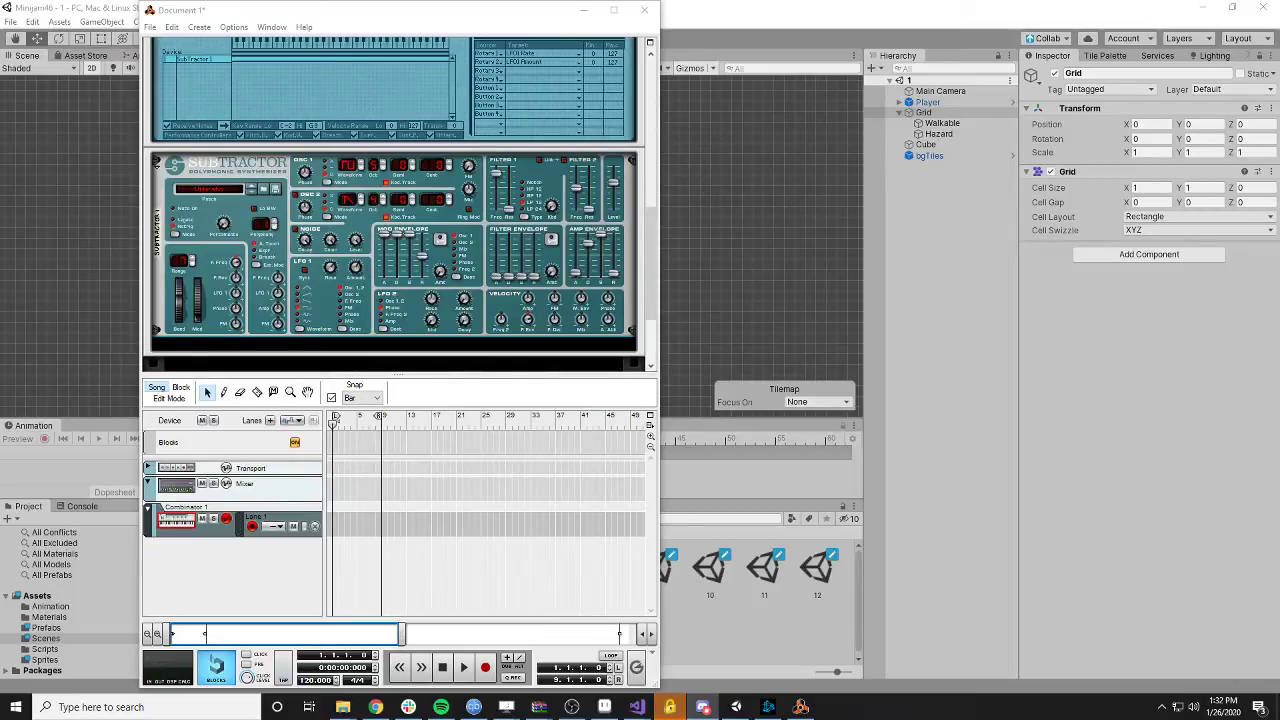
- Switch to the Unity editor, run the scene, make the character jump several times, and stop the game
key("F8")
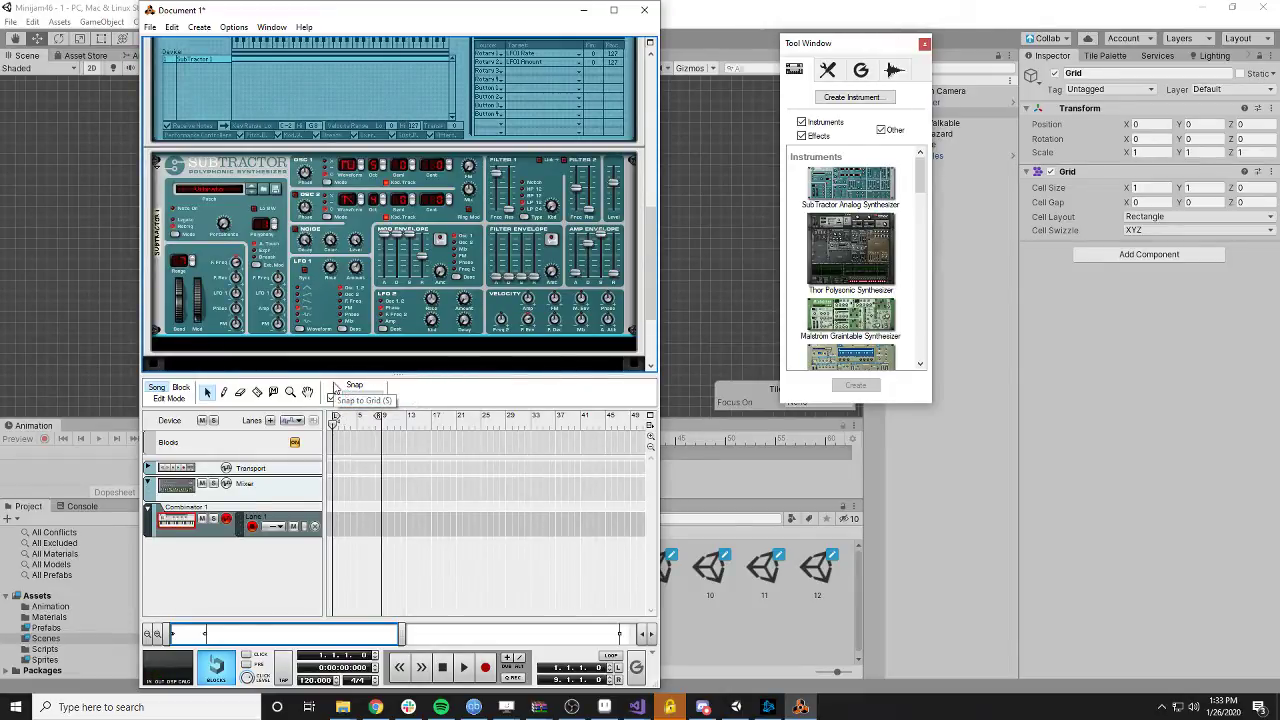
left_click(697, 14)
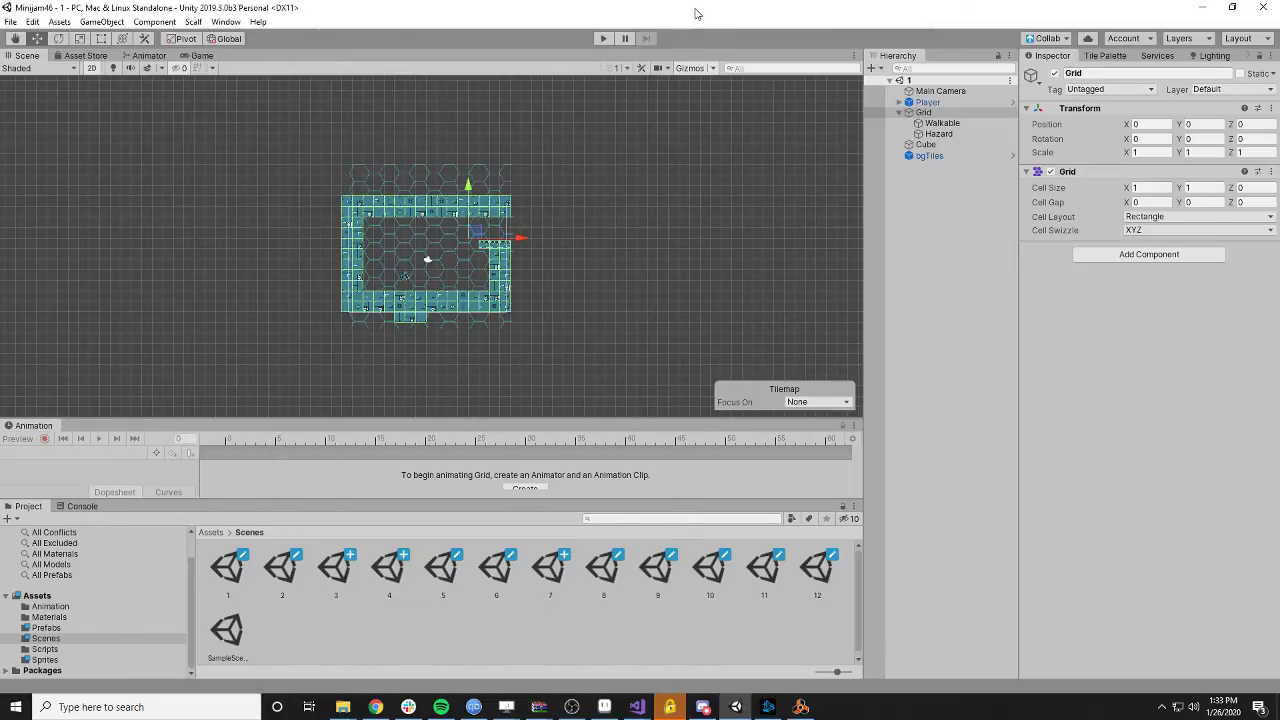
left_click(600, 38)
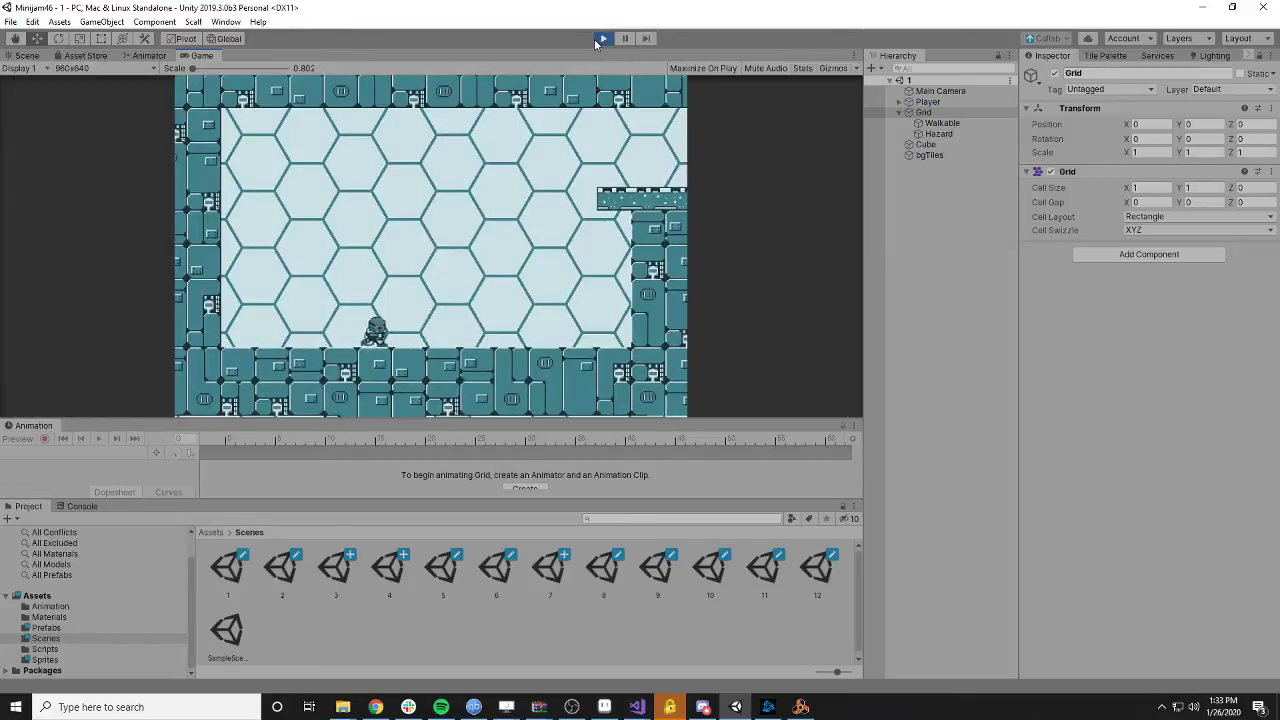
key("space")
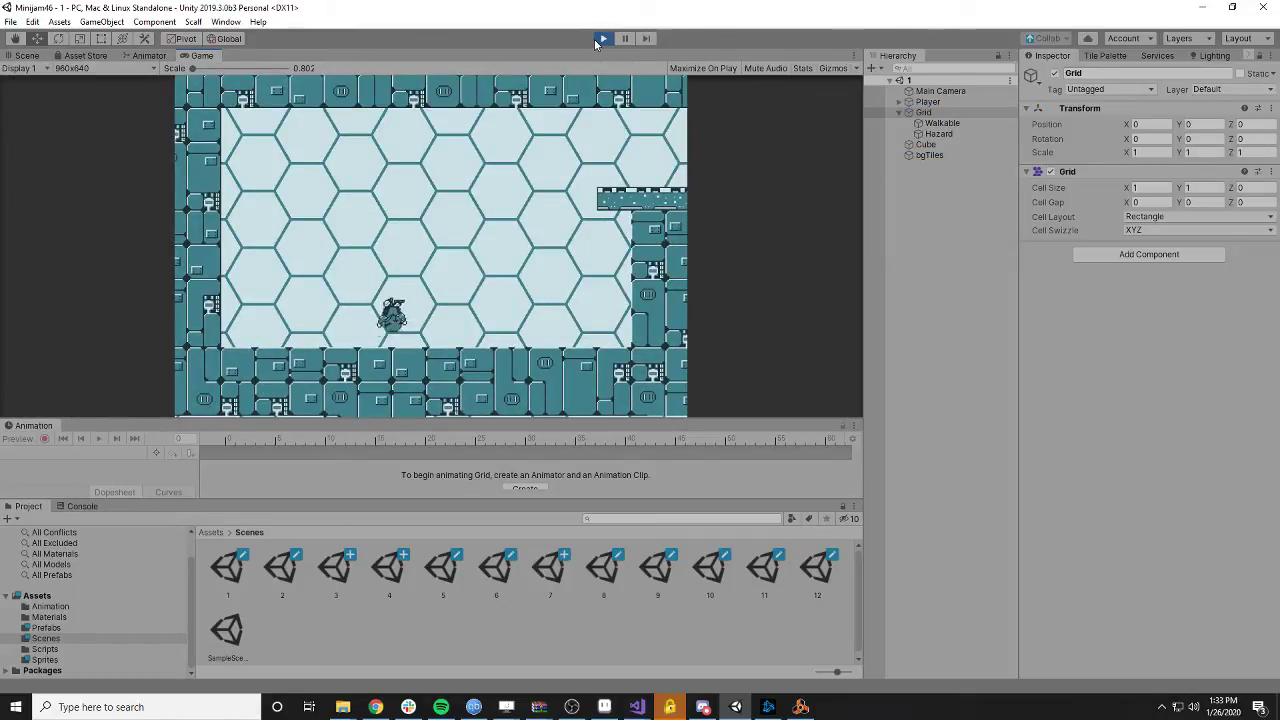
key("space")
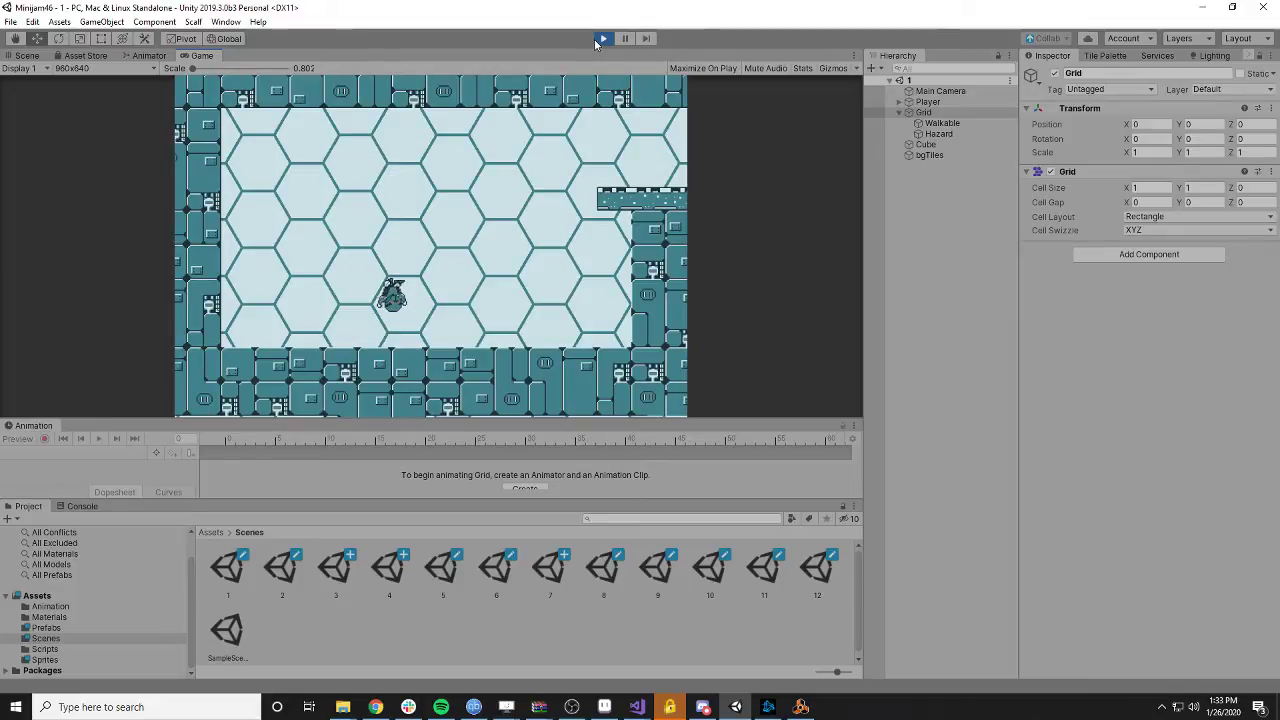
key("space")
left_click(602, 38)
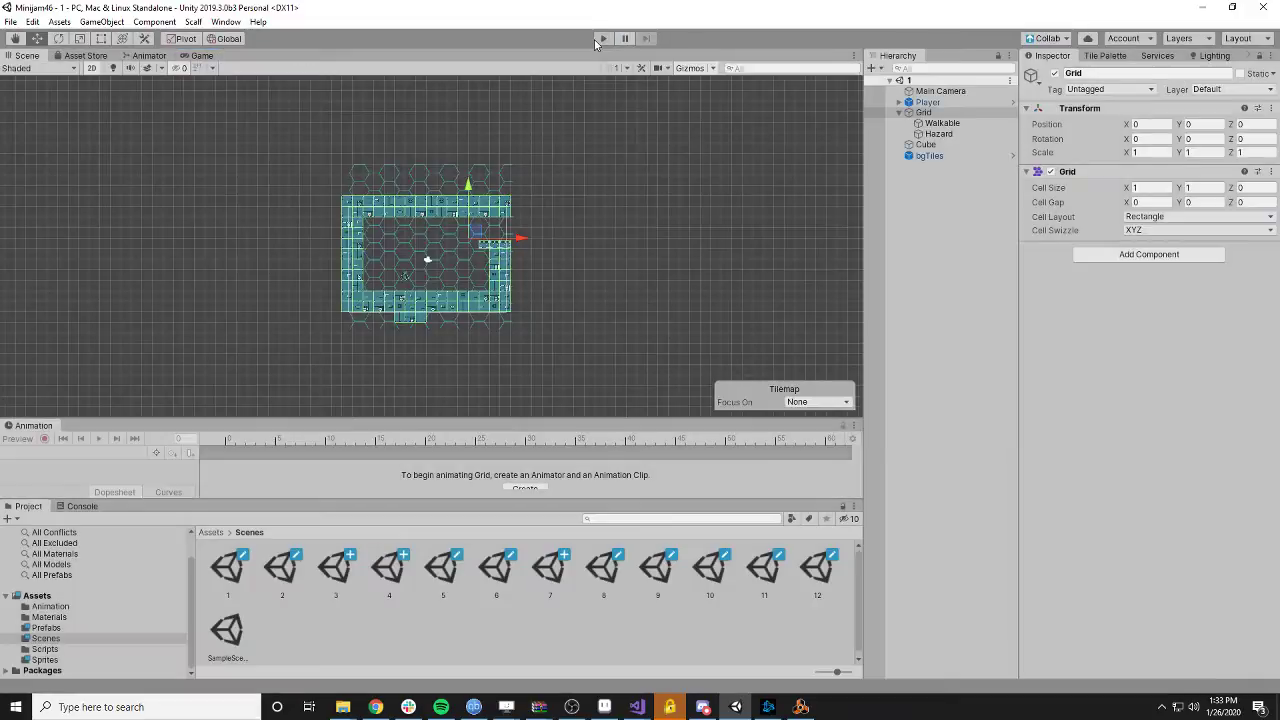
- Switch back to Reason and toggle the SubTractor's Mod Env Invert on and off to compare the sound
left_click(801, 706)
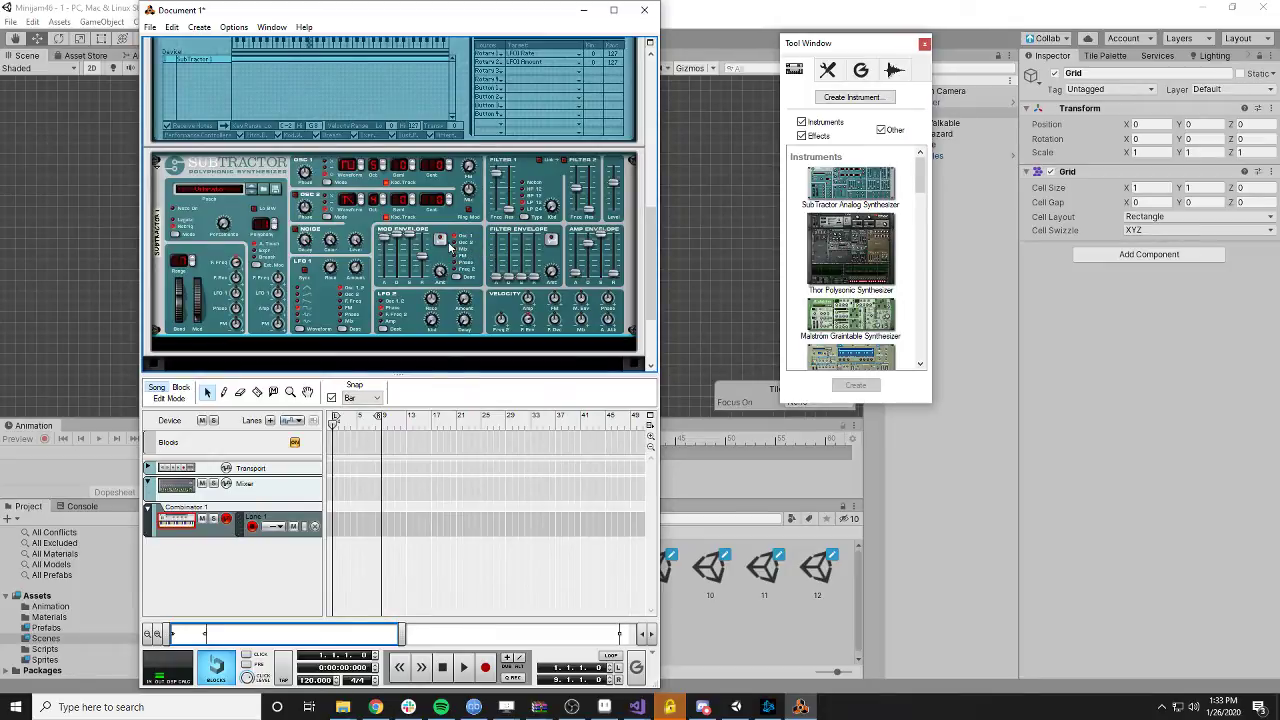
left_click(441, 240)
left_click(440, 241)
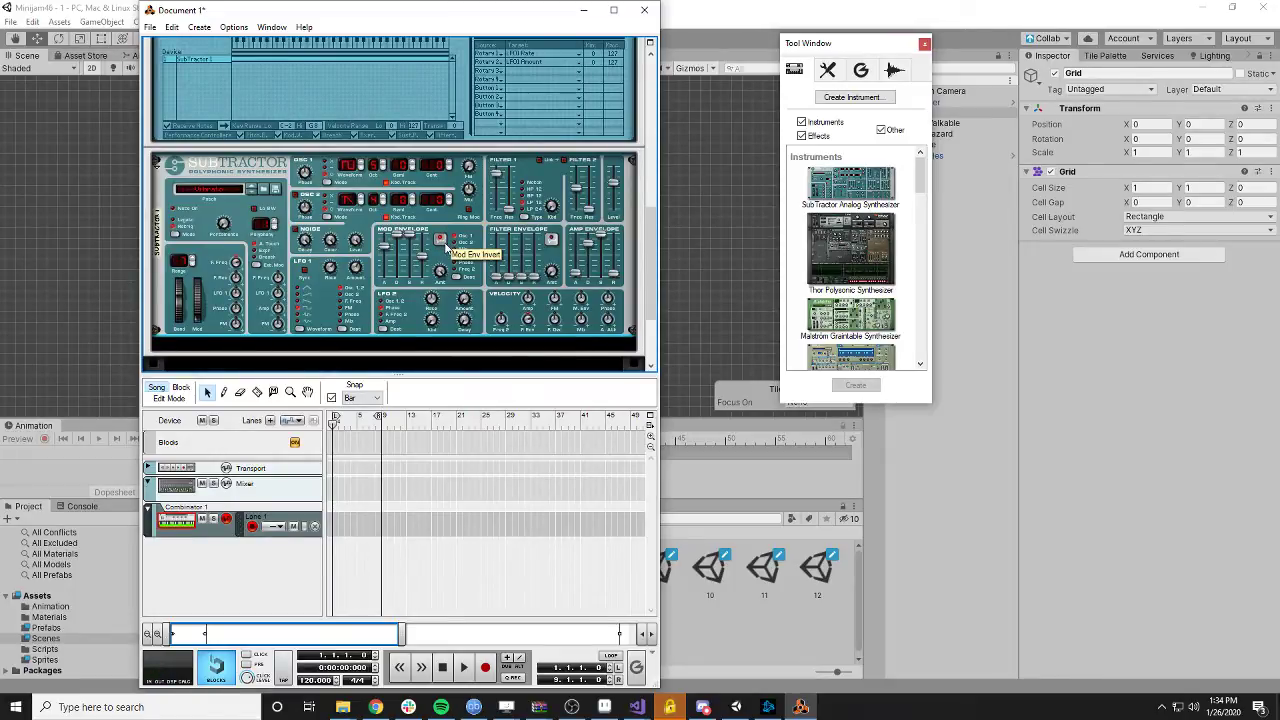
left_click(443, 242)
left_click(444, 243)
left_click(443, 242)
left_click(443, 242)
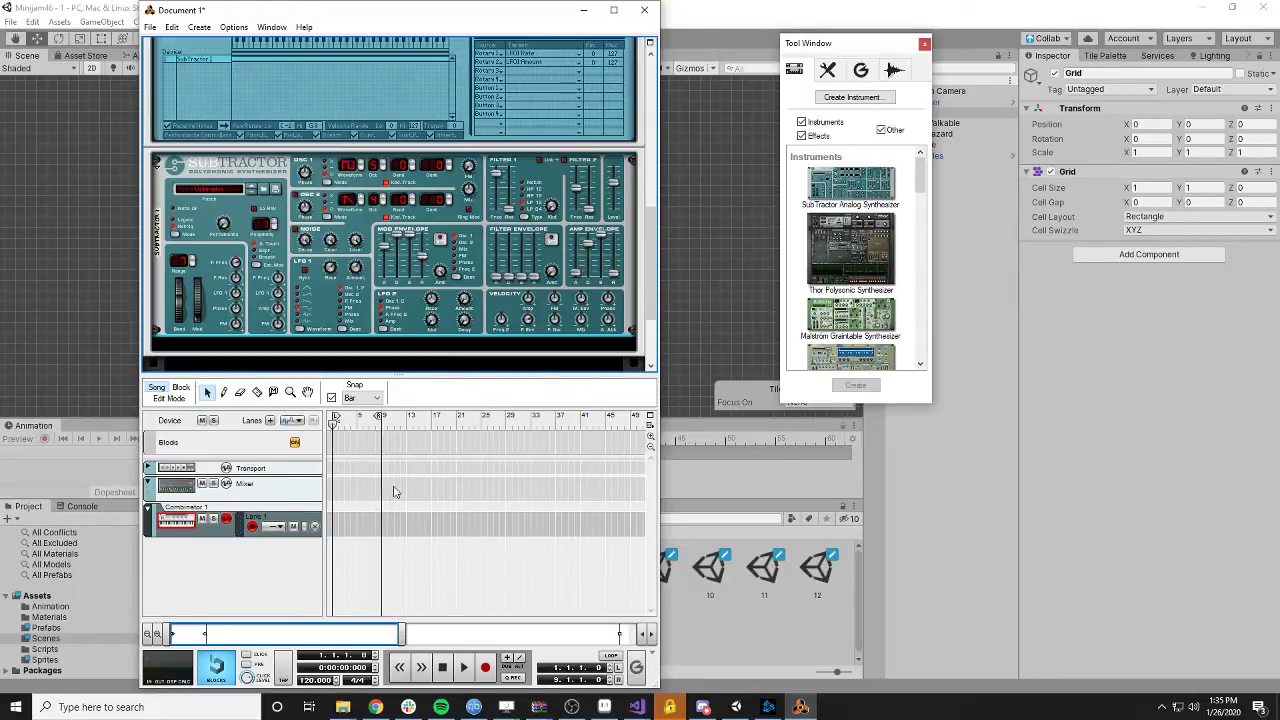
- Draw a C 2 note starting at 1.1.1.0 with length 0.3.1.0 in the Combinator 1 lane and play it
left_click(212, 536)
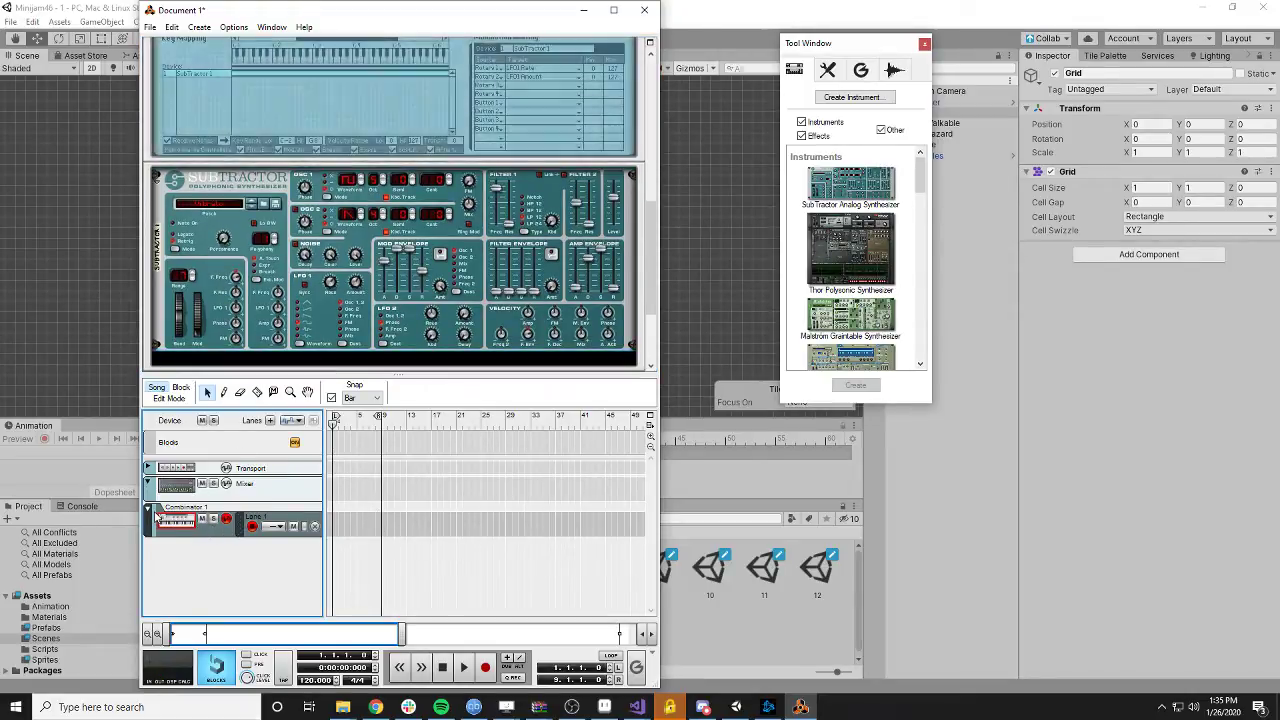
left_click(224, 392)
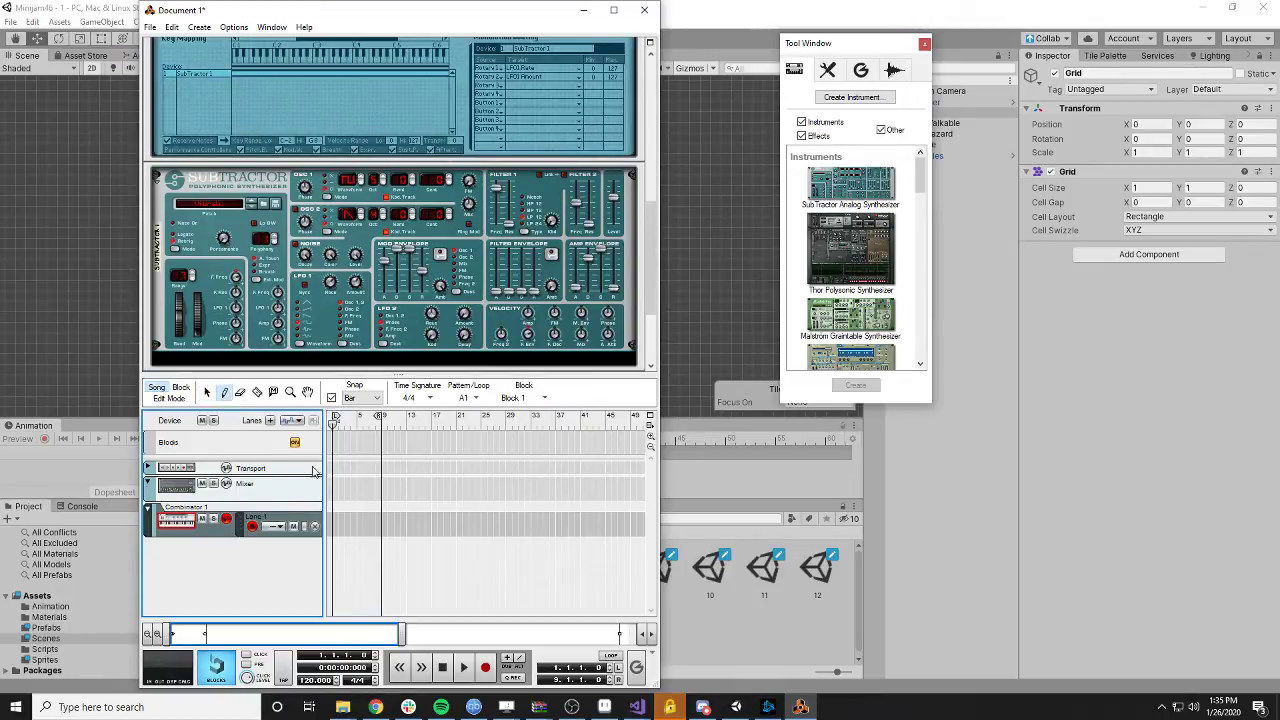
left_click(175, 397)
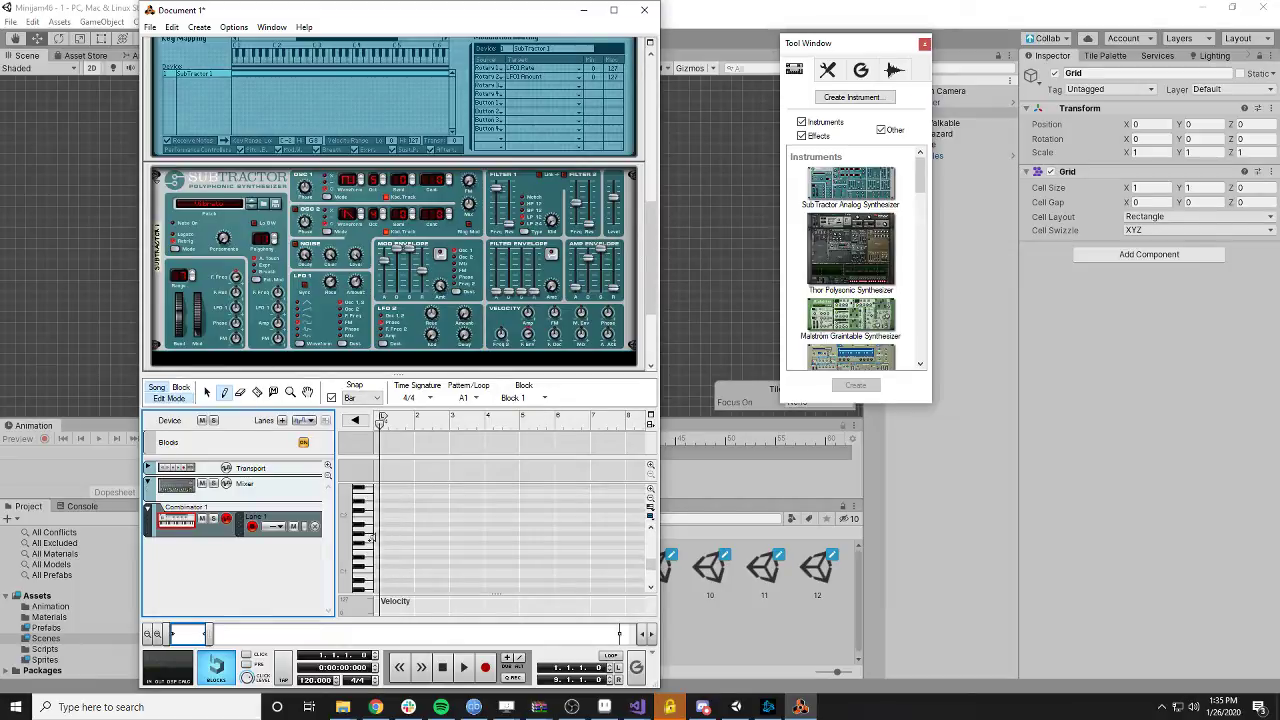
left_click(368, 510)
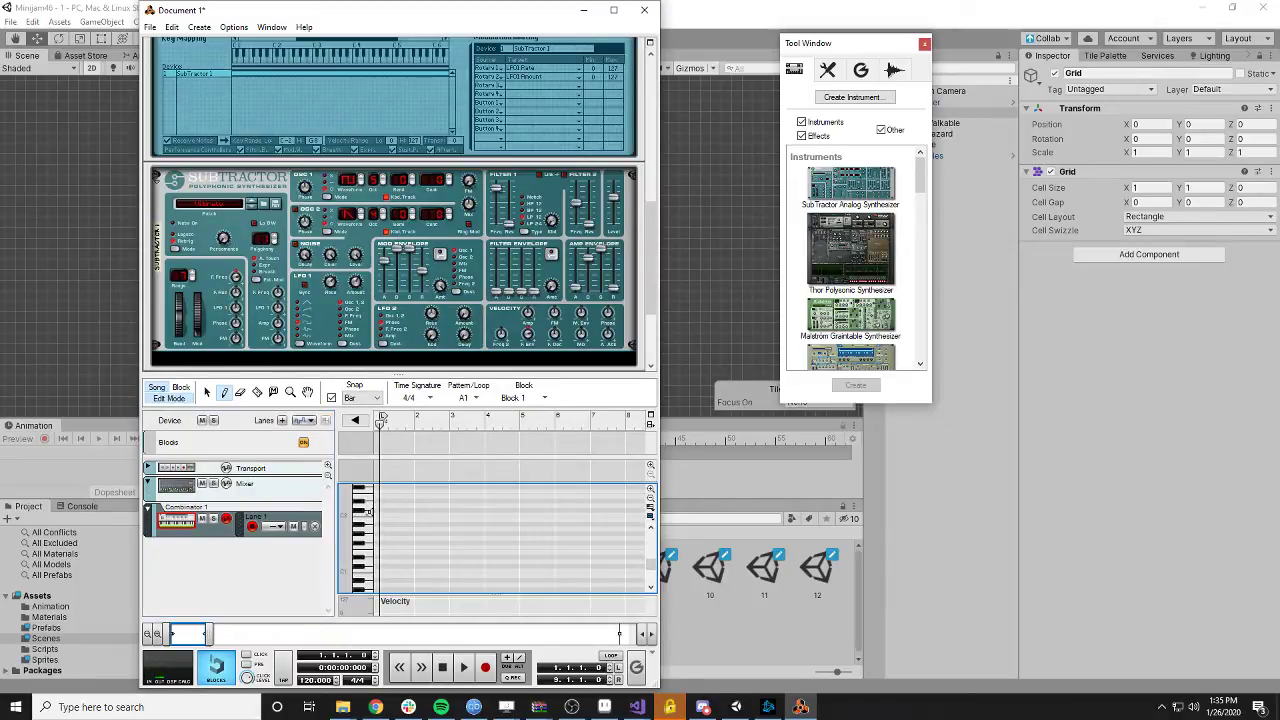
left_click(368, 510)
left_click_drag(383, 513, 410, 514)
left_click(464, 668)
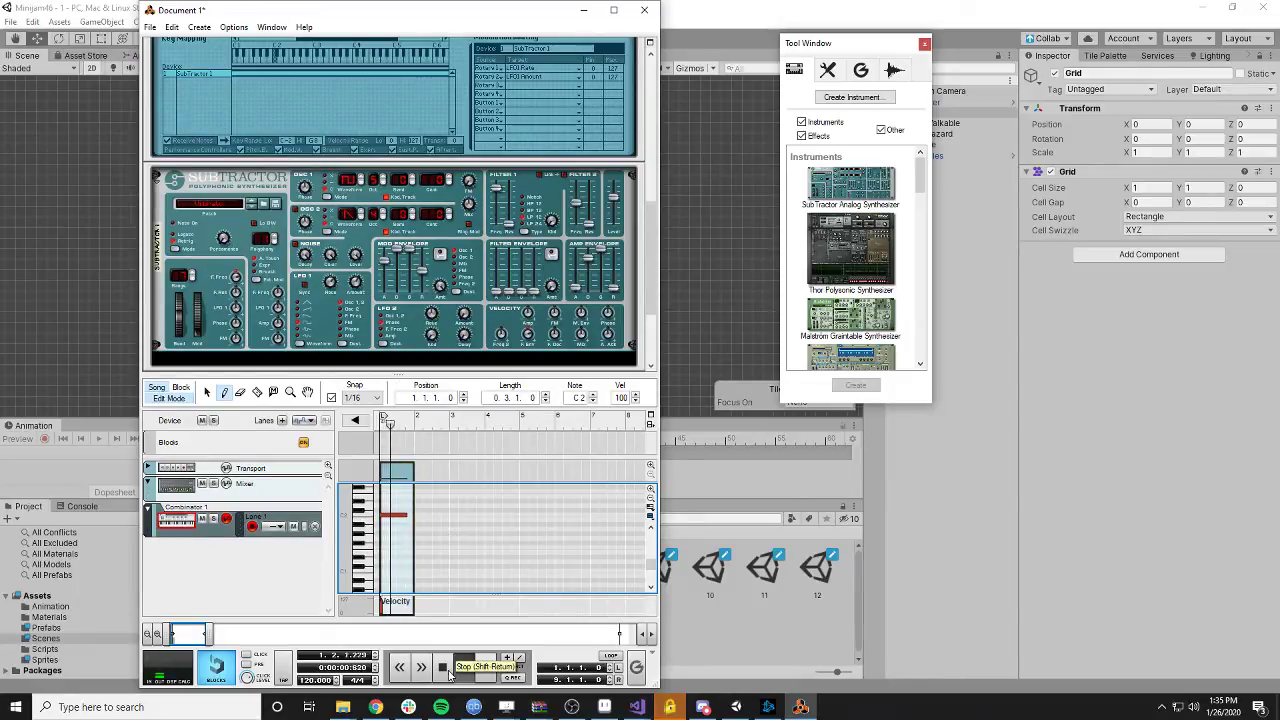
- Detach the sequencer into its own window, and undo and redo the drawn note
scroll(397, 515, "up", 2)
scroll(397, 515, "up", 2, "ctrl")
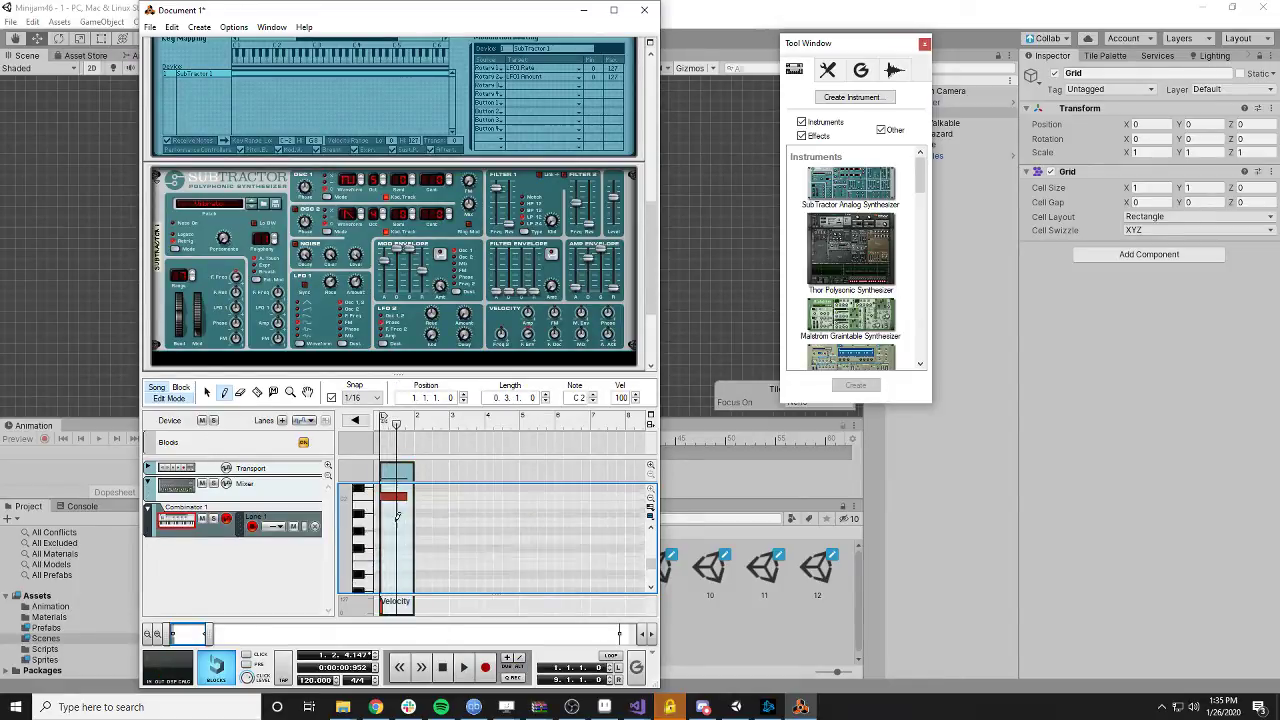
scroll(400, 510, "down", 2, "ctrl")
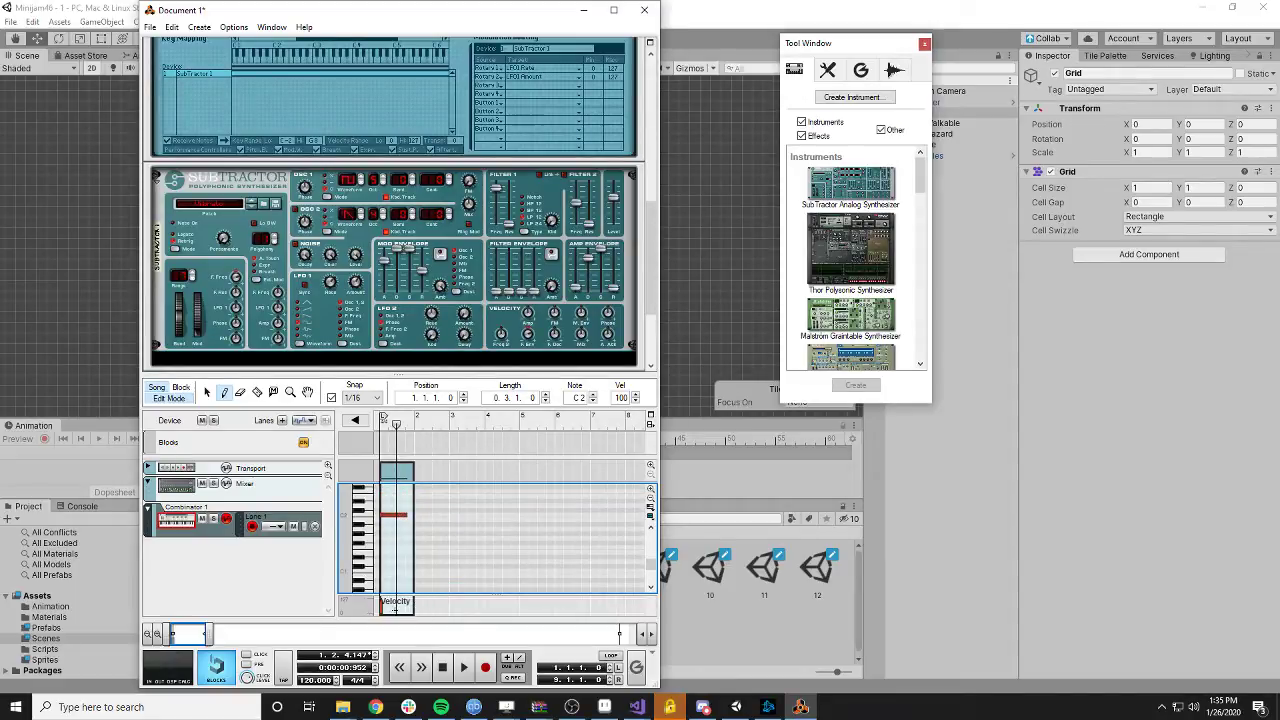
left_click(652, 421)
key("F7")
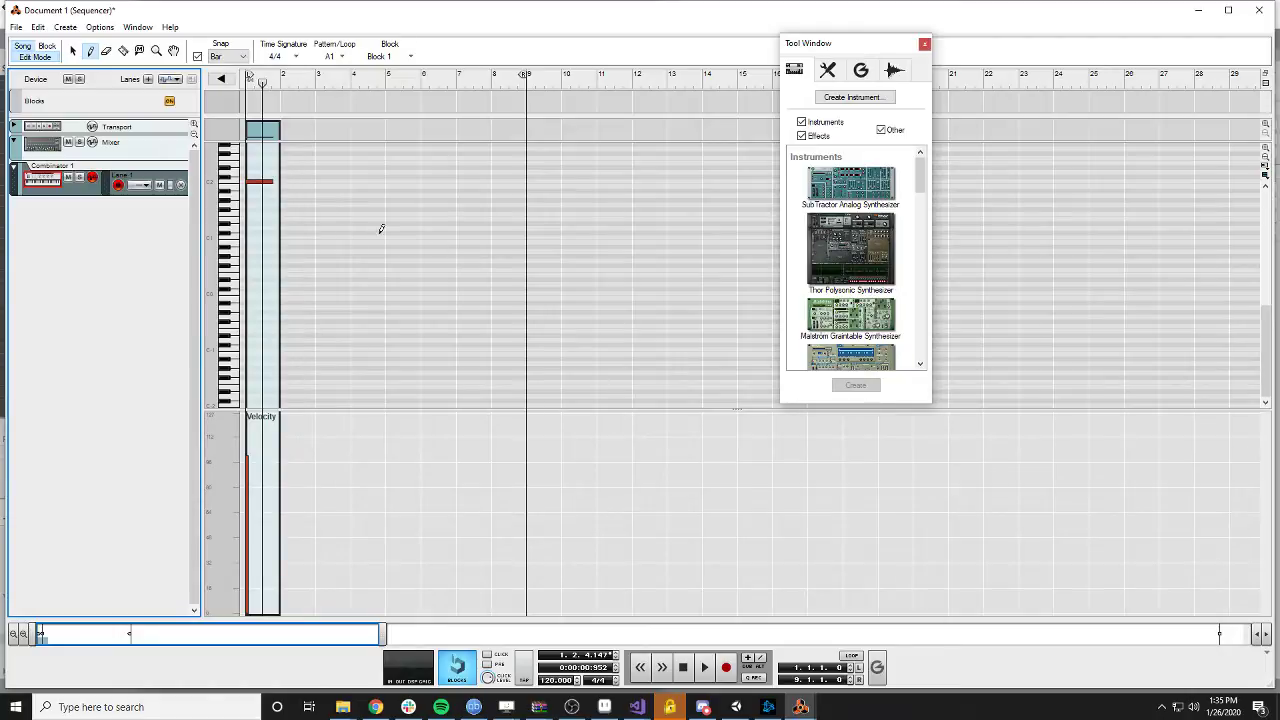
scroll(380, 229, "up", 4)
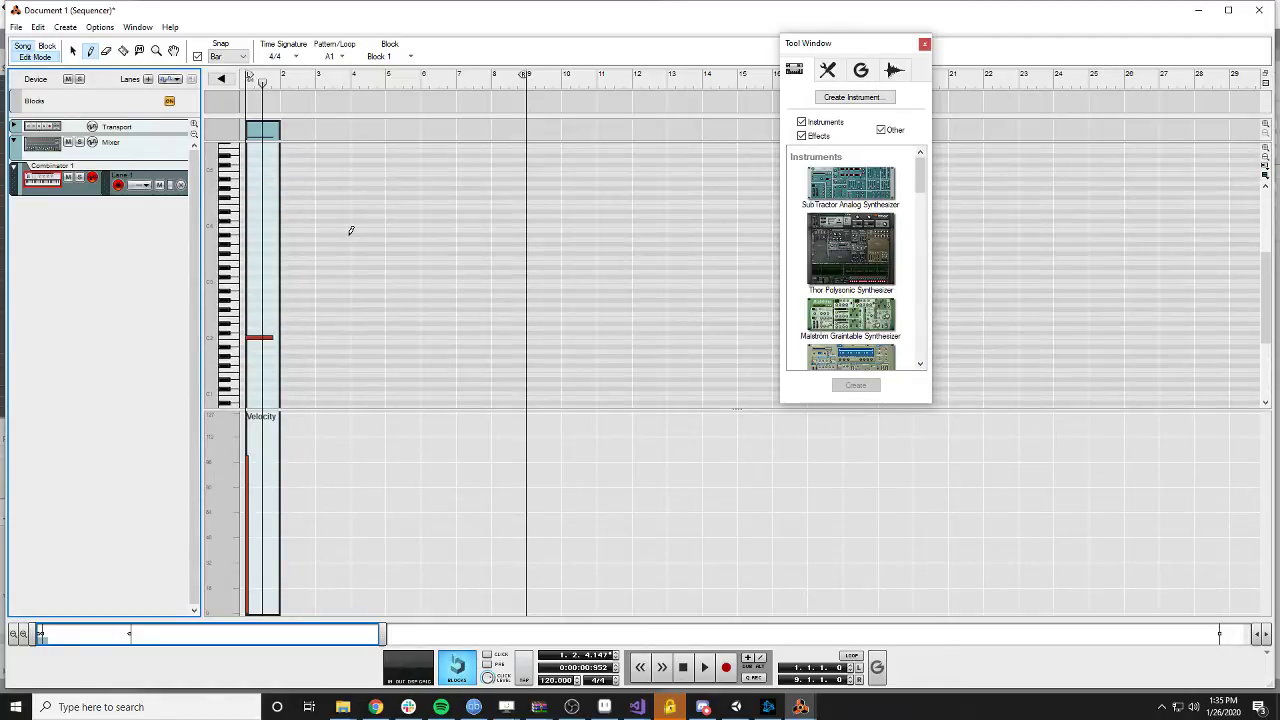
key("ctrl+z")
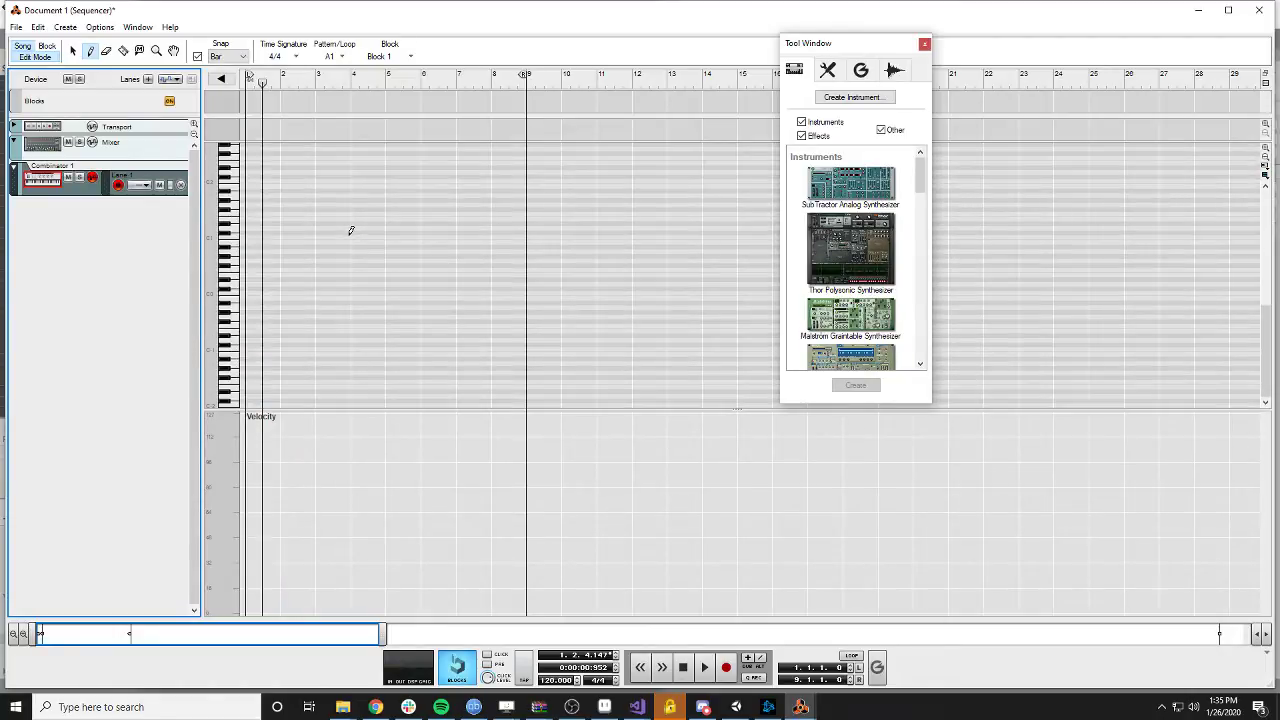
key("ctrl+y")
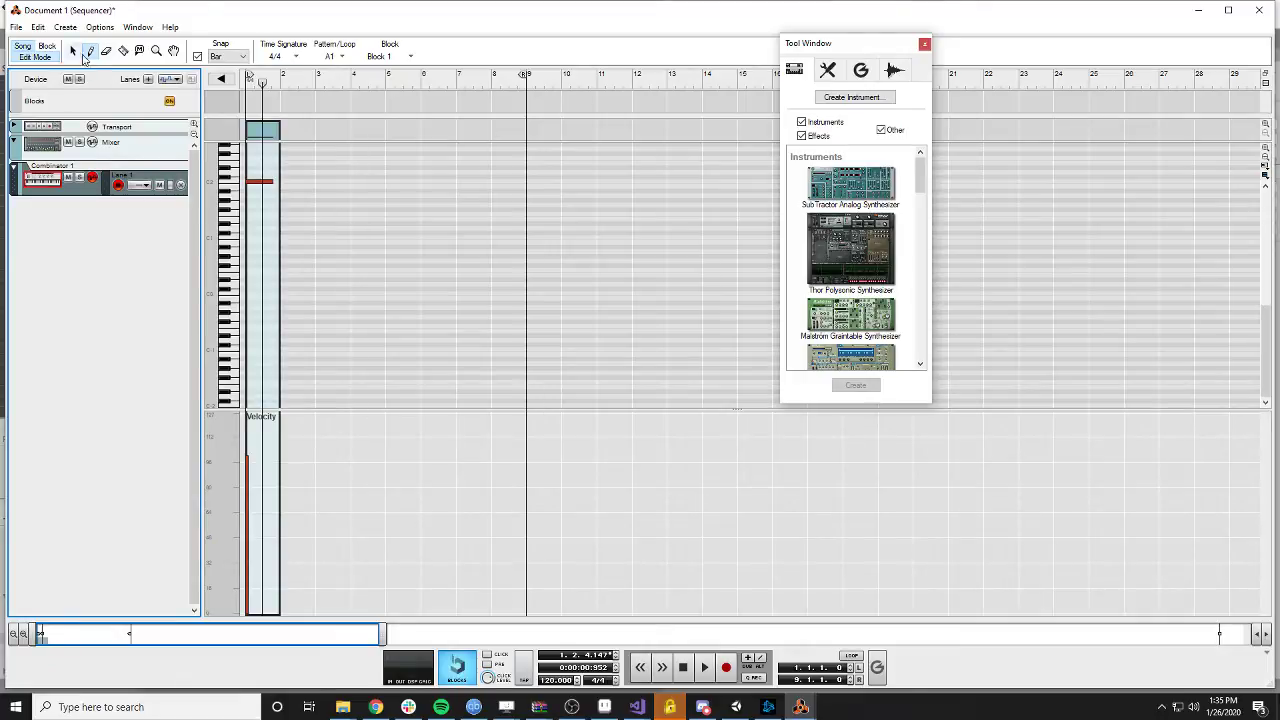
- Reposition the detached sequencer window and close the Tool Window covering the note grid
mouse_move(237, 7)
left_mouse_down()
mouse_move(299, 51)
mouse_move(242, 25)
left_mouse_up()
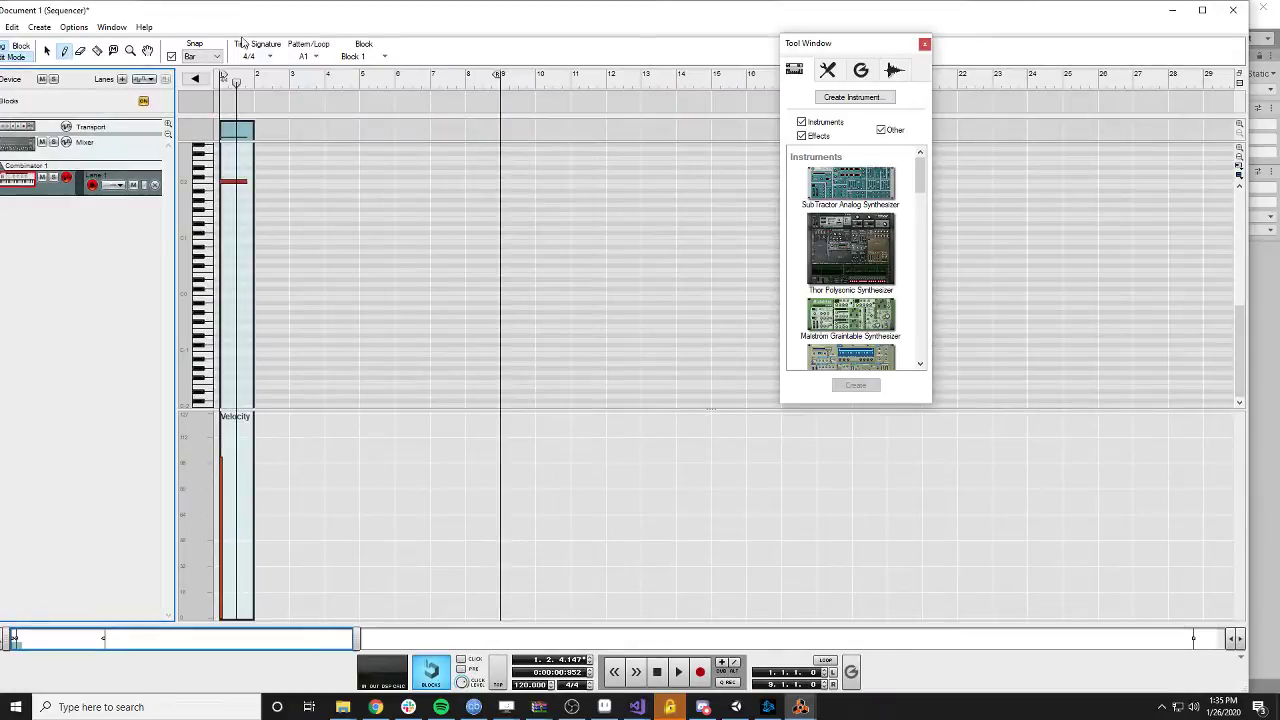
scroll(231, 150, "up", 3)
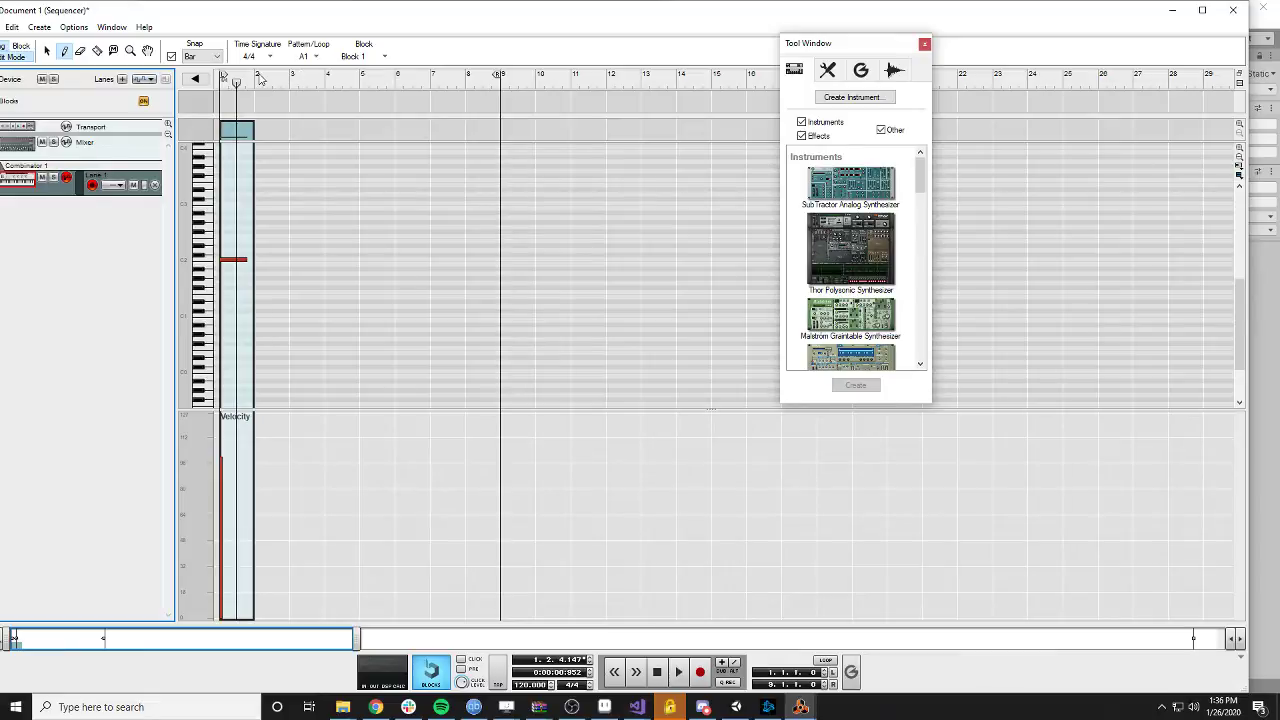
left_click_drag(913, 86, 1015, 171)
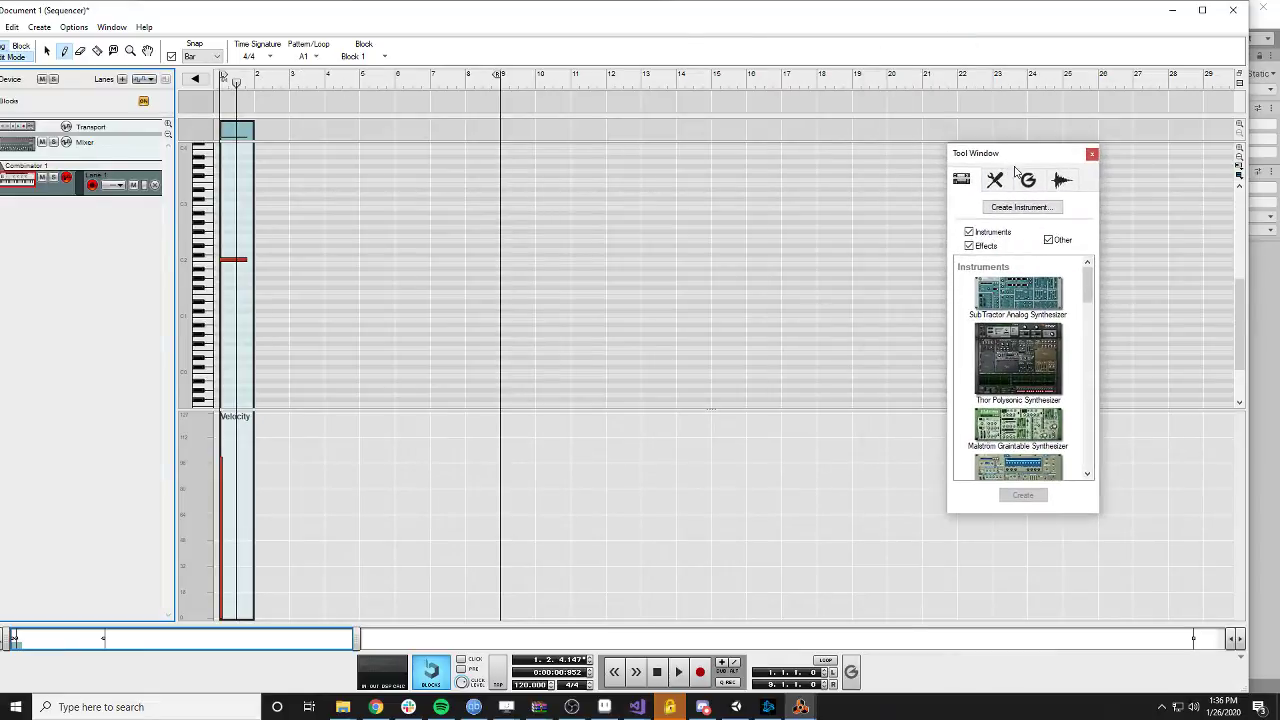
left_click(1091, 155)
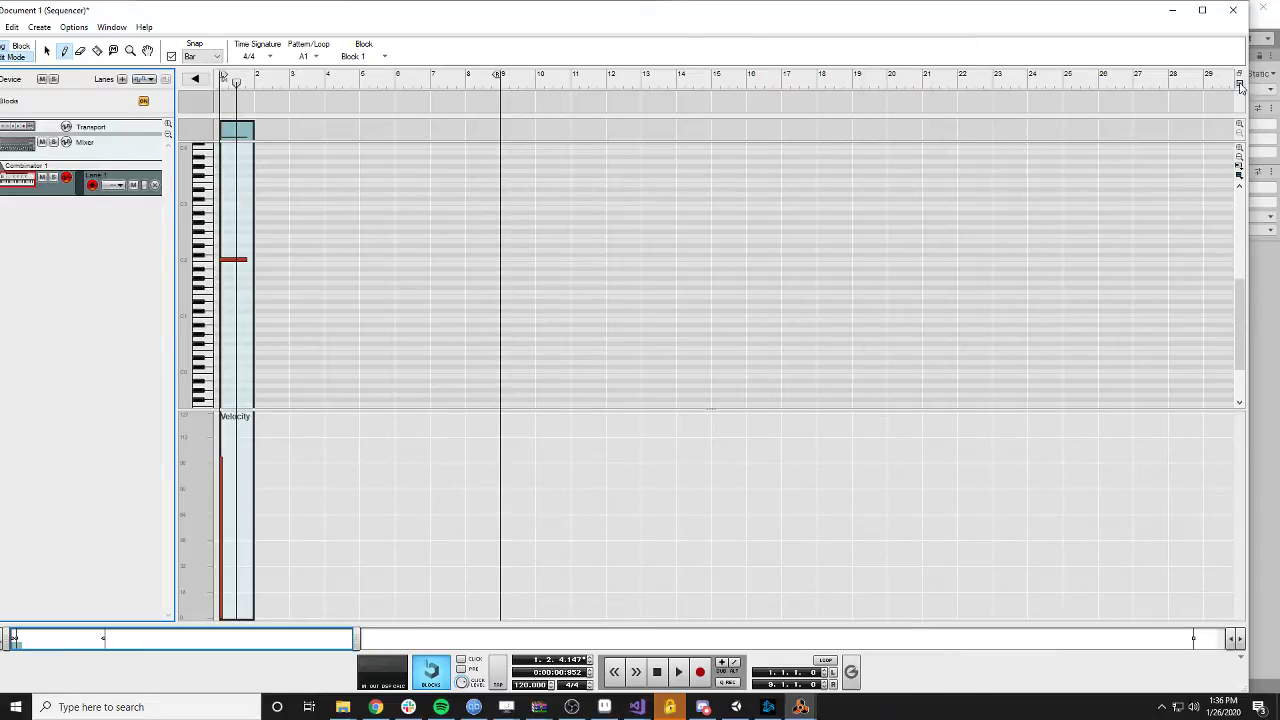
left_click(1241, 128)
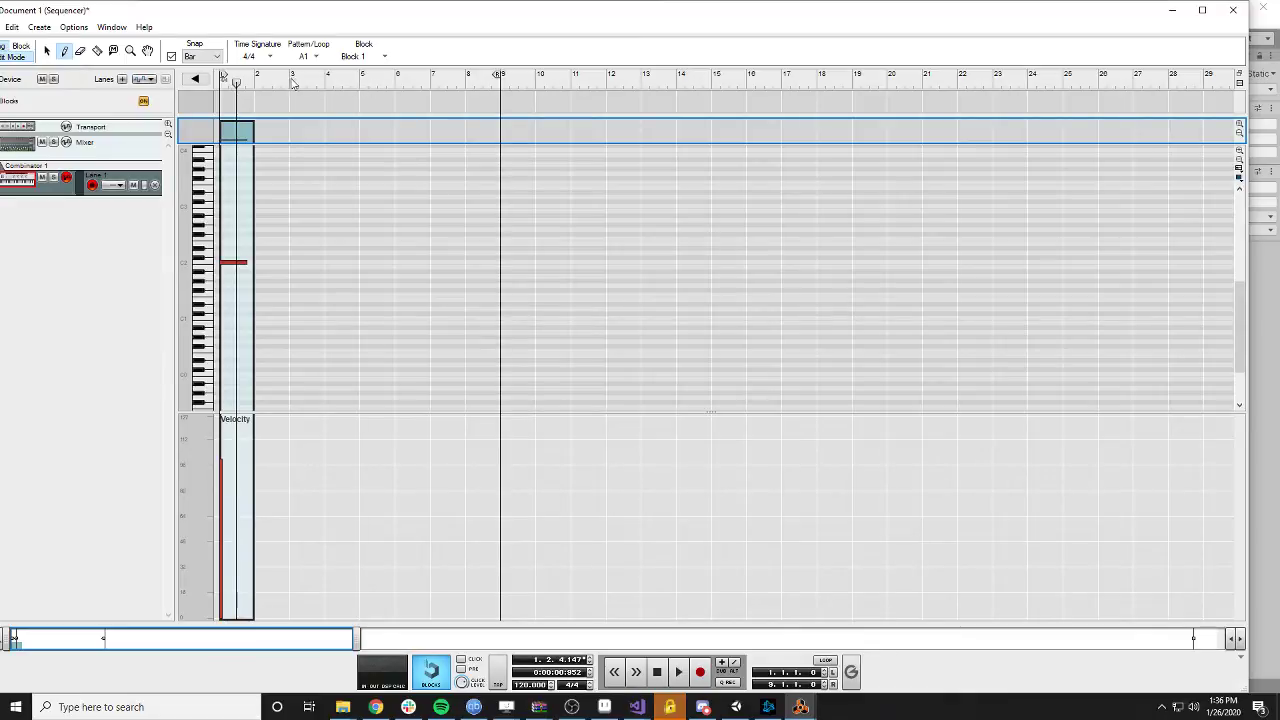
- Play the C 2 note from the start of bar 1 with the timeline magnified to about three bars
scroll(284, 213, "up", 3, "ctrl")
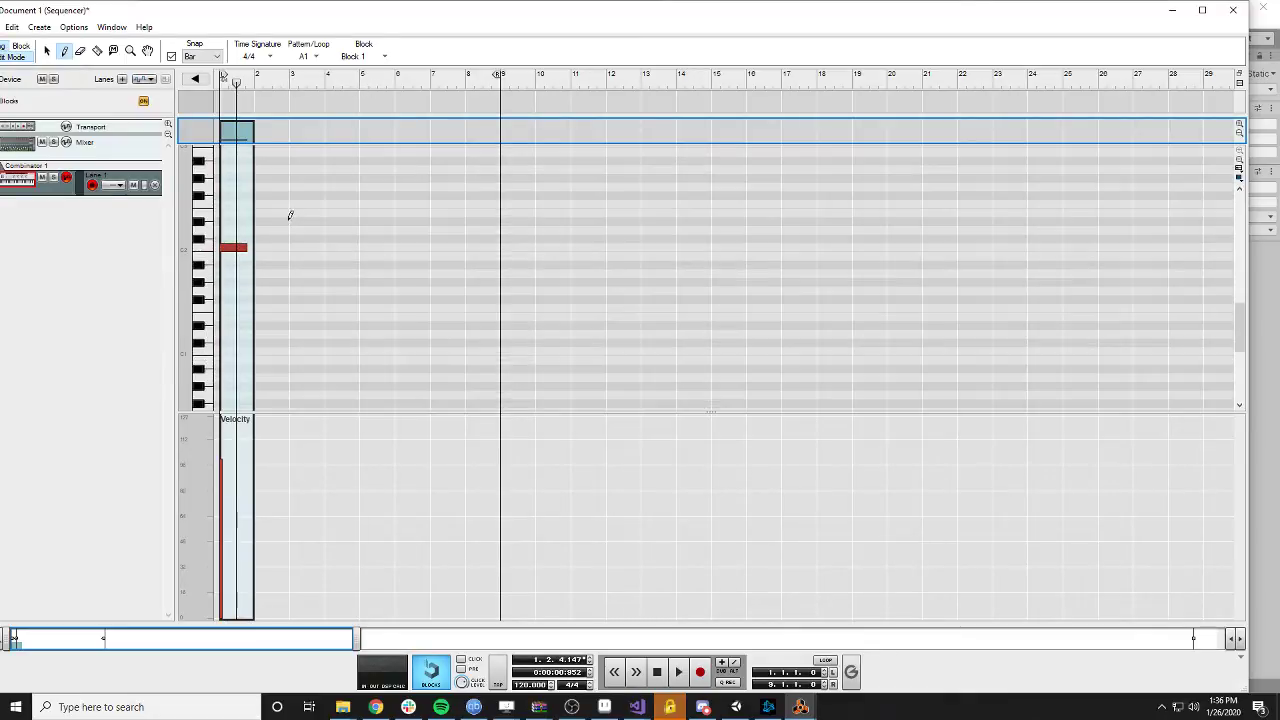
scroll(288, 215, "right", 3, "shift")
scroll(288, 215, "right", 2, "shift")
scroll(288, 215, "left", 6, "shift")
scroll(288, 215, "right", 15, "shift")
scroll(288, 215, "left", 15, "shift")
key("ctrl+z")
left_click_drag(359, 637, 55, 637)
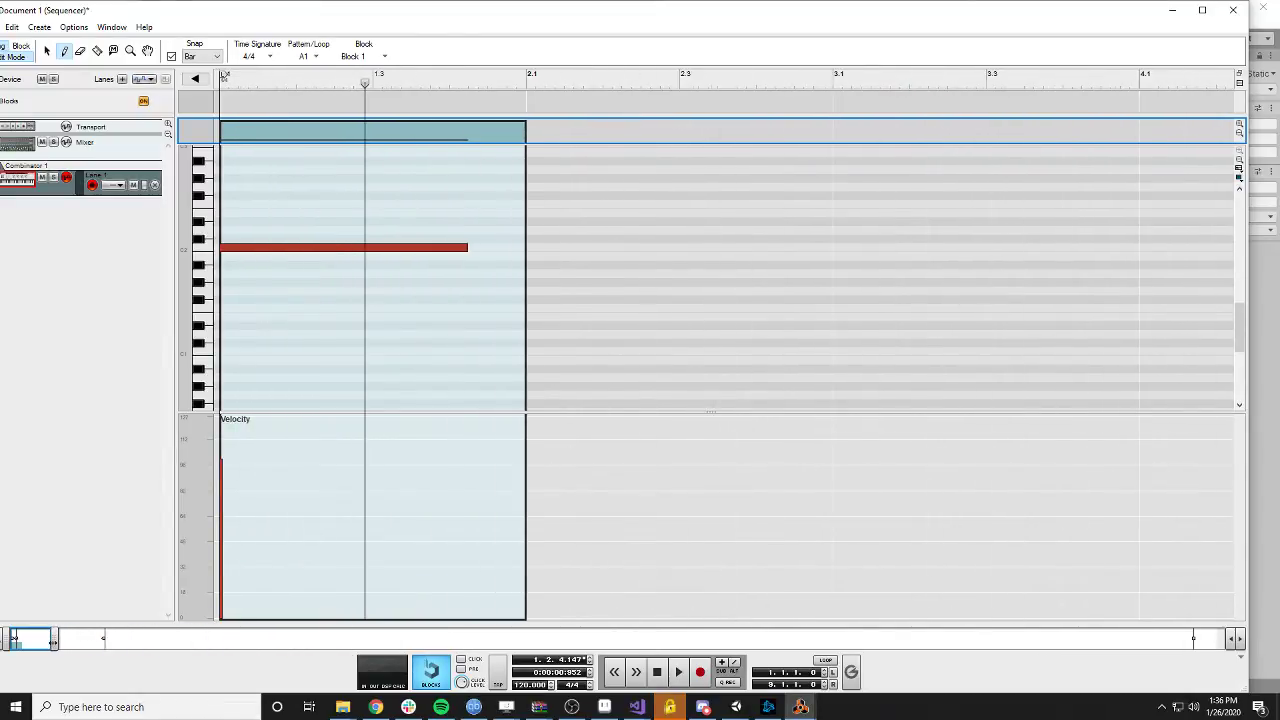
left_click(313, 88)
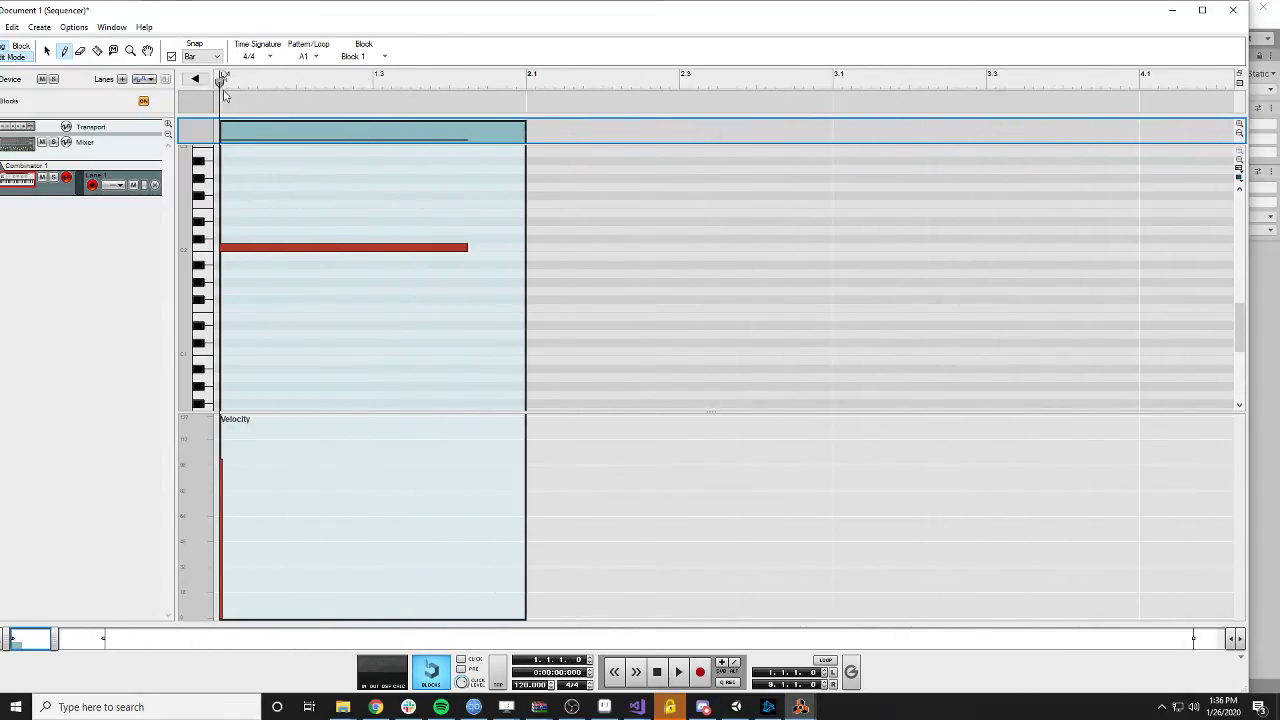
left_click(679, 671)
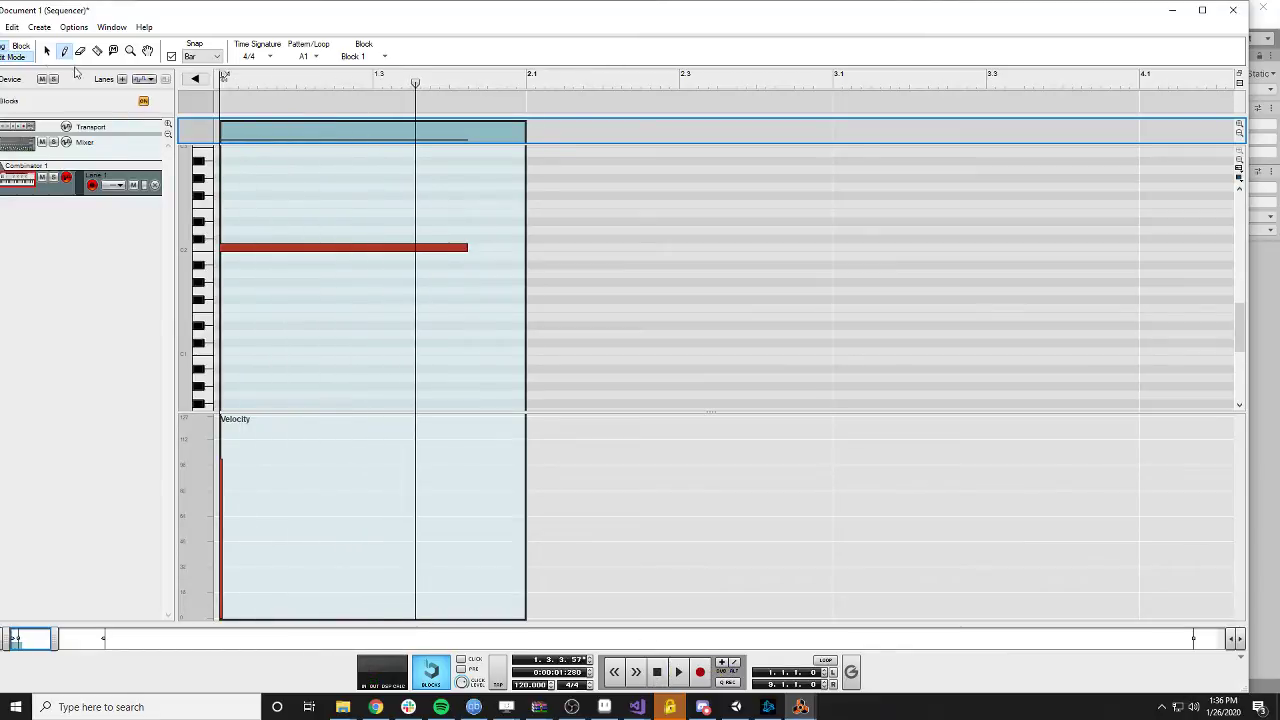
- Shorten the C 2 note to a length of 0.0.2.0 and play it from the start
left_click(47, 51)
left_click_drag(469, 249, 259, 249)
left_click_drag(414, 86, 204, 97)
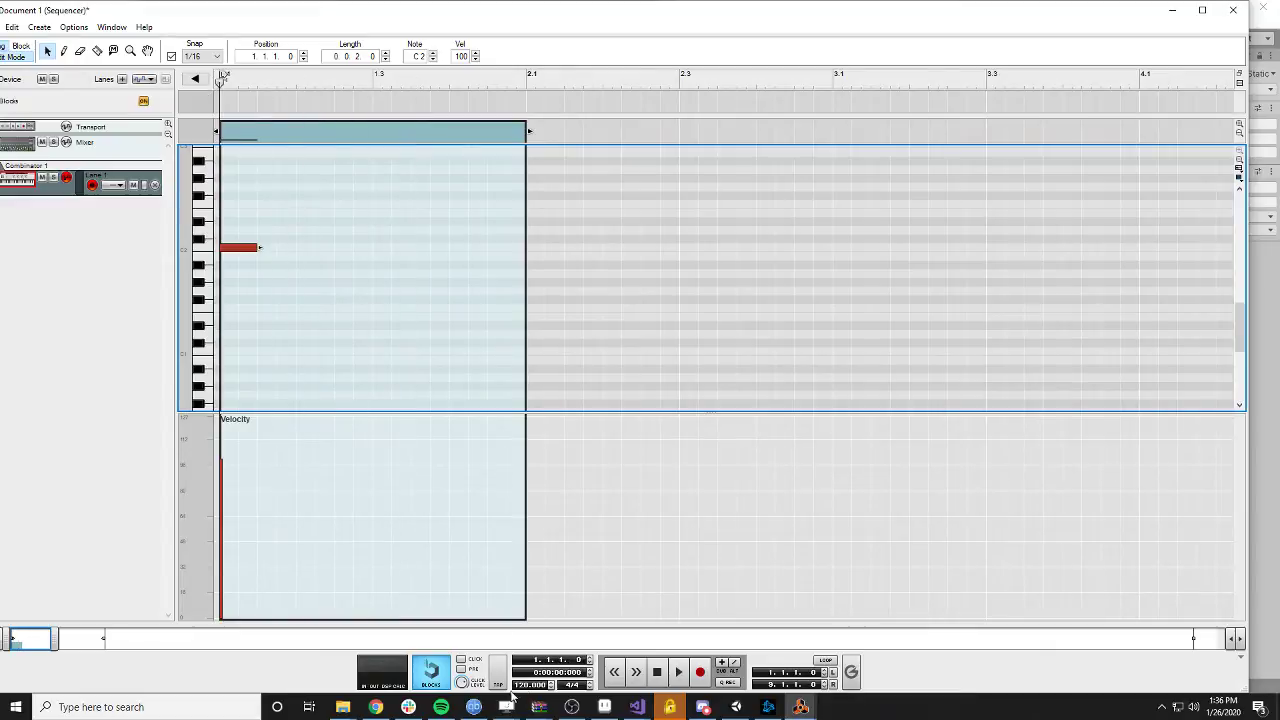
left_click(679, 672)
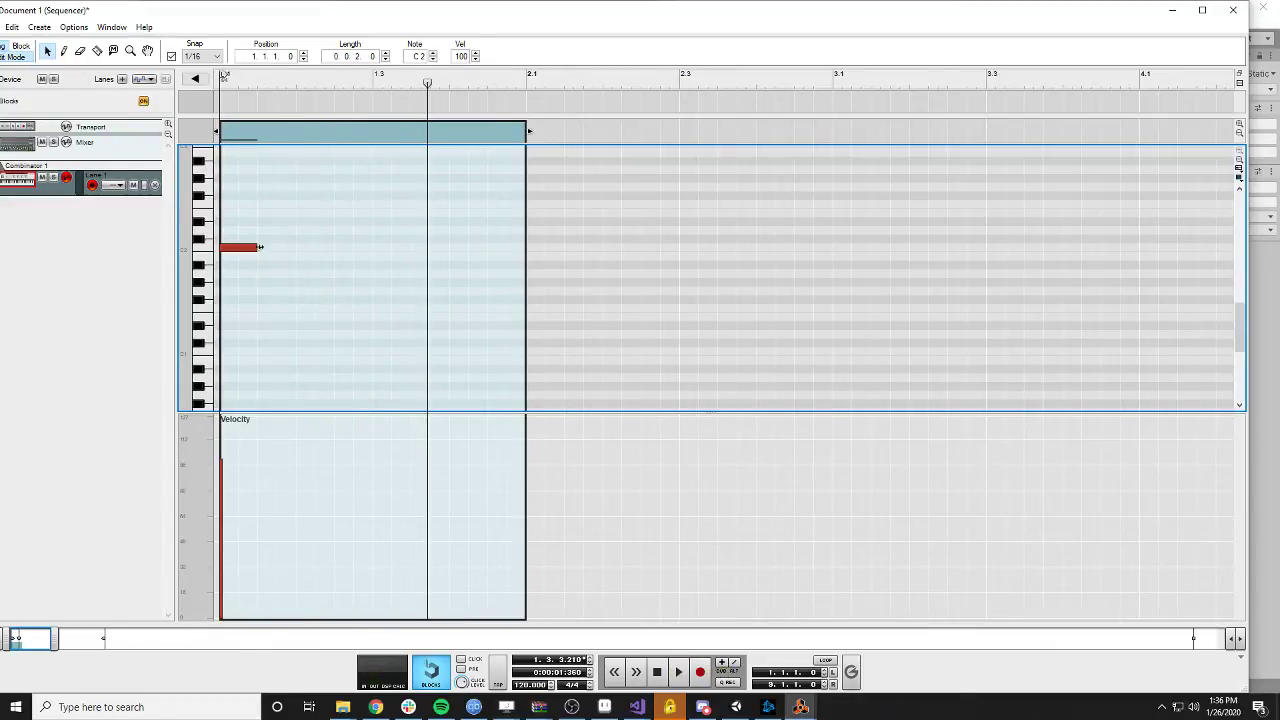
- Lengthen the C 2 note to about three sixteenths and play it from the start of bar 1 twice
left_click_drag(260, 247, 277, 250)
left_click(228, 100)
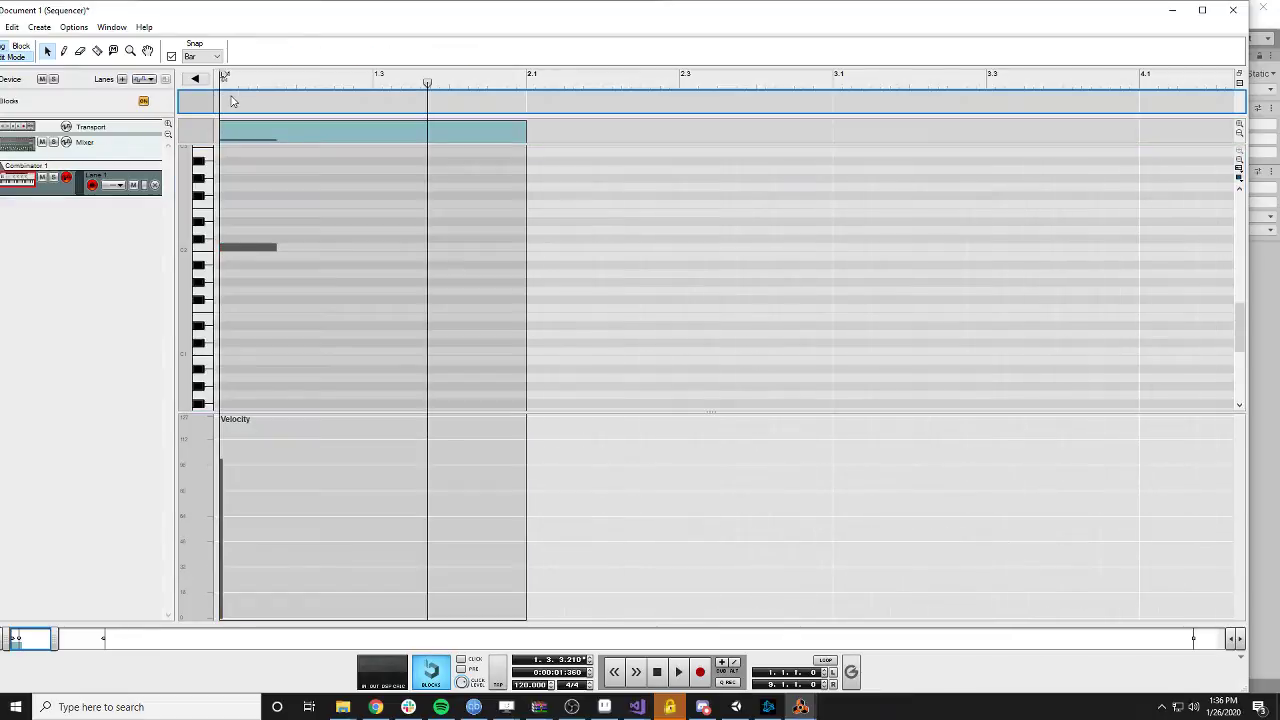
left_click_drag(425, 88, 219, 79)
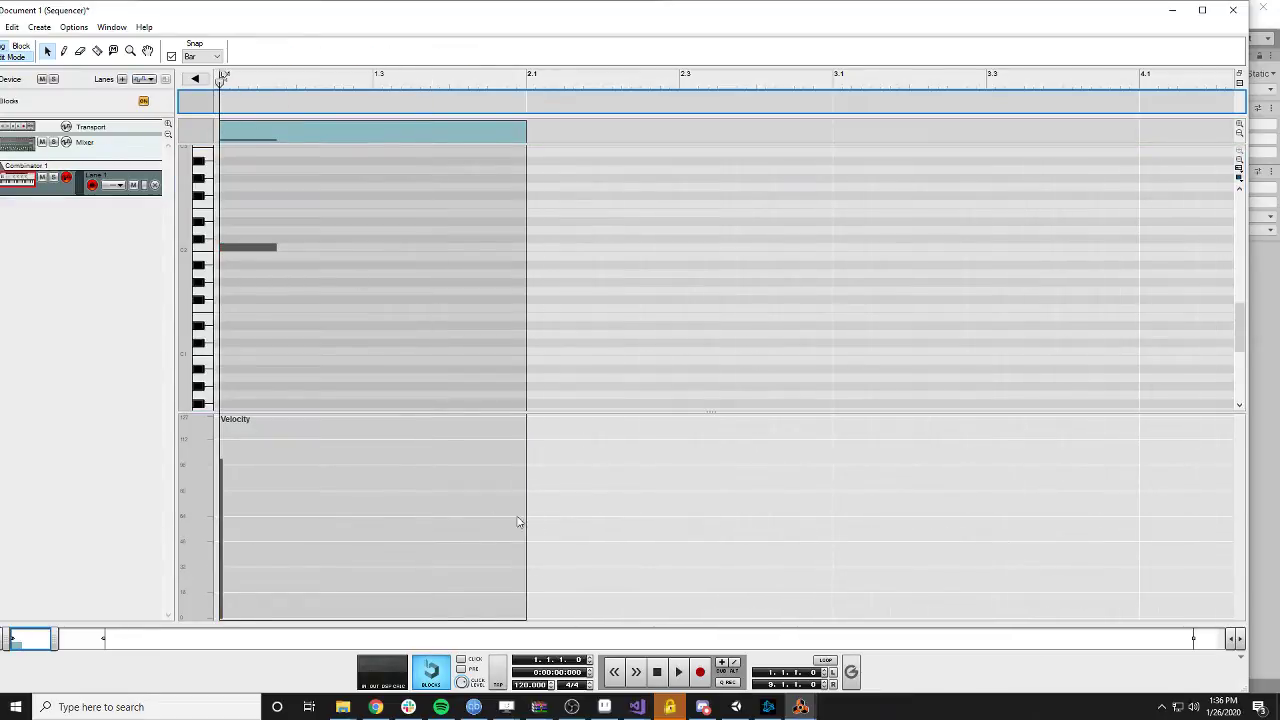
left_click(678, 672)
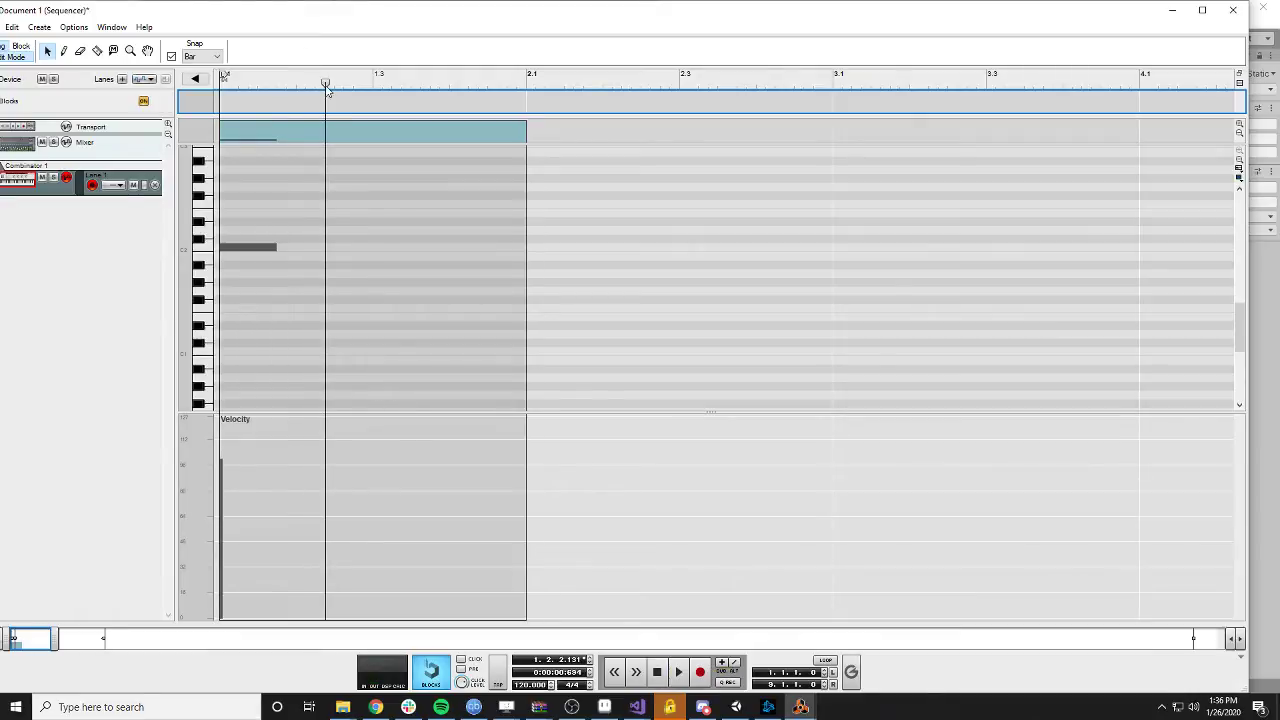
left_click_drag(327, 88, 241, 88)
left_click(678, 672)
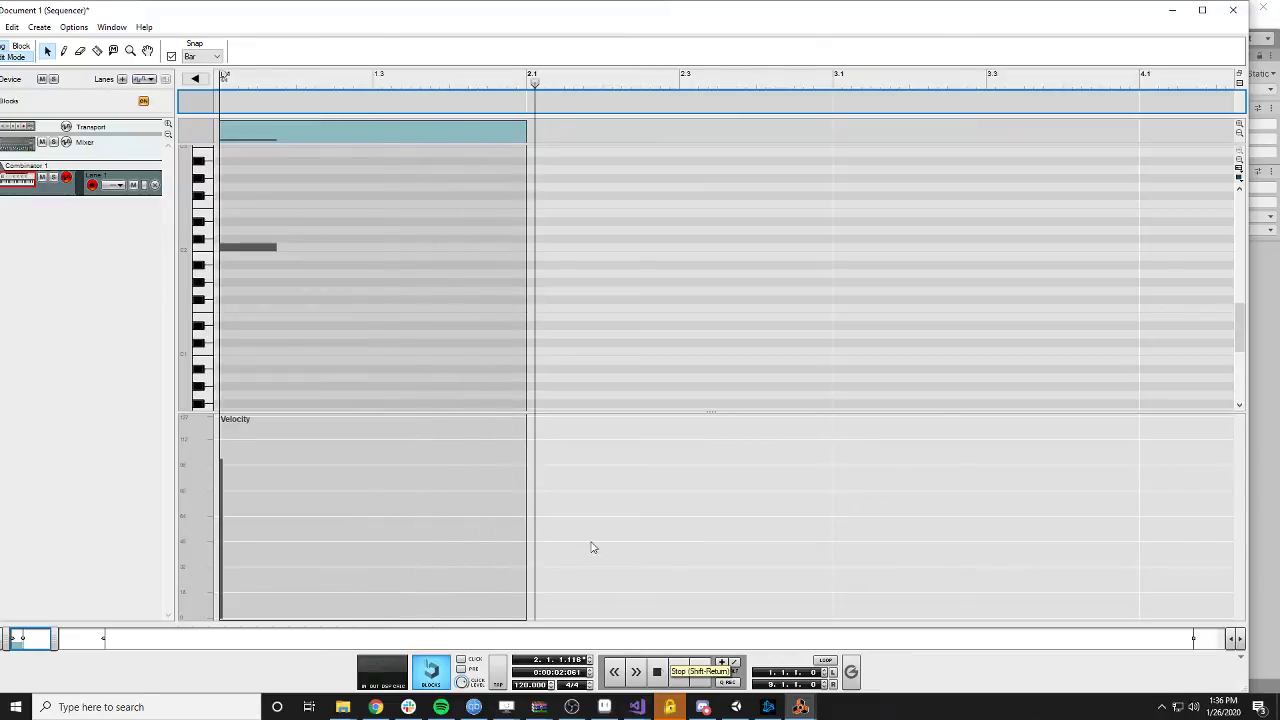
- Return to the start of bar 1 and play the C 2 note two more times
key("shift+Return")
key("shift+Return")
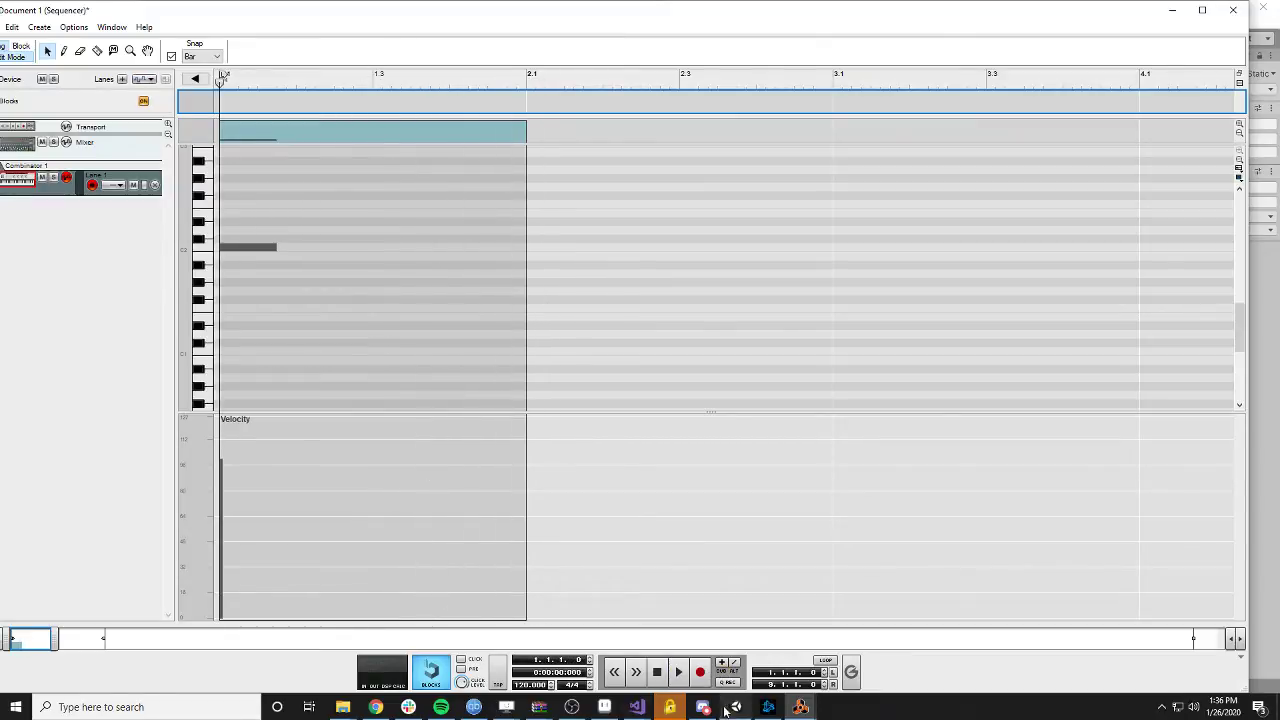
left_click(678, 672)
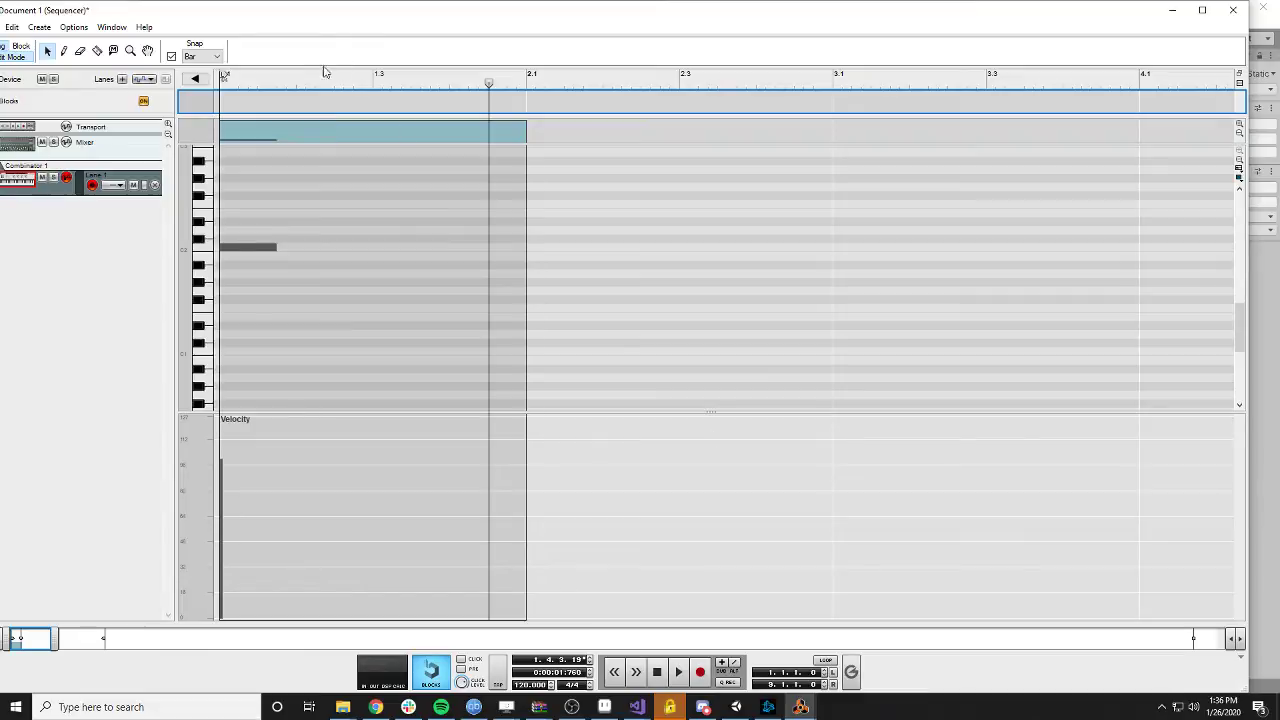
left_click(282, 83)
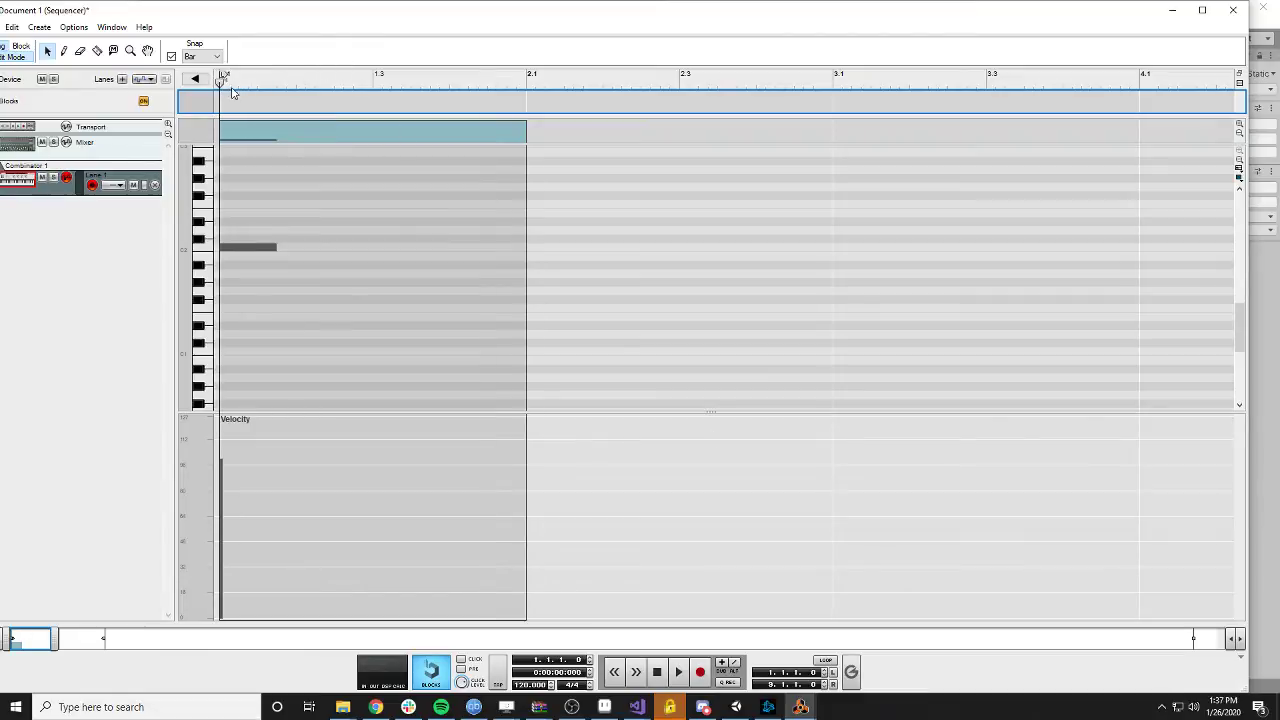
left_click(678, 678)
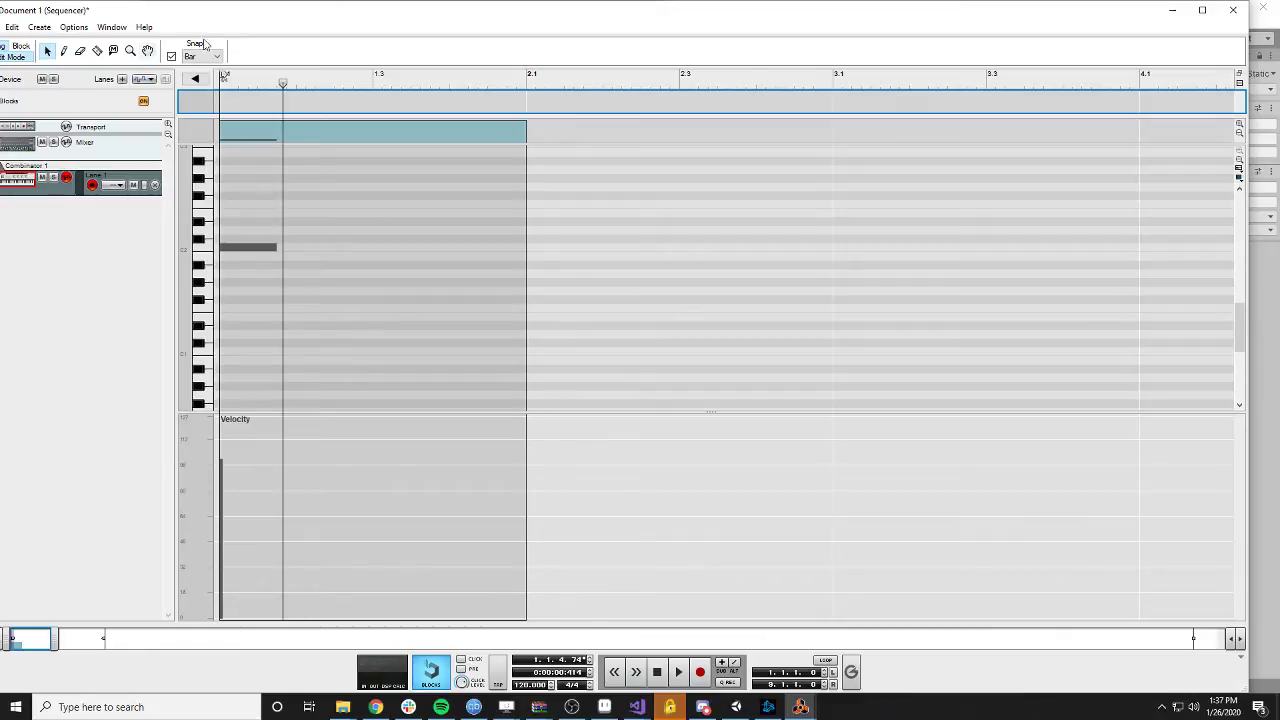
- Move the sequencer window aside to uncover the rack and set SubTractor's Mod Env Attack to 79
double_click(346, 17)
left_click_drag(250, 157, 607, 131)
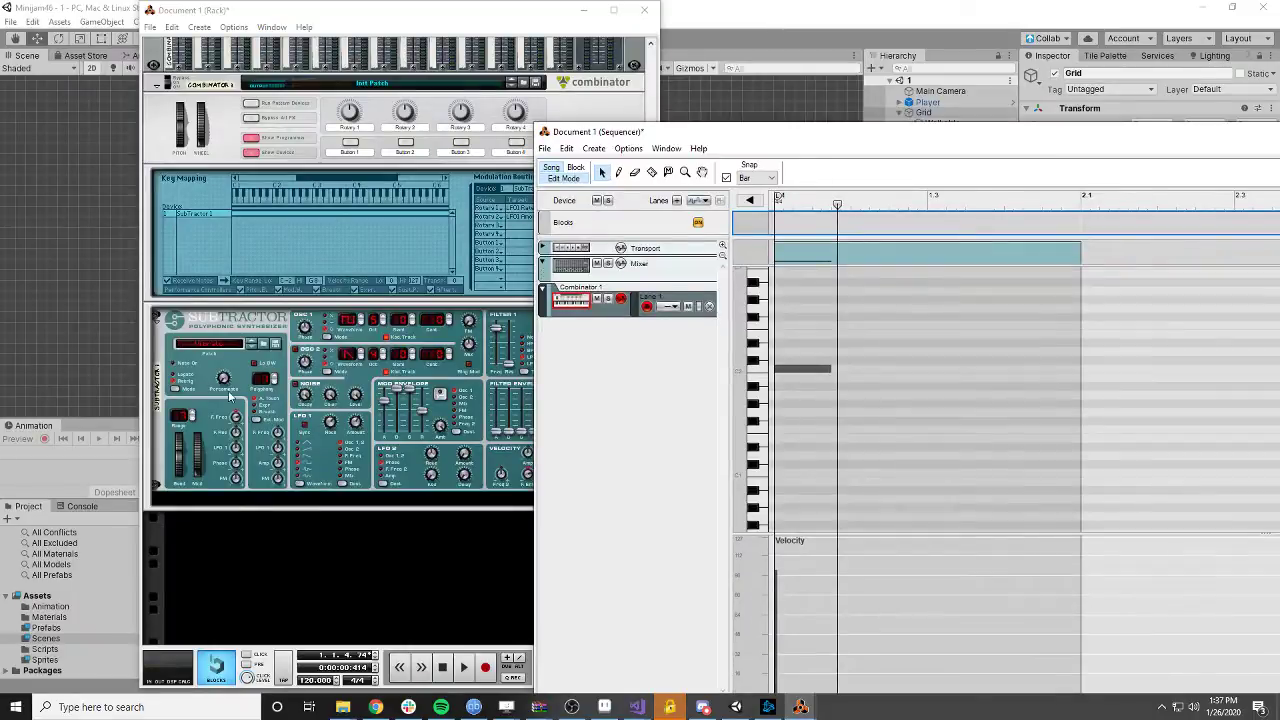
left_click(230, 372)
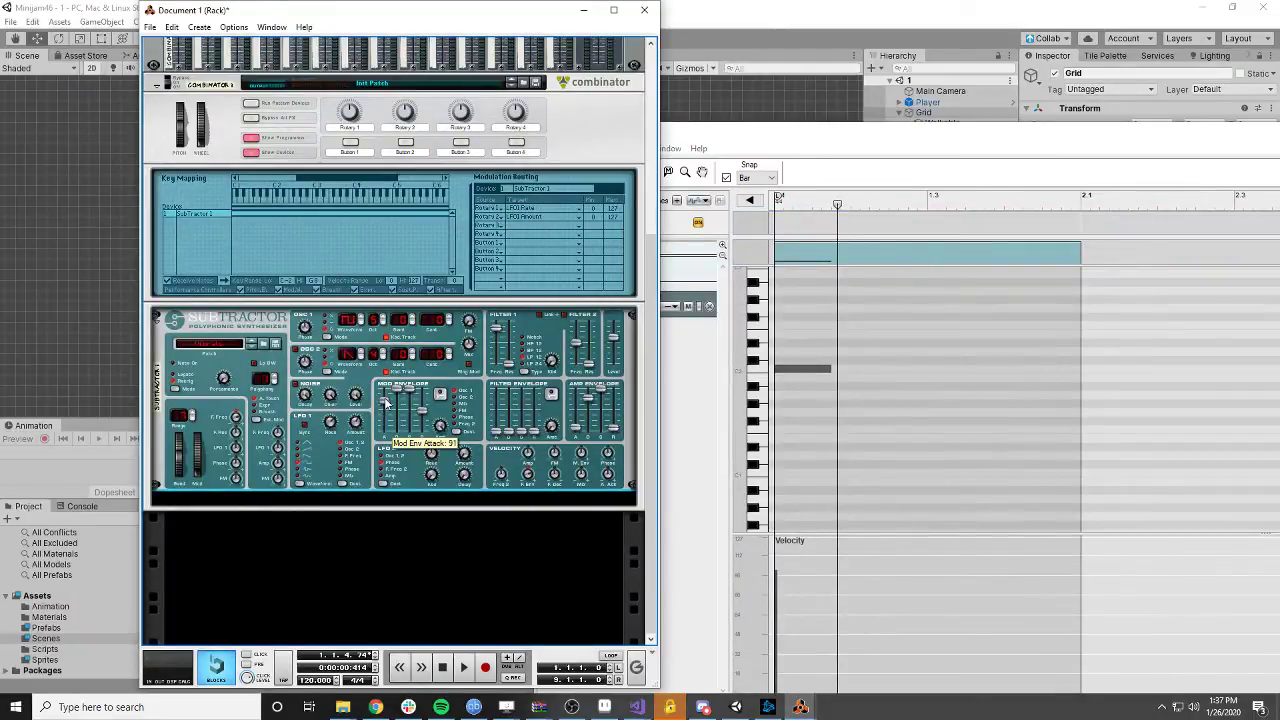
mouse_move(385, 402)
left_mouse_down()
mouse_move(390, 418)
mouse_move(385, 389)
left_mouse_up()
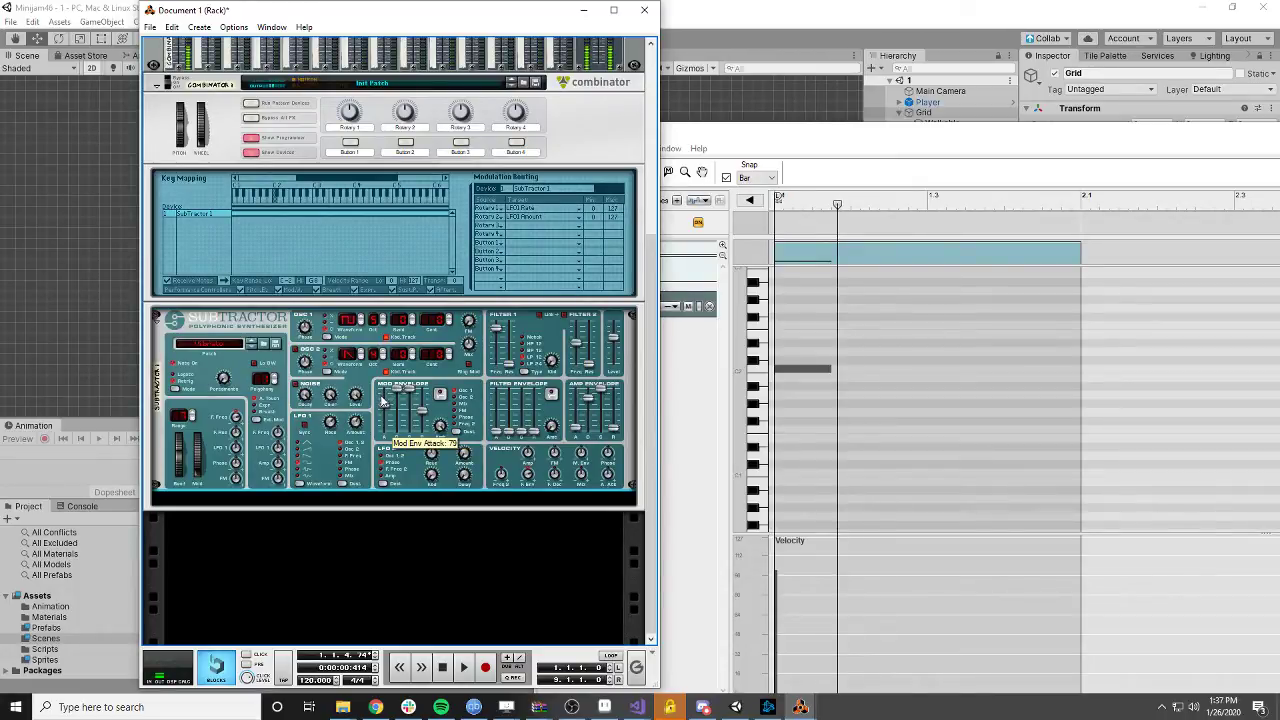
- Toggle SubTractor's Mod Env Invert to compare the sound and set the Mod Env Attack to 81
left_click(440, 395)
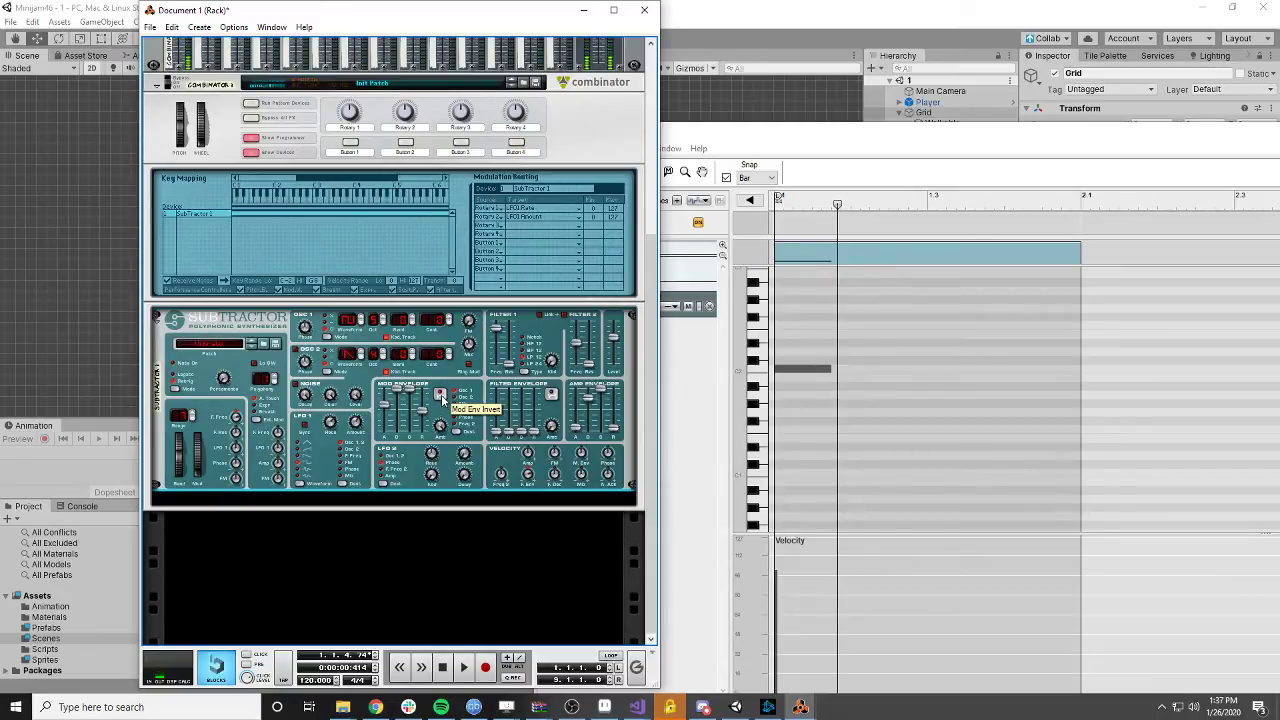
left_click(441, 395)
left_click(441, 395)
left_click(441, 395)
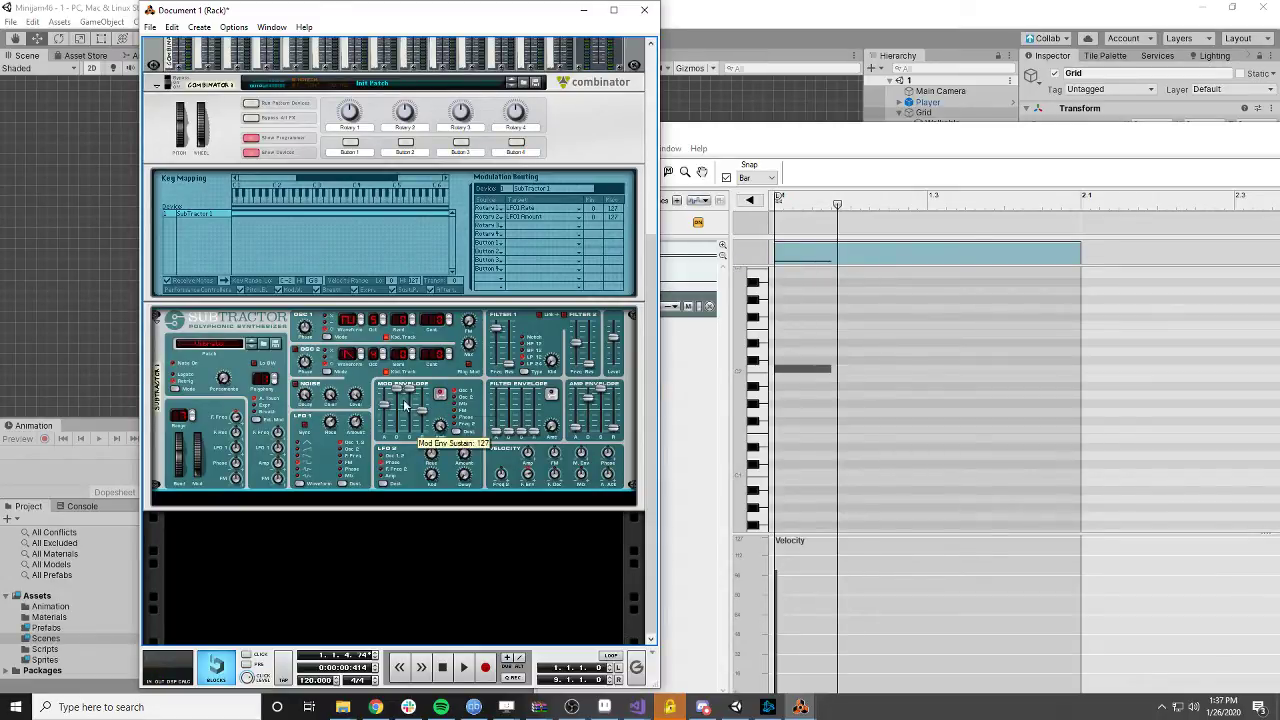
left_click_drag(384, 406, 387, 407)
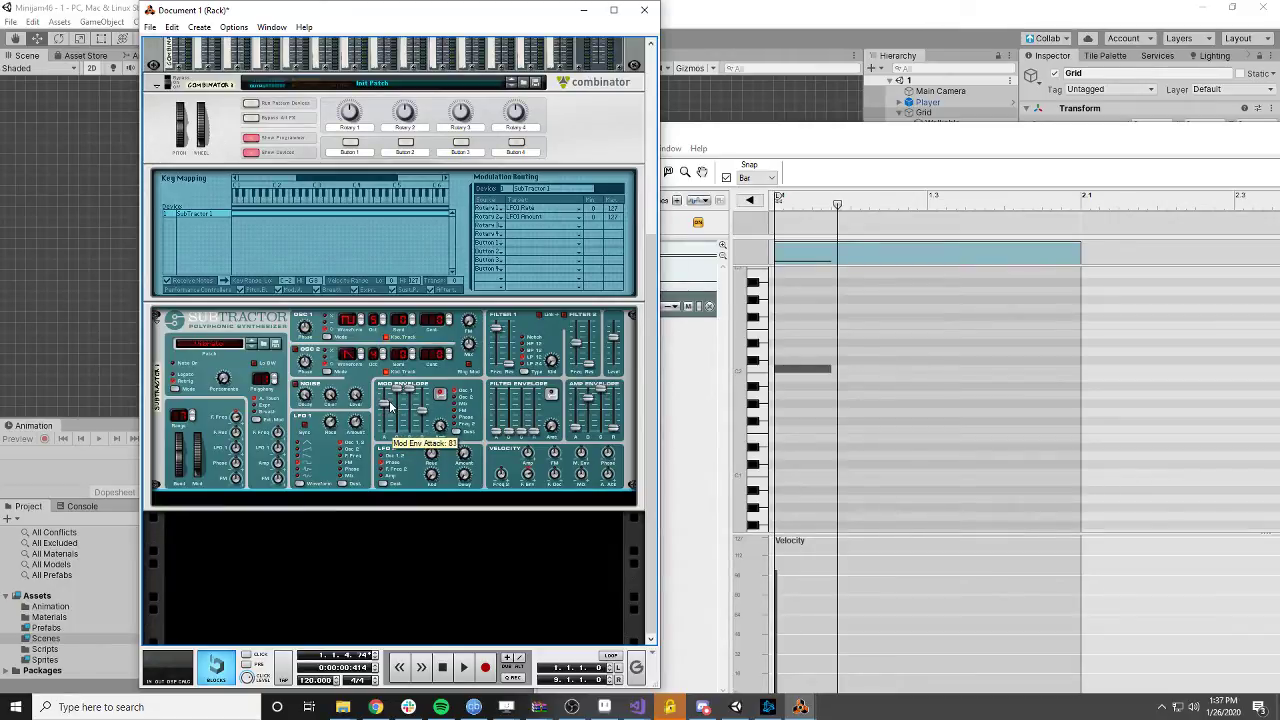
- Compare the sound with Mod Env Invert on and off, leaving it off with the Mod Env Attack at 71
left_click(441, 394)
left_click(441, 394)
left_click(441, 394)
left_click(441, 394)
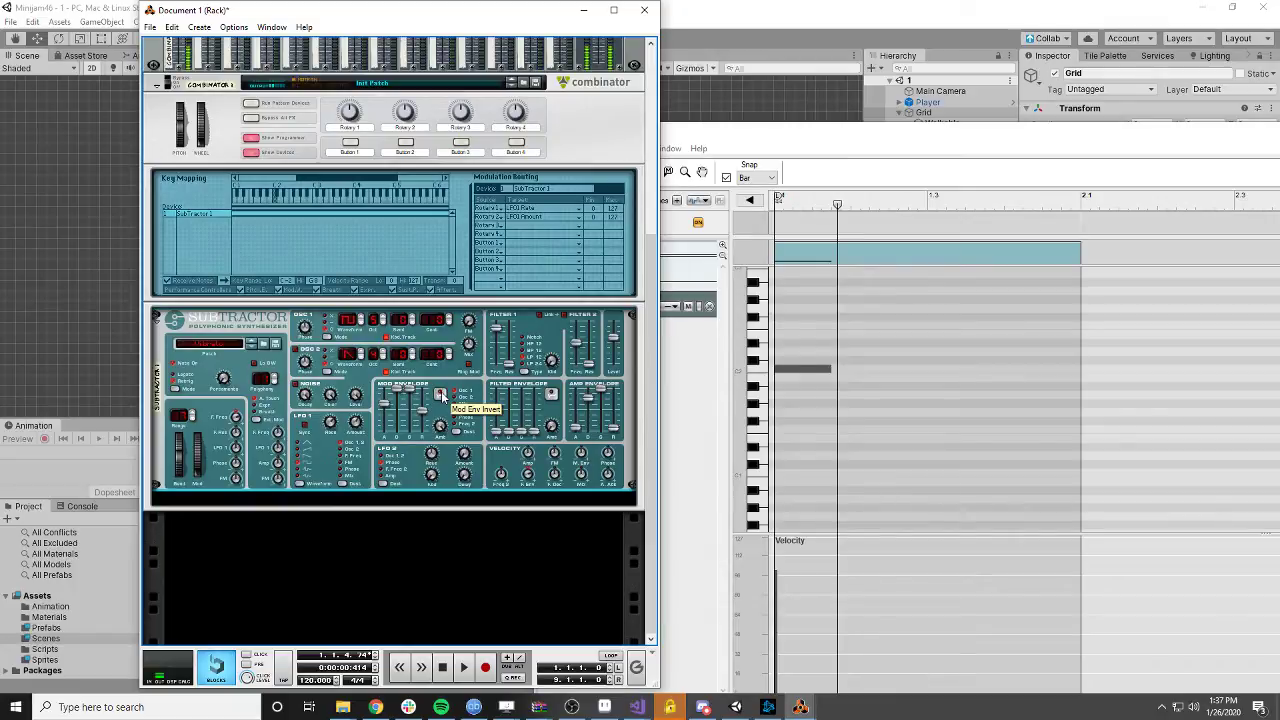
left_click(441, 394)
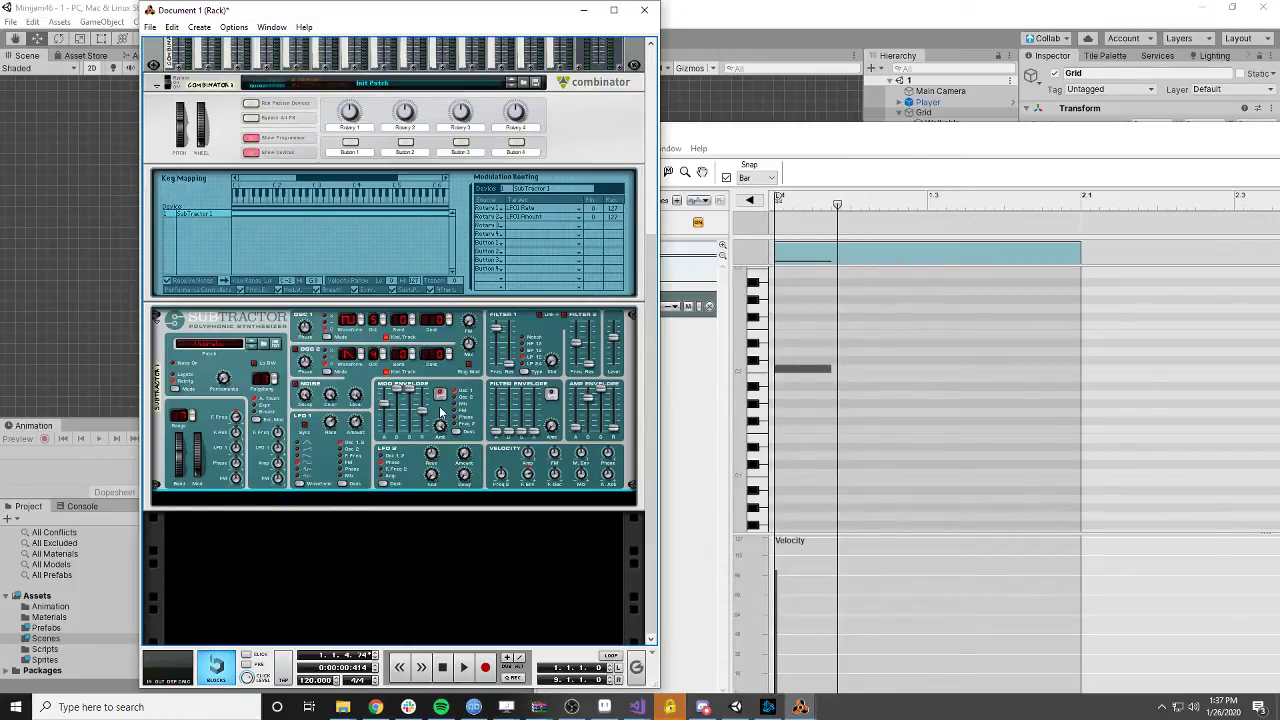
mouse_move(386, 412)
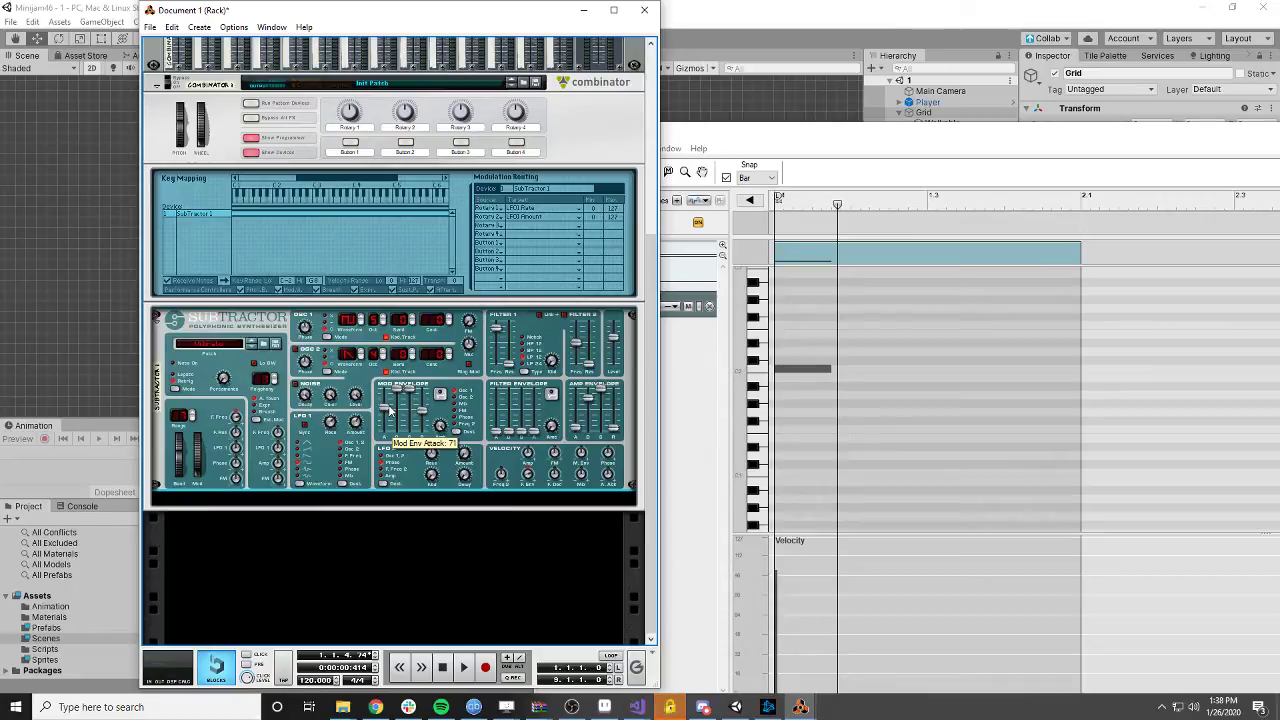
left_click(439, 397)
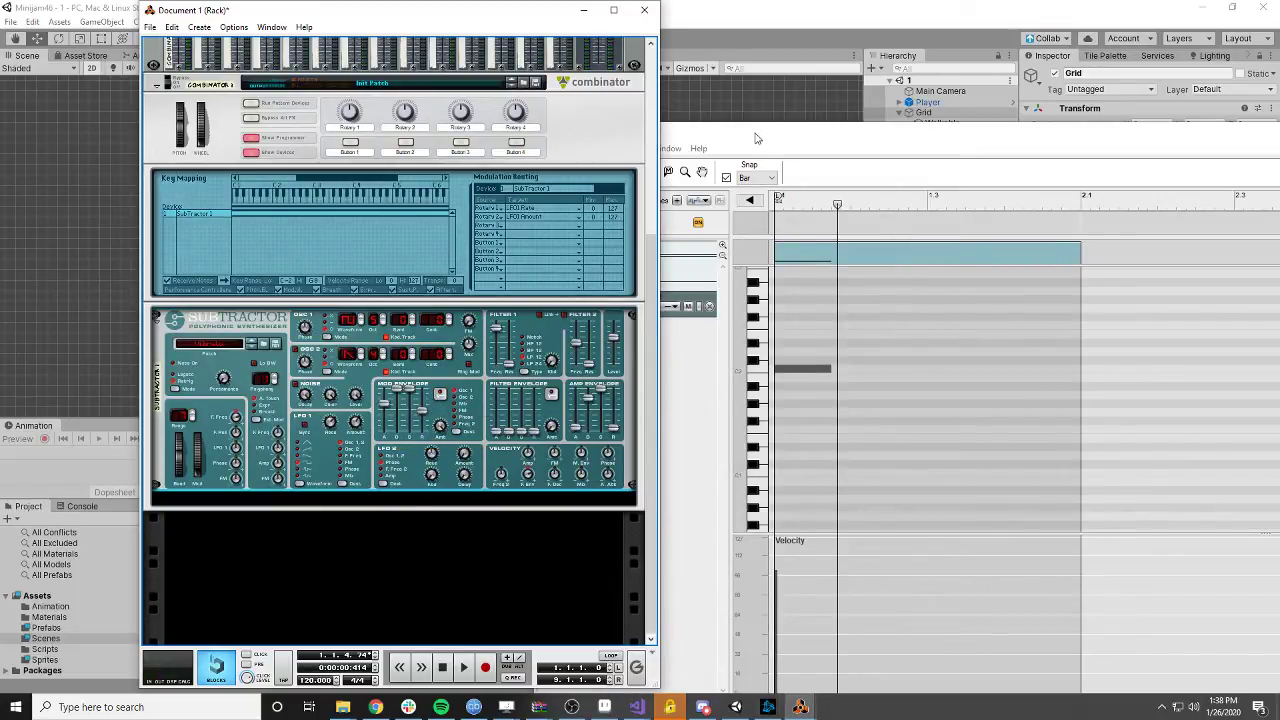
- Bring the sequencer window back over the rack and play the C 2 note from the start of bar 1 twice
left_click_drag(756, 138, 256, 59)
left_click_drag(336, 123, 200, 127)
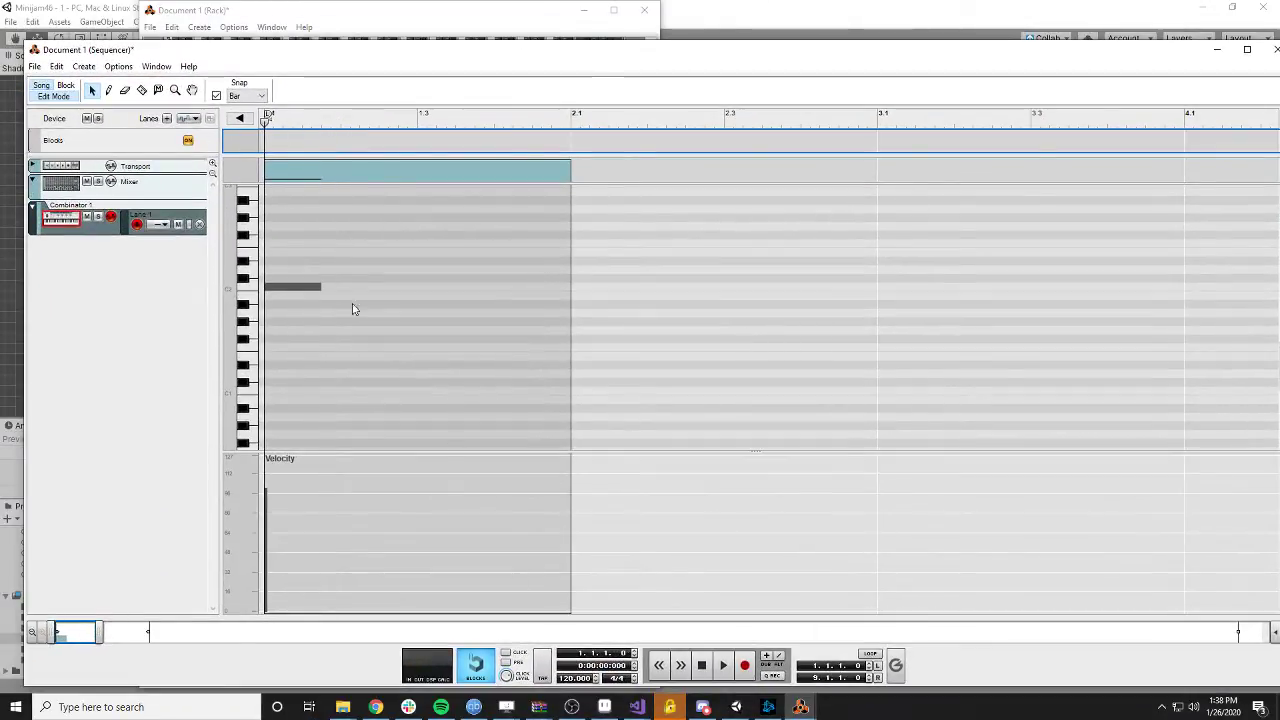
left_click(720, 665)
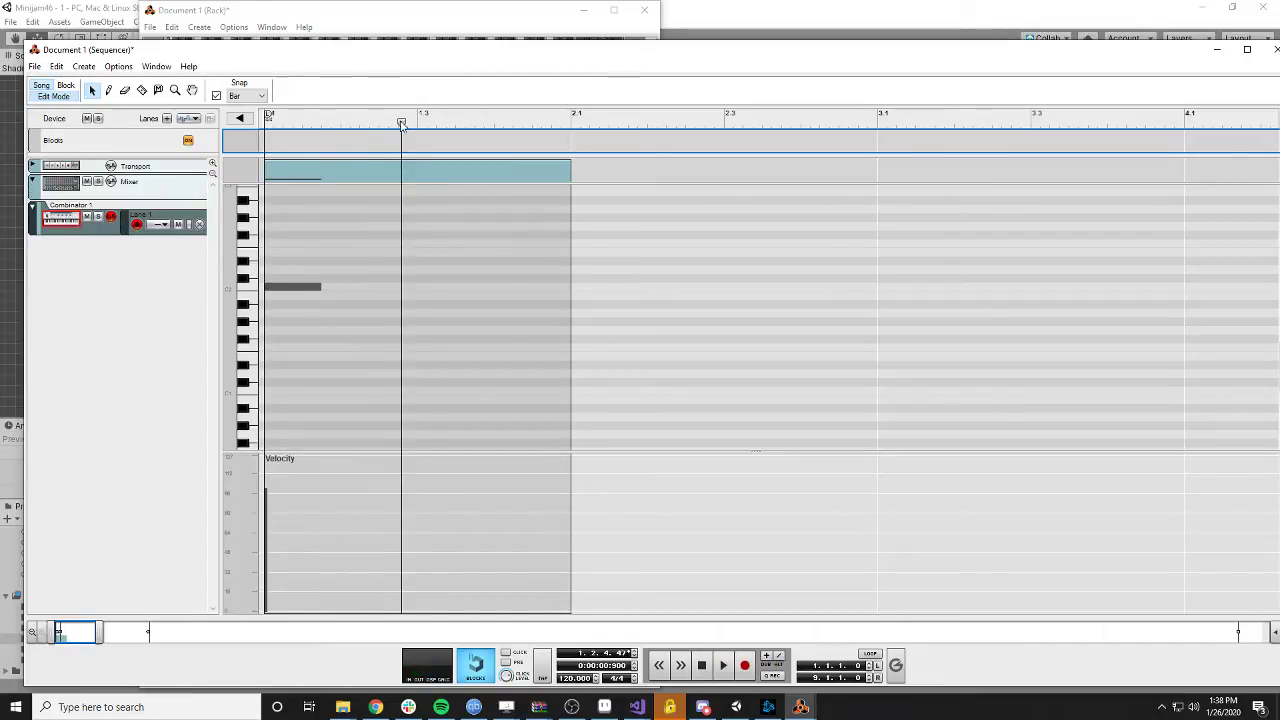
left_click_drag(402, 123, 314, 129)
left_click(723, 665)
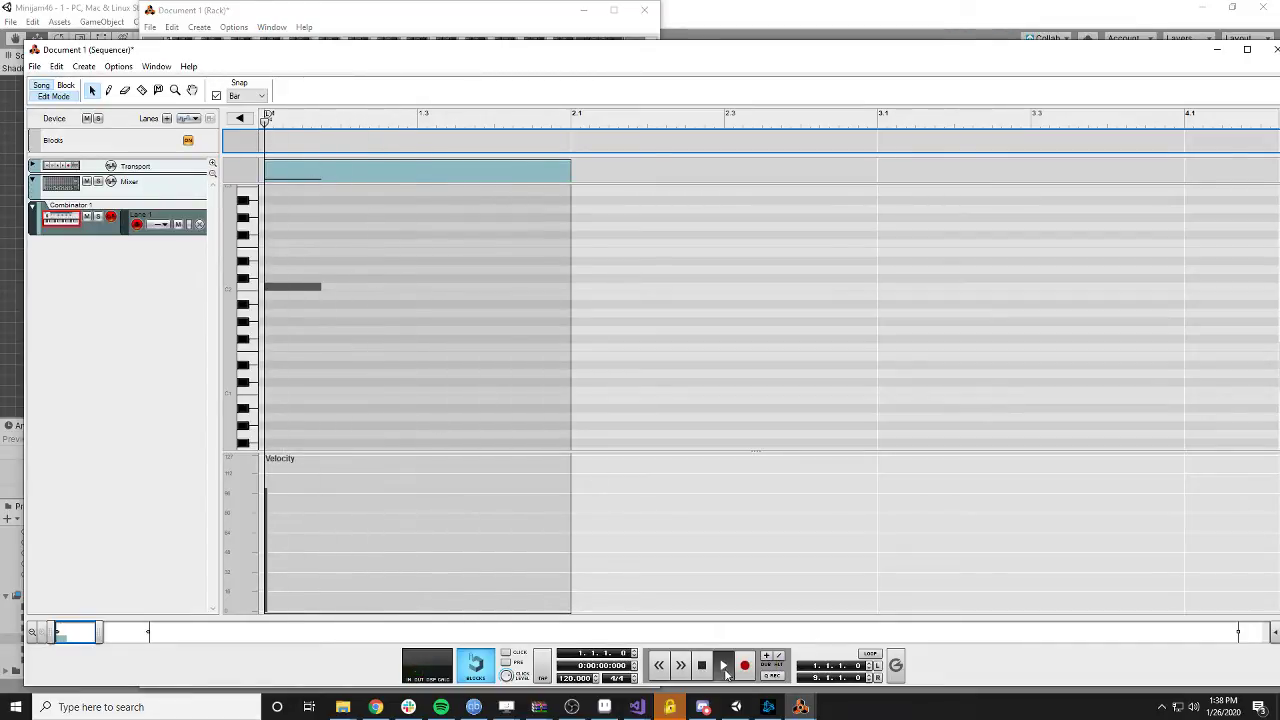
left_click(702, 666)
- Open the block for note editing, shorten the C 2 note to 0.0.2.0 and play it twice
left_click(316, 288)
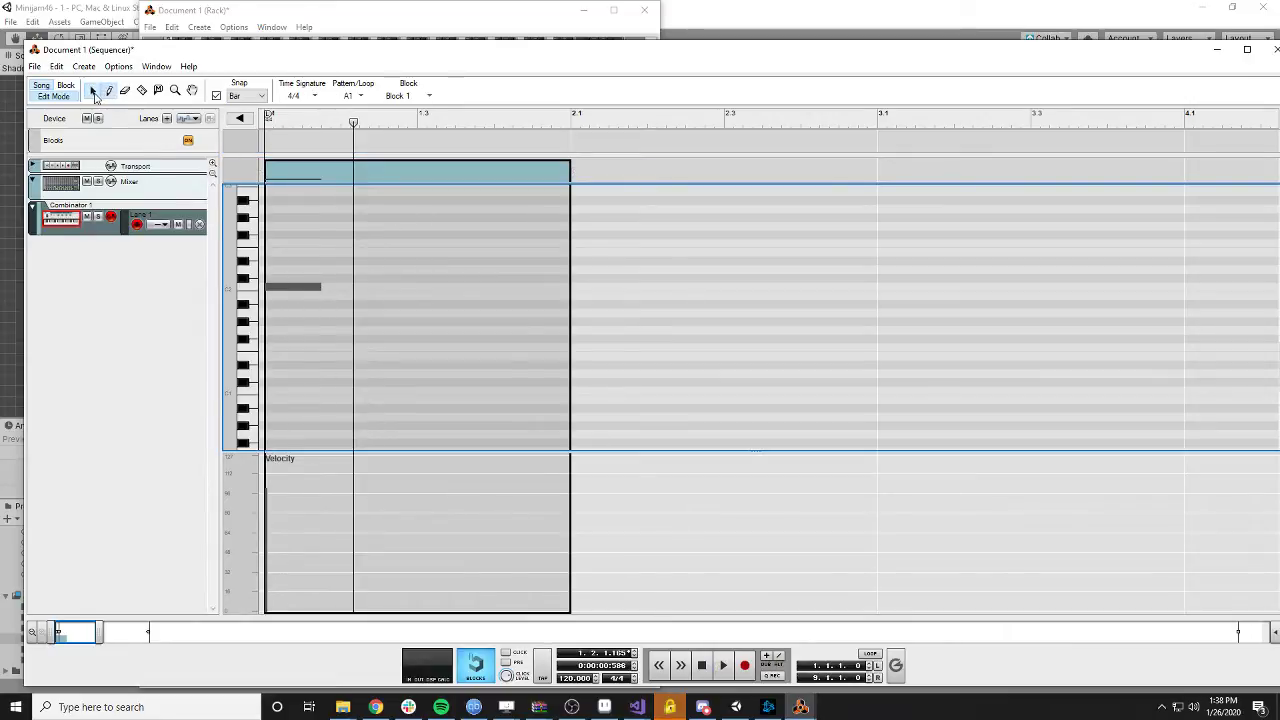
double_click(300, 292)
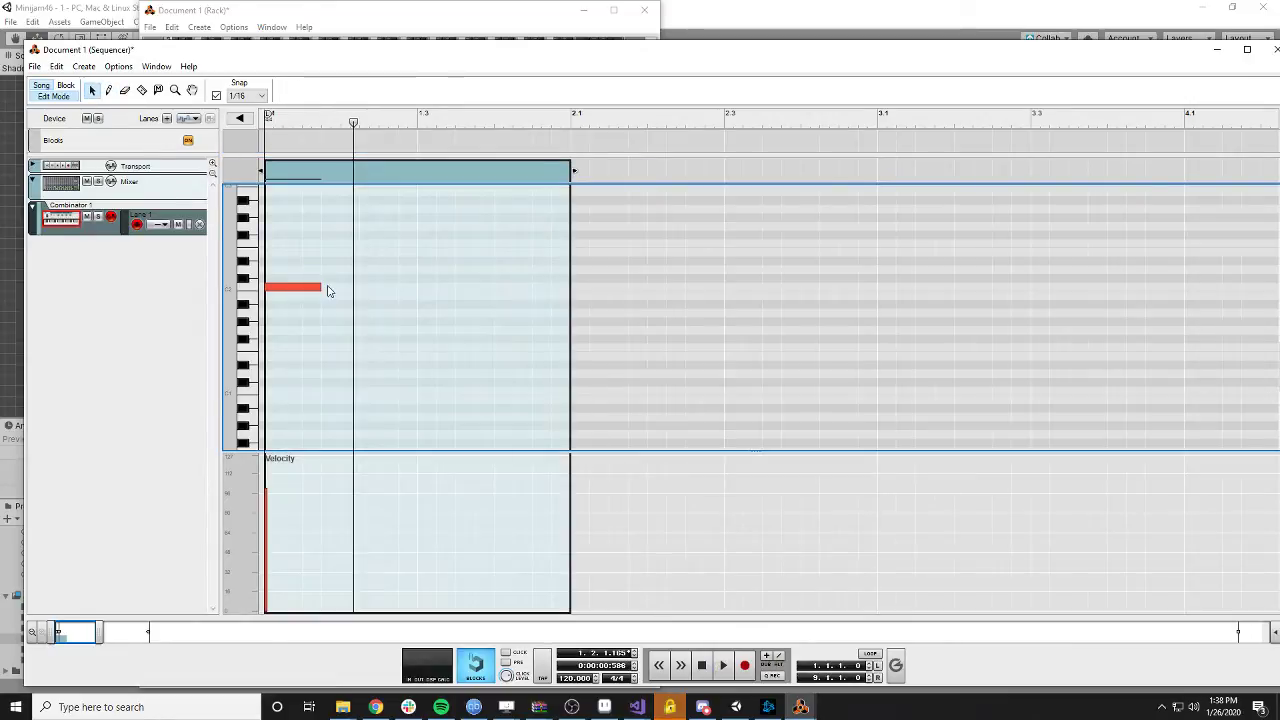
left_click(320, 288)
left_click_drag(320, 288, 304, 288)
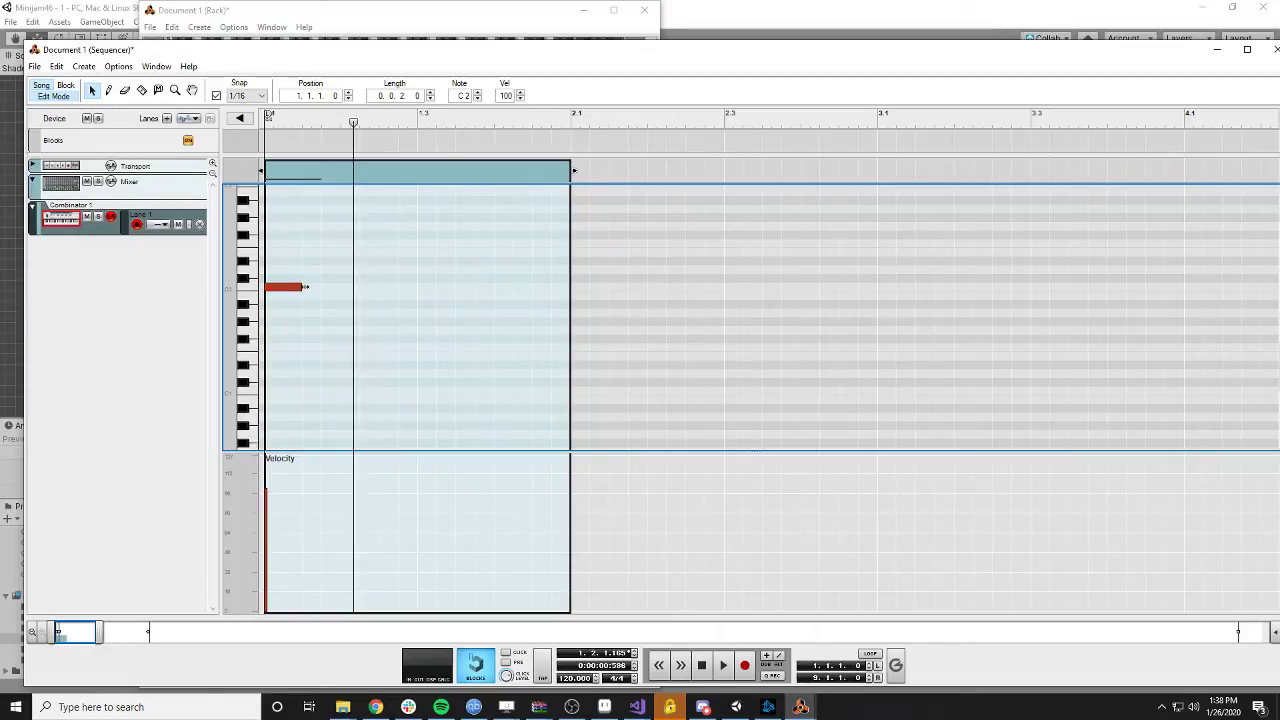
left_click(723, 665)
left_click(701, 666)
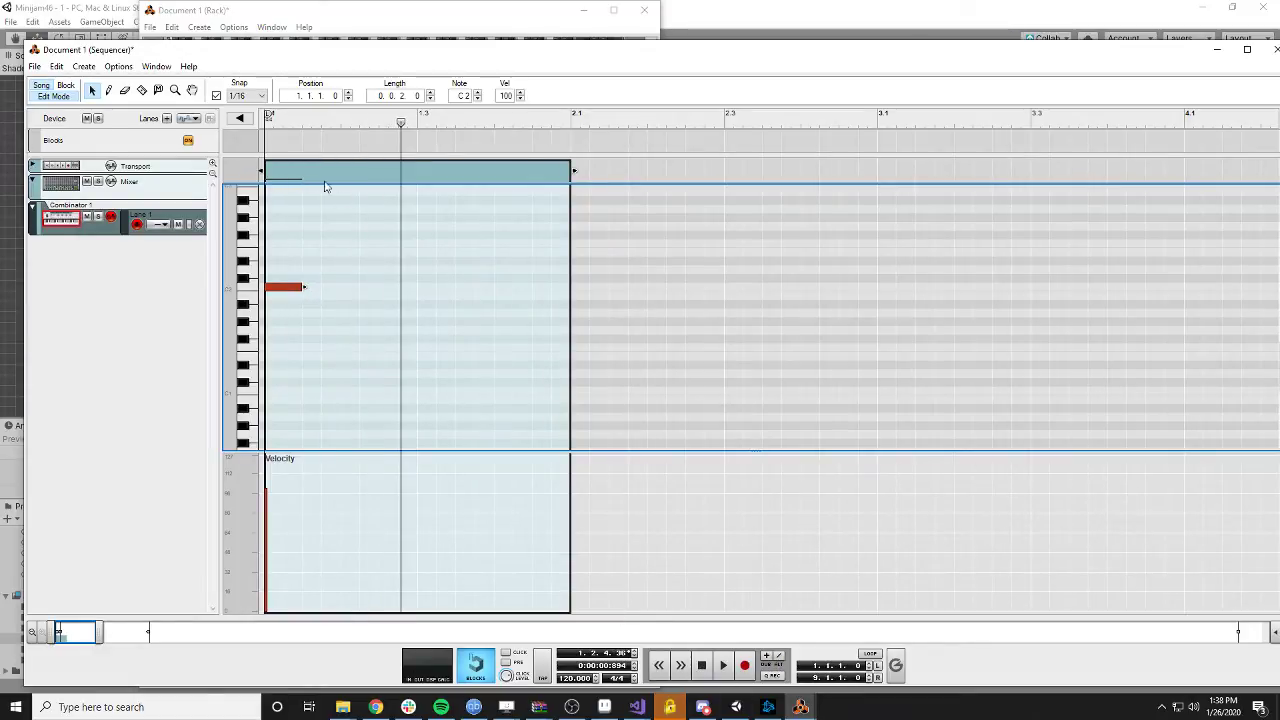
left_click(268, 121)
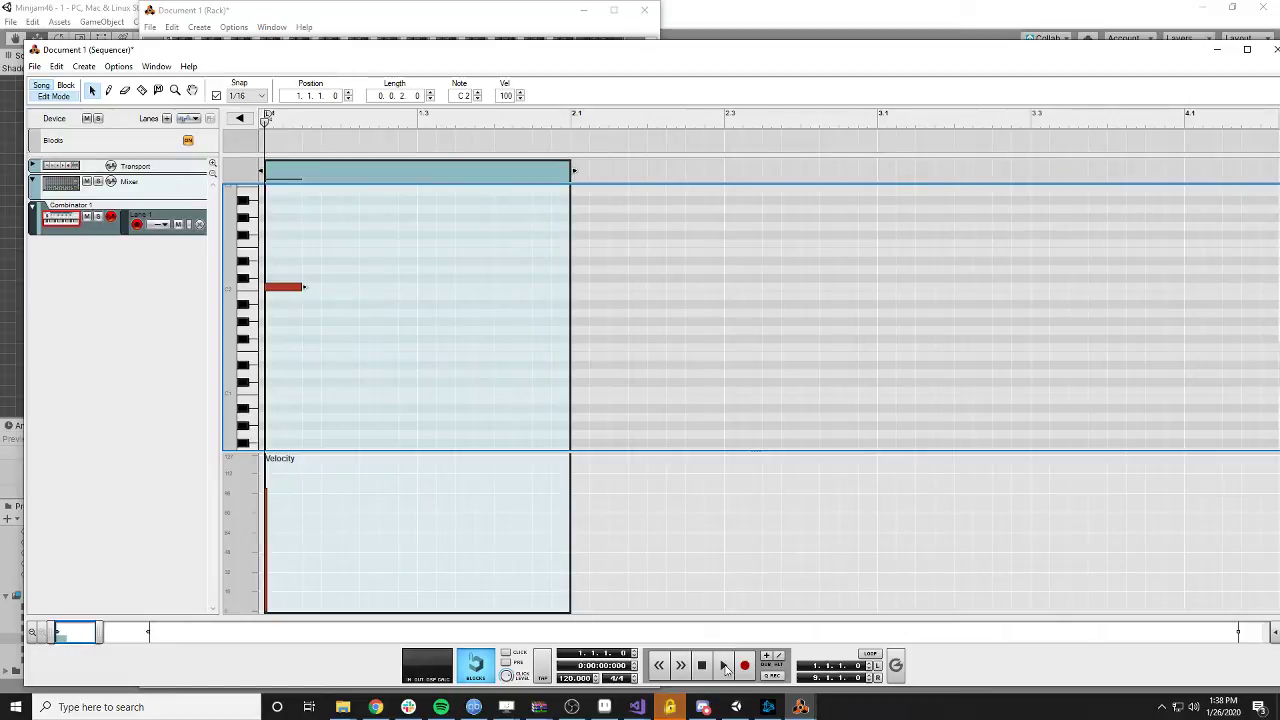
left_click(723, 665)
left_click(701, 666)
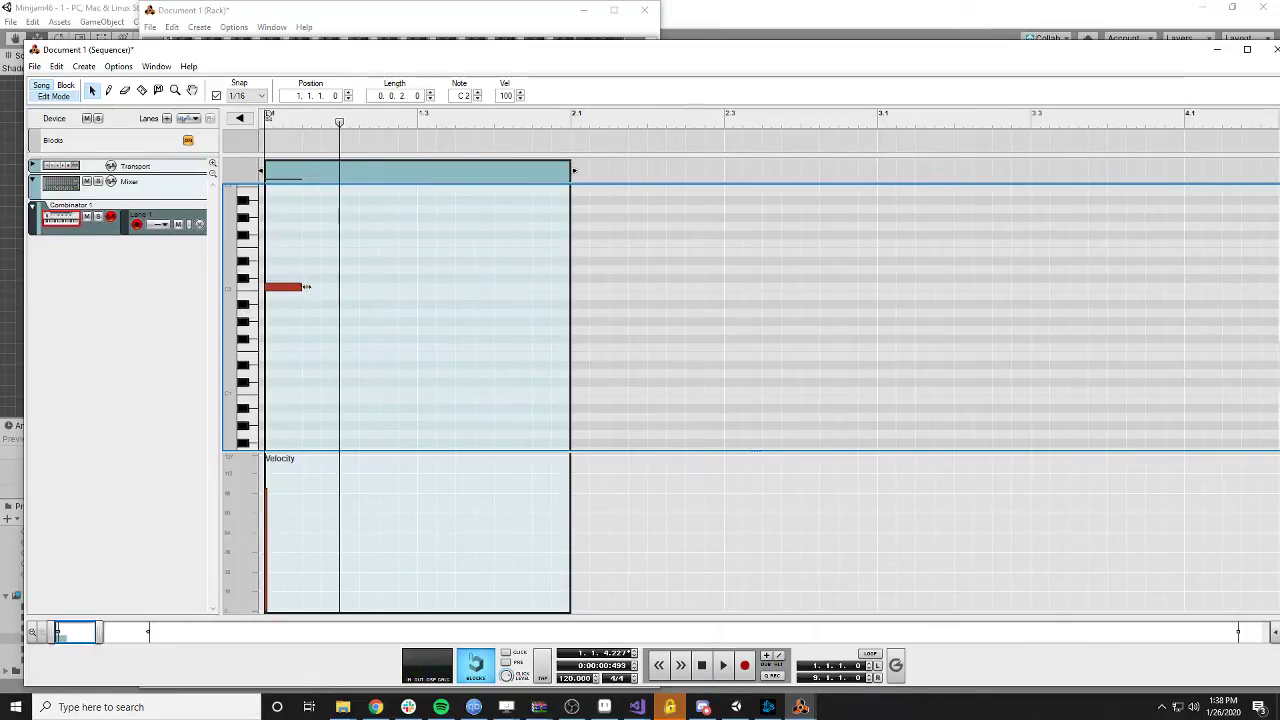
- Lengthen the C 2 note to 0.0.3.0 and play it from the start of bar 1
left_click_drag(306, 287, 318, 288)
left_click_drag(339, 122, 267, 121)
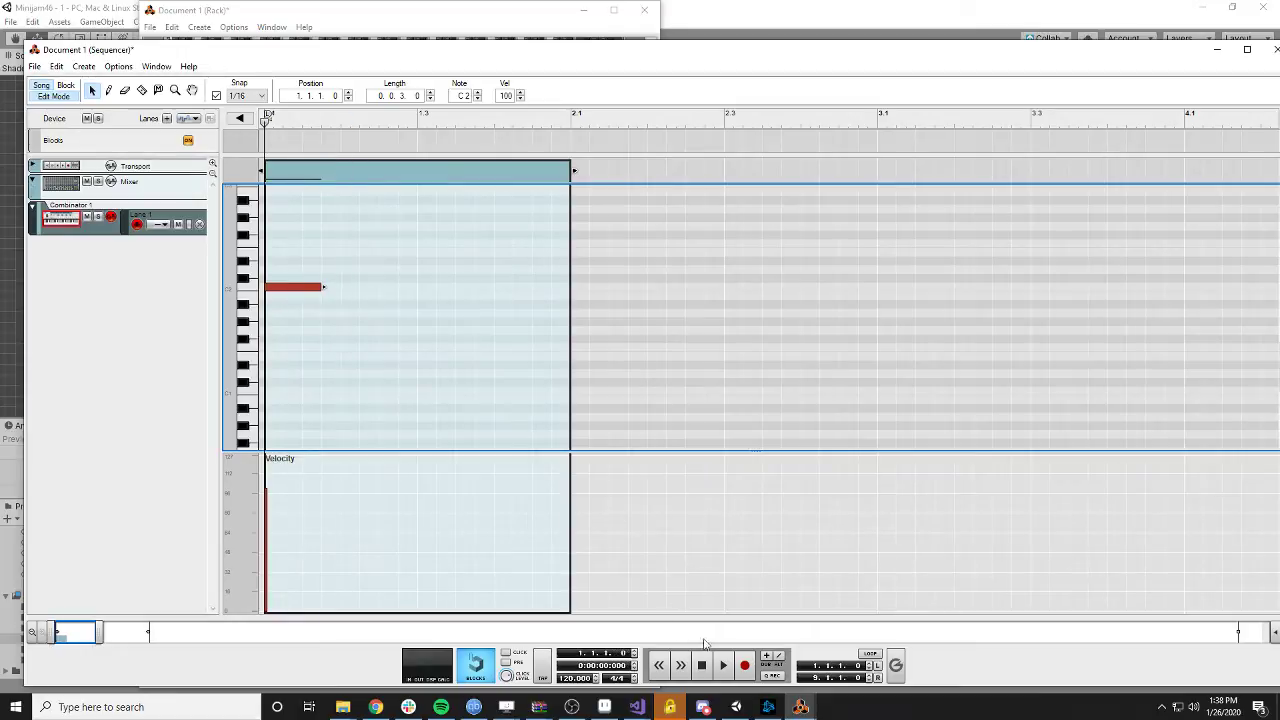
left_click(723, 665)
left_click(701, 666)
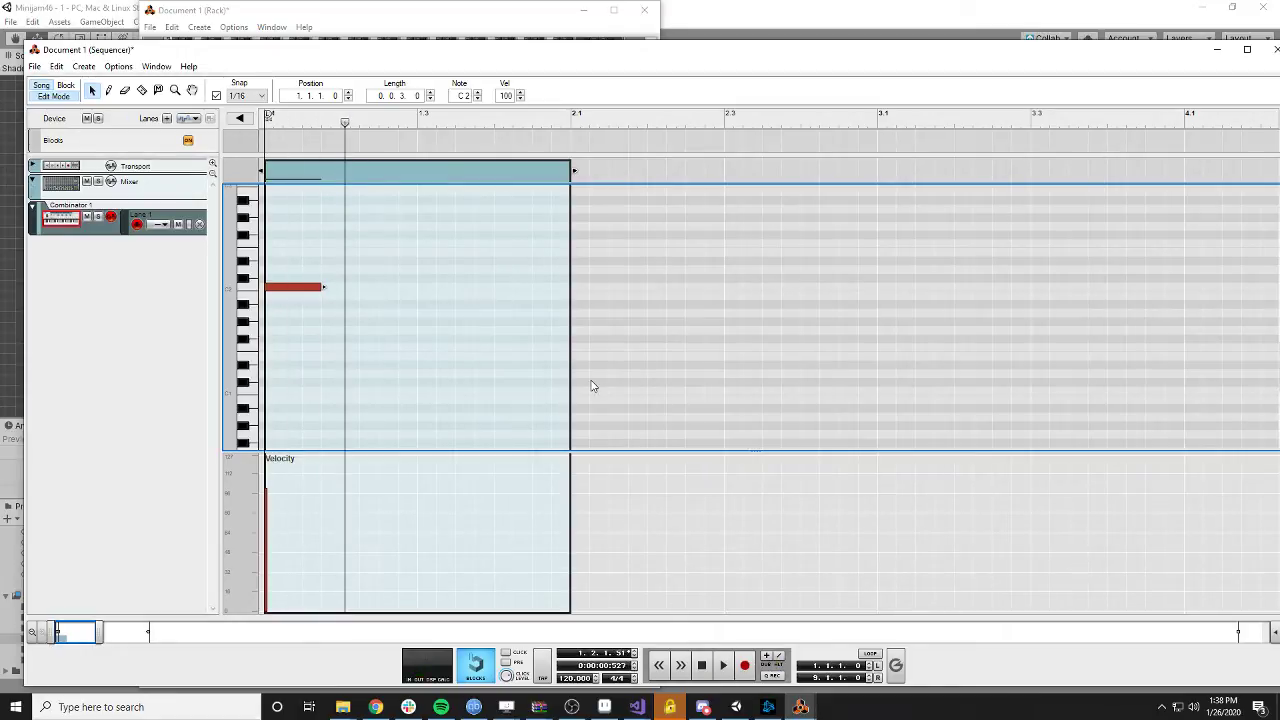
- Start exporting the song as an audio file and browse to the Assets folder of the Minijam46 project
left_click(34, 66)
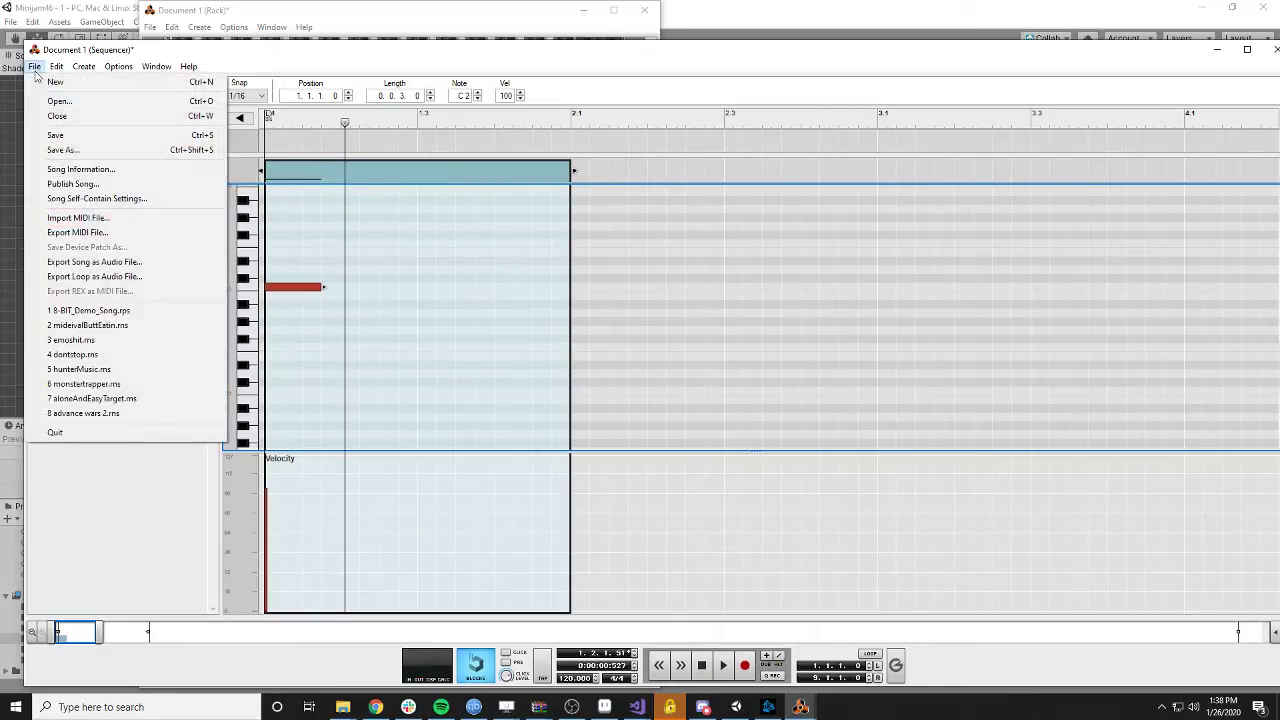
left_click(59, 262)
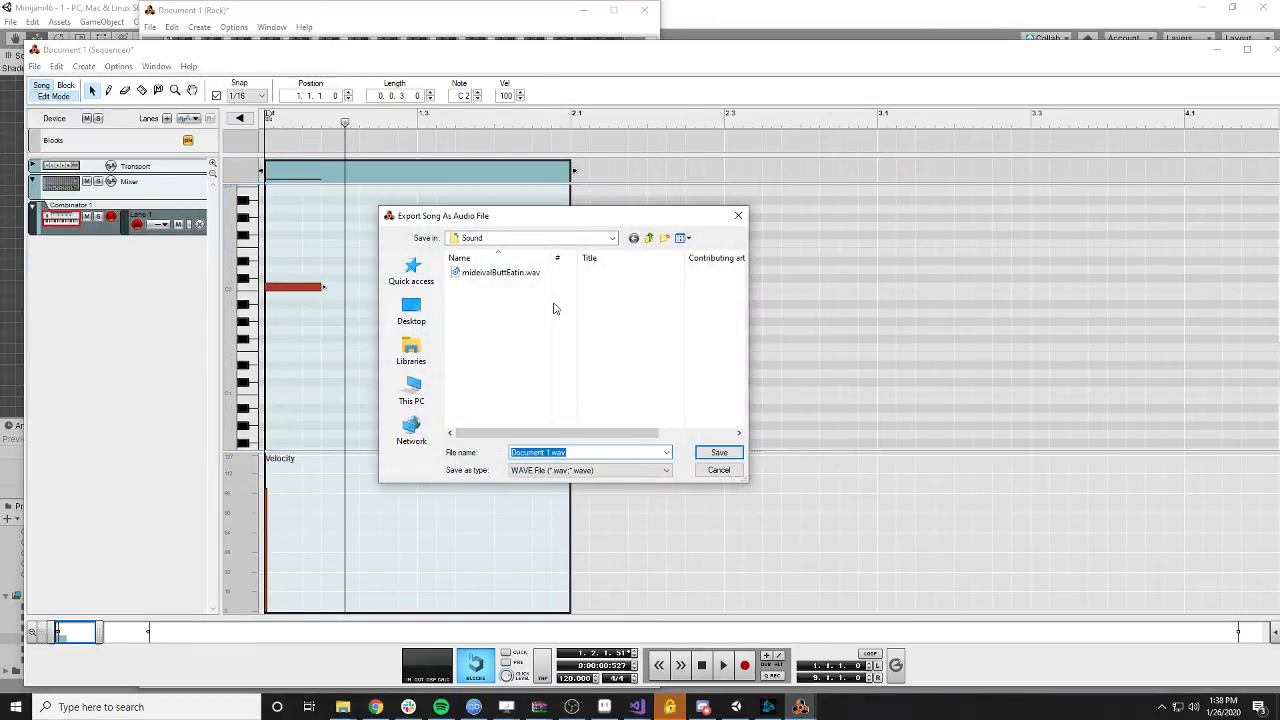
left_click(649, 238)
left_click(649, 238)
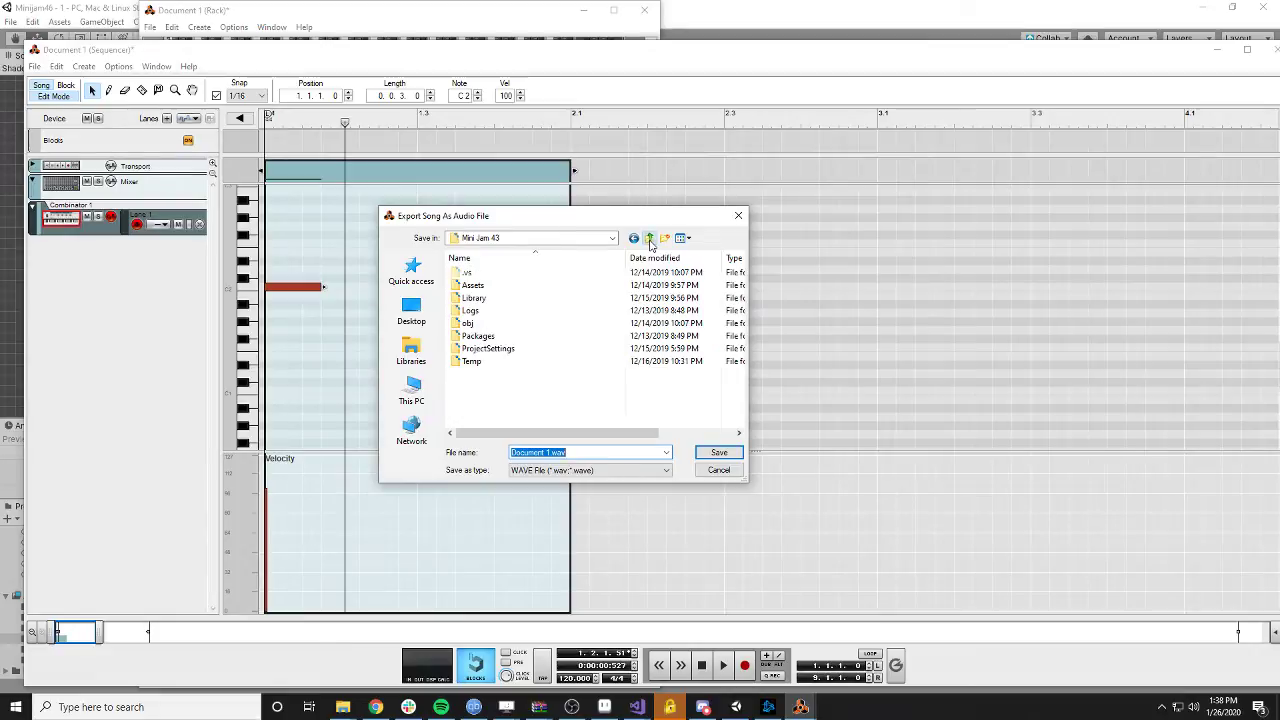
left_click(649, 238)
scroll(496, 413, "down", 6)
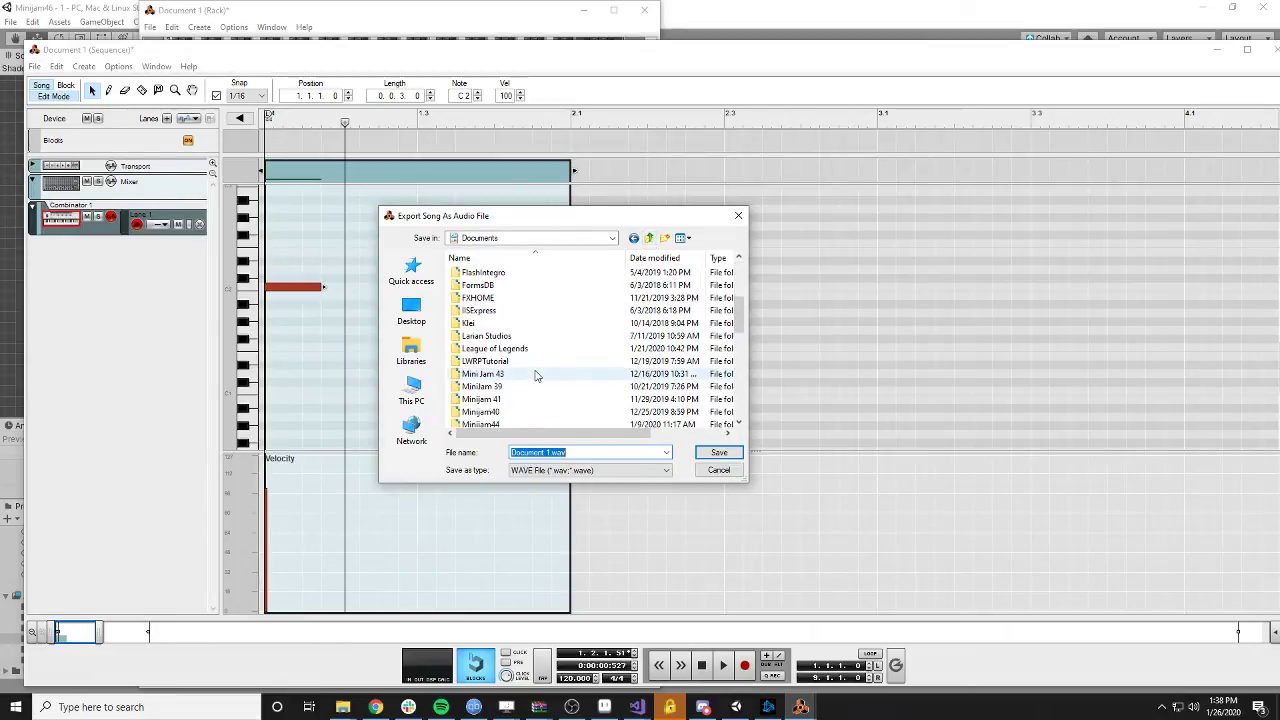
double_click(496, 413)
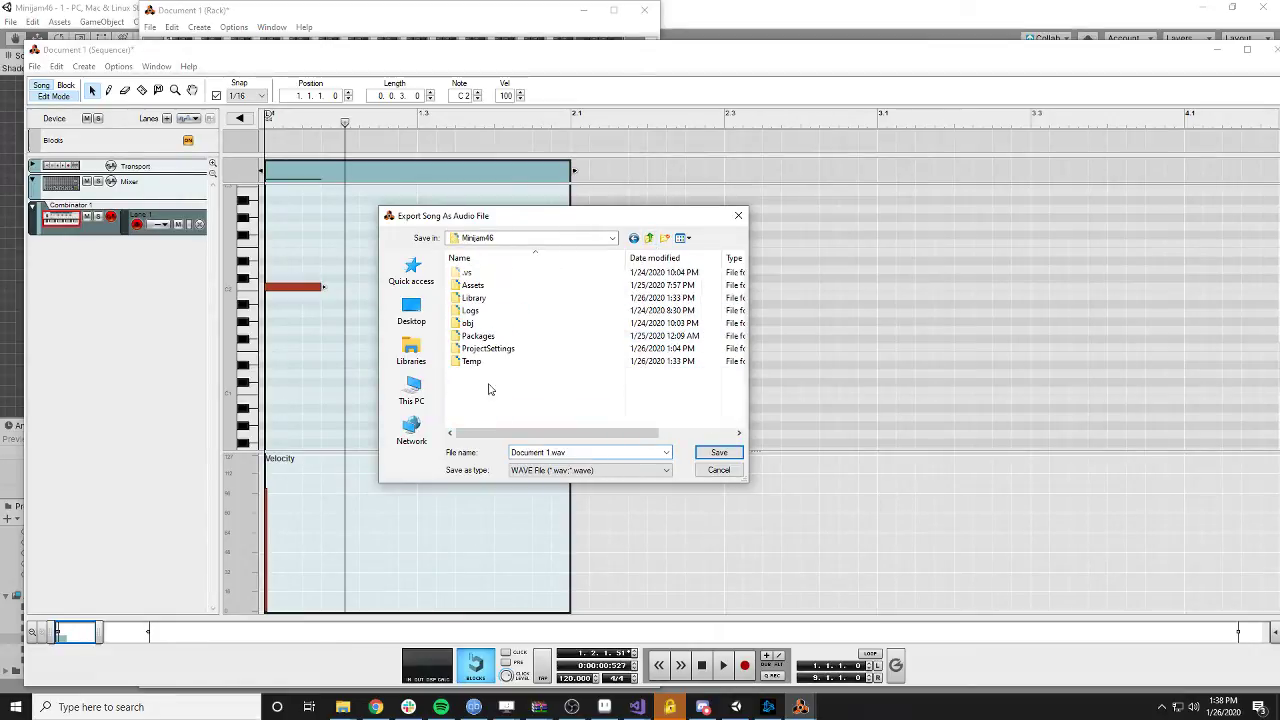
double_click(480, 286)
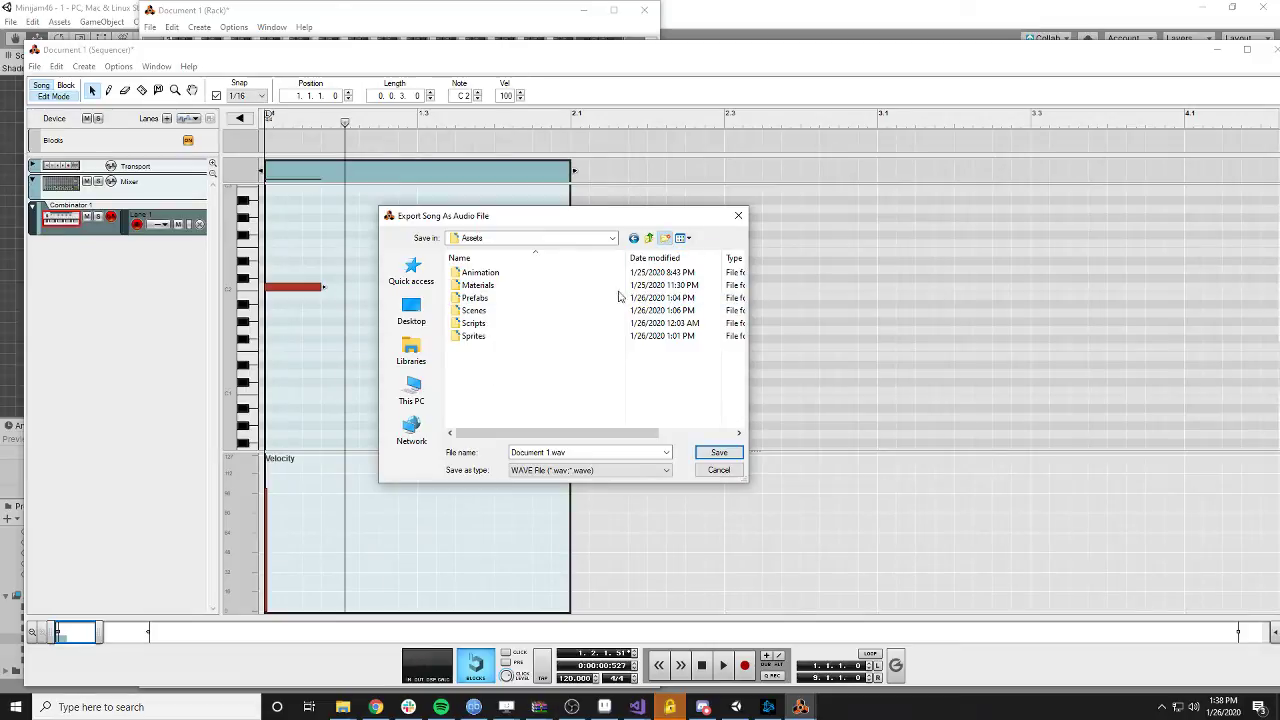
- Create a folder named Sound inside Assets and open it as the export destination
type("Sound")
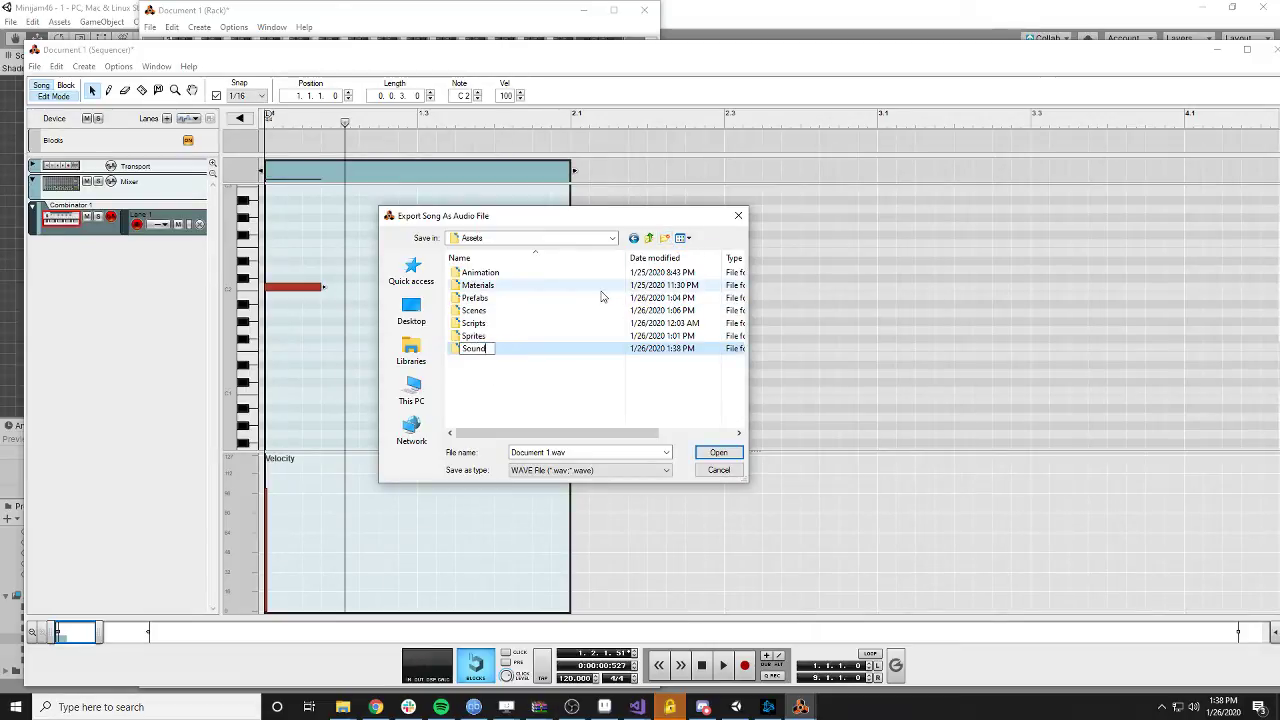
key("BackSpace")
key("BackSpace")
key("BackSpace")
type("und")
key("Return")
double_click(478, 349)
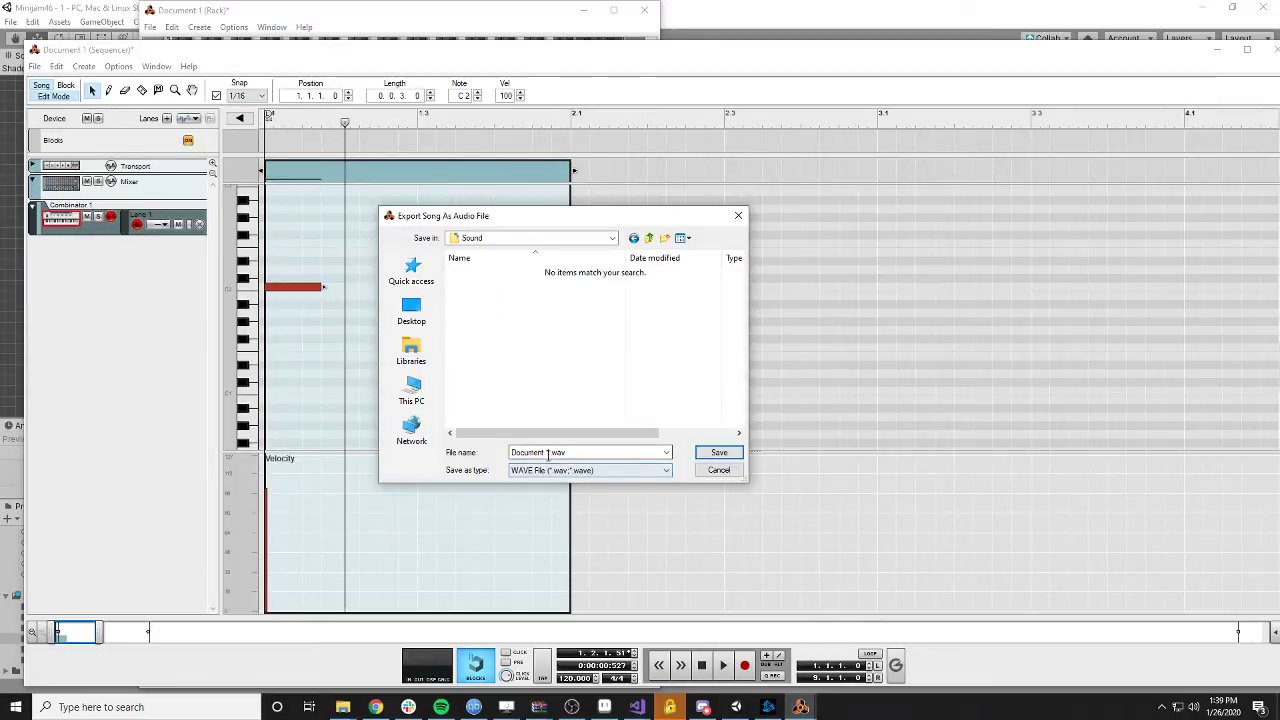
- Name the audio file DopplerUp.wav and export it at 44,100 Hz and 16 bit with dither
key("Home")
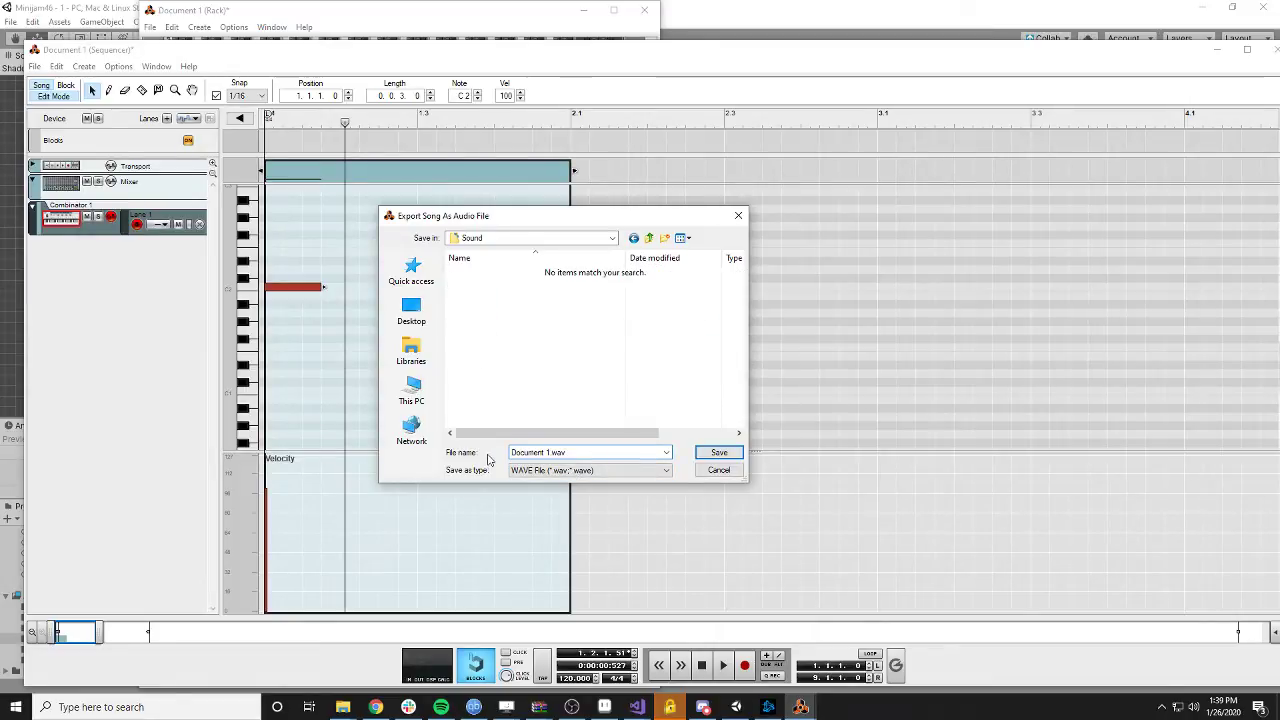
key("Delete")
key("Delete")
key("Delete")
key("Delete")
key("Delete")
key("Delete")
key("Delete")
key("Delete")
key("Delete")
key("Delete")
key("Delete")
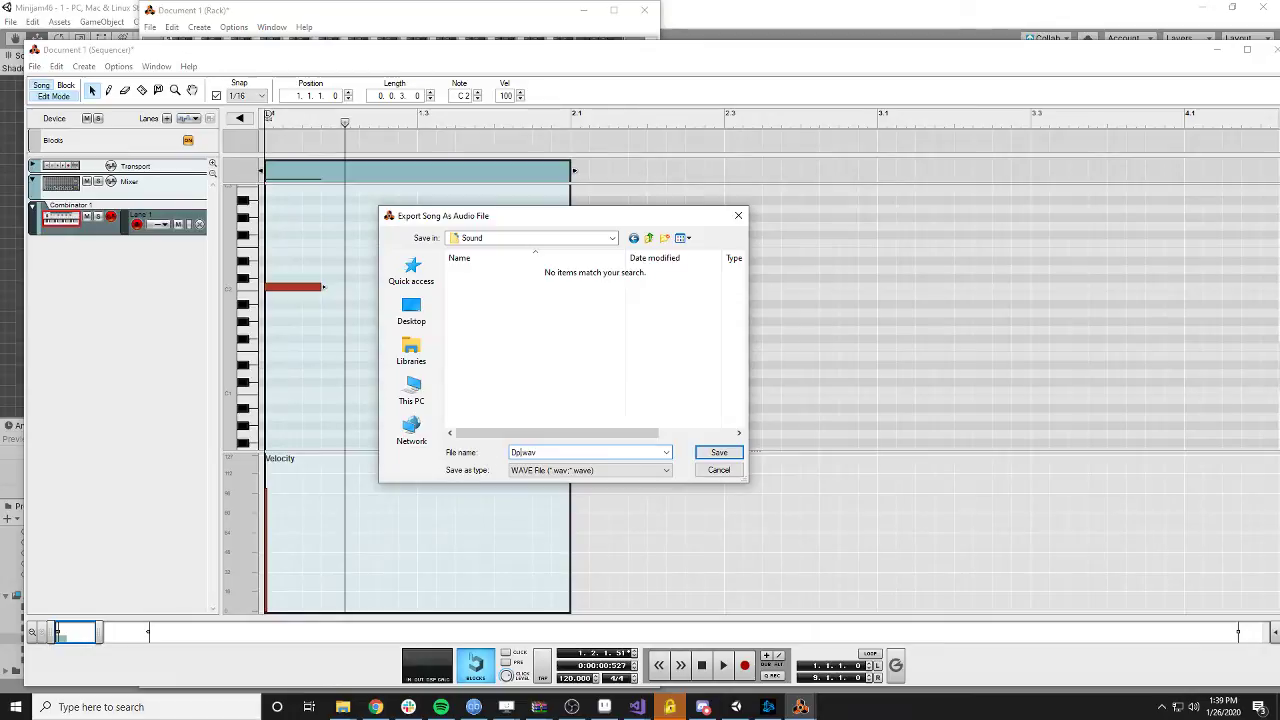
type("DopplerU")
key("Return")
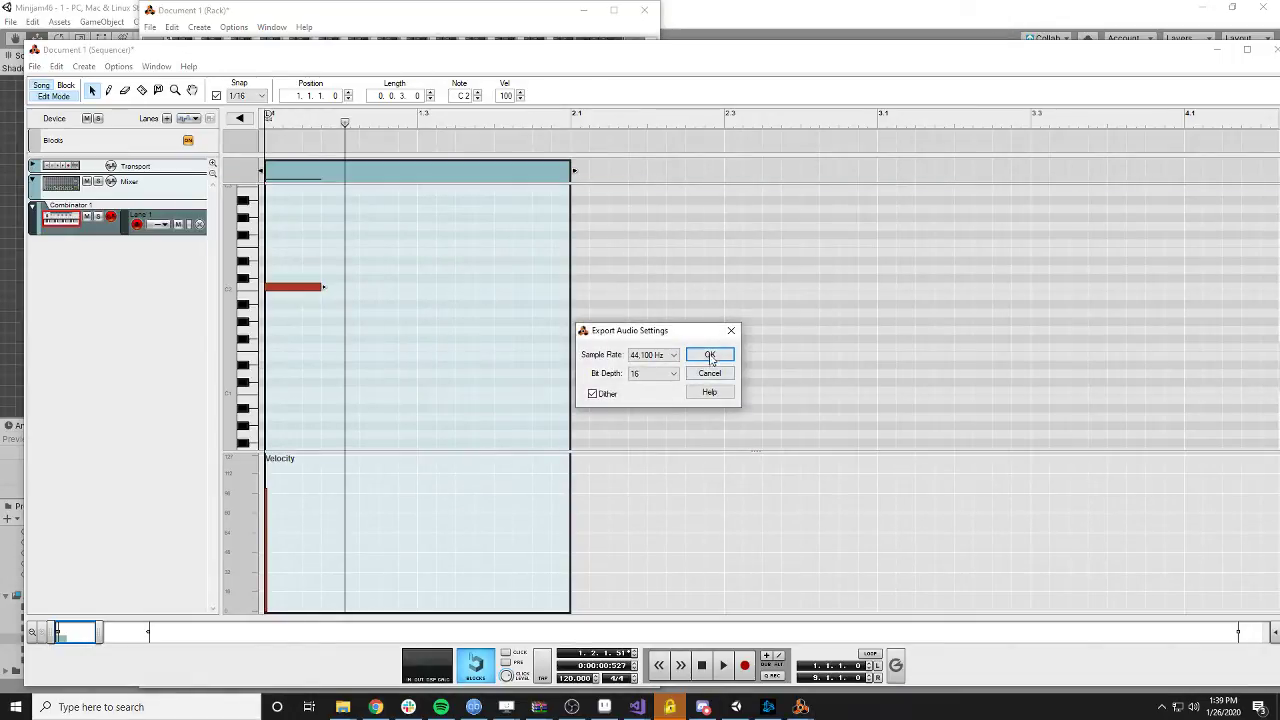
left_click(709, 354)
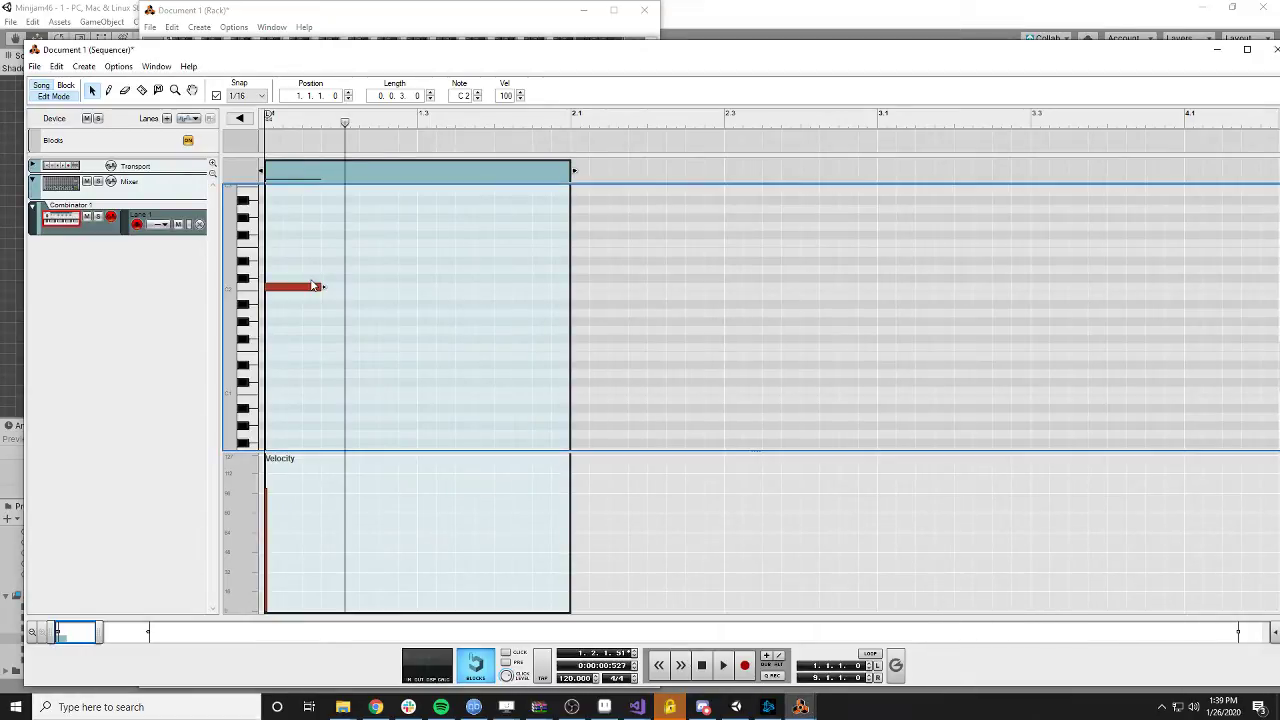
- Switch to File Explorer, open the Minijam46 folder in Documents and close the VVVVVV window
left_click(349, 716)
mouse_move(305, 679)
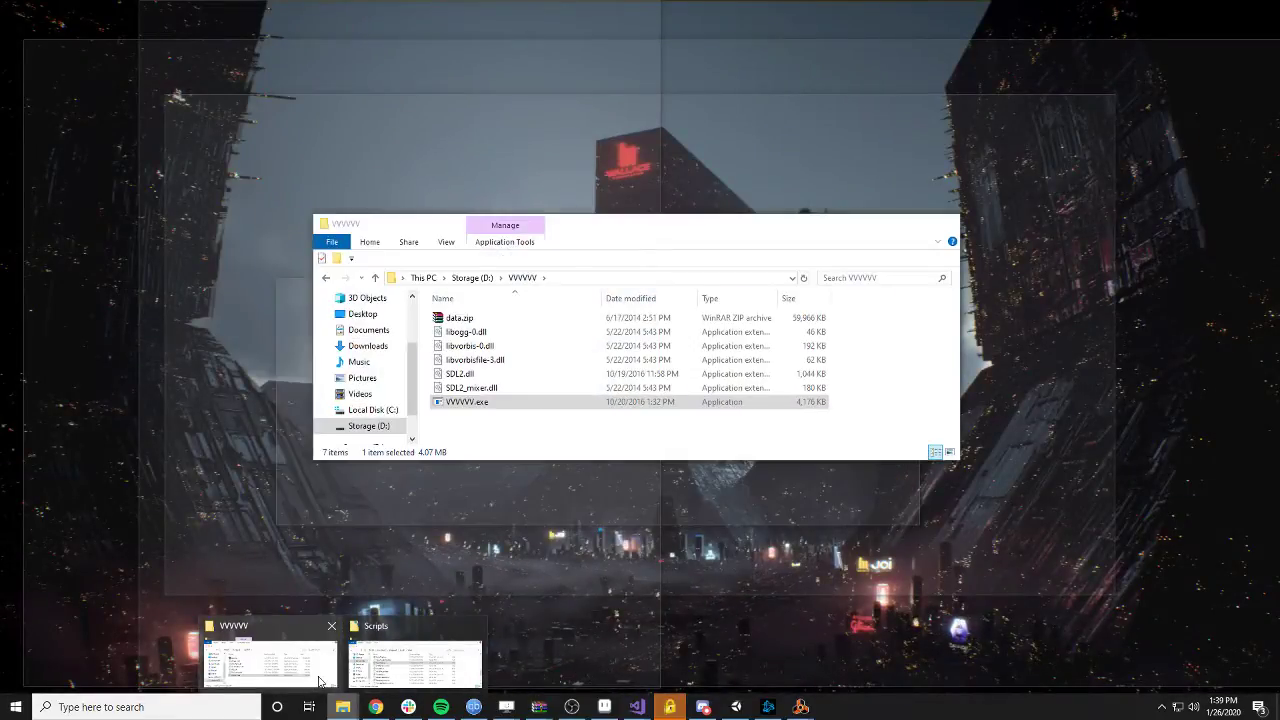
left_click(415, 664)
left_click(490, 342)
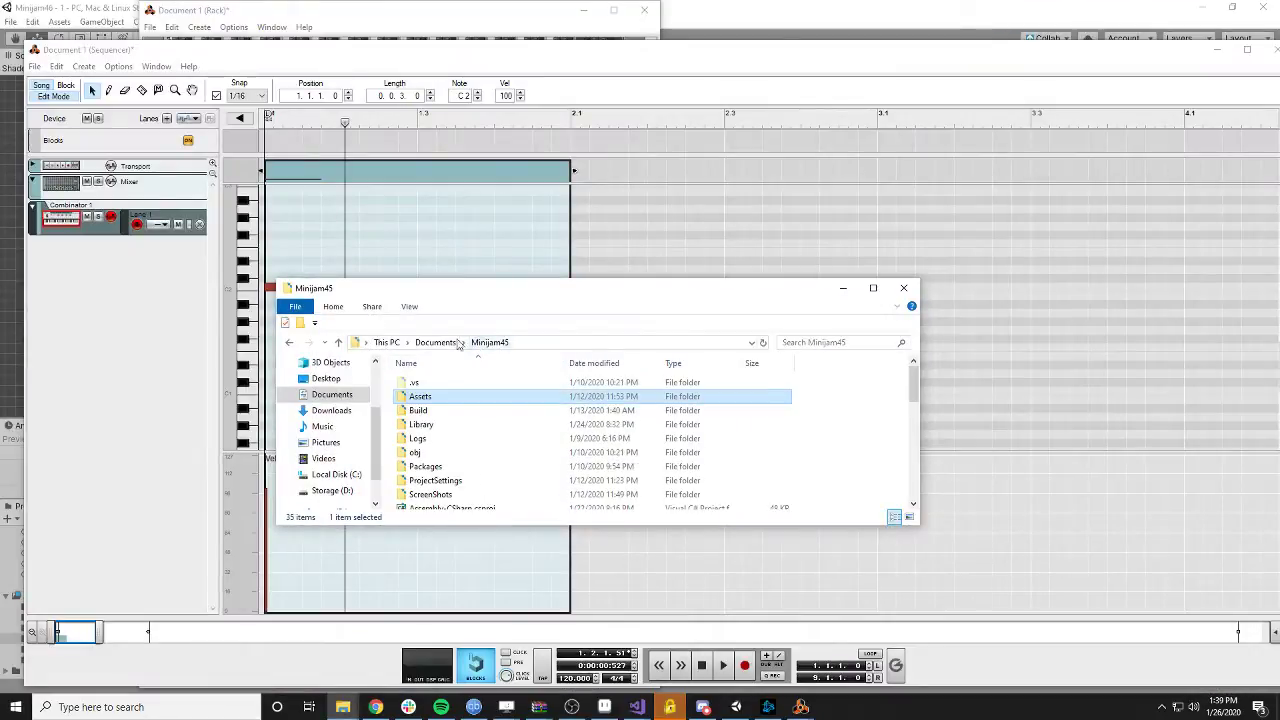
left_click(435, 342)
scroll(435, 450, "down", 2)
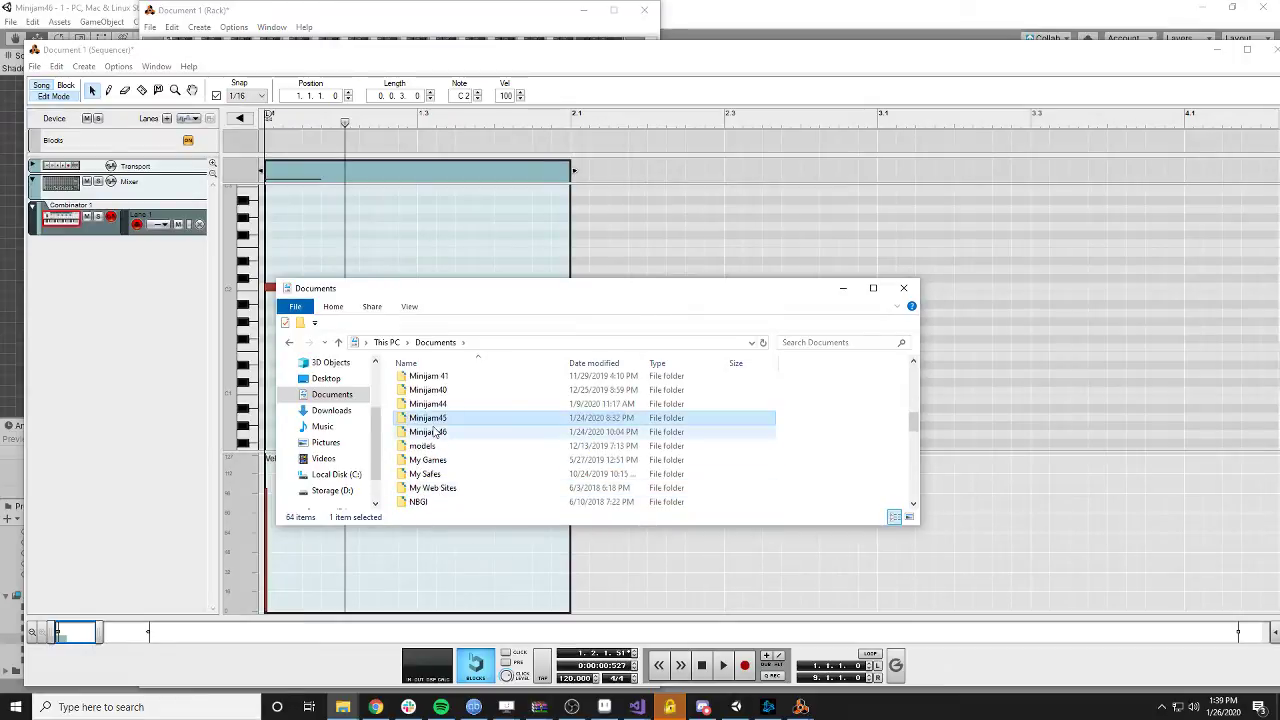
double_click(435, 432)
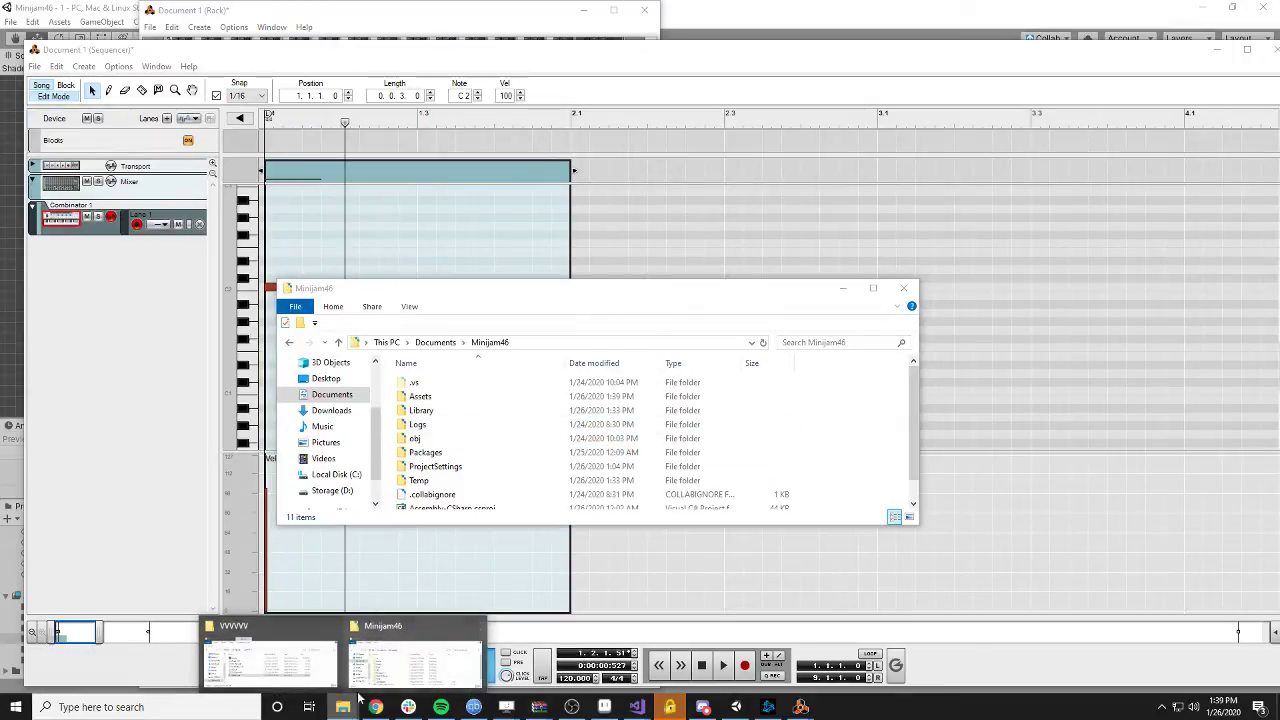
left_click(331, 628)
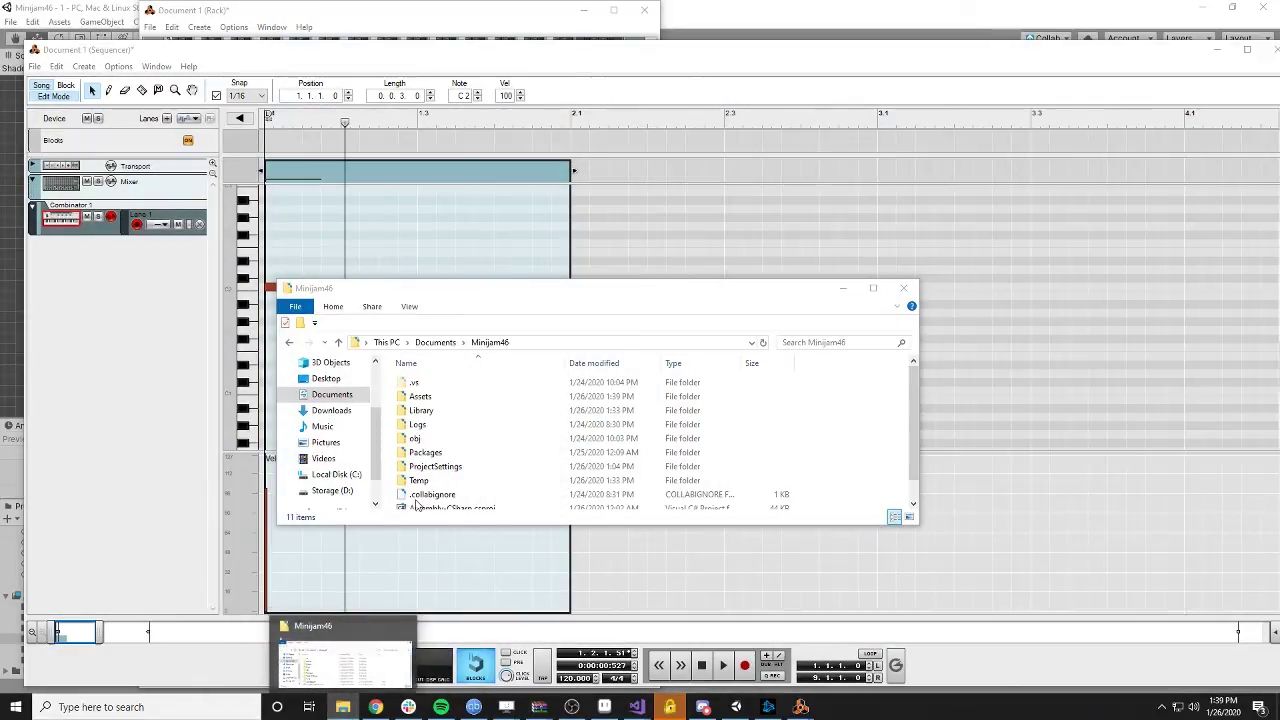
- Open the project's Assets/Sound folder, play DopplerUp.wav and close the music player
double_click(472, 397)
double_click(425, 444)
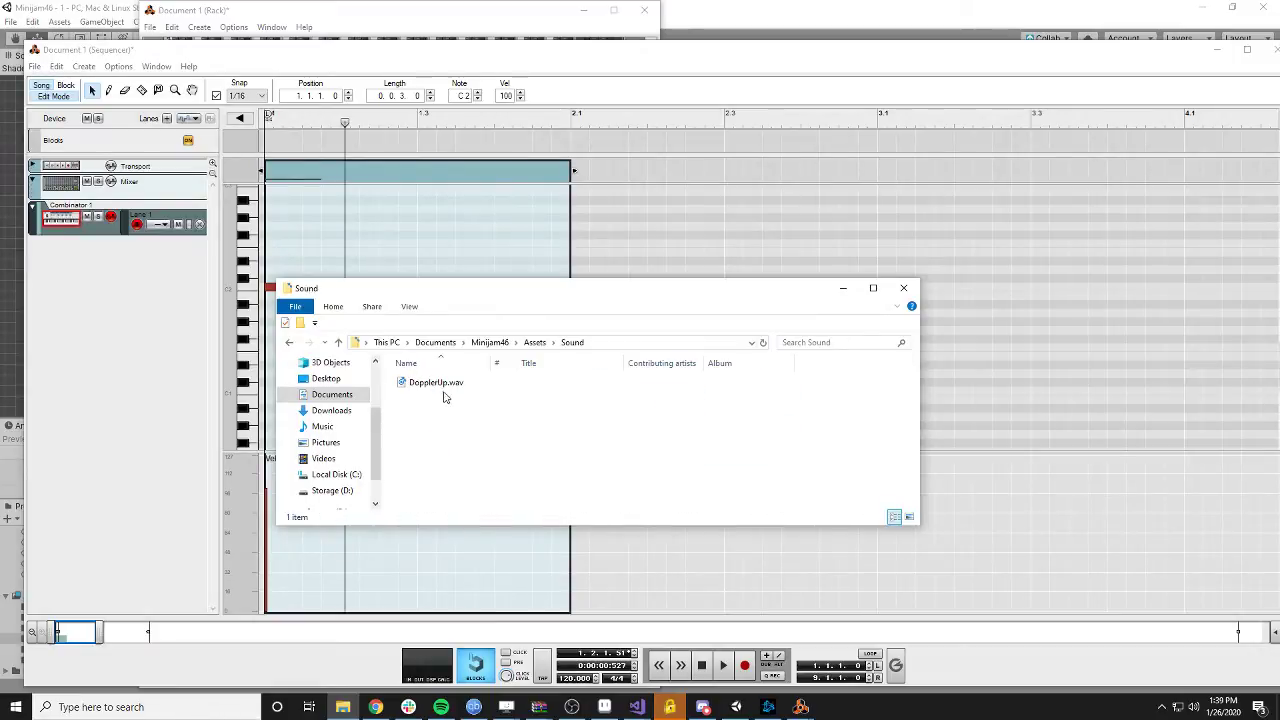
double_click(448, 384)
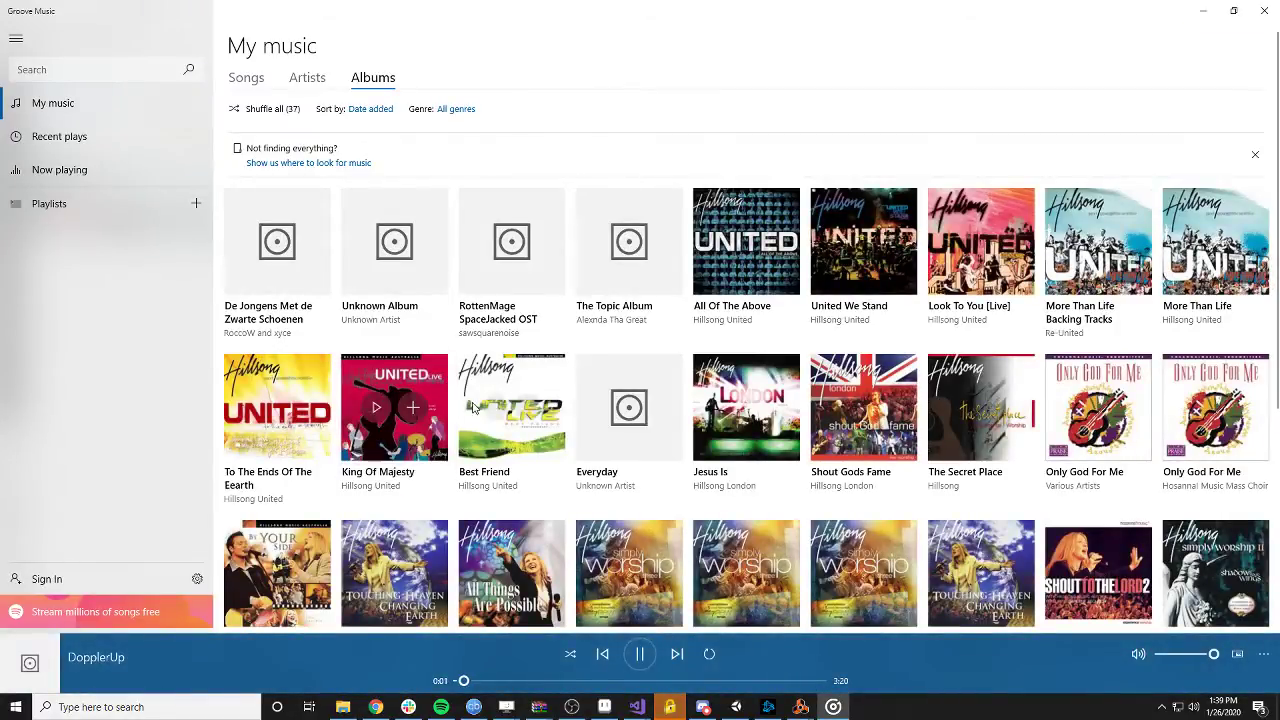
left_click(1262, 18)
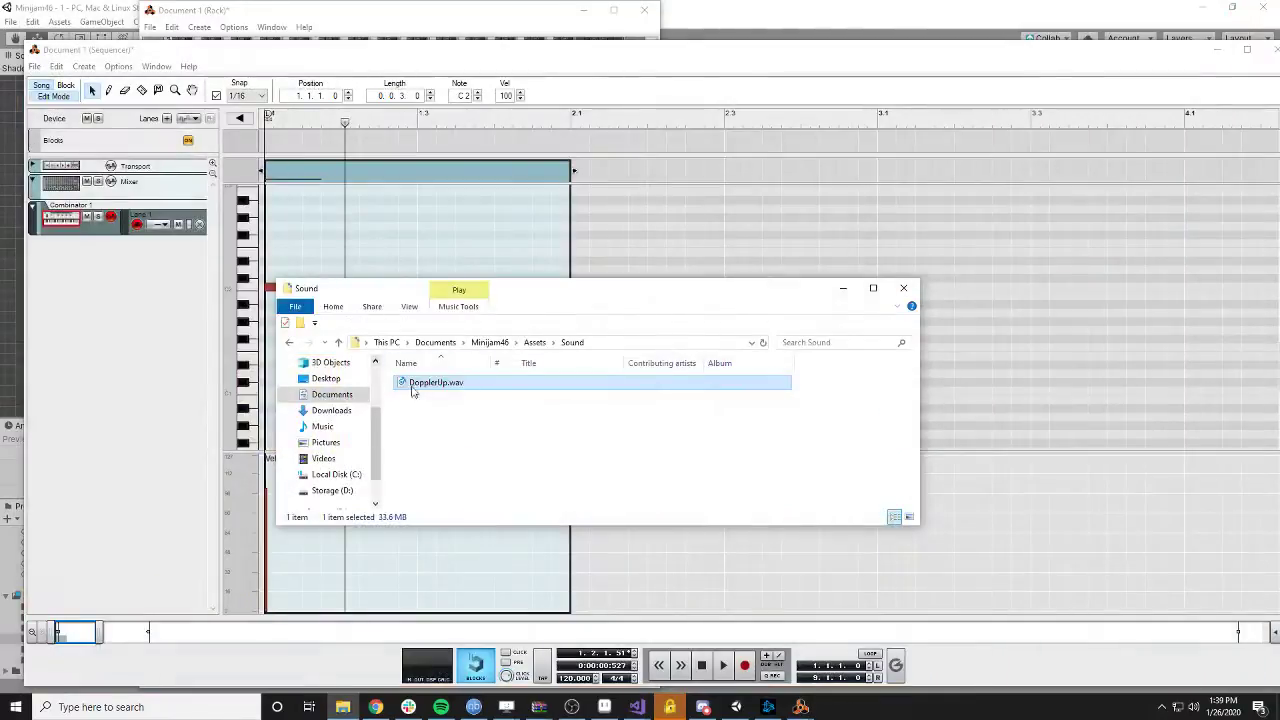
- Return to the Reason sequencer and set the right loop locator to 1.1.4.0, at the end of the C 2 note
left_click(415, 78)
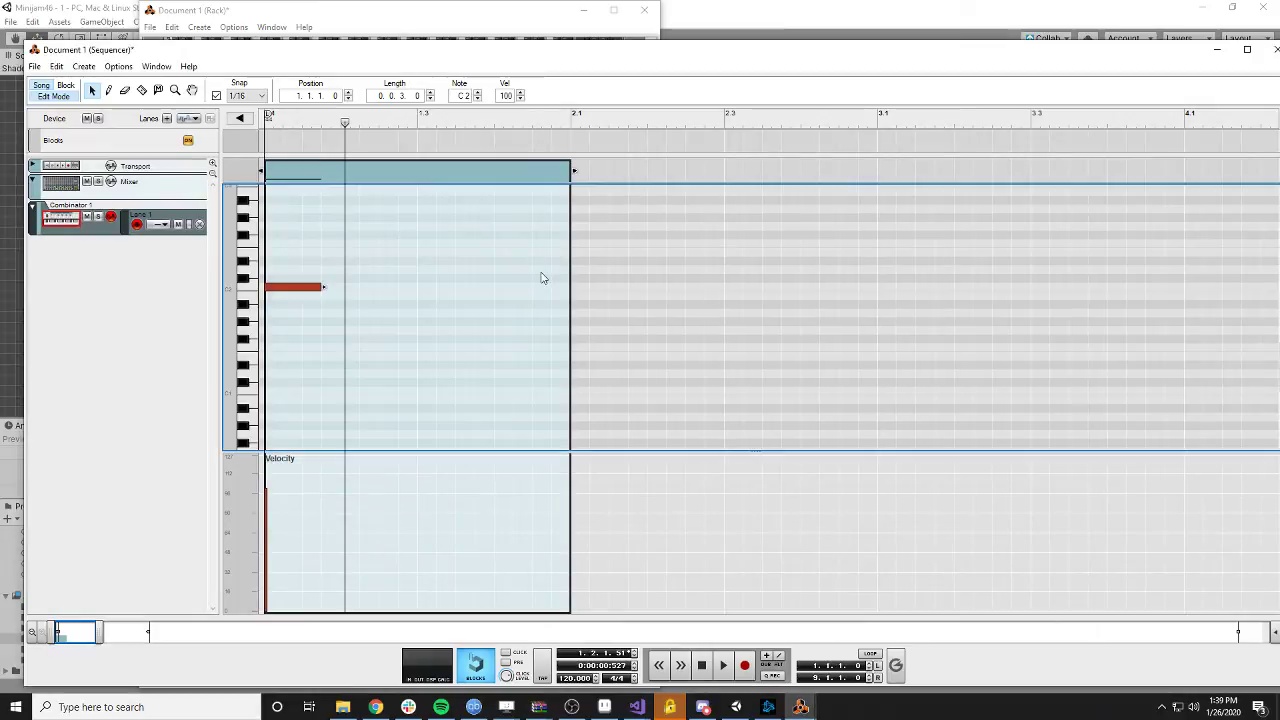
scroll(548, 276, "down", 5)
scroll(551, 274, "up", 3)
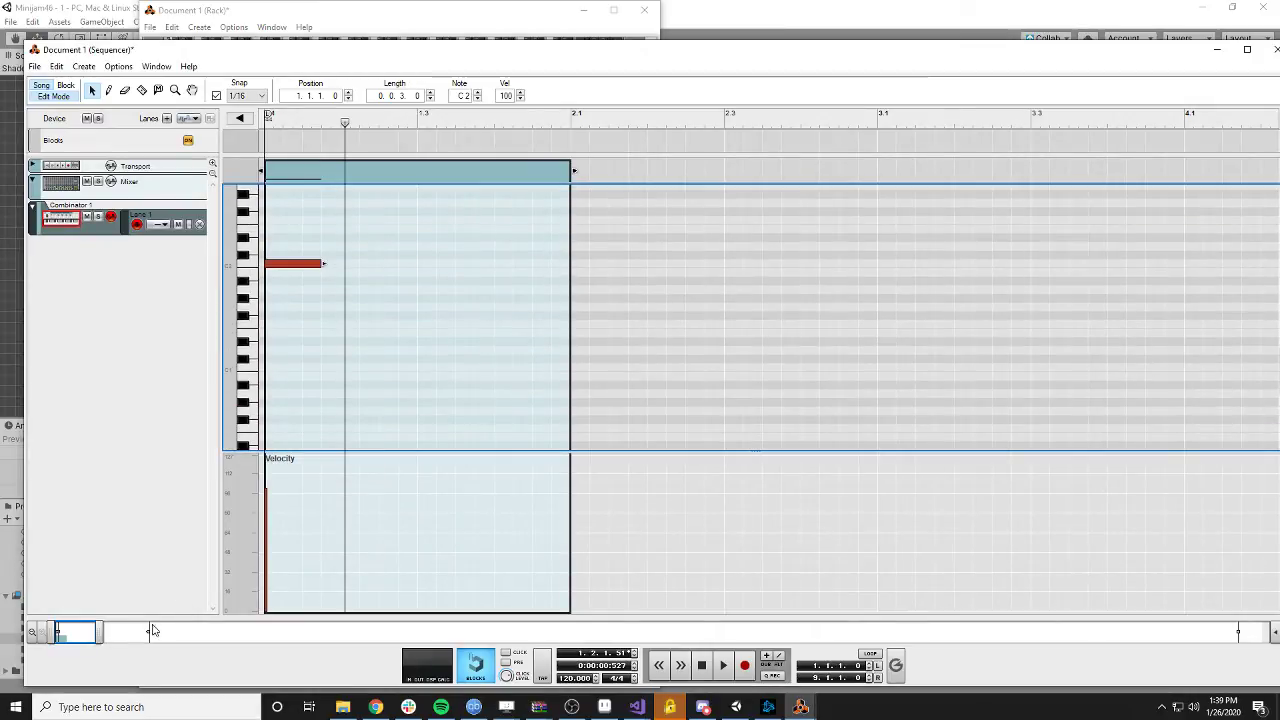
left_click(151, 634)
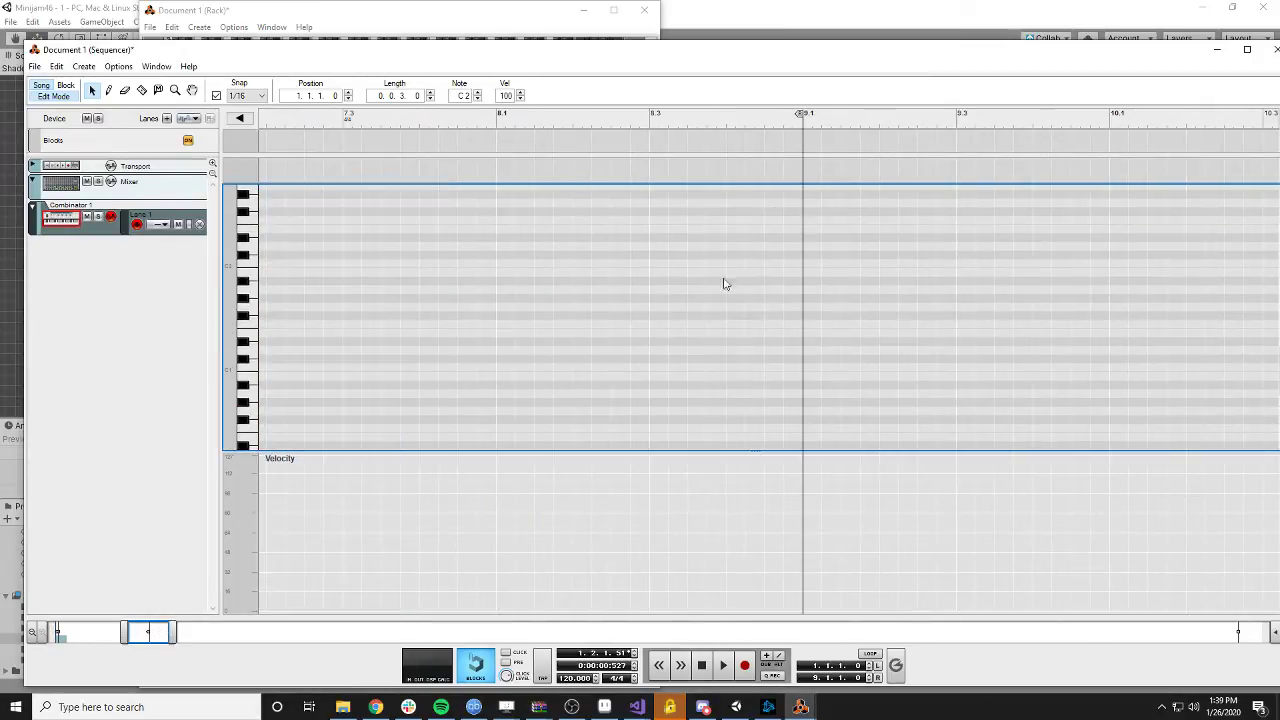
left_click(802, 118)
scroll(802, 118, "left", 10, "shift")
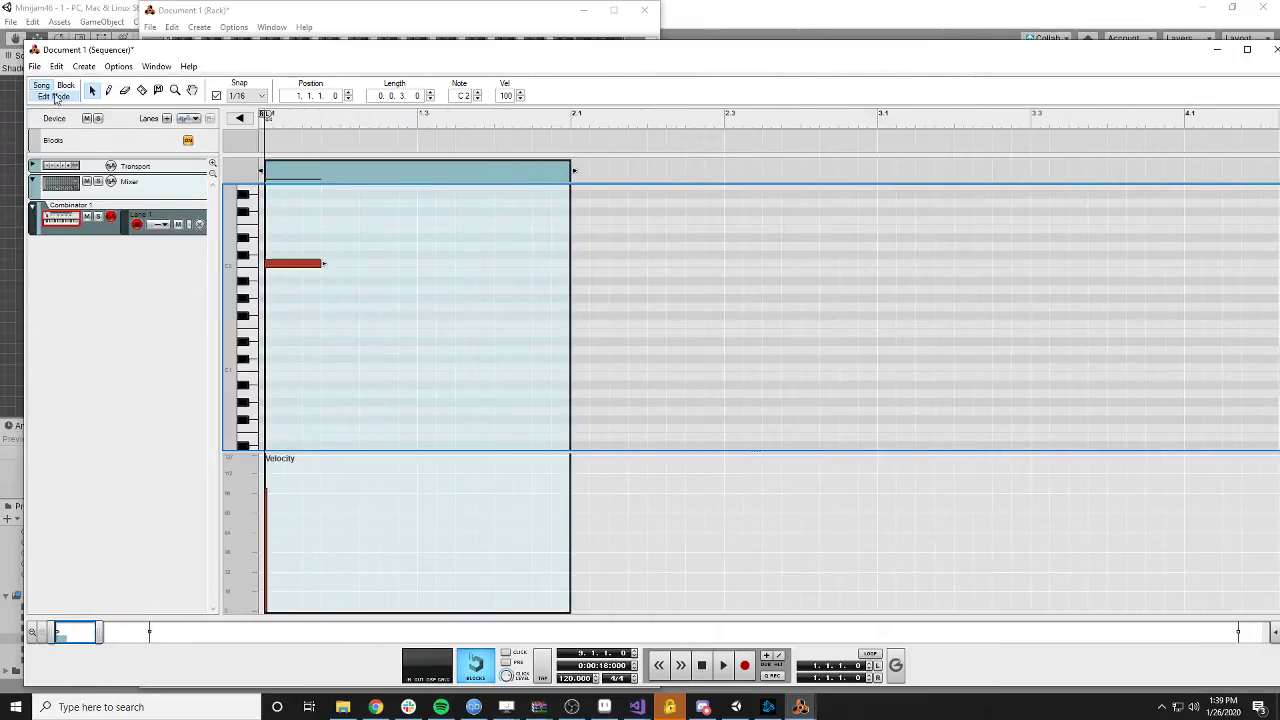
left_click_drag(269, 116, 319, 120)
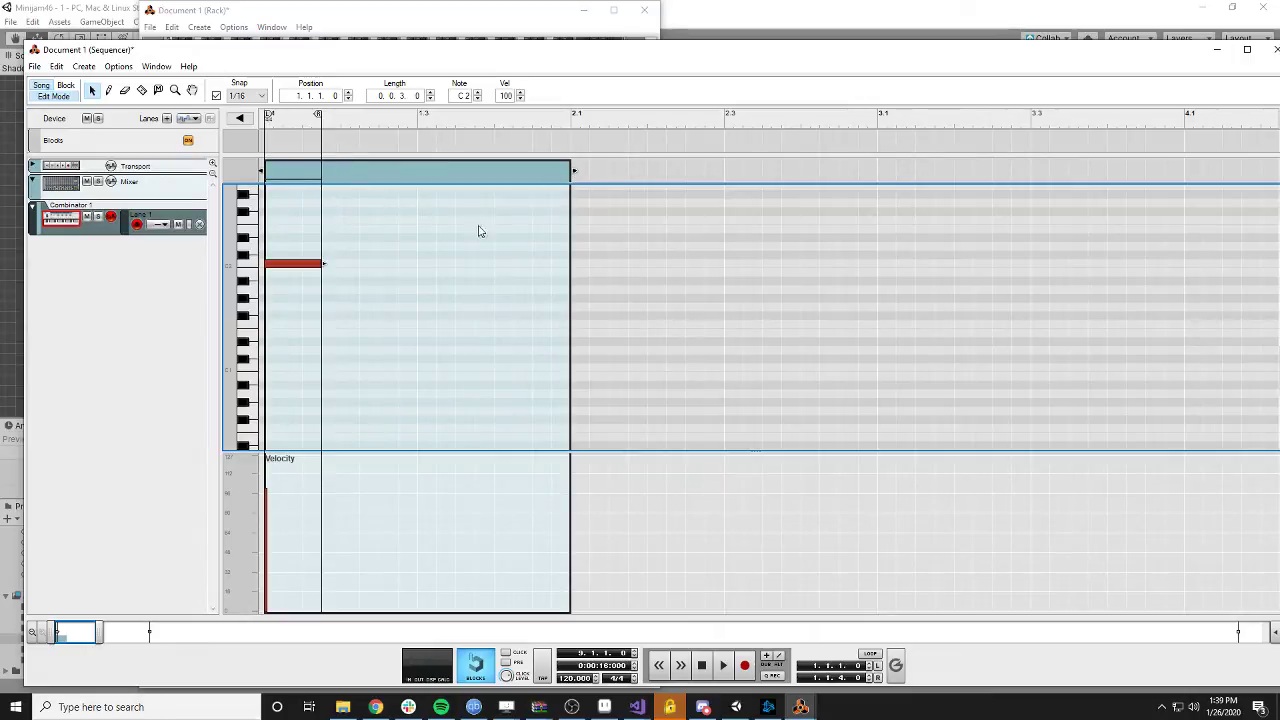
- Export the song as an audio file again, replacing DopplerUp.wav in the Sound folder
left_click(34, 66)
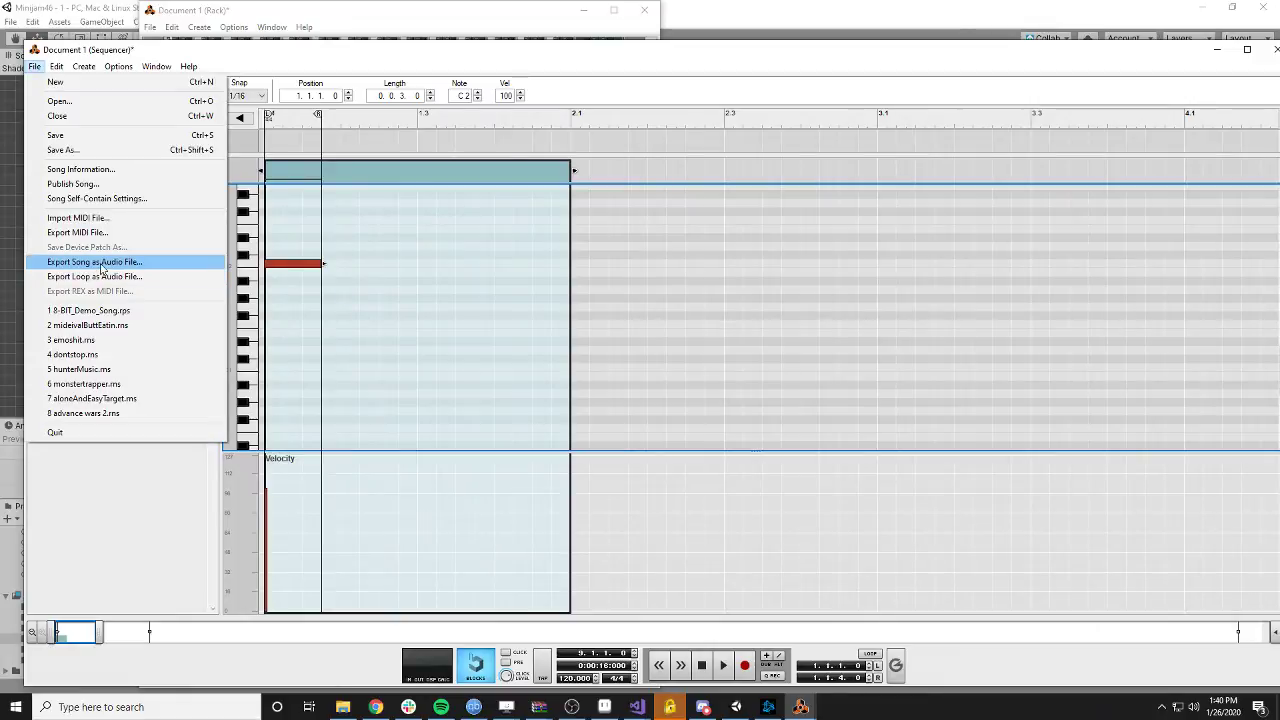
left_click(101, 264)
double_click(490, 273)
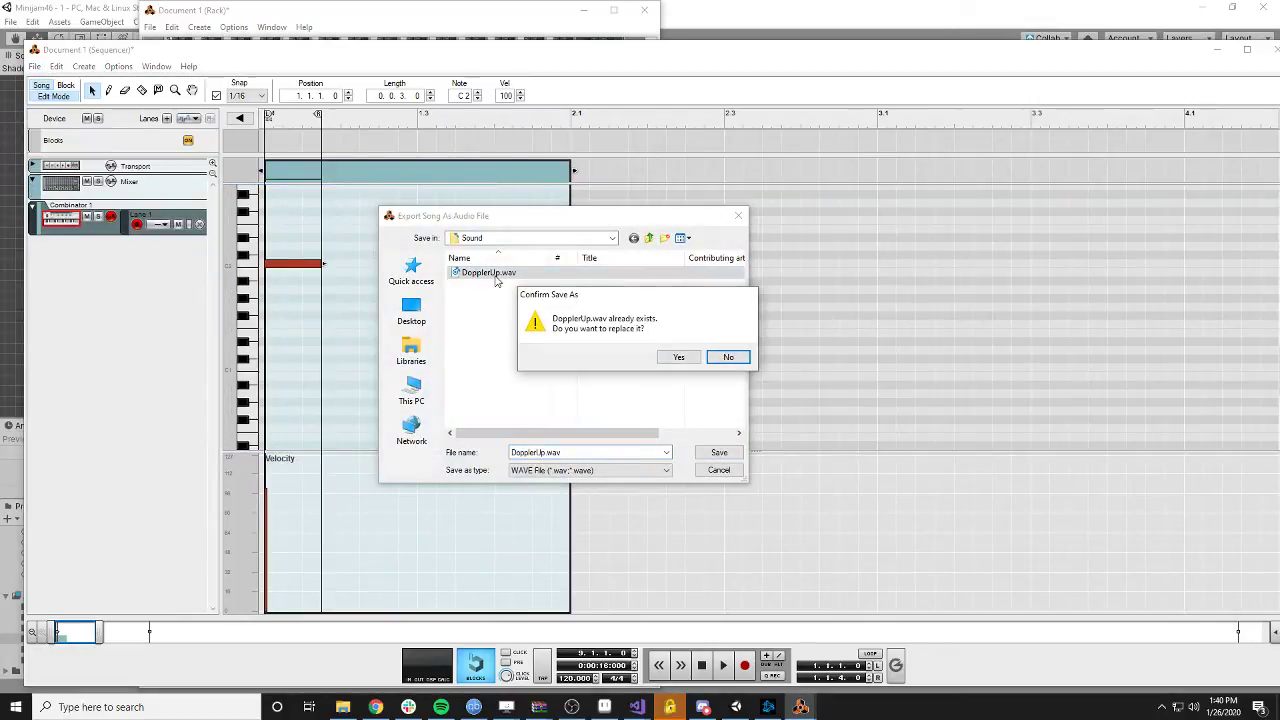
left_click(678, 357)
left_click(710, 355)
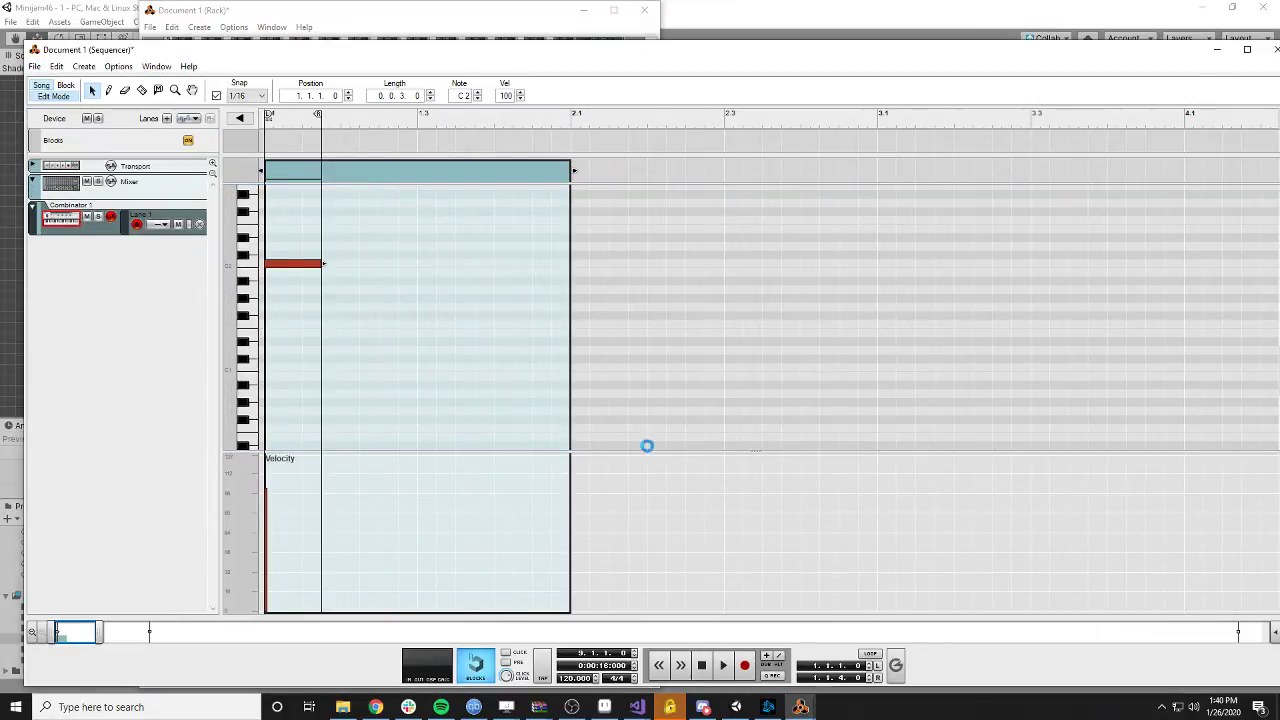
- Play the re-exported DopplerUp.wav from File Explorer, close the music player and return to the Reason sequencer
left_click(342, 707)
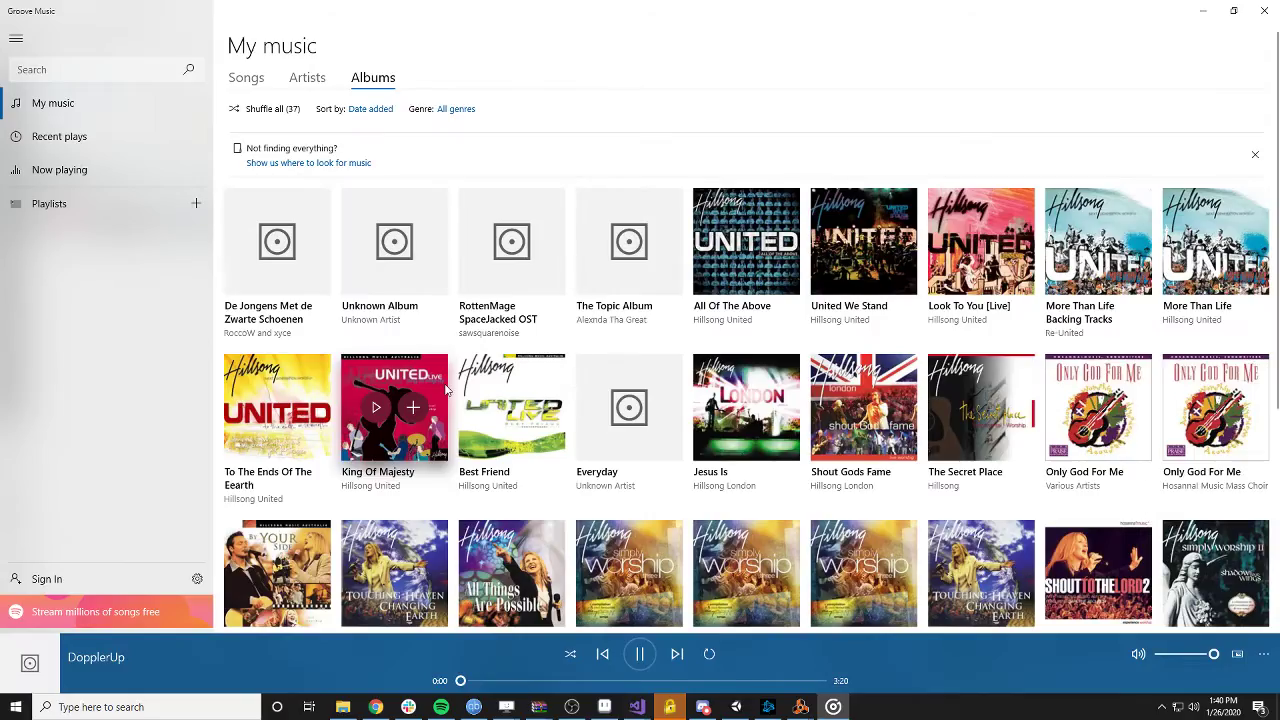
left_click(1264, 10)
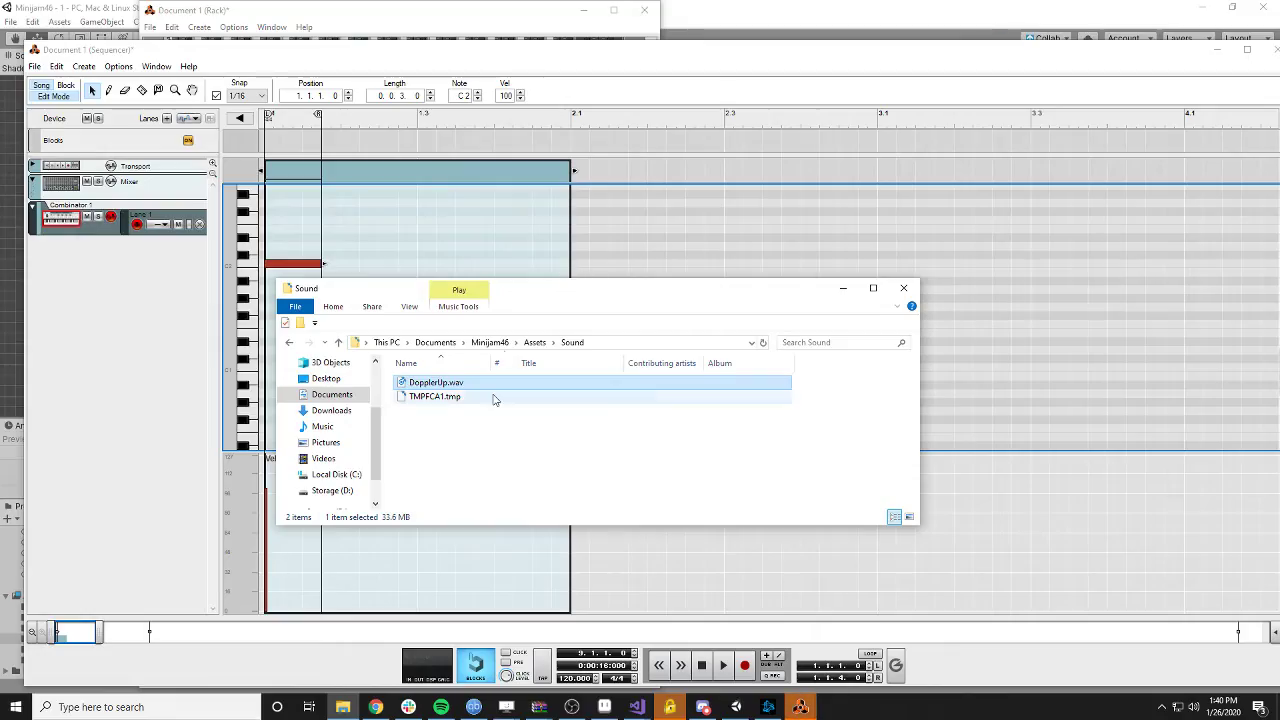
left_click(212, 72)
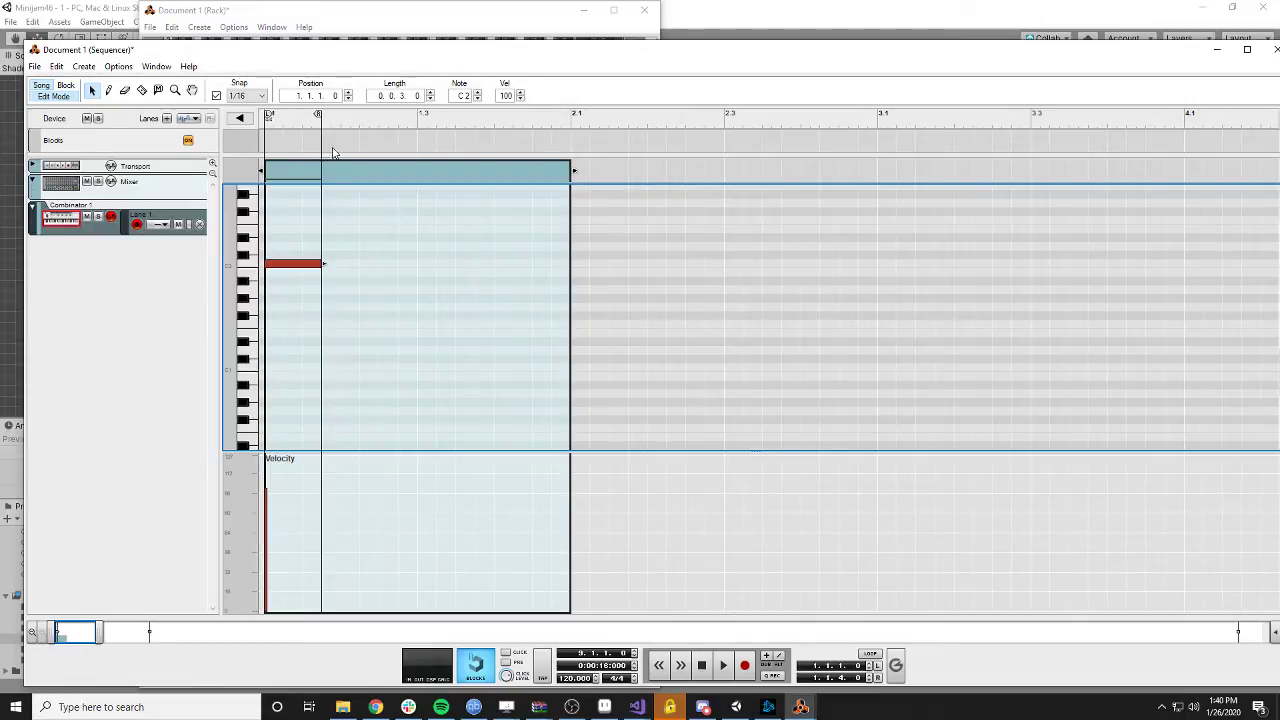
- Export the loop as an audio file, replacing DopplerUp.wav in the Sound folder
left_click(1242, 633)
left_click_drag(1242, 633, 73, 625)
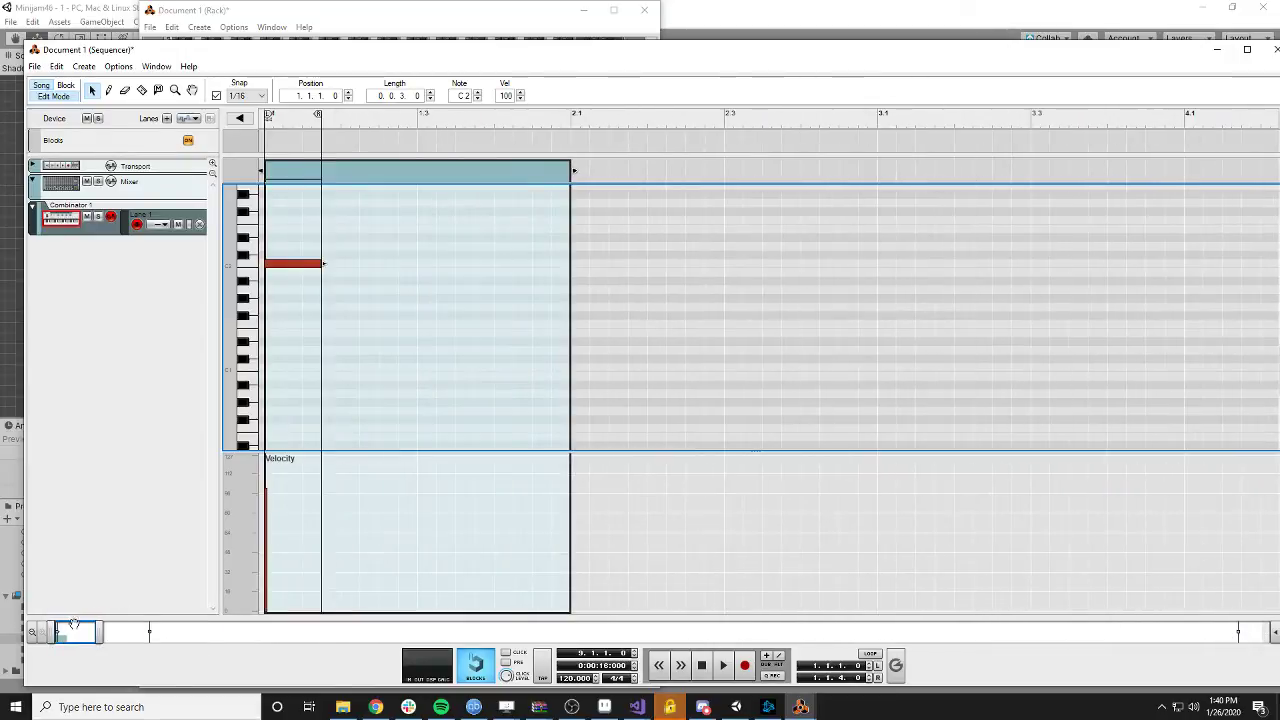
left_click(34, 66)
left_click(80, 276)
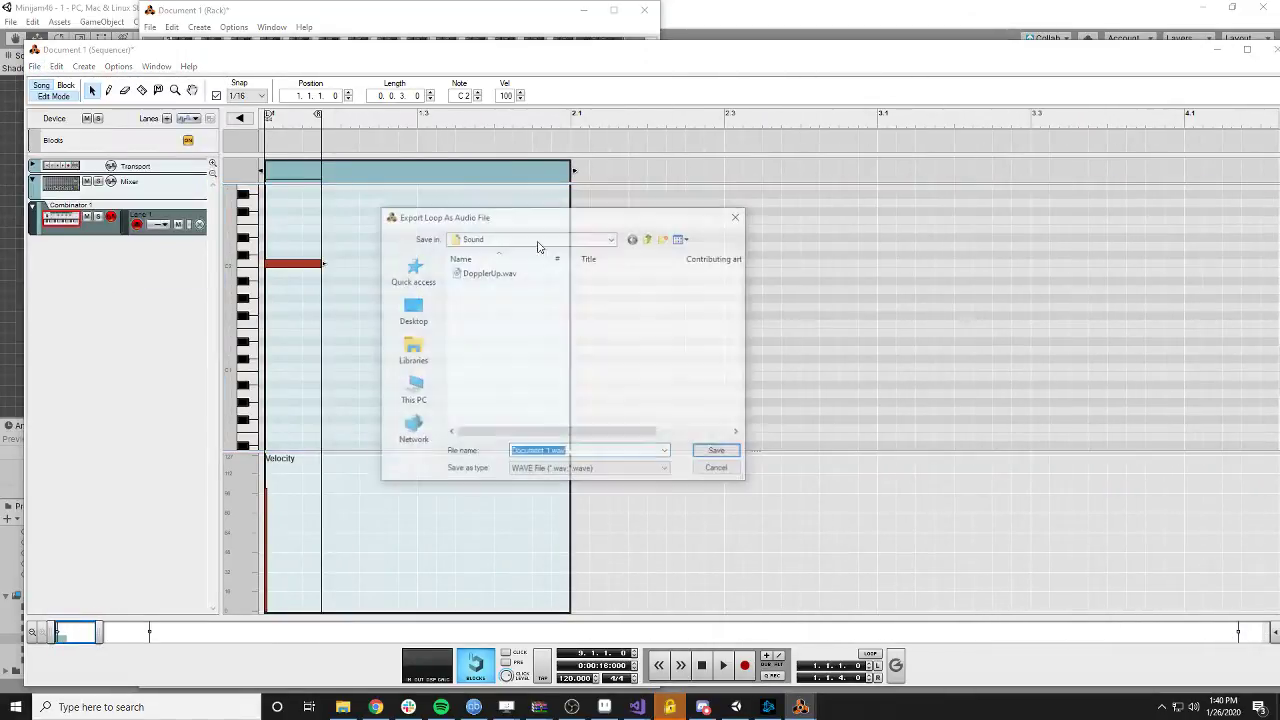
double_click(532, 282)
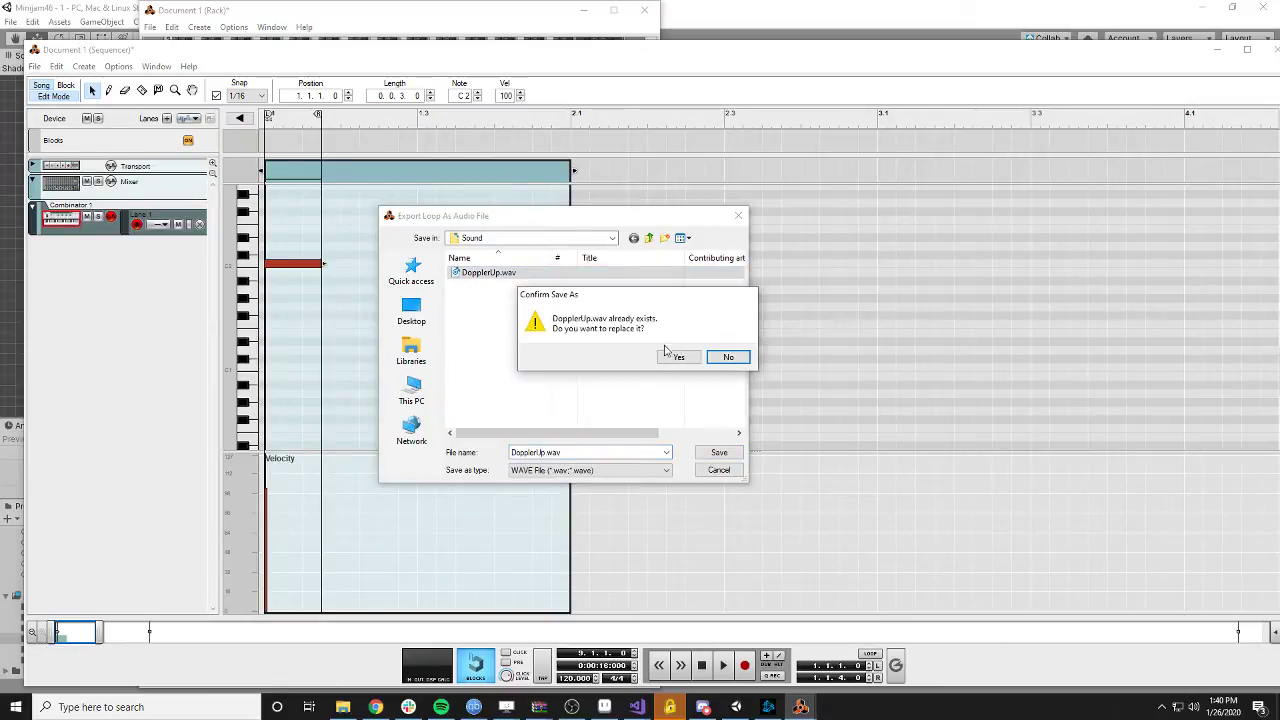
left_click(668, 354)
left_click(705, 356)
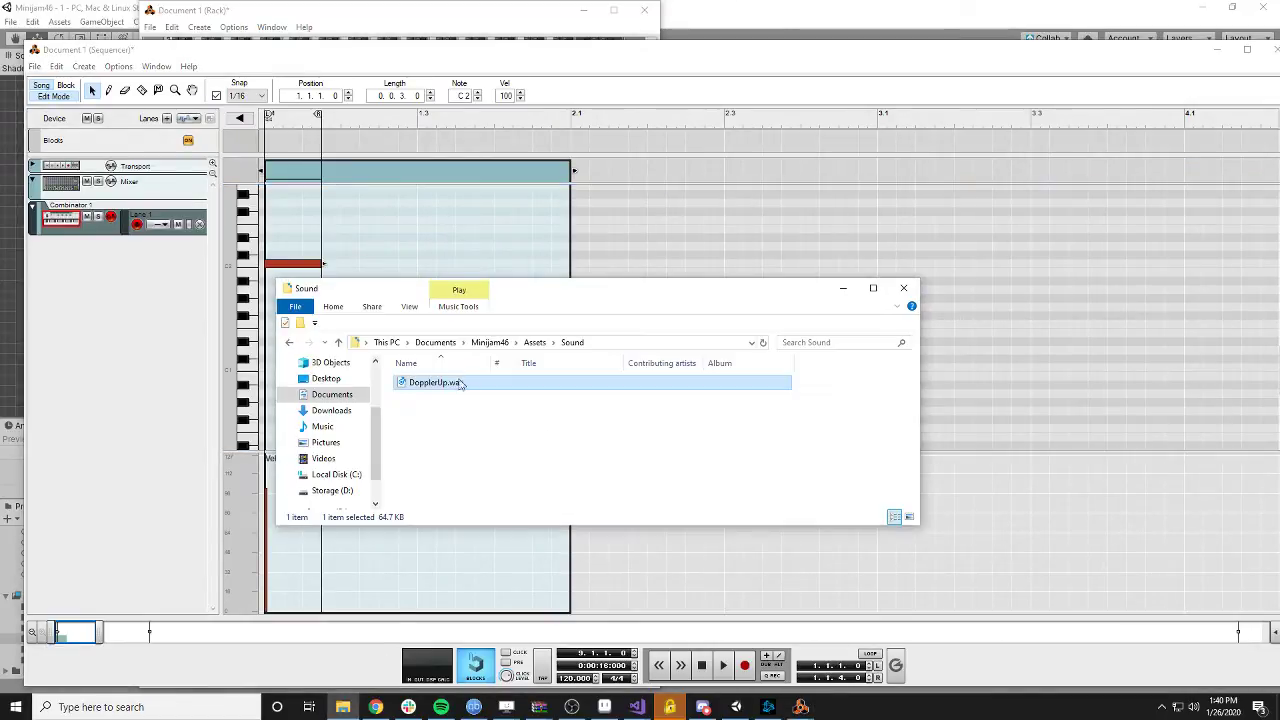
- Play the exported loop file DopplerUp.wav from the Sound folder, close the music player and switch back to Reason
double_click(460, 383)
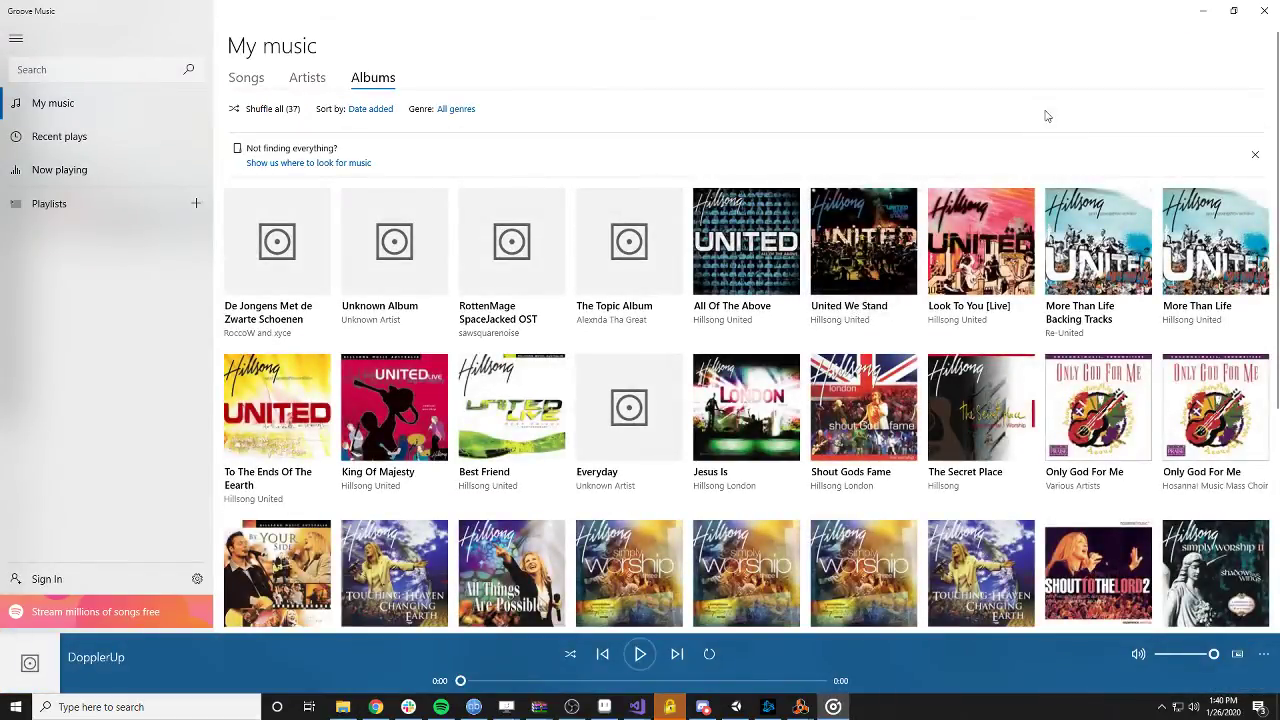
left_click(1264, 10)
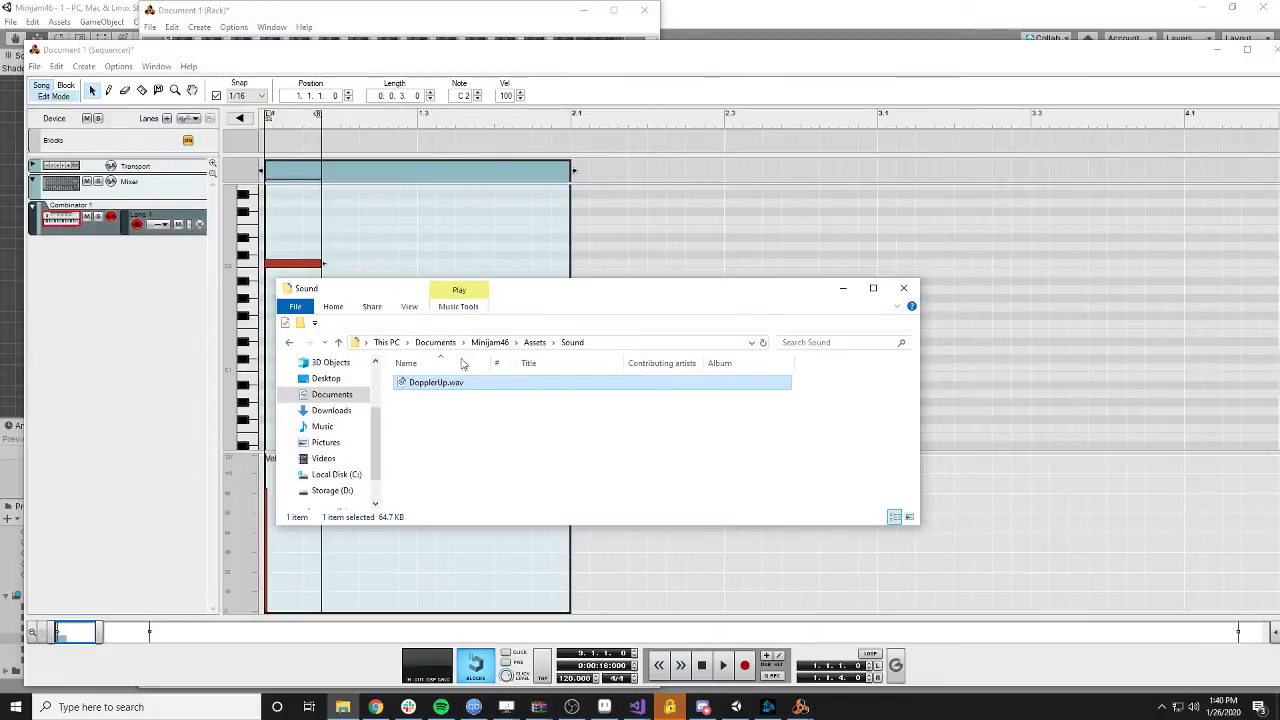
left_click(403, 234)
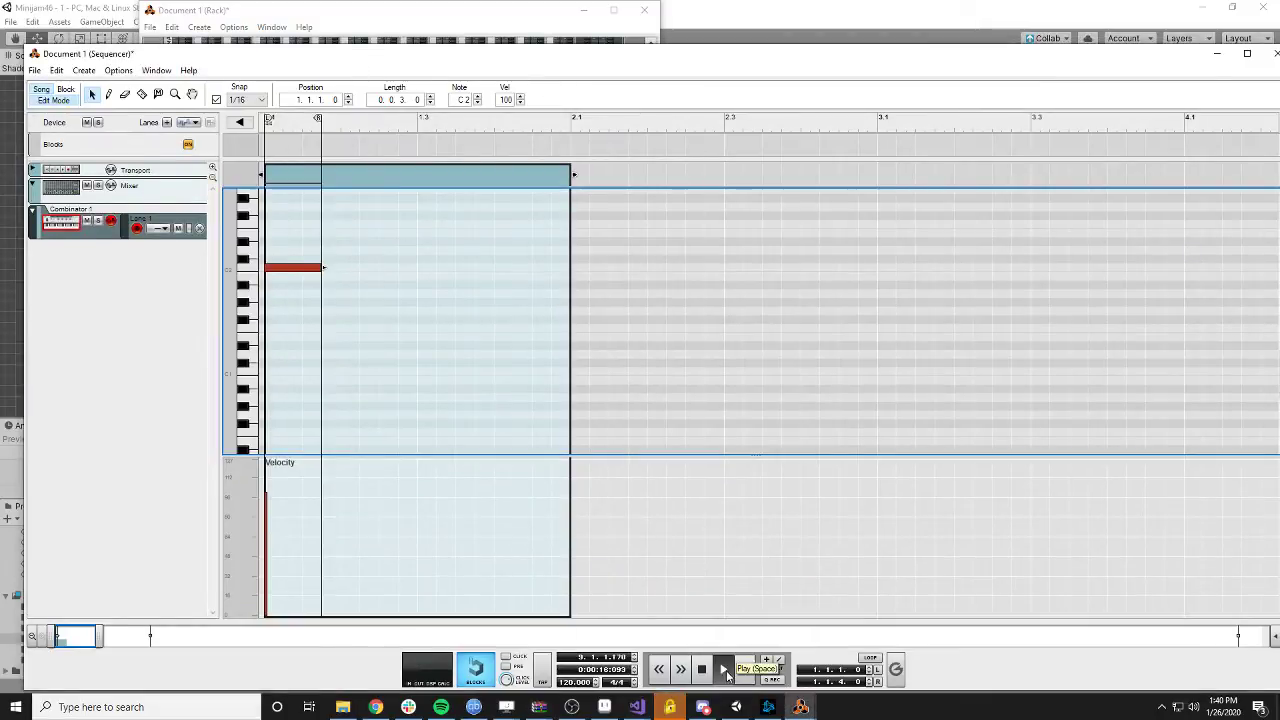
- Play the note twice from the start of bar 1, resetting the song position to 1.1.1.0 between playbacks
left_click(659, 669)
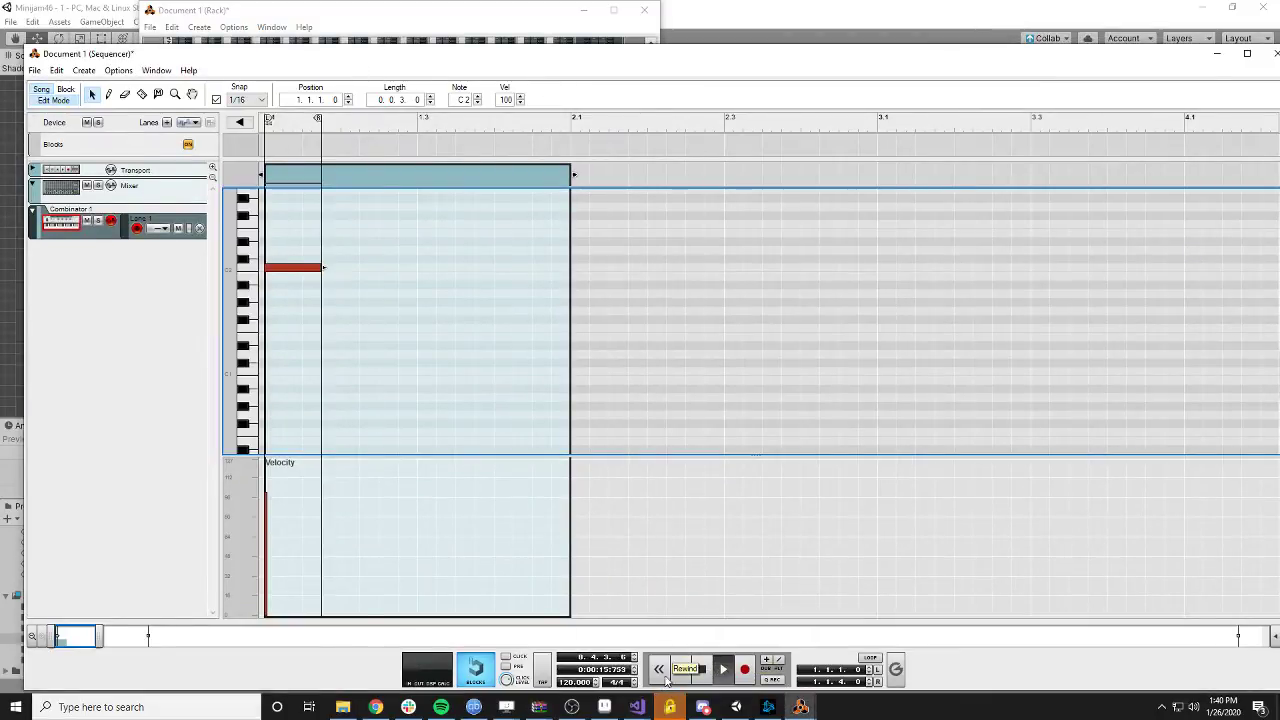
left_click(722, 676)
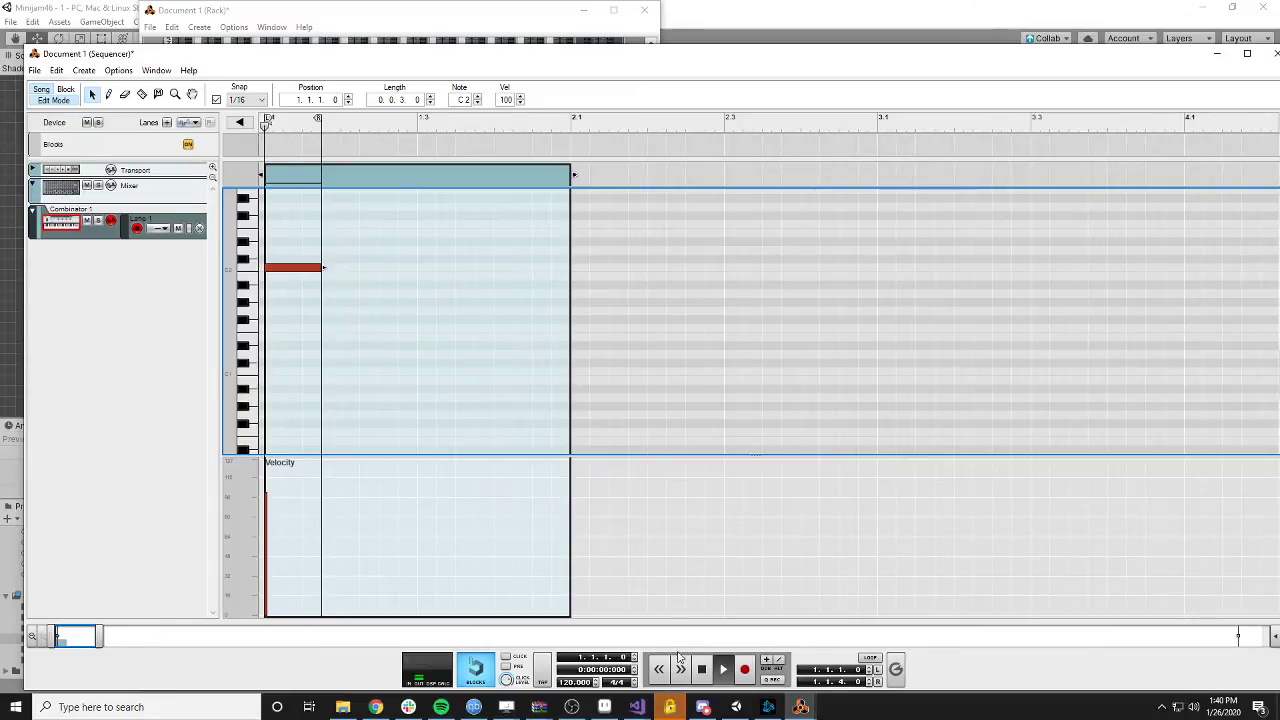
left_click(702, 669)
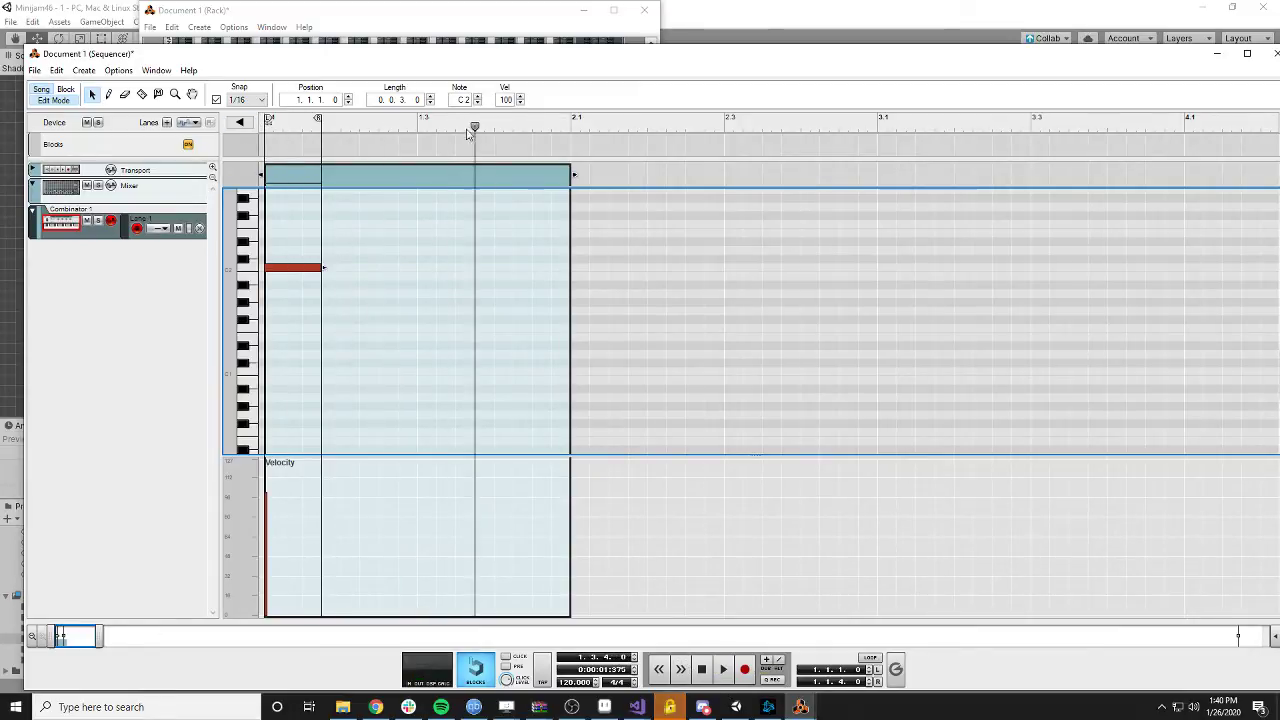
left_click_drag(473, 127, 265, 130)
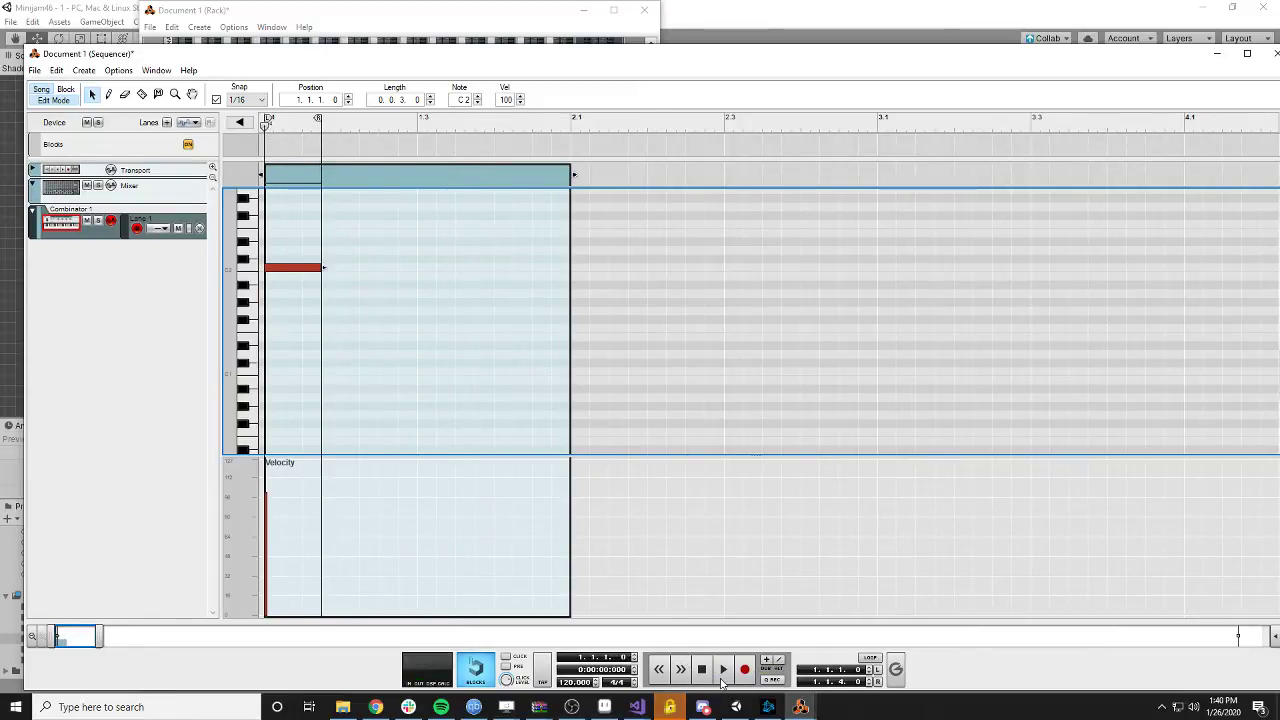
left_click(722, 672)
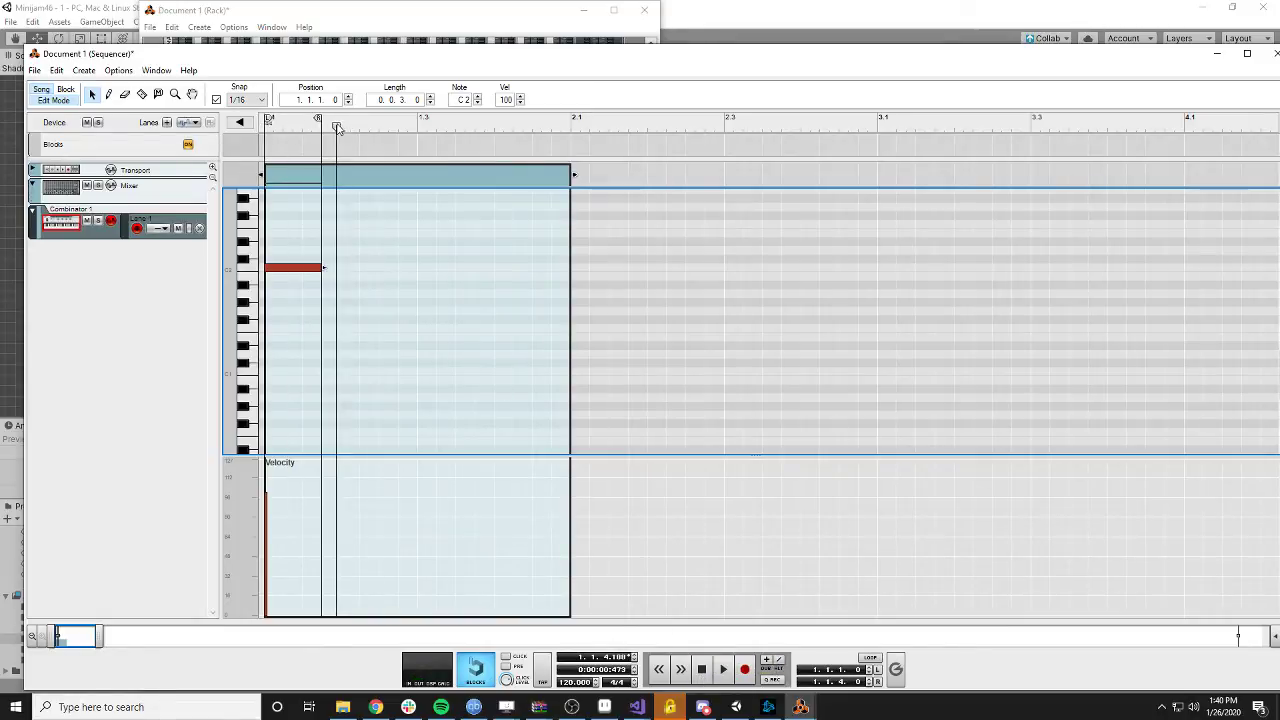
- Extend the loop's end to 1.2.1.0 and export the loop as an audio file, replacing DopplerUp.wav at 44,100 Hz and 16 bit
left_click_drag(337, 127, 275, 135)
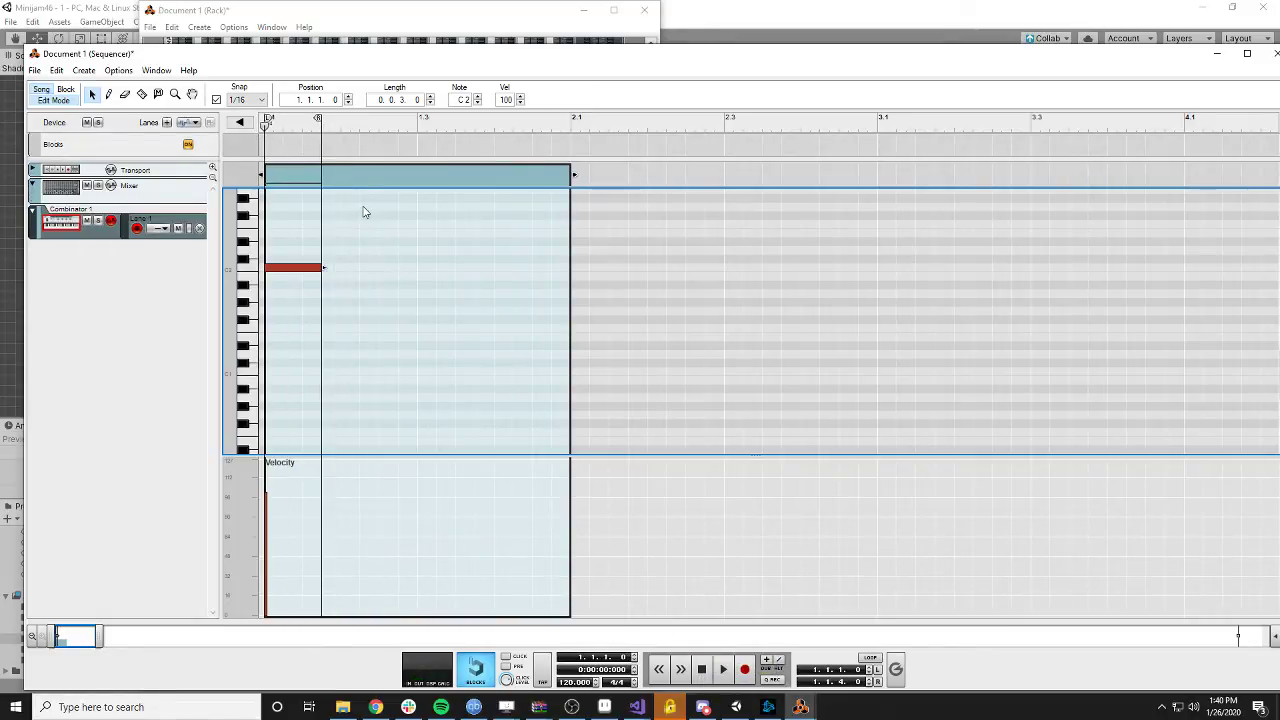
left_click_drag(321, 121, 335, 122)
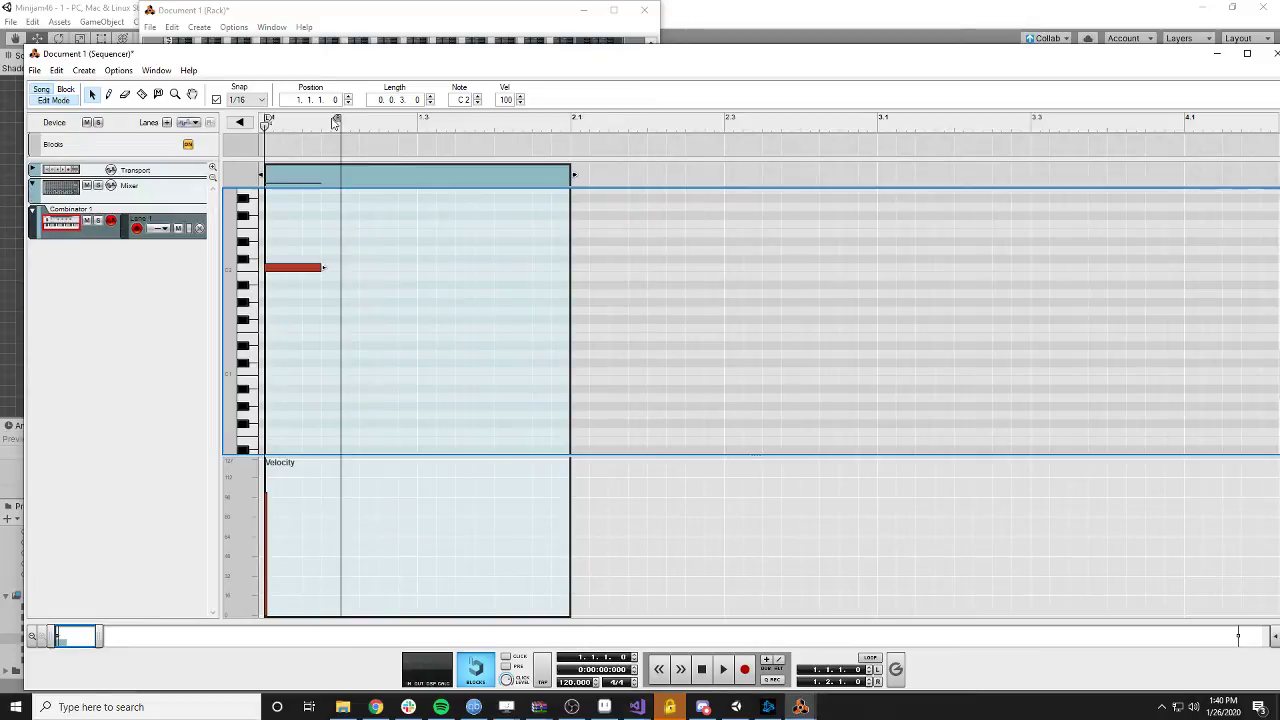
left_click(34, 70)
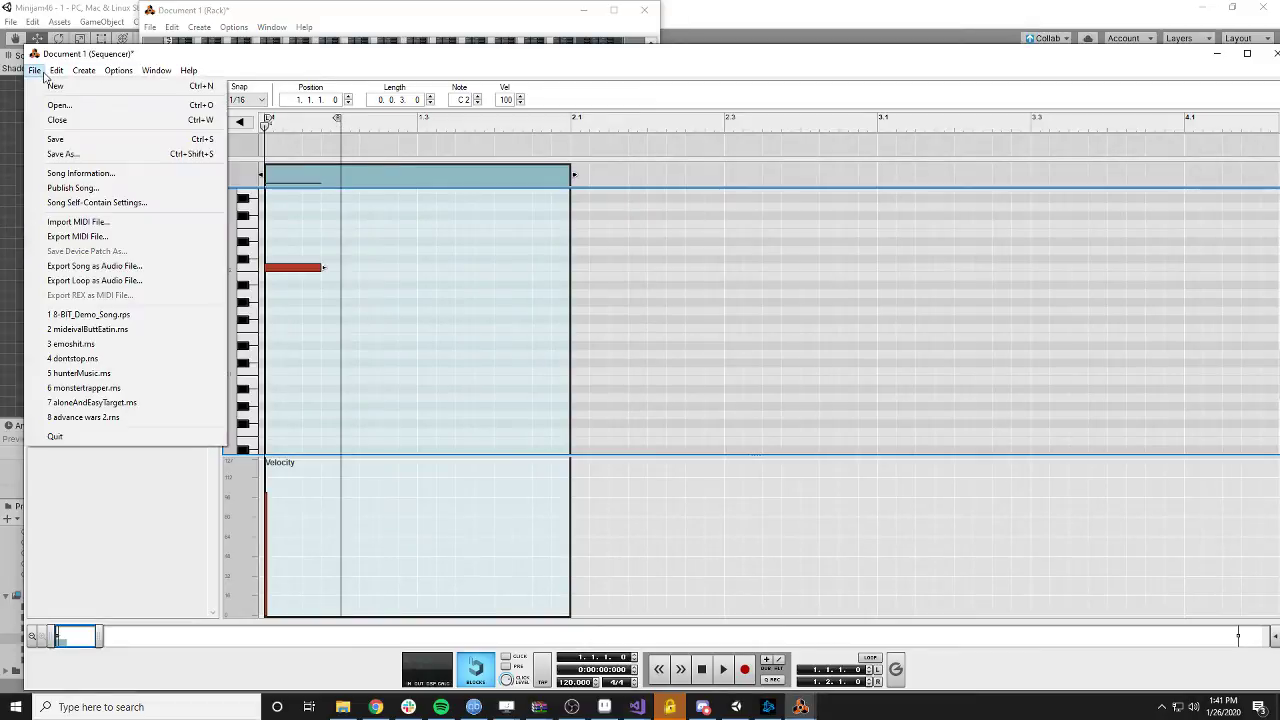
left_click(94, 280)
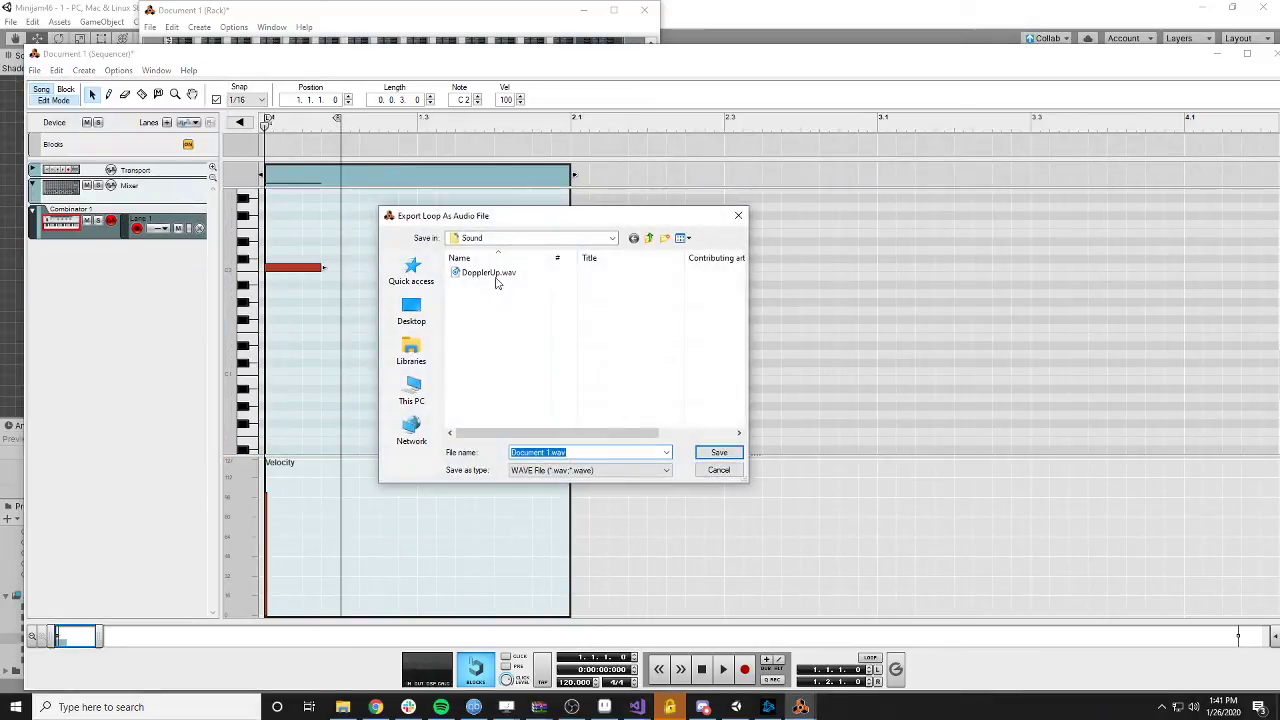
double_click(490, 273)
left_click(678, 357)
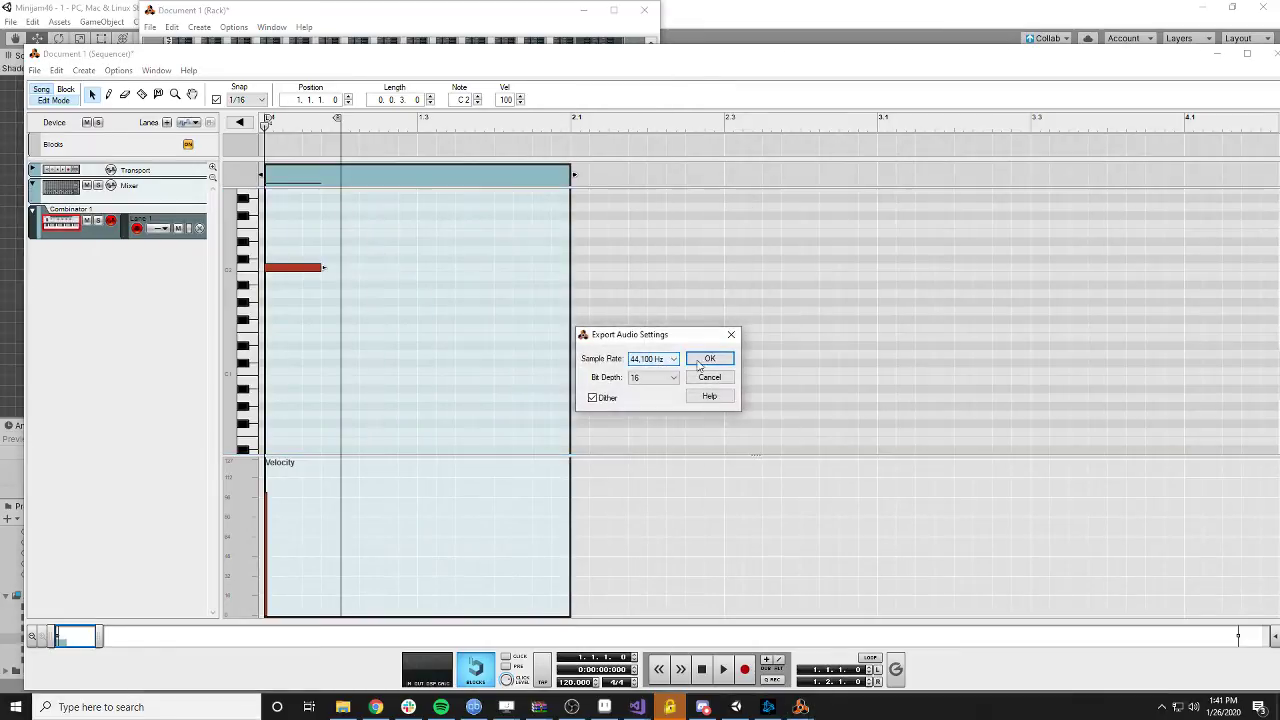
left_click(708, 362)
- Play the newly exported DopplerUp.wav from the Sound folder, close the music player and switch back to the Reason sequencer
left_click(343, 707)
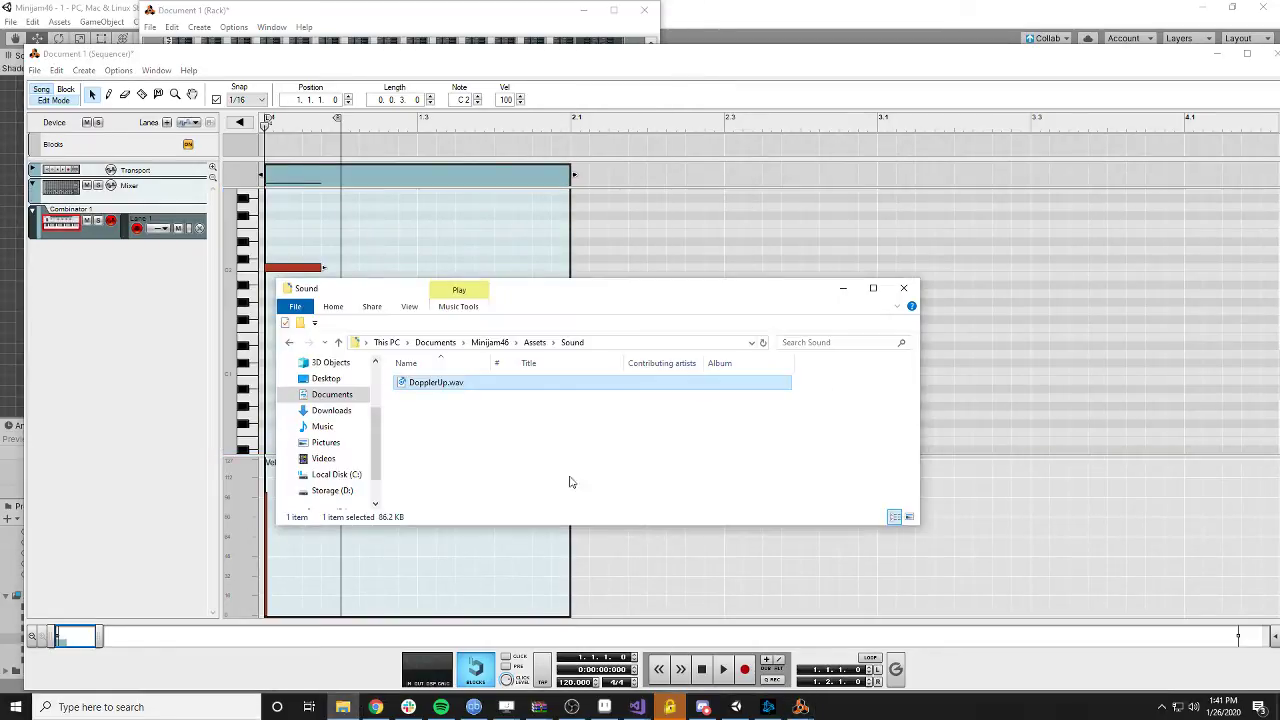
double_click(436, 382)
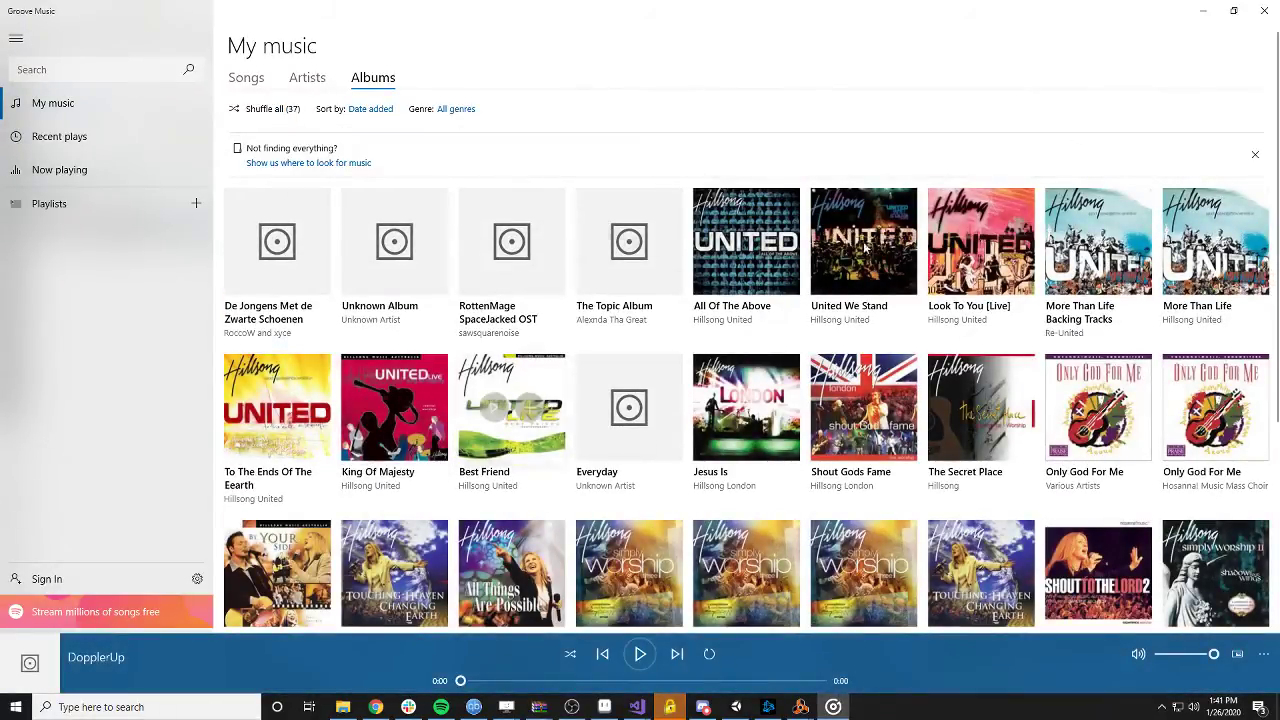
left_click(1264, 11)
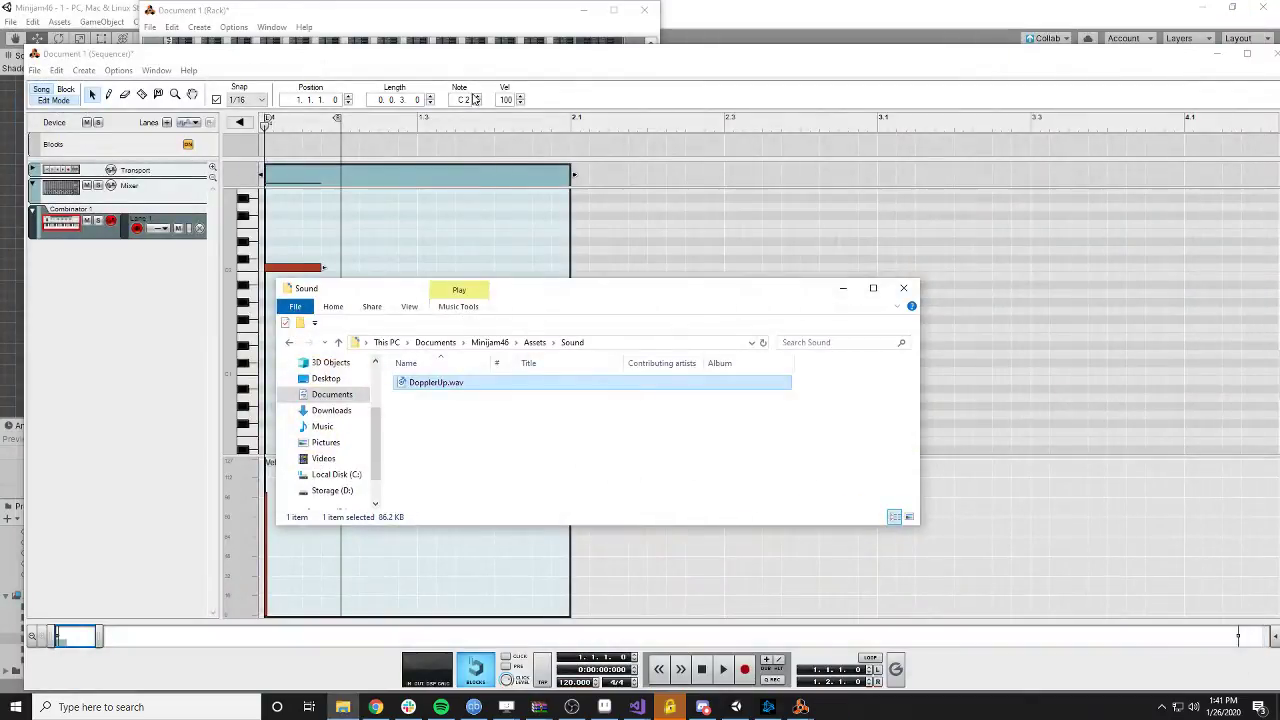
left_click(475, 99)
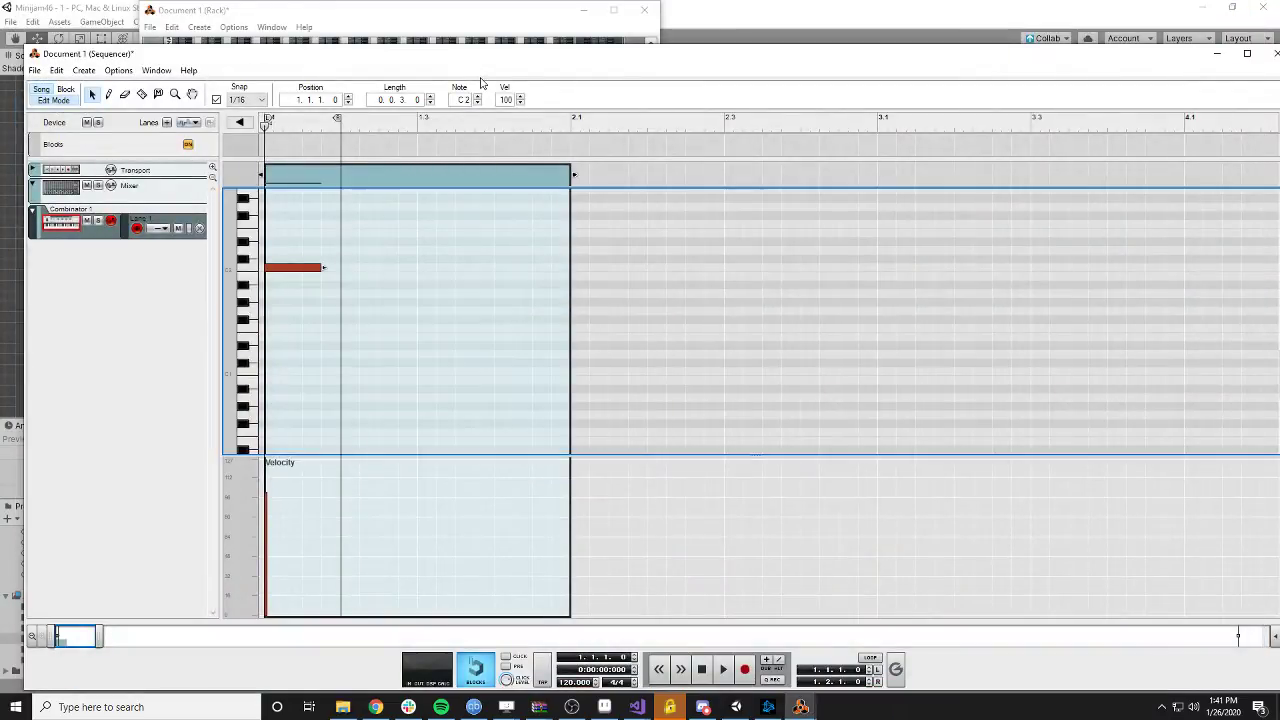
- Toggle the invert option of the SubTractor's Mod Envelope in the rack and return to the sequencer
left_click(255, 12)
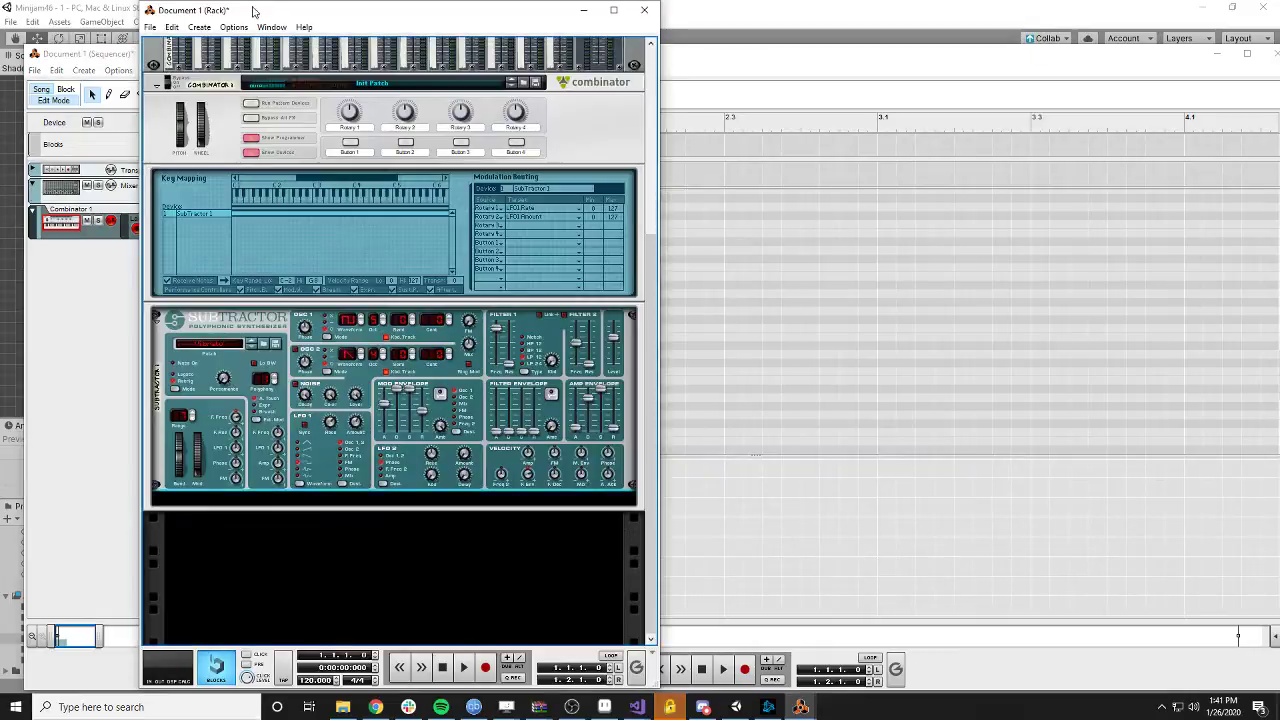
left_click(439, 395)
left_click(697, 80)
- Raise the note at the start of bar 1 from its current pitch to C3
left_click_drag(293, 272, 294, 220)
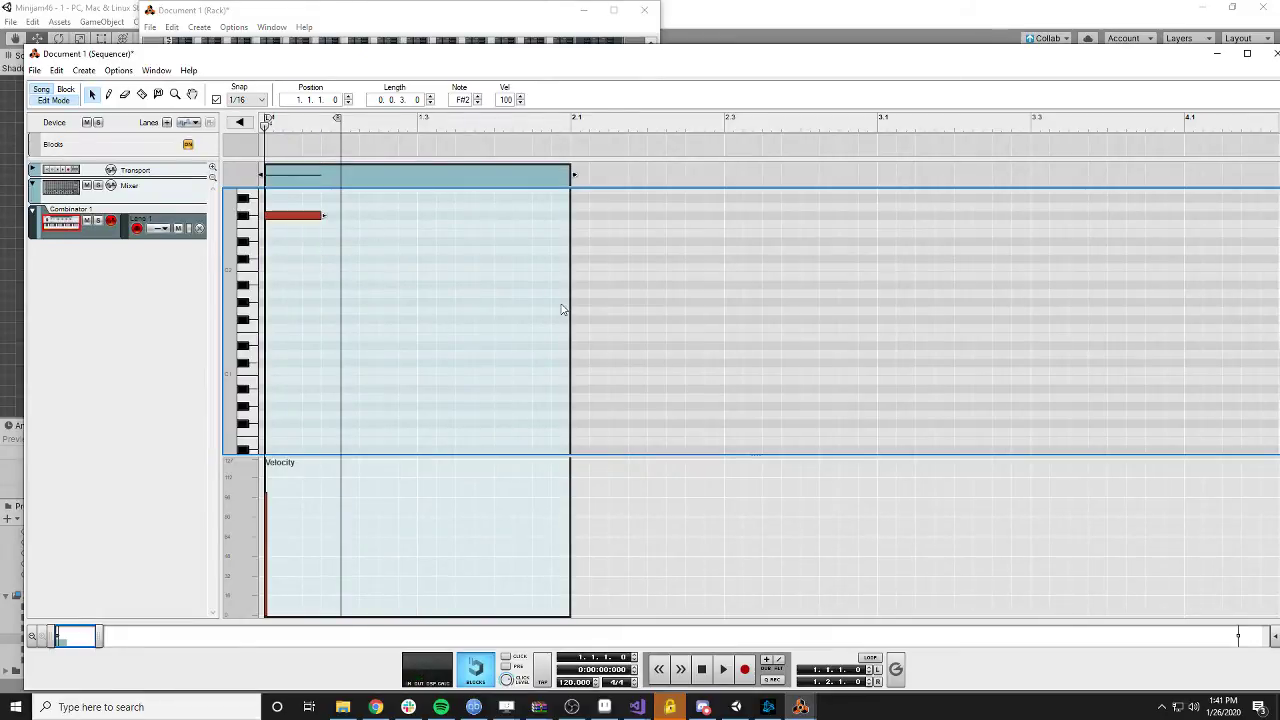
scroll(562, 310, "up", 3)
left_click_drag(316, 374, 314, 320)
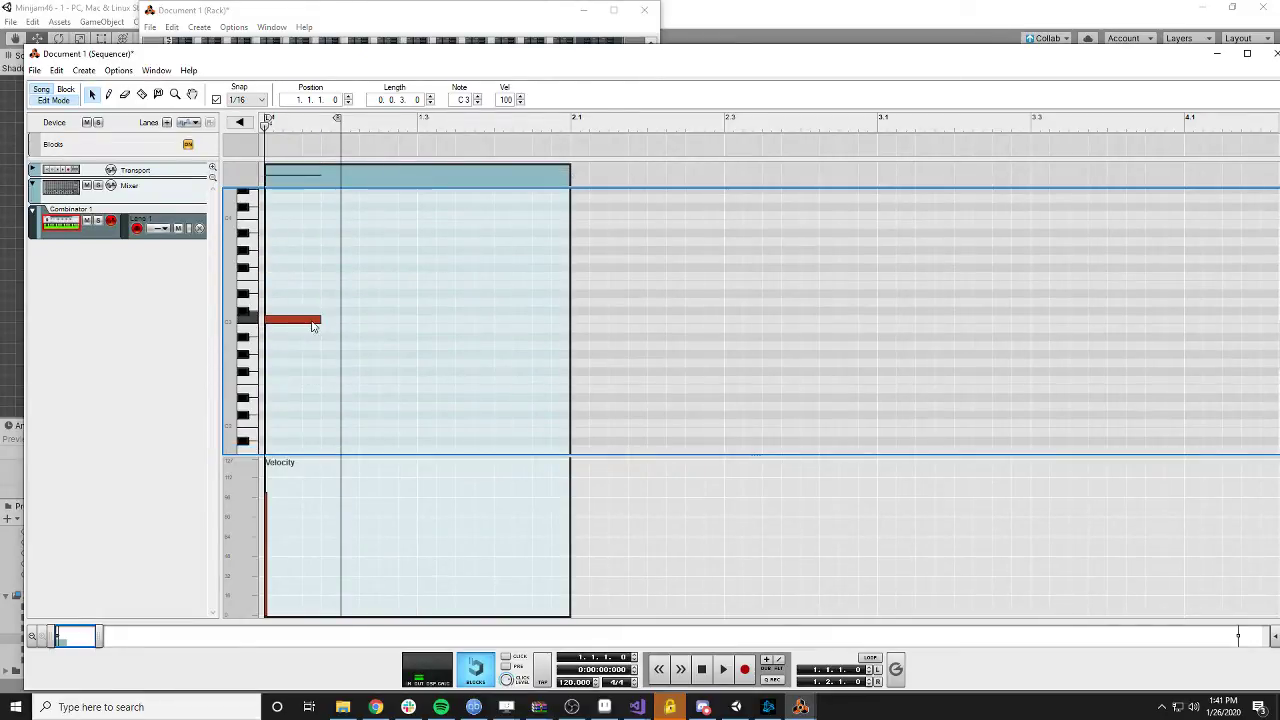
left_click(239, 122)
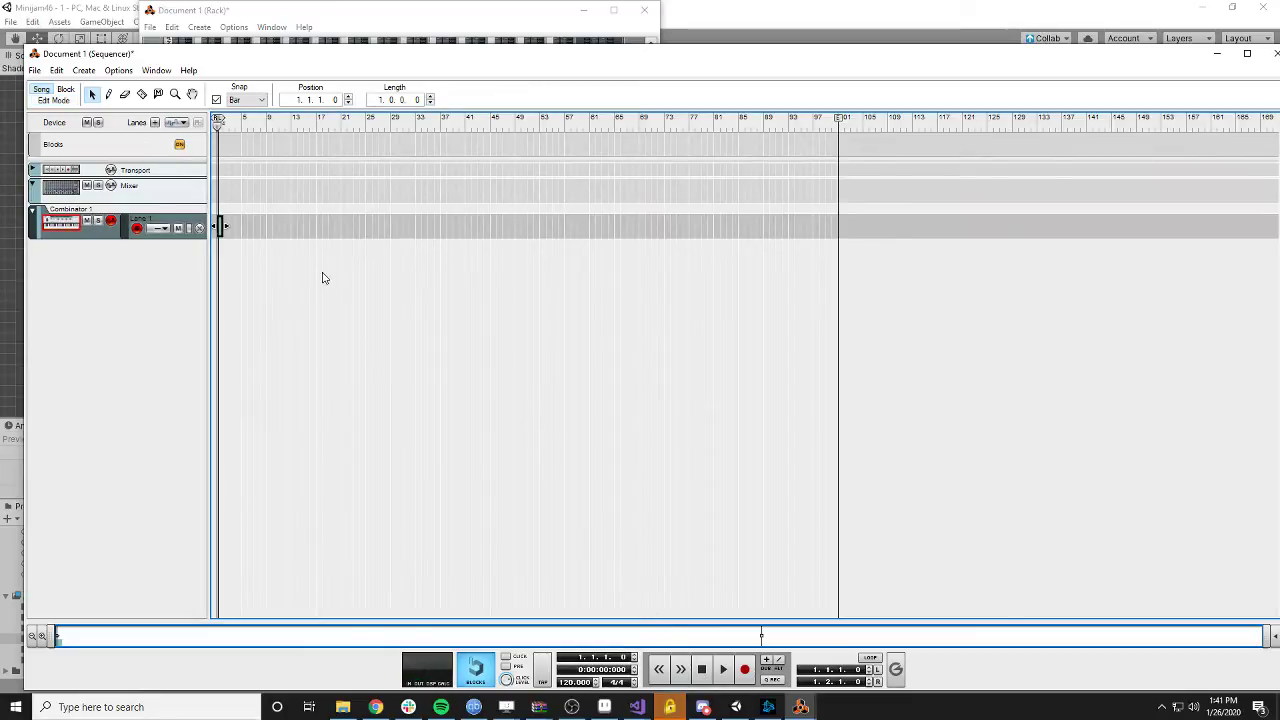
left_click(134, 222)
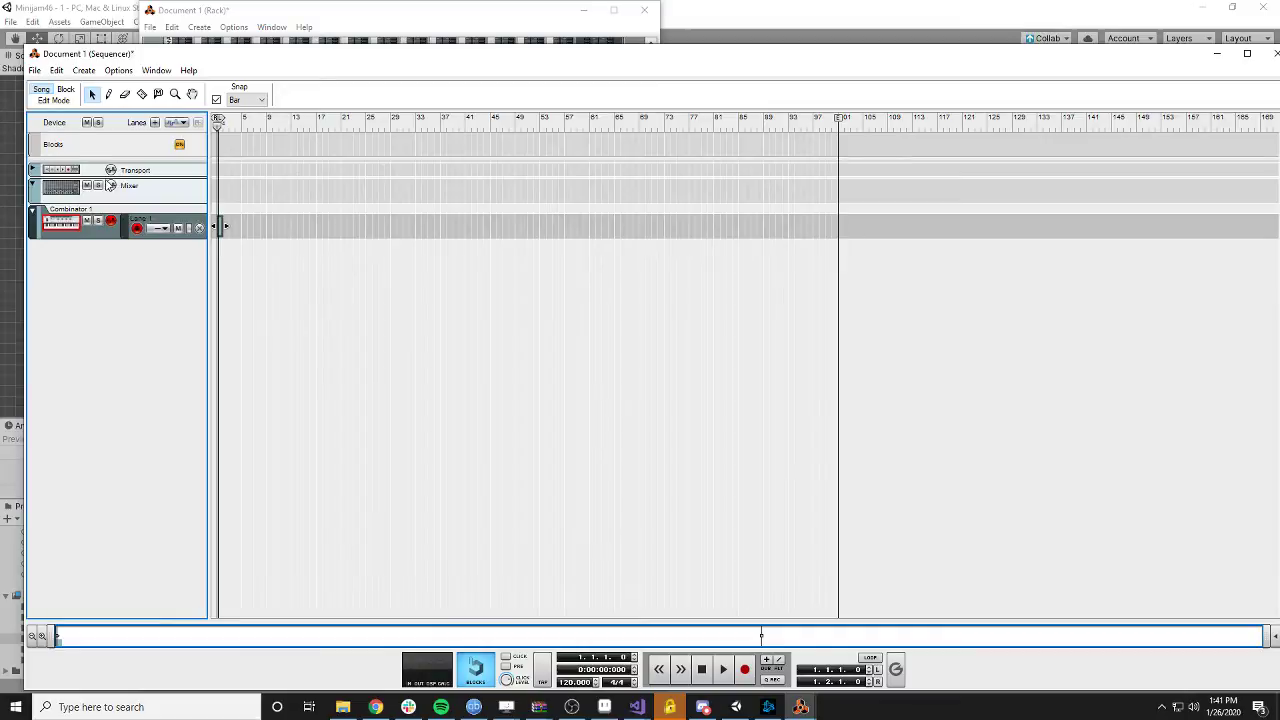
left_click(53, 100)
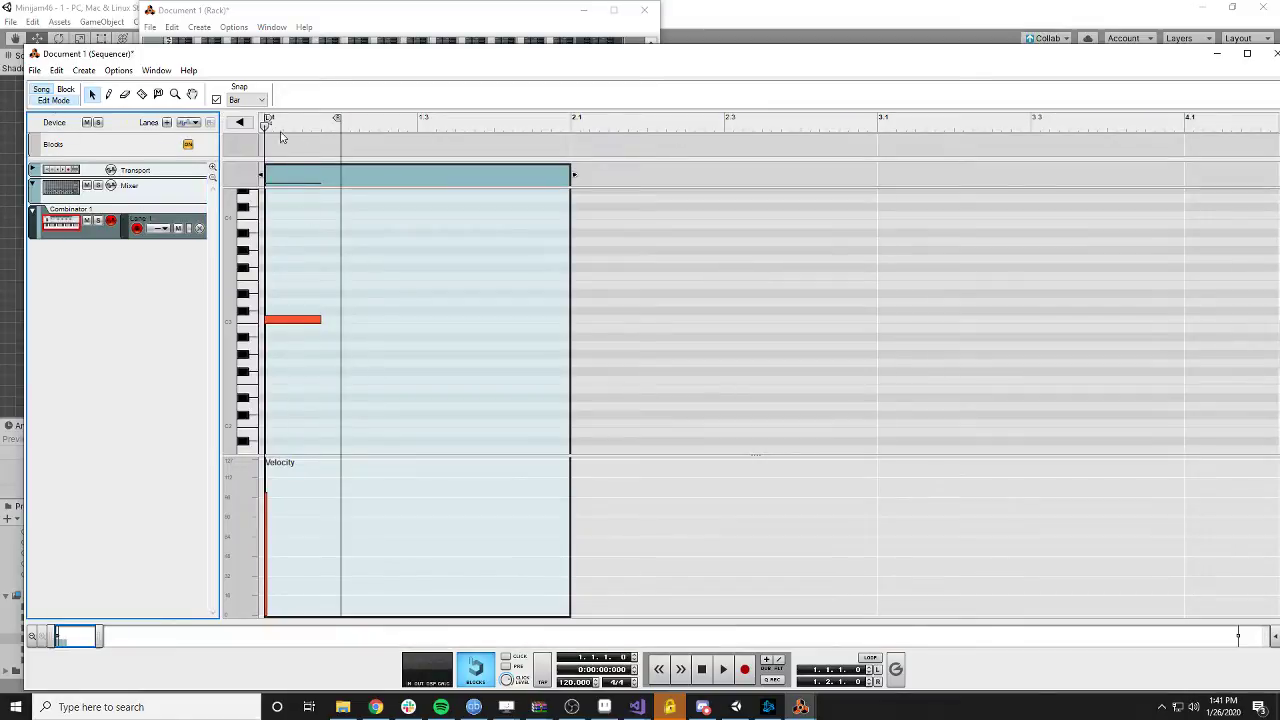
- Play the C3 note from the start of bar 1 and reset the song position to 1.1.1.0
left_click(724, 674)
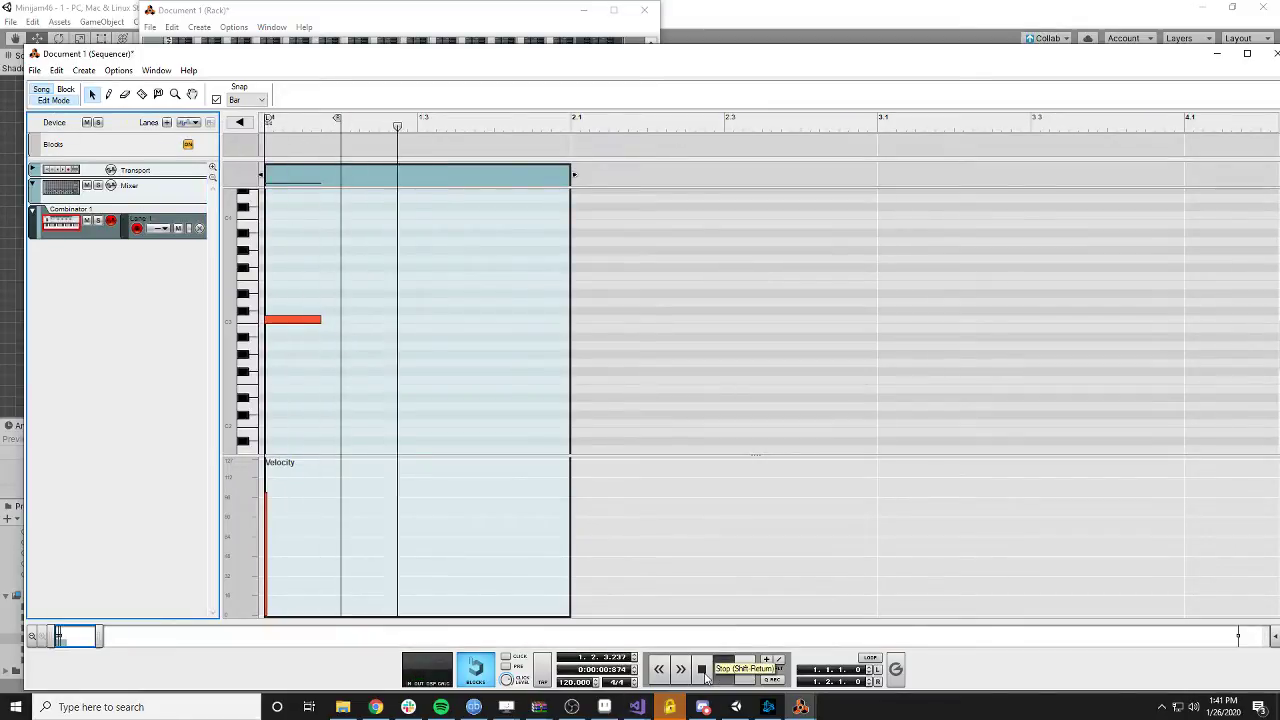
left_click(703, 671)
key("Home")
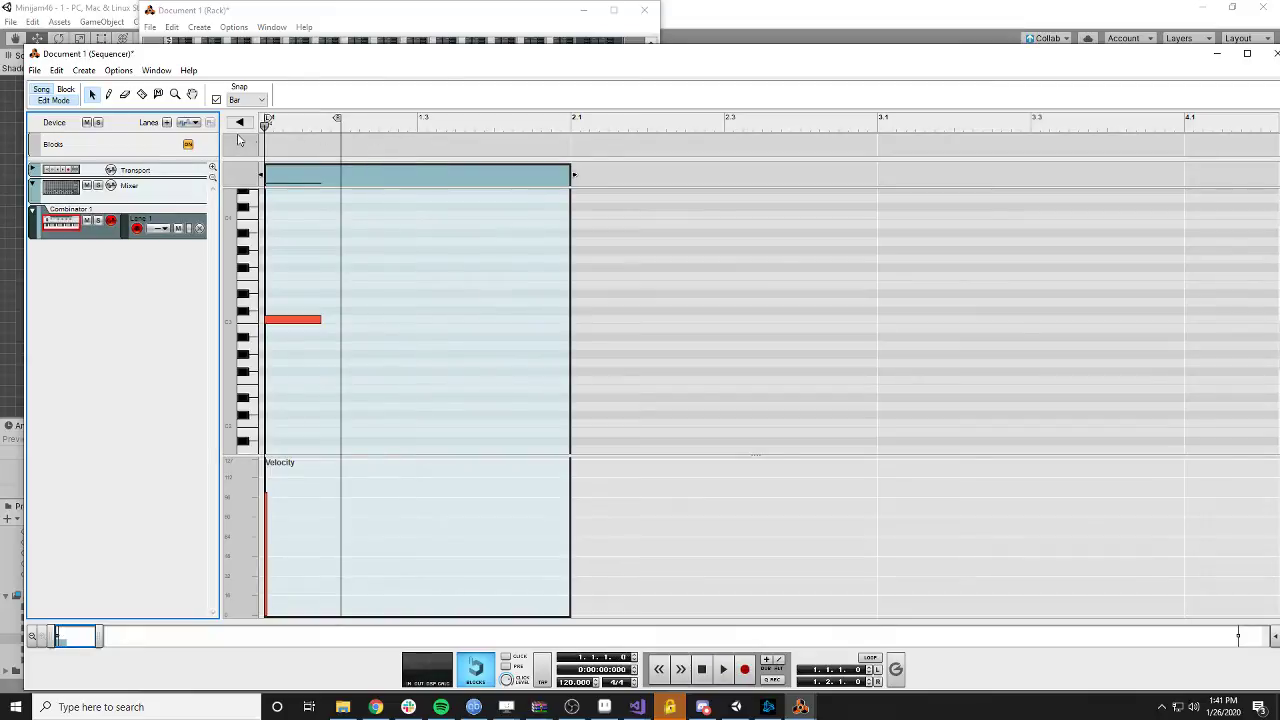
- Try the note at C4 and play it, and compare it with the note moved back to C3
left_click_drag(287, 316, 287, 212)
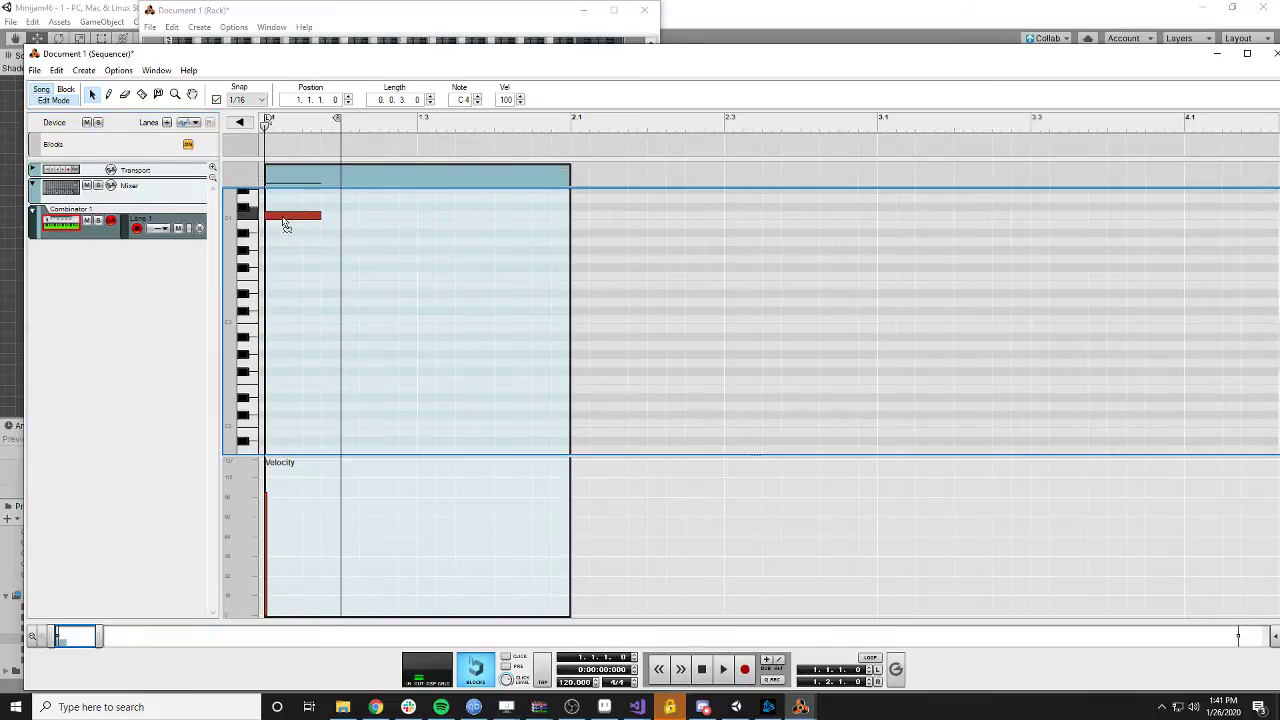
left_click(723, 669)
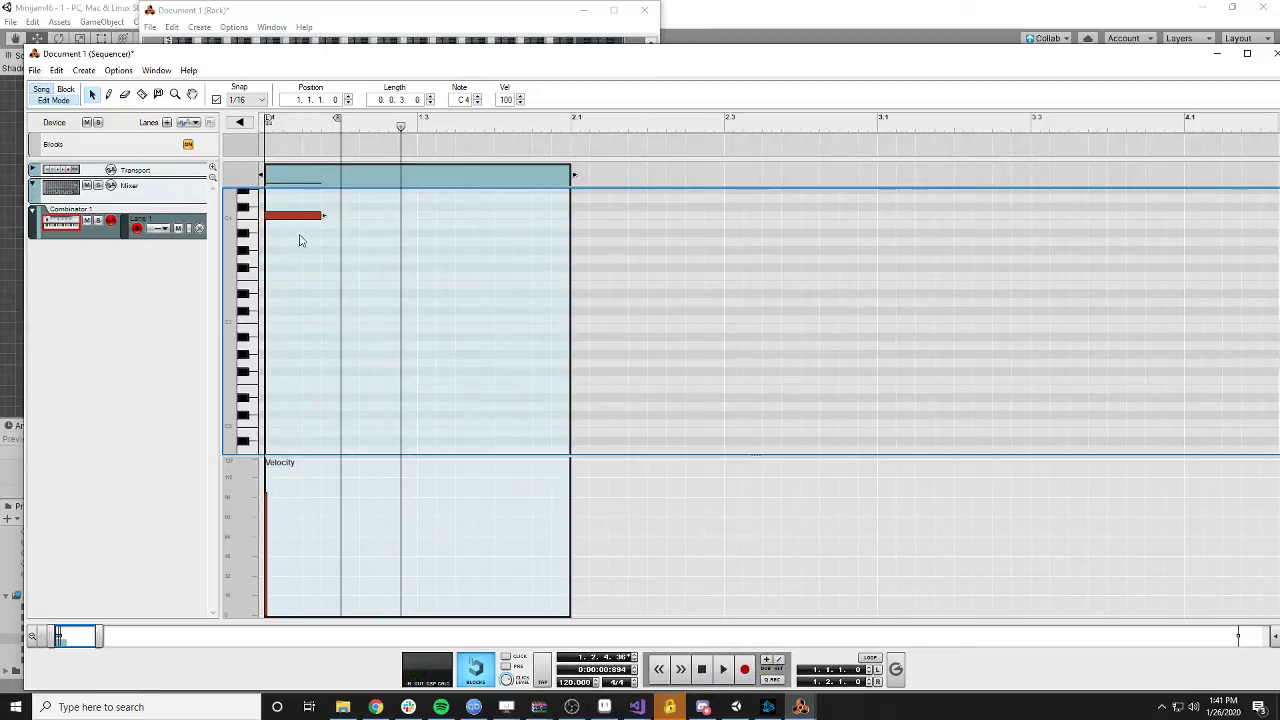
left_click_drag(295, 216, 287, 320)
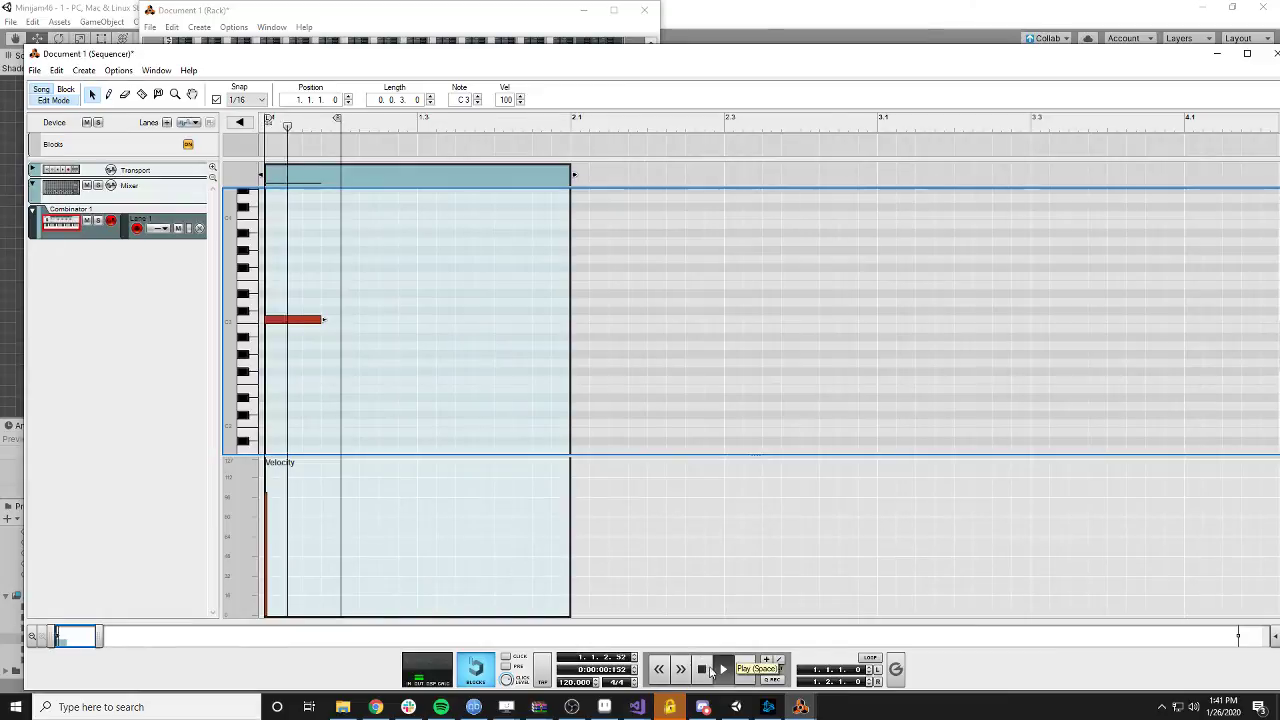
left_click(700, 671)
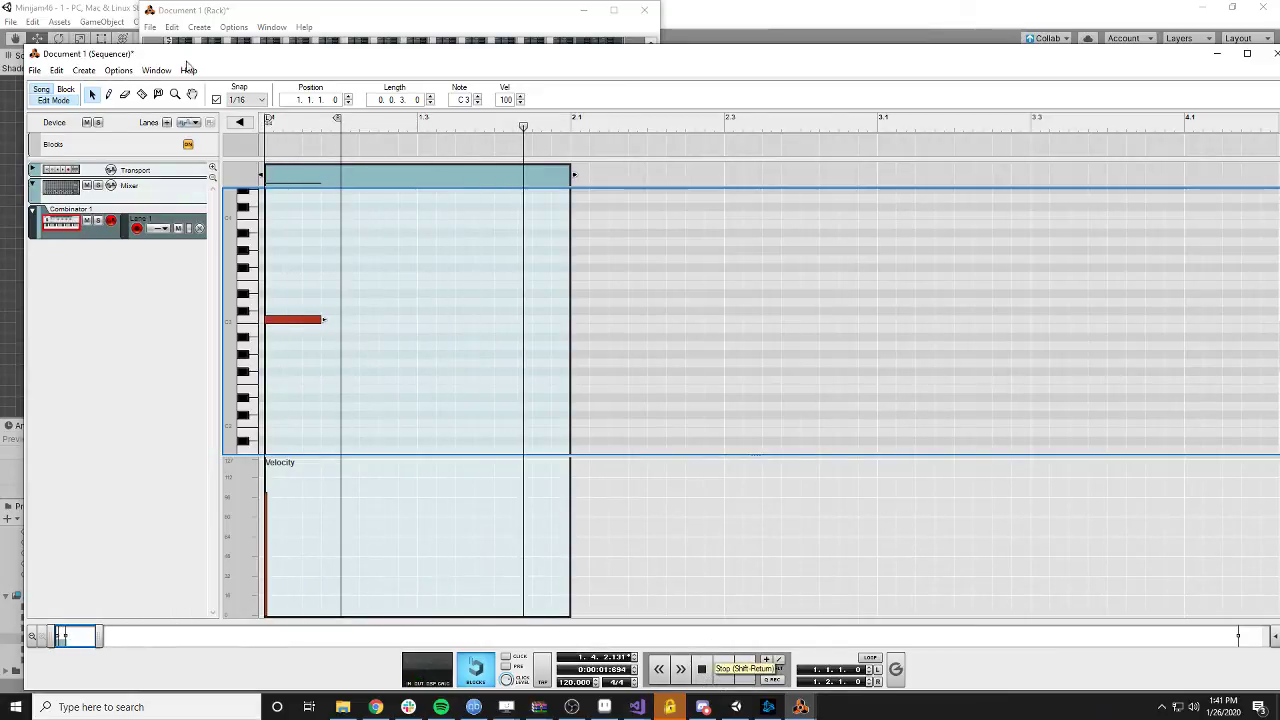
- Export the loop as DopplerDown.wav in the Sound folder with a 44,100 Hz sample rate, 16-bit depth and dither
left_click(34, 70)
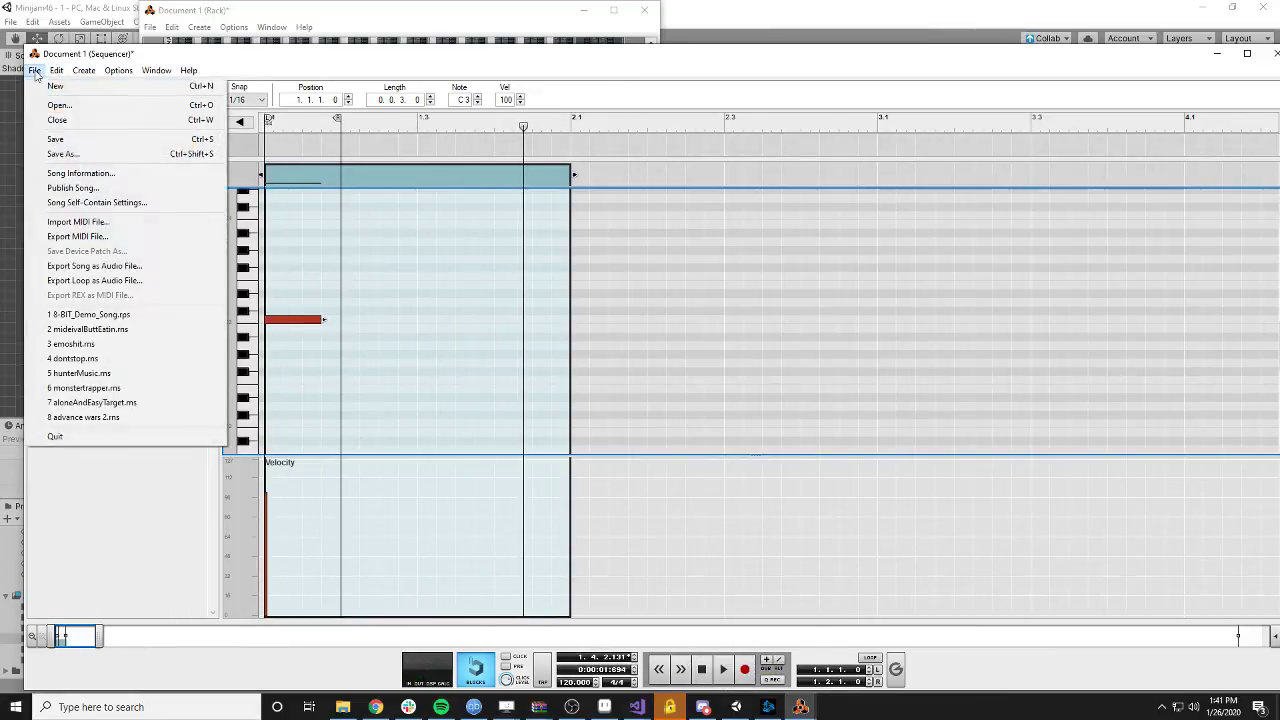
left_click(77, 281)
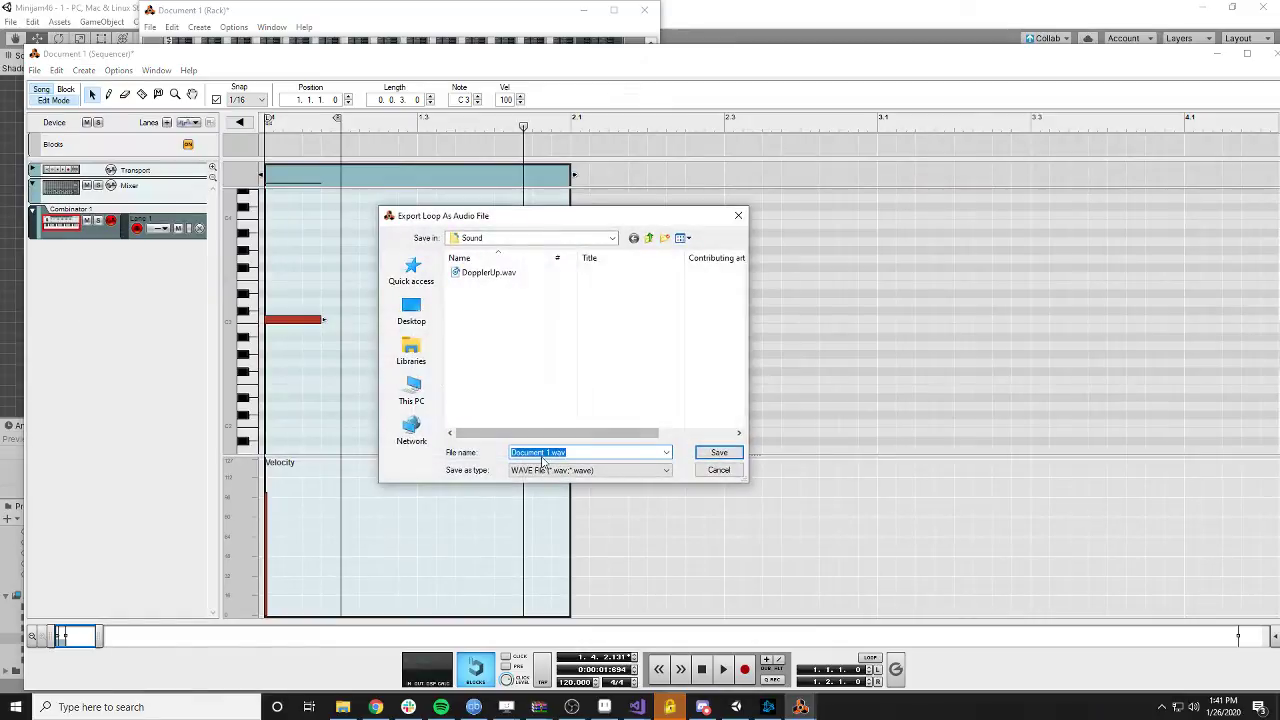
left_click(468, 274)
left_click(541, 453)
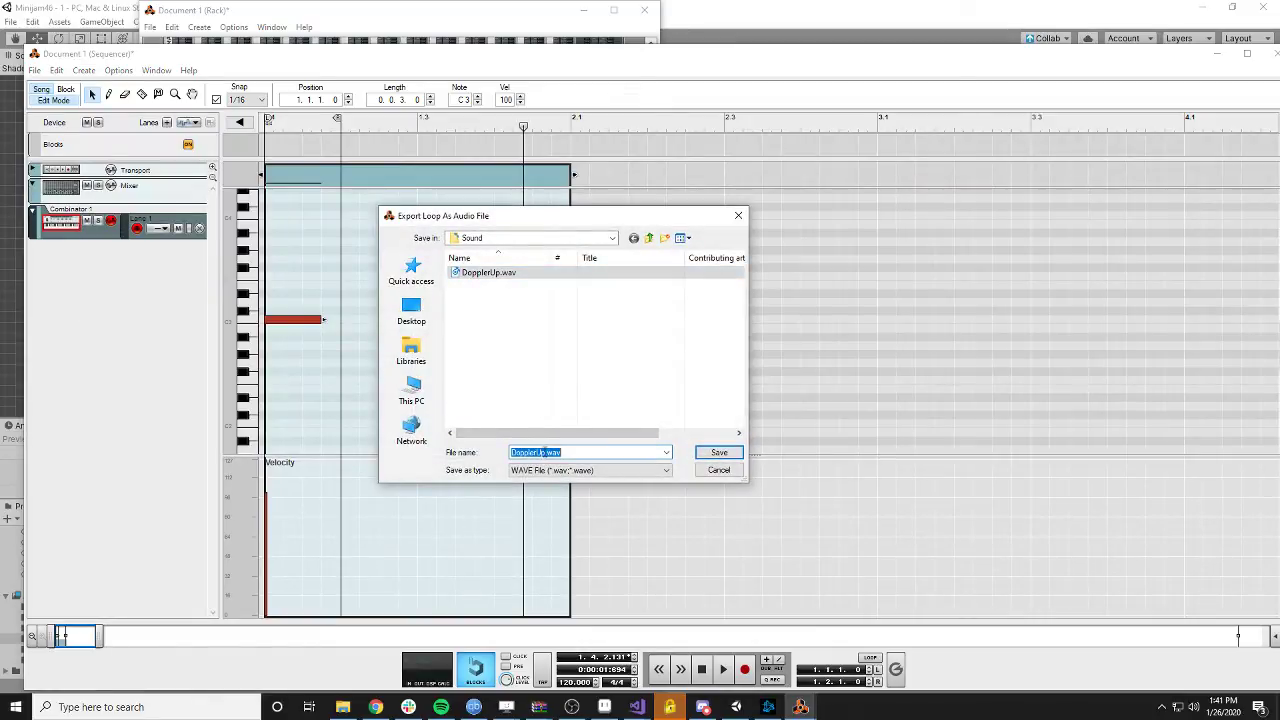
left_click(546, 454)
left_click(720, 453)
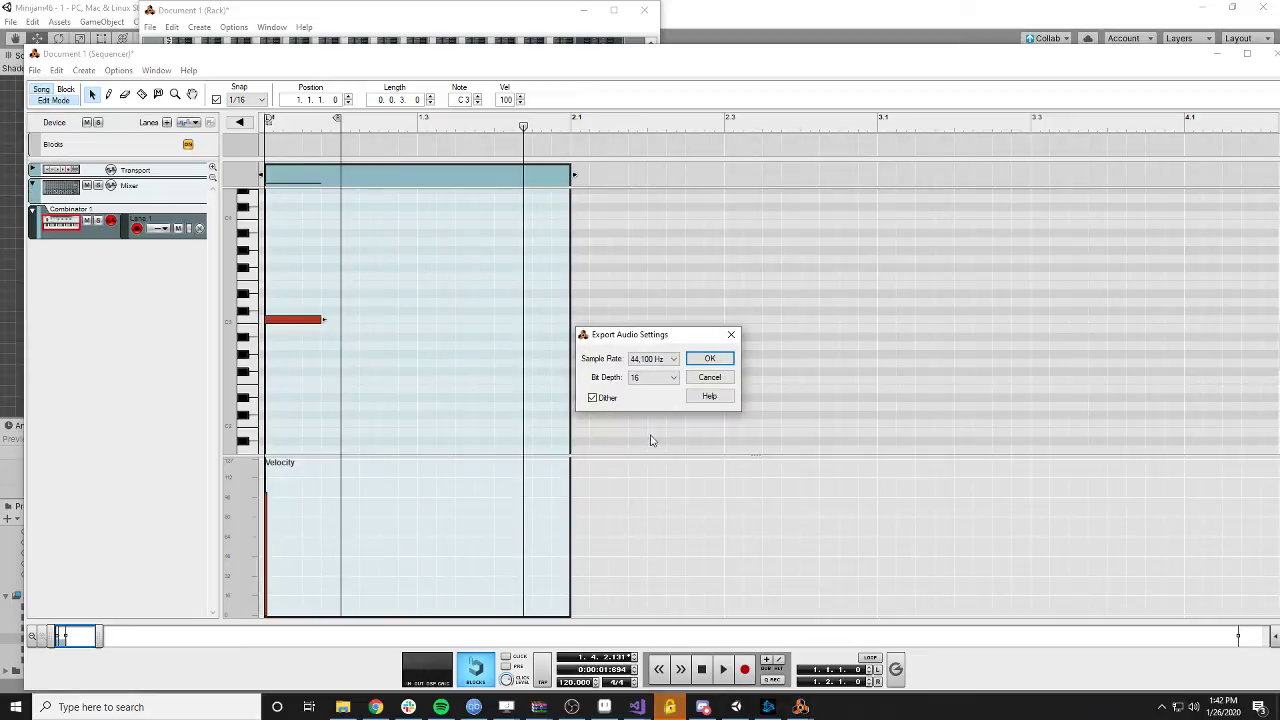
left_click(713, 359)
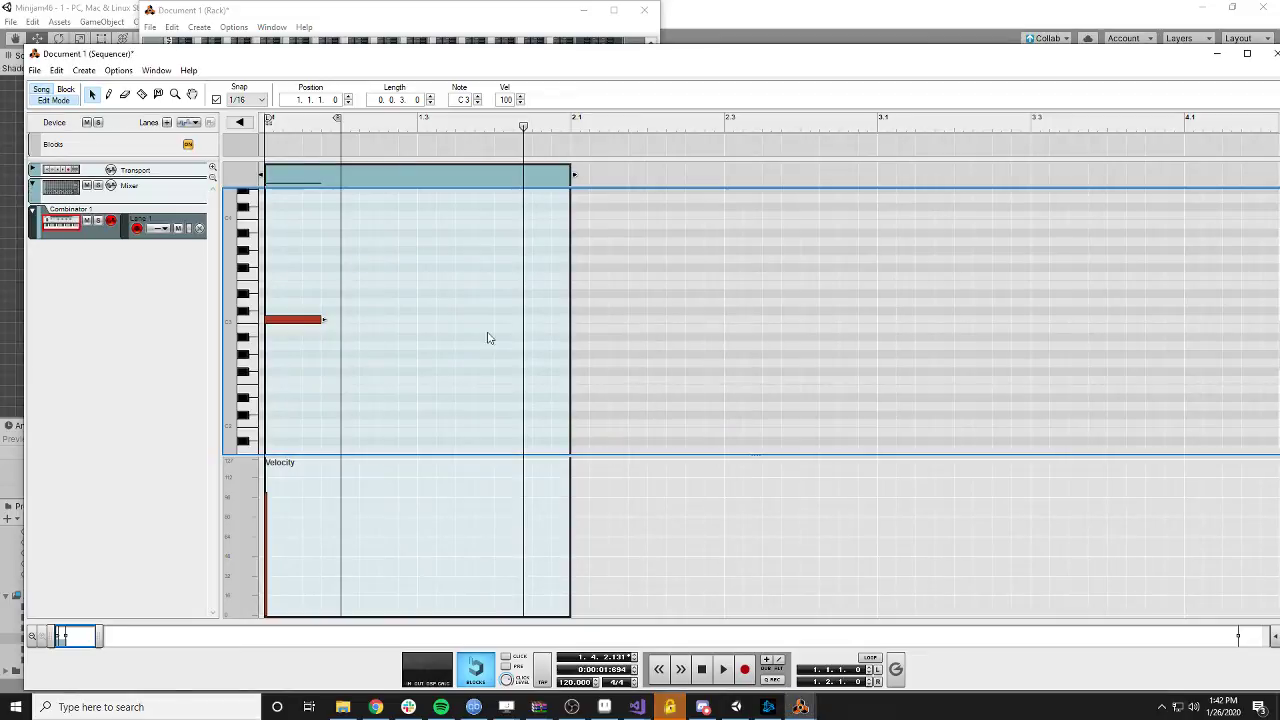
- Switch to Unity and preview the DopplerDown and DopplerUp clips in the Assets/Sound folder
left_click(736, 707)
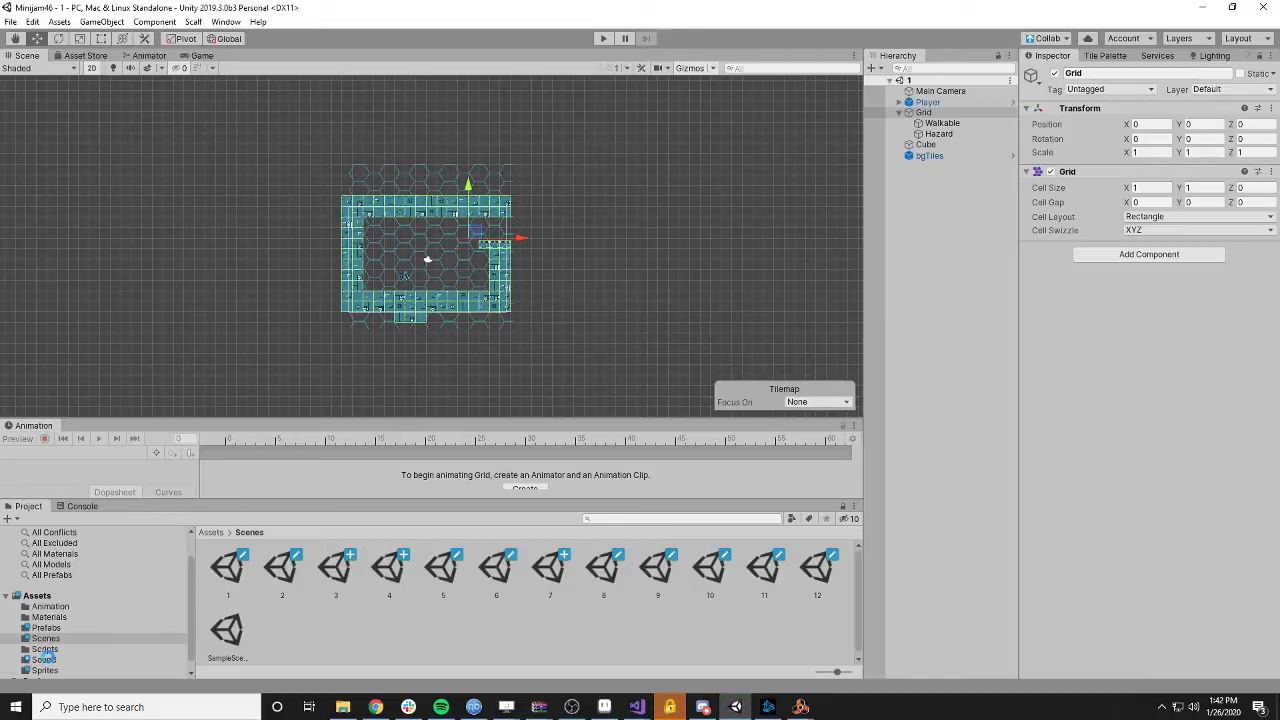
left_click(44, 659)
left_click(227, 570)
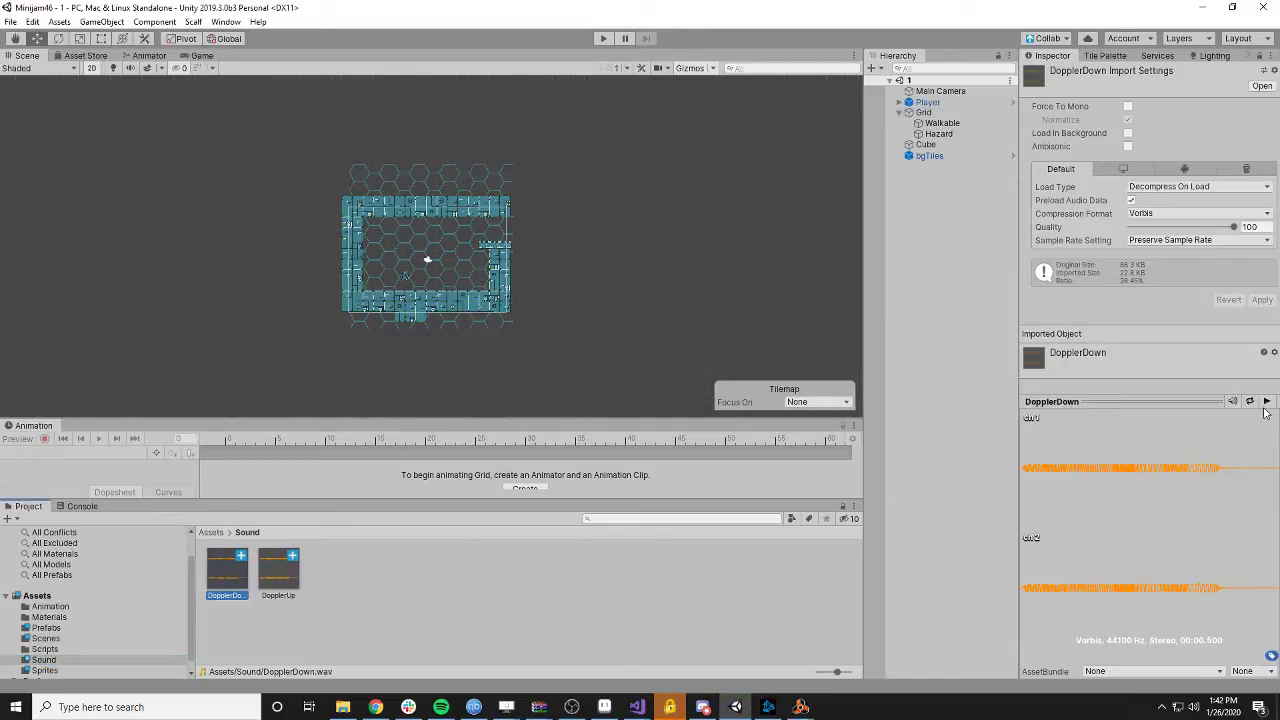
left_click(1267, 402)
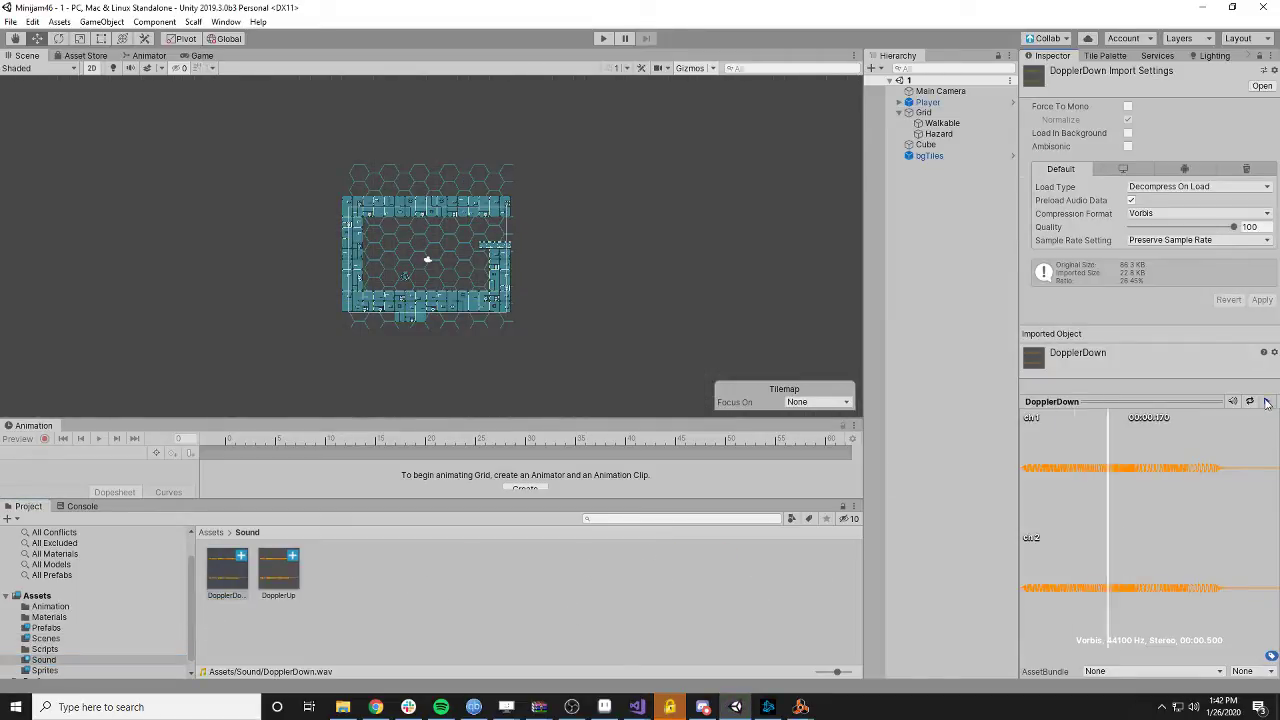
left_click(280, 574)
left_click(1267, 402)
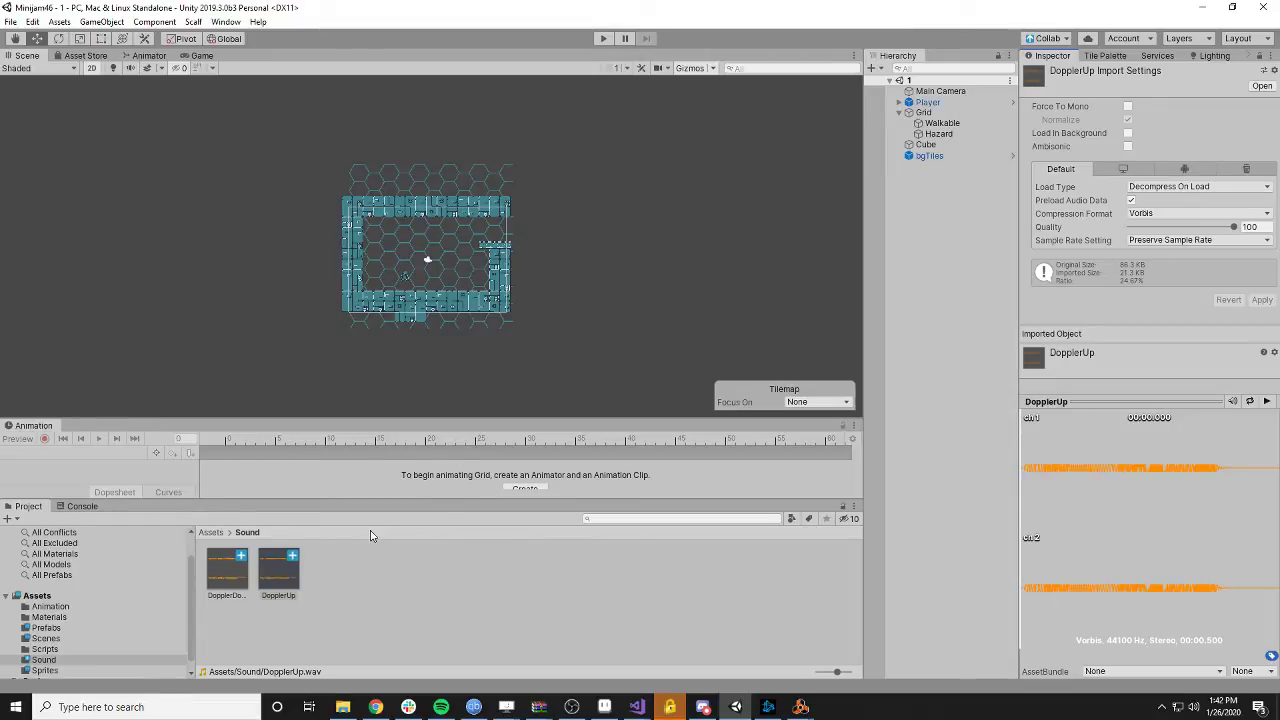
- Open the GravitySwitch script from the Assets/Scripts folder in Visual Studio
left_click(45, 650)
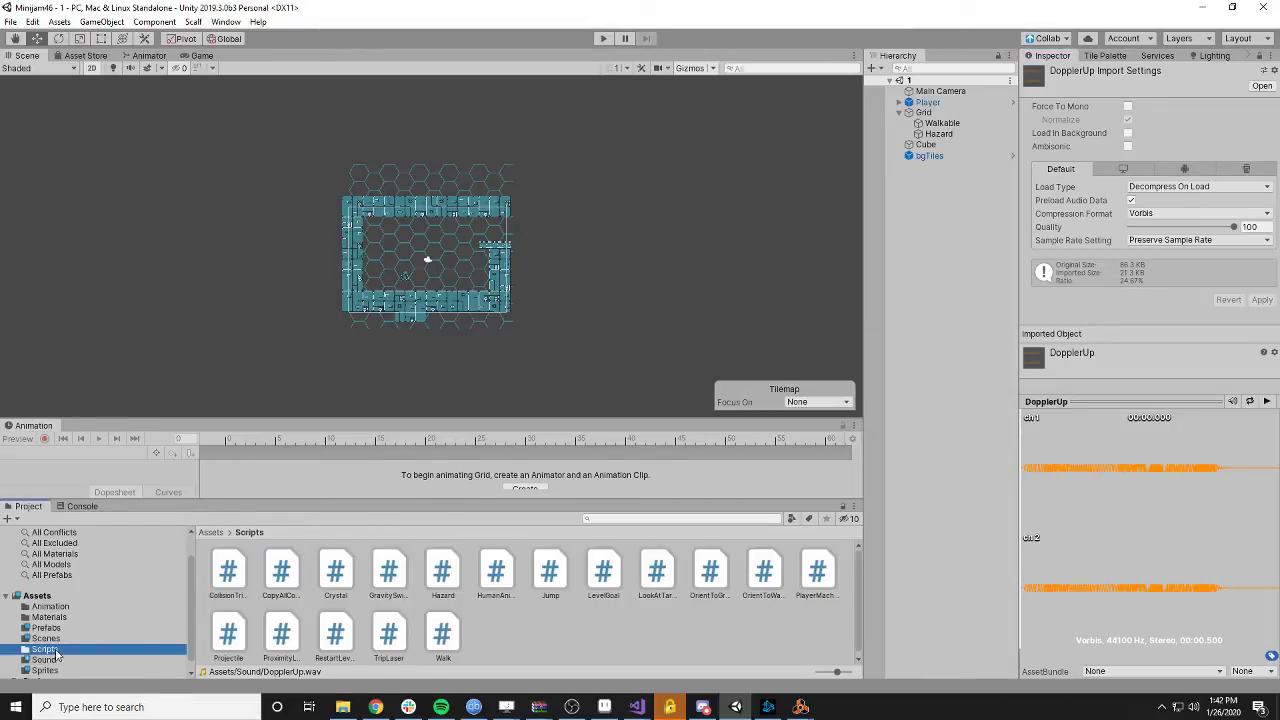
double_click(386, 585)
left_click(441, 389)
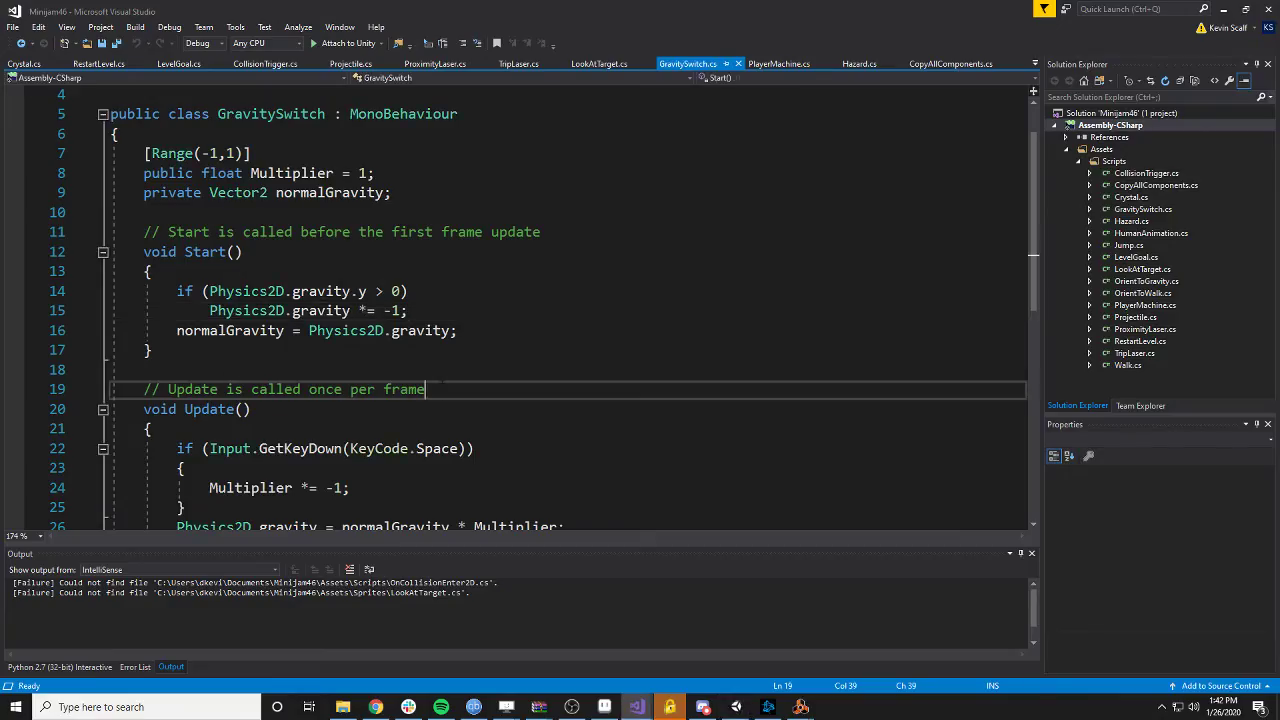
- Declare a public AudioSource field named DownShift below the normalGravity field in the GravitySwitch class
scroll(441, 386, "up", 1)
left_click(415, 258)
key("Return")
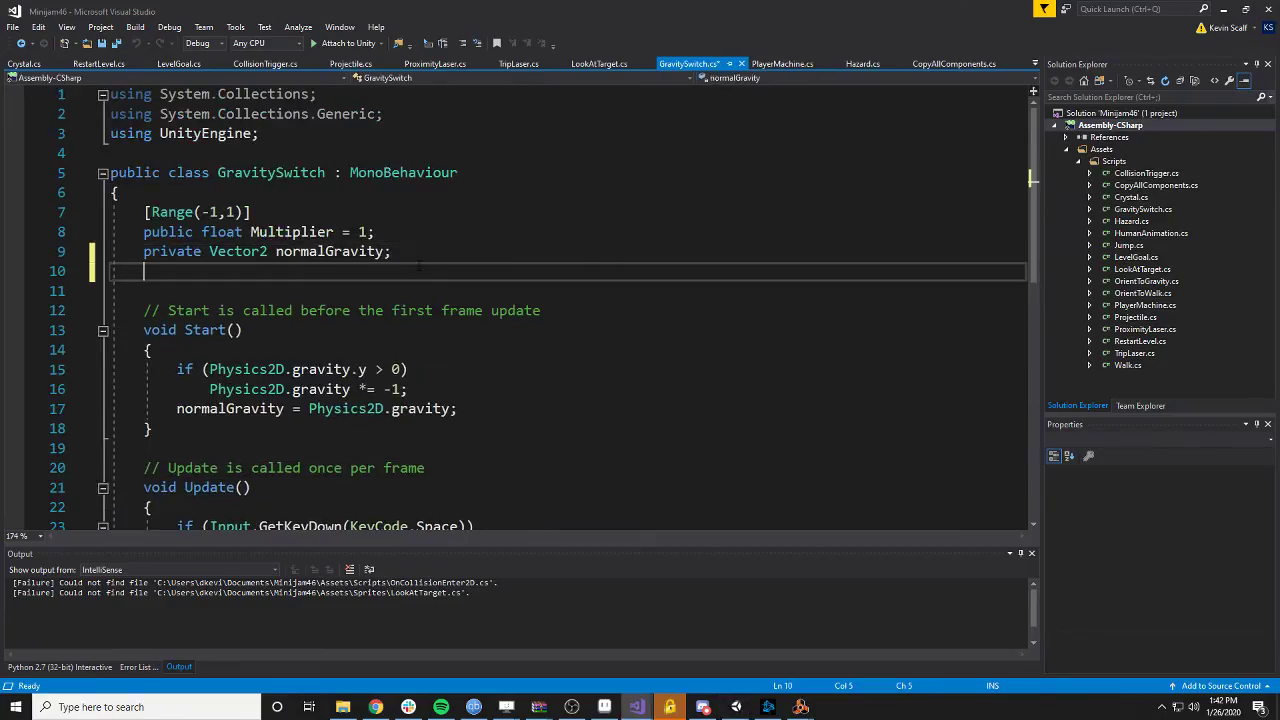
type("public AudioS")
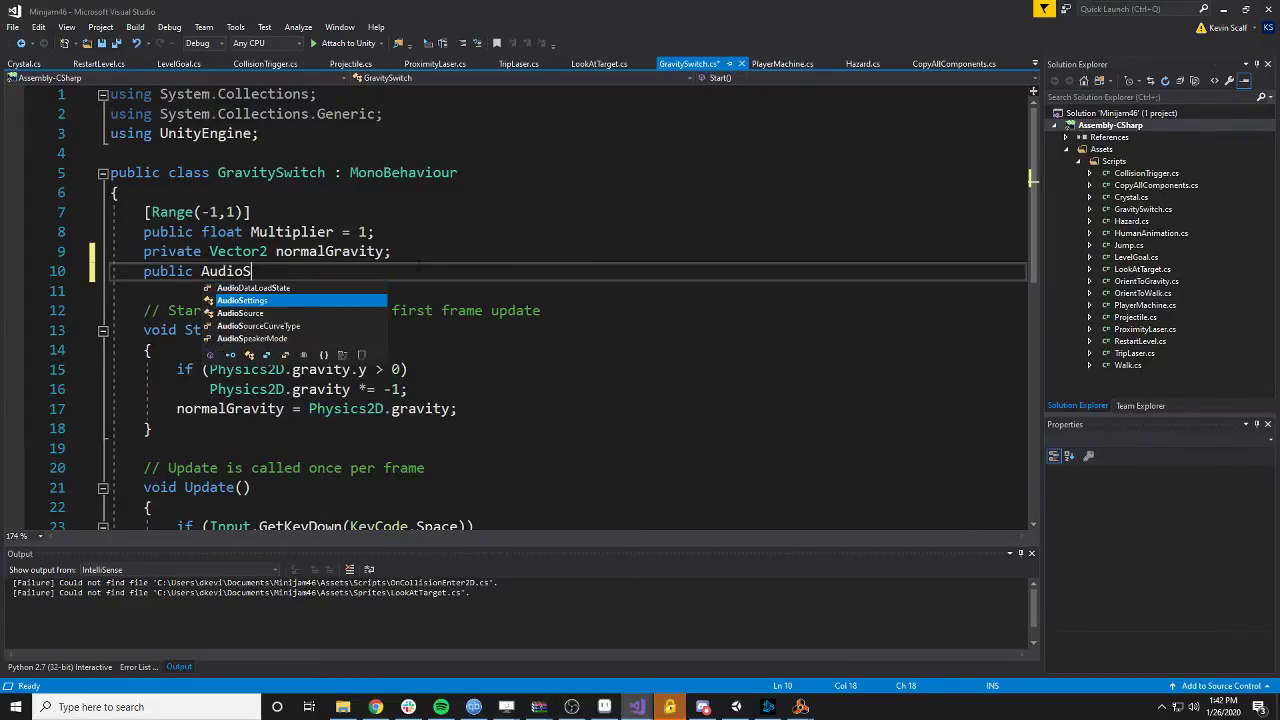
type("ource D")
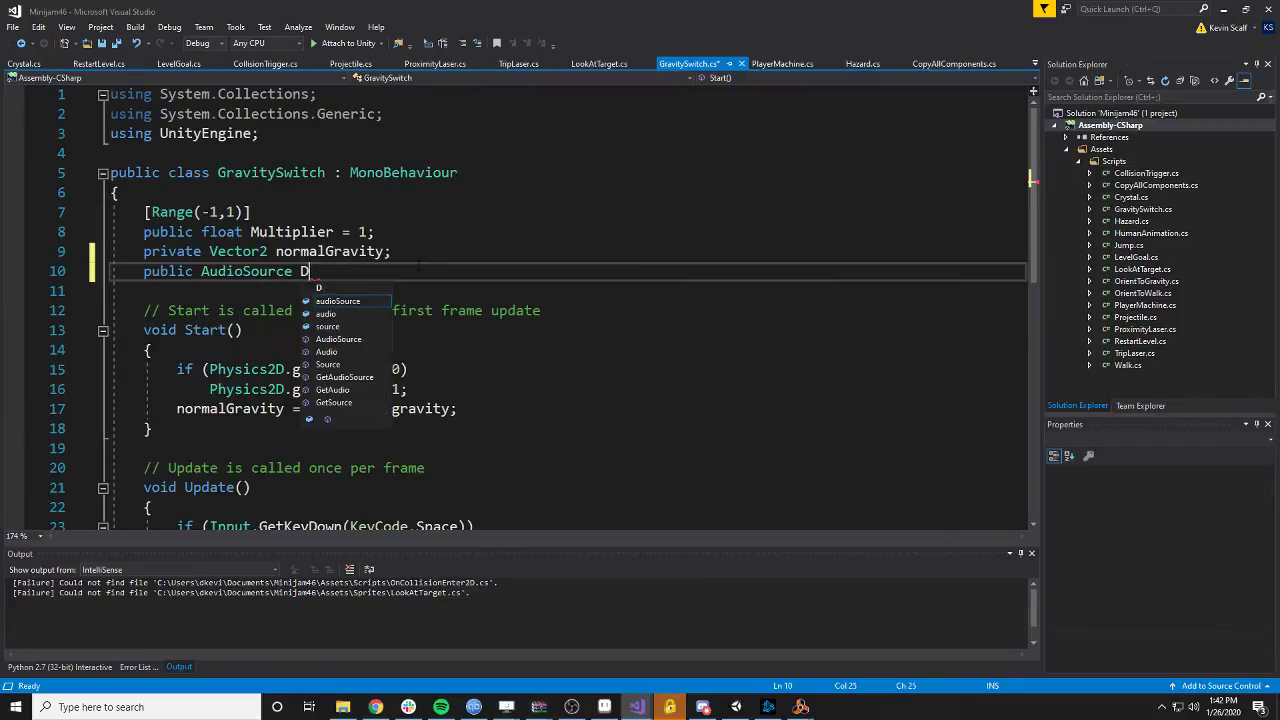
type("ownC")
type("own")
type("Shift1;")
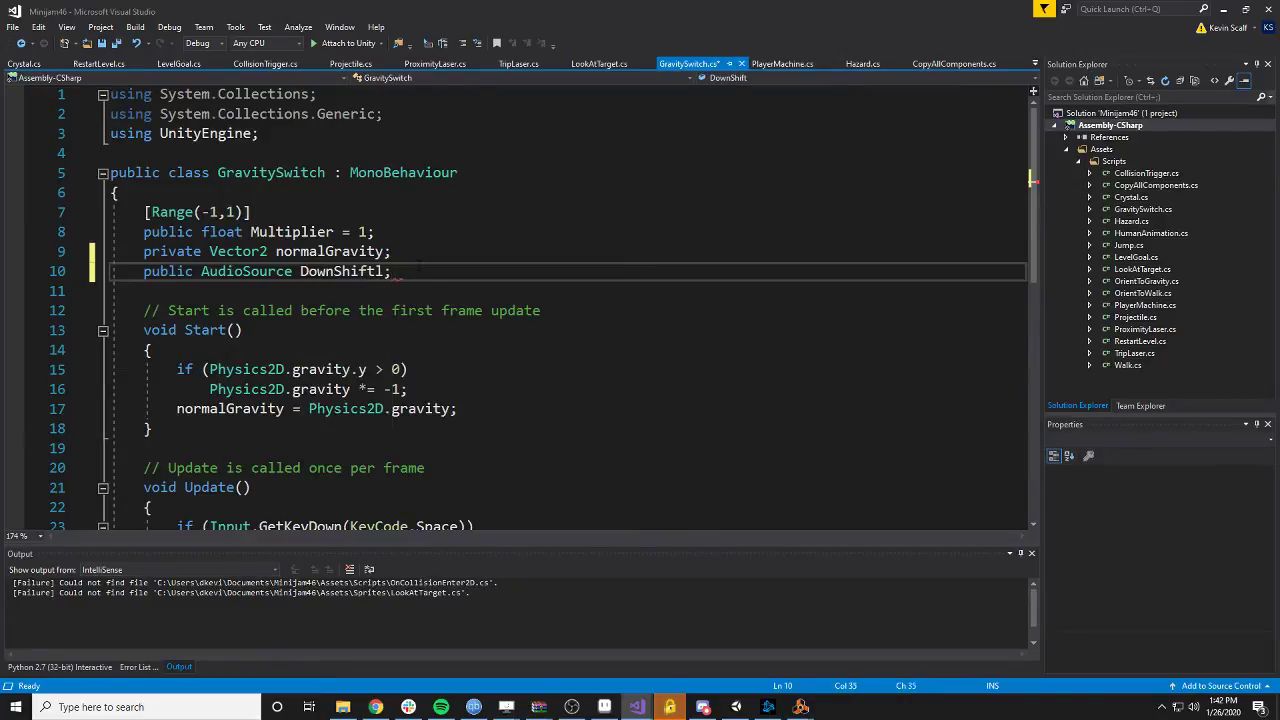
key("Delete")
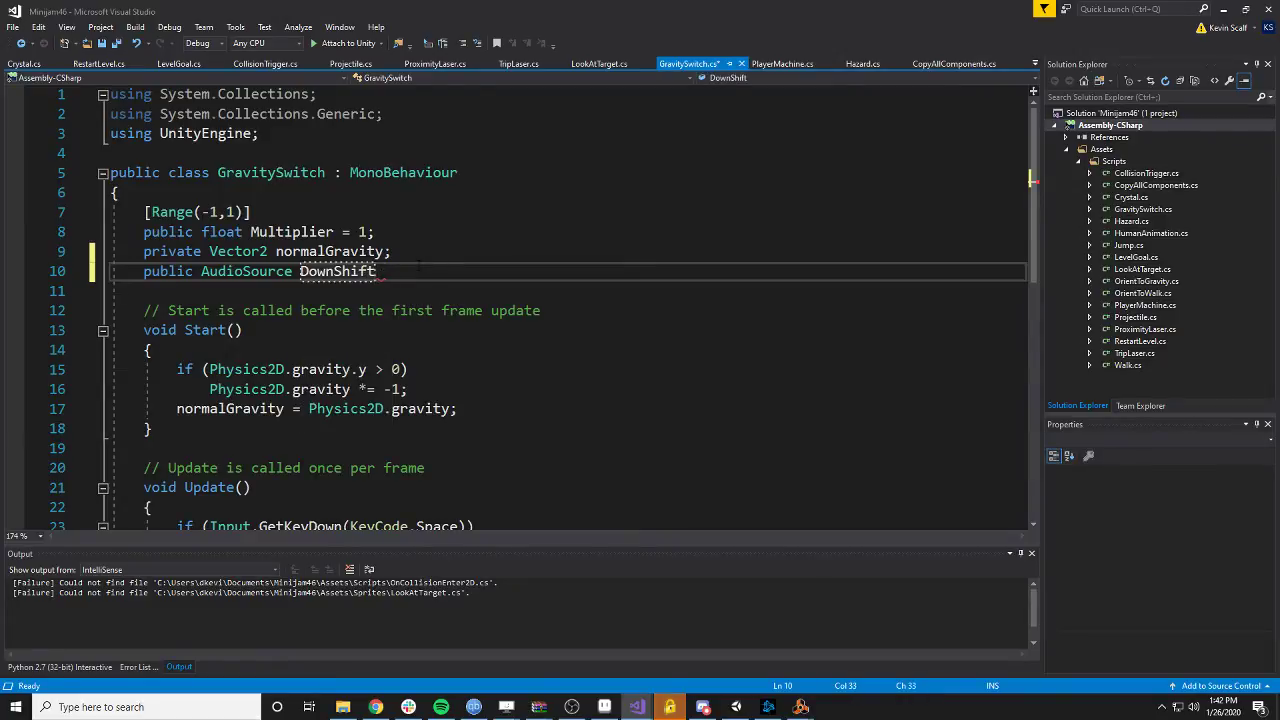
key("End")
- Declare a second public AudioSource field named UpShift on the line below DownShift
key("Return")
type("poubli")
key("BackSpace")
key("BackSpace")
key("BackSpace")
key("BackSpace")
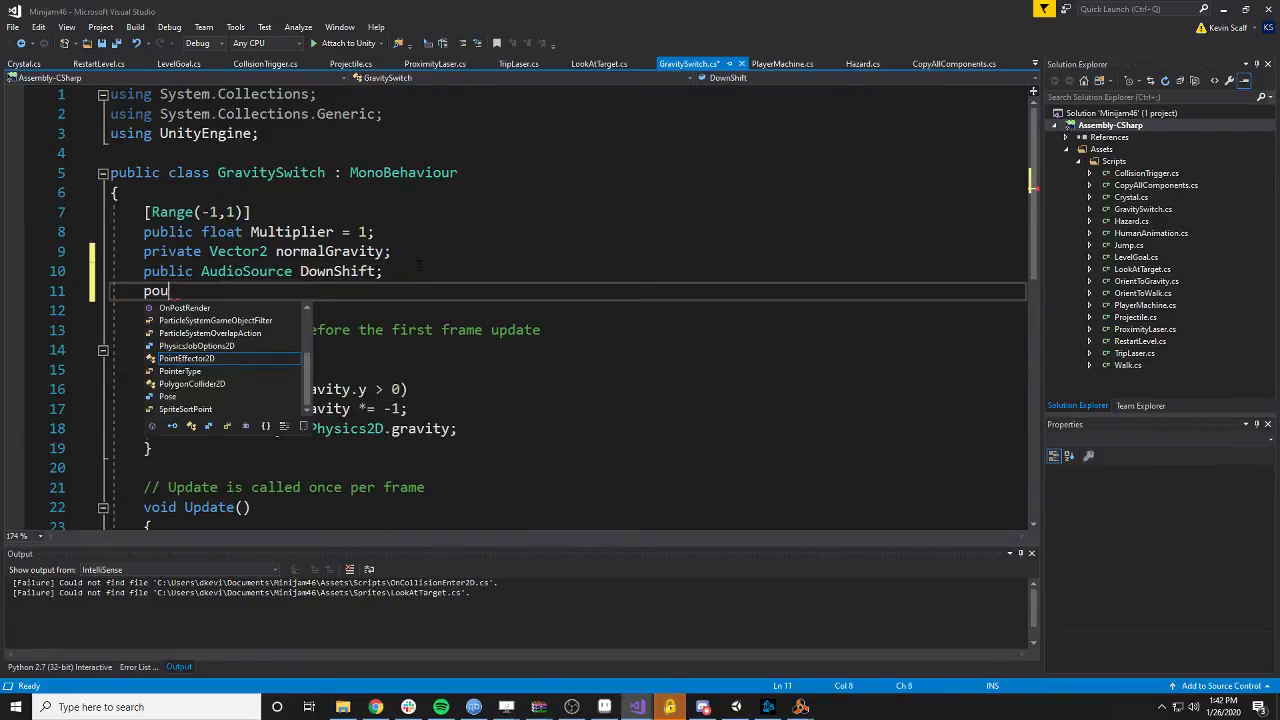
type("ublic ")
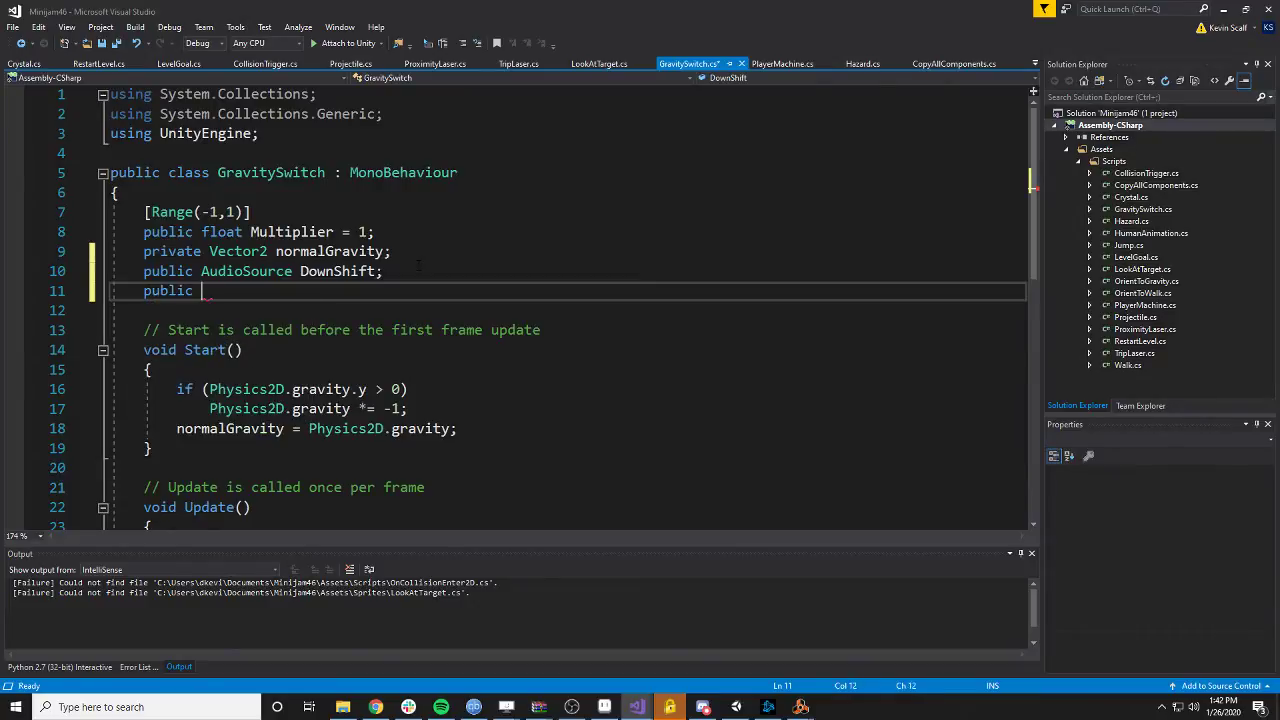
type("AudioSource UpShift;")
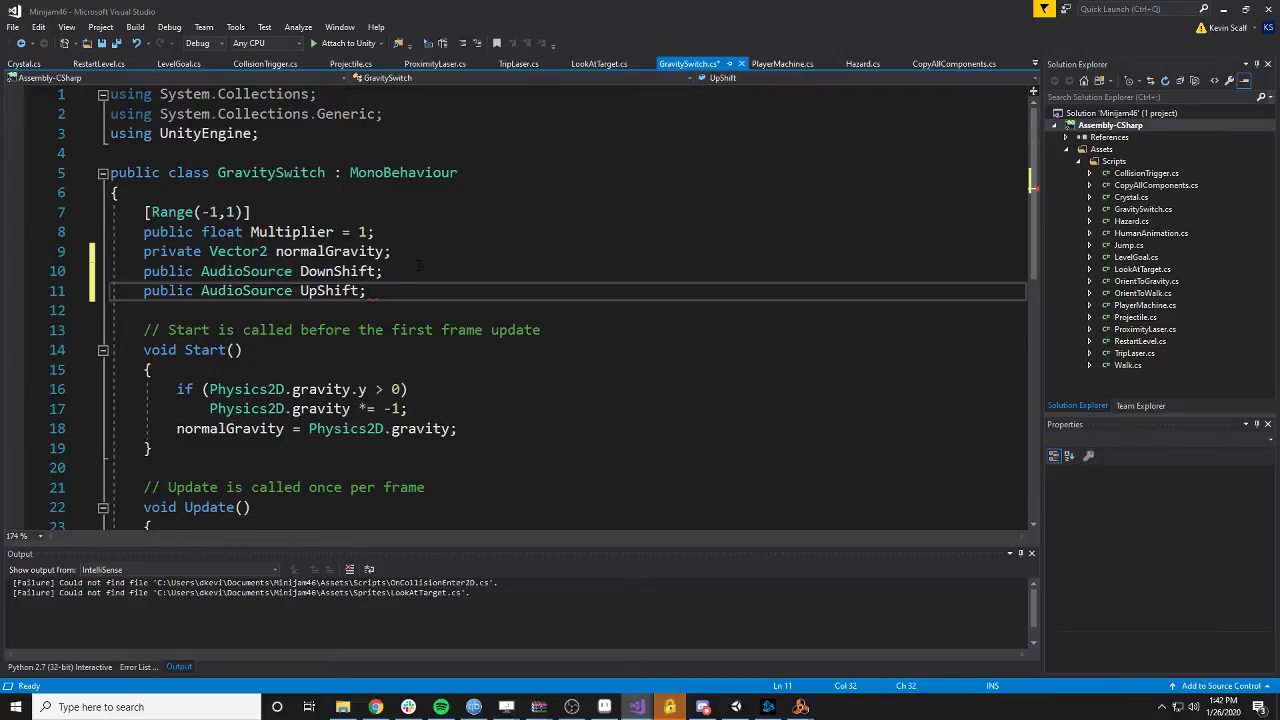
left_click(418, 268)
- Call PlaySound() in Update after the space-key if block and generate the missing PlaySound method
scroll(437, 279, "down", 2)
scroll(300, 392, "down", 2)
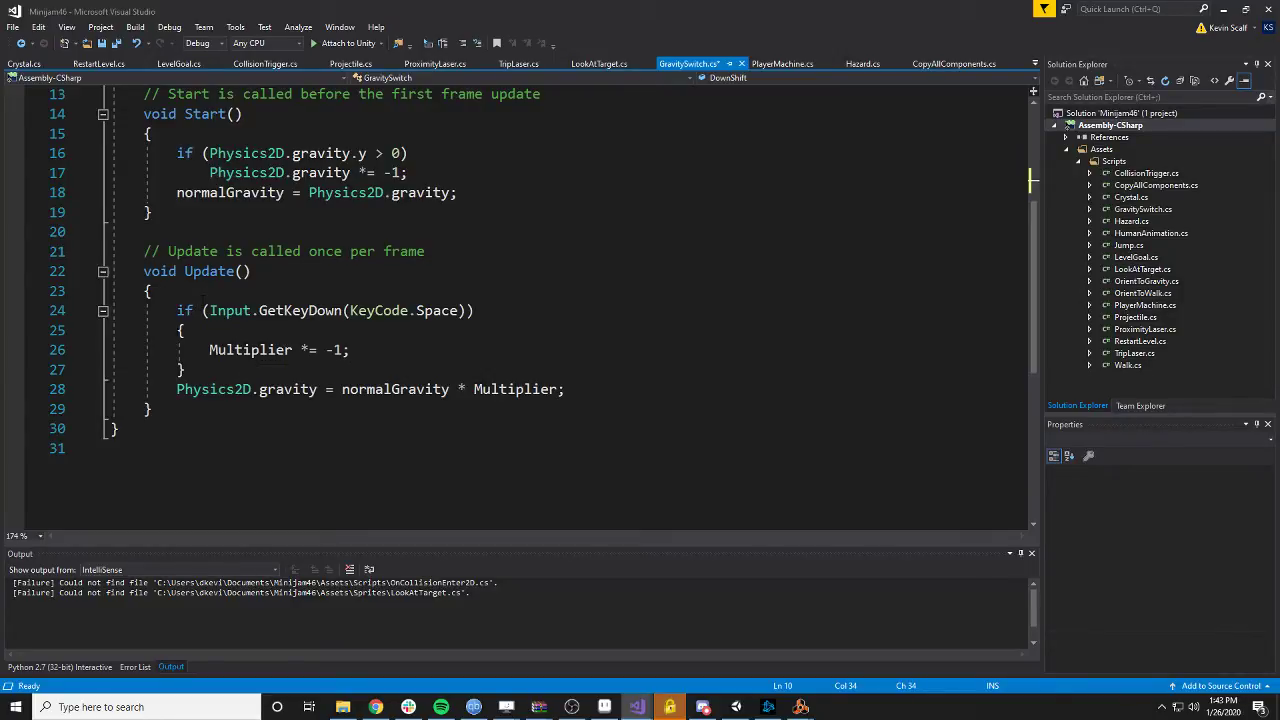
left_click(204, 368)
key("Return")
type("Play")
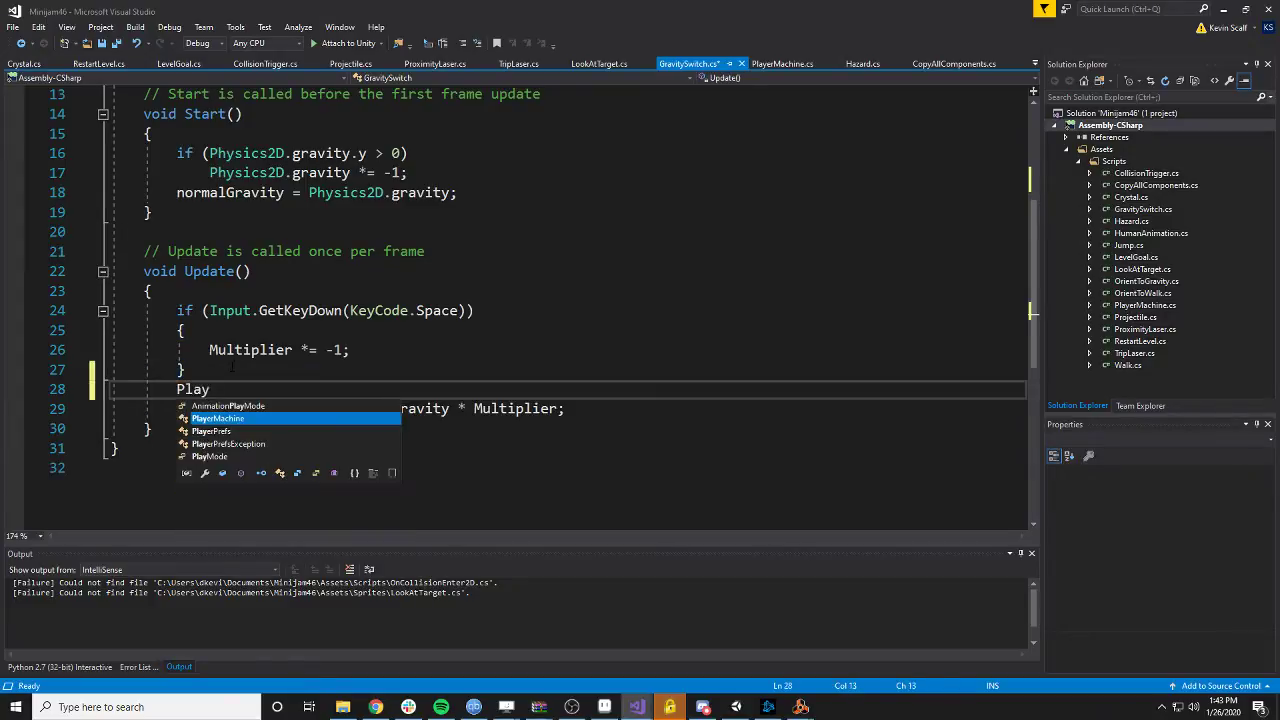
type("Sound();")
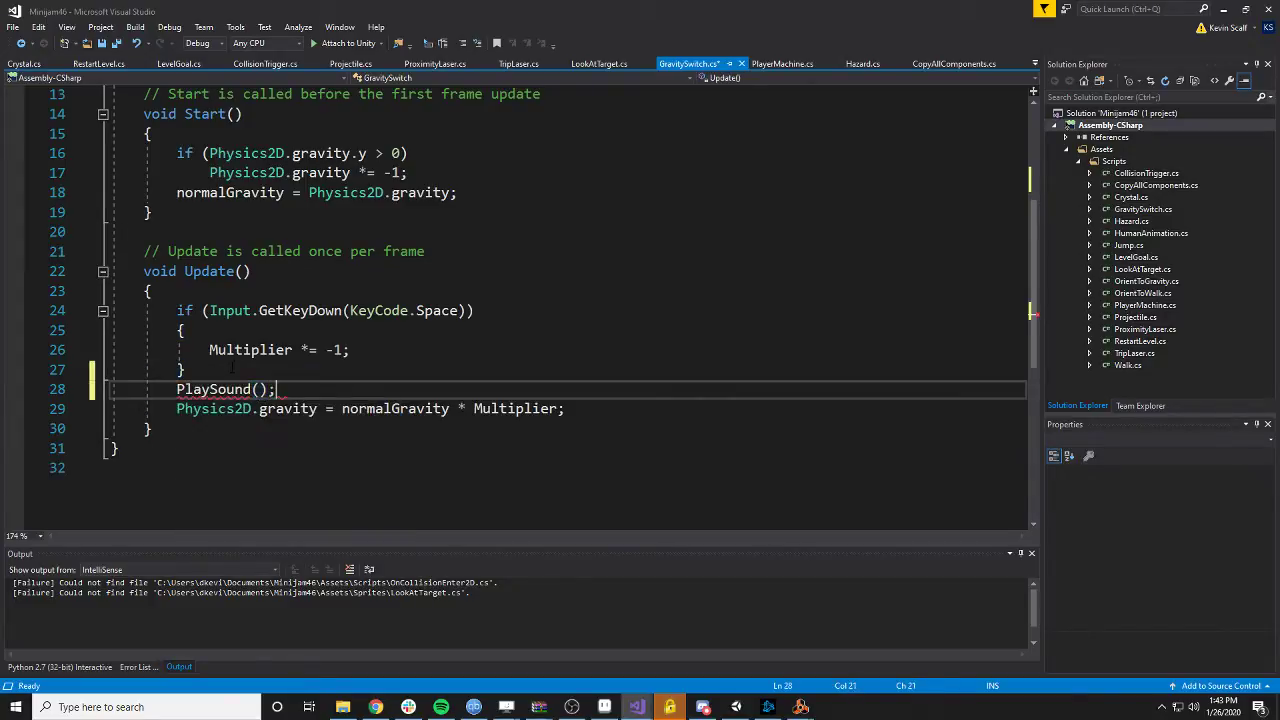
key("ctrl+period")
key("Return")
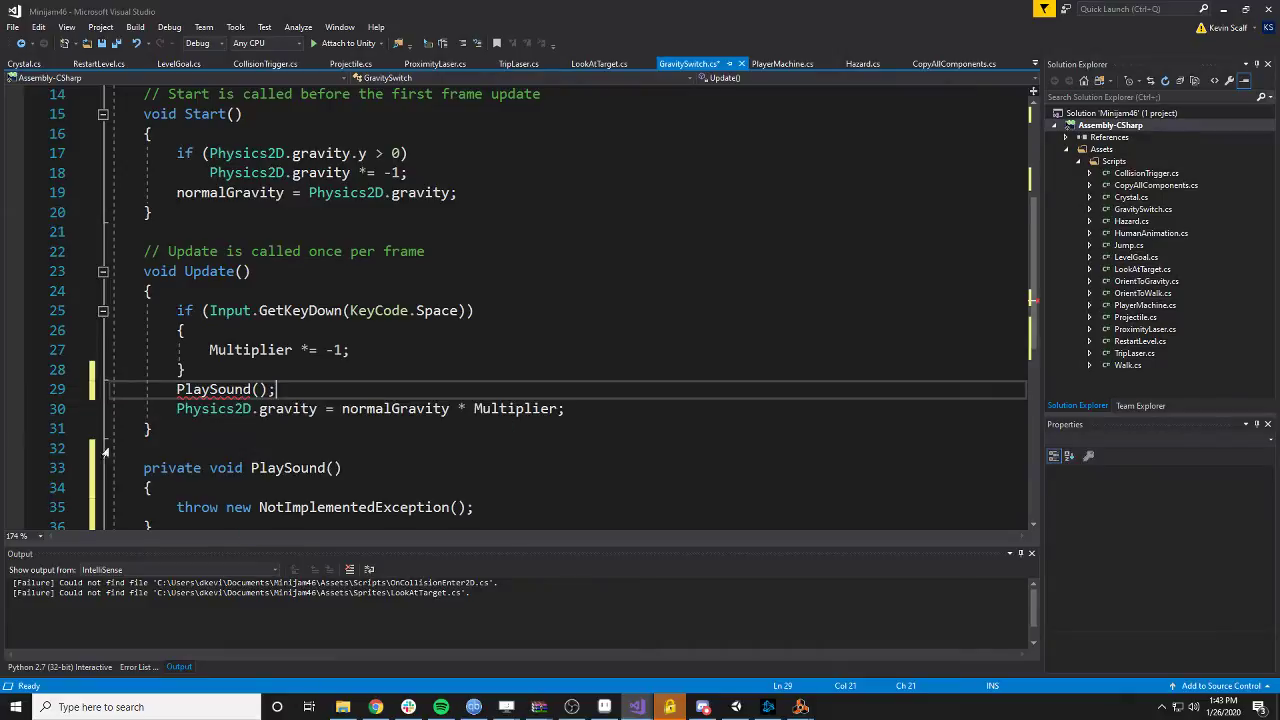
- Replace the NotImplementedException line in PlaySound with the condition if (Physics2D.gravity.y < 0)
scroll(210, 460, "down", 3)
left_click_drag(480, 330, 177, 330)
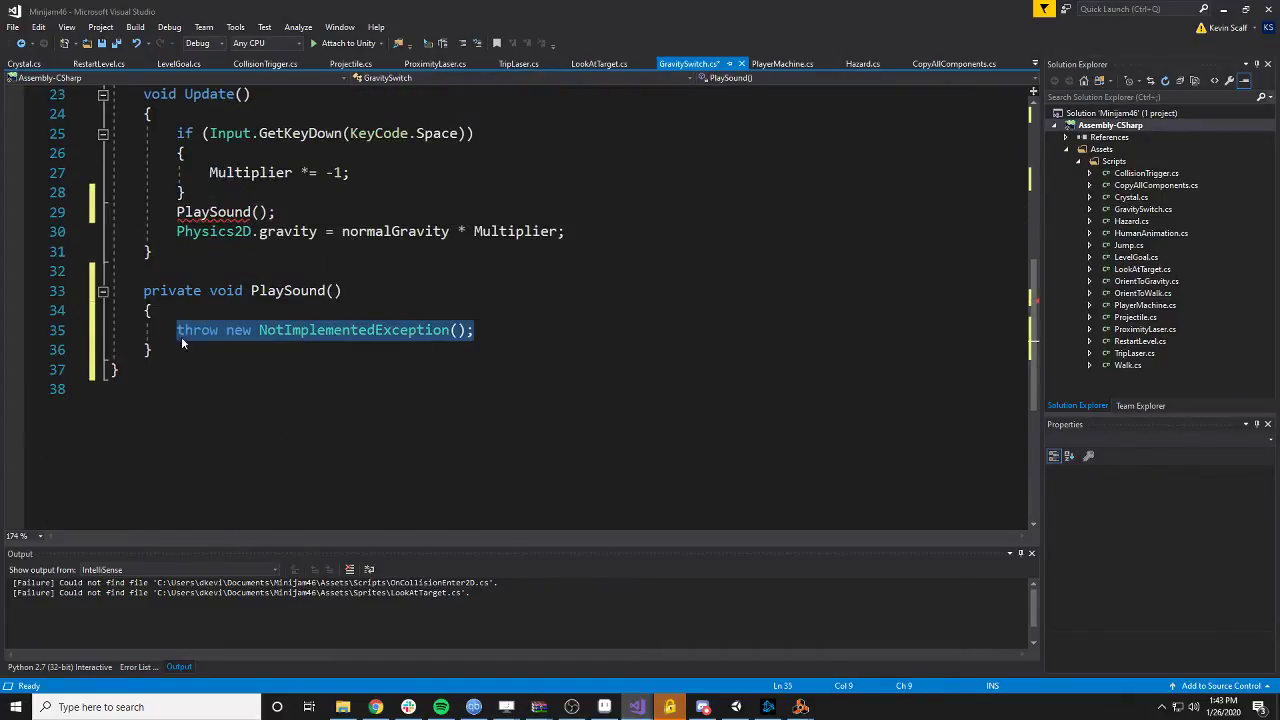
type("if(")
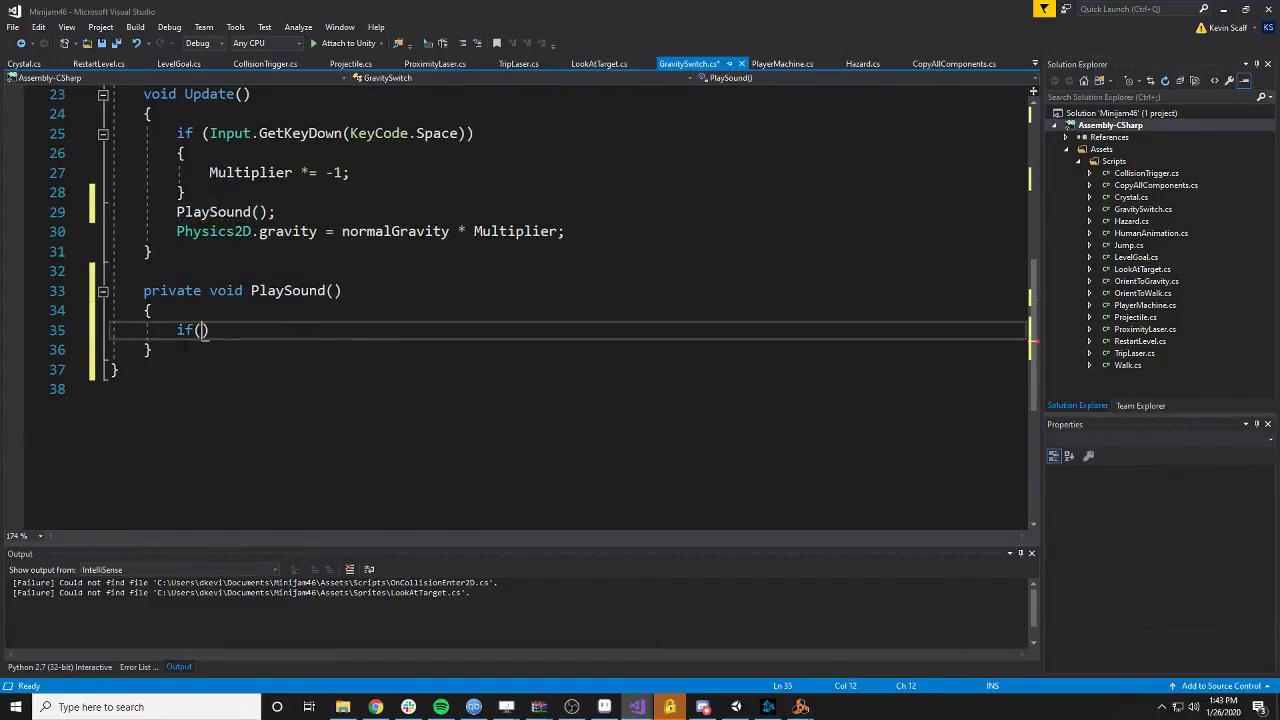
type("Physics.")
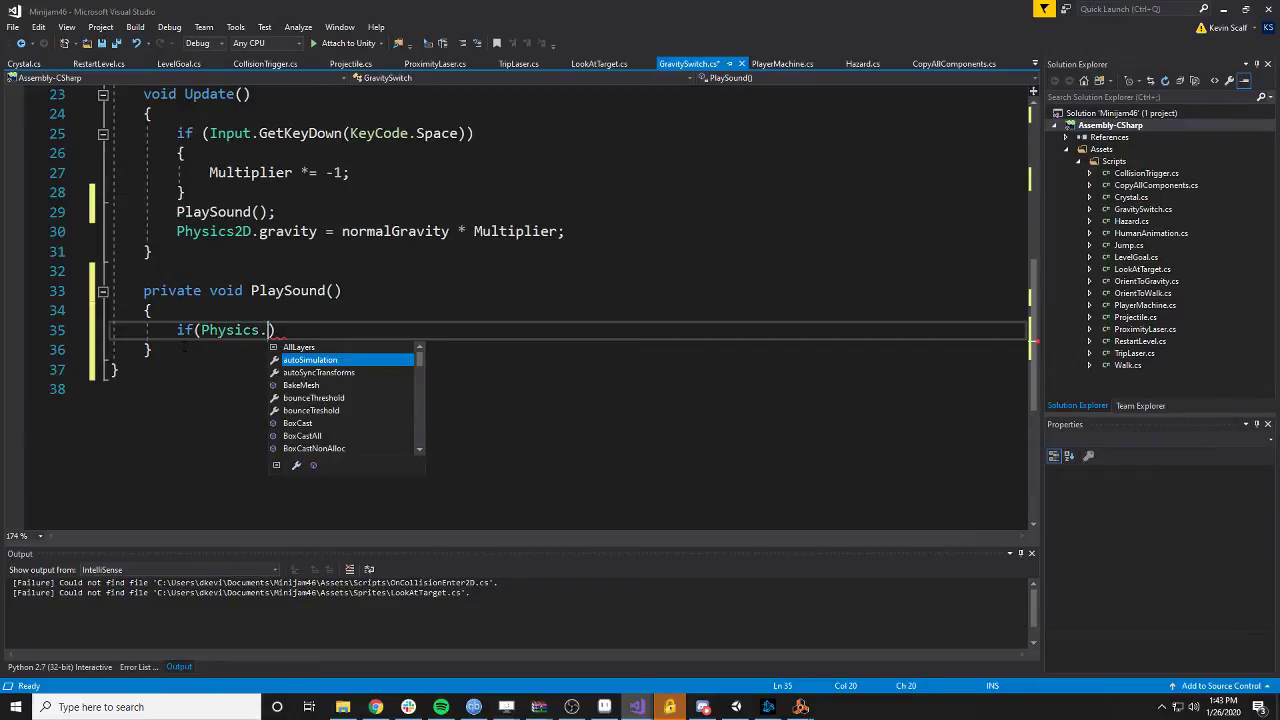
type("2D")
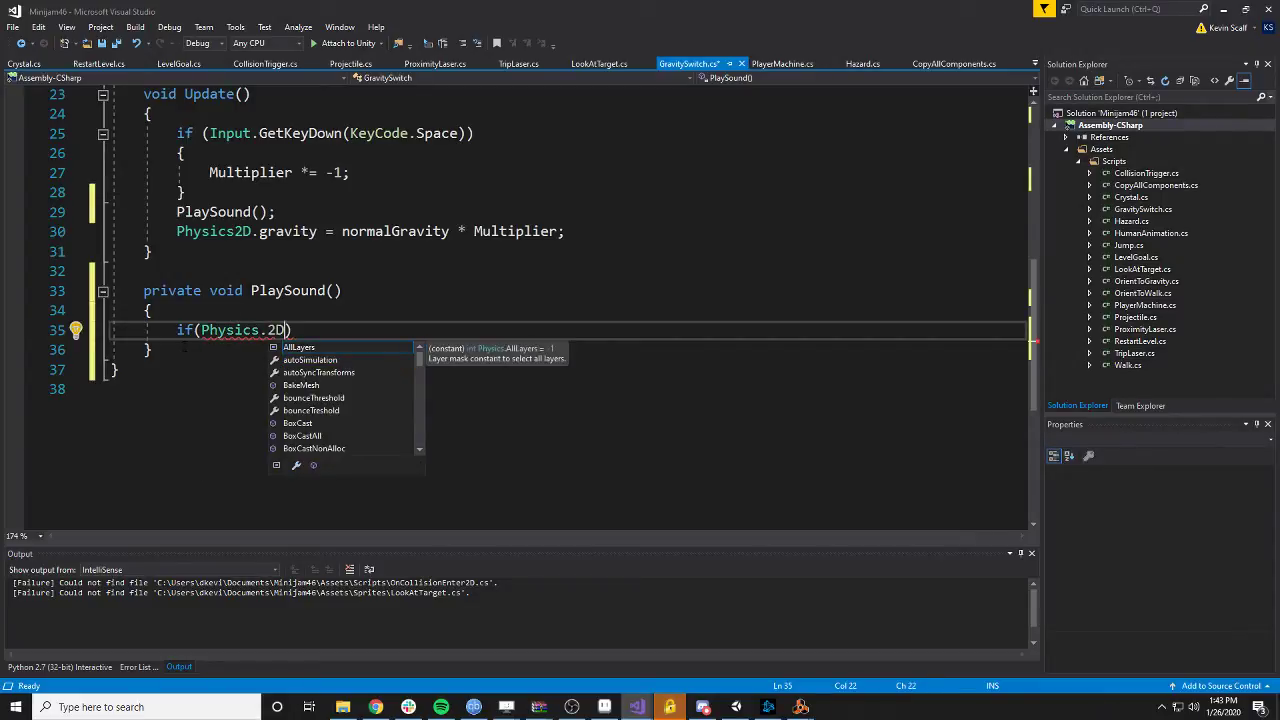
key("BackSpace")
key("BackSpace")
key("BackSpace")
type("2D")
key("BackSpace")
type("D")
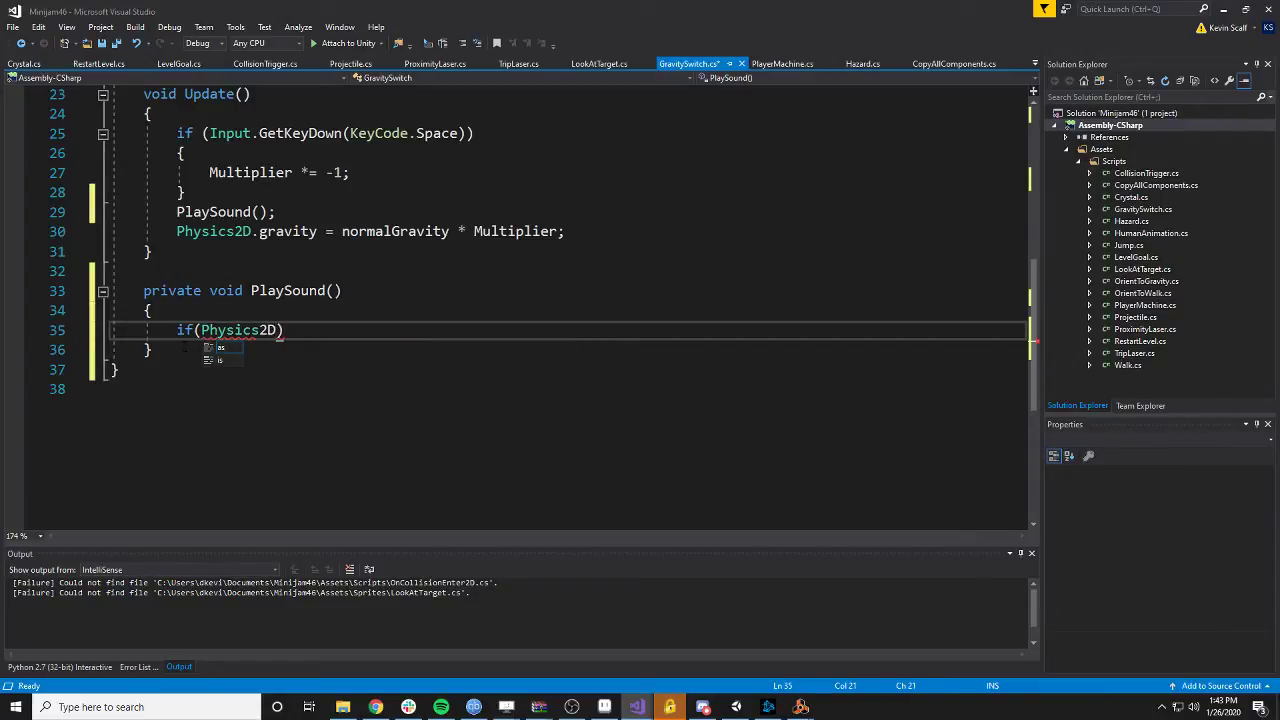
type(".gravity.")
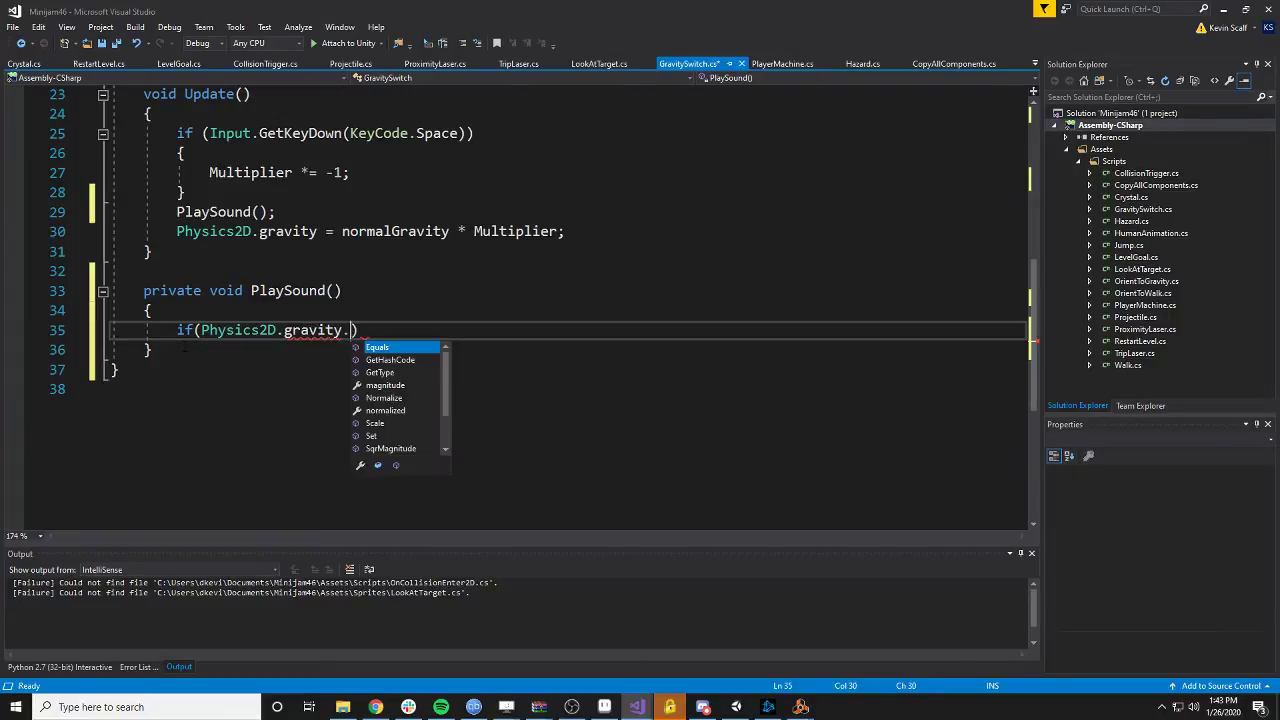
key("BackSpace")
type(".y")
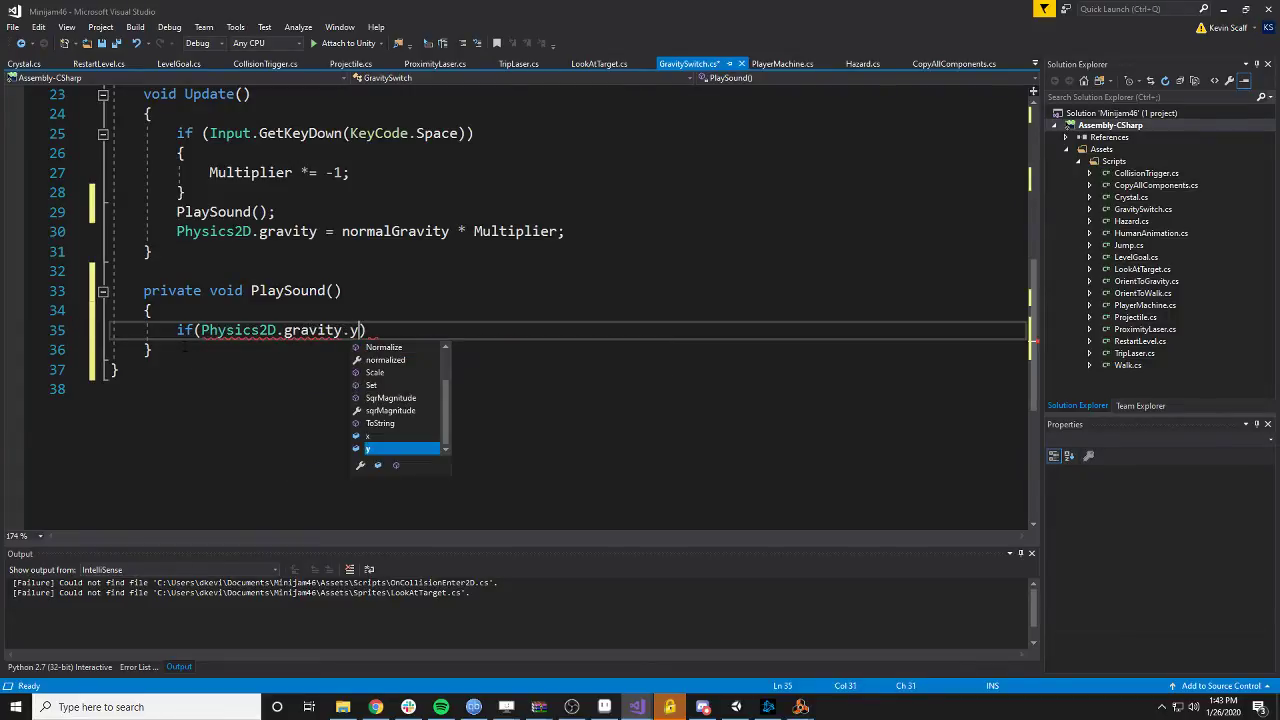
type(" >")
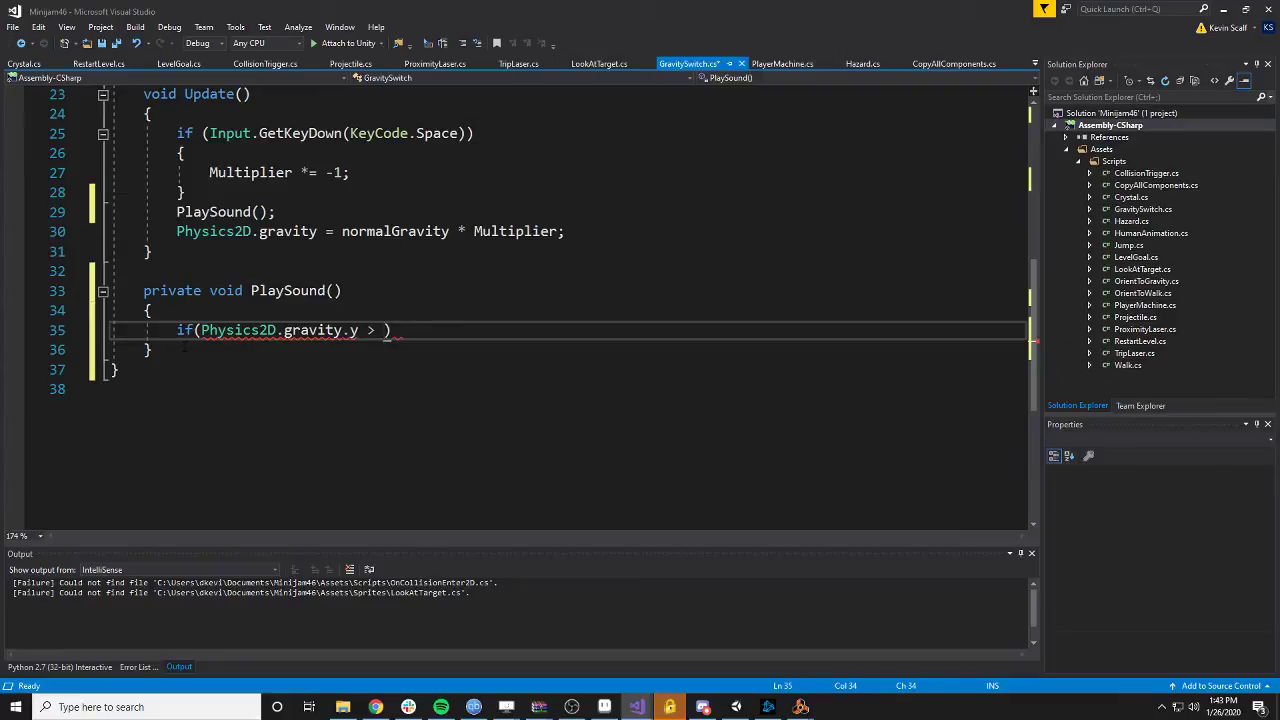
key("BackSpace")
key("BackSpace")
type("< 0")
key("End")
key("Return")
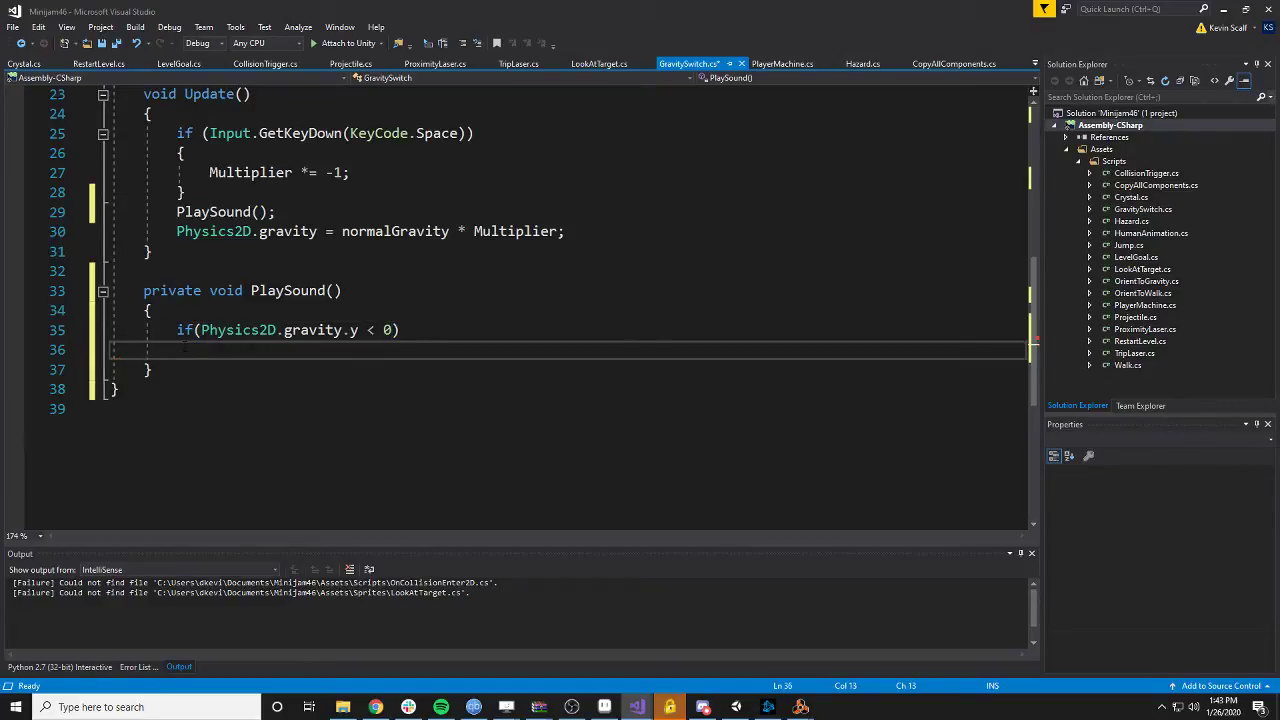
- Call DownShift.Play() under the gravity condition in PlaySound
type("DownShift.pl")
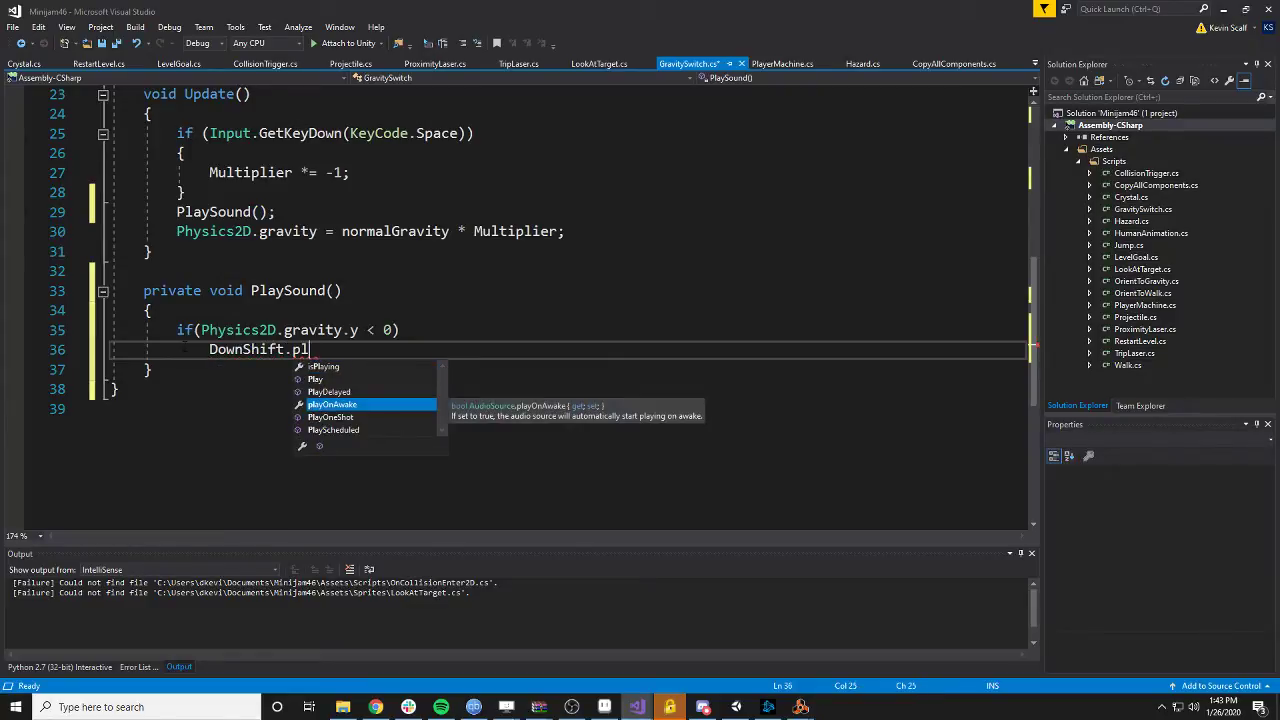
key("Up")
key("Up")
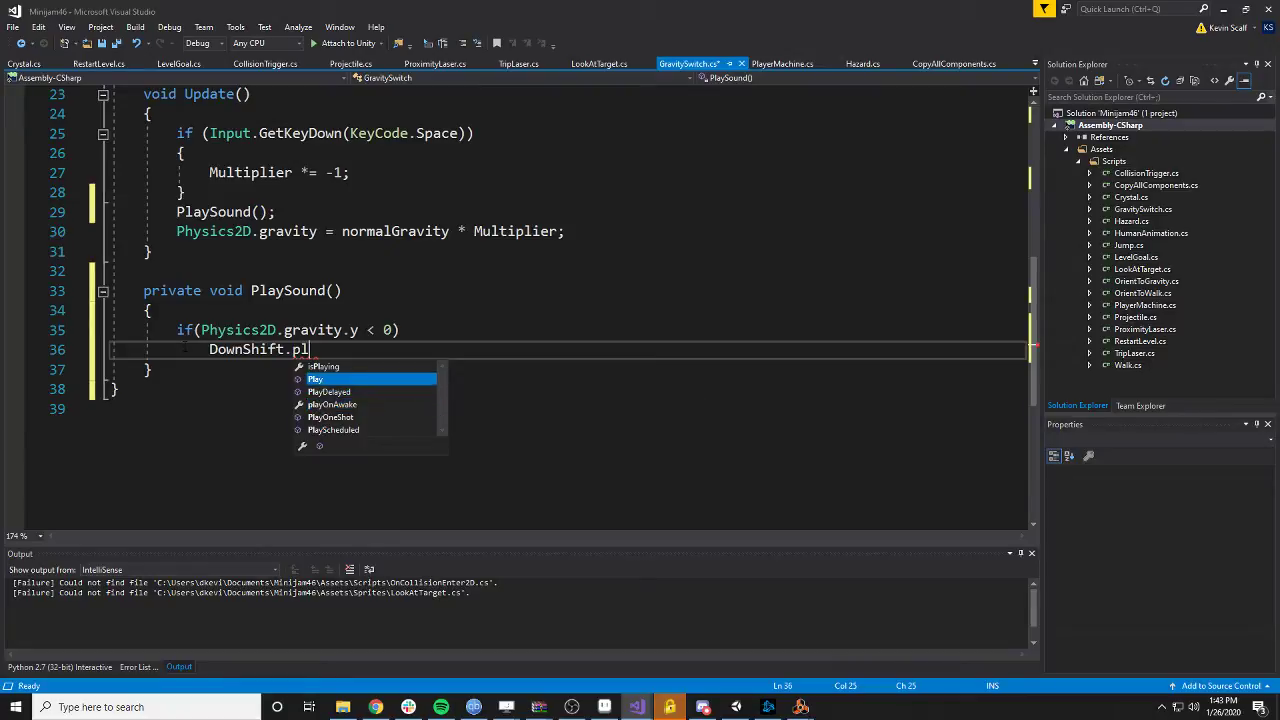
key("Tab")
type("();")
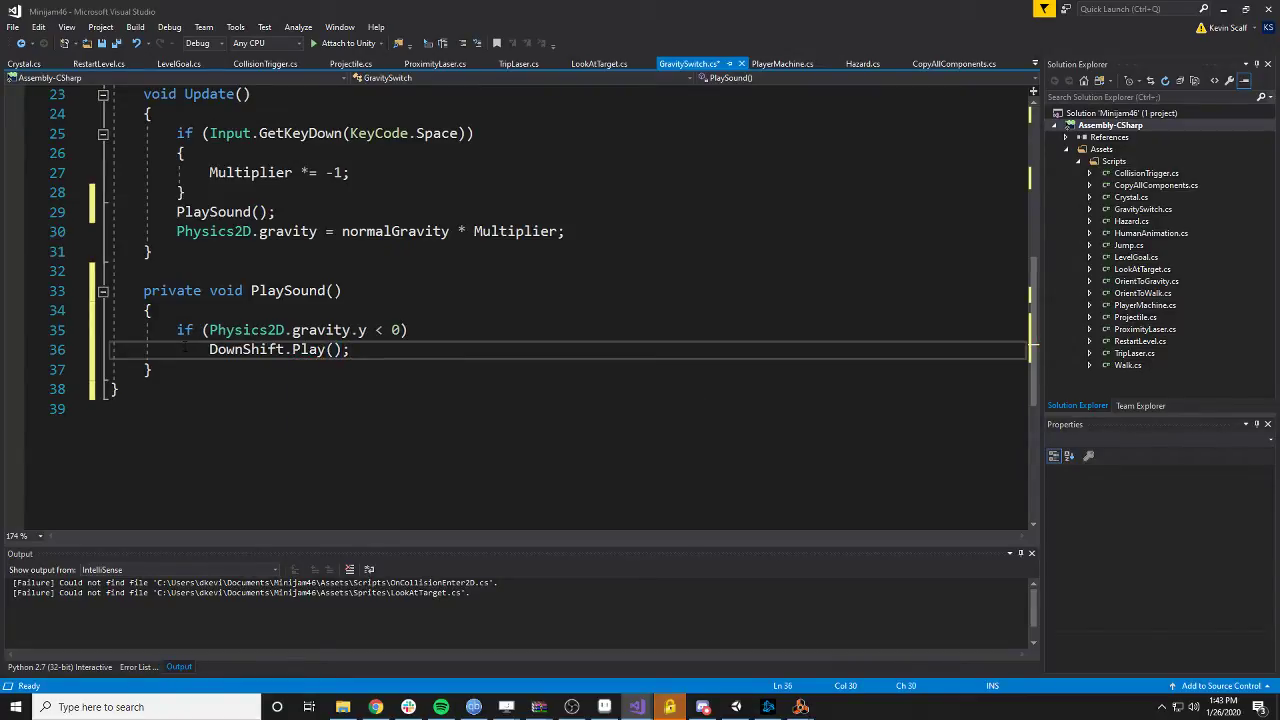
- Add DownShift.Stop() and UpShift.Stop() calls at the start of PlaySound, before the gravity condition
left_click(211, 316)
key("Return")
type("DownSh")
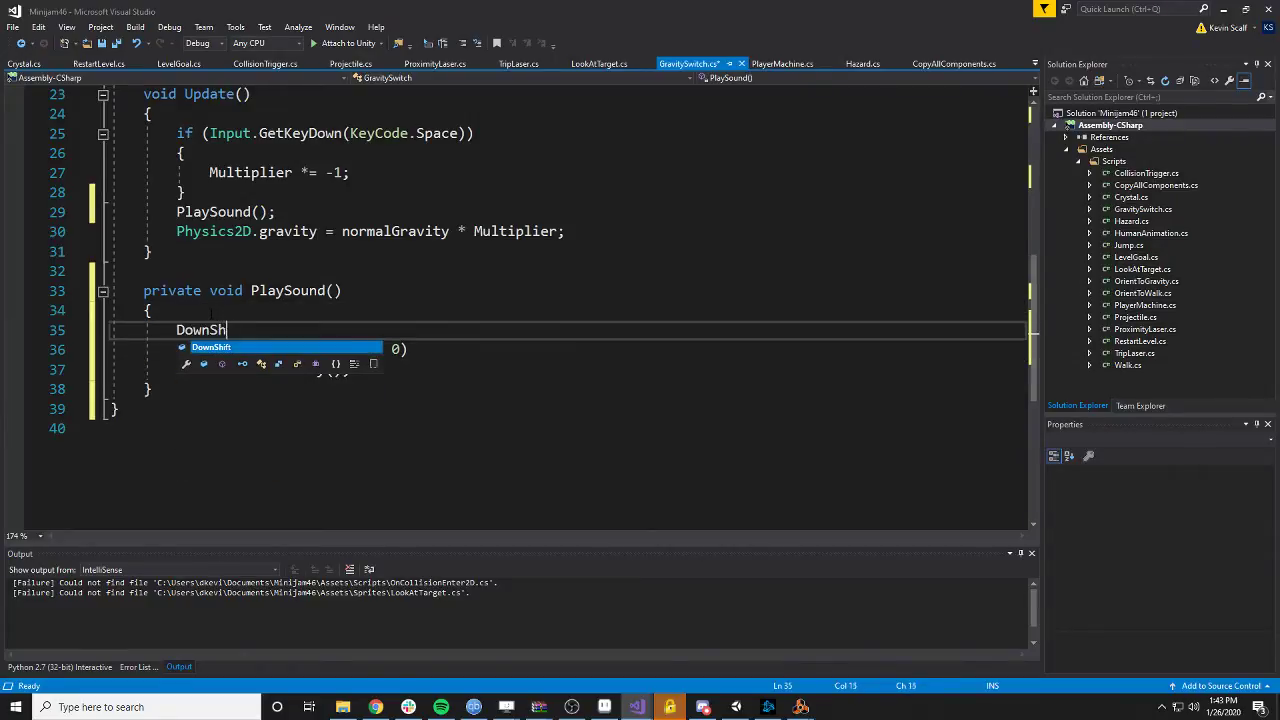
type("ift.Sto")
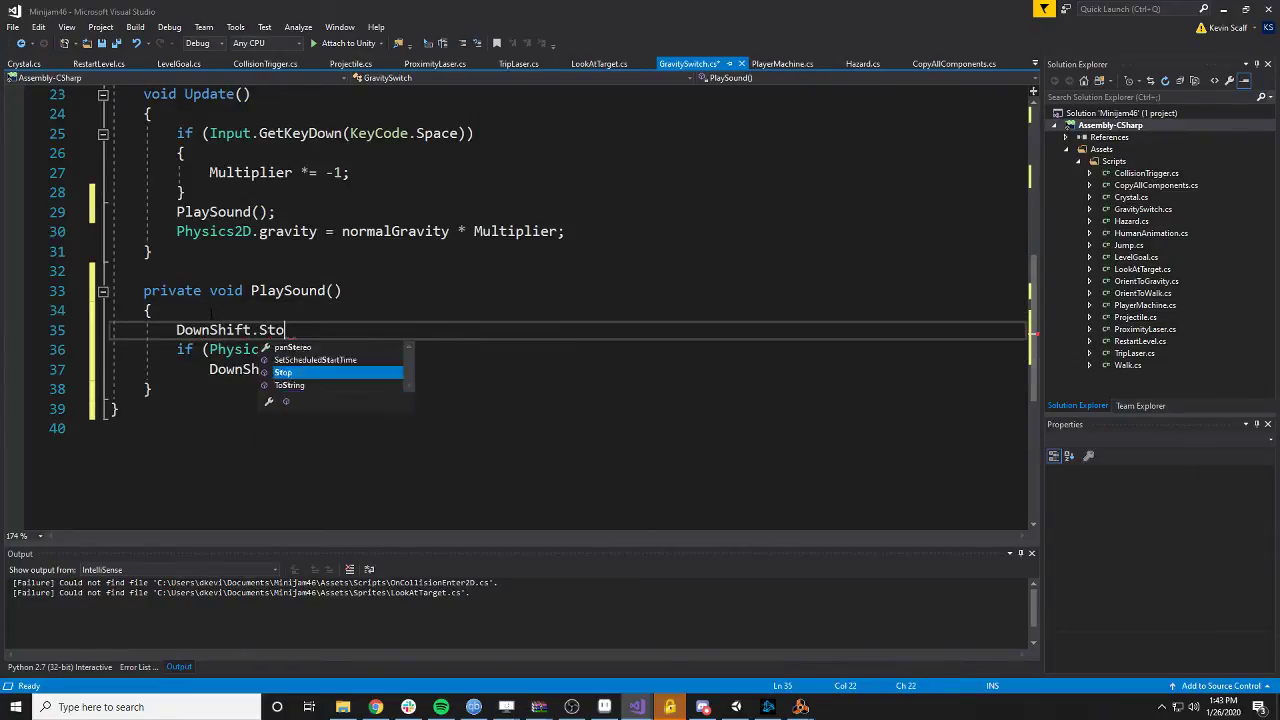
type("p();")
key("Return")
type("Up")
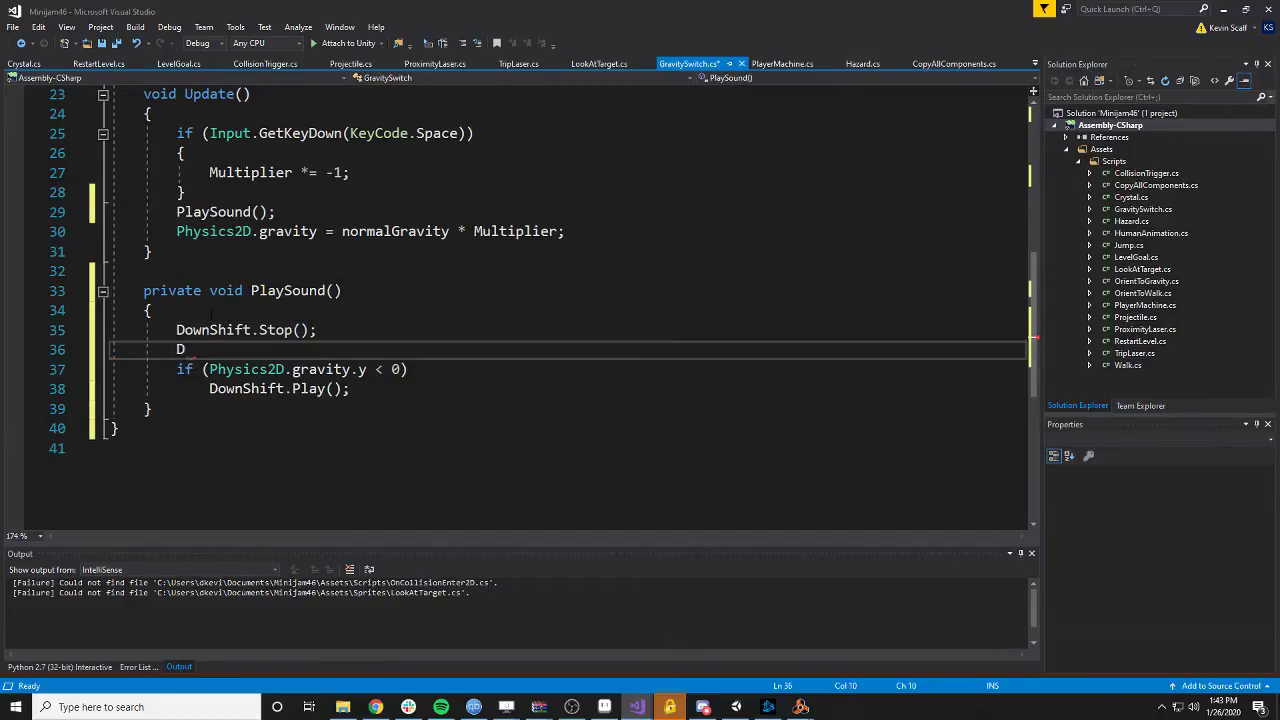
type("Shift.Stop();")
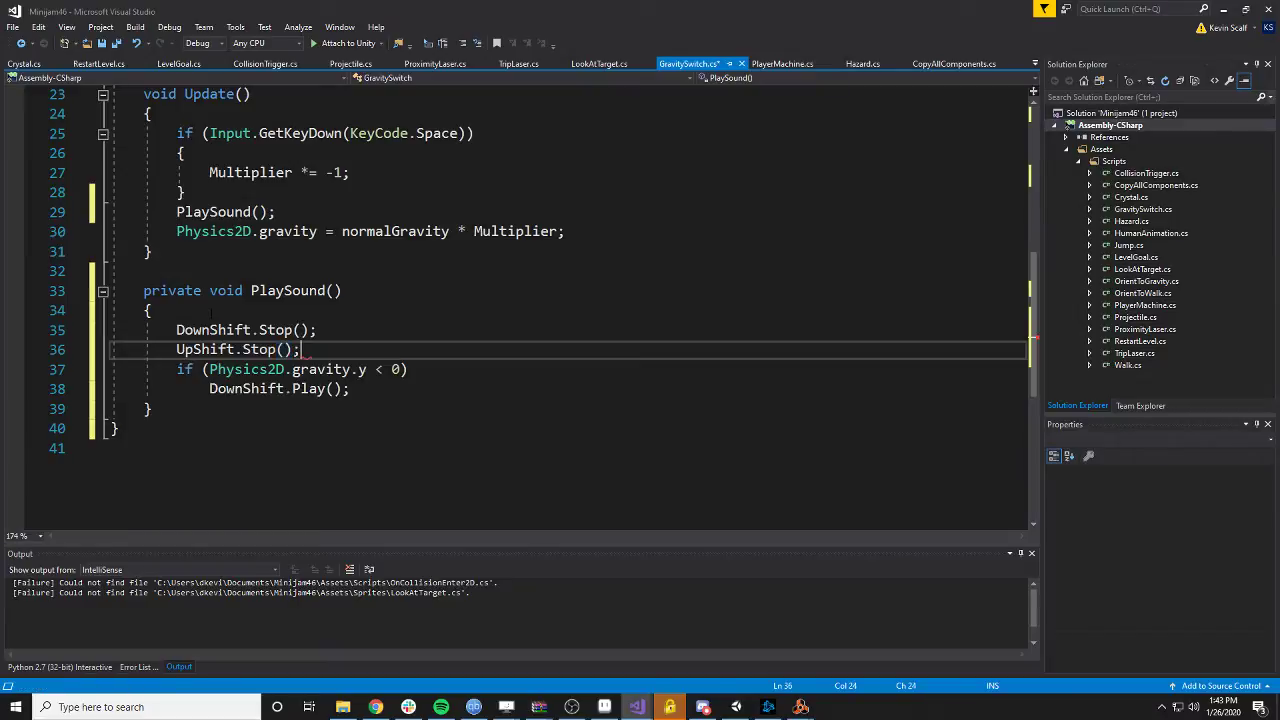
- Add an else branch that calls UpShift.Play() to the gravity condition and save the script
left_click(365, 388)
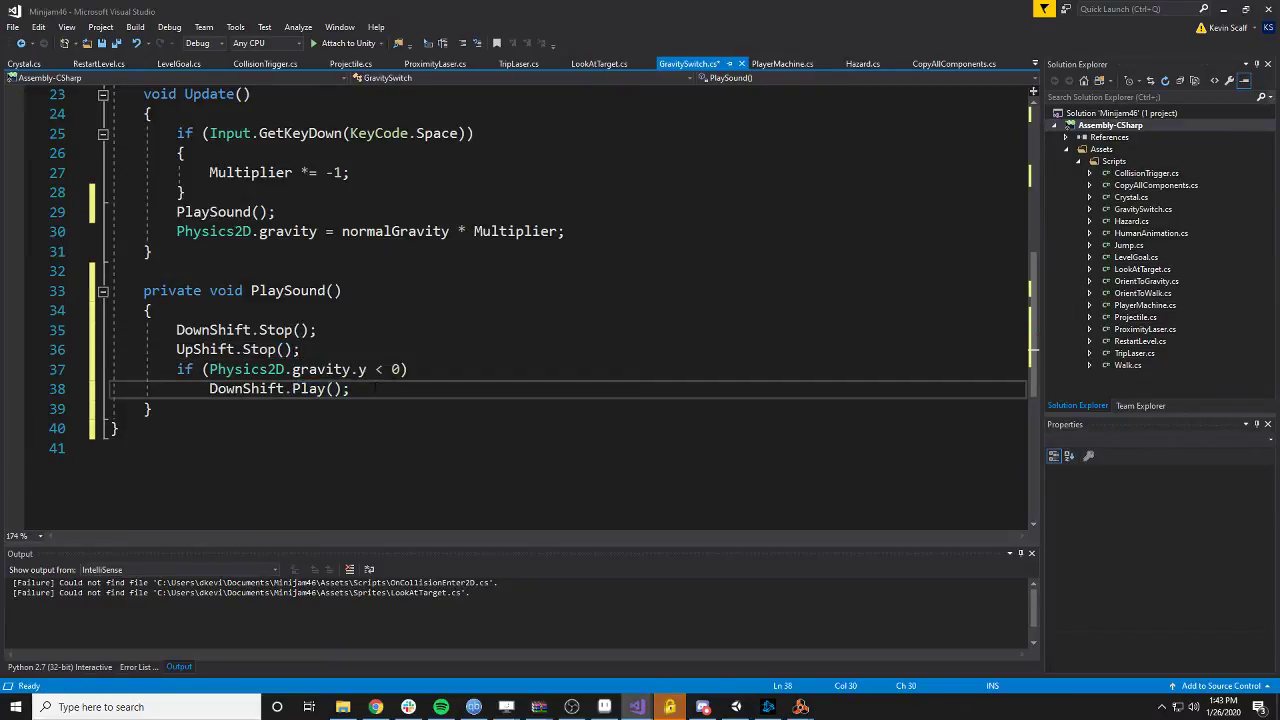
key("Return")
type("else {")
key("BackSpace")
key("BackSpace")
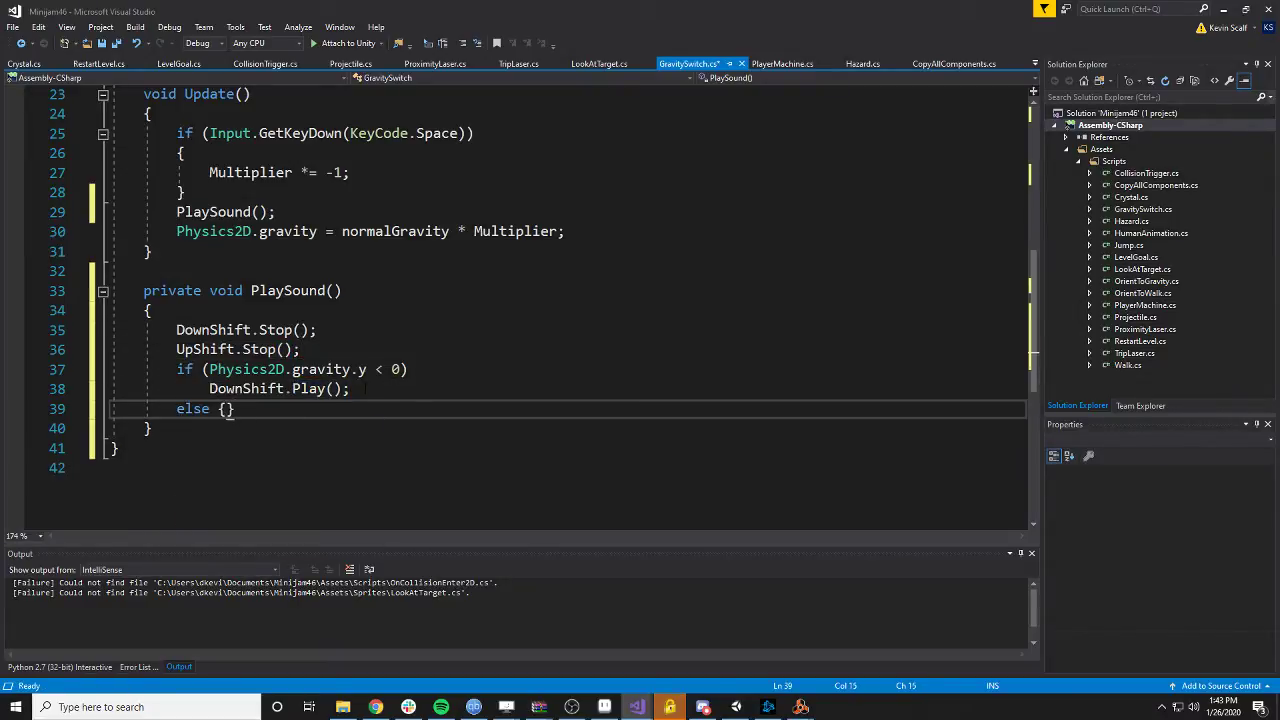
key("Return")
type("UpShift.po")
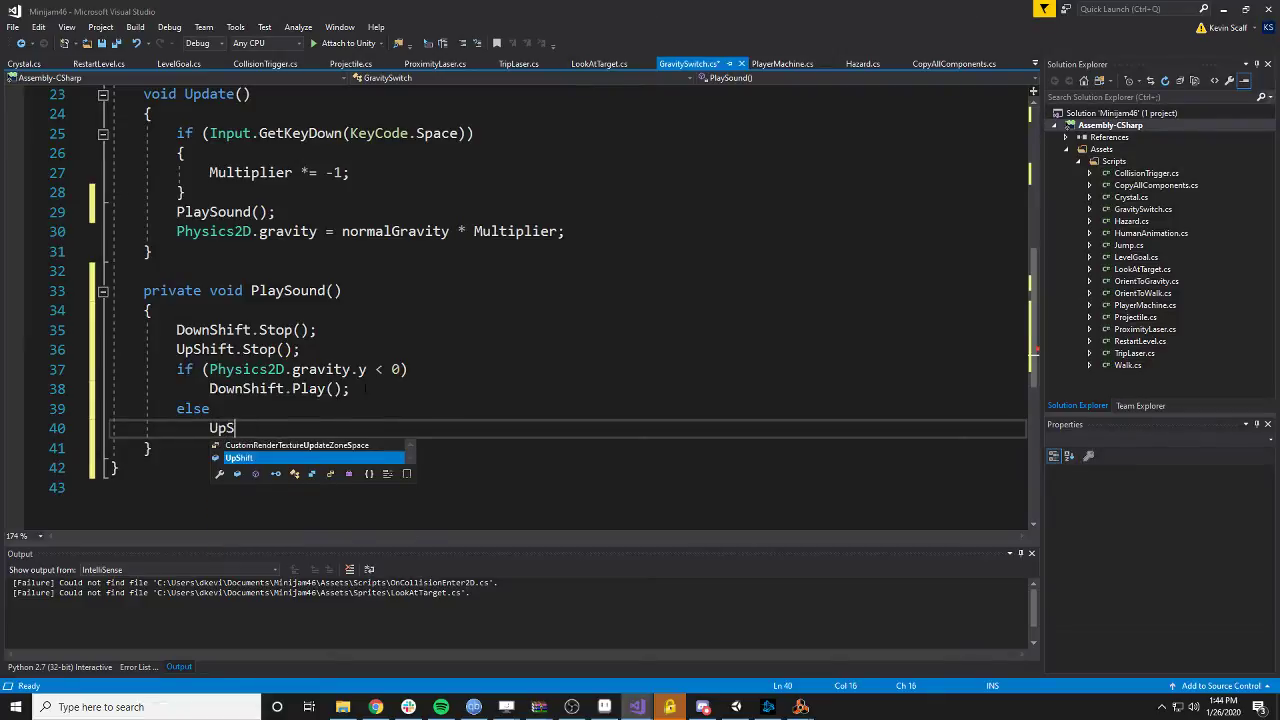
key("BackSpace")
key("BackSpace")
type("Play();")
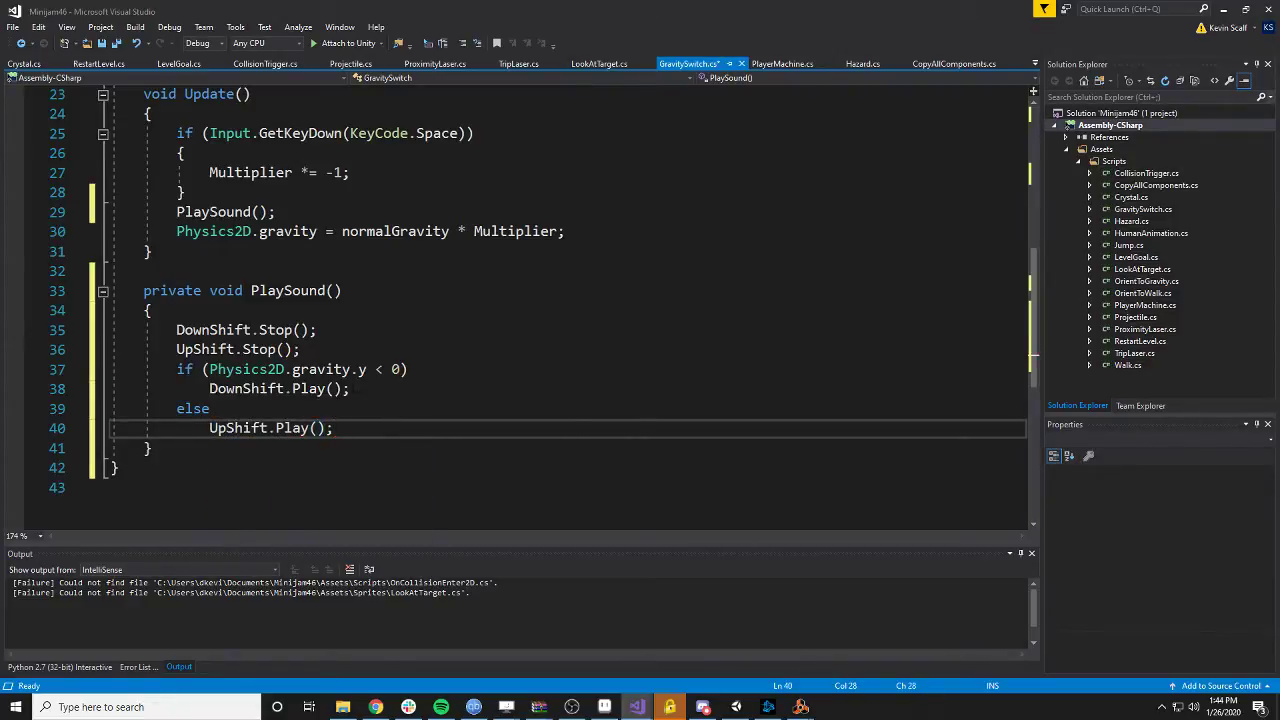
left_click(118, 44)
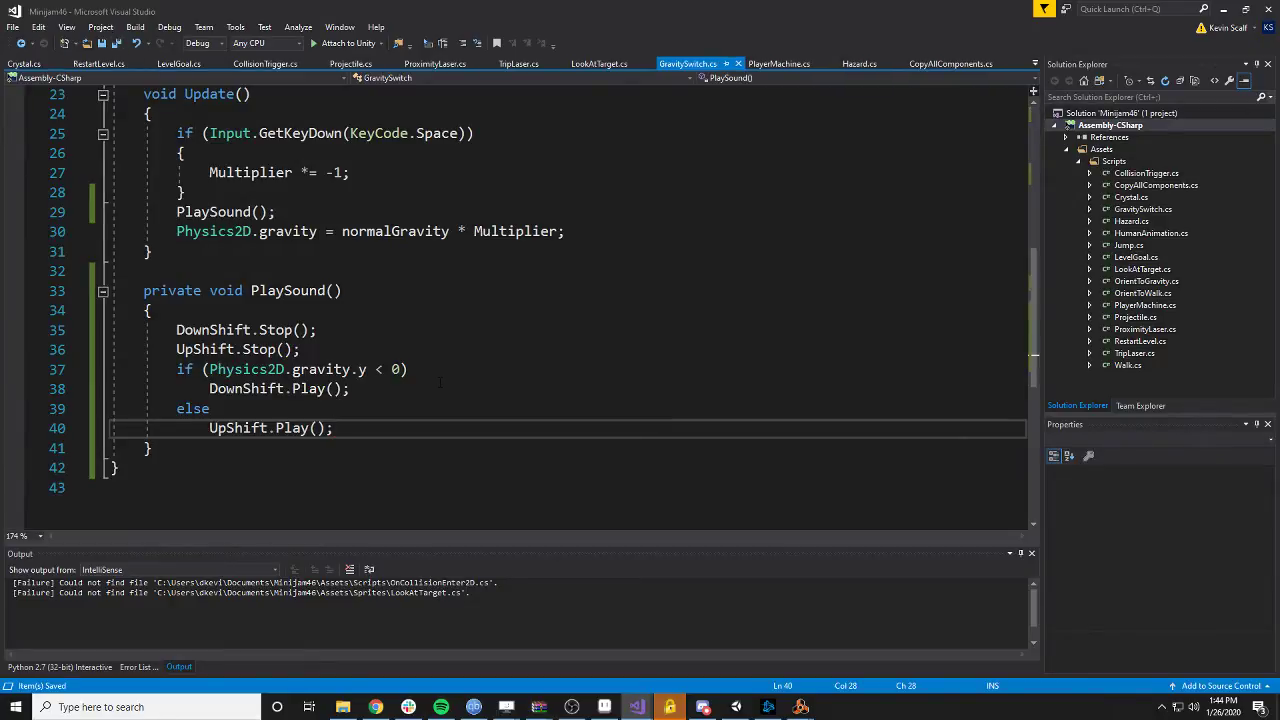
- Switch to File Explorer and open the Minijam45 project folder in Documents
left_click(736, 707)
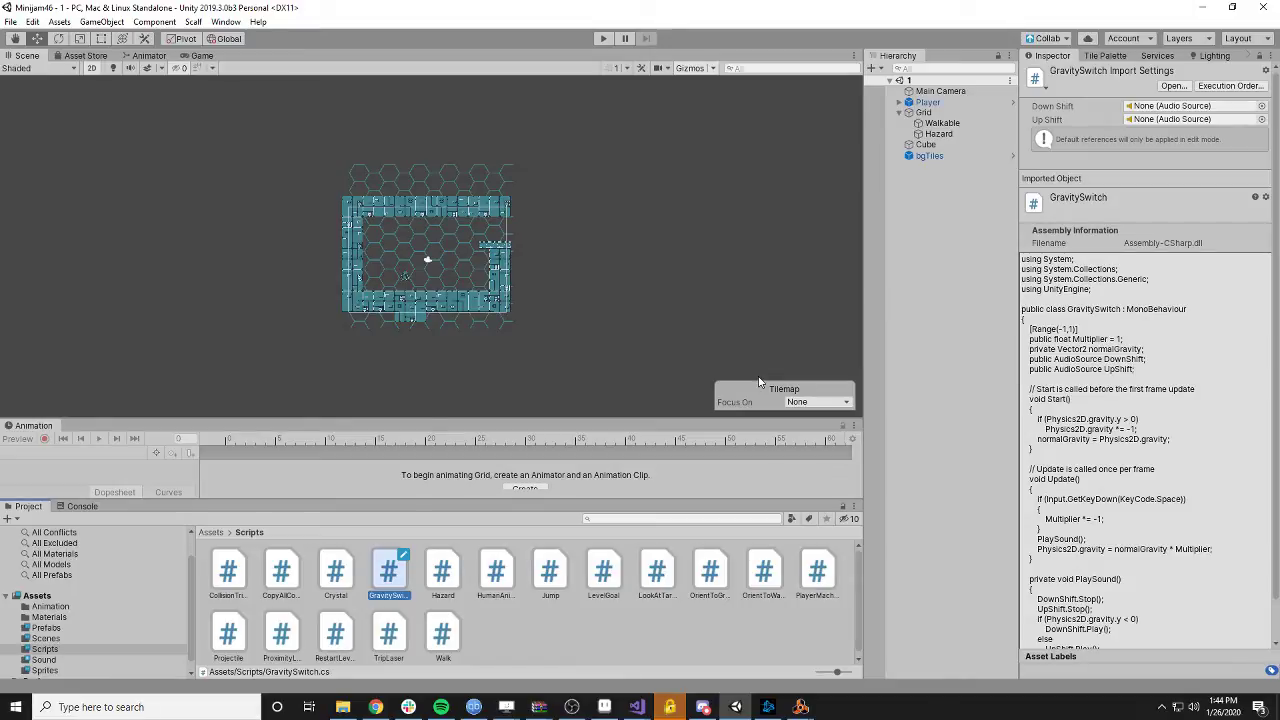
left_click(343, 707)
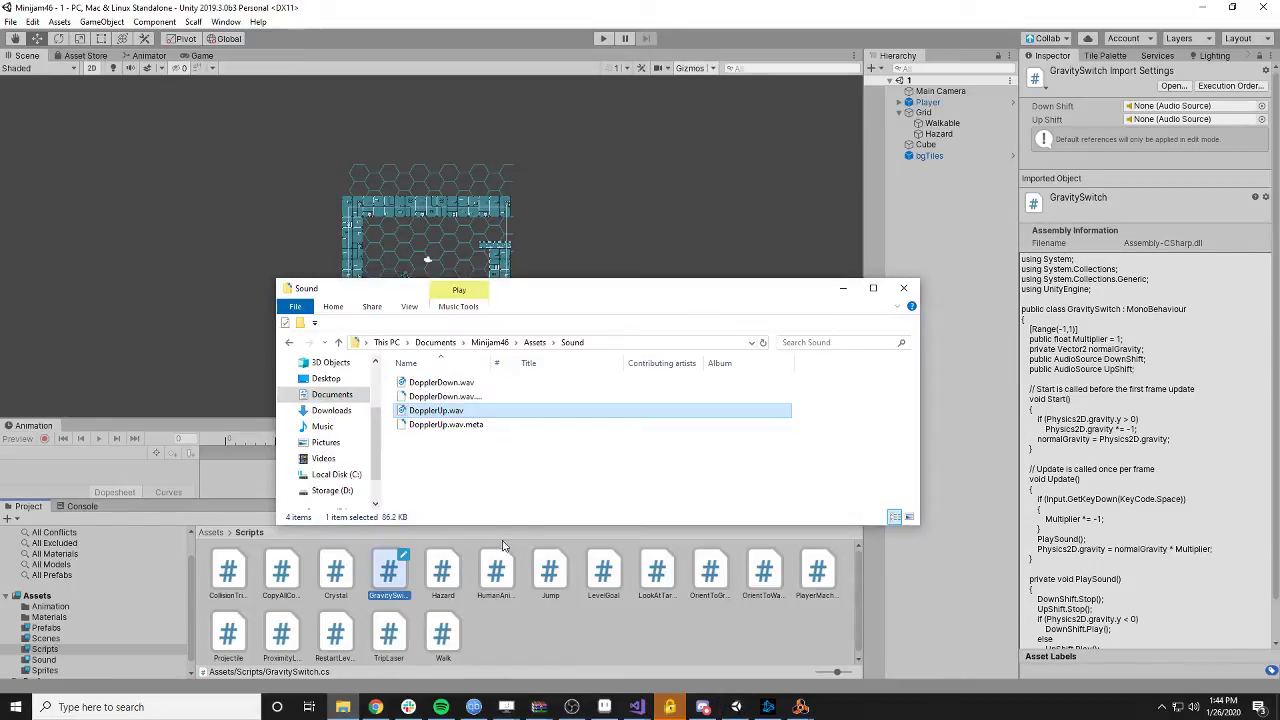
left_click(530, 344)
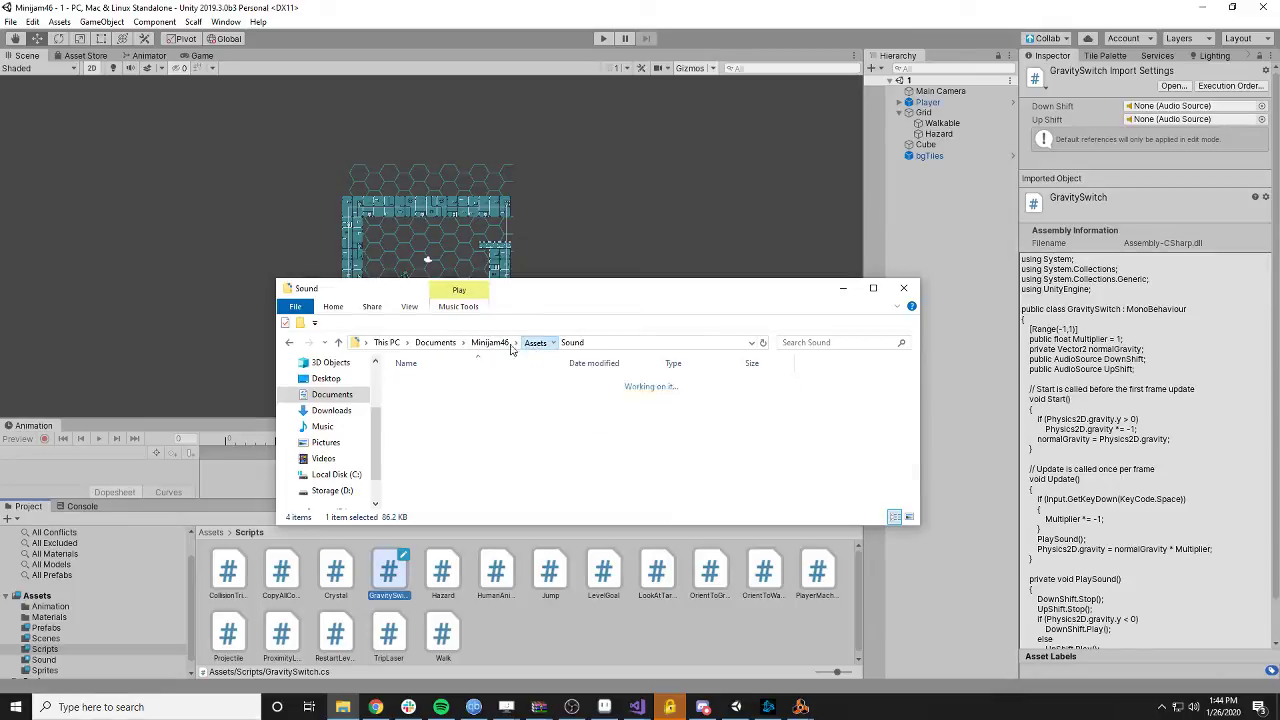
left_click(438, 343)
double_click(448, 489)
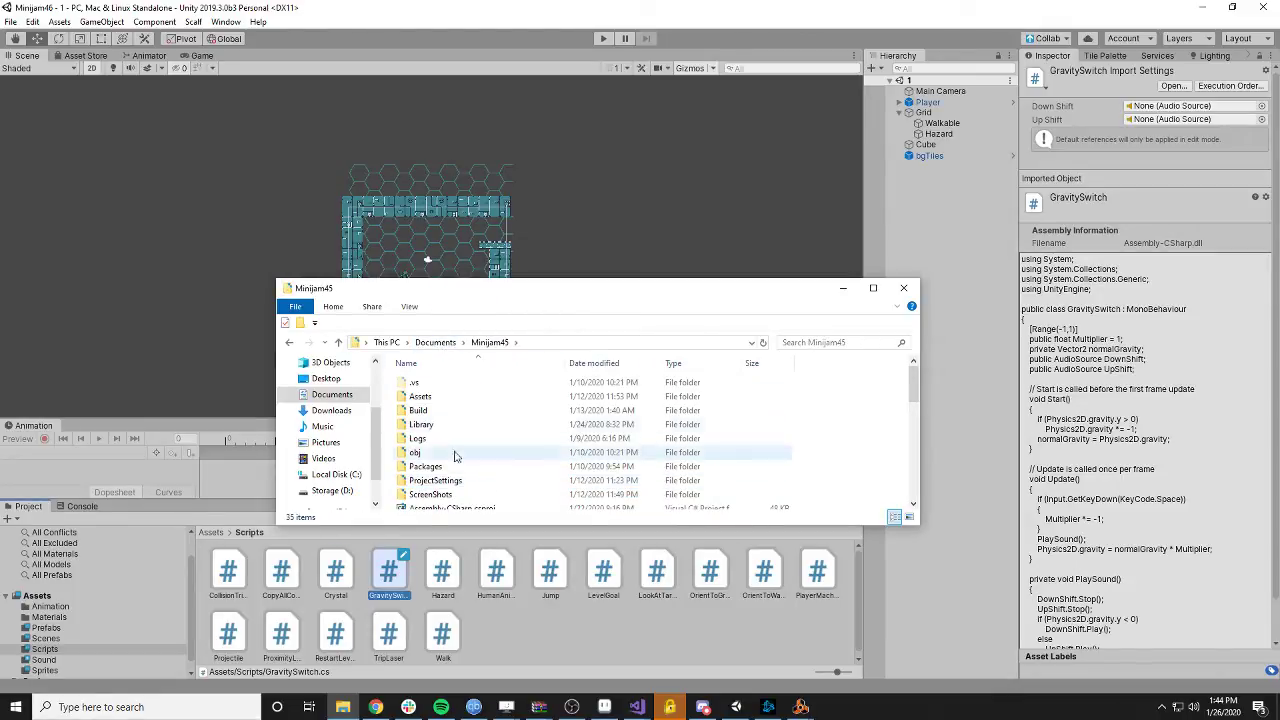
scroll(440, 455, "down", 2)
scroll(452, 445, "up", 2)
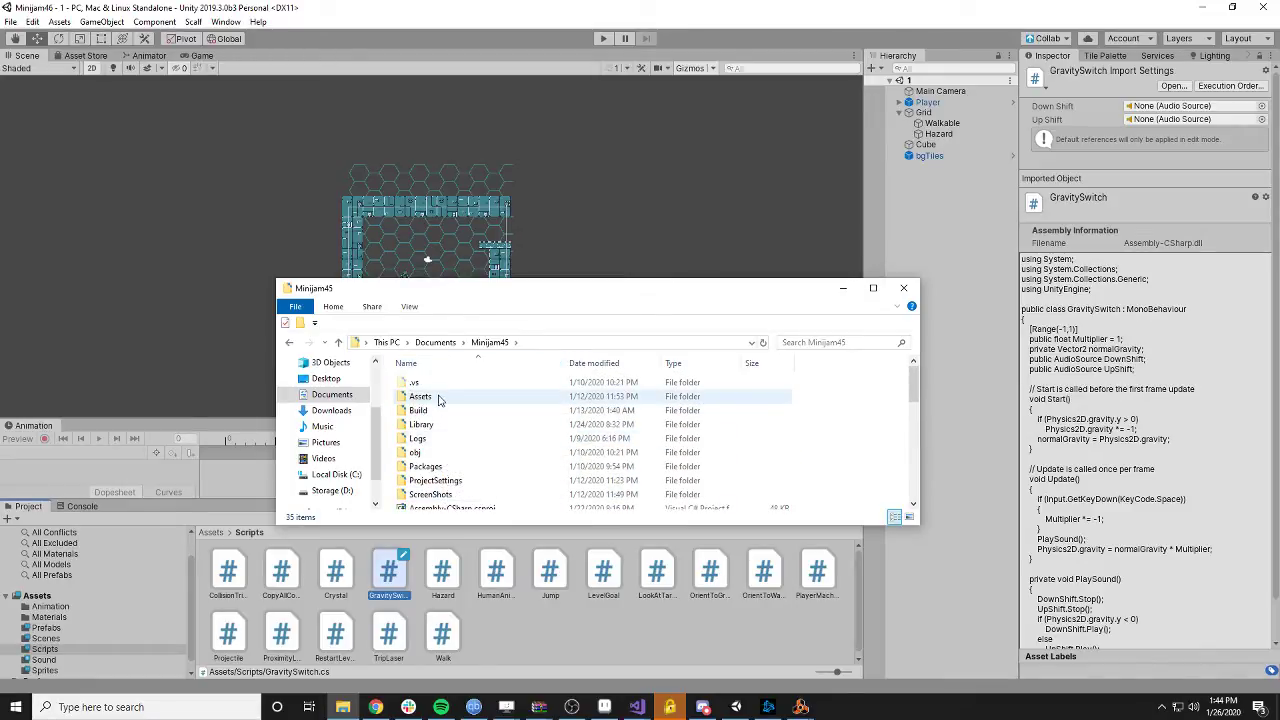
- Open the GO folder inside Minijam45's Assets and copy its GameOptions folder
left_click(431, 398)
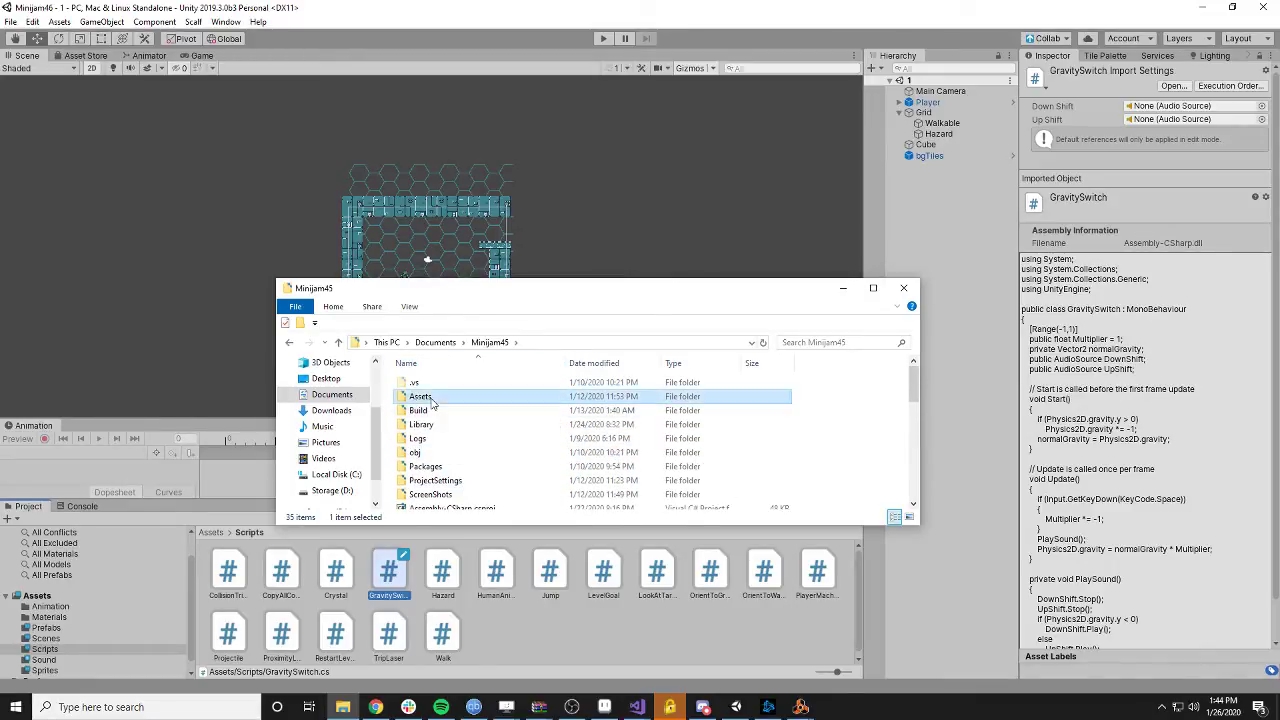
double_click(432, 400)
double_click(430, 386)
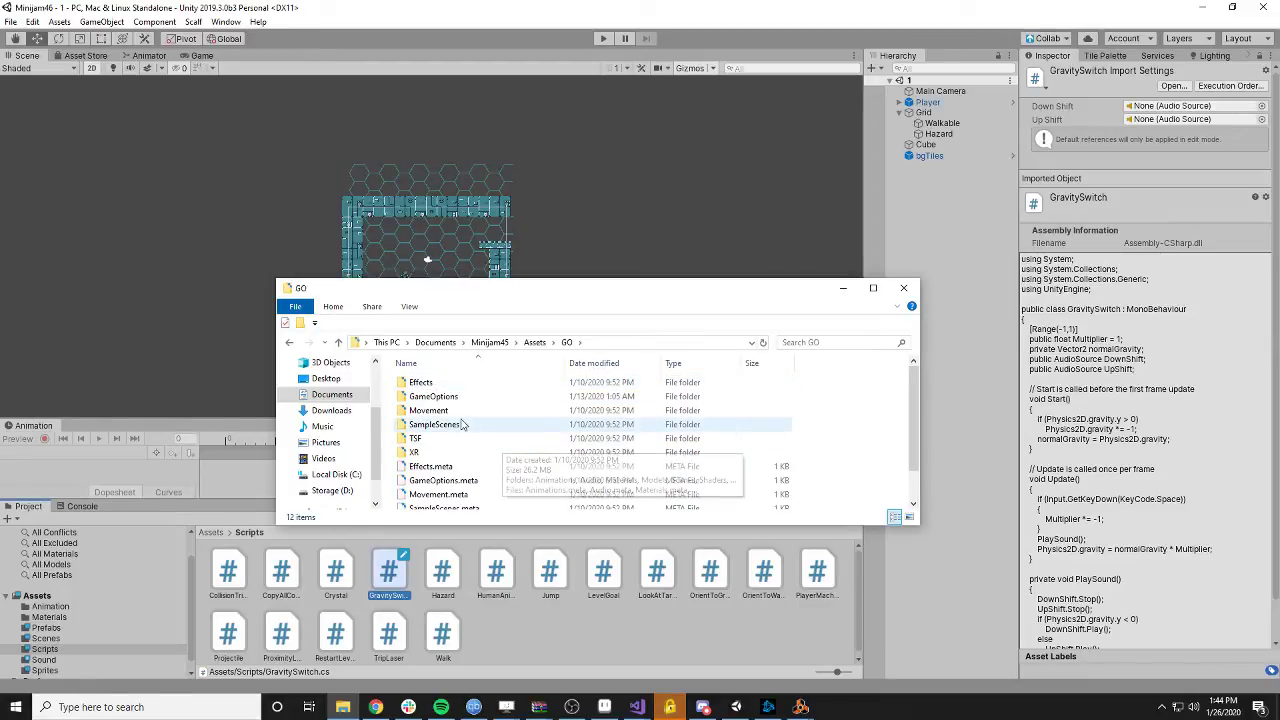
left_click(444, 385)
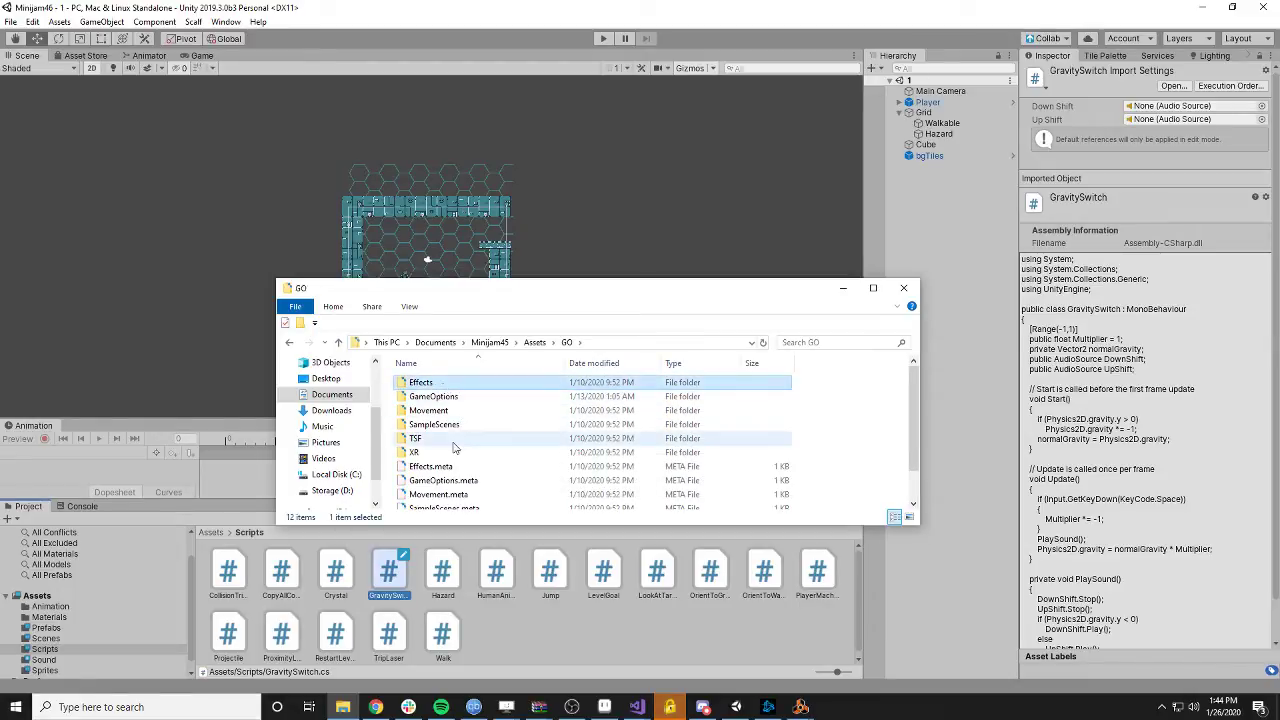
left_click(435, 397)
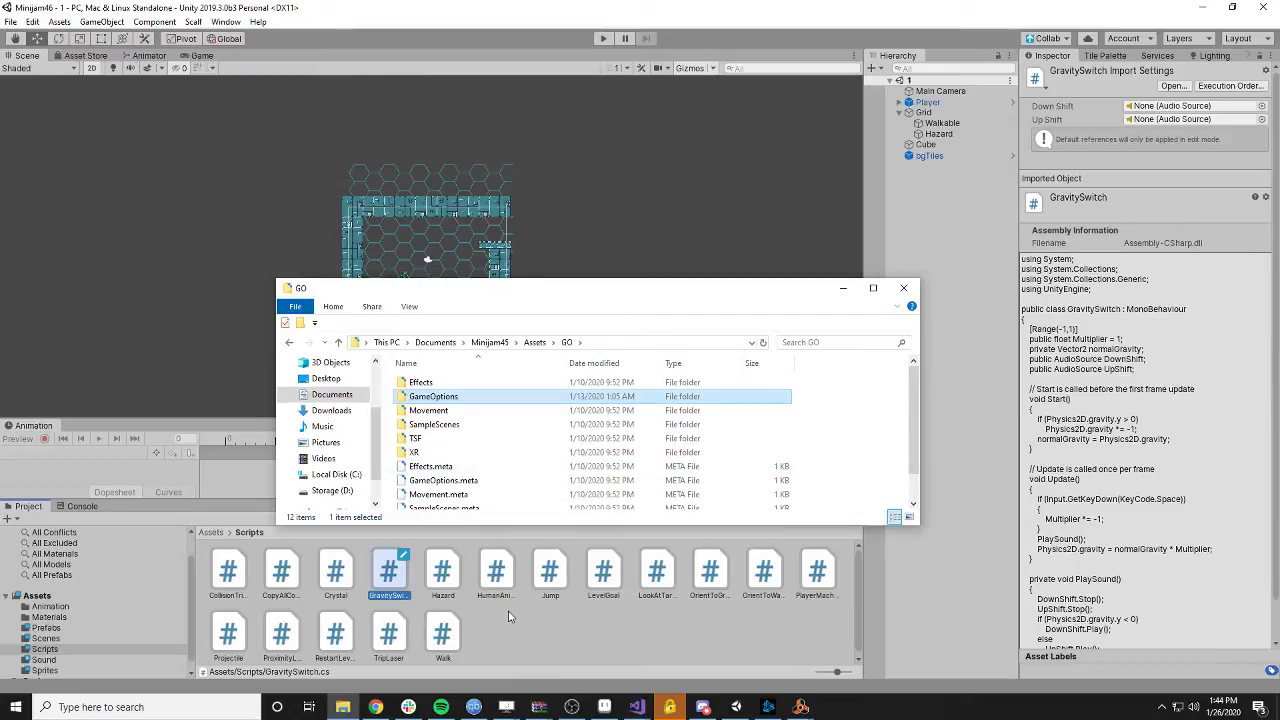
- Show the Unity project's Assets folder in Explorer, paste GameOptions inside Minijam46's Assets, and return to Unity
left_click(50, 597)
right_click(48, 597)
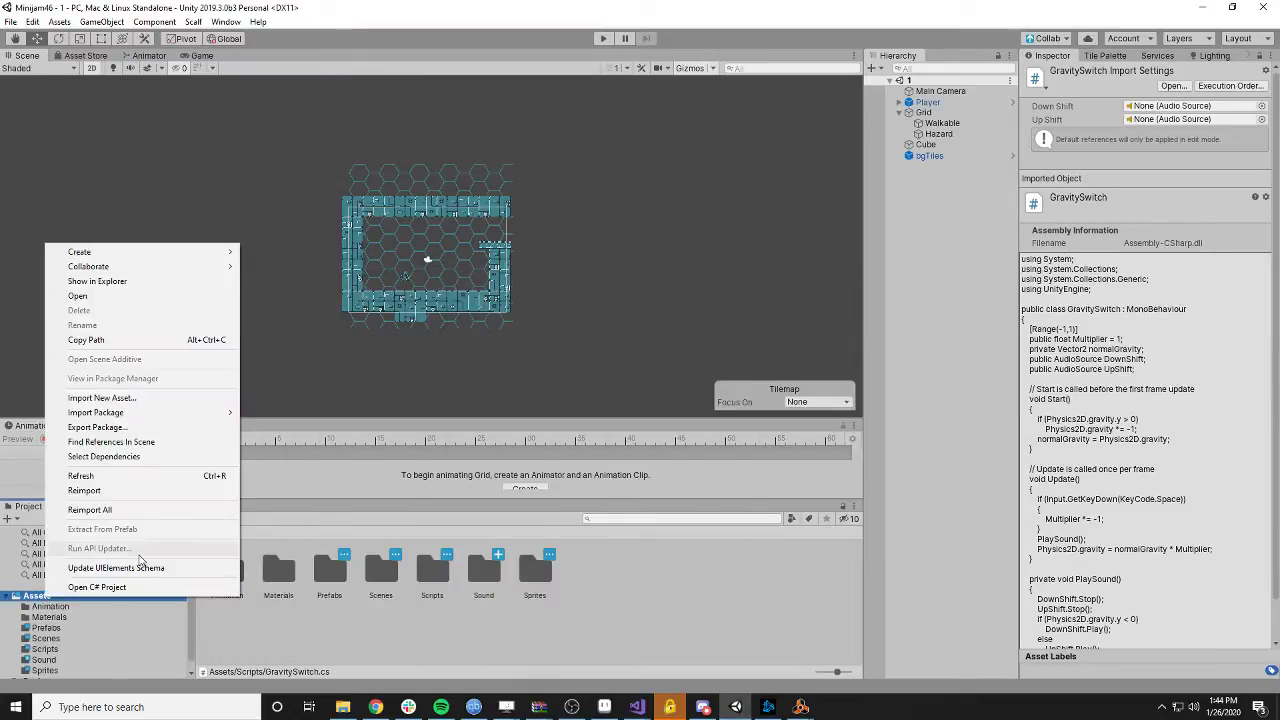
left_click(97, 281)
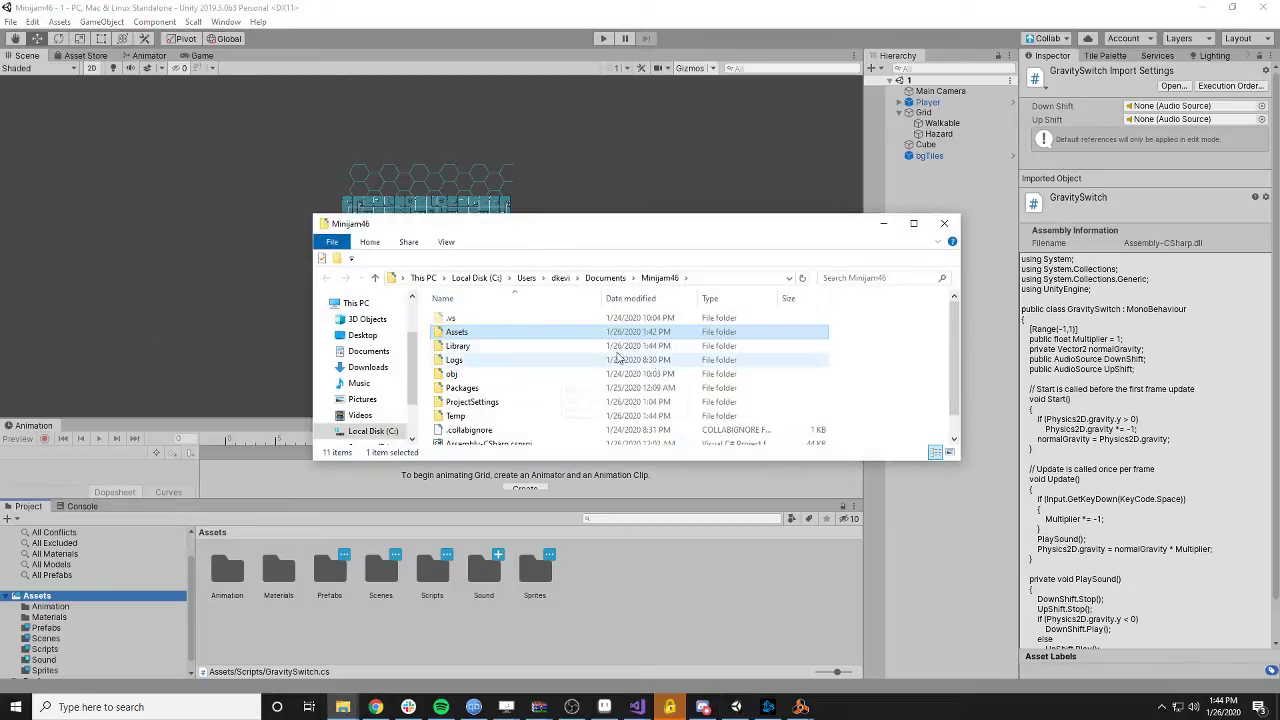
double_click(502, 337)
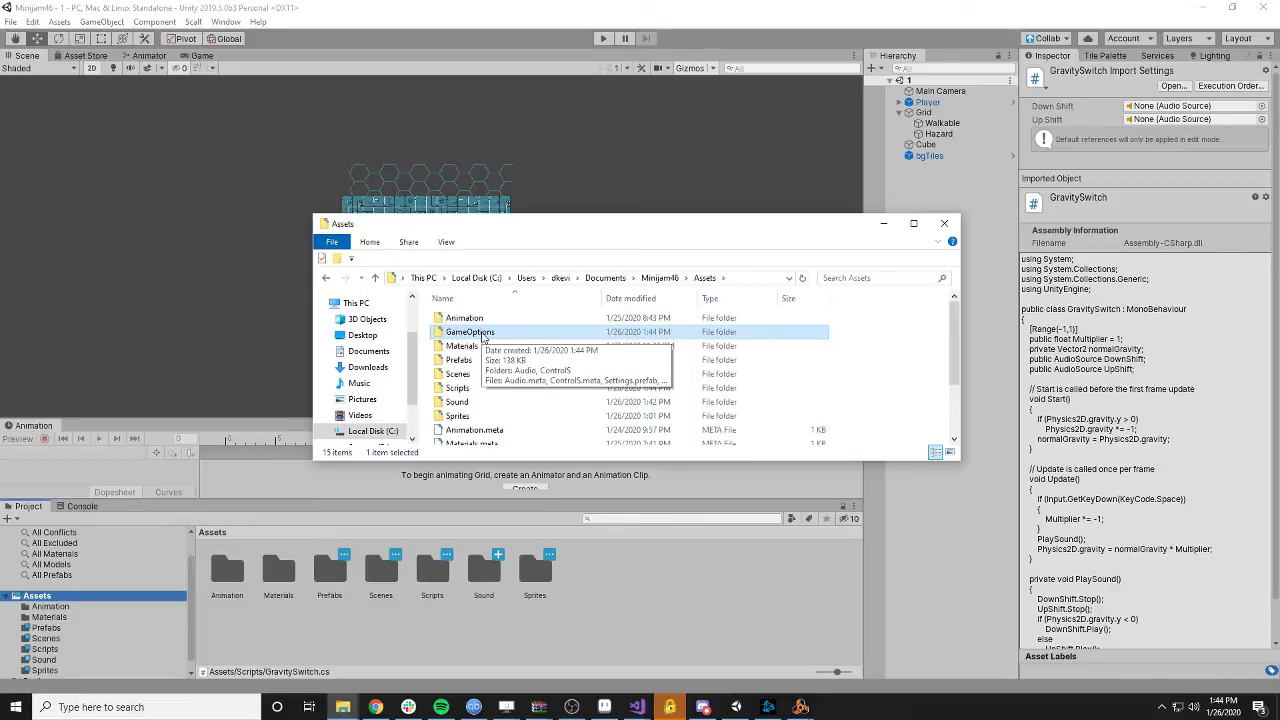
left_click(58, 595)
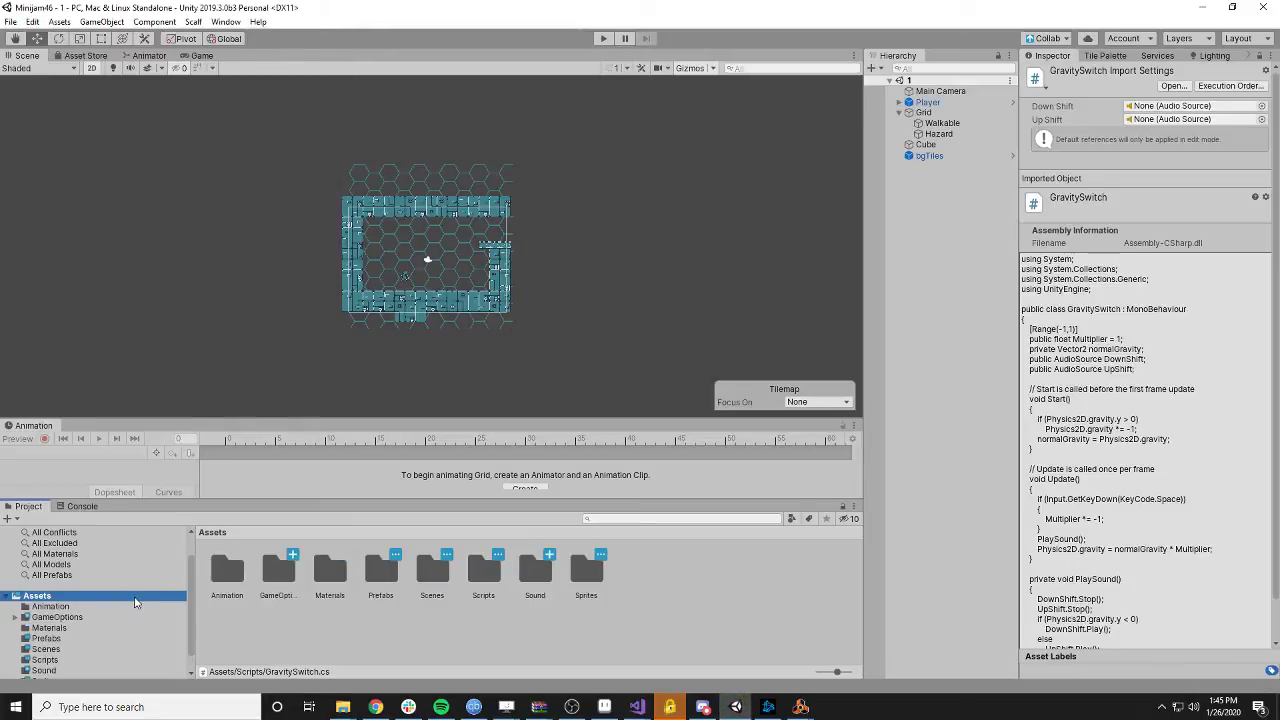
- Examine the imported GameOptions folder, including its Audio subfolder and the AudioMix mixer asset
left_click(16, 617)
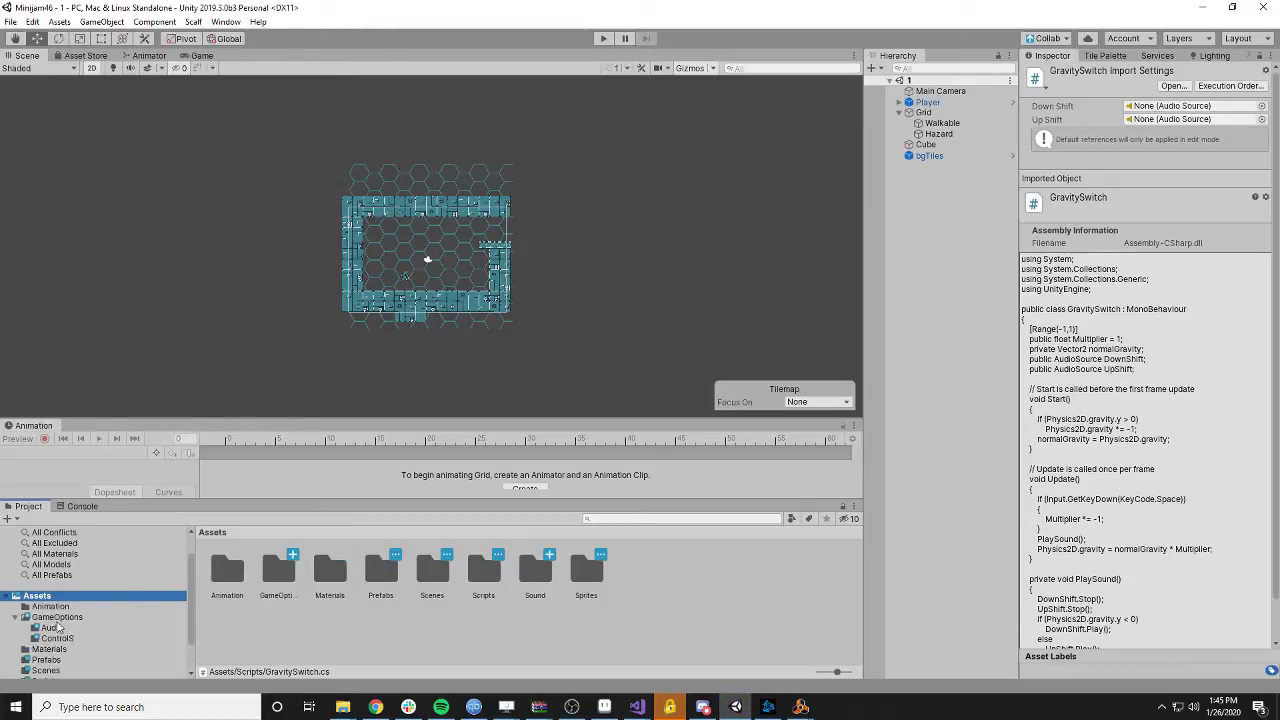
left_click(48, 628)
left_click(279, 585)
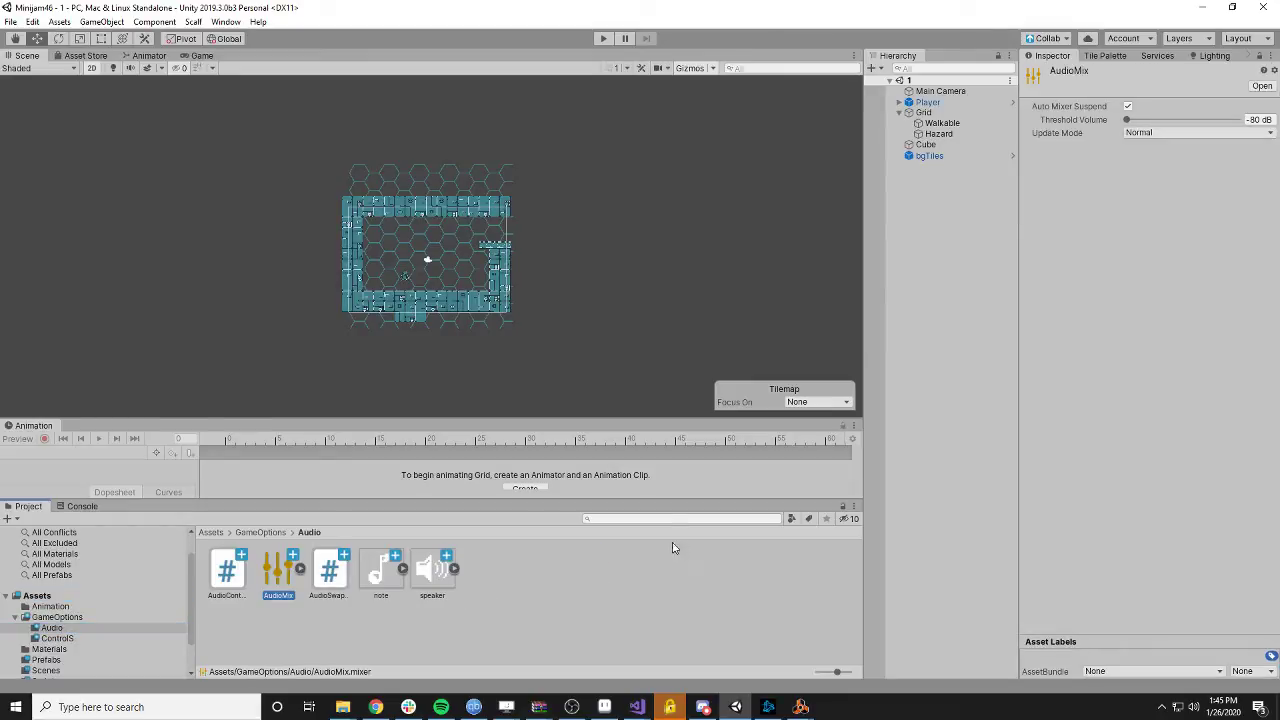
left_click(589, 586)
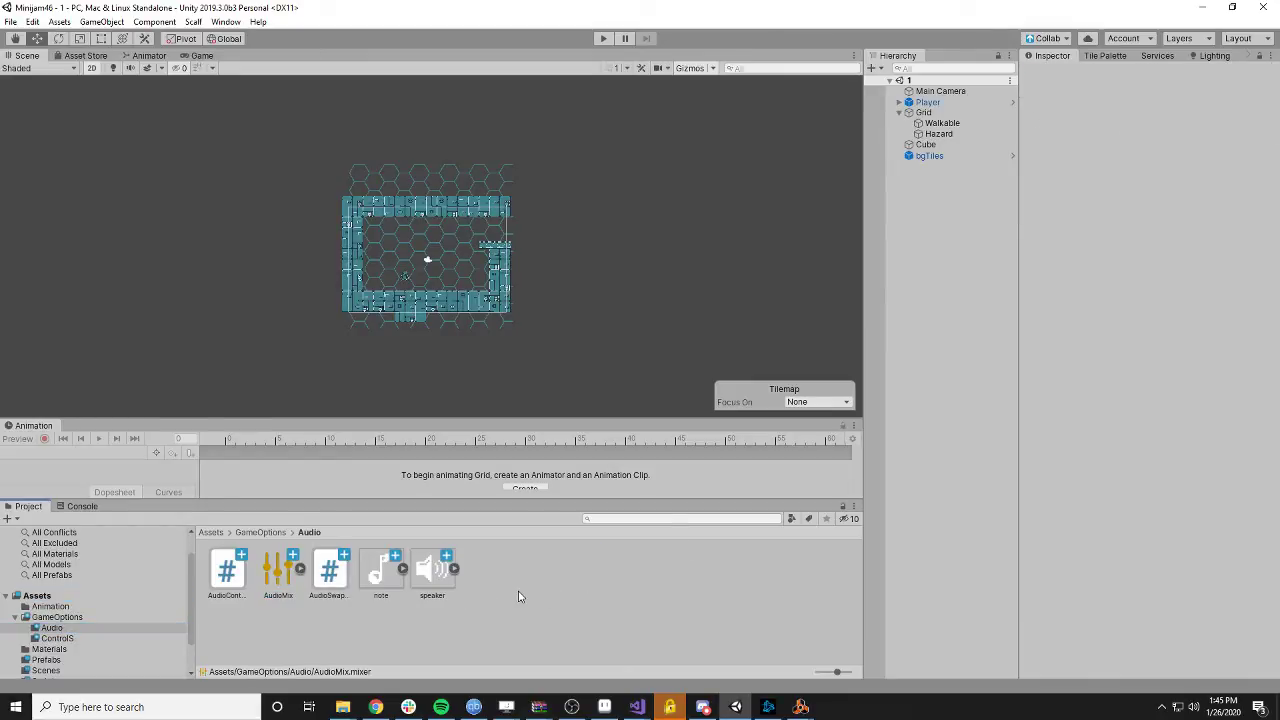
left_click(60, 617)
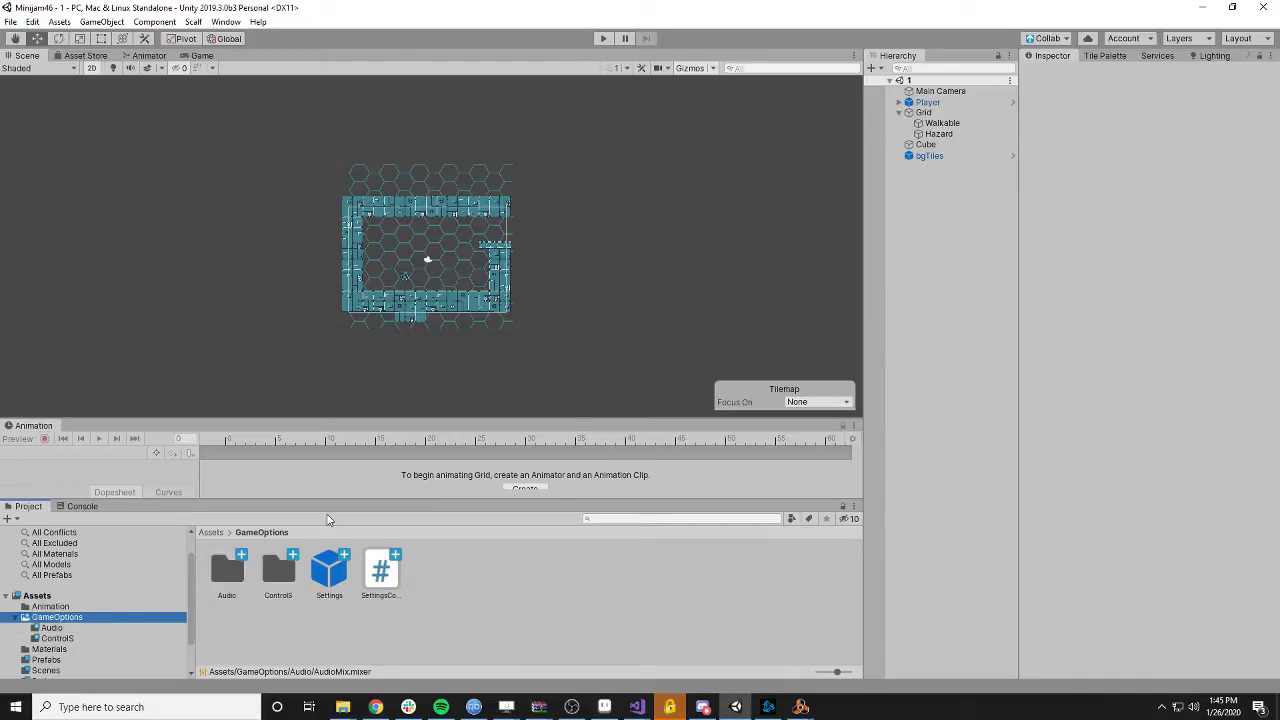
- Open the Player prefab from the Prefabs folder for editing
left_click(899, 102)
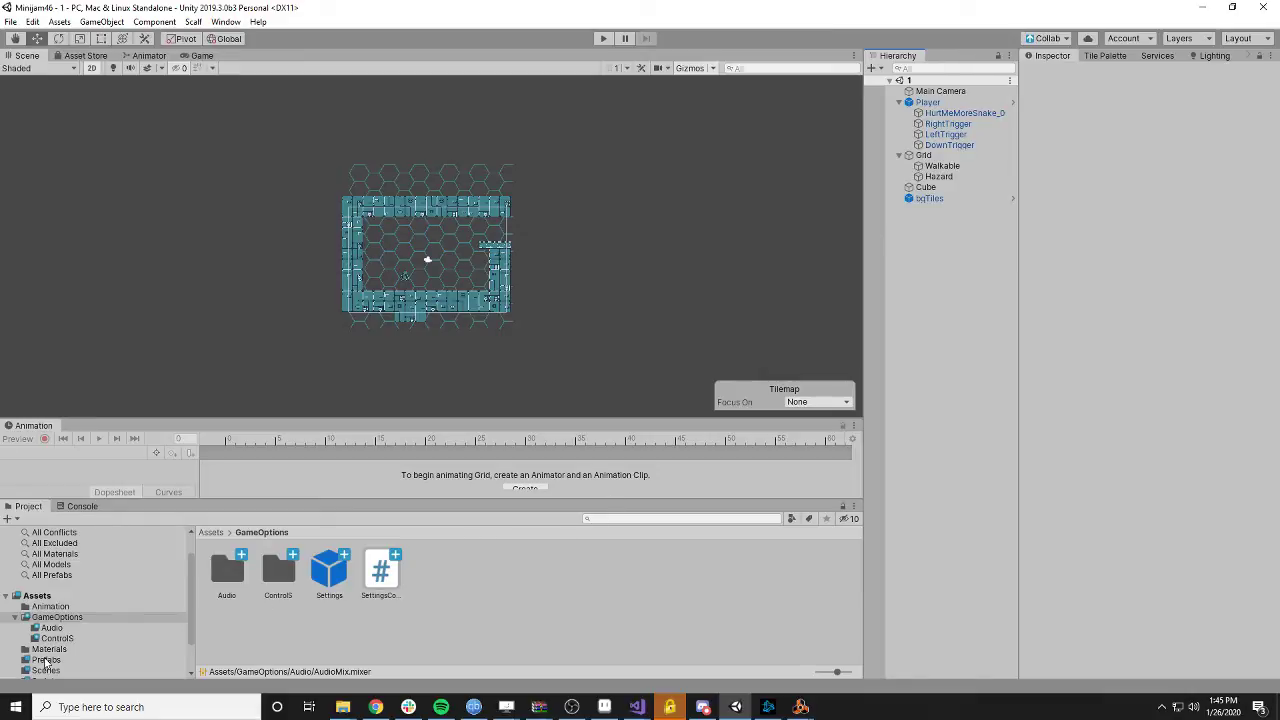
left_click(46, 660)
double_click(430, 578)
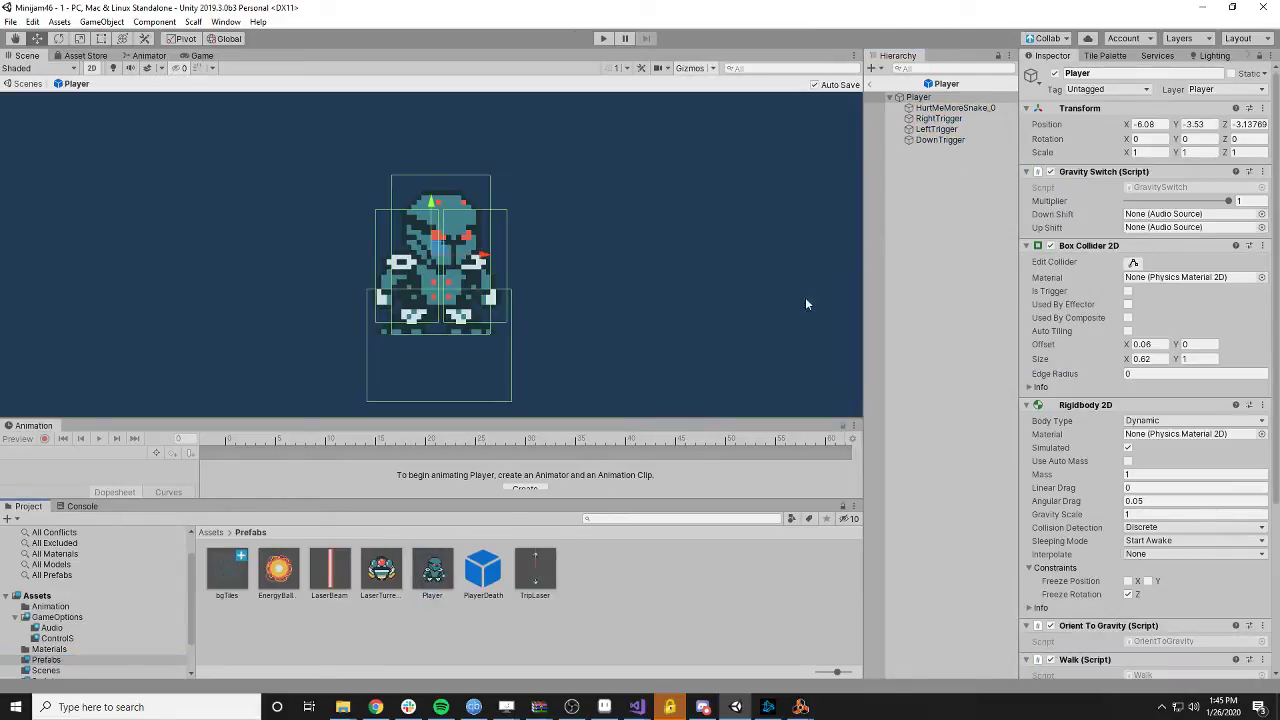
- Add the DopplerDown and DopplerUp sounds as child audio sources of Player and disable Play On Awake on both
scroll(48, 654, "down", 2)
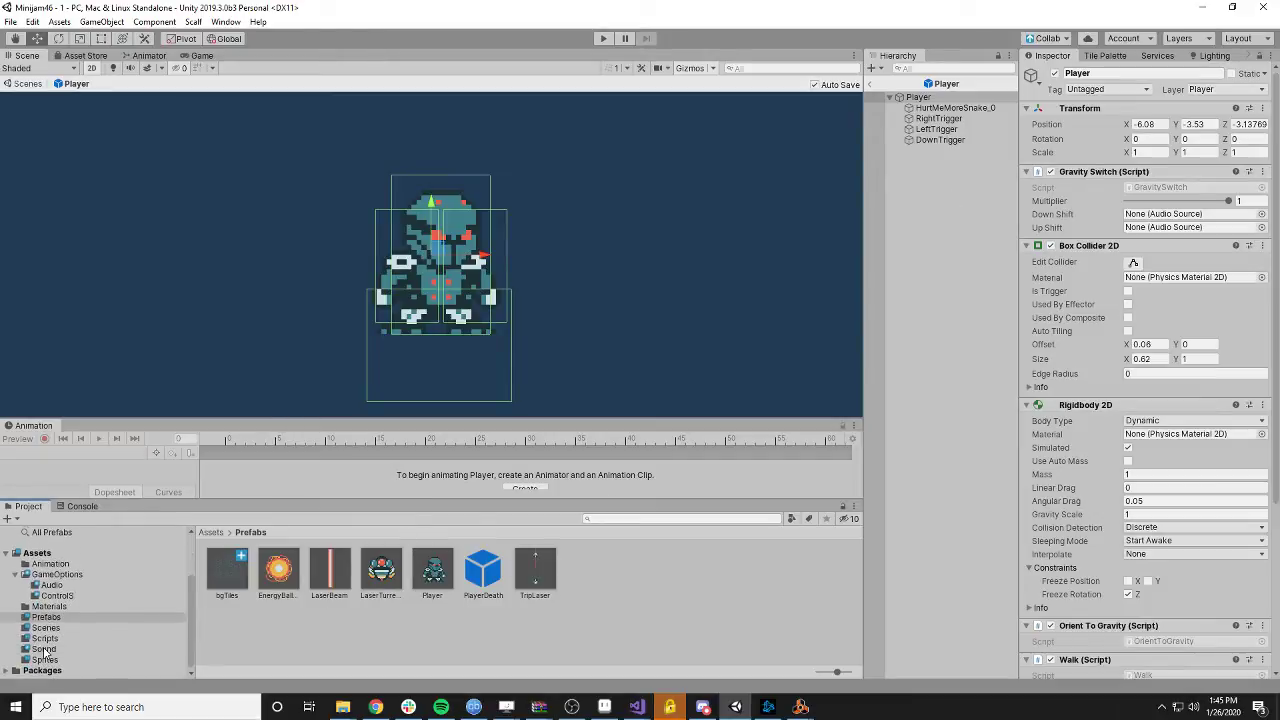
left_click(44, 649)
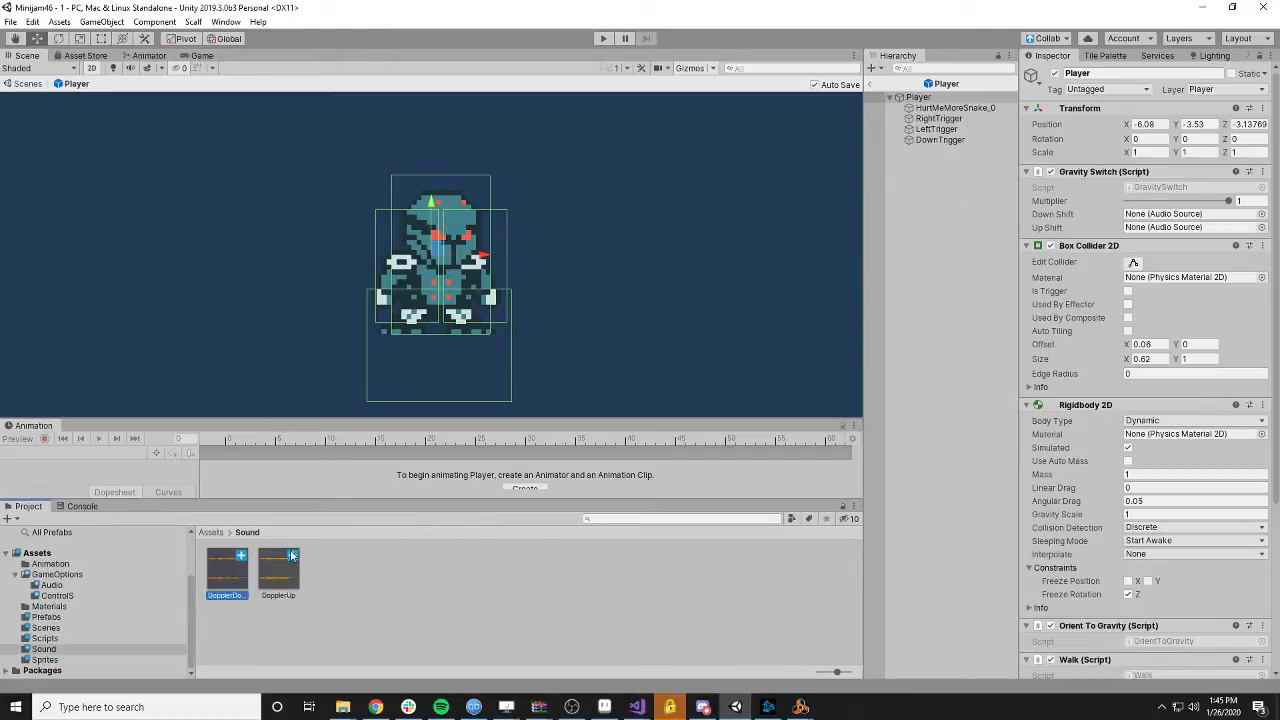
left_click_drag(932, 258, 956, 300)
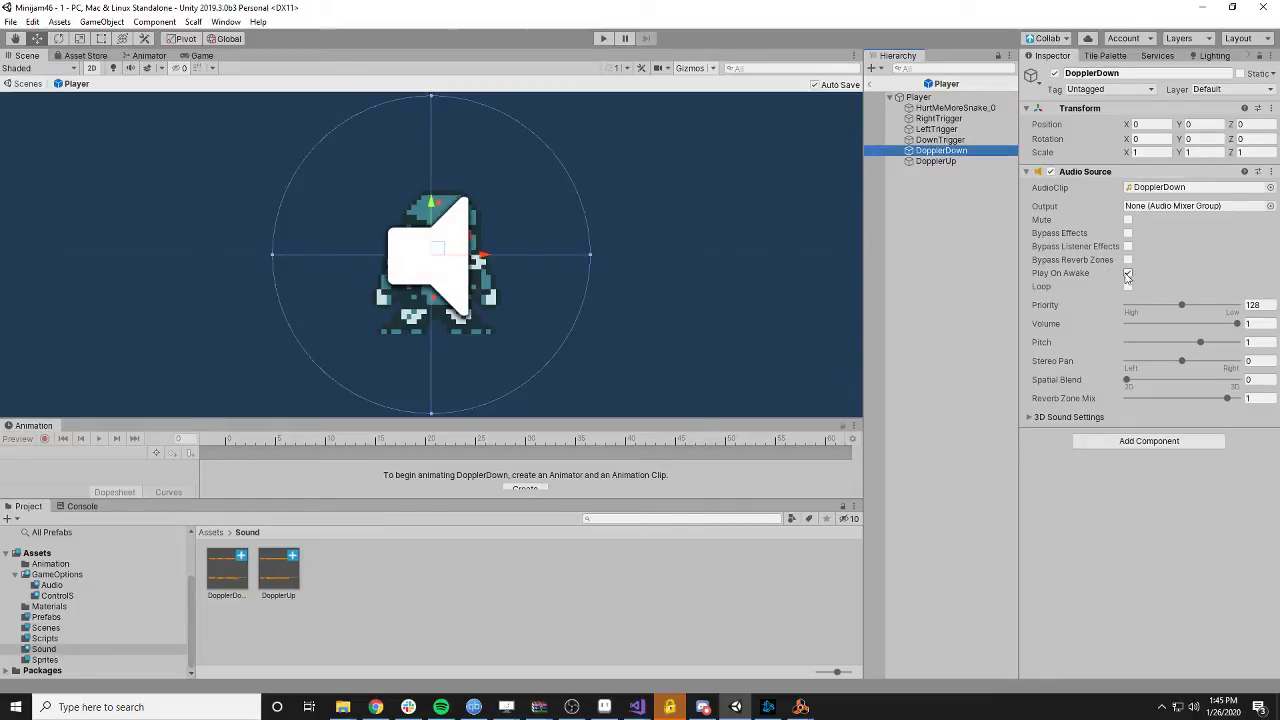
left_click(940, 163)
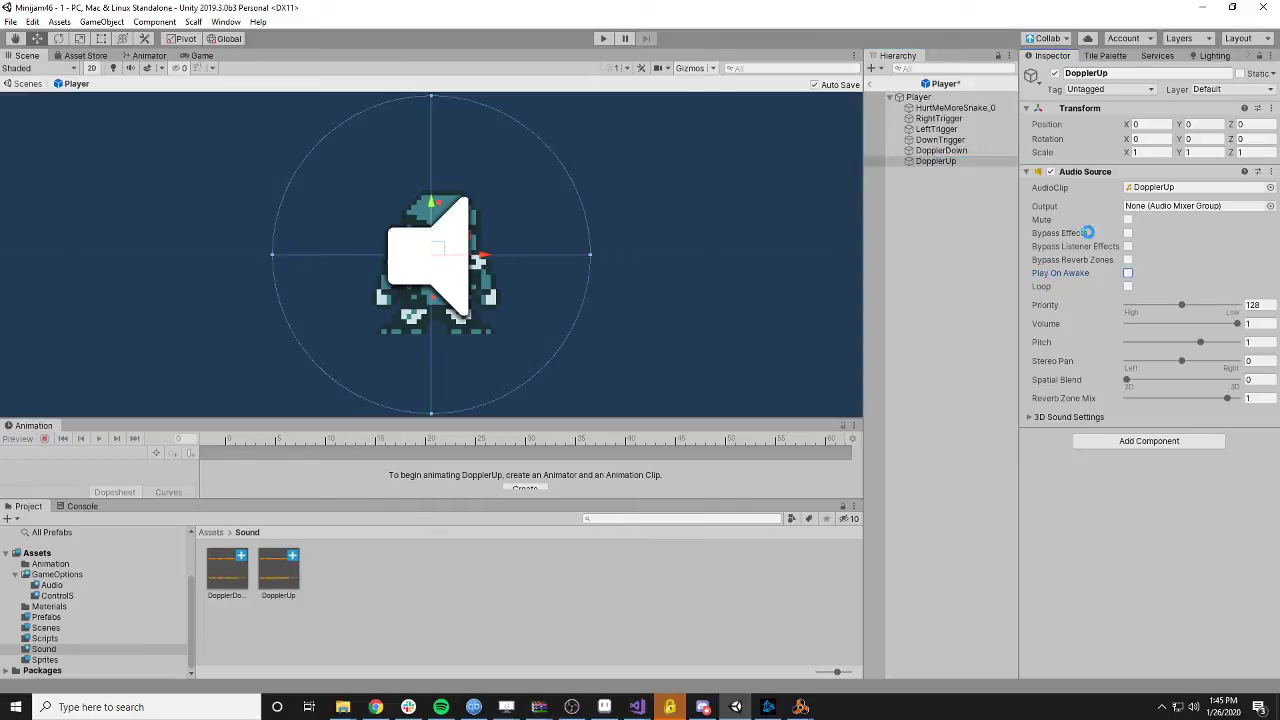
- Assign DopplerDown to Down Shift and DopplerUp to Up Shift in the Player's Gravity Switch component
left_click(918, 98)
scroll(1153, 432, "down", 5)
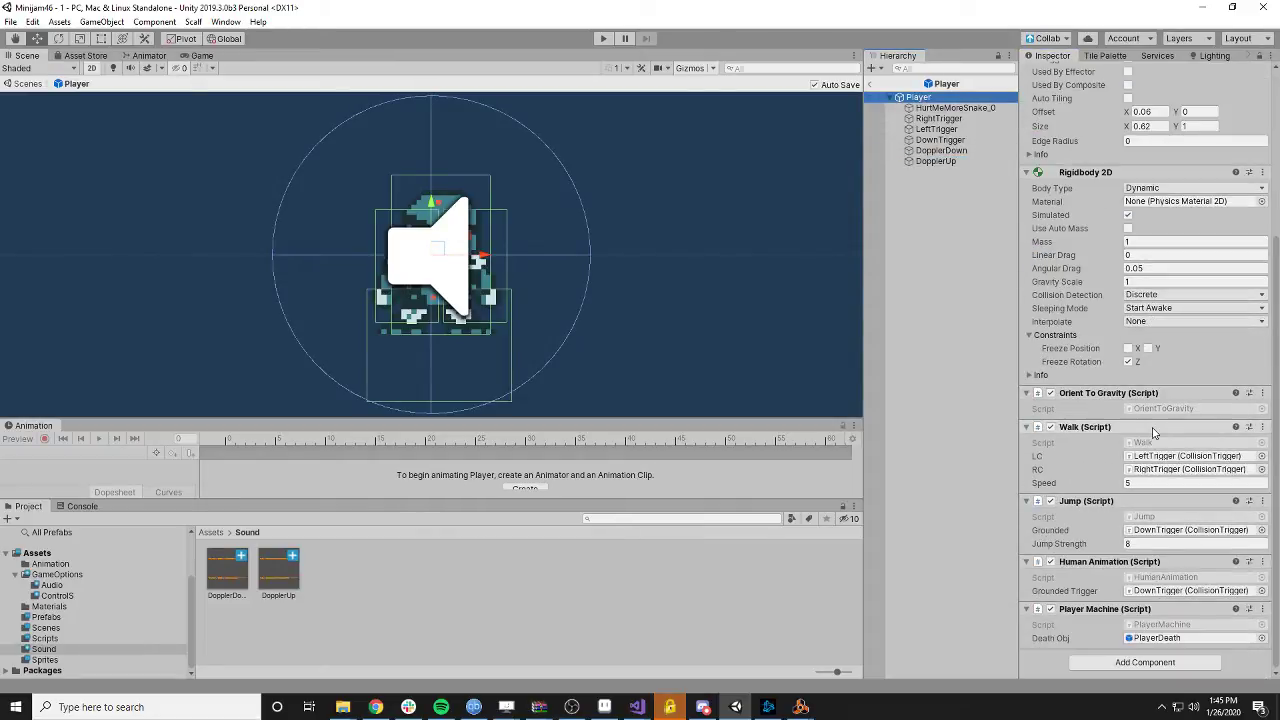
scroll(1147, 429, "up", 5)
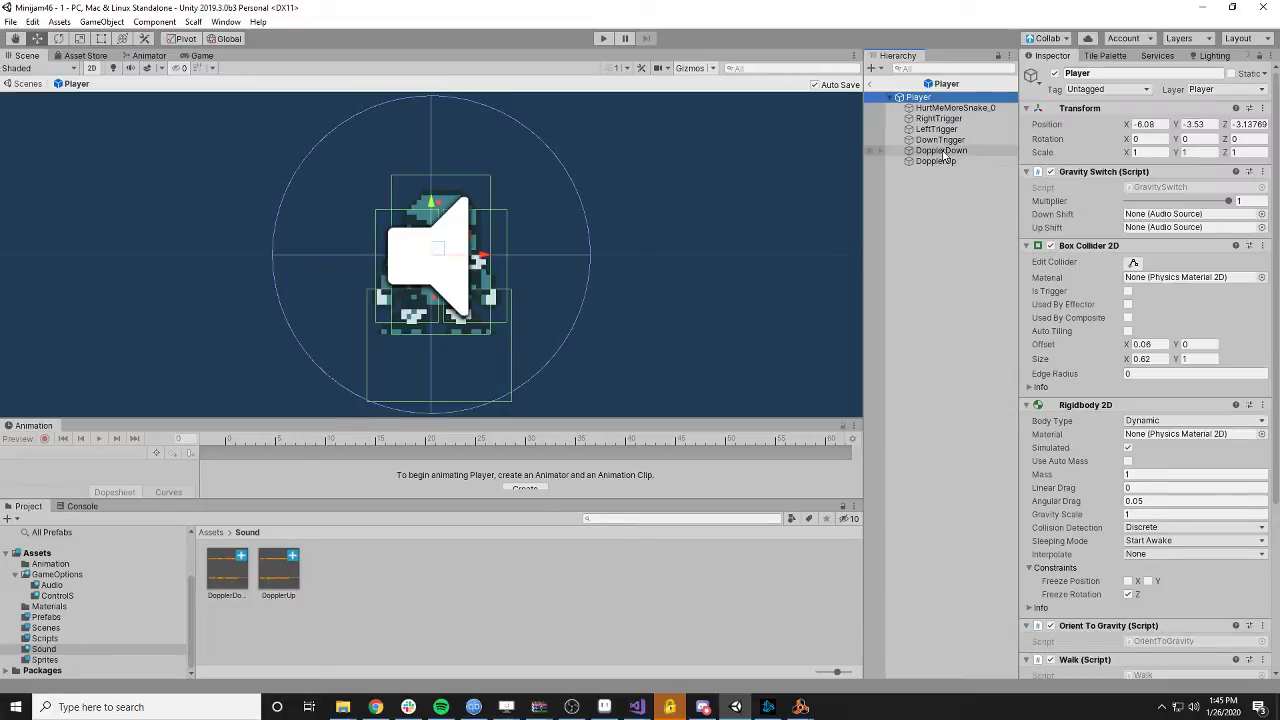
left_click_drag(940, 151, 1160, 227)
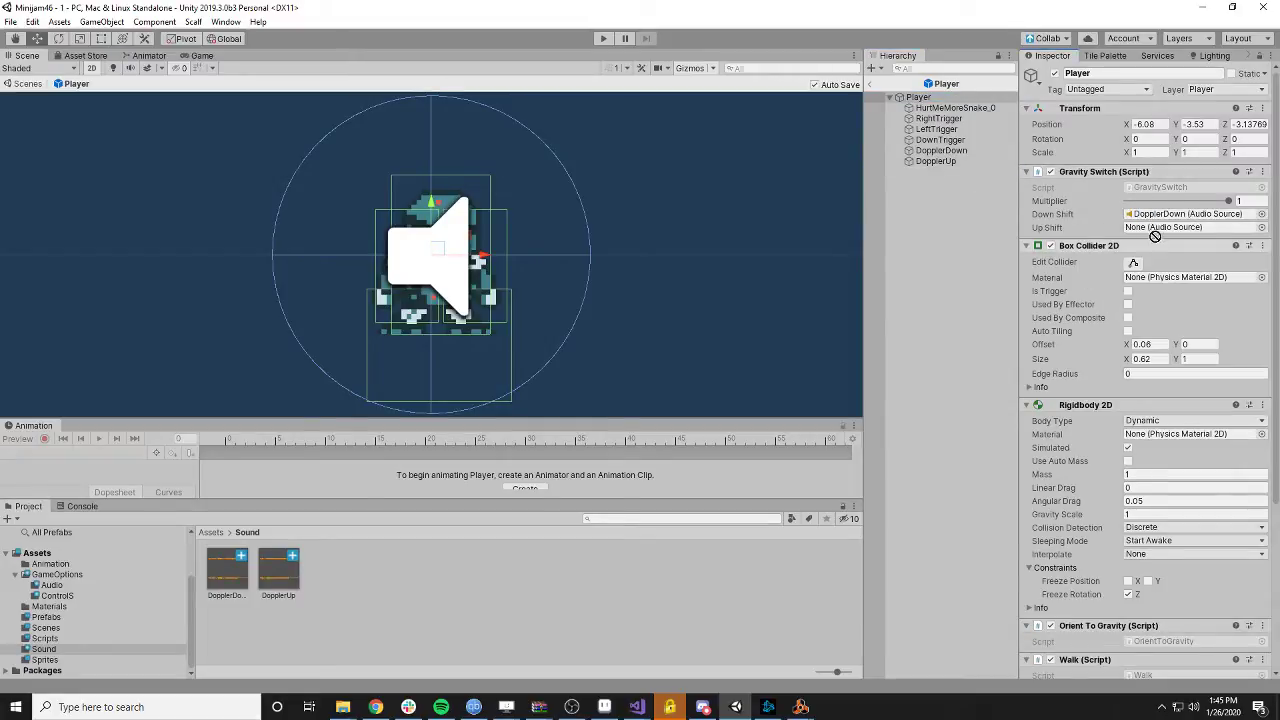
- Play-test the level by moving the player and switching gravity to check the shift sounds, and stop the game
left_click(603, 38)
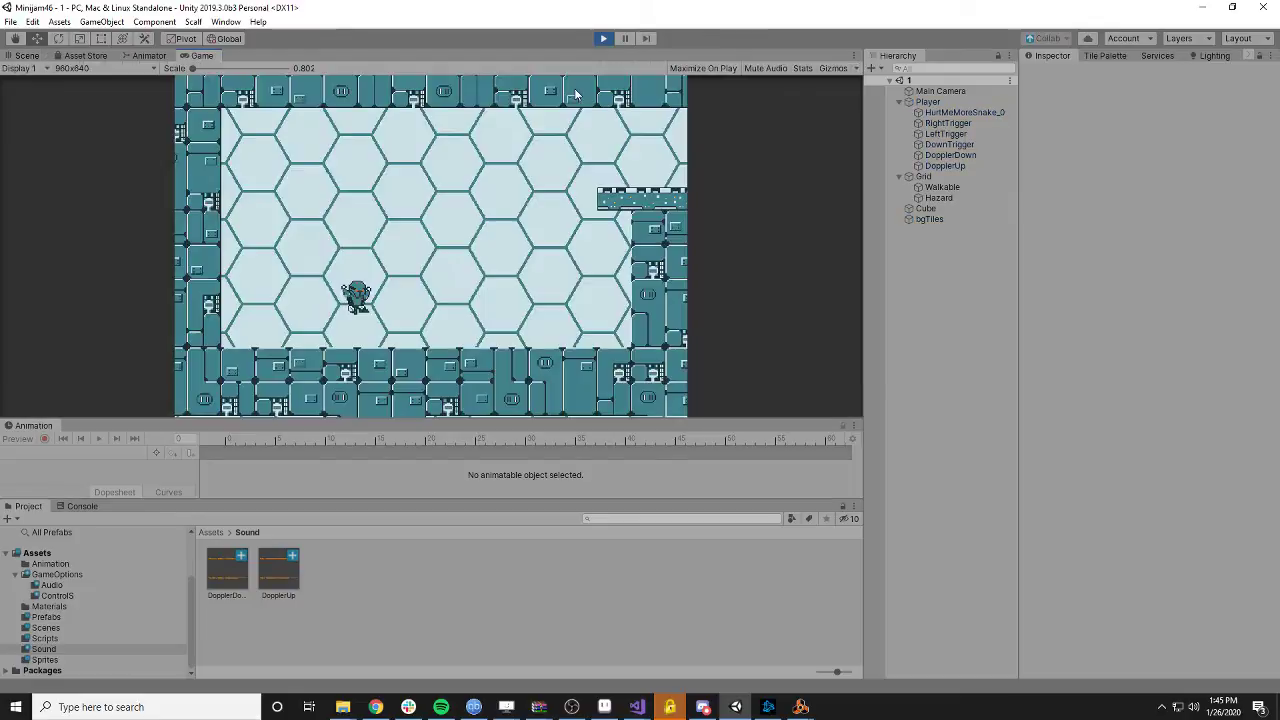
key("Right")
key("Up")
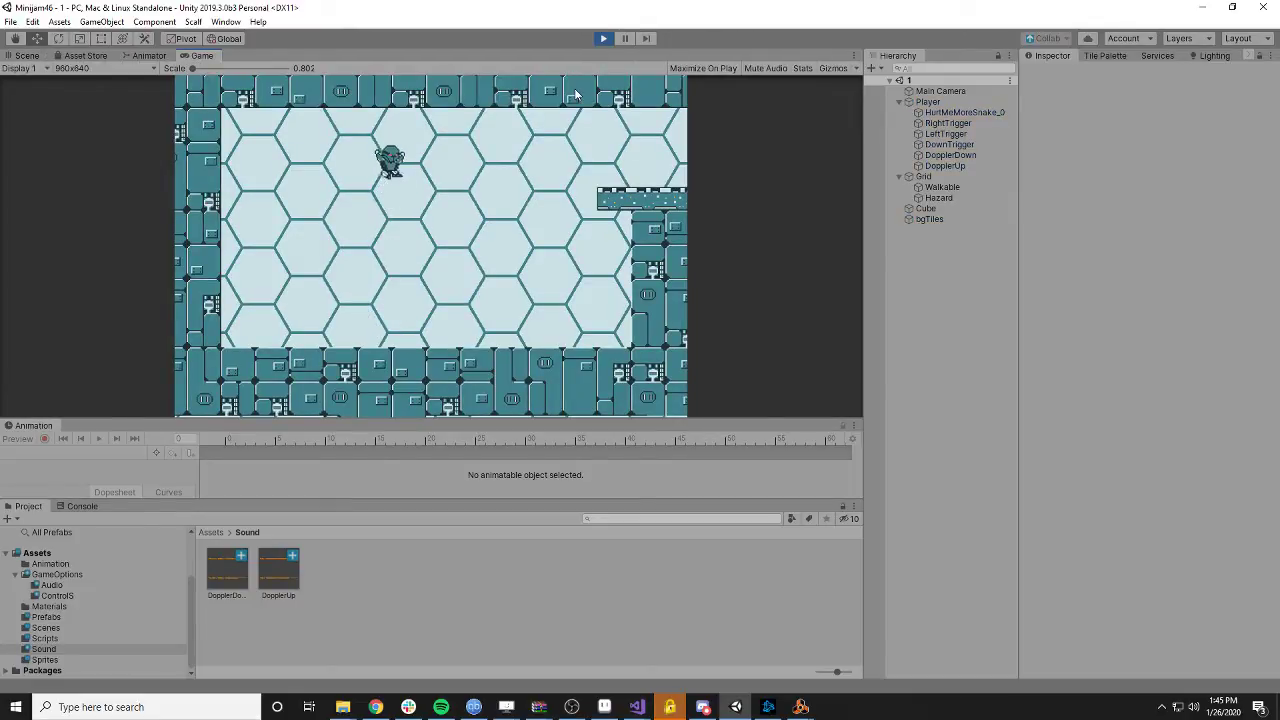
key("Down")
key("Up")
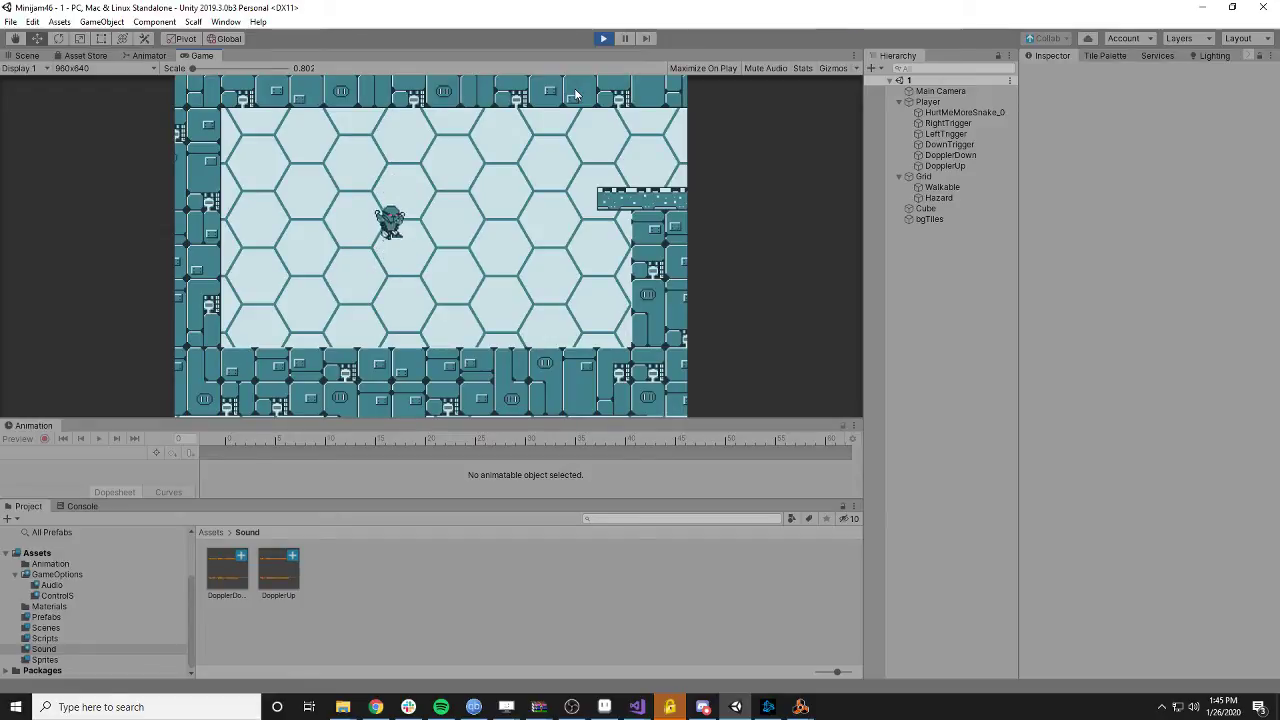
key("Down")
key("Up")
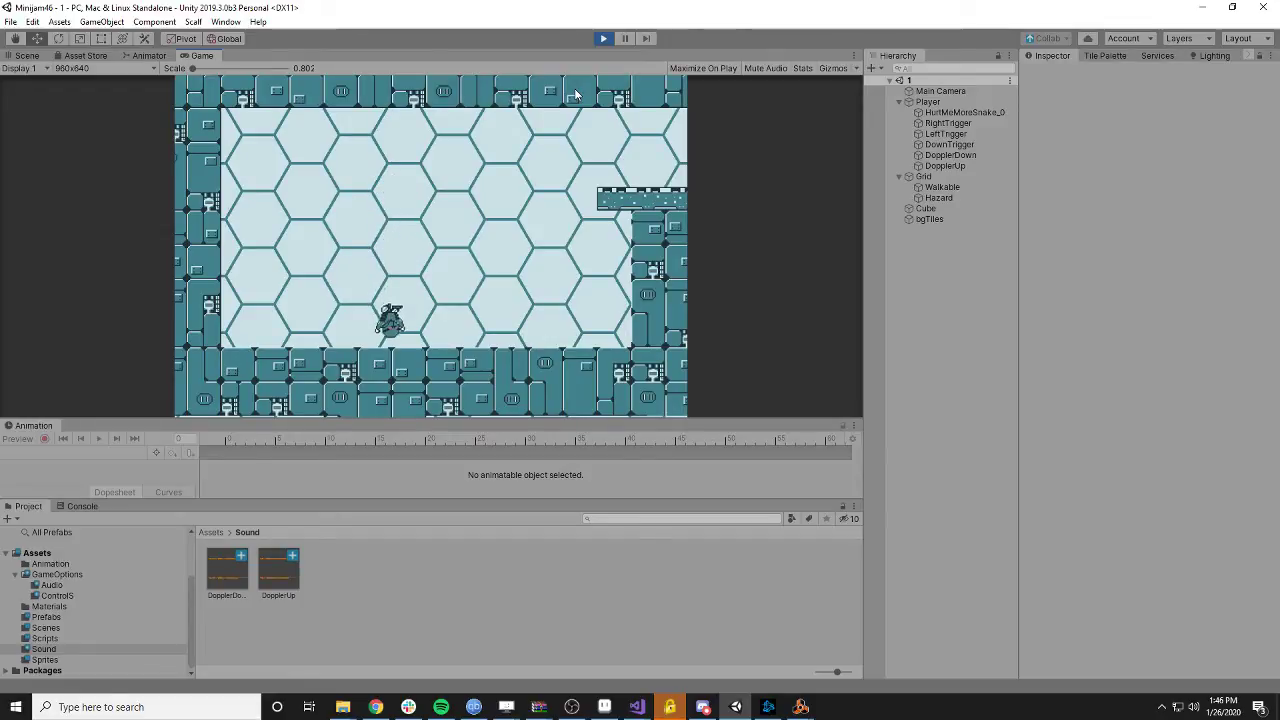
left_click(607, 39)
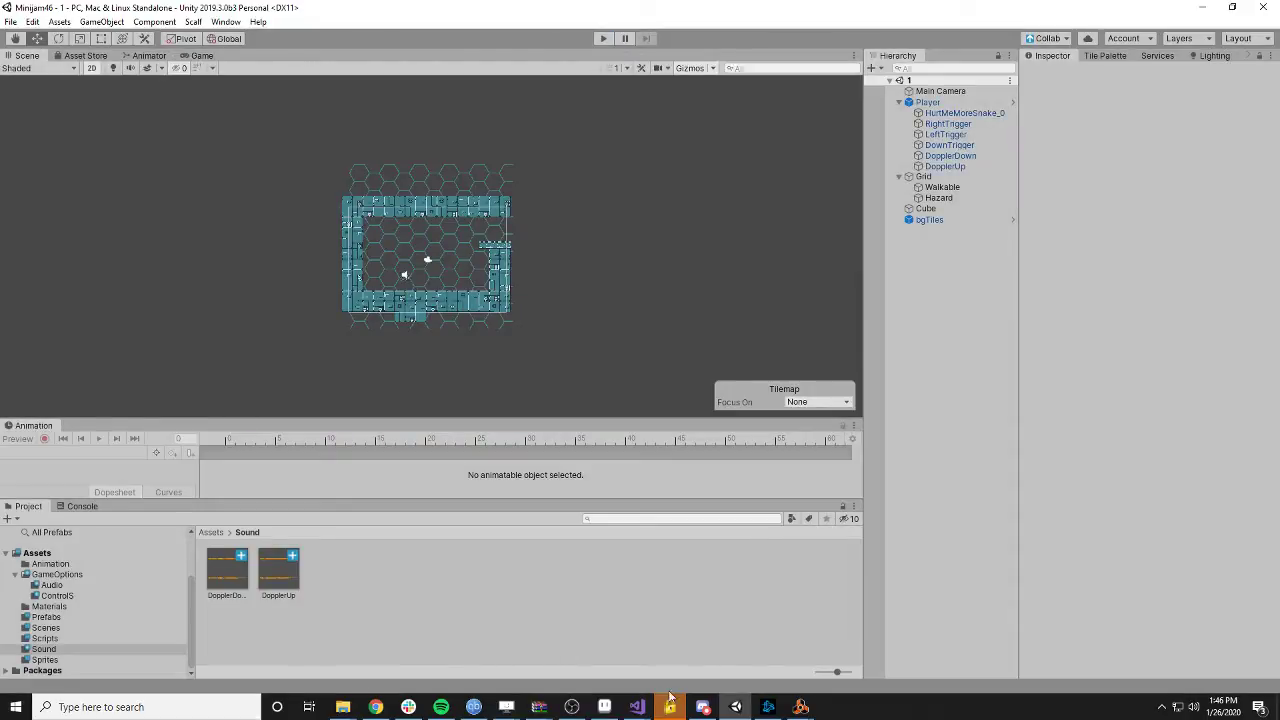
- In Visual Studio, move the PlaySound() call in GravitySwitch.cs's Update method inside the Space key check, before Multiplier *= -1, and save
left_click(634, 707)
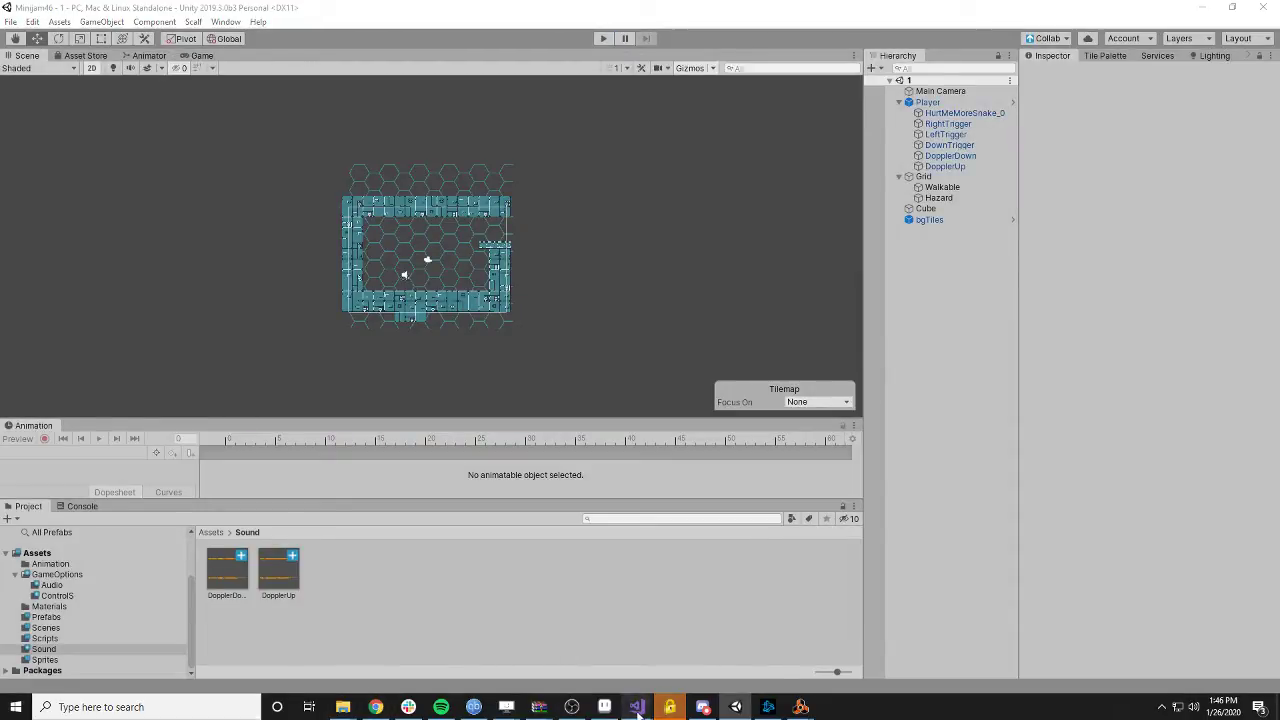
left_click(694, 644)
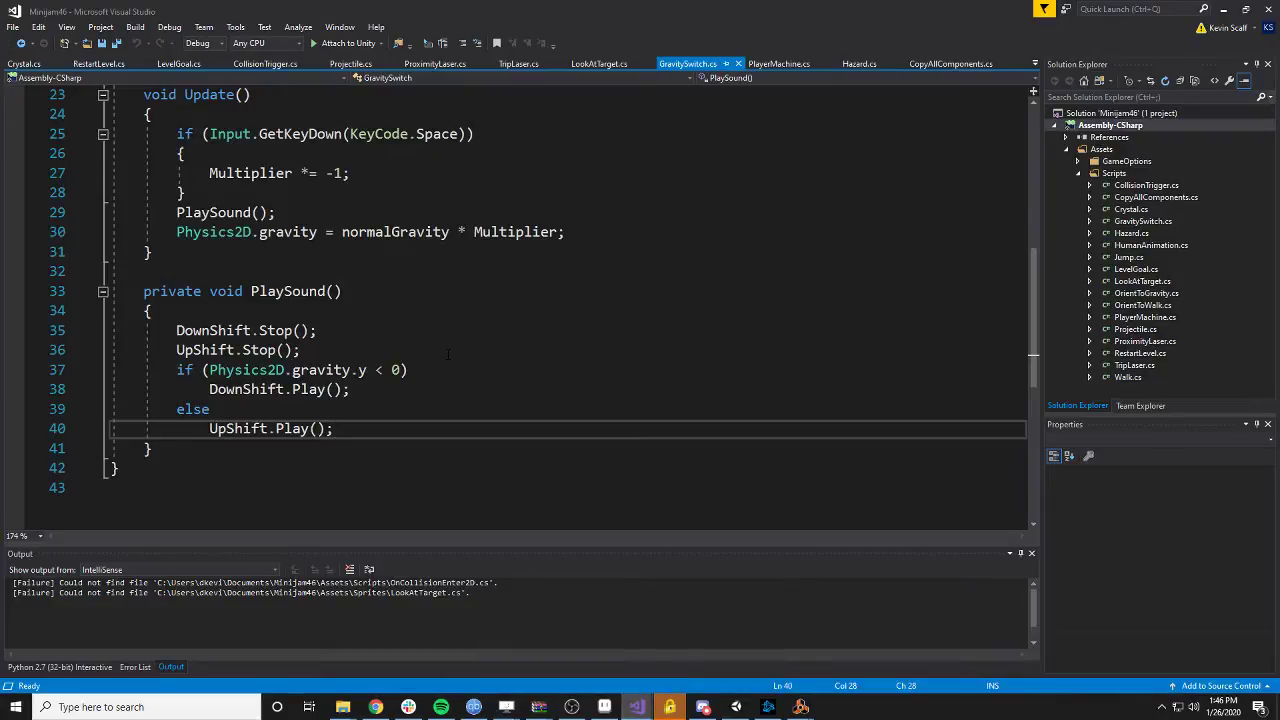
scroll(447, 354, "up", 3)
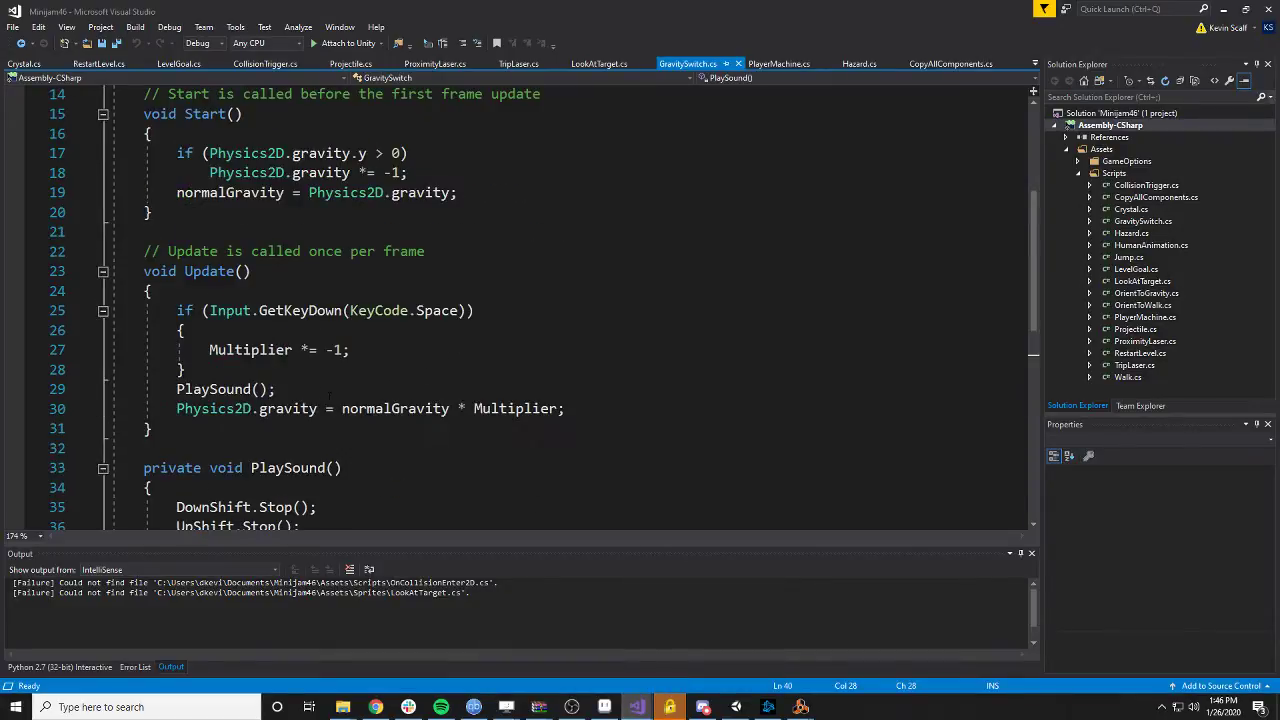
left_click_drag(276, 389, 209, 389)
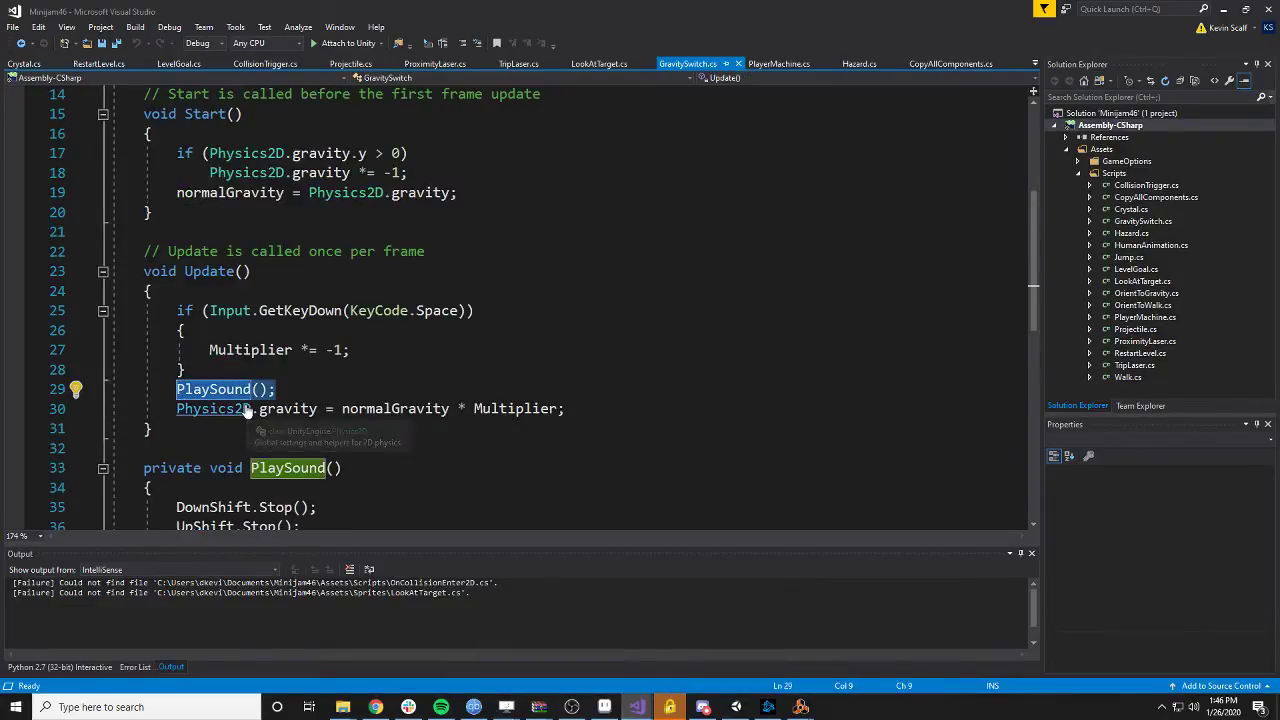
key("Delete")
left_click(230, 331)
key("Return")
key("Return")
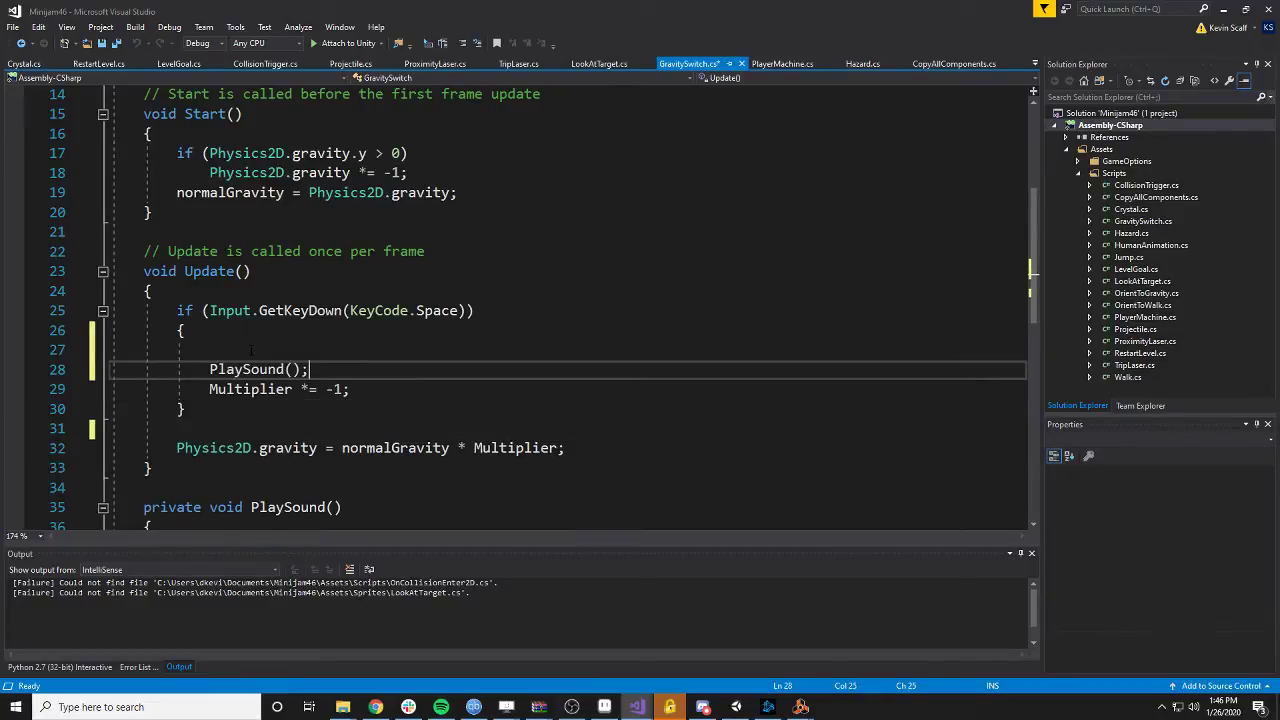
key("ctrl+s")
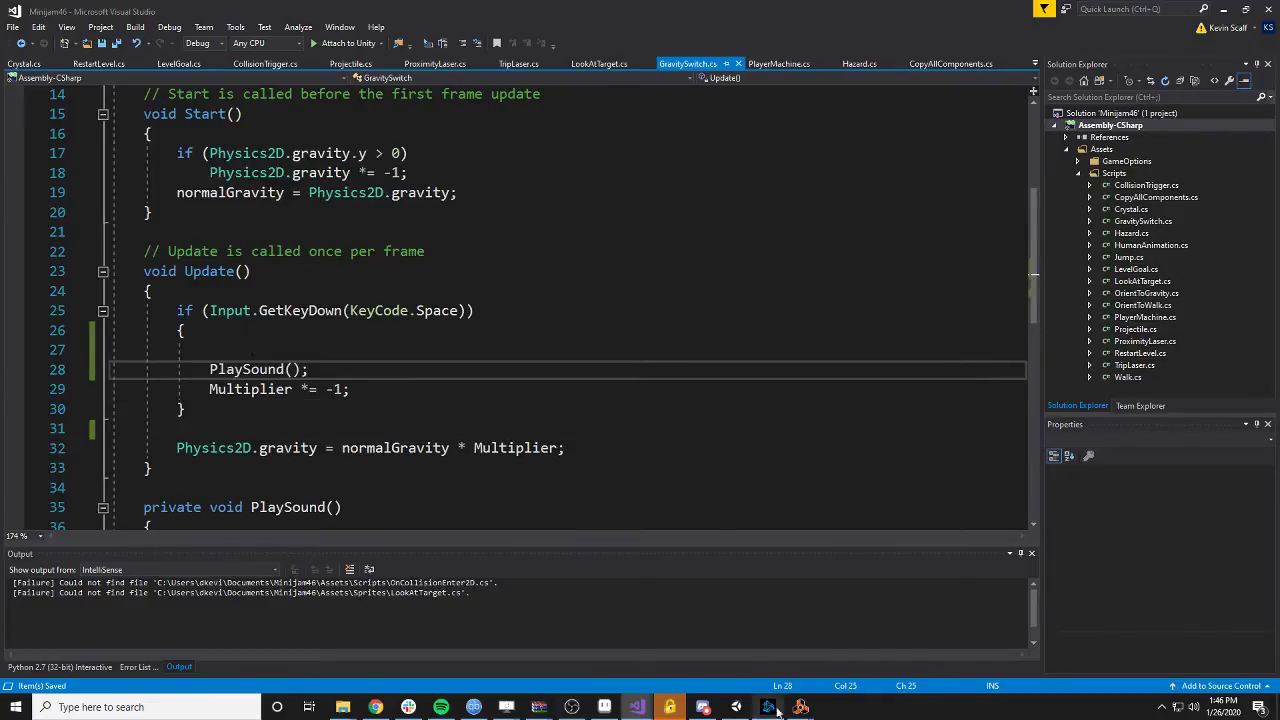
- Back in Unity, play-test the level by switching gravity repeatedly to check the shift sounds, and stop the game
left_click(736, 707)
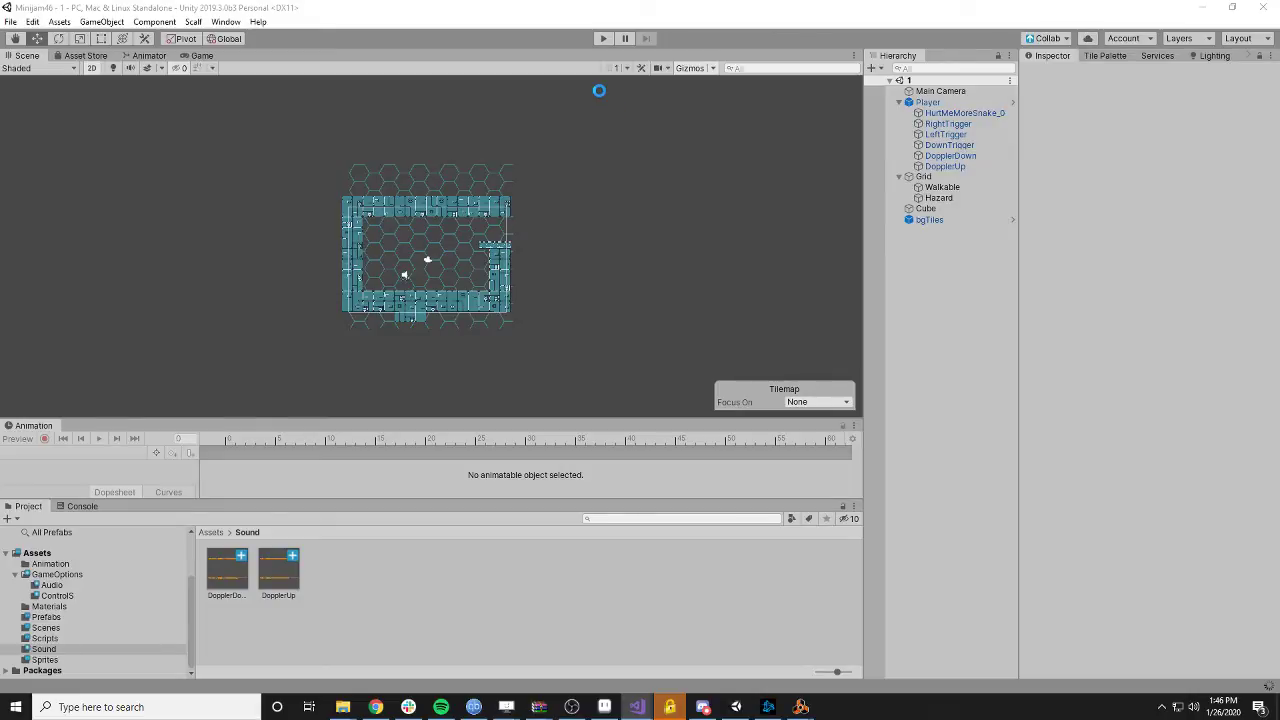
left_click(603, 40)
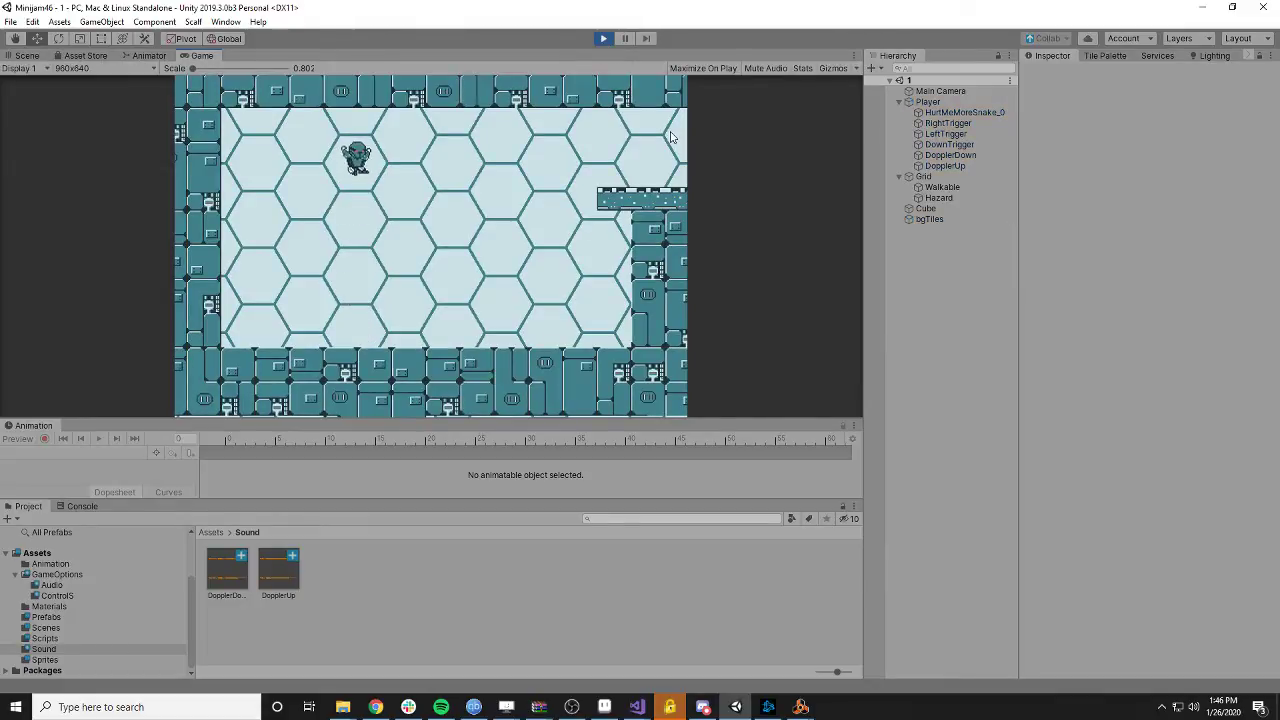
key("space")
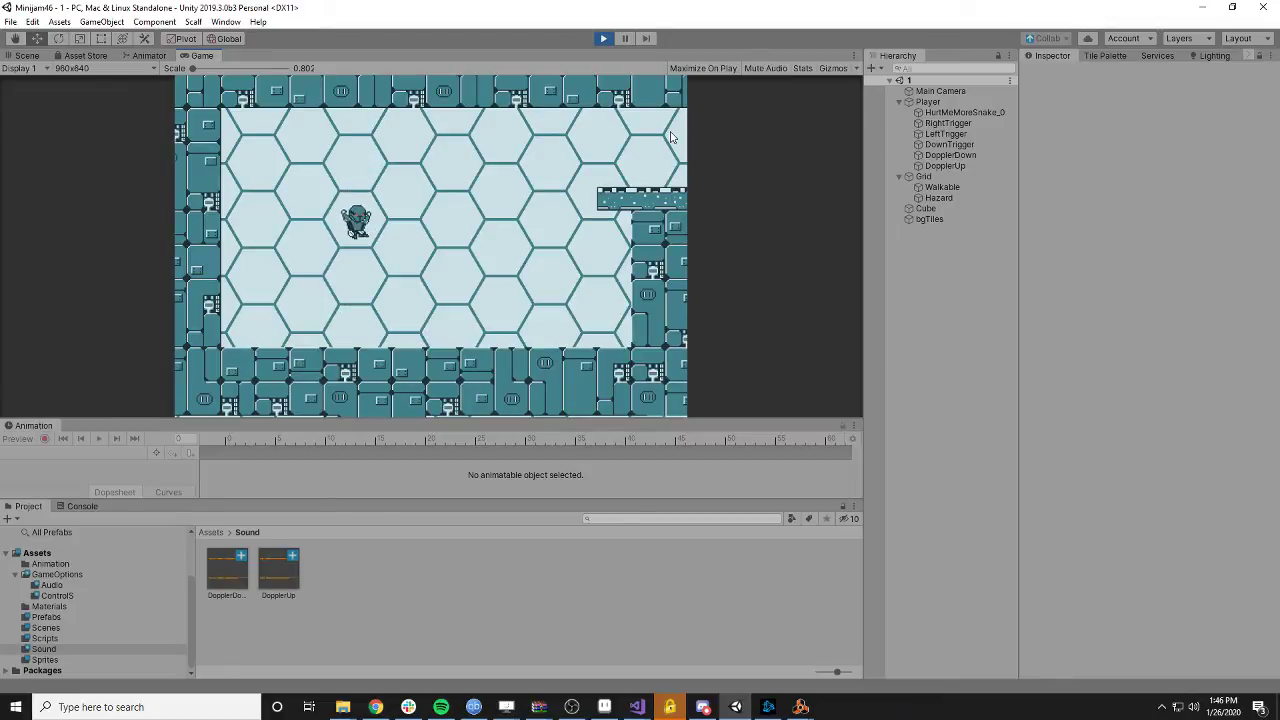
key("space")
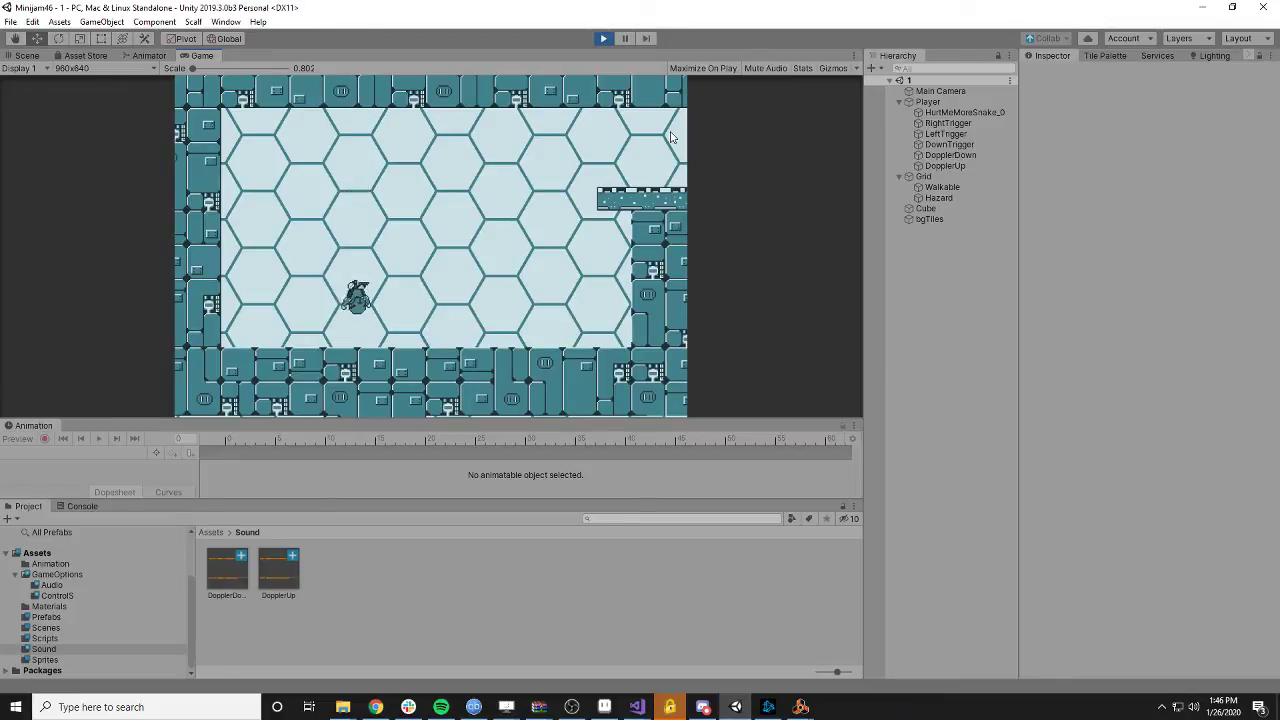
key("space")
key("space")
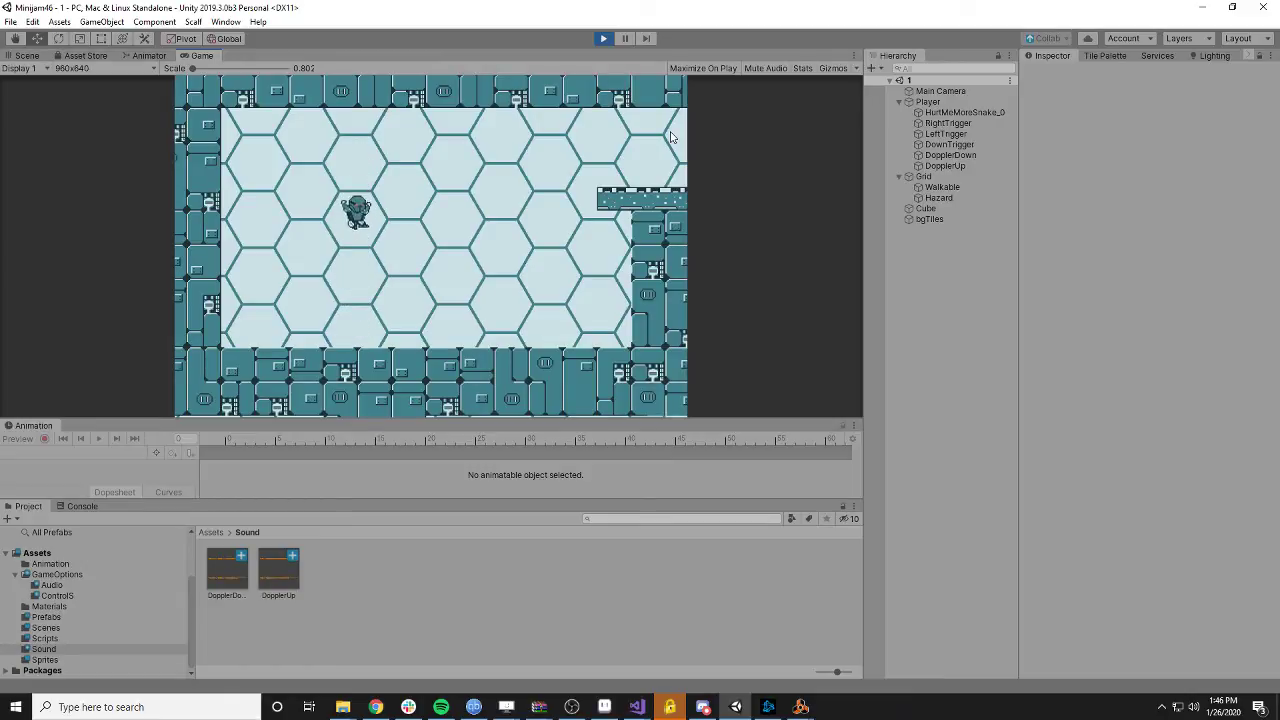
key("space")
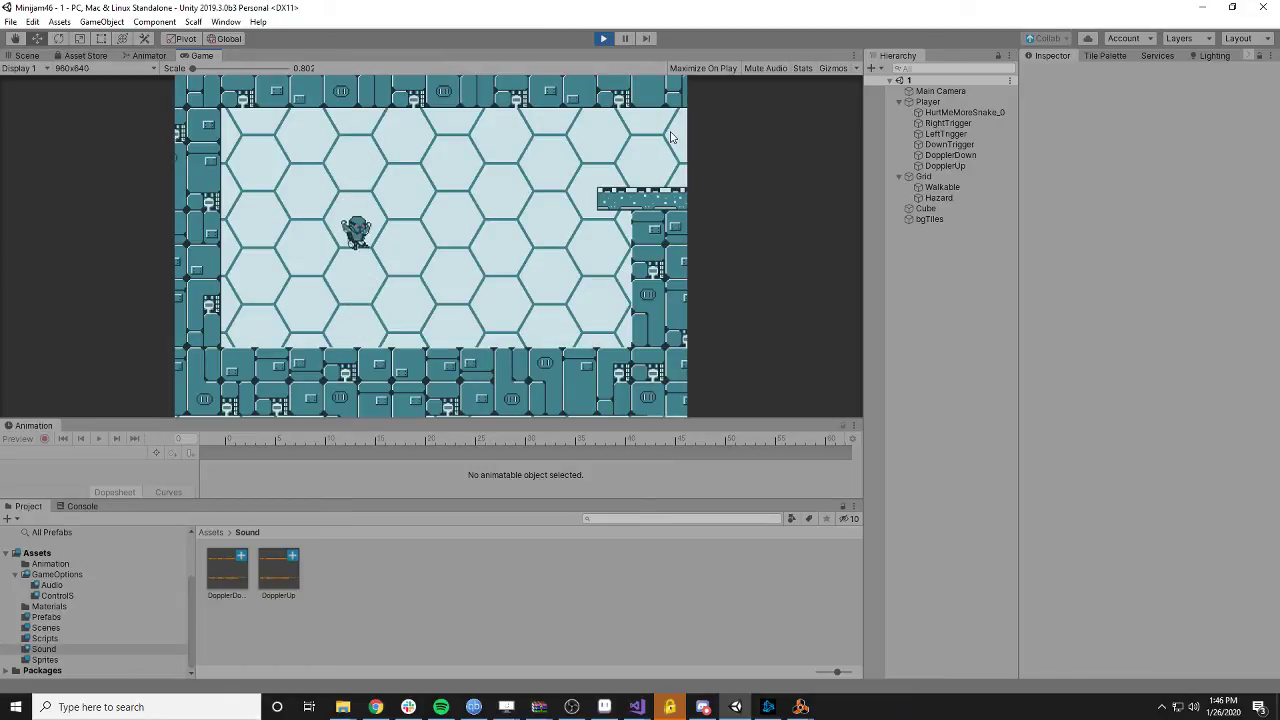
left_click(608, 39)
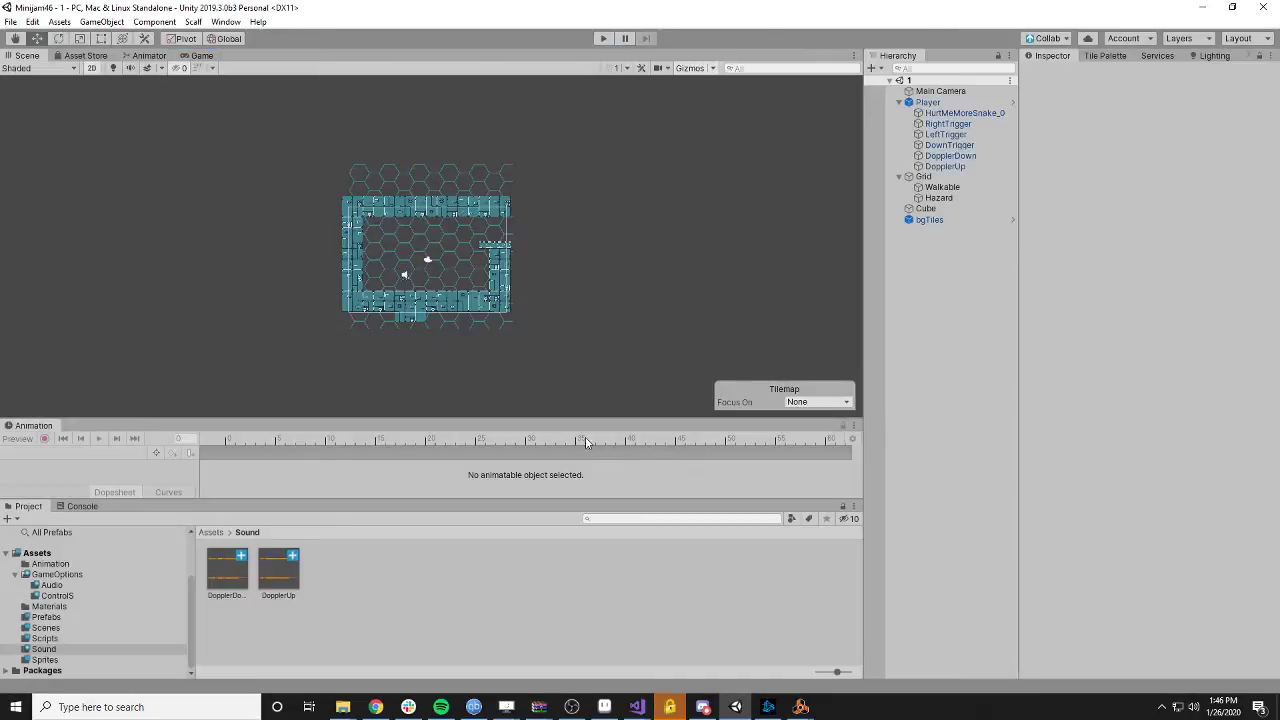
- In Visual Studio, change the PlaySound condition in GravitySwitch.cs to Physics2D.gravity.y > 0
mouse_move(637, 707)
left_click(706, 643)
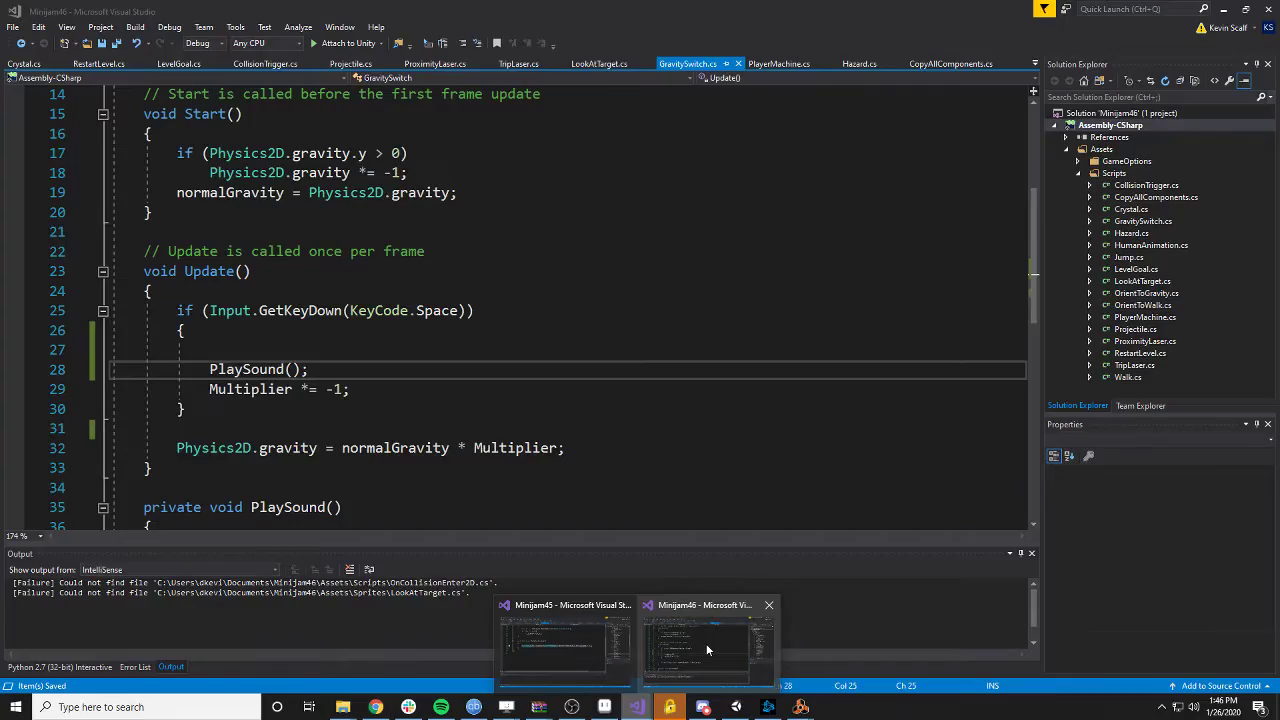
left_click(475, 392)
scroll(460, 406, "down", 3)
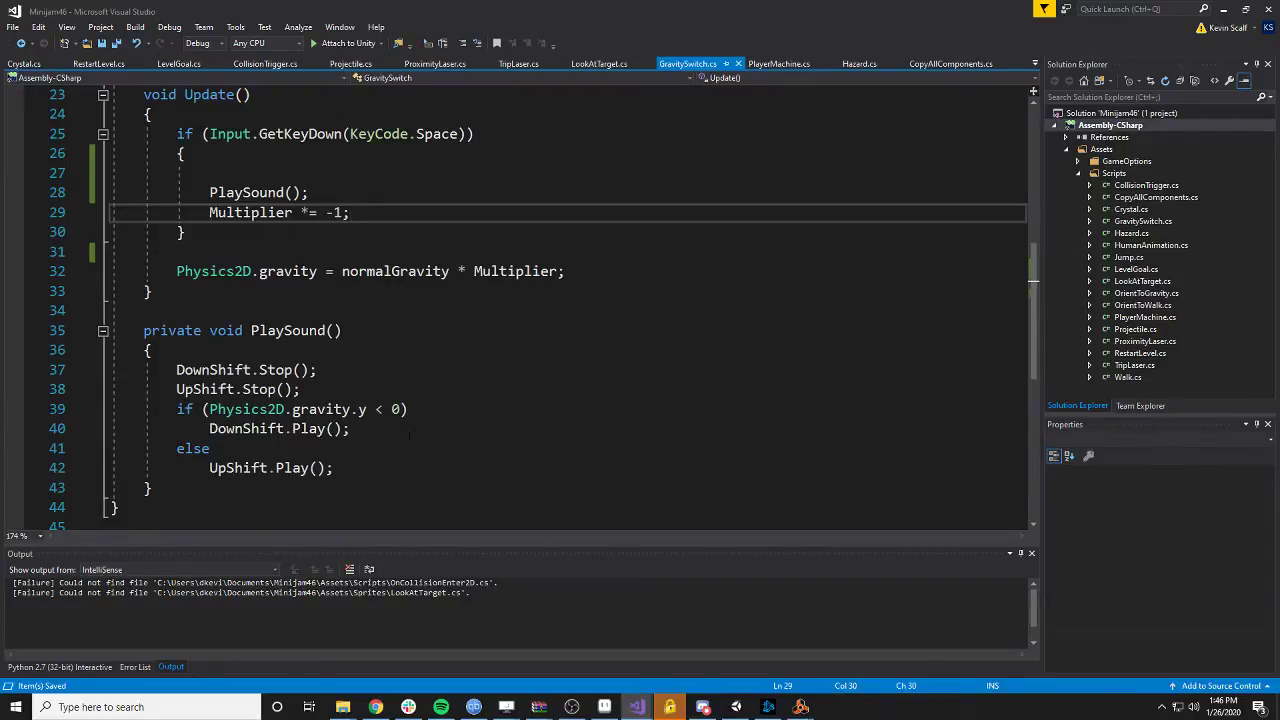
double_click(380, 410)
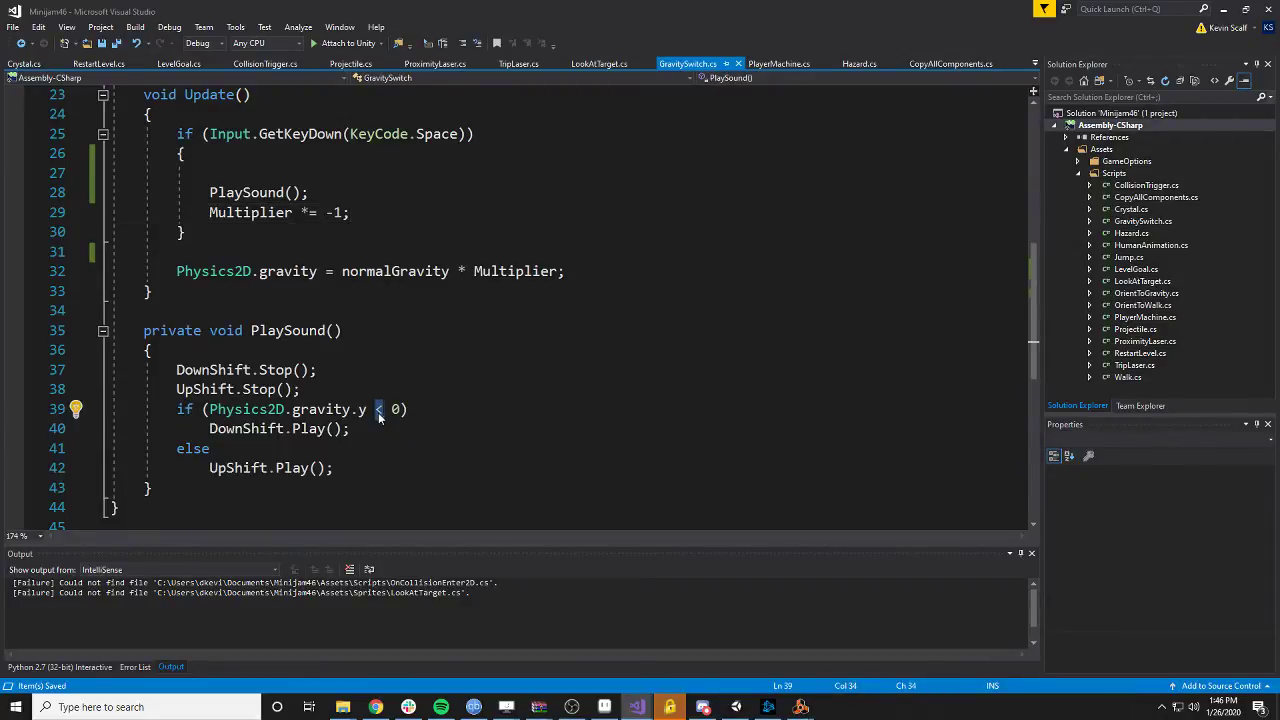
type(">")
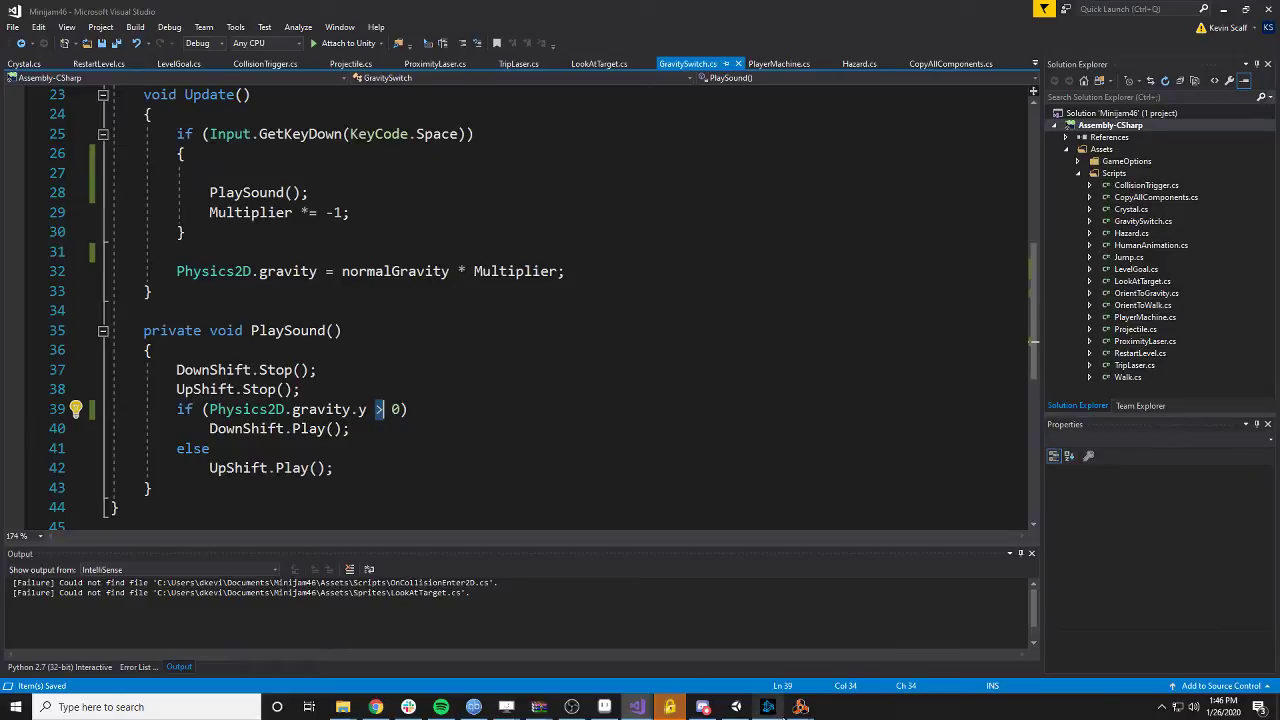
- Run the game in Unity and play through level 1, switching gravity while moving to check the shift sounds
left_click(768, 707)
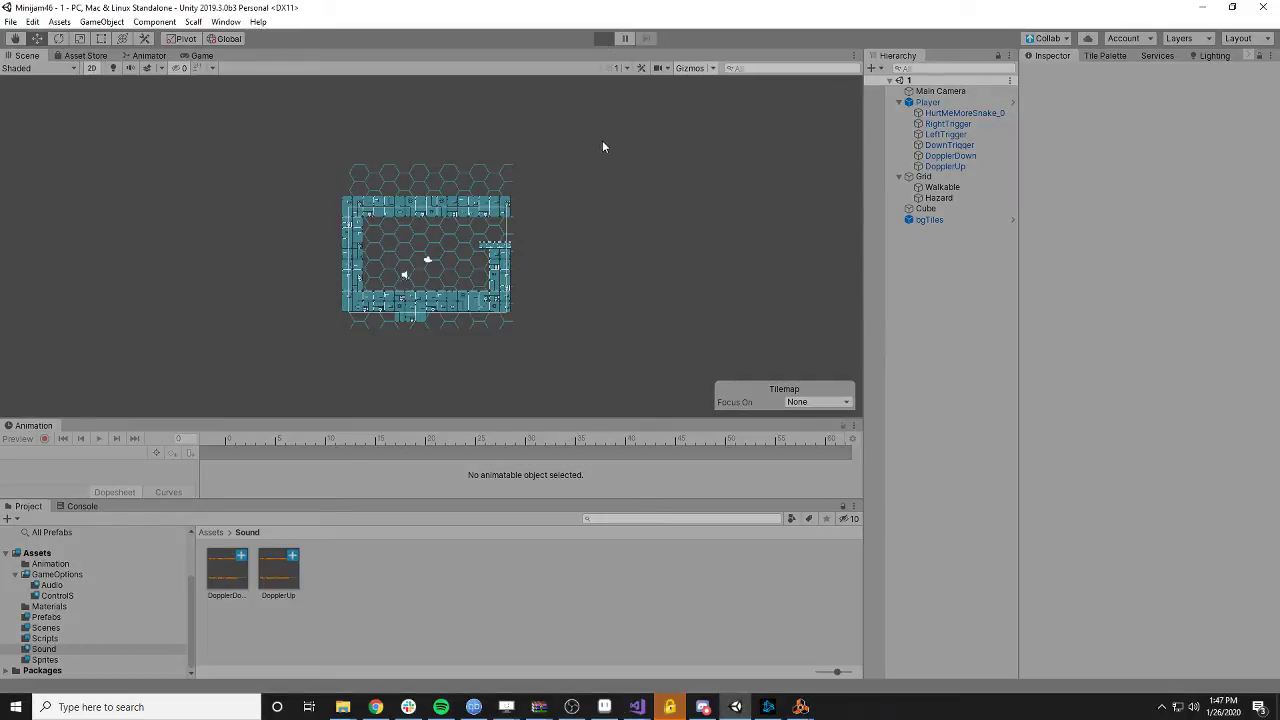
key("space")
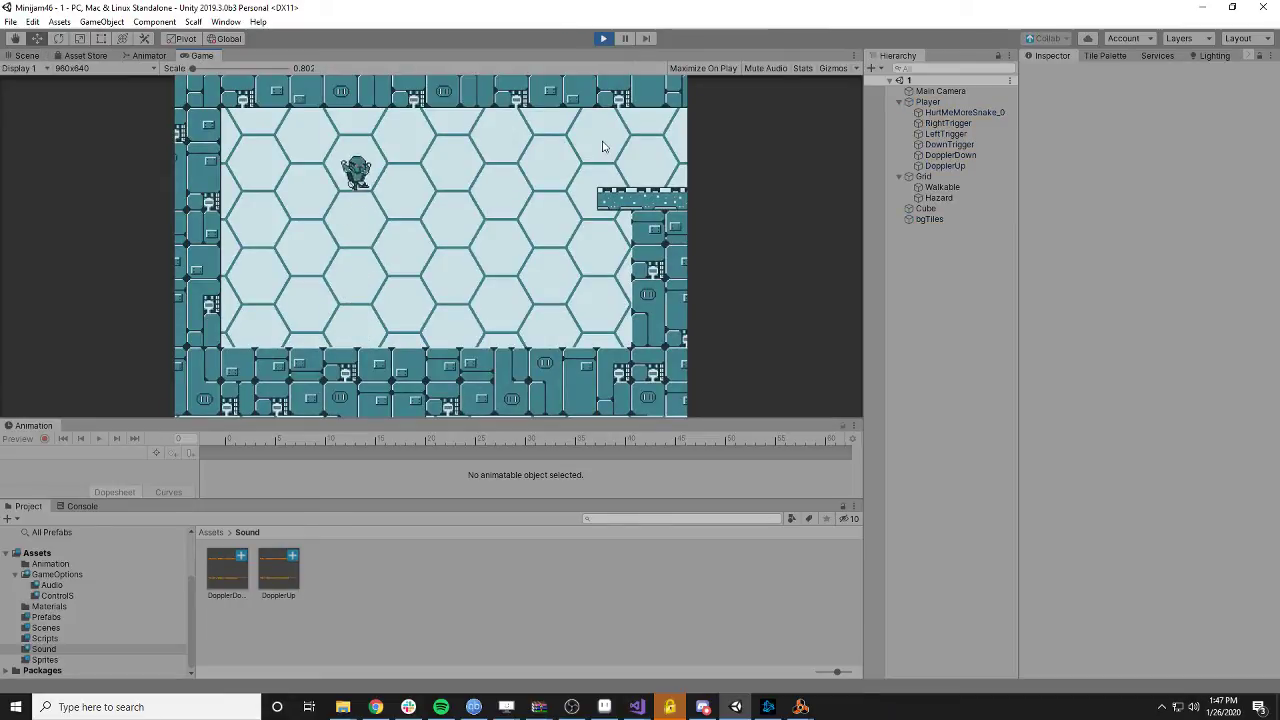
key("Right")
key("space")
key("Right")
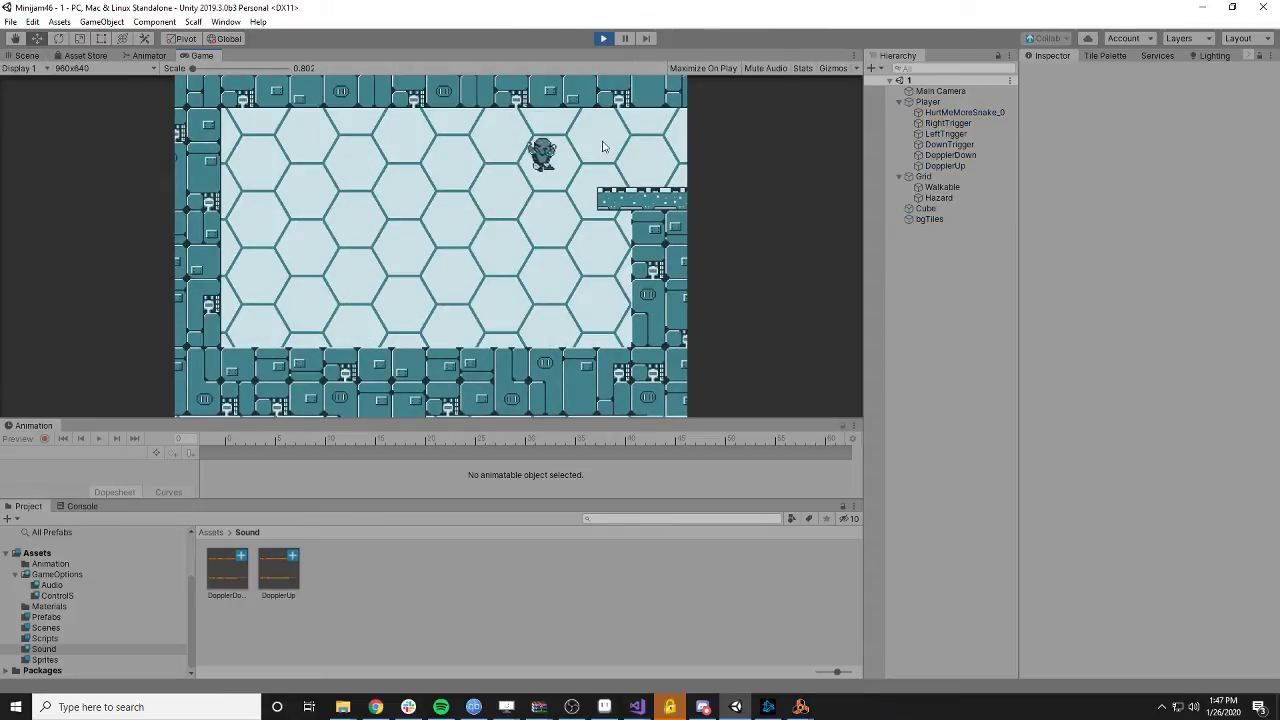
key("space")
key("Left")
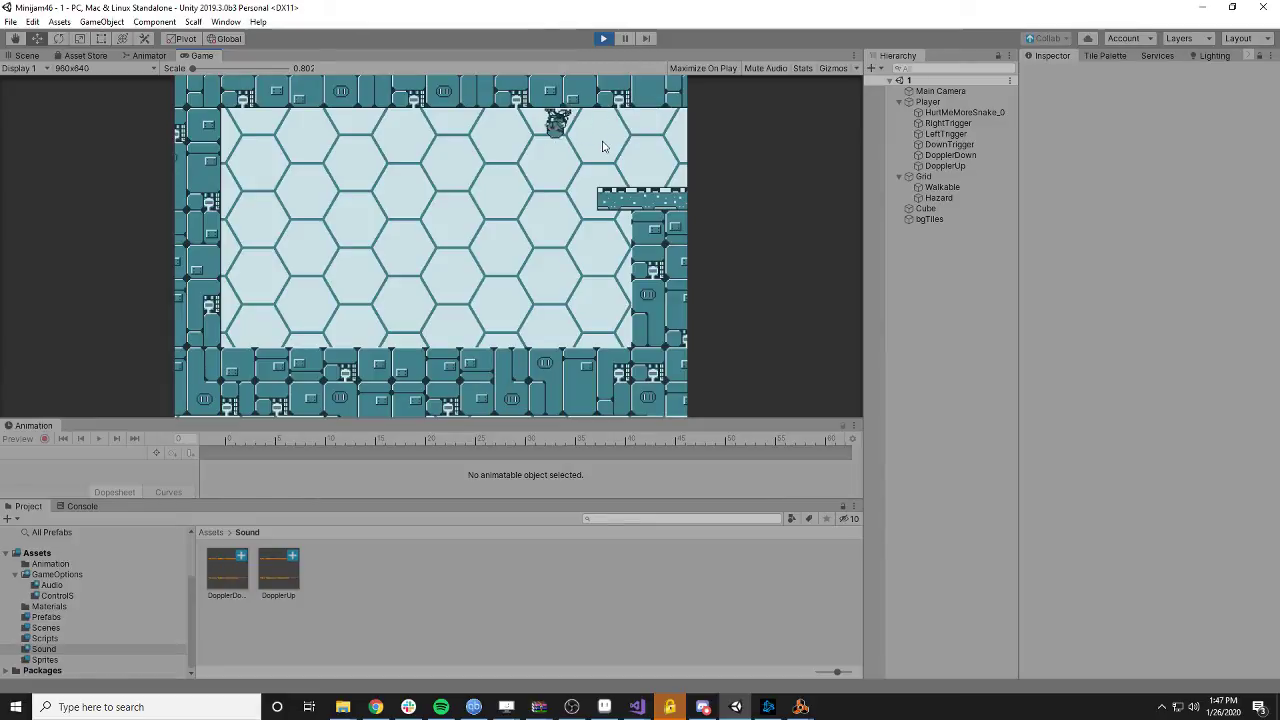
key("Right")
key("space")
key("Right")
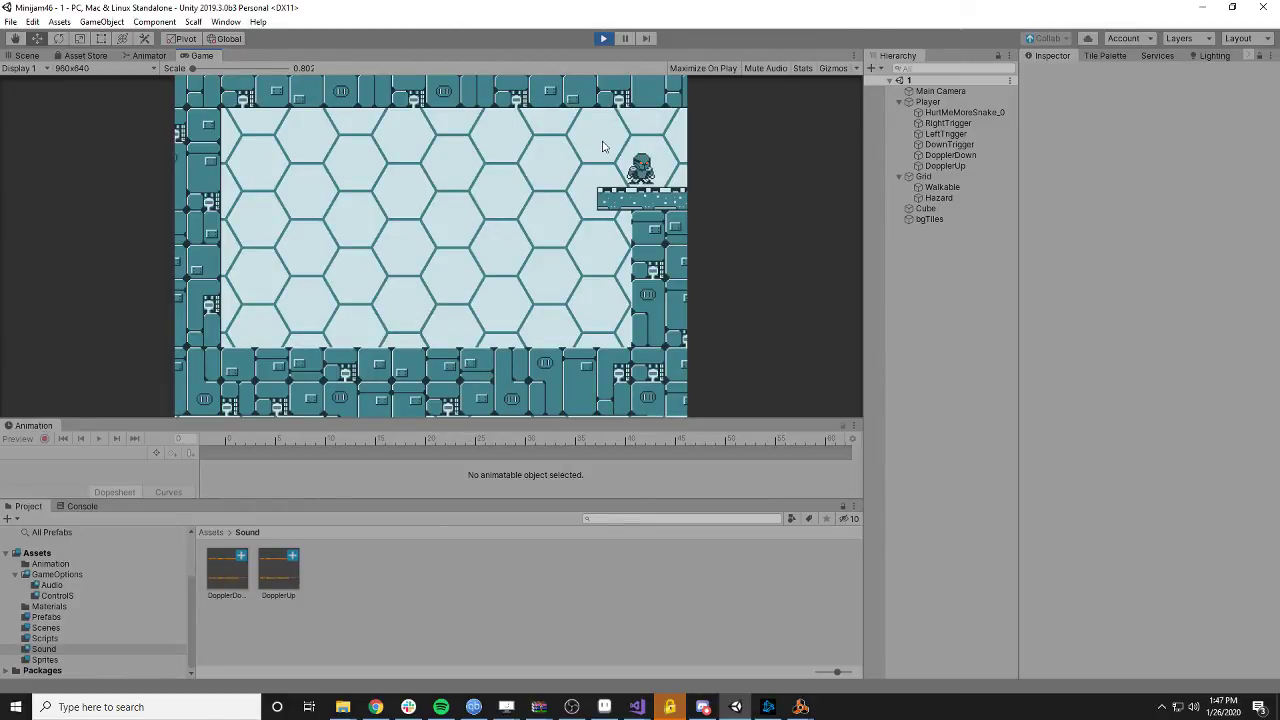
key("space")
key("Left")
key("space")
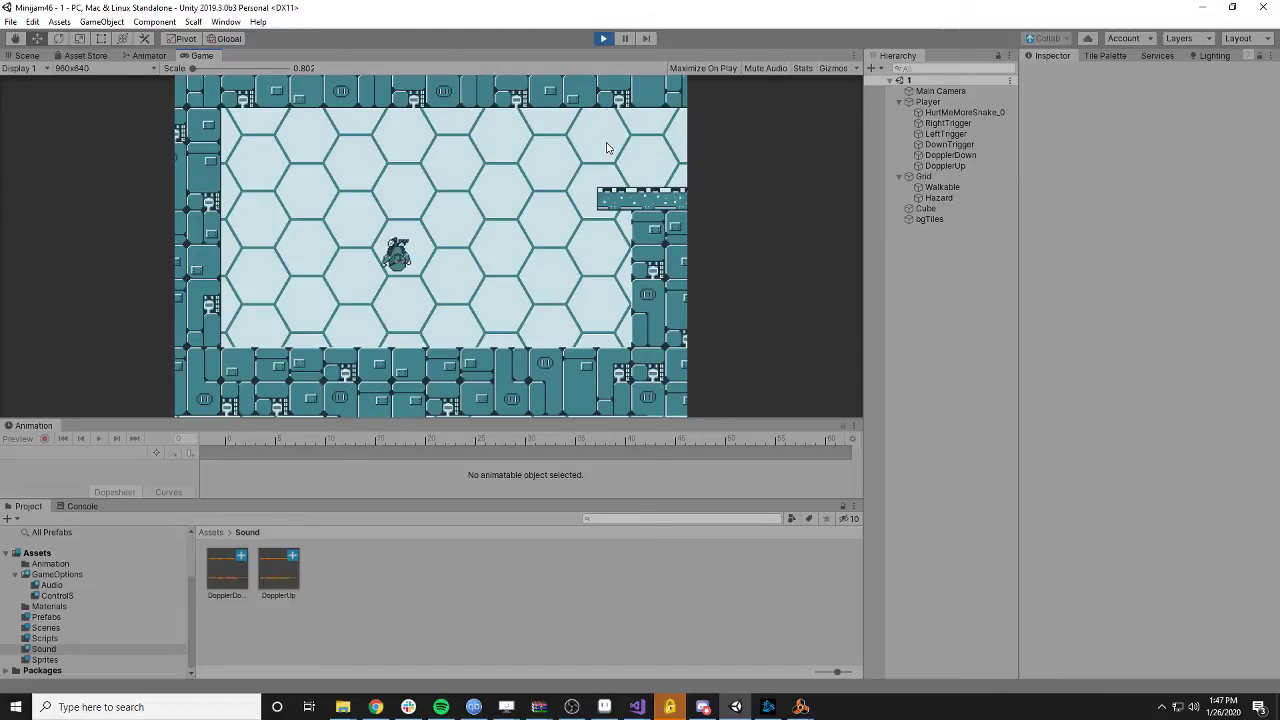
key("Right")
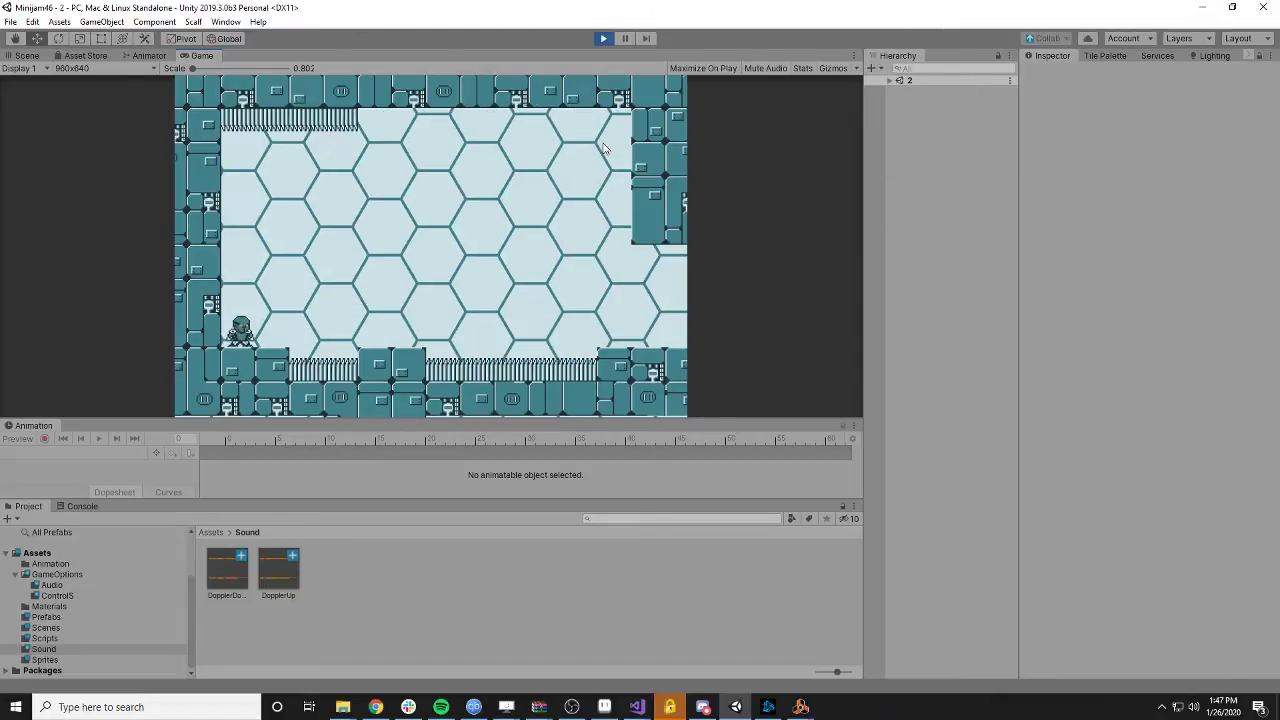
- Play on from level 2 into level 5, switching gravity to check the sounds across levels, and stop the game
key("space")
key("space")
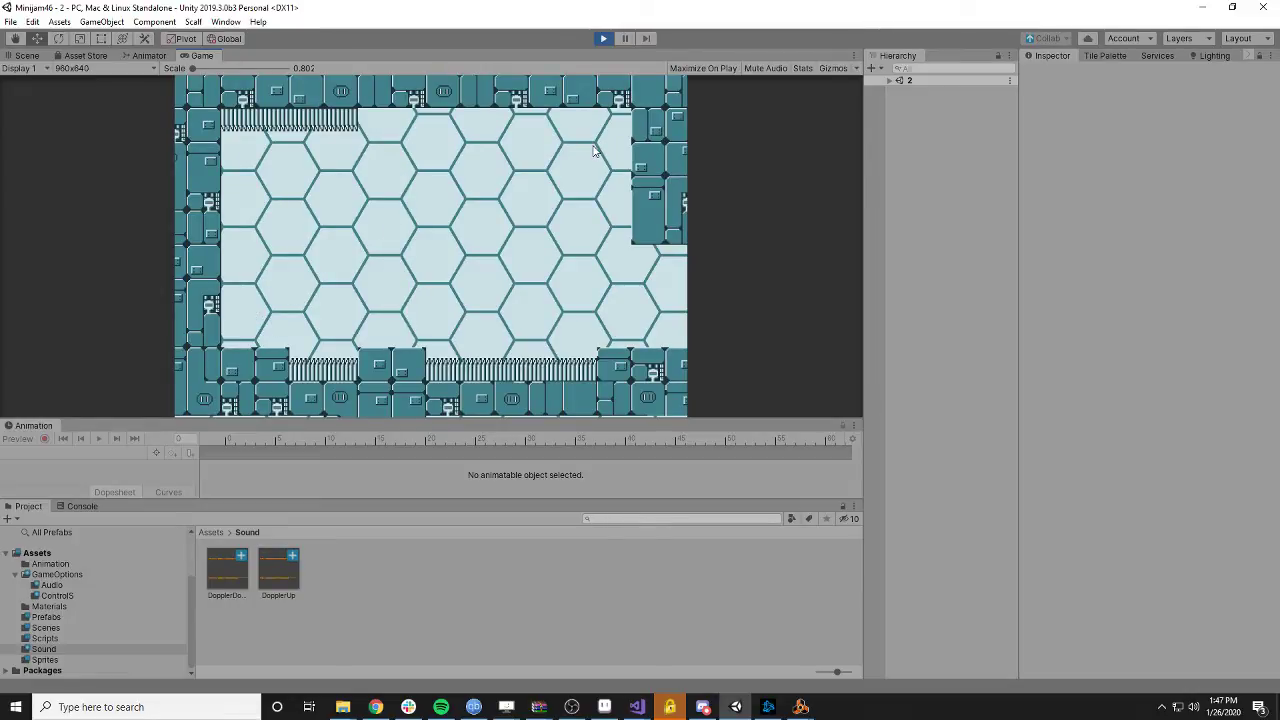
key("space")
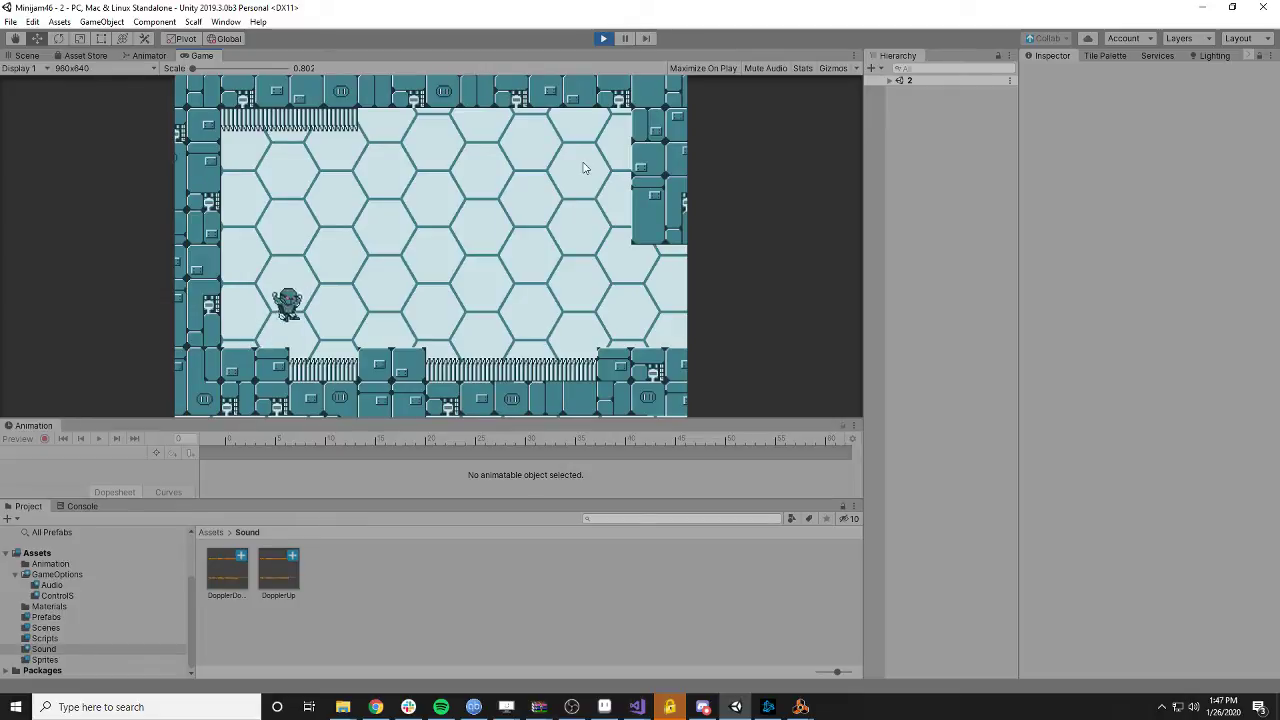
key("space")
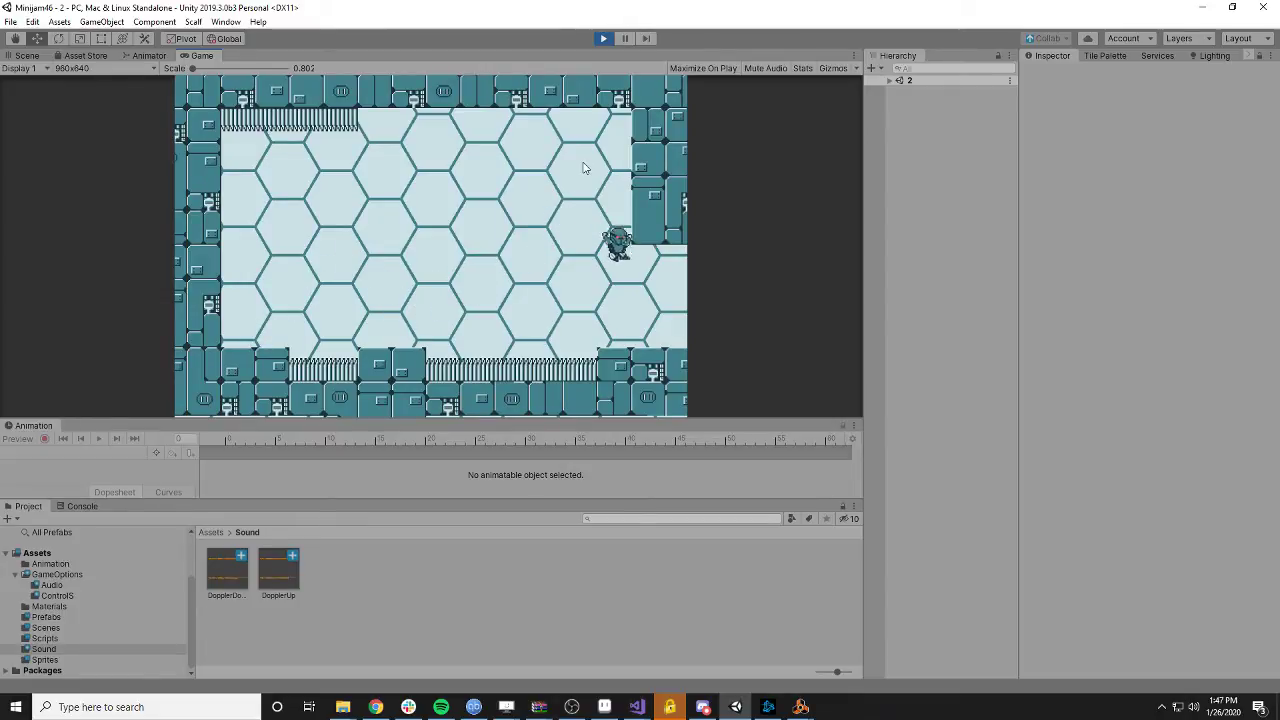
key("space")
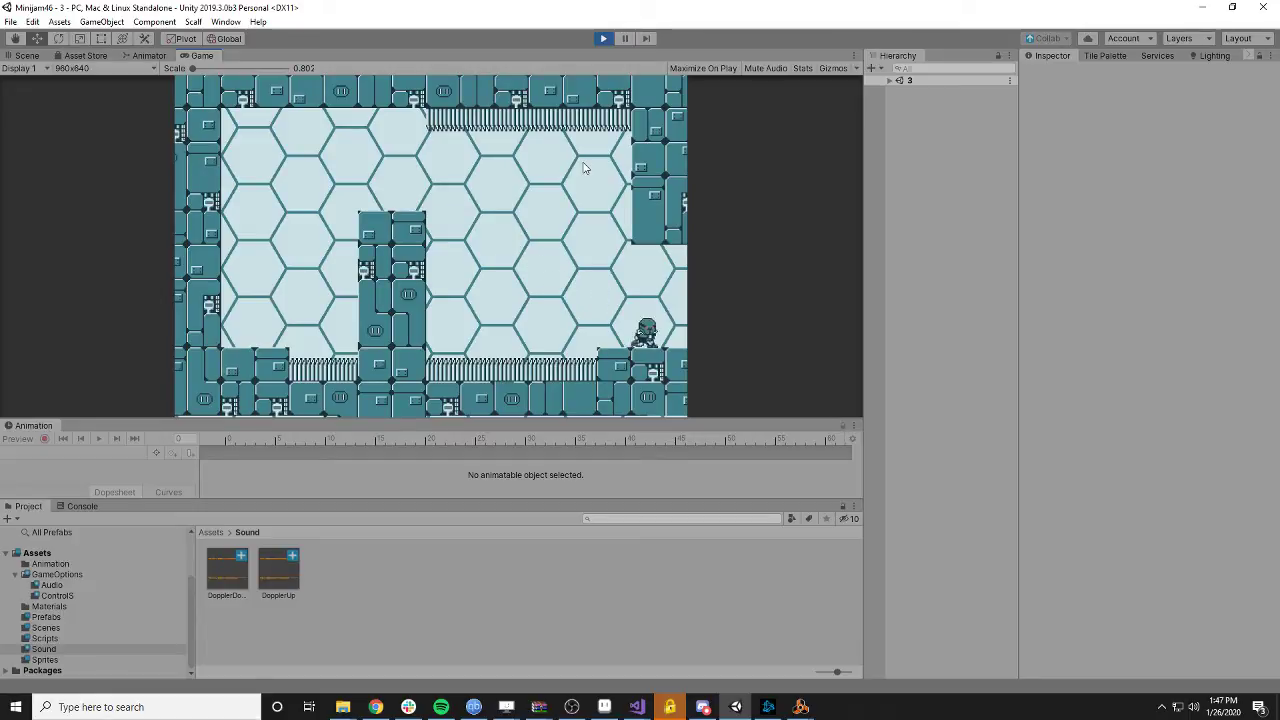
key("space")
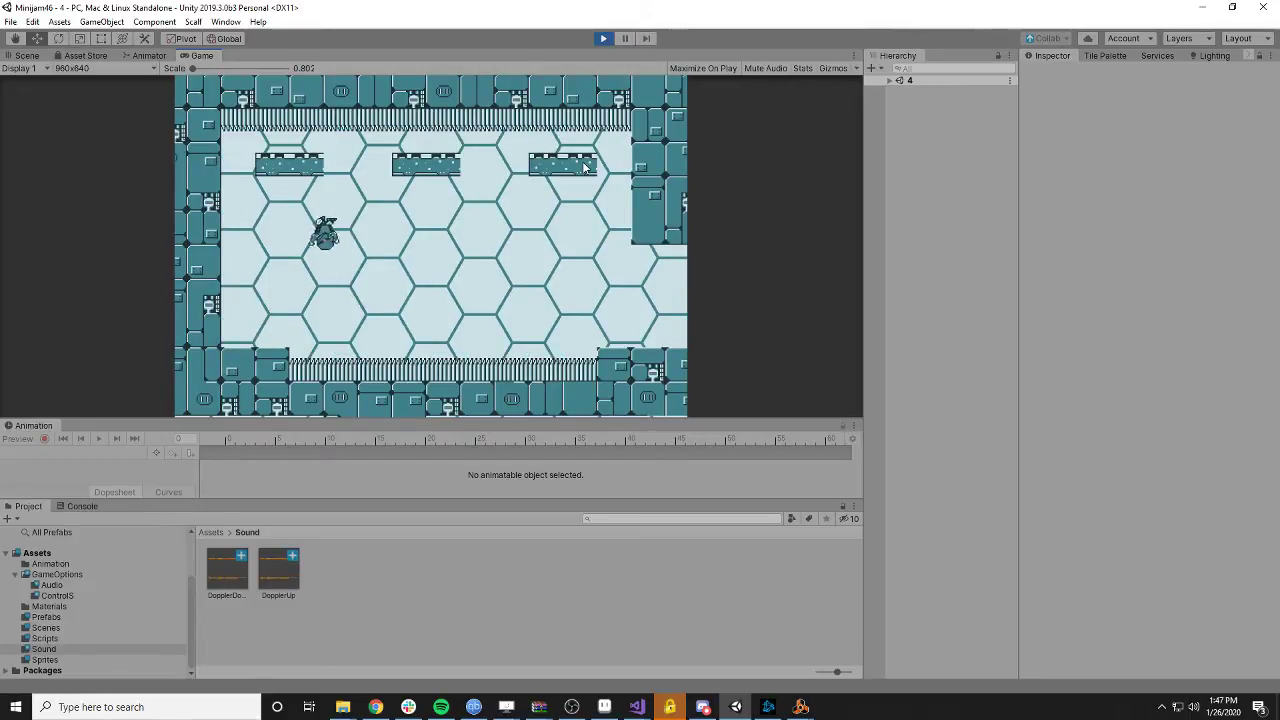
key("space")
key("space")
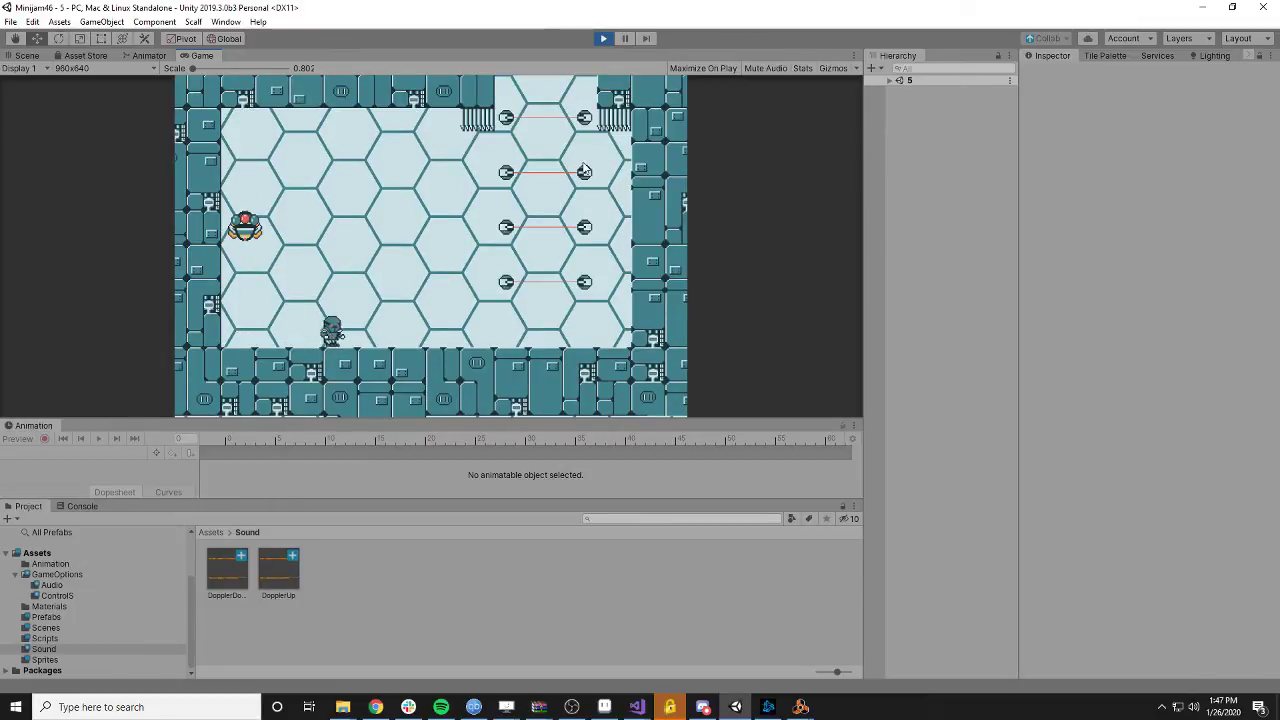
key("space")
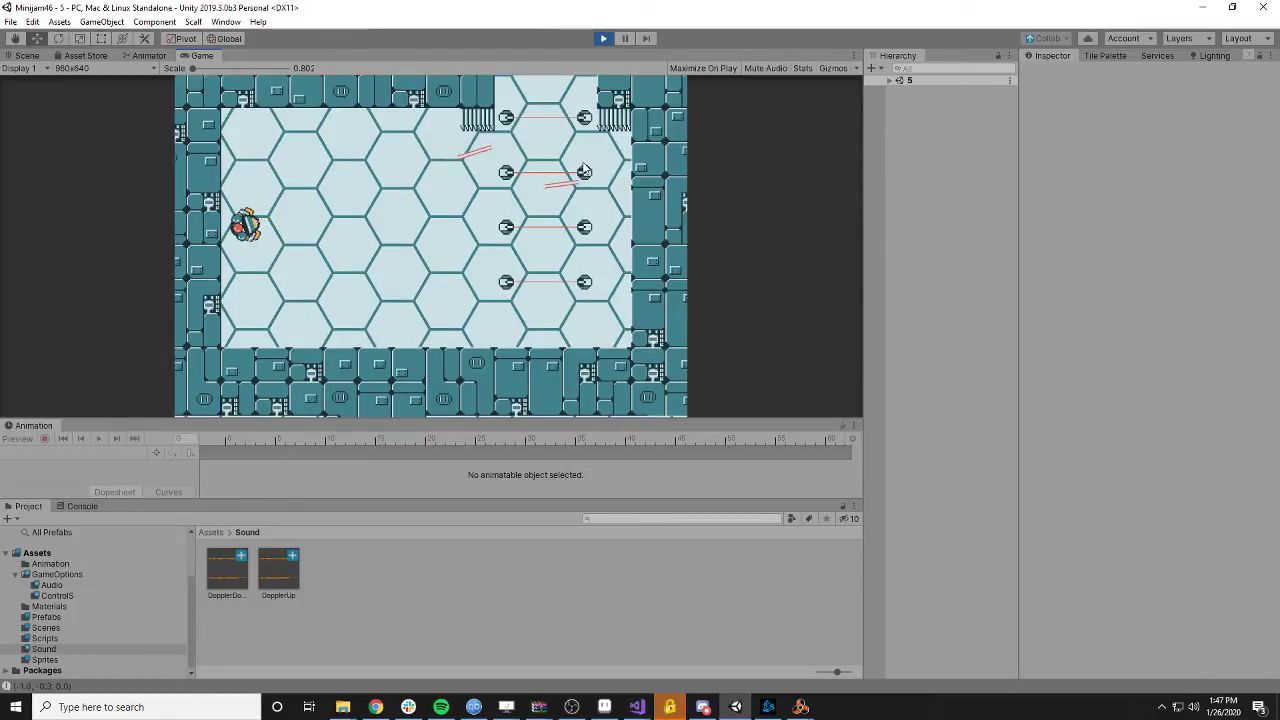
left_click(605, 39)
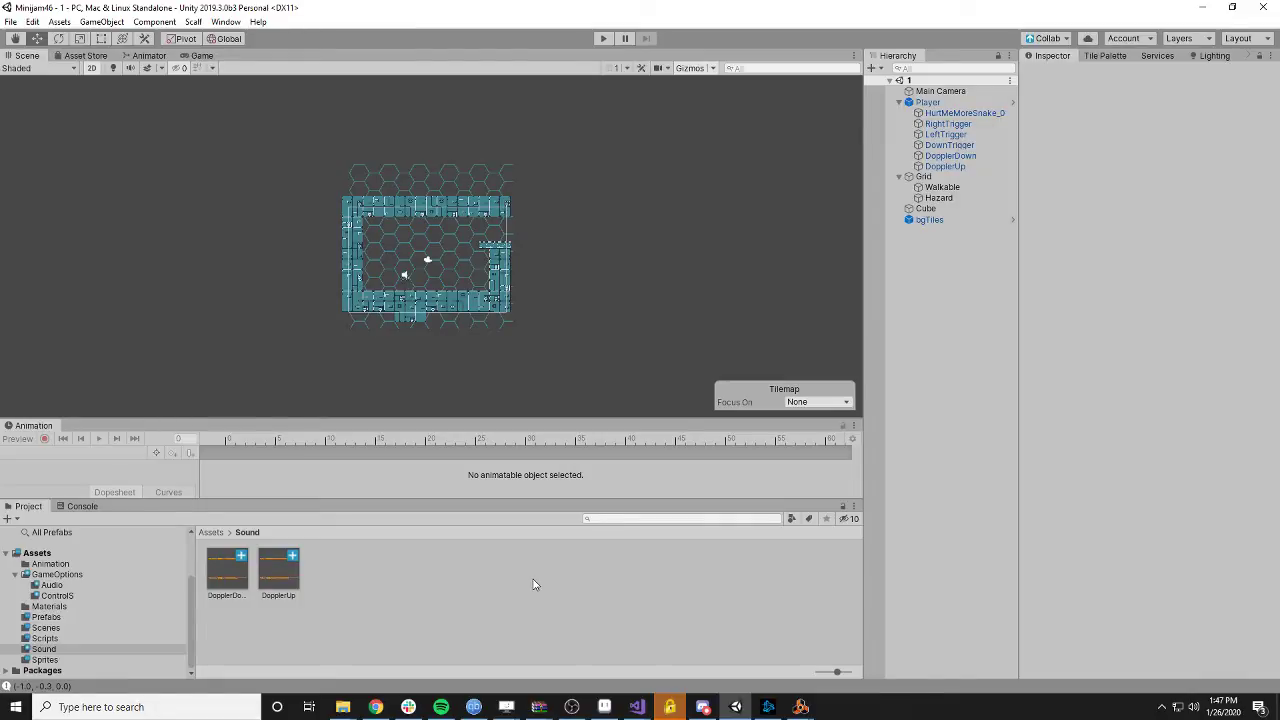
- Open the Player prefab and set the volume of both the DopplerDown and DopplerUp audio sources to 0.5
left_click(963, 157)
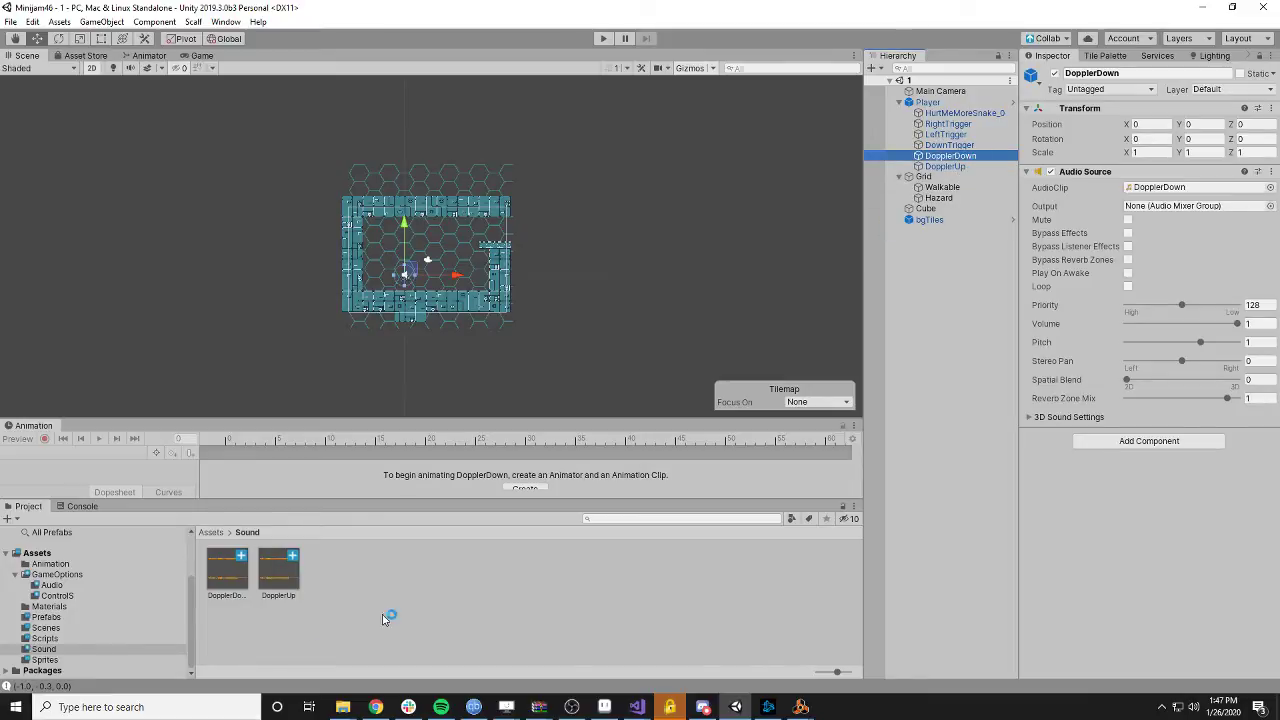
left_click(46, 617)
left_click(432, 570)
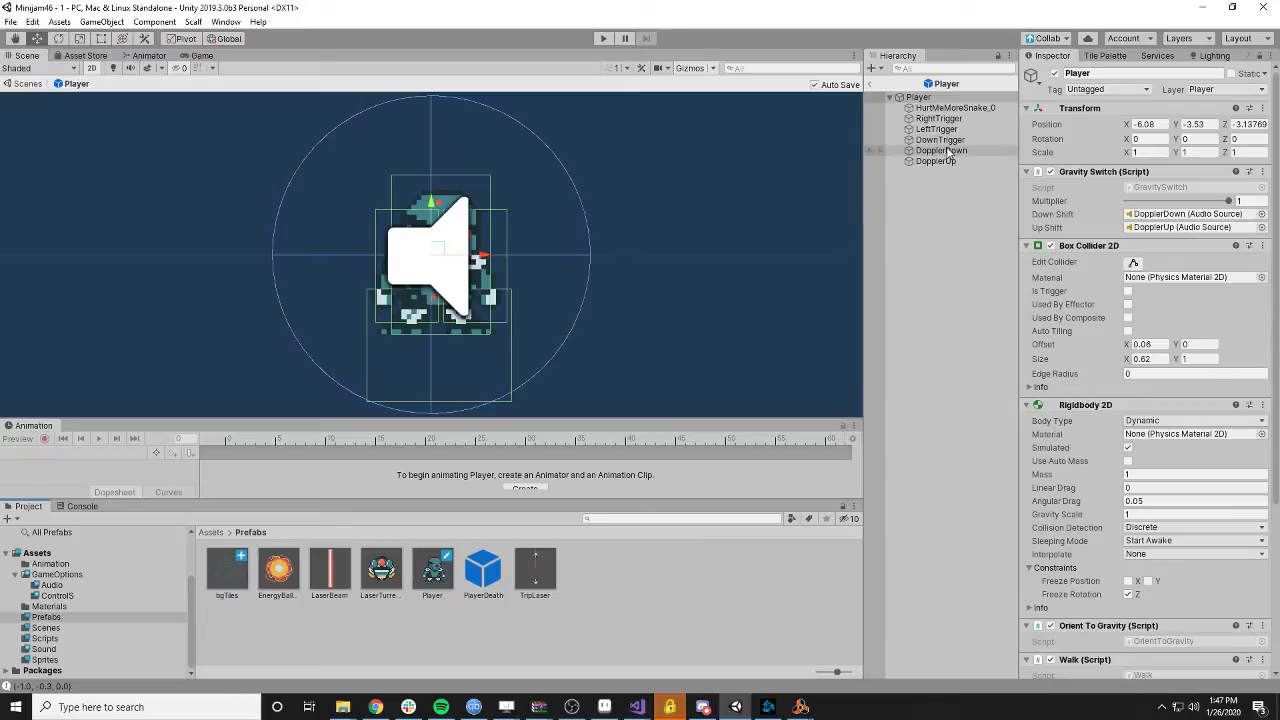
left_click(941, 151)
left_click(944, 163, "shift")
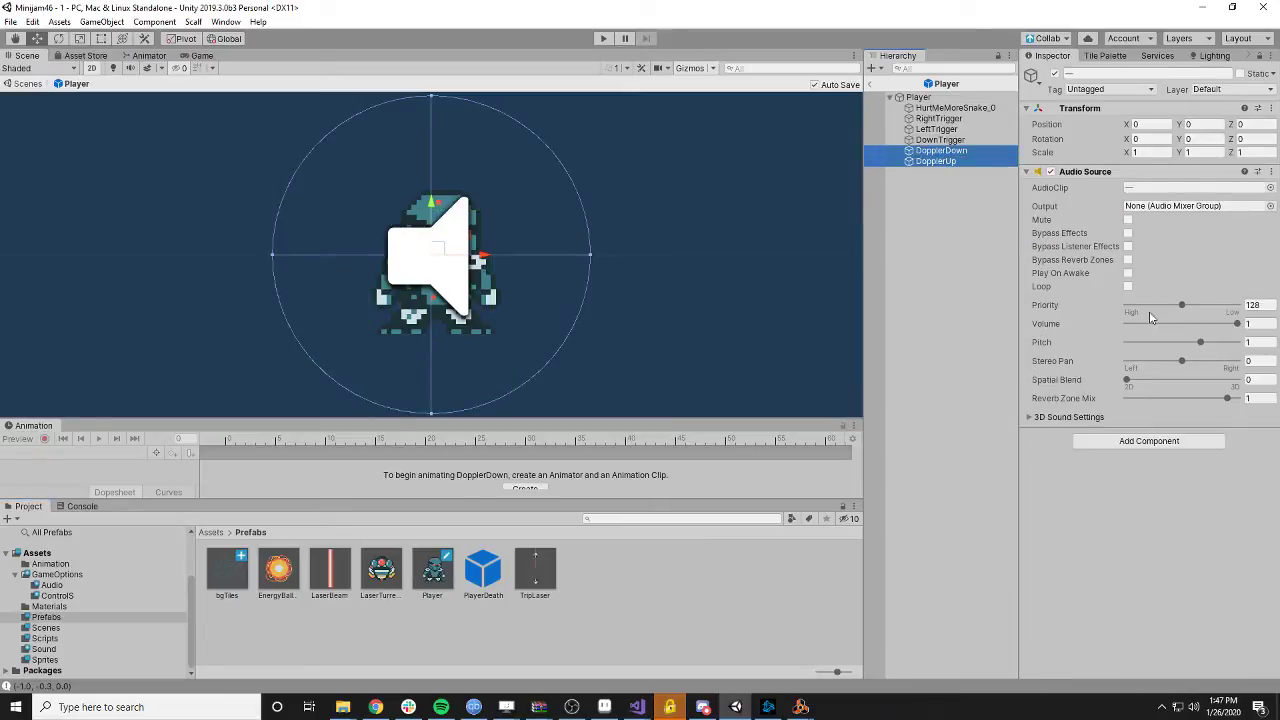
left_click_drag(1238, 327, 1218, 329)
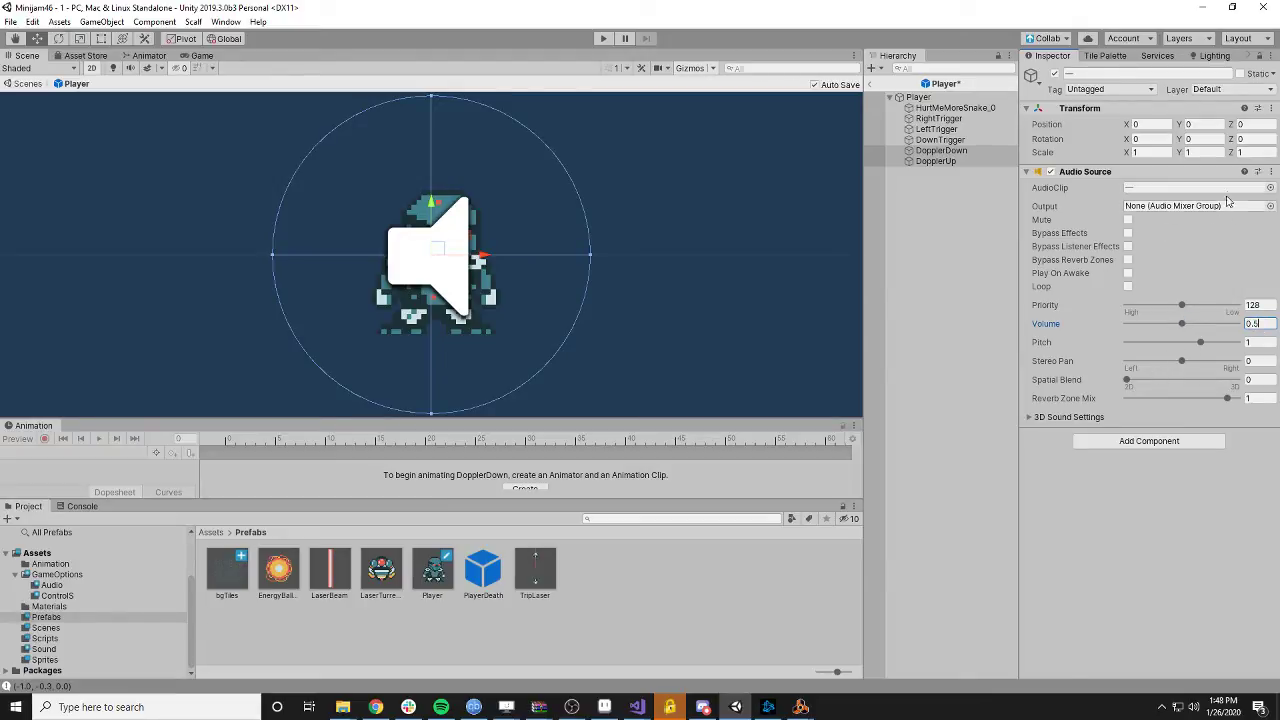
- Route the output of both Doppler audio sources to the SFX group of AudioMix and check each source
left_click(1270, 206)
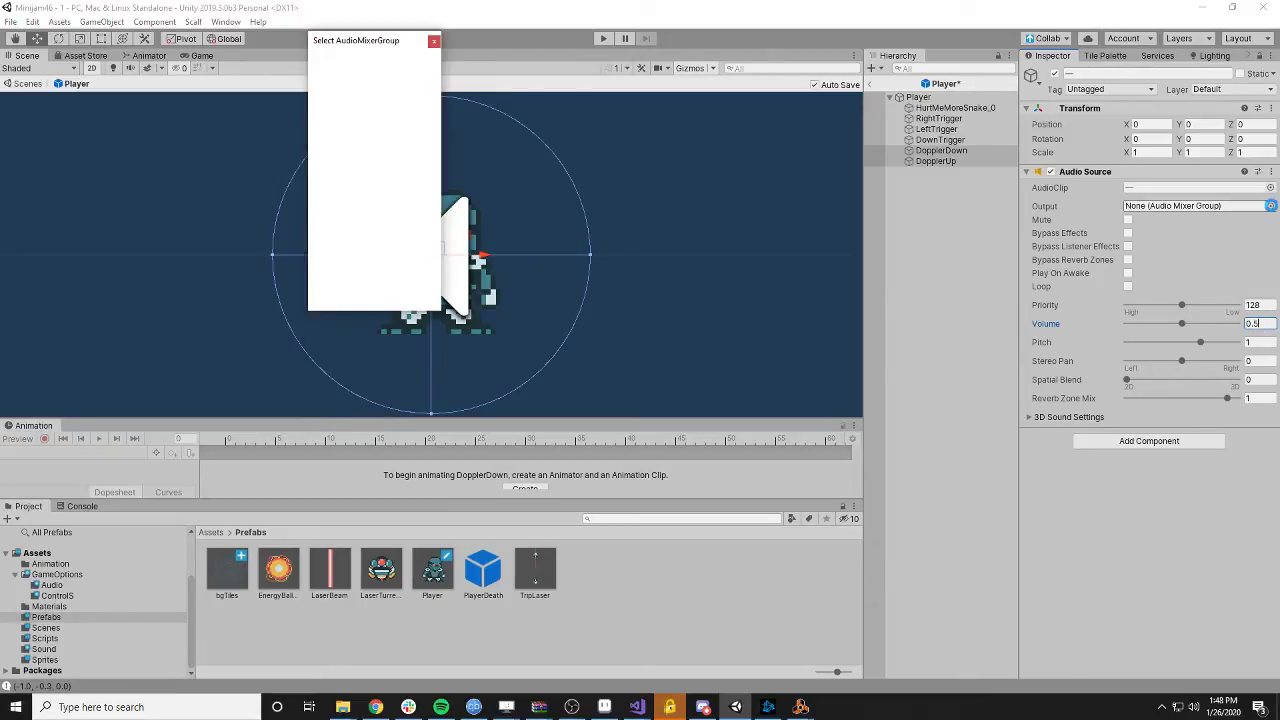
left_click(348, 124)
left_click(1225, 300)
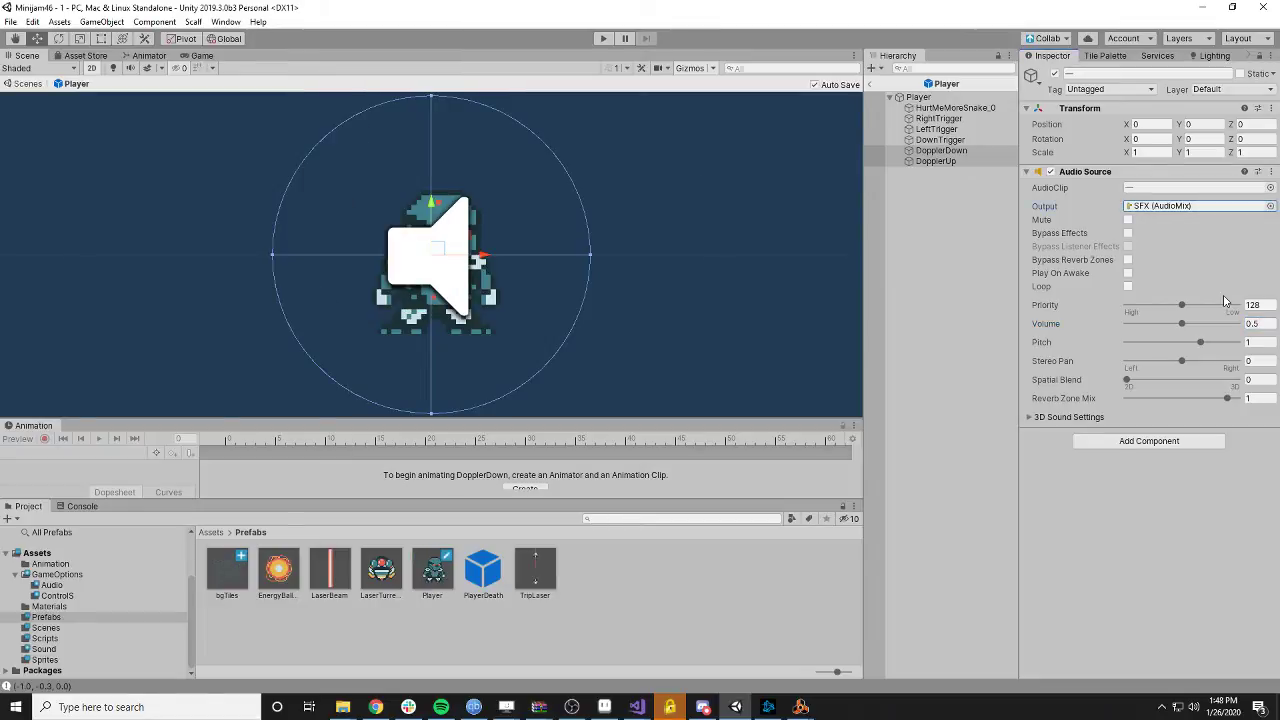
left_click(954, 188)
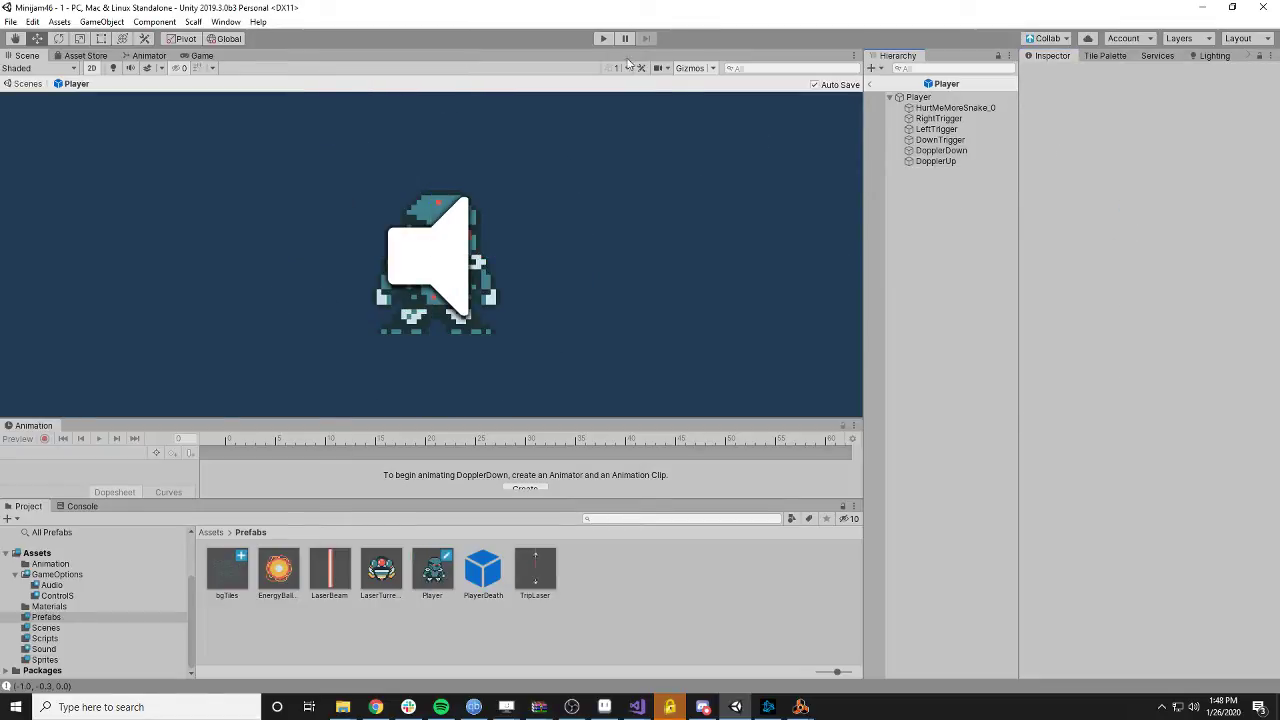
left_click(940, 150)
left_click(937, 162)
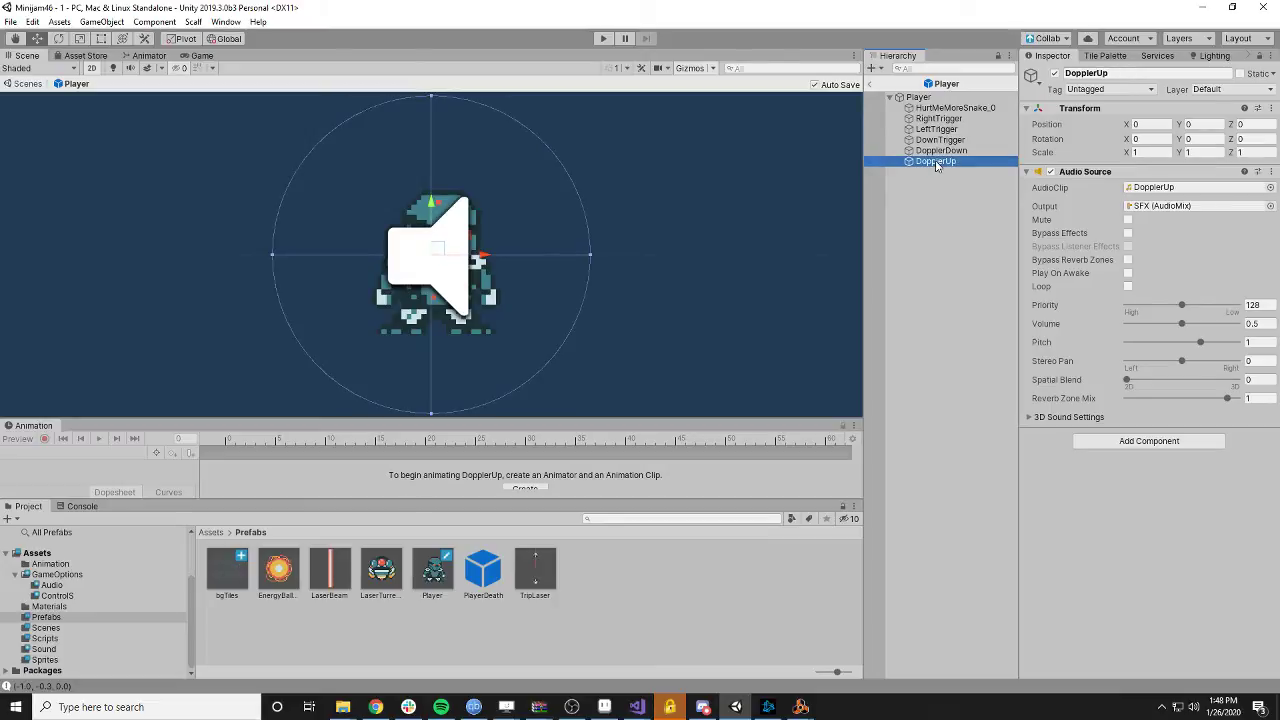
- Run the game and play through levels 1 to 4, switching gravity to check the quieter shift sounds
left_click(603, 38)
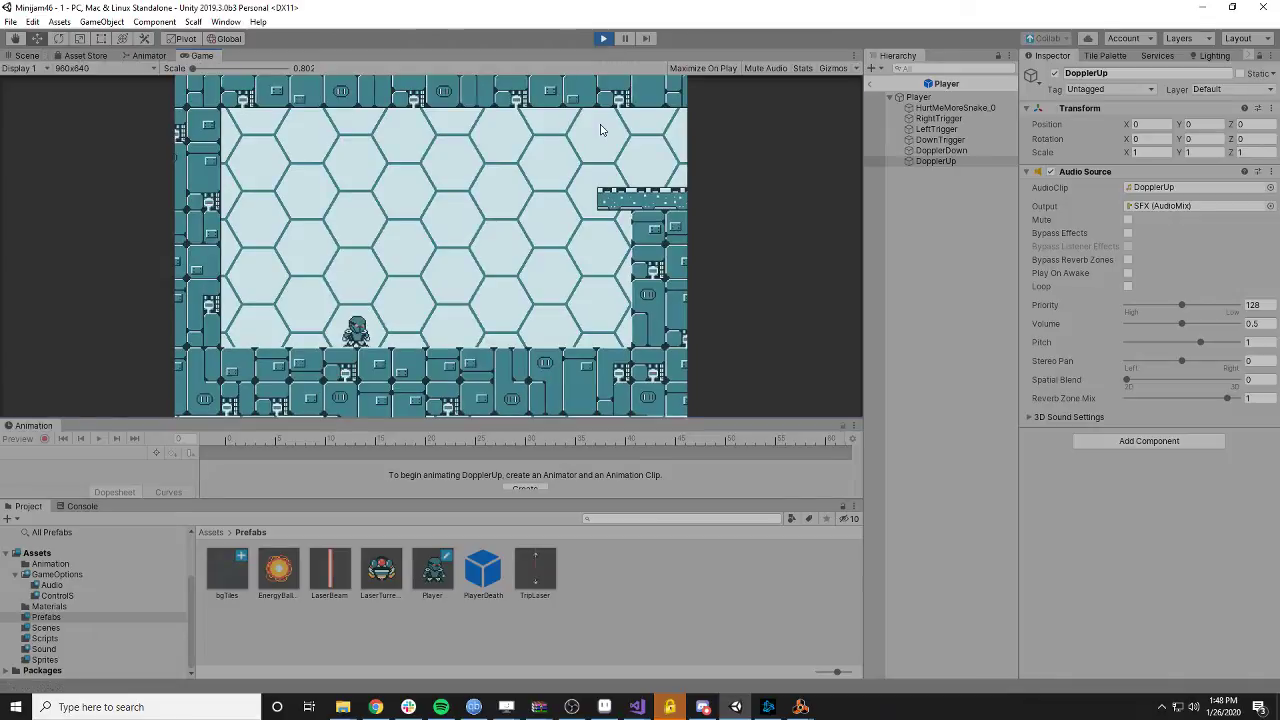
key("Right")
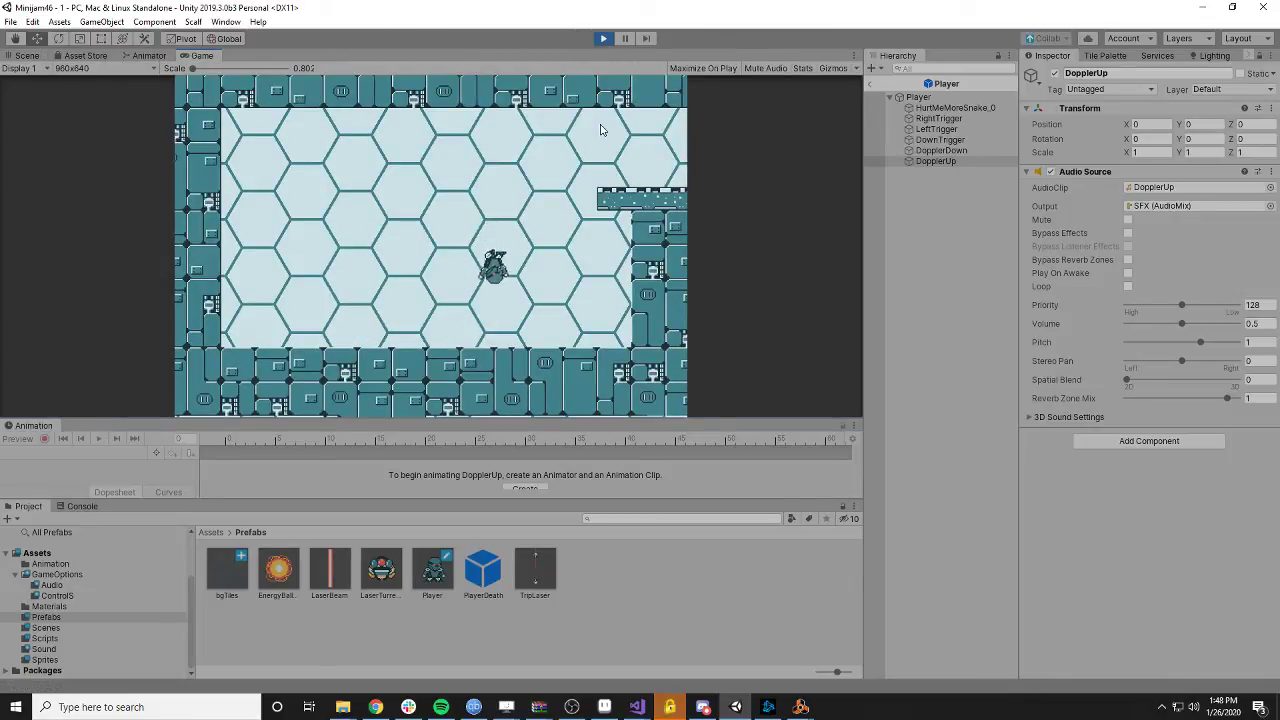
key("Left")
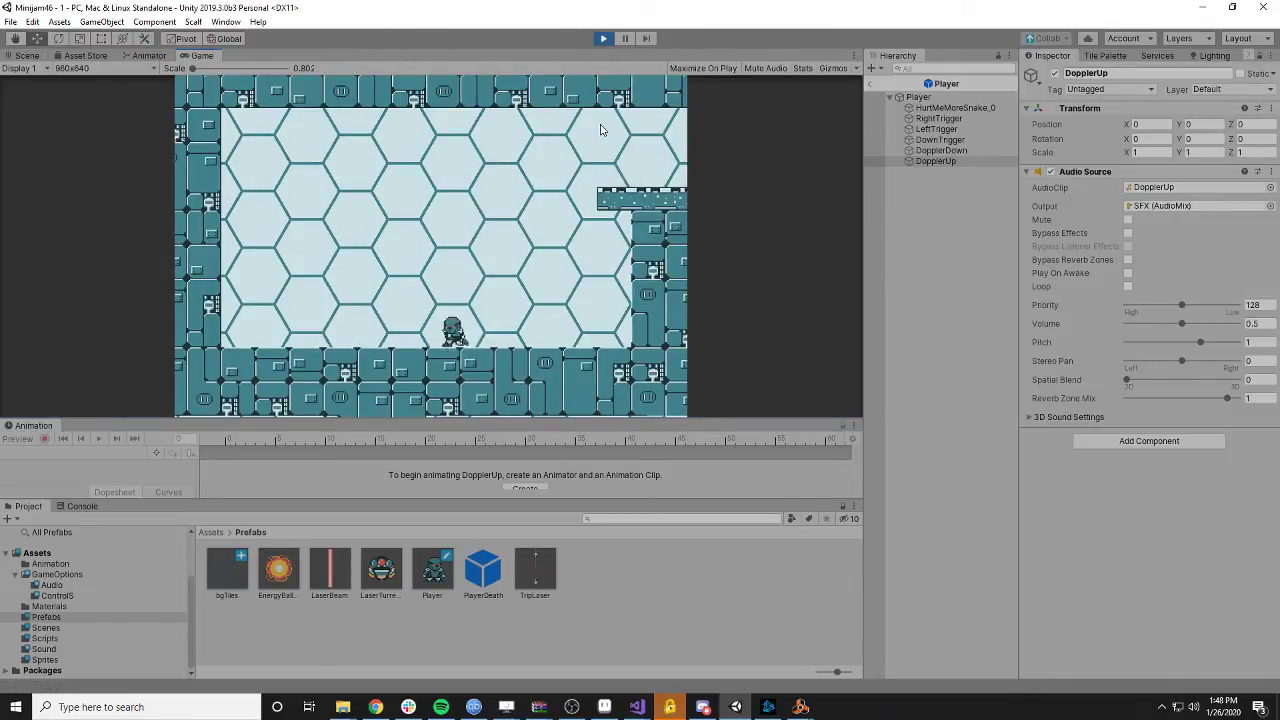
key("Right")
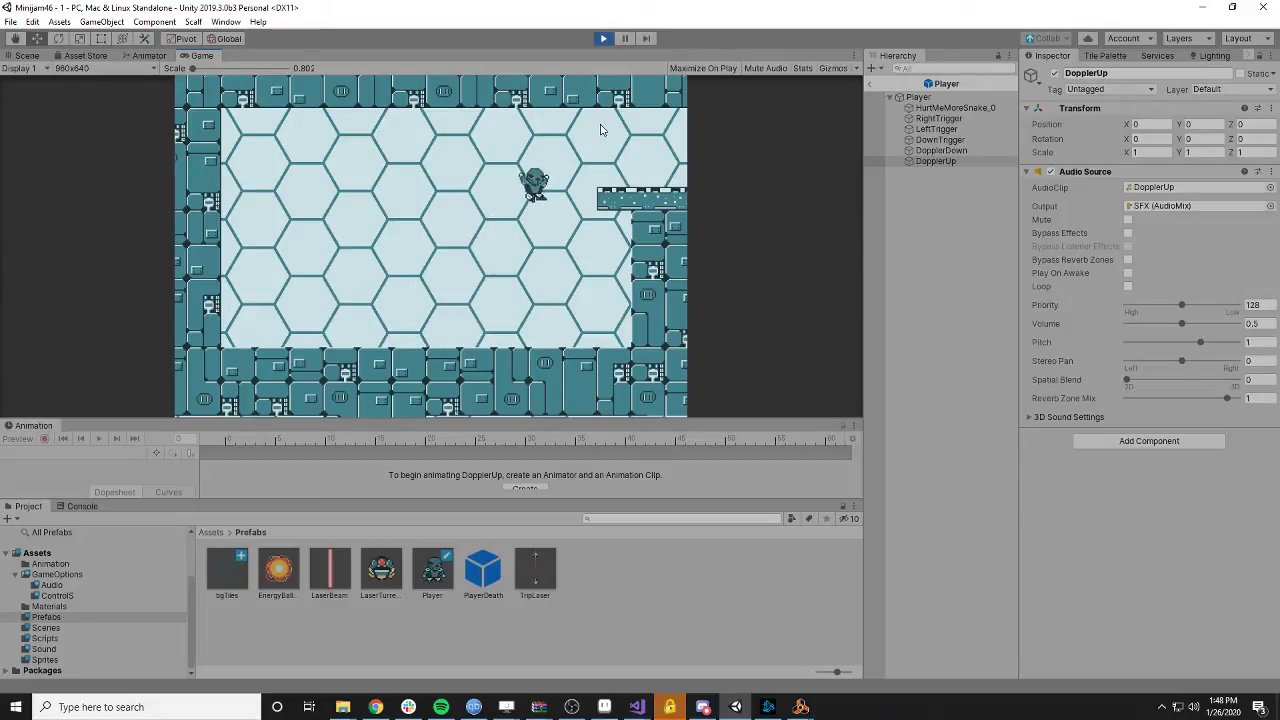
key("Right")
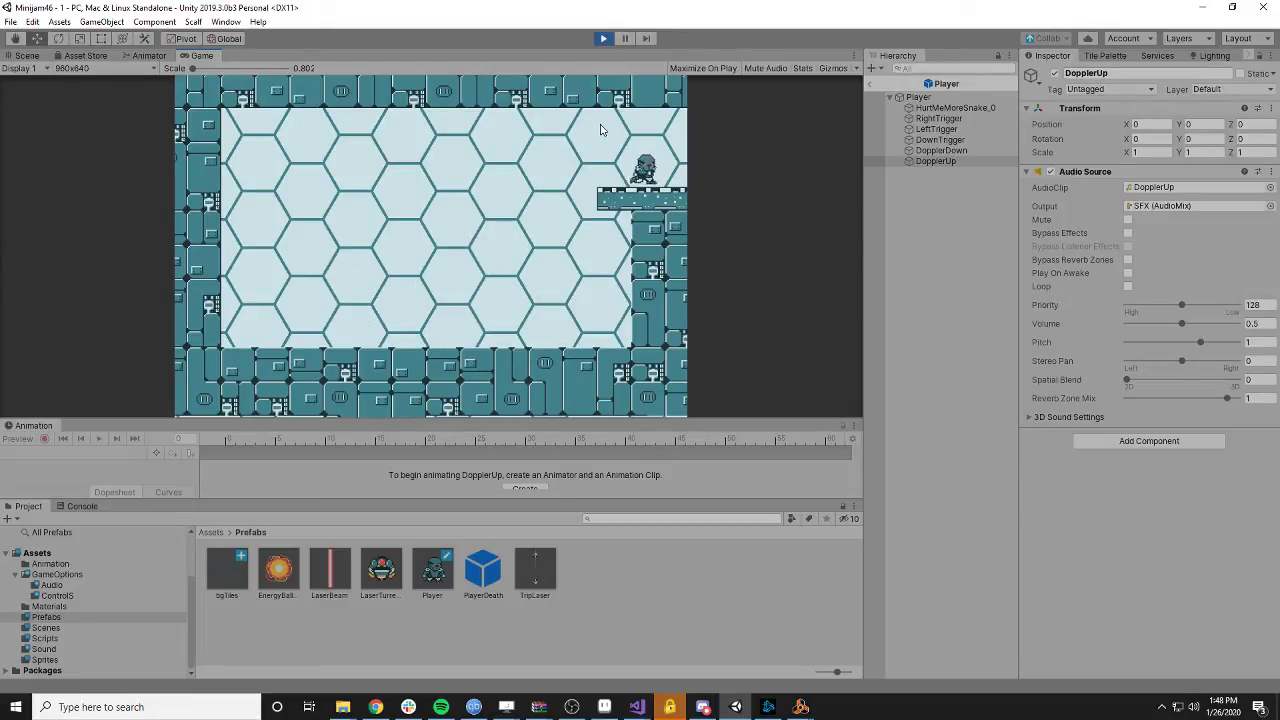
key("Right")
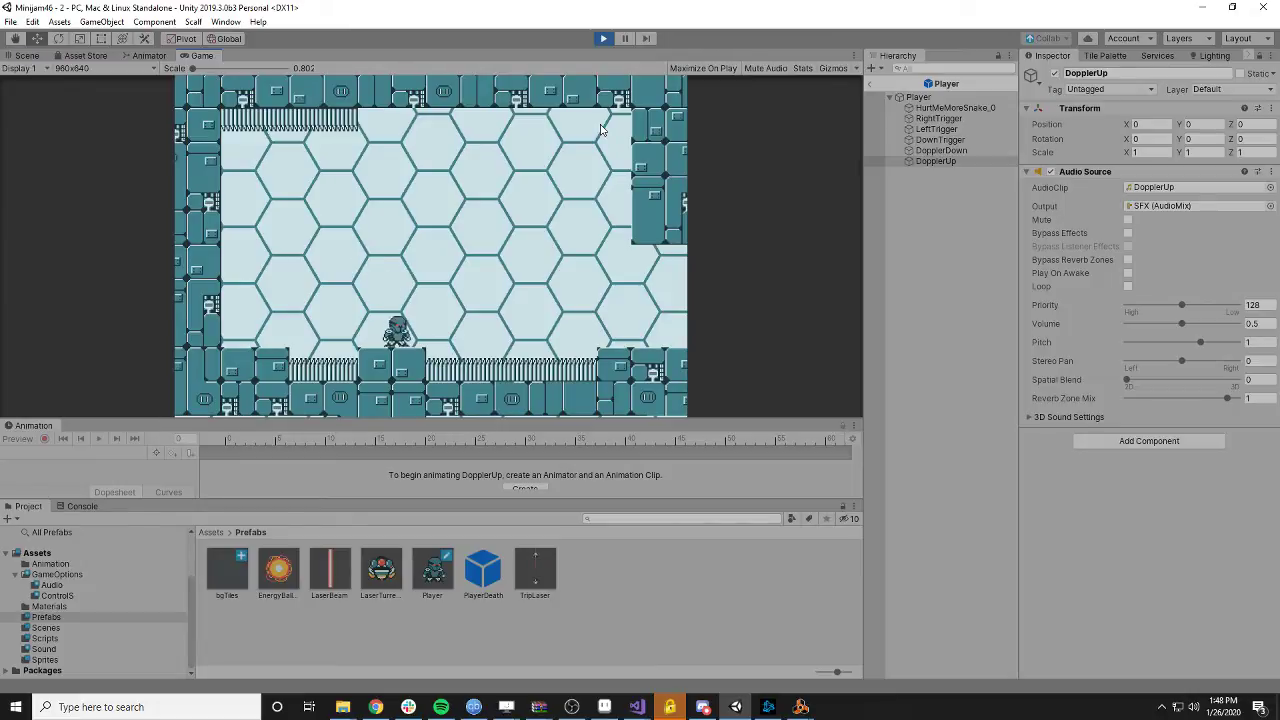
key("Right")
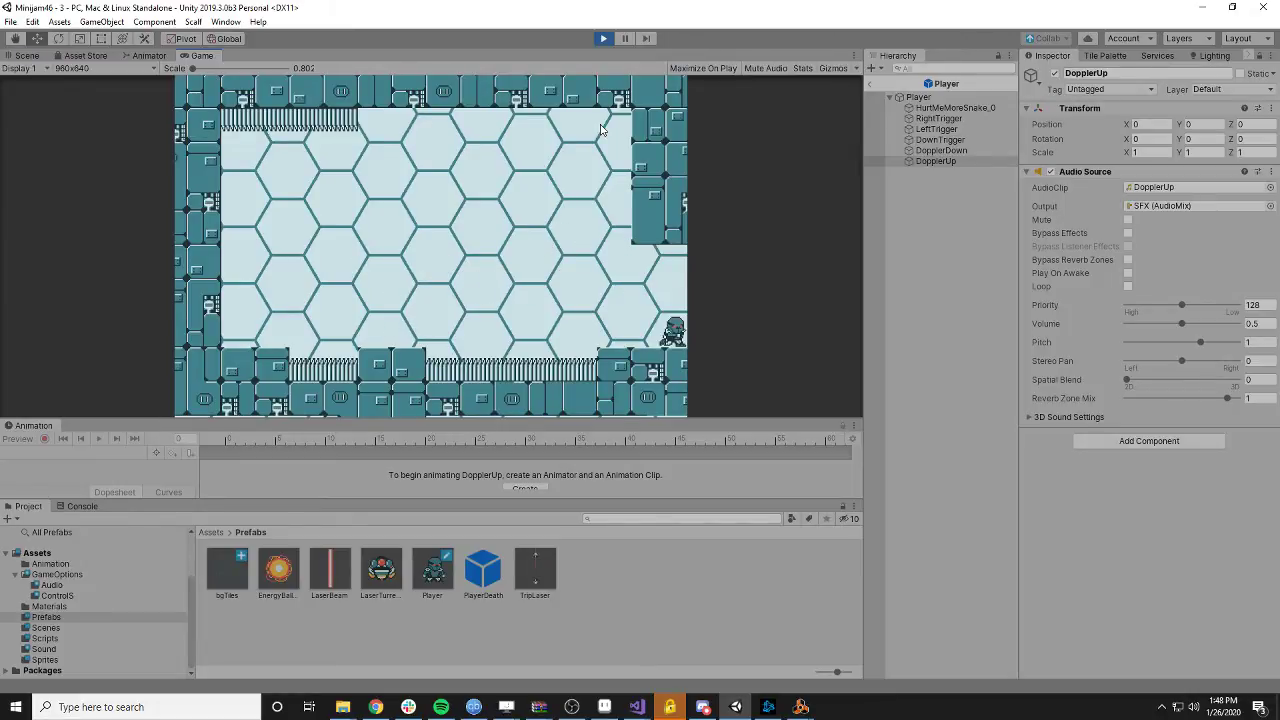
key("Right")
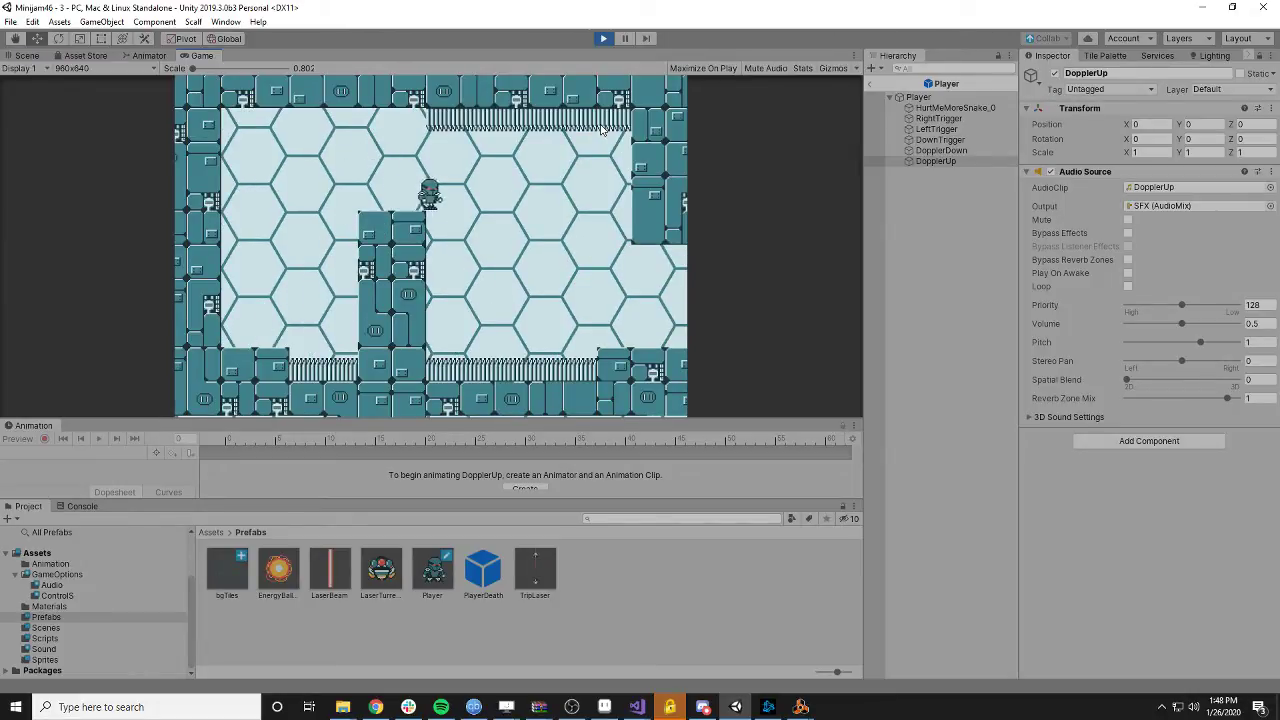
key("Right")
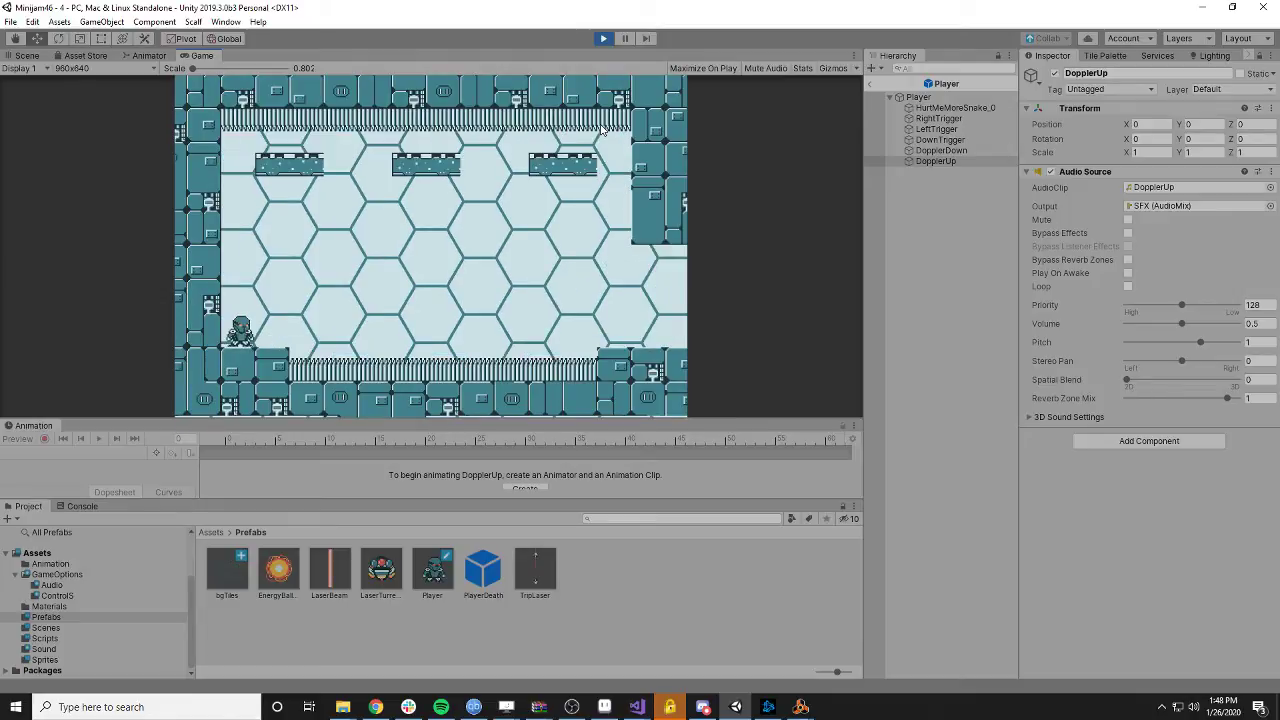
key("Right")
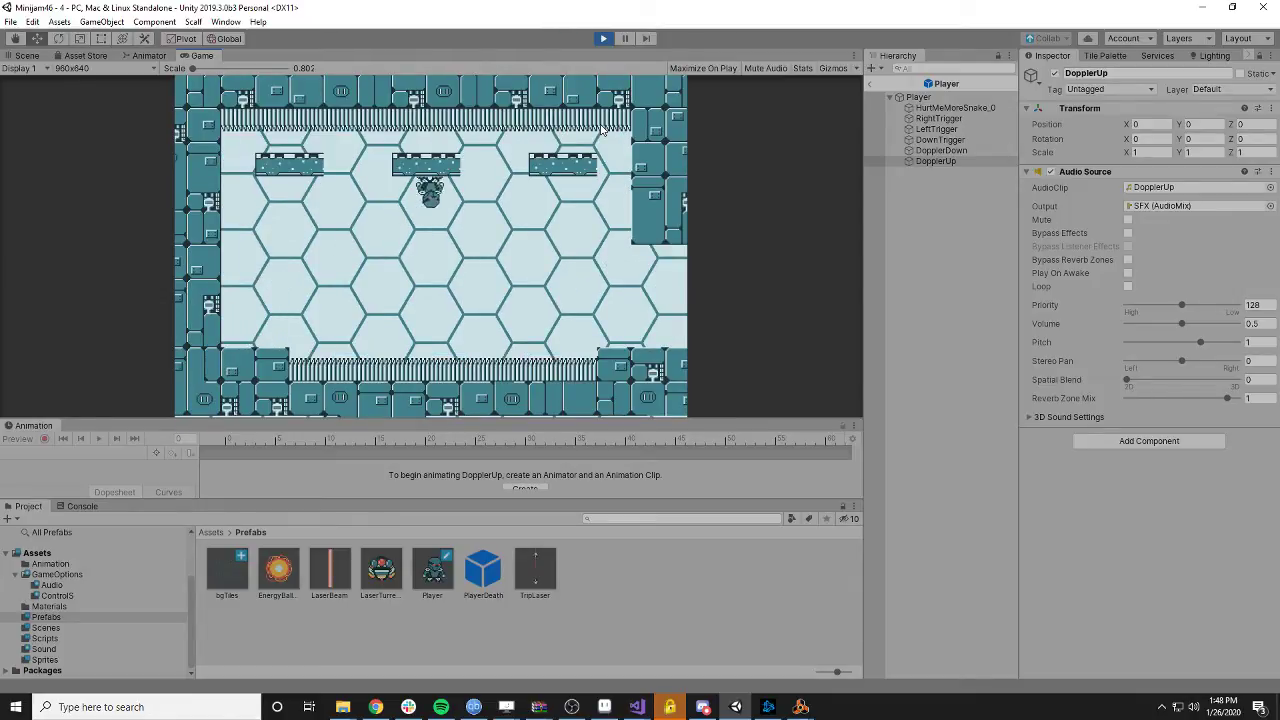
key("Right")
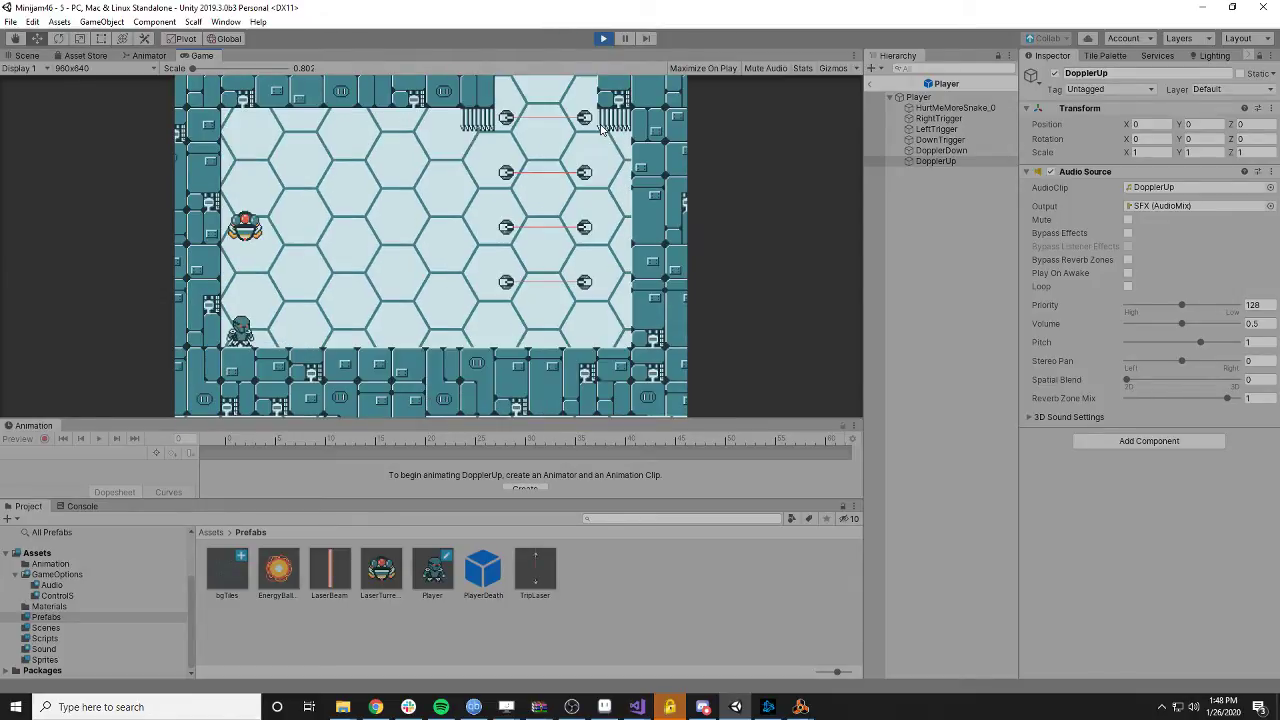
- Play on through levels 5 and 6, switching gravity past the tripwire lasers to check the shift sounds
key("Right")
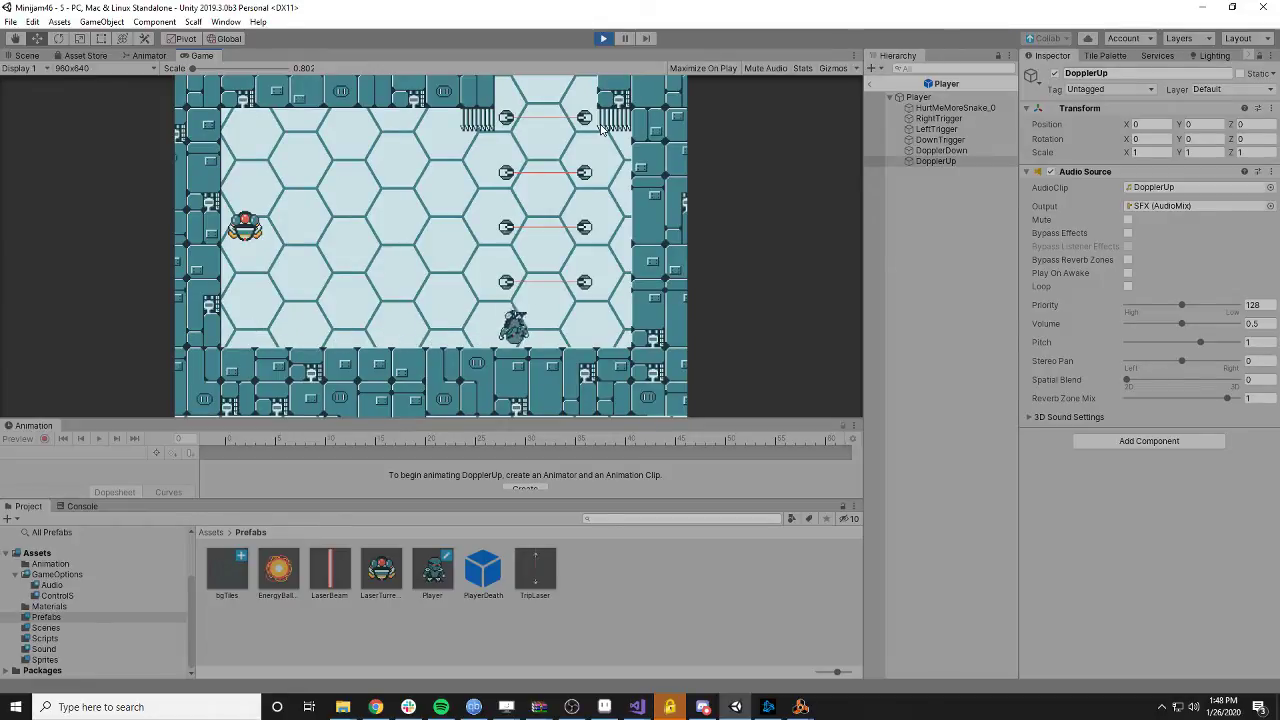
key("space")
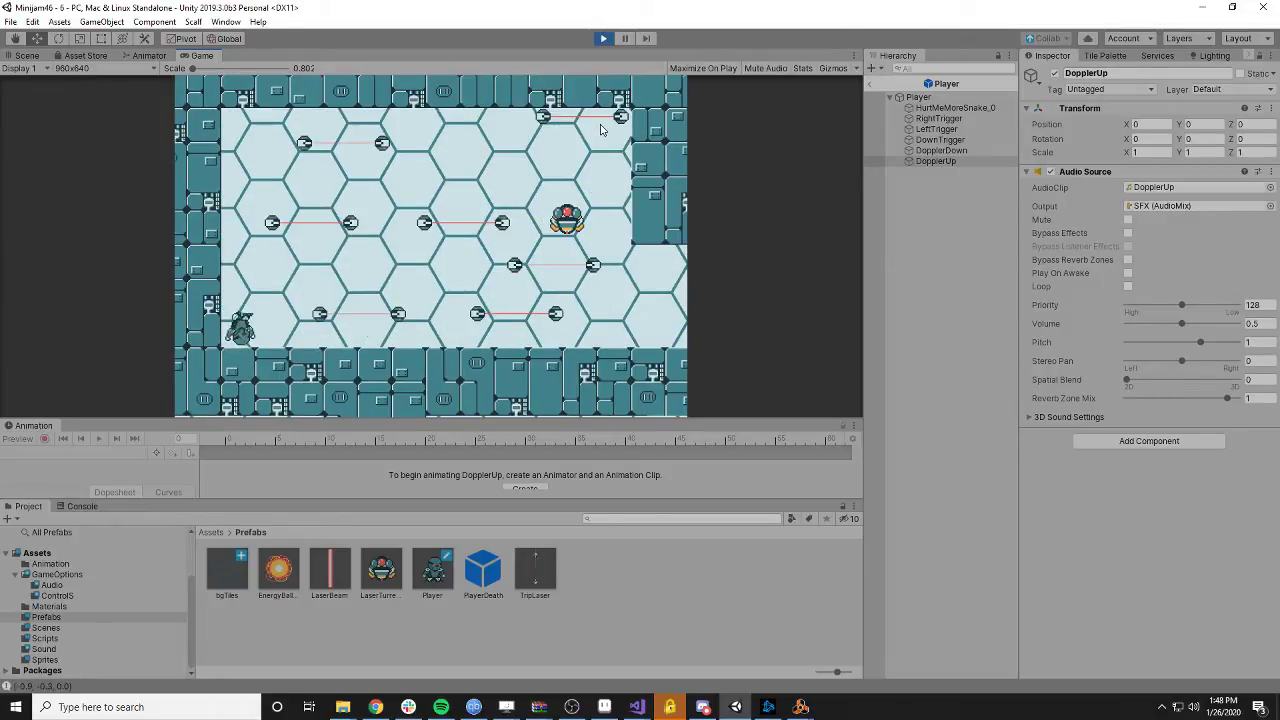
key("space")
key("Right")
key("space")
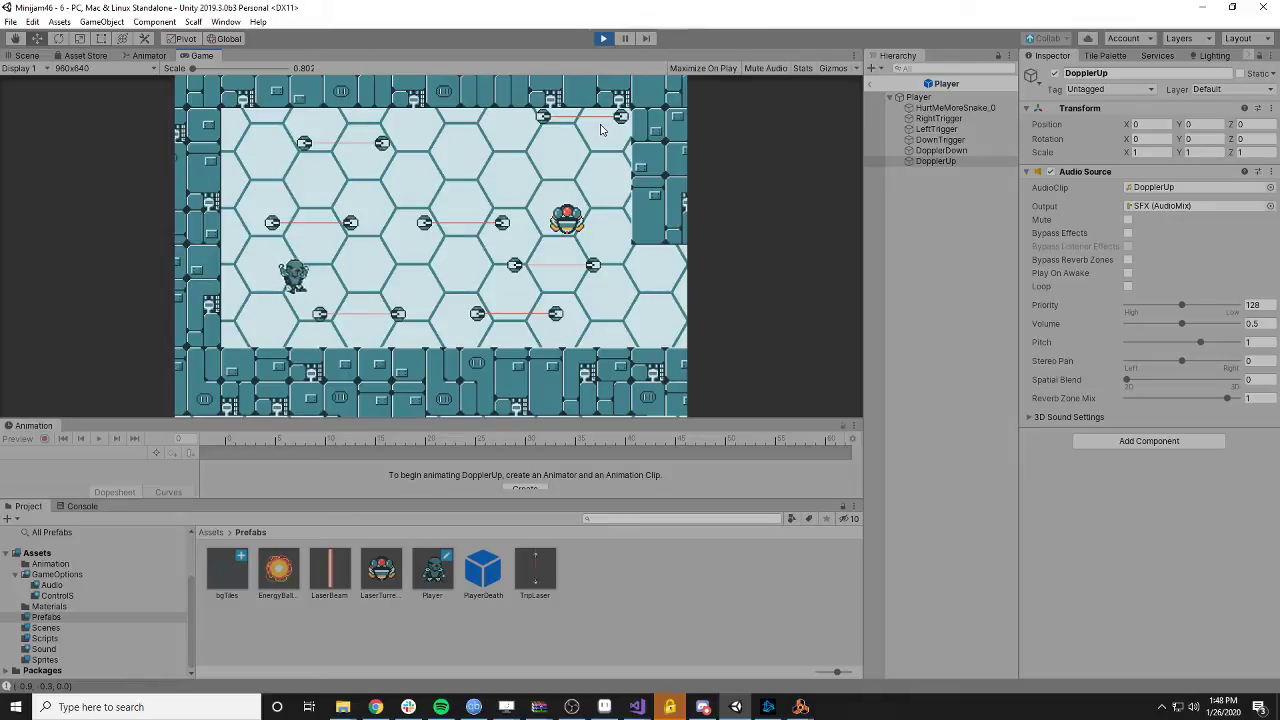
key("space")
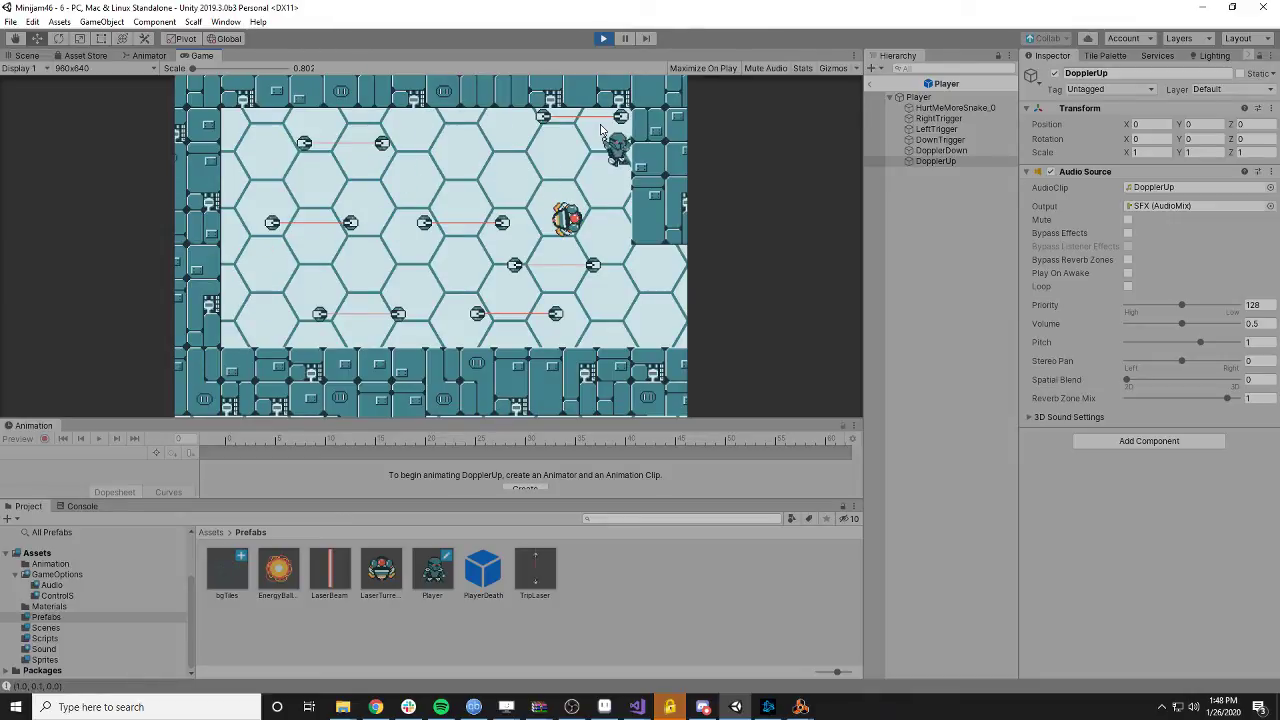
key("space")
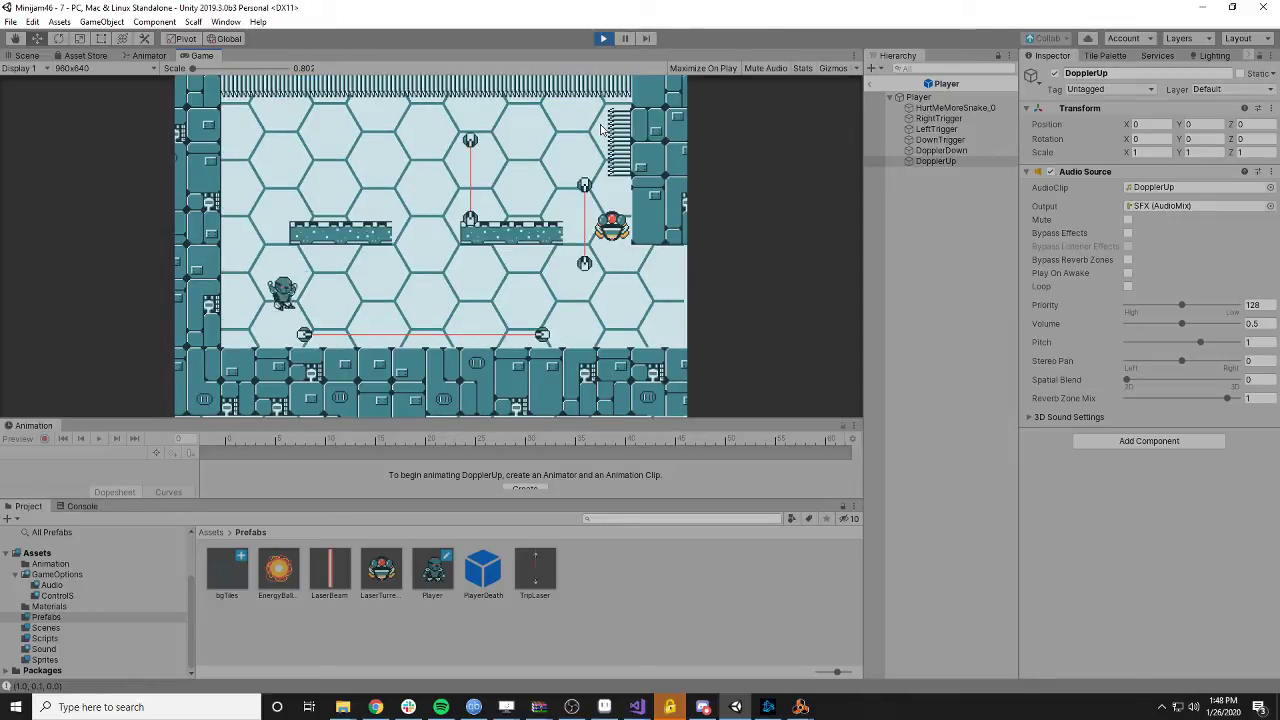
- Continue through levels 7 and 8 into level 9, switching gravity to check the sounds, and stop the game
key("Right")
key("space")
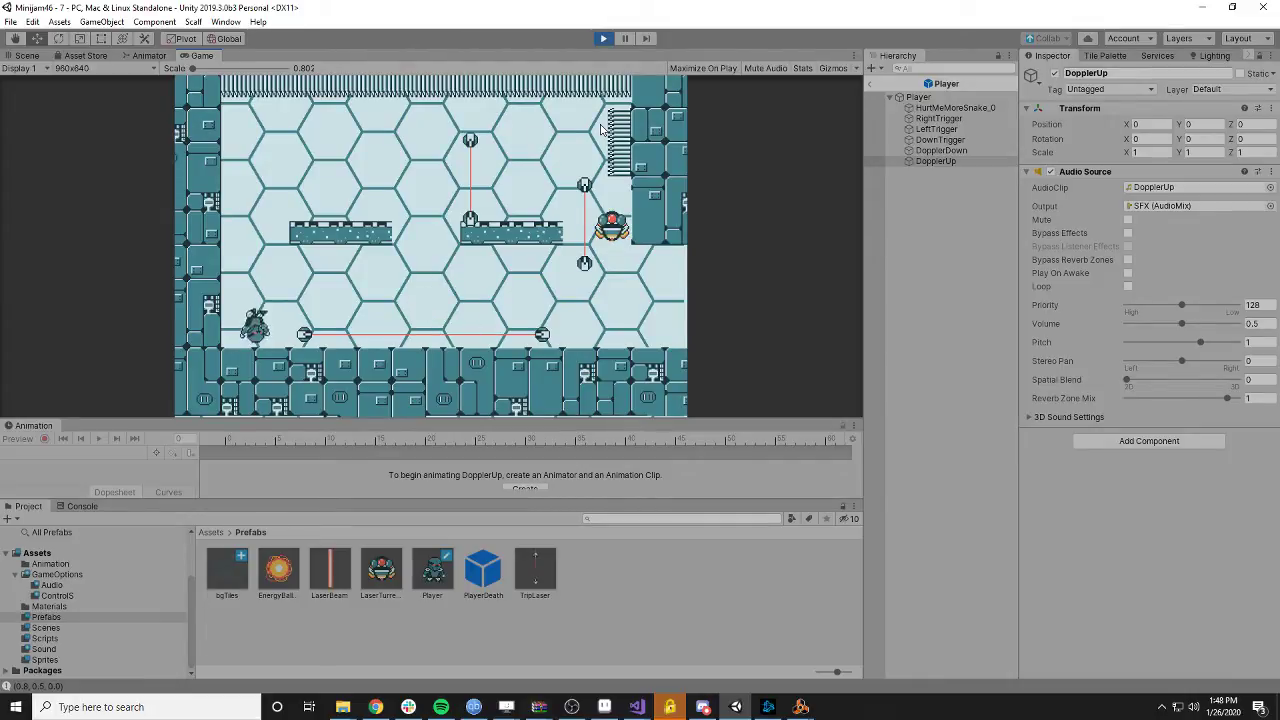
key("space")
key("Right")
key("Right")
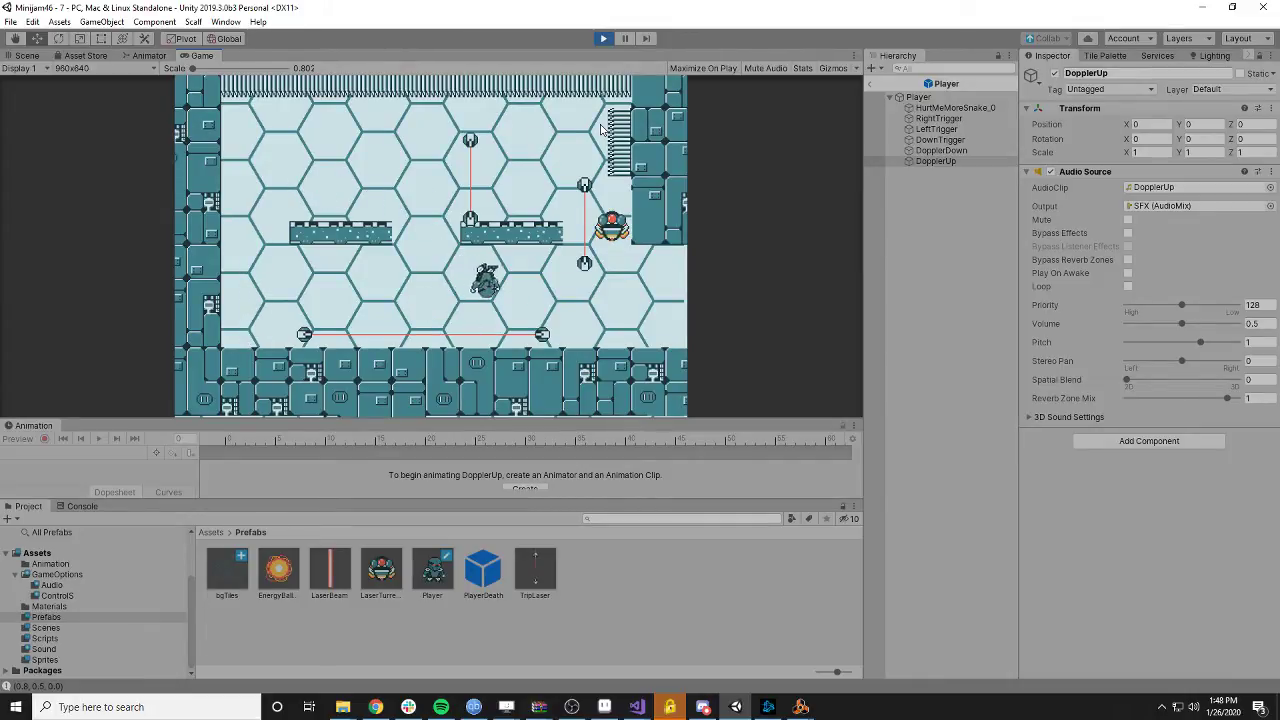
key("Right")
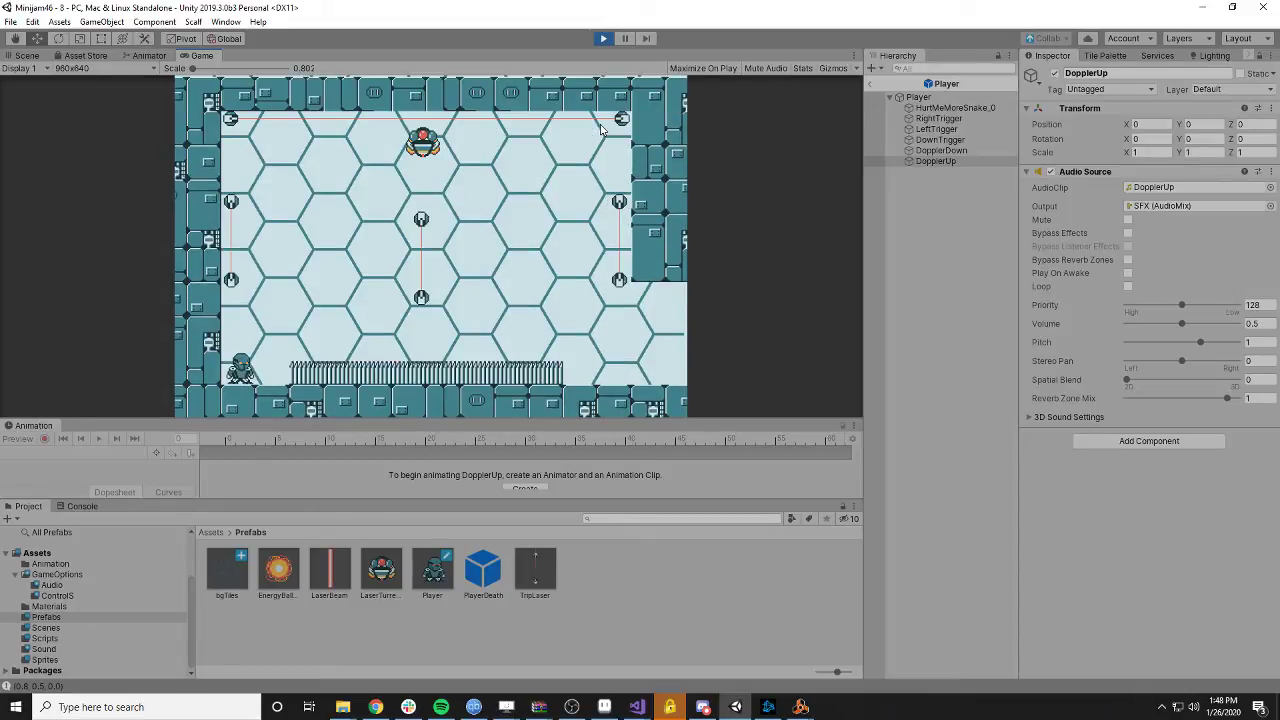
key("space")
key("Right")
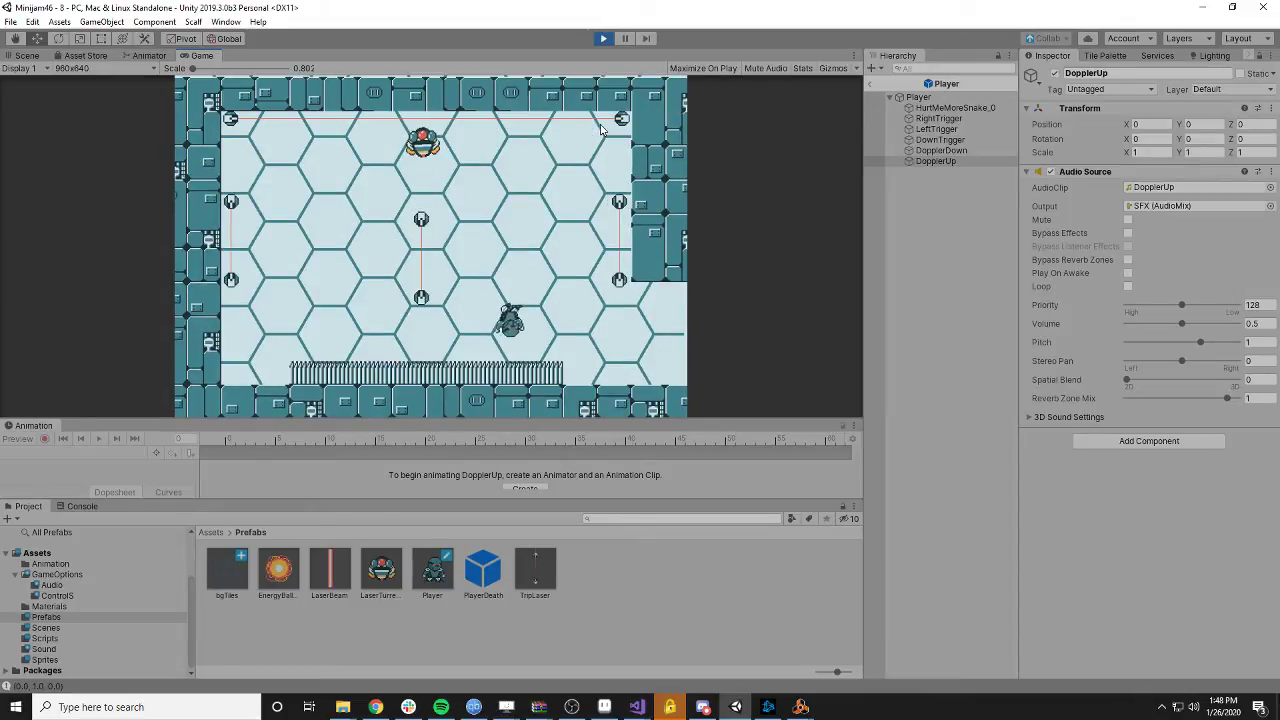
key("Right")
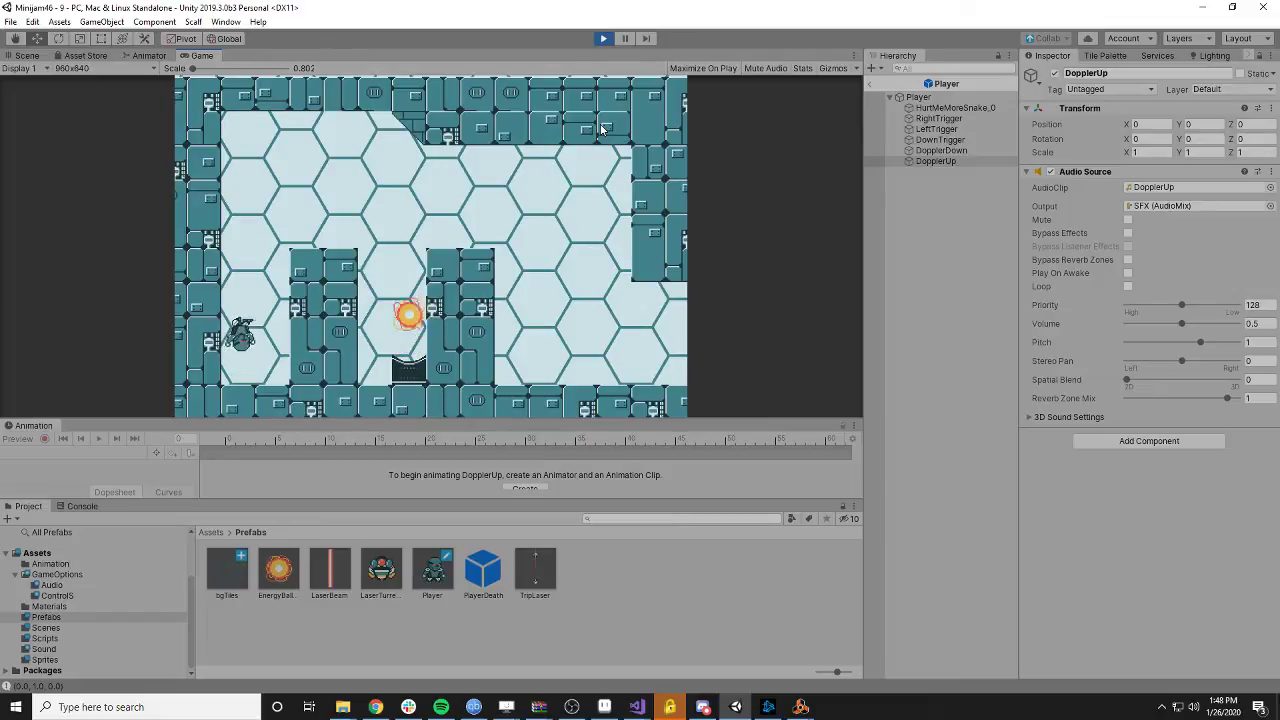
key("space")
key("Right")
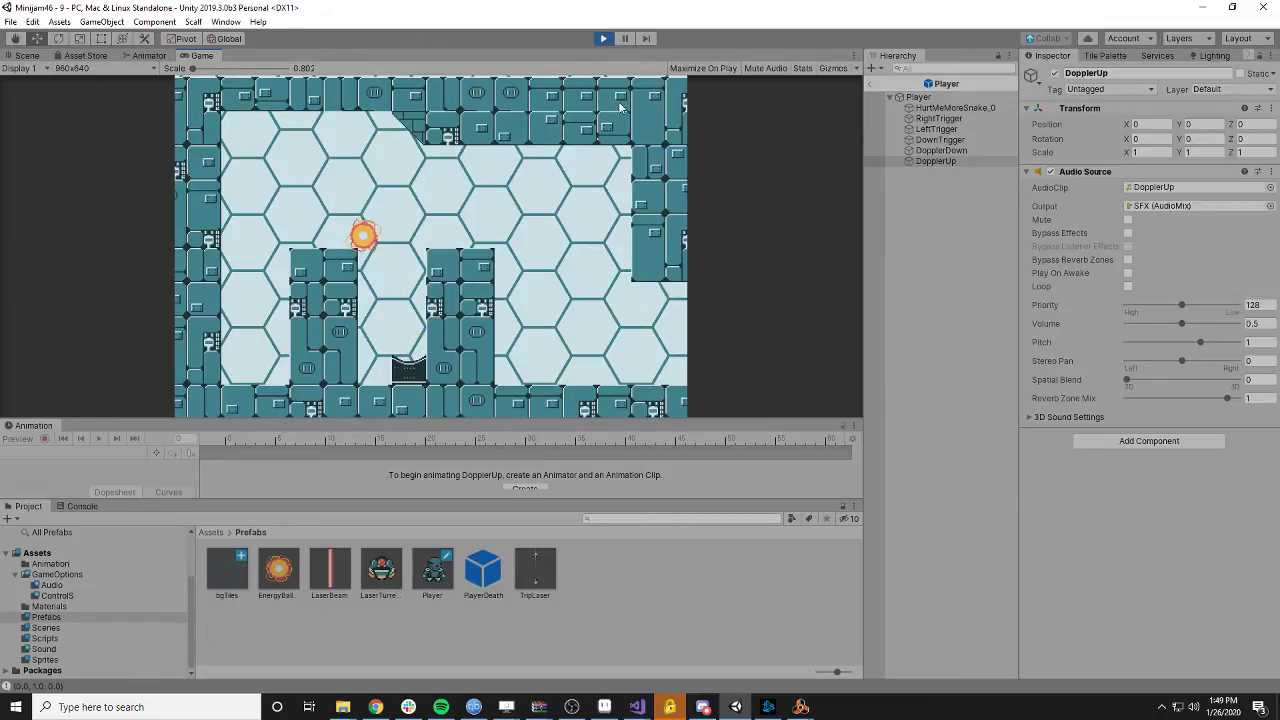
left_click(603, 38)
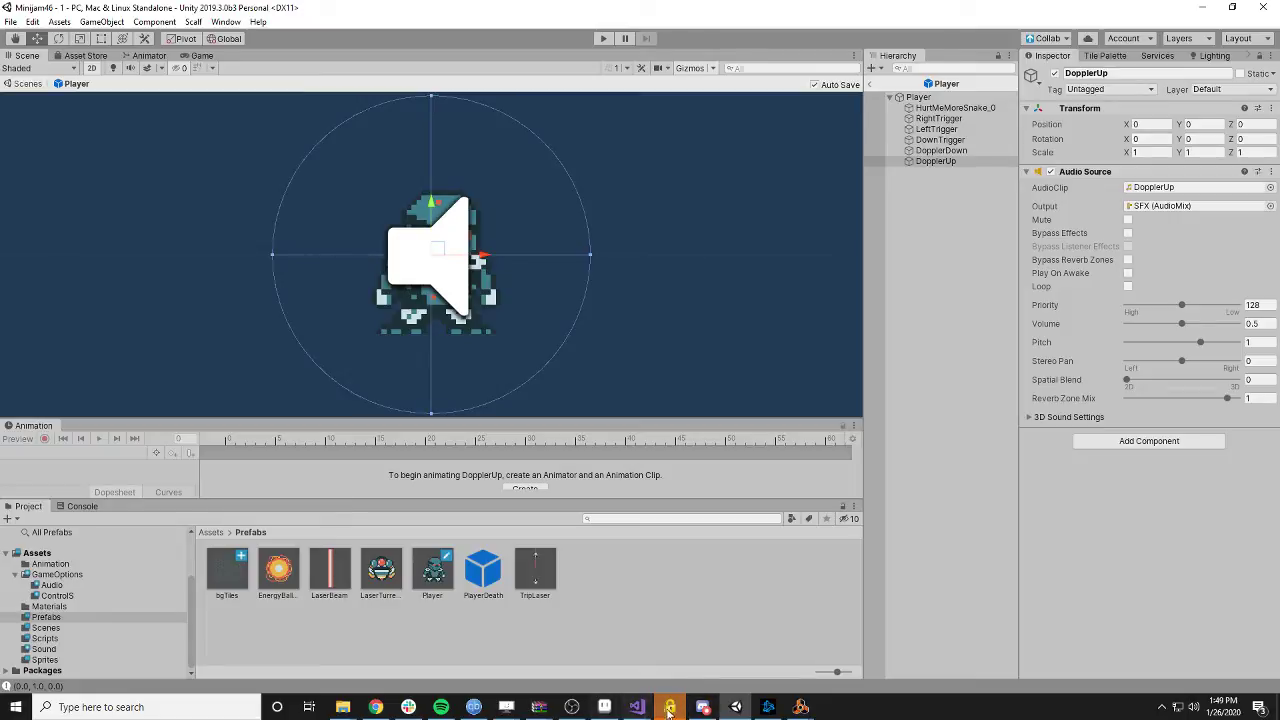
- Switch to the Reason rack window, look over the Combinator and SubTractor devices, and play back the sequence
mouse_move(800, 707)
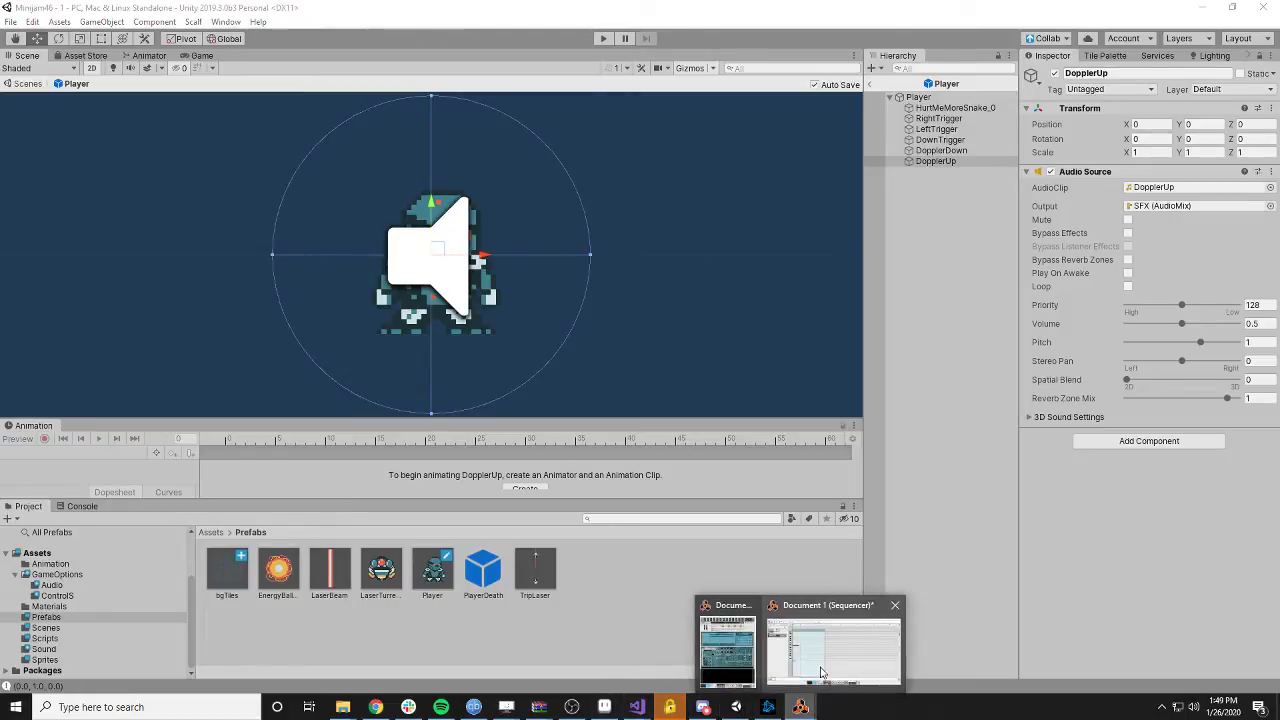
left_click(744, 641)
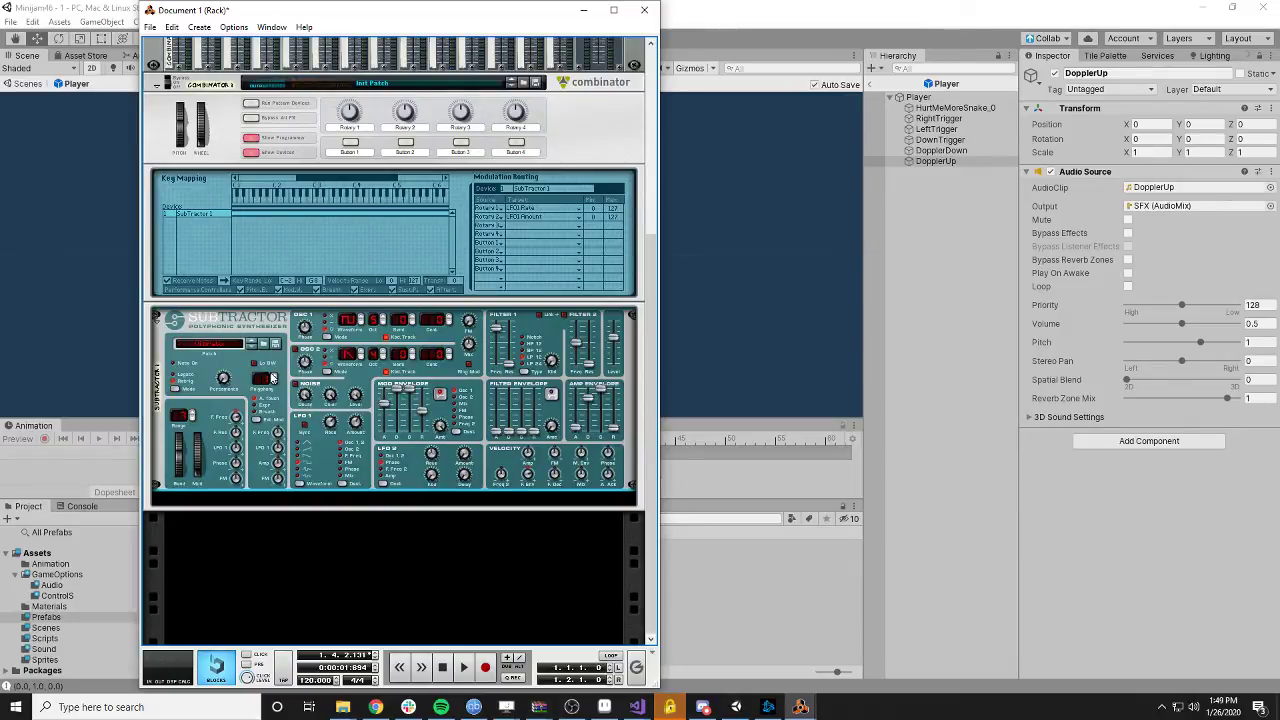
scroll(390, 405, "up", 1)
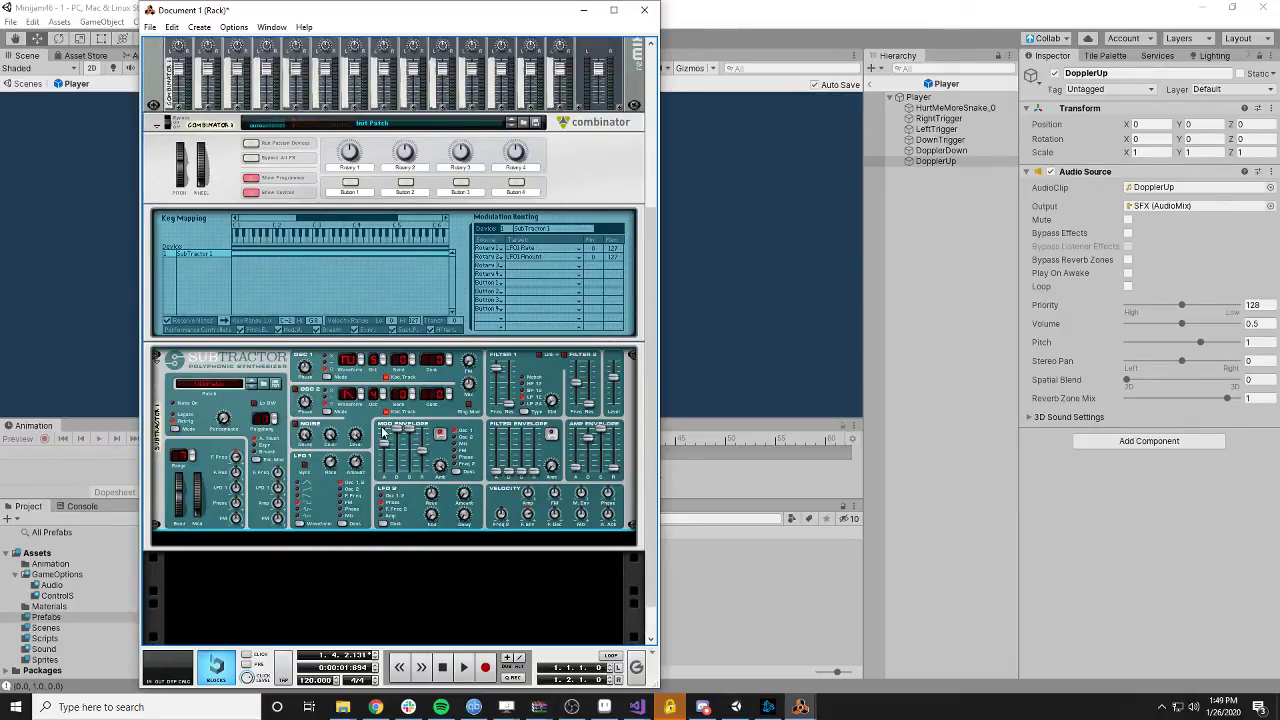
scroll(383, 430, "down", 1)
scroll(388, 405, "up", 1)
left_click(463, 670)
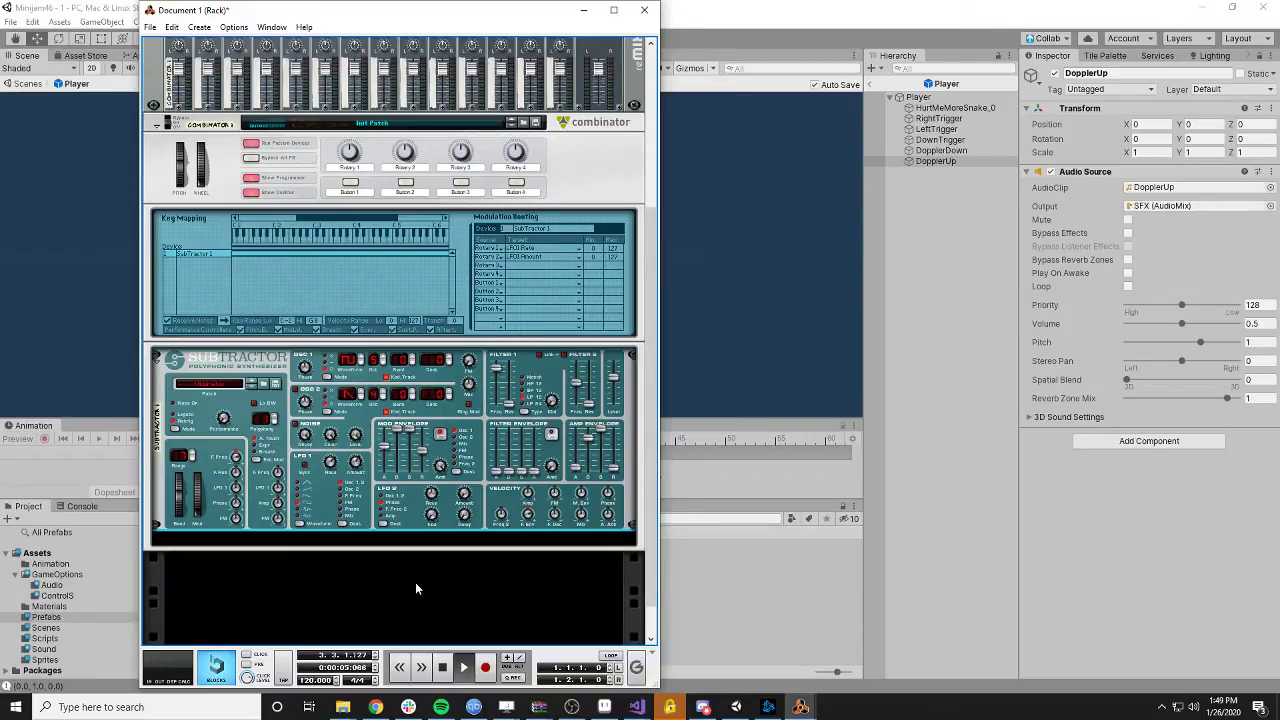
- Bring the Sequencer window forward and play the Combinator clip from the start several times to hear the current note
mouse_move(800, 707)
left_click(848, 655)
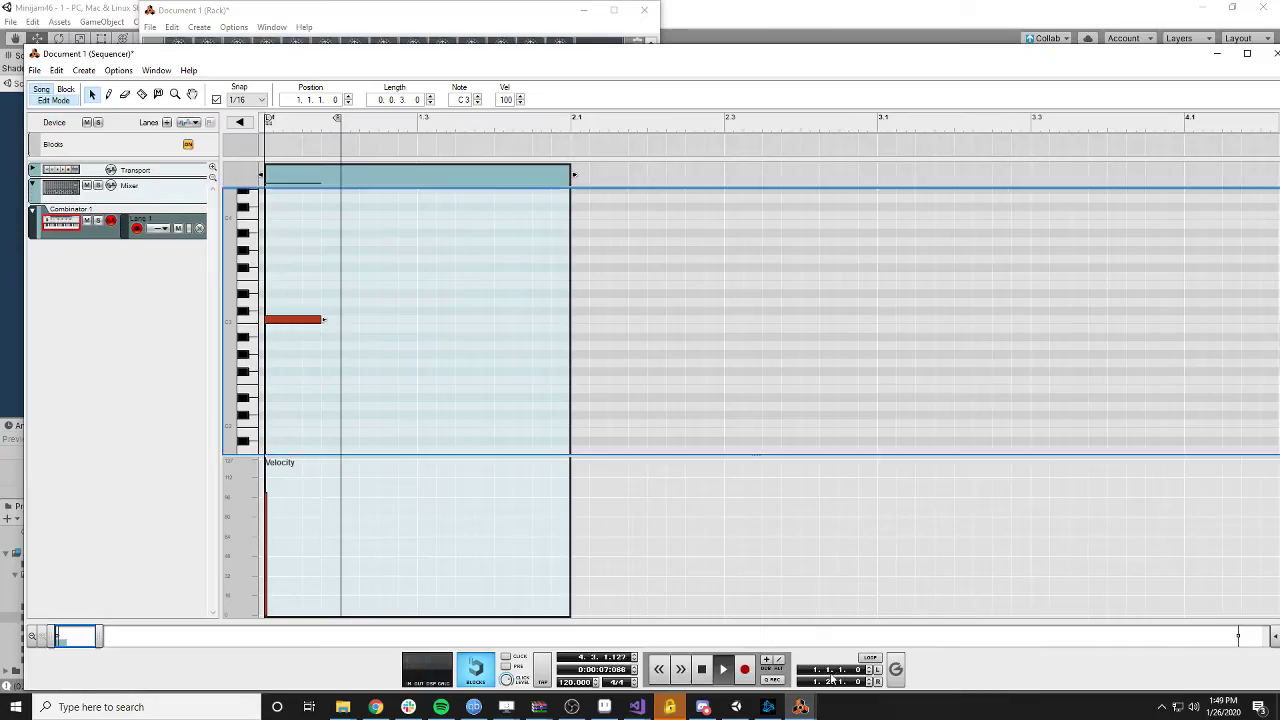
left_click(270, 124)
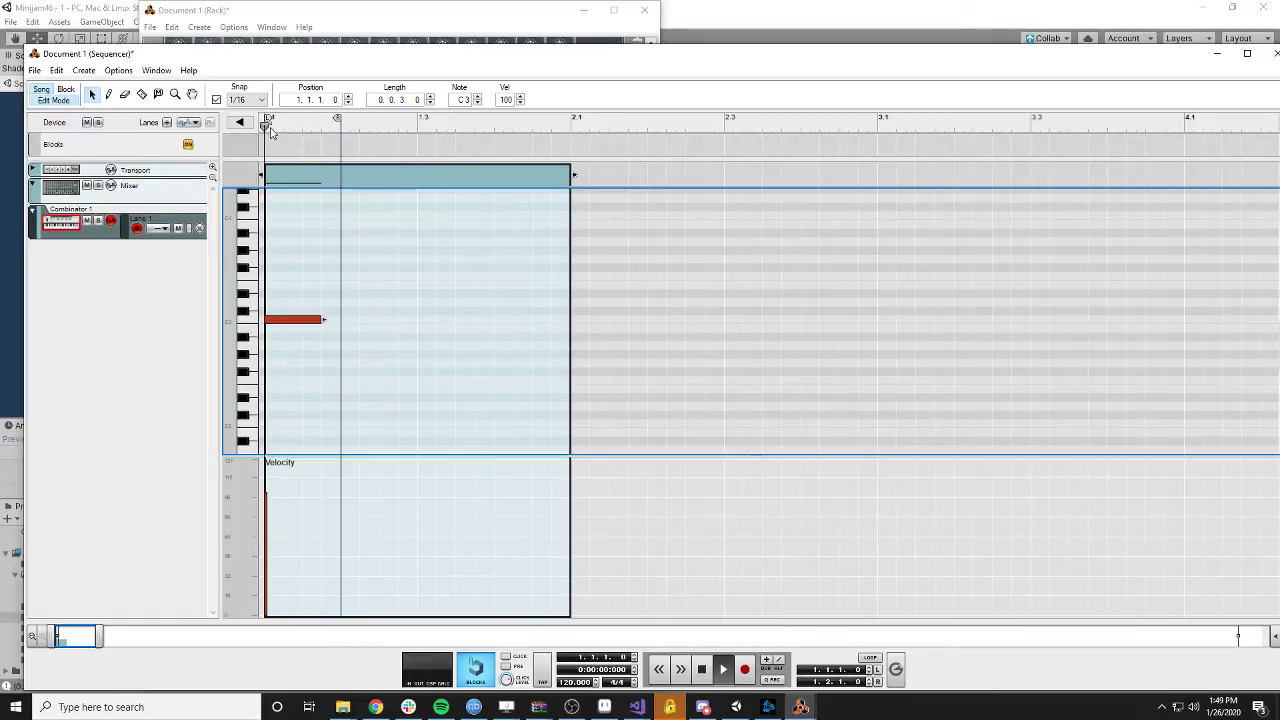
key("space")
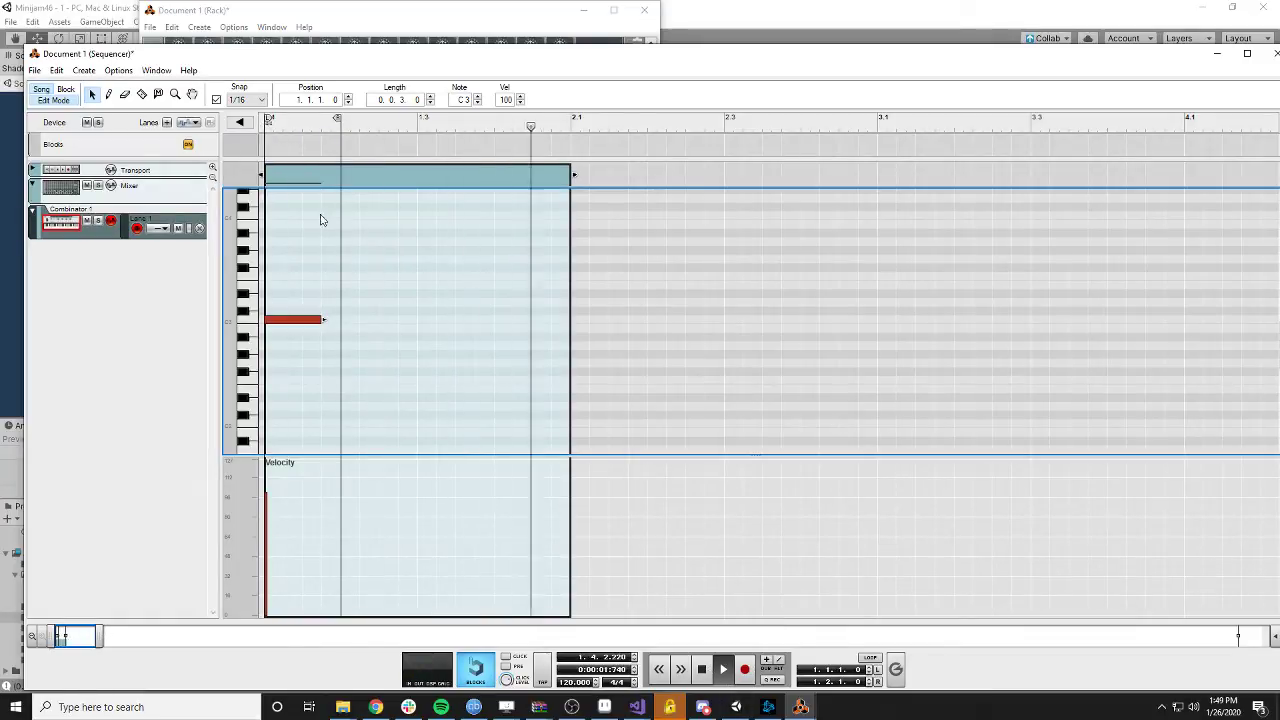
left_click(285, 150)
left_click(268, 122)
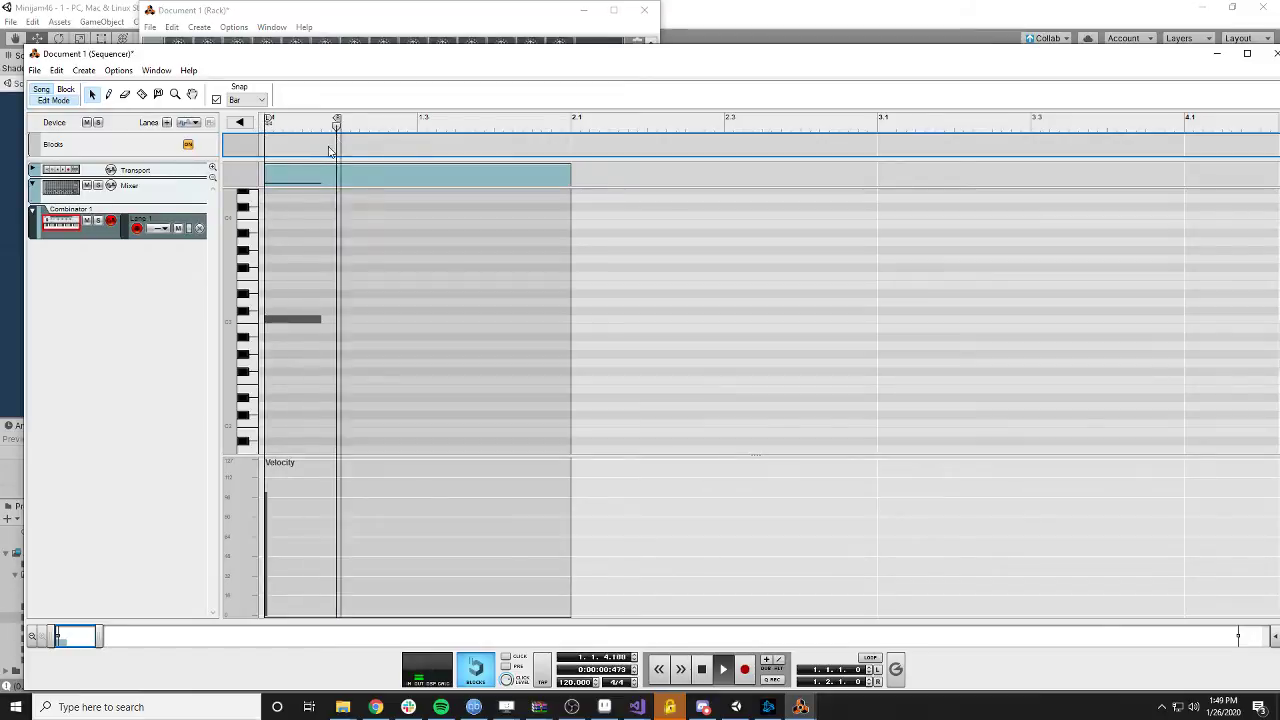
key("space")
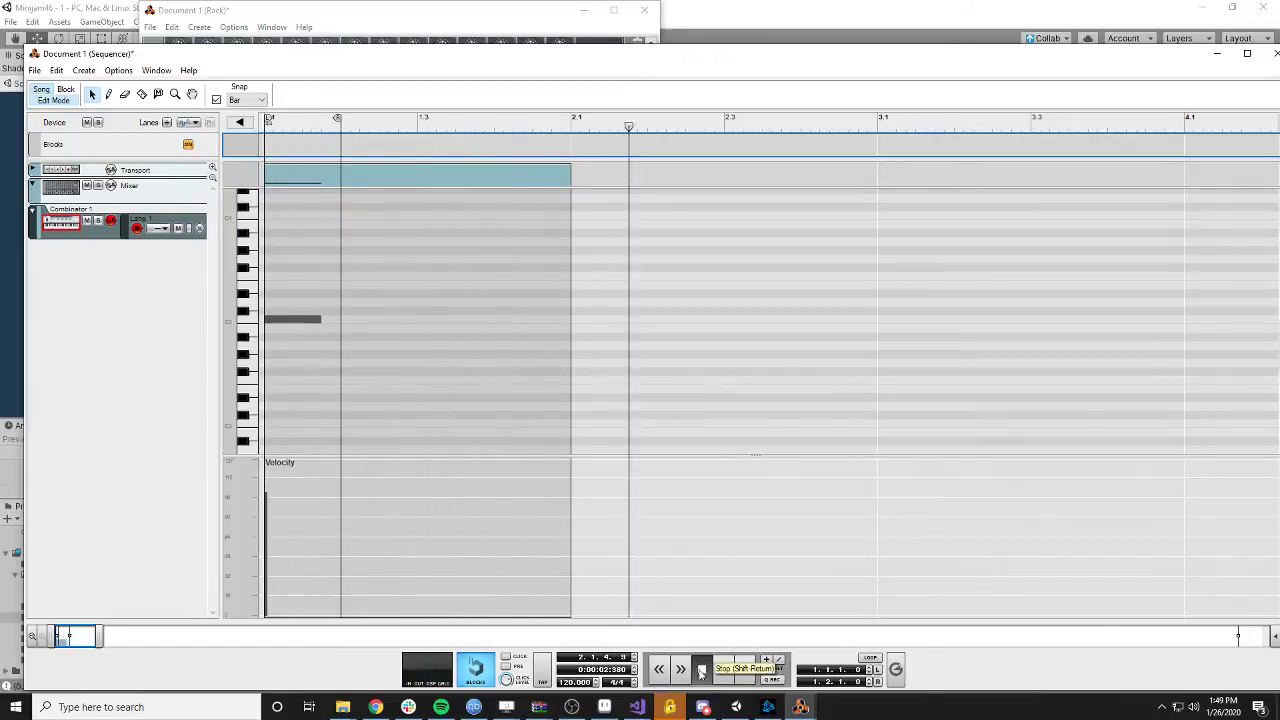
left_click(268, 122)
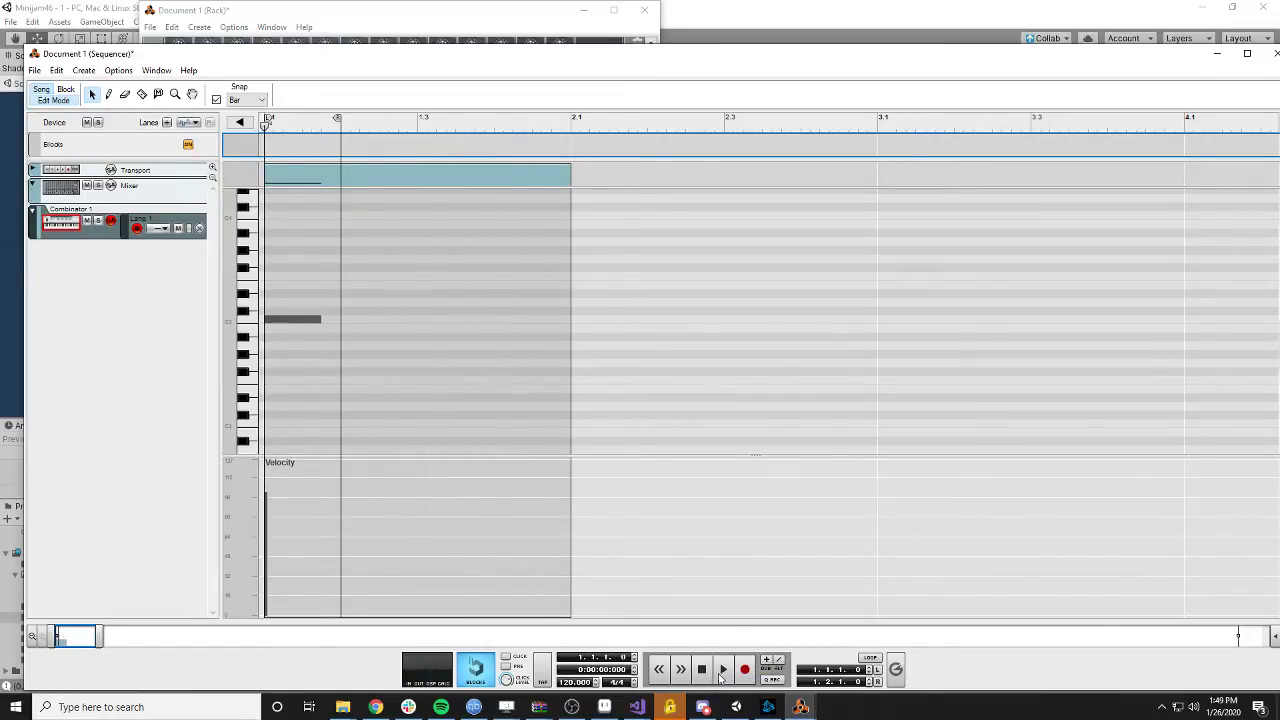
left_click(721, 670)
left_click(709, 676)
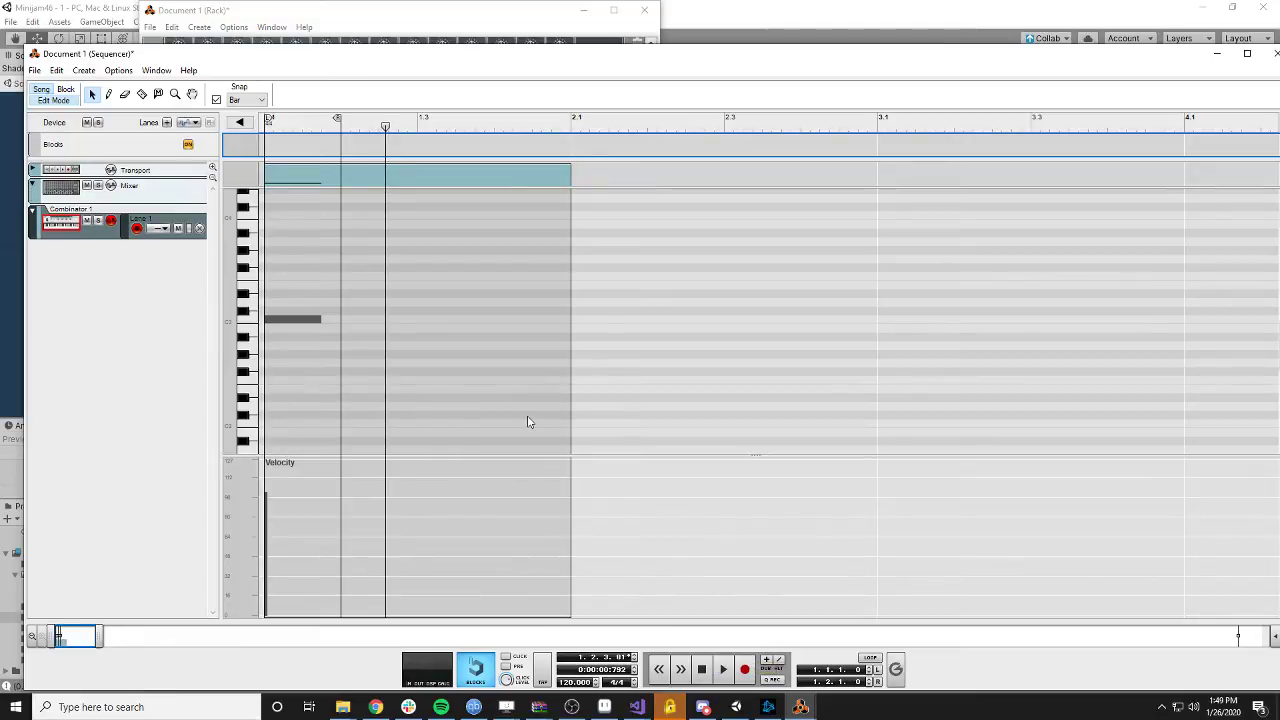
left_click(315, 332)
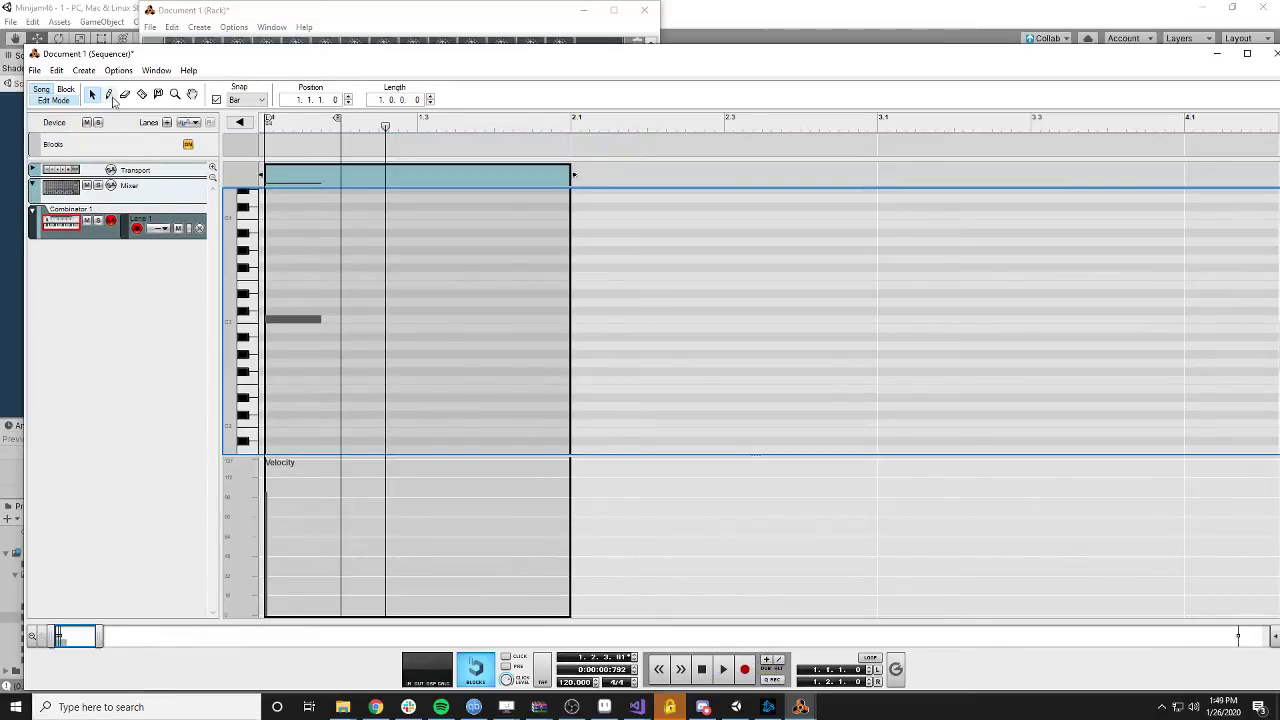
left_click(108, 94)
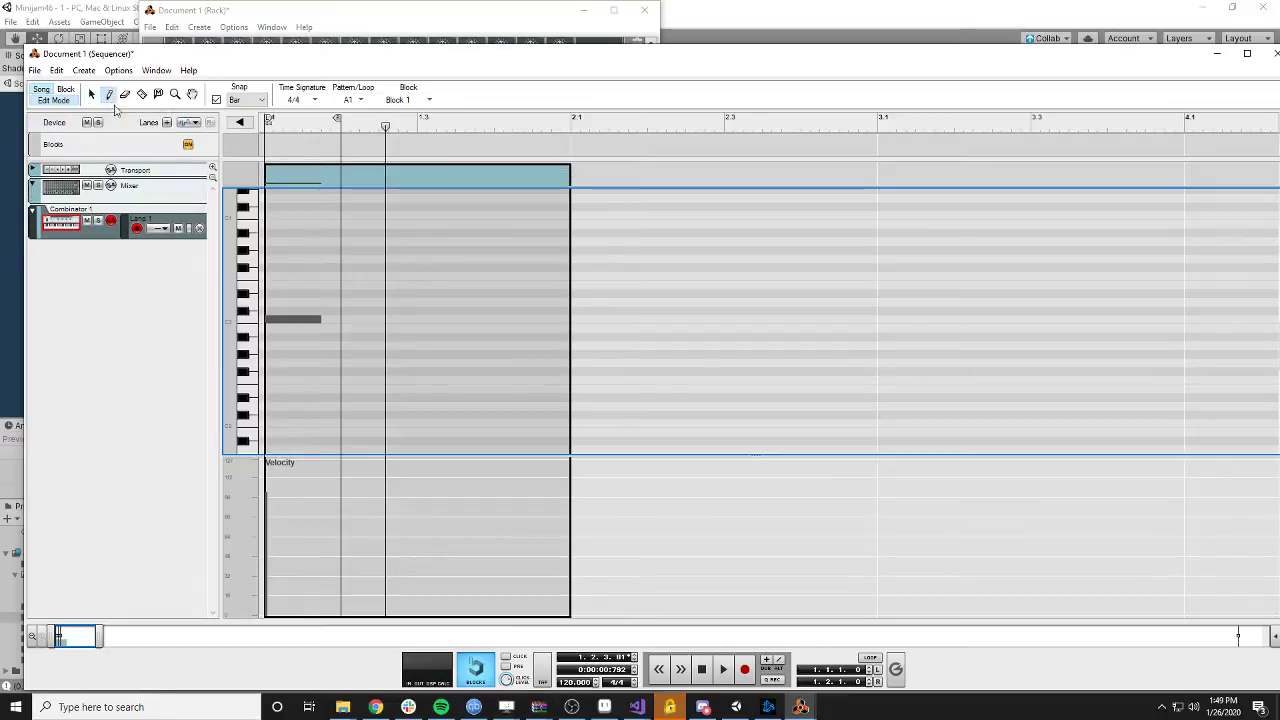
left_click(326, 327)
key("ctrl+z")
left_click(92, 94)
- Shorten the C3 note in the Combinator clip to a length of 0.0.2.0 and play it from the start
double_click(316, 322)
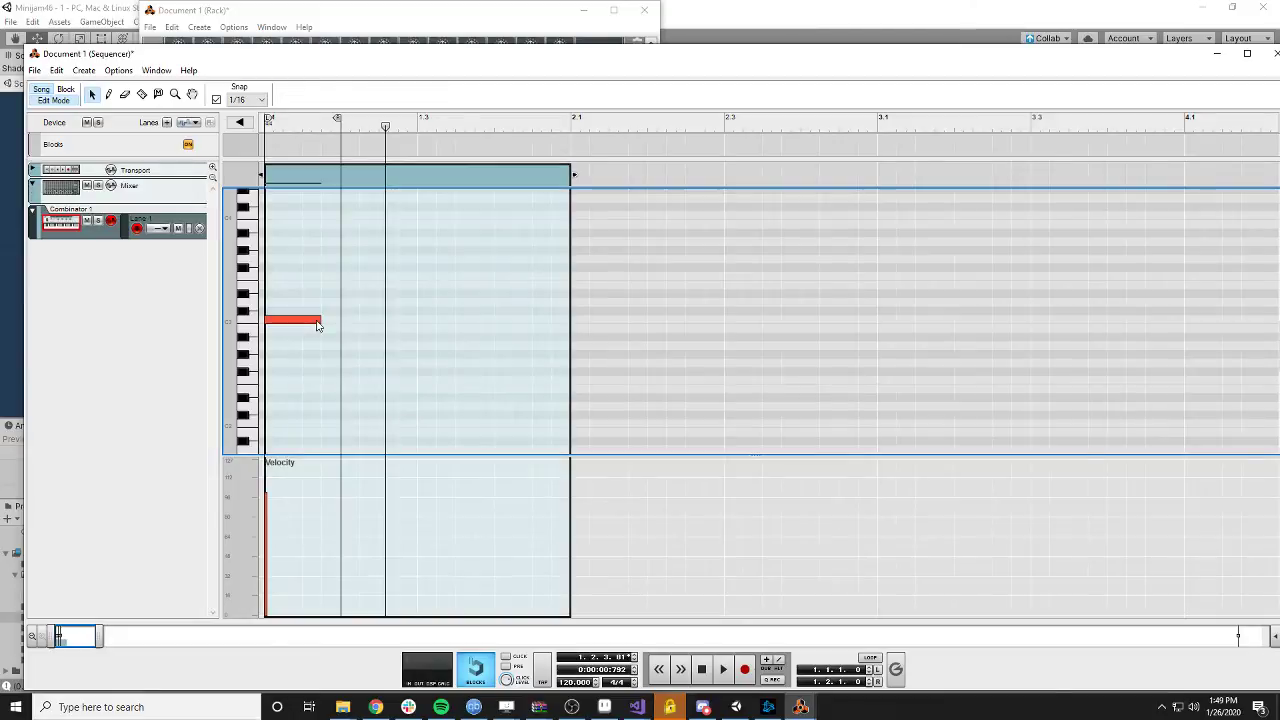
mouse_move(307, 320)
left_mouse_down()
mouse_move(322, 321)
mouse_move(303, 320)
left_mouse_up()
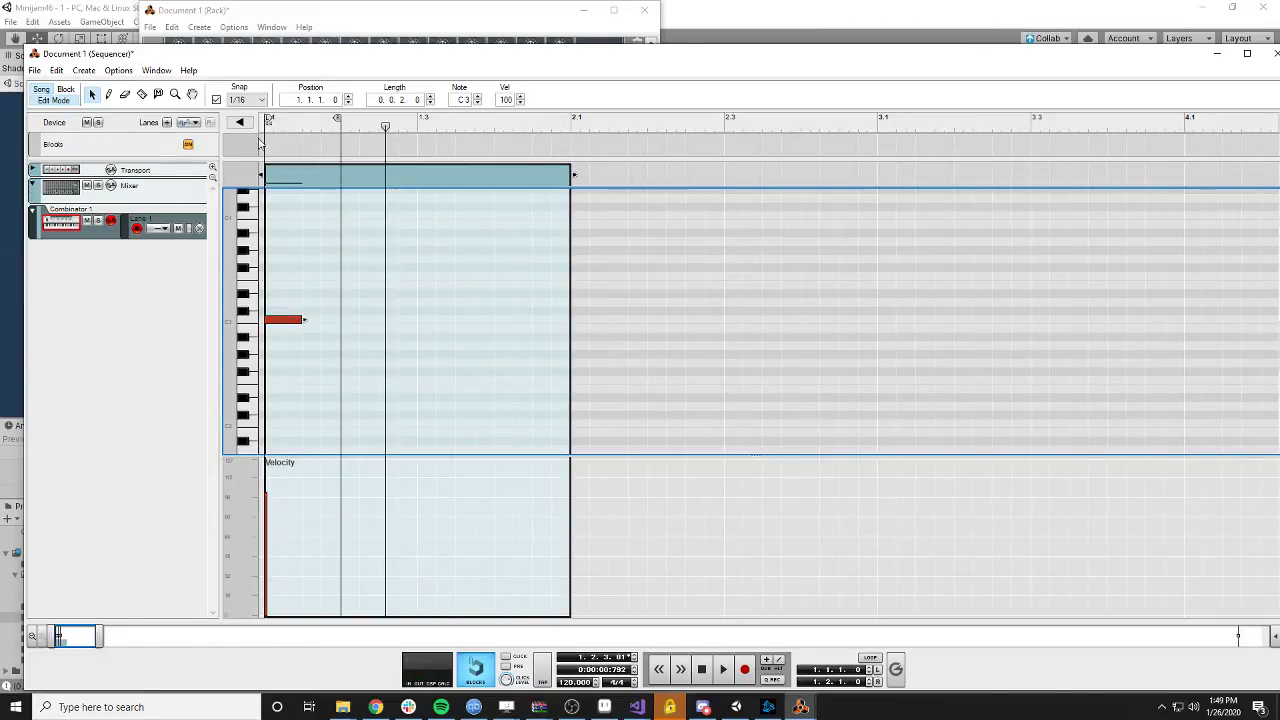
left_click_drag(385, 128, 237, 139)
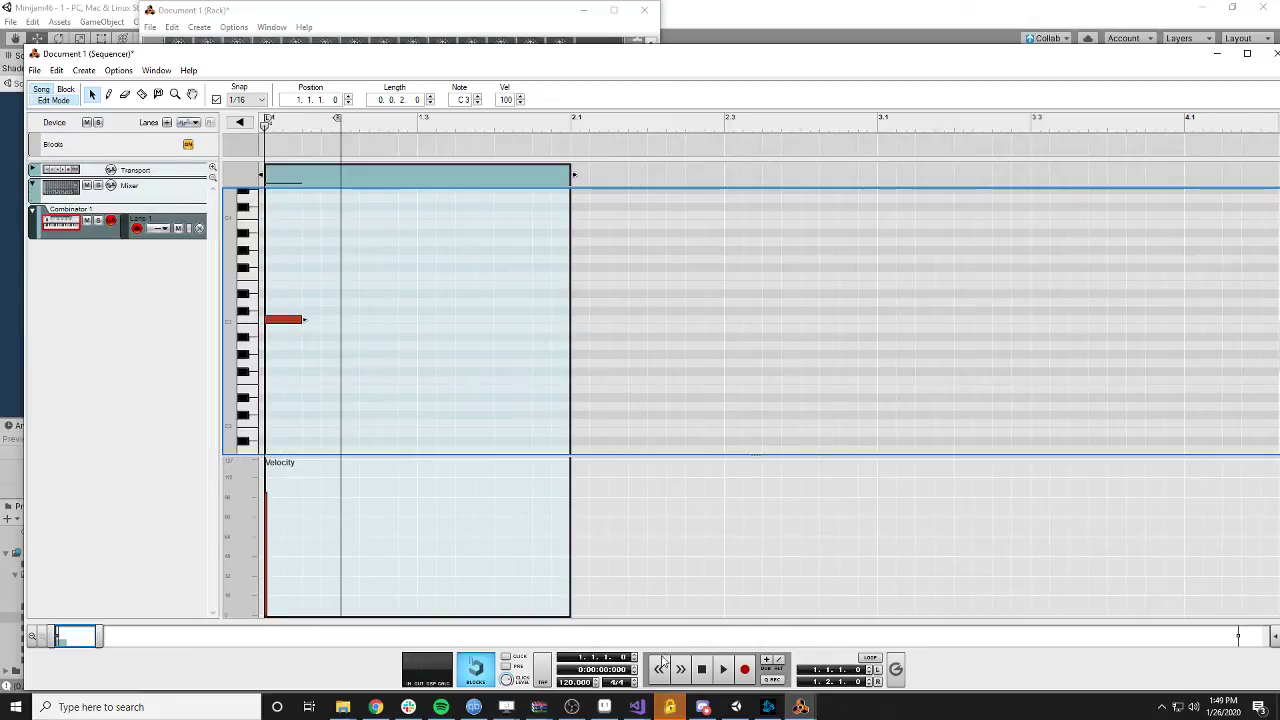
left_click(721, 670)
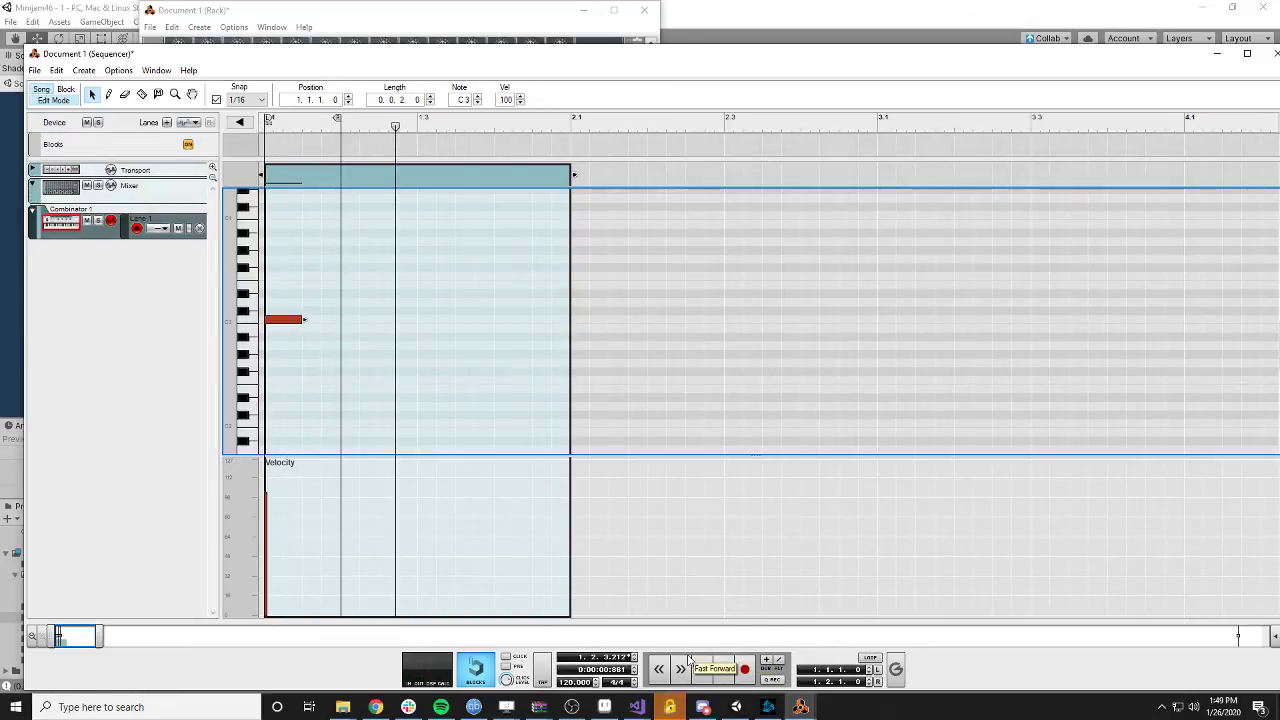
- Return to the Rack window and adjust the SubTractor's Mod Envelope sliders, including attack and decay, while auditioning the sound
left_click(378, 14)
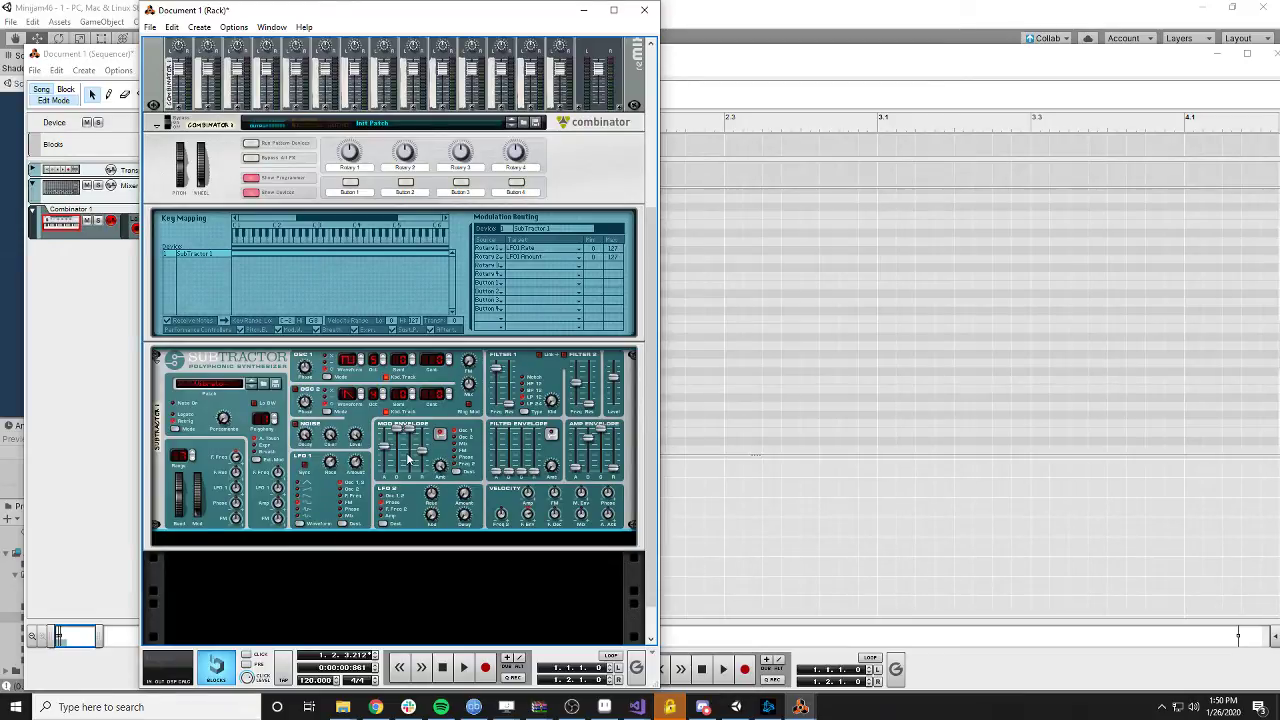
left_click_drag(408, 458, 408, 448)
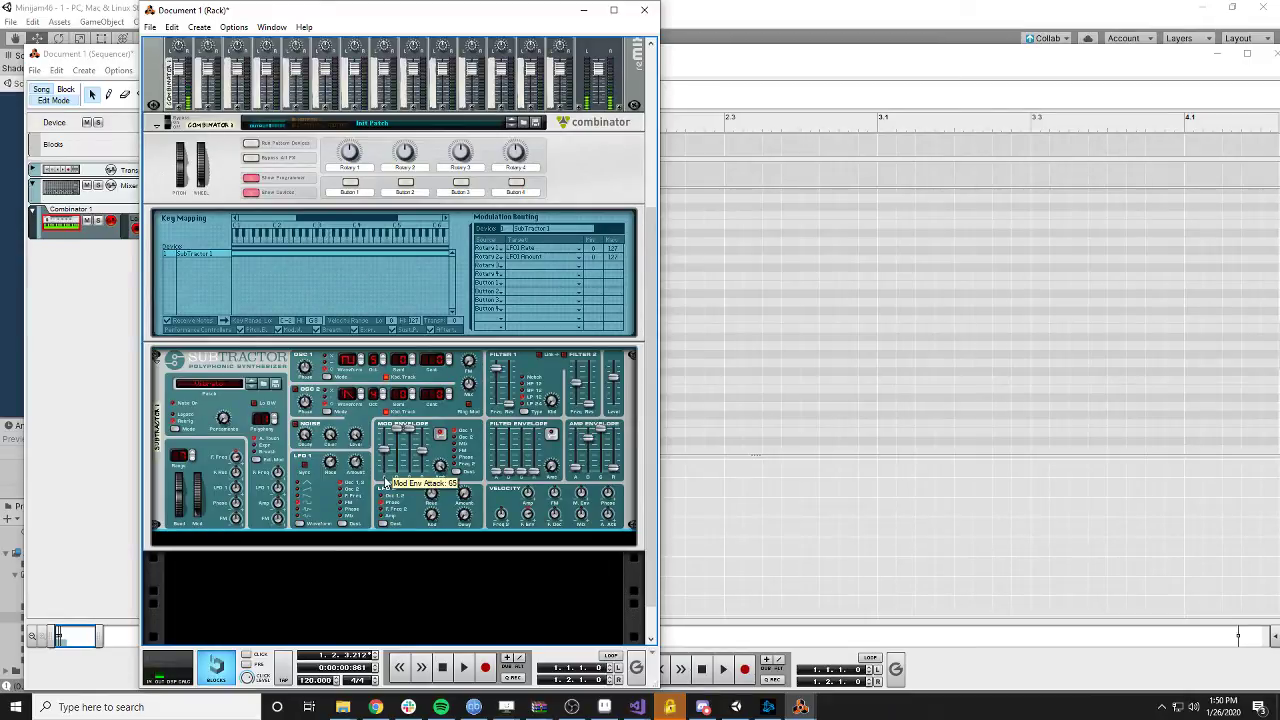
left_click_drag(388, 452, 387, 458)
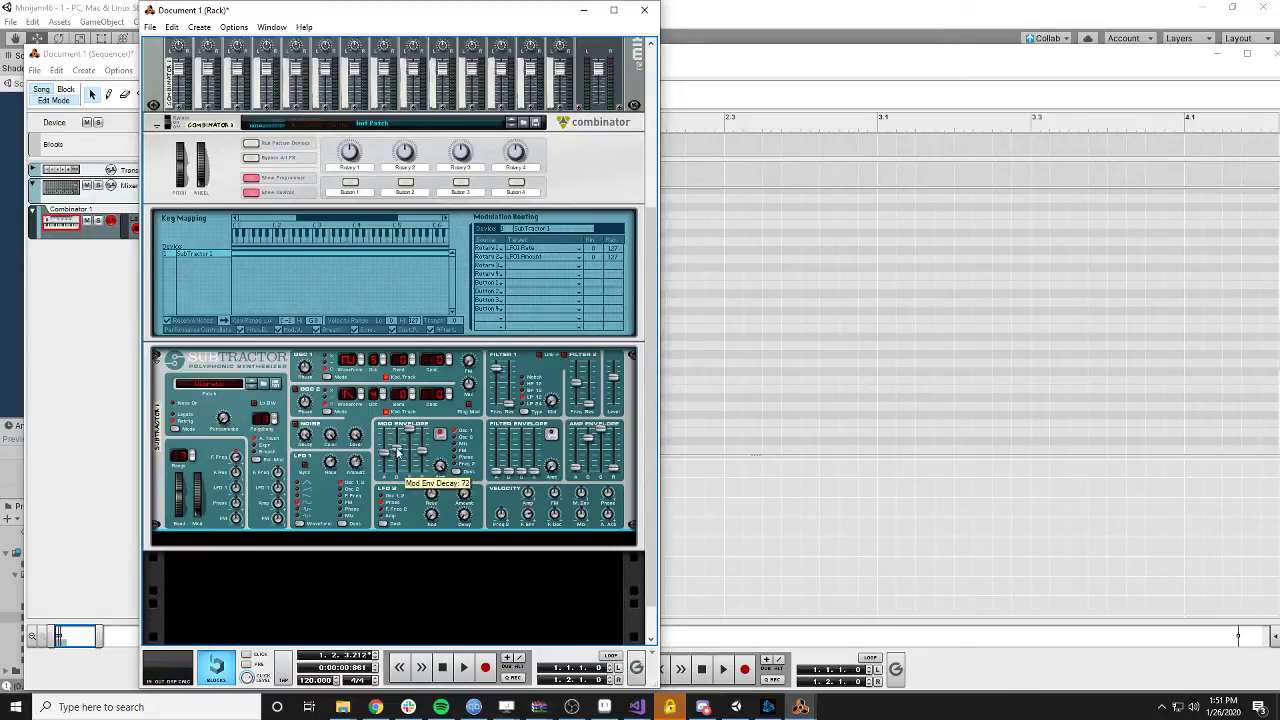
mouse_move(400, 440)
left_mouse_down()
mouse_move(401, 466)
mouse_move(402, 428)
left_mouse_up()
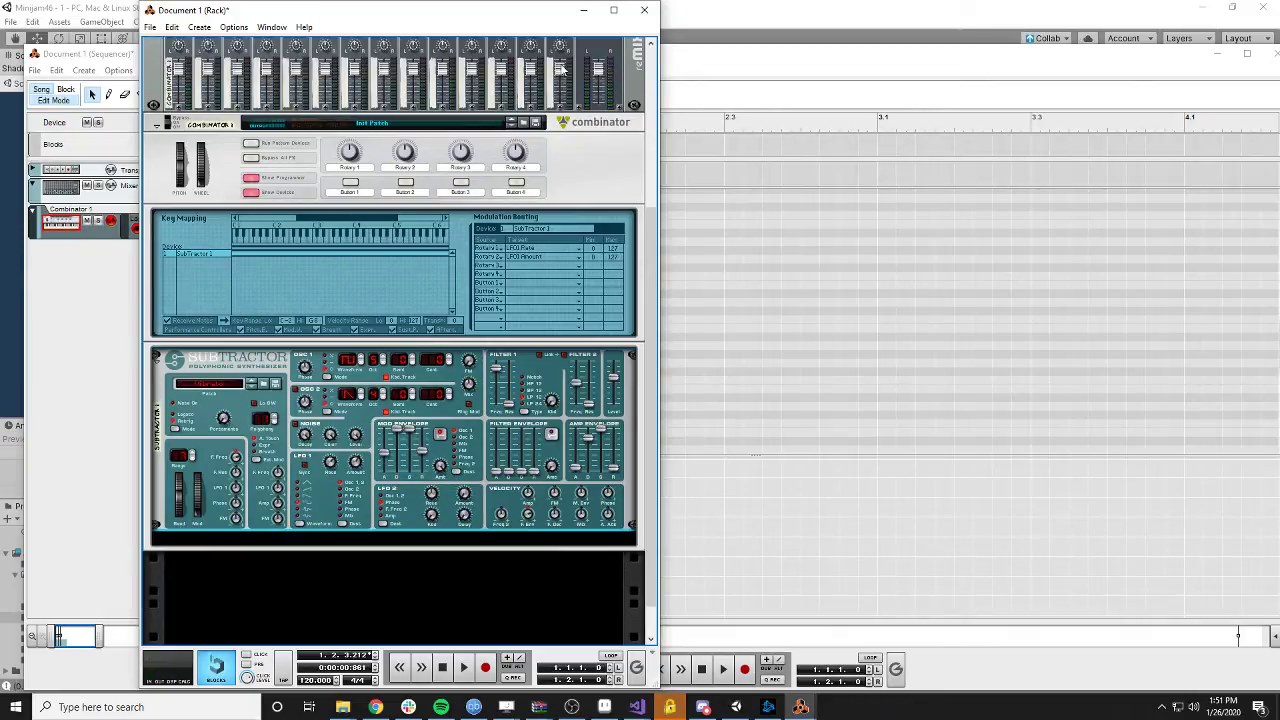
- Return to the Sequencer window, raise the clip's note to C5, and play it back from the start
left_click(700, 62)
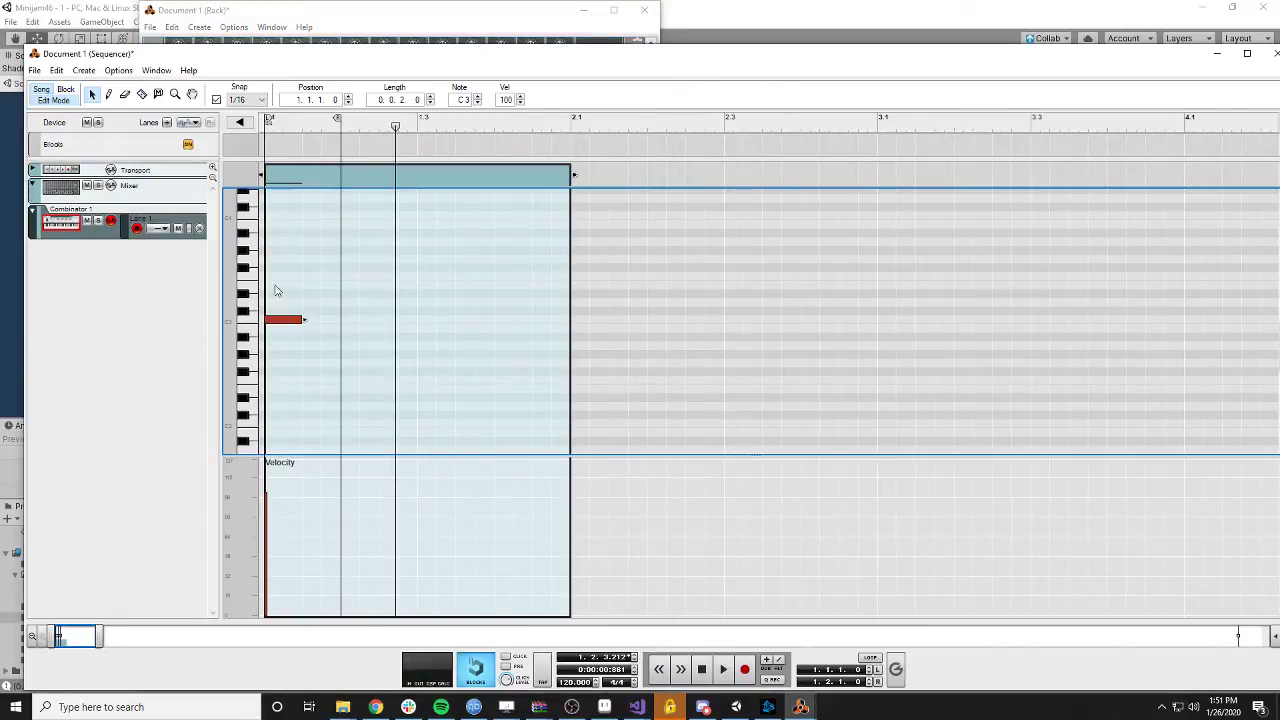
left_click_drag(282, 320, 285, 252)
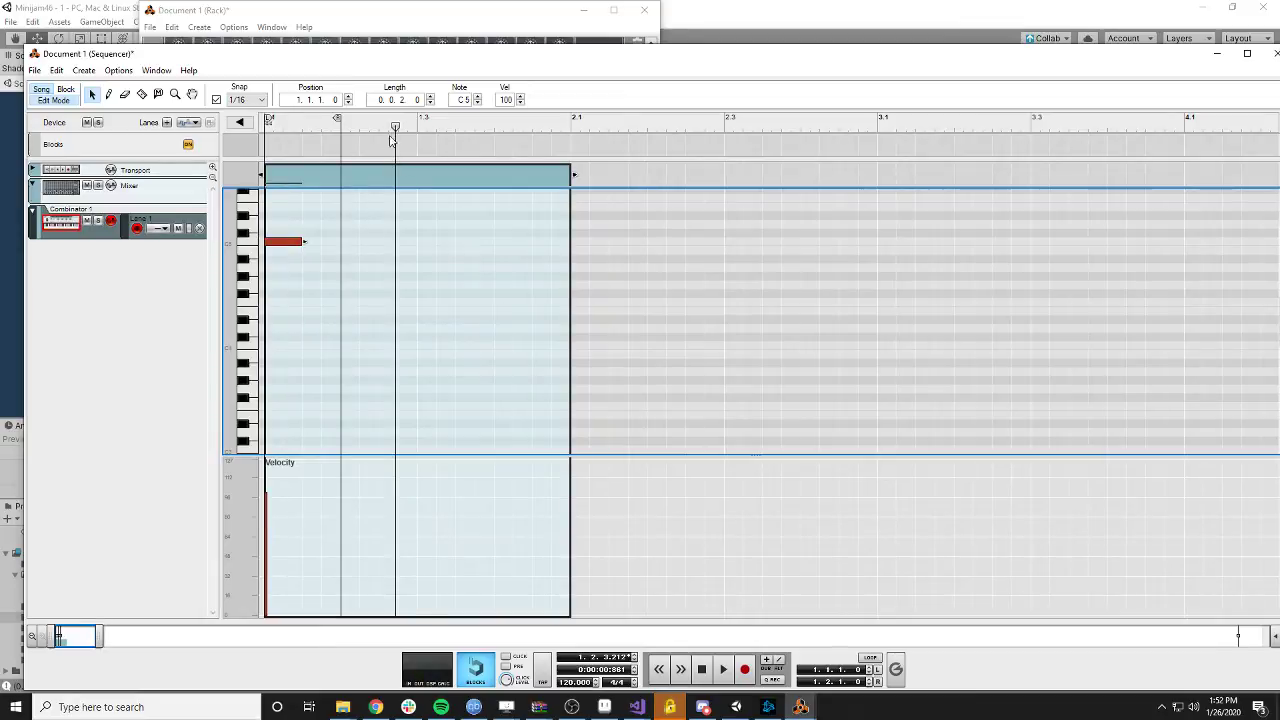
key("Home")
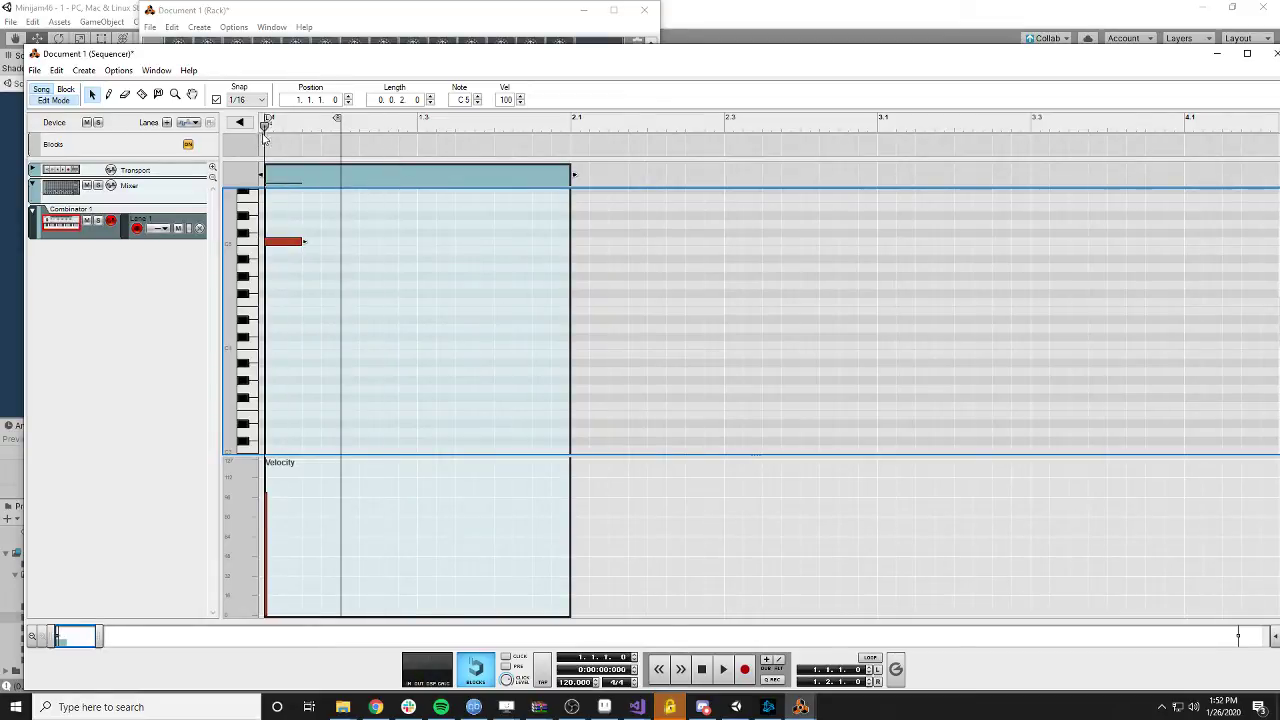
left_click(723, 672)
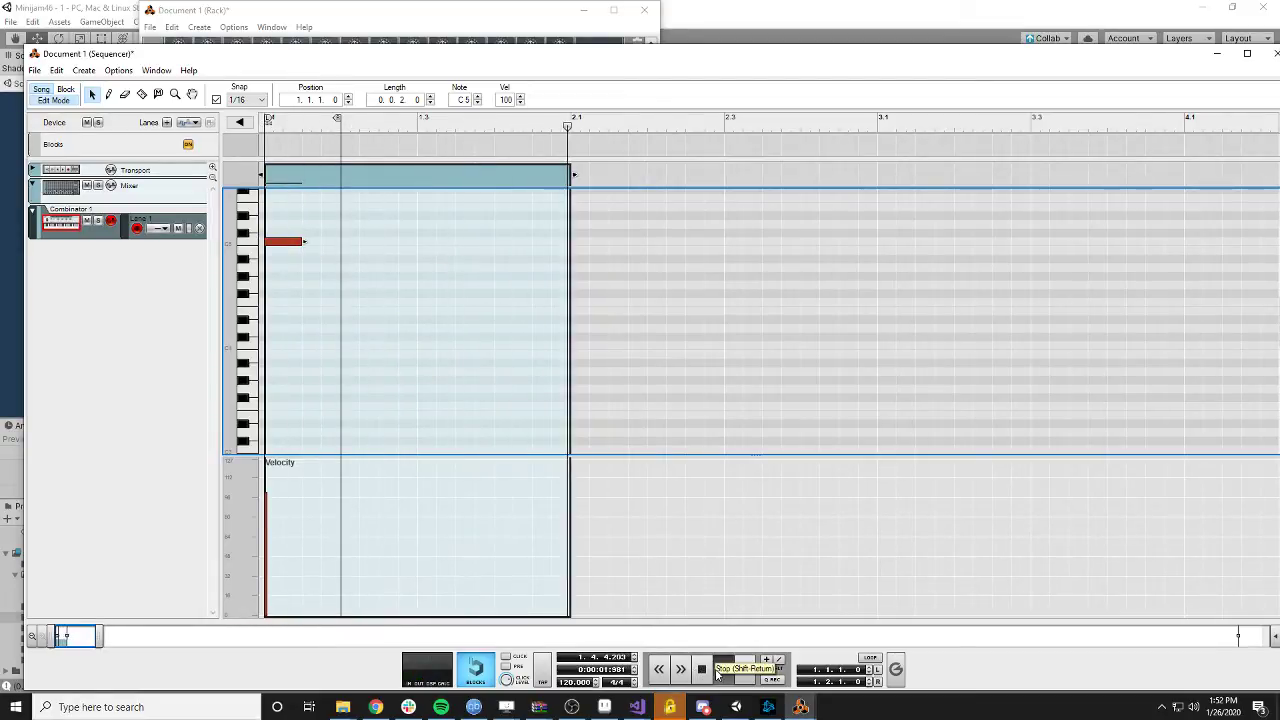
left_click(714, 671)
- Reopen the Combinator clip, raise its note to C6, and play it back from the start
key("ctrl+1")
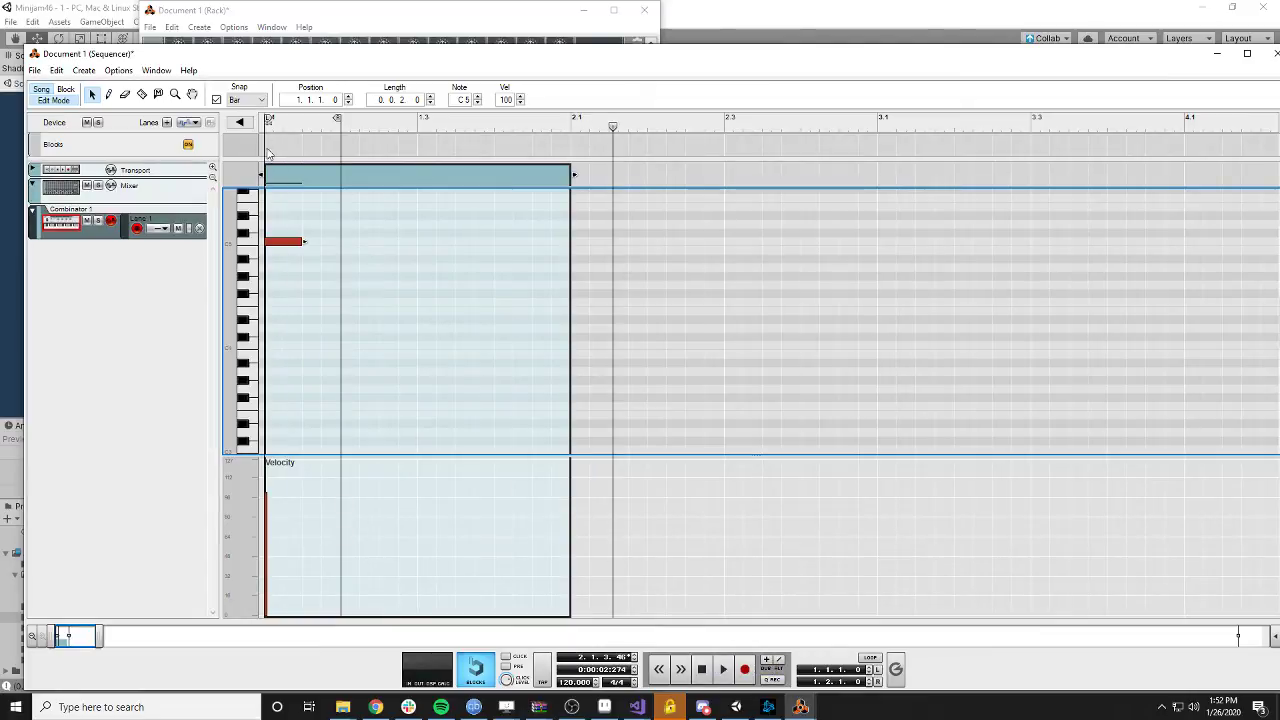
left_click(268, 152)
scroll(280, 268, "down", 3)
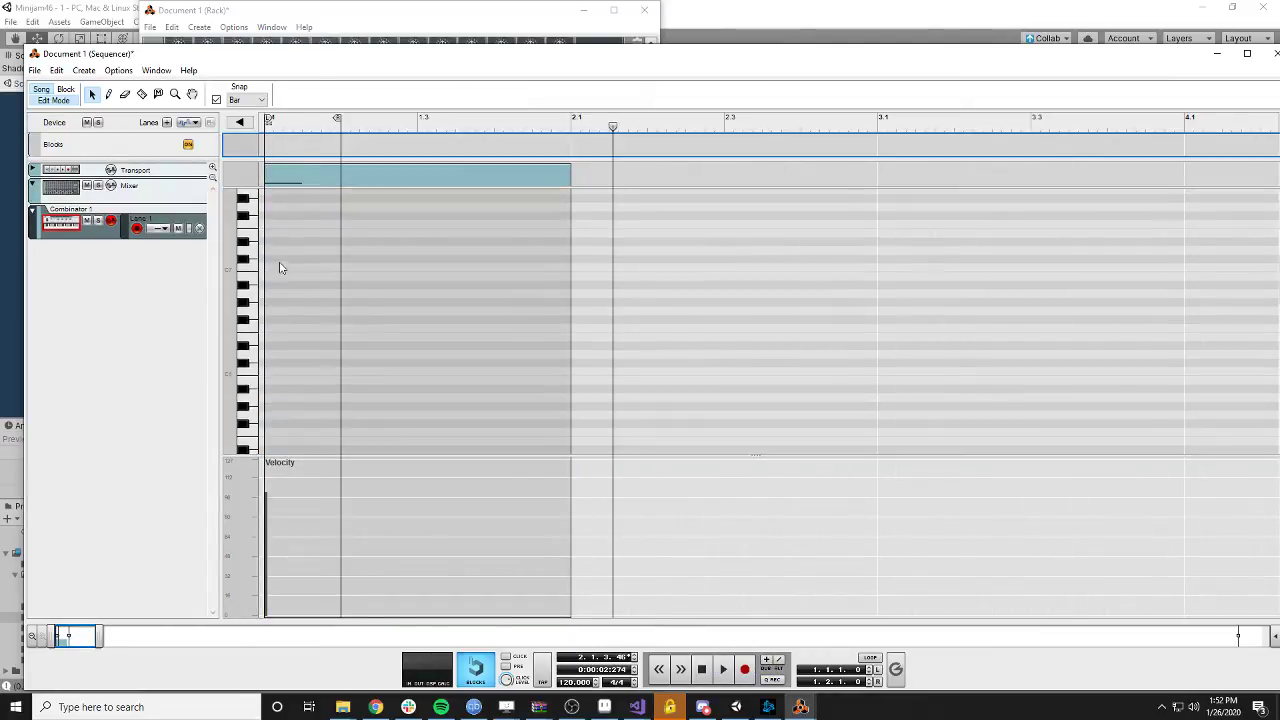
scroll(300, 305, "up", 3)
left_click(289, 240)
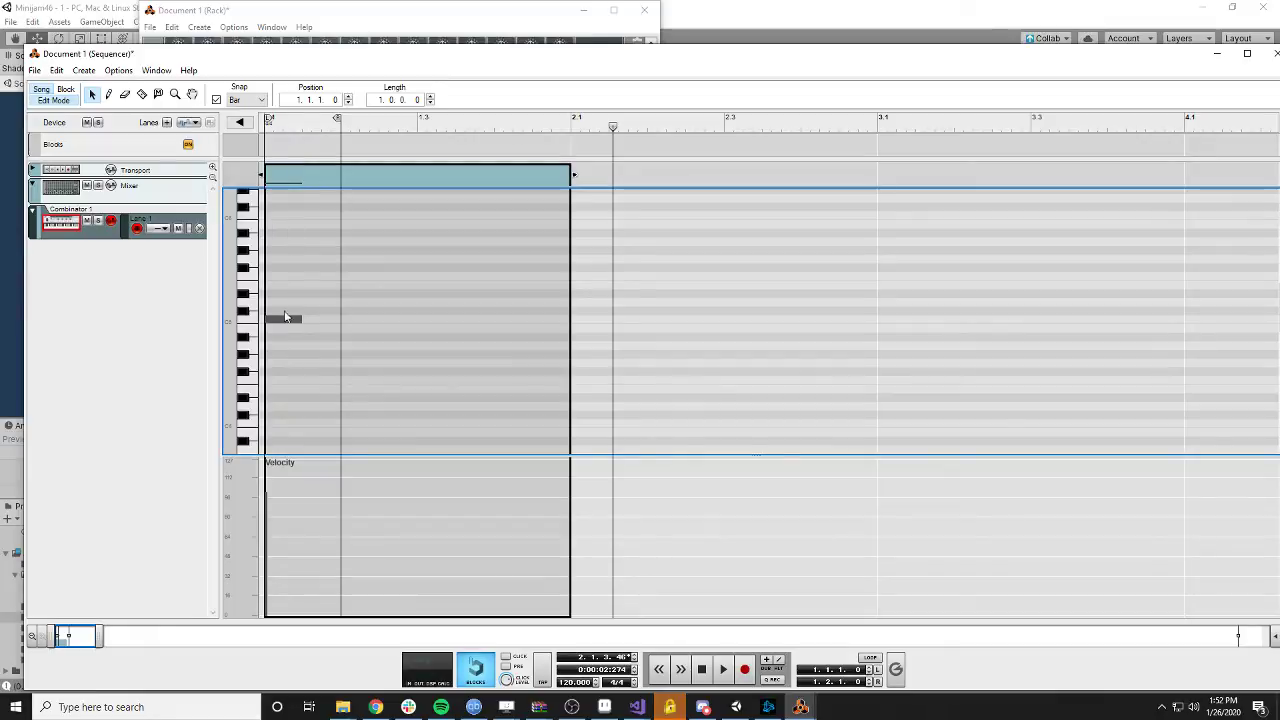
double_click(281, 321)
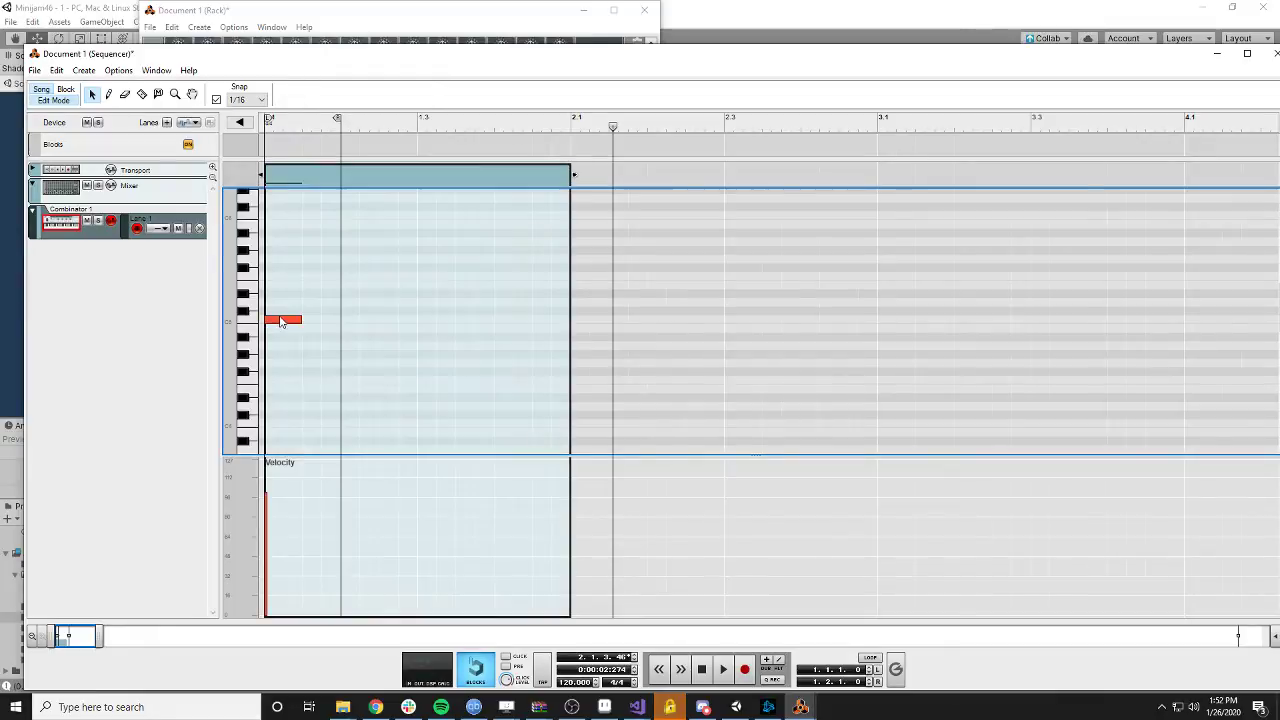
left_click_drag(281, 321, 279, 217)
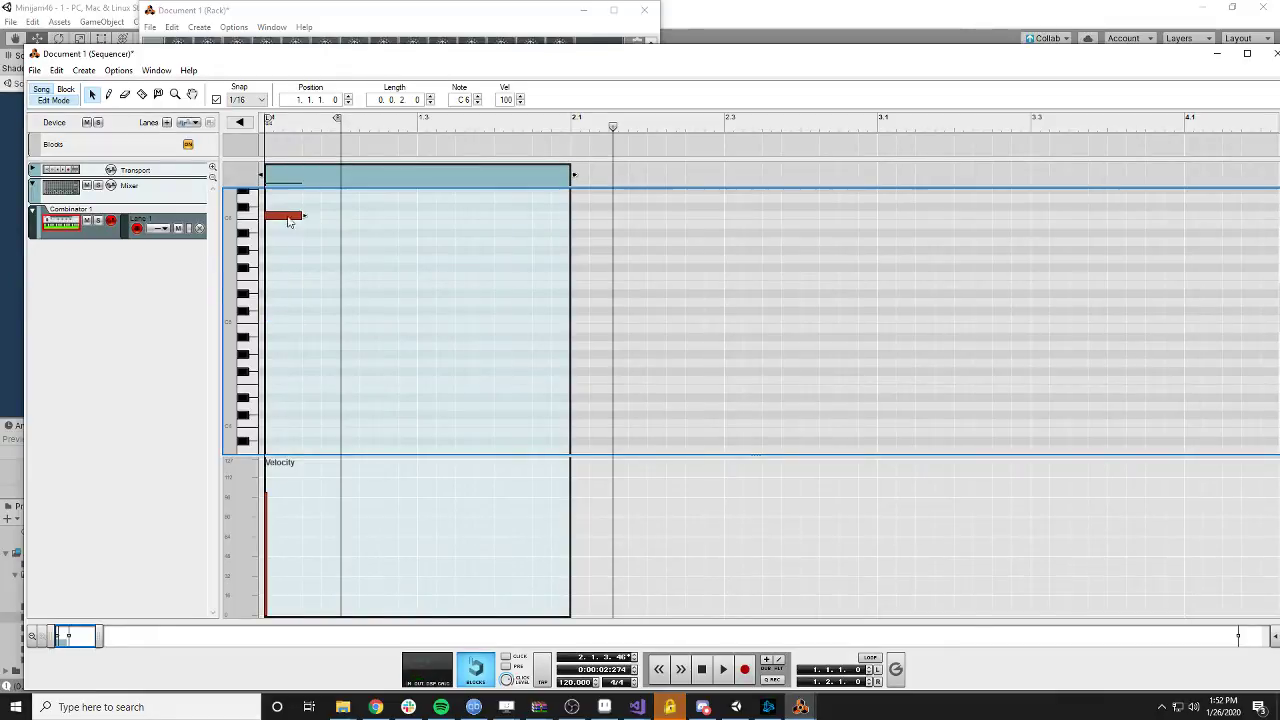
double_click(277, 146)
left_click(306, 127)
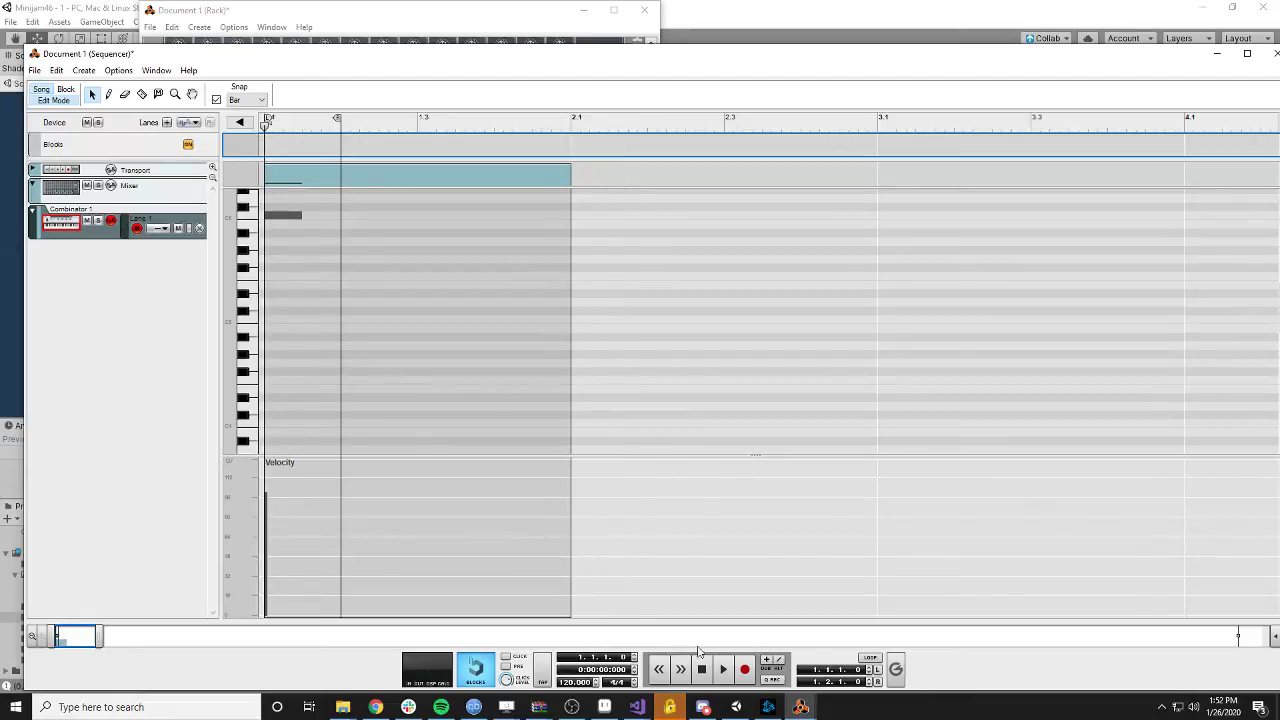
left_click(723, 669)
left_click(702, 669)
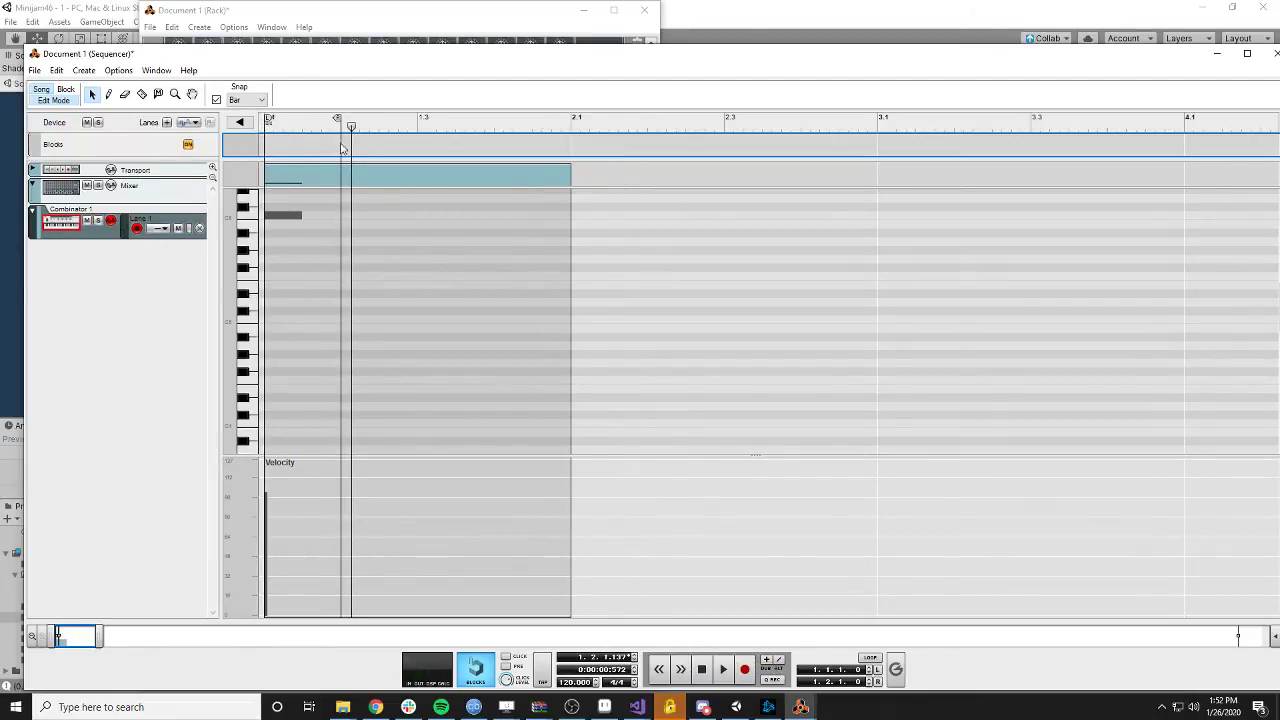
- Export the loop as a WAVE file named LaserFire in the Sound folder at 44,100 Hz, 16 bit, with dither
left_click(34, 70)
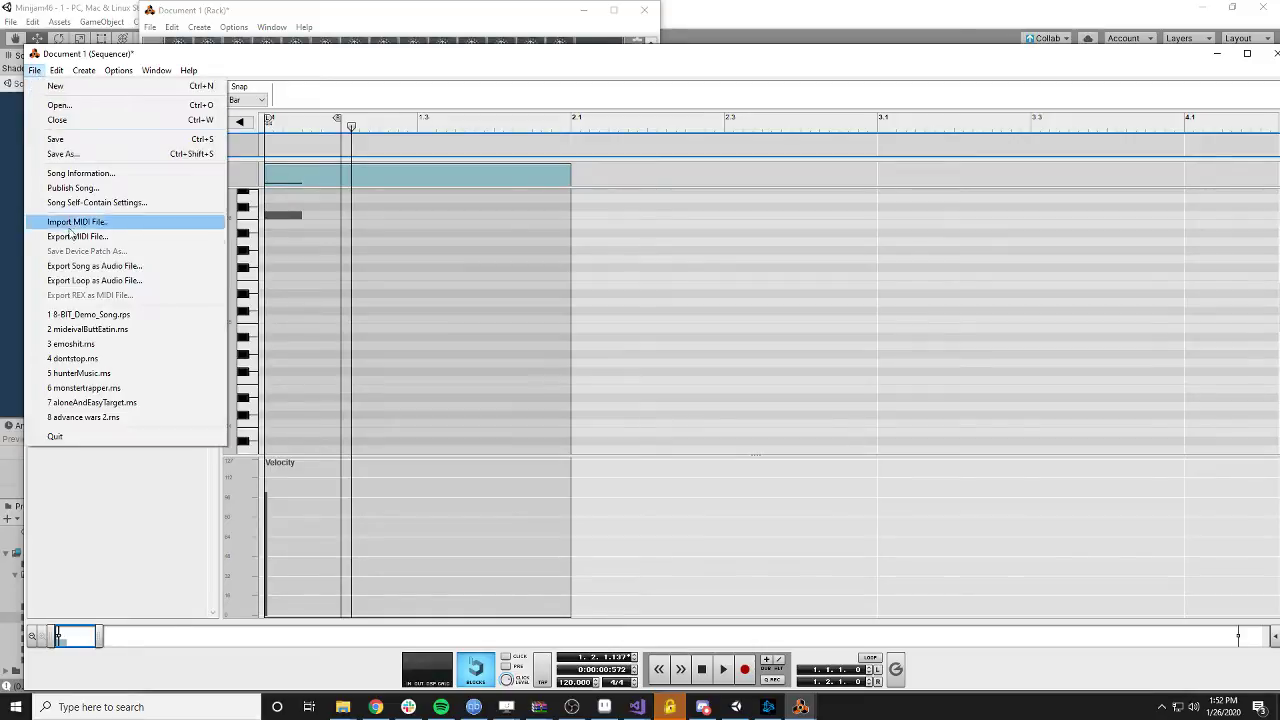
left_click(80, 281)
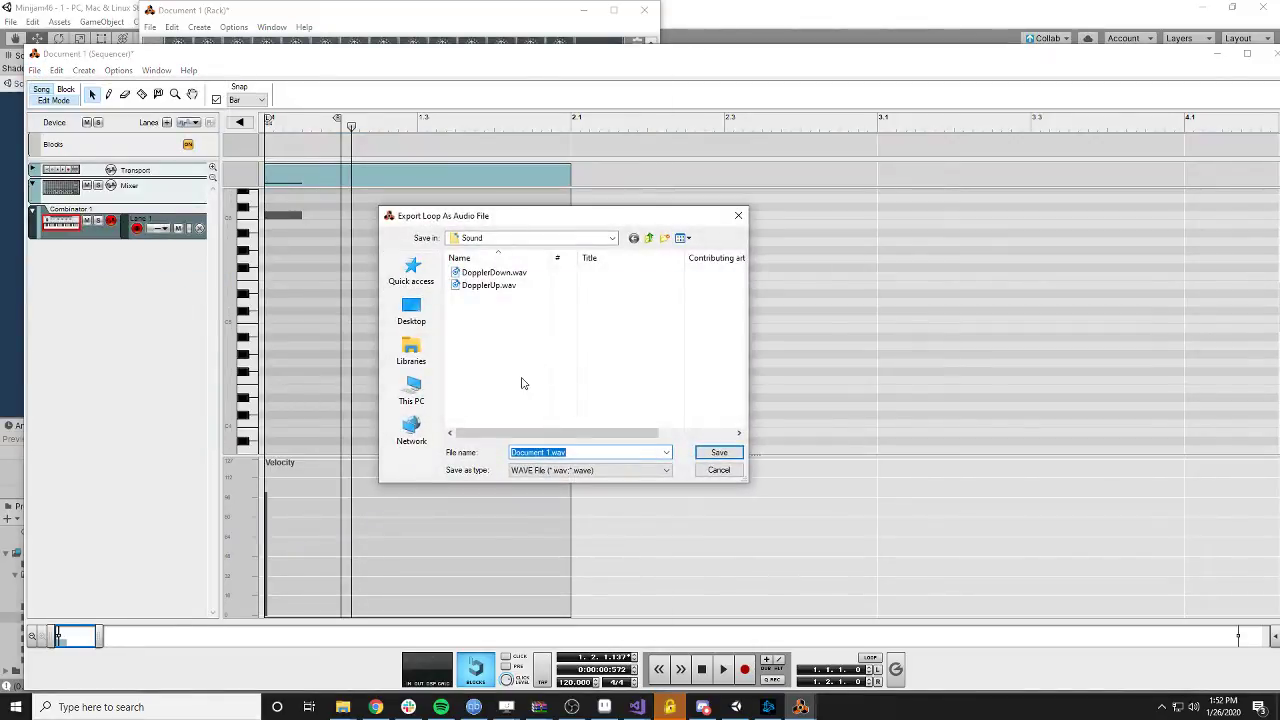
type("Loo")
type("er")
type("Fire")
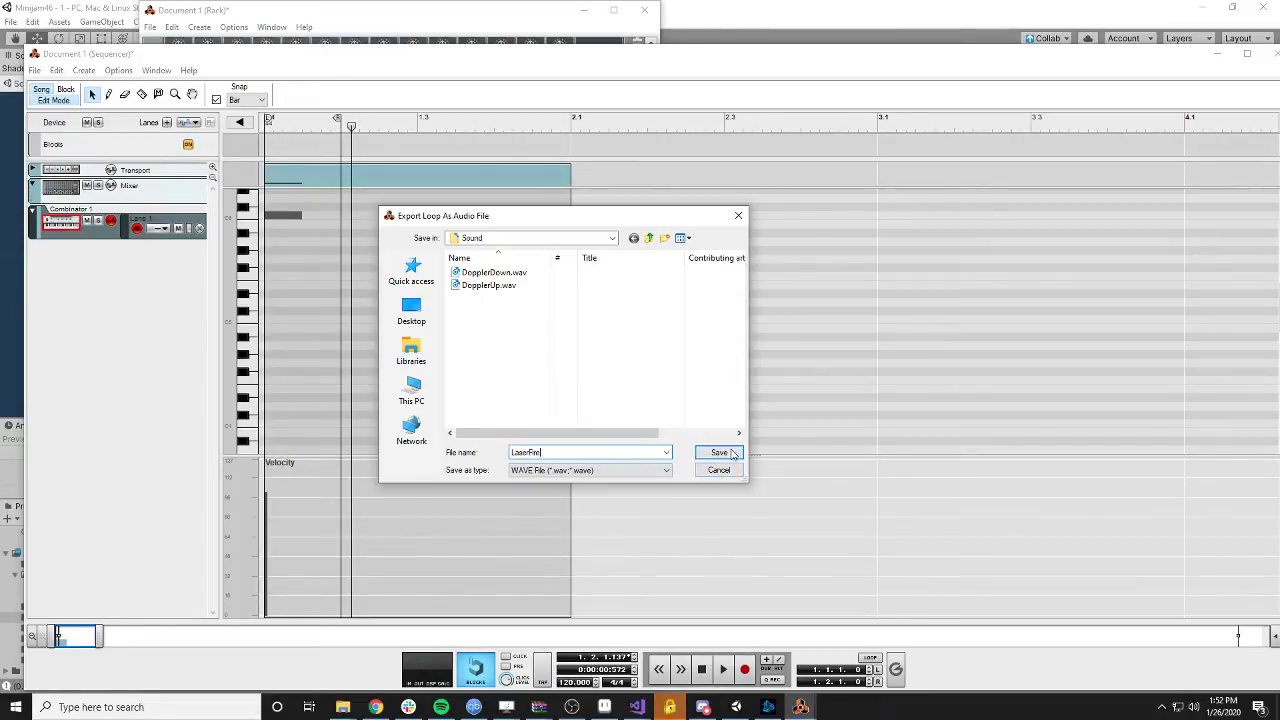
left_click(728, 452)
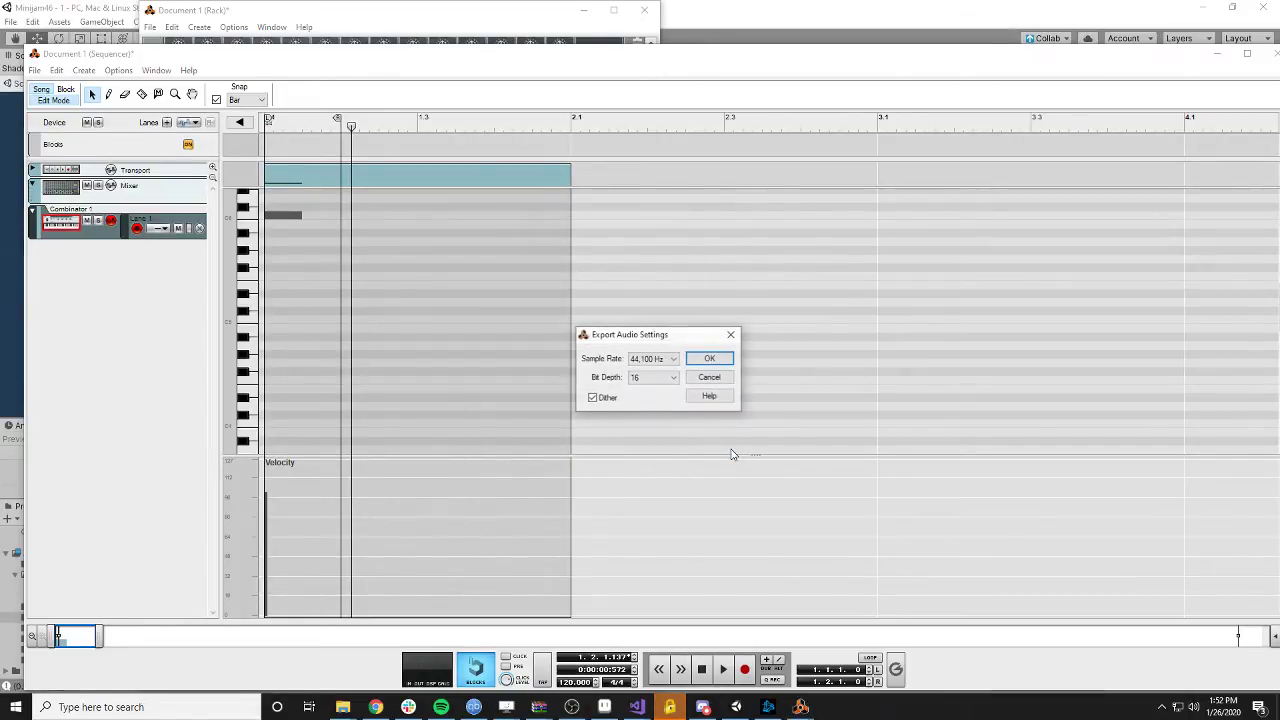
left_click(706, 358)
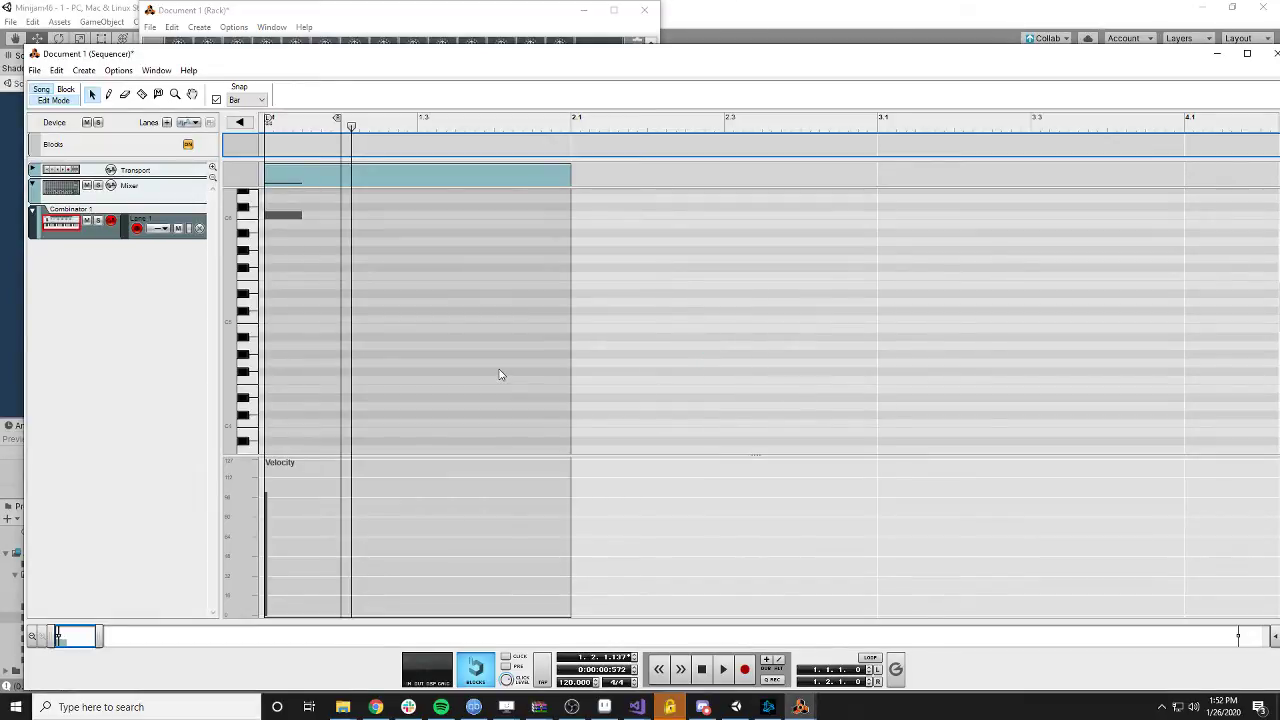
- Switch to Unity, open the LaserBeam prefab, and add the LaserFire clip from the Sound folder as a child audio source
key("alt+Tab")
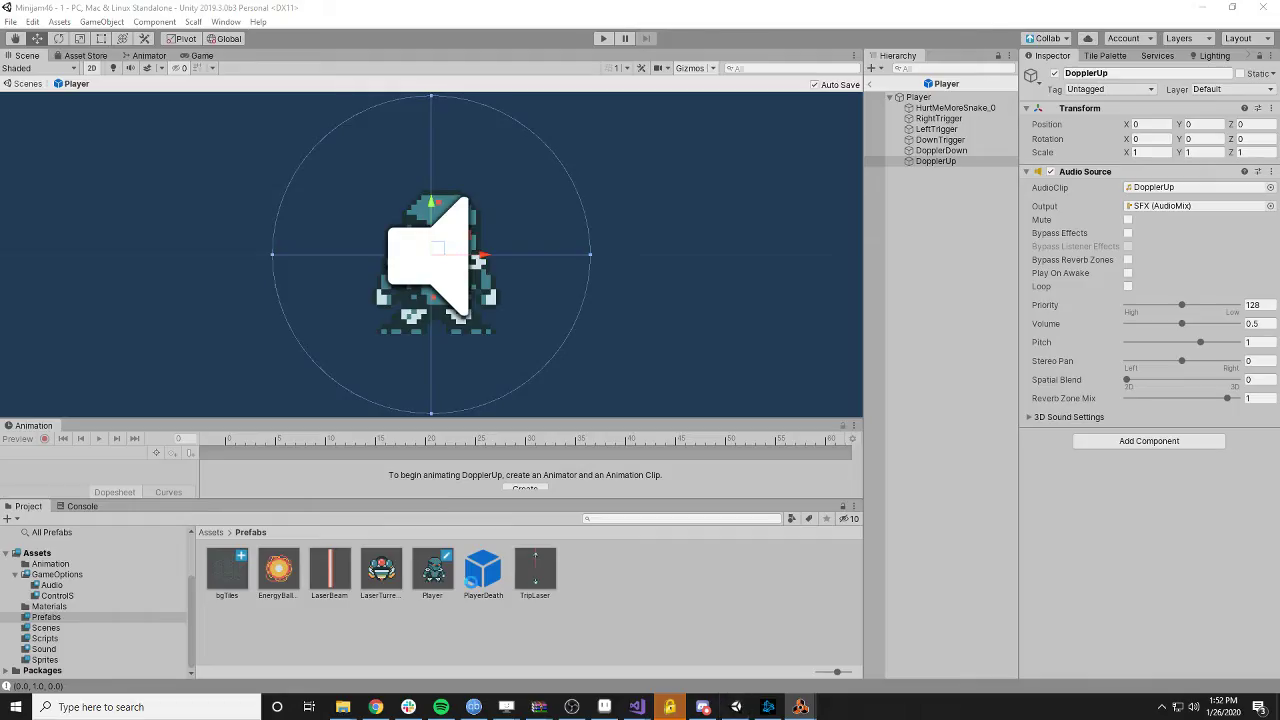
left_click(62, 649)
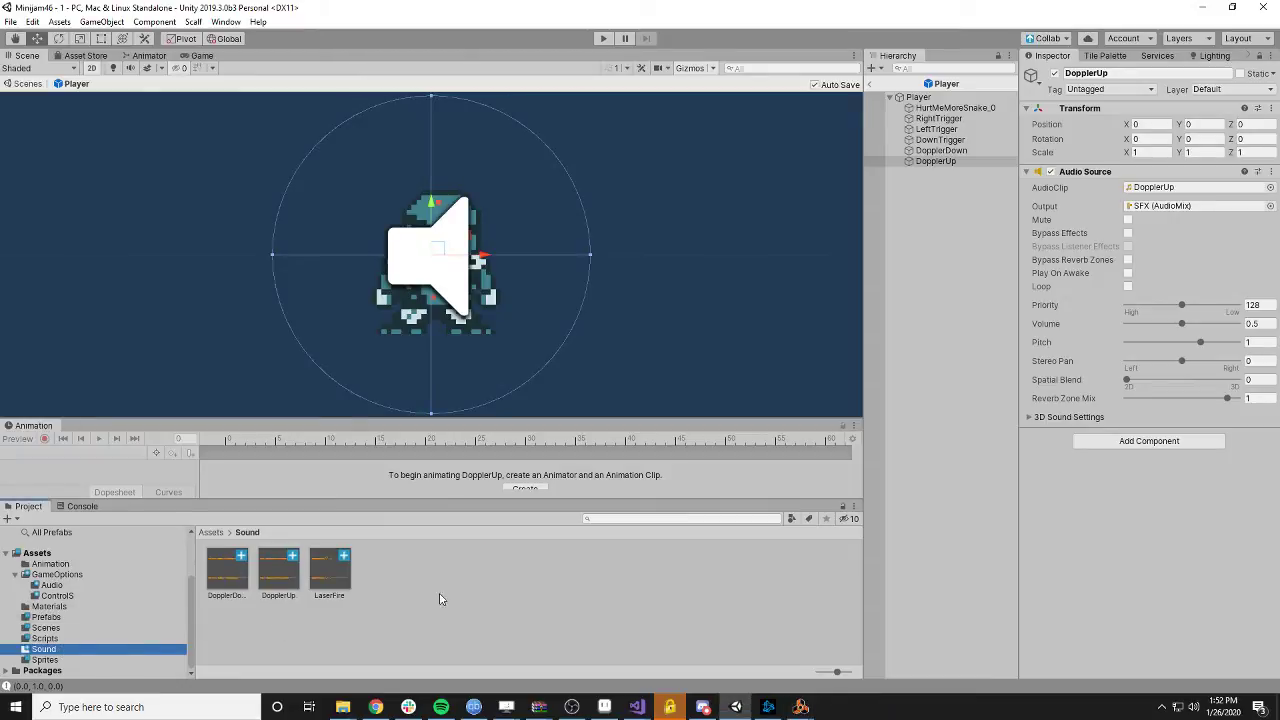
left_click(66, 619)
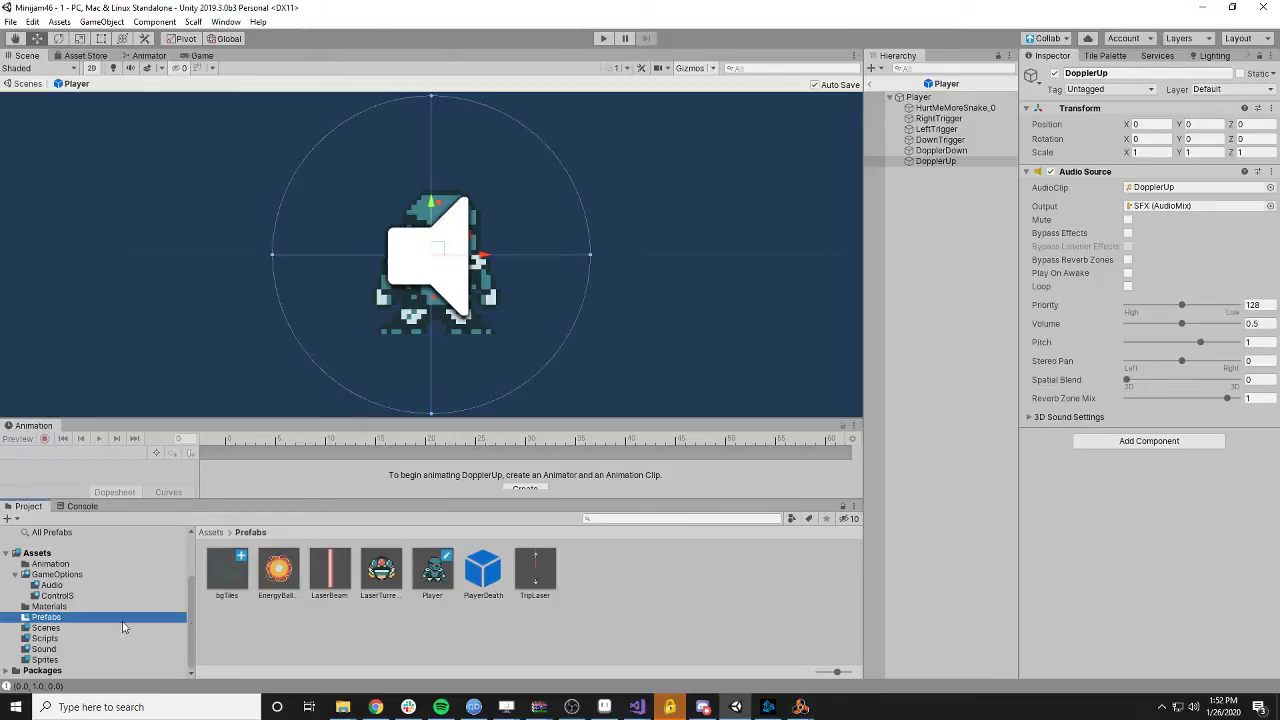
left_click(330, 575)
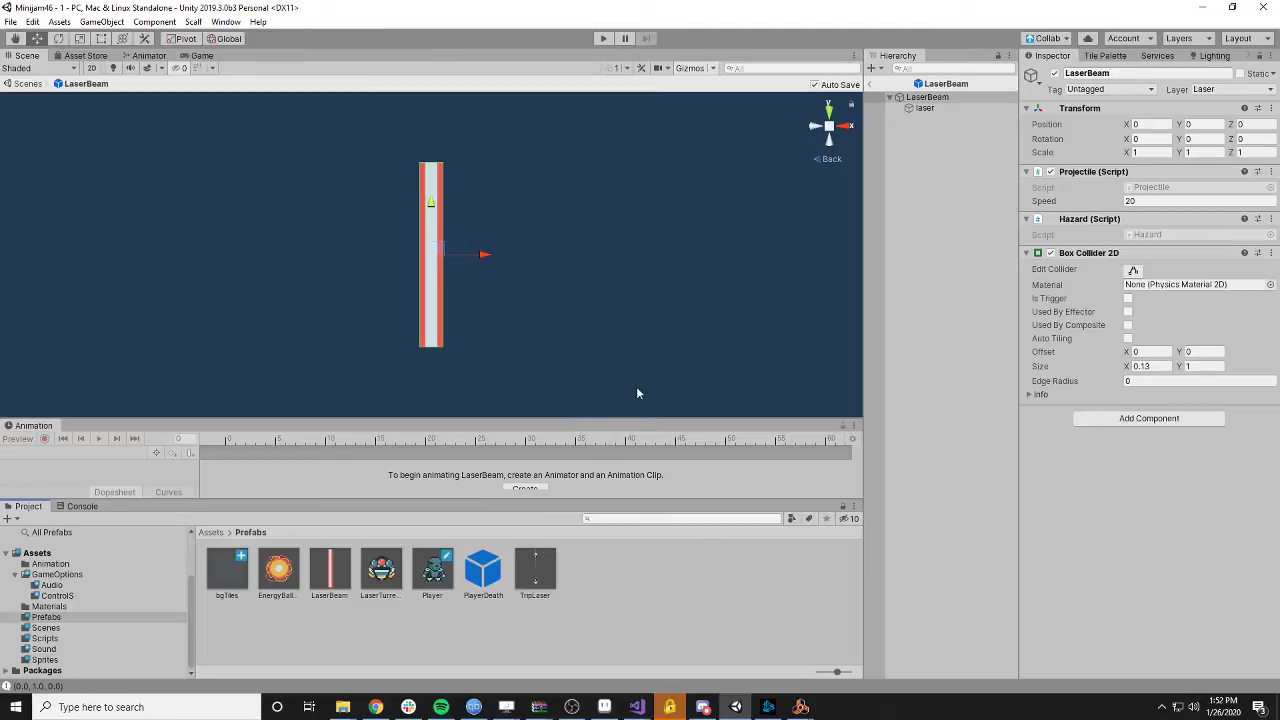
left_click(46, 649)
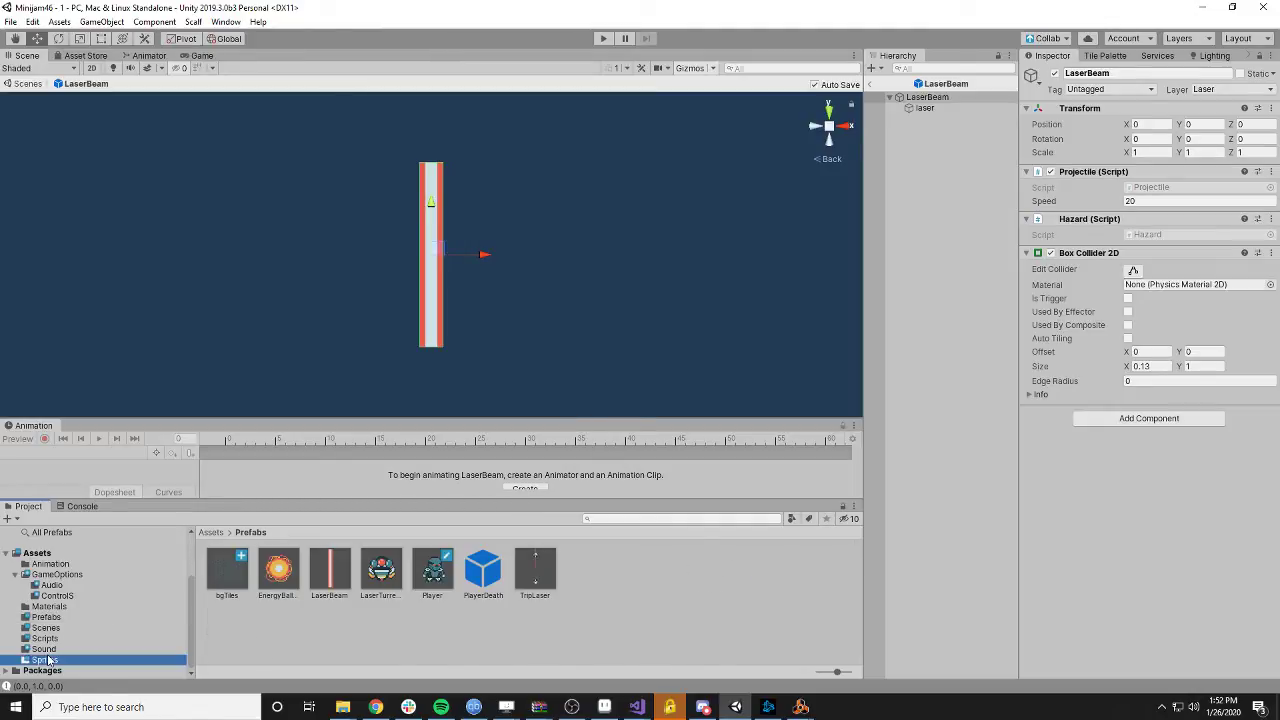
left_click_drag(322, 585, 903, 229)
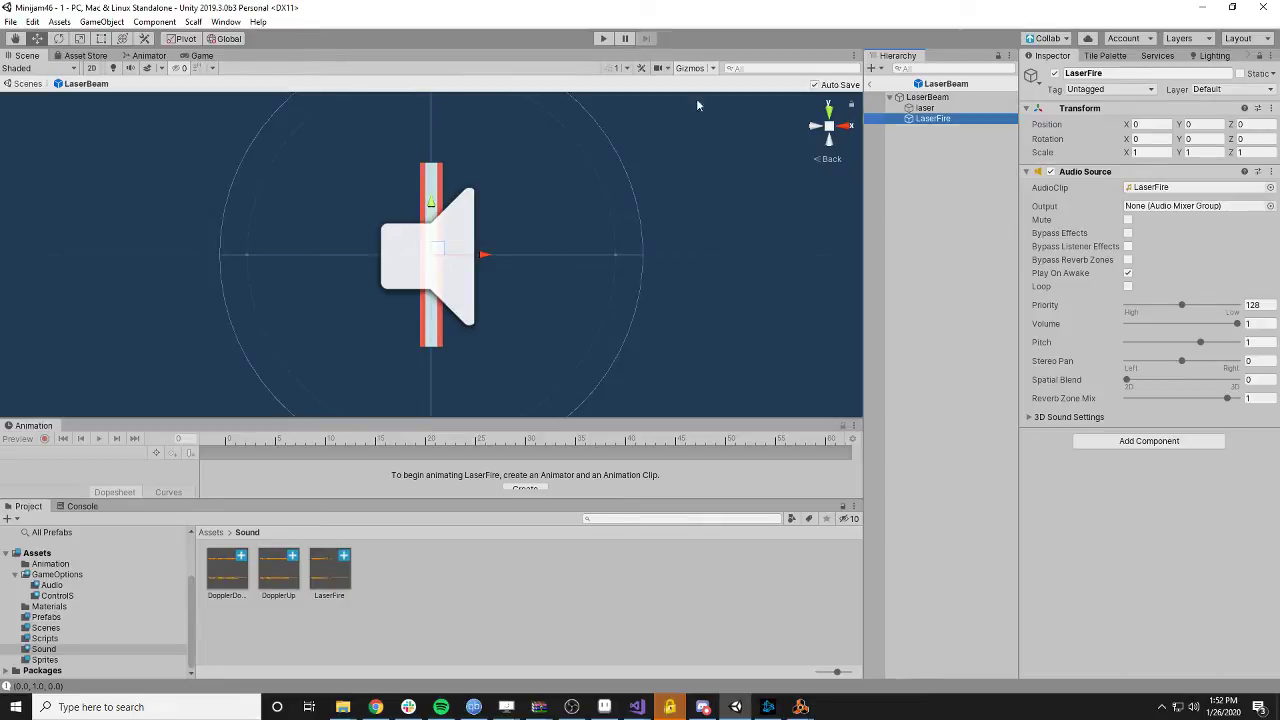
- Run the game and play through the first four levels to reach the laser turret level
left_click(603, 38)
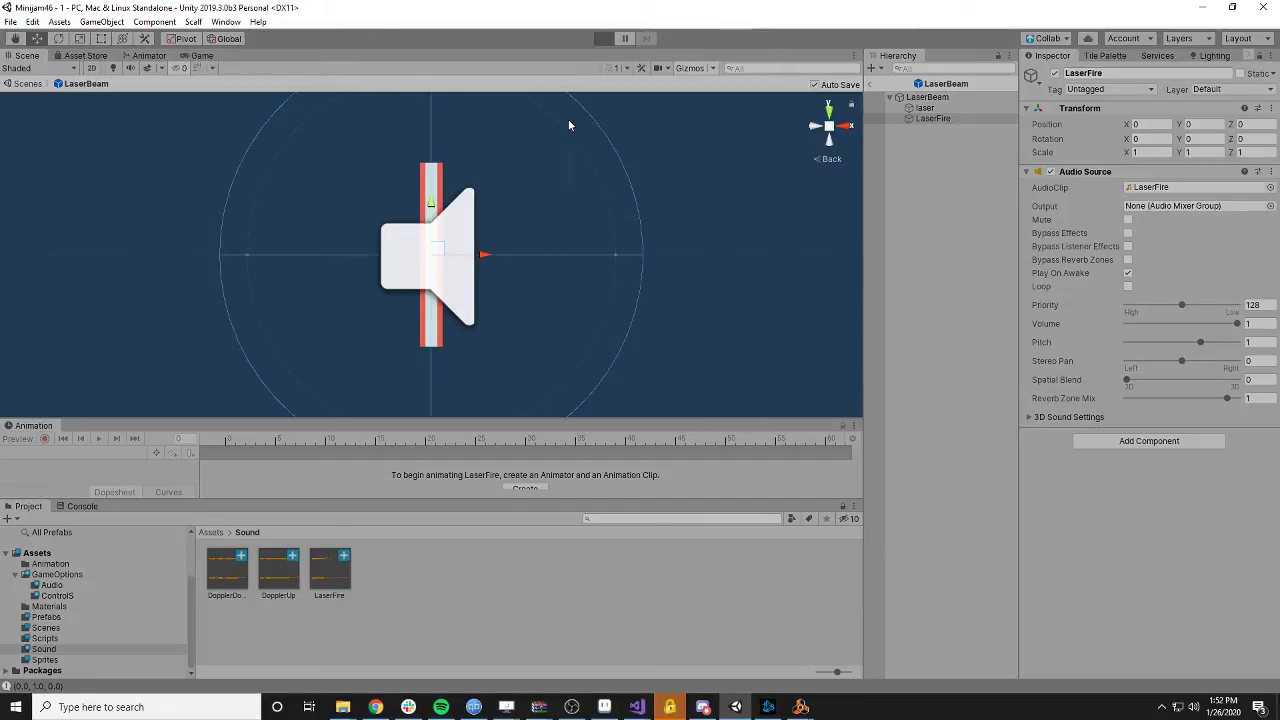
key("Right")
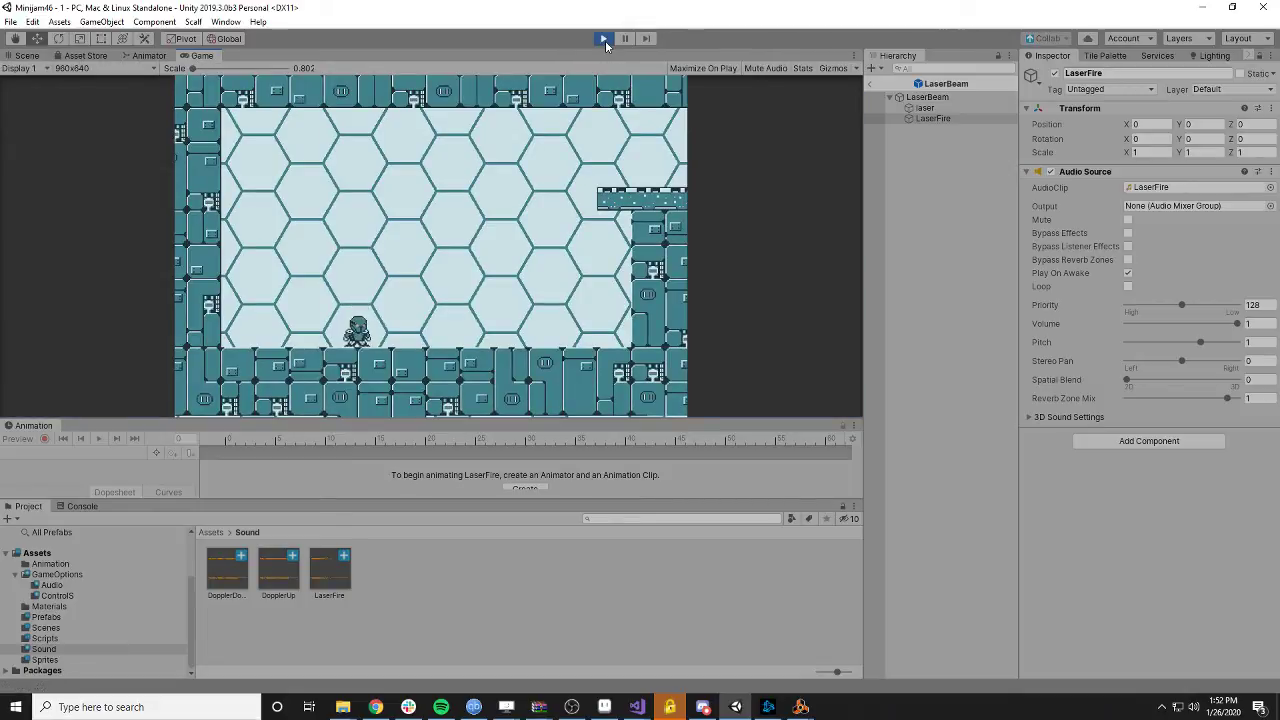
key("space")
key("Right")
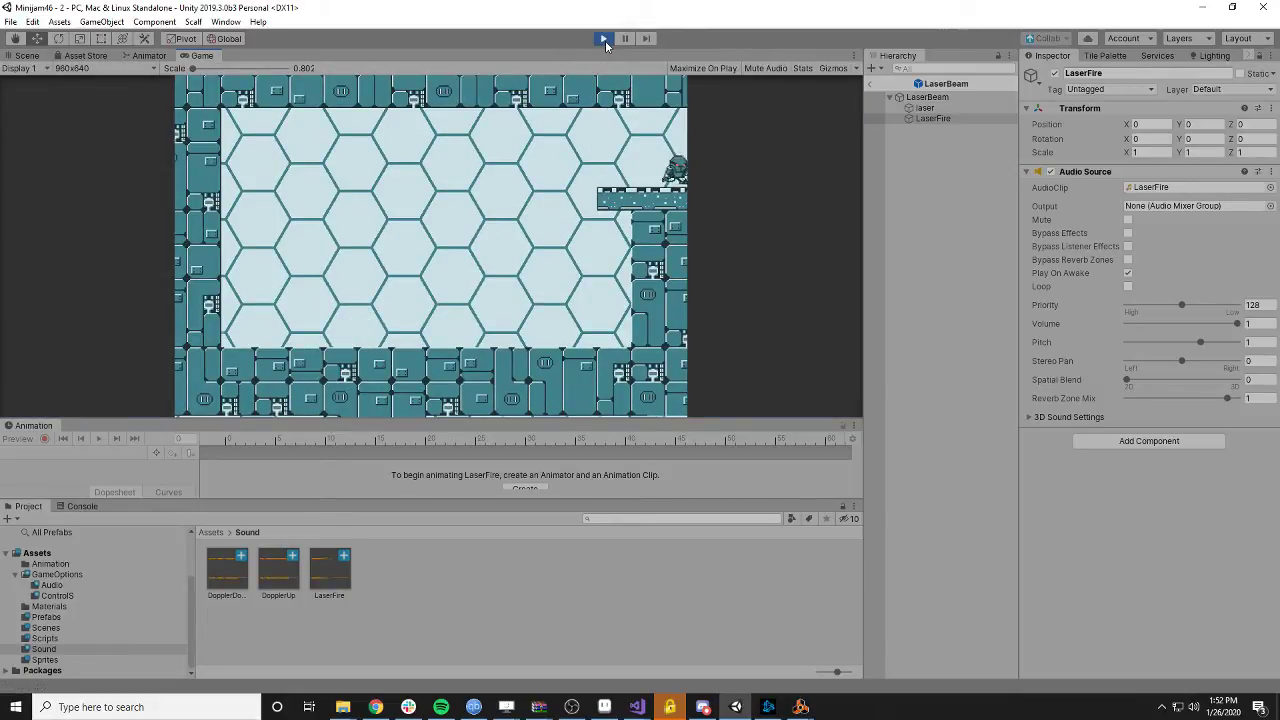
key("space")
key("Right")
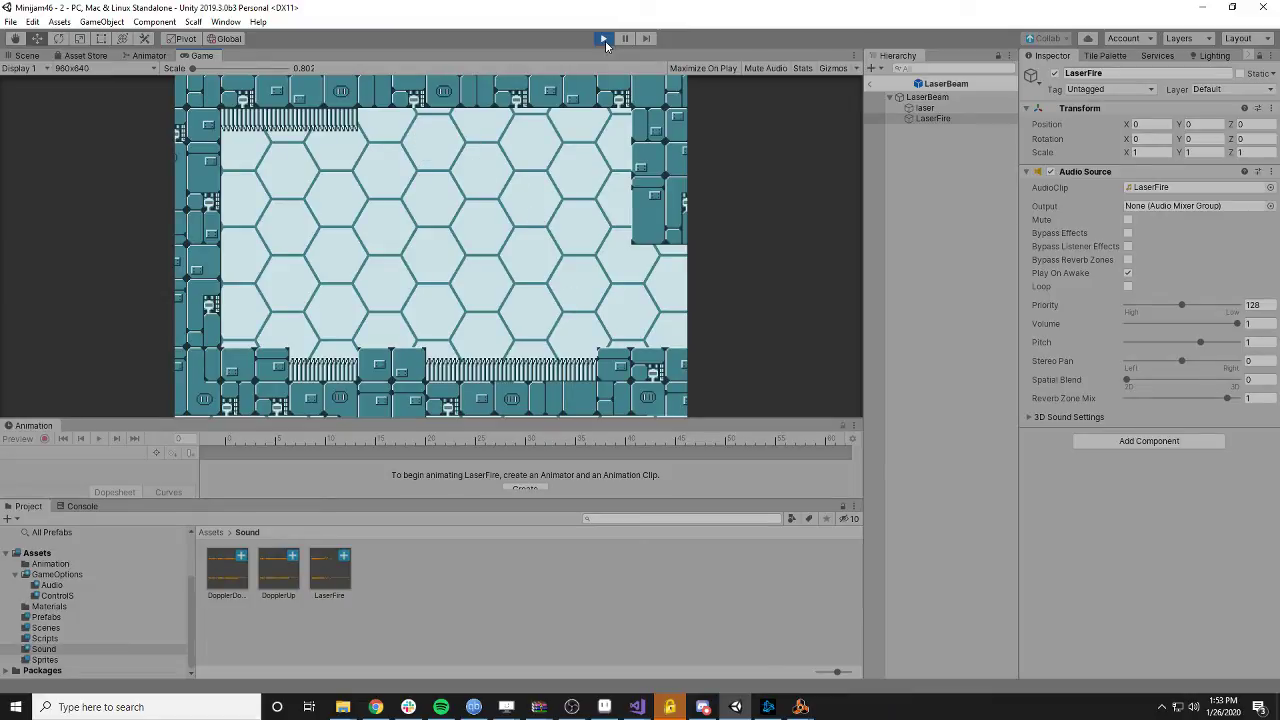
key("Right")
key("space")
key("space")
key("Right")
key("space")
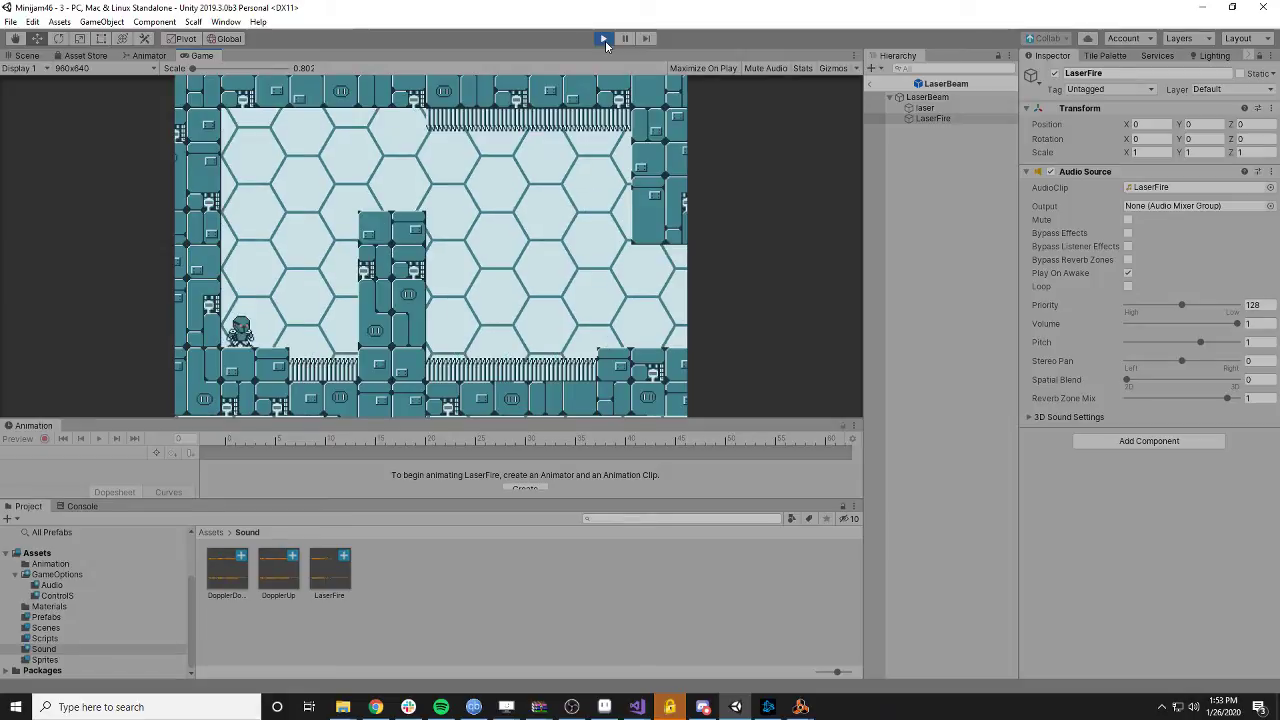
key("Right")
key("space")
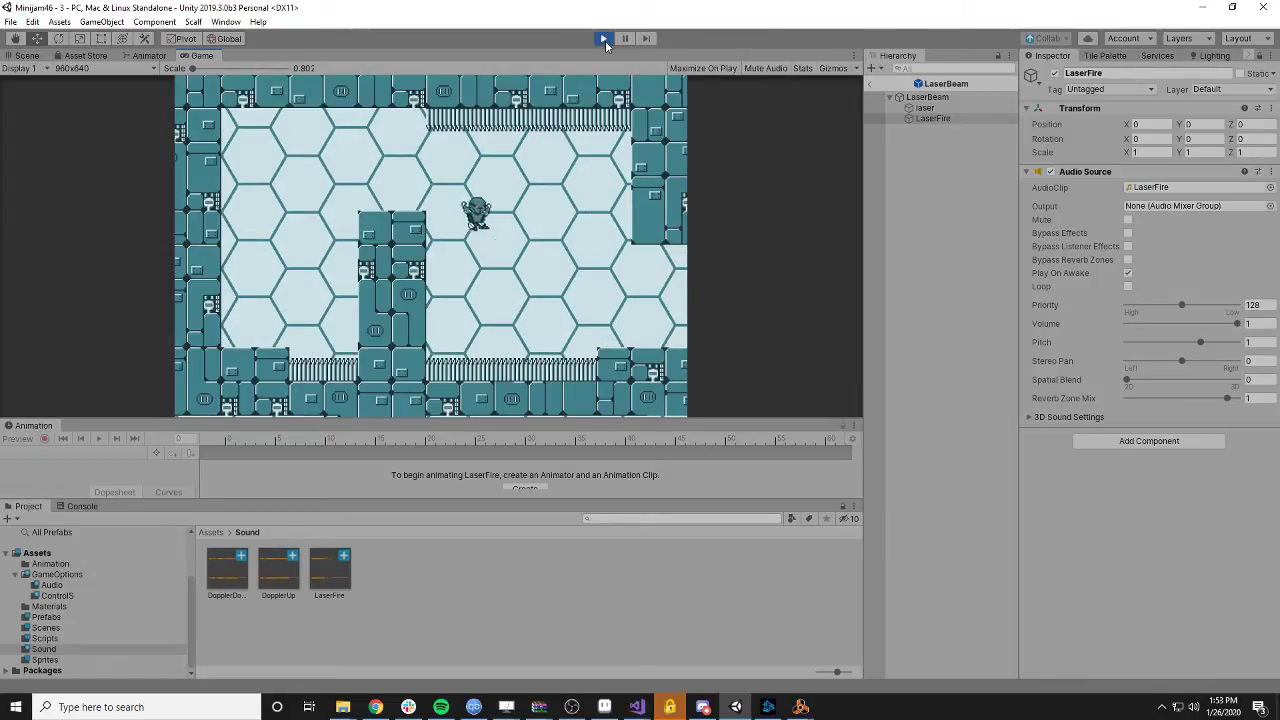
key("space")
key("Right")
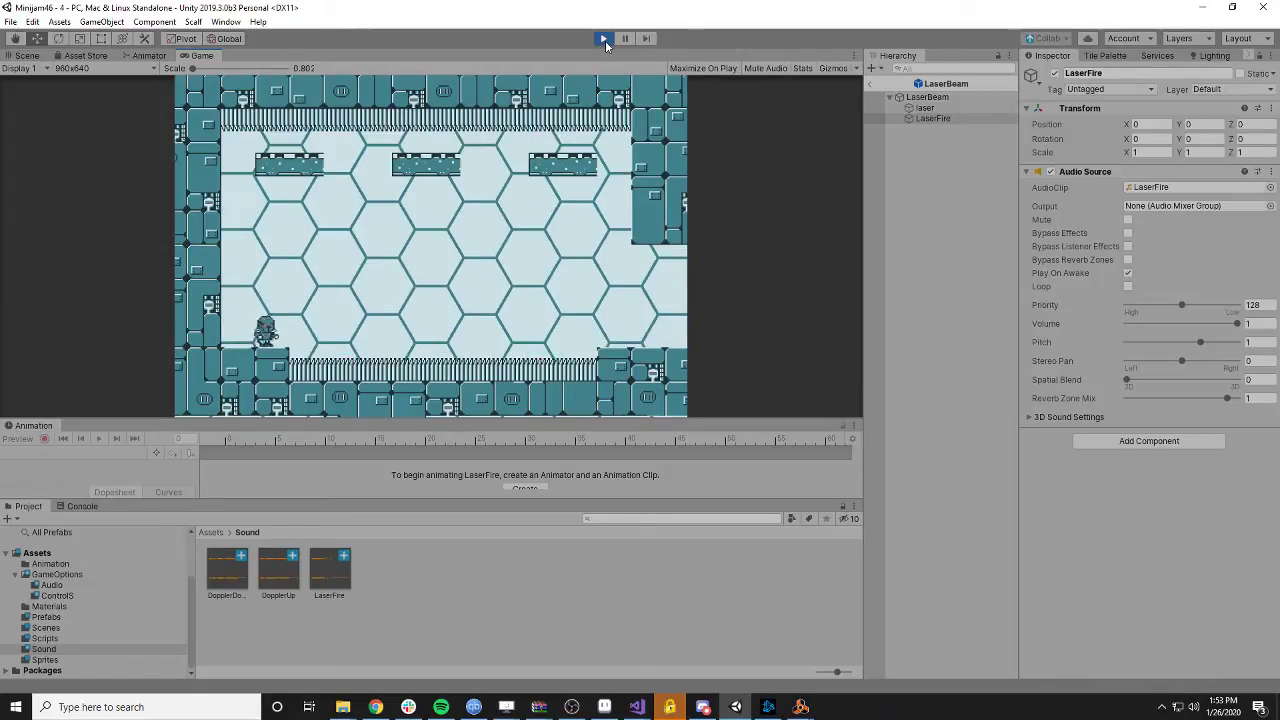
key("space")
key("Right")
key("space")
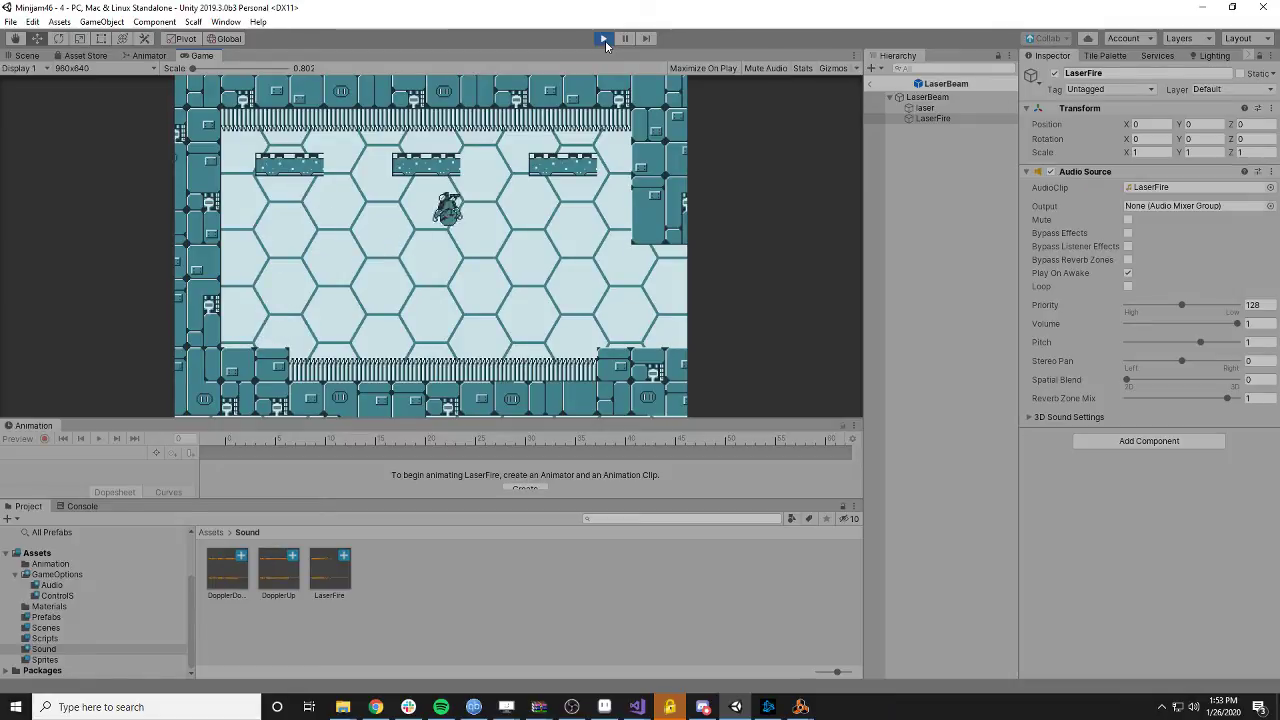
key("Right")
key("space")
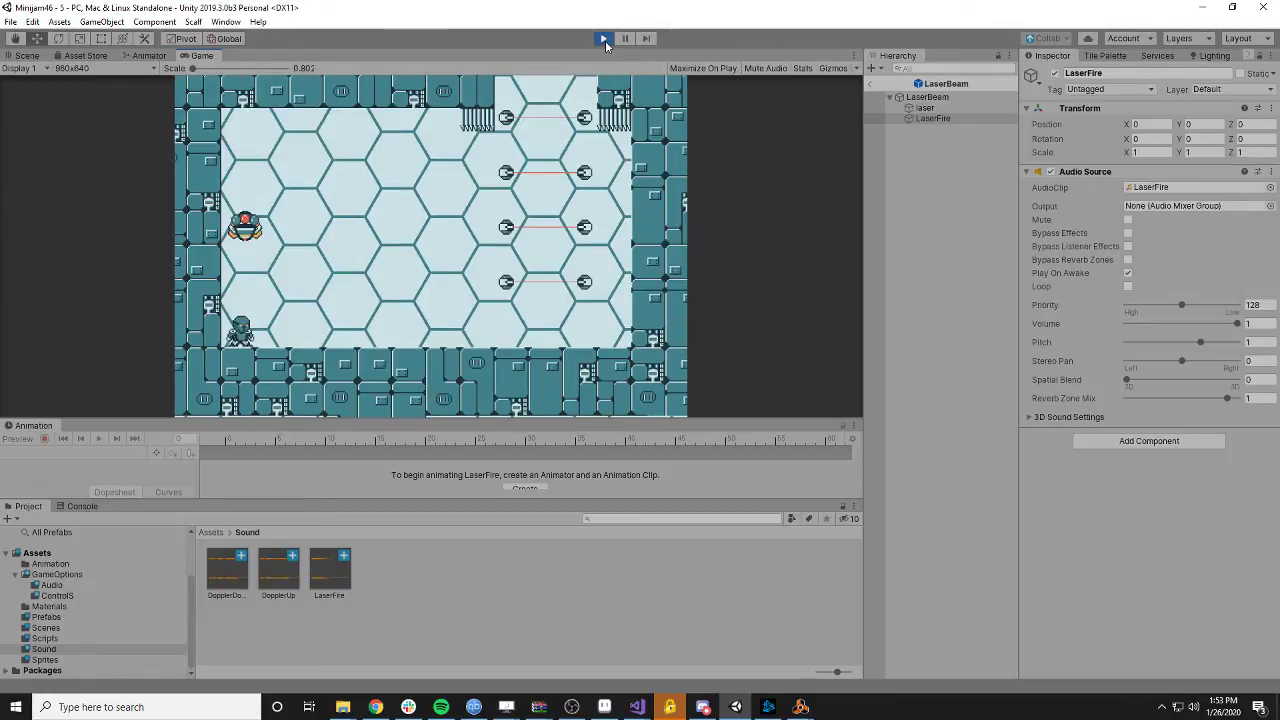
- Play through levels 5 and 6, drawing laser turret fire to test the LaserFire sound, and stop the game
key("Right")
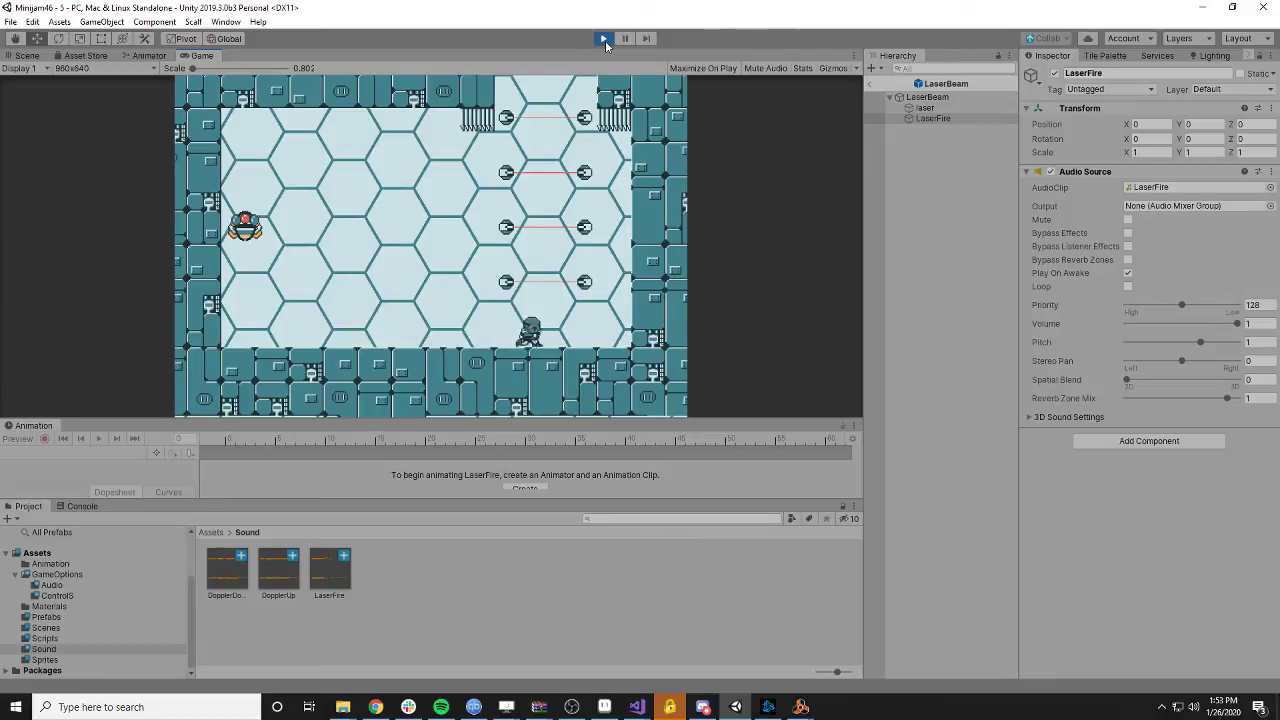
key("space")
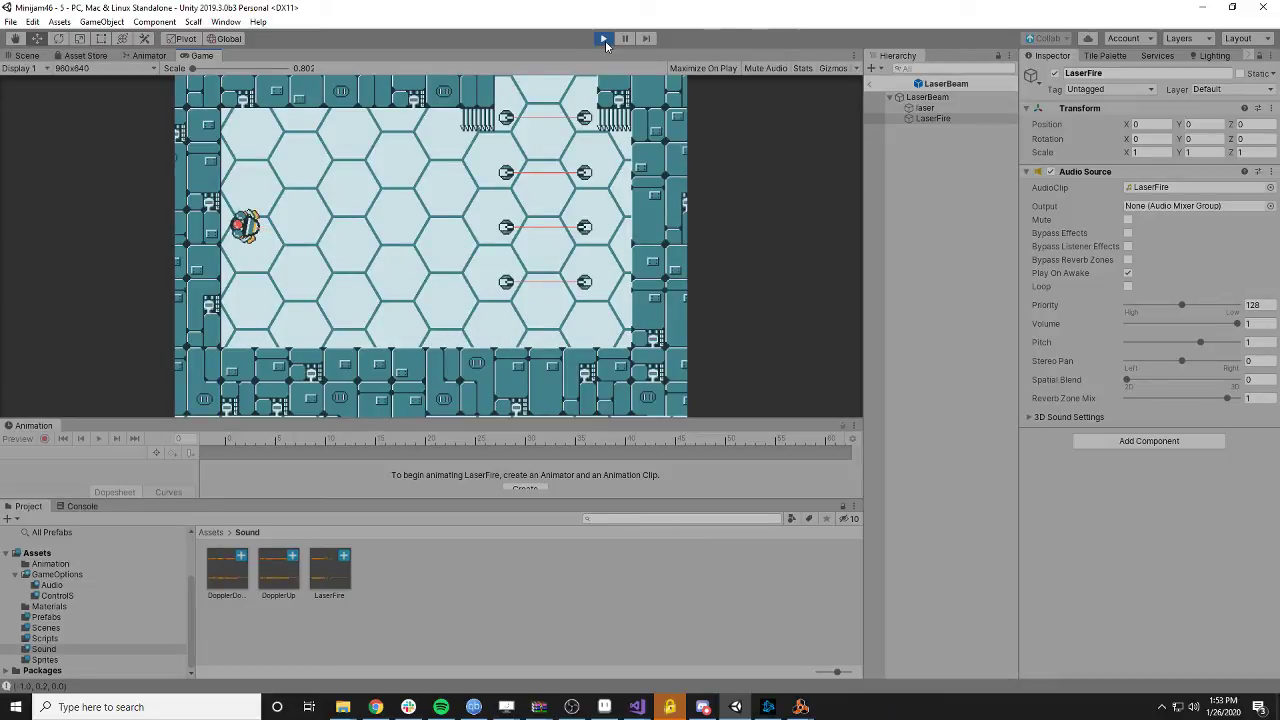
key("Right")
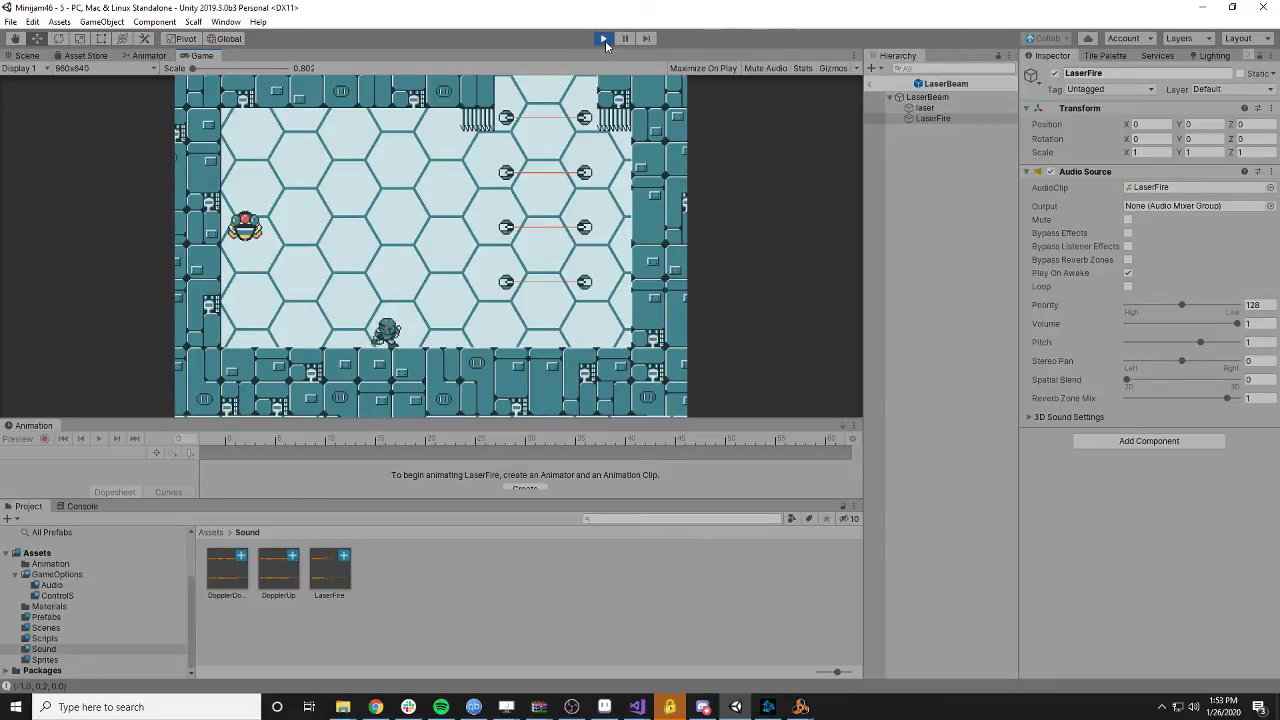
key("space")
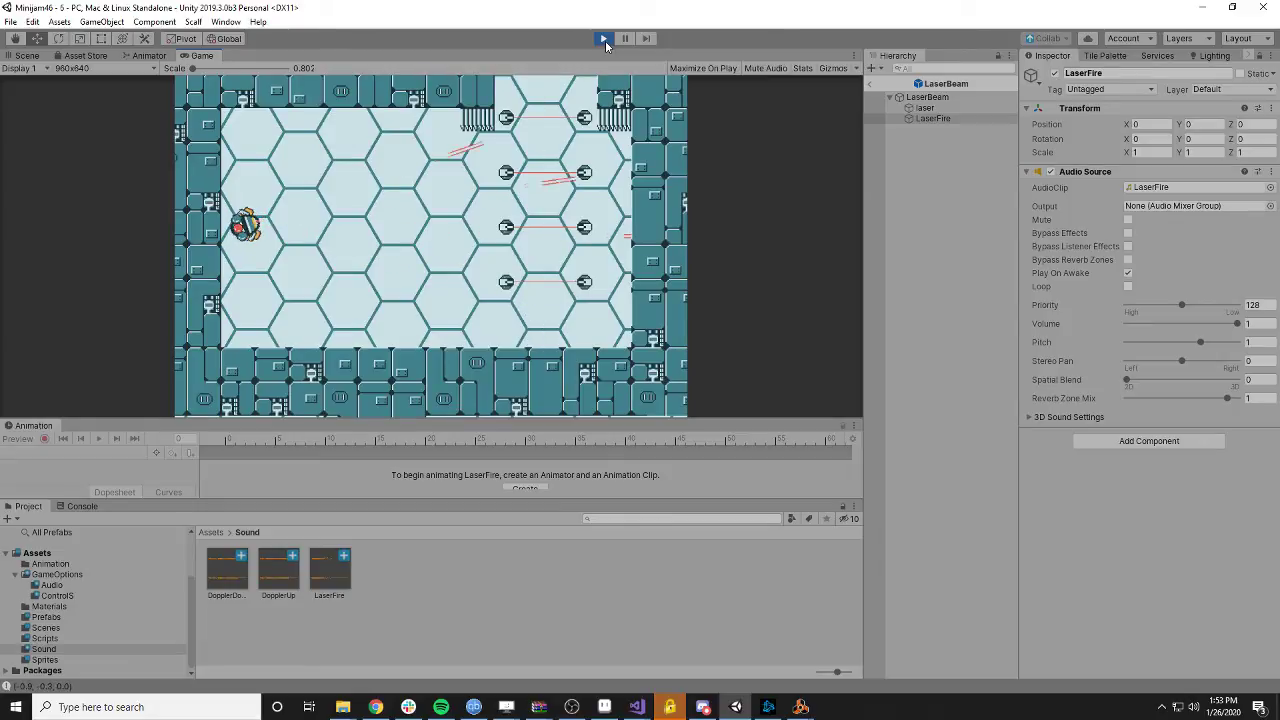
key("Right")
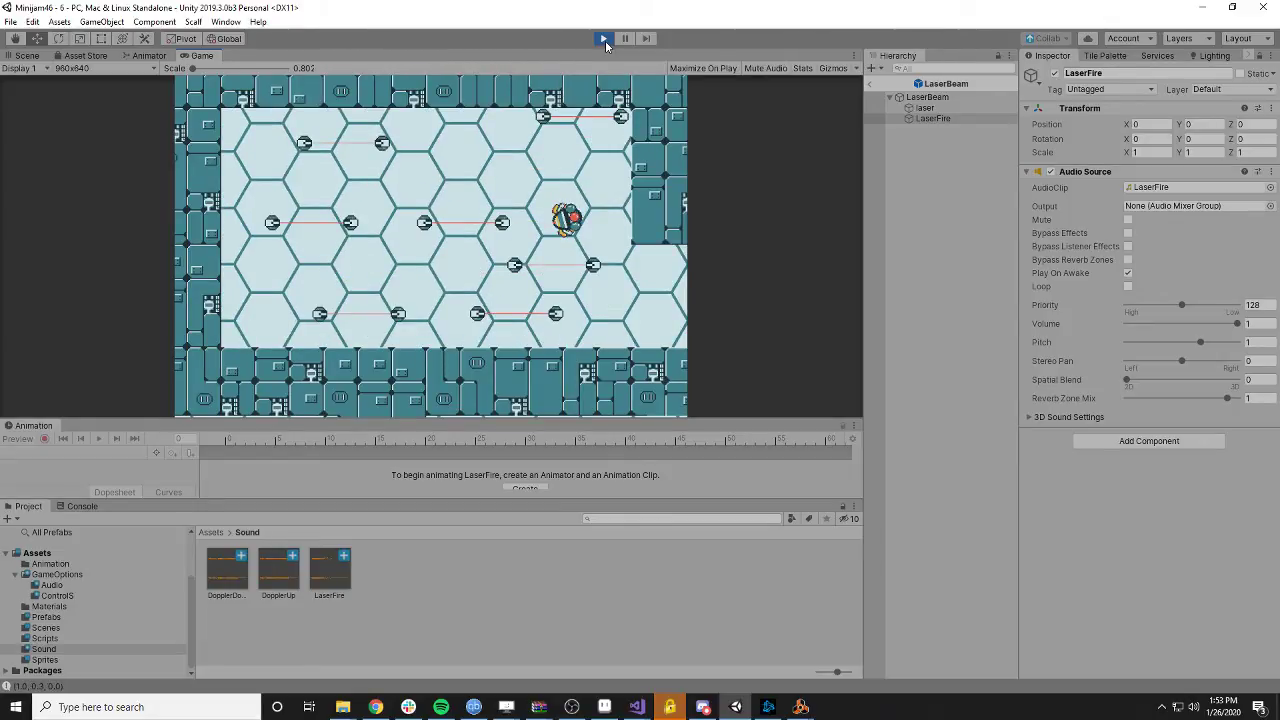
key("Right")
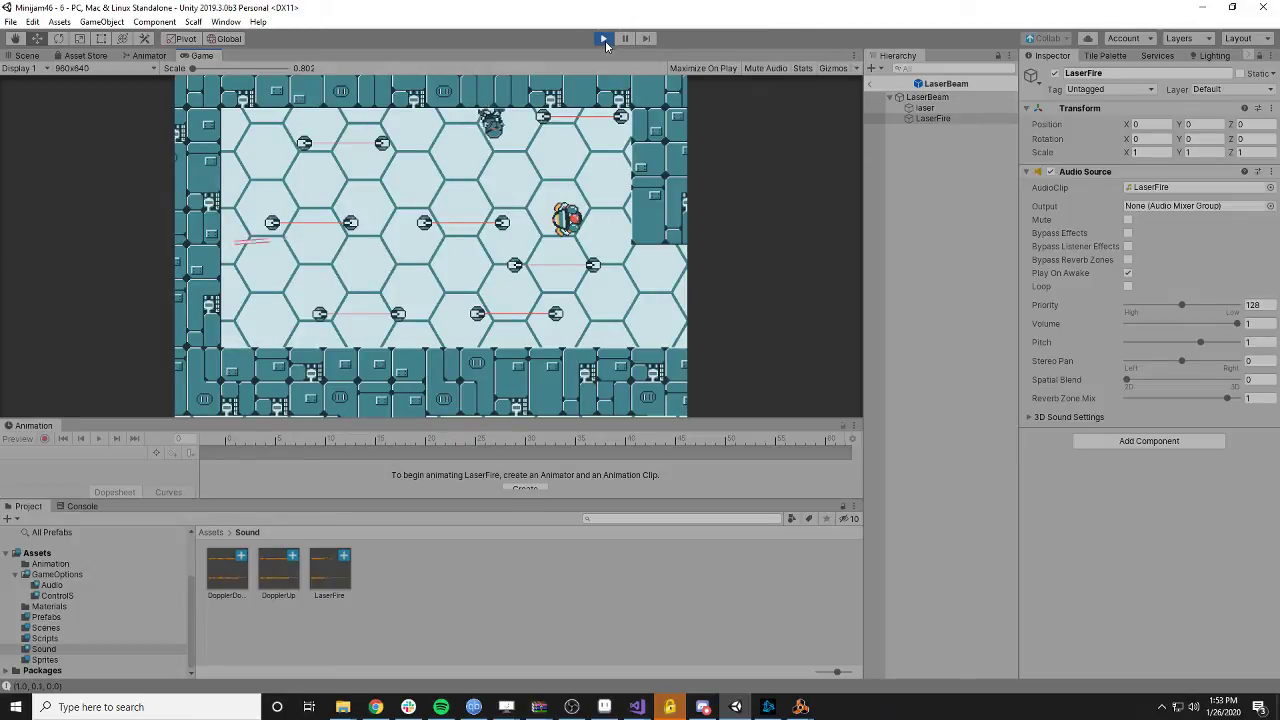
key("Right")
key("Down")
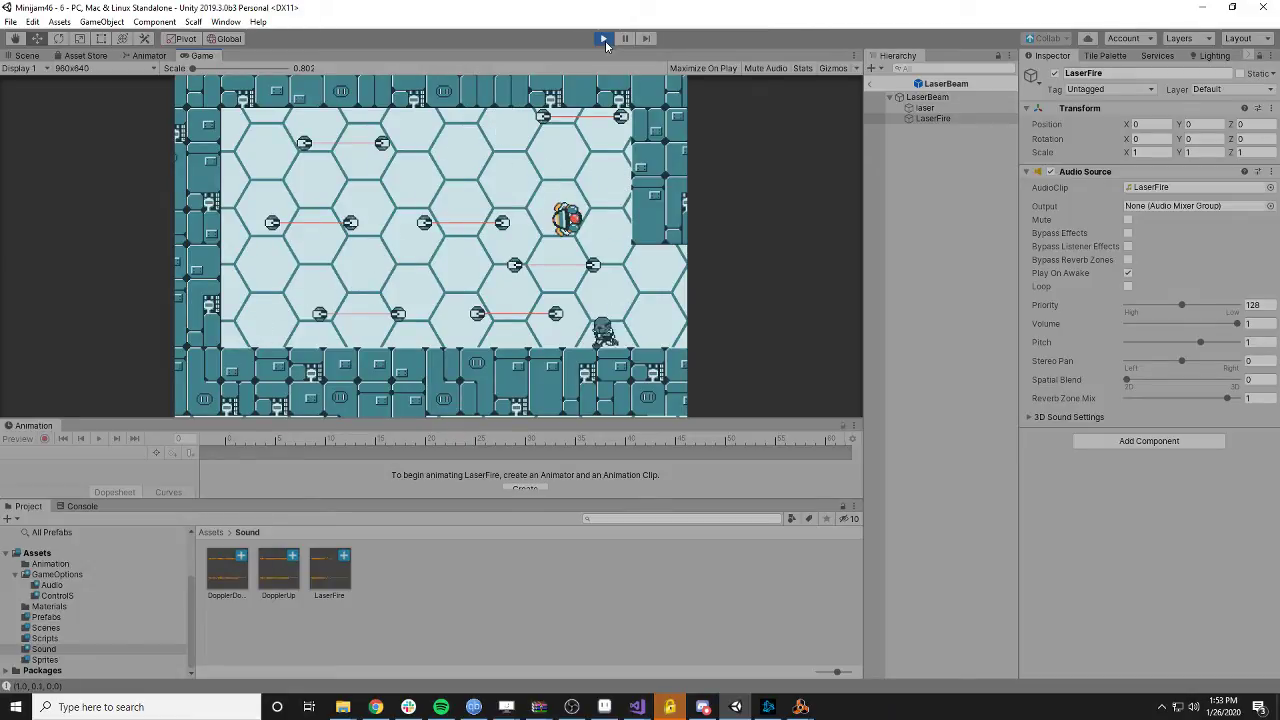
key("Left")
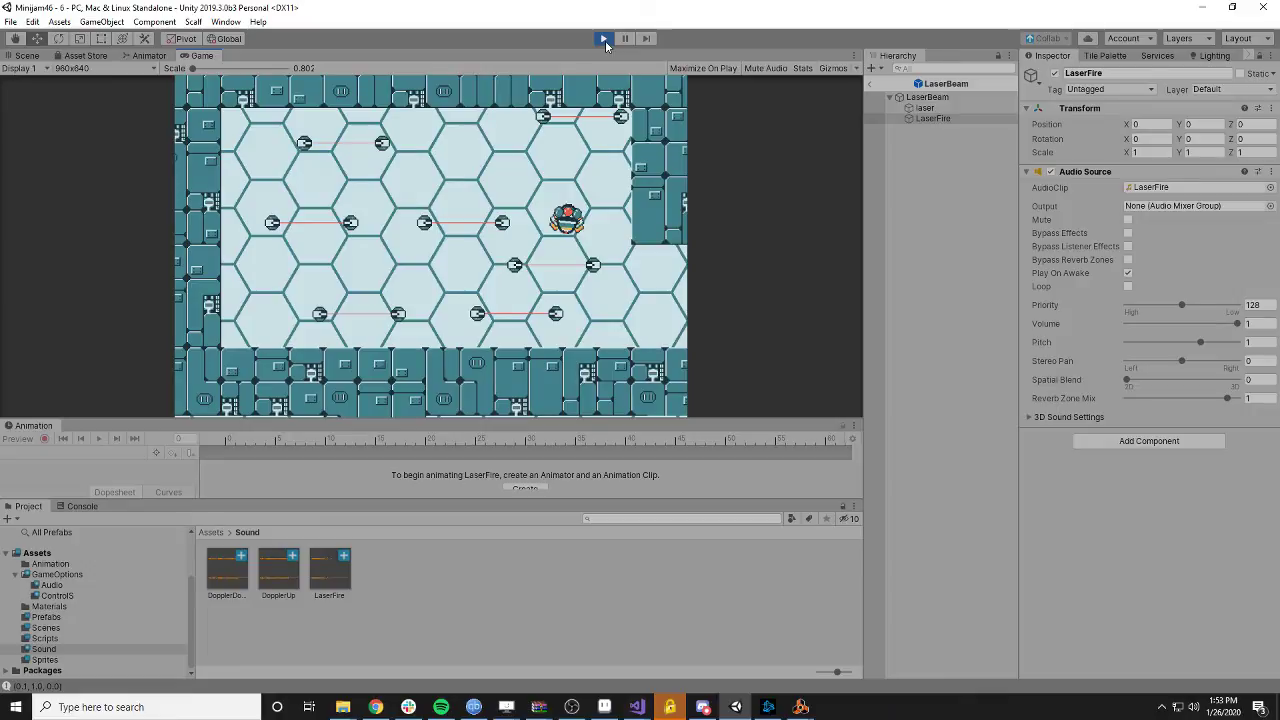
left_click(605, 45)
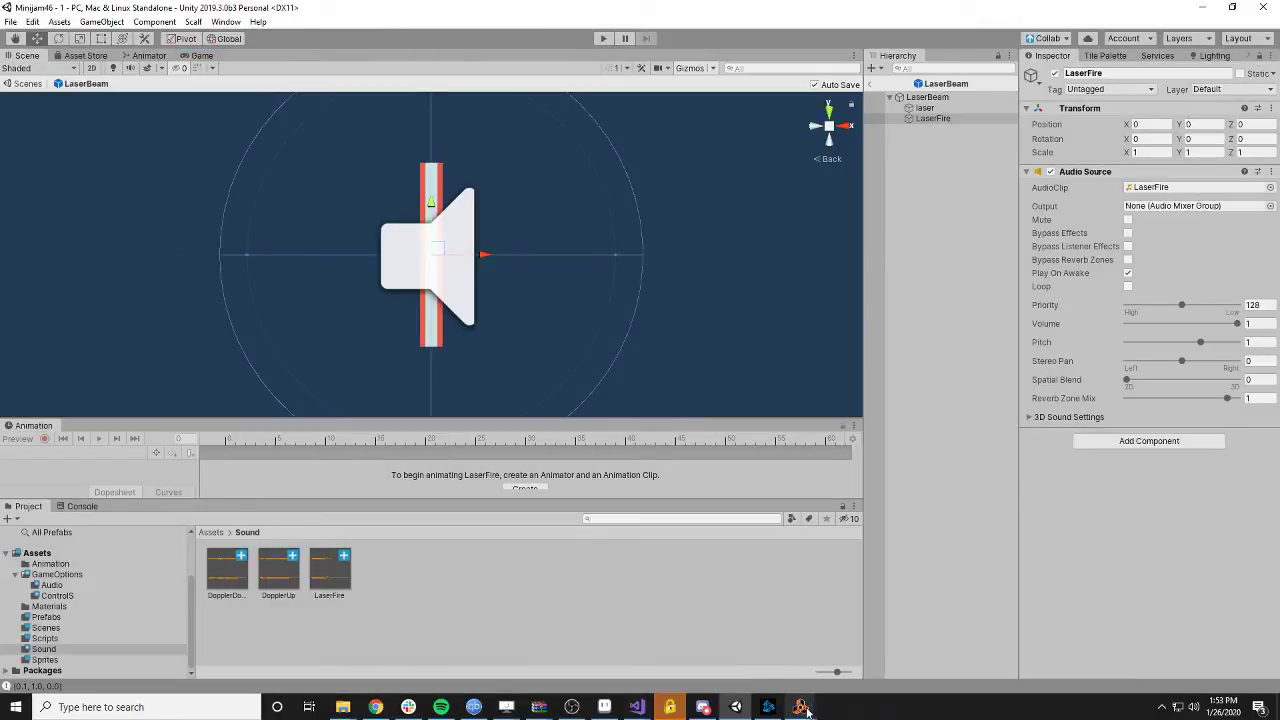
- Switch to Reason's Rack window and adjust the SubTractor's Mod Envelope, lowering the sustain, while auditioning the sound
mouse_move(800, 710)
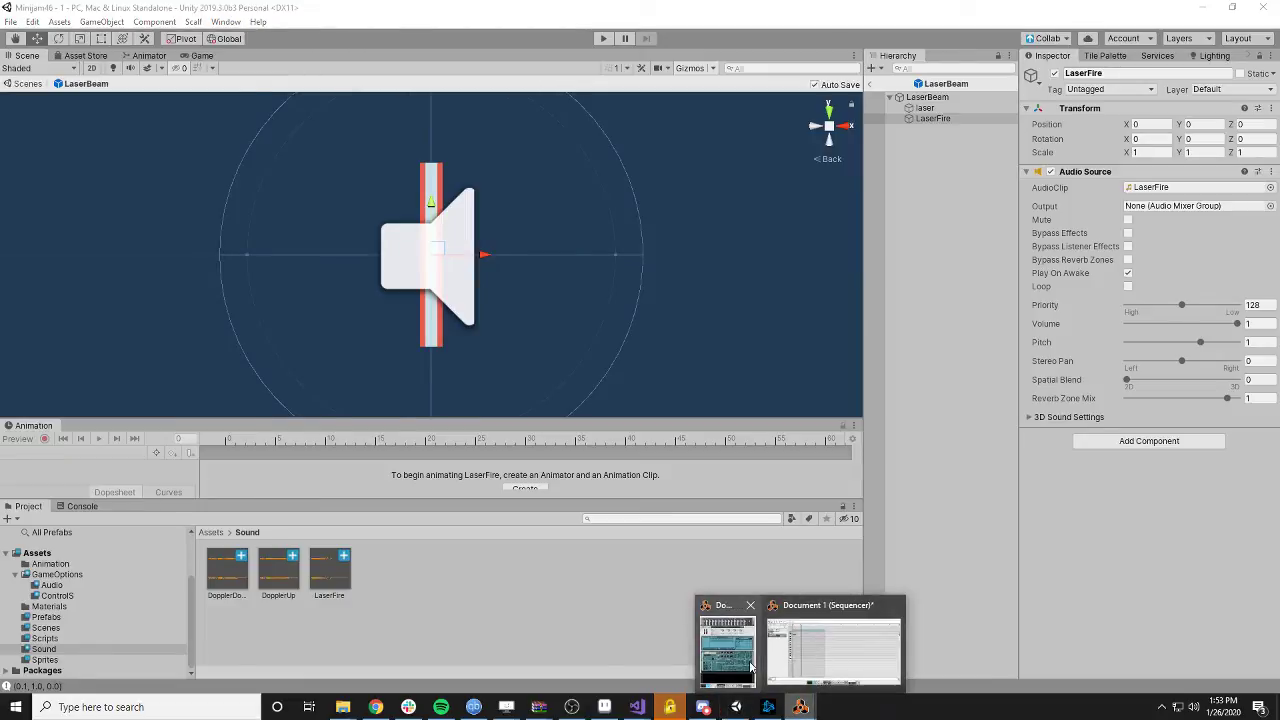
left_click(818, 666)
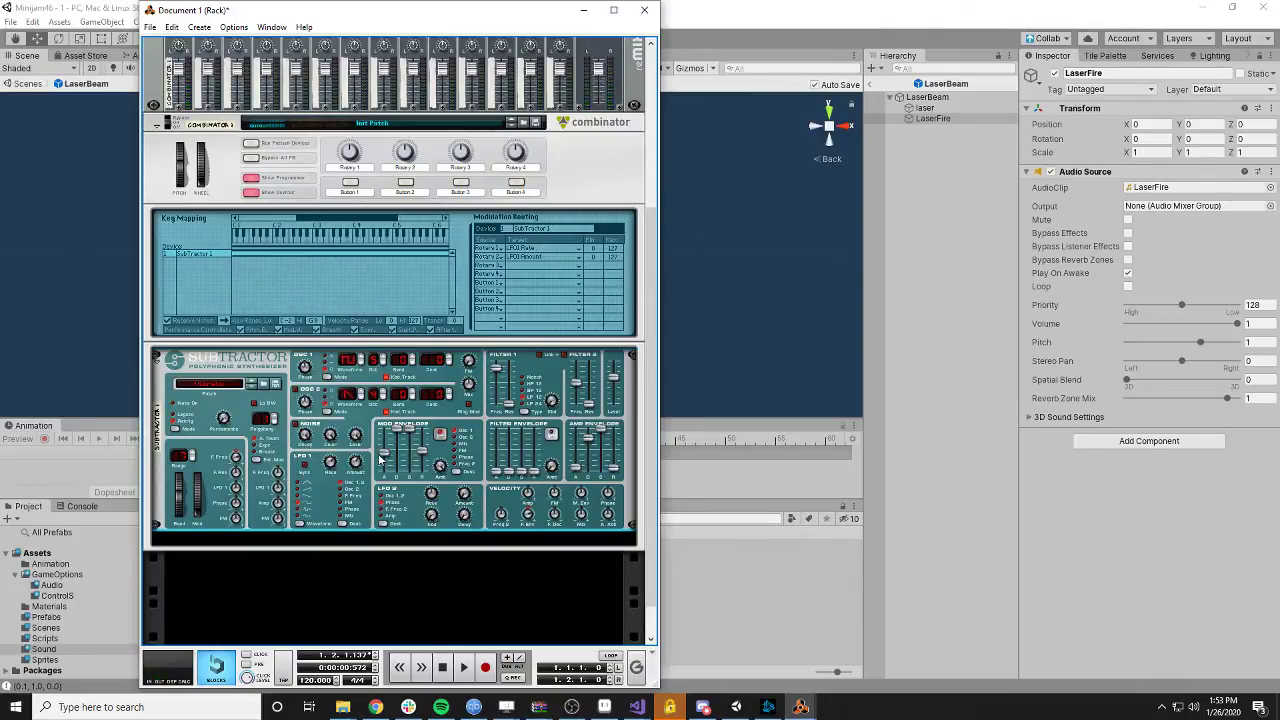
mouse_move(385, 456)
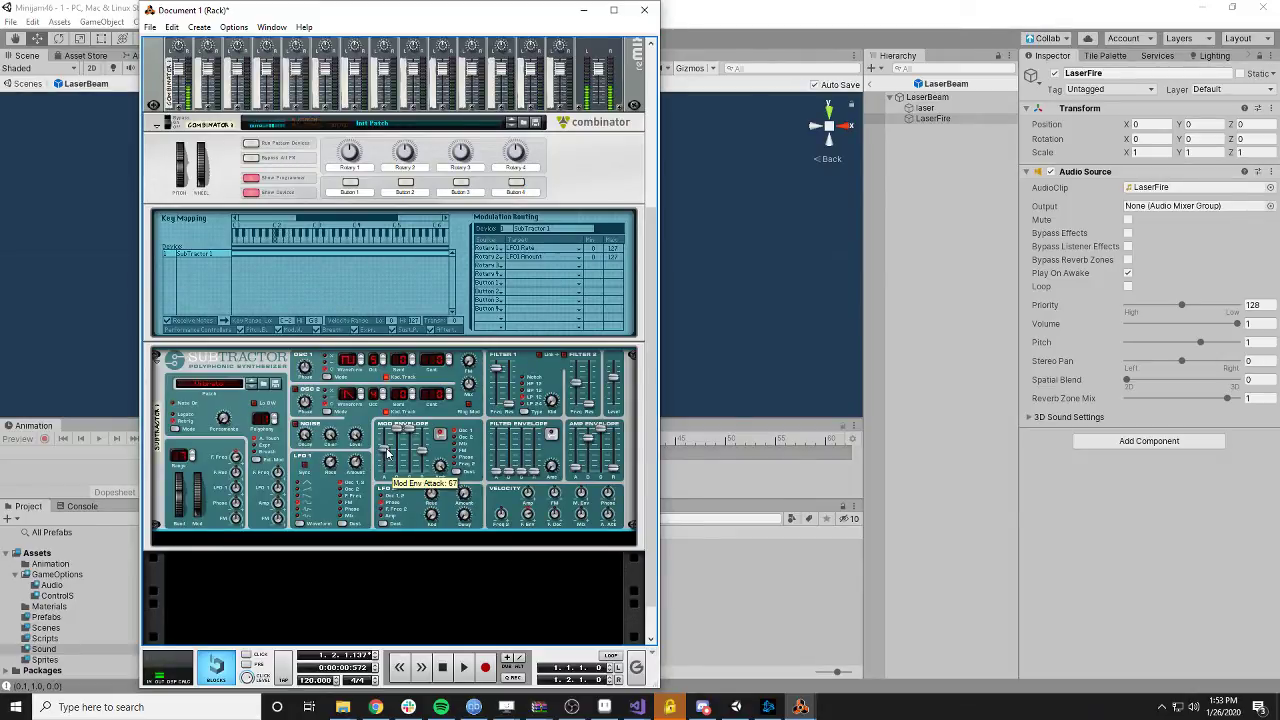
mouse_move(412, 440)
left_click_drag(412, 440, 388, 481)
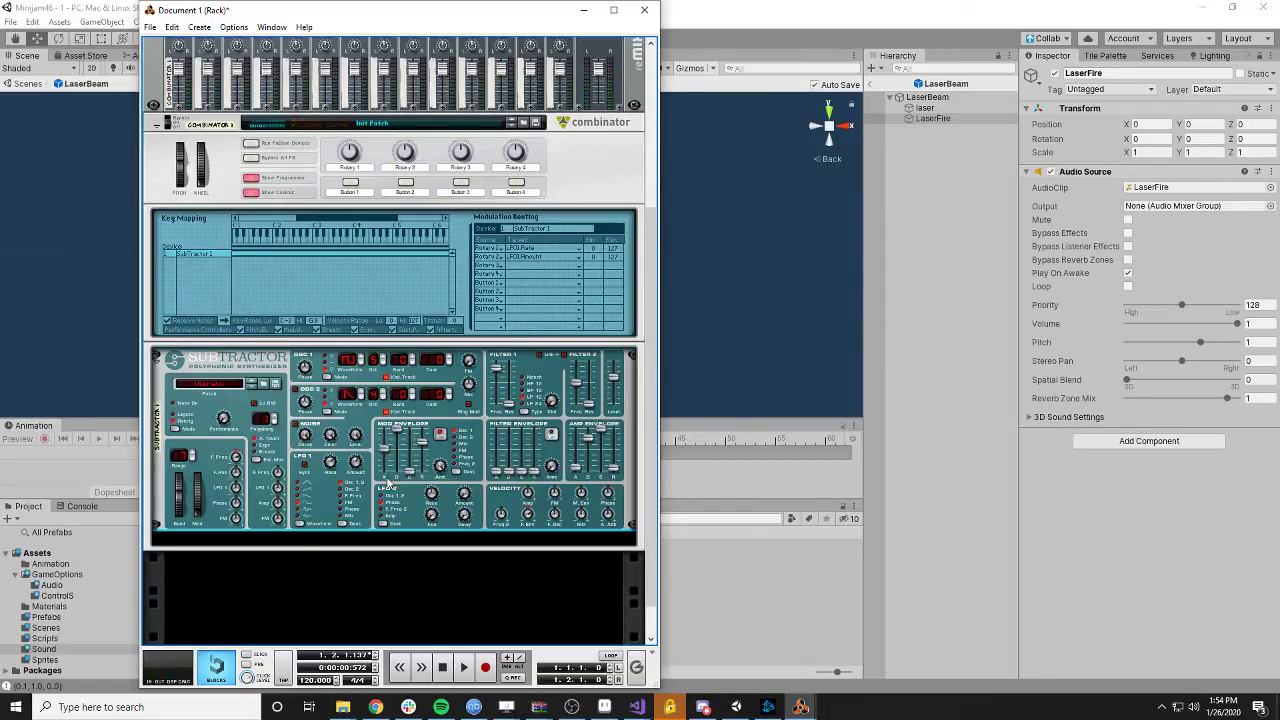
- Create a Scream 4 Distortion inside the Combinator below the SubTractor and adjust its Damage Type
scroll(313, 481, "down", 1)
right_click(296, 497)
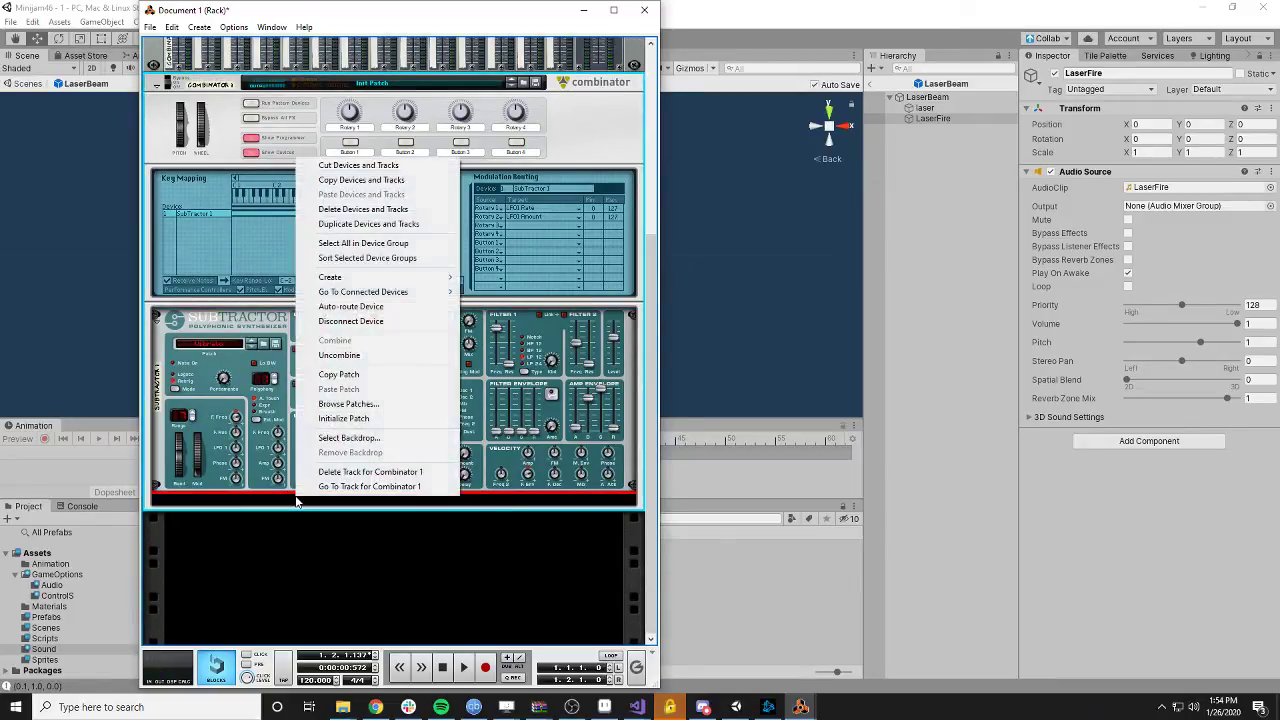
mouse_move(393, 277)
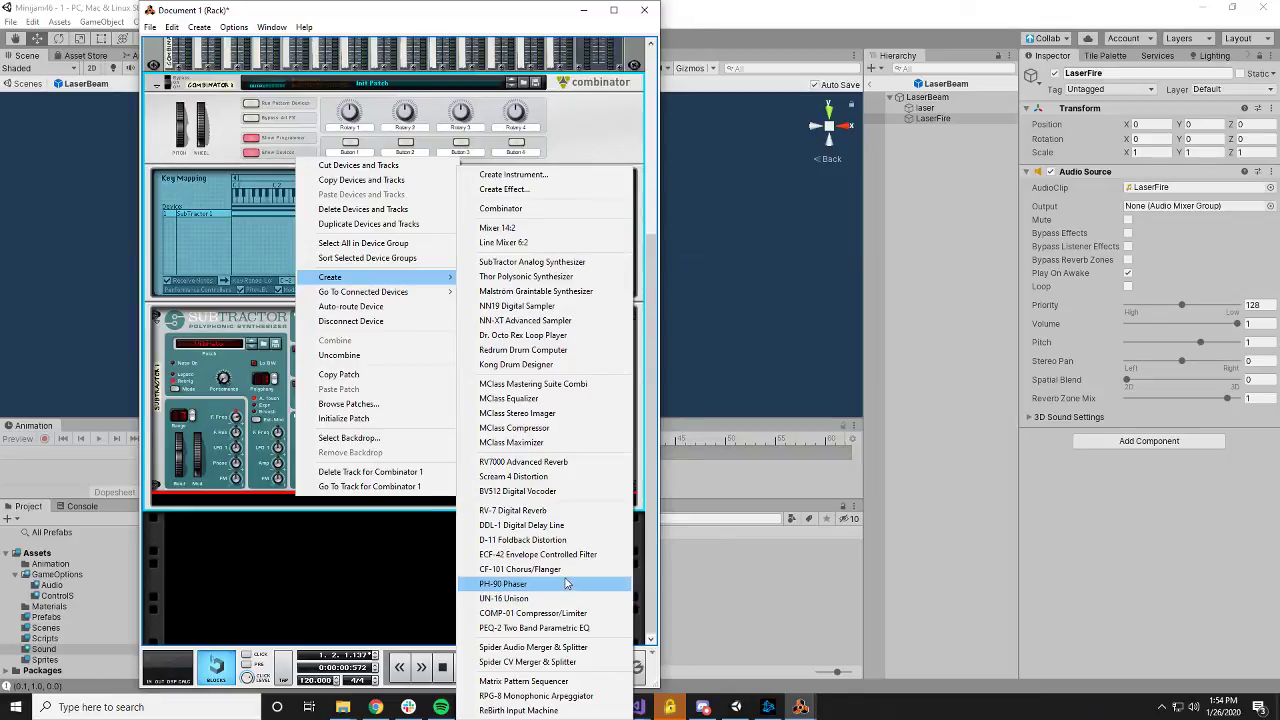
left_click(532, 479)
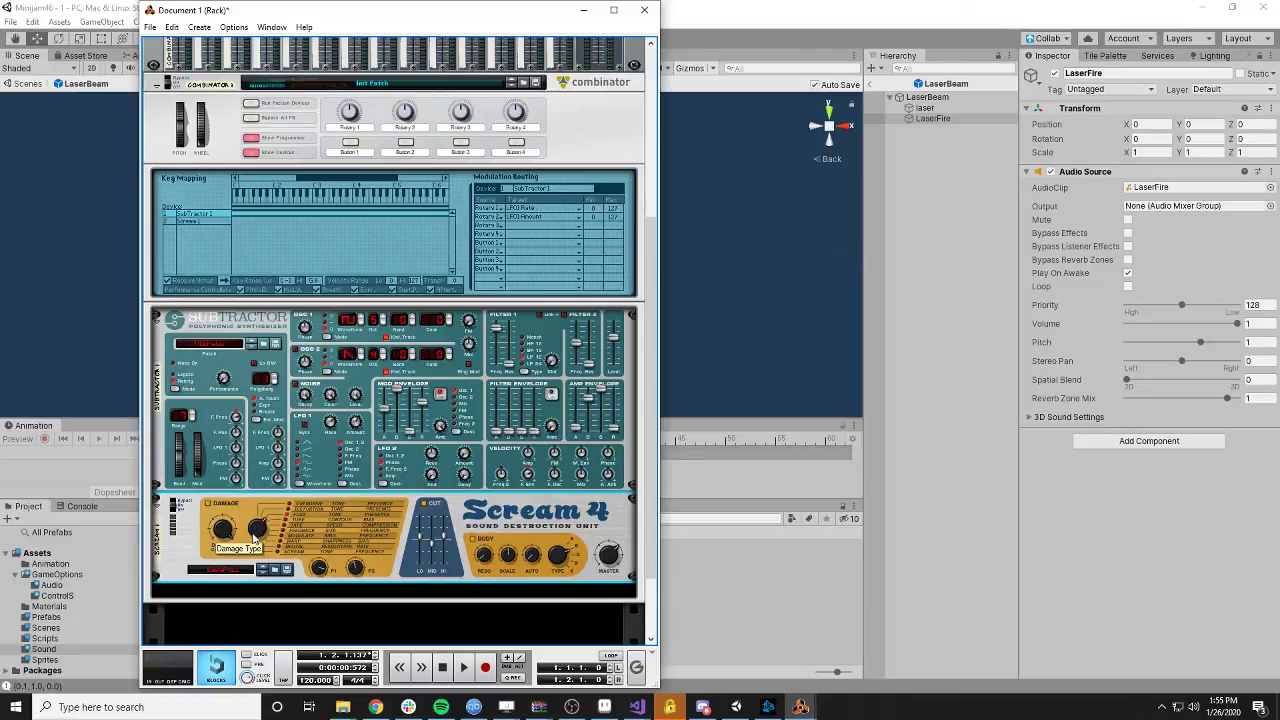
left_click_drag(254, 541, 257, 518)
- Return to the Sequencer window and lower the Combinator clip's note to F2 at position 1.1.1.0
mouse_move(800, 707)
left_click(711, 630)
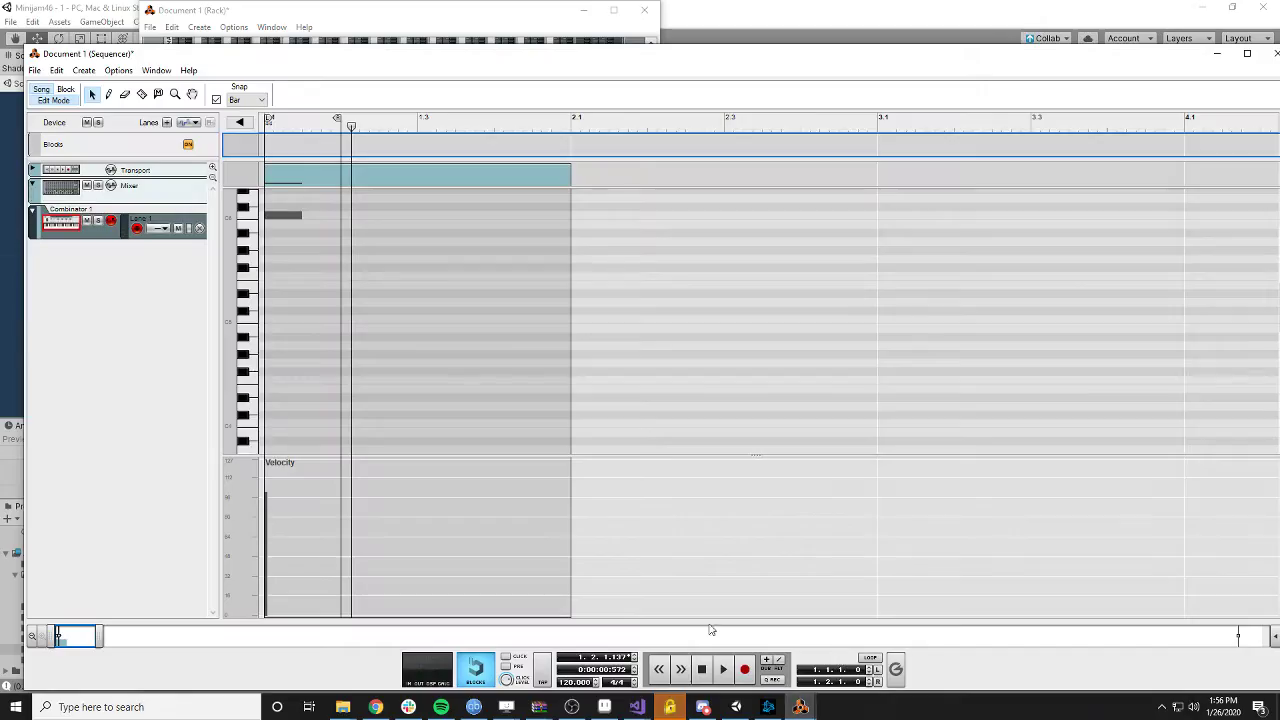
left_click(290, 219)
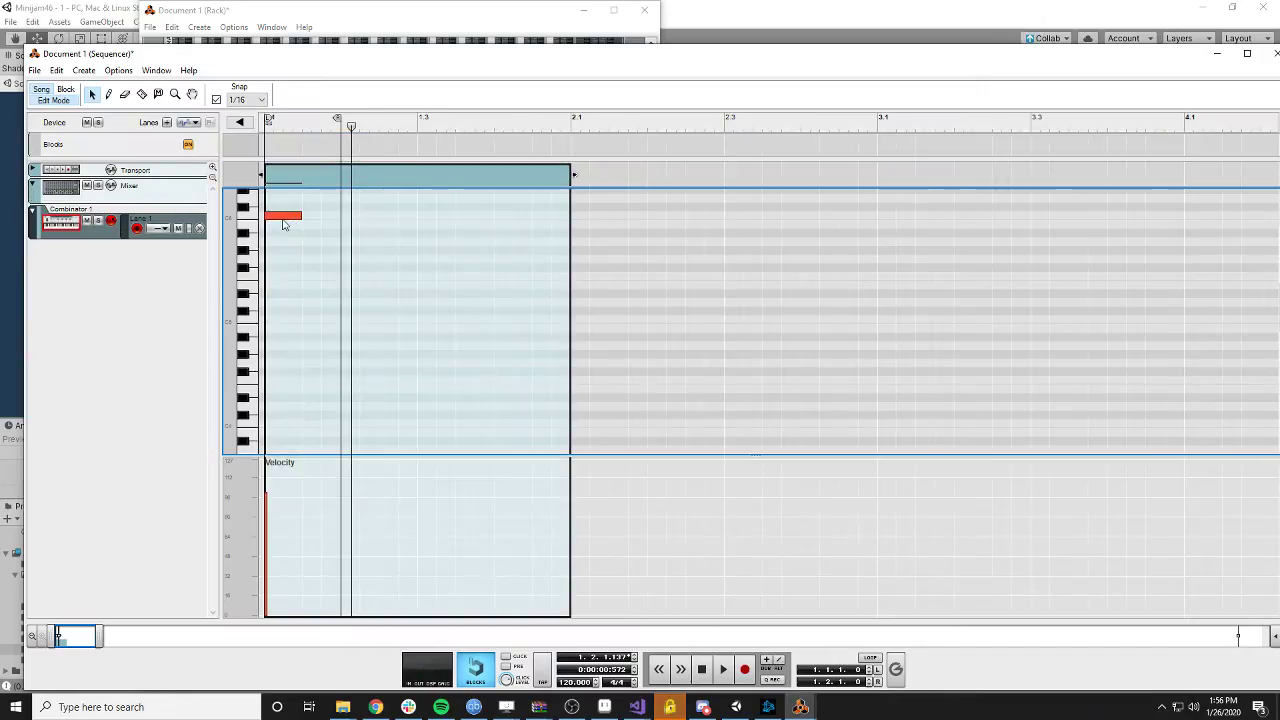
left_click_drag(283, 224, 310, 277)
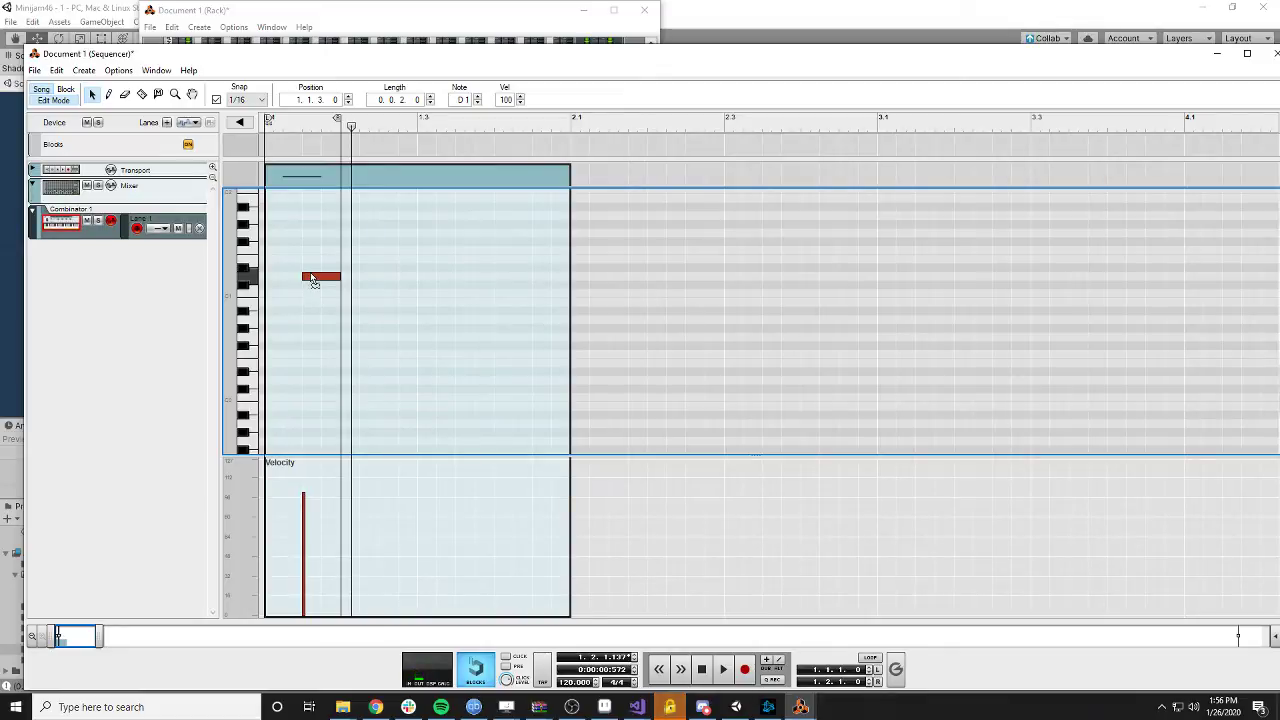
left_click_drag(313, 282, 279, 283)
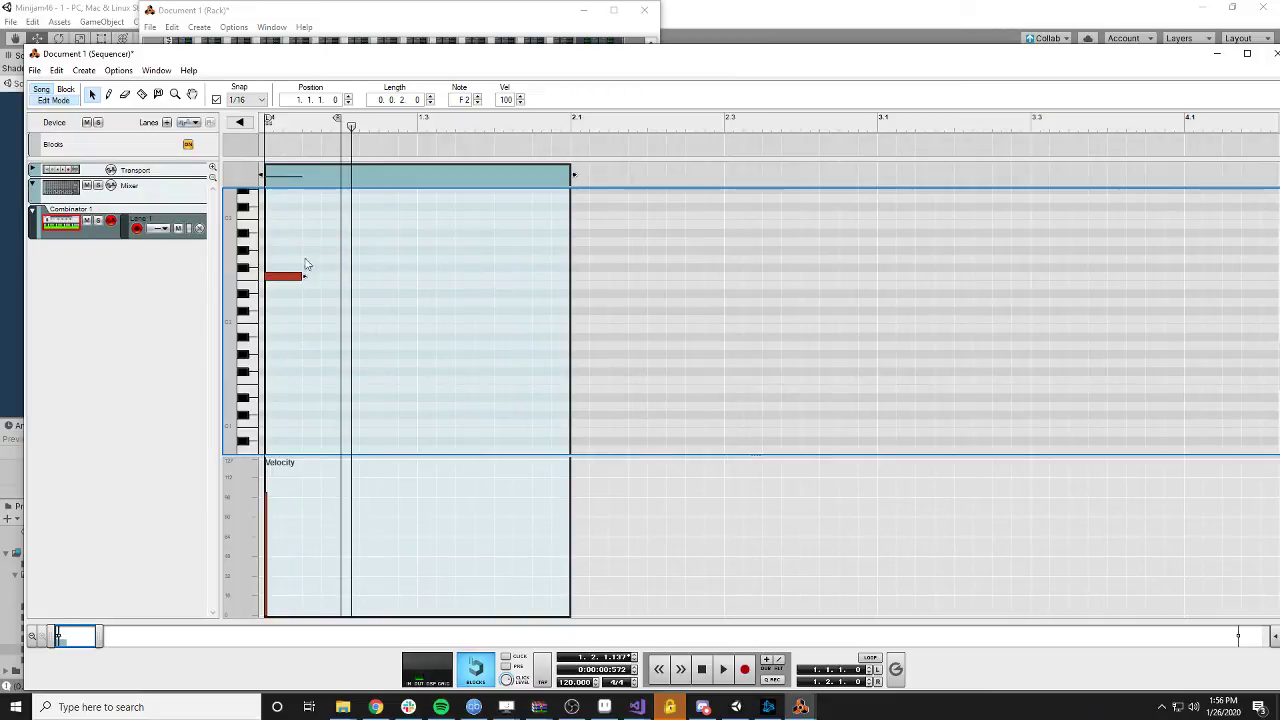
- Lengthen the Combinator clip's F2 note by one sixteenth, auditioning the sound from the start before and after the change
left_click(256, 130)
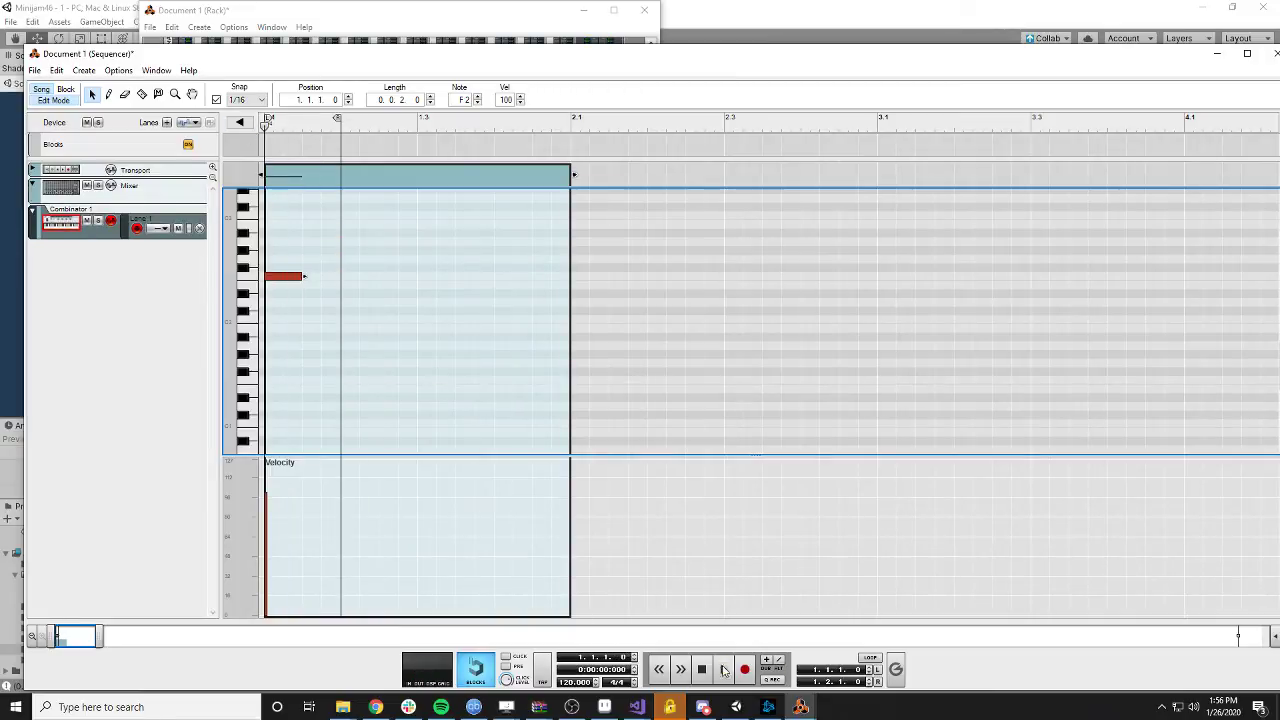
left_click(723, 669)
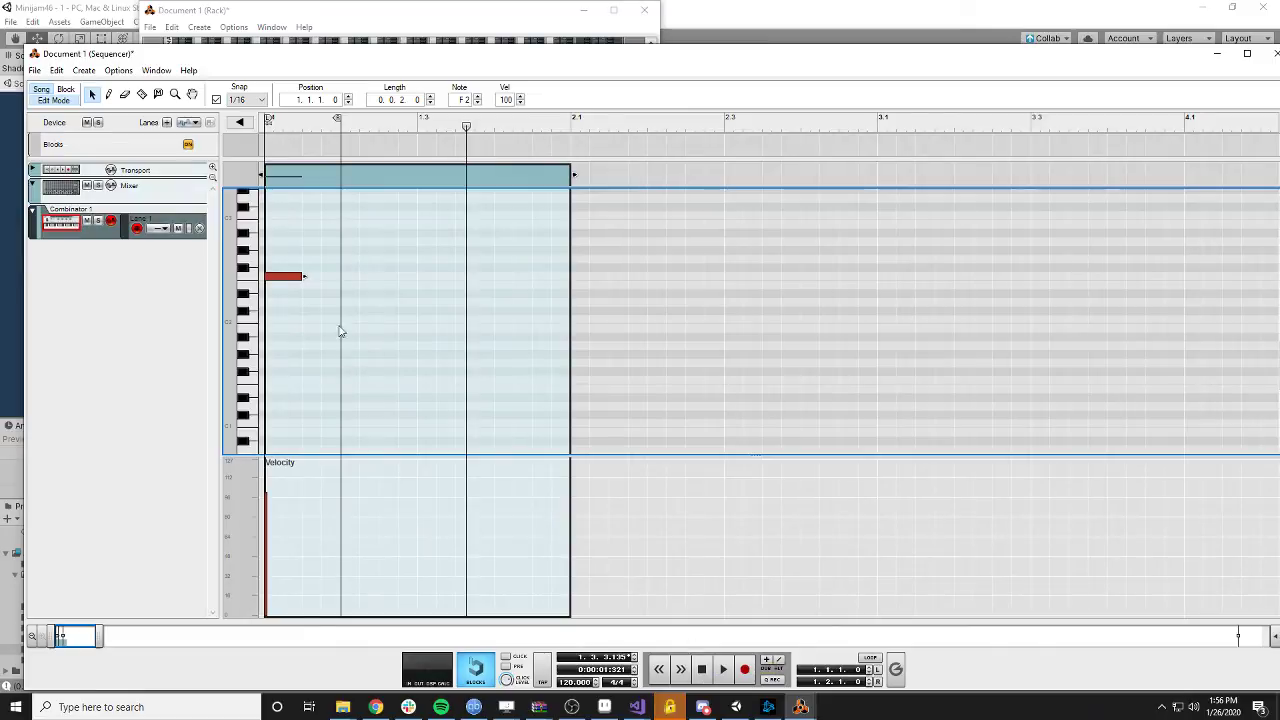
left_click_drag(304, 277, 323, 278)
double_click(286, 156)
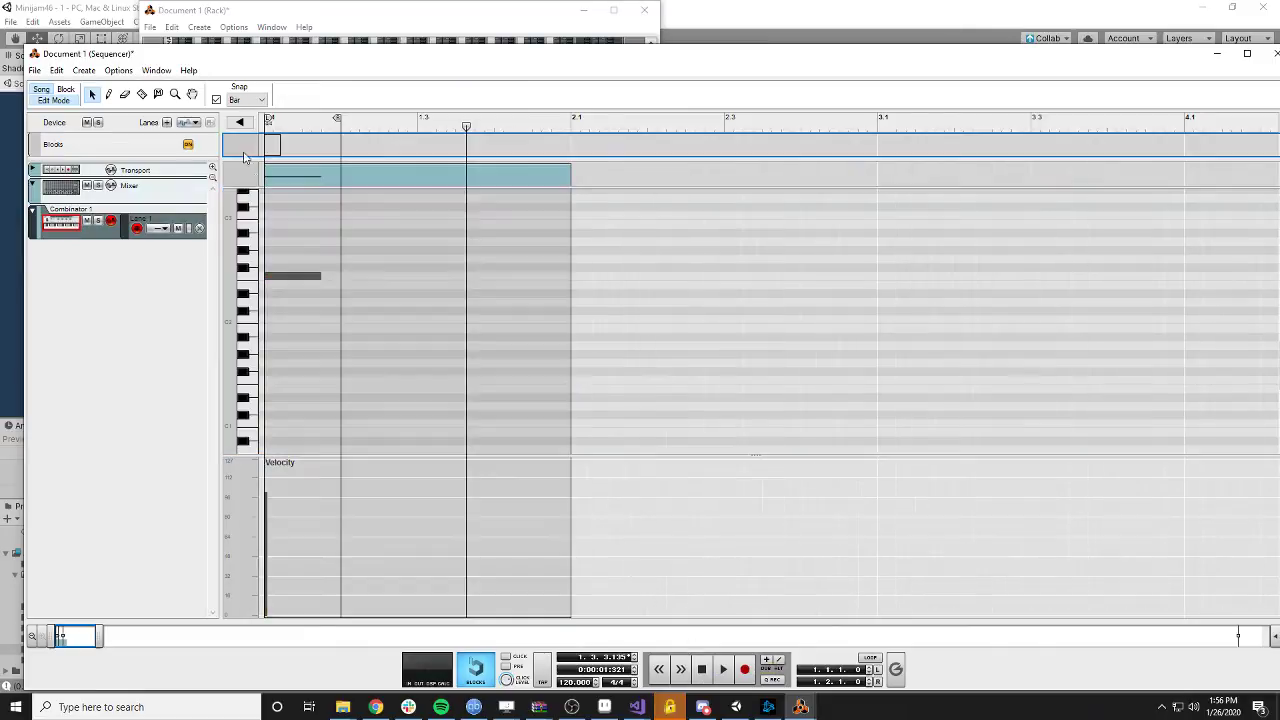
left_click_drag(465, 128, 267, 122)
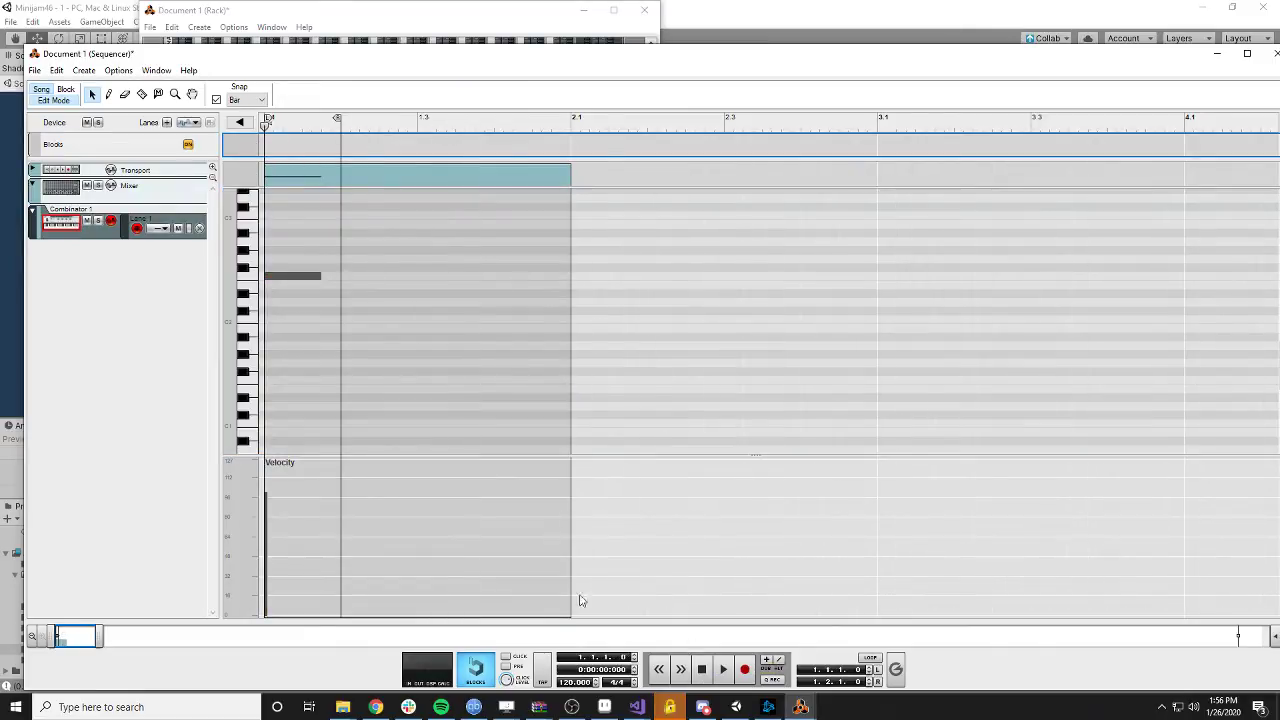
left_click(722, 670)
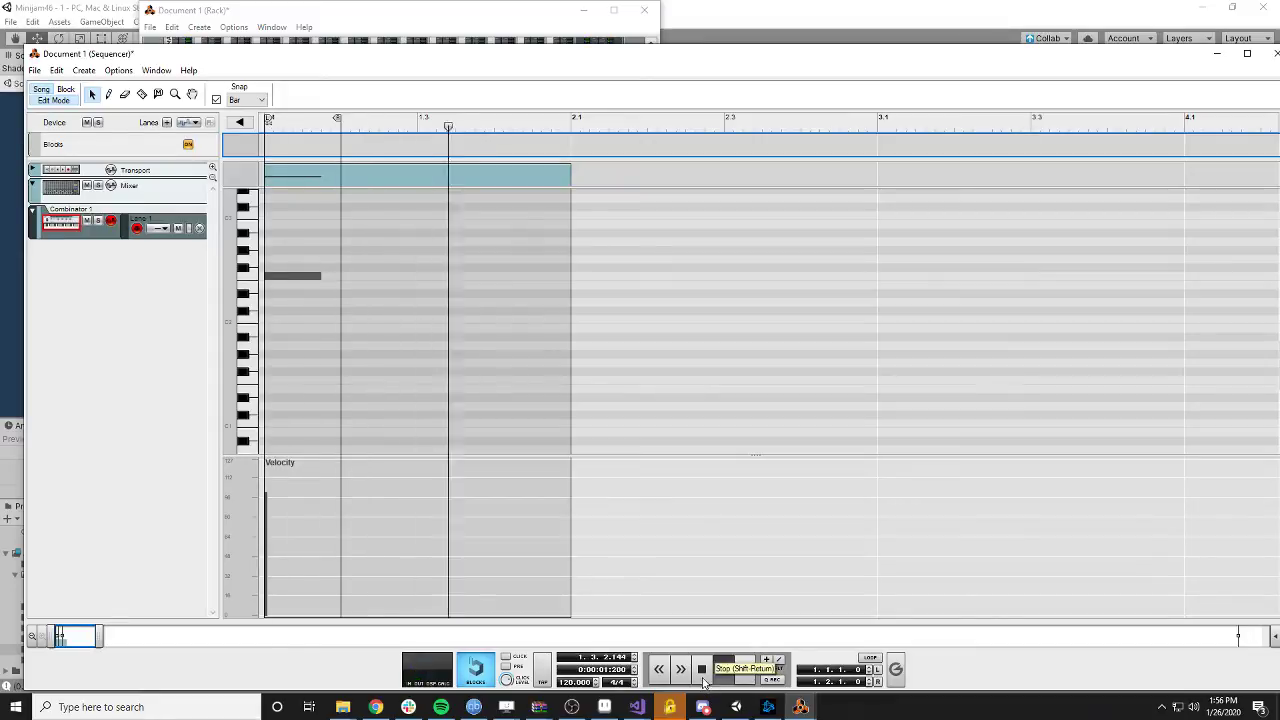
key("space")
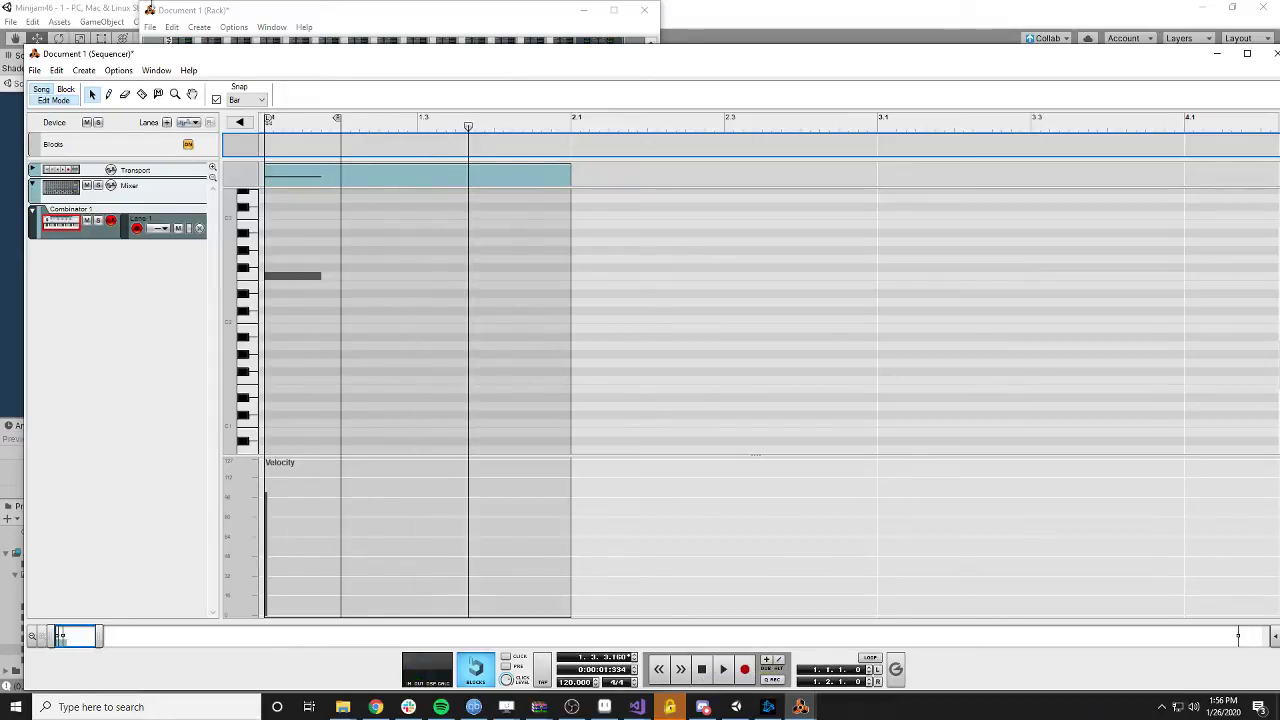
- Export the loop as a WAVE audio file named Explode in the project's Sound folder, accepting the audio export settings
left_click(34, 70)
left_click(77, 281)
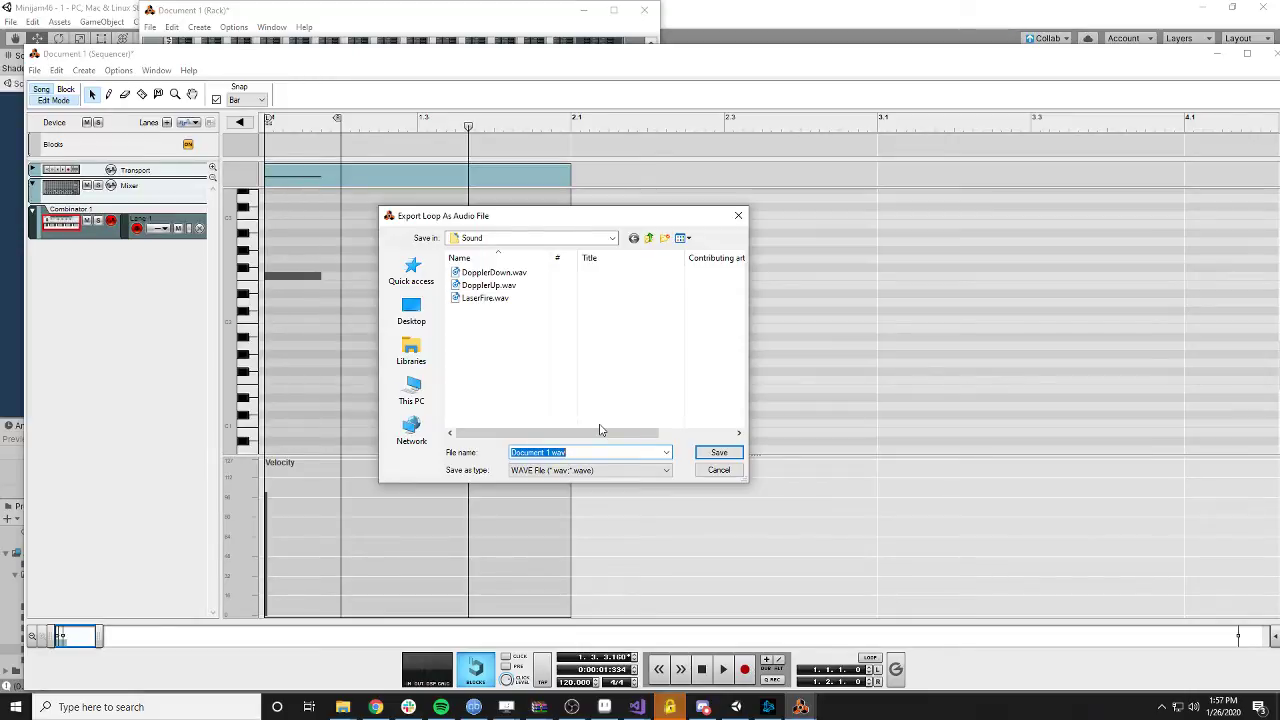
type("F")
left_click(719, 452)
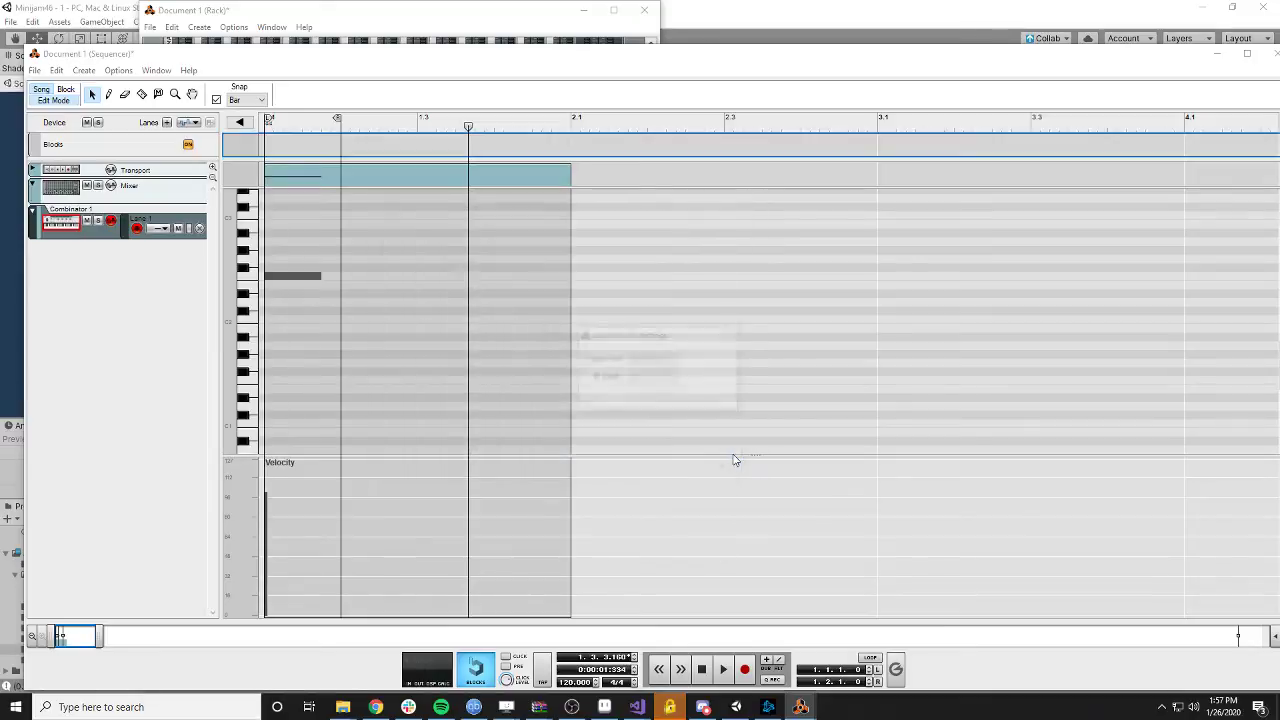
left_click(720, 362)
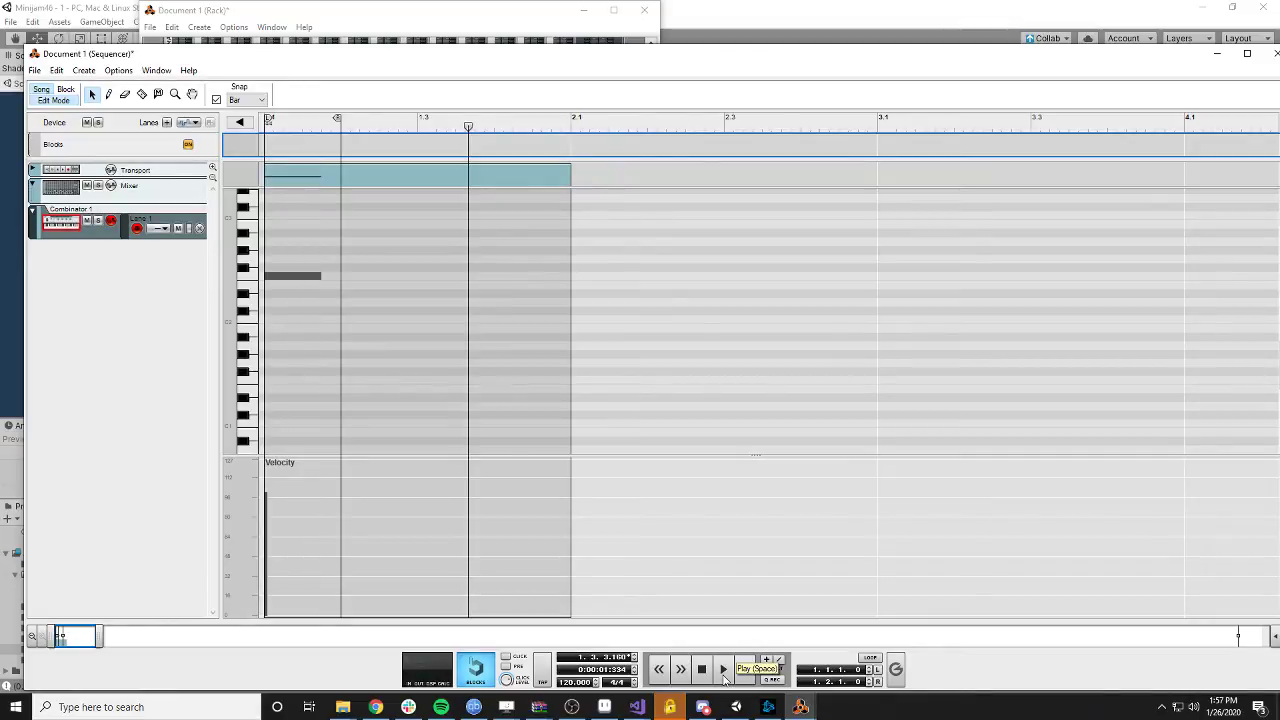
- Switch to Unity, open the PlayerDeath prefab and add the Explode sound as a child of PlayerDeath
left_click(736, 707)
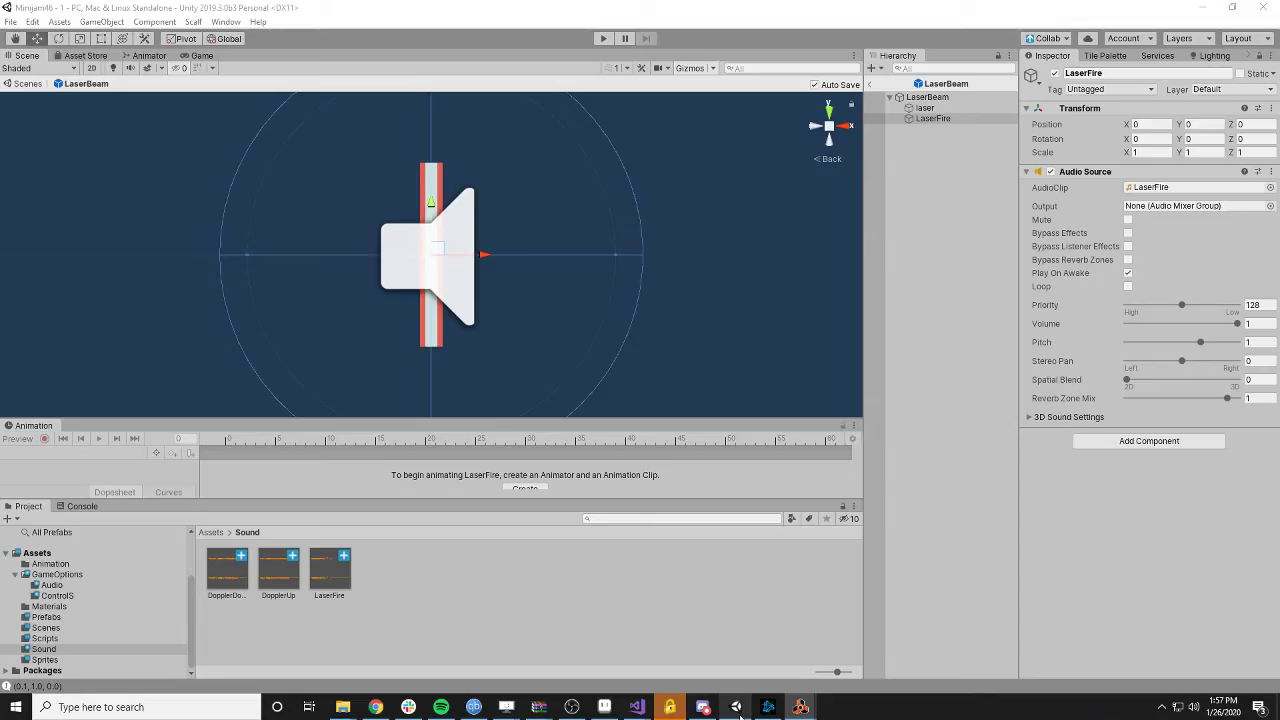
left_click(47, 617)
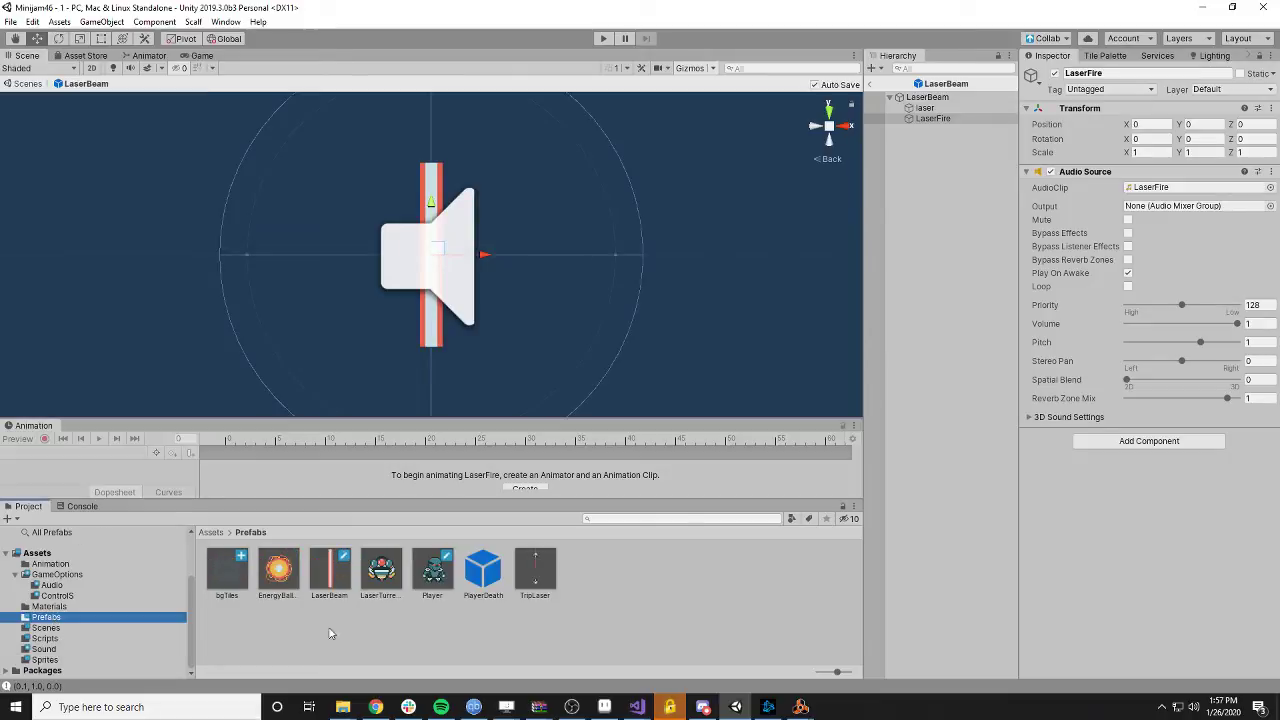
double_click(481, 580)
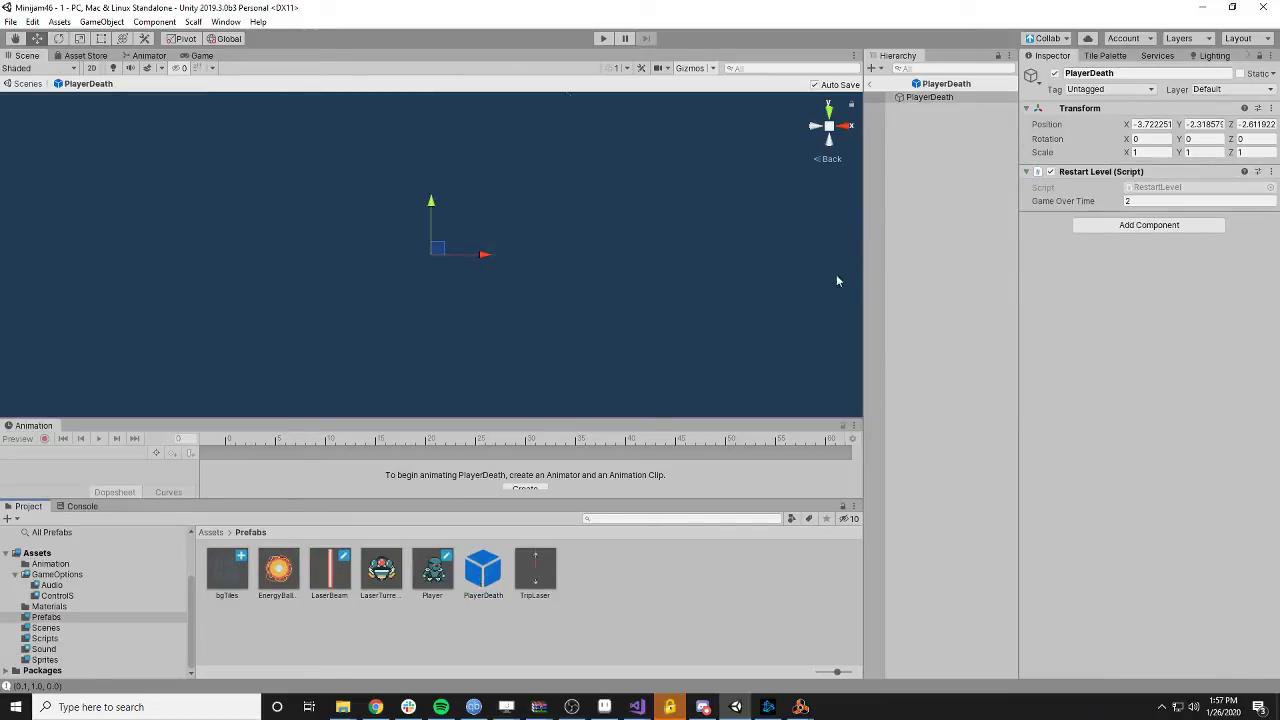
left_click(44, 649)
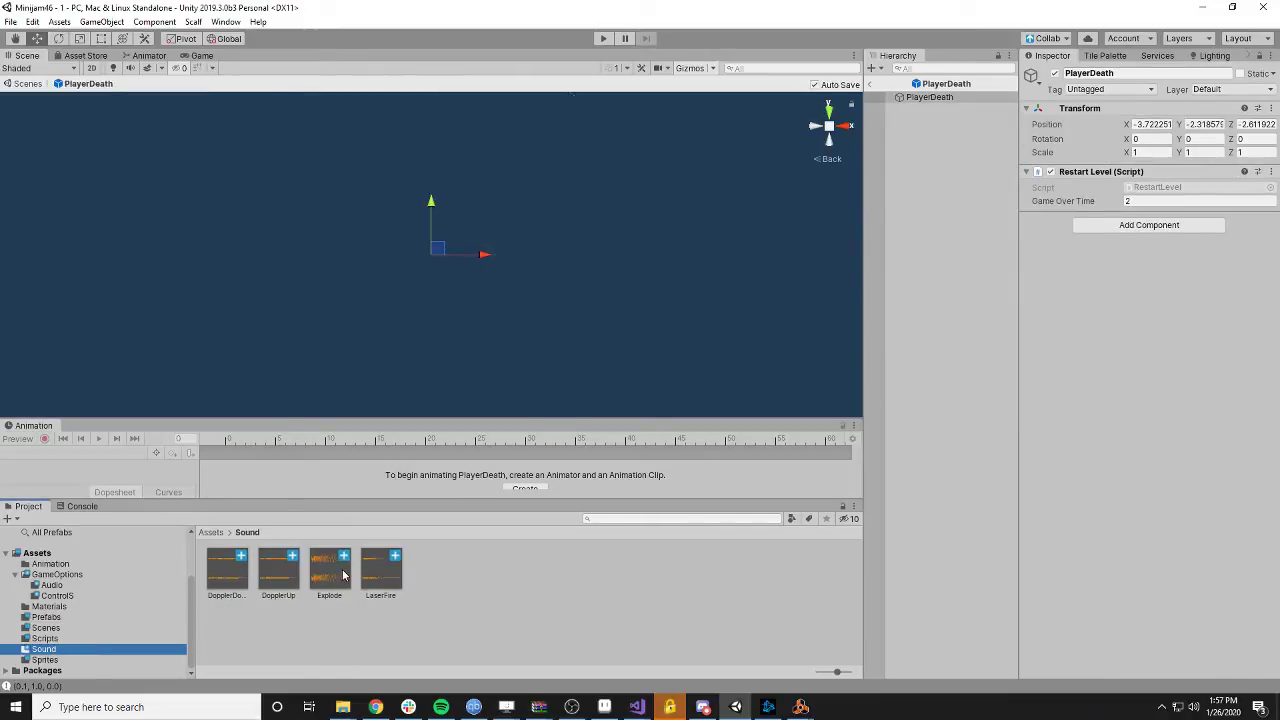
left_click_drag(343, 574, 971, 234)
- Run the game from level 1 and play through to level 4 to test the Explode sound, then stop it
left_click(605, 40)
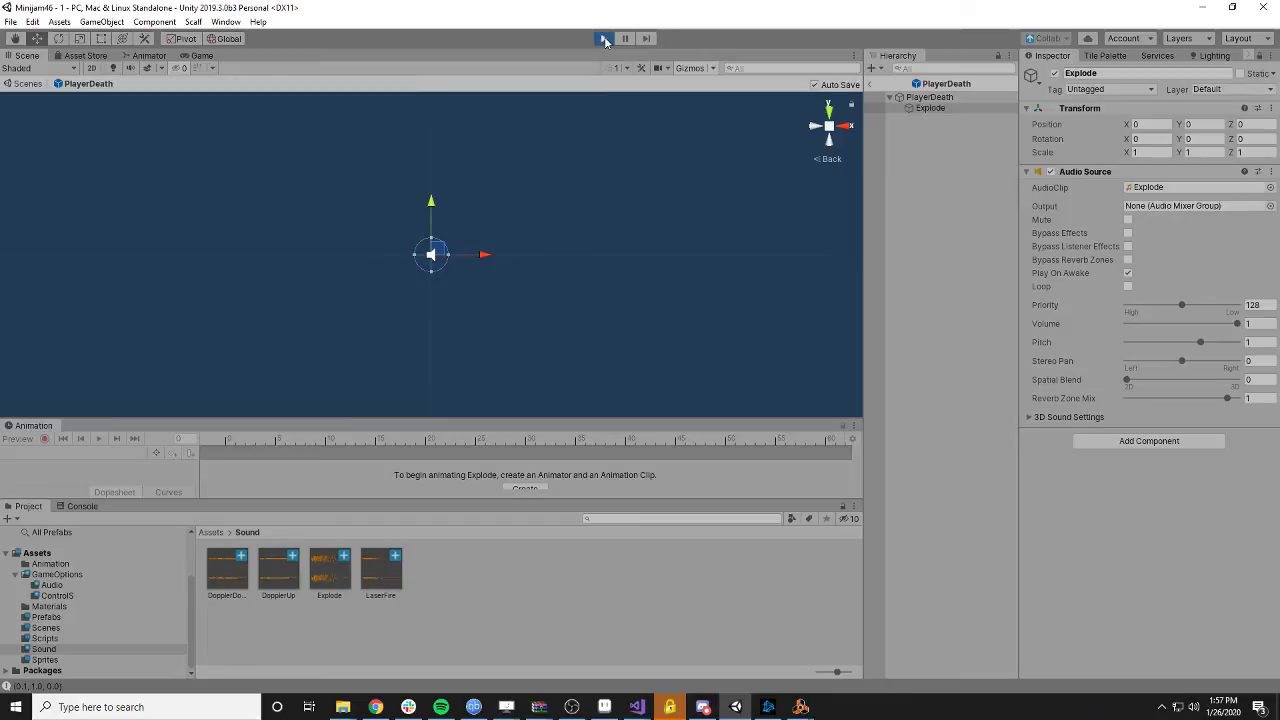
key("Right")
key("space")
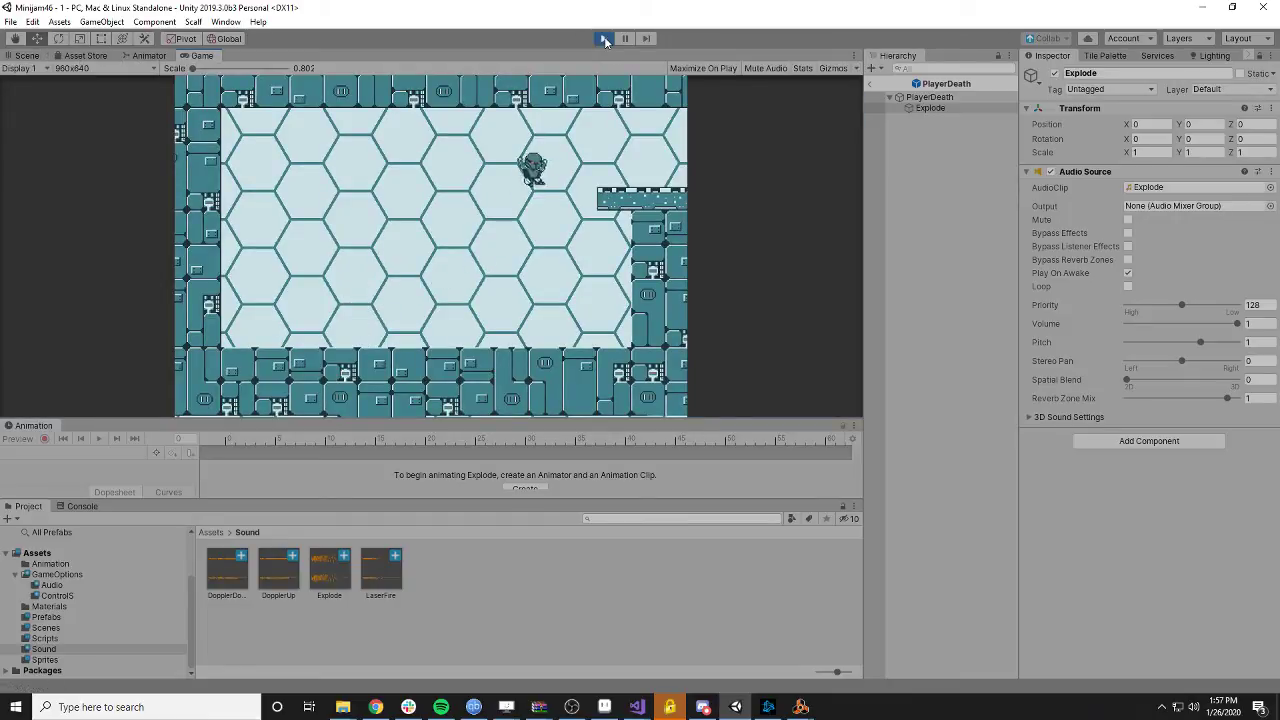
key("Right")
key("space")
key("space")
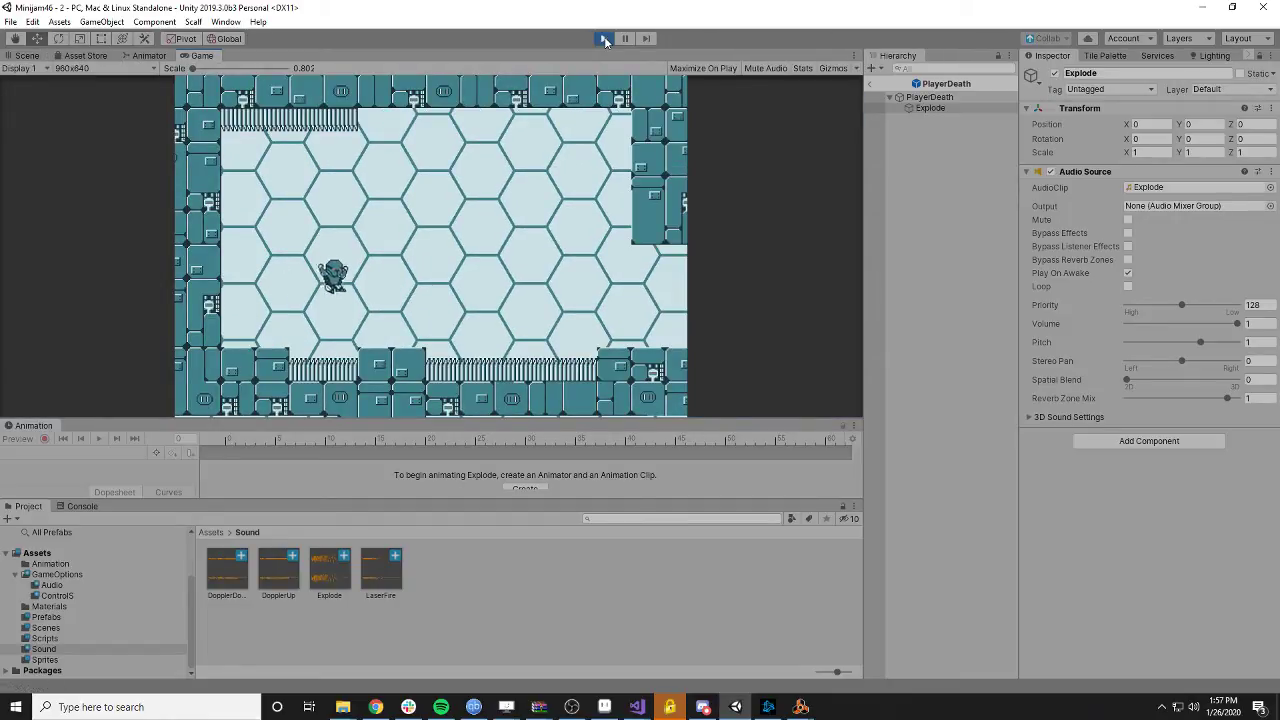
key("Right")
key("space")
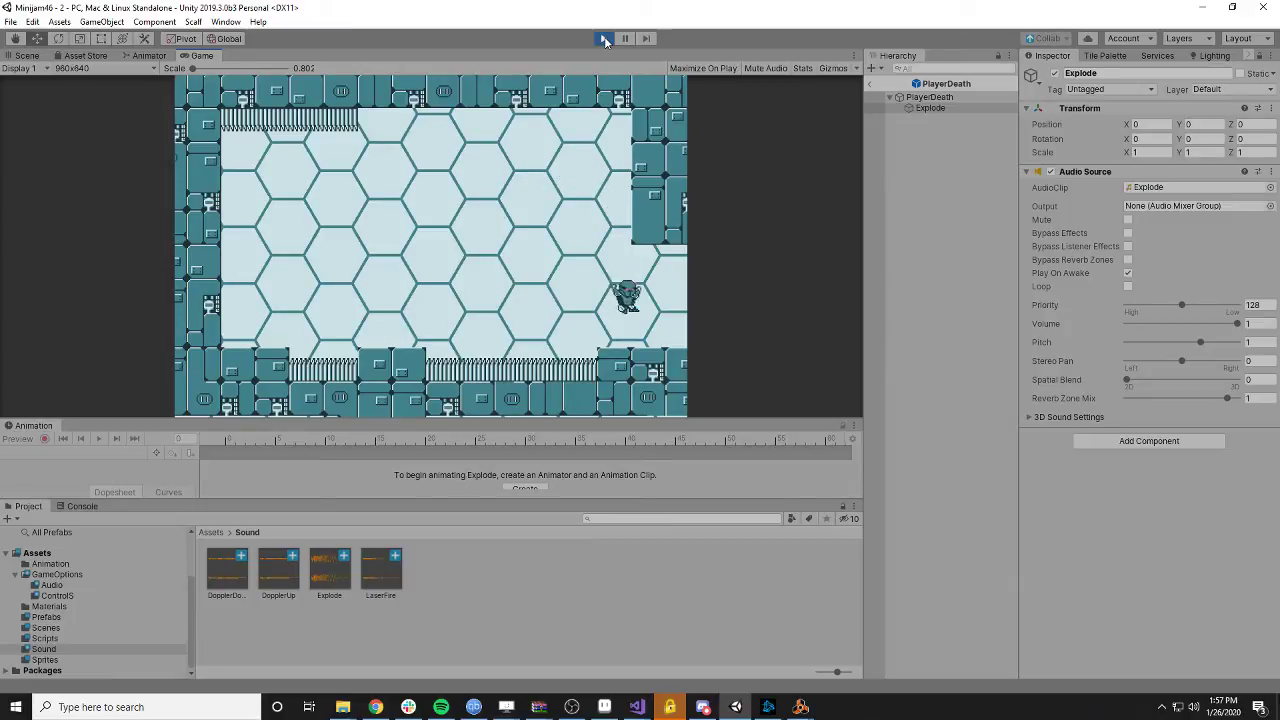
key("Right")
key("space")
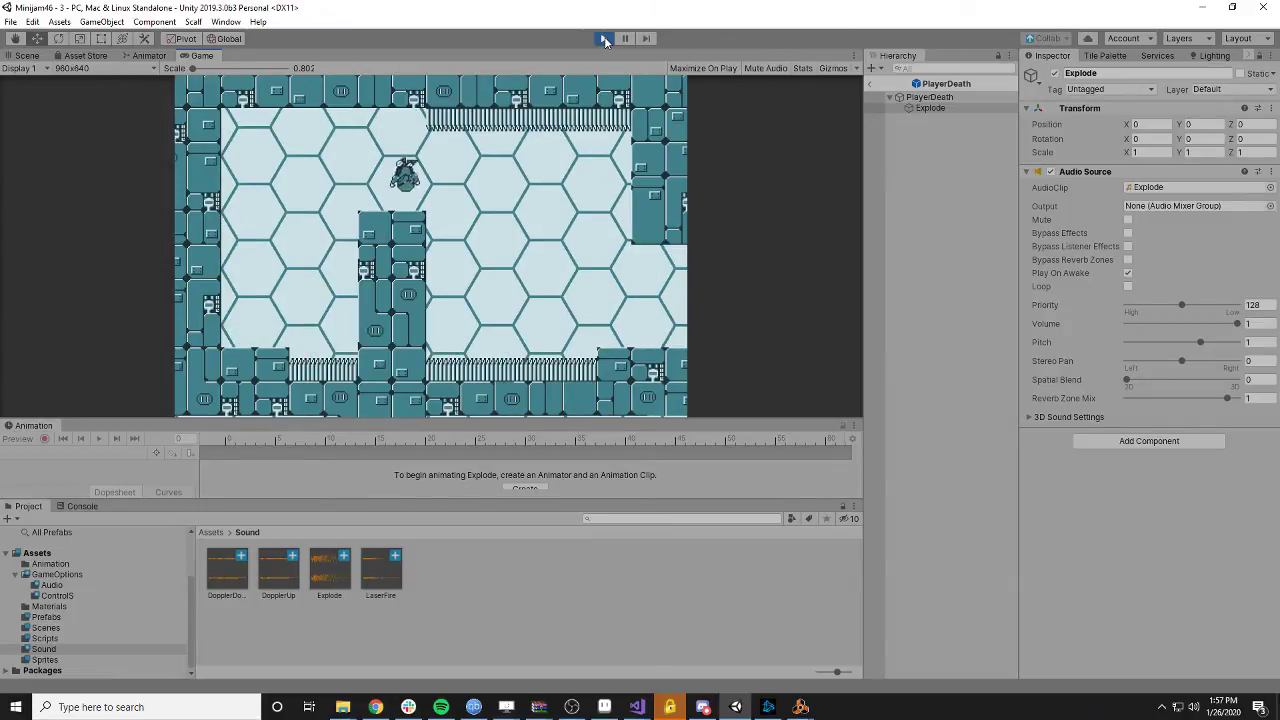
key("space")
key("Right")
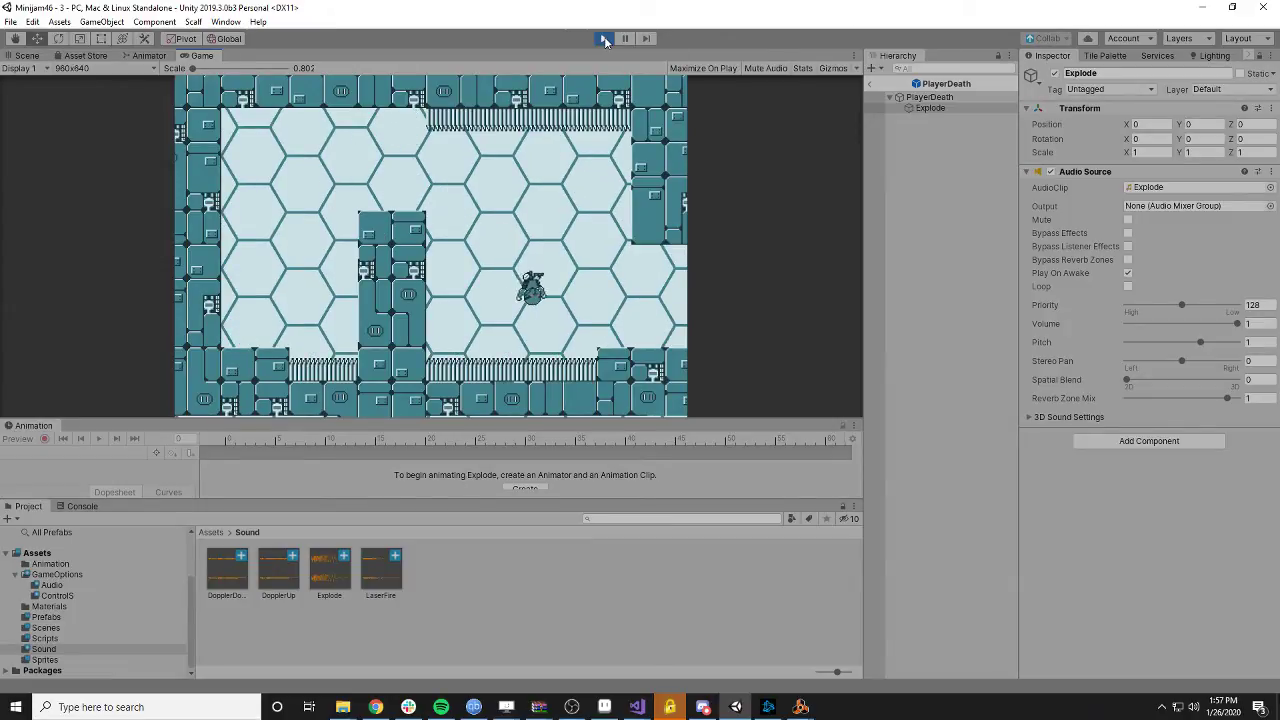
key("space")
key("Right")
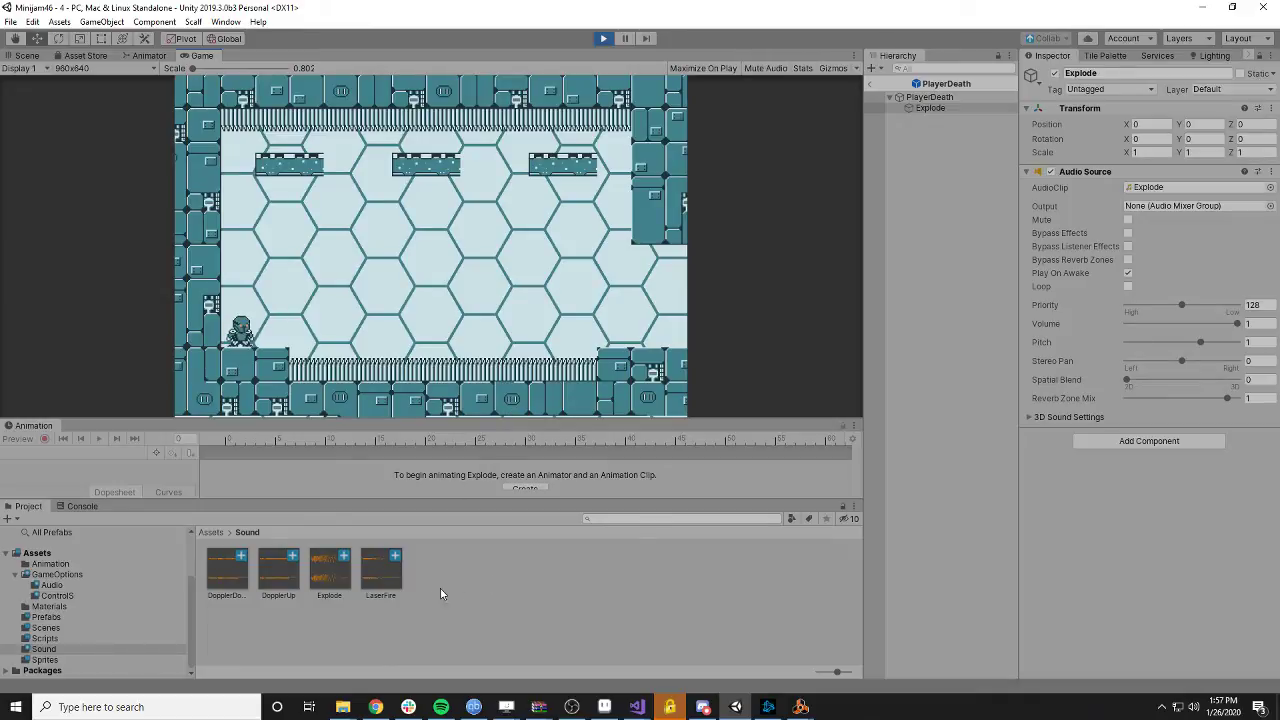
left_click(603, 38)
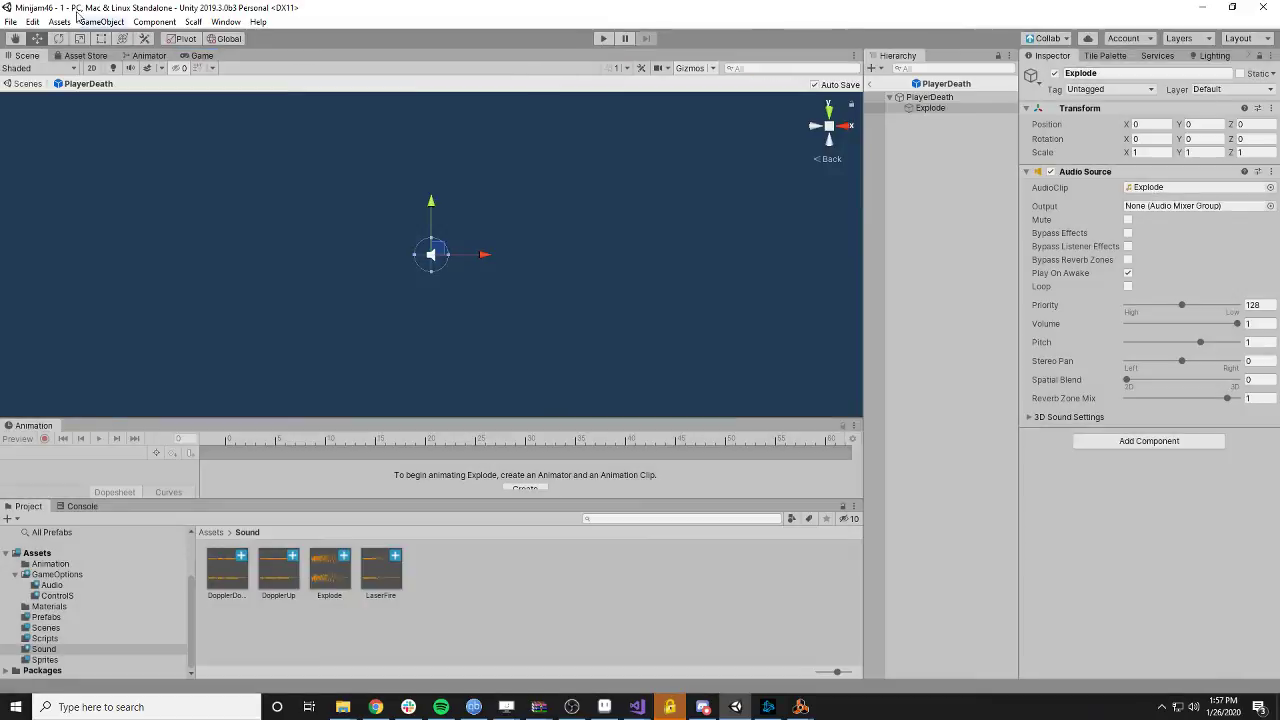
- Open scene 3, then open the PlayerDeath prefab for editing
left_click(45, 628)
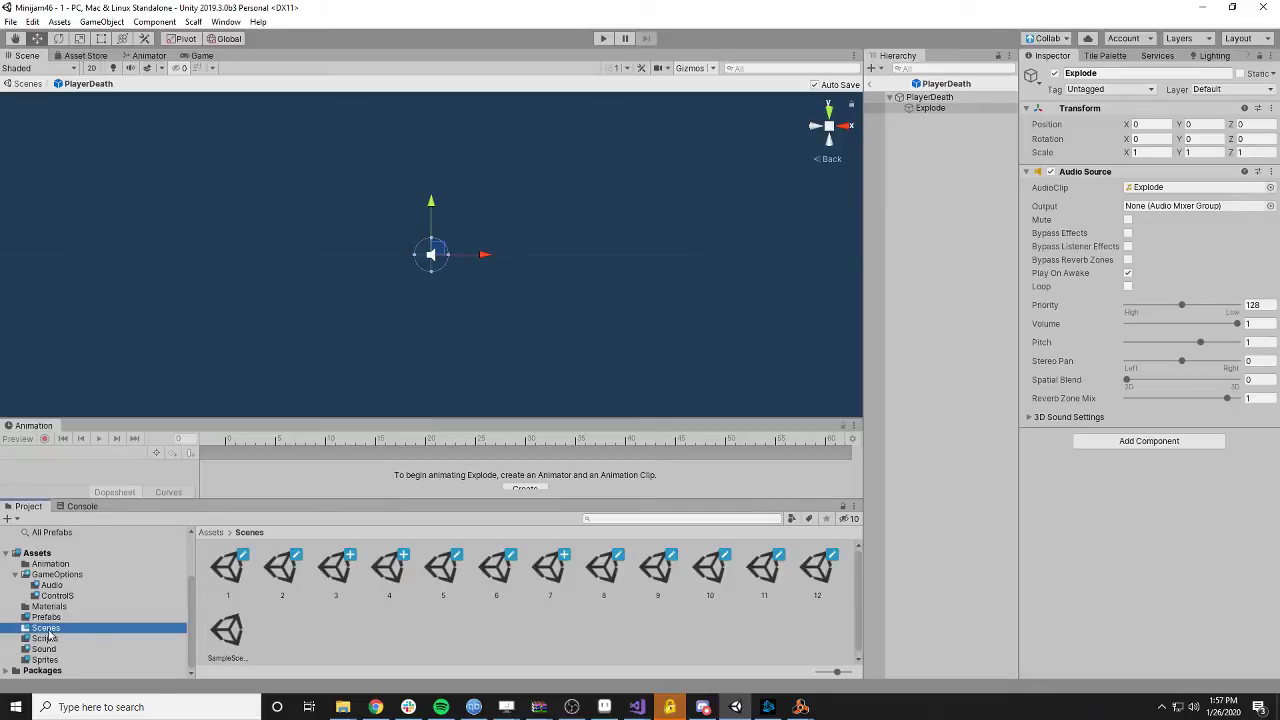
double_click(334, 570)
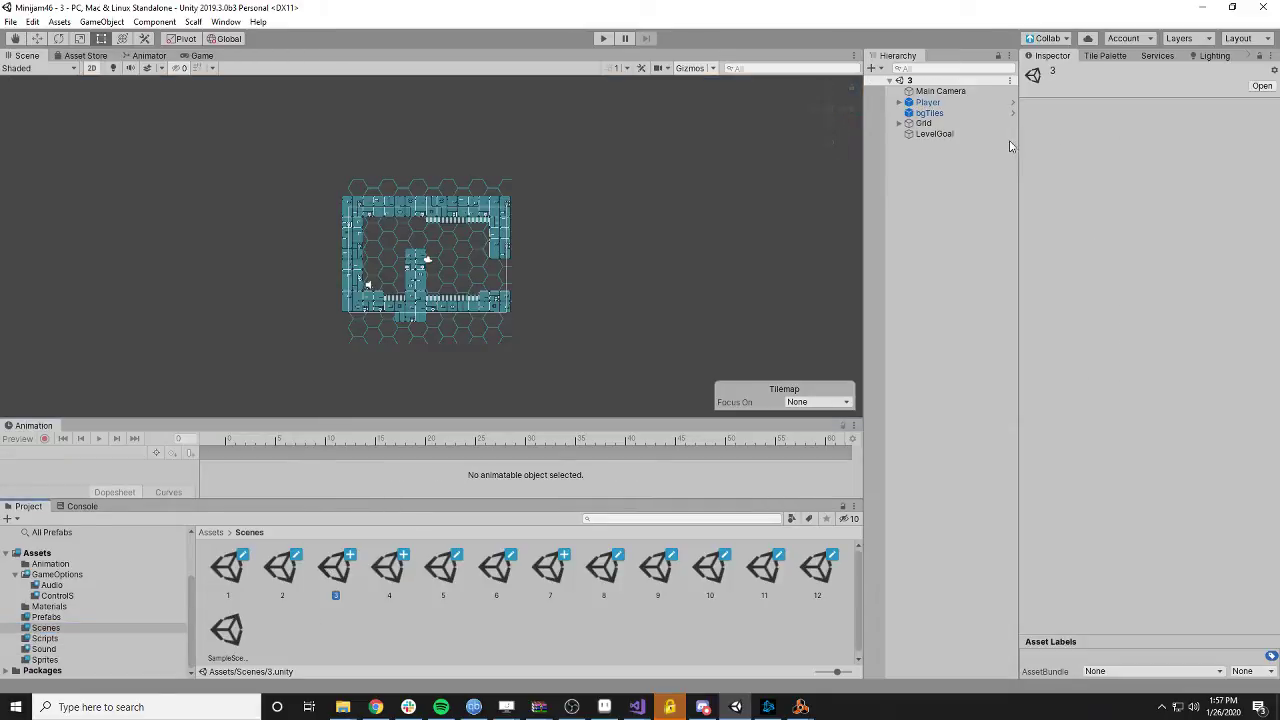
left_click(50, 617)
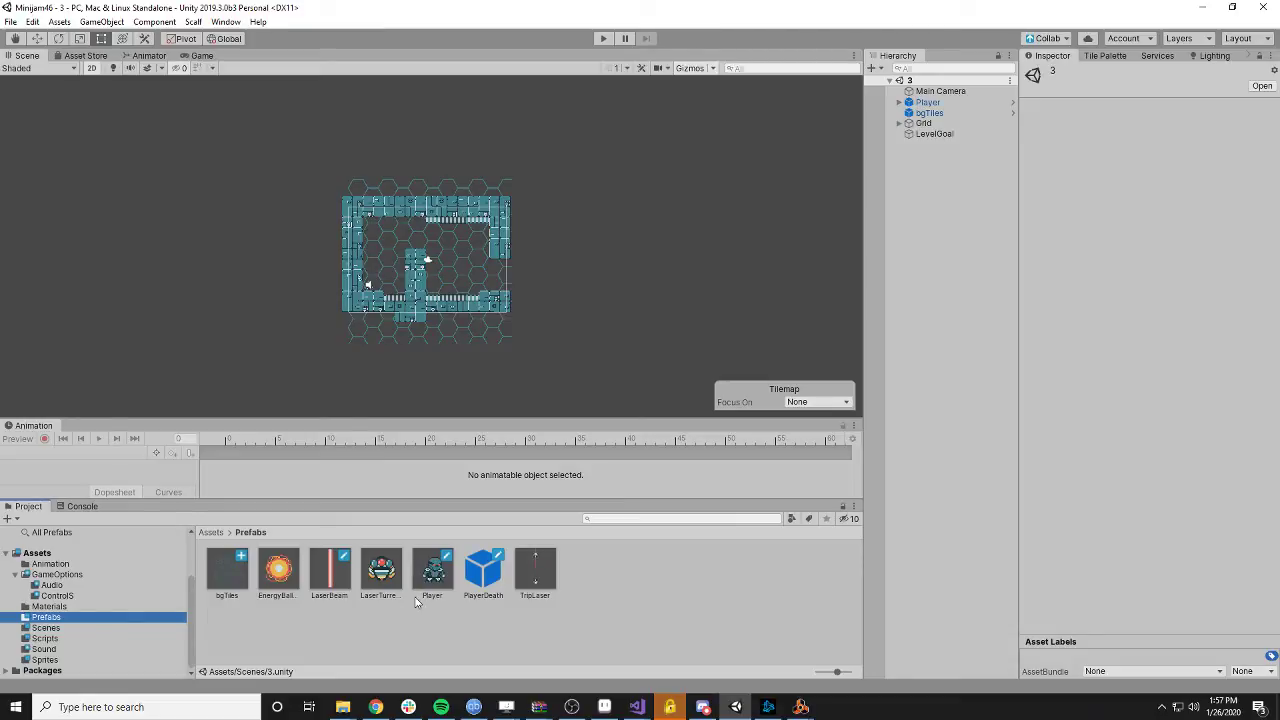
left_click(485, 576)
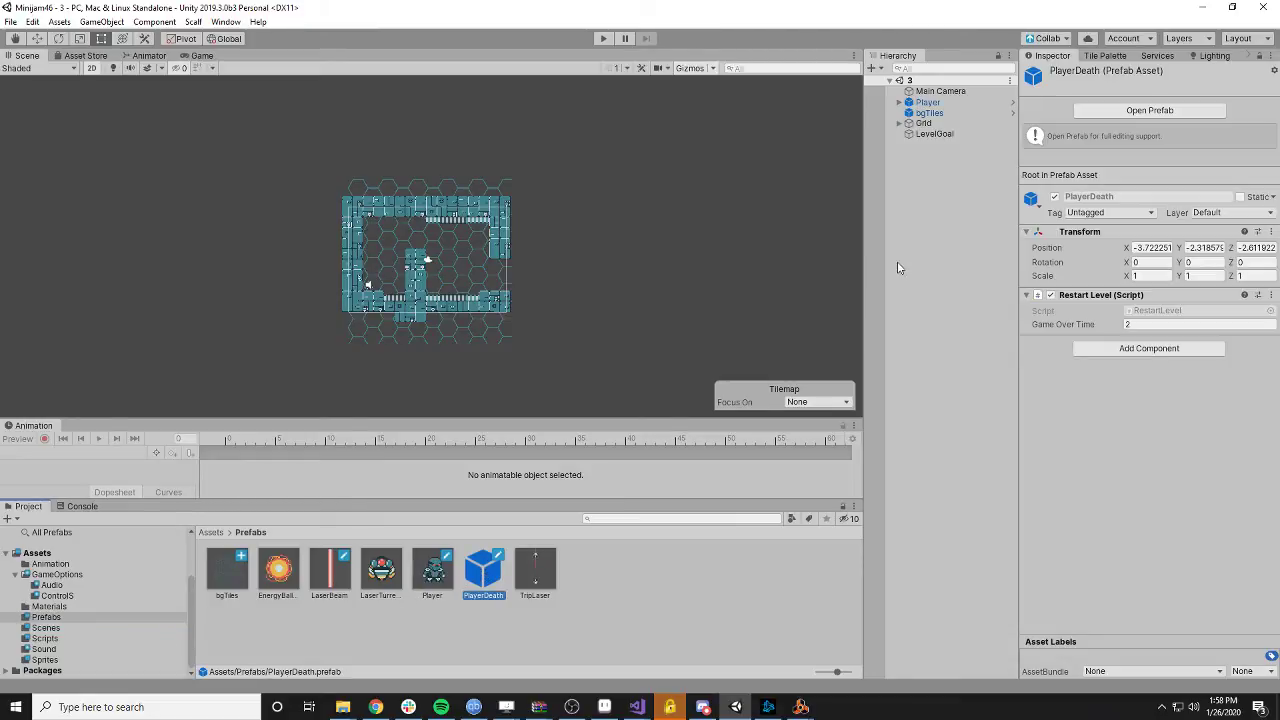
double_click(490, 572)
- Set the Explode audio source's volume to 0.5 and test it by running and stopping the game
left_click(935, 107)
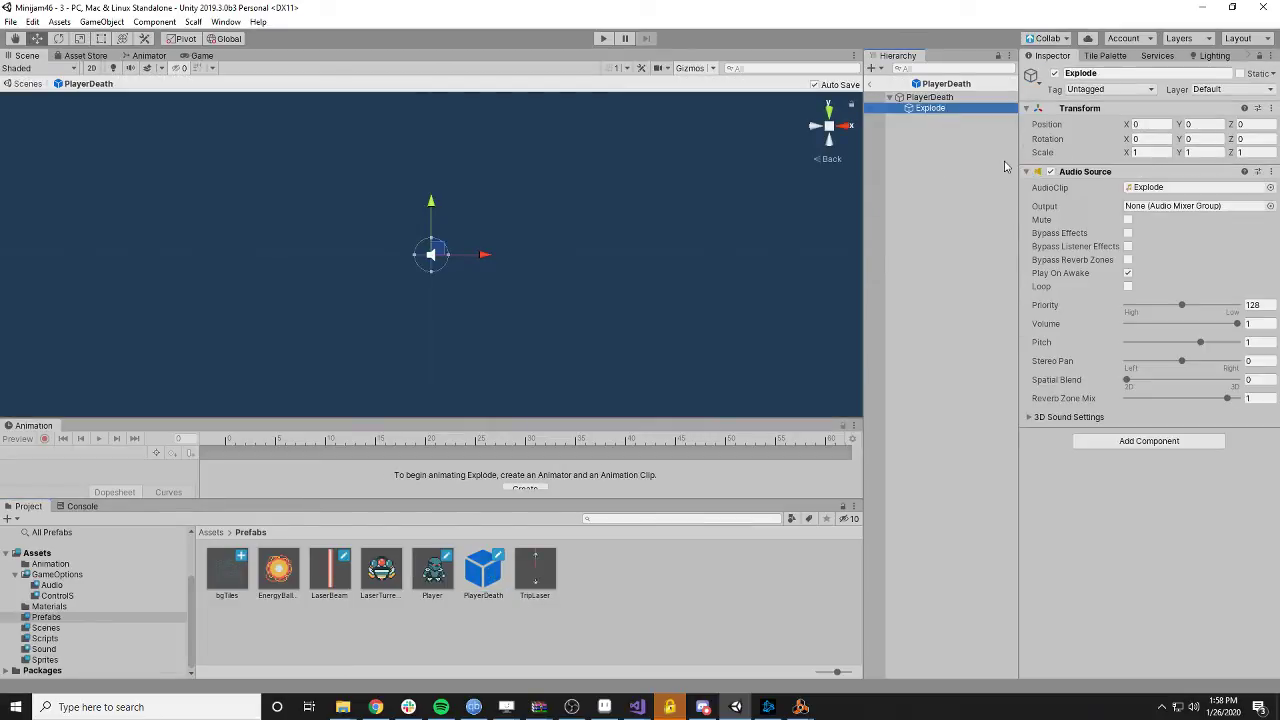
left_click_drag(1236, 324, 1191, 325)
left_click(1273, 323)
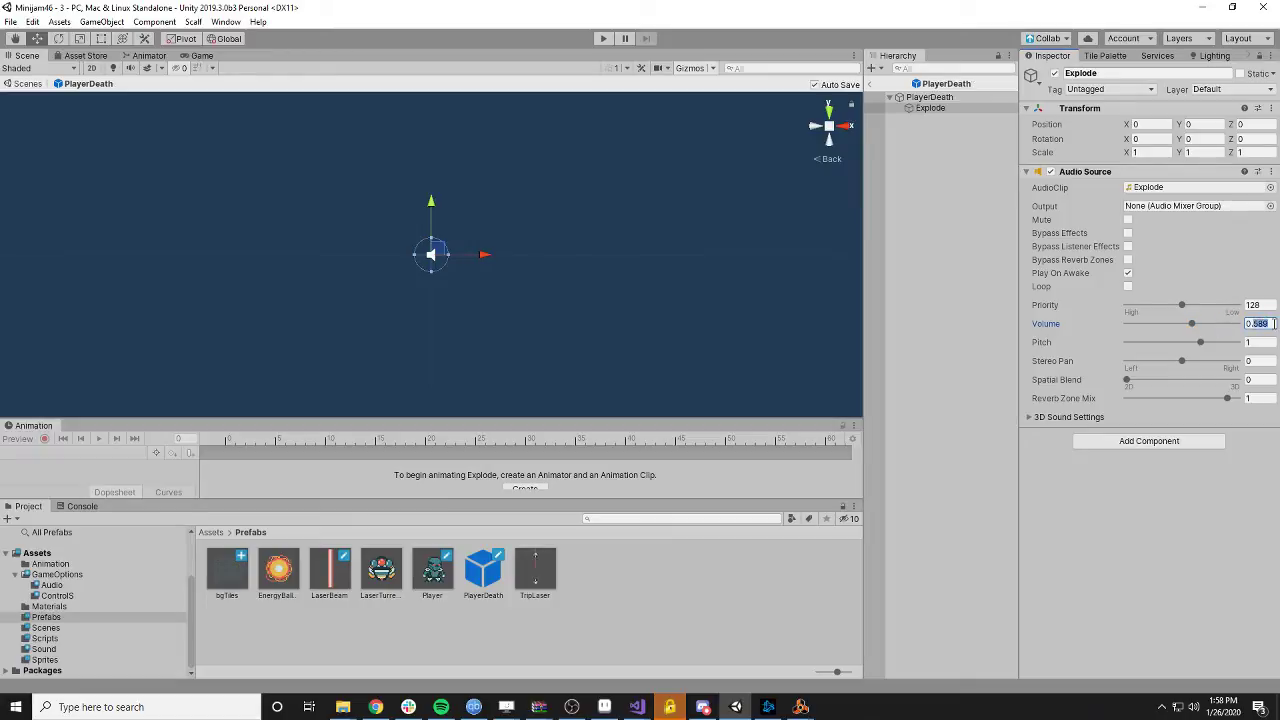
type("0.5")
key("Return")
left_click(603, 38)
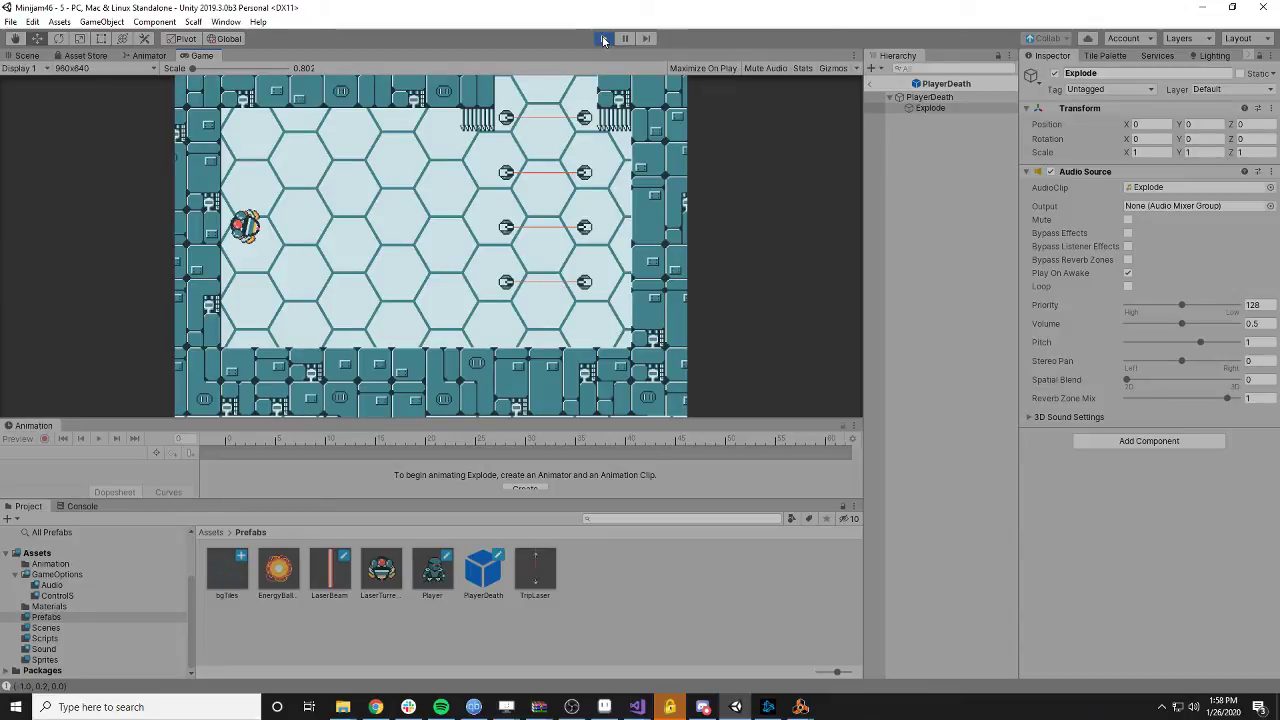
left_click(603, 39)
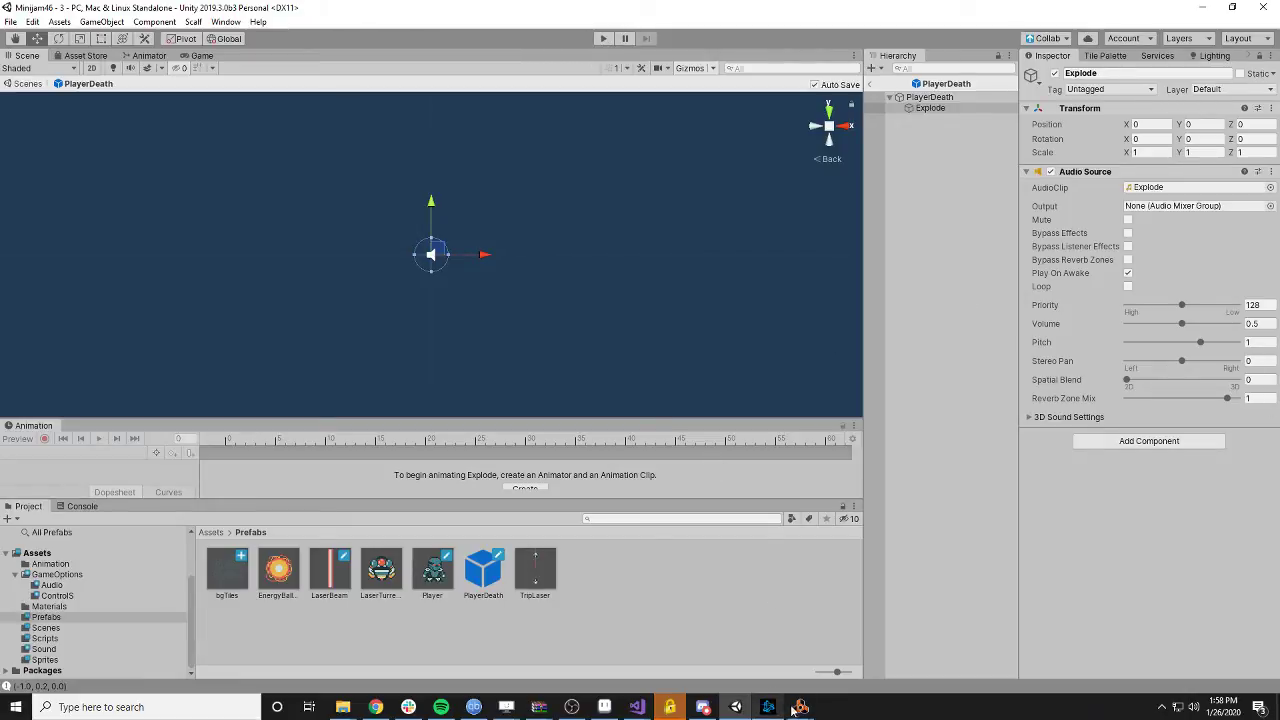
- Switch to Reason's rack and delete the Scream 4 device from the Combinator, confirming the deletion
mouse_move(800, 707)
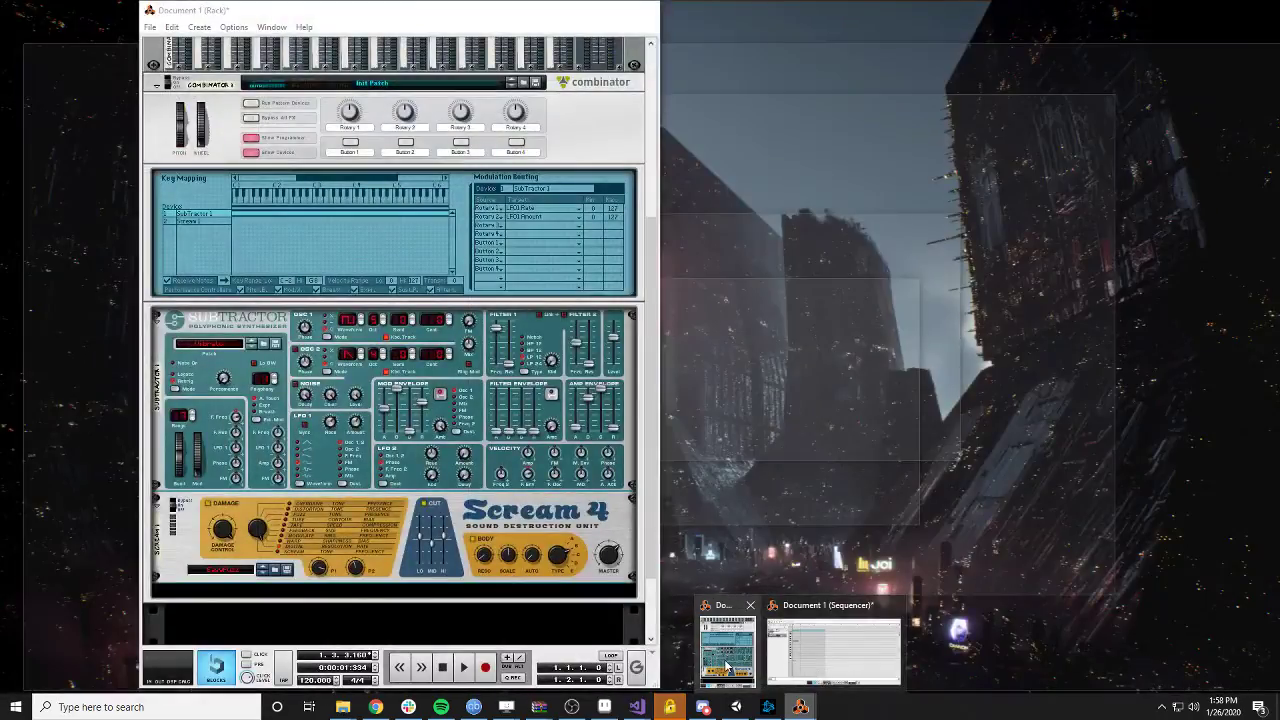
left_click(727, 662)
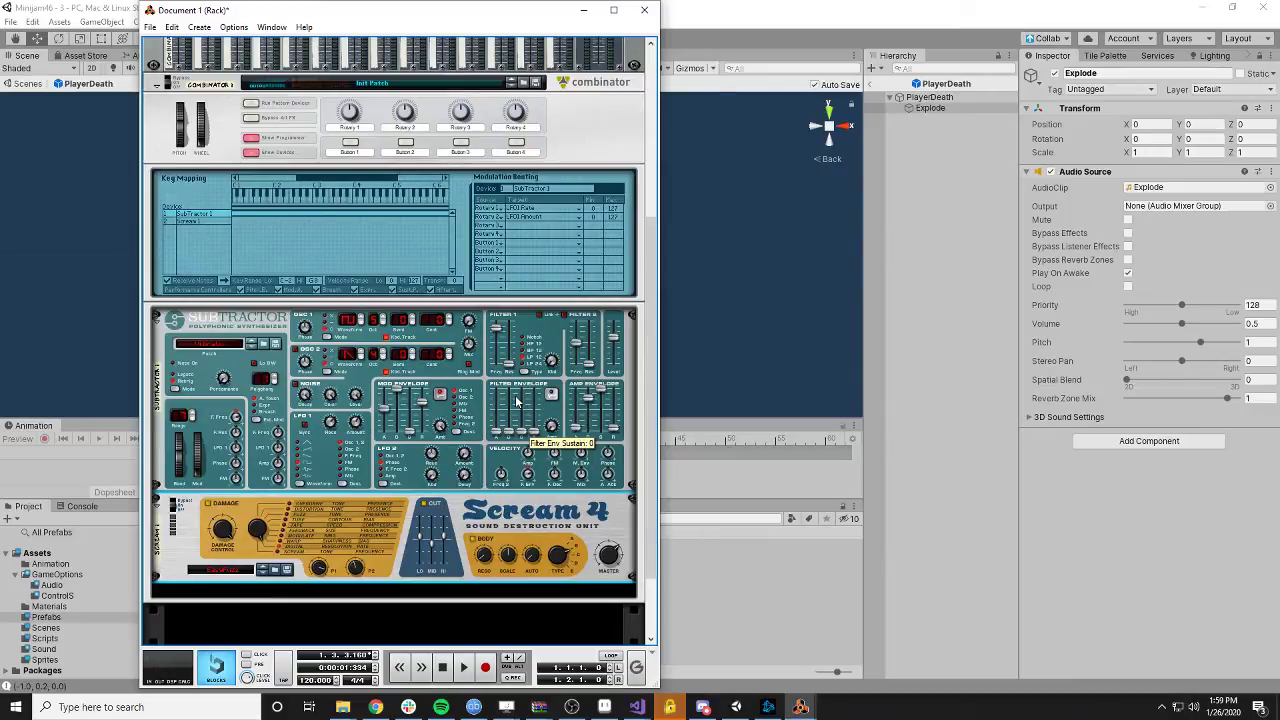
left_click(720, 22)
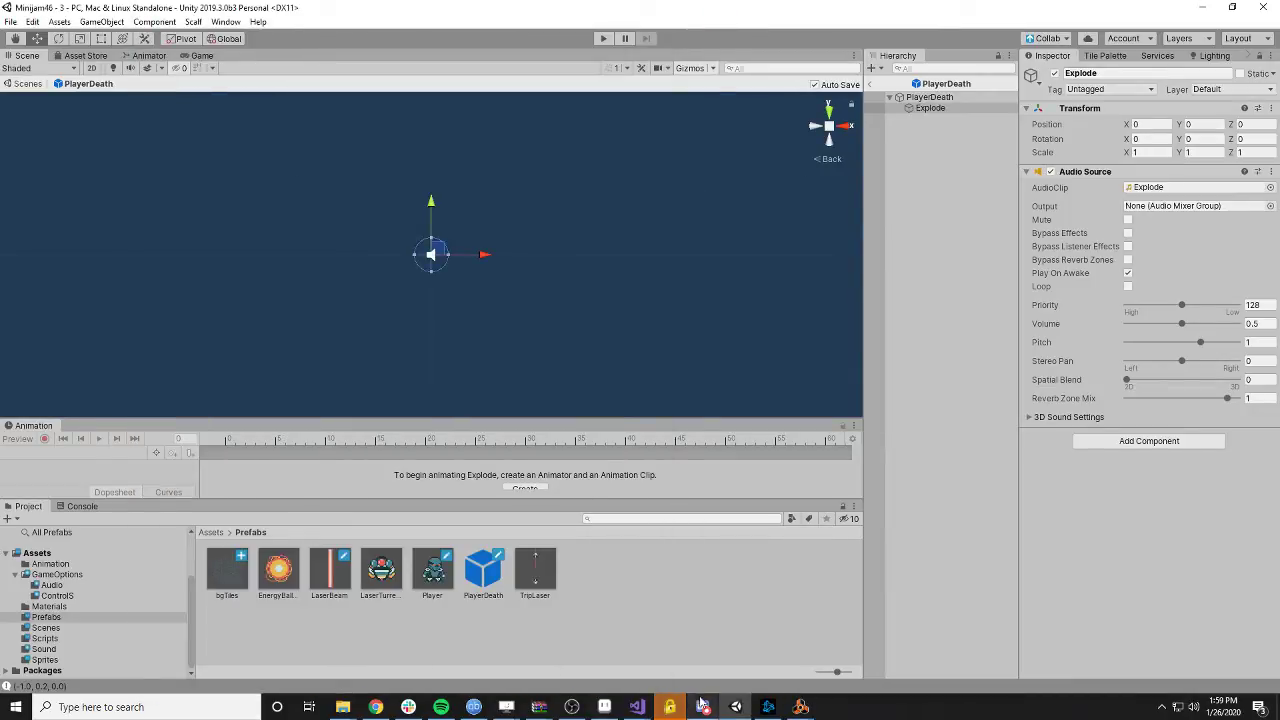
mouse_move(800, 707)
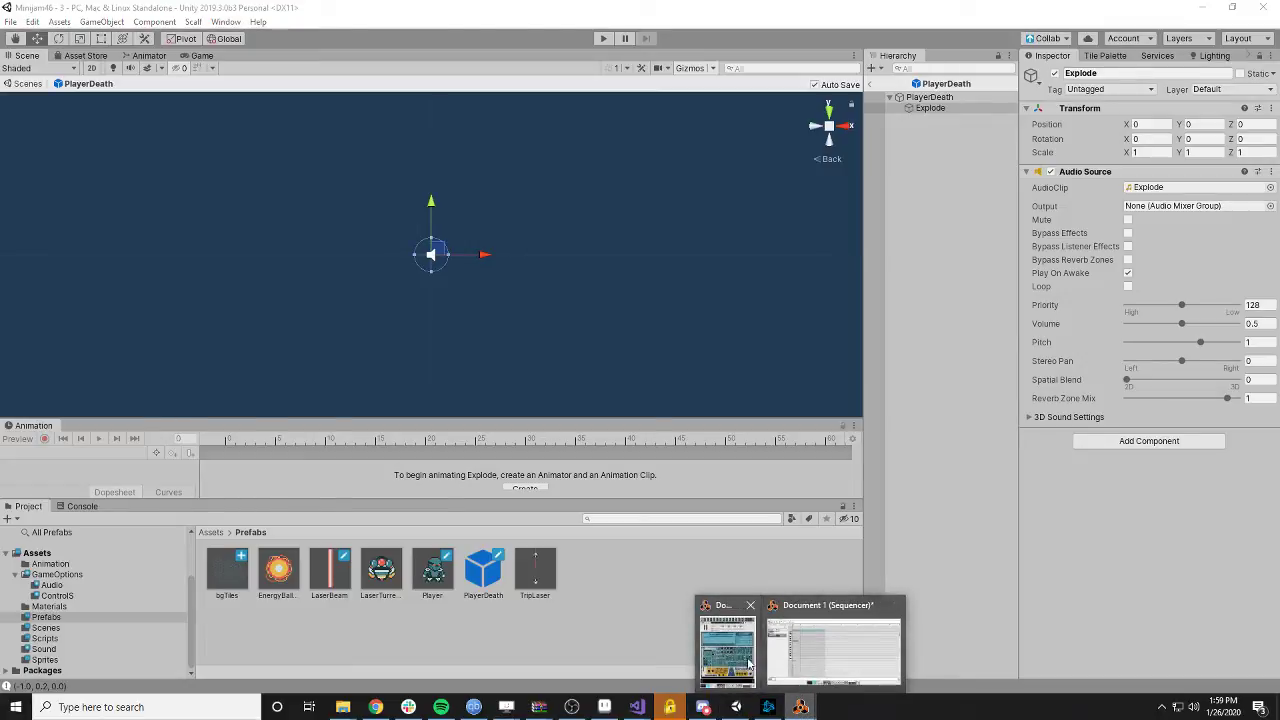
left_click(805, 648)
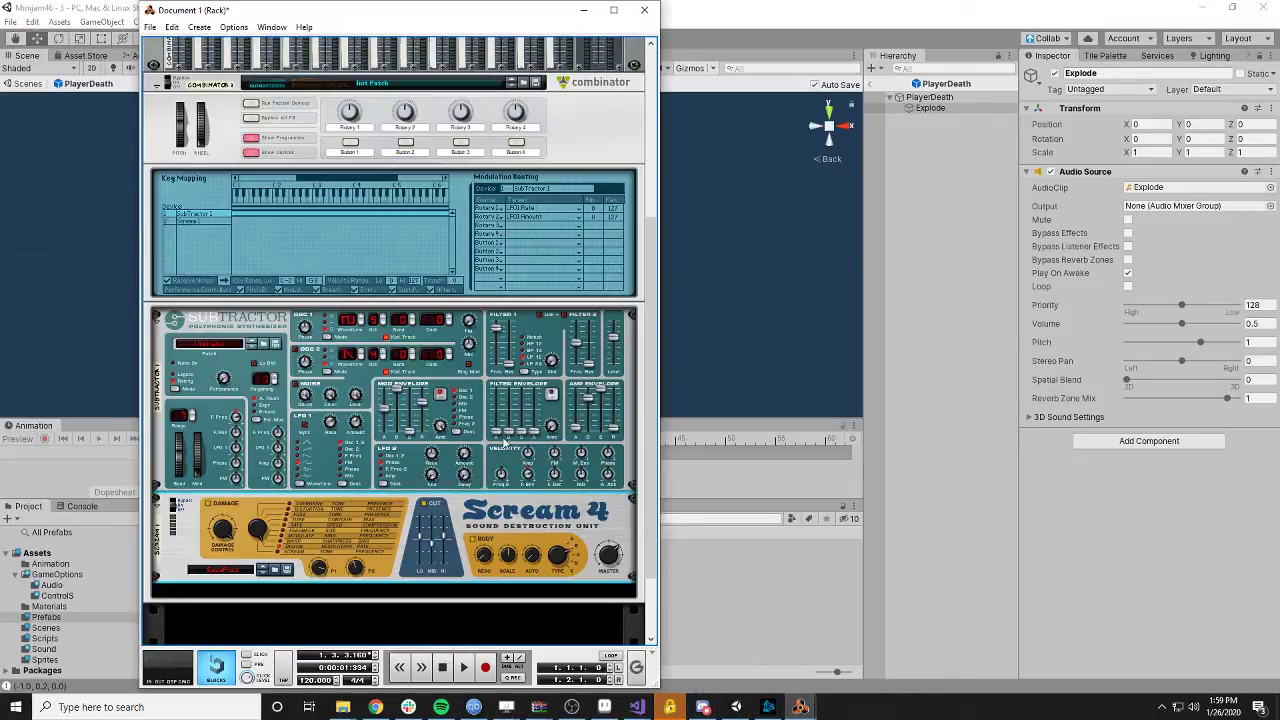
right_click(317, 502)
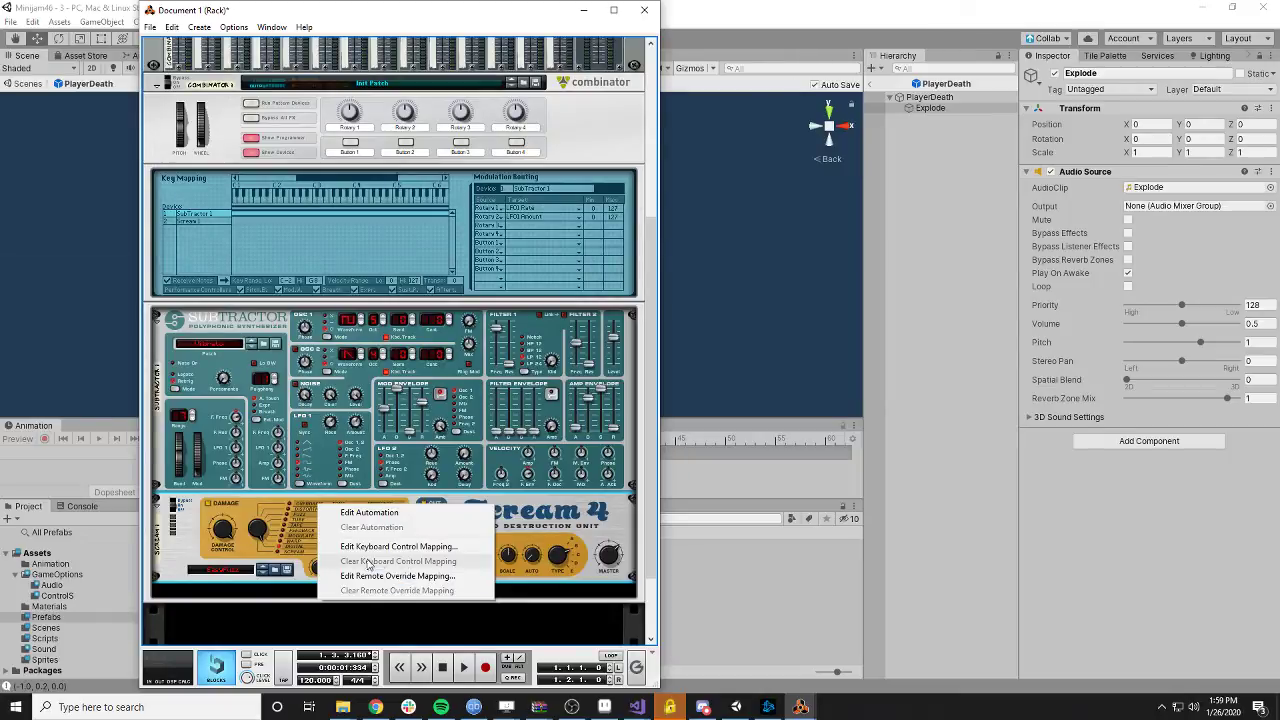
right_click(561, 530)
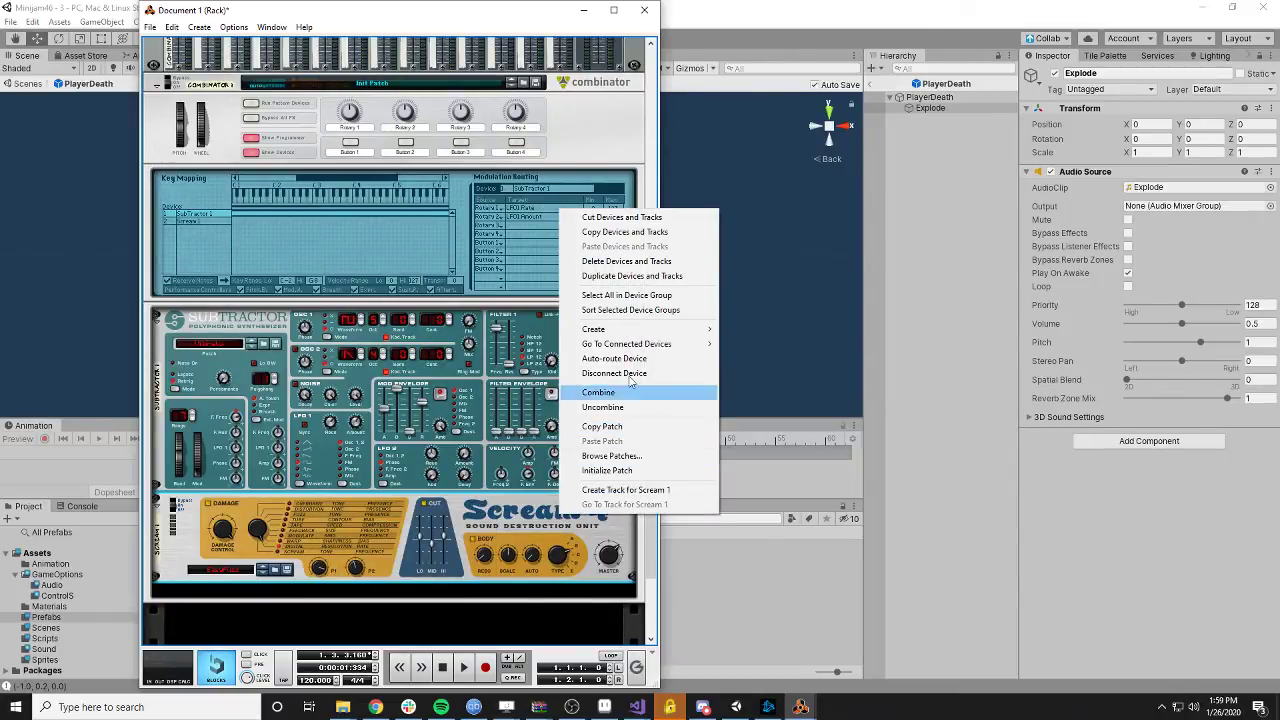
left_click(628, 262)
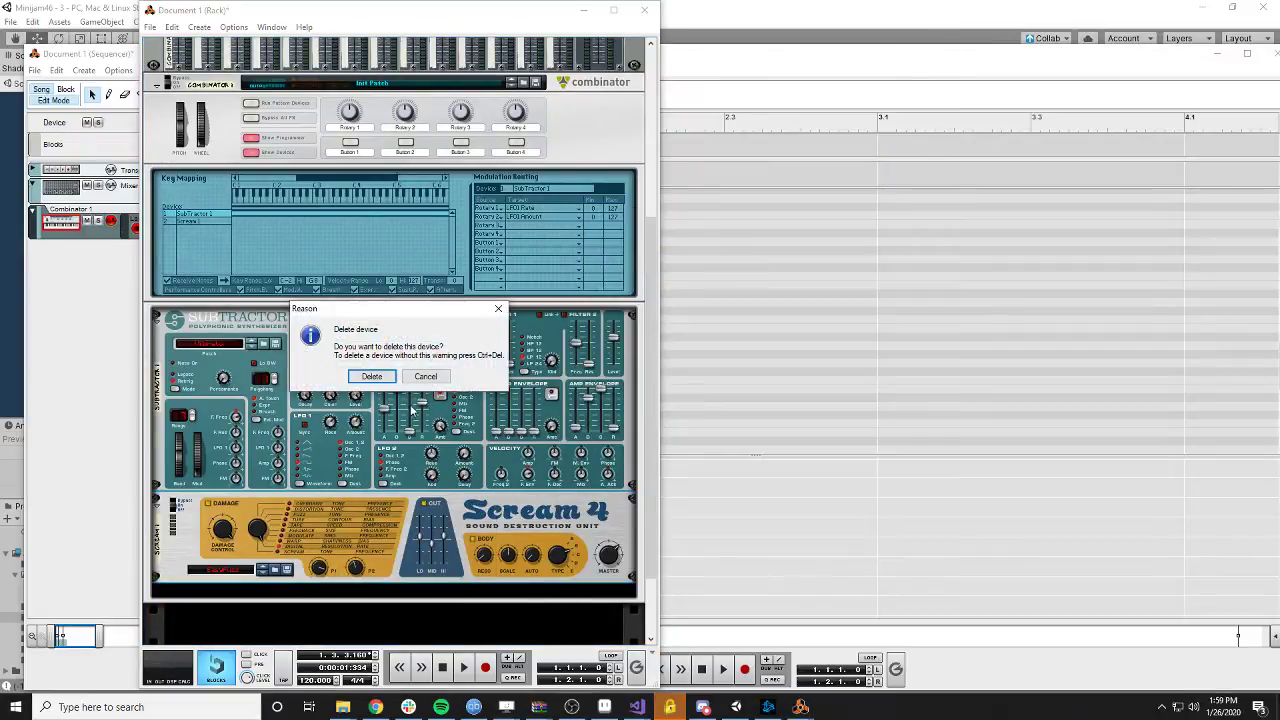
left_click(370, 377)
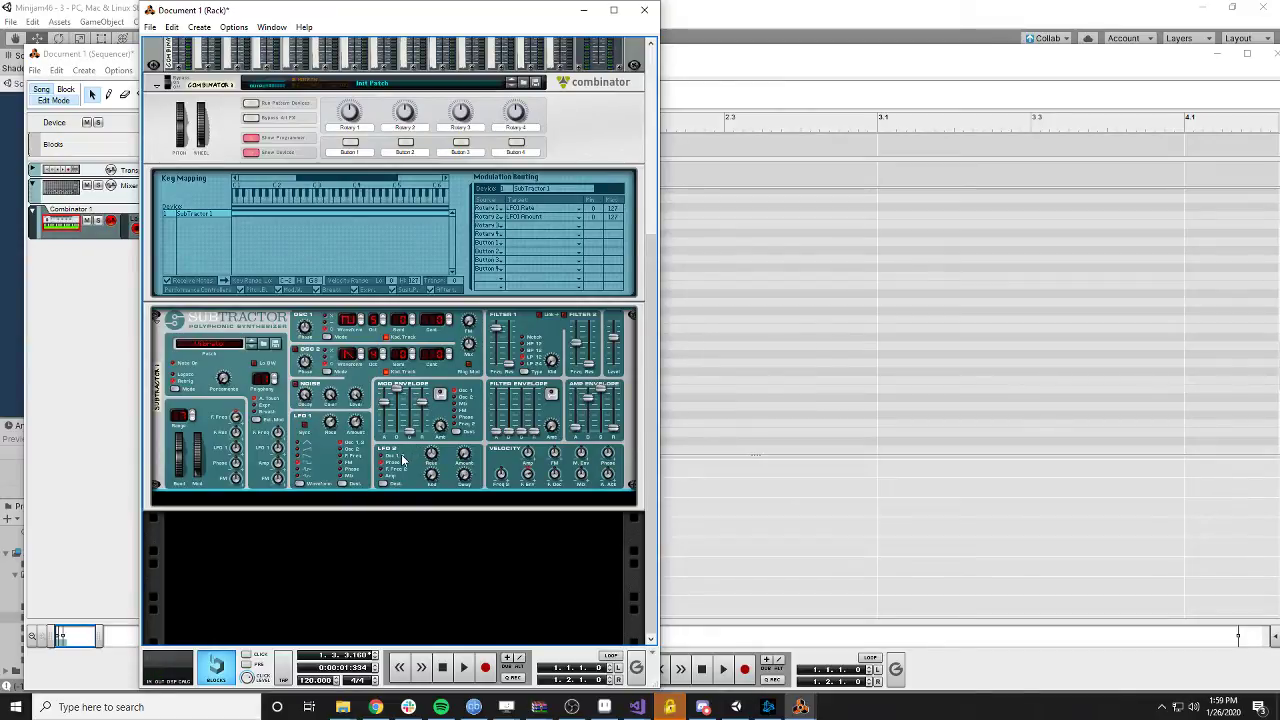
- Create a Scream 4 Distortion device inside the Combinator, below the SubTractor synthesizer
mouse_move(381, 411)
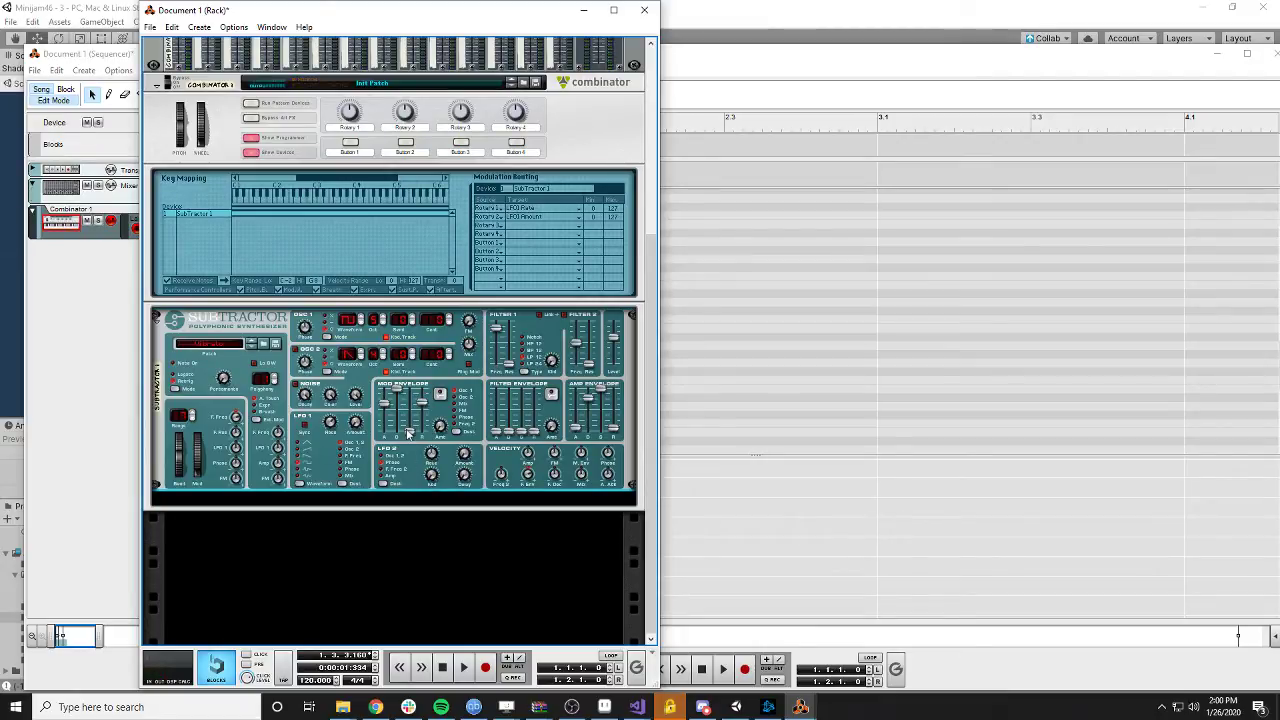
right_click(344, 505)
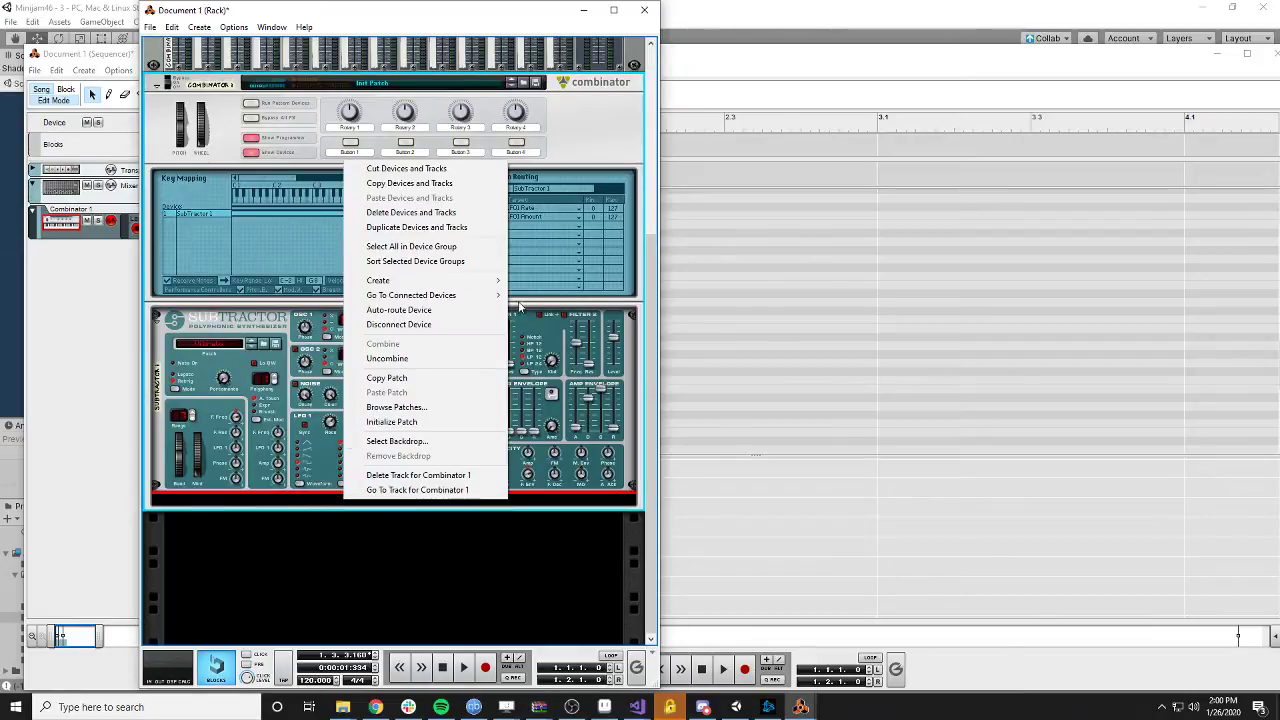
mouse_move(452, 282)
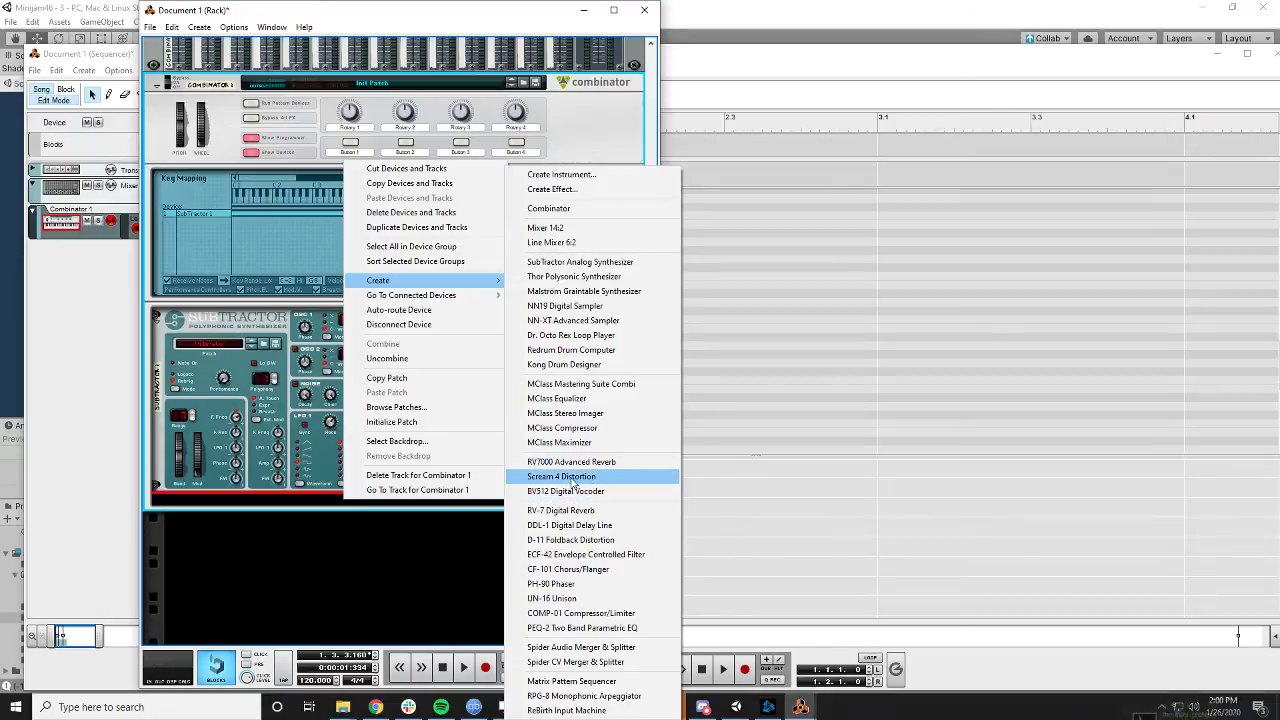
left_click(572, 478)
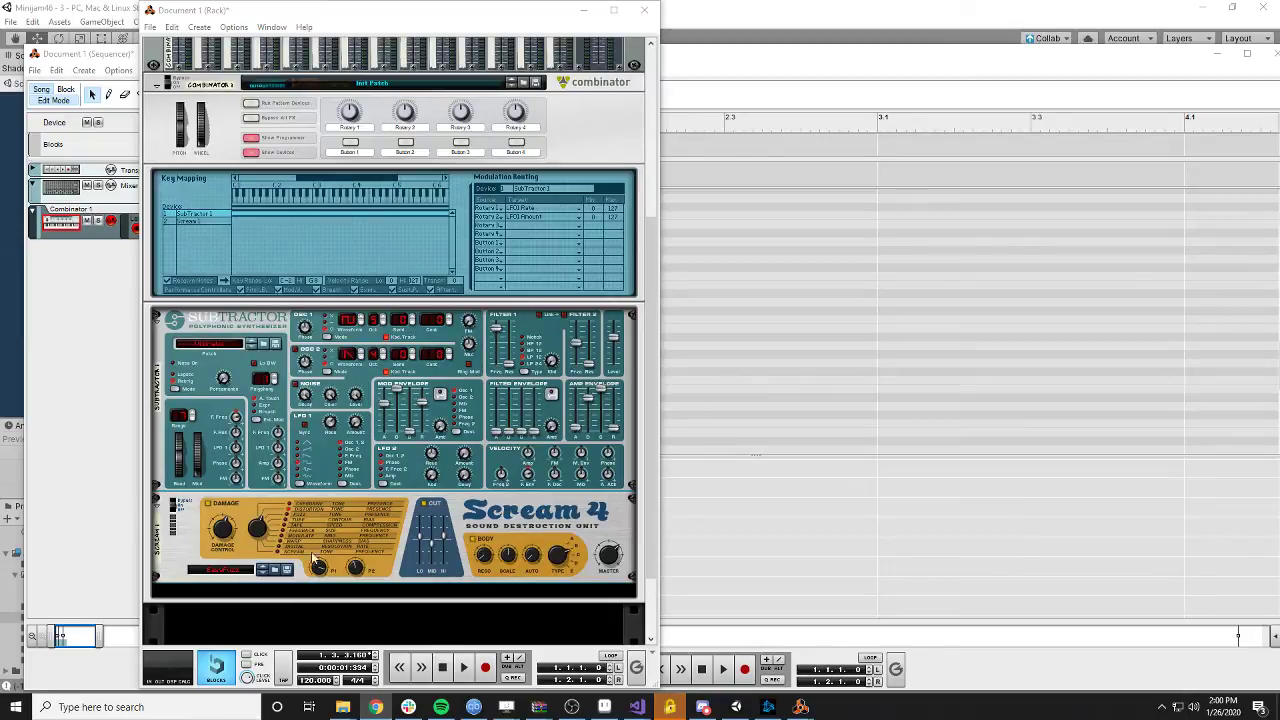
- Switch to Unity and run the game, playing from level 3 through to level 5 to test the sounds
left_click(765, 708)
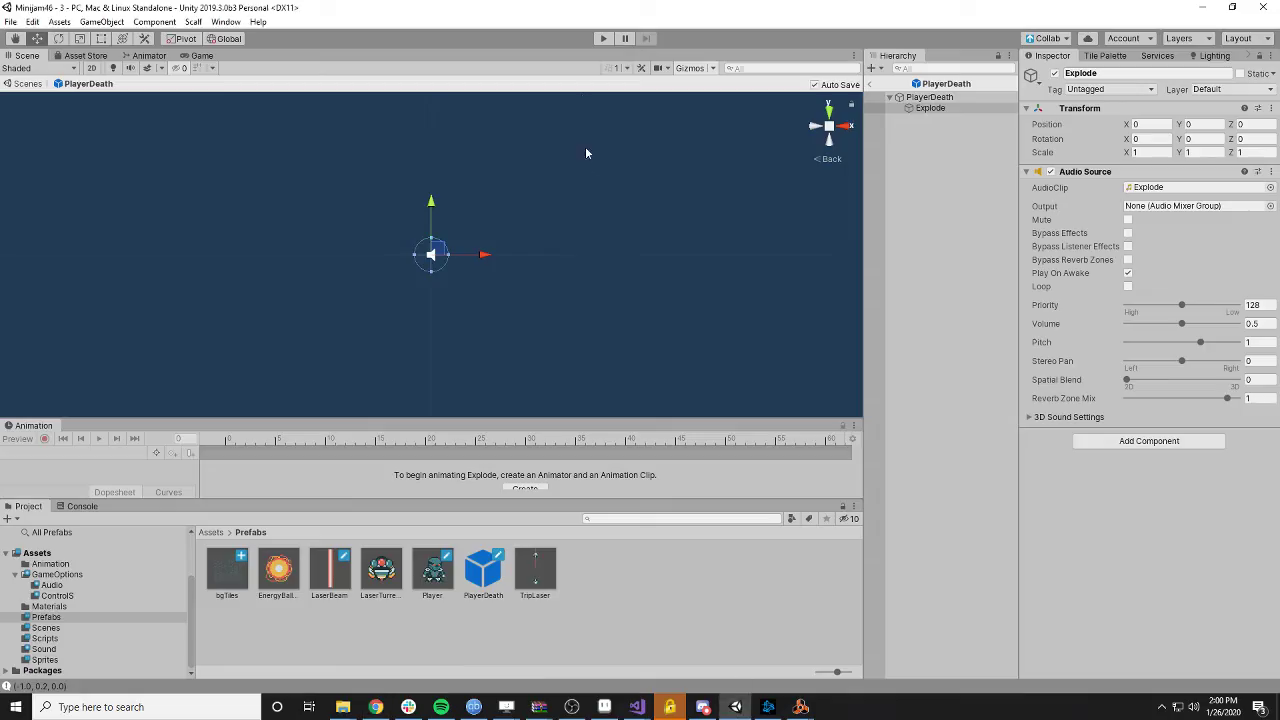
left_click(597, 42)
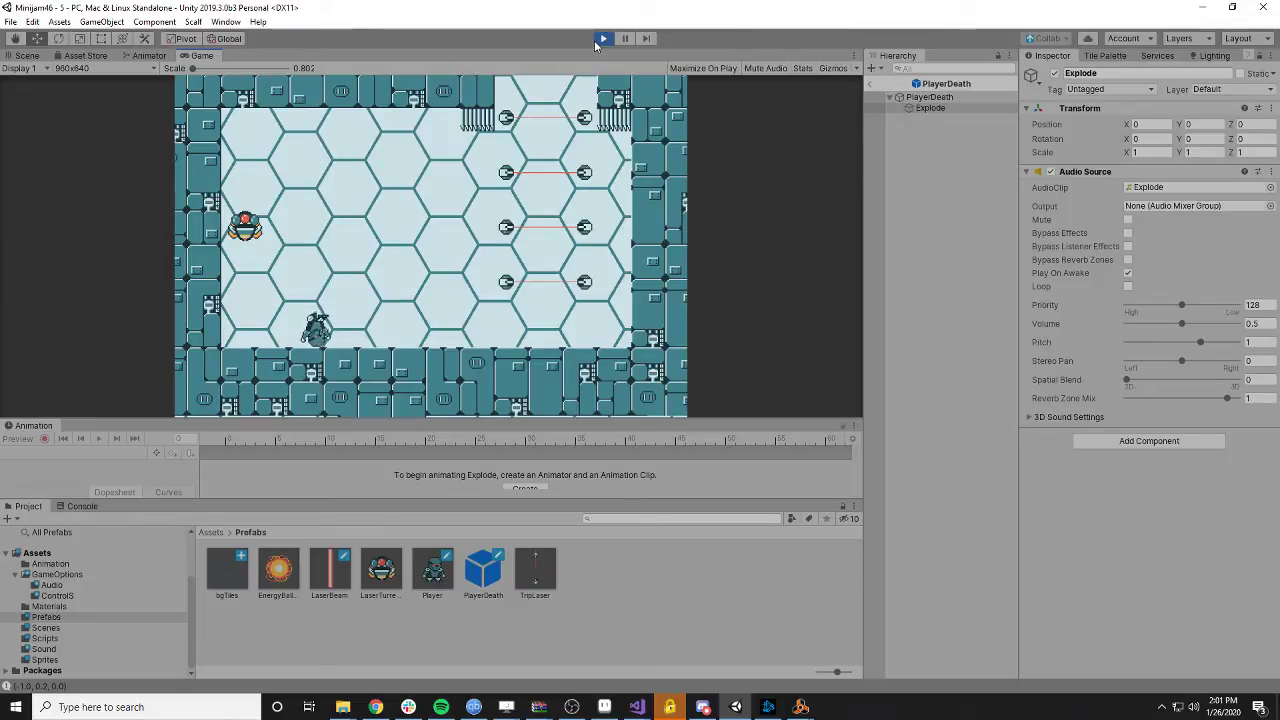
- Run the player character across the floor in the running game and end the play test
key("Down")
key("Right")
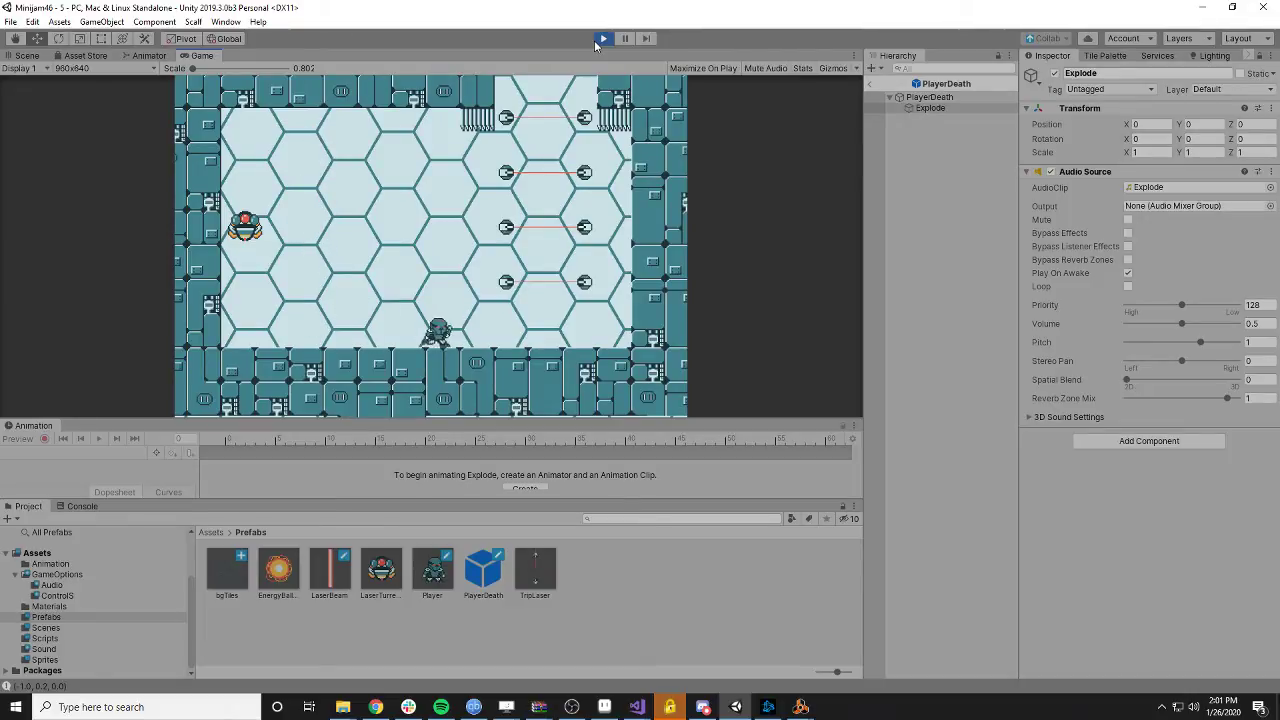
left_click(601, 40)
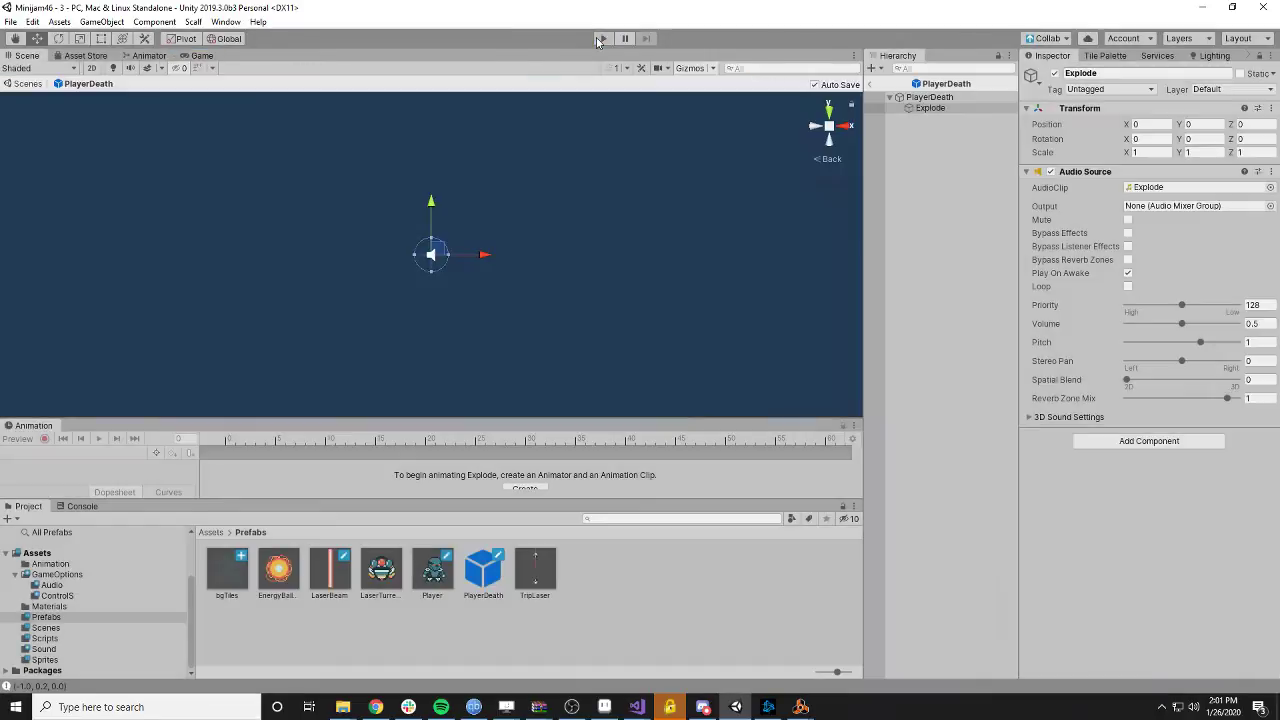
mouse_move(800, 707)
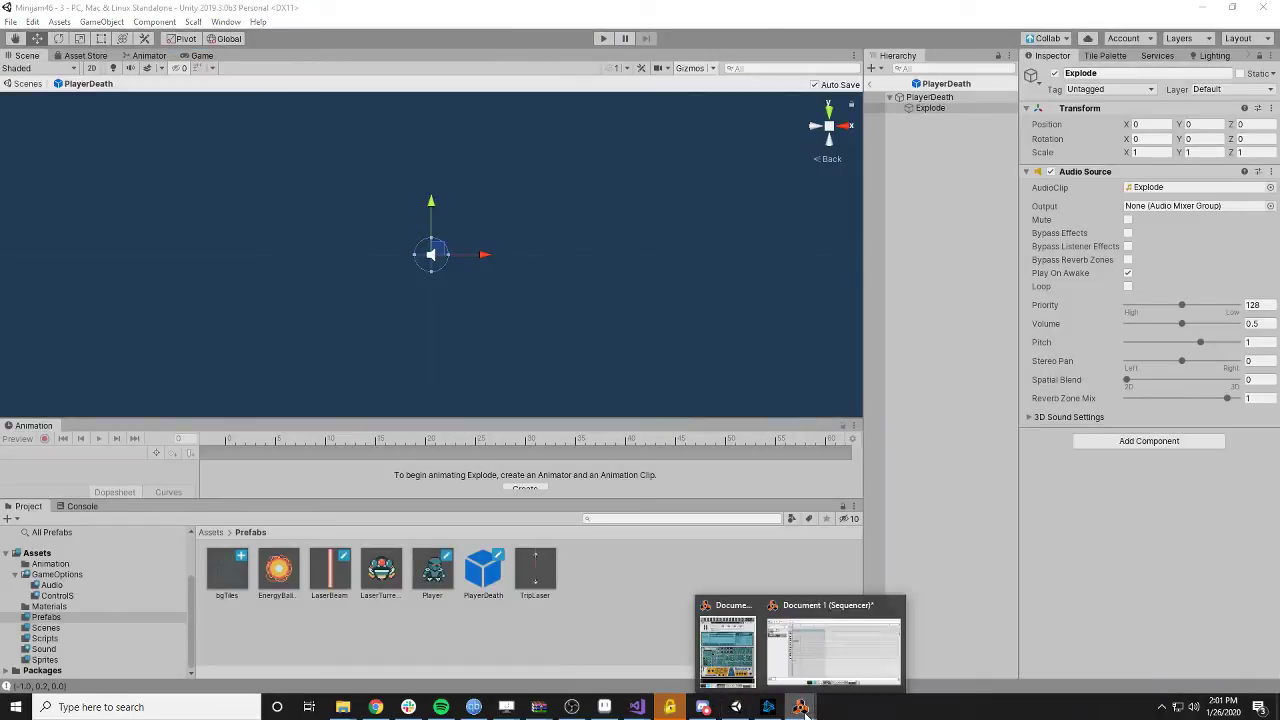
left_click(742, 667)
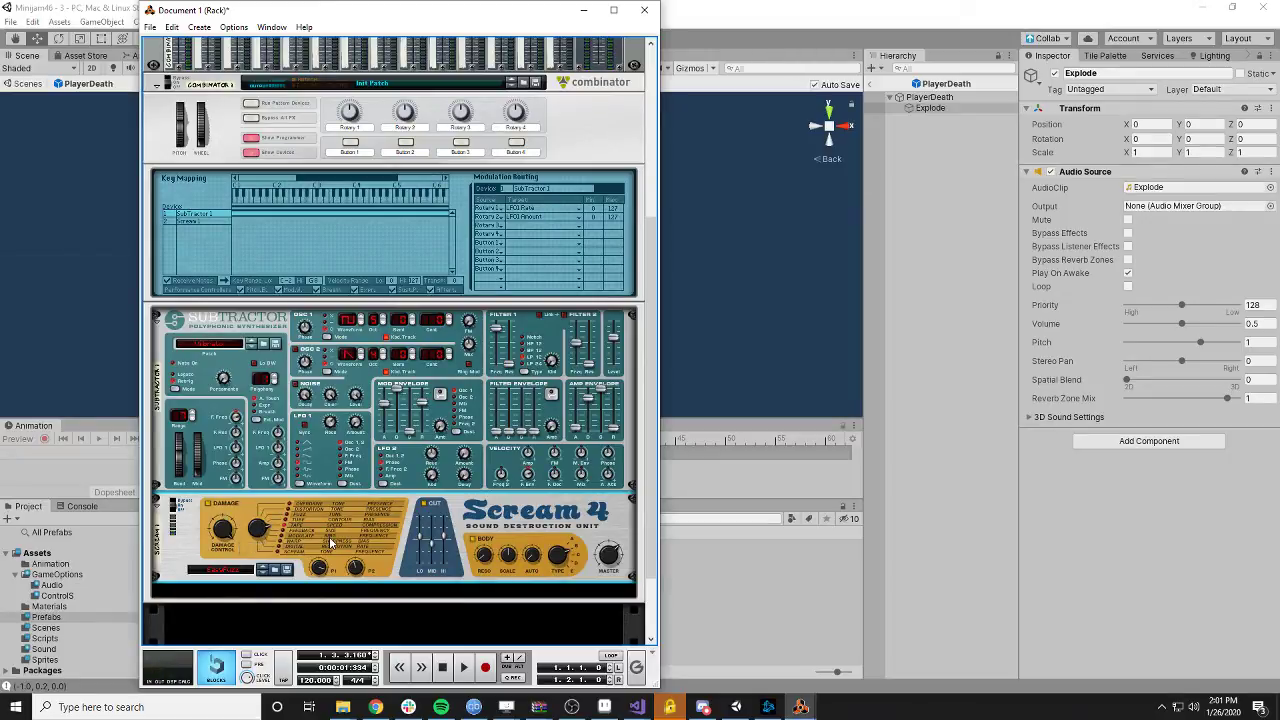
left_click(265, 570)
left_click(756, 485)
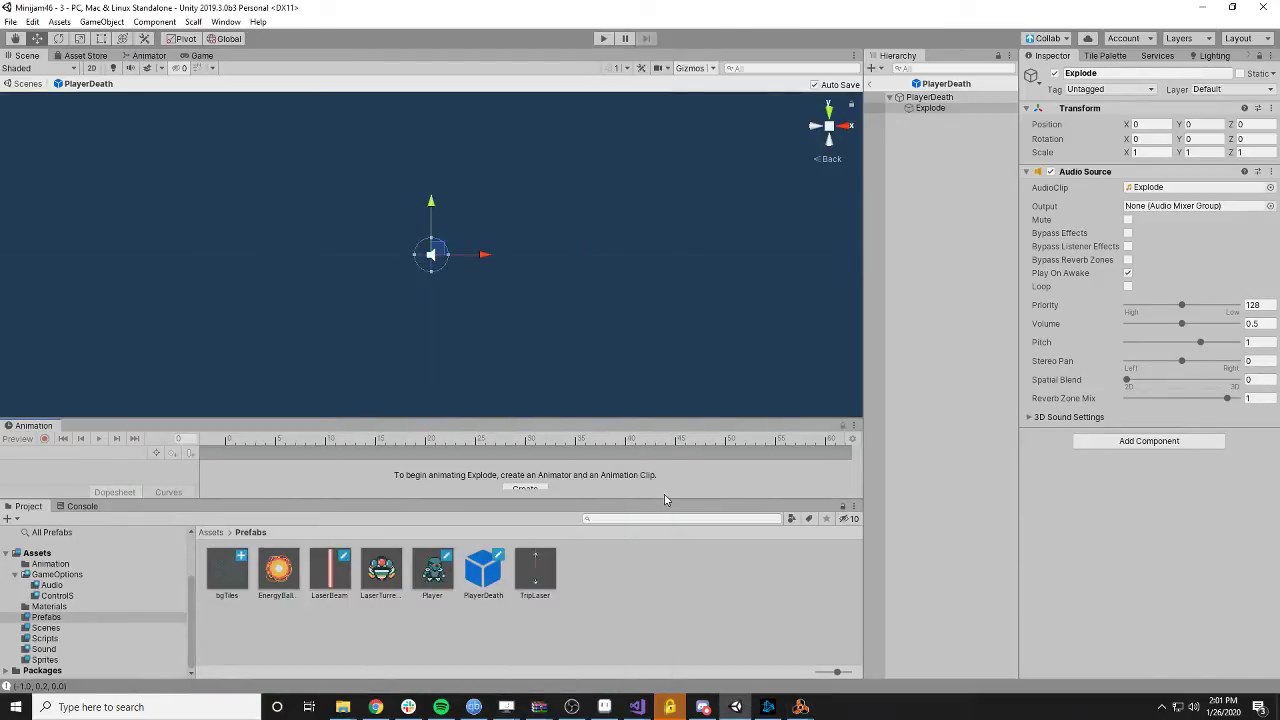
- Switch to the Reason sequencer, return the playhead to the song start and delete the existing note from the Combinator 1 clip
mouse_move(805, 709)
left_click(735, 647)
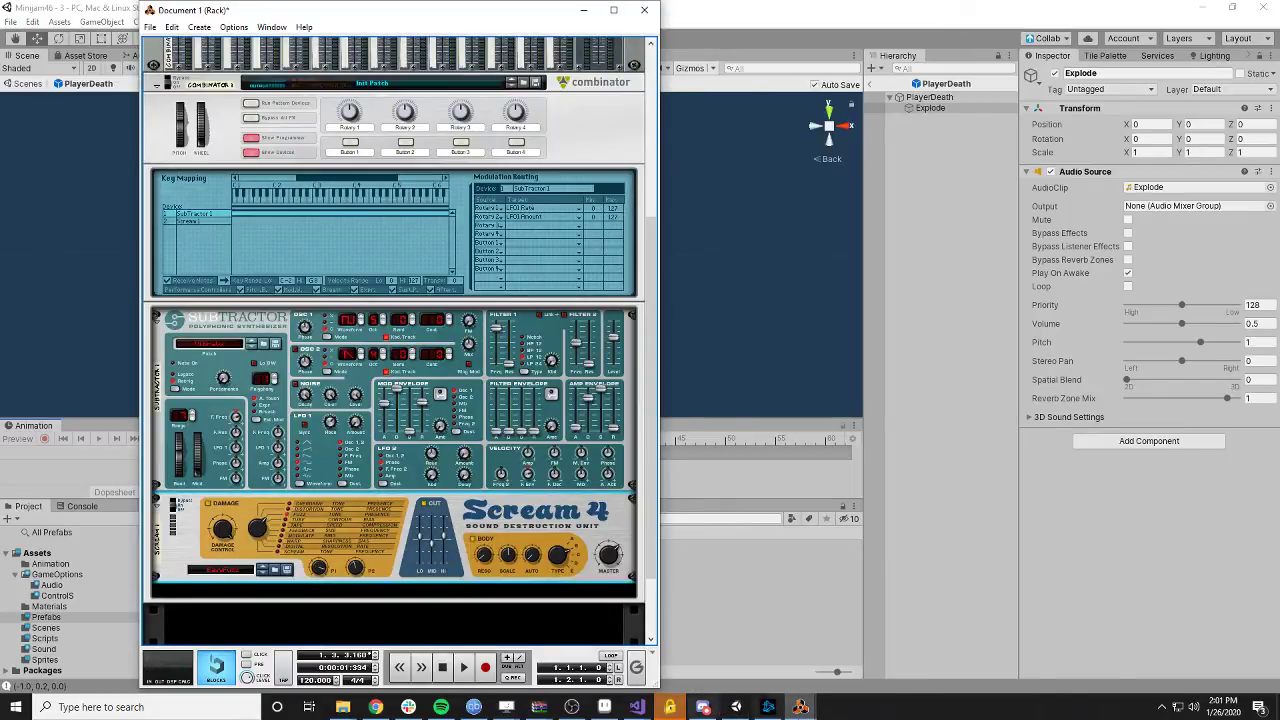
mouse_move(800, 707)
left_click(828, 650)
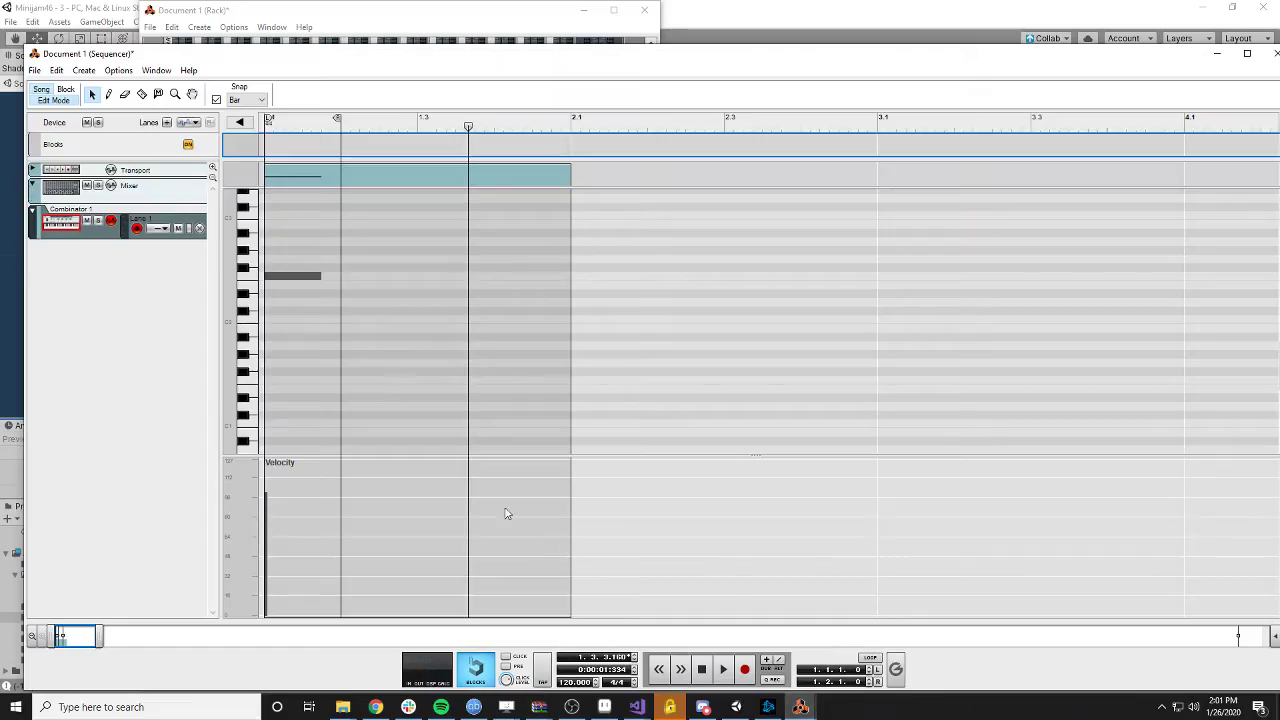
left_click(266, 123)
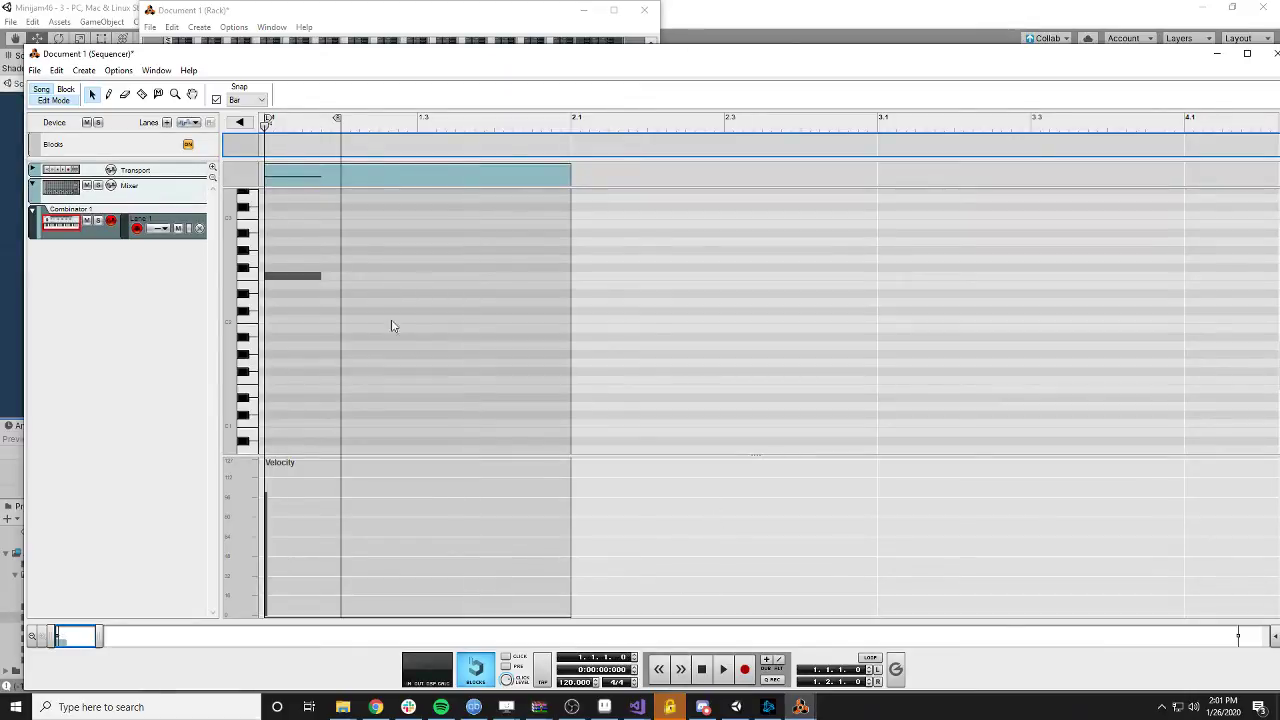
left_click(318, 279)
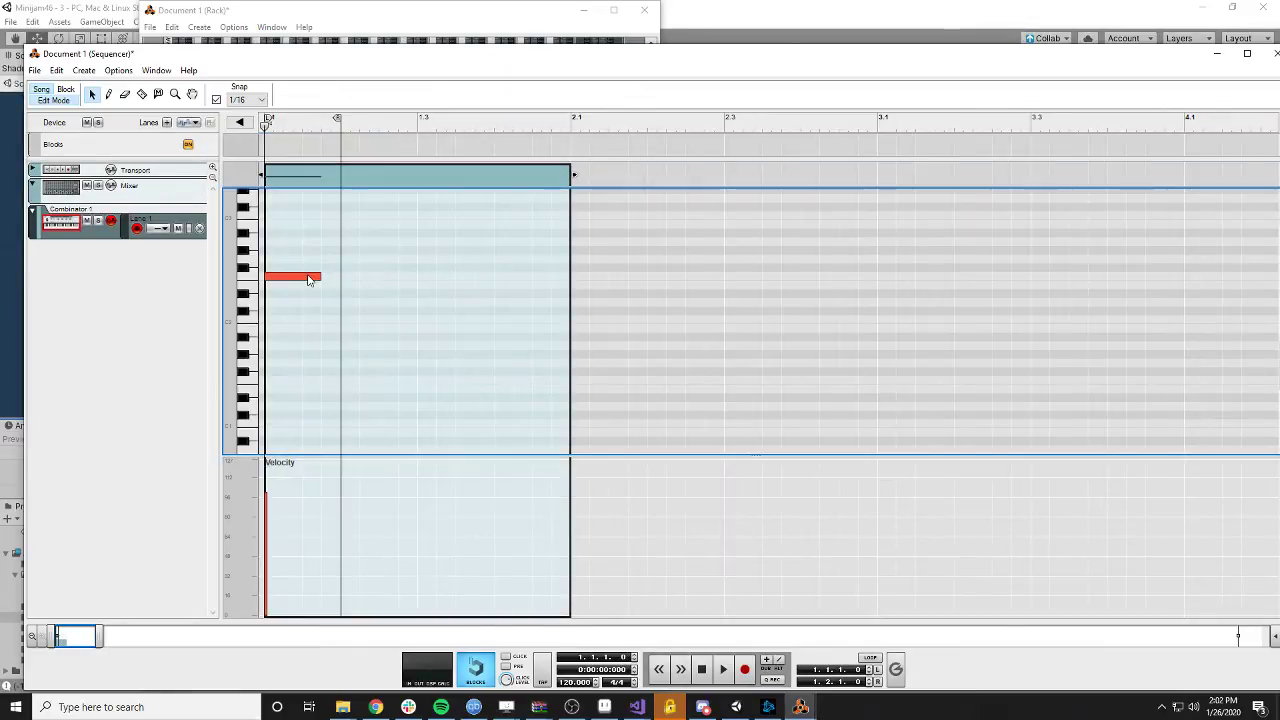
key("Delete")
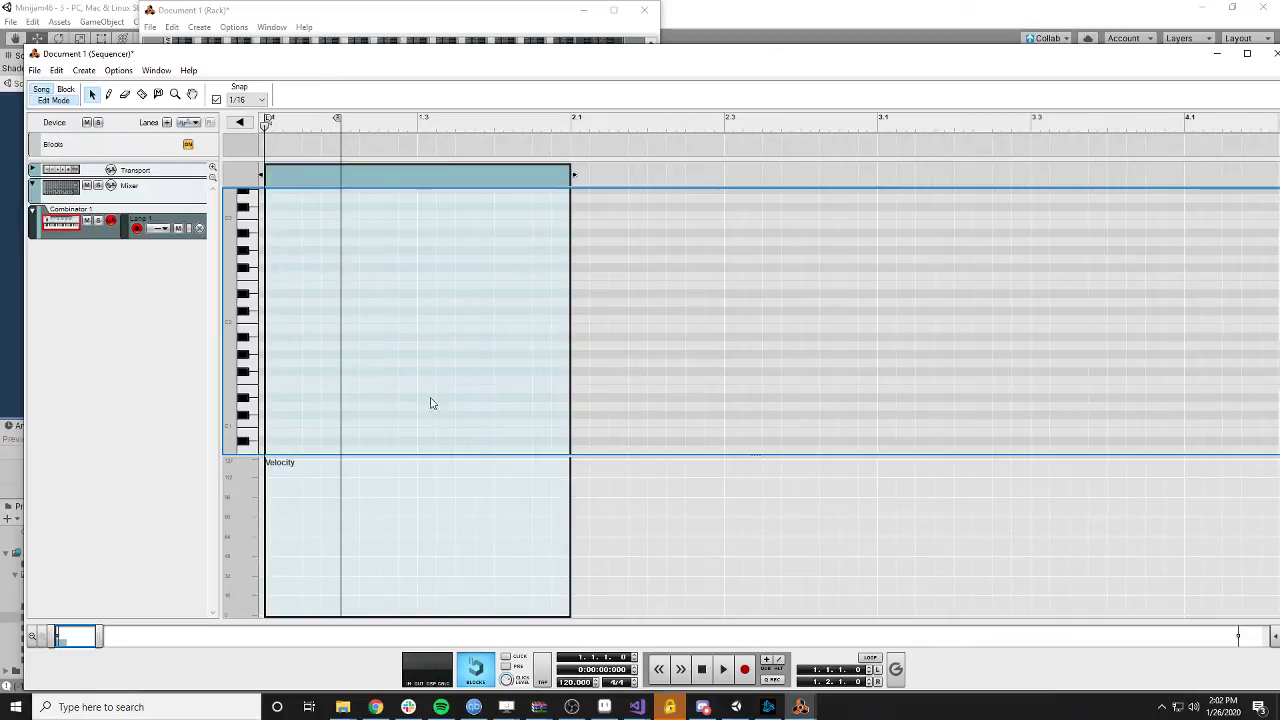
- Record a short A2 note followed by a longer, overlapping A3 note on the Combinator 1 track
left_click(744, 669)
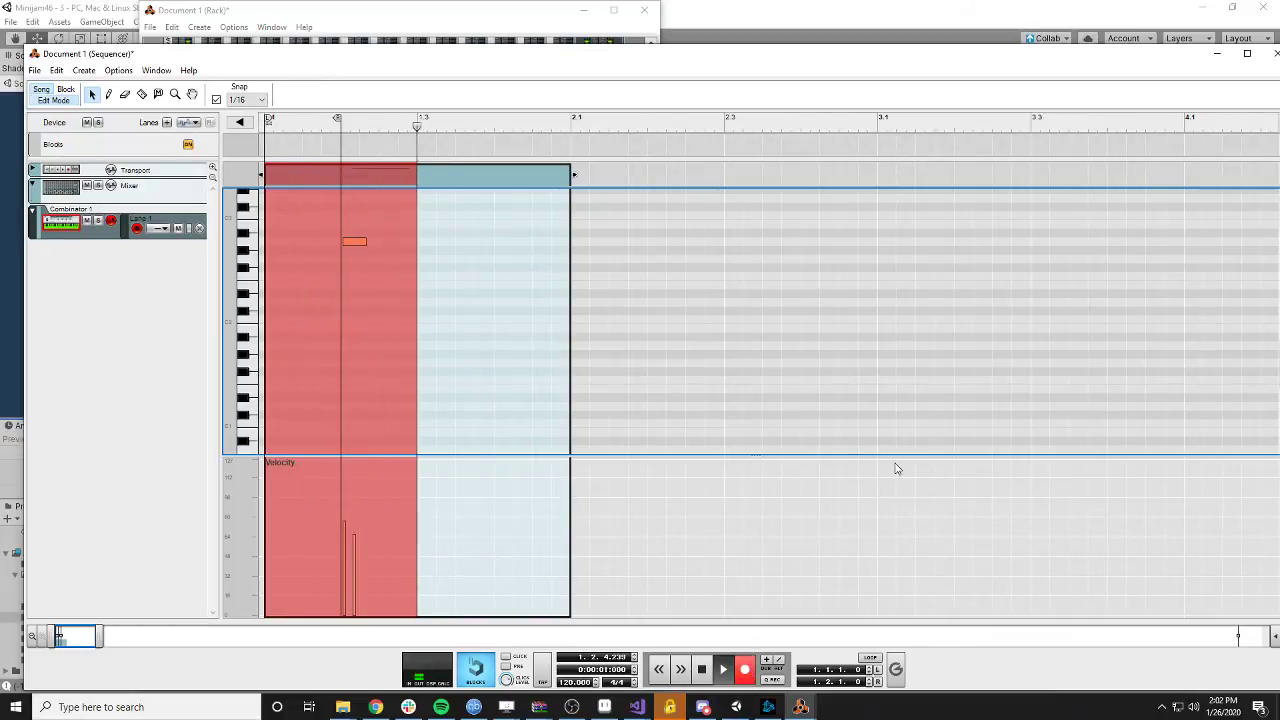
key("space")
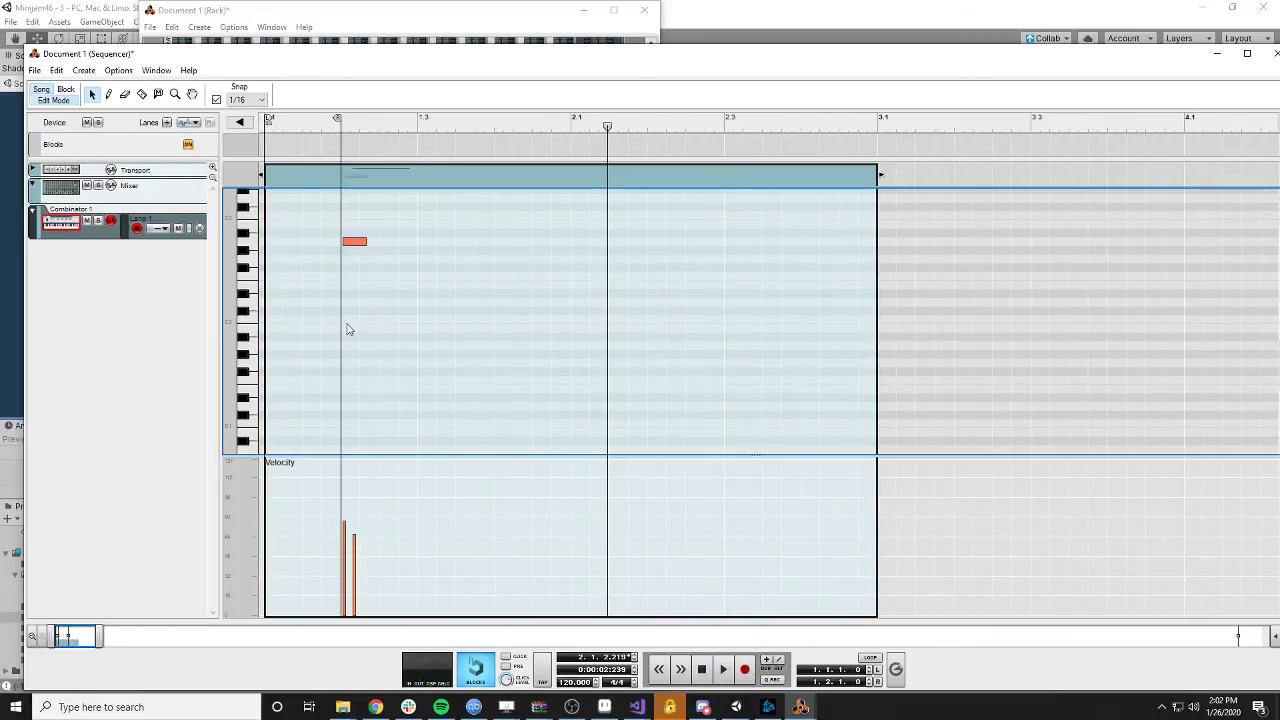
scroll(360, 326, "down", 3)
scroll(370, 327, "down", 3)
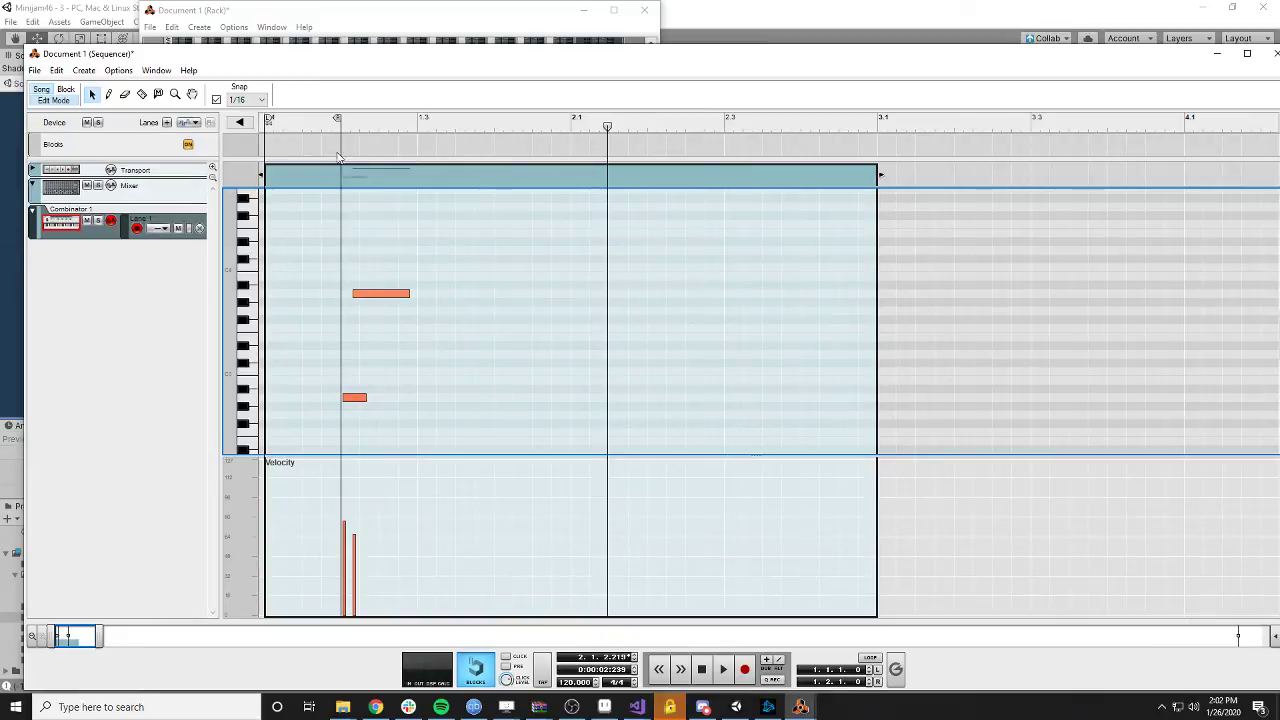
- Place the playhead at 1.2.1 and play back the two recorded notes
left_click_drag(360, 130, 326, 130)
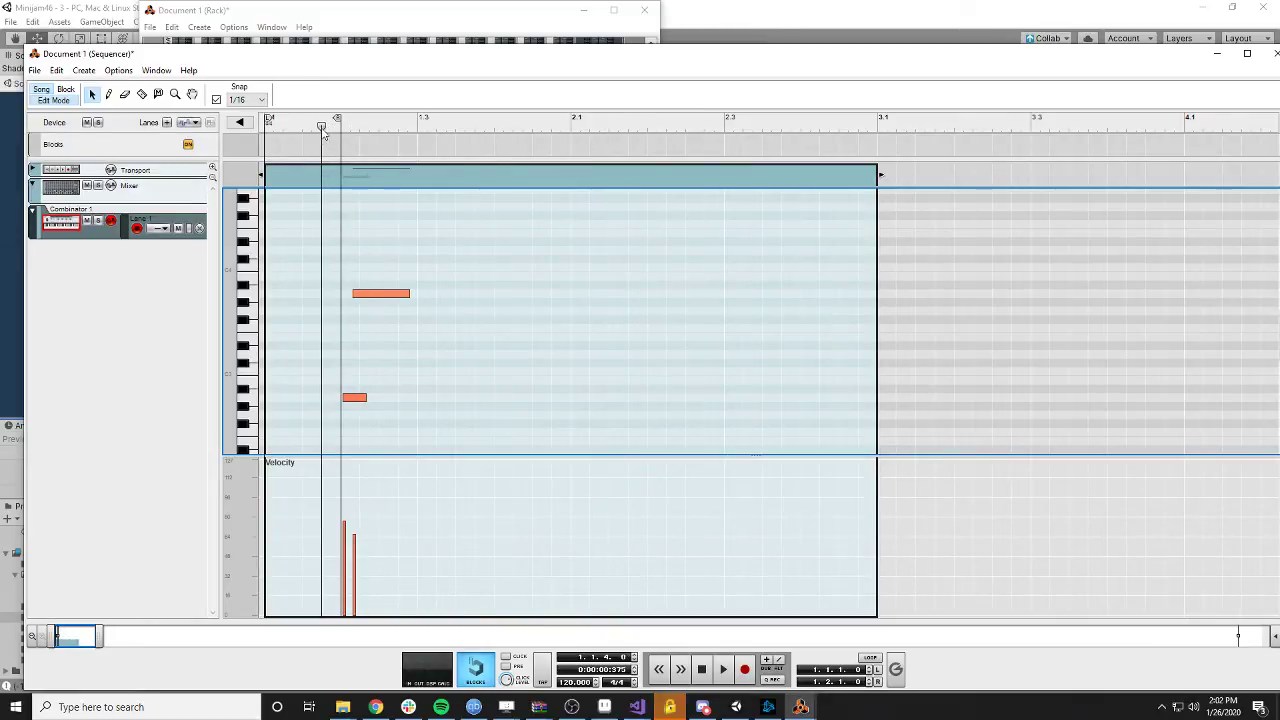
left_click_drag(322, 130, 338, 130)
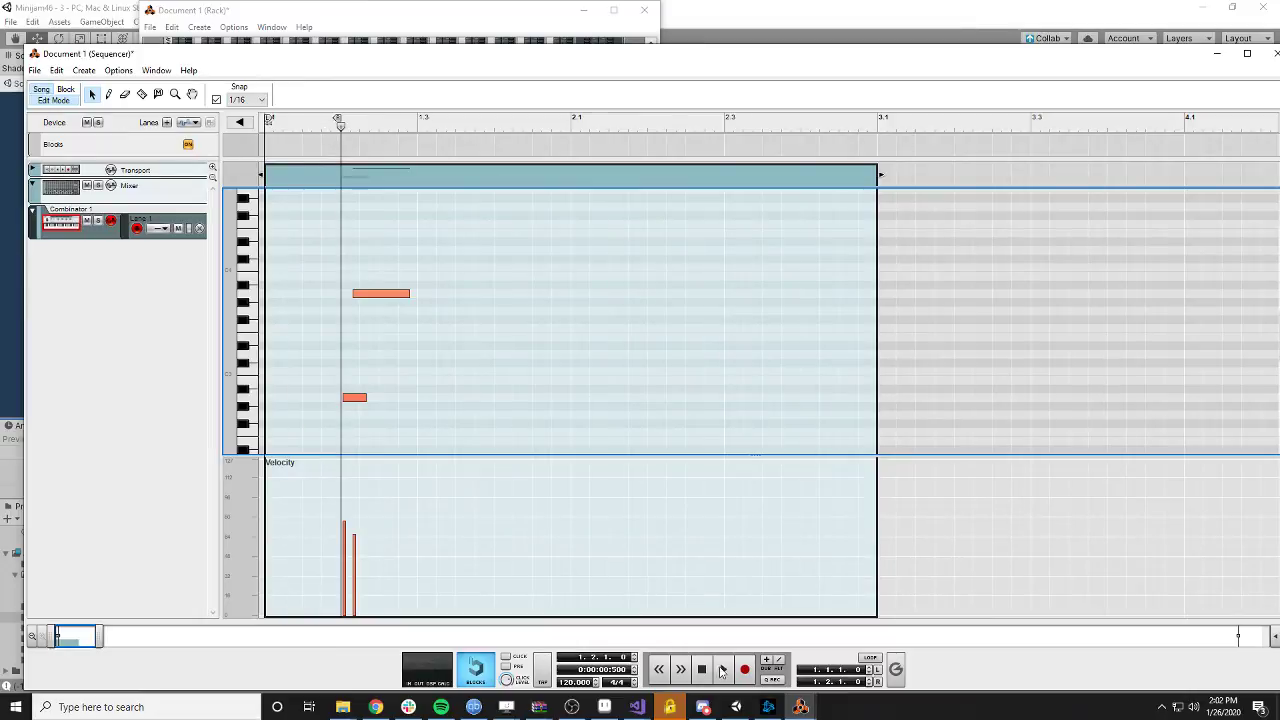
left_click(722, 669)
left_click(701, 669)
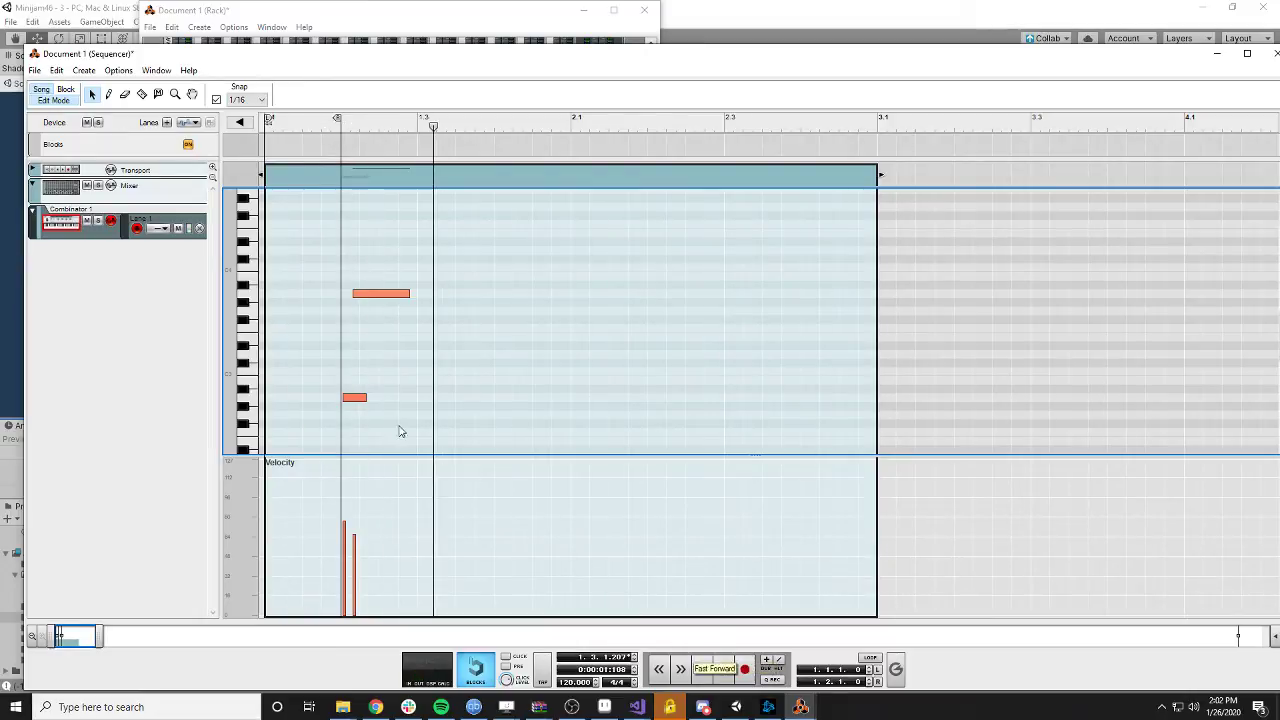
- Select the A3 and A2 notes in turn to audition them and check their position and length
left_click(375, 303)
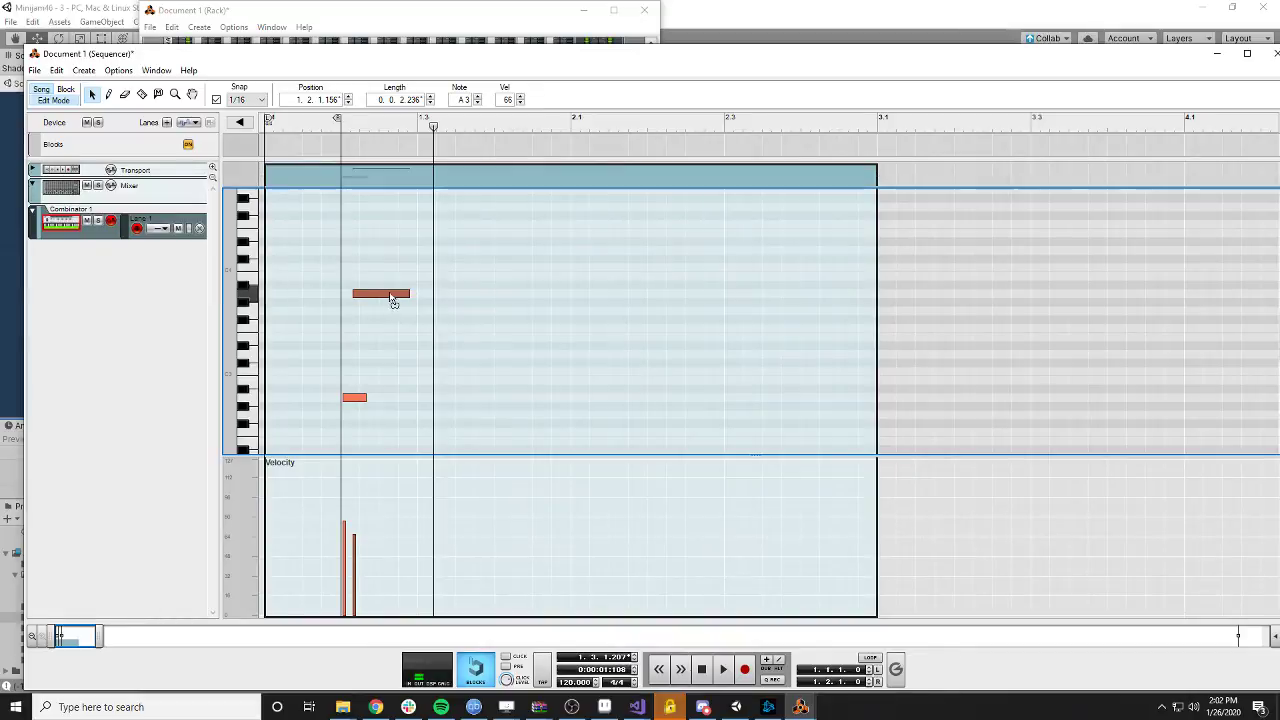
mouse_move(366, 303)
left_mouse_down()
mouse_move(385, 299)
mouse_move(372, 299)
left_mouse_up()
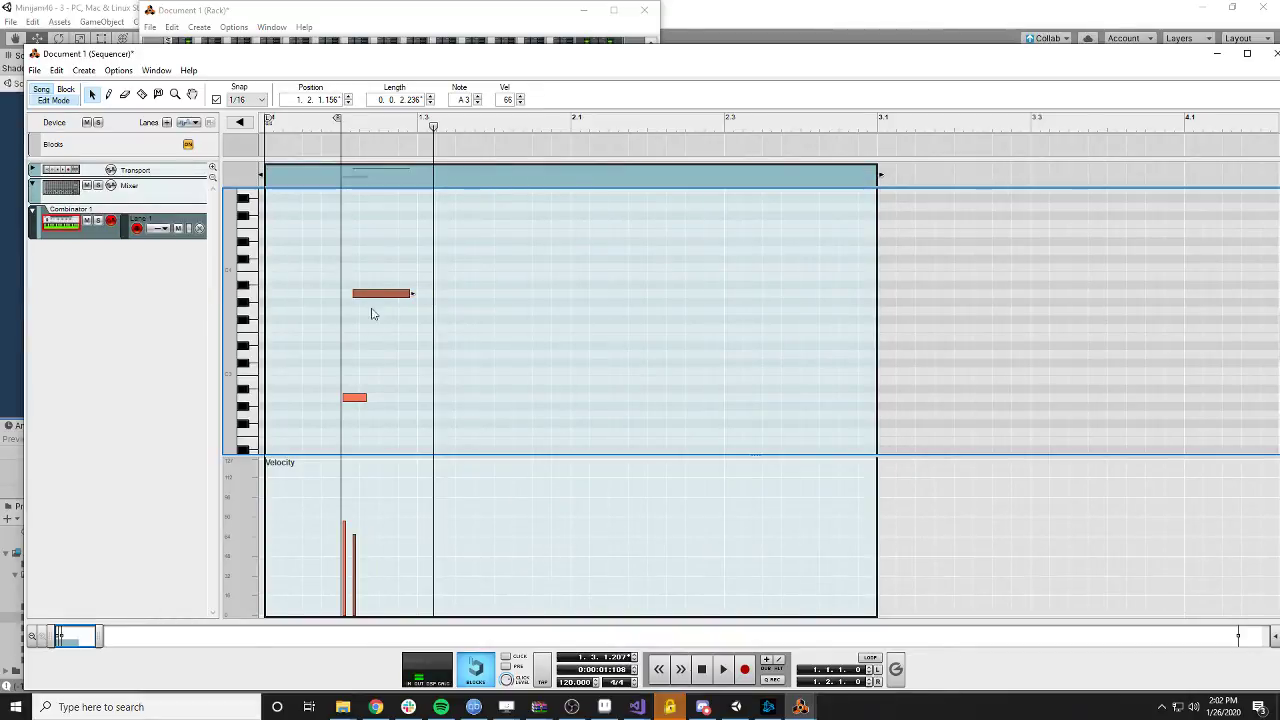
left_click(358, 400)
scroll(351, 403, "up", 3)
scroll(351, 403, "down", 3)
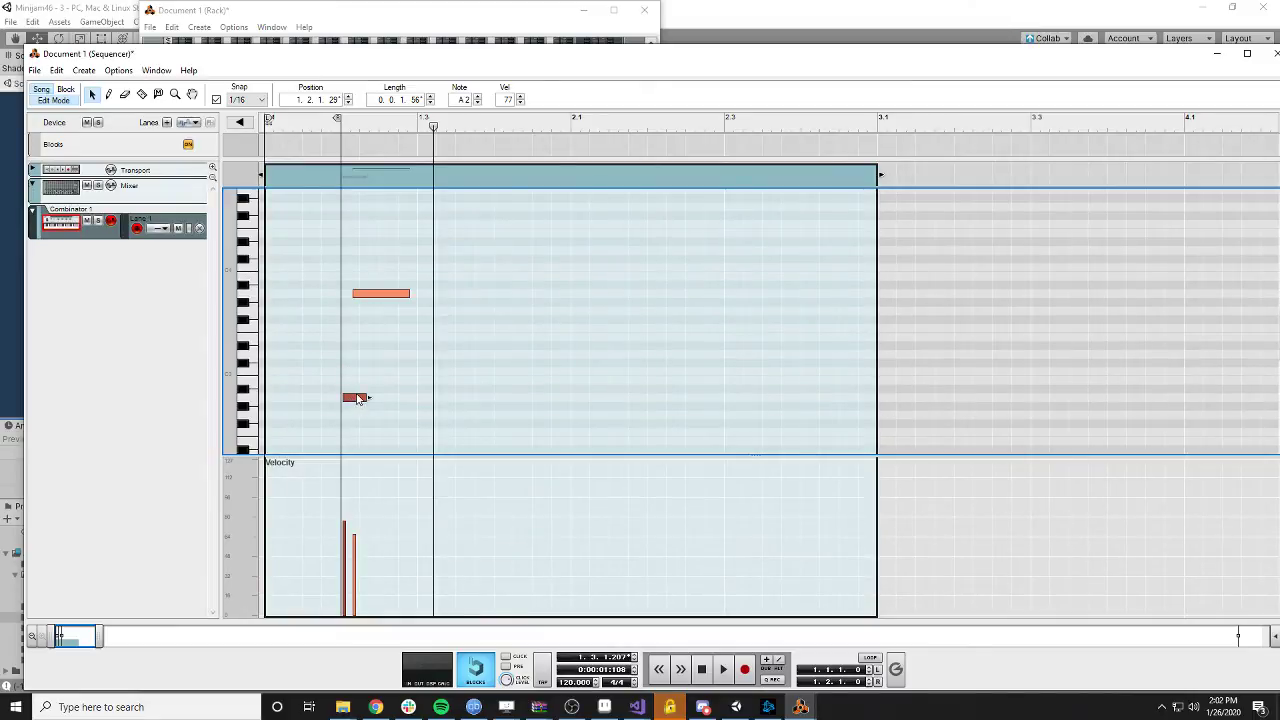
mouse_move(357, 398)
left_mouse_down()
mouse_move(340, 408)
mouse_move(364, 404)
left_mouse_up()
- Try the A3 note one sixteenth later, play the result, and move the note back to its former position
left_click_drag(363, 296, 381, 298)
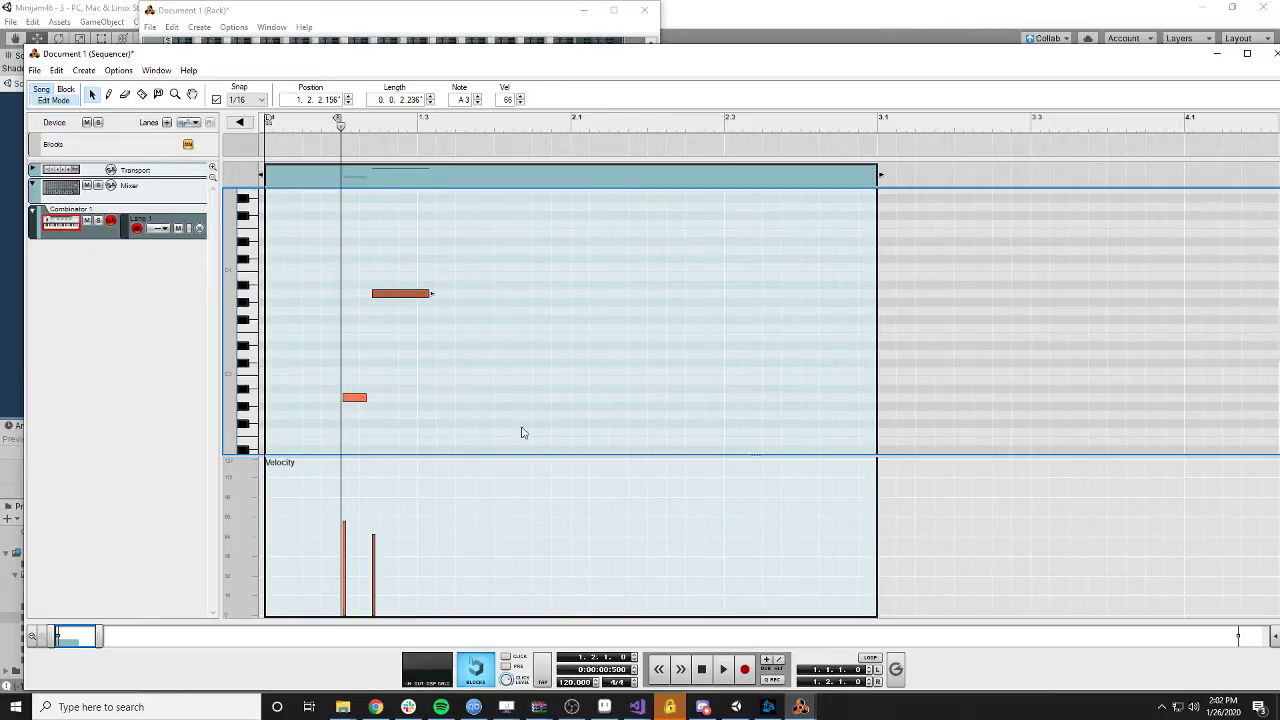
key("space")
key("space")
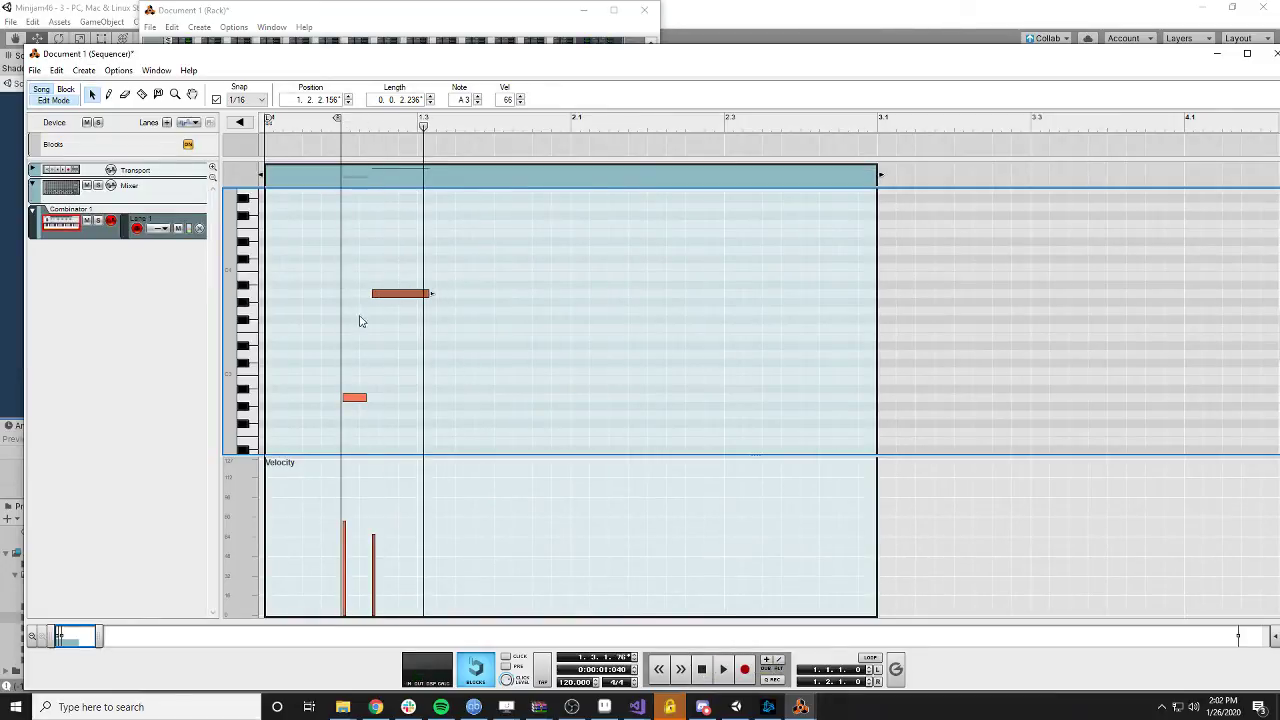
left_click_drag(375, 303, 356, 303)
- Replay the two-note sound with the A3 note at its original timing
left_click(341, 120)
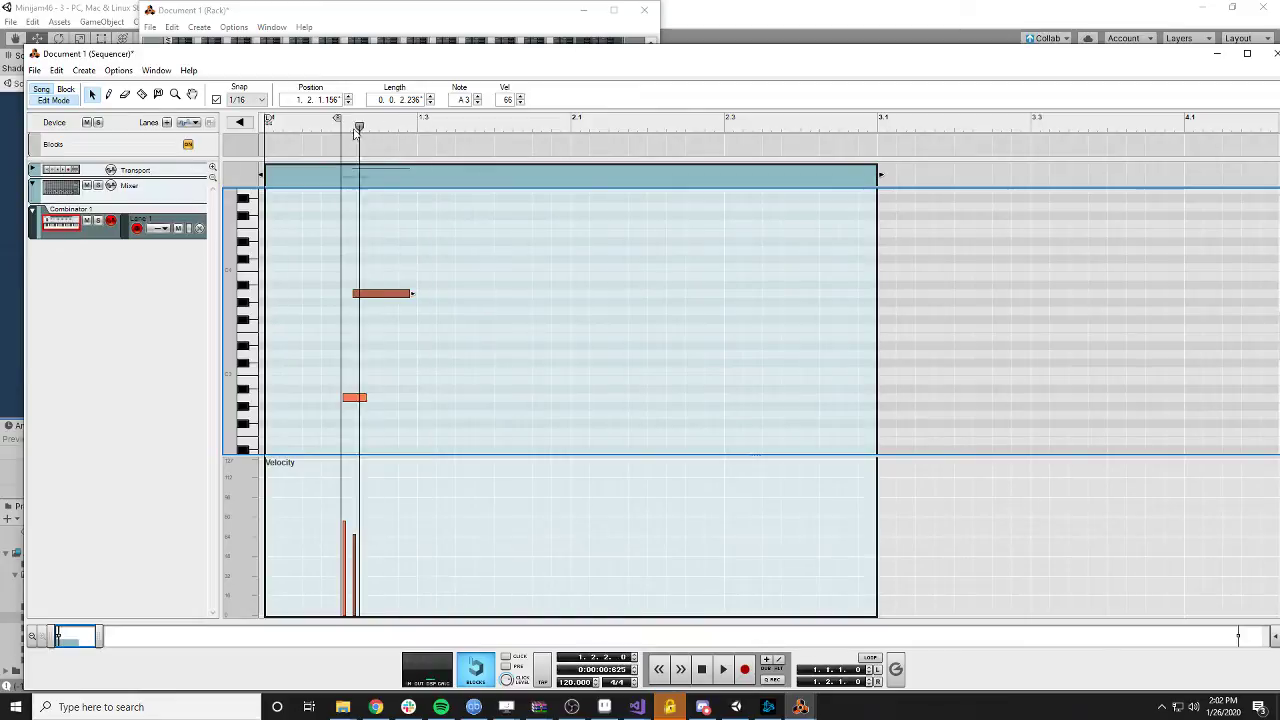
left_click(719, 669)
key("space")
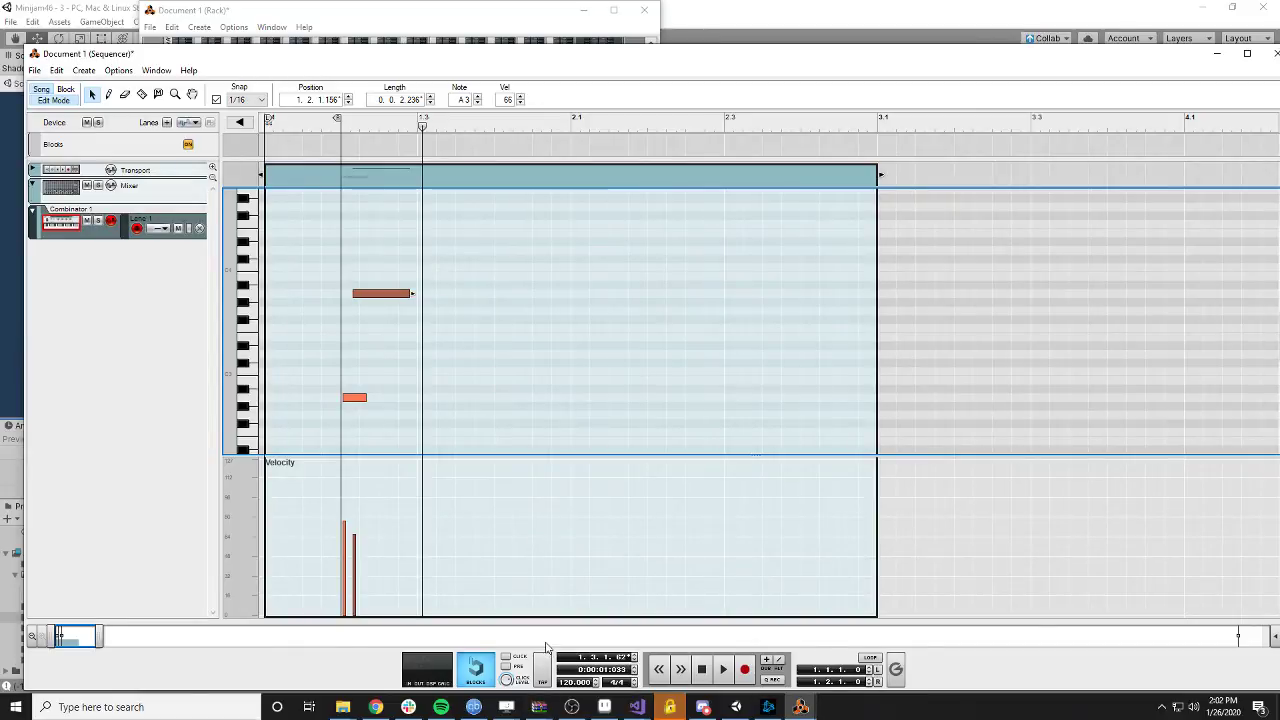
- Switch to Unity, open the project's Sound folder and preview the DopplerUp and DopplerDown clips
left_click(736, 707)
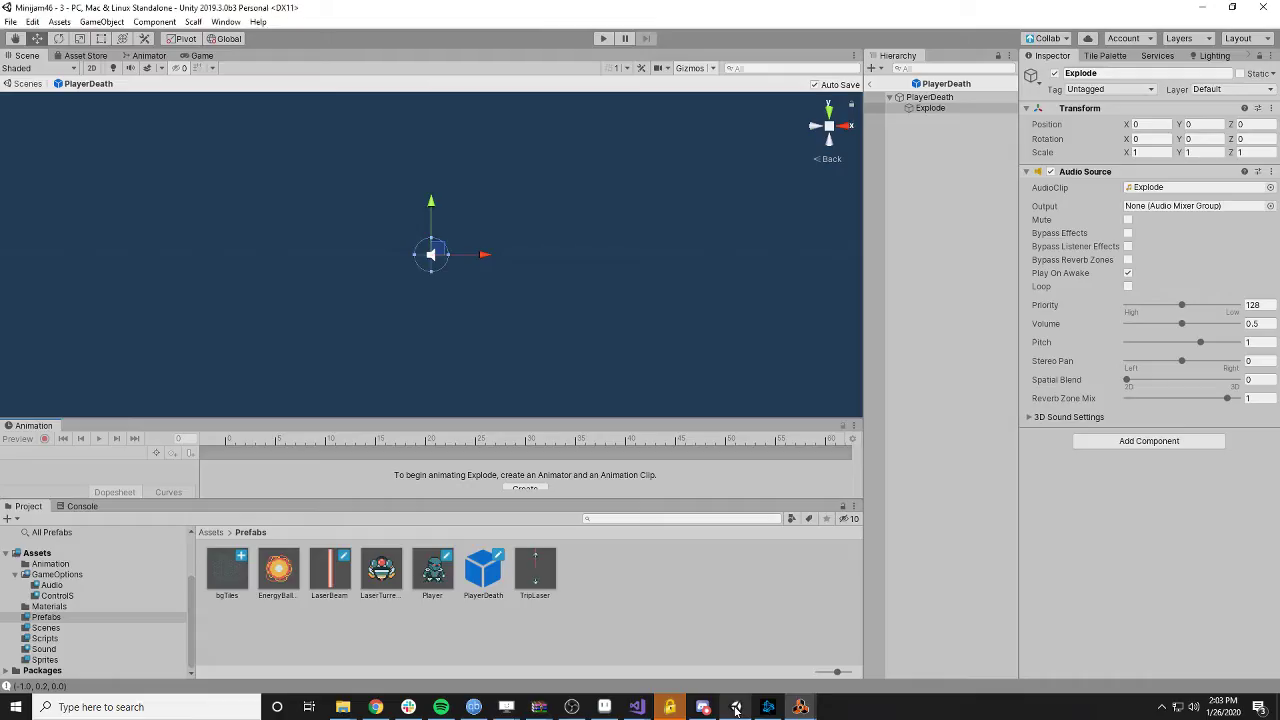
left_click(46, 638)
left_click(44, 649)
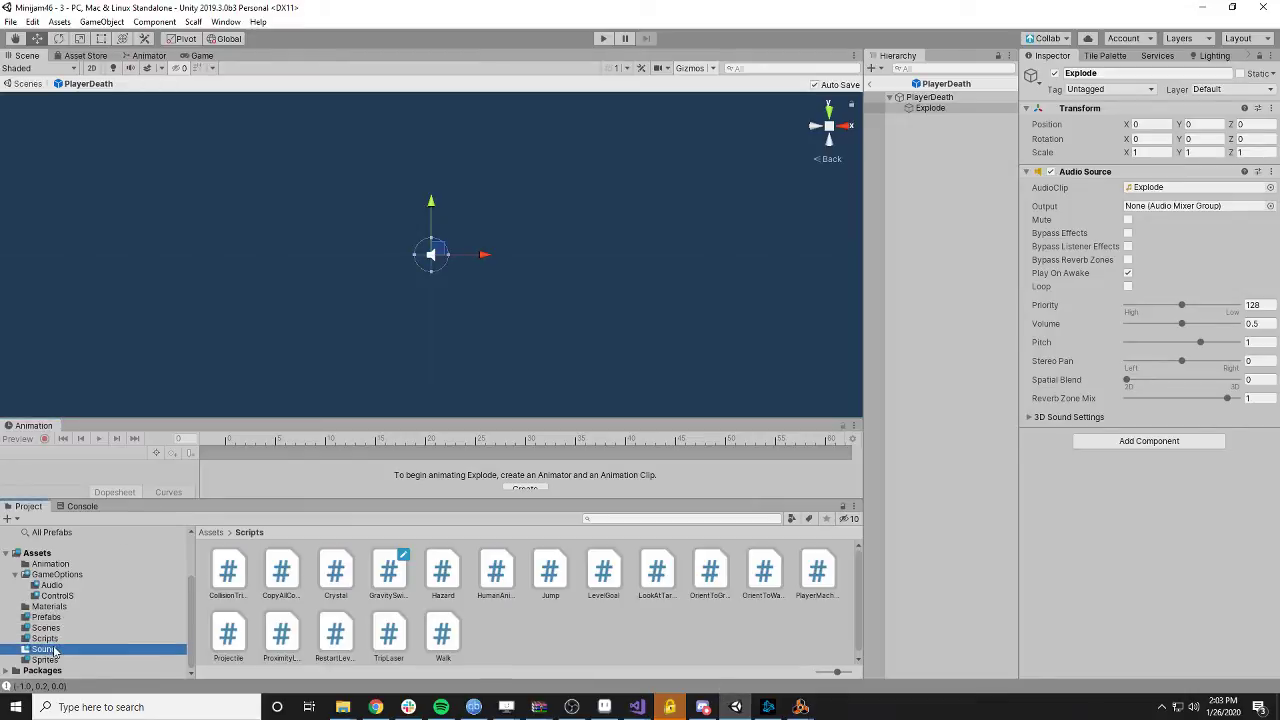
left_click(278, 570)
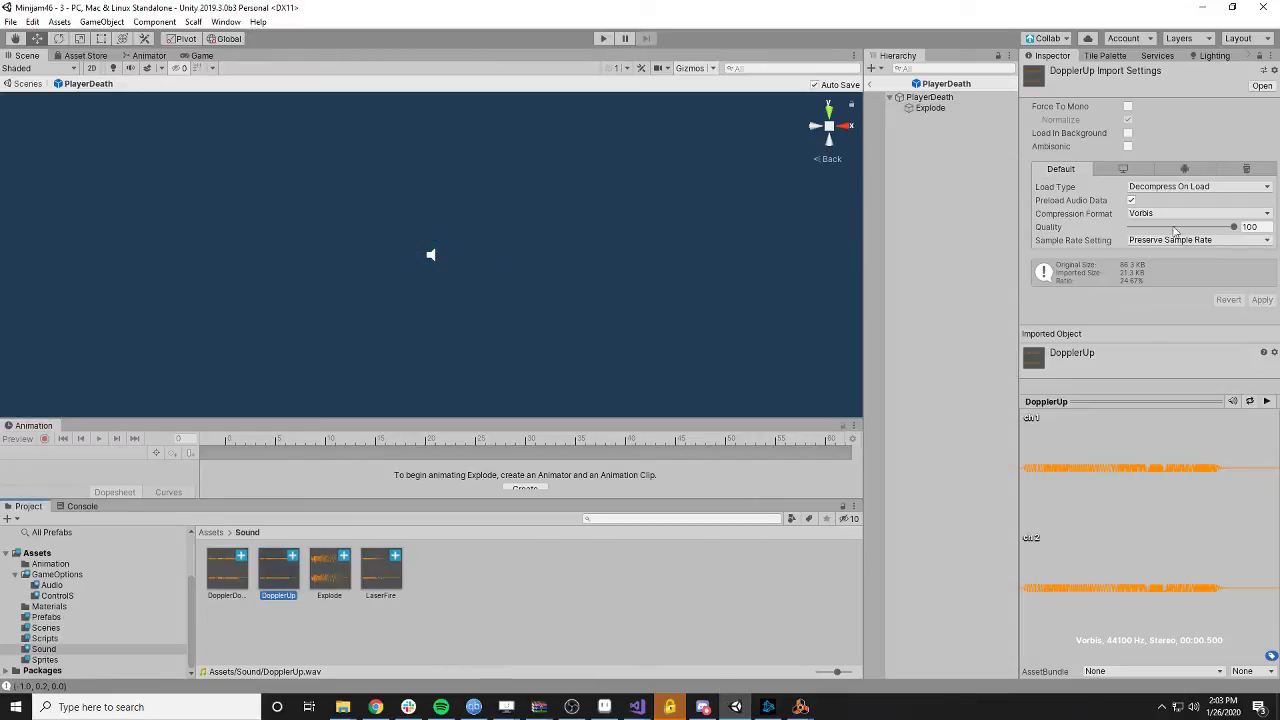
left_click(1266, 401)
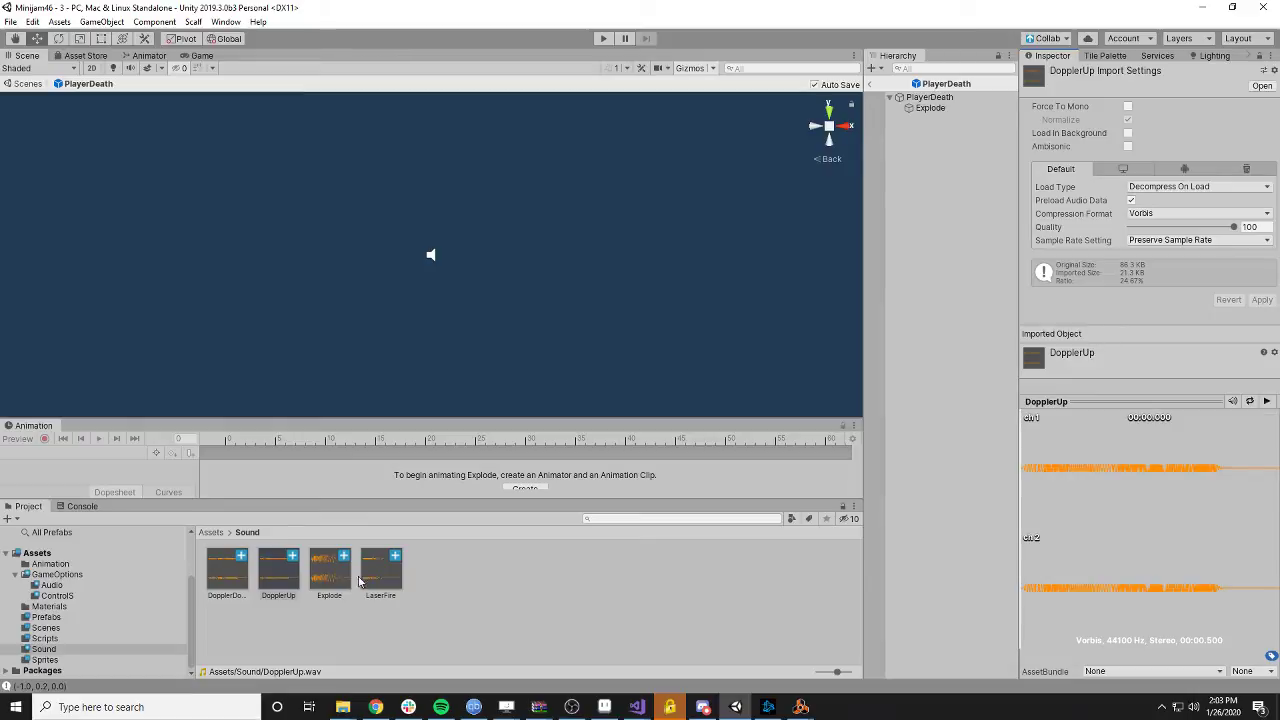
left_click(229, 576)
left_click(1266, 401)
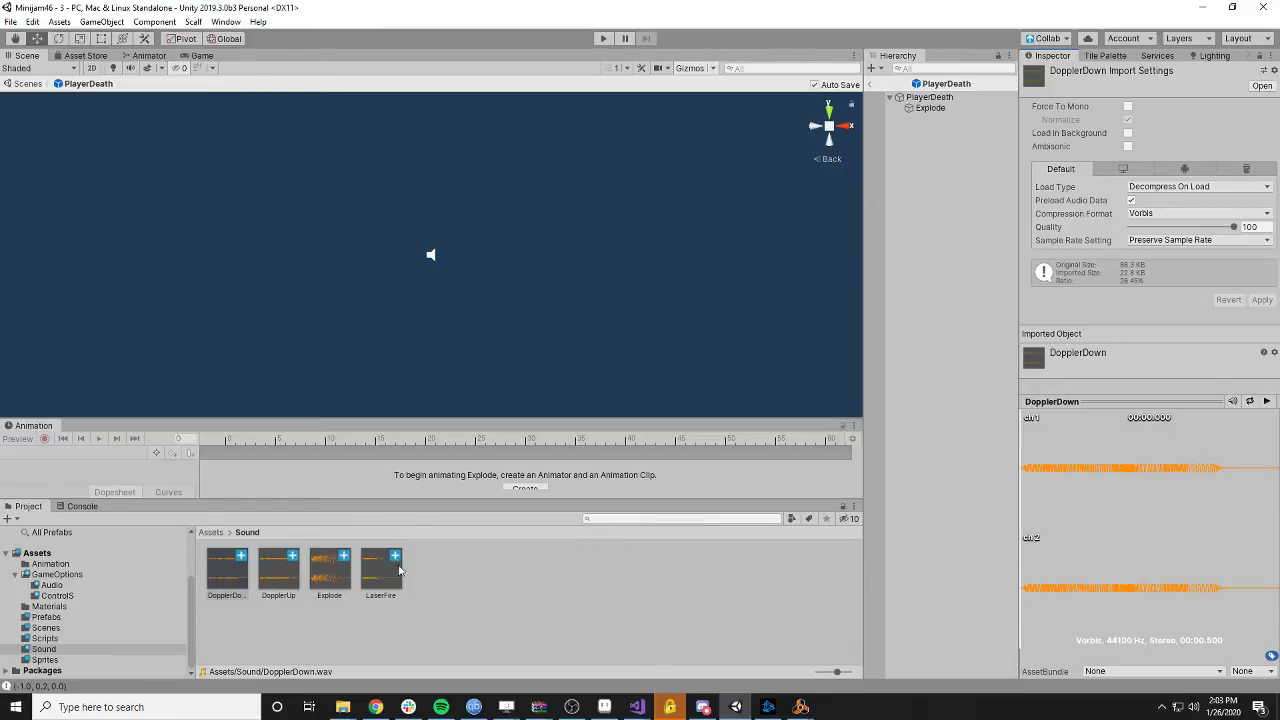
- Return to the Reason sequencer and move both notes one beat earlier, A2 to 1.1.1.29 and A3 to 1.1.1.156
mouse_move(800, 707)
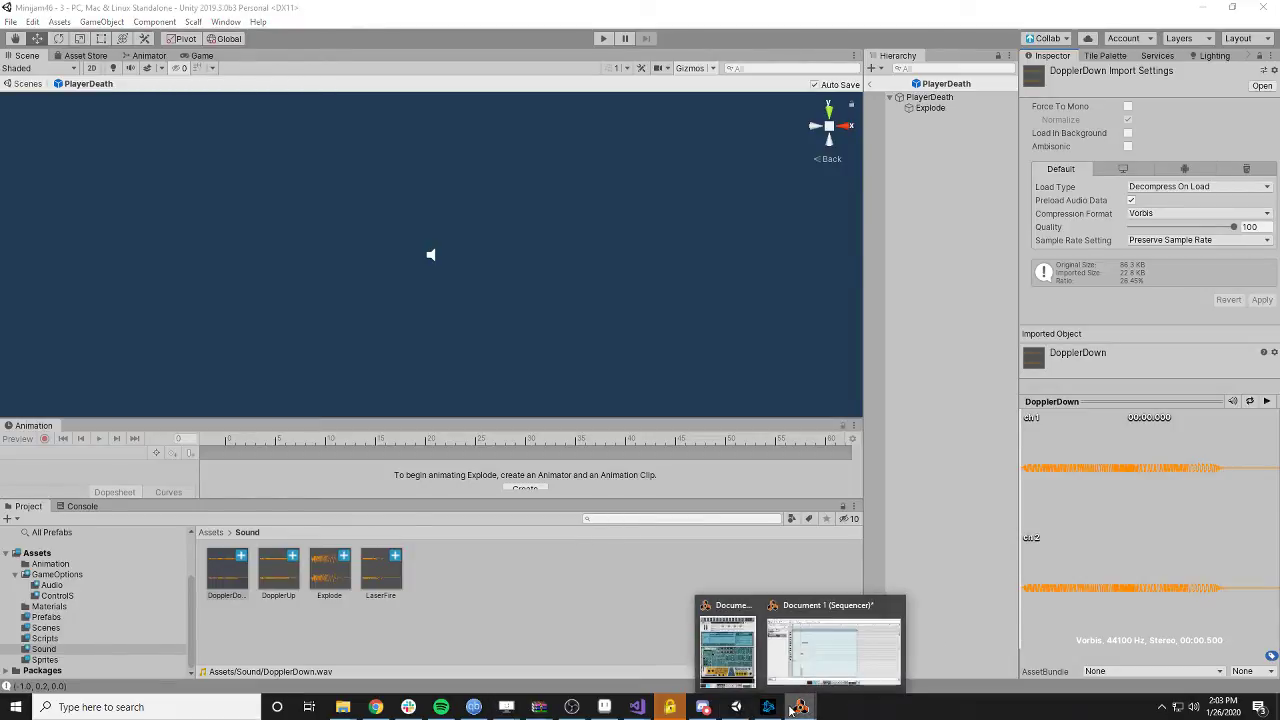
left_click(837, 660)
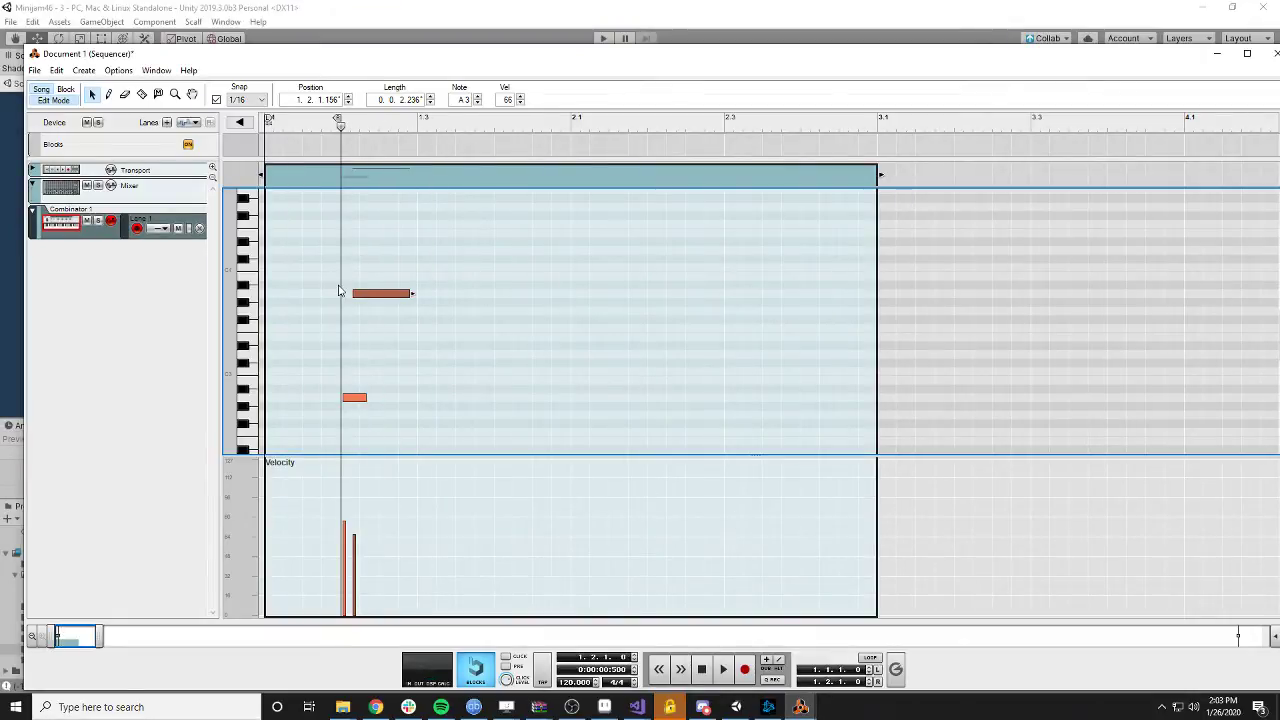
left_click_drag(357, 396, 278, 398)
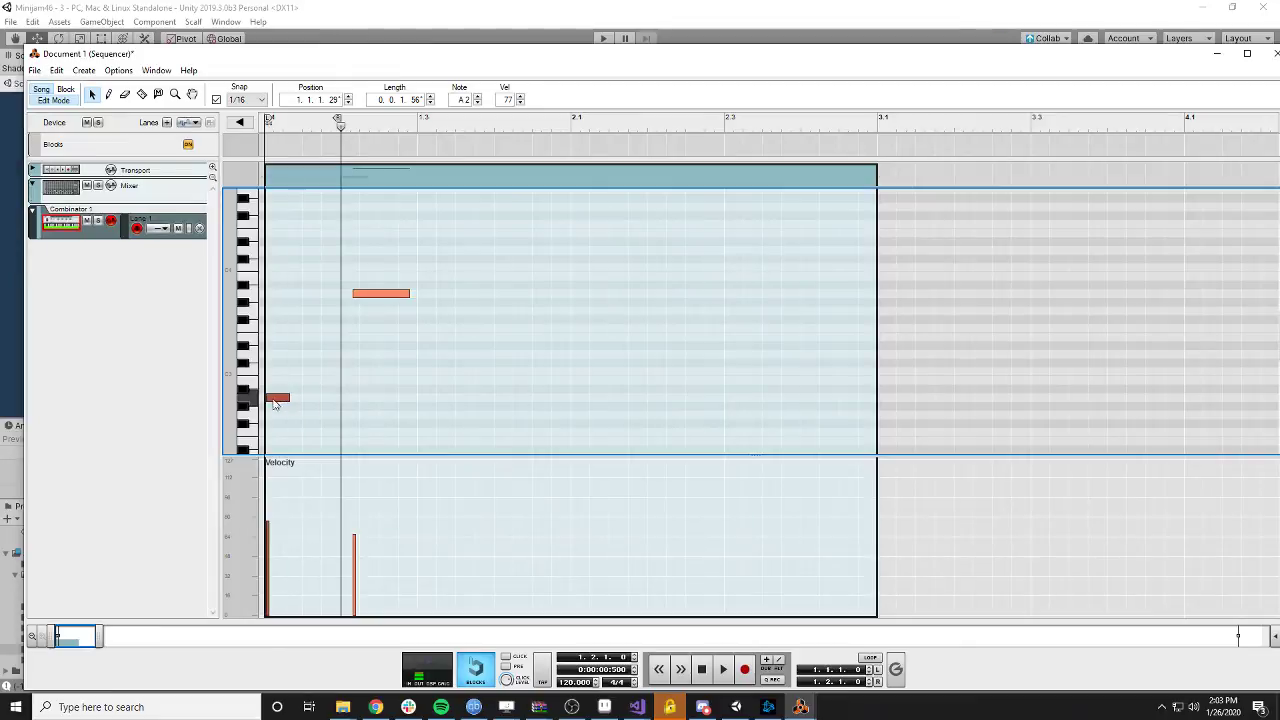
left_click_drag(376, 296, 312, 299)
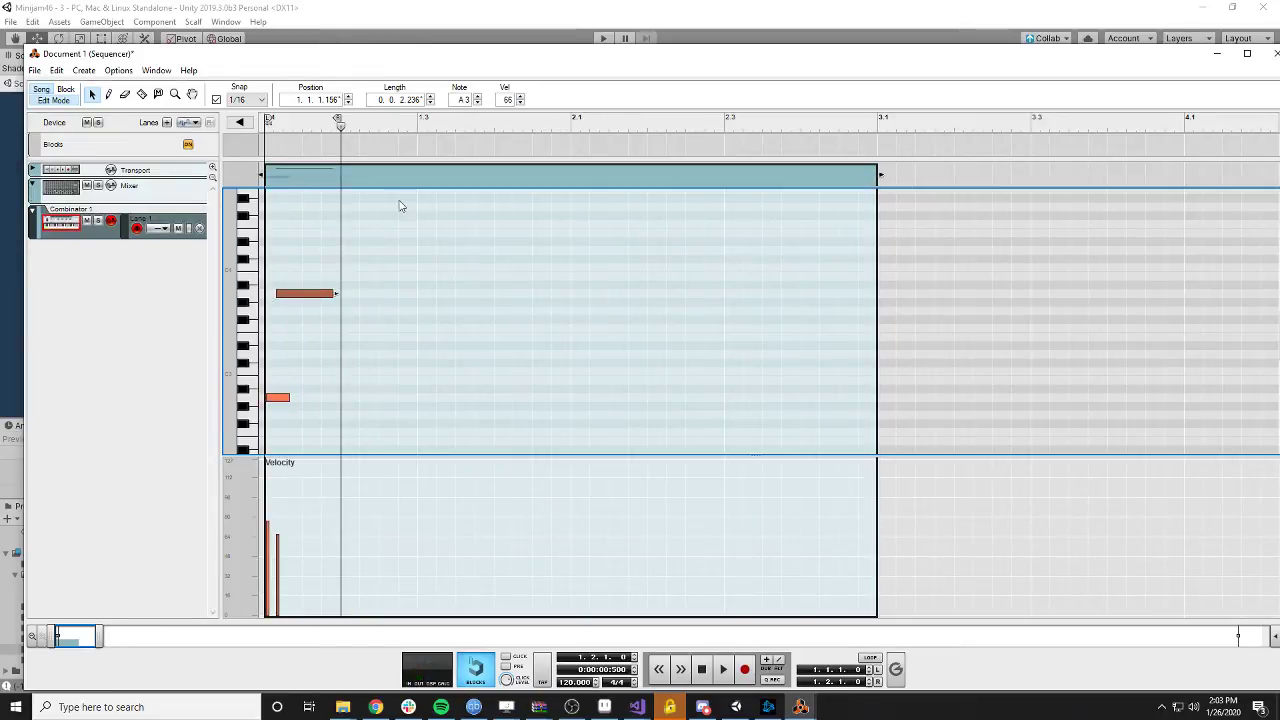
- Play the moved notes from the song start, then select both notes in the clip
left_click_drag(337, 119, 266, 124)
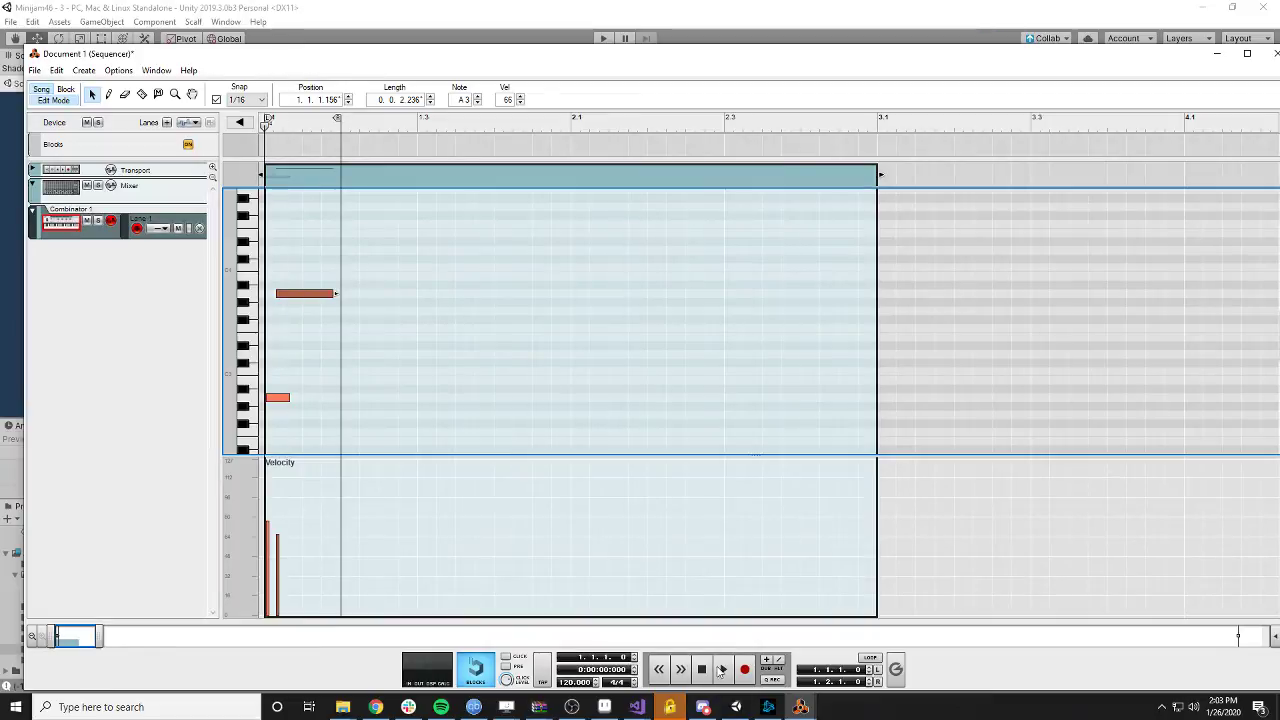
left_click(720, 672)
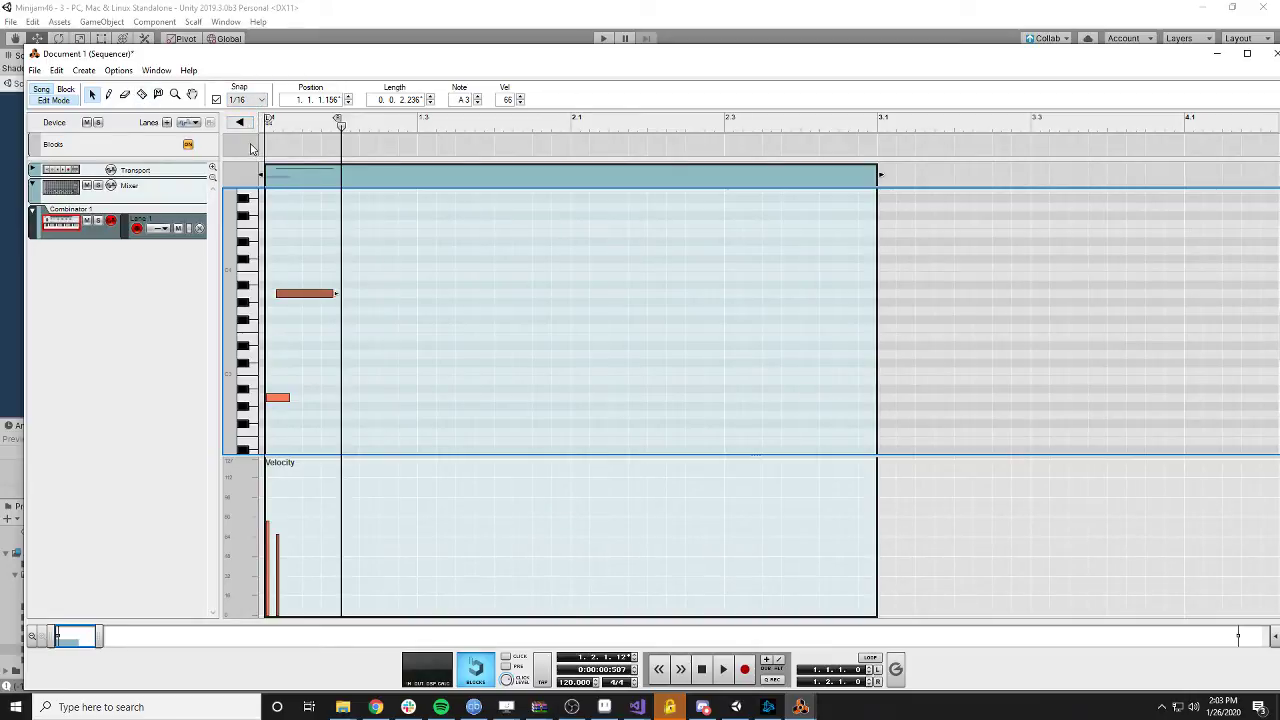
left_click(291, 293, "shift")
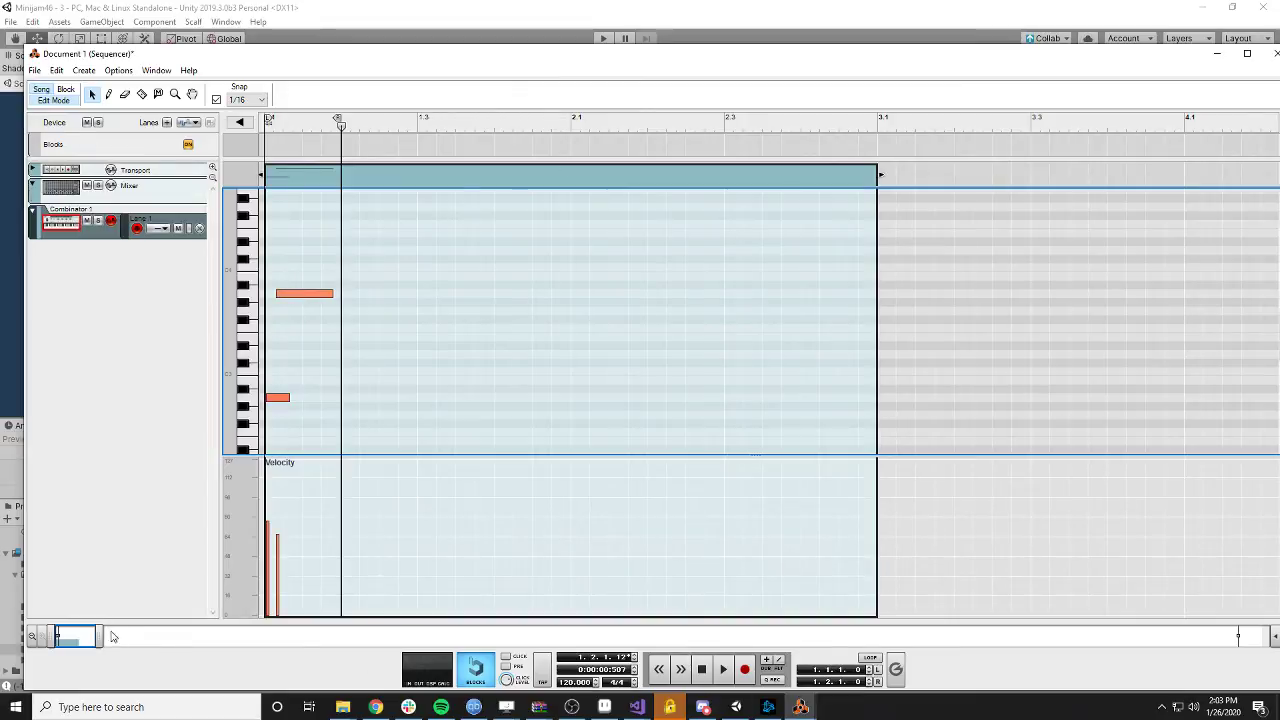
- Delete the A3 note and the A2 note from the clip
mouse_move(71, 636)
left_mouse_down()
mouse_move(85, 636)
mouse_move(71, 636)
left_mouse_up()
mouse_move(281, 297)
left_mouse_down()
mouse_move(301, 306)
mouse_move(281, 297)
left_mouse_up()
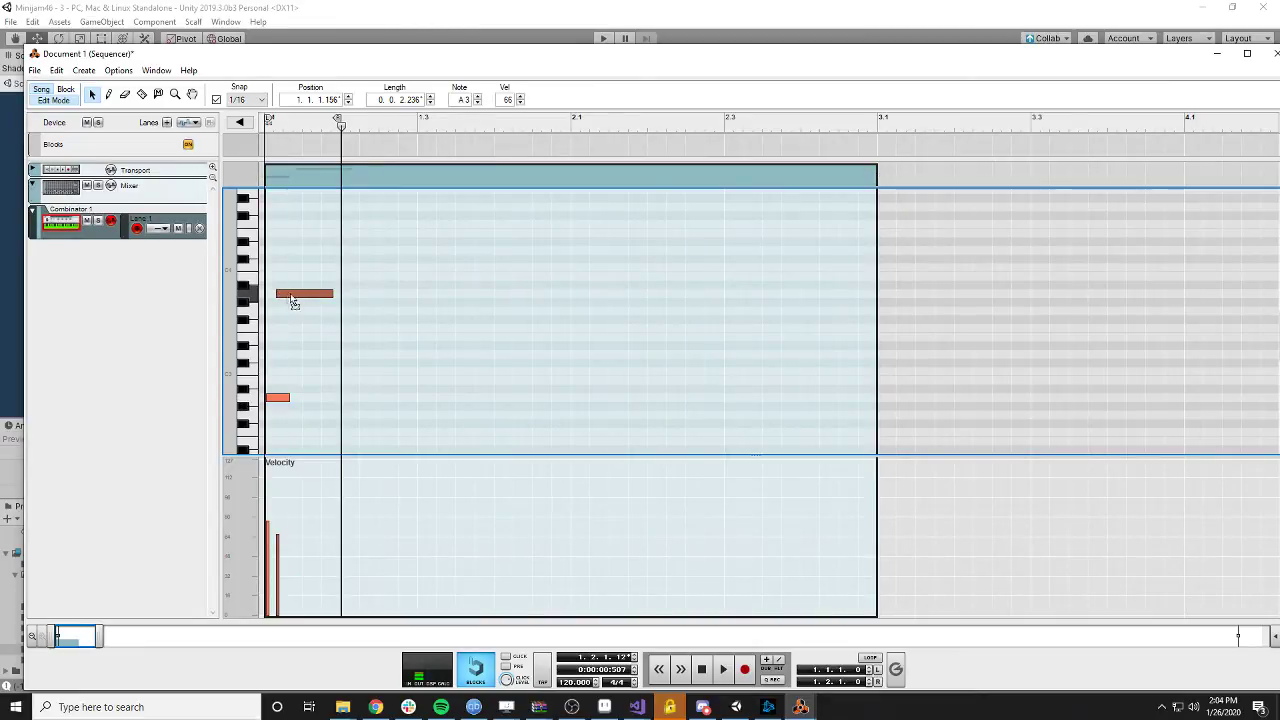
key("Delete")
left_click(276, 398)
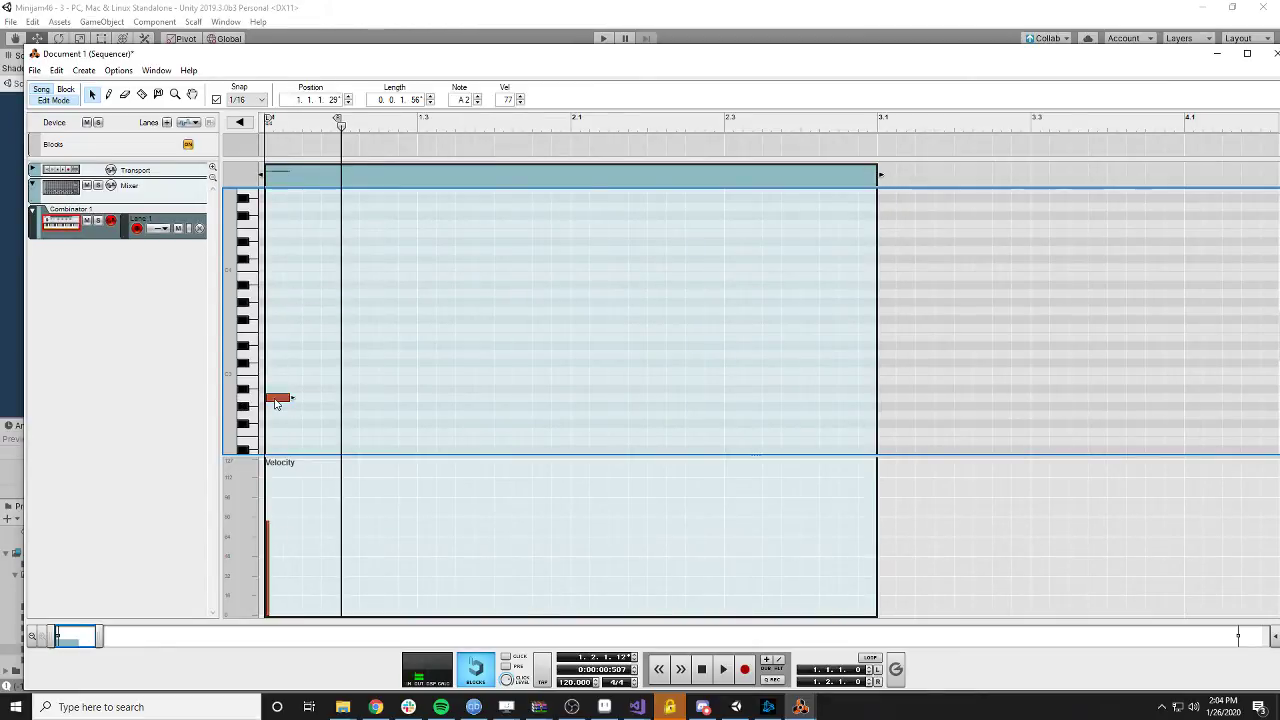
key("Delete")
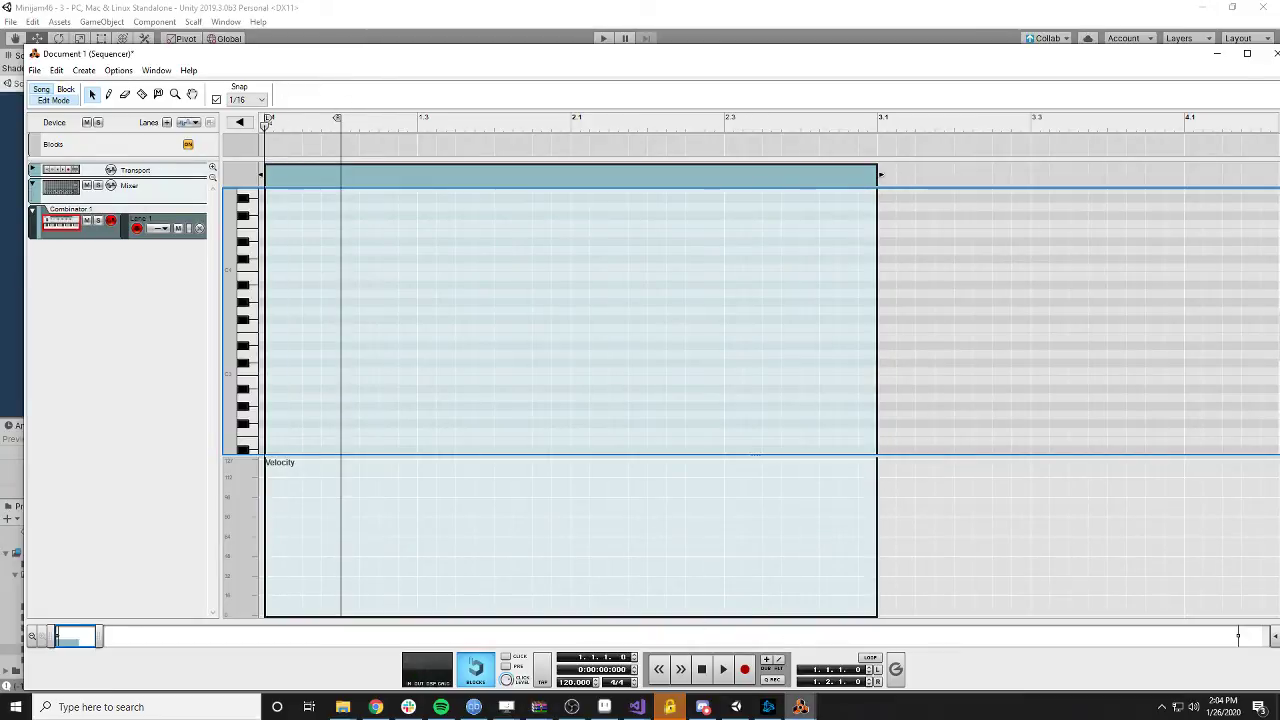
- Record a new take of an A2 note followed by an A3 note from the song start
key("Home")
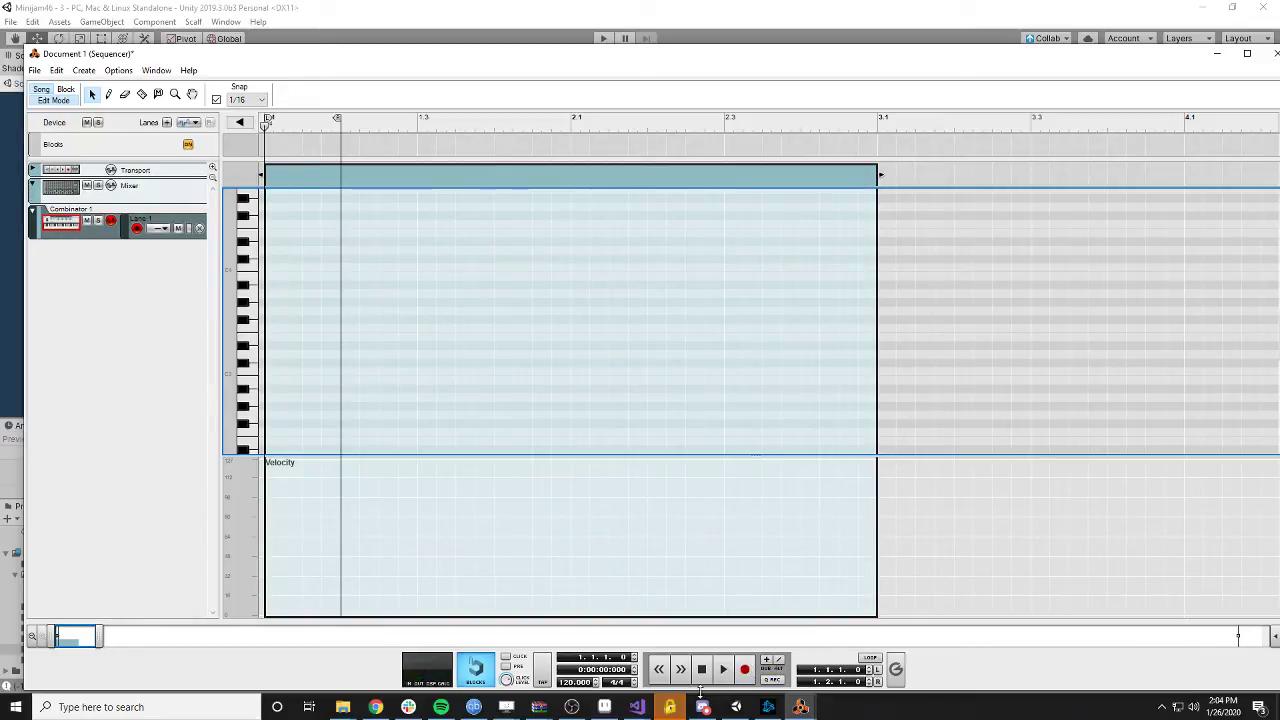
mouse_move(702, 706)
left_click(745, 670)
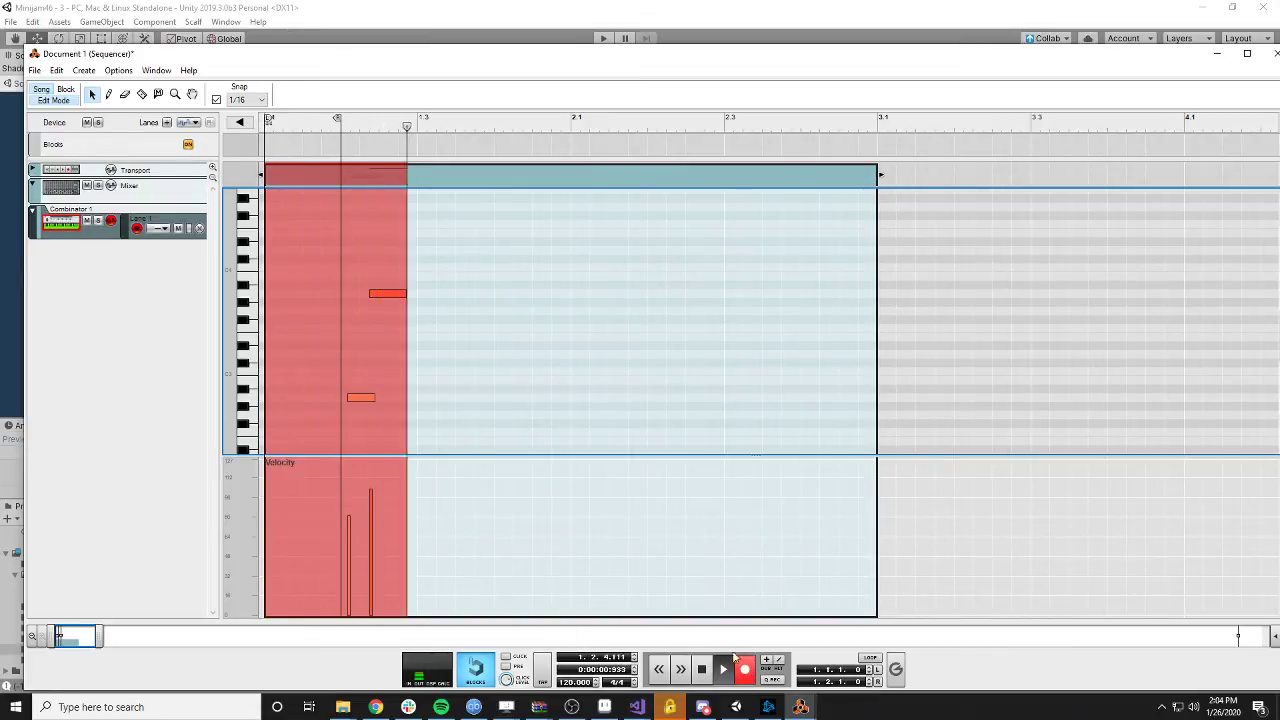
key("space")
- Move the right locator to 2.1.1.0 and play the new take from the song start
left_click(370, 173)
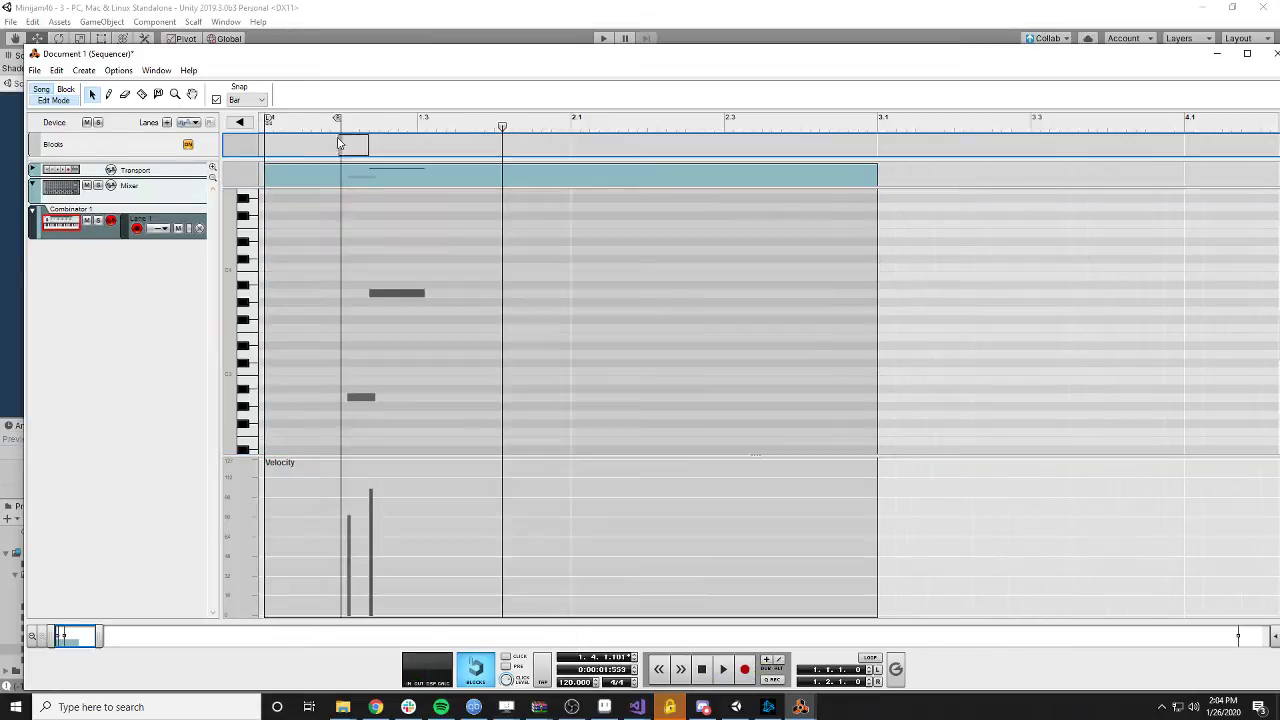
left_click(360, 130)
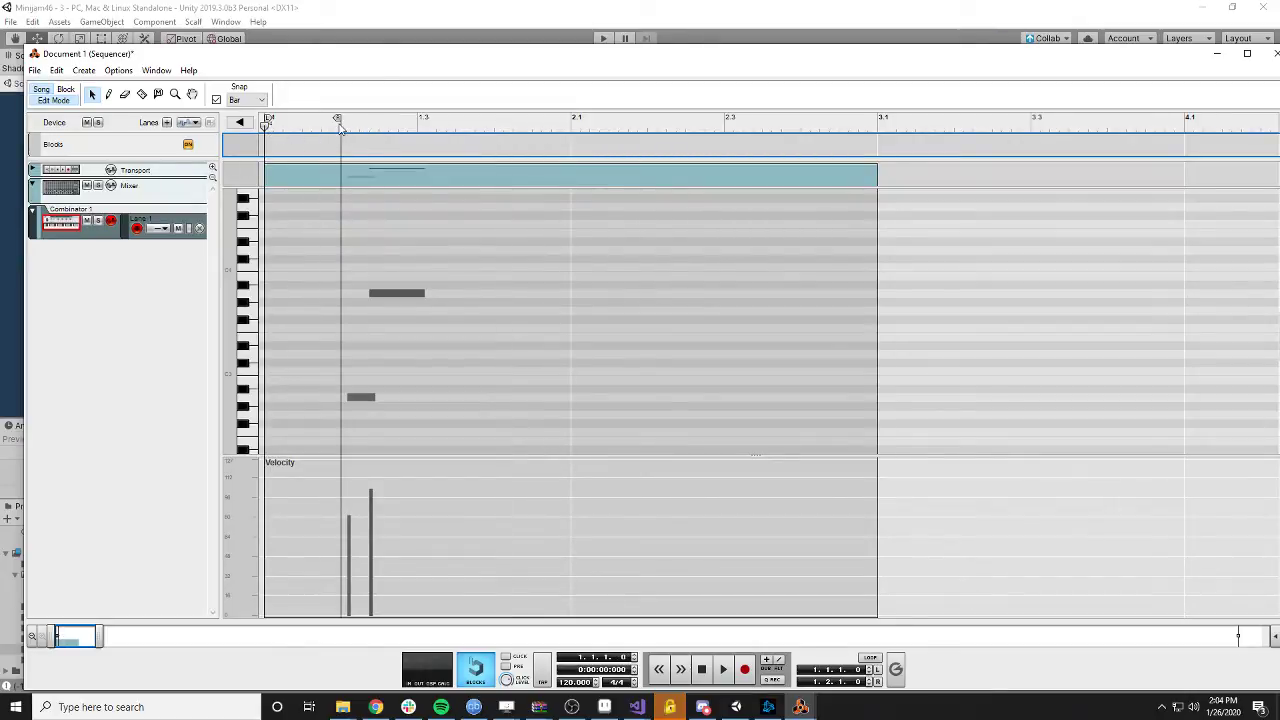
left_click_drag(343, 129, 442, 137)
left_click(723, 669)
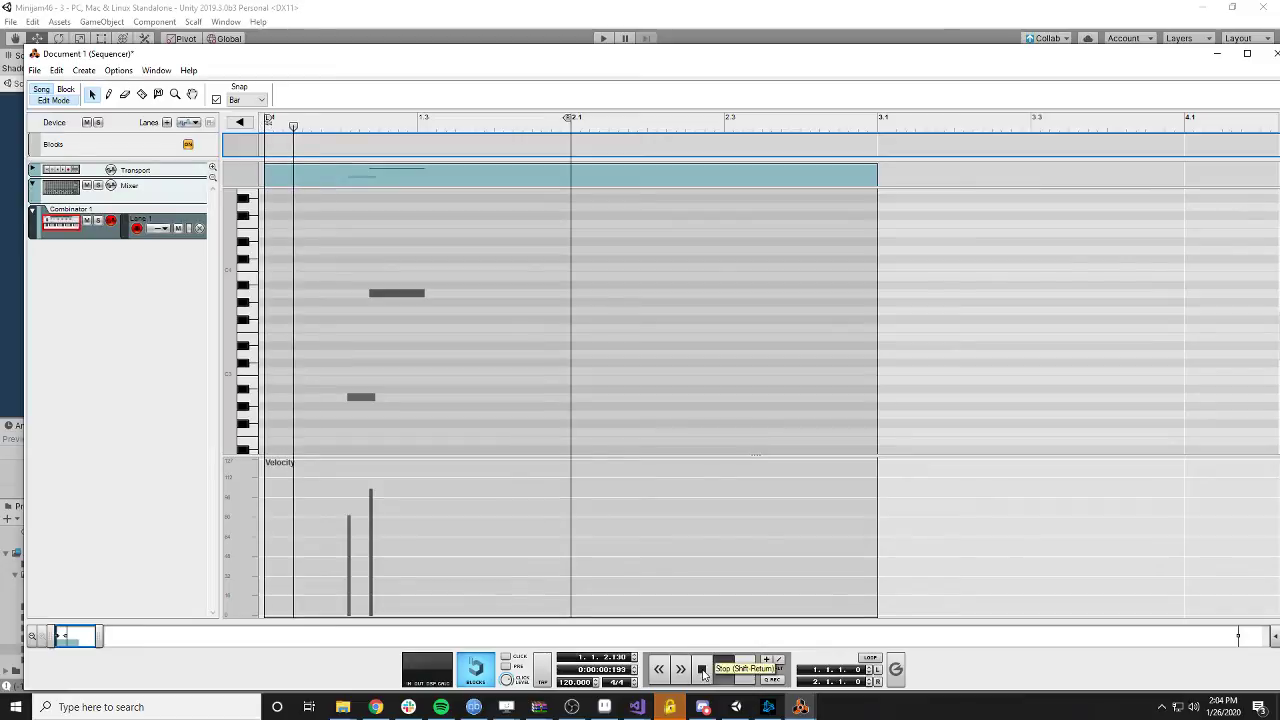
key("space")
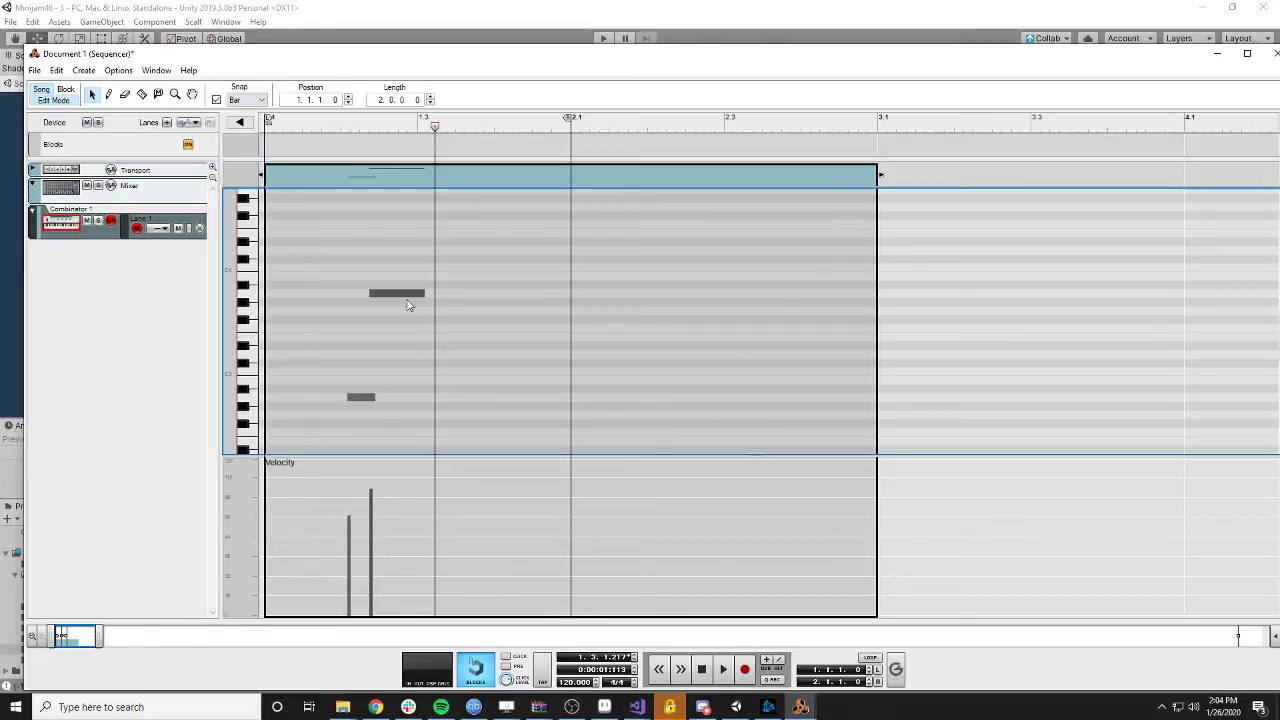
- Delete the clip and record a new take from the song start with five A2-to-A3 note pairs
key("Delete")
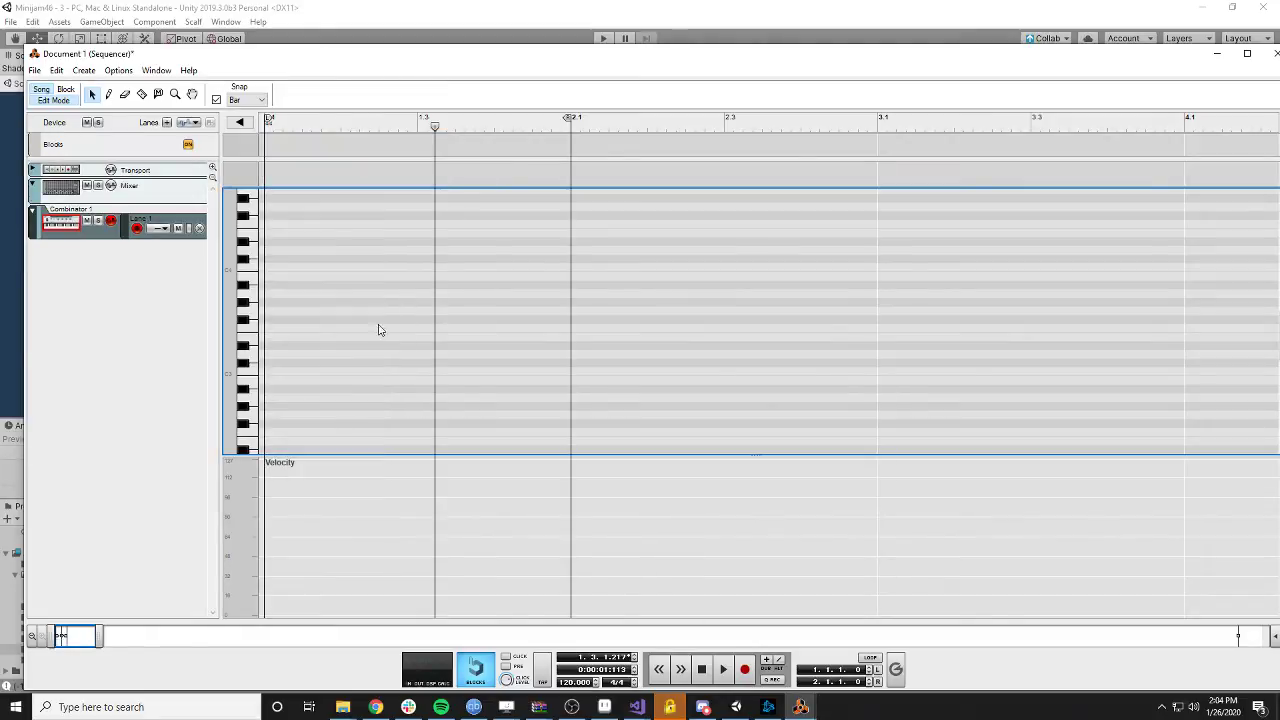
left_click(438, 136)
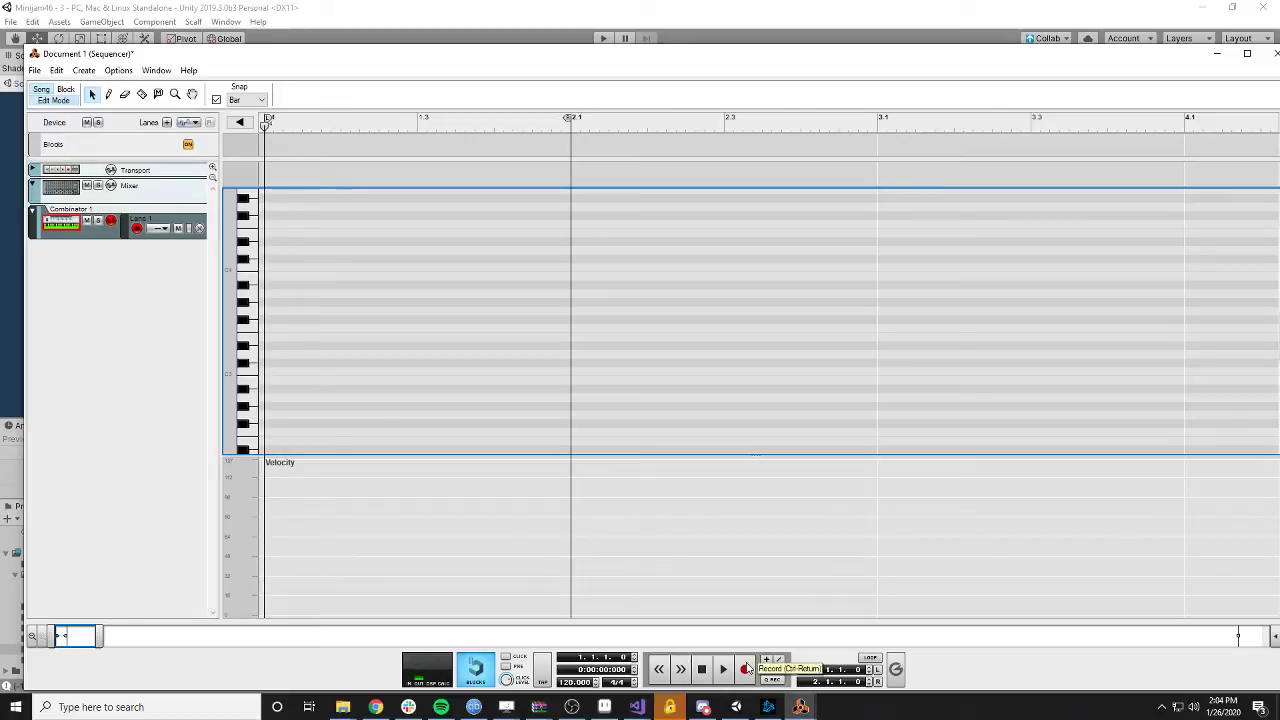
left_click(745, 668)
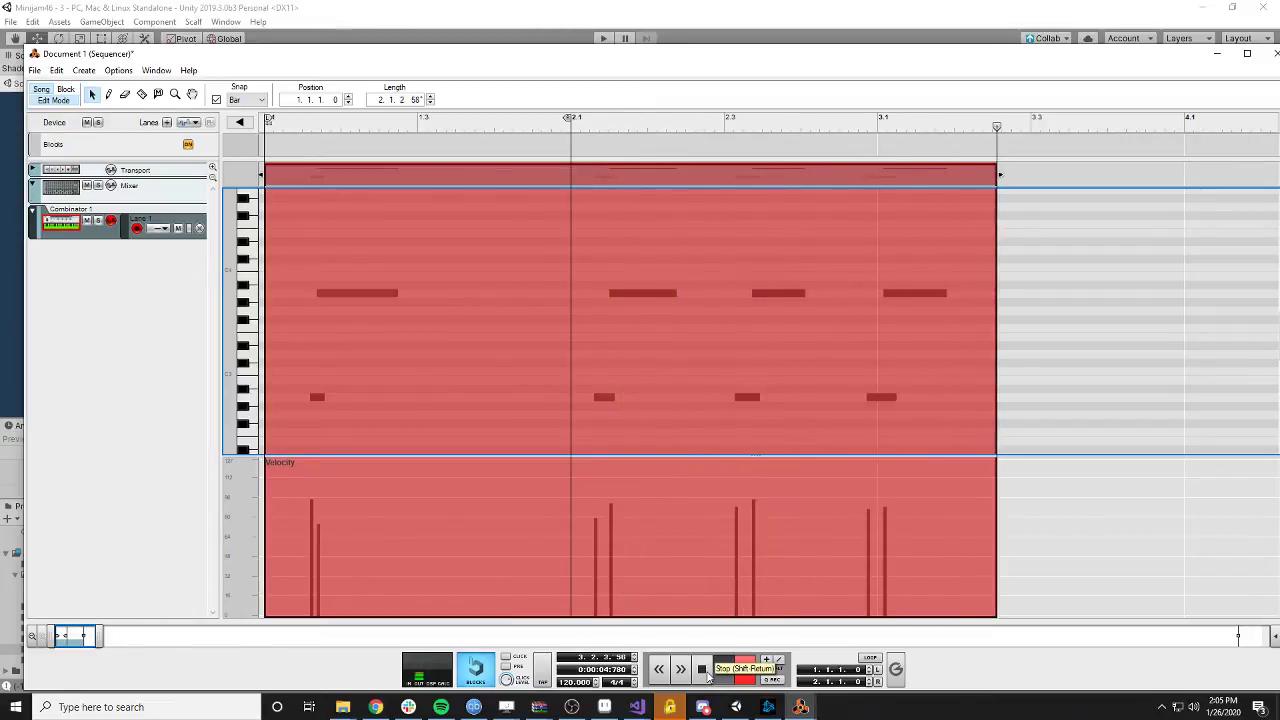
left_click(702, 669)
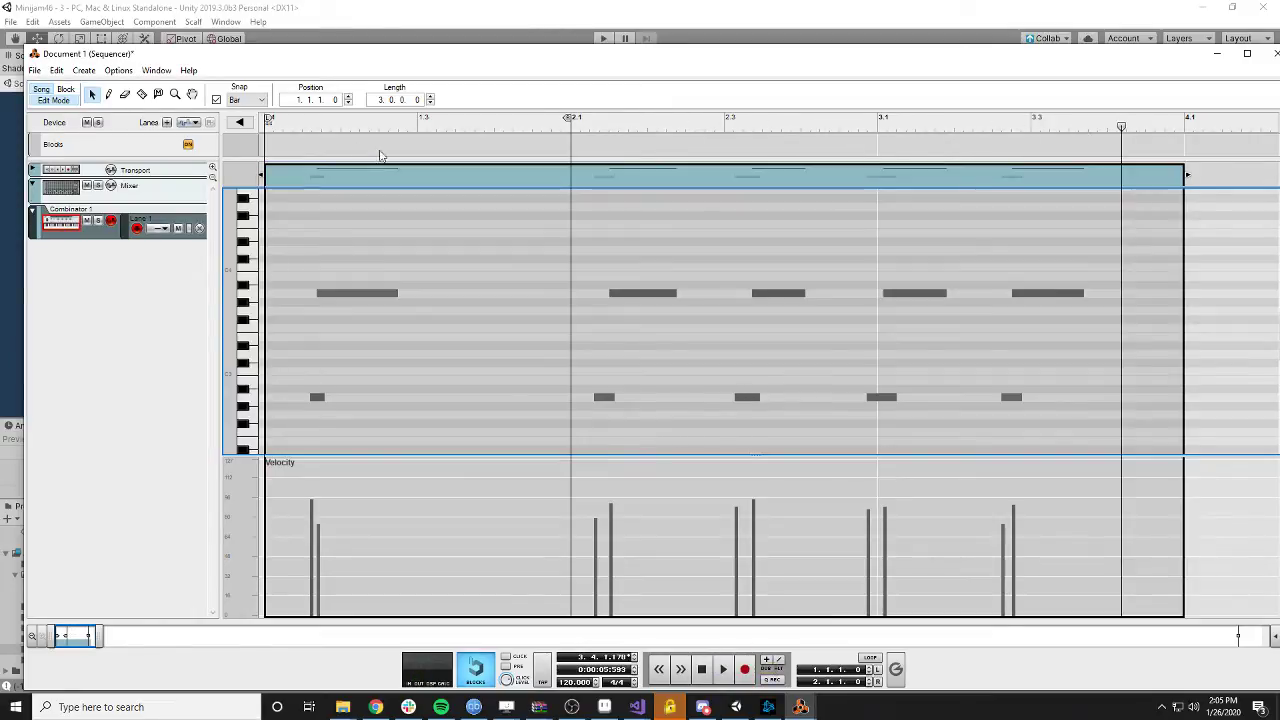
- Play the whole take from the song start to compare the five note pairs
left_click(296, 124)
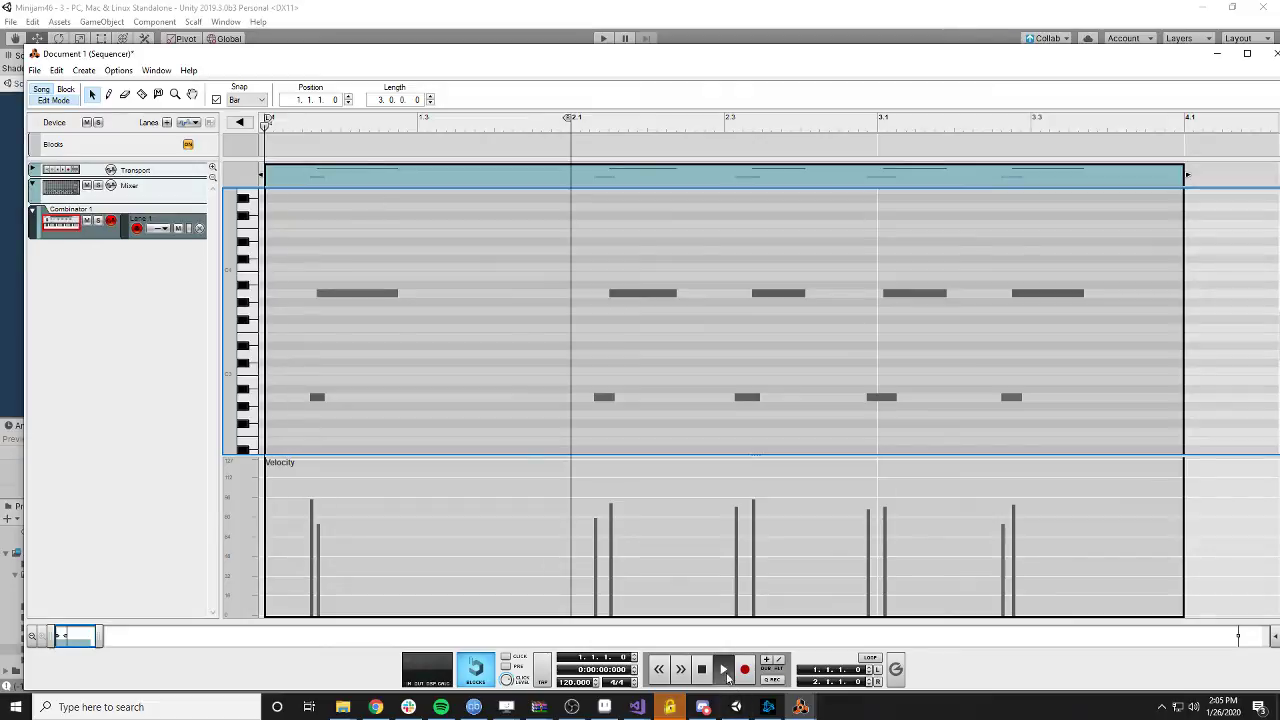
left_click(722, 669)
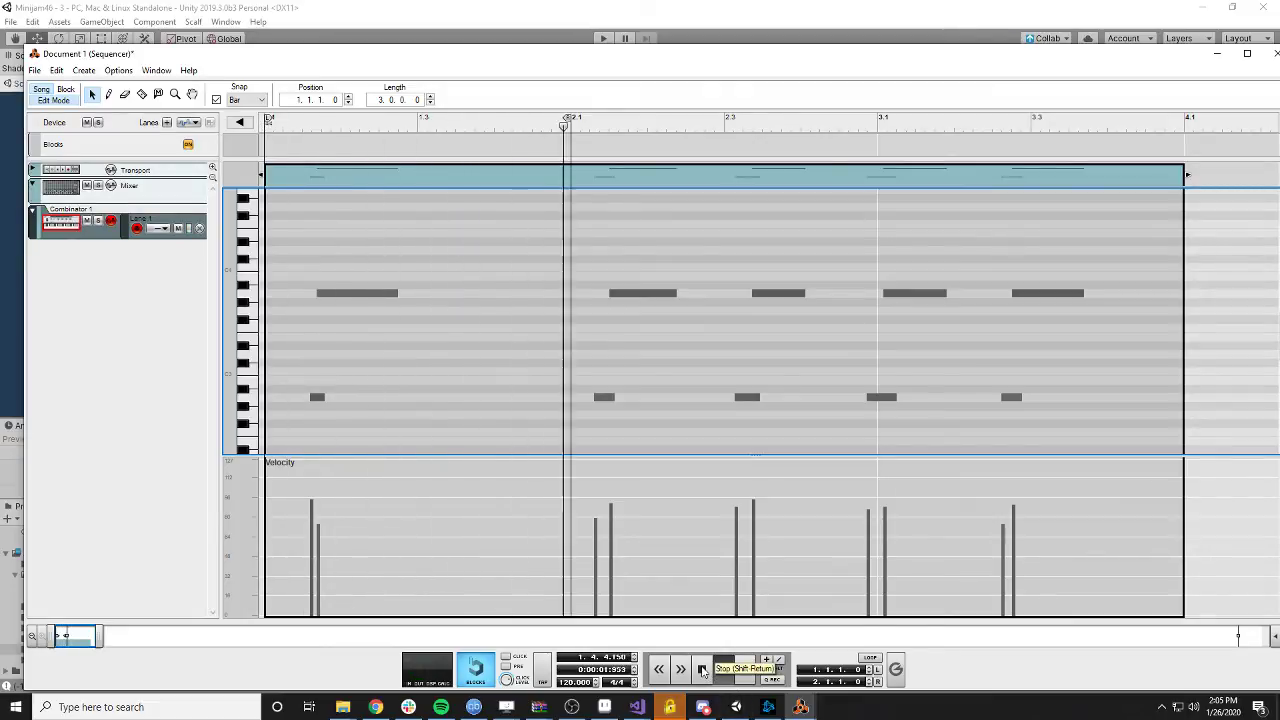
left_click(709, 676)
left_click(723, 669)
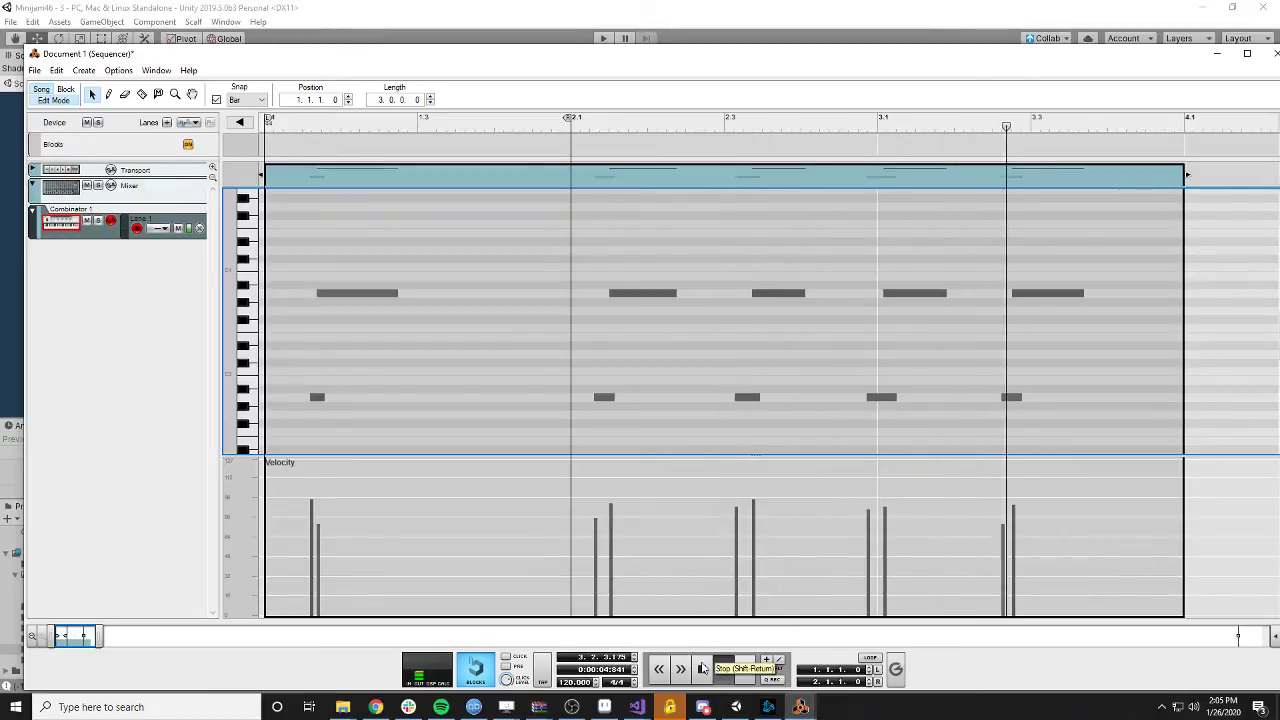
left_click(702, 669)
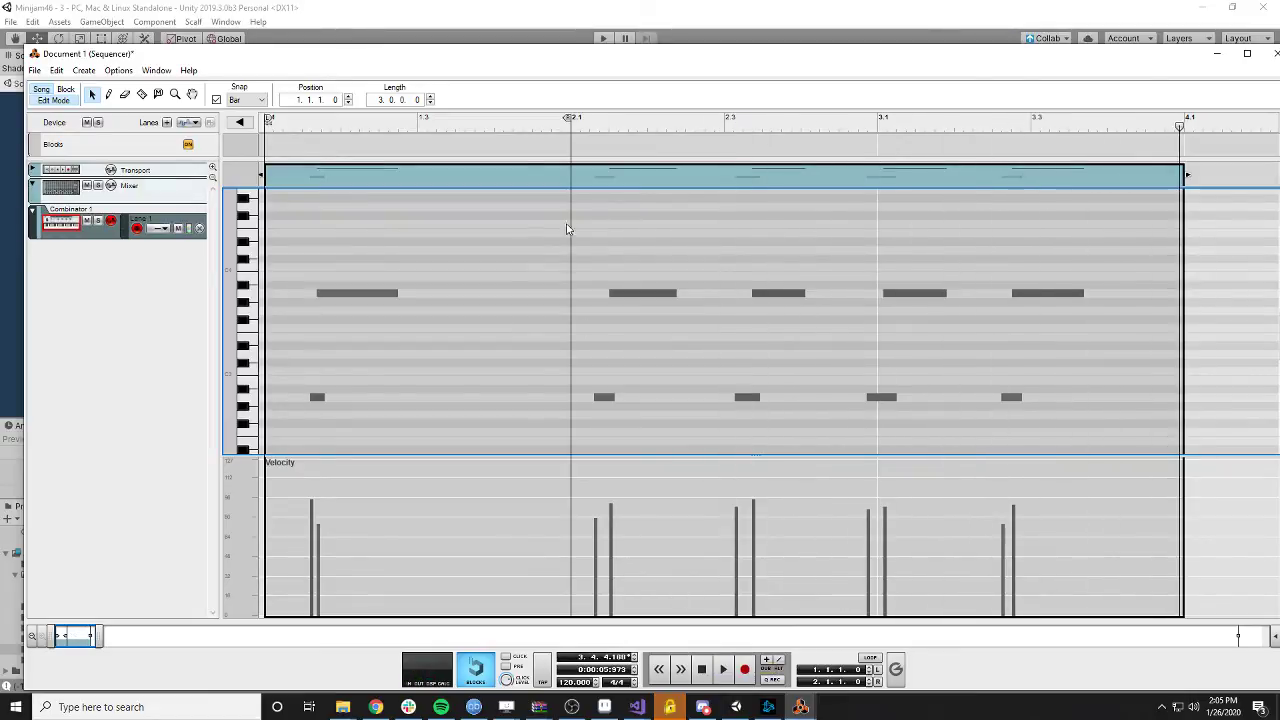
- Replay the last four note pairs from bar 2
left_click(587, 147)
left_click(593, 126)
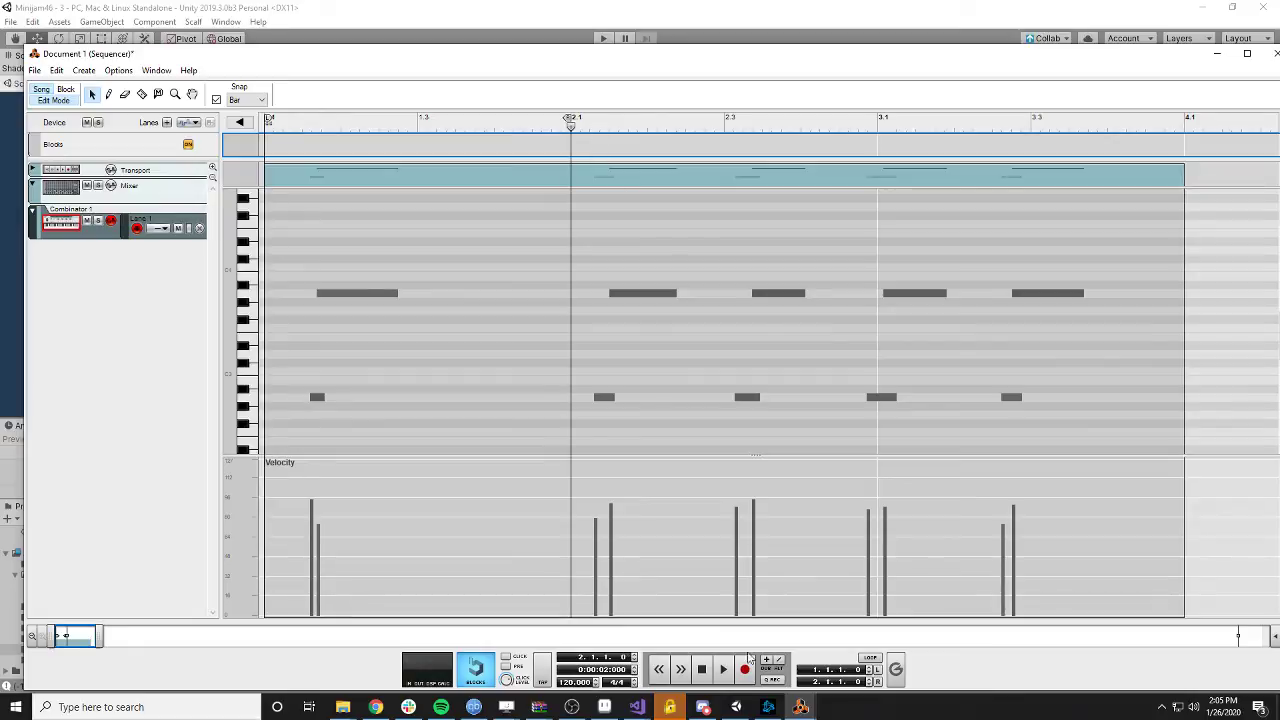
left_click(723, 669)
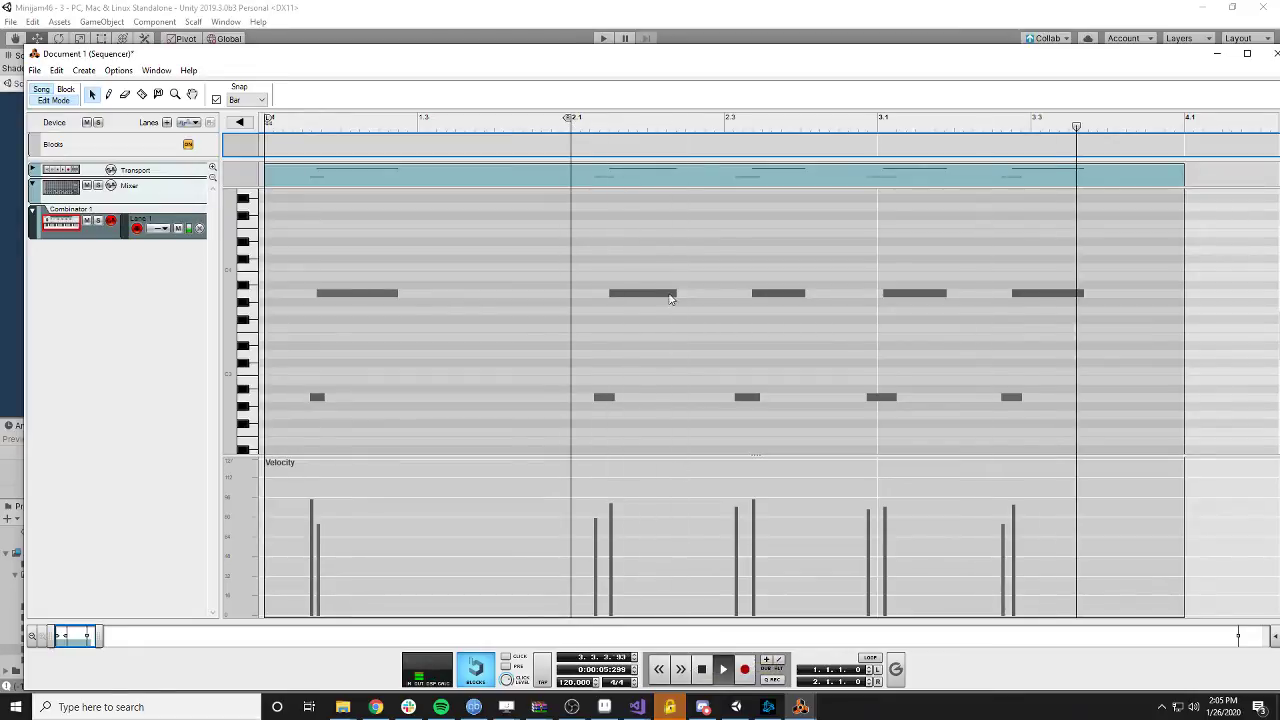
left_click(688, 392)
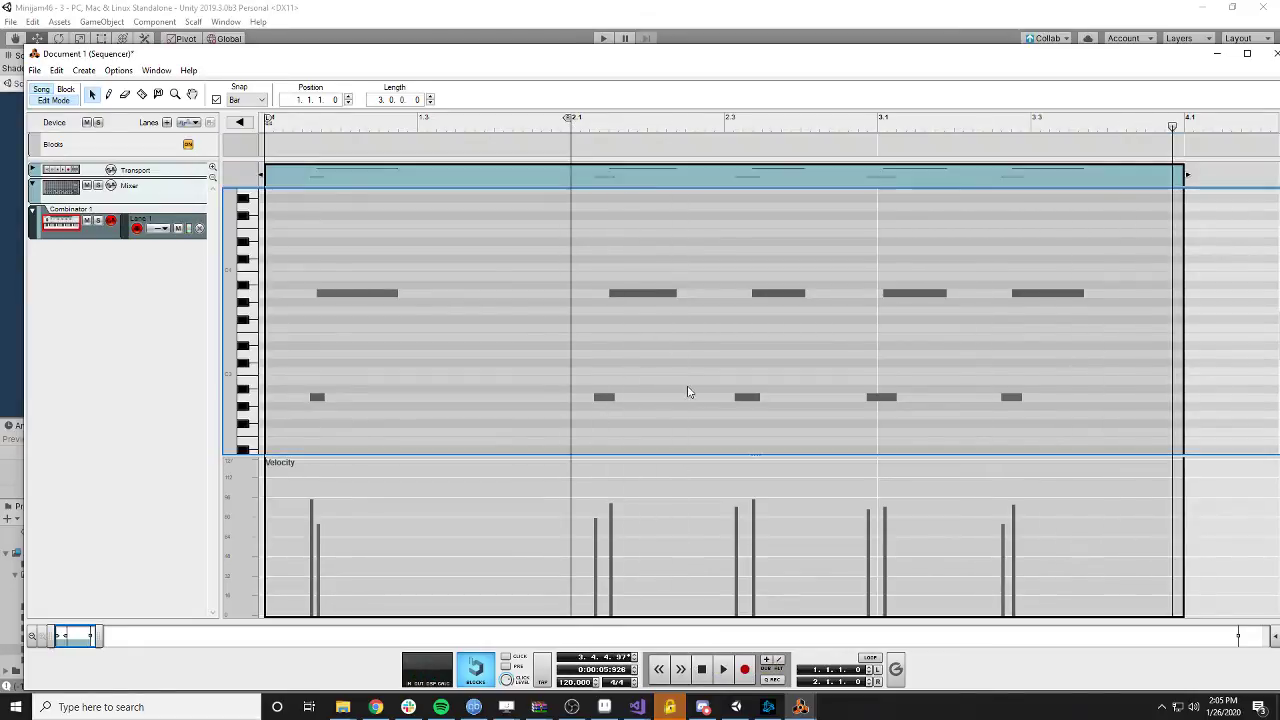
- Delete the first note pair in the clip and move the second pair to the song start, with A2 at 1.1.1.54
double_click(648, 315)
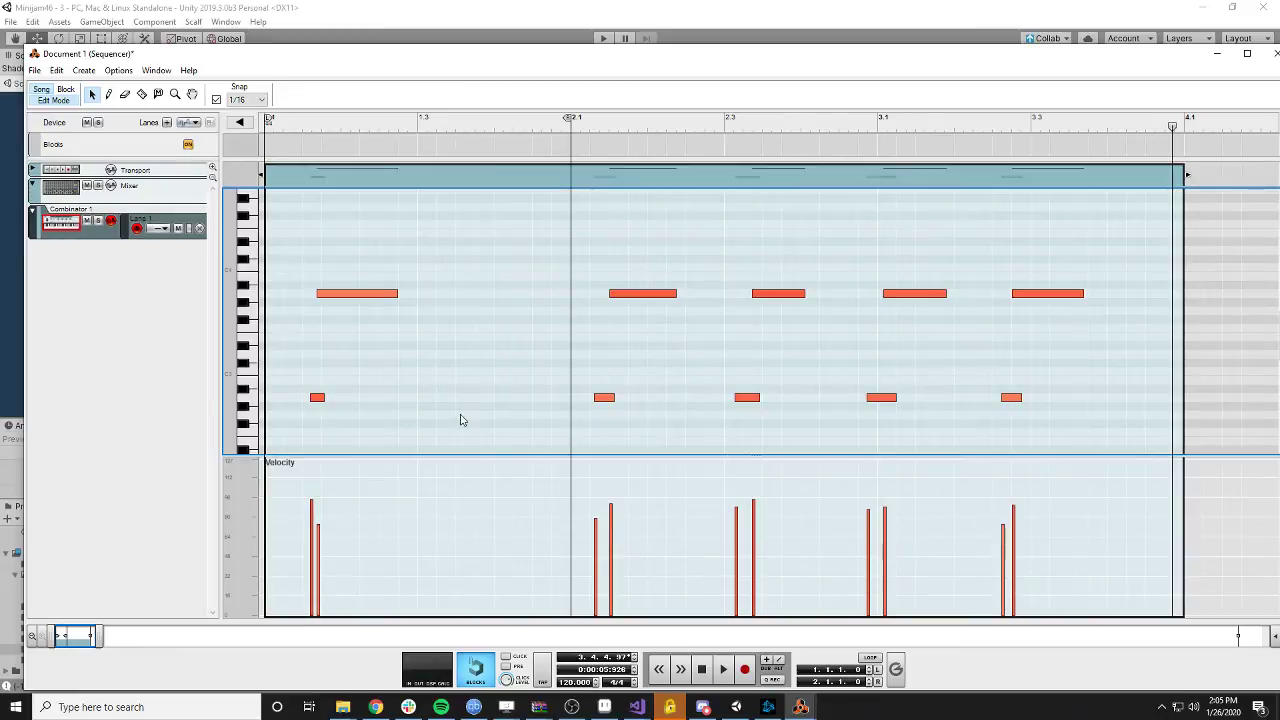
left_click_drag(460, 420, 248, 258)
key("Delete")
left_click_drag(680, 420, 317, 306)
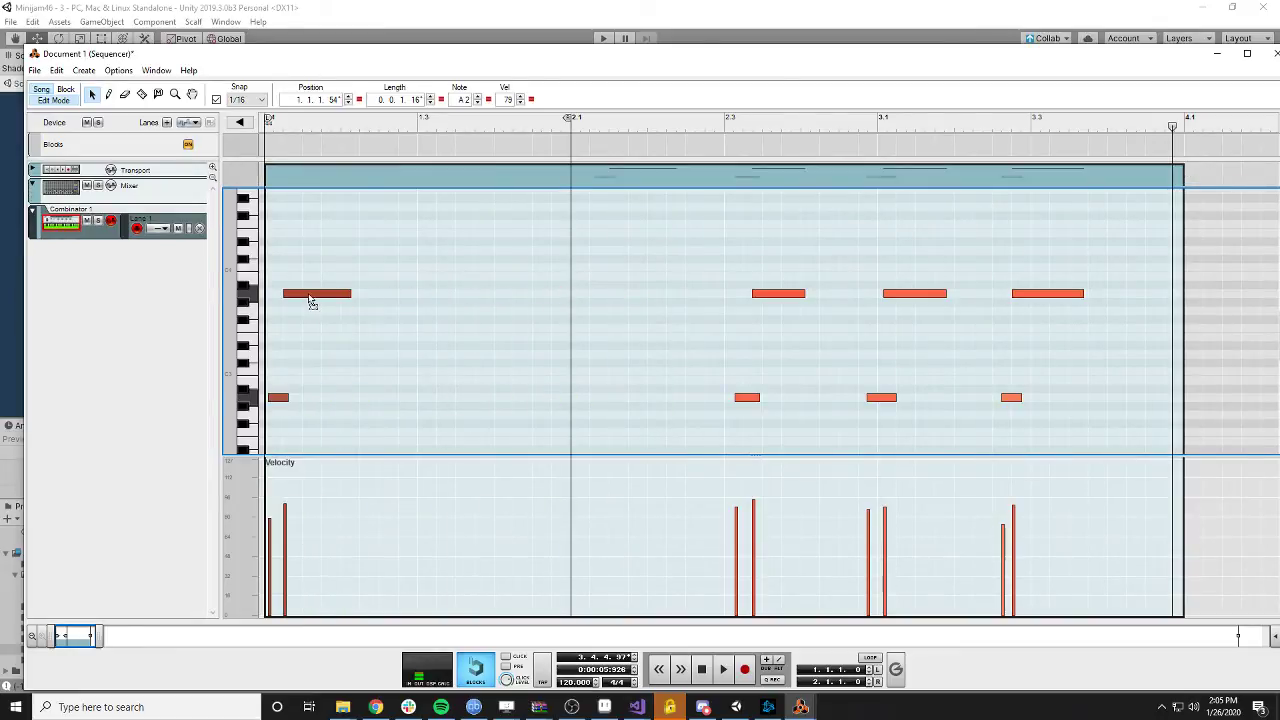
- Audition the moved pair and shorten both of its notes, bringing A2's length to 0.0.0.121
left_click(288, 125)
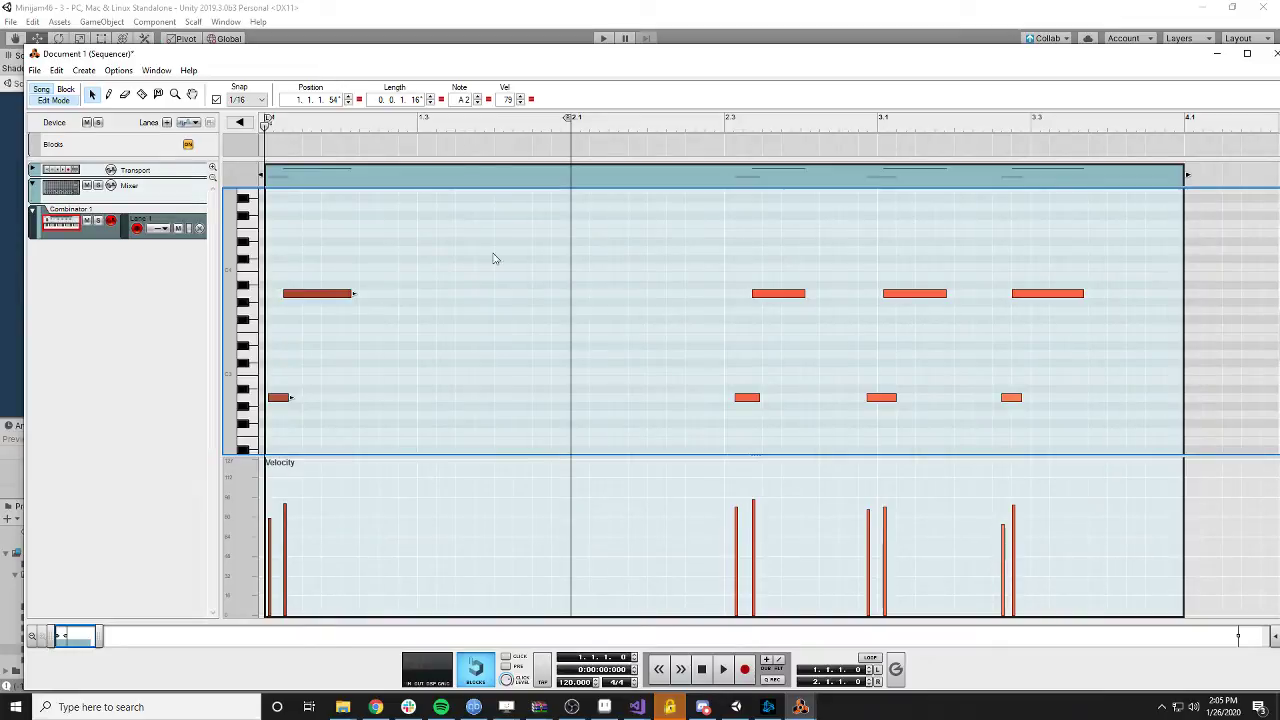
left_click(723, 669)
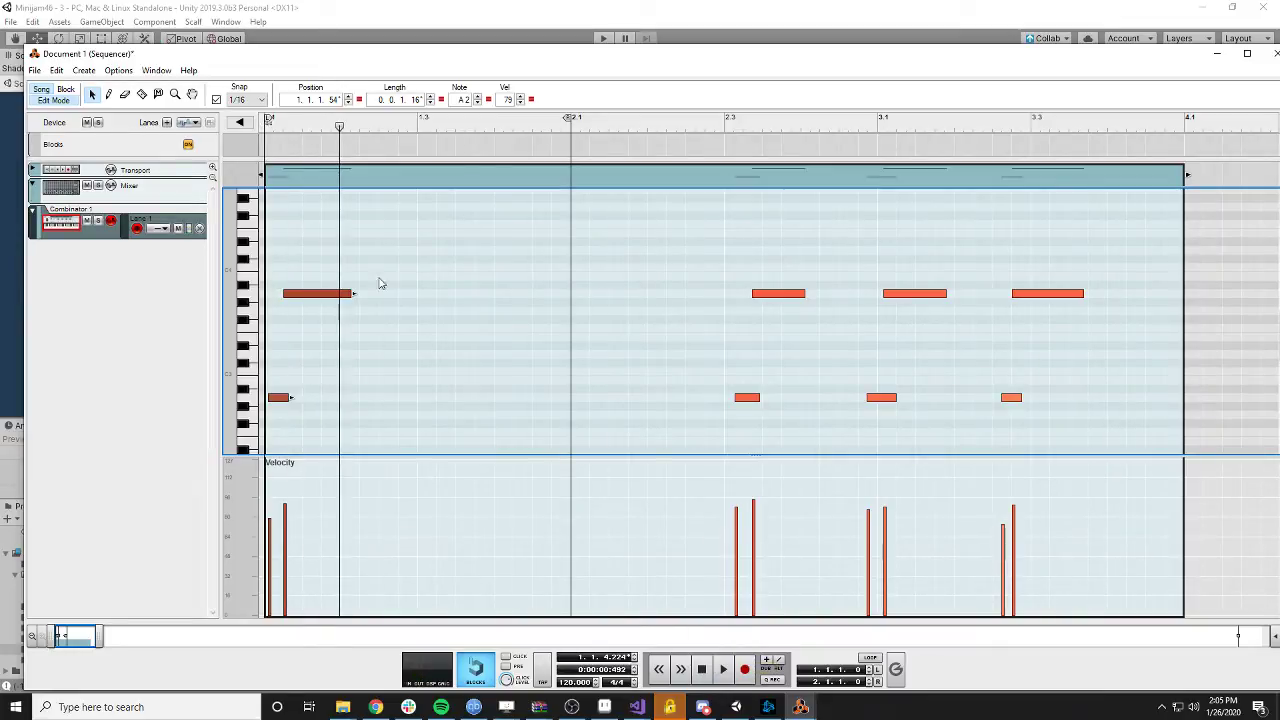
left_click_drag(352, 293, 340, 294)
key("shift+Return")
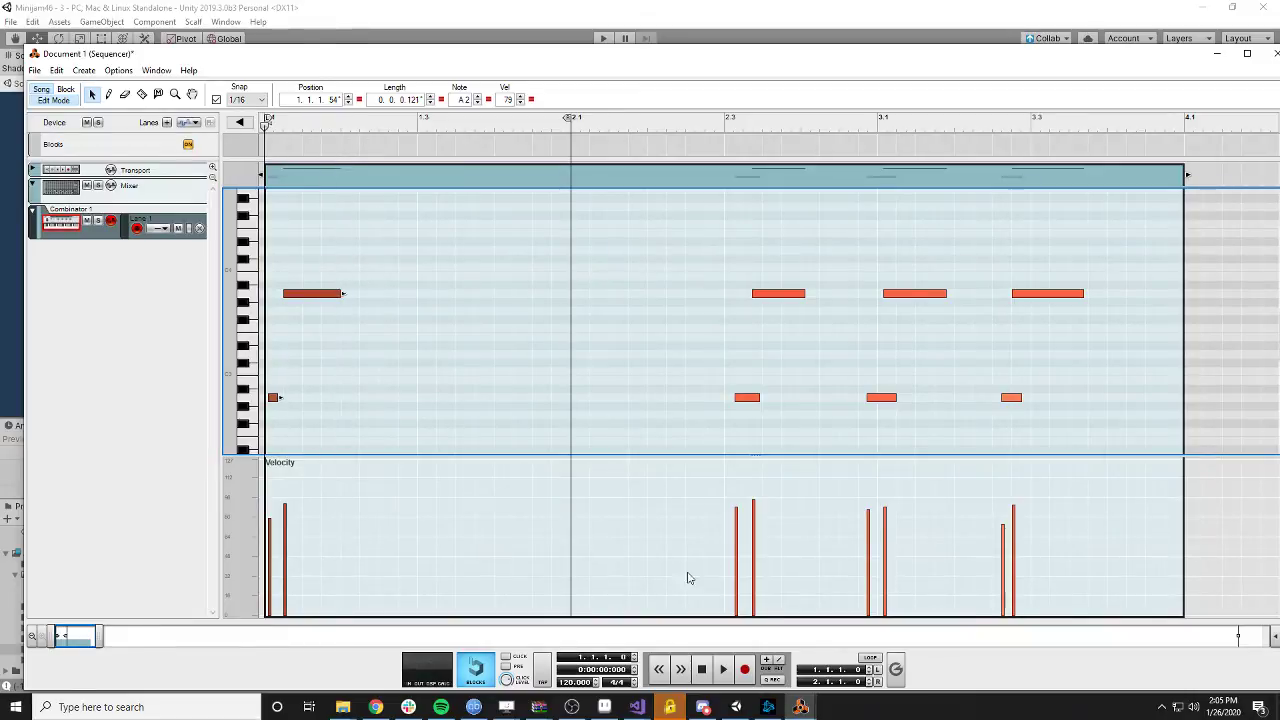
left_click(725, 667)
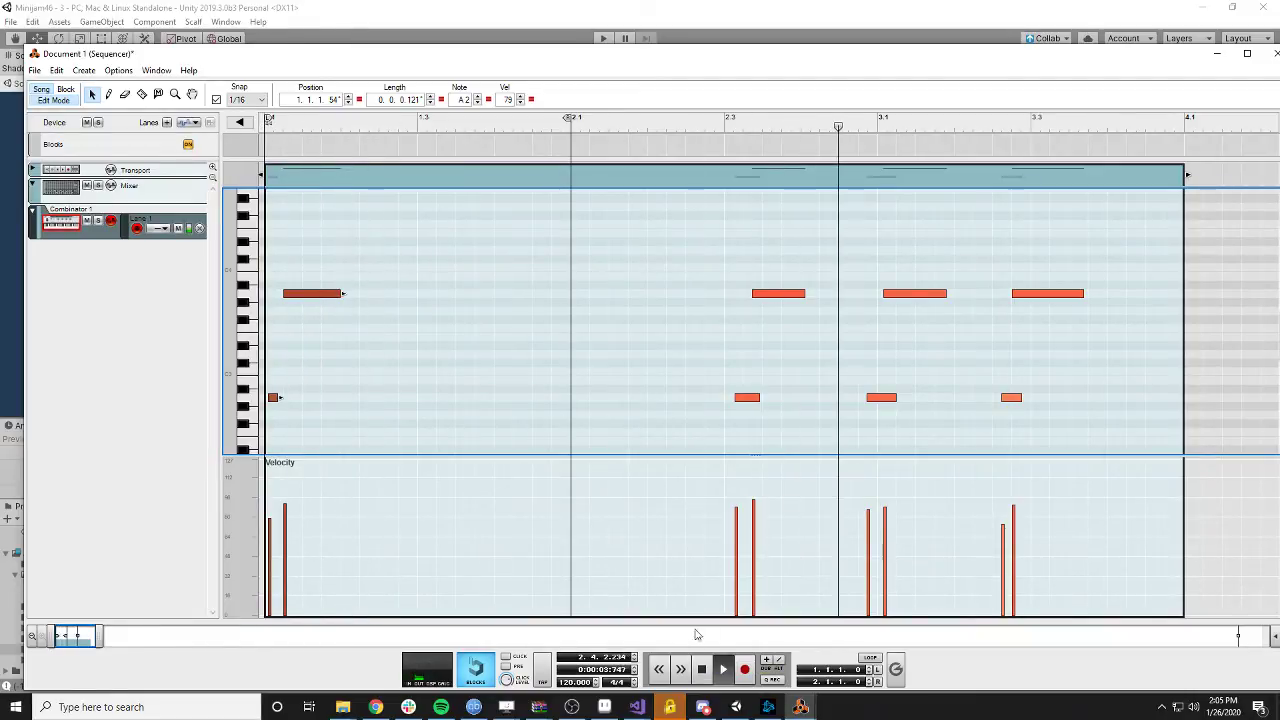
left_click(701, 669)
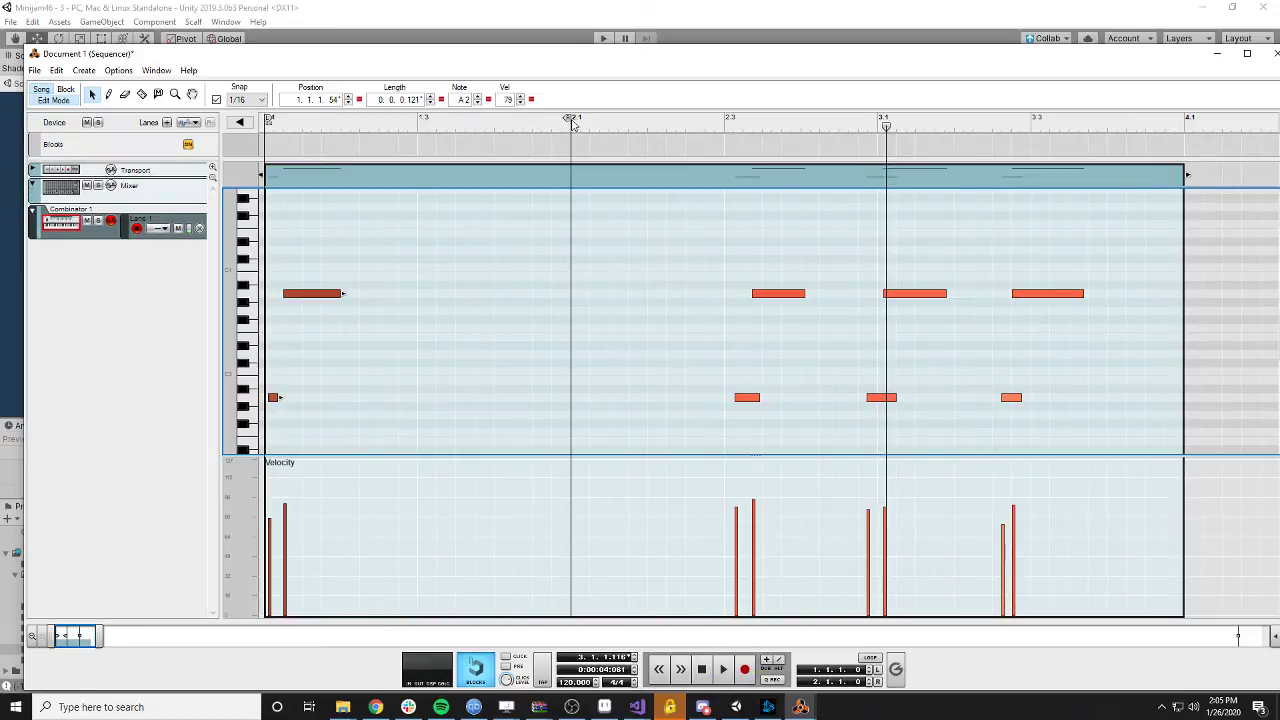
- Set the right locator to 1.2.3.0 and export the loop as PickUp.wav to the Sound folder at 44,100 Hz, 16 bit with dither
left_click_drag(573, 122, 379, 122)
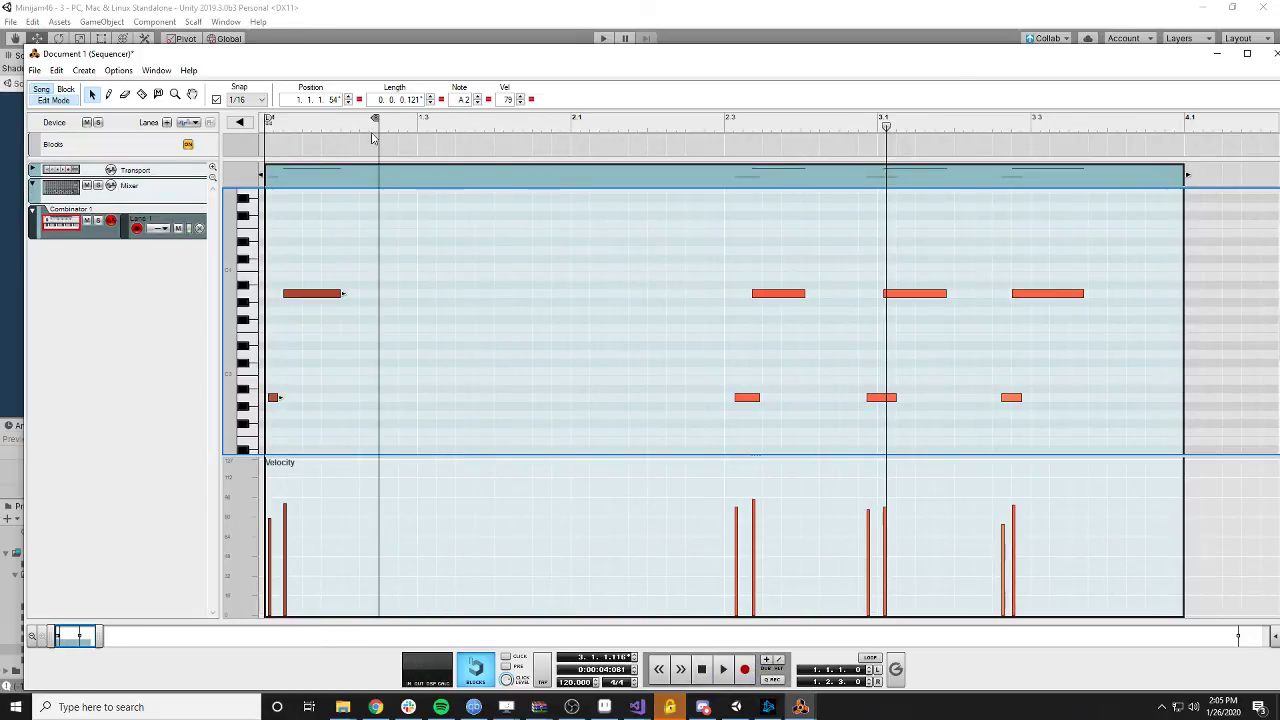
left_click(34, 70)
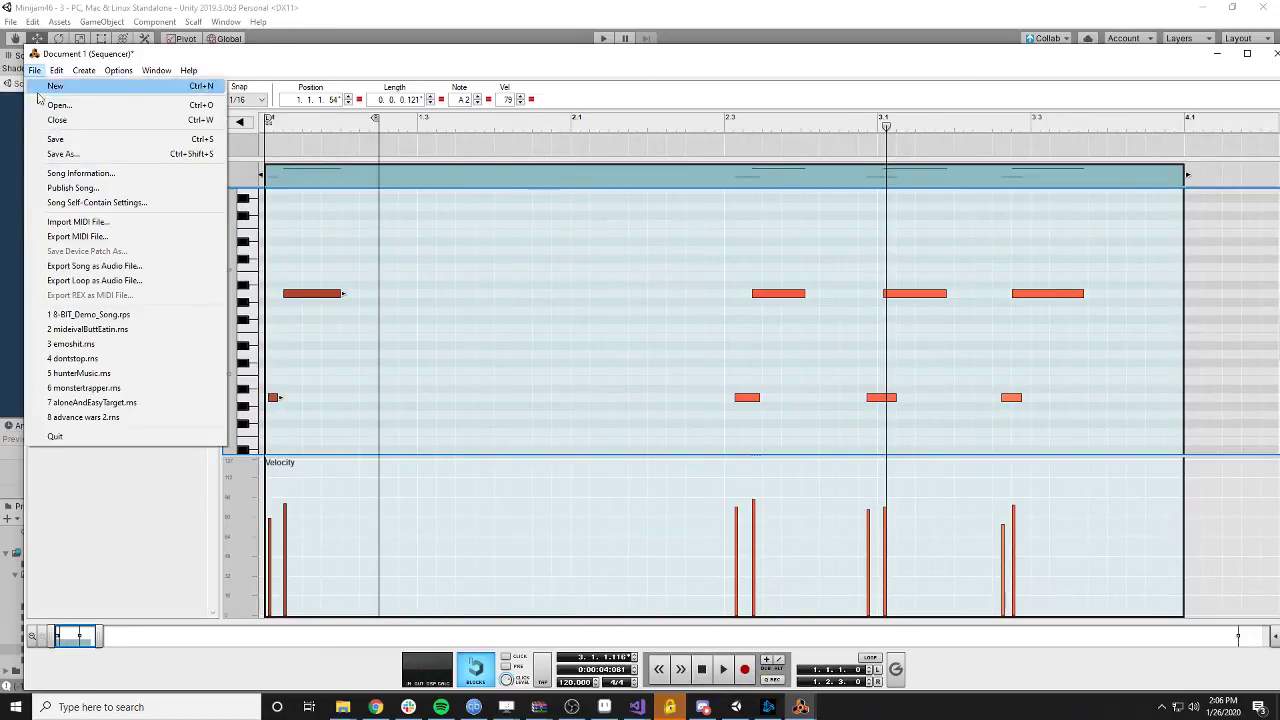
left_click(70, 280)
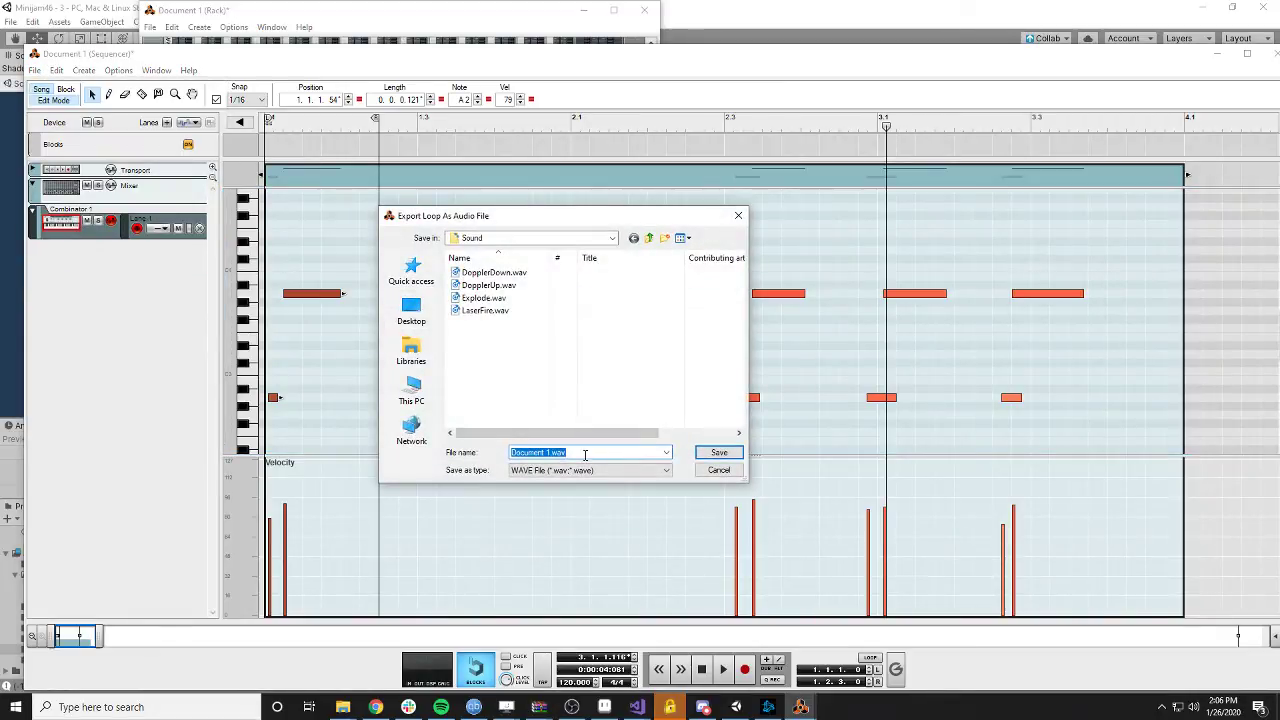
type("Fire")
key("Return")
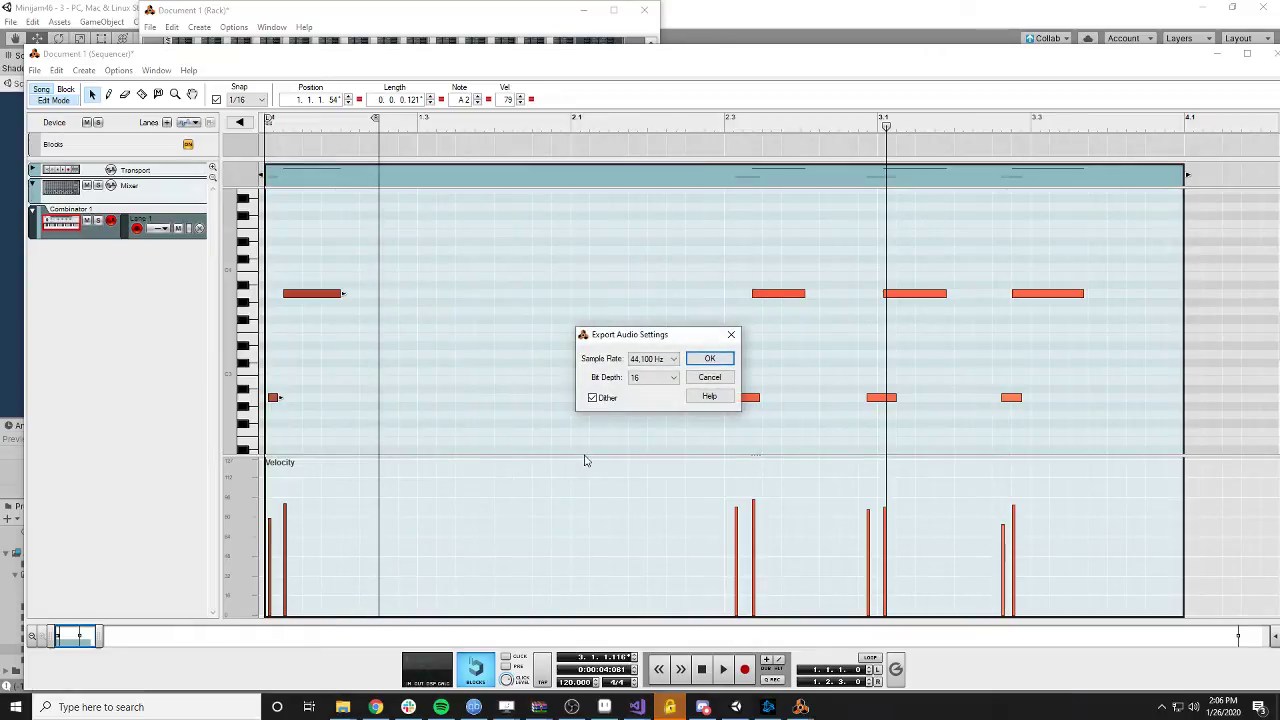
left_click(725, 364)
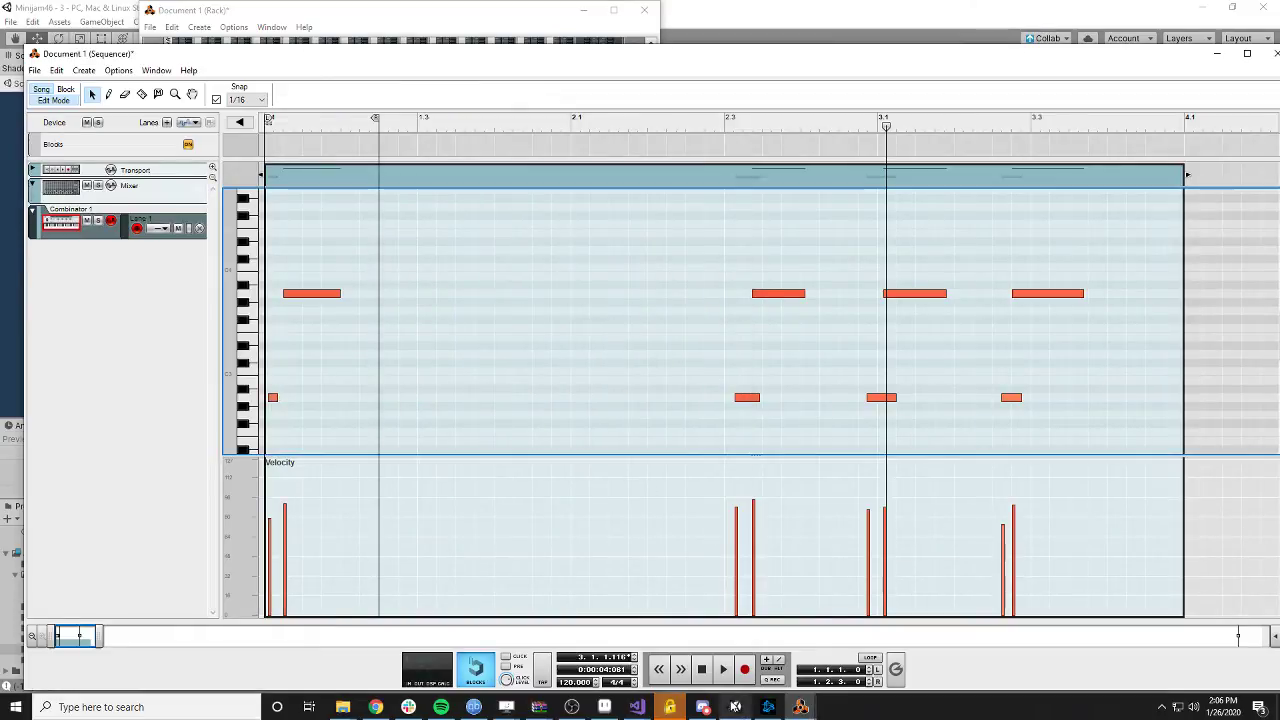
- Switch to Unity and preview the PickUp clip in the Sound folder
left_click(735, 707)
left_click(447, 577)
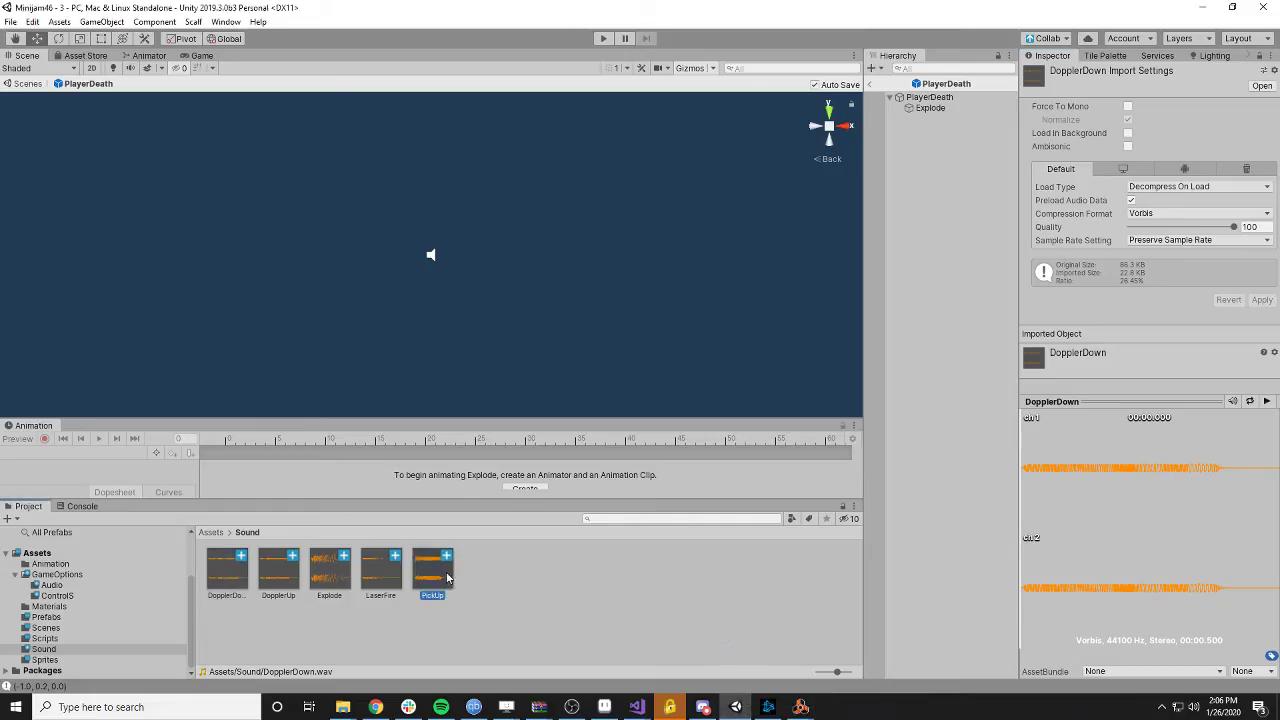
left_click(1266, 401)
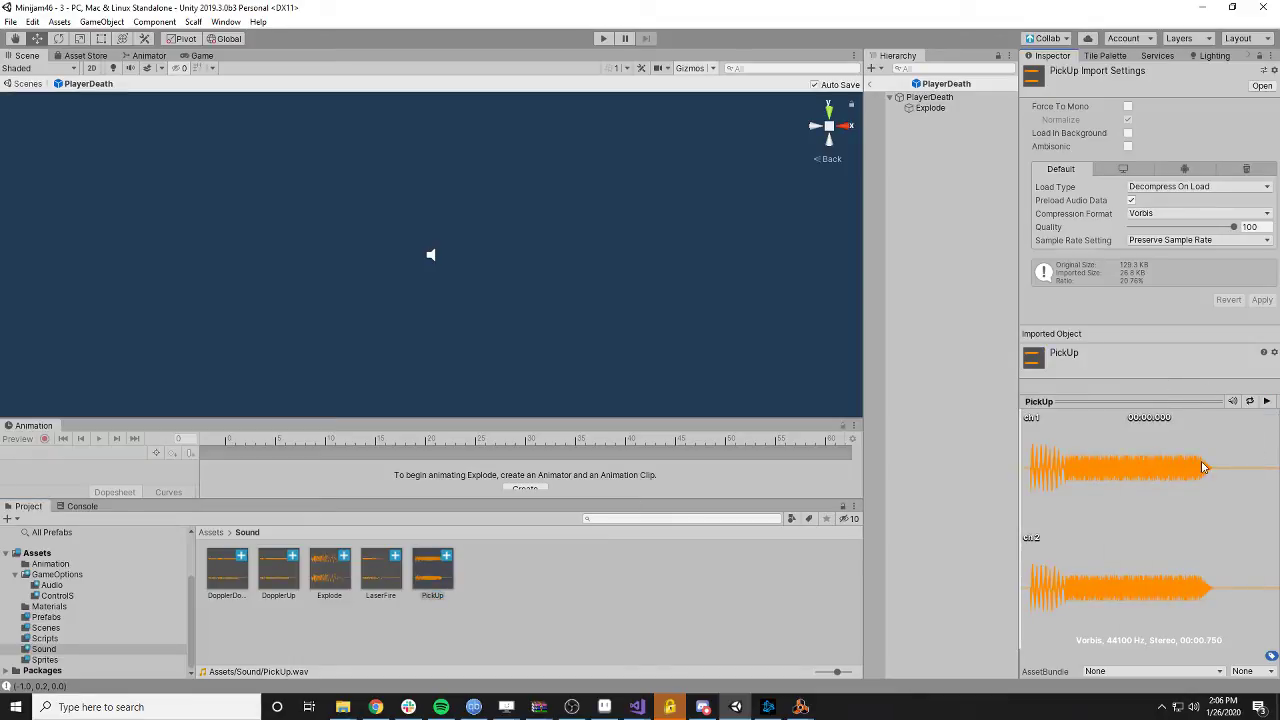
left_click(484, 617)
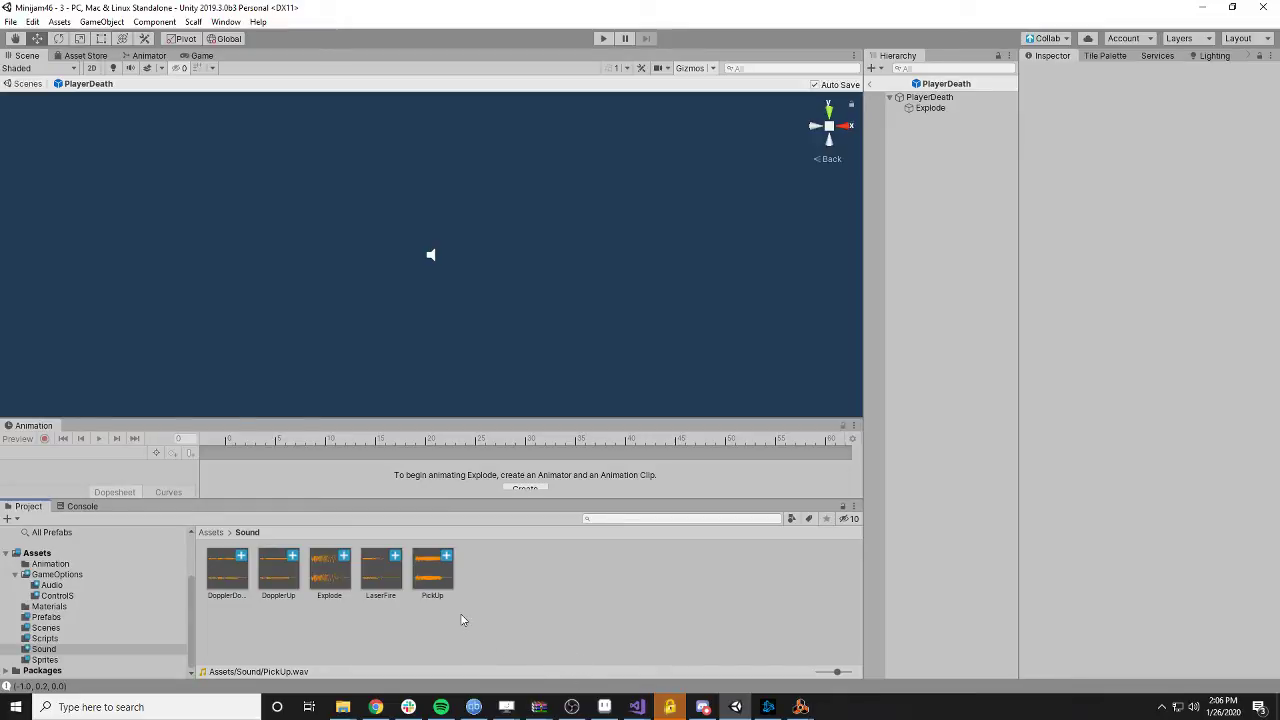
left_click(49, 606)
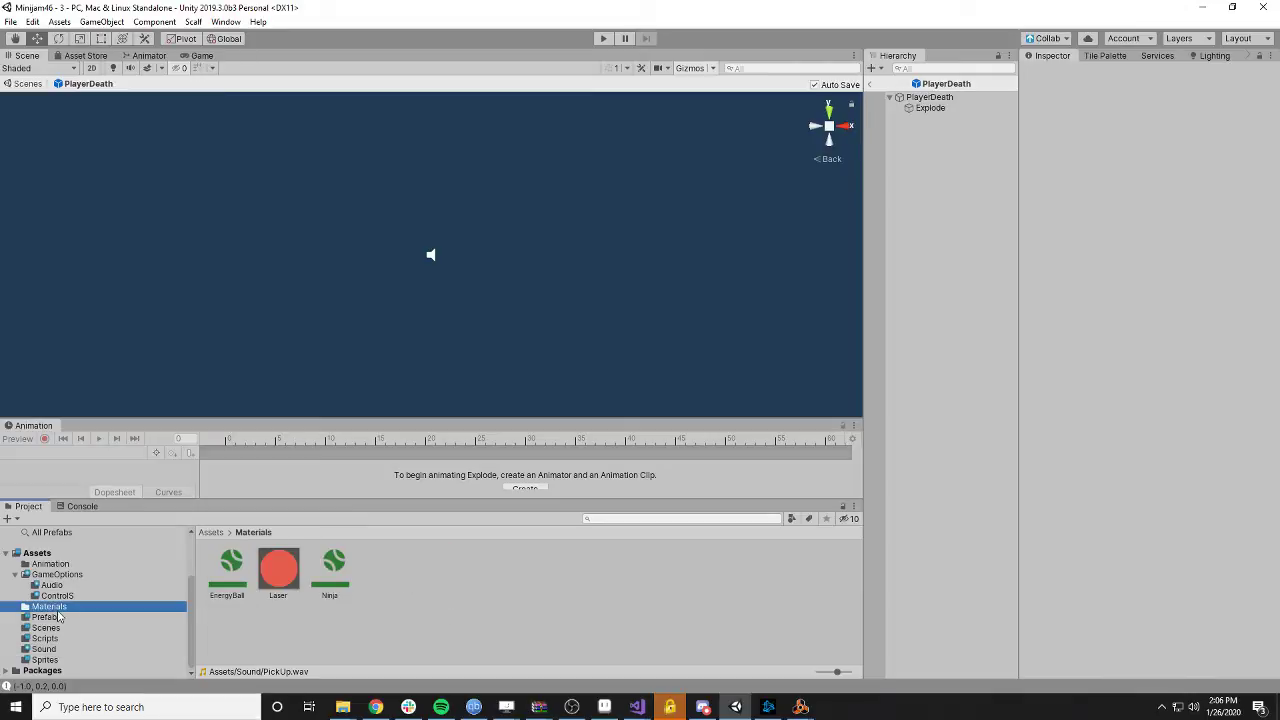
left_click(46, 617)
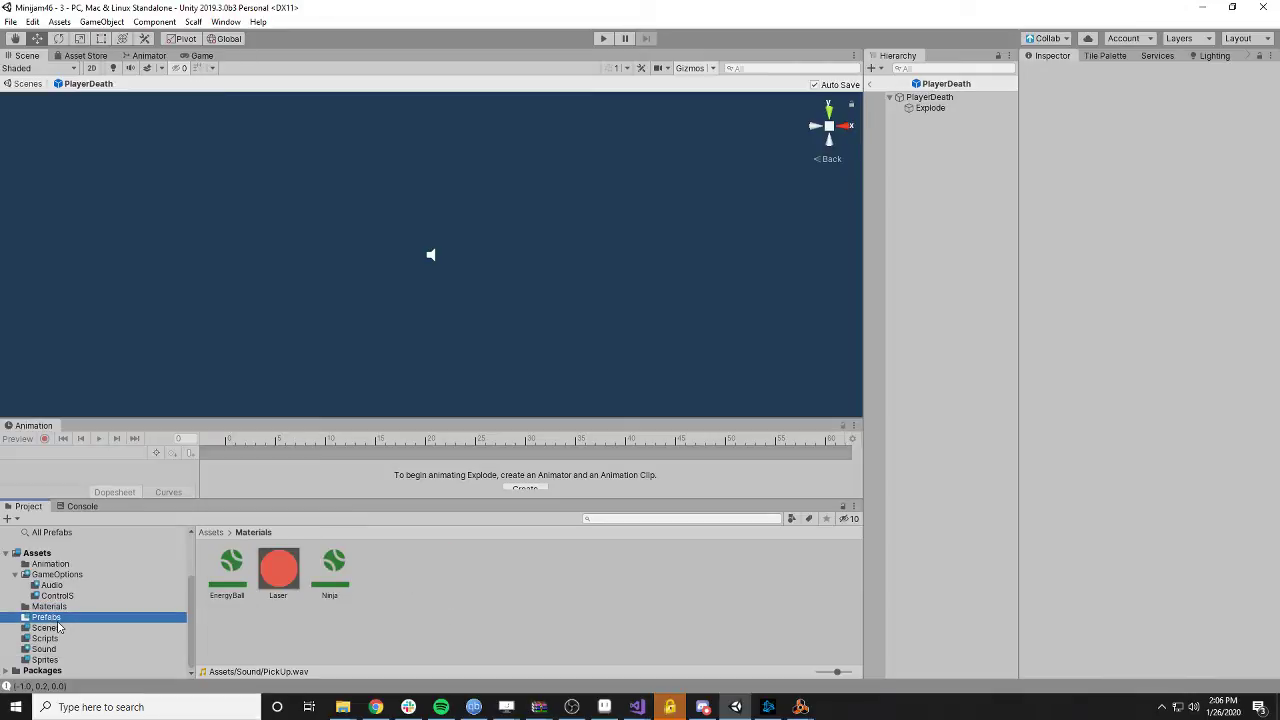
right_click(381, 642)
mouse_move(531, 289)
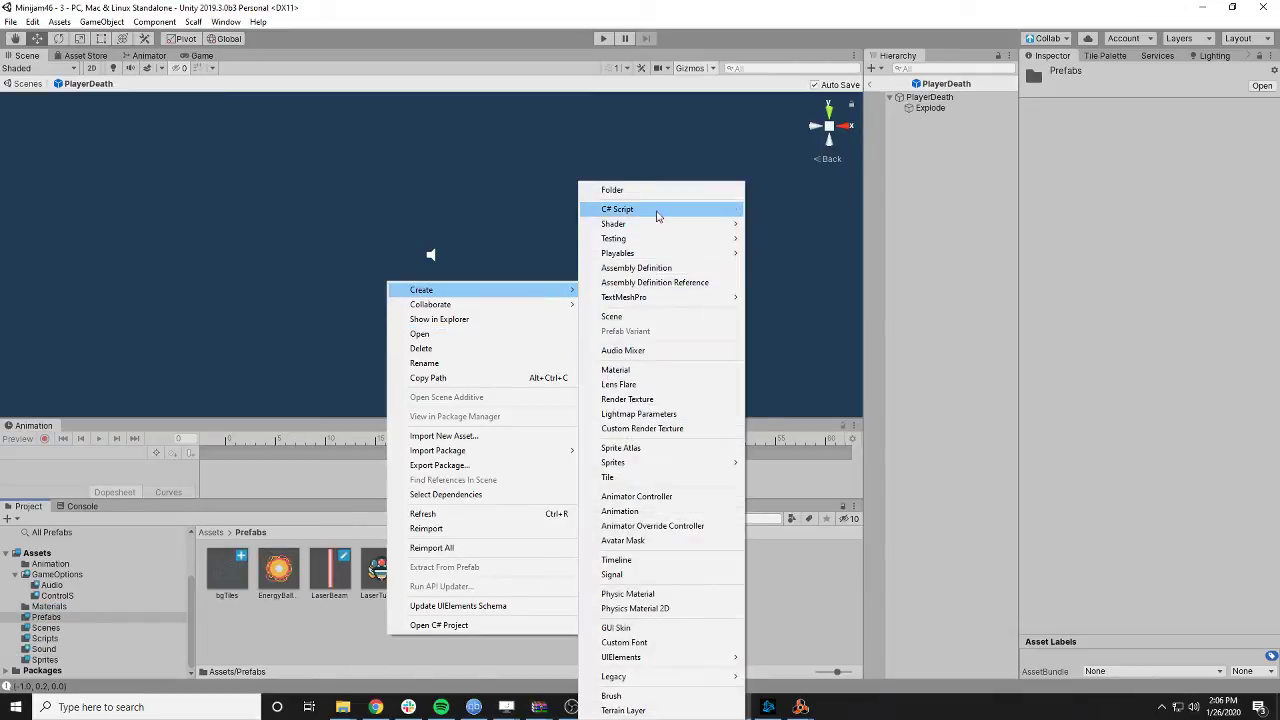
key("Escape")
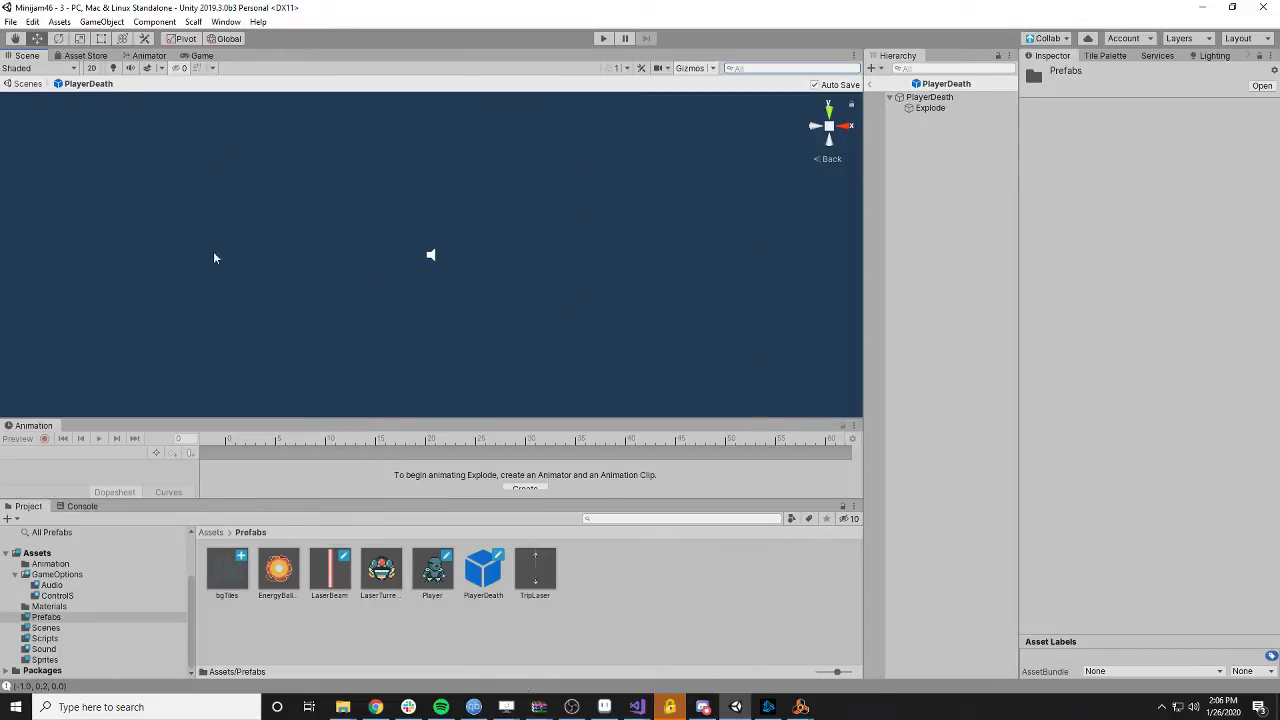
right_click(604, 590)
mouse_move(700, 234)
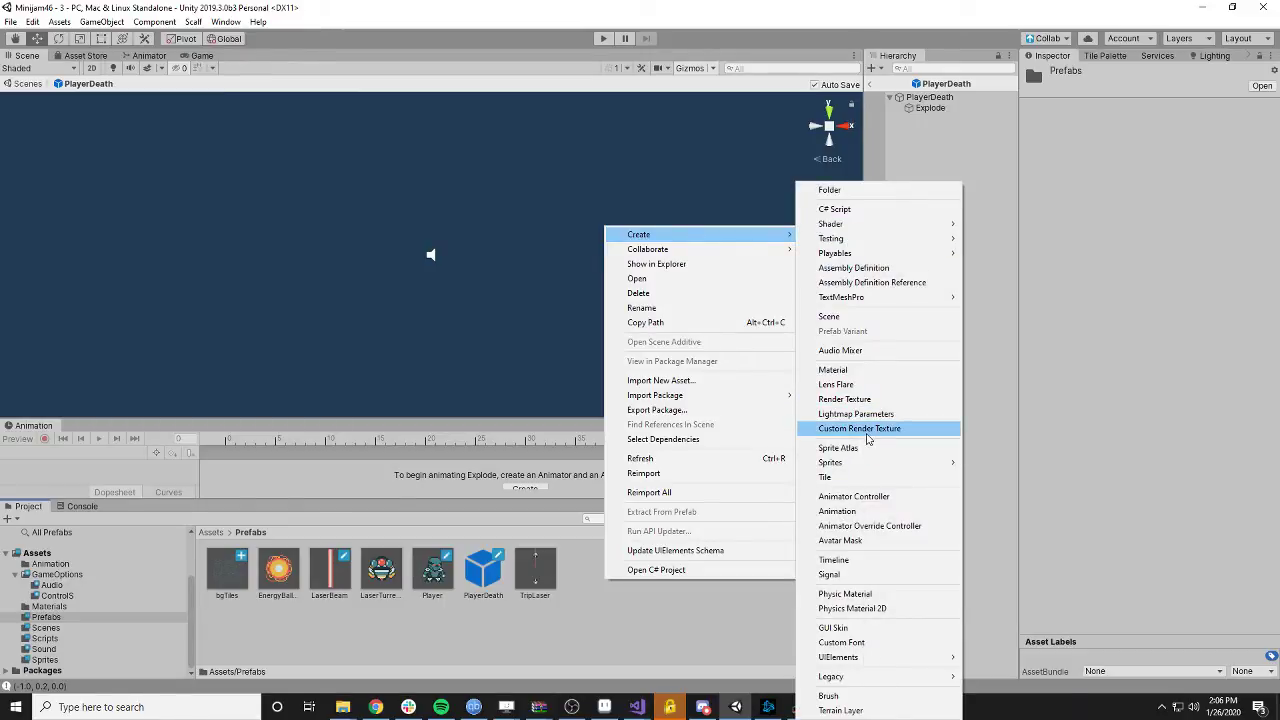
left_click(757, 597)
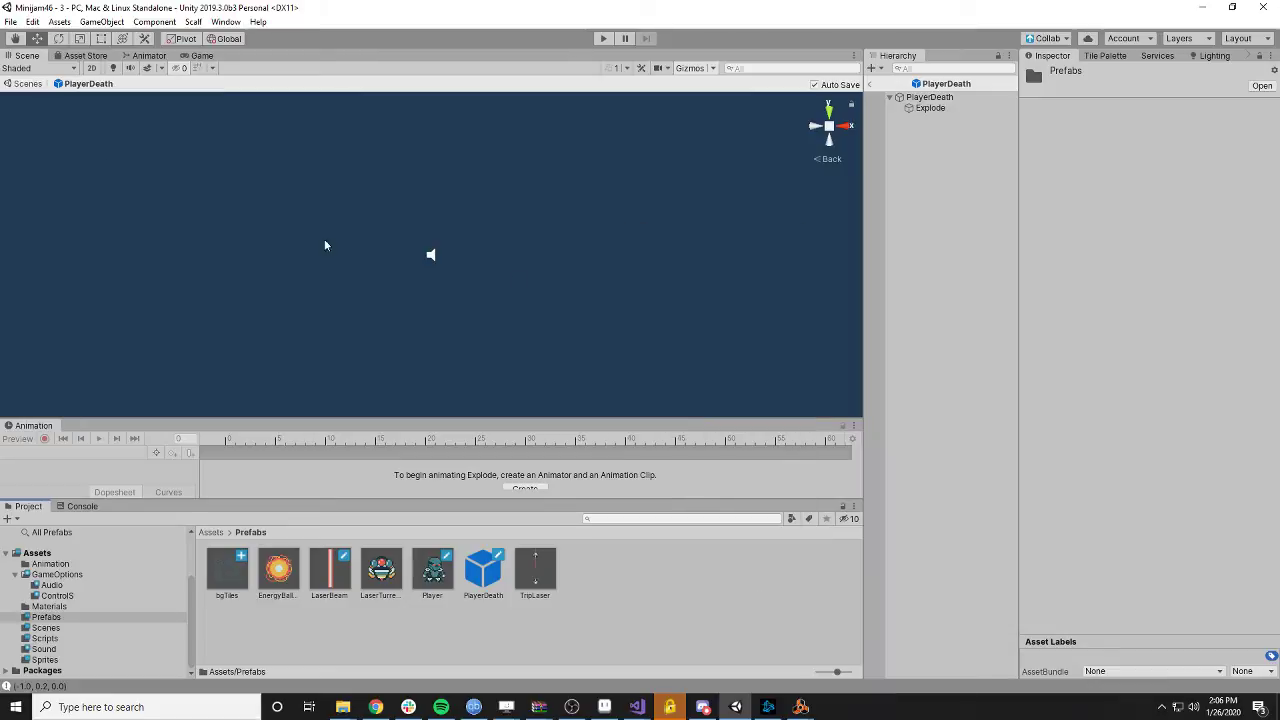
- Return from the PlayerDeath prefab to the scene and create an empty game object named CrystalPickup
left_click(30, 84)
right_click(950, 234)
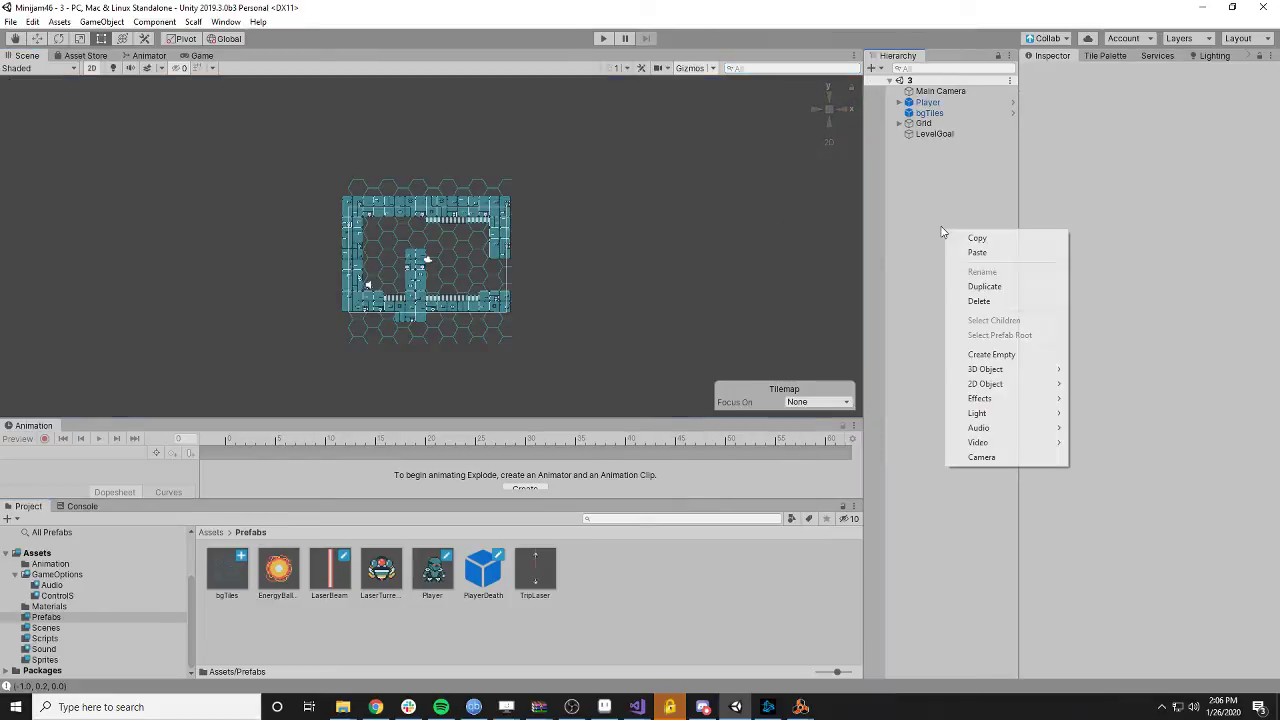
left_click(995, 354)
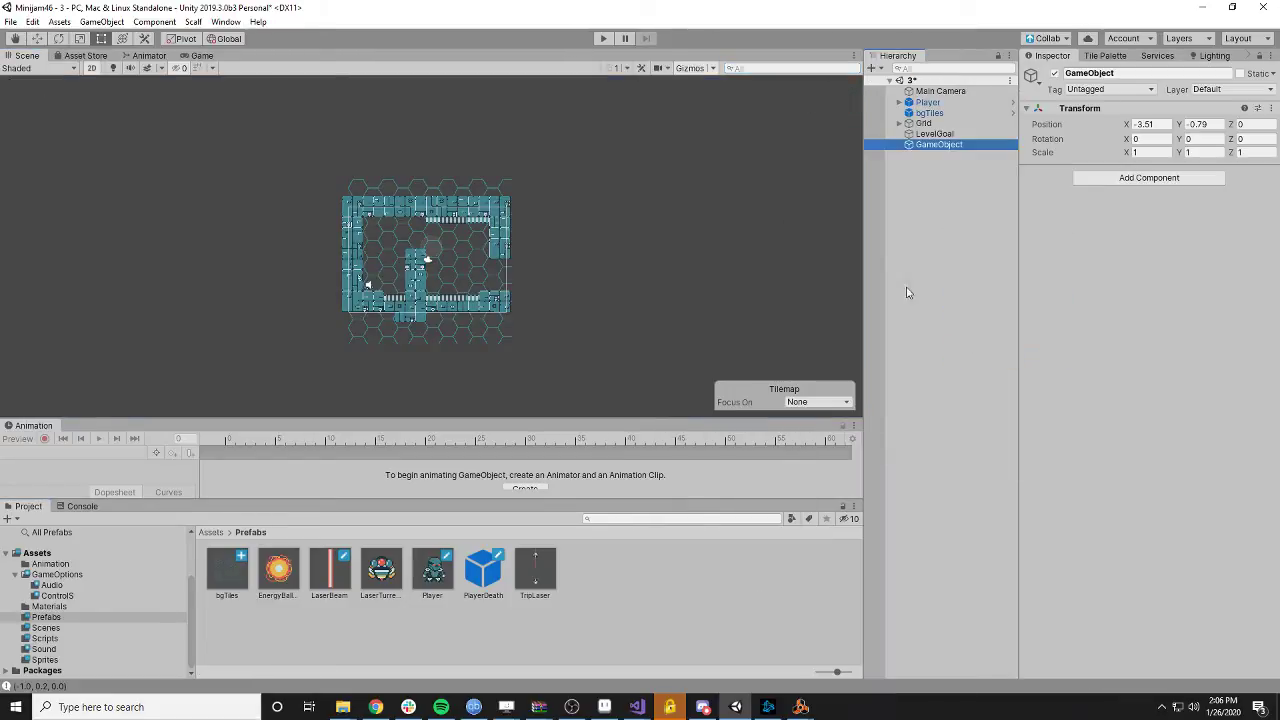
left_click(941, 146)
type("CrystalPickup")
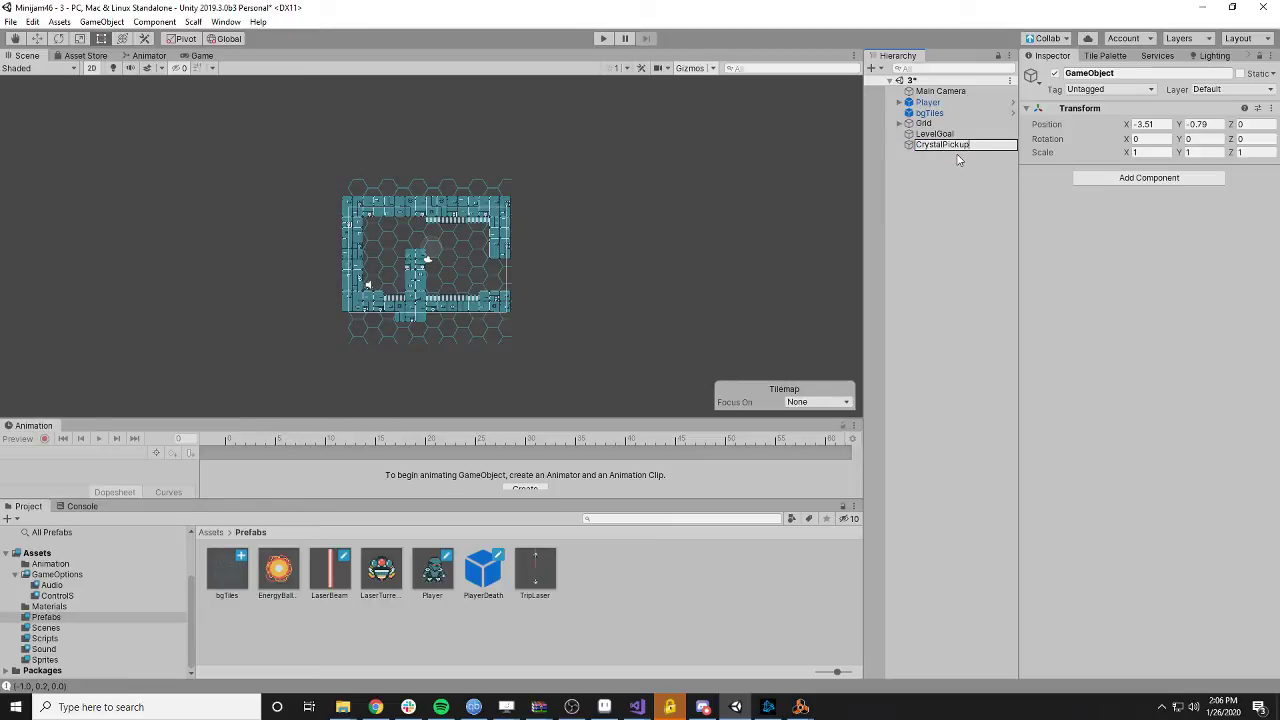
key("Return")
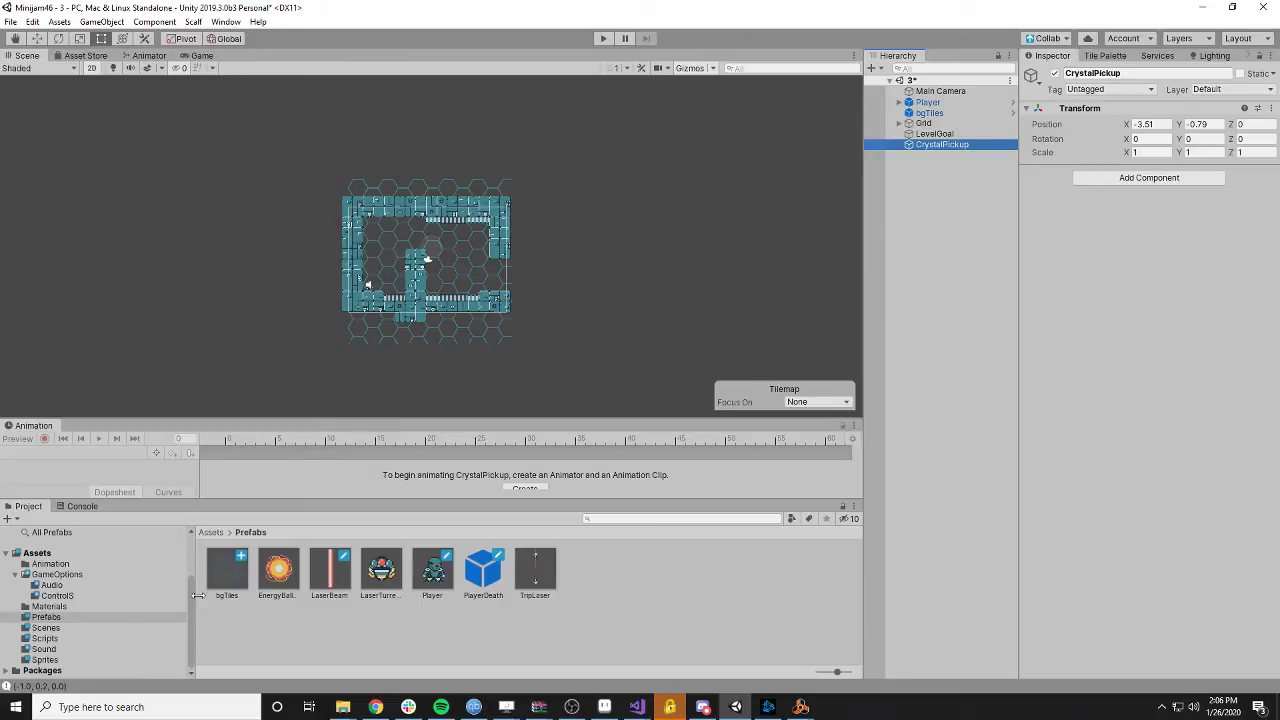
- Add the PickUp clip from the Sound folder to CrystalPickup as an audio source and set its output to SFX (AudioMix)
left_click(46, 651)
left_click_drag(430, 570, 947, 150)
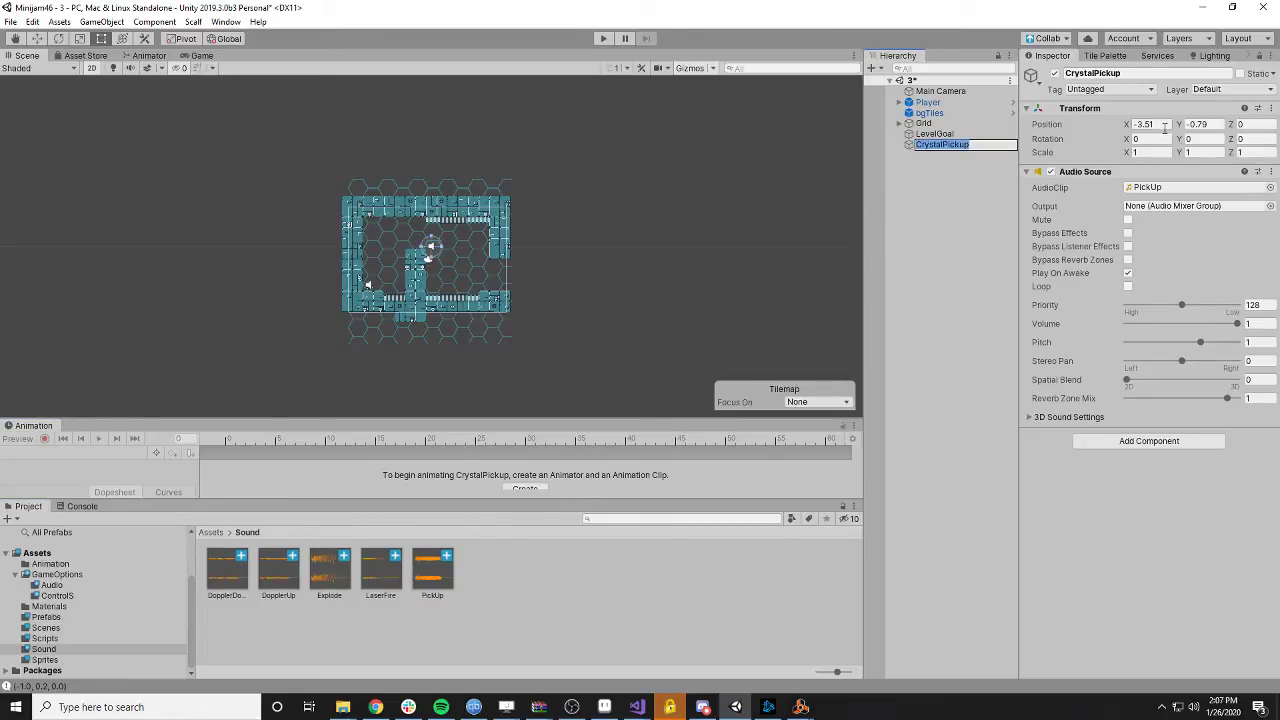
left_click(1270, 206)
double_click(357, 127)
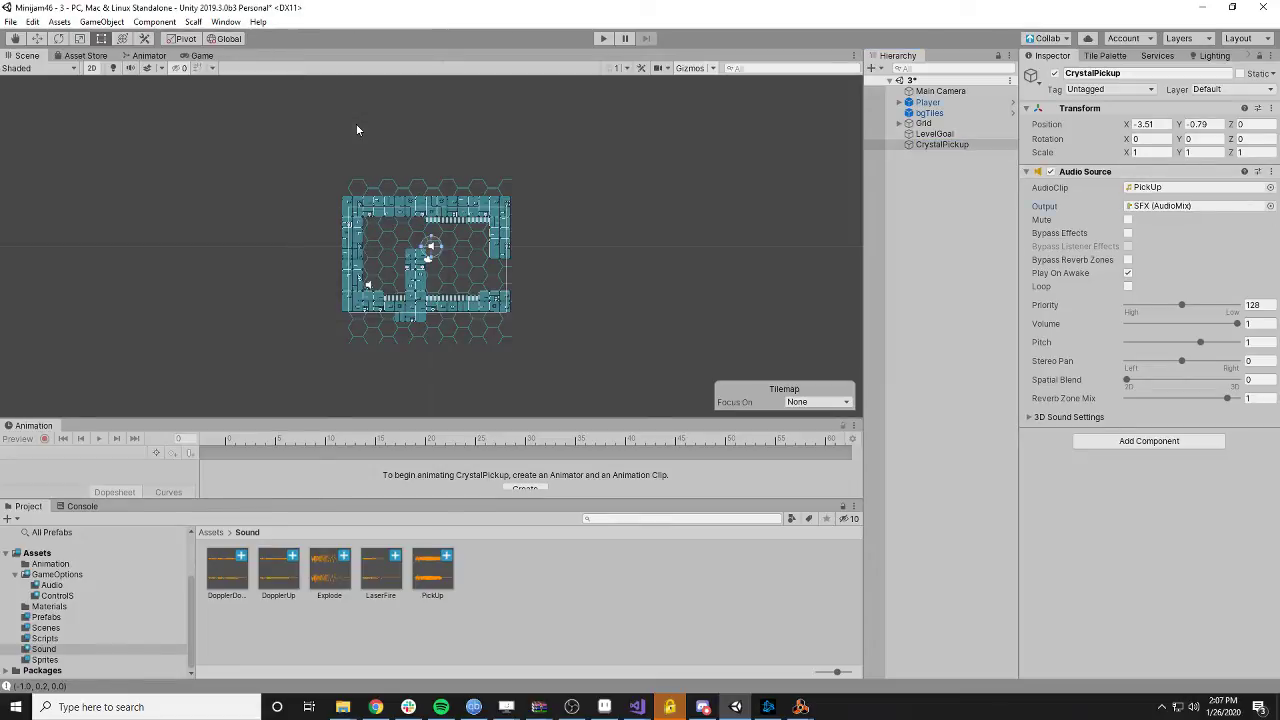
- Save the CrystalPickup object as a prefab in the Prefabs folder
left_click(934, 190)
left_click(932, 146)
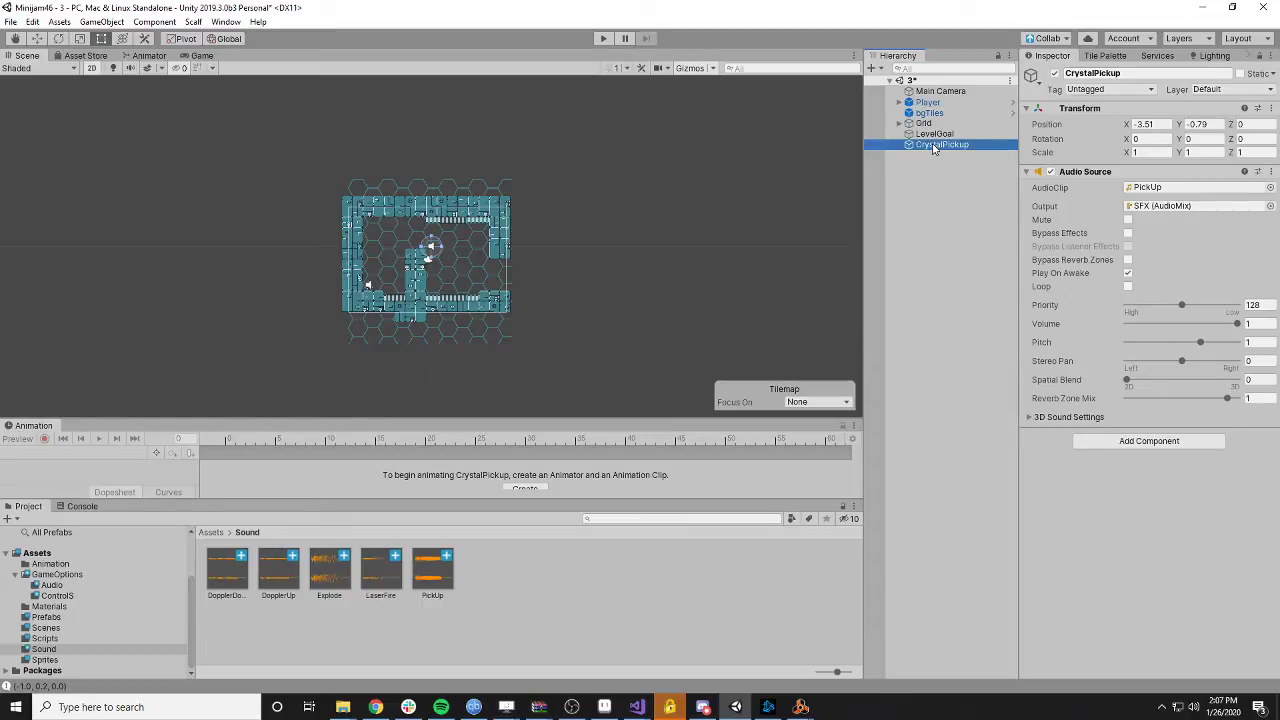
left_click(46, 617)
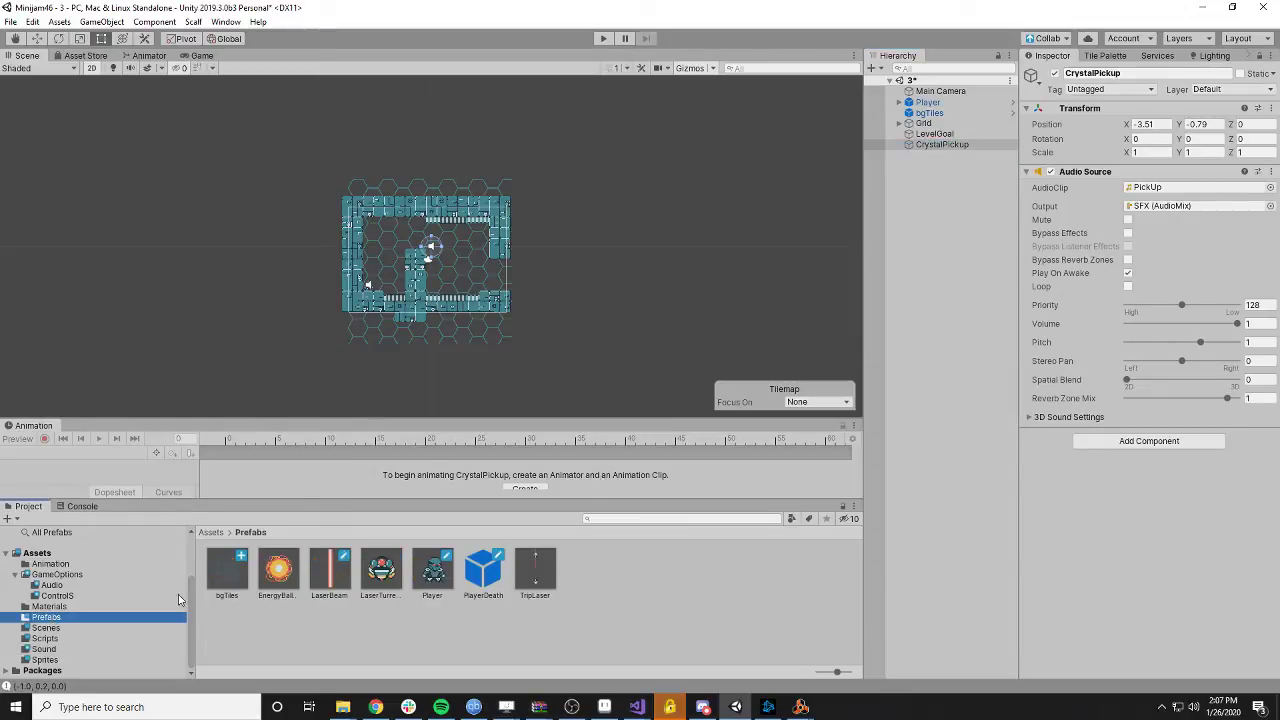
left_click_drag(939, 148, 632, 608)
left_click(424, 660)
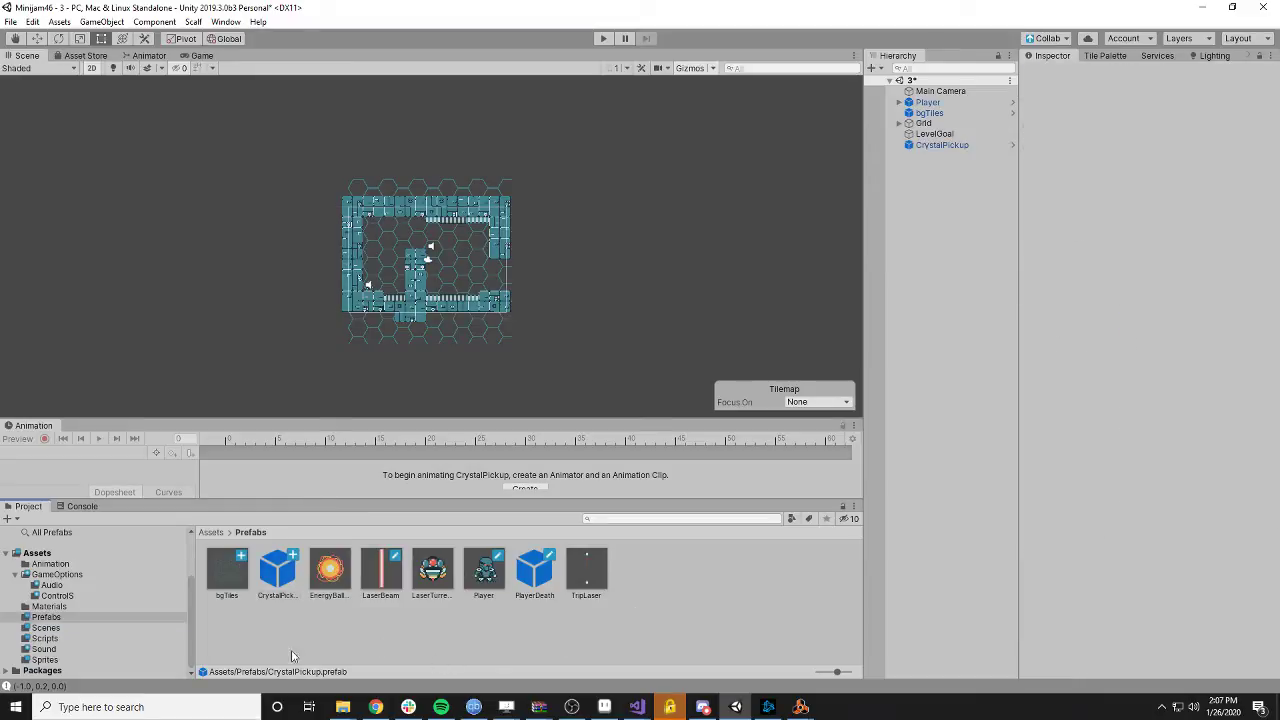
- Switch to the Minijam46 solution in Visual Studio and open the Crystal.cs script
mouse_move(634, 709)
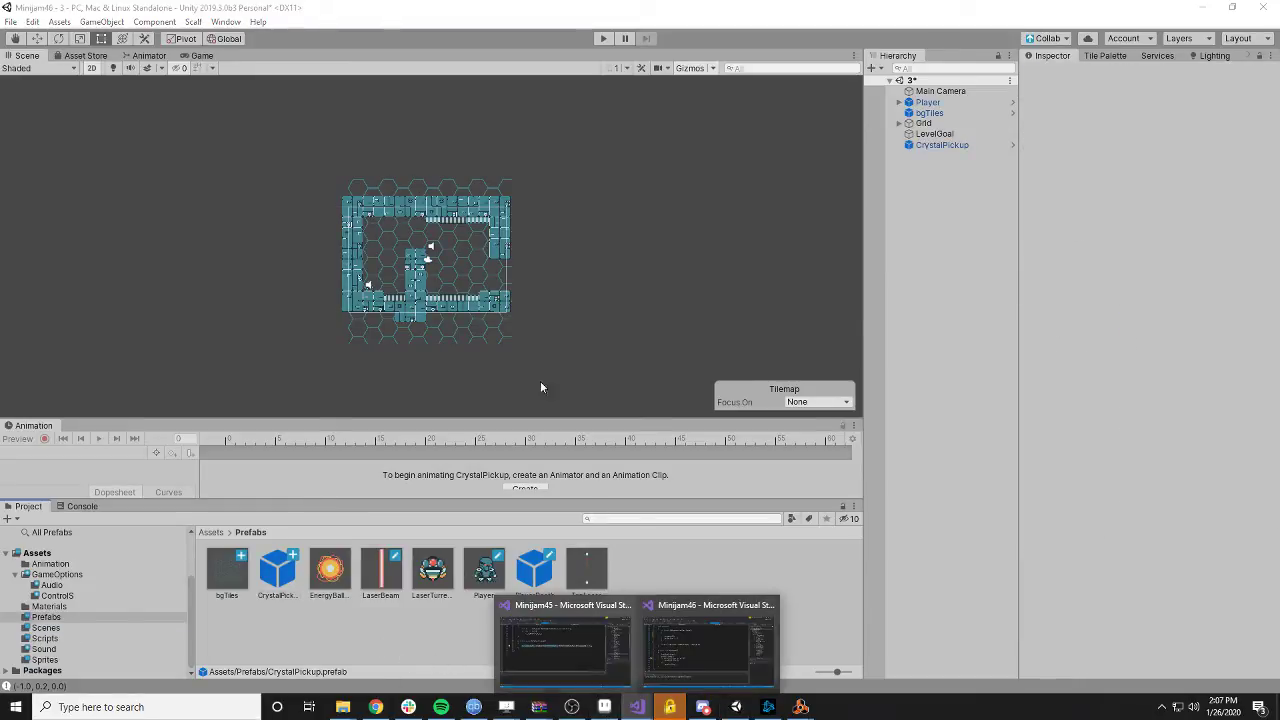
left_click(690, 647)
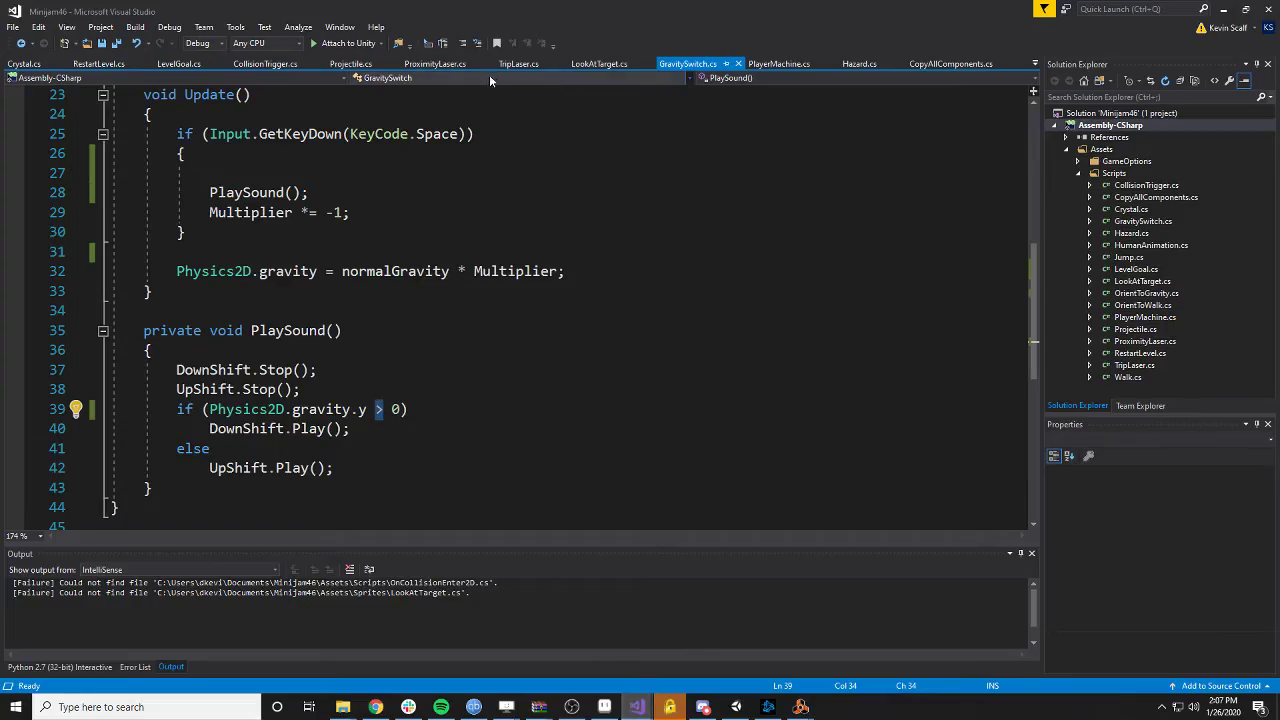
left_click(23, 63)
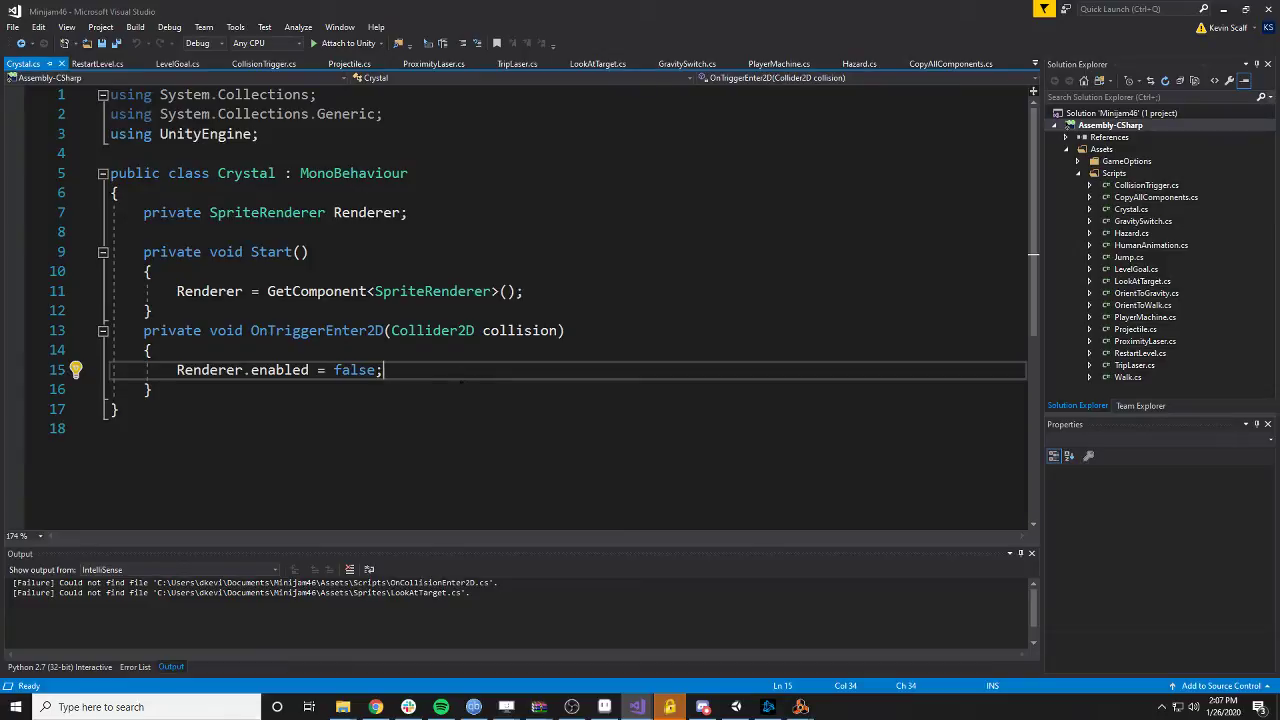
- Declare a public GameObject field named CrystalPickup below the Renderer field in the Crystal class
left_click(436, 213)
key("Return")
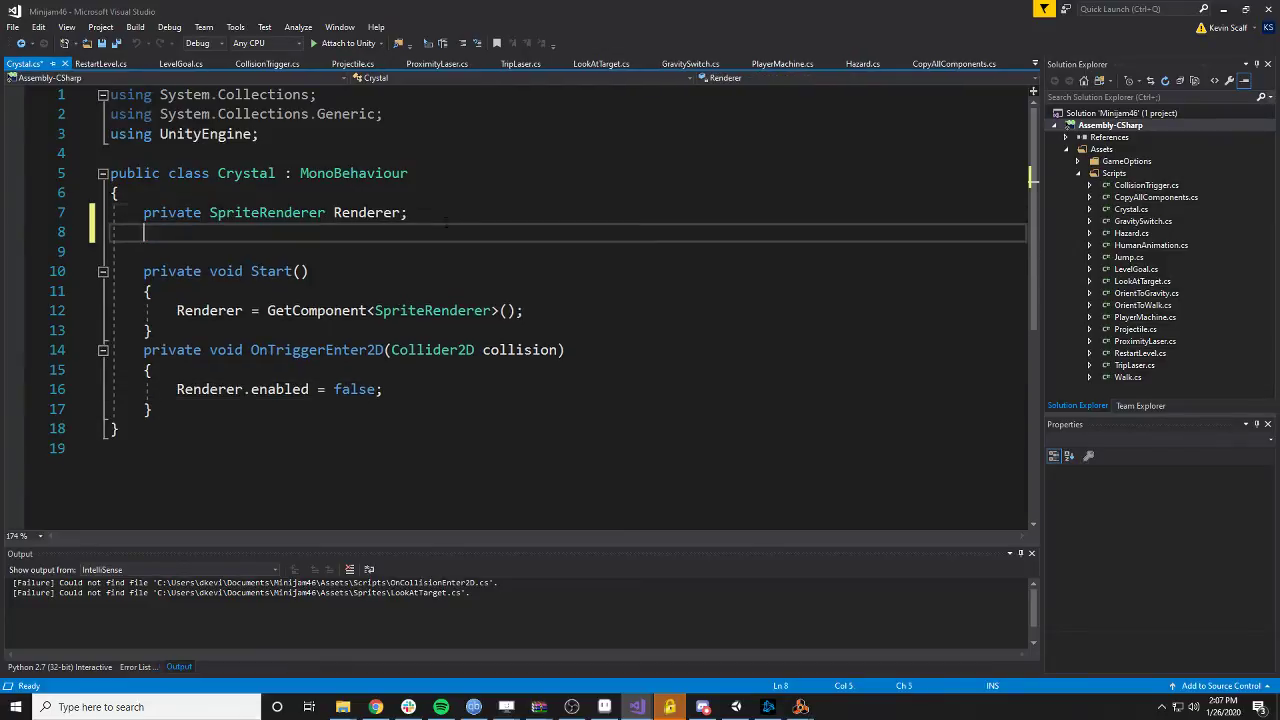
type("public Game")
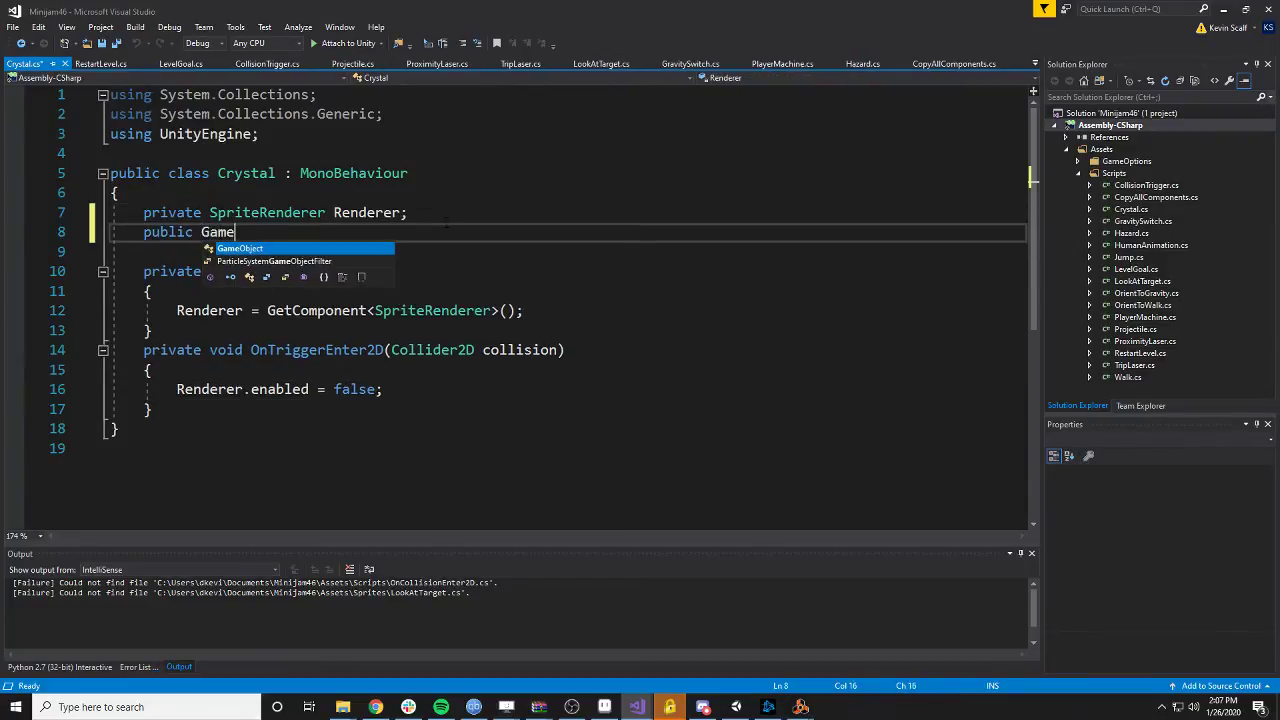
key("Tab")
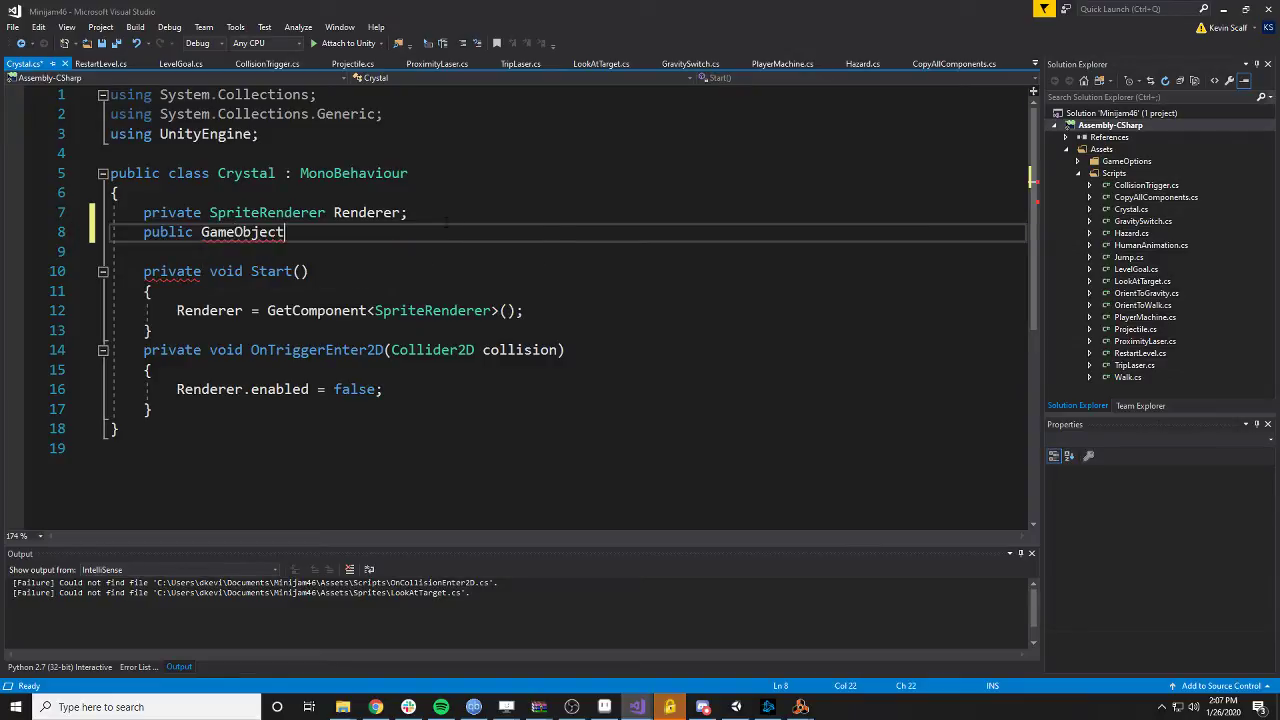
type("Cy")
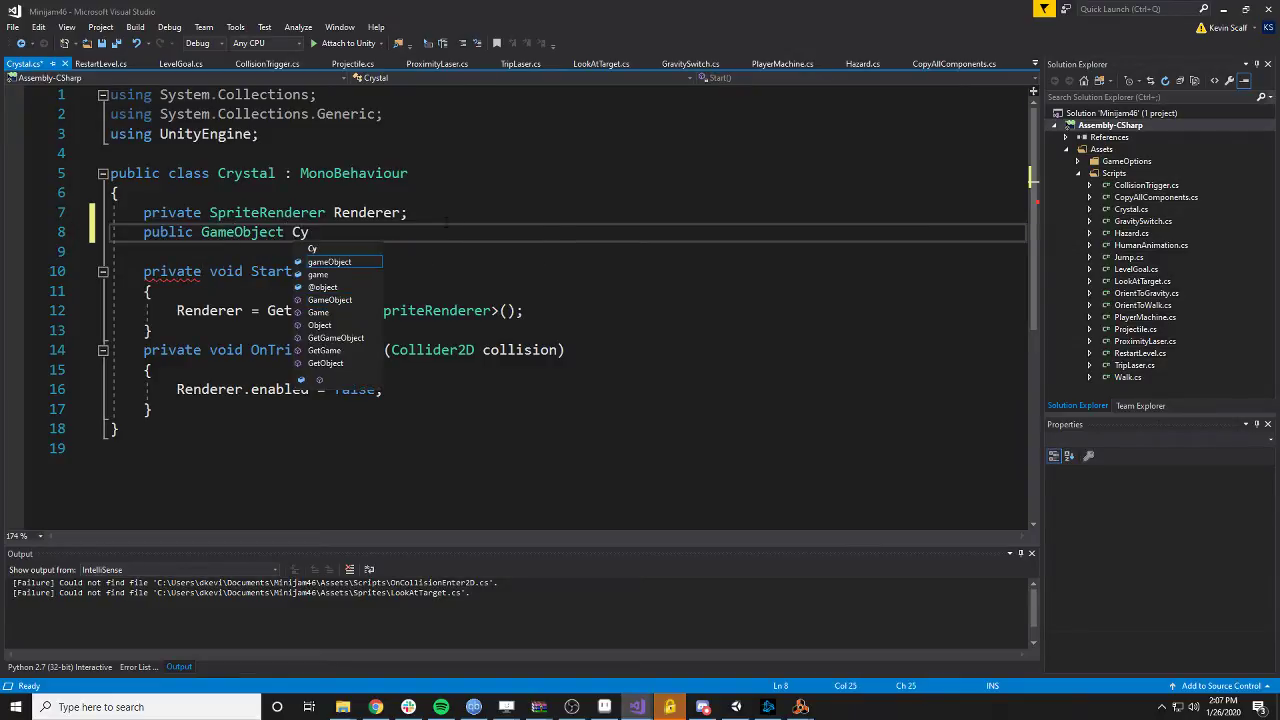
type("ystalPickuip")
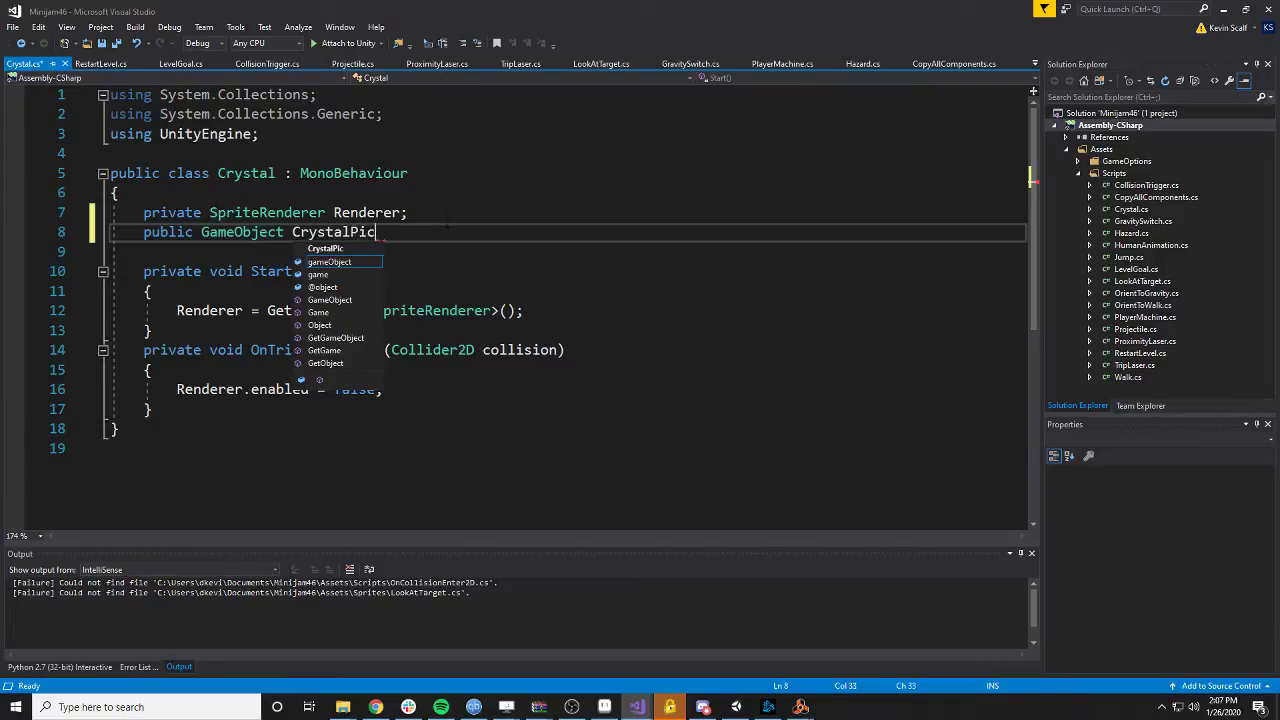
key("BackSpace")
key("BackSpace")
type("p;")
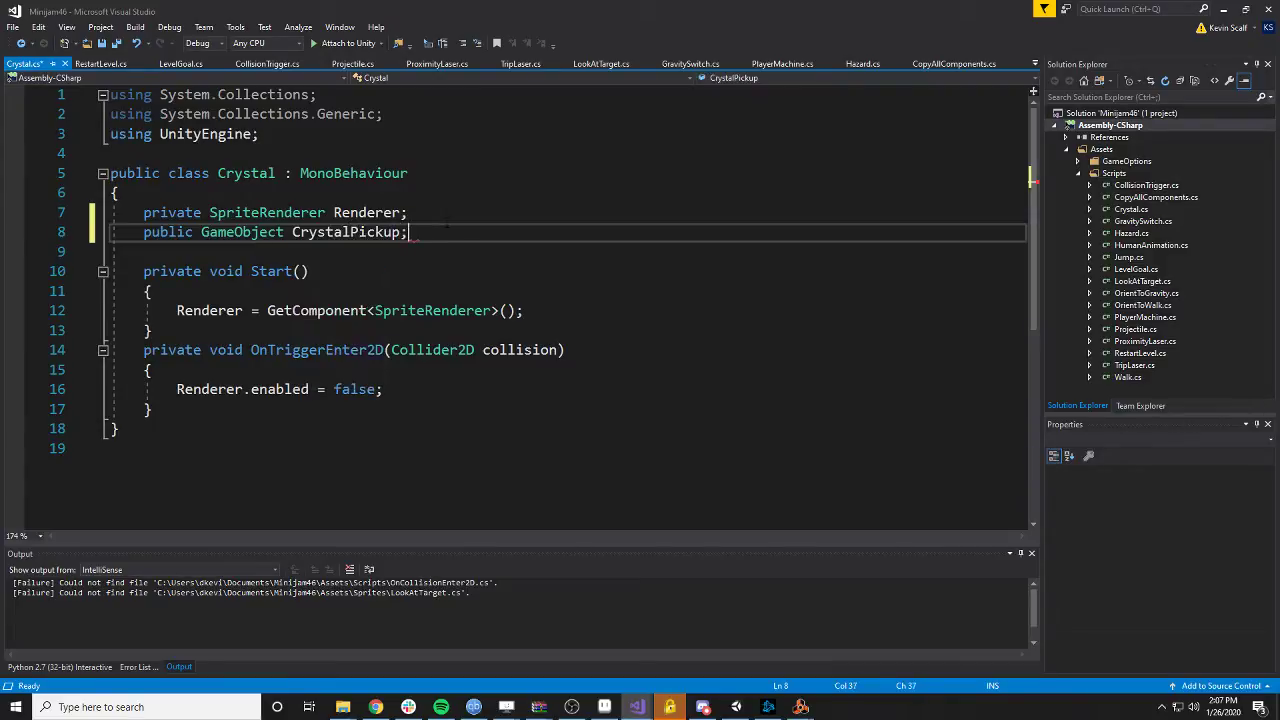
- Start an Instantiate call below the Renderer.enabled line in OnTriggerEnter2D, with CrystalPickup as its first argument
left_click(427, 389)
key("Return")
type("Instna")
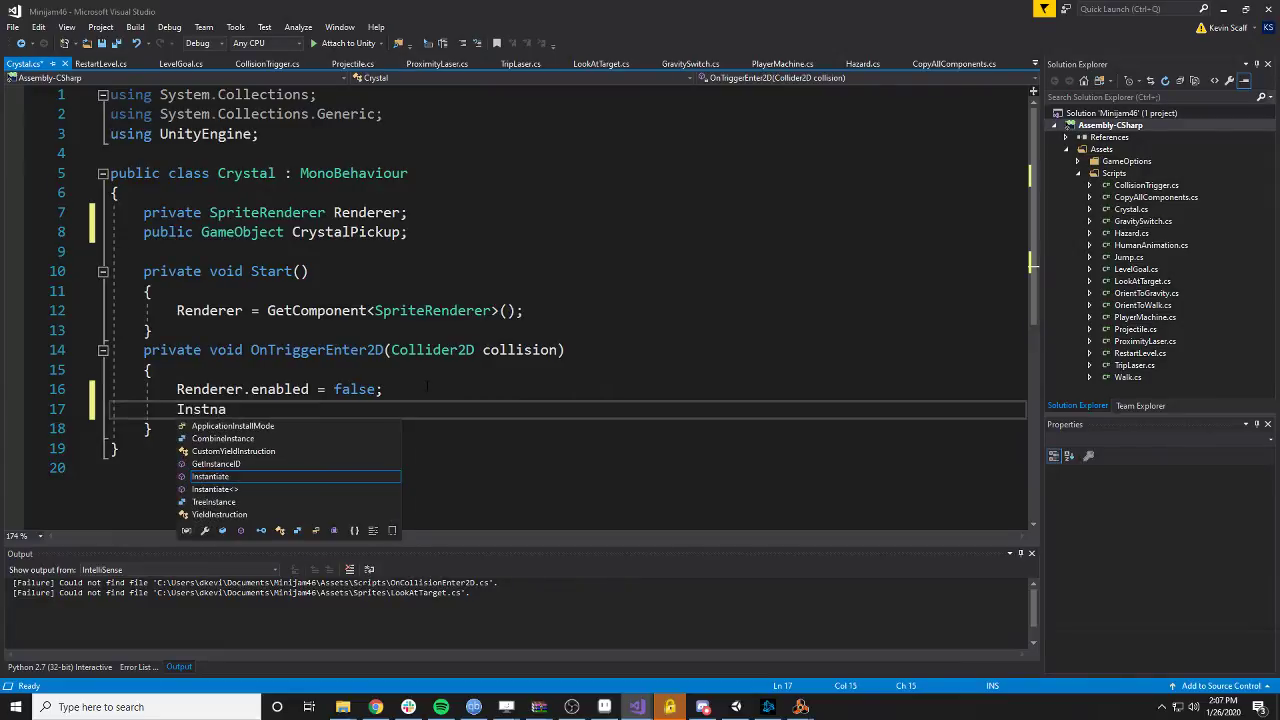
key("BackSpace")
key("BackSpace")
type("an")
key("Tab")
type("(")
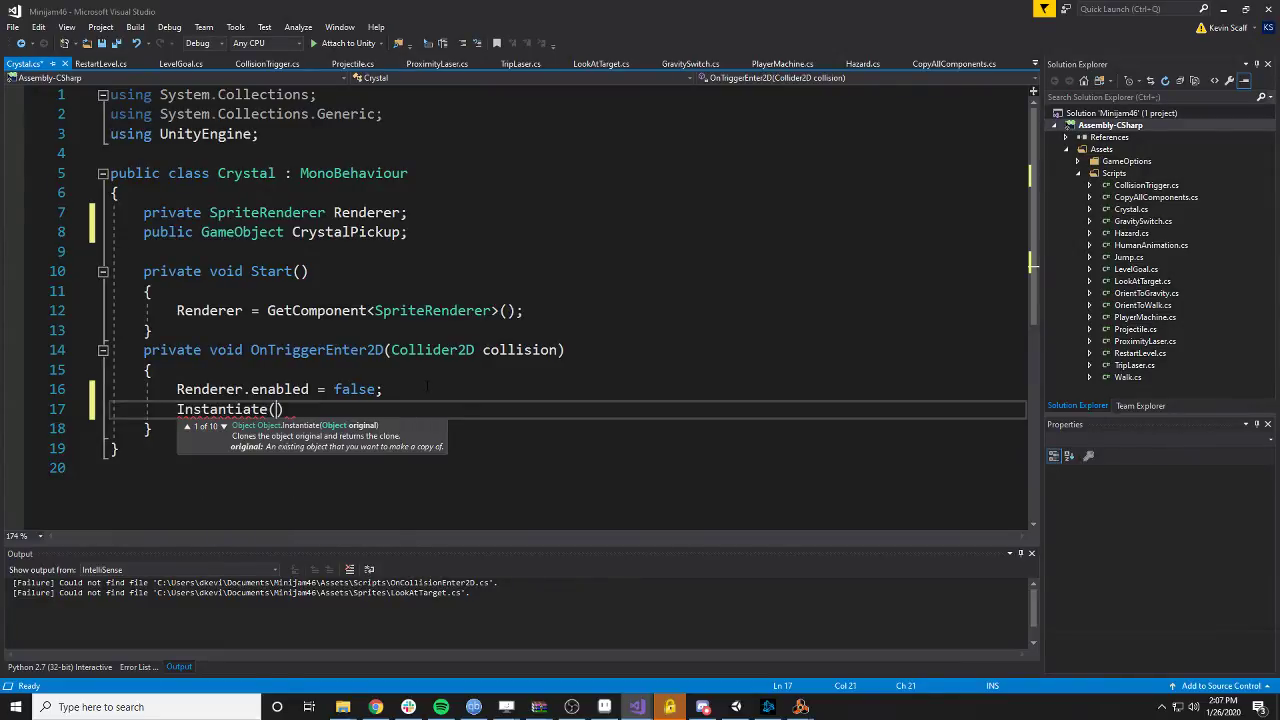
type("cry")
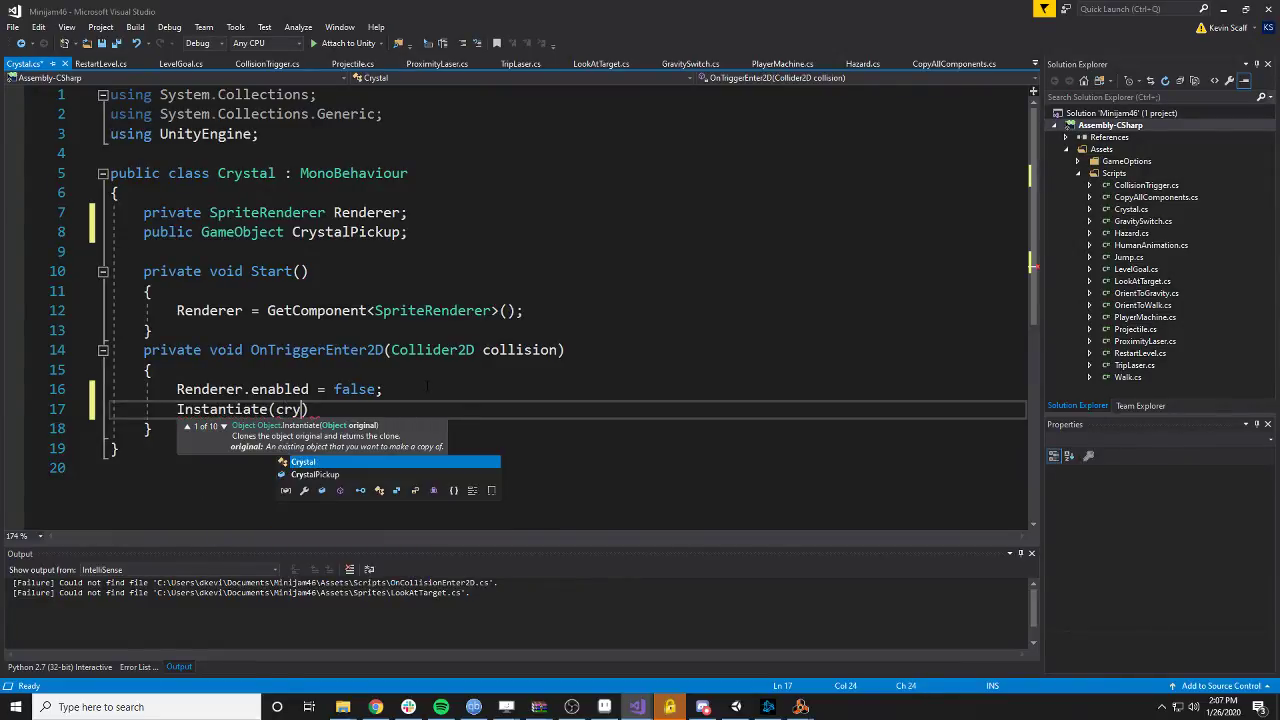
key("Tab")
type(", ")
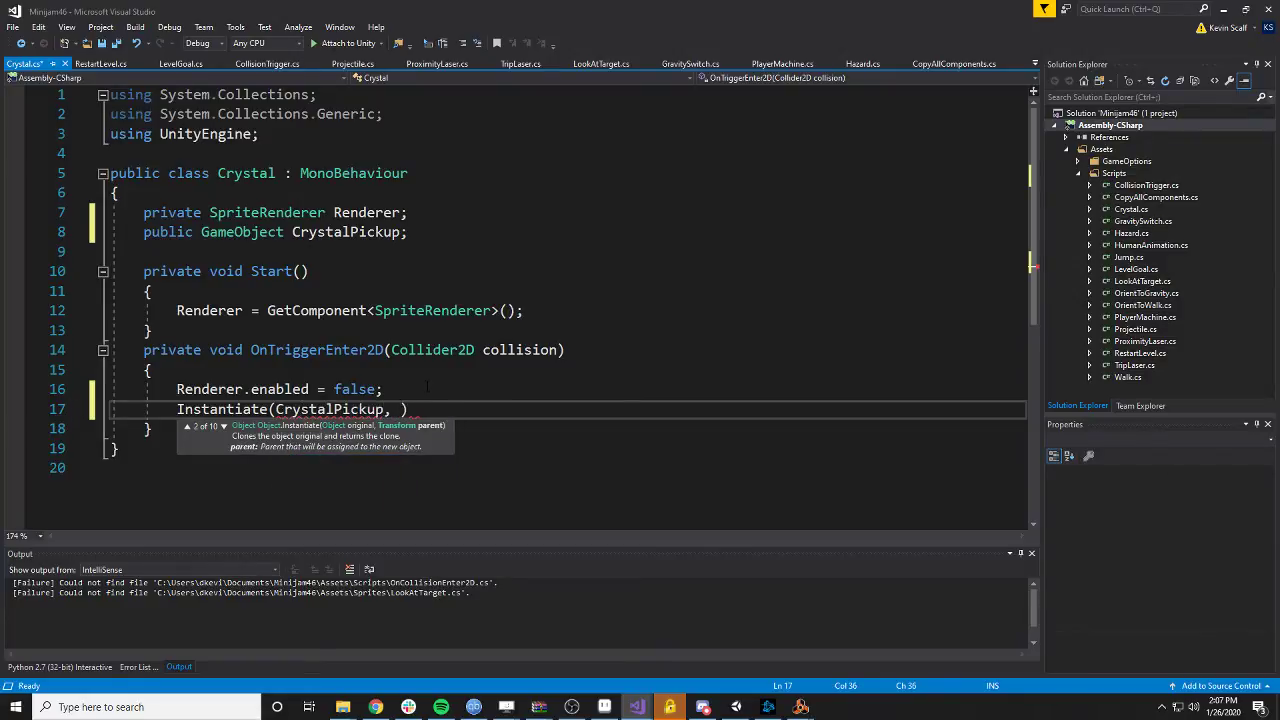
- Complete the Instantiate call with transform.position and transform.rotation as the remaining arguments
type("transform.")
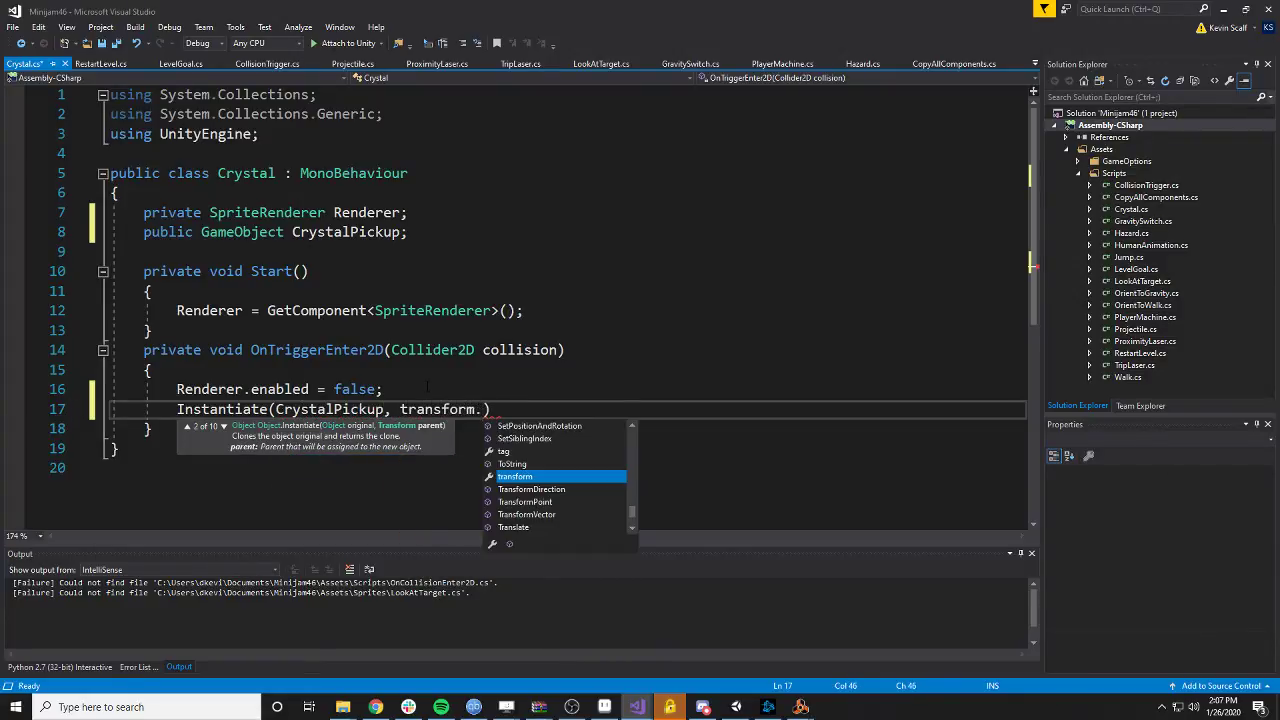
type("po")
key("Tab")
type(", t")
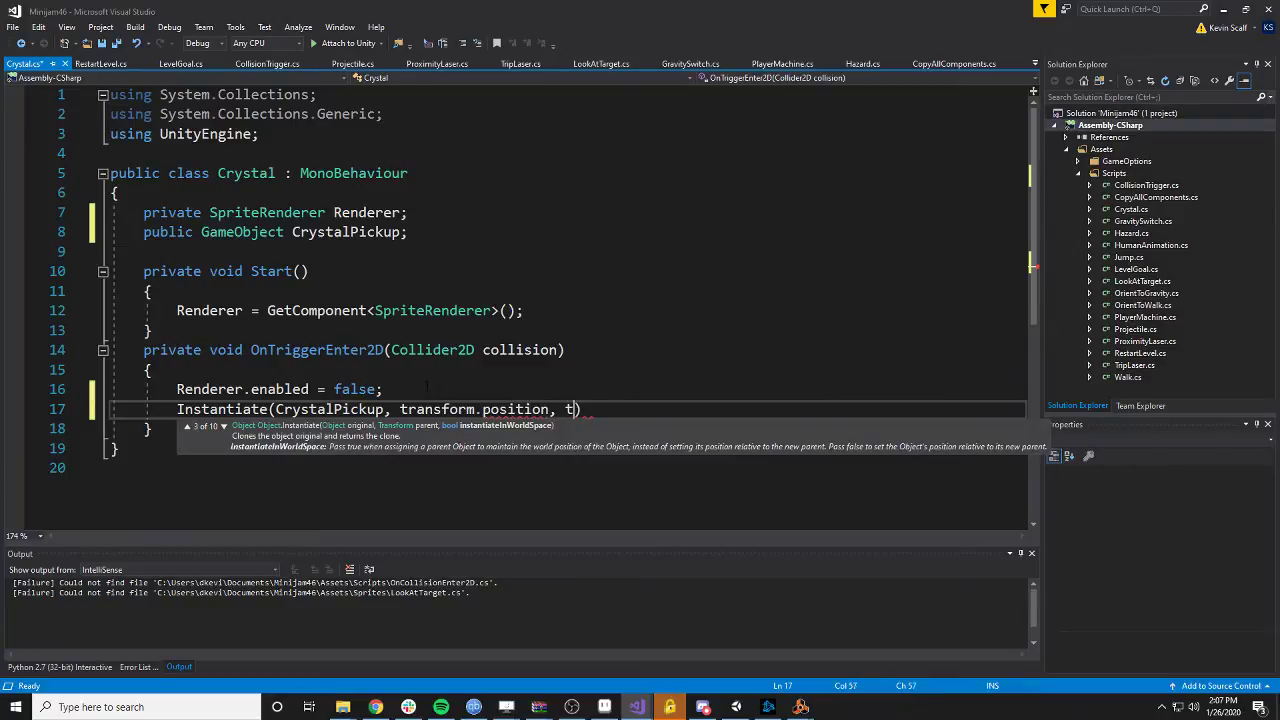
type("ransform.ro")
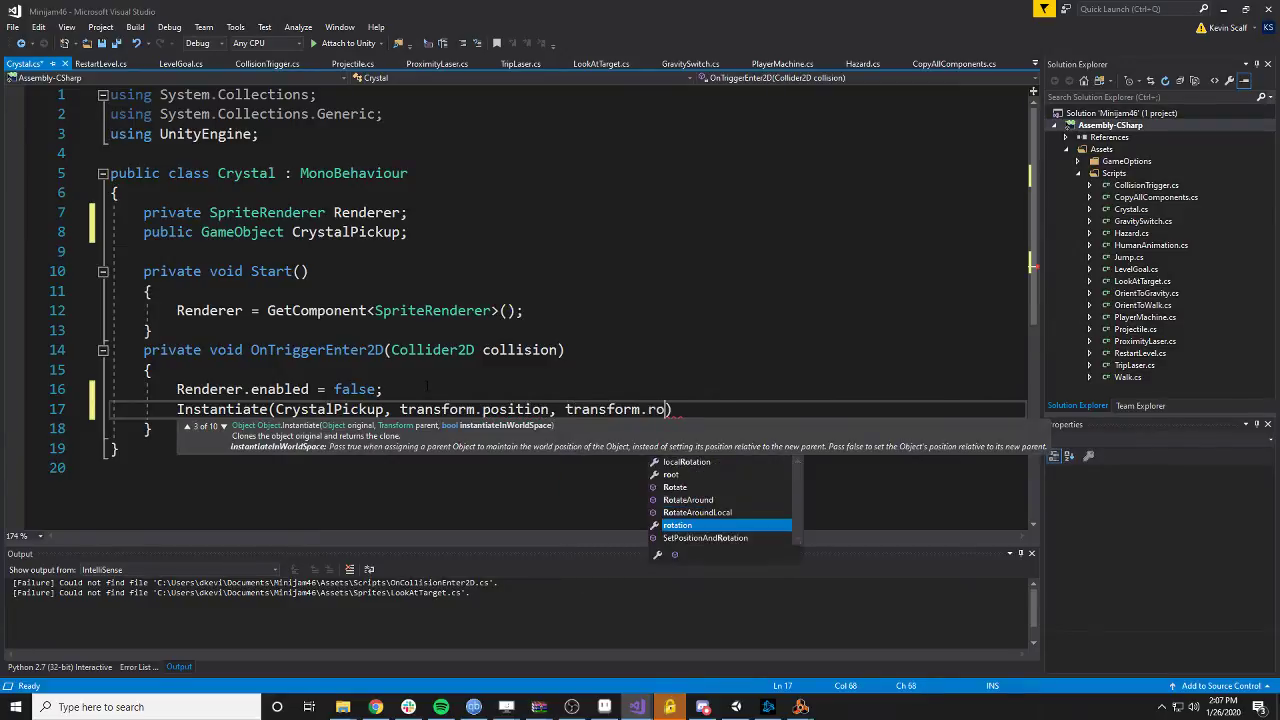
key("Tab")
type(");")
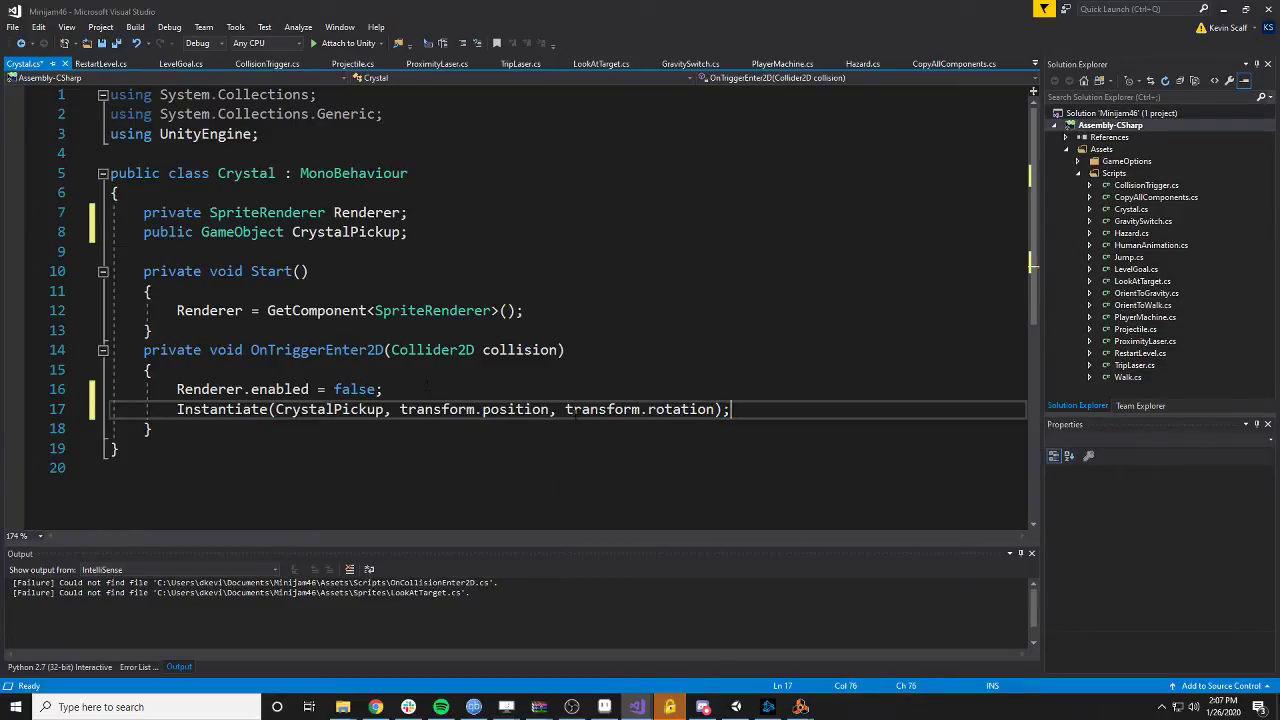
- Replace the rotation argument of the Instantiate call with Quaternion.identity
left_click(664, 409)
left_click_drag(563, 409, 712, 418)
key("BackSpace")
type("q")
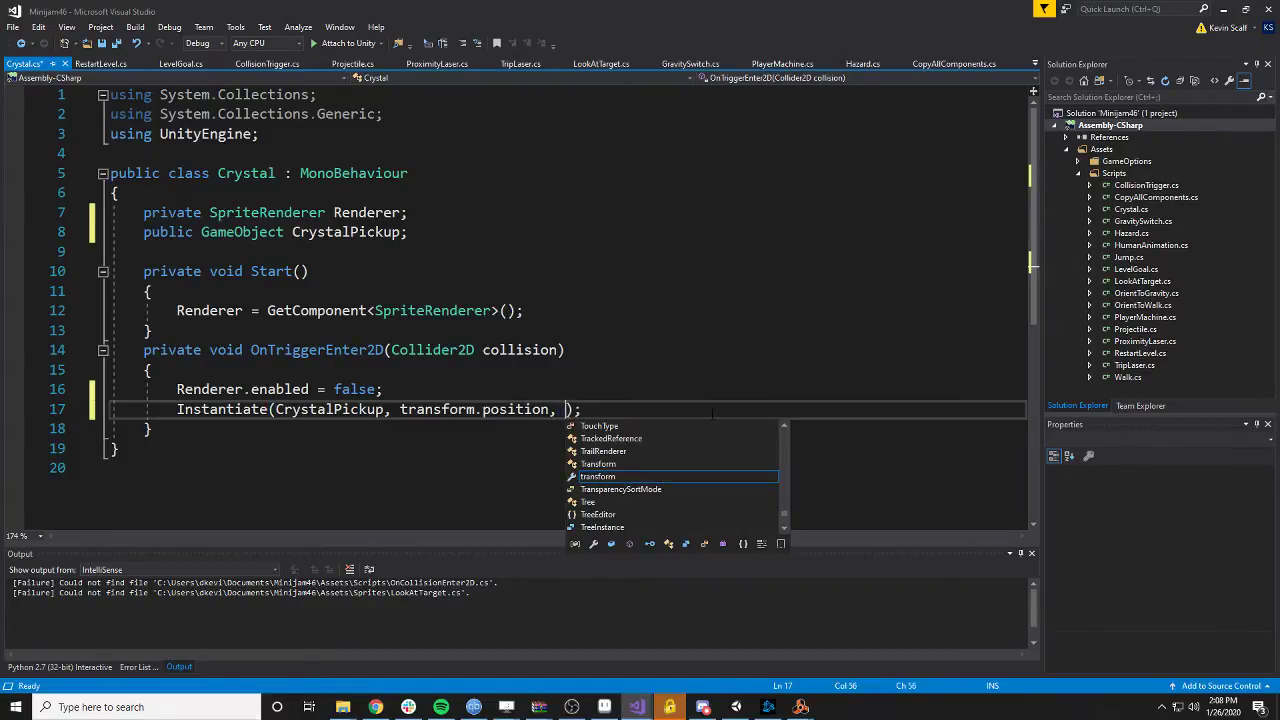
key("Tab")
type(".id")
key("Tab")
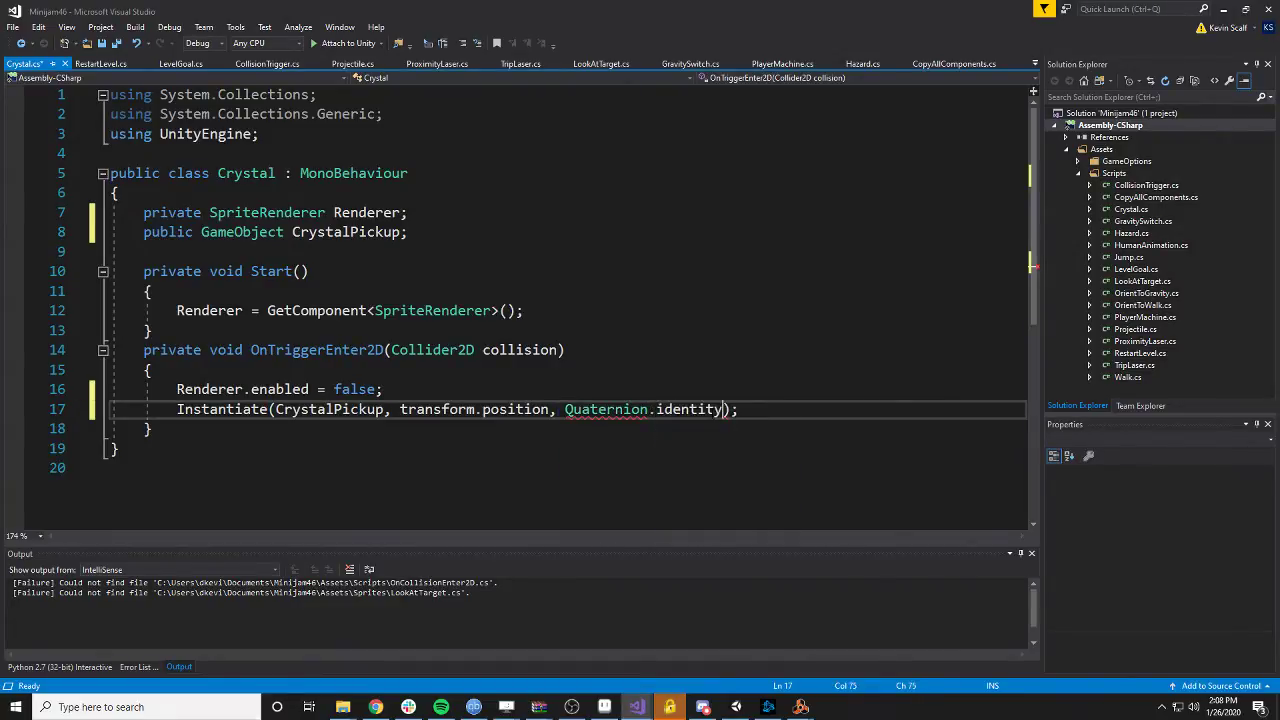
left_click(737, 370)
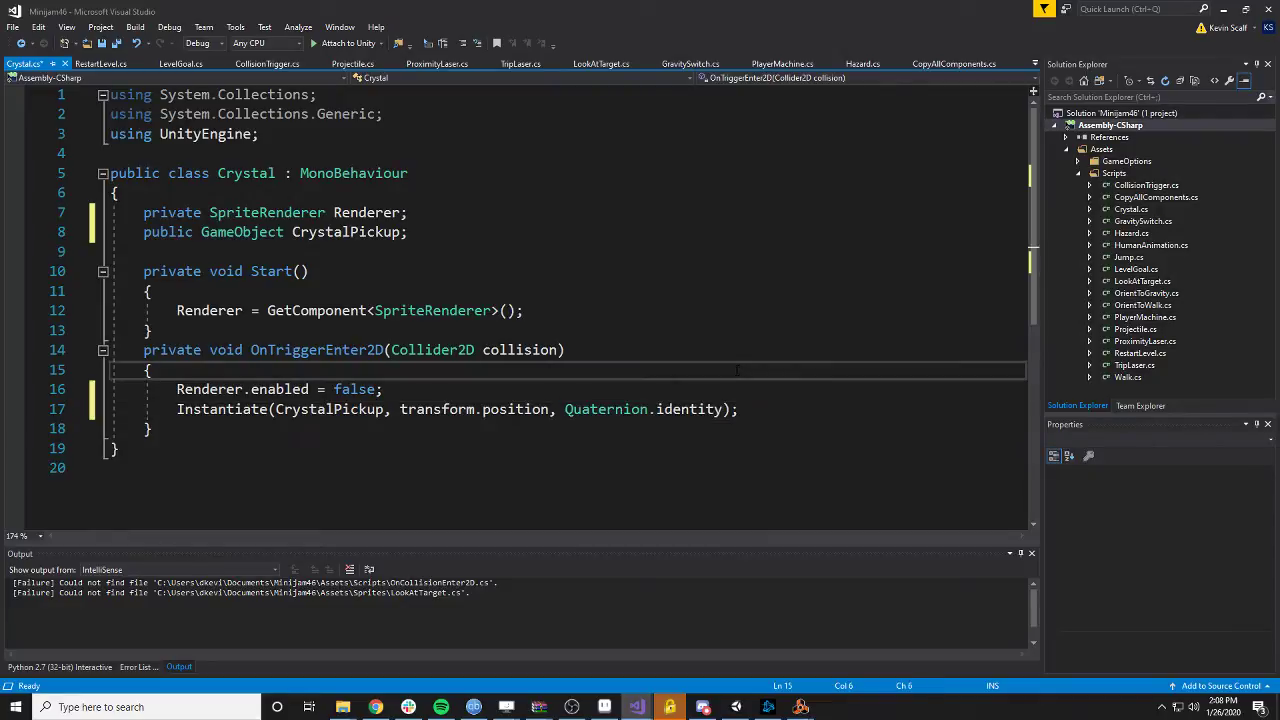
- Save the Crystal script, switch to Unity and open scene 12.unity from the Scenes folder
key("ctrl+s")
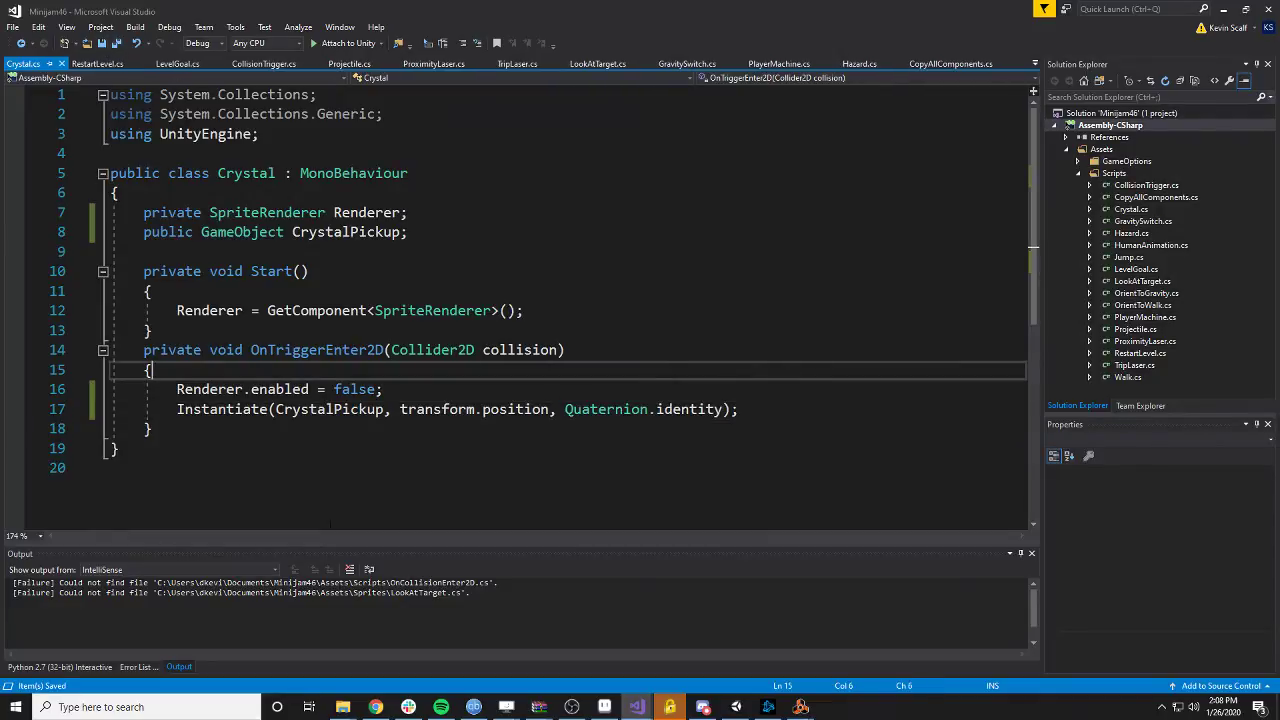
left_click(736, 707)
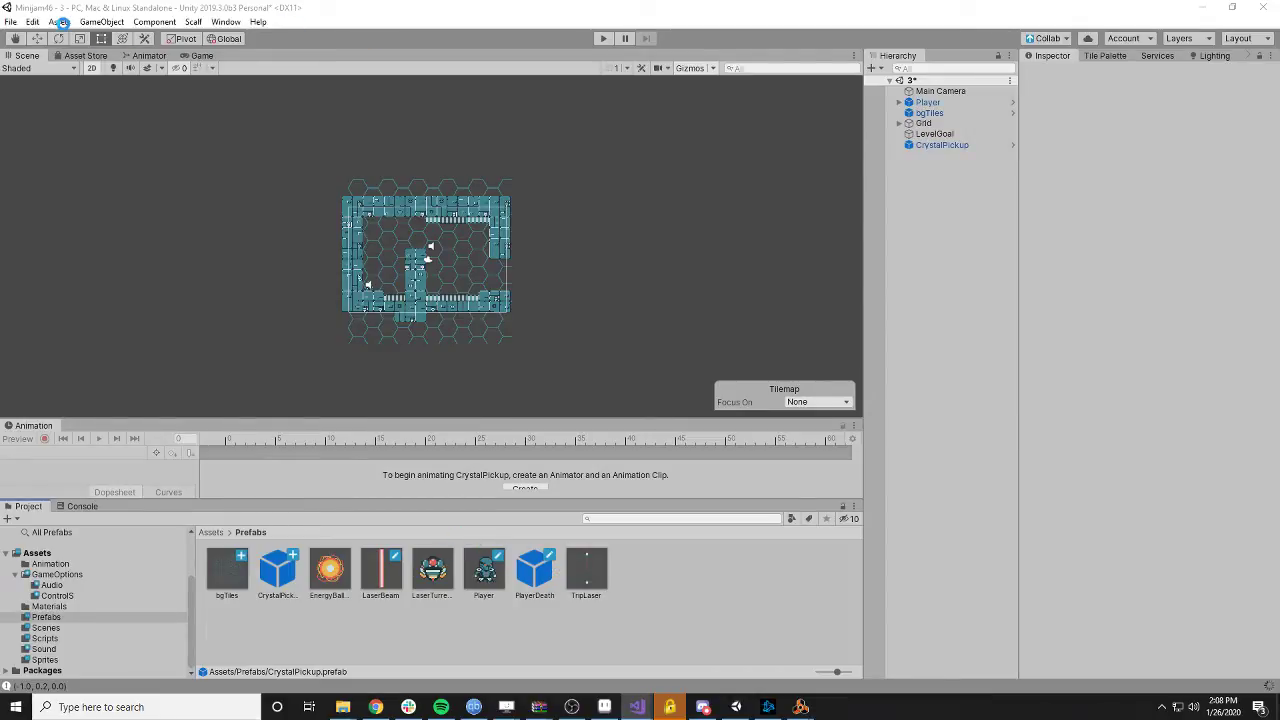
left_click(12, 22)
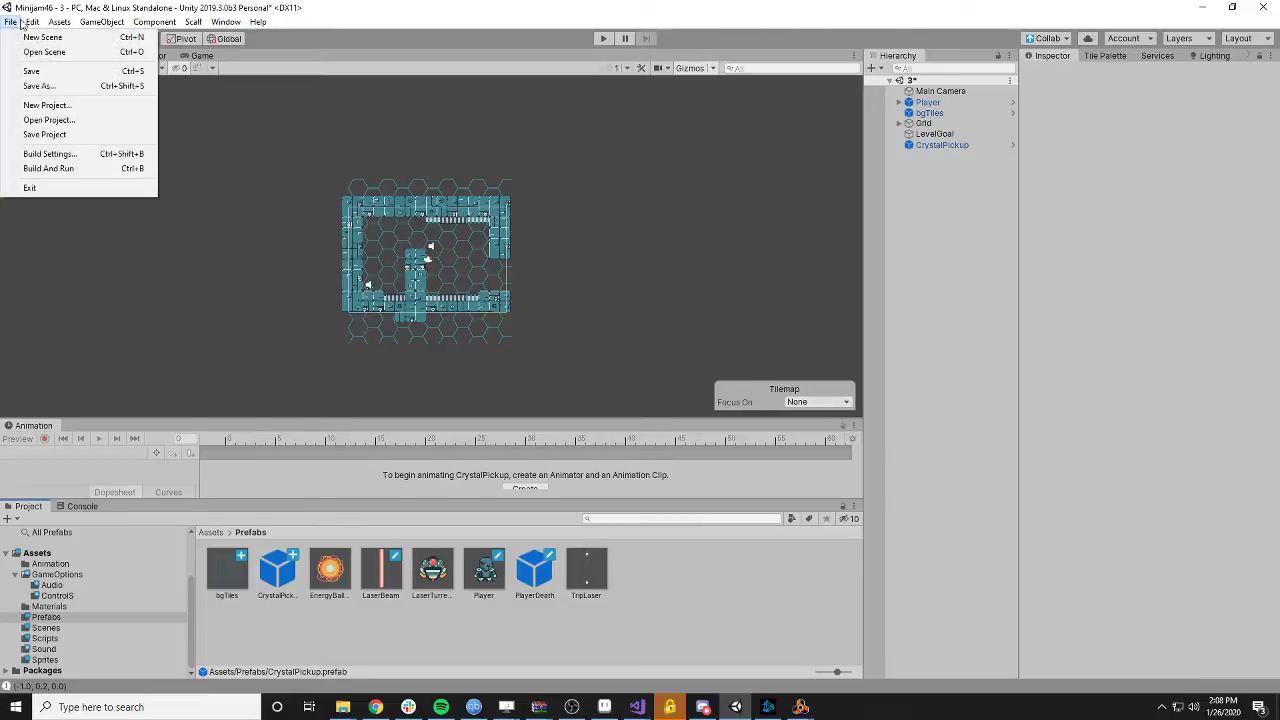
left_click(30, 49)
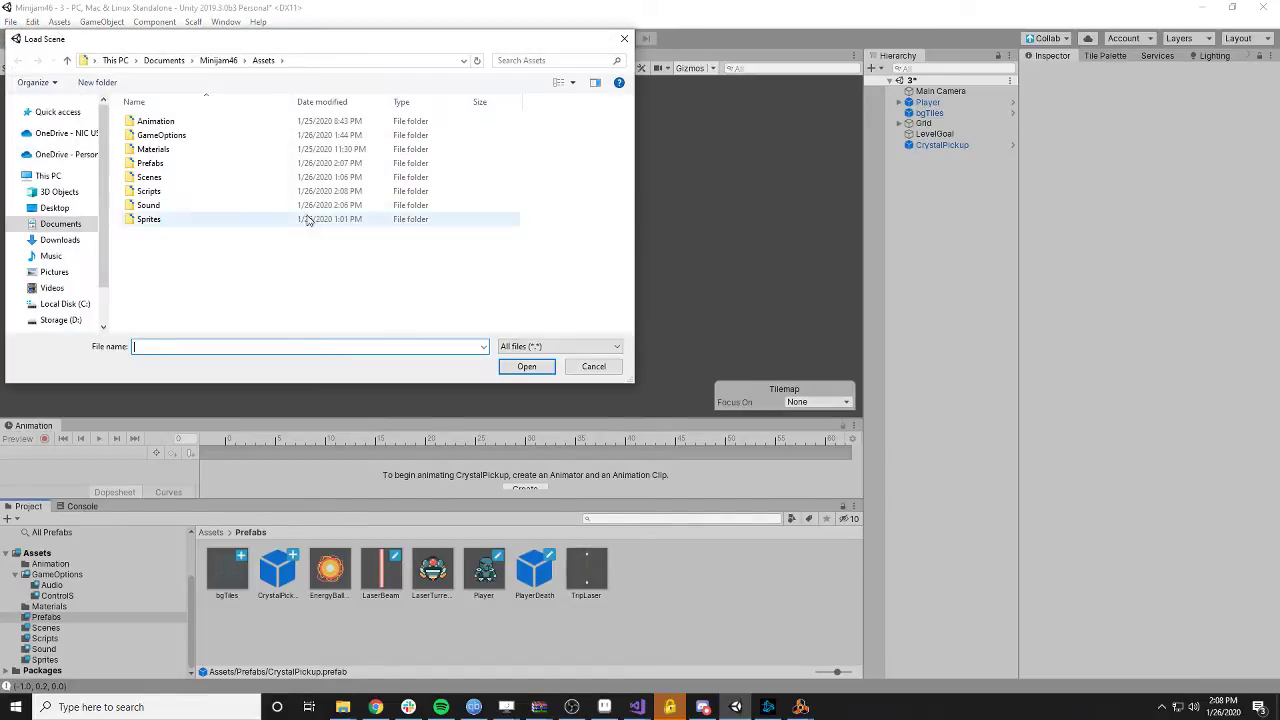
double_click(160, 177)
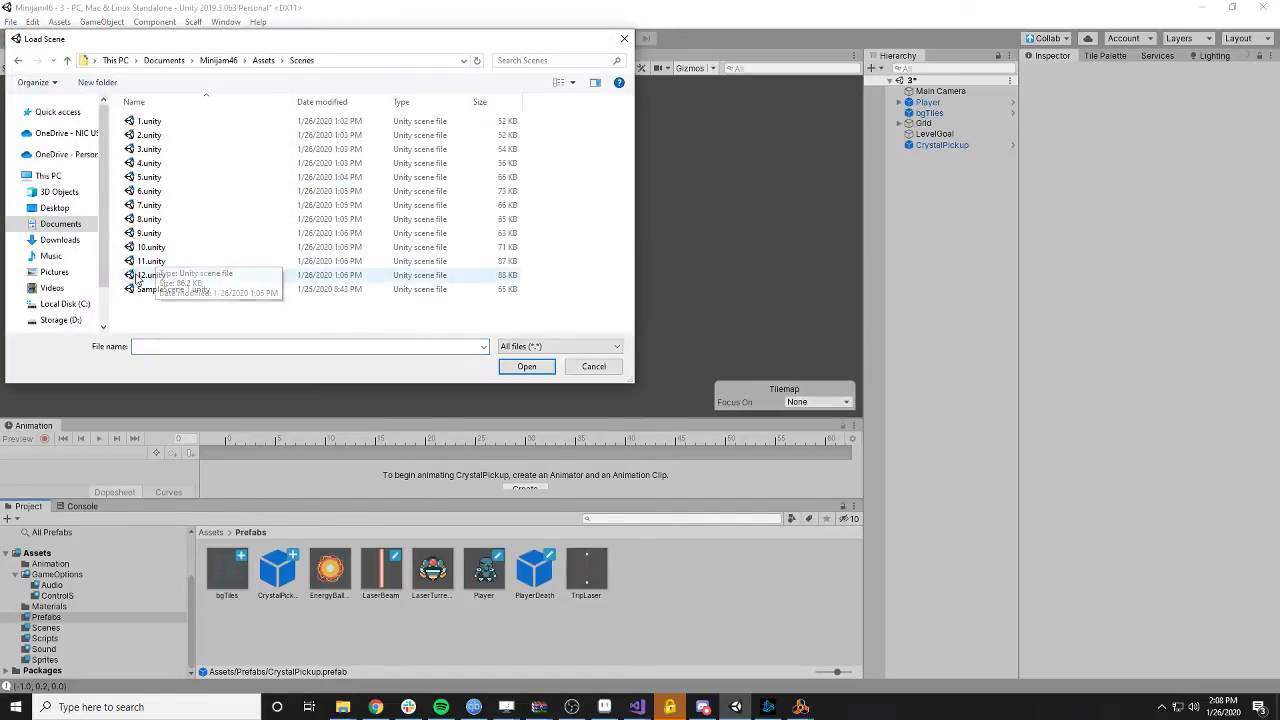
double_click(178, 274)
left_click(609, 380)
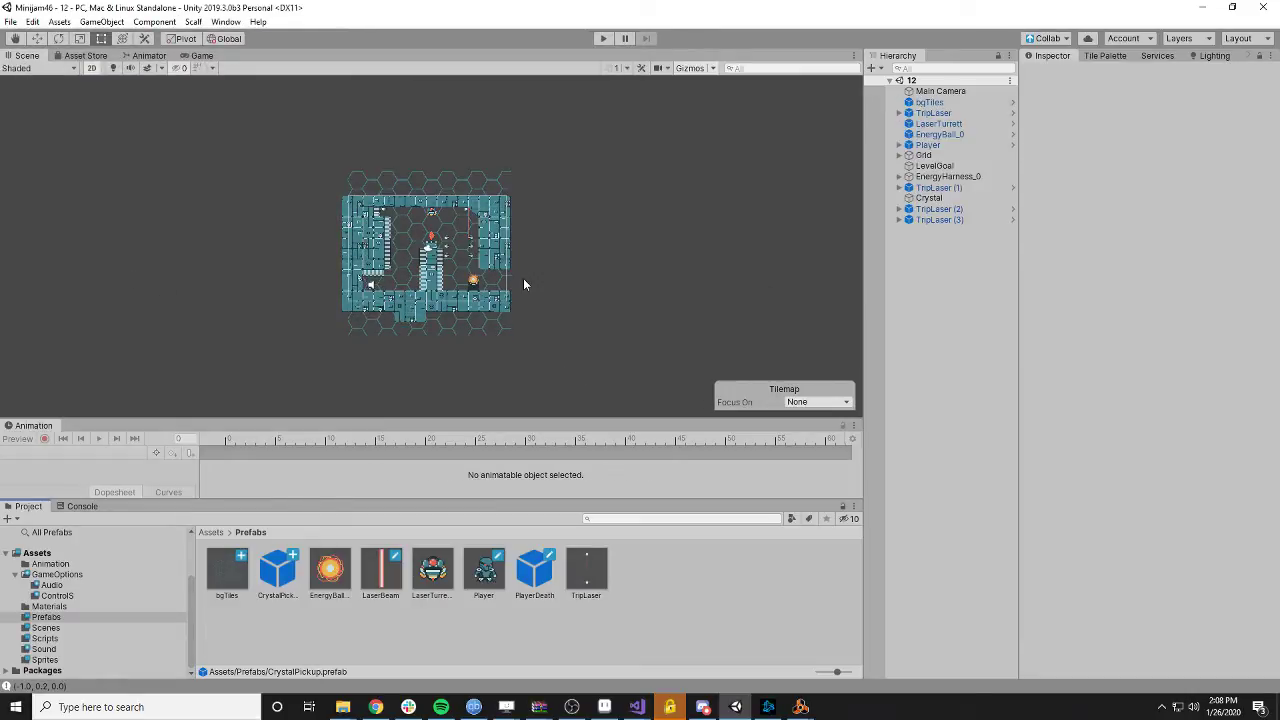
- Make the Crystal object a prefab in the Prefabs folder and assign the CrystalPickup prefab to its Crystal Pickup field
left_click(935, 198)
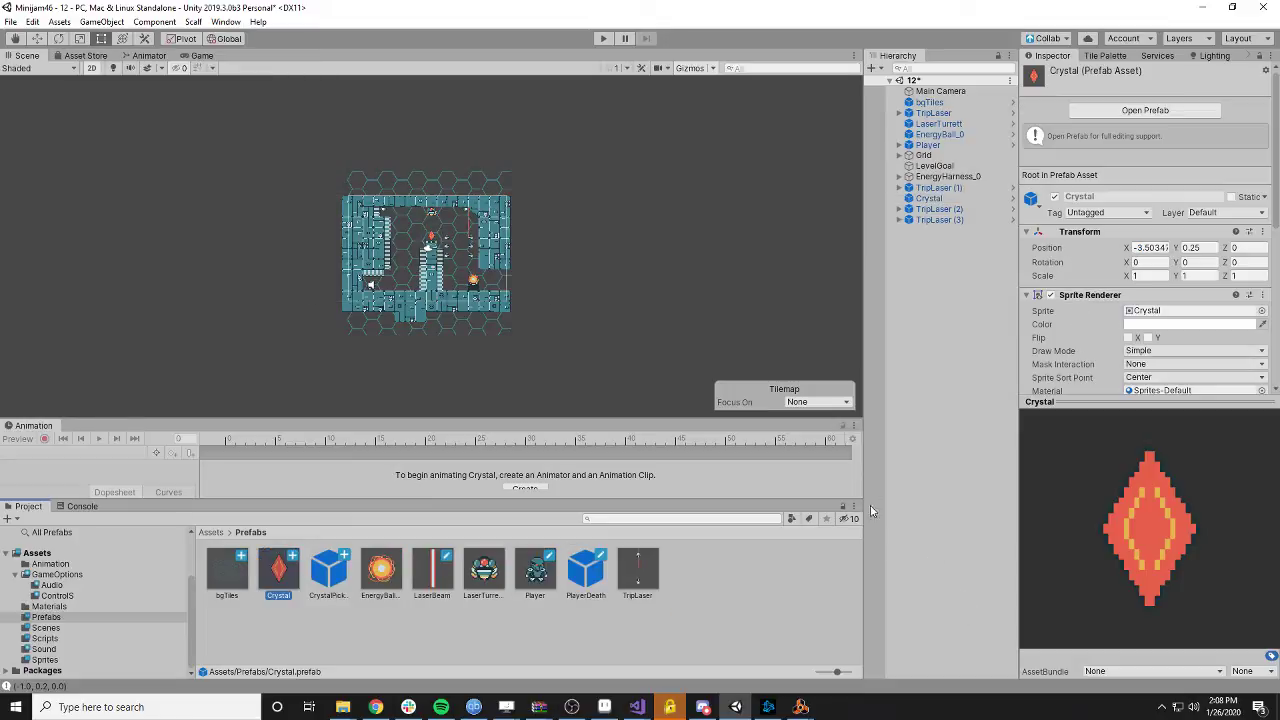
left_click(929, 198)
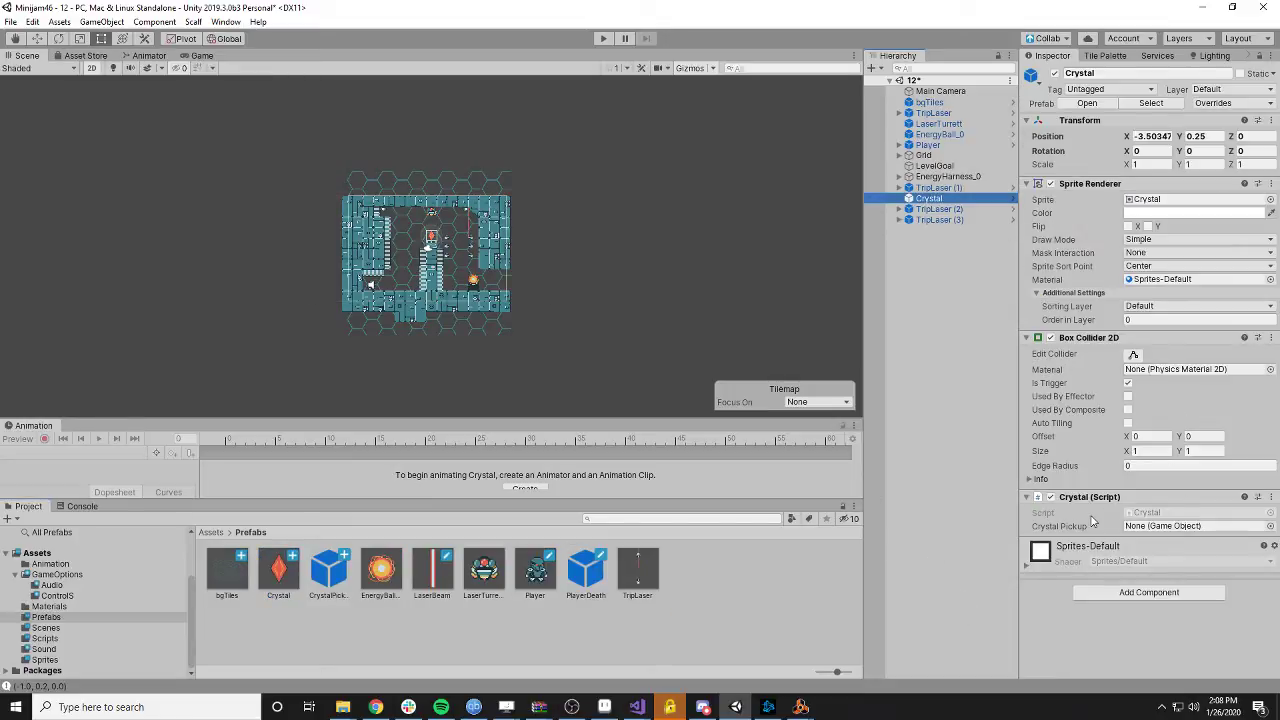
left_click_drag(329, 572, 1170, 526)
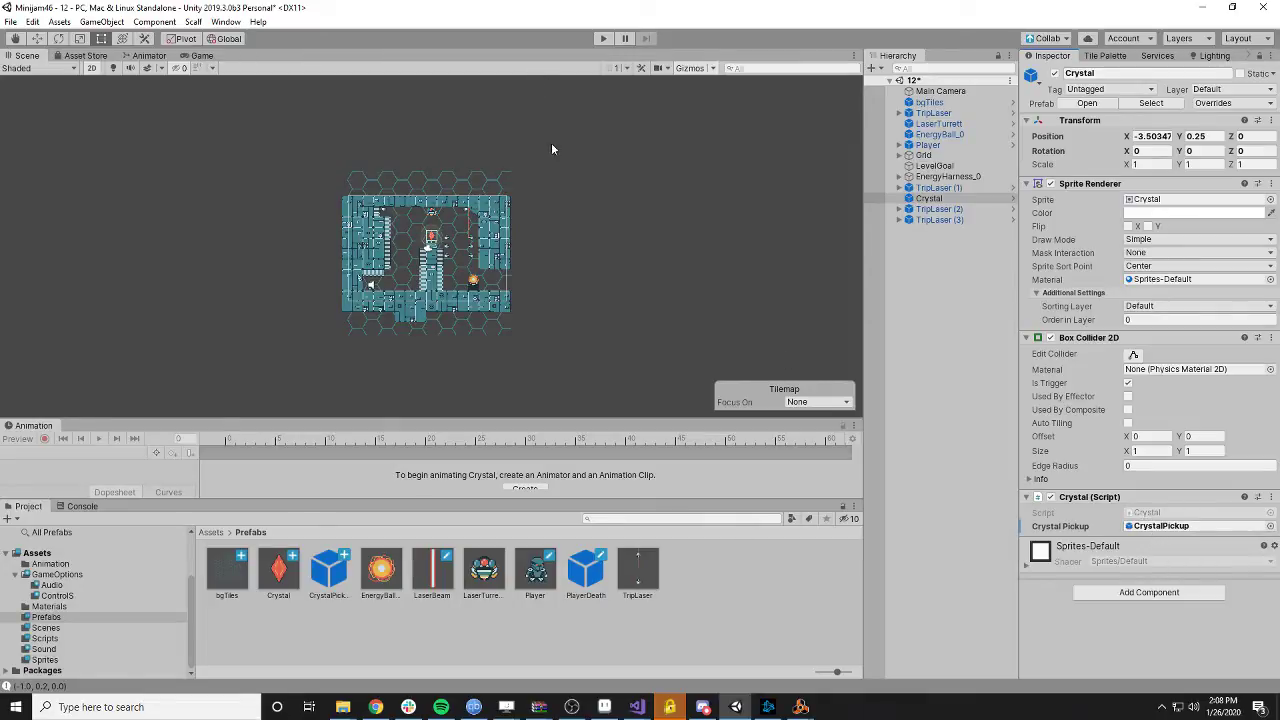
- Play-test scene 12 by steering the player through the crystal and on towards the level exit, and stop play mode
left_click(603, 40)
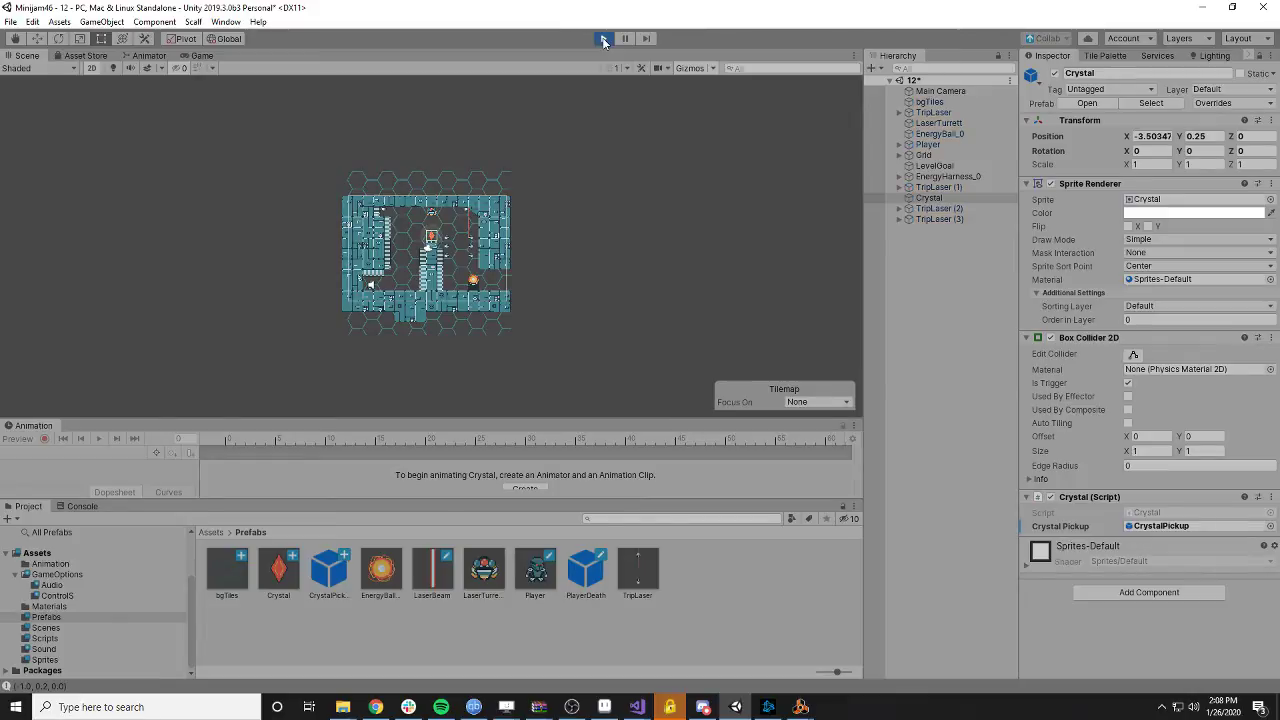
key("Right")
key("Up")
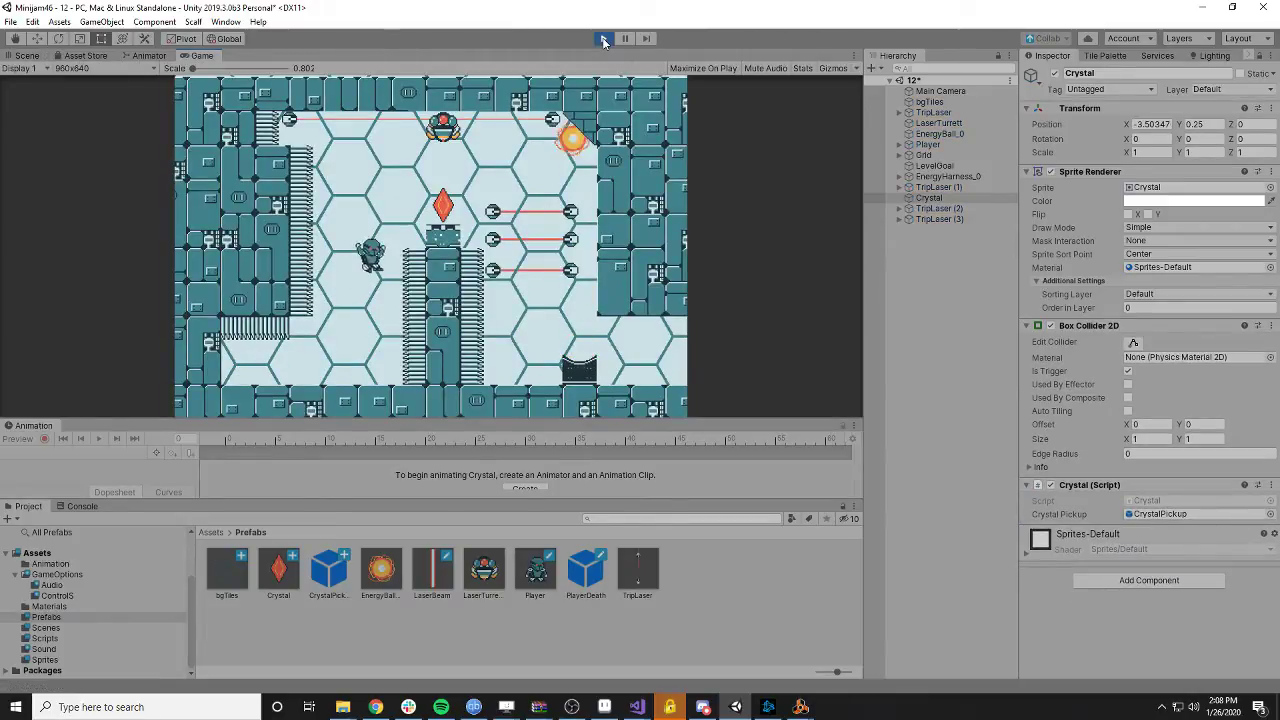
key("Down")
key("Up")
key("Right")
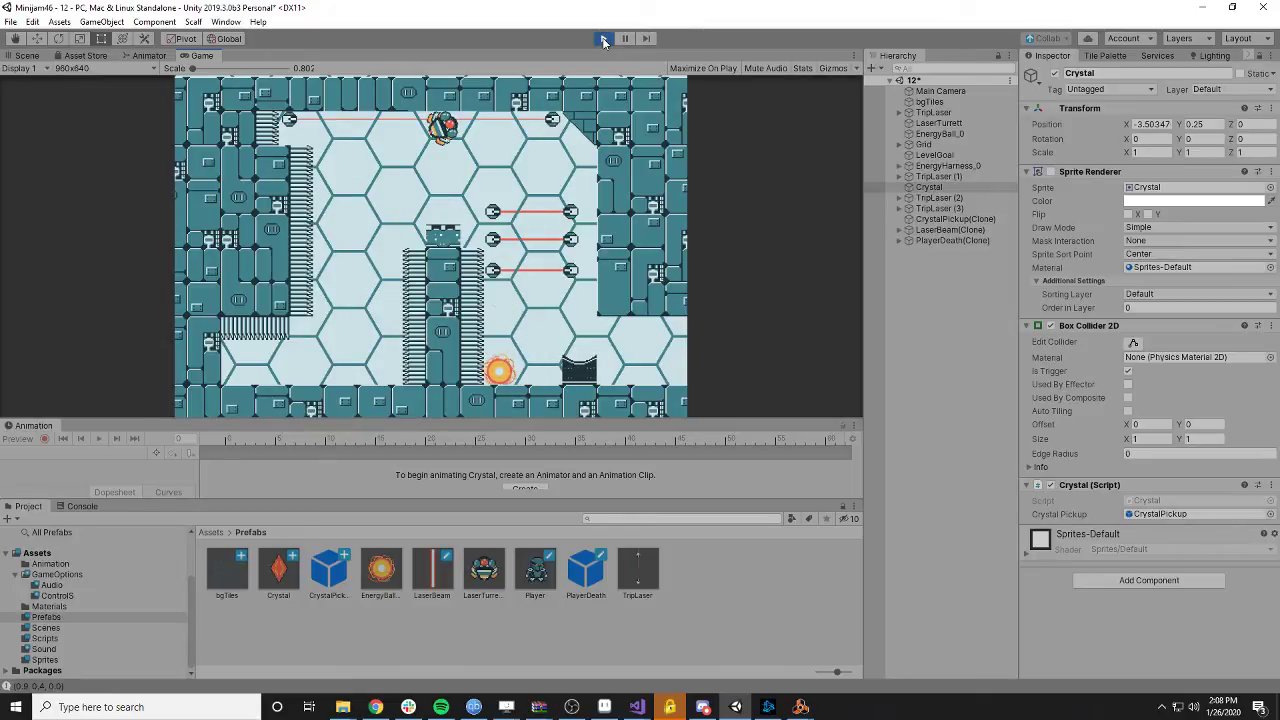
key("Right")
key("Up")
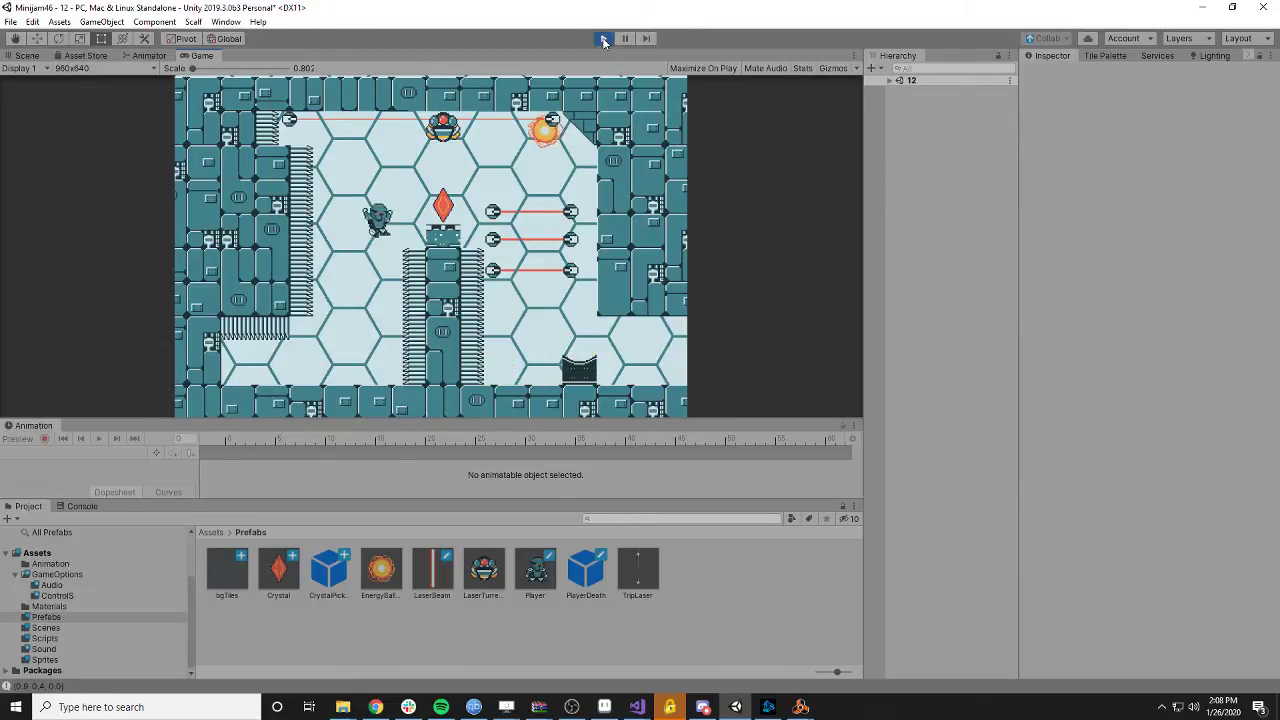
key("Right")
key("Up")
key("Down")
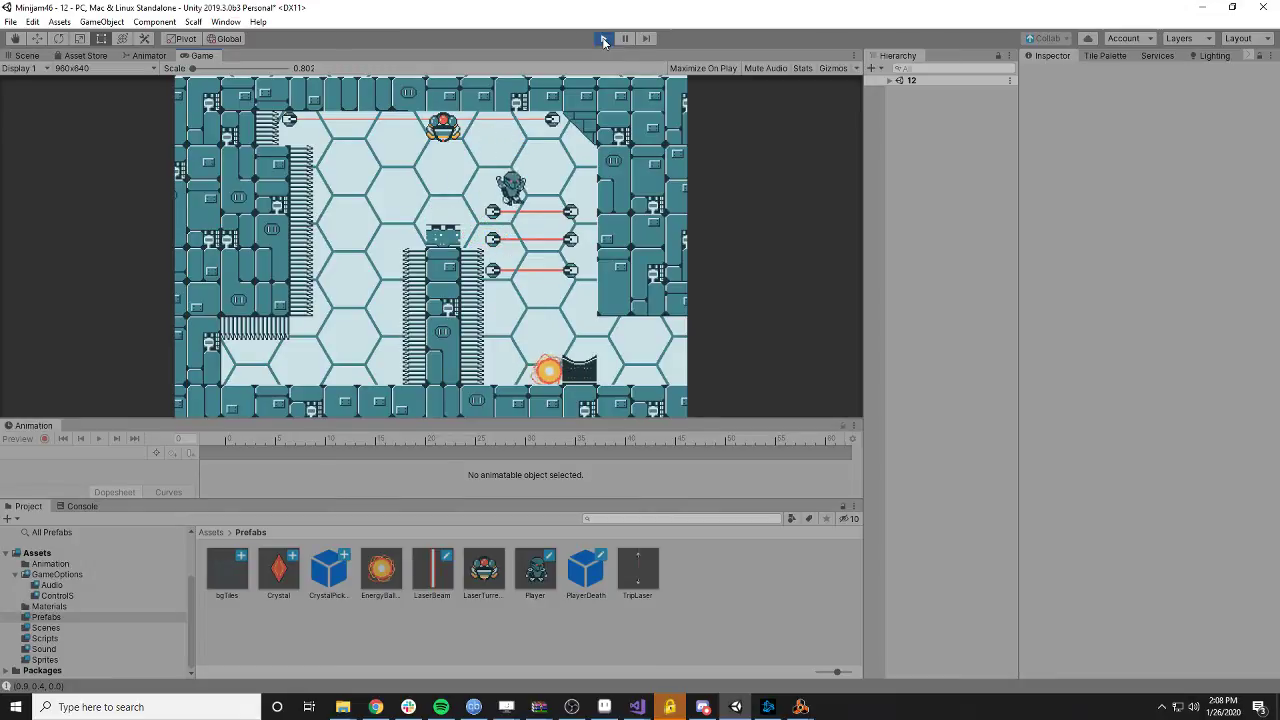
key("Right")
key("Up")
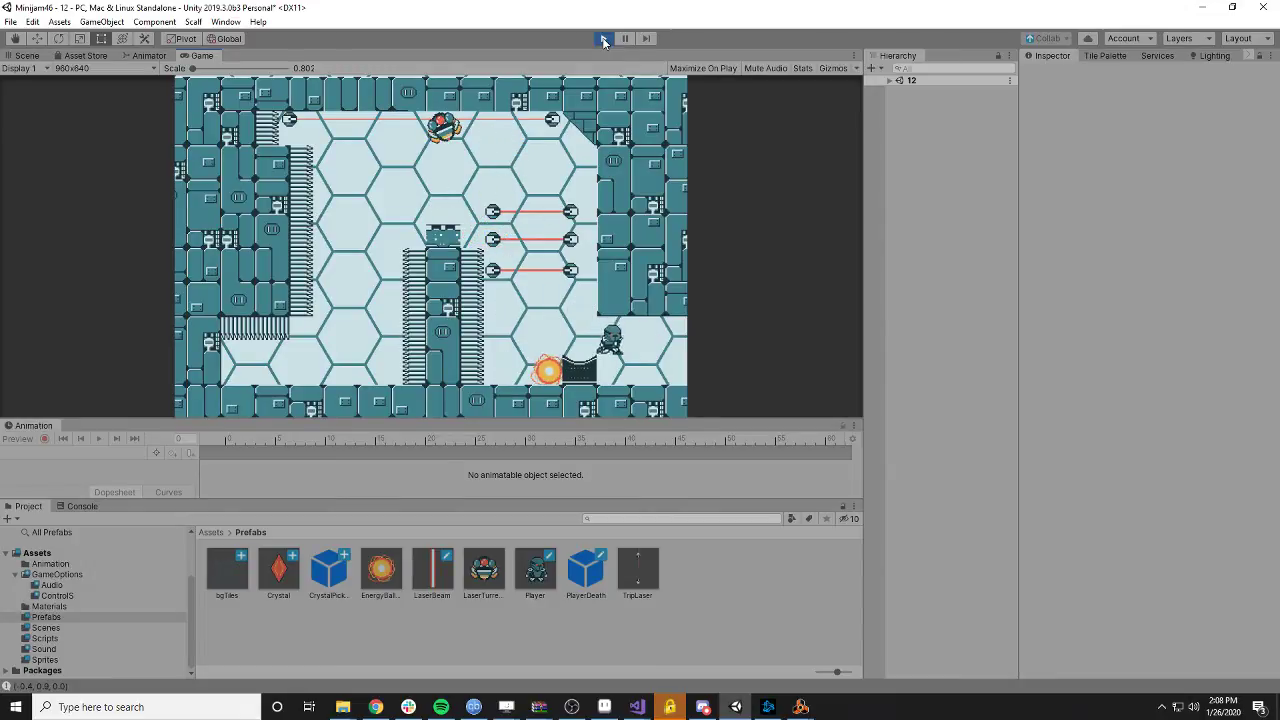
key("Right")
left_click(603, 39)
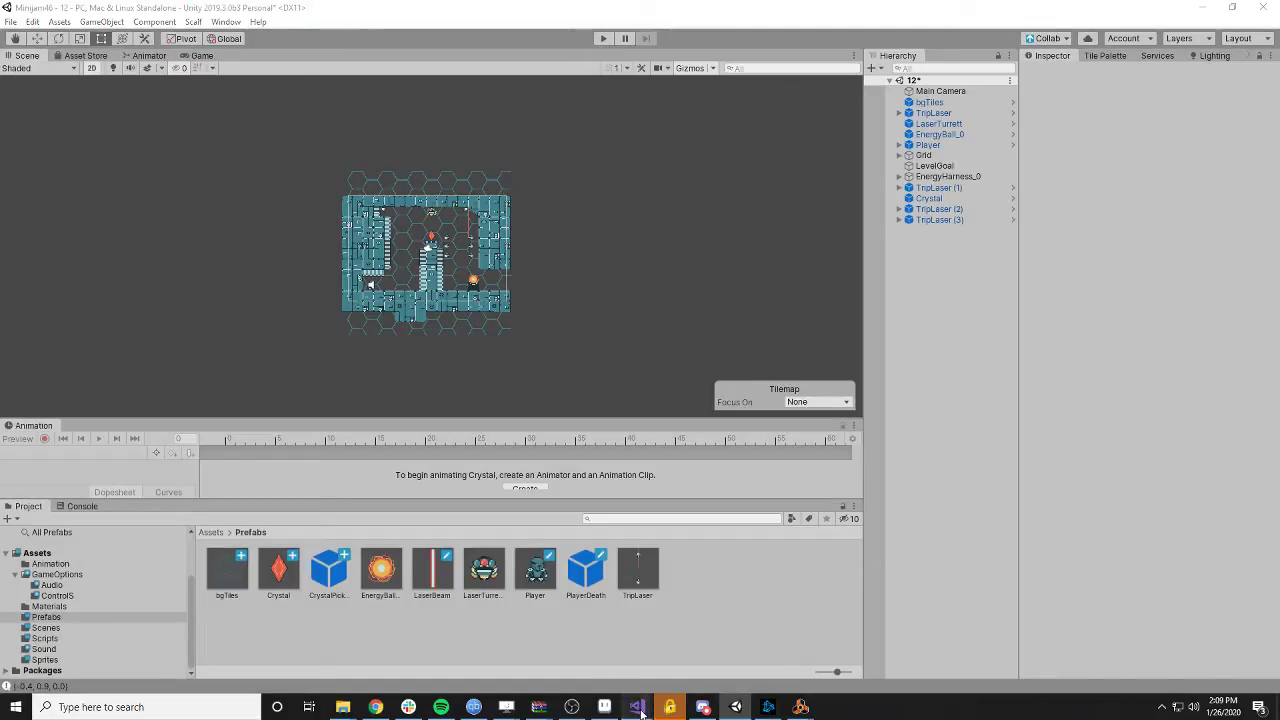
- Switch to the Minijam46 script in Visual Studio and insert an empty line at the start of OnTriggerEnter2D
mouse_move(637, 705)
left_click(695, 650)
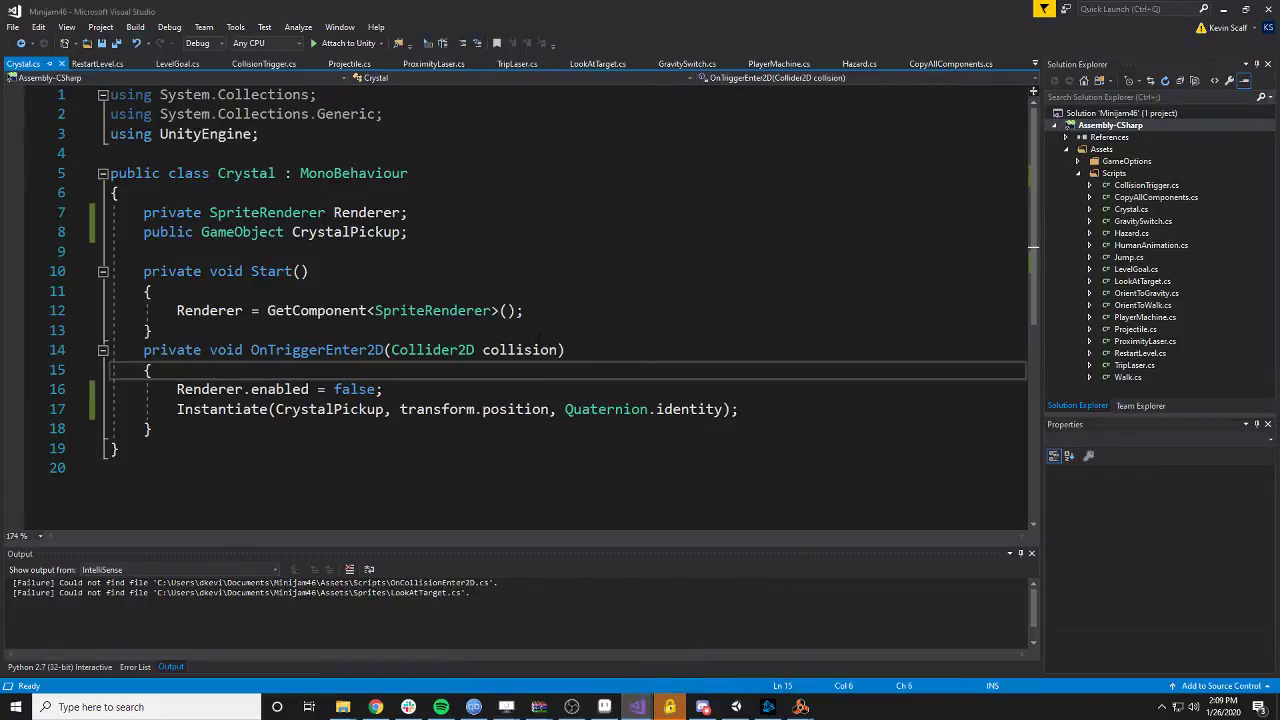
left_click(434, 390)
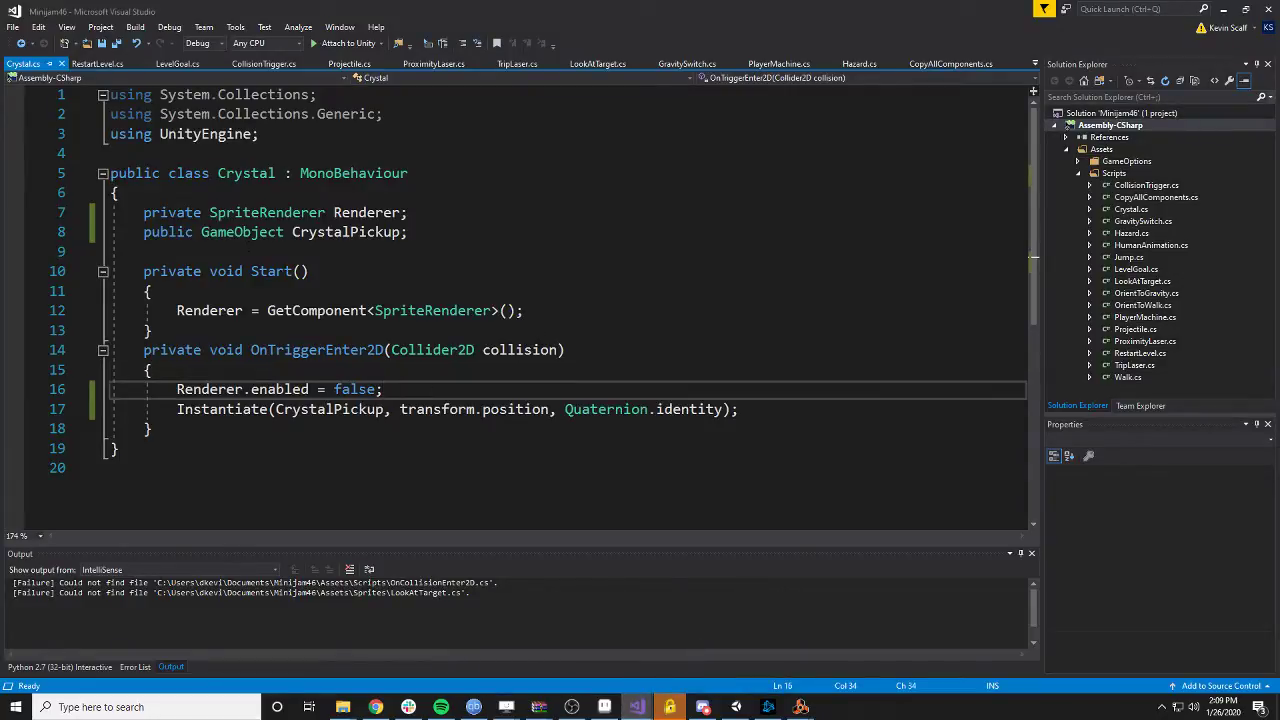
left_click(308, 371)
key("Return")
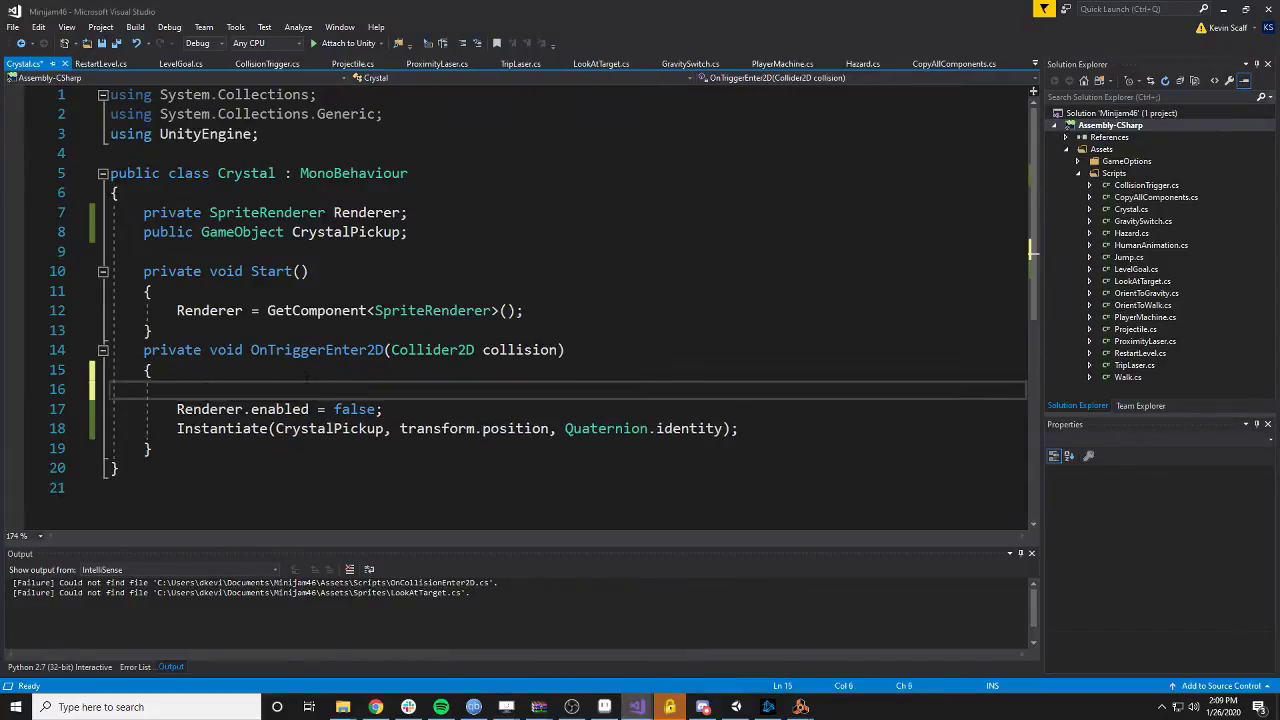
type("if(")
key("BackSpace")
key("BackSpace")
key("BackSpace")
- Declare a variable with var player = collision.GetComponent<PlayerMachine>(); on the empty first line of OnTriggerEnter2D
type("var Player")
key("BackSpace")
key("BackSpace")
key("BackSpace")
key("BackSpace")
key("BackSpace")
key("BackSpace")
type("player = ")
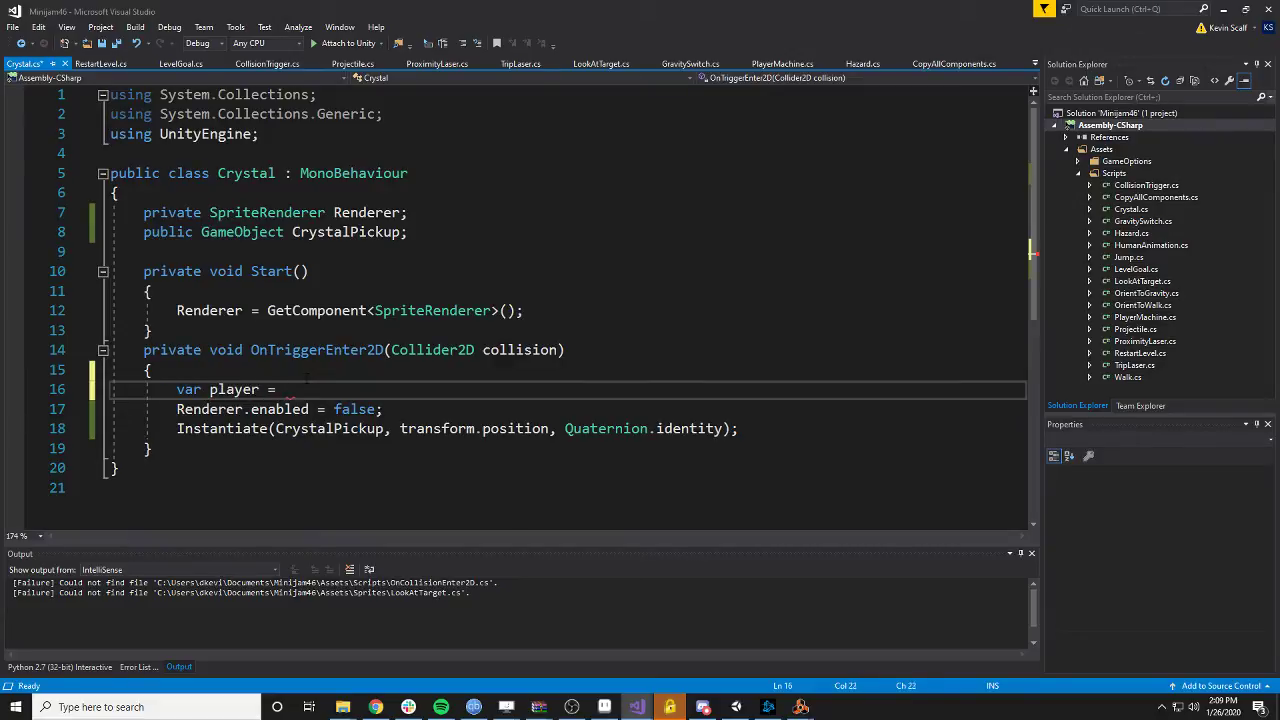
type("collision.")
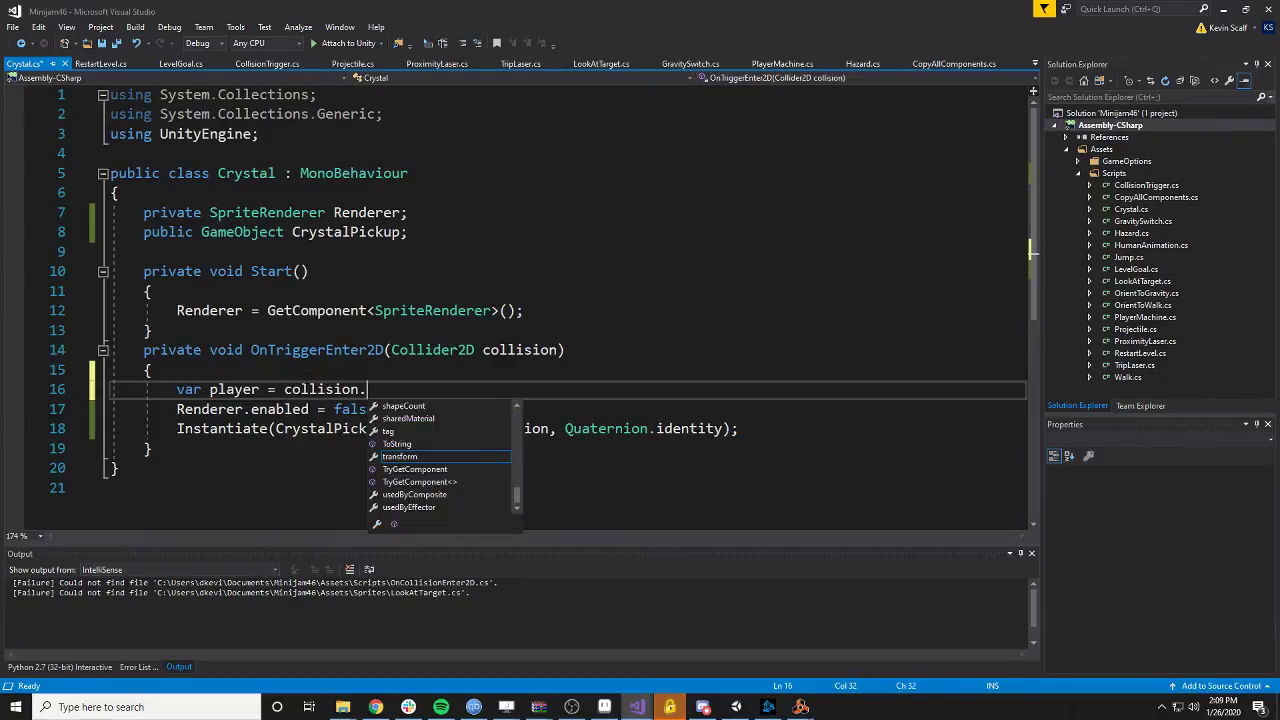
type("get")
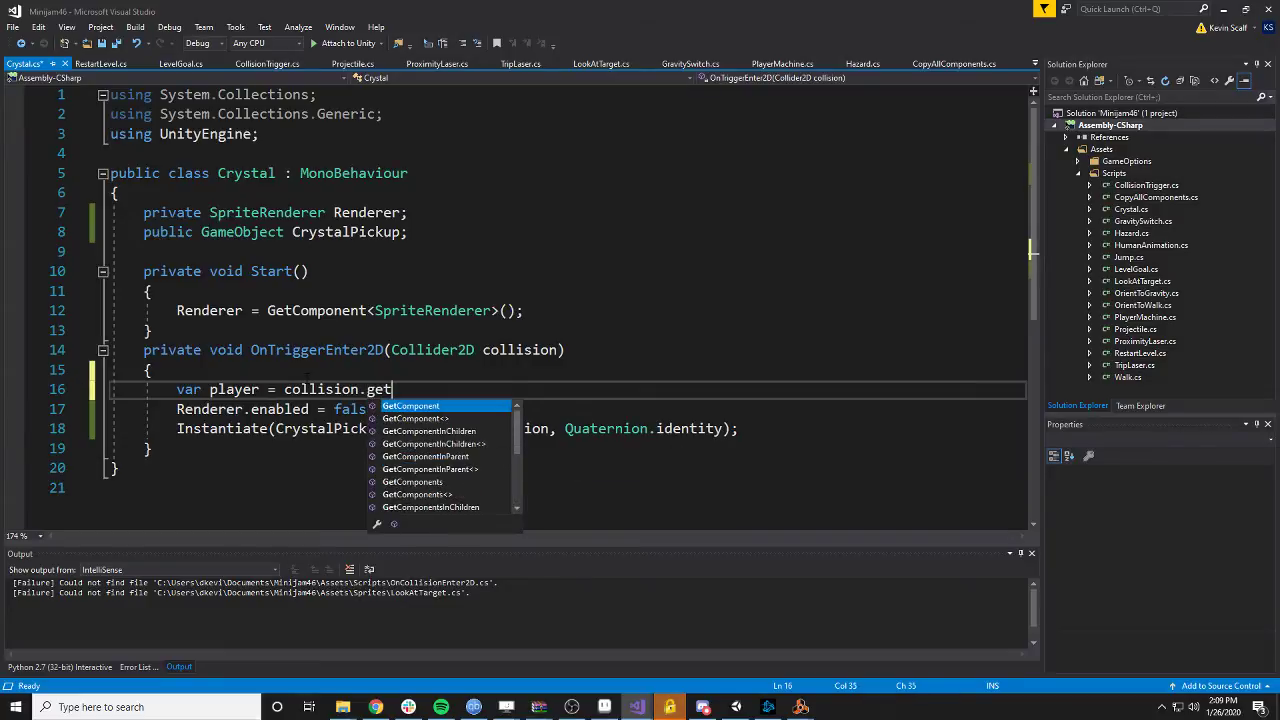
key("Tab")
type("<")
type("layerMachine>")
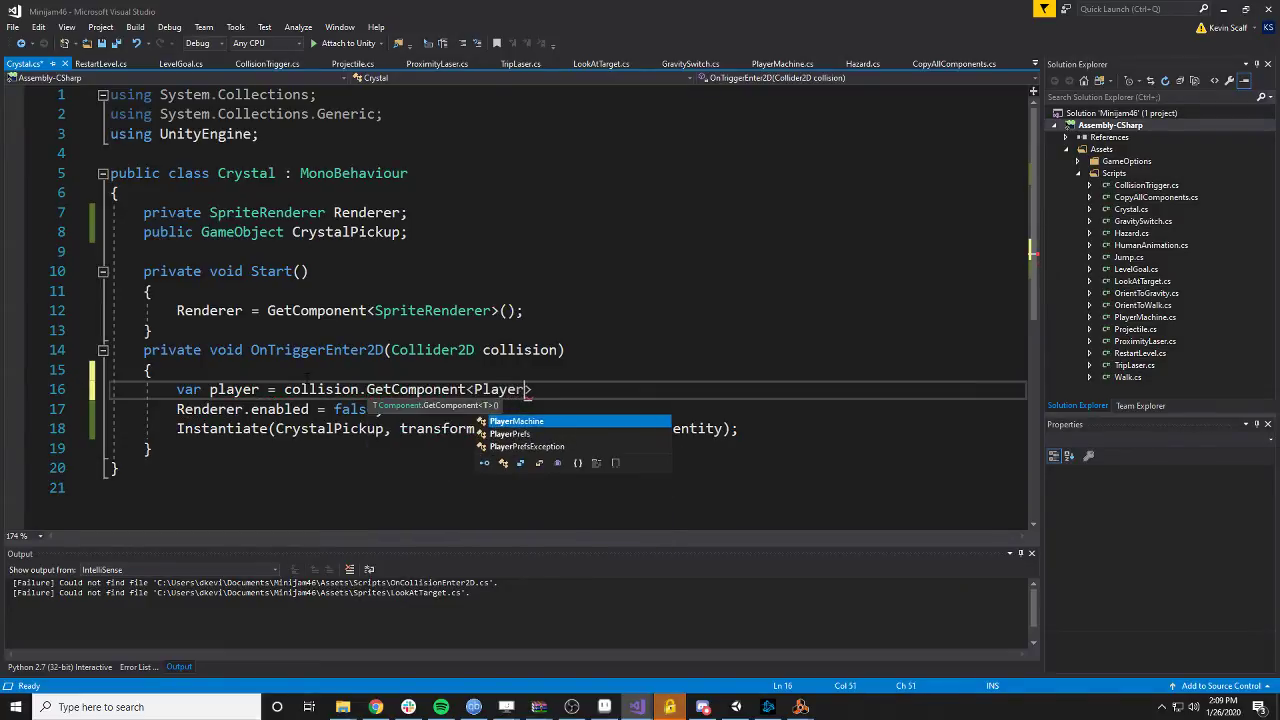
type("();")
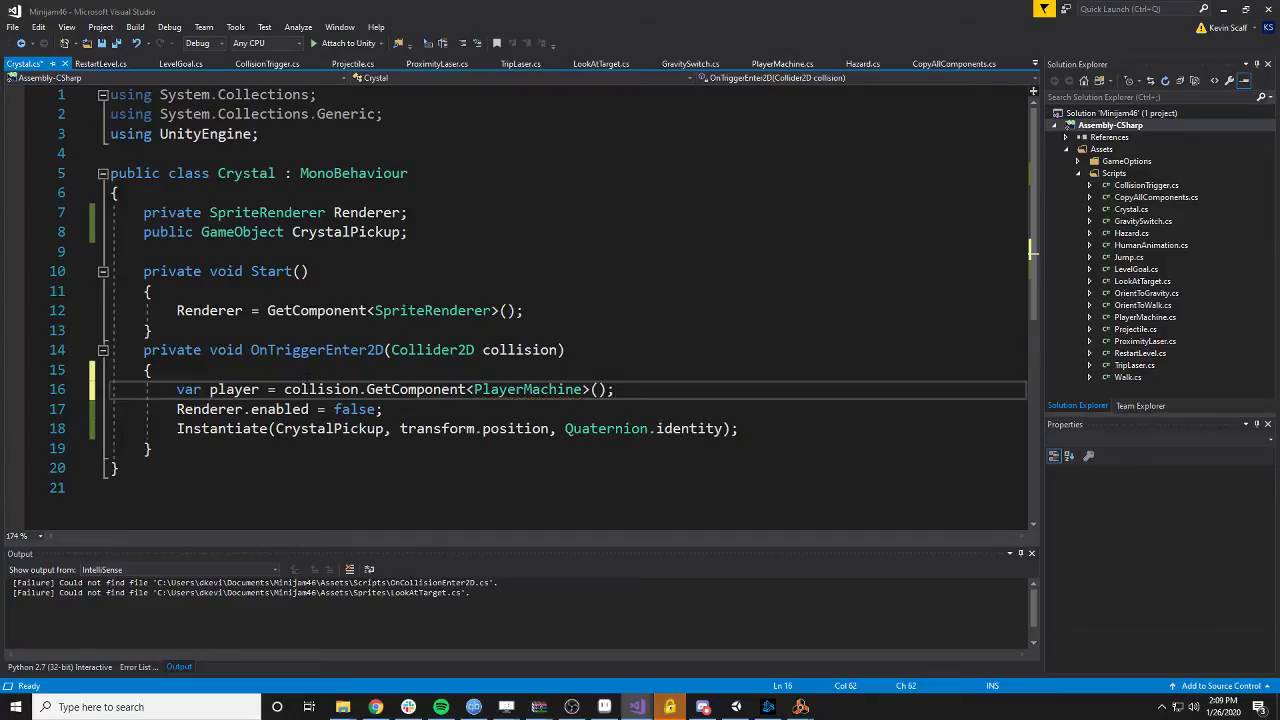
- Add an if (player == null) check that returns, directly below the player declaration, and save the script
key("Return")
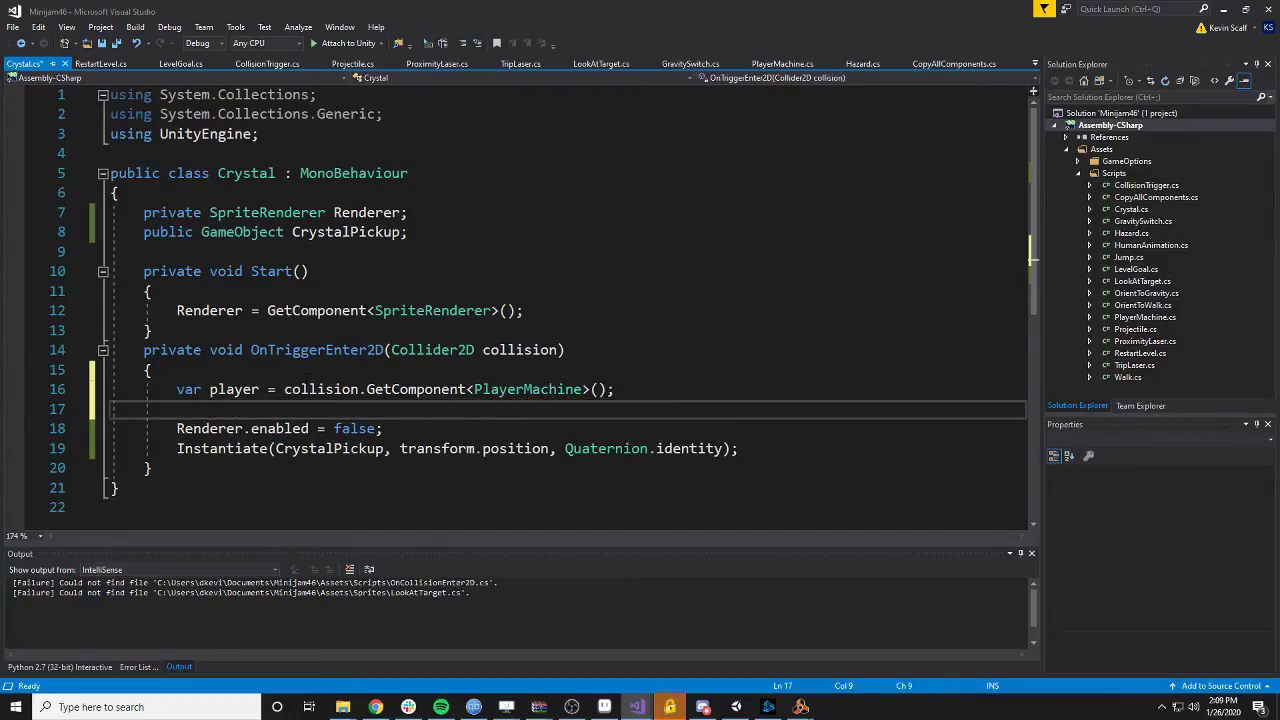
type("if(player ")
type("== null)")
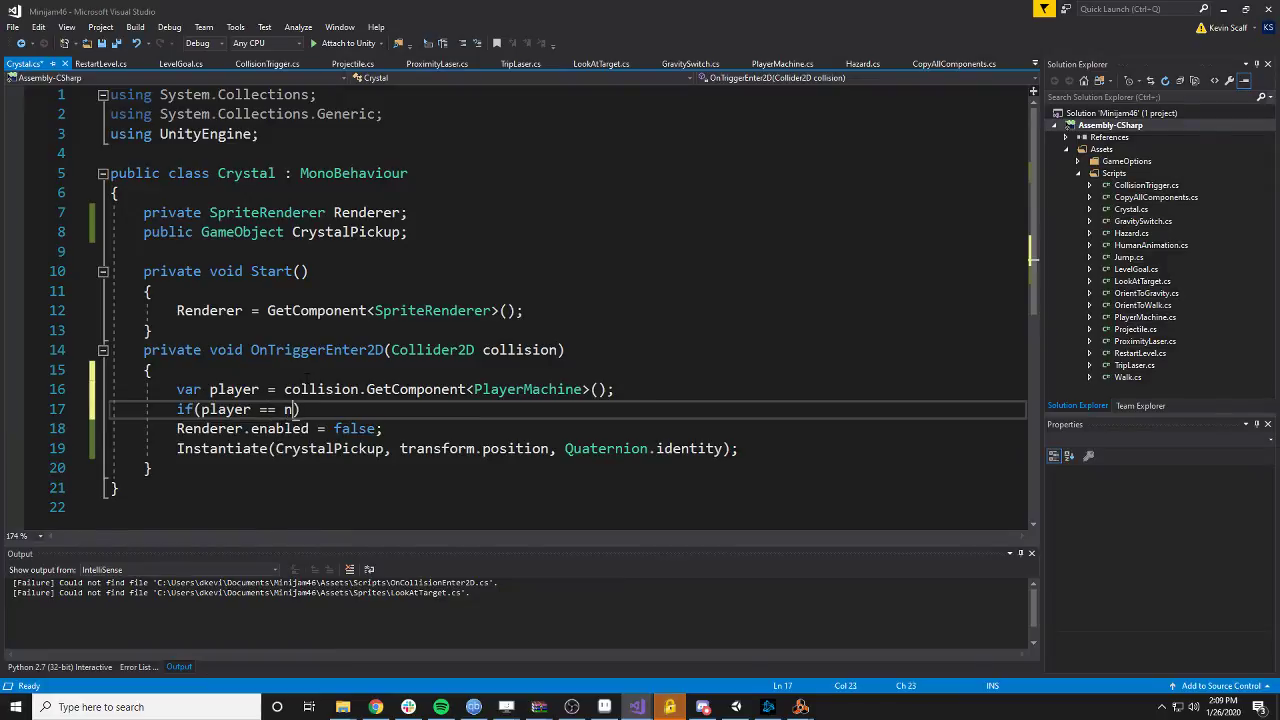
key("Return")
type("return;")
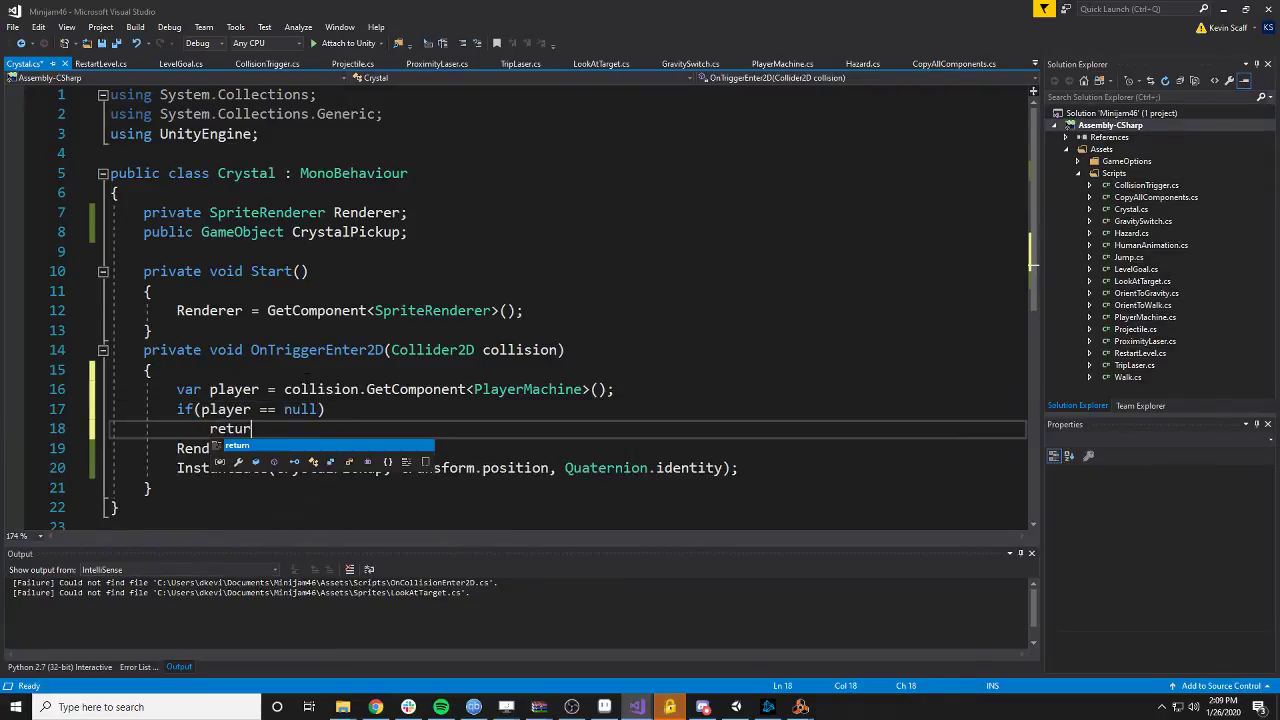
left_click(380, 410)
key("ctrl+s")
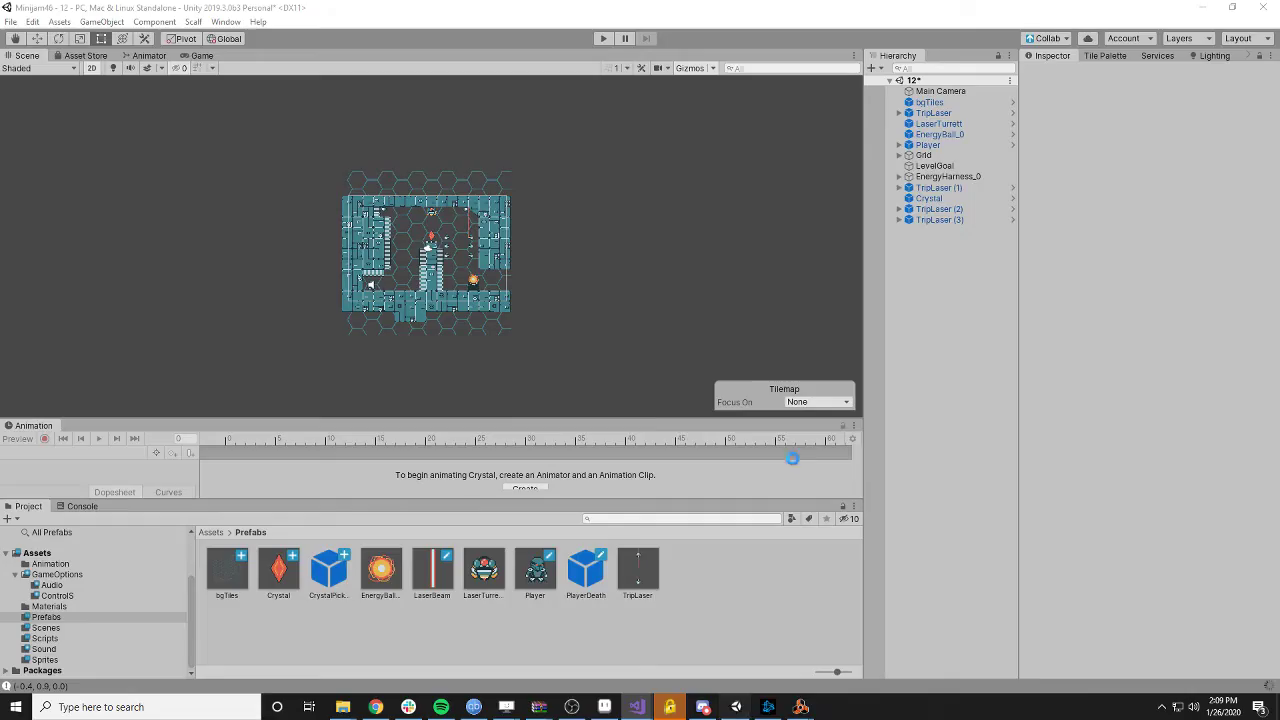
- Inspect the Crystal object's components in Unity and return to the Crystal script in Visual Studio
left_click(736, 707)
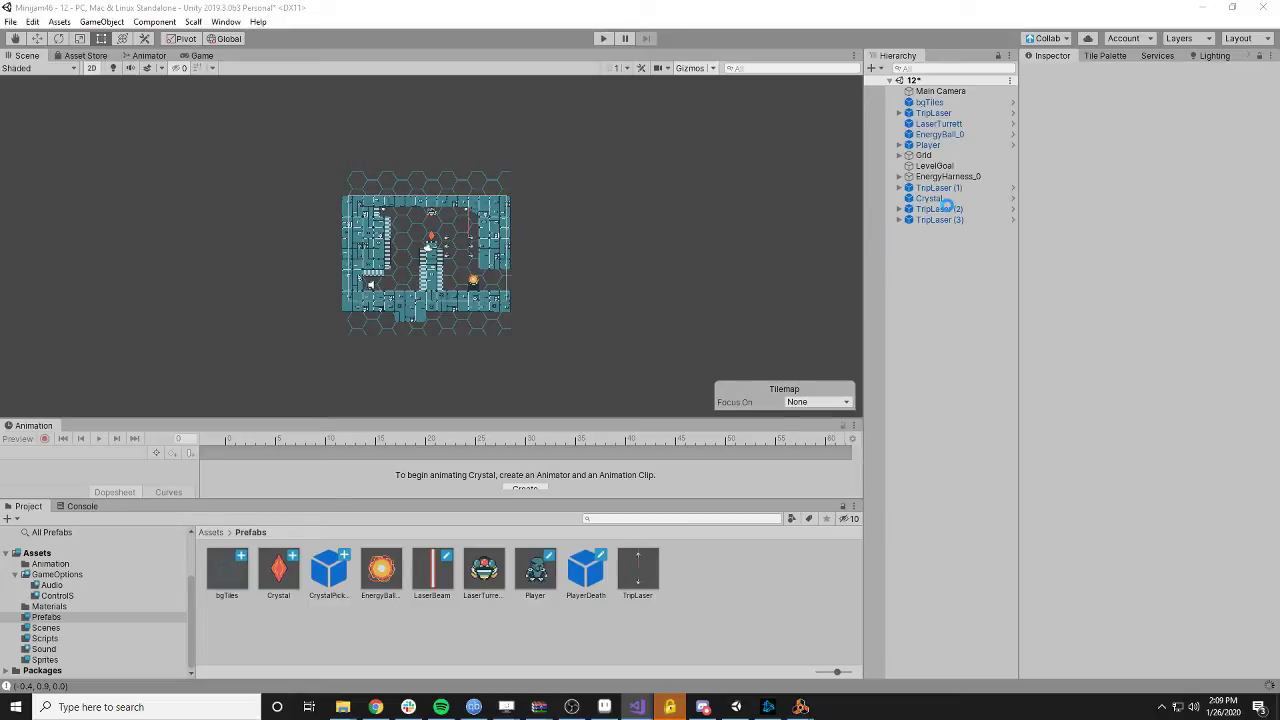
left_click(938, 200)
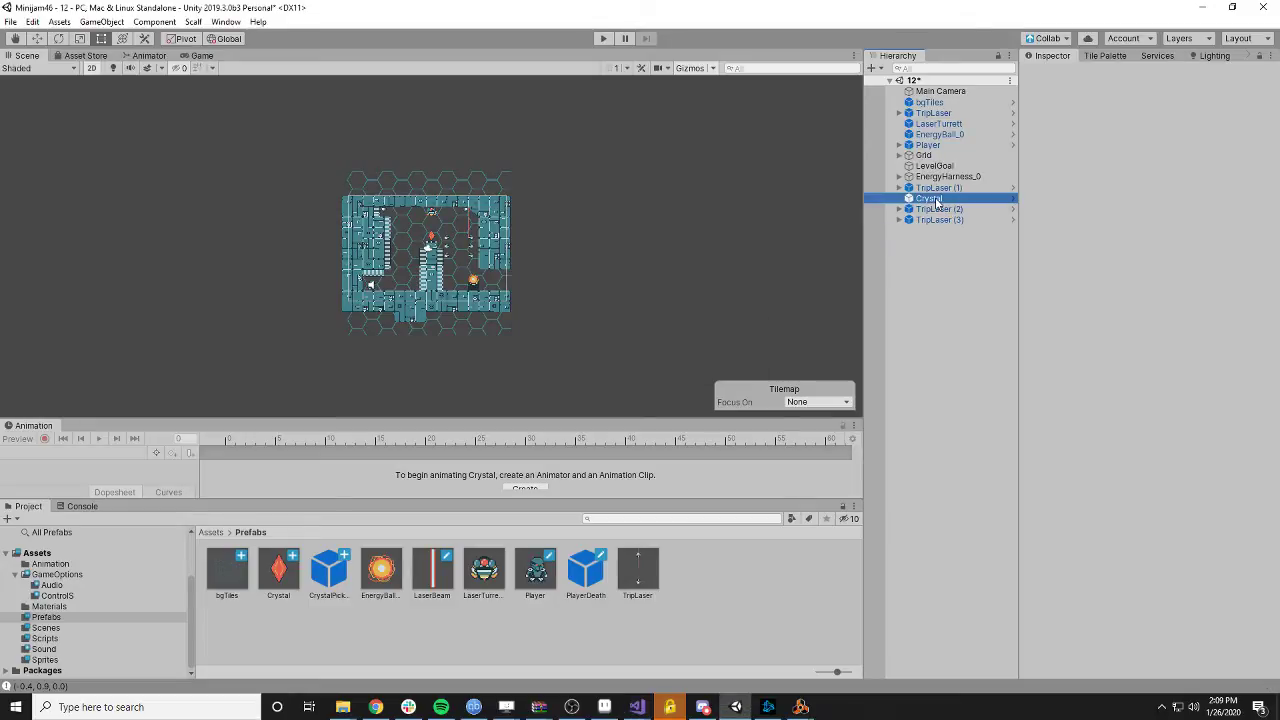
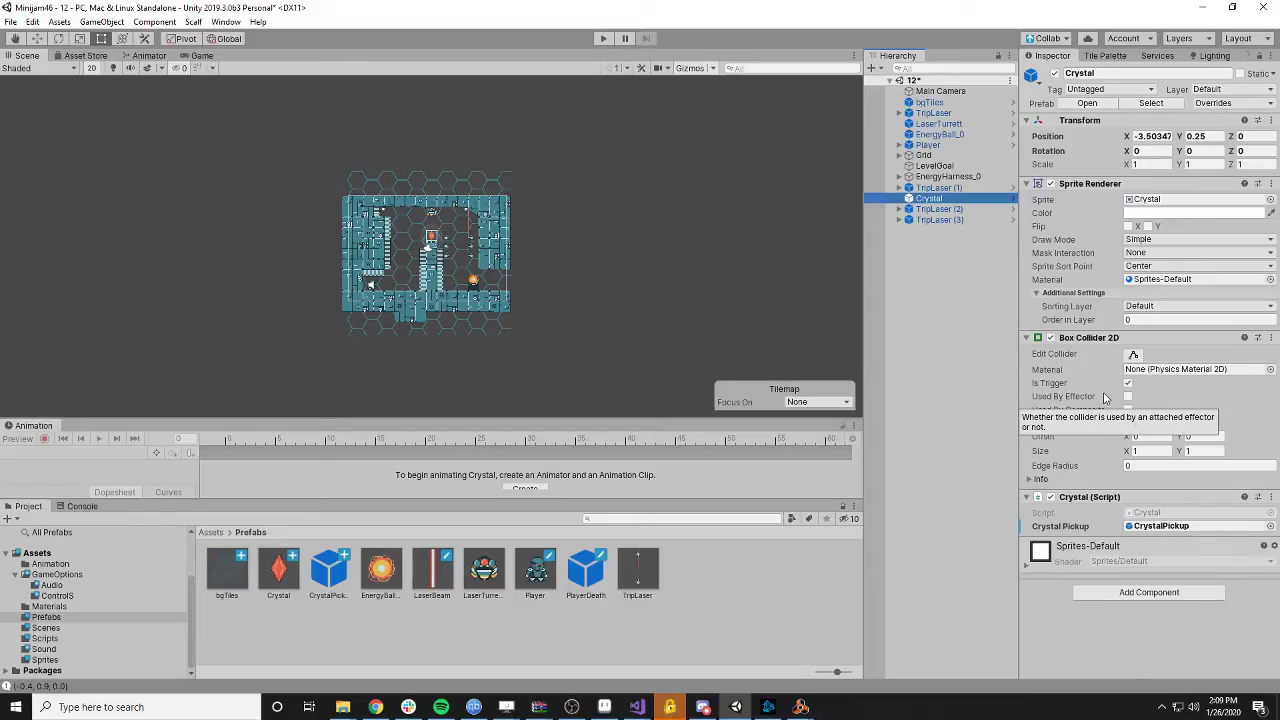
mouse_move(637, 705)
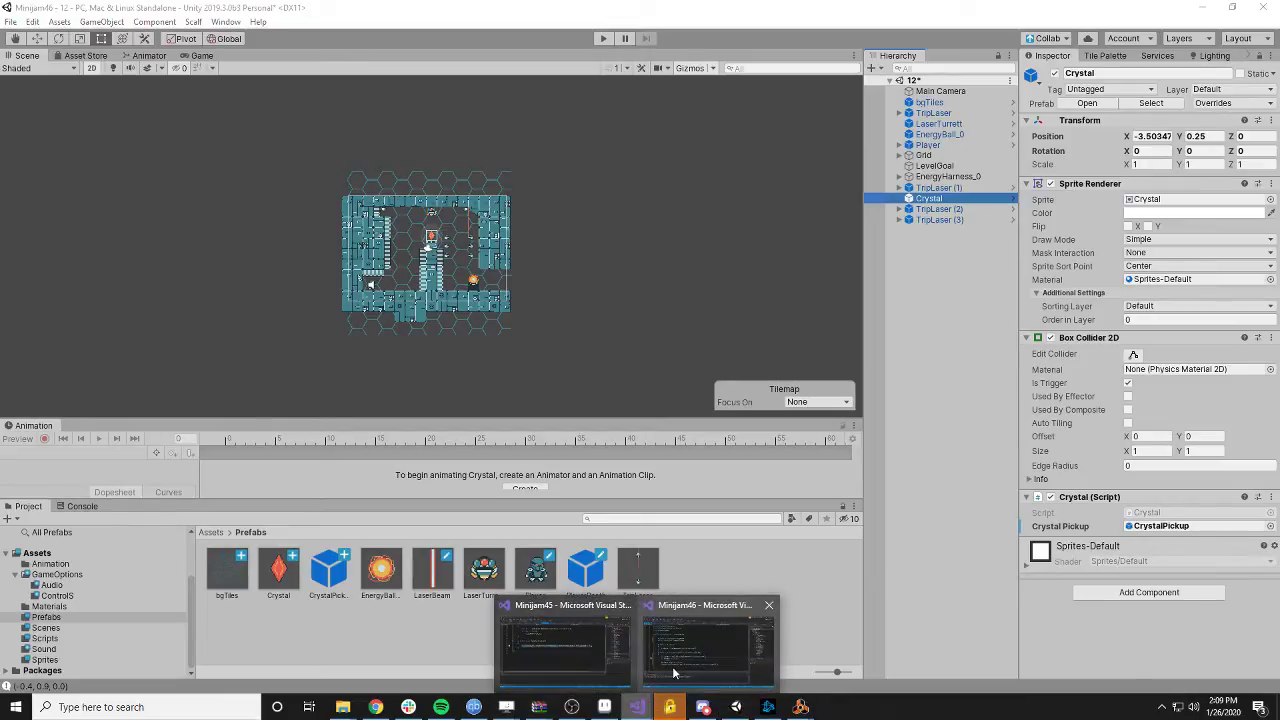
mouse_move(733, 627)
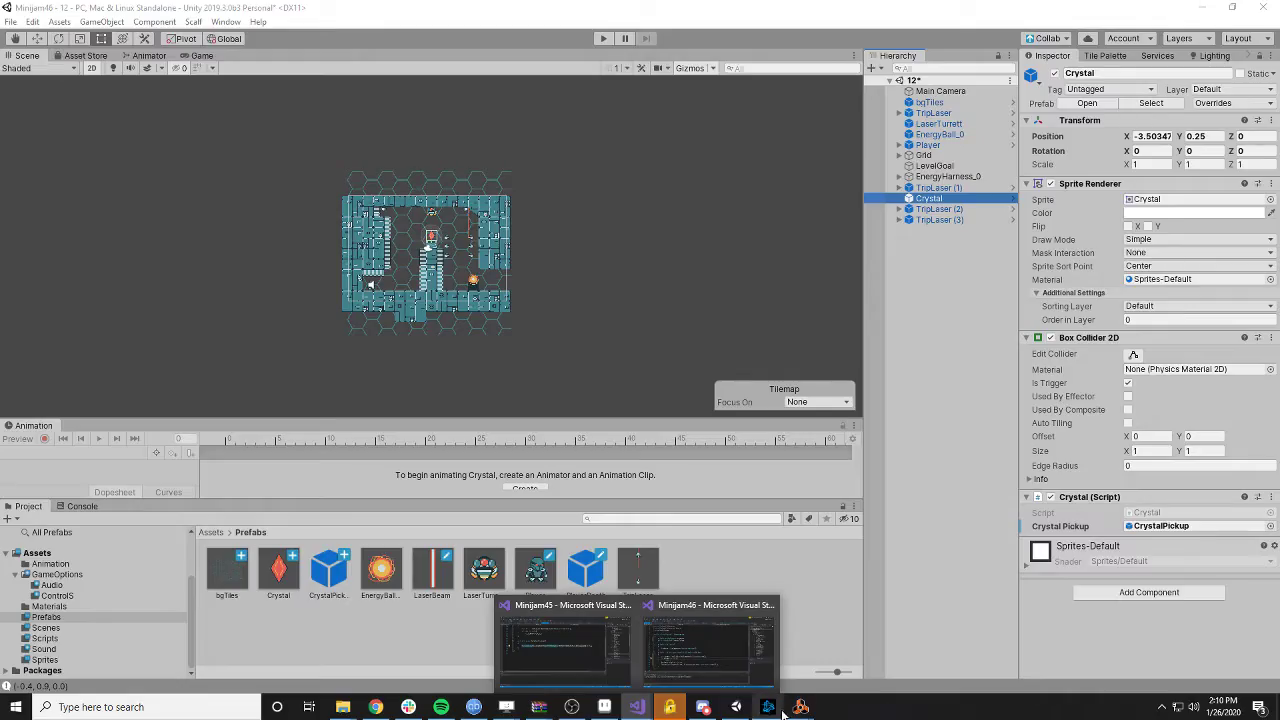
mouse_move(800, 707)
mouse_move(831, 681)
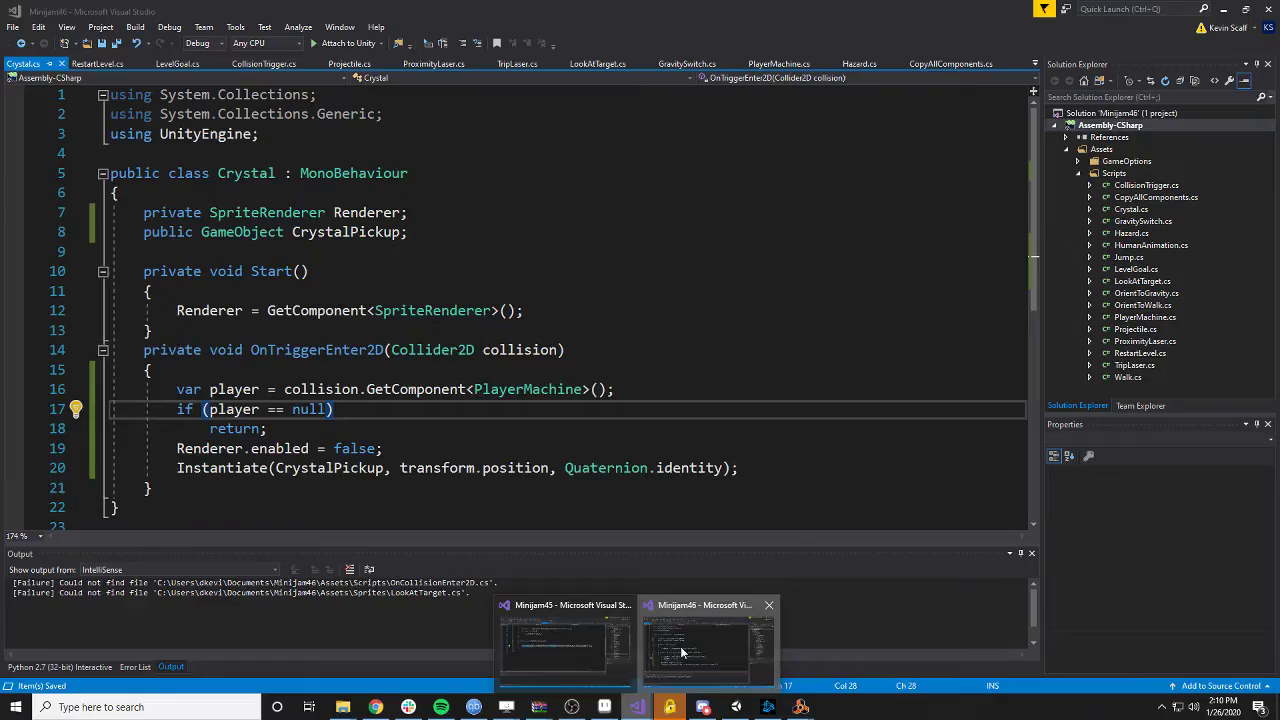
left_click(685, 654)
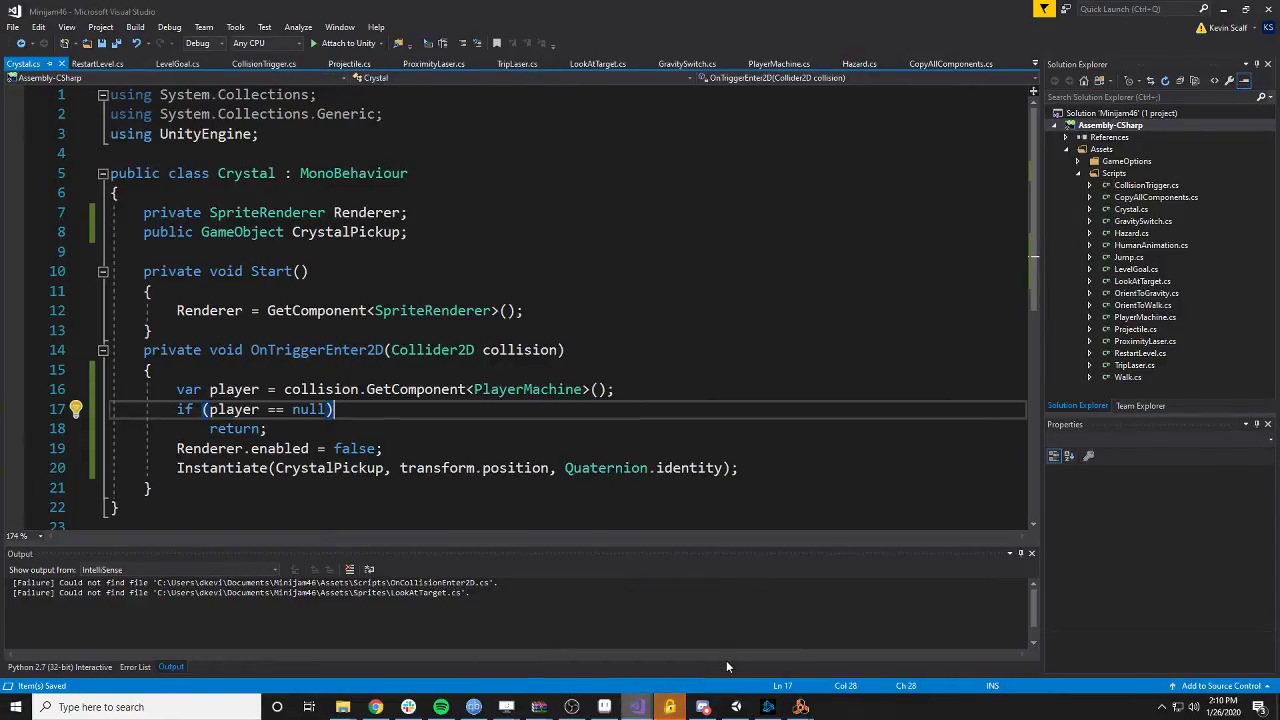
- Switch to Unity and create a C# script named PhysicsCrash in the Scripts folder
left_click(732, 703)
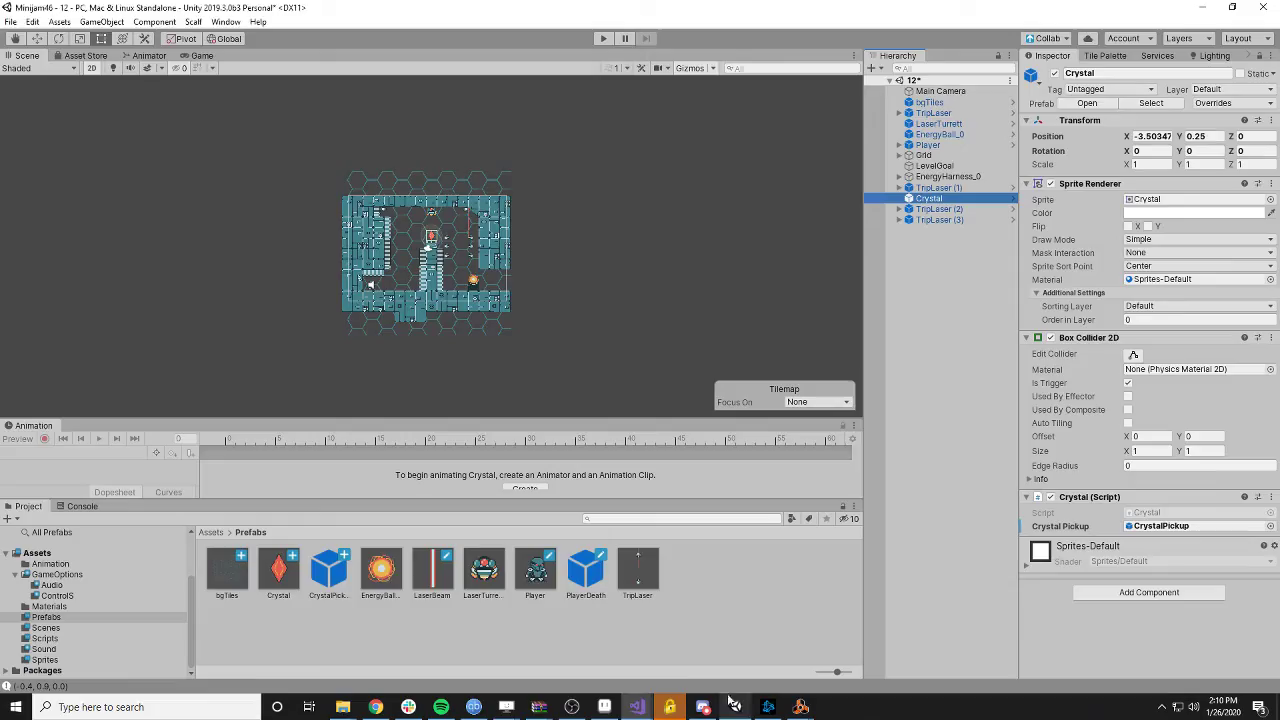
left_click(45, 638)
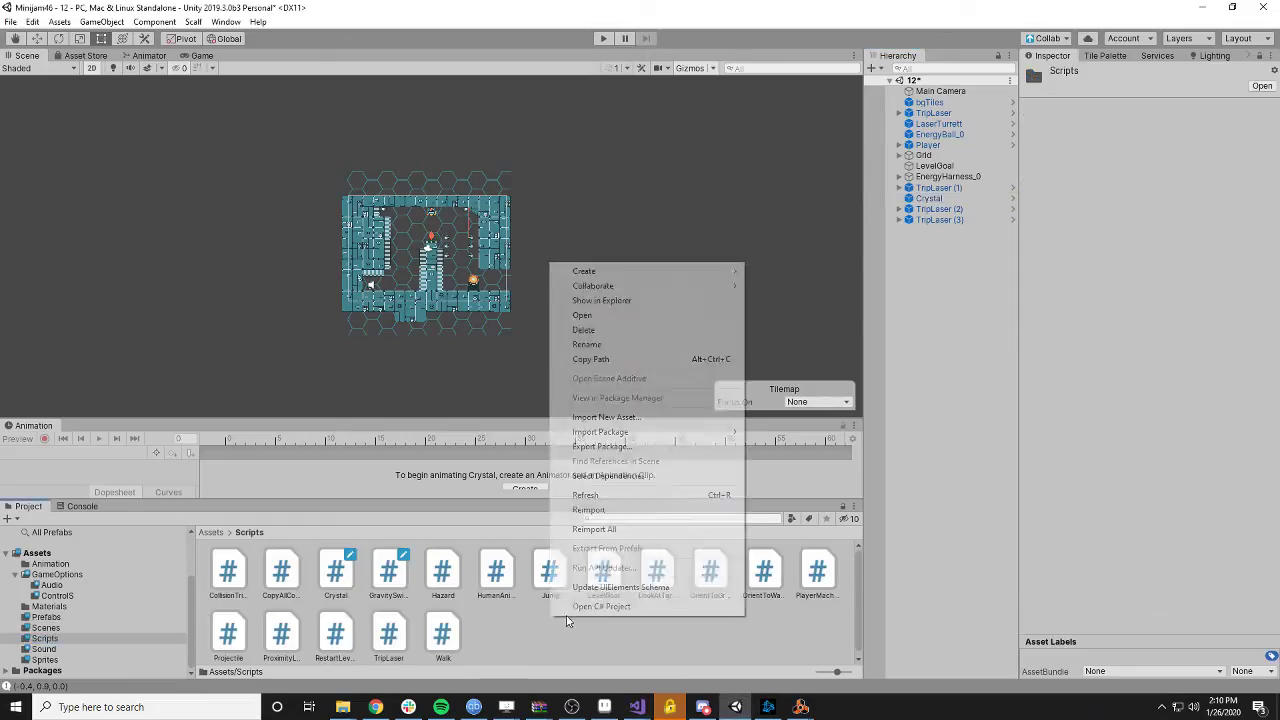
right_click(550, 616)
mouse_move(664, 273)
left_click(780, 209)
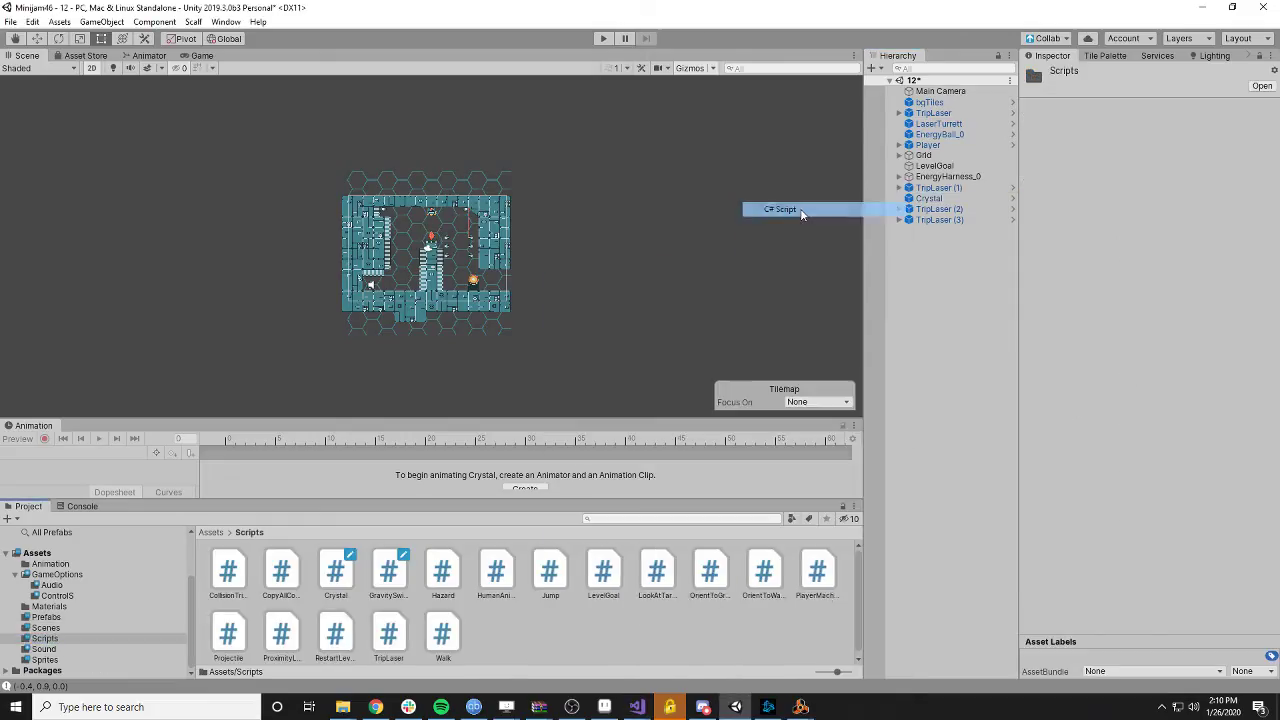
type("E")
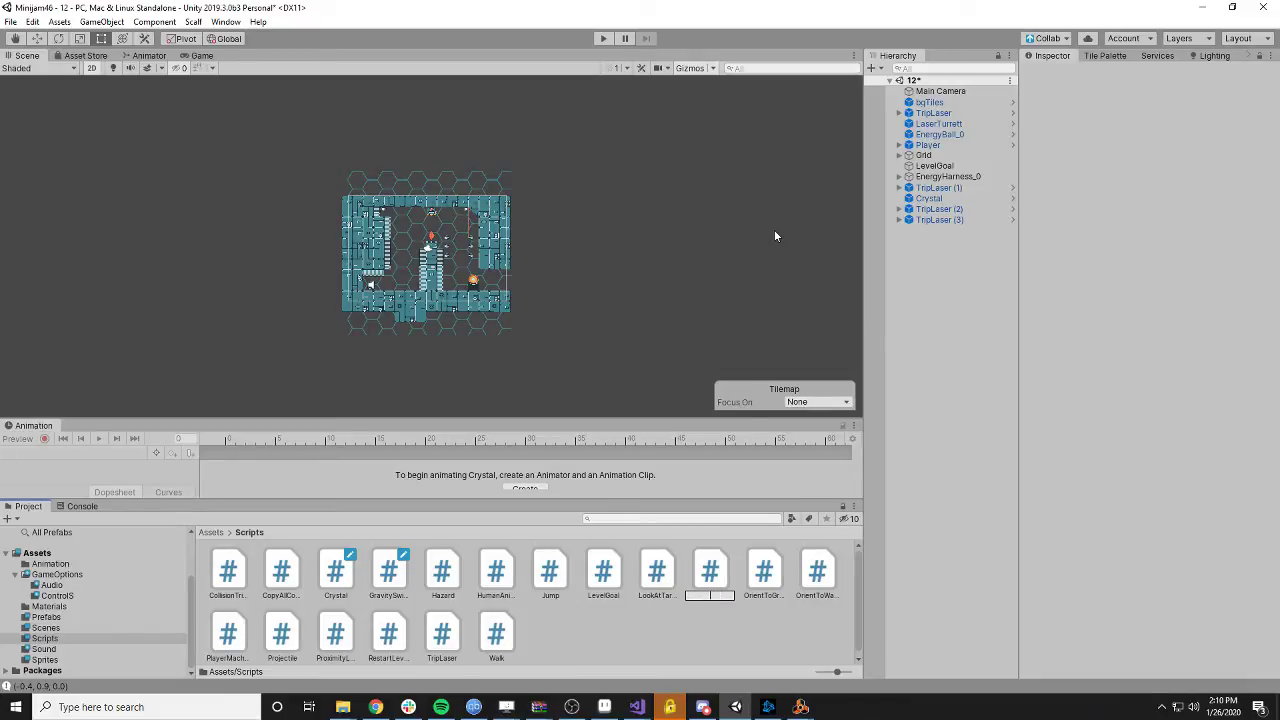
type("hysicsCrash")
key("Return")
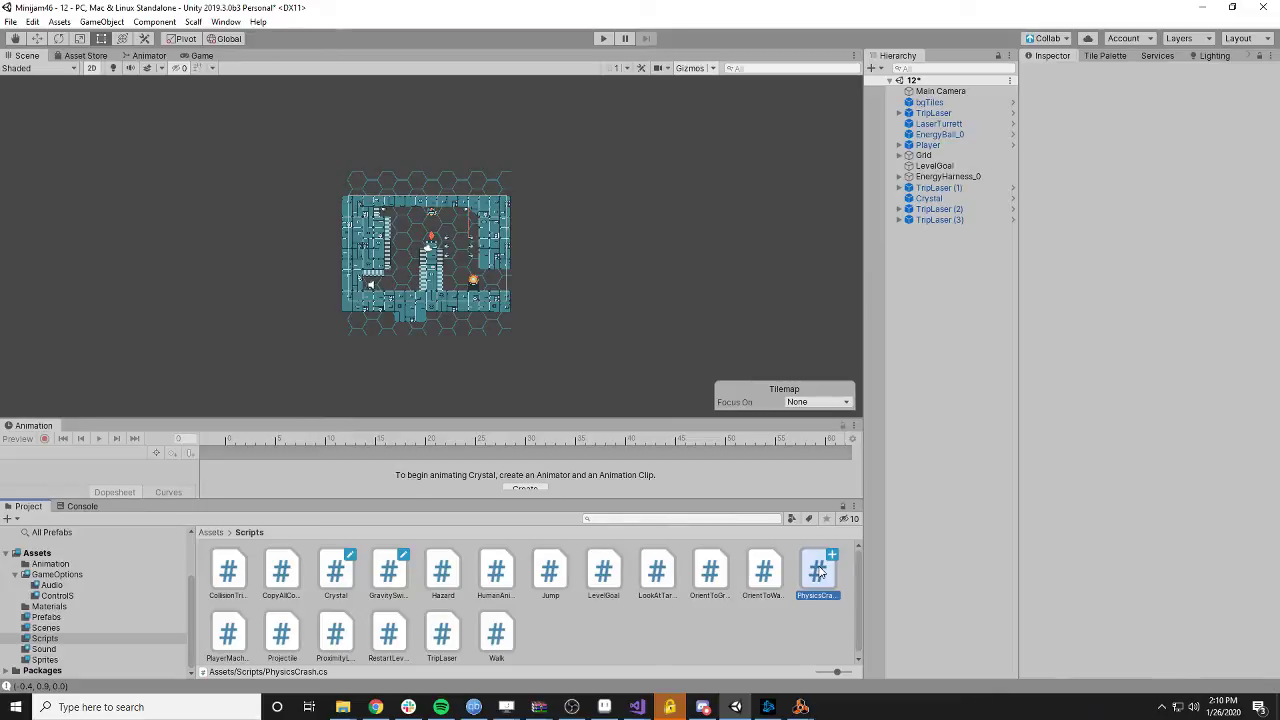
- Open the PhysicsCrash script in Visual Studio and replace its template Start and Update methods with an empty private void Start()
double_click(818, 570)
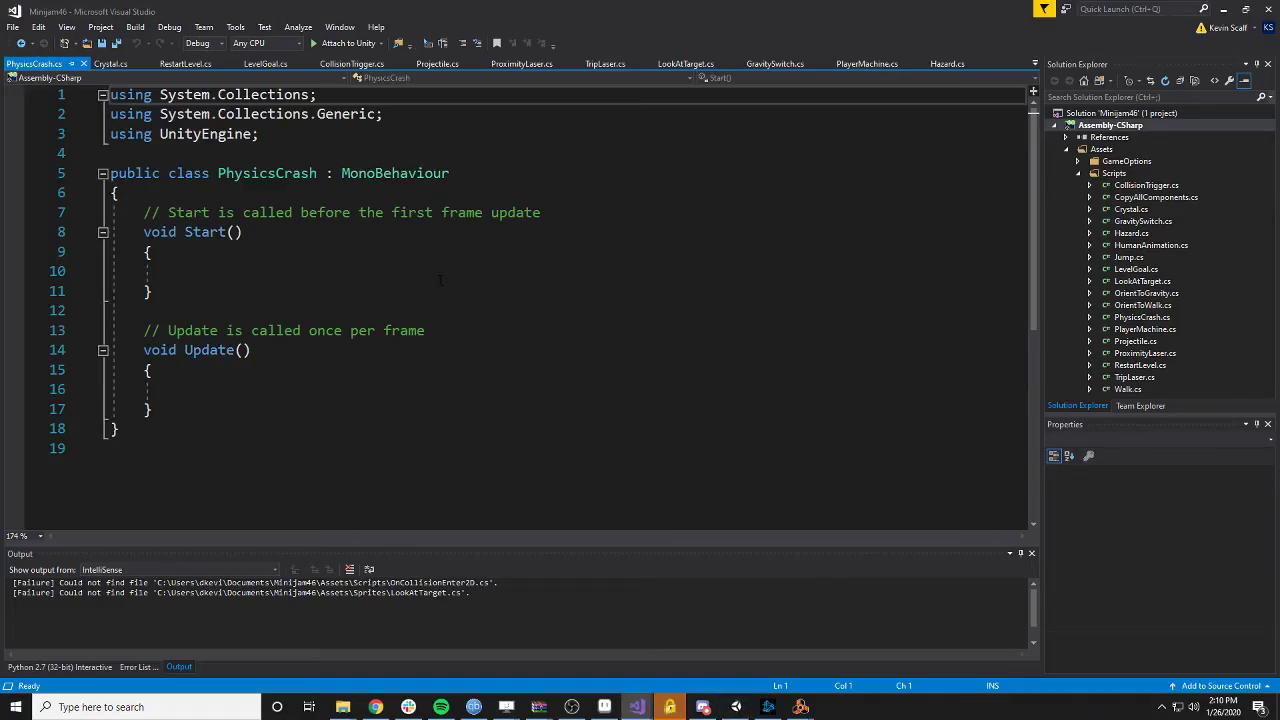
left_click(440, 279)
left_click_drag(212, 406, 145, 218)
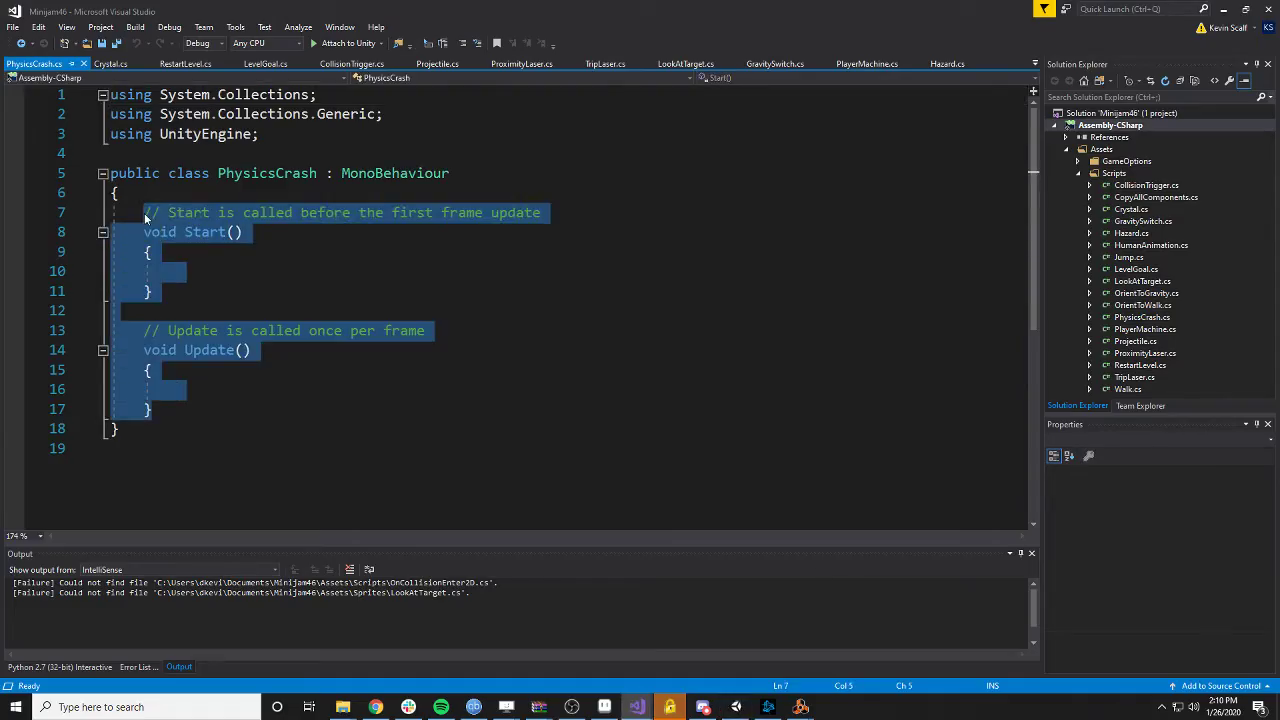
type("void")
key("Escape")
key("BackSpace")
key("BackSpace")
key("BackSpace")
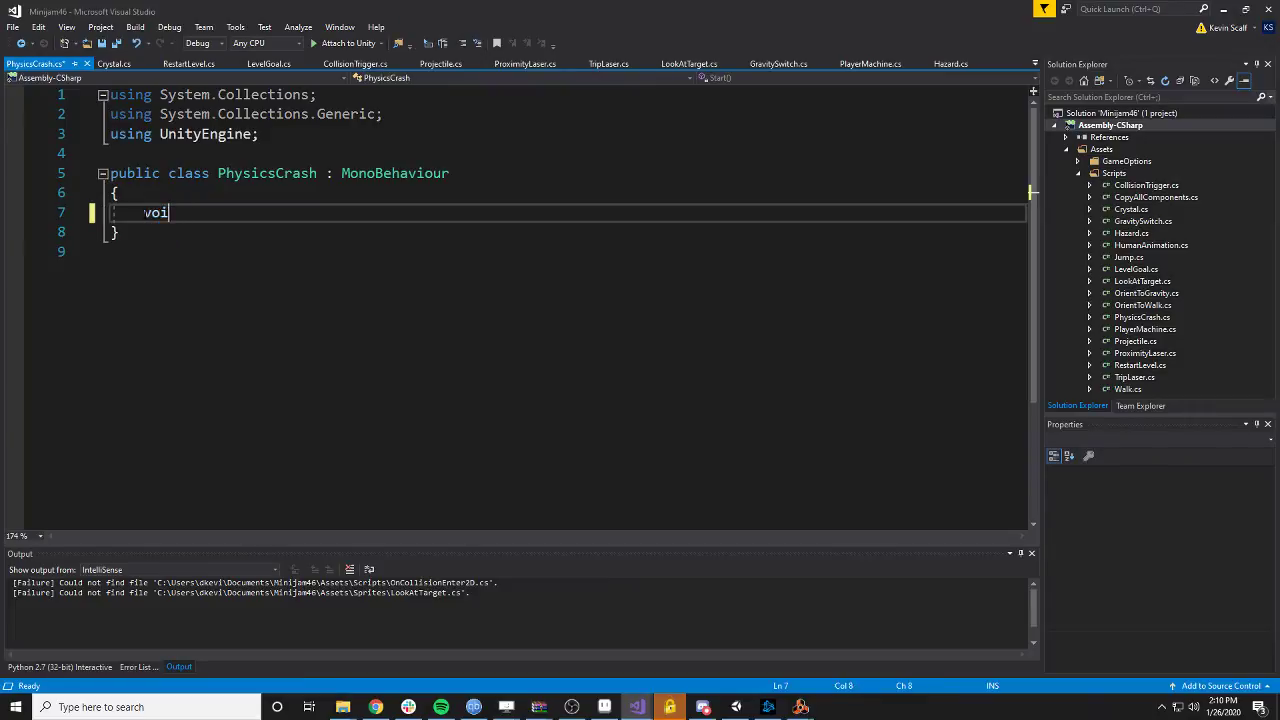
type("oid Star")
key("Return")
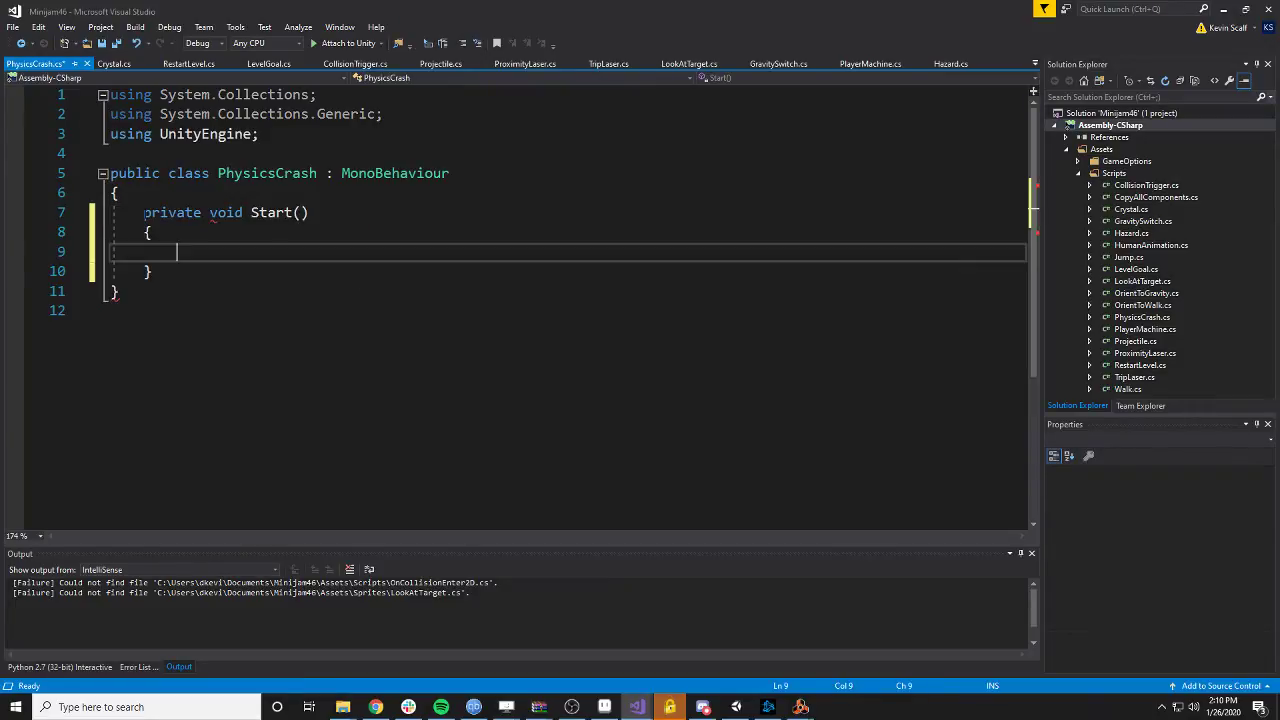
type(")")
key("BackSpace")
- Add rbody = GetComponent<Rigidbody2D>(); inside Start and generate a private field for rbody
type("rbody")
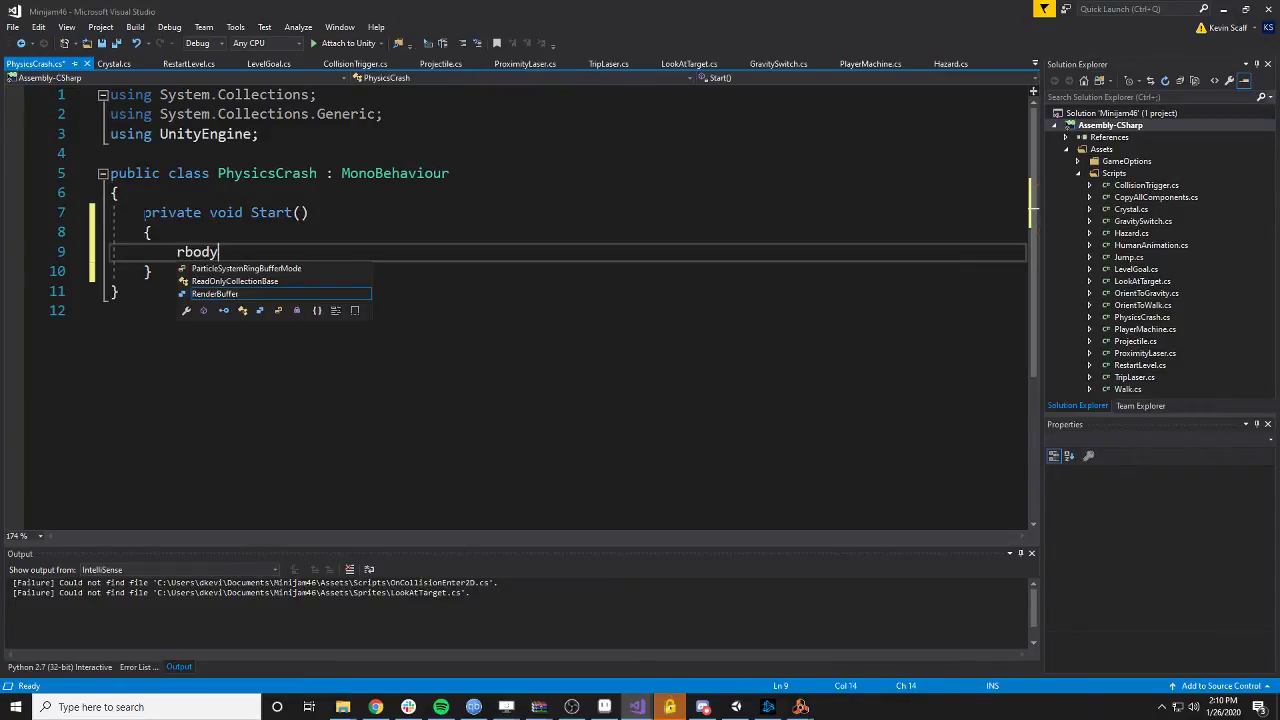
key("Escape")
type("rbody =")
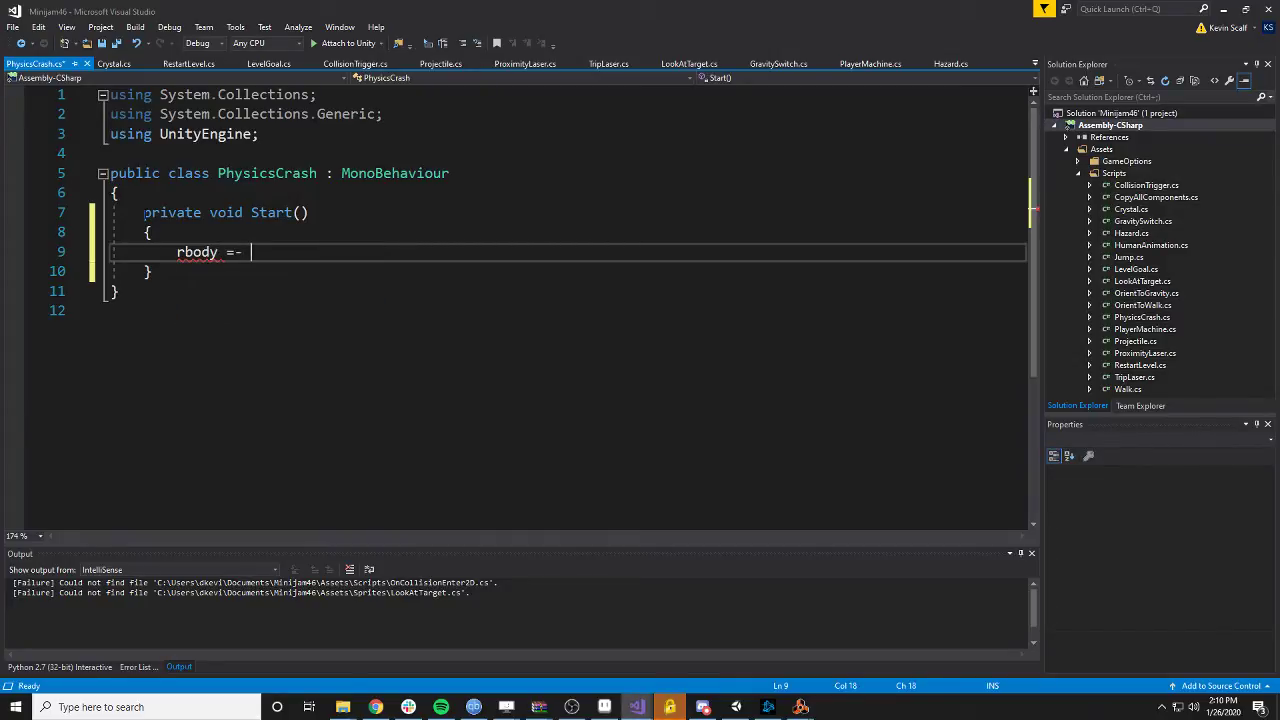
type(" GetComponent<Rig")
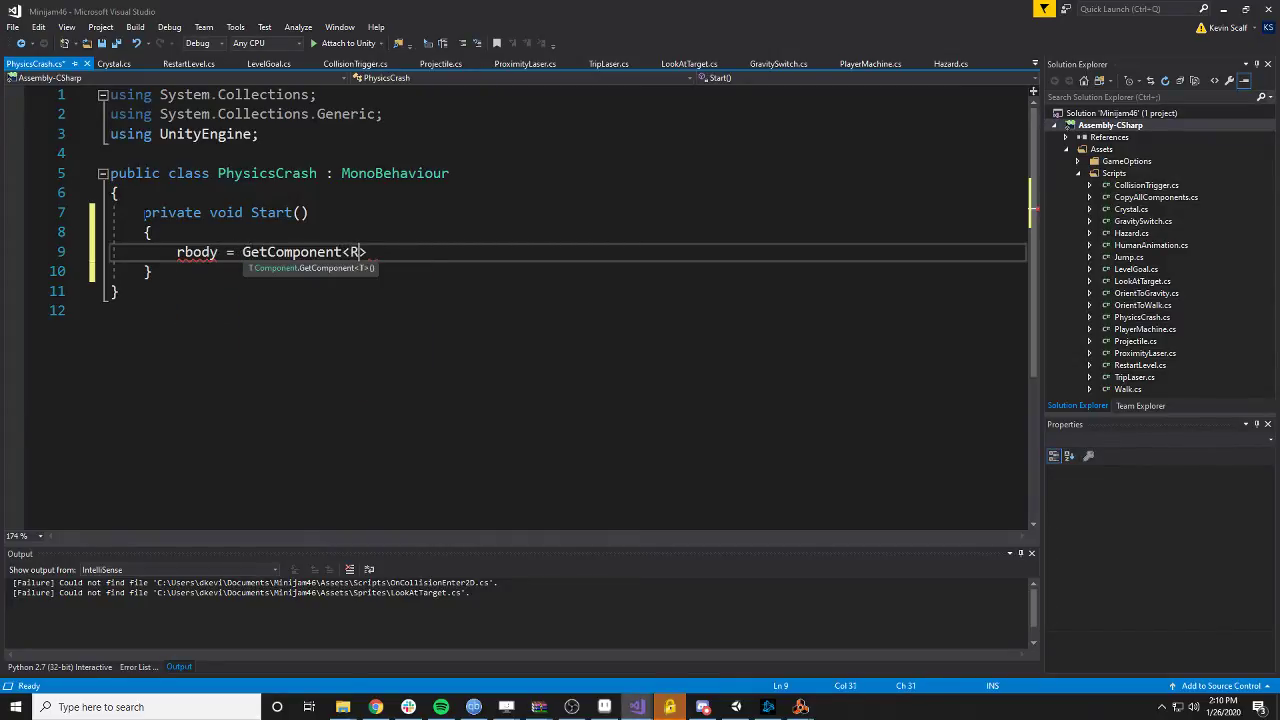
type("ib")
key("Down")
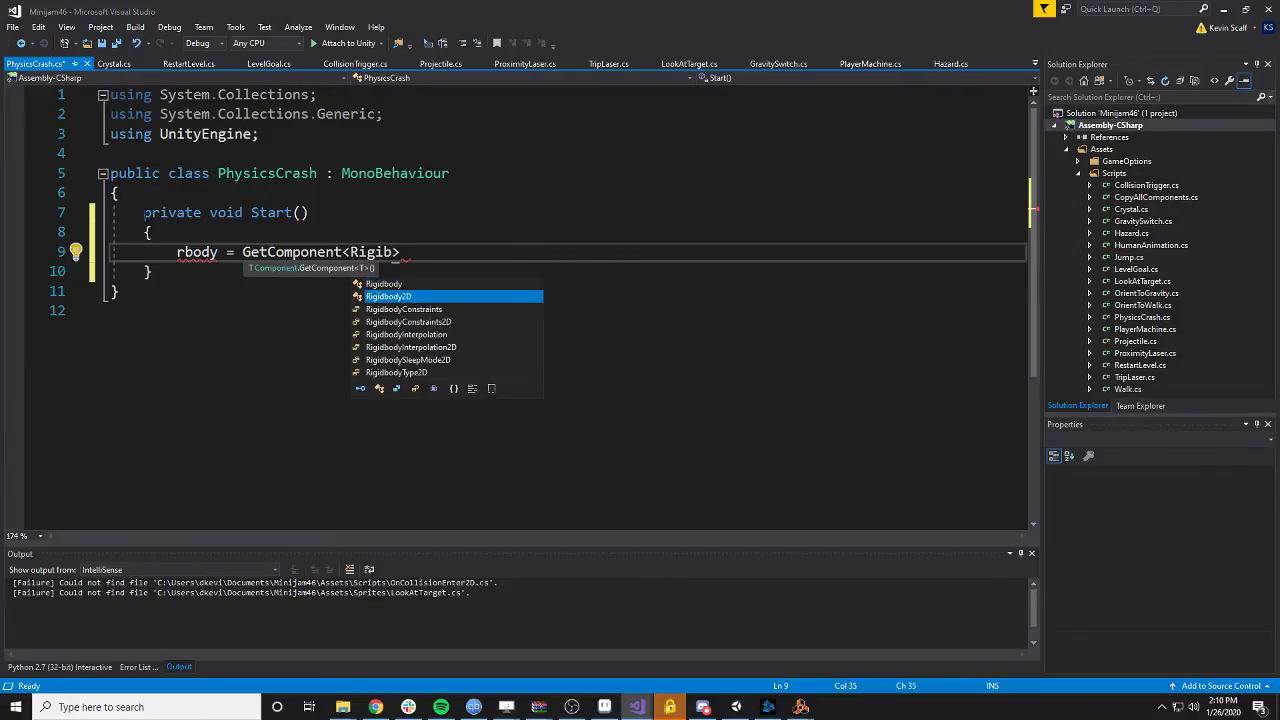
key("Tab")
type(">();")
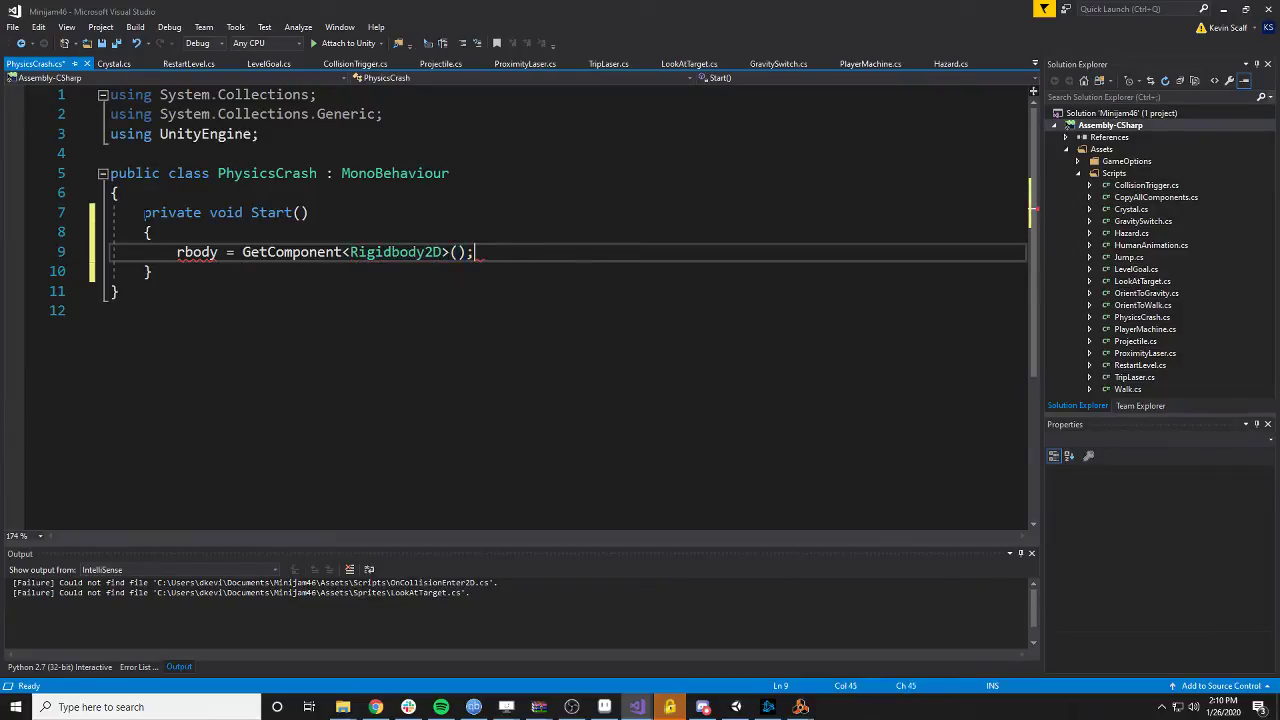
key("Return")
key("BackSpace")
left_click(180, 271)
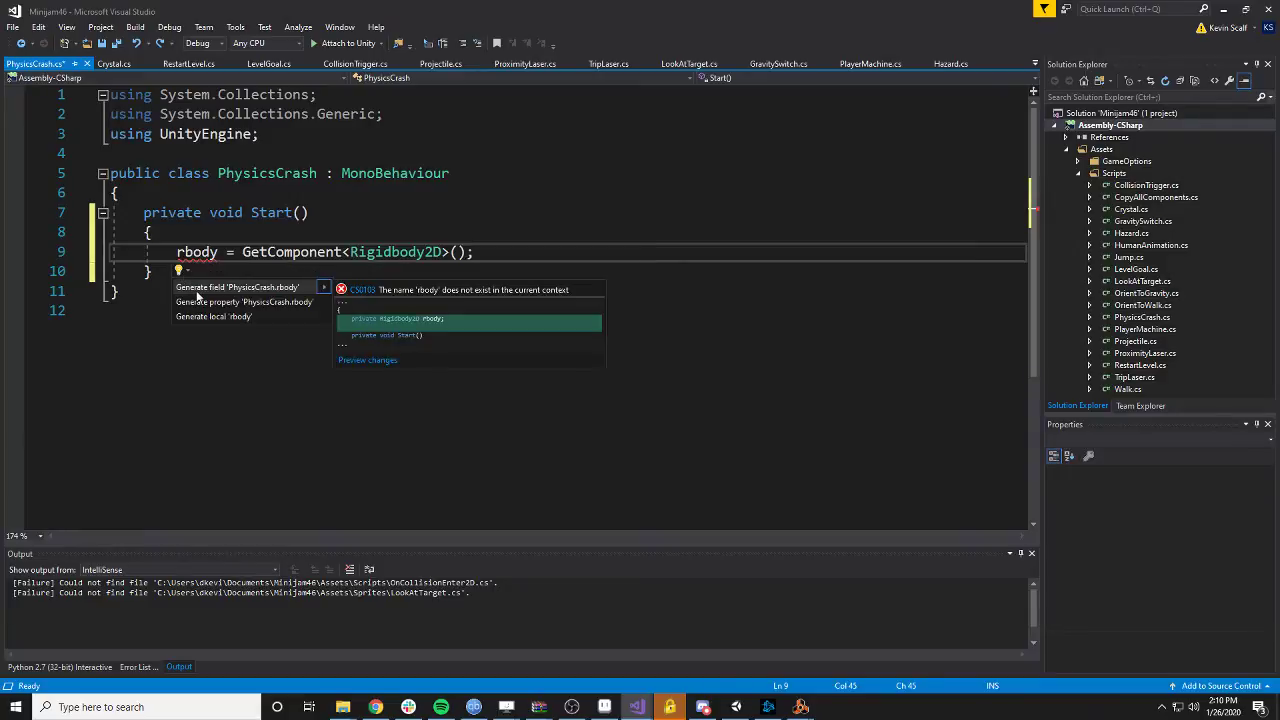
left_click(197, 289)
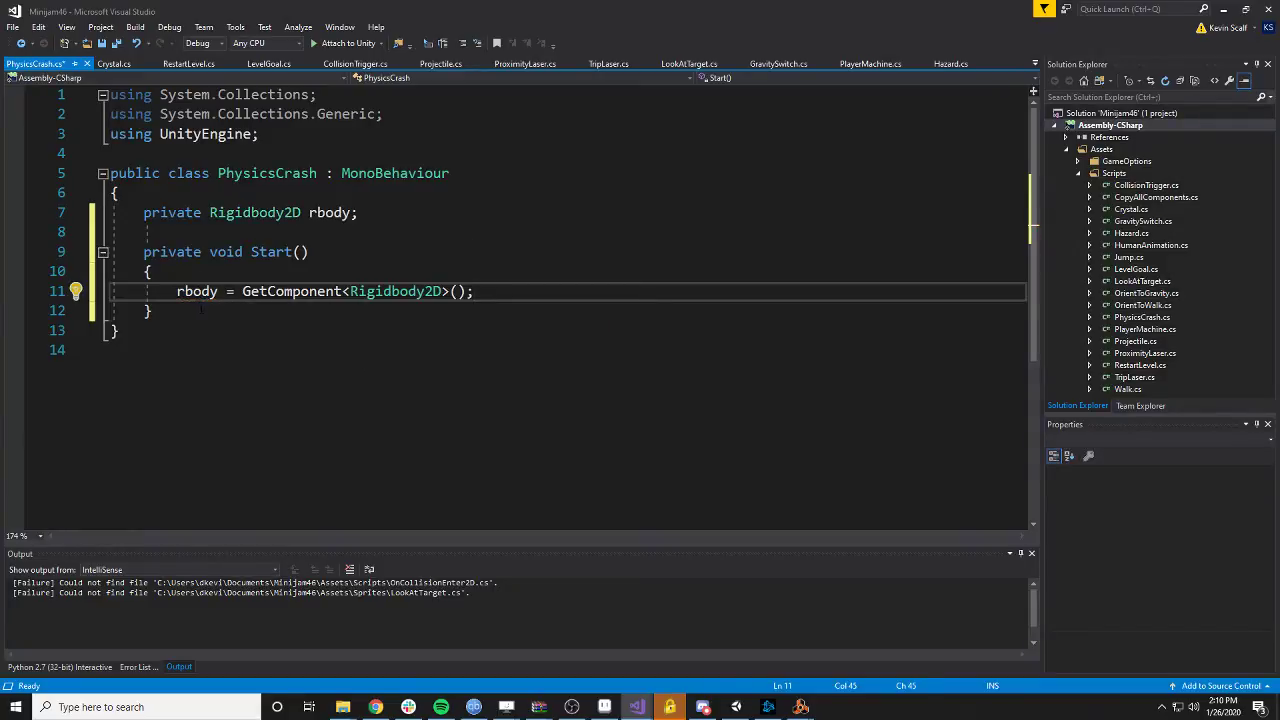
- Add a private OnCollisionEnter2D(Collision2D collision) method below Start, separated by an empty line
left_click(152, 311)
key("Return")
key("Return")
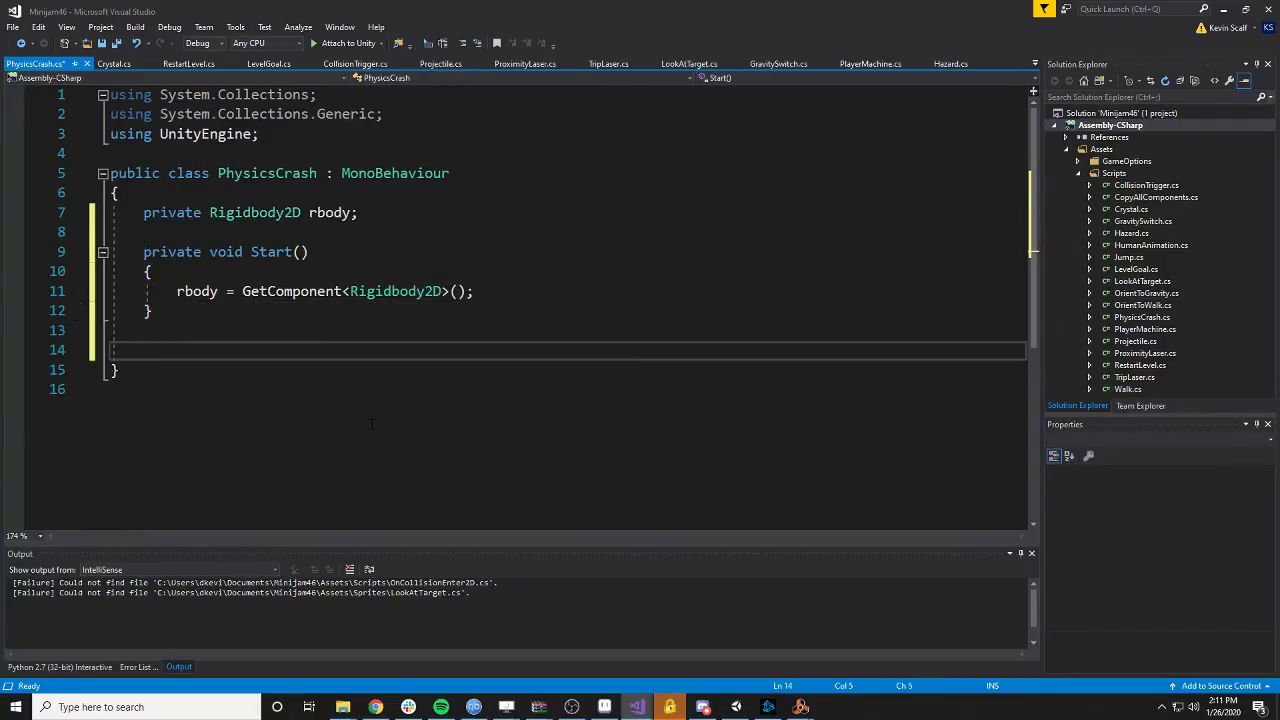
key("ctrl+space")
type("void Onco")
key("Down")
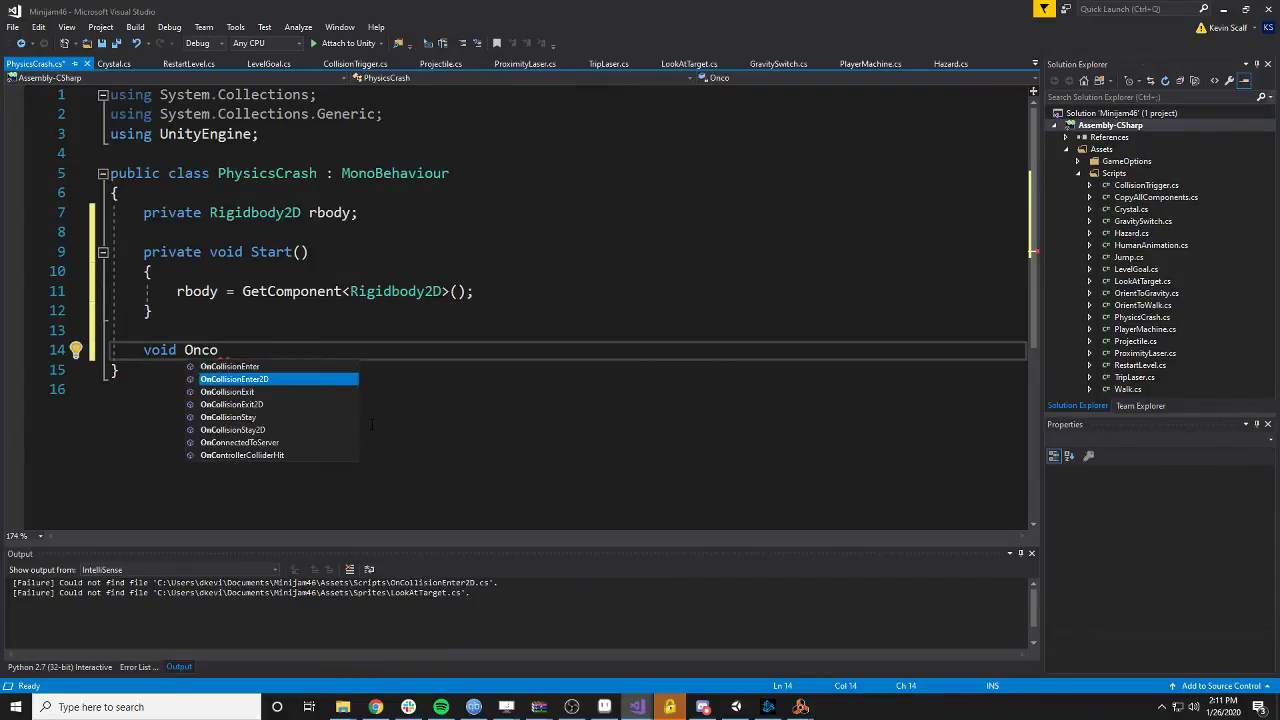
key("Return")
- Write the condition if(rbody.velocity > cutoff) inside OnCollisionEnter2D
type("if(rbody")
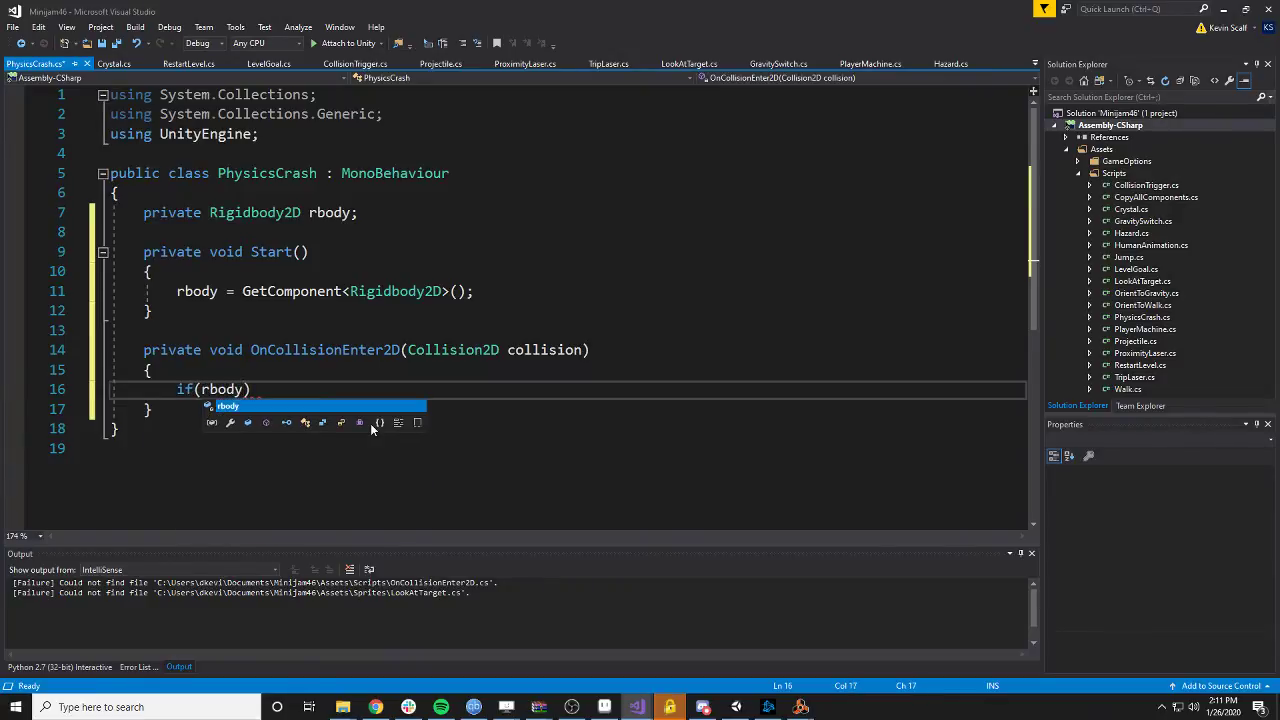
type(".ve")
key("Tab")
type(")")
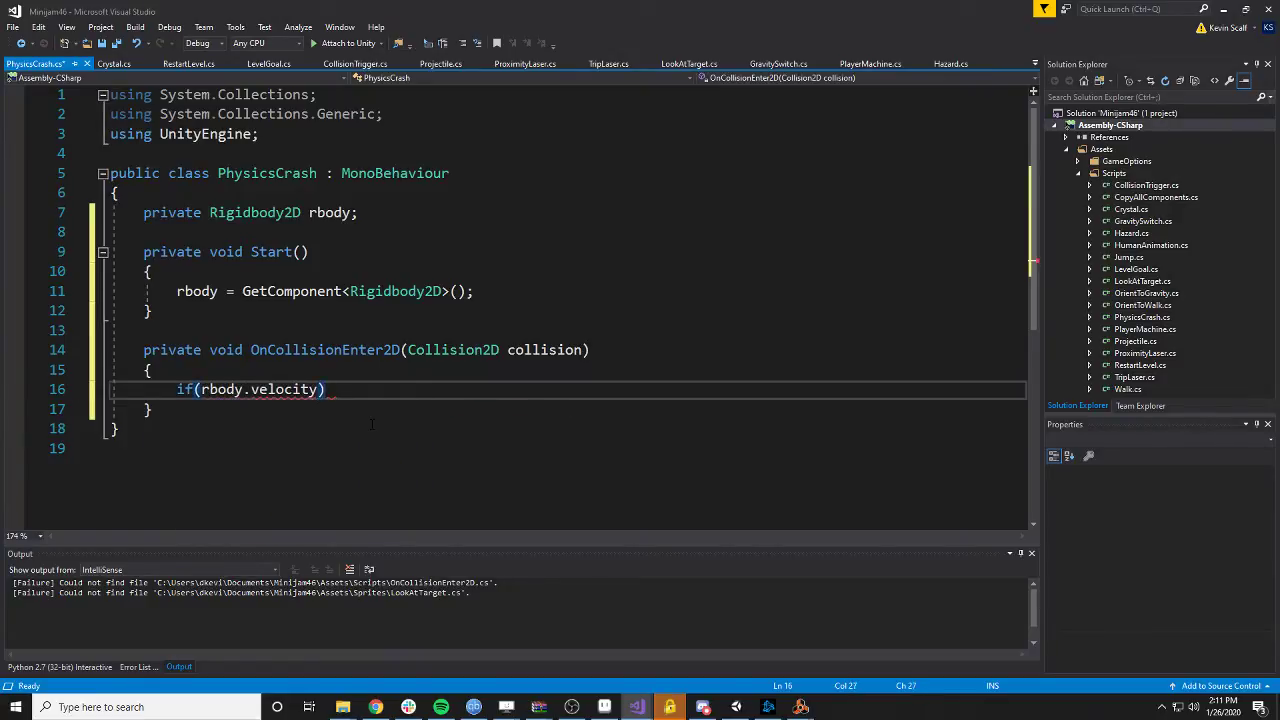
key("BackSpace")
type("> cutoff")
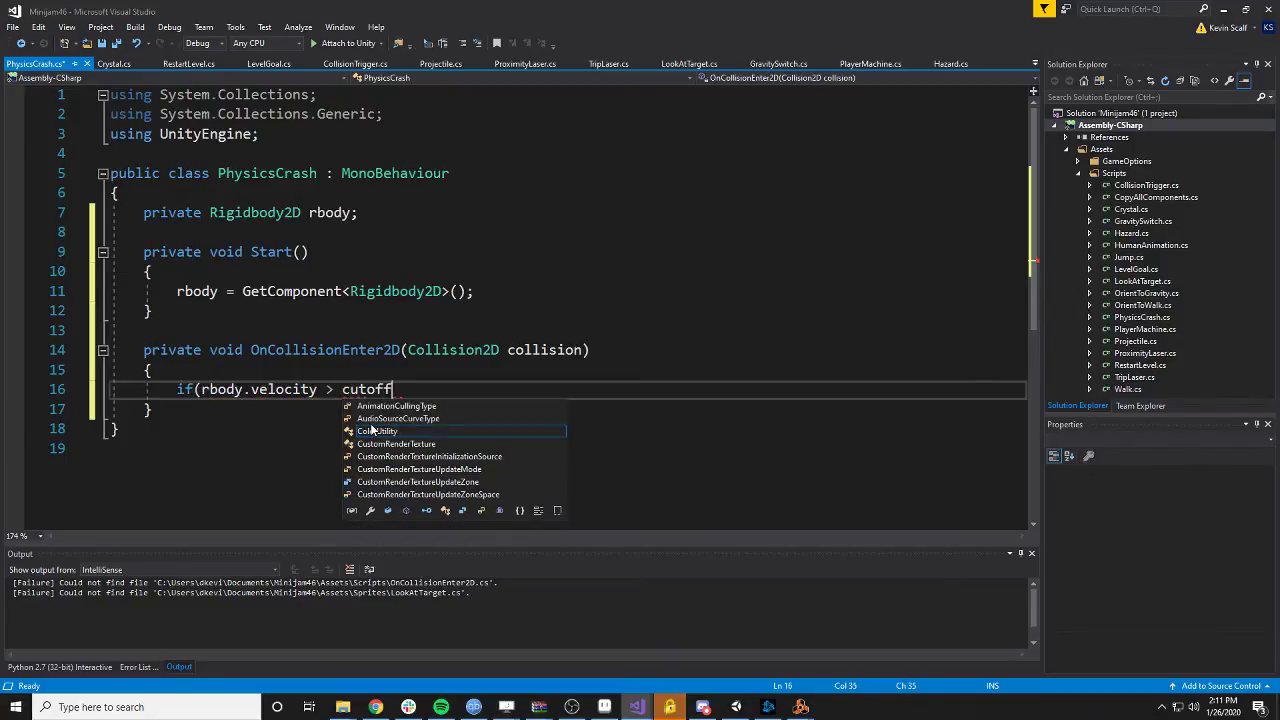
type(")")
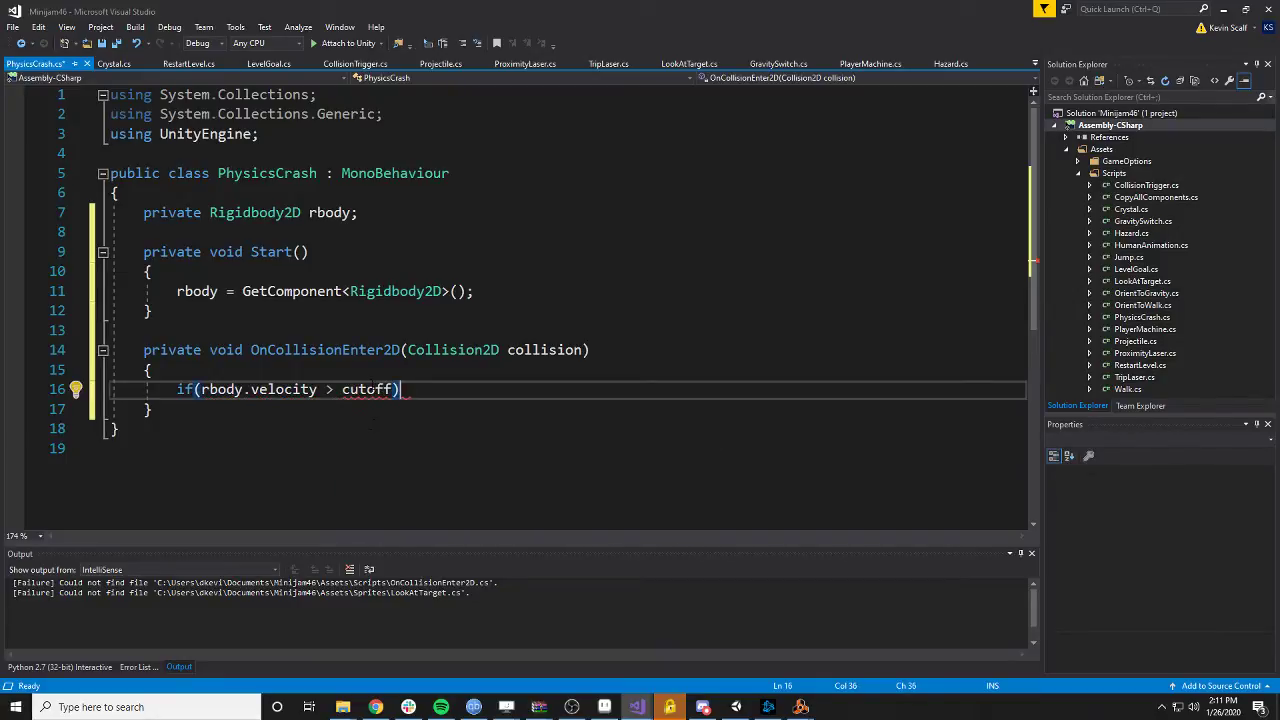
- Generate a property for the undefined name cutoff in the PhysicsCrash class
mouse_move(372, 389)
left_click(346, 408)
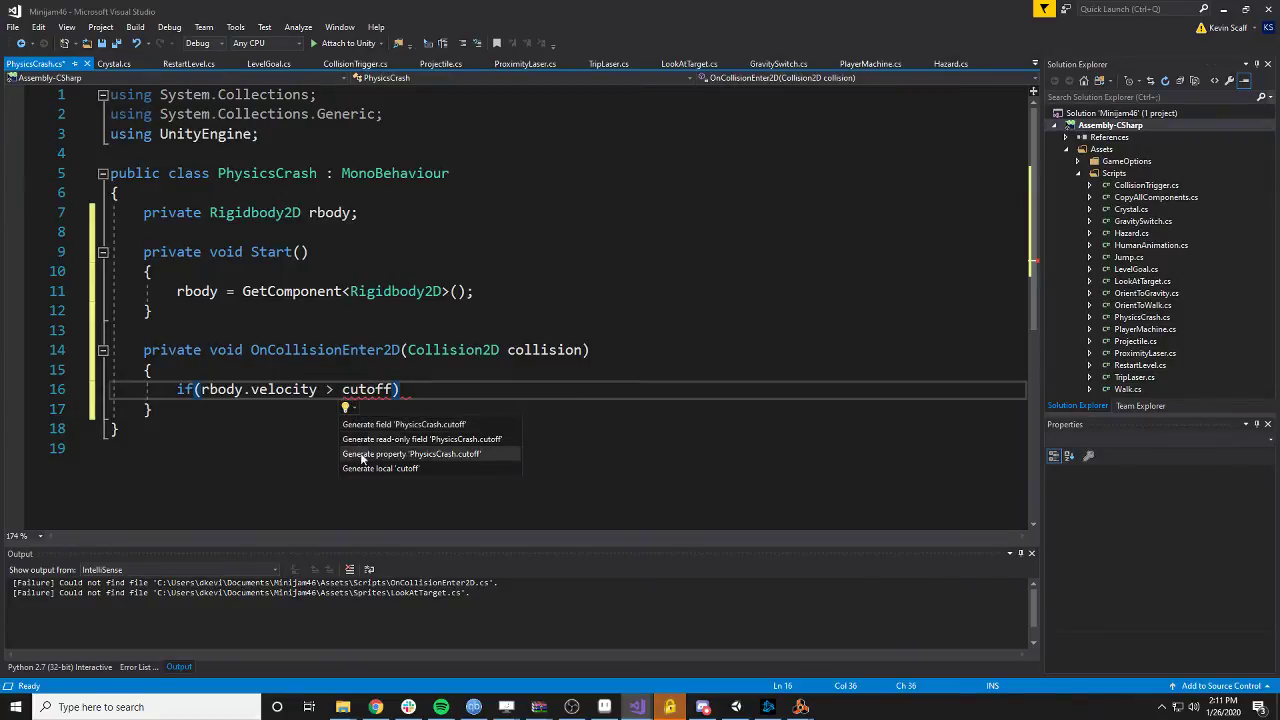
left_click(353, 452)
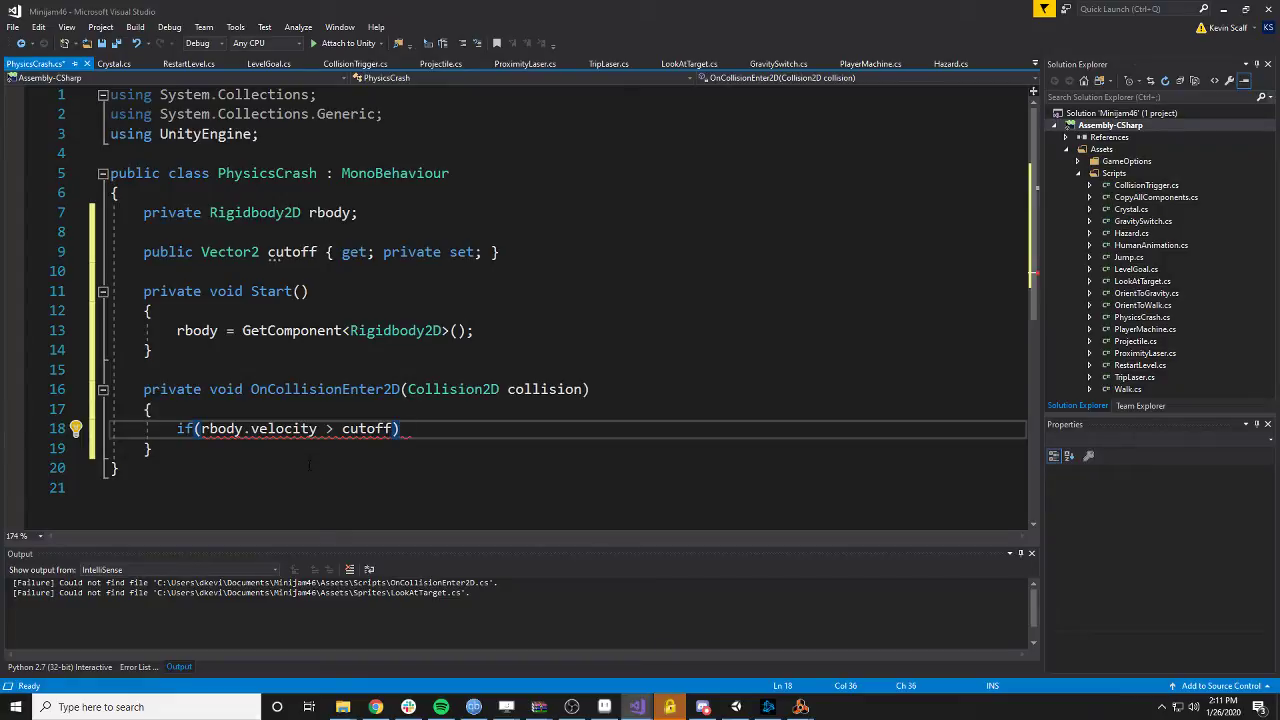
- Extend rbody.velocity in the if condition to rbody.velocity.magnitude
double_click(284, 428)
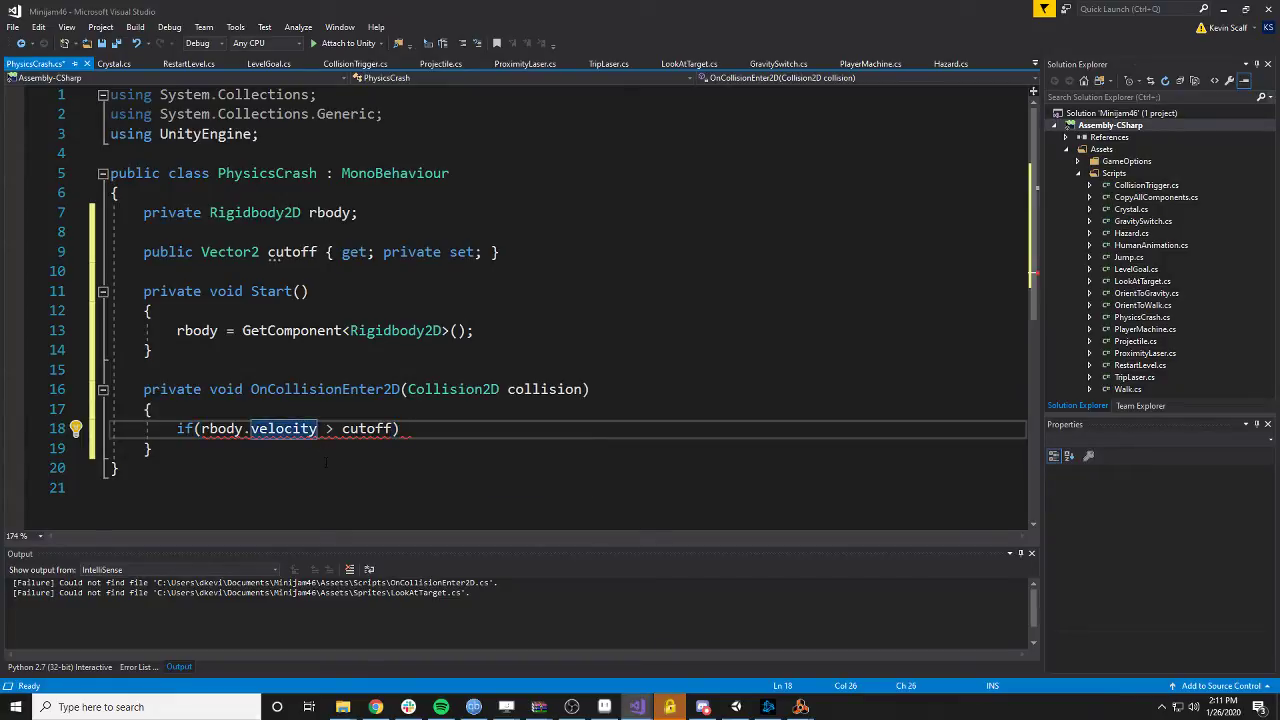
key("Right")
type(".magnitude")
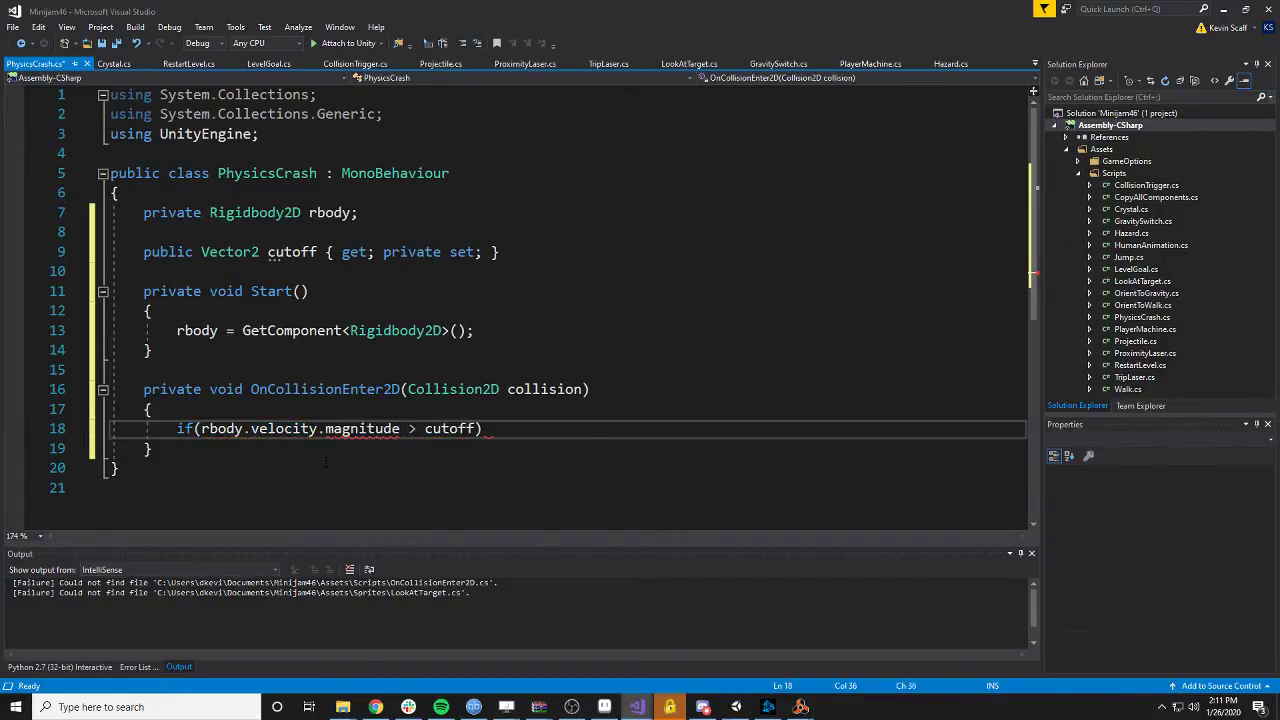
- Turn the cutoff property into a plain field declared as public float cutoff;
double_click(230, 252)
type("float;oat")
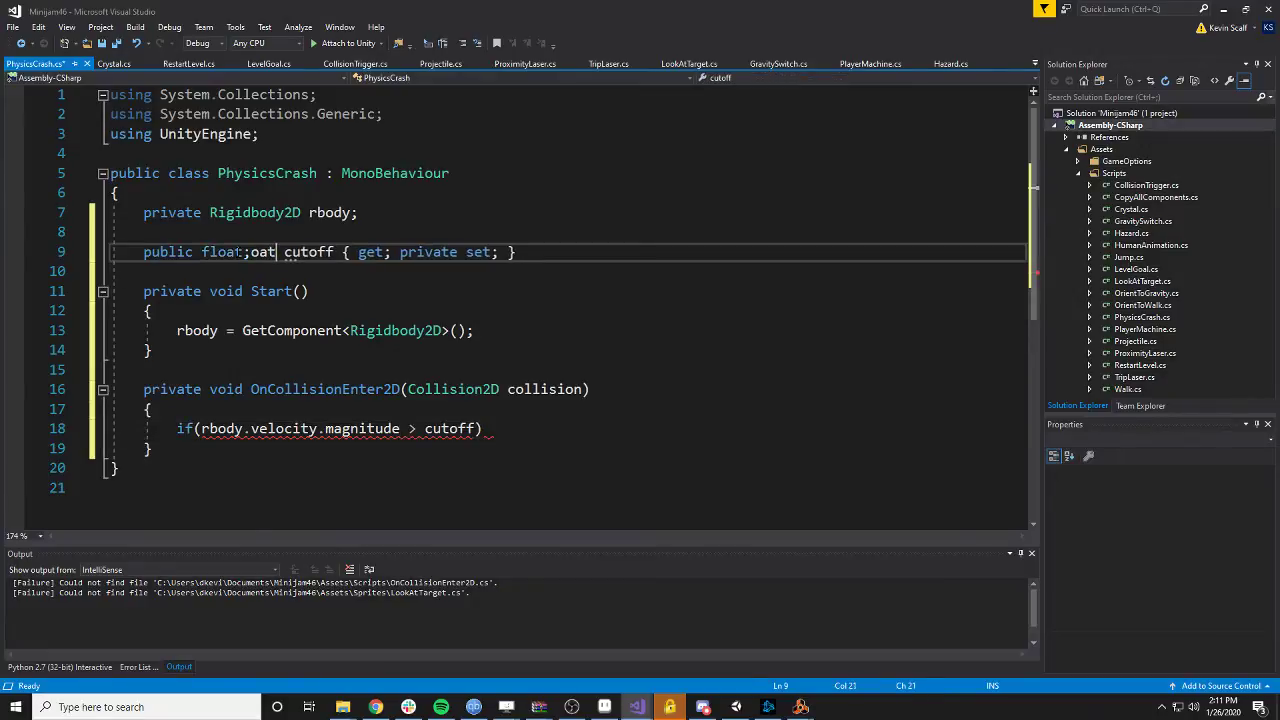
key("BackSpace")
key("BackSpace")
key("BackSpace")
key("BackSpace")
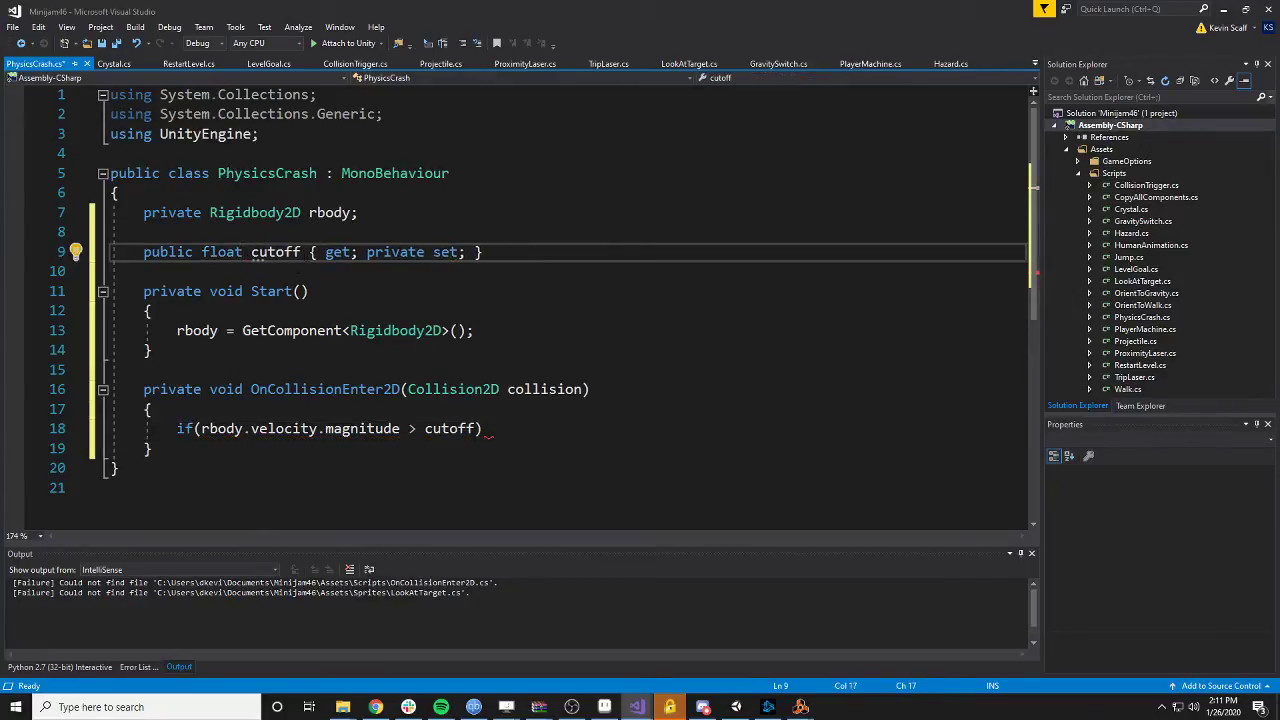
left_click_drag(302, 252, 482, 252)
type(";")
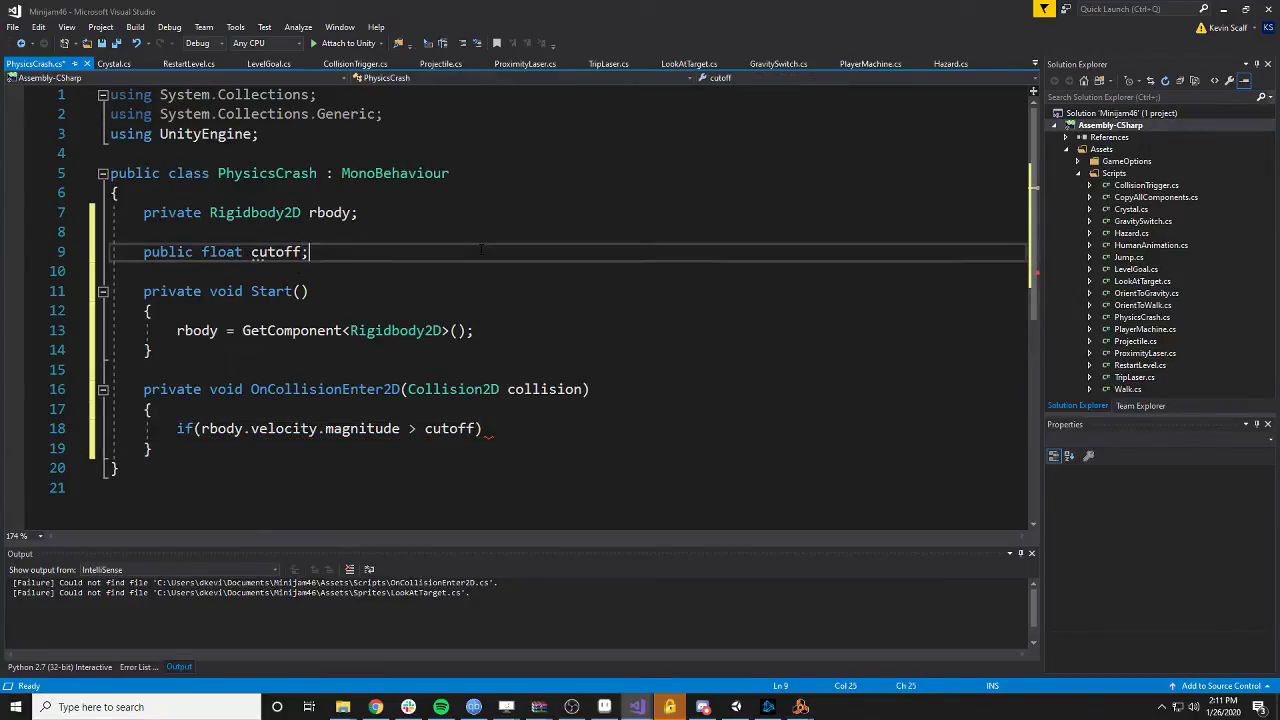
- Call PlaySound(); under the magnitude condition and generate a stub for the PlaySound method
left_click(532, 430)
key("Return")
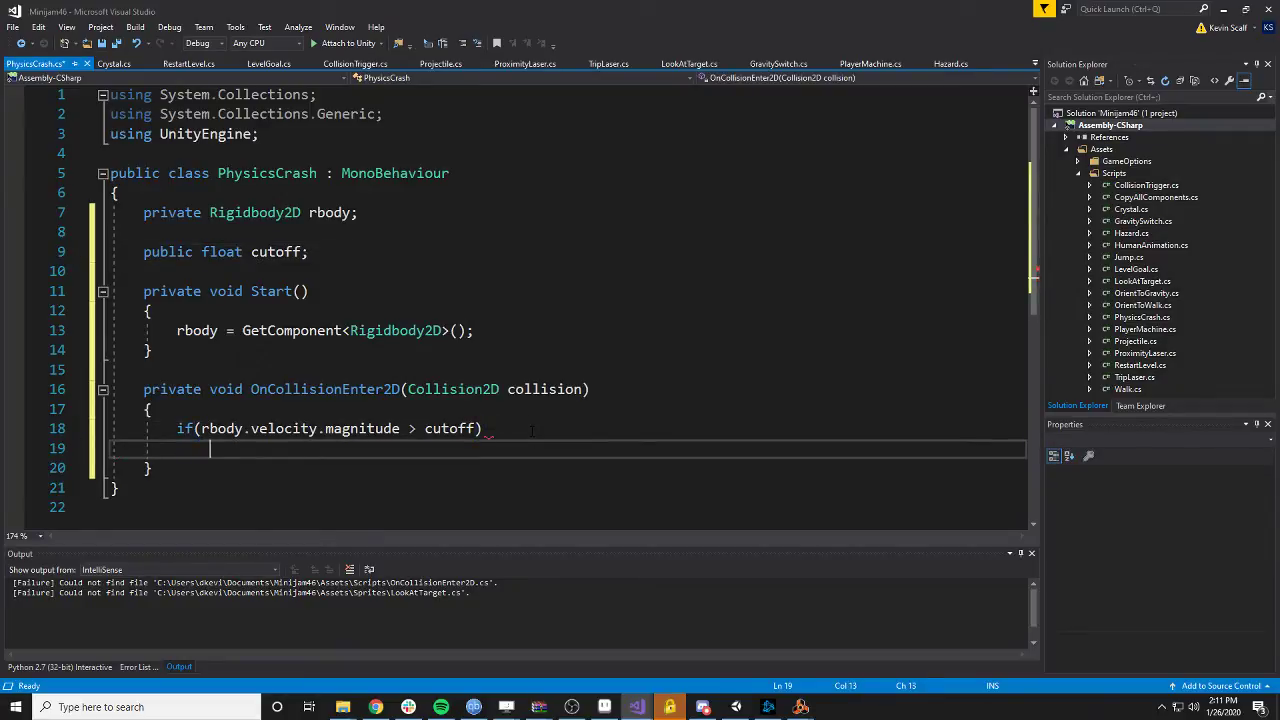
type("Play")
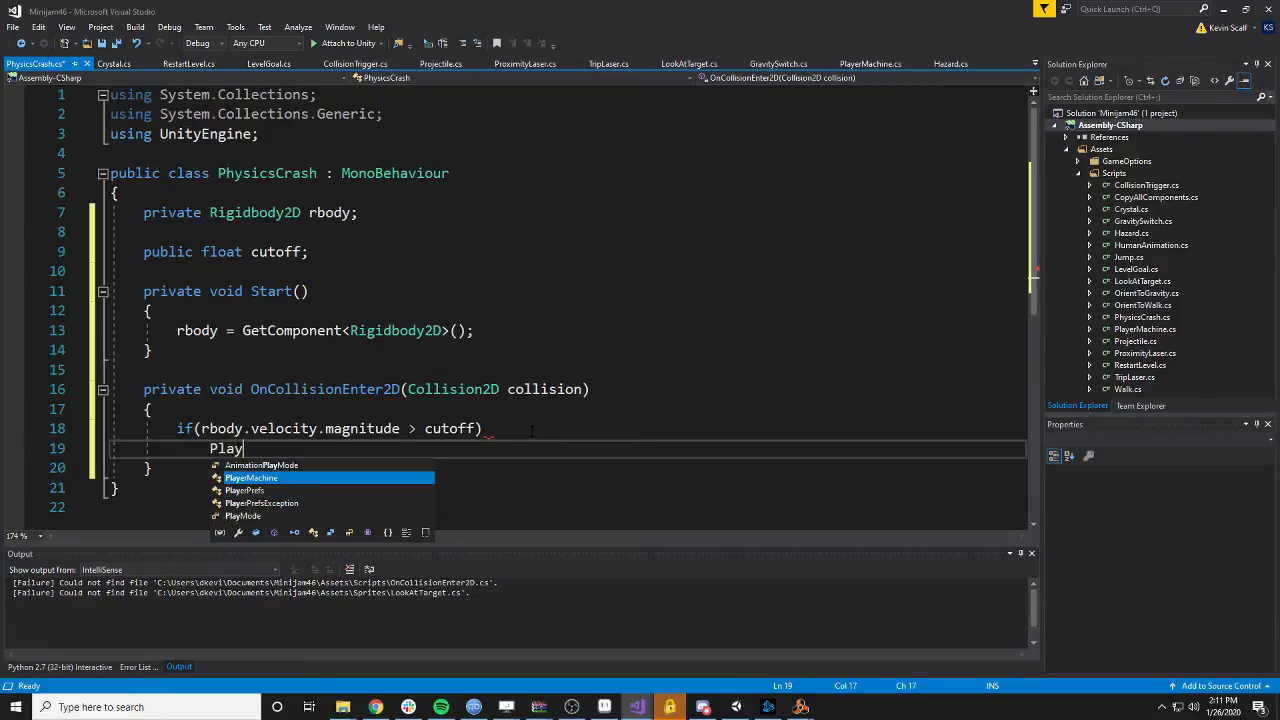
type("Sound();")
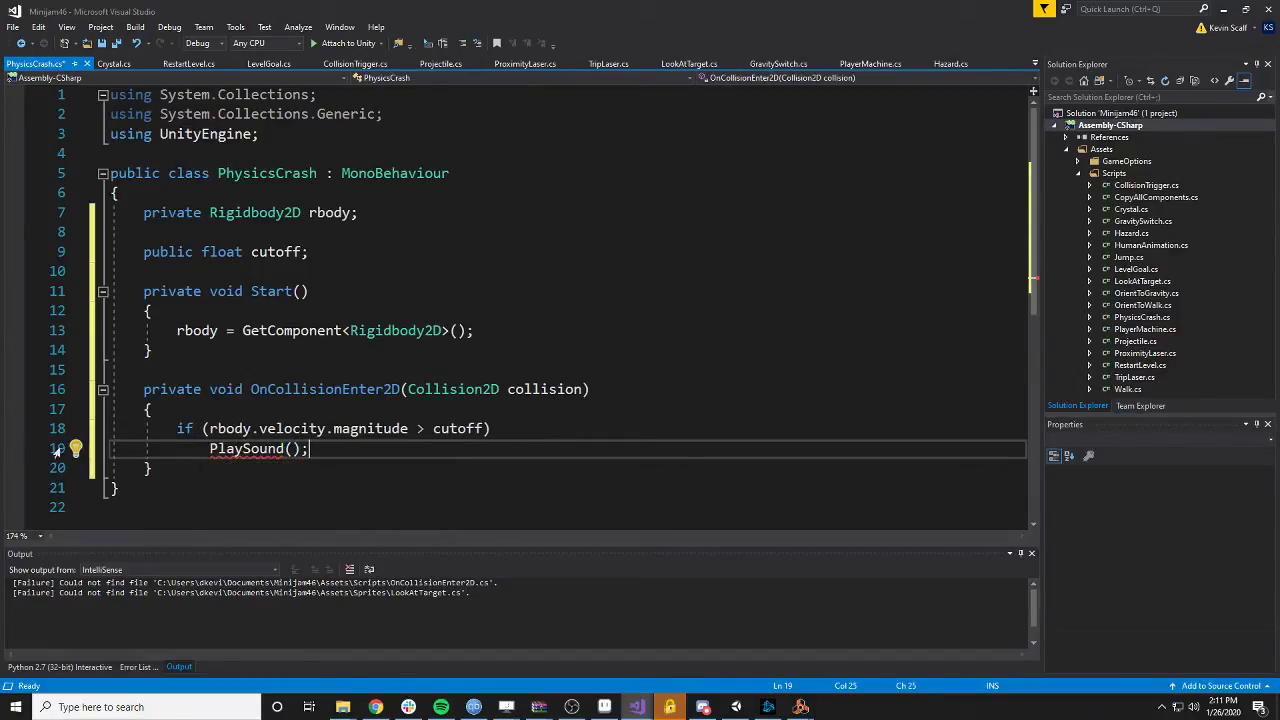
left_click(75, 449)
left_click(82, 466)
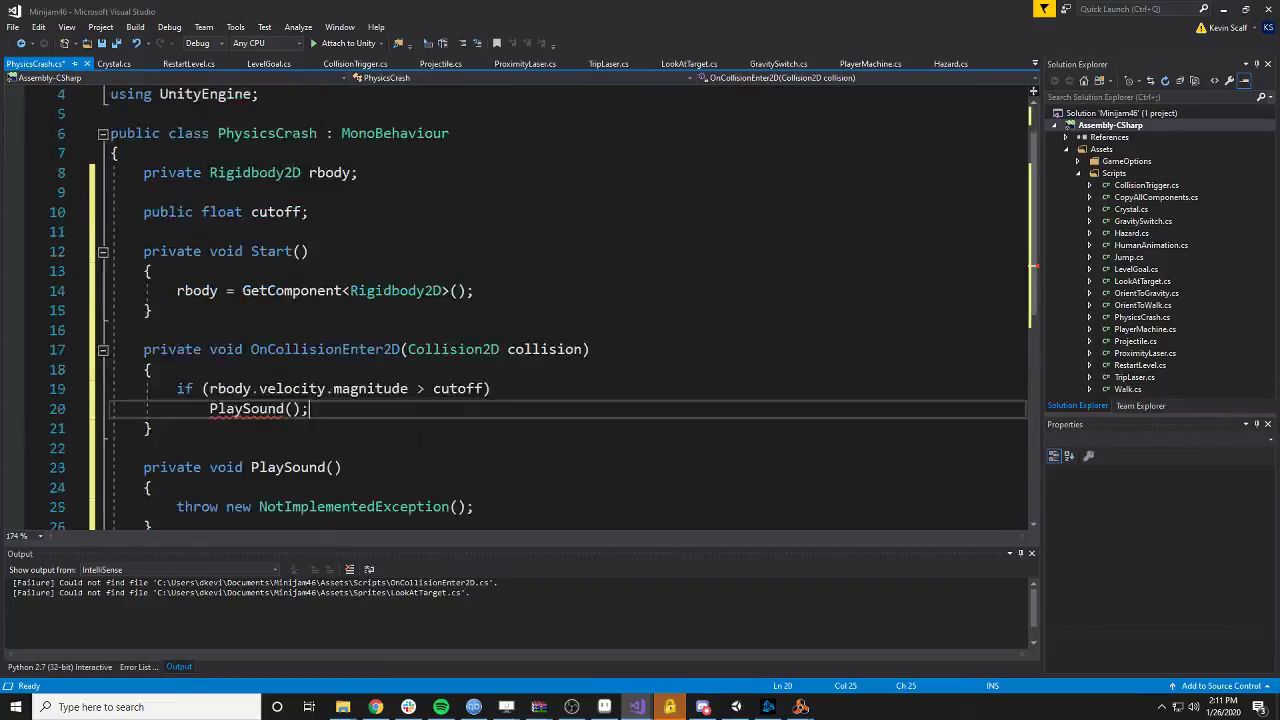
- Add crashSound = GetComponent<AudioSource>(); below the rbody assignment in the Start method of PhysicsCrash
scroll(560, 300, "down", 1)
left_click(497, 447)
scroll(500, 445, "up", 2)
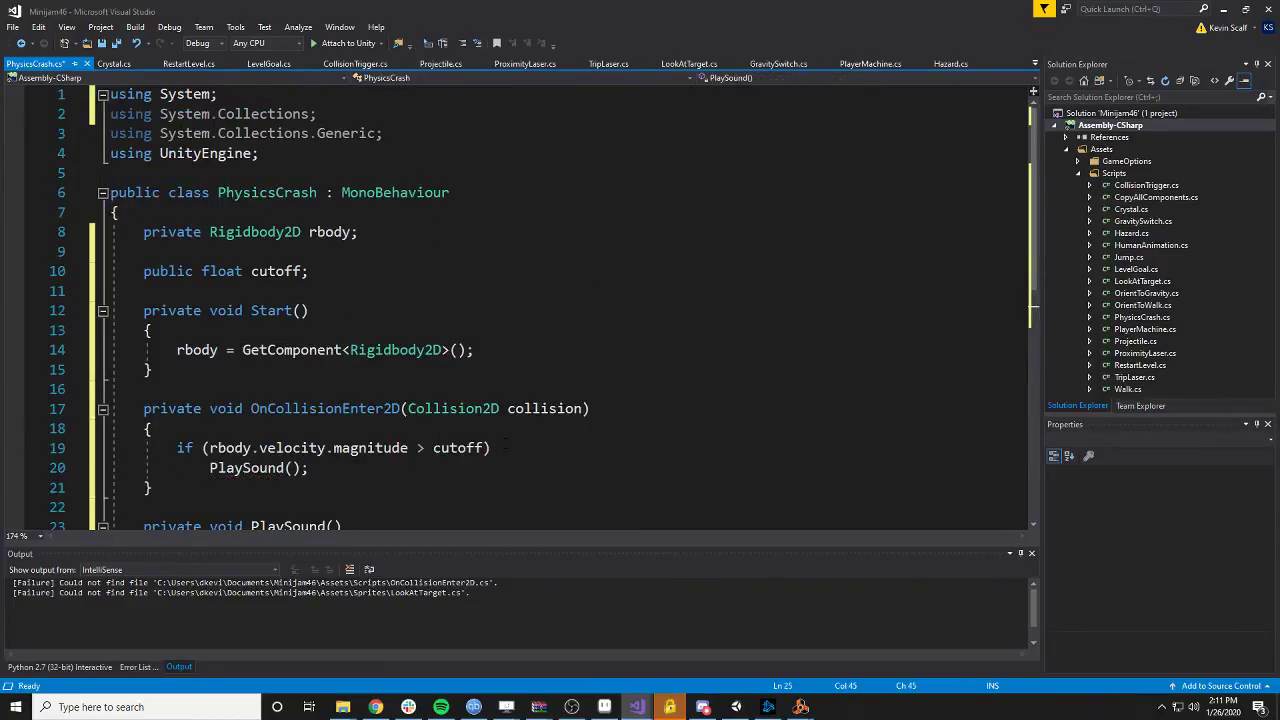
left_click(480, 350)
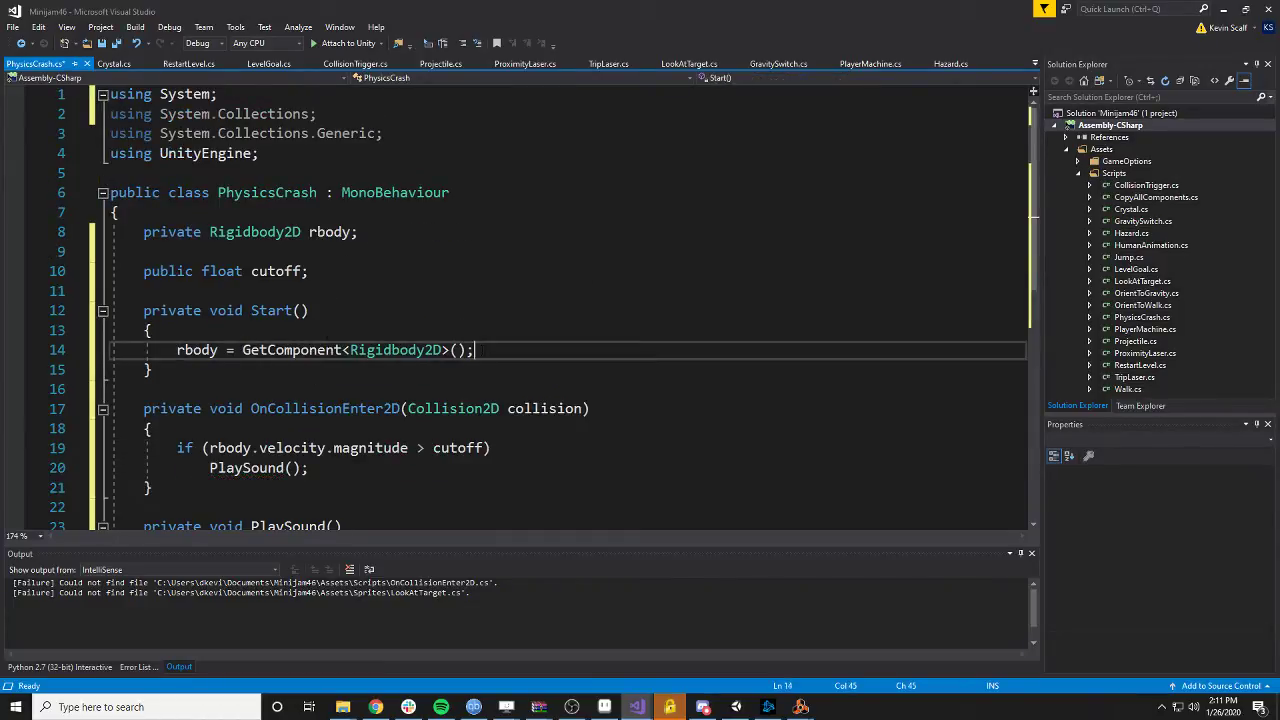
key("Return")
type("sou")
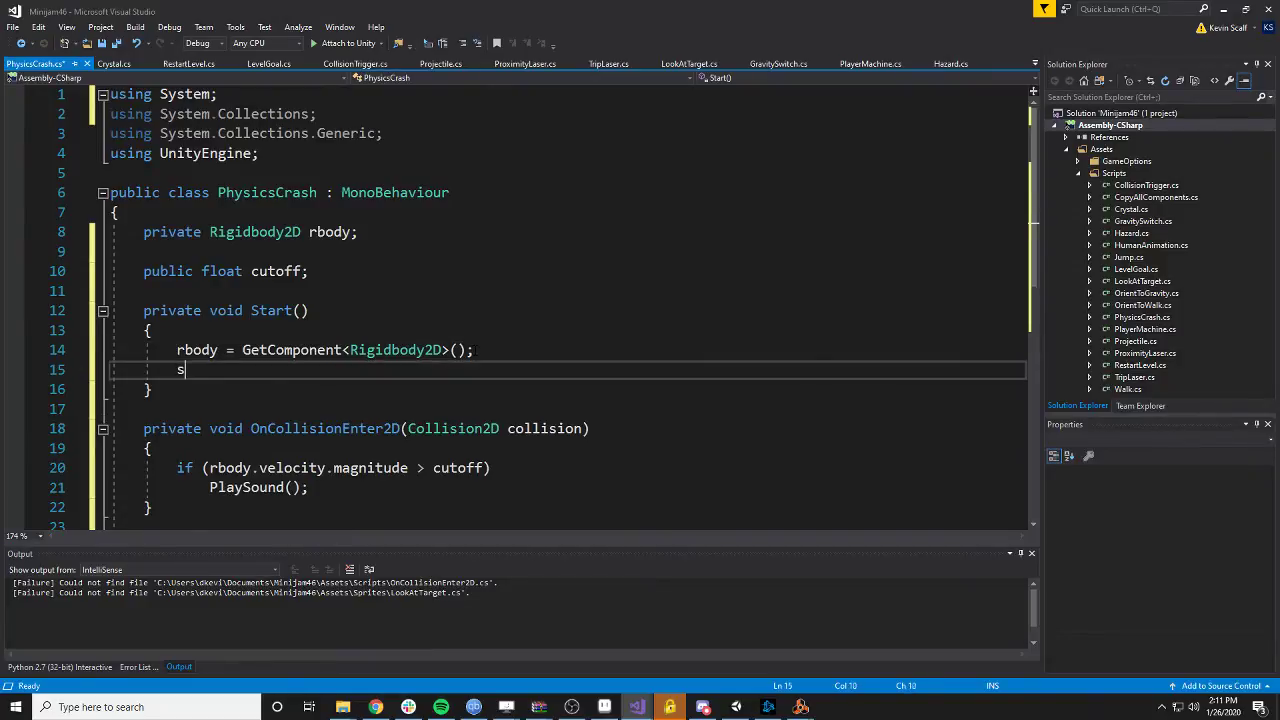
key("BackSpace")
key("BackSpace")
key("BackSpace")
type("crash")
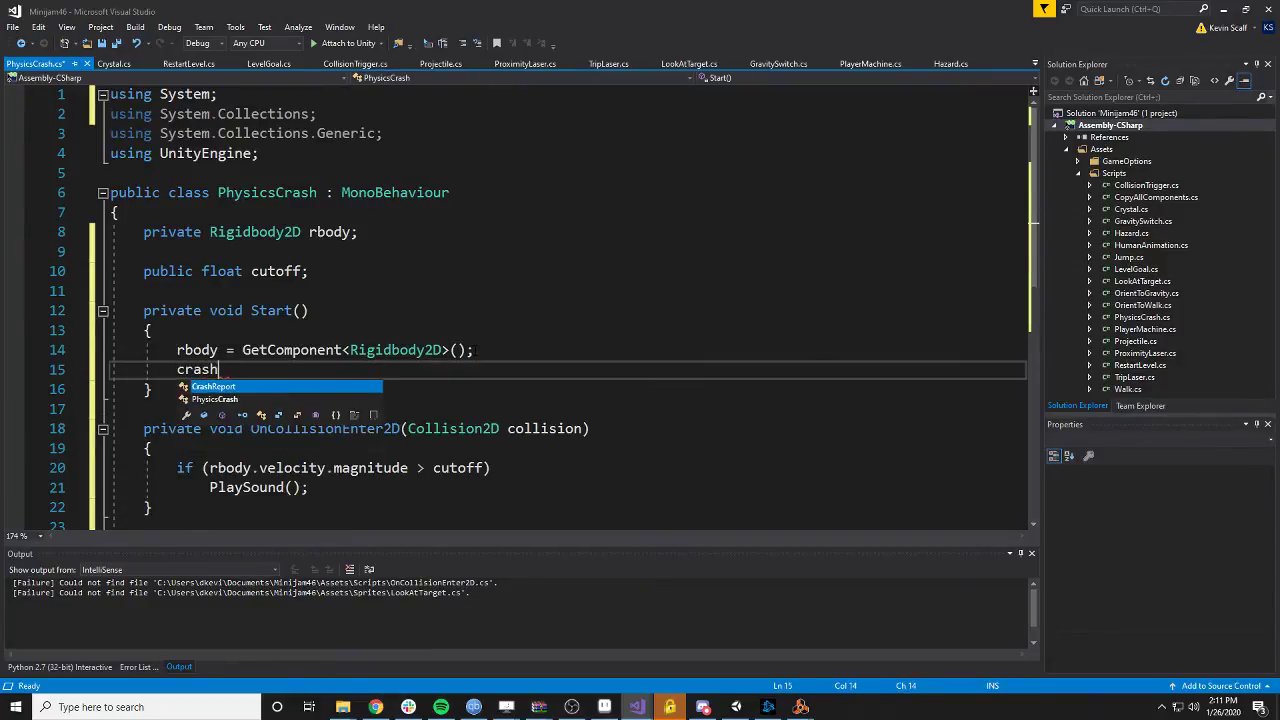
type("Sound = GetCom")
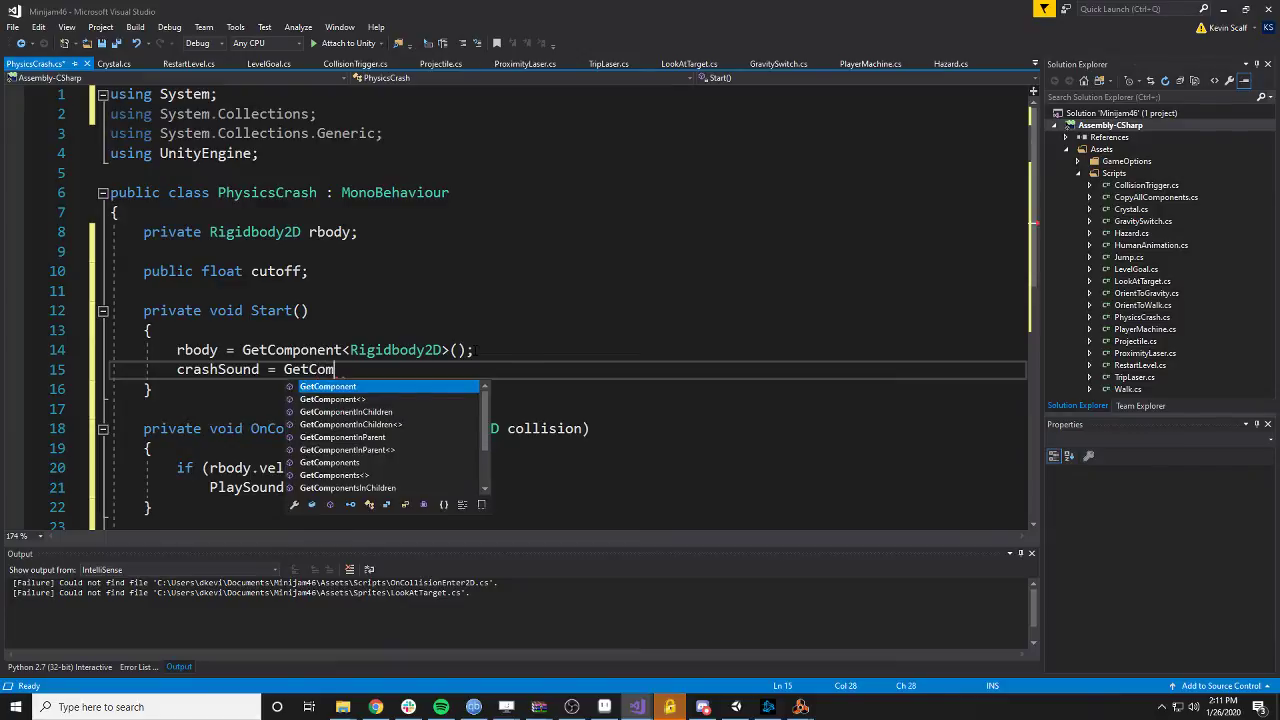
type("ponent<AudioSource")
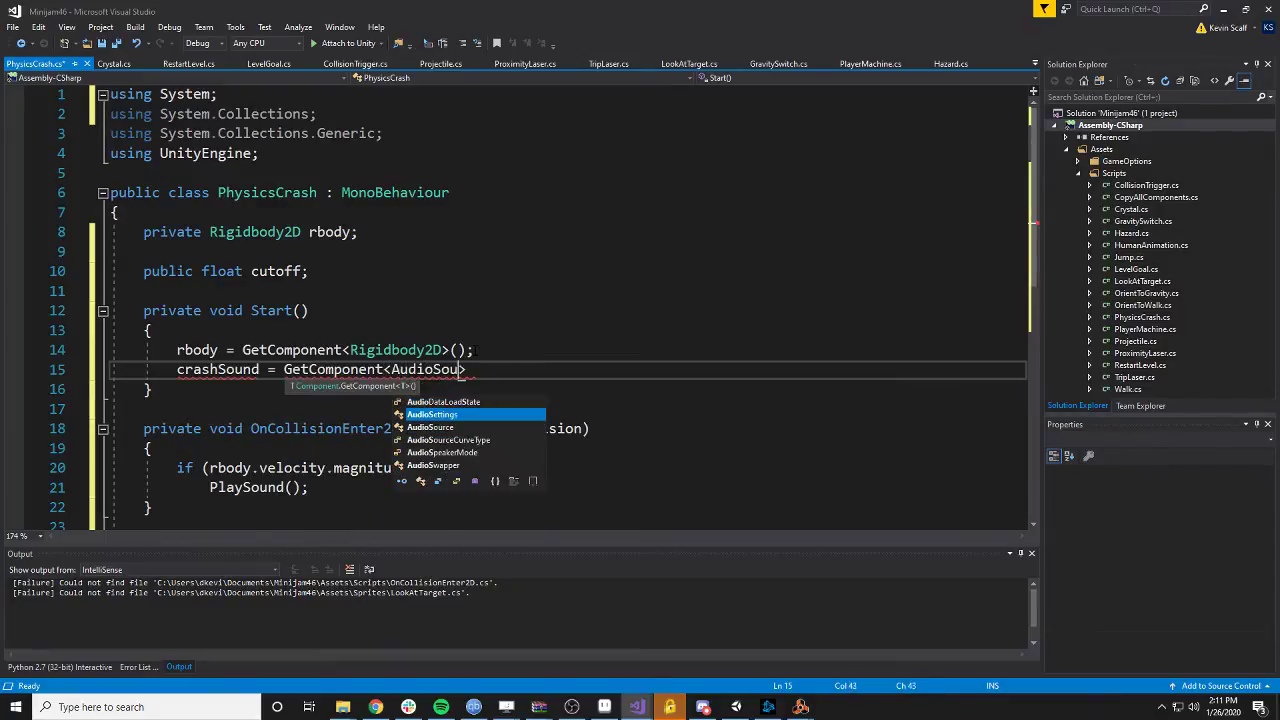
type(">();")
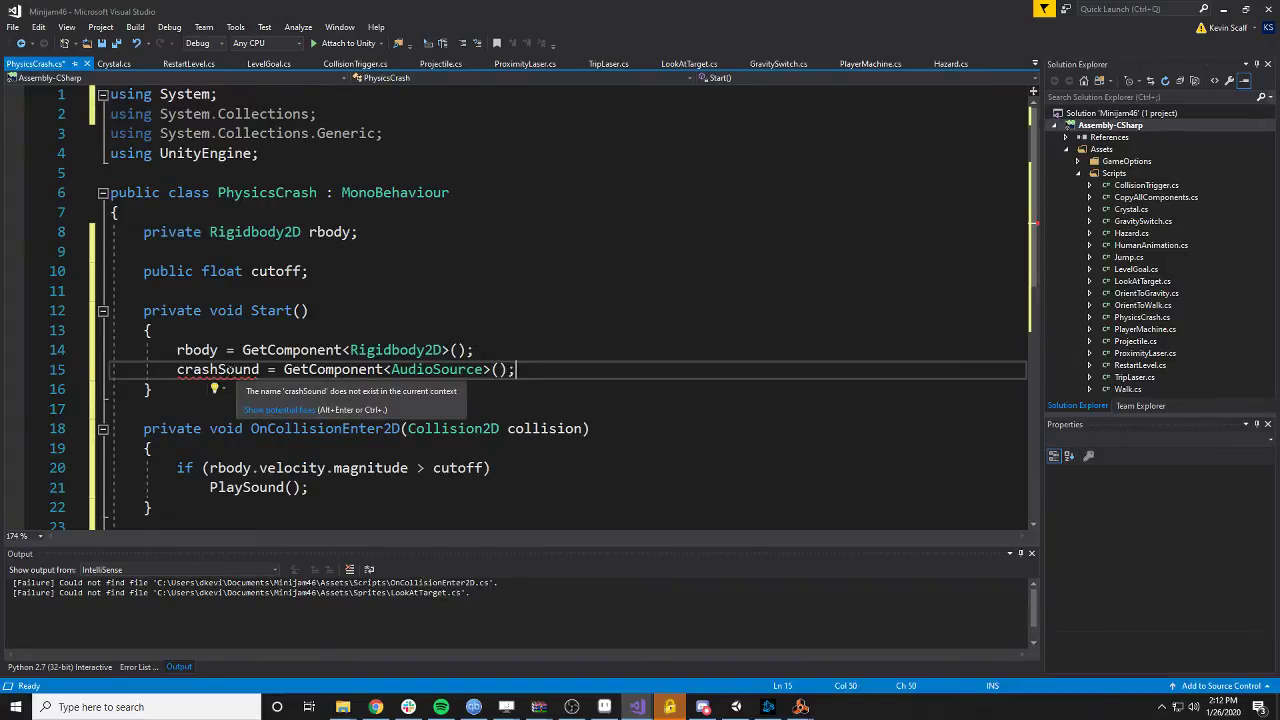
- Generate a field for the undefined name crashSound in the PhysicsCrash class
key("ctrl+period")
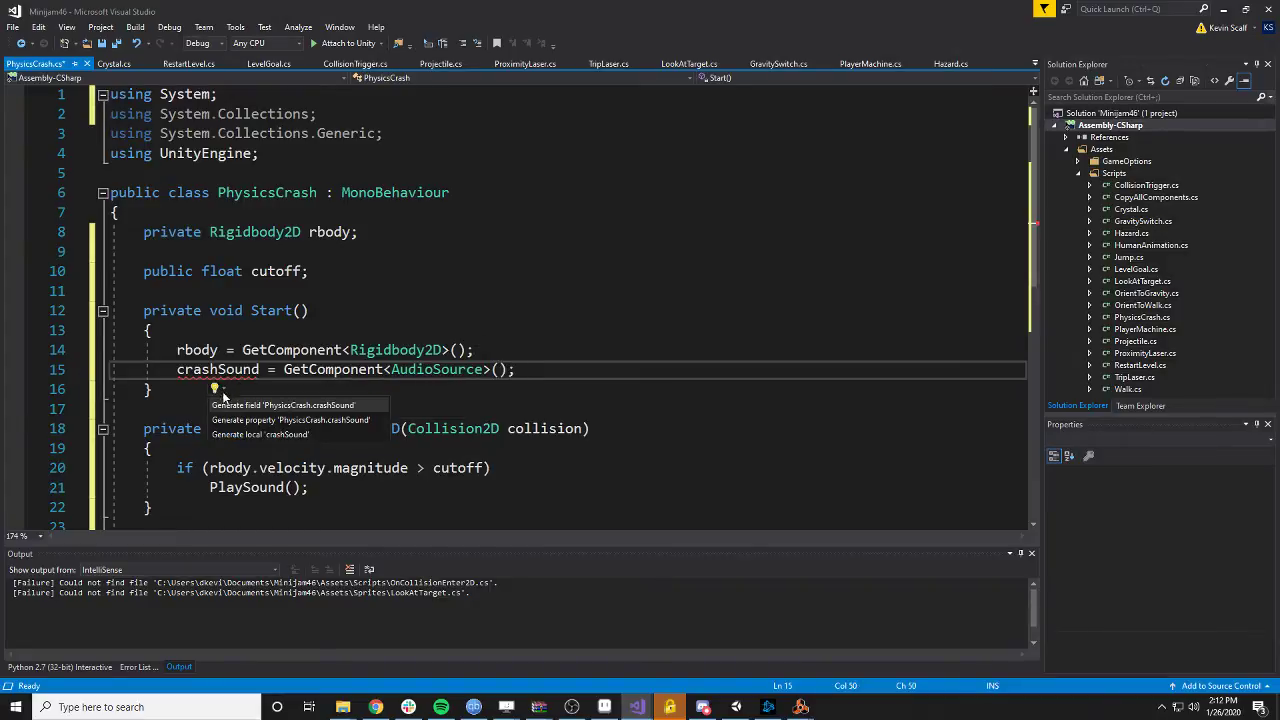
key("Return")
left_click(410, 271)
- Replace the NotImplementedException line in PlaySound with the condition if(!crashSound.isPlaying)
scroll(418, 347, "down", 6)
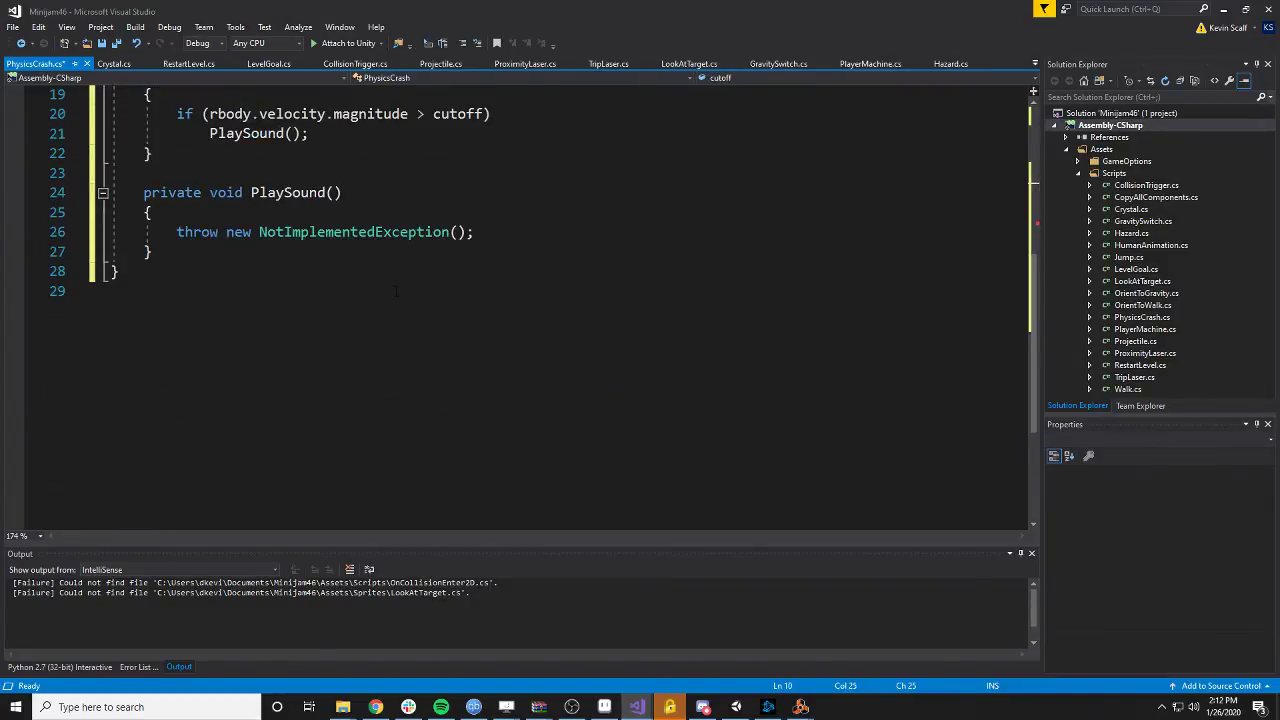
scroll(395, 291, "up", 1)
left_click_drag(474, 291, 173, 295)
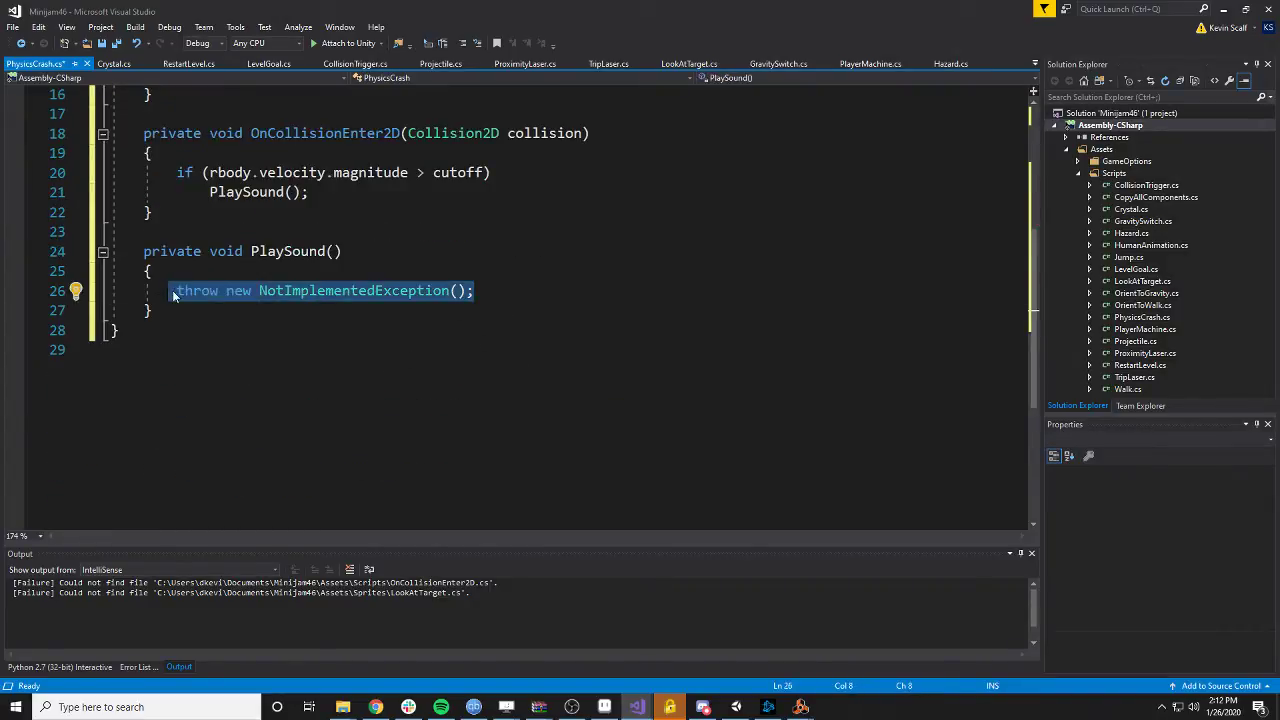
type("if(crashSound")
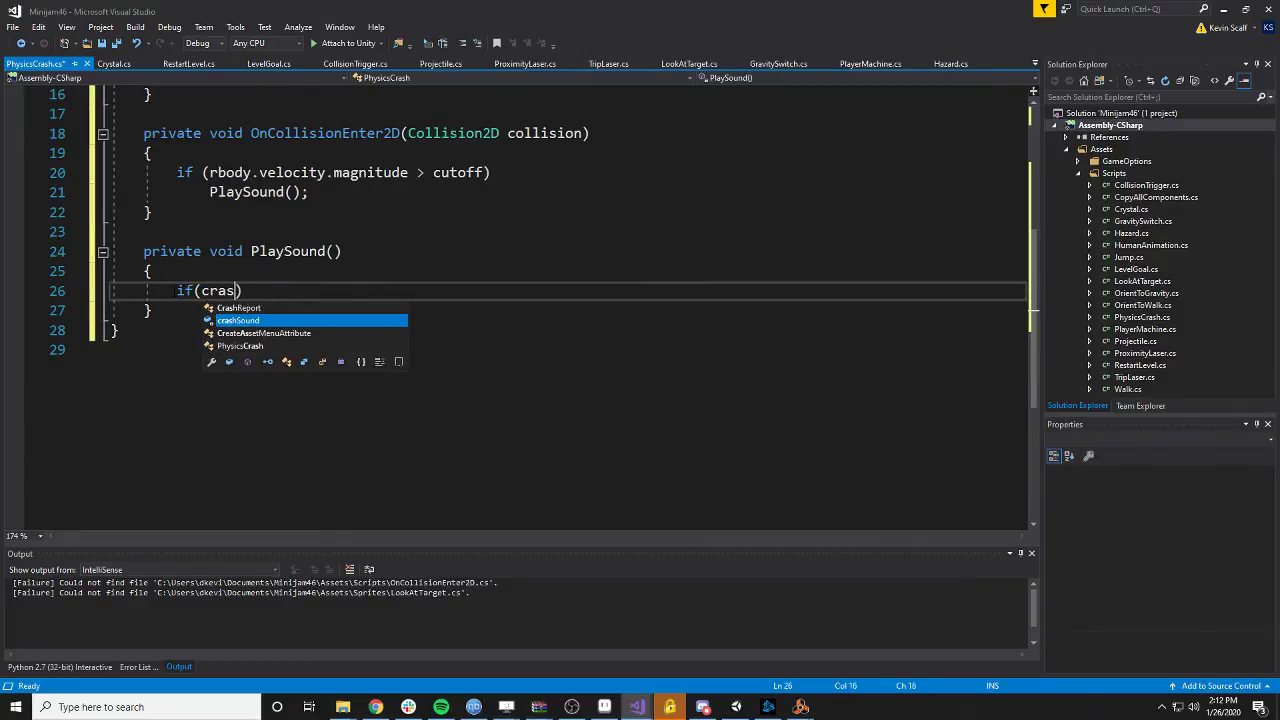
type(".is")
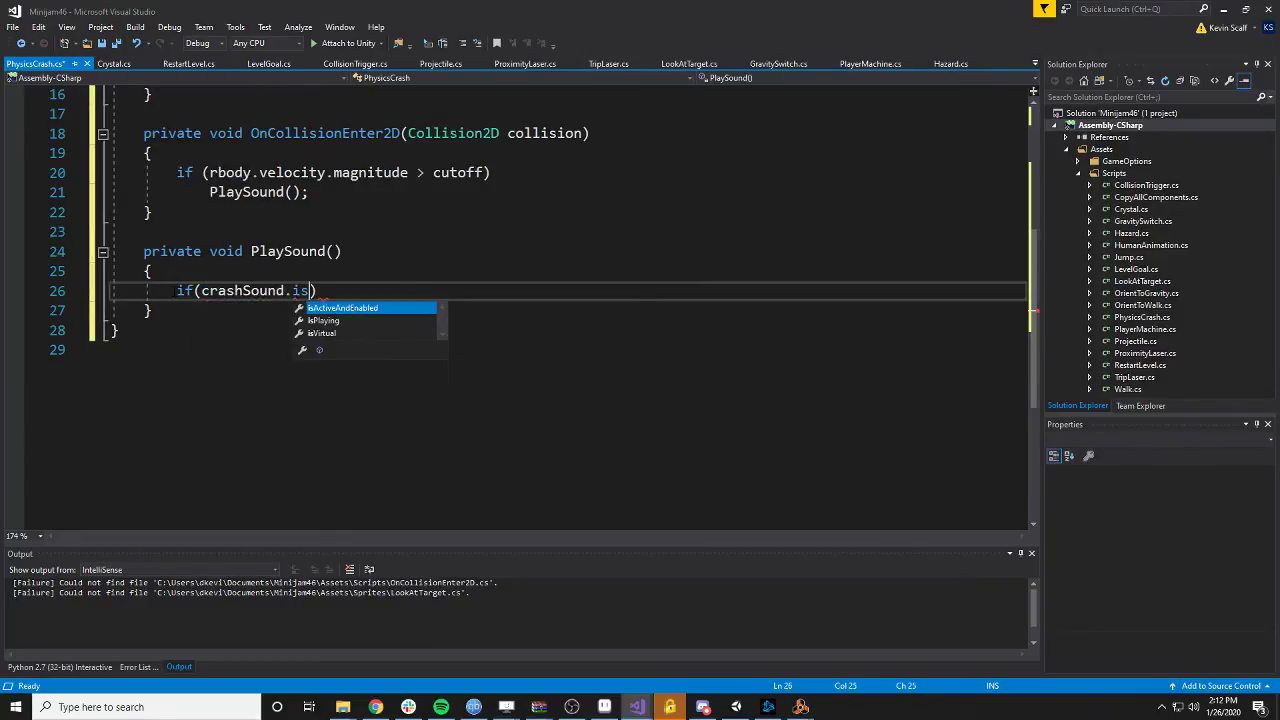
type("Playing")
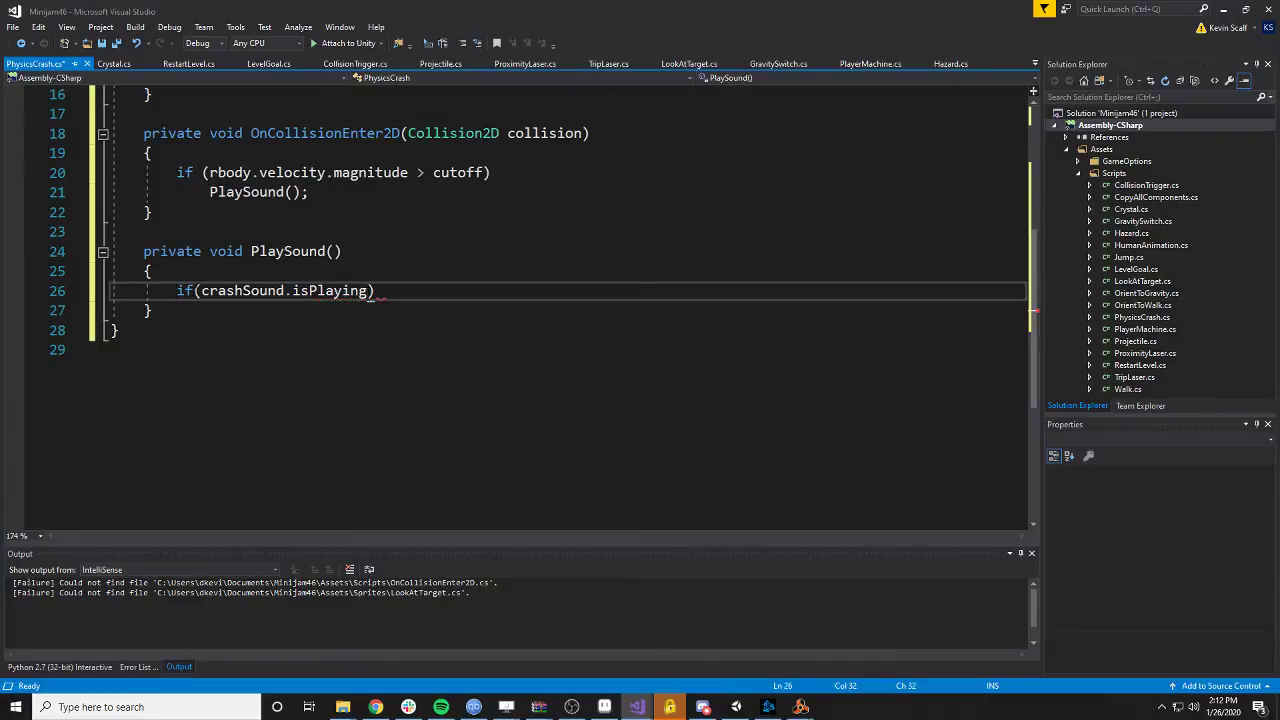
left_click(201, 290)
type("!")
key("End")
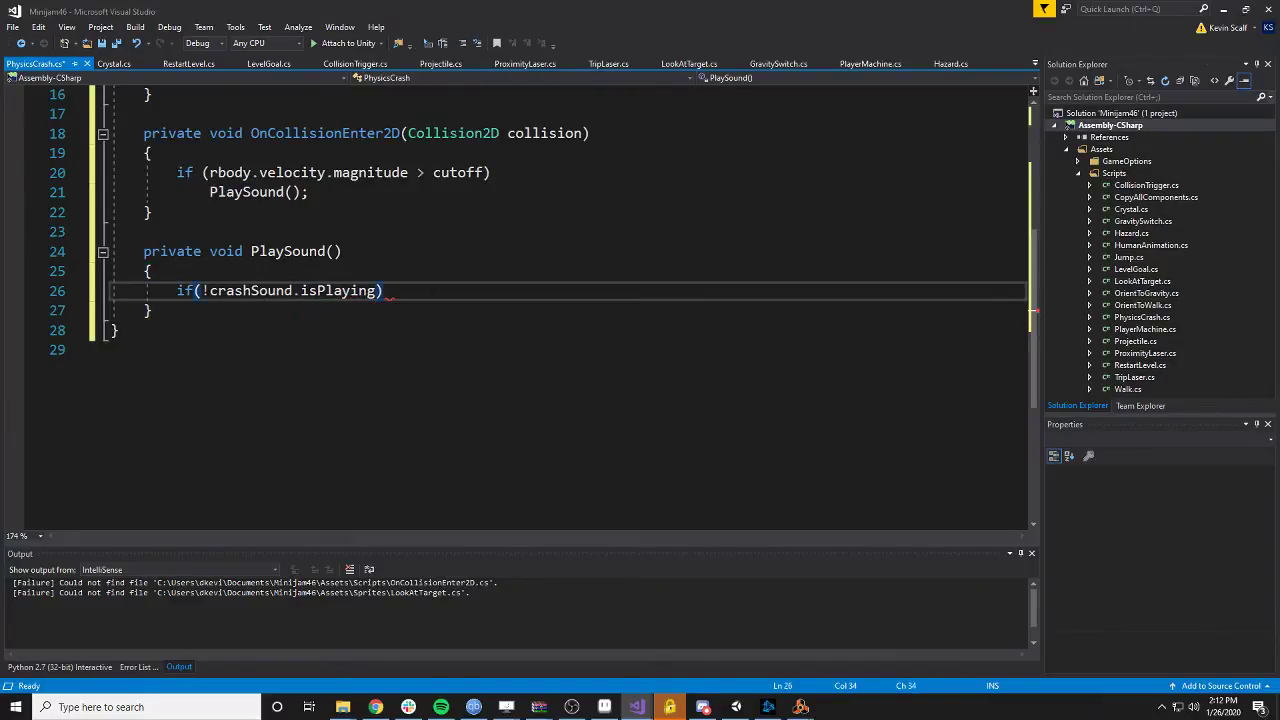
- Call crashSound.Play(); under the isPlaying condition and save the PhysicsCrash script
key("Return")
type("car")
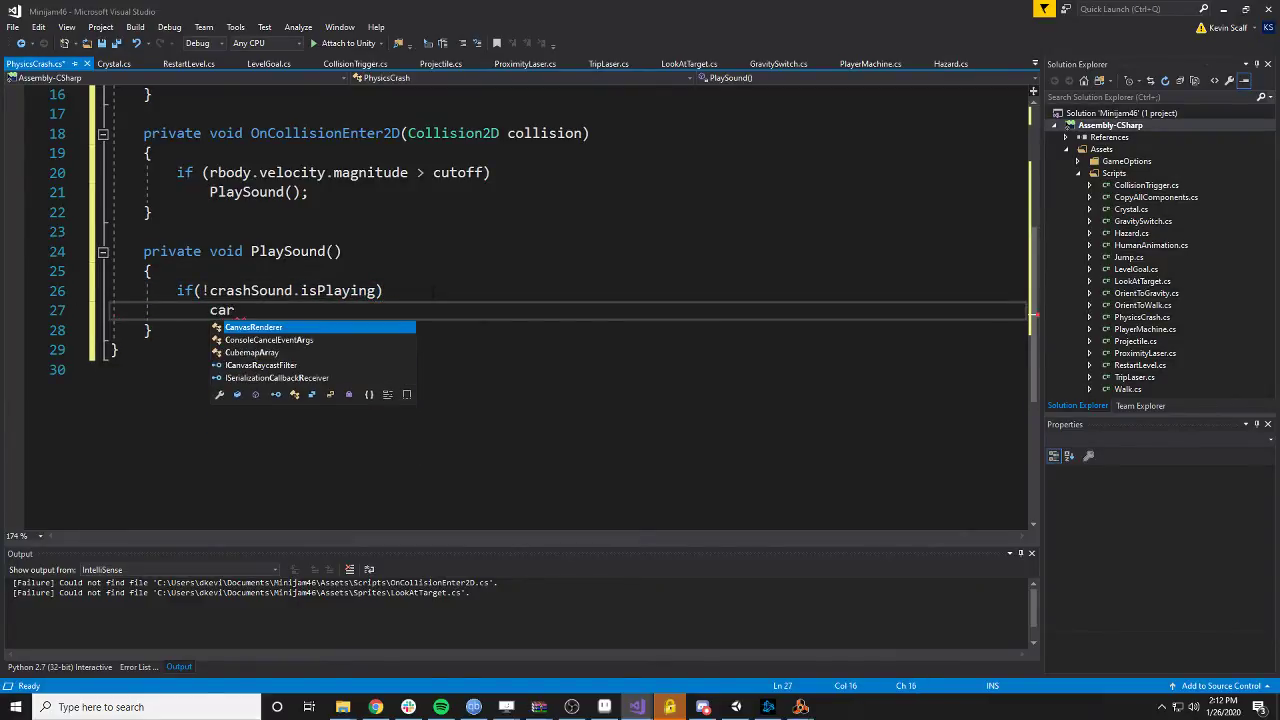
key("BackSpace")
key("BackSpace")
type("rashSound.pl")
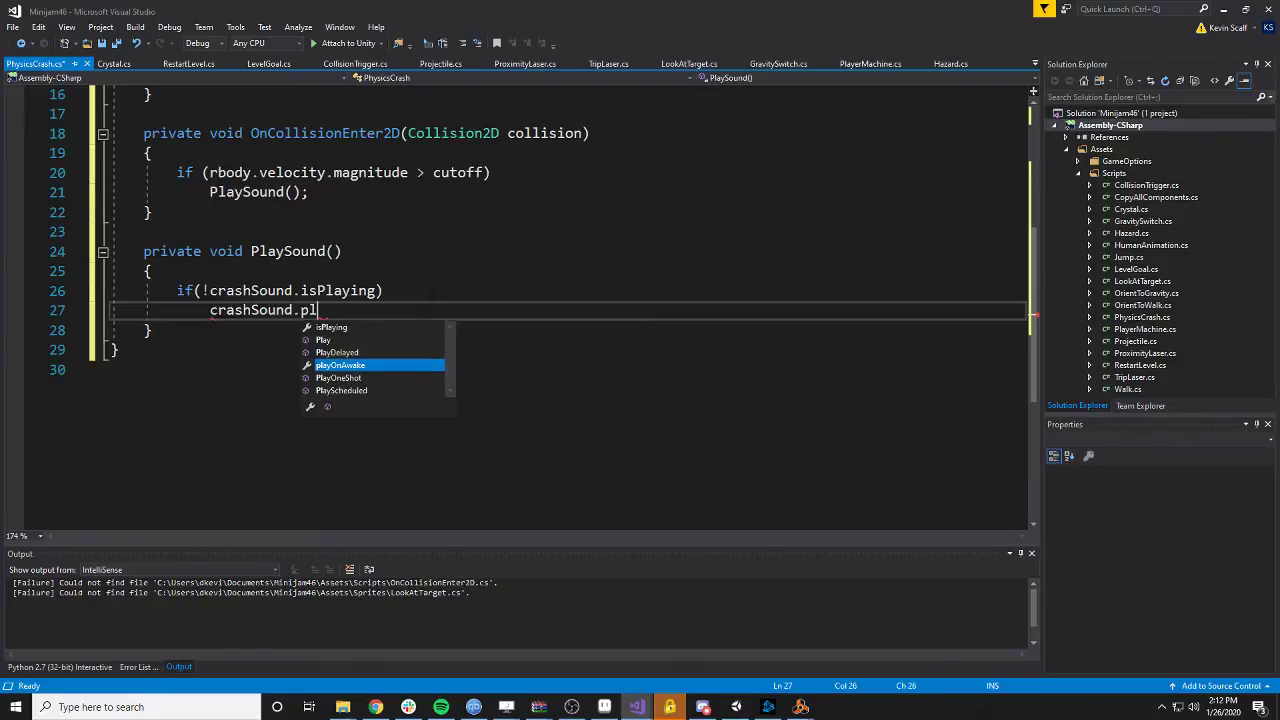
key("Tab")
key("BackSpace")
key("BackSpace")
key("BackSpace")
key("BackSpace")
key("BackSpace")
key("BackSpace")
key("BackSpace")
key("BackSpace")
key("BackSpace")
key("BackSpace")
key("BackSpace")
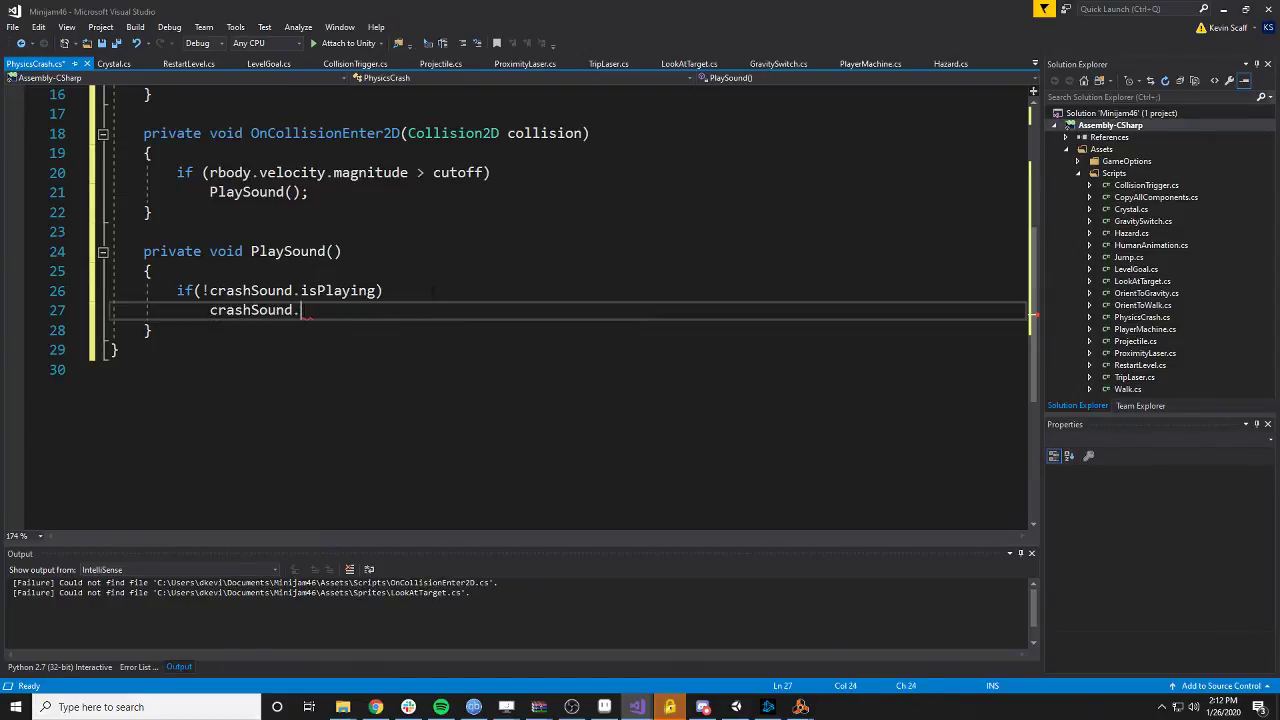
type("Play();")
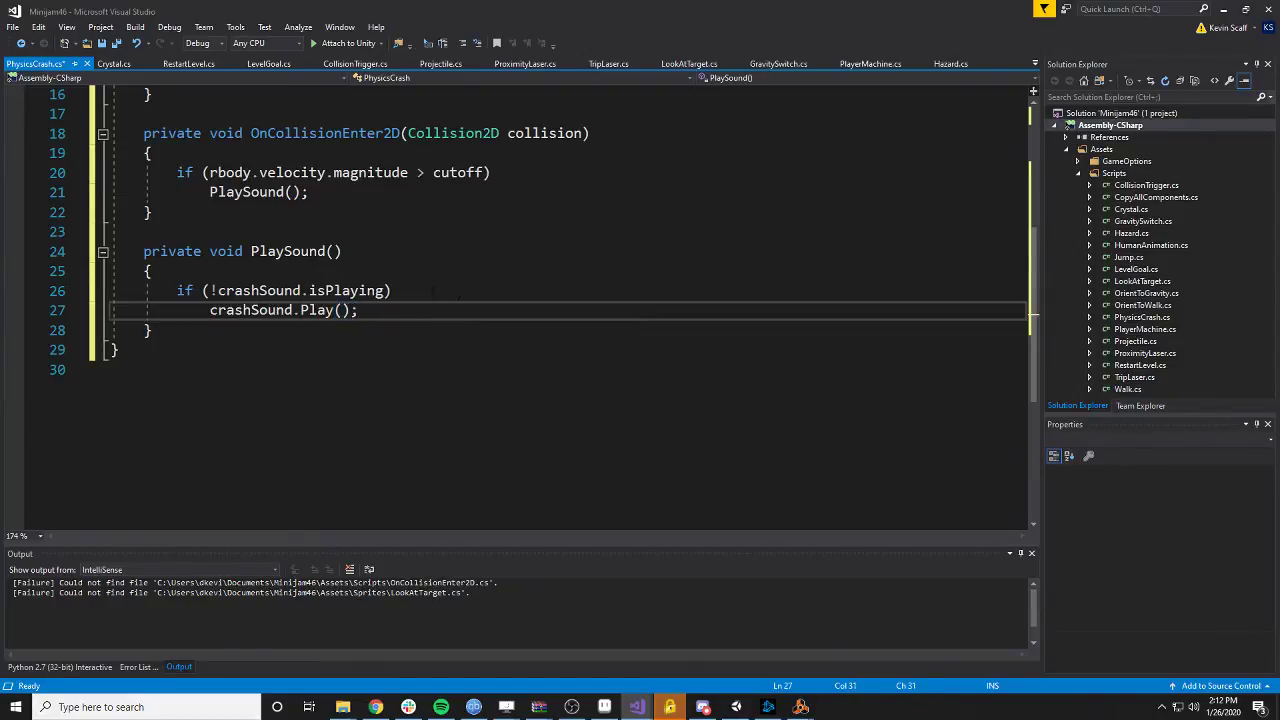
scroll(433, 290, "up", 5)
key("ctrl+s")
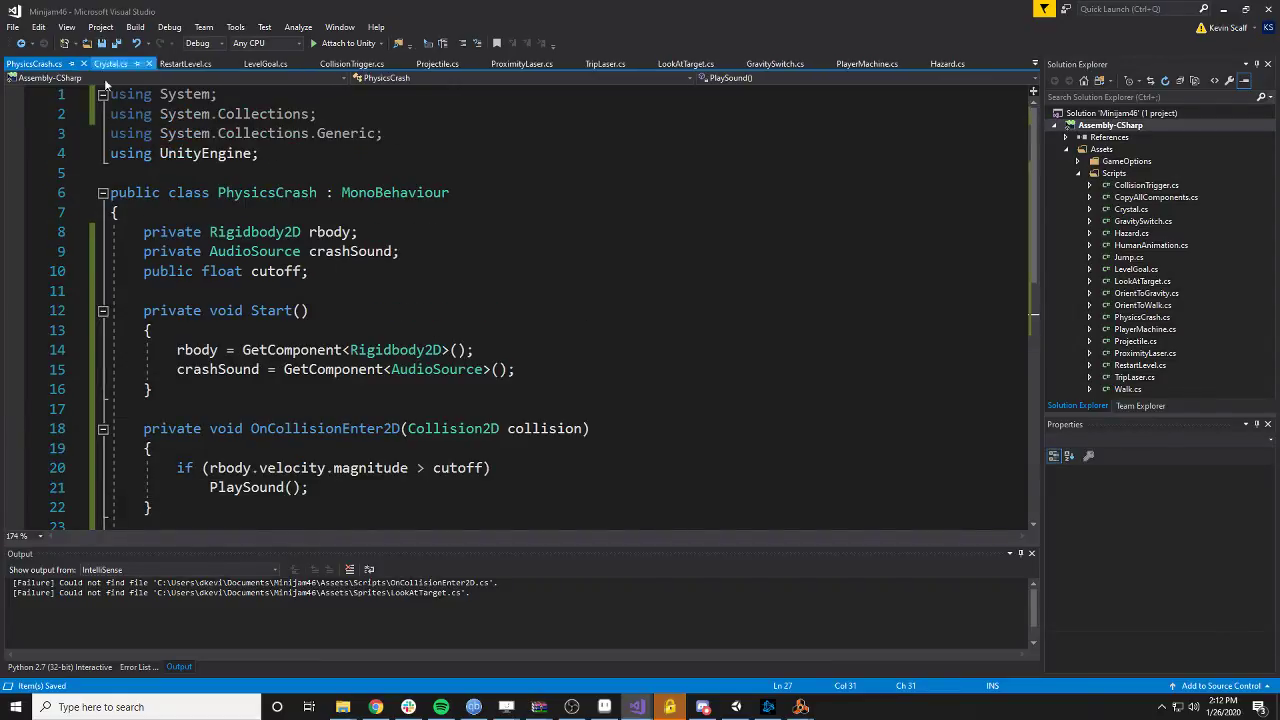
- Switch to Unity, open the EnergyBall_0 prefab and add the Explode sound to it as an Audio Source
left_click(739, 708)
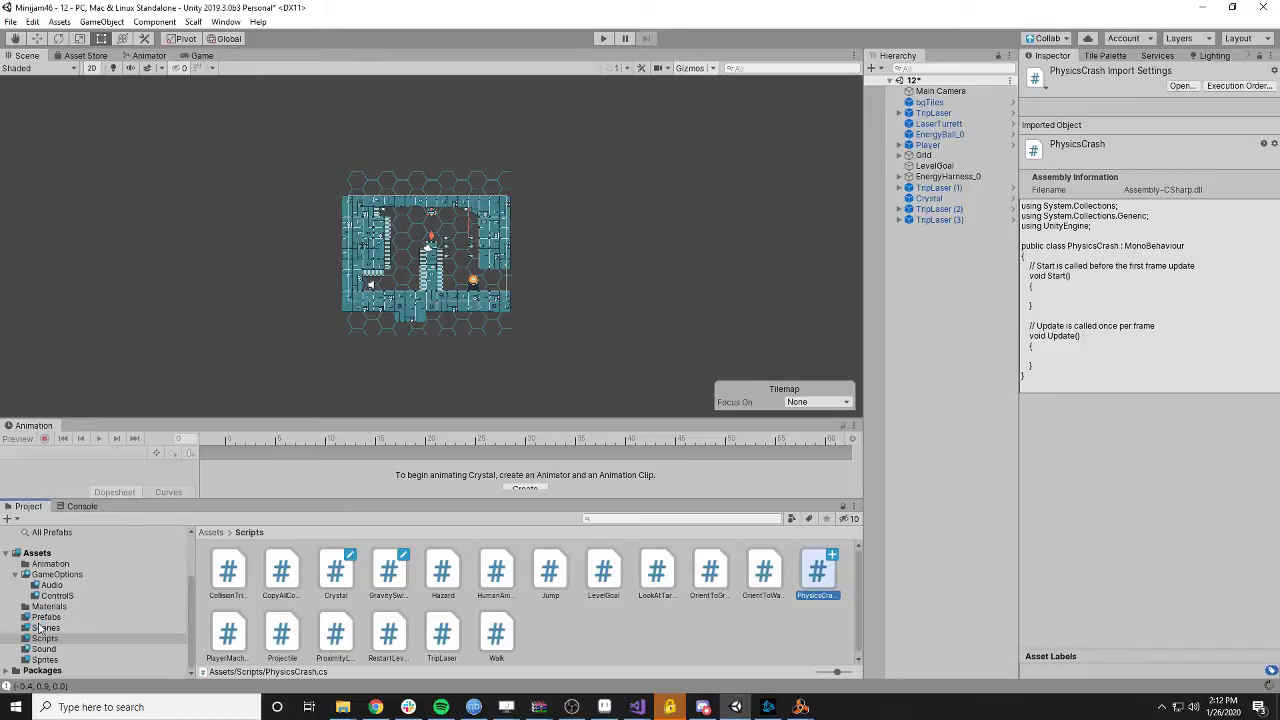
left_click(44, 619)
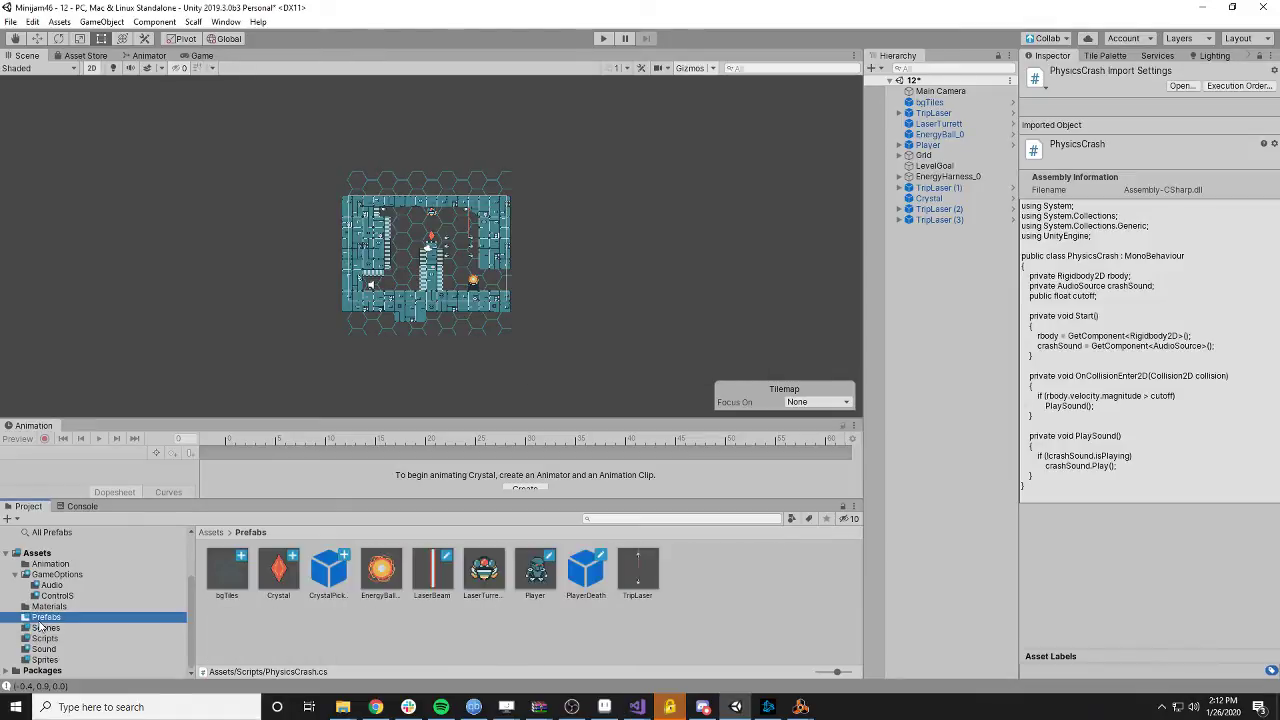
double_click(384, 576)
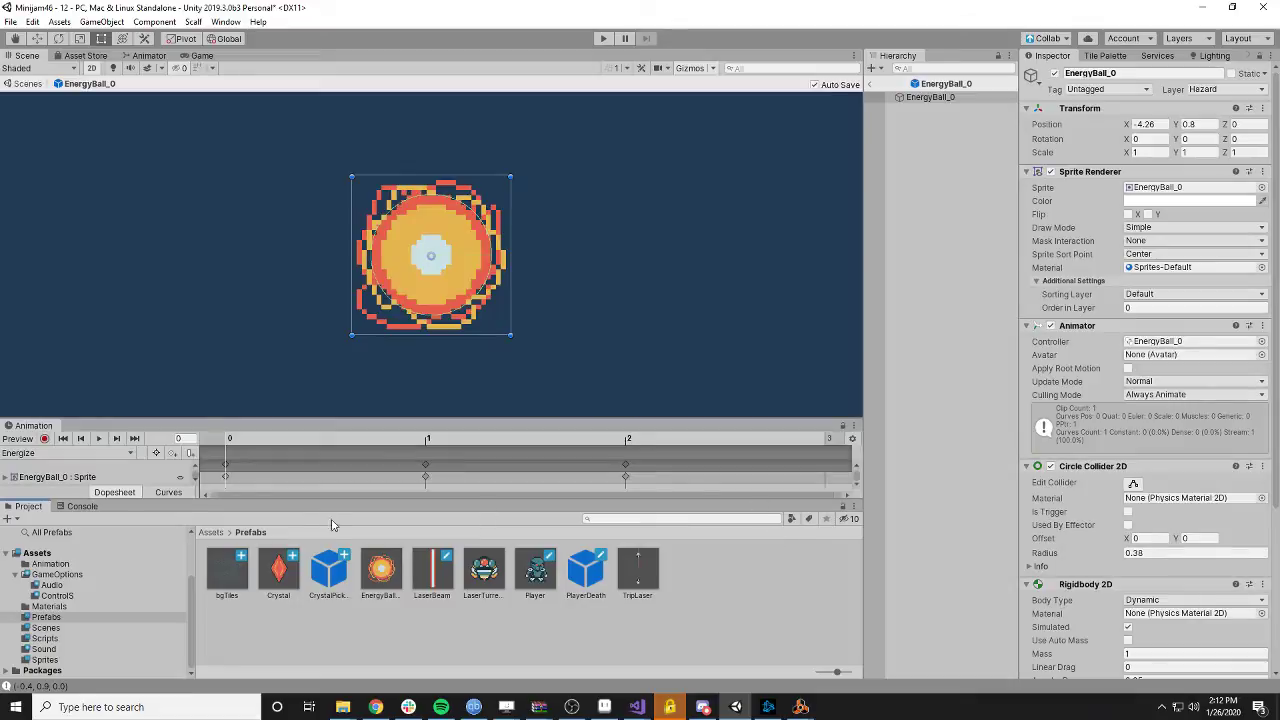
left_click(57, 651)
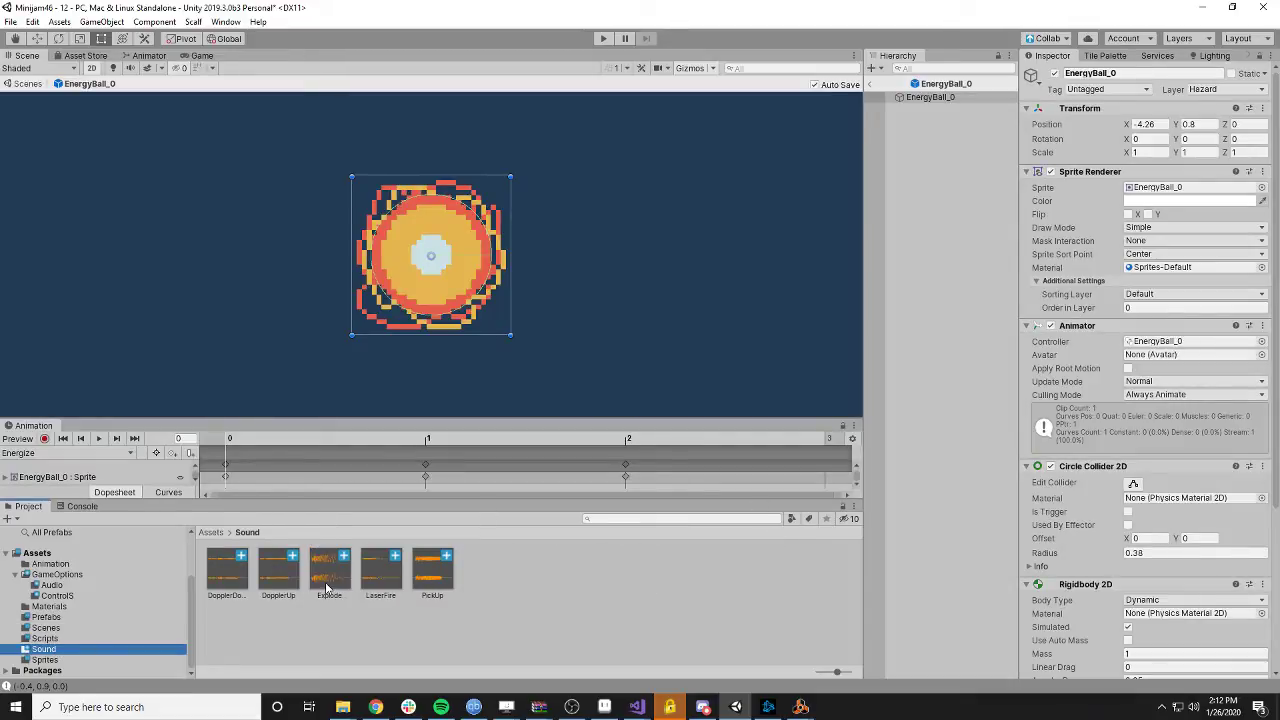
left_click(929, 100)
left_click_drag(929, 107, 929, 107)
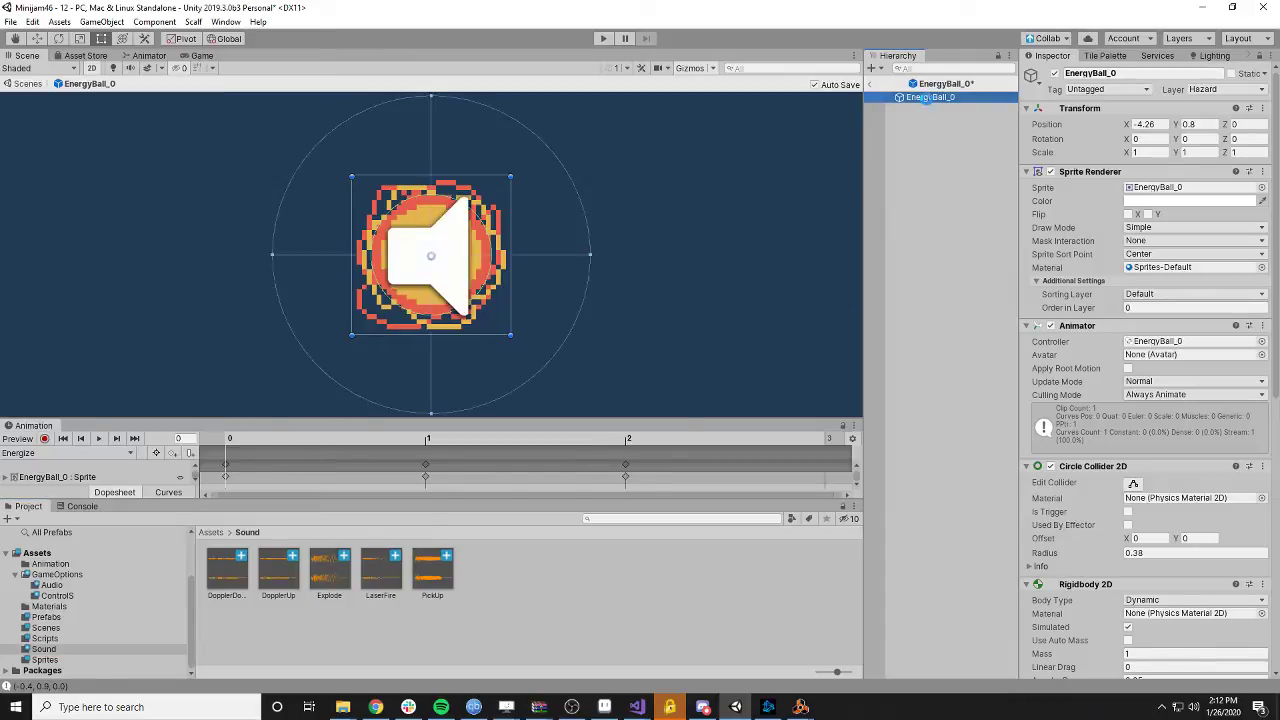
- Route the energy ball's Audio Source output to SFX (AudioMix) and set its volume to 0.3
scroll(1155, 305, "down", 8)
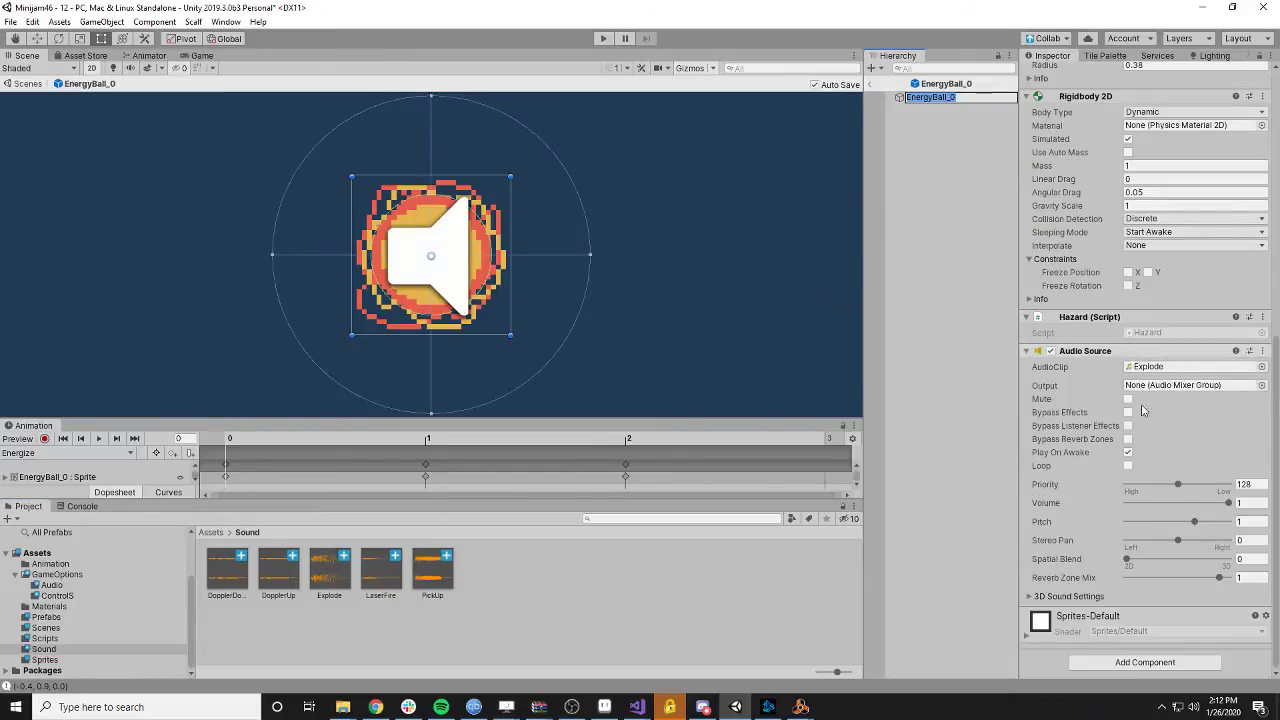
left_click(1261, 385)
double_click(352, 124)
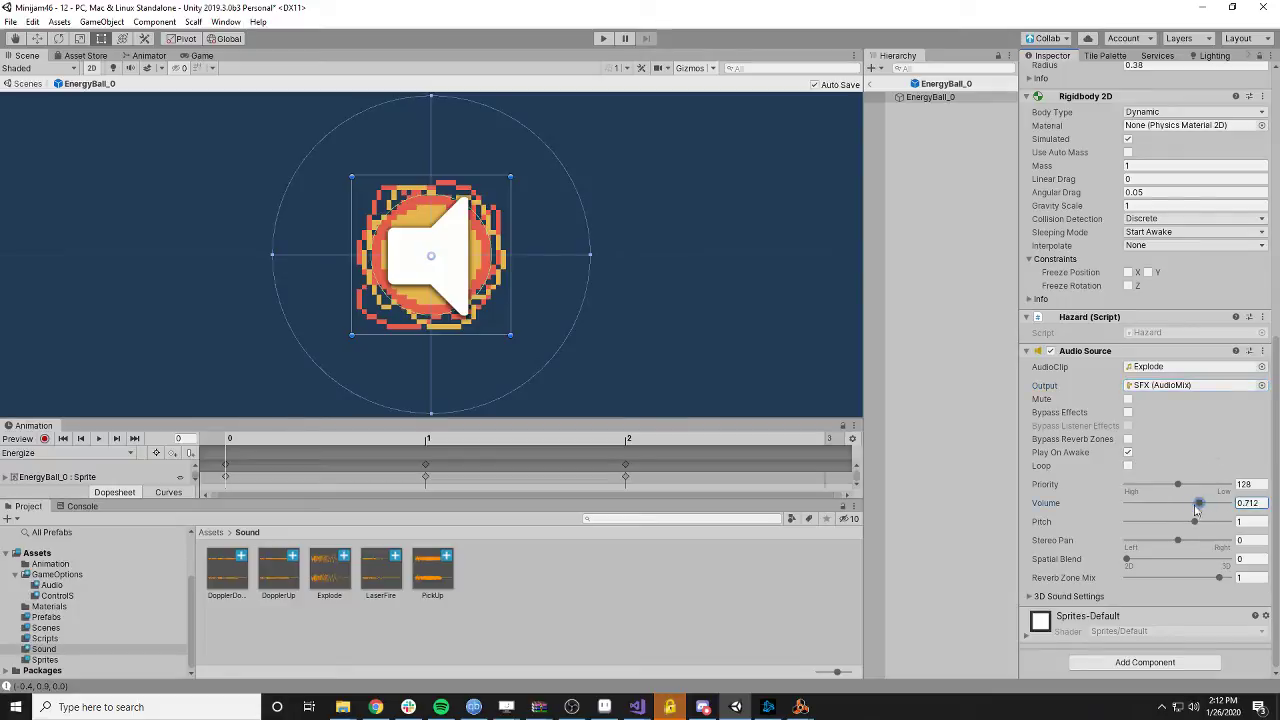
left_click_drag(1203, 505, 1169, 509)
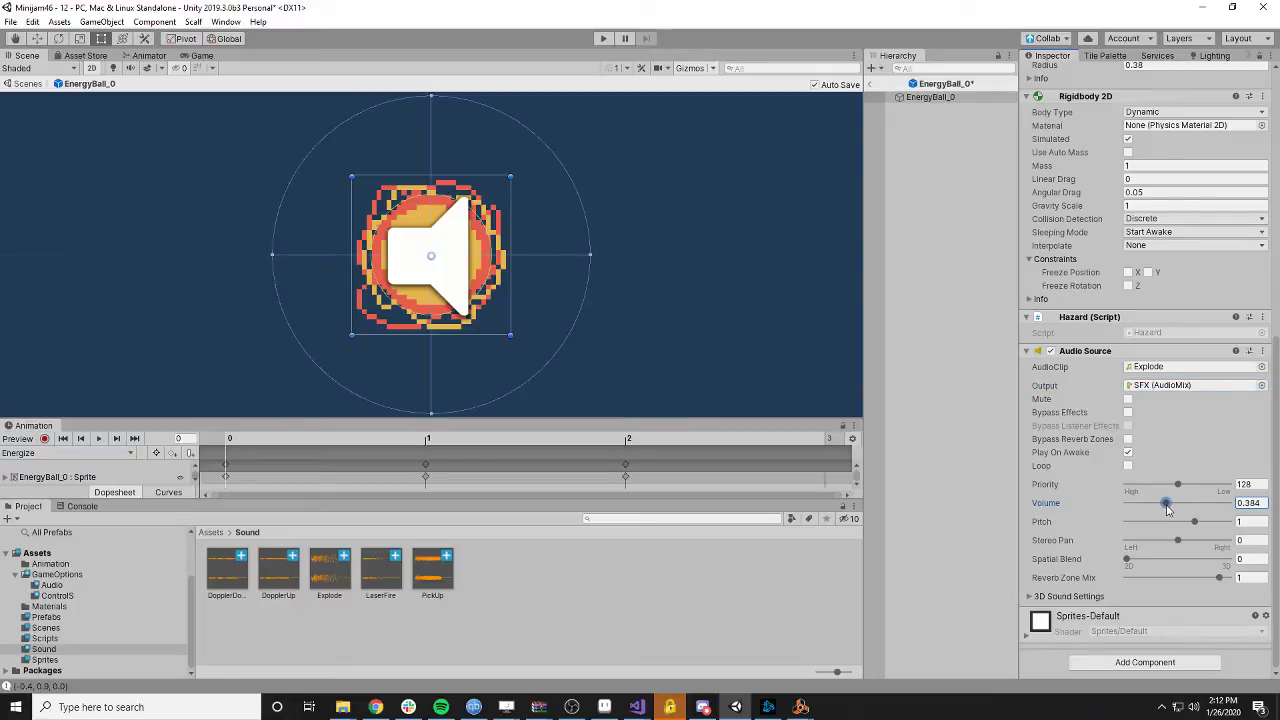
left_click(1263, 508)
type("0.2")
key("Return")
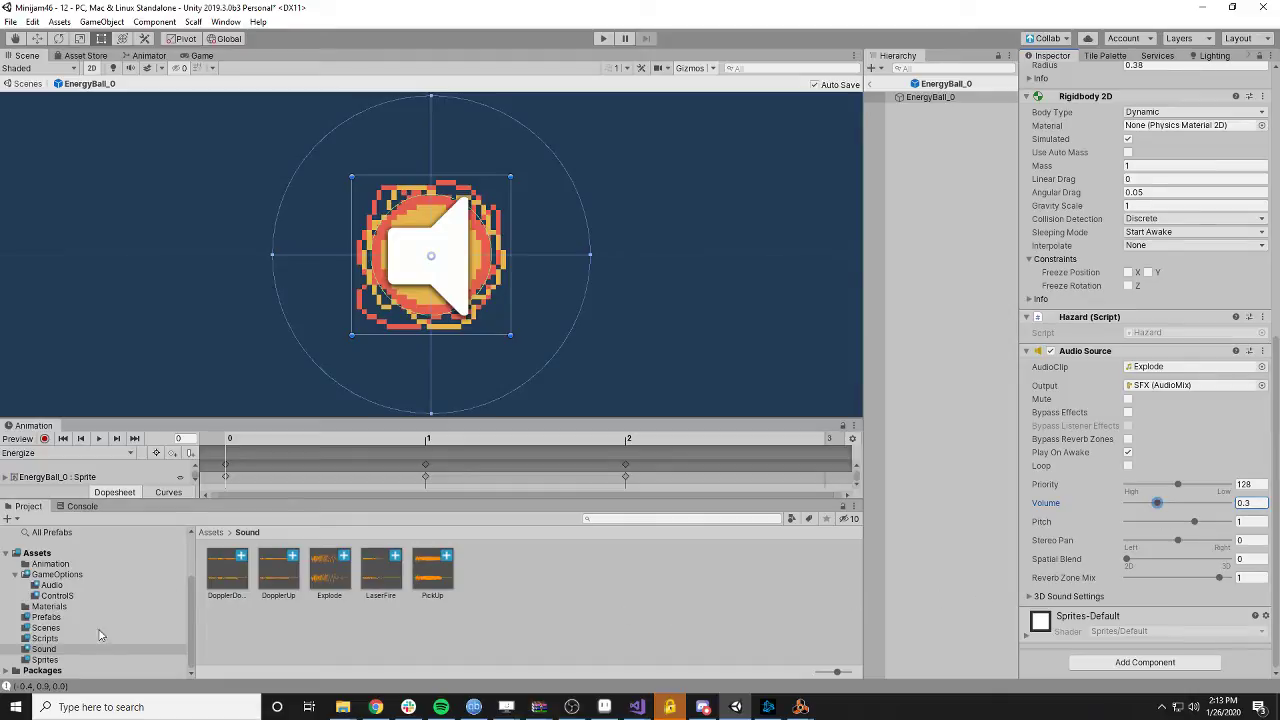
- Attach the PhysicsCrash script to the EnergyBall_0 prefab above the Hazard script and set its Cutoff to 1
left_click(44, 638)
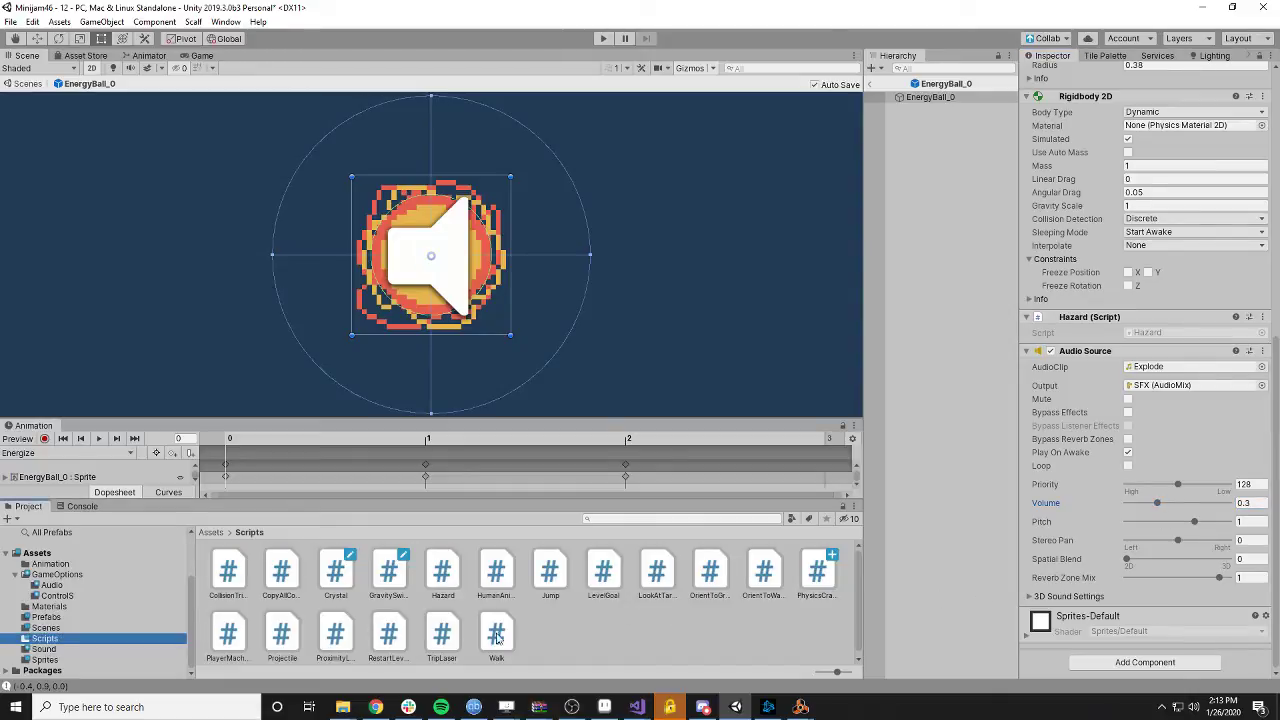
left_click_drag(817, 570, 1096, 308)
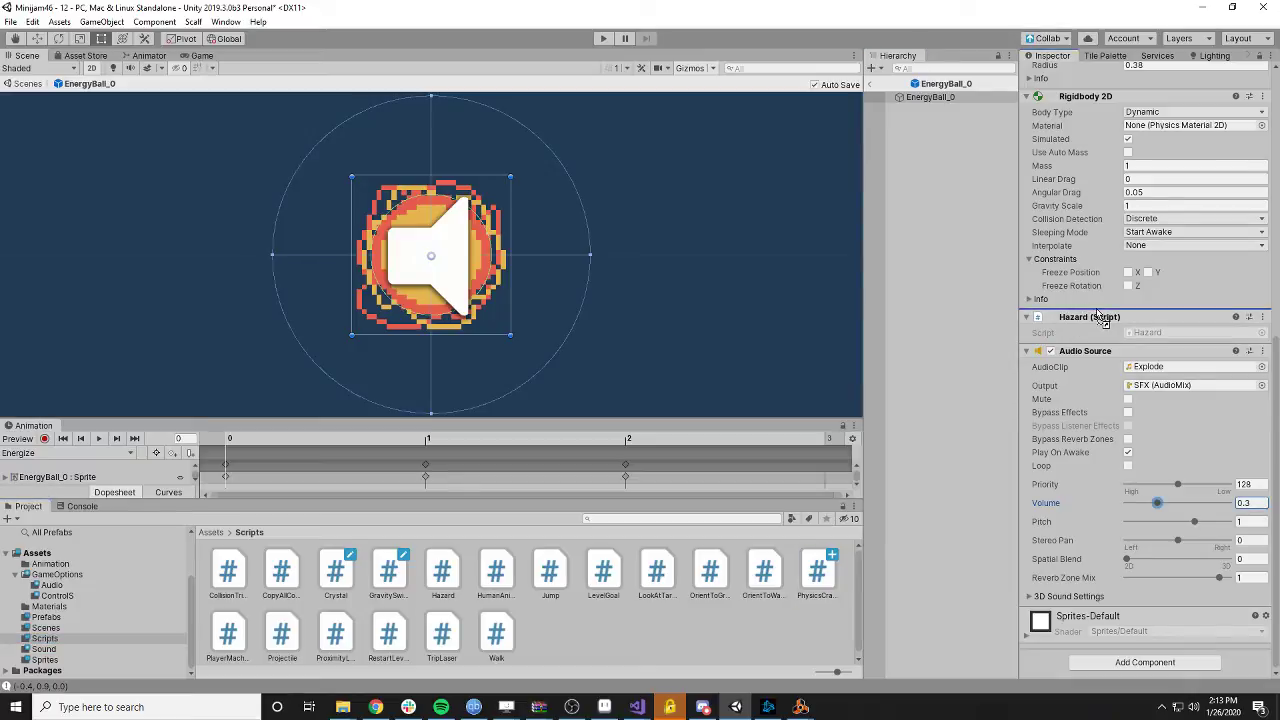
left_click(1130, 346)
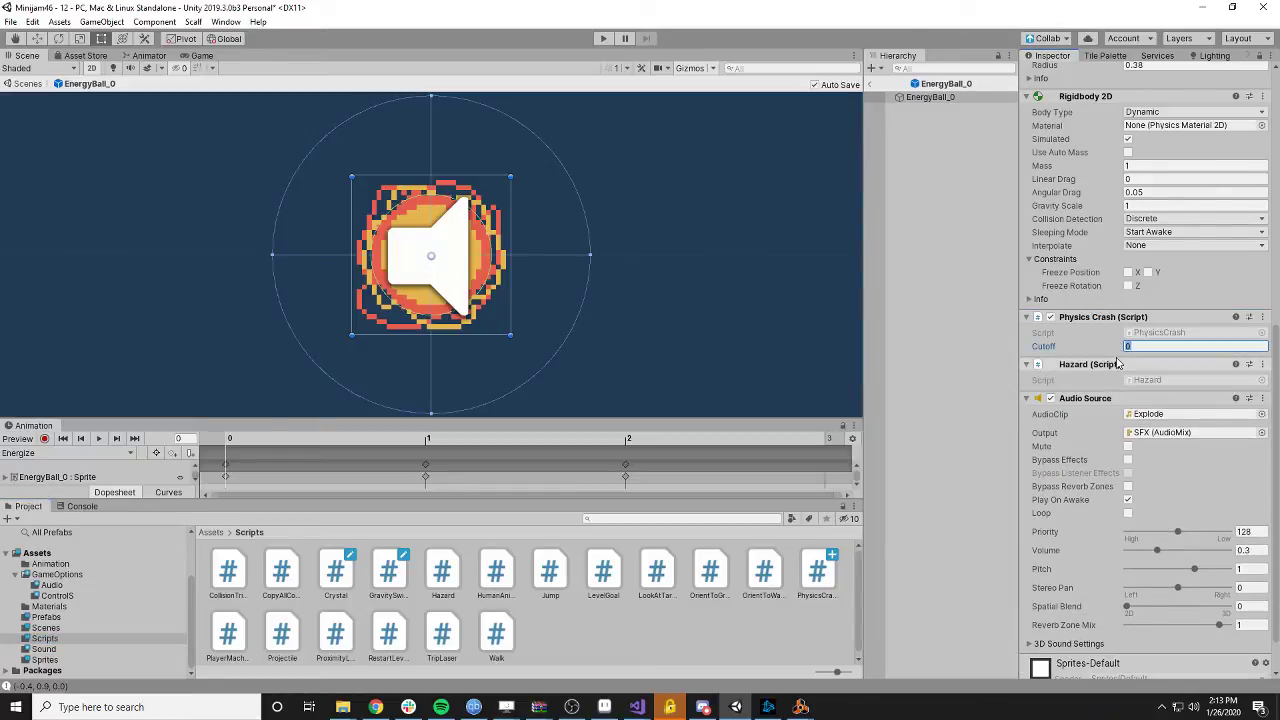
type("1")
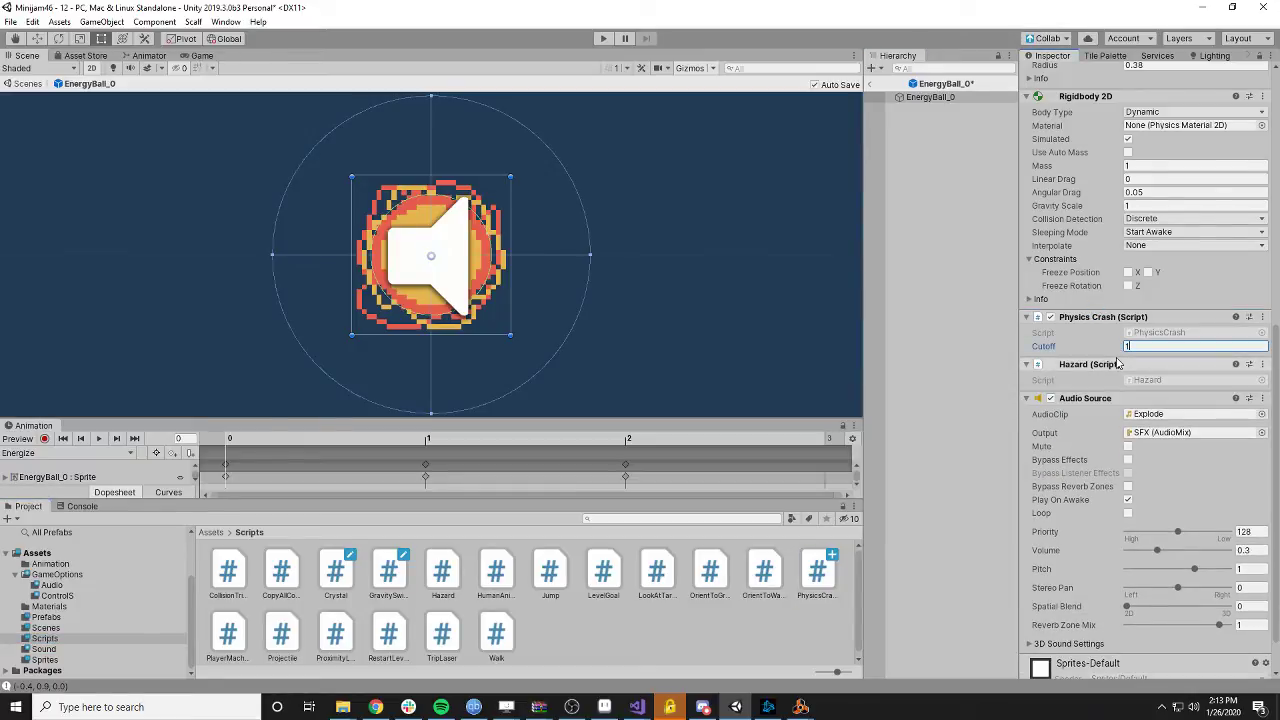
- Play-test the level by moving the player and switching gravity to check the energy ball's crash sound, then stop the game
left_click(604, 38)
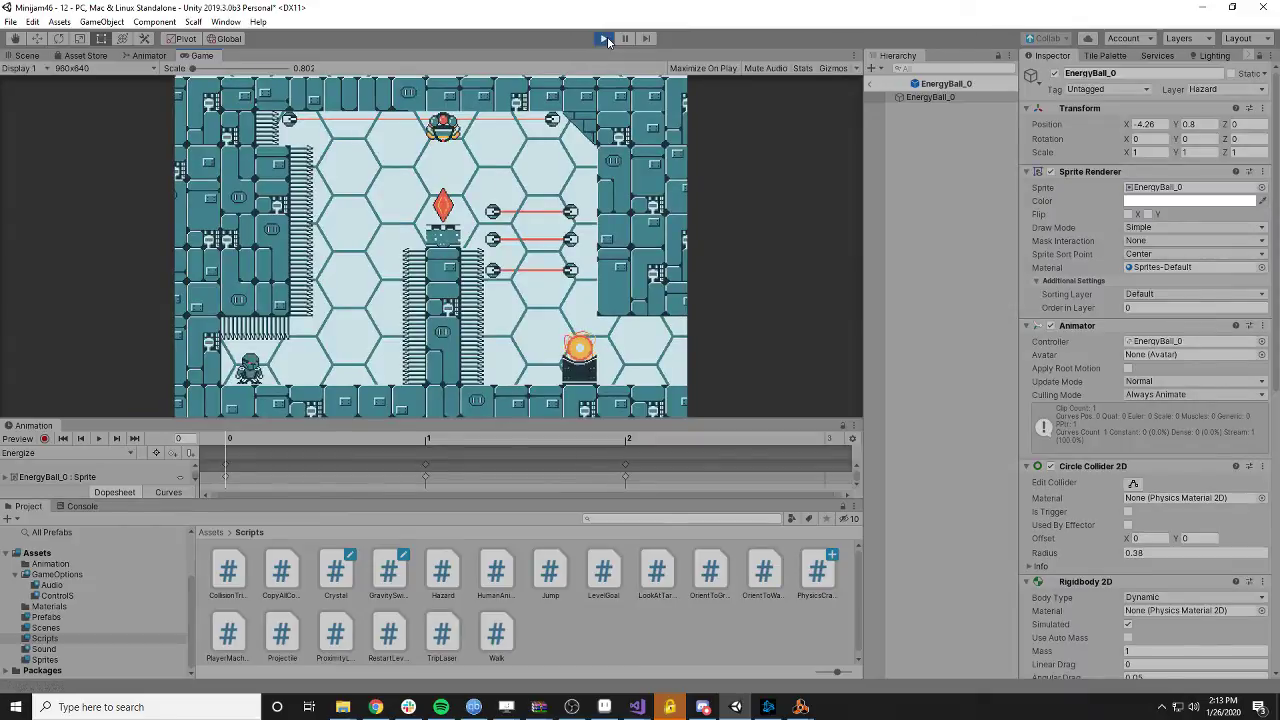
key("Right")
key("space")
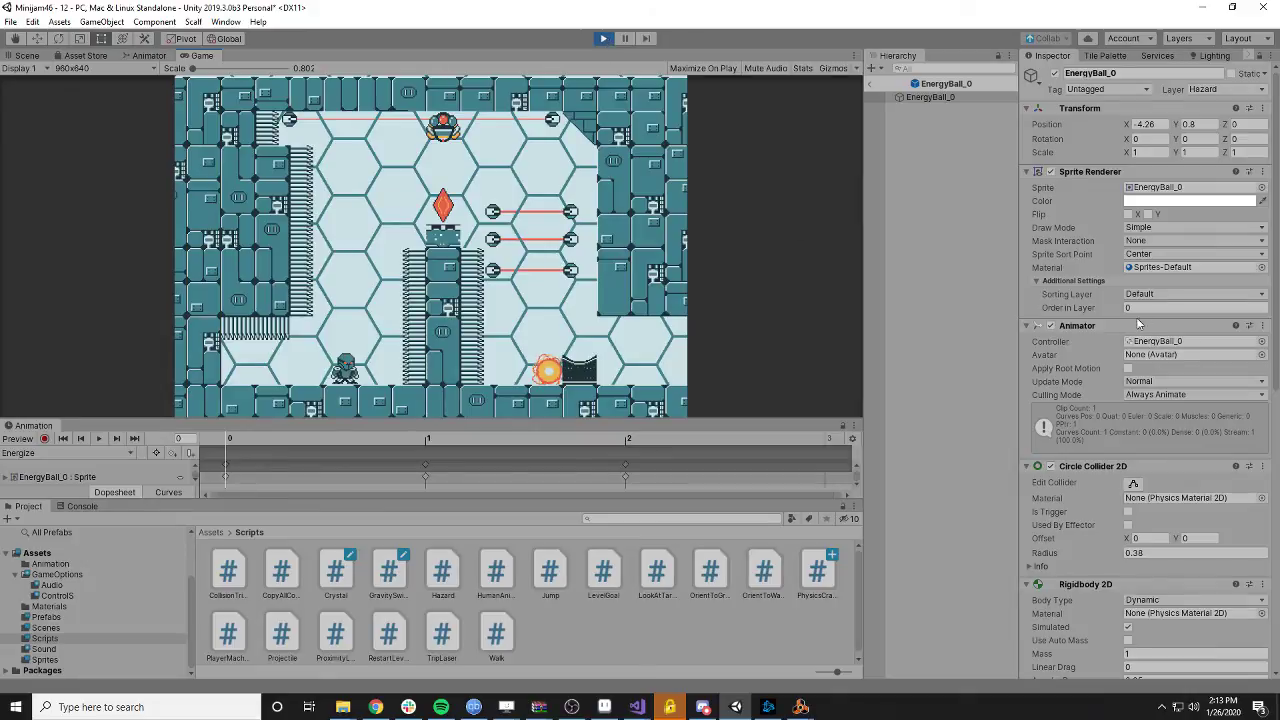
left_click(603, 38)
- Open the scene 9.unity from the project's Scenes folder
left_click(9, 21)
left_click(35, 49)
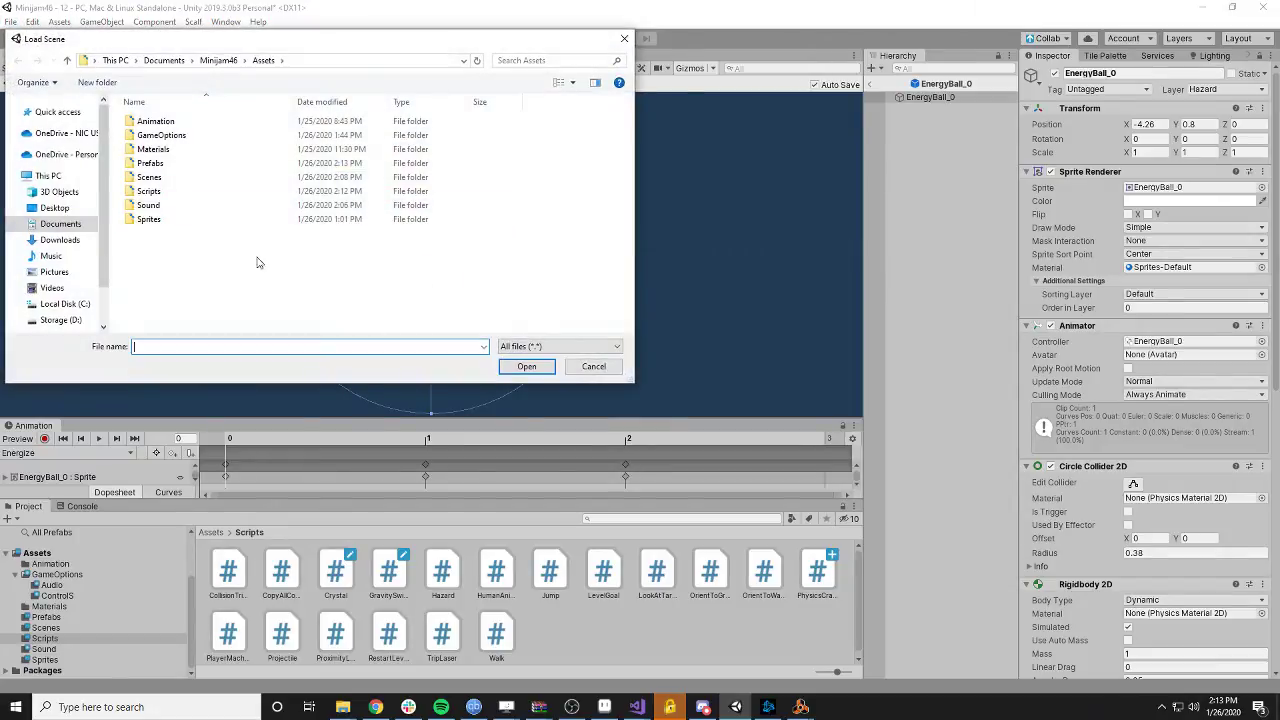
double_click(149, 177)
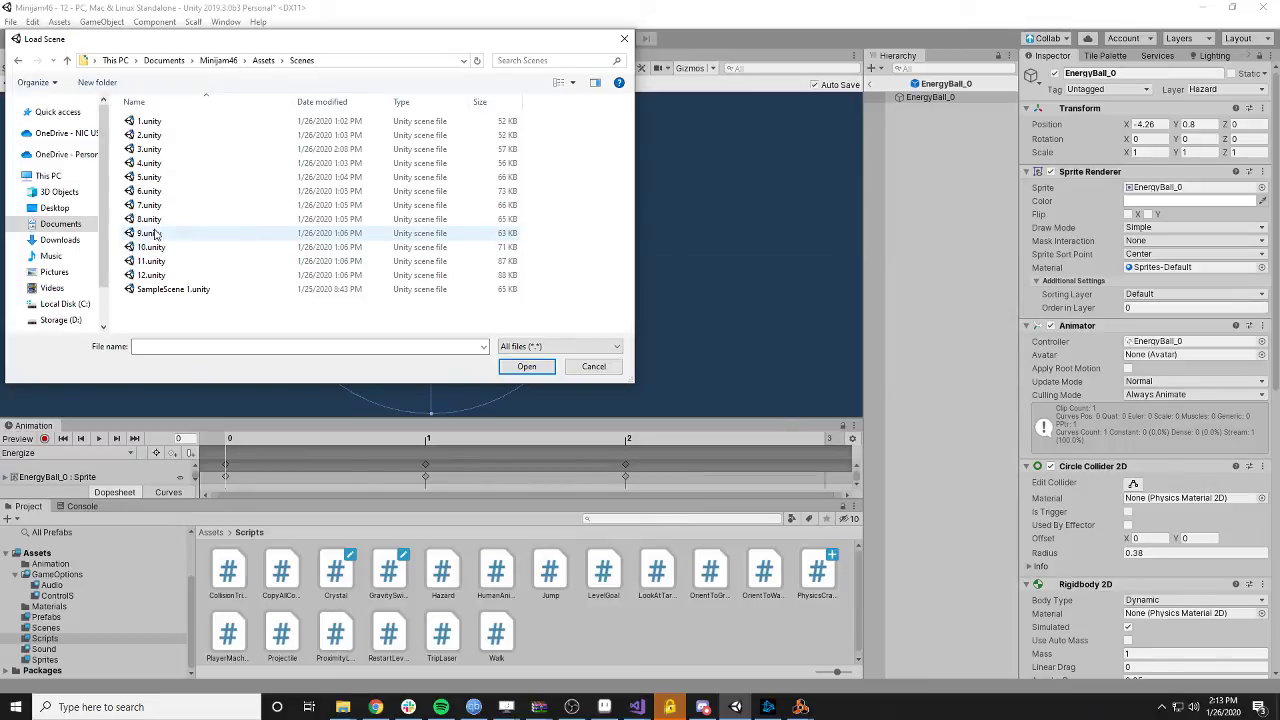
double_click(155, 232)
left_click(624, 381)
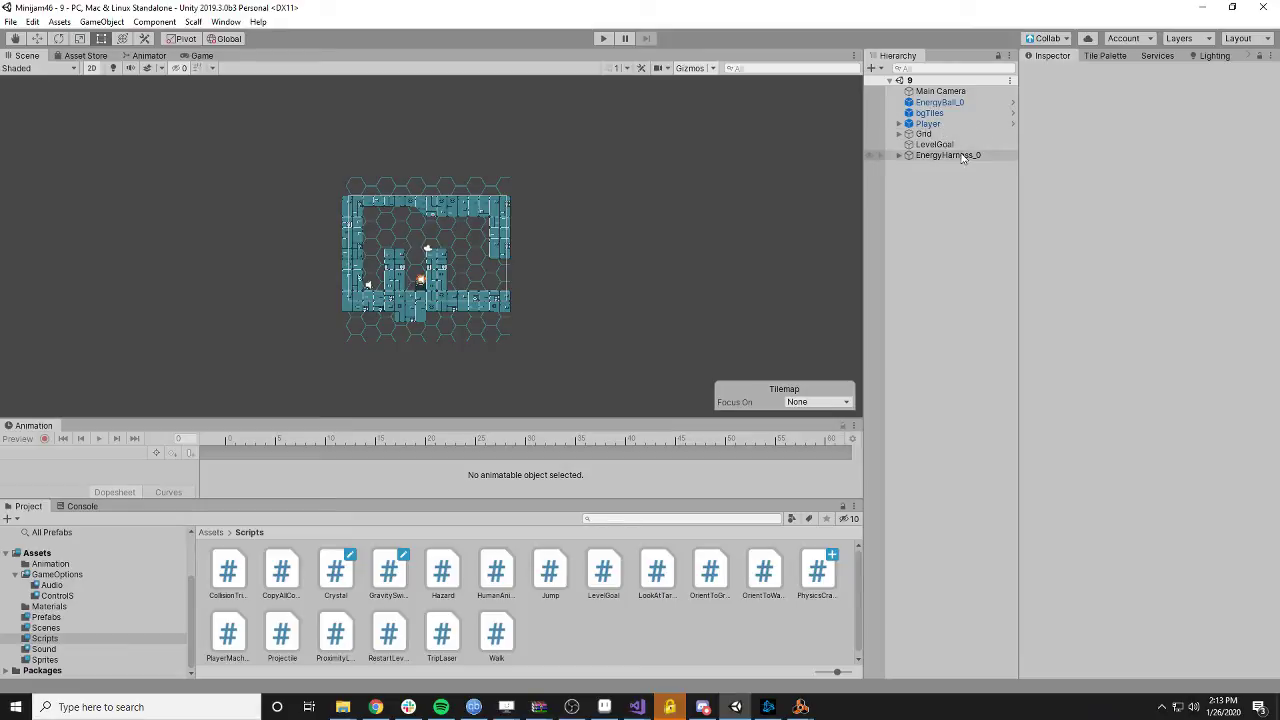
- Open the EnergyBall_0 prefab and set its Physics Crash Cutoff to 2
left_click(44, 617)
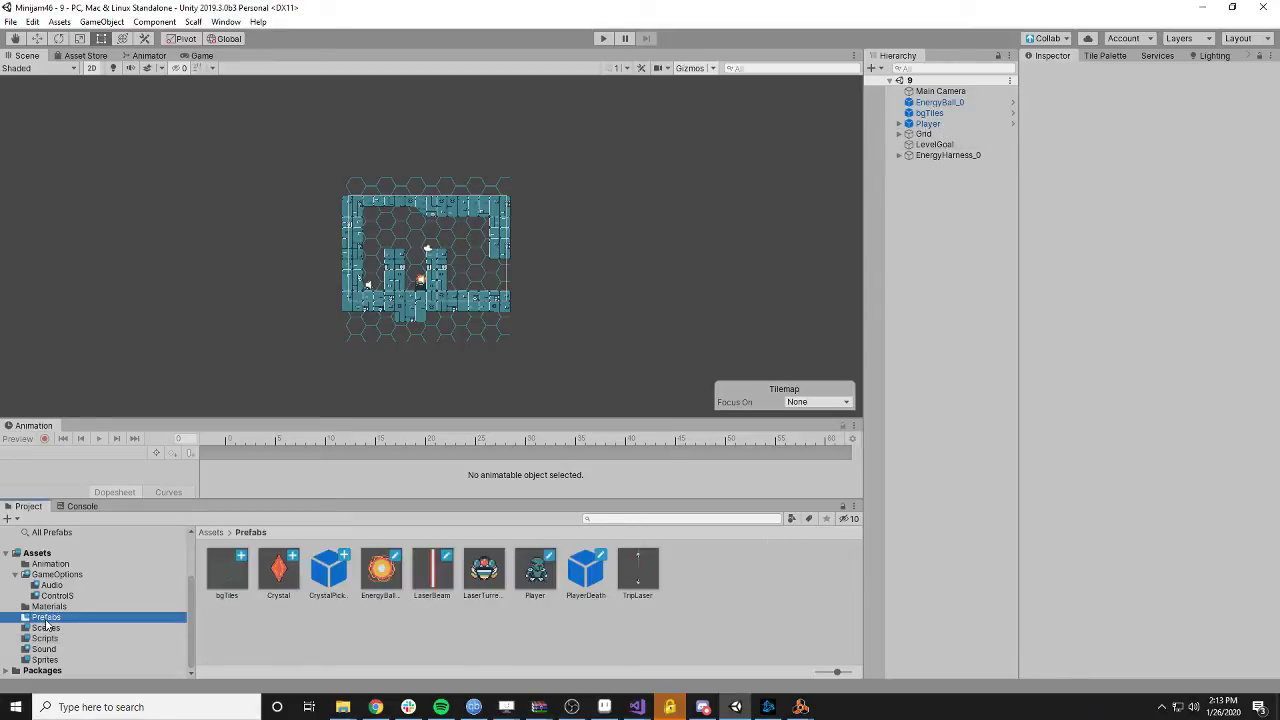
double_click(372, 578)
left_click(942, 103)
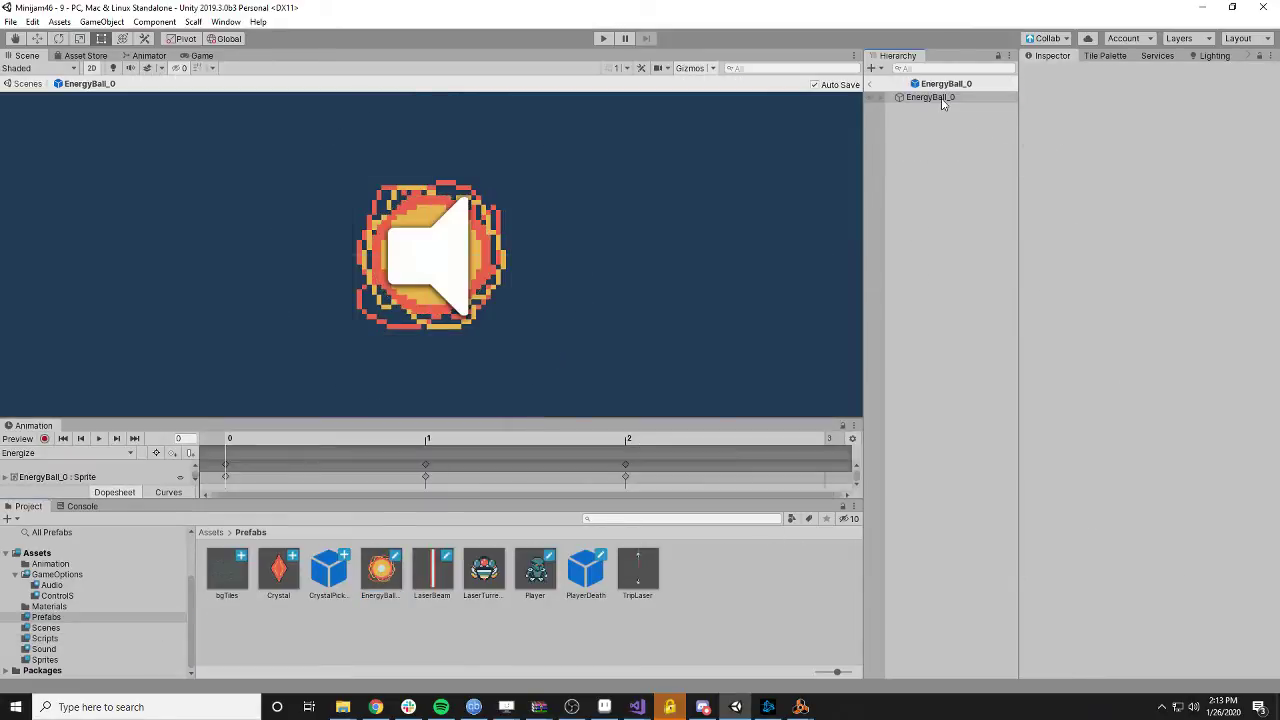
left_click(940, 99)
scroll(1090, 503, "down", 3)
scroll(1110, 495, "down", 5)
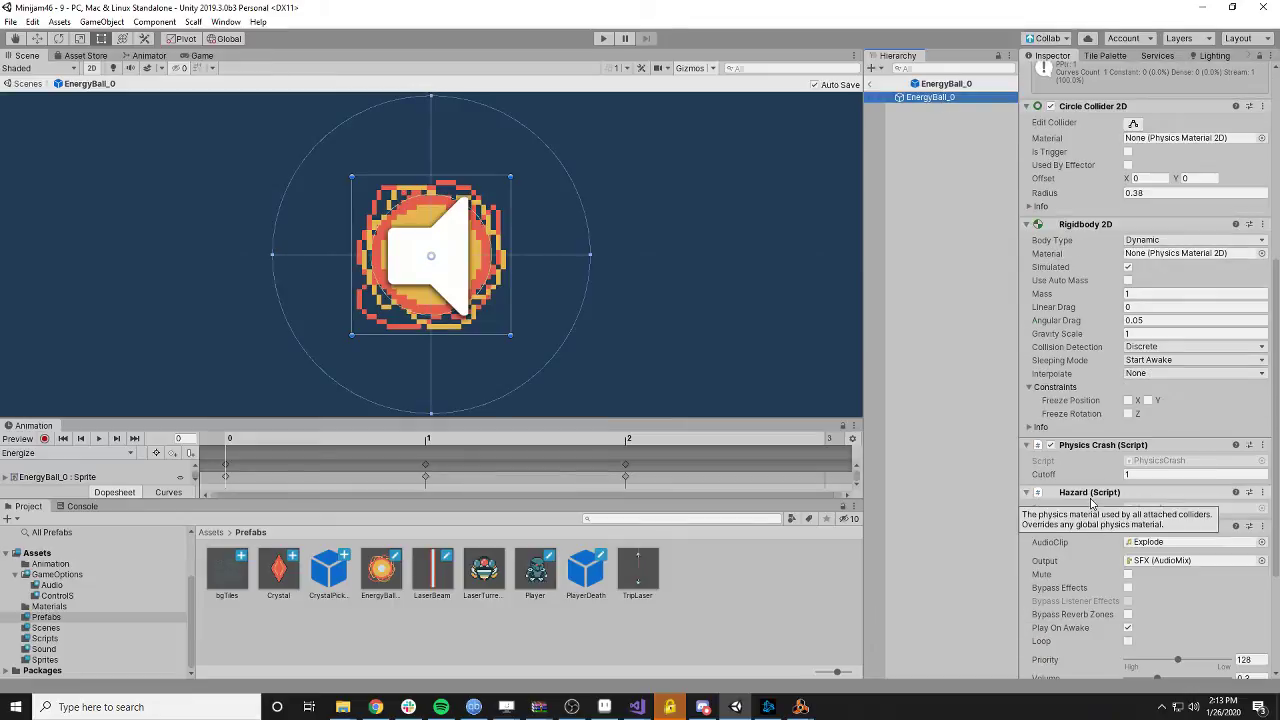
left_click(1135, 475)
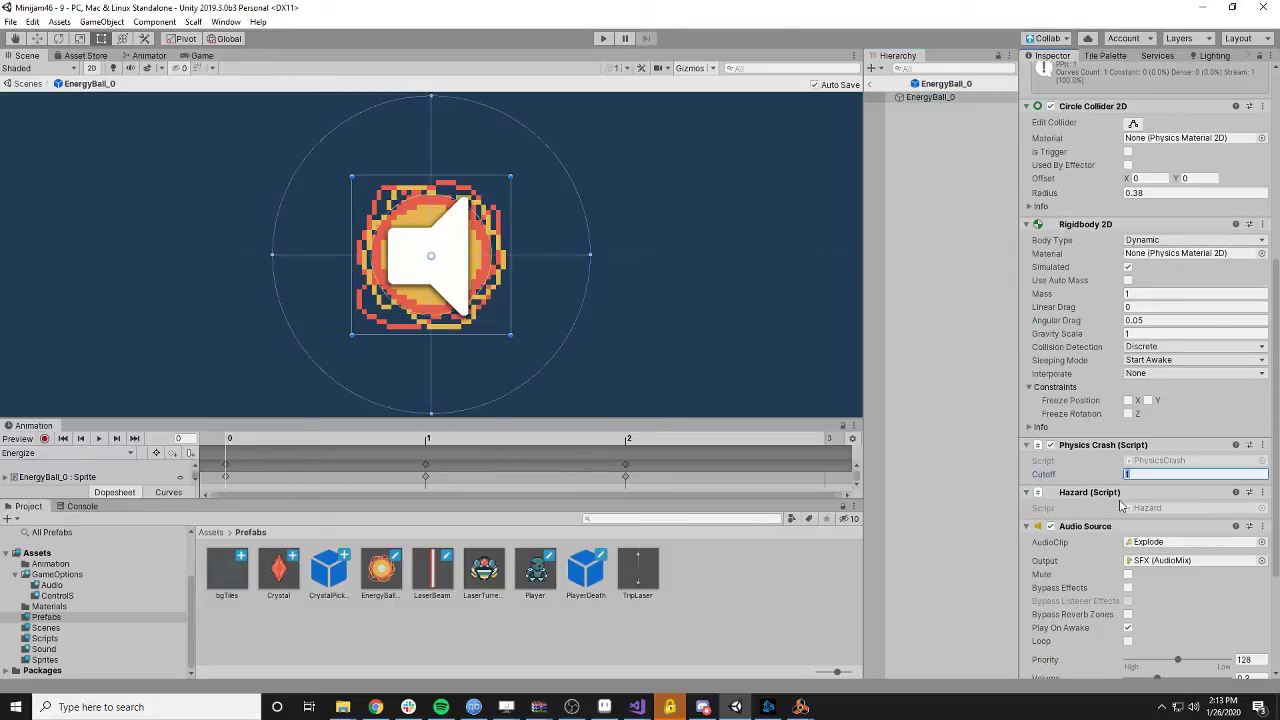
type("2")
- Run the level and, while it plays, set the Physics Crash Cutoff of EnergyBall_0 to 1.5
left_click(605, 39)
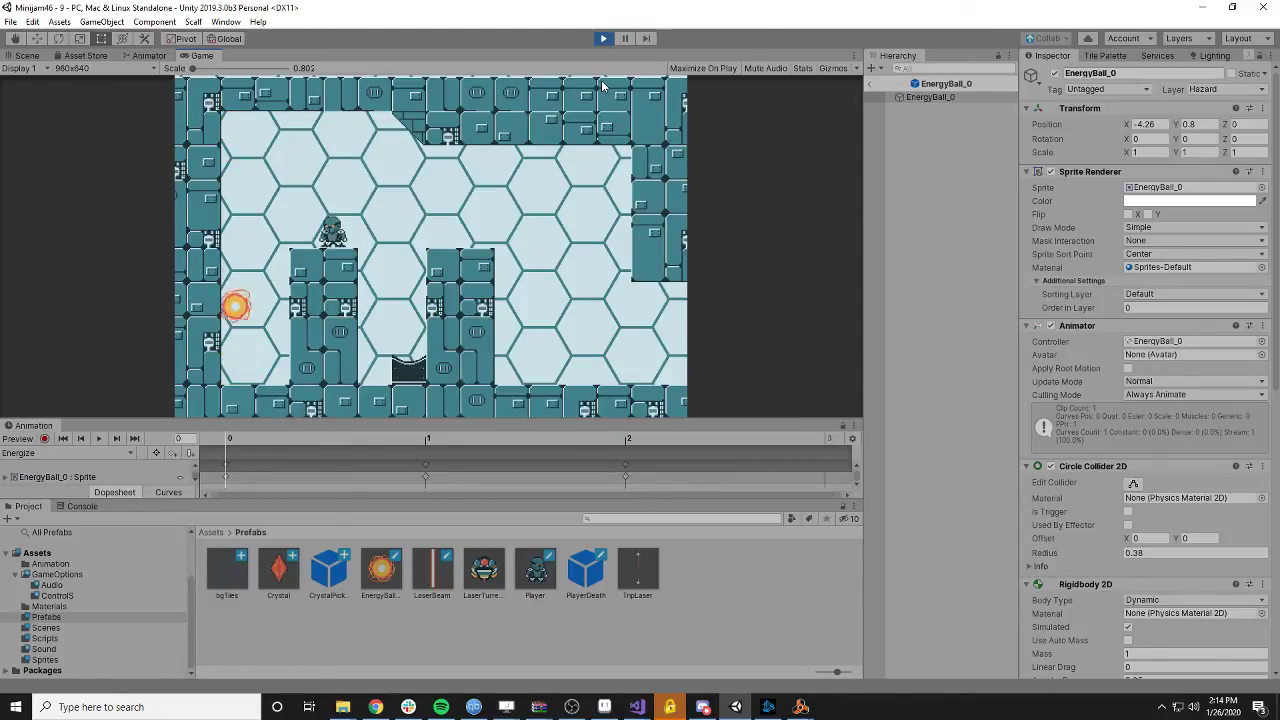
left_click(989, 96)
scroll(1107, 326, "down", 3)
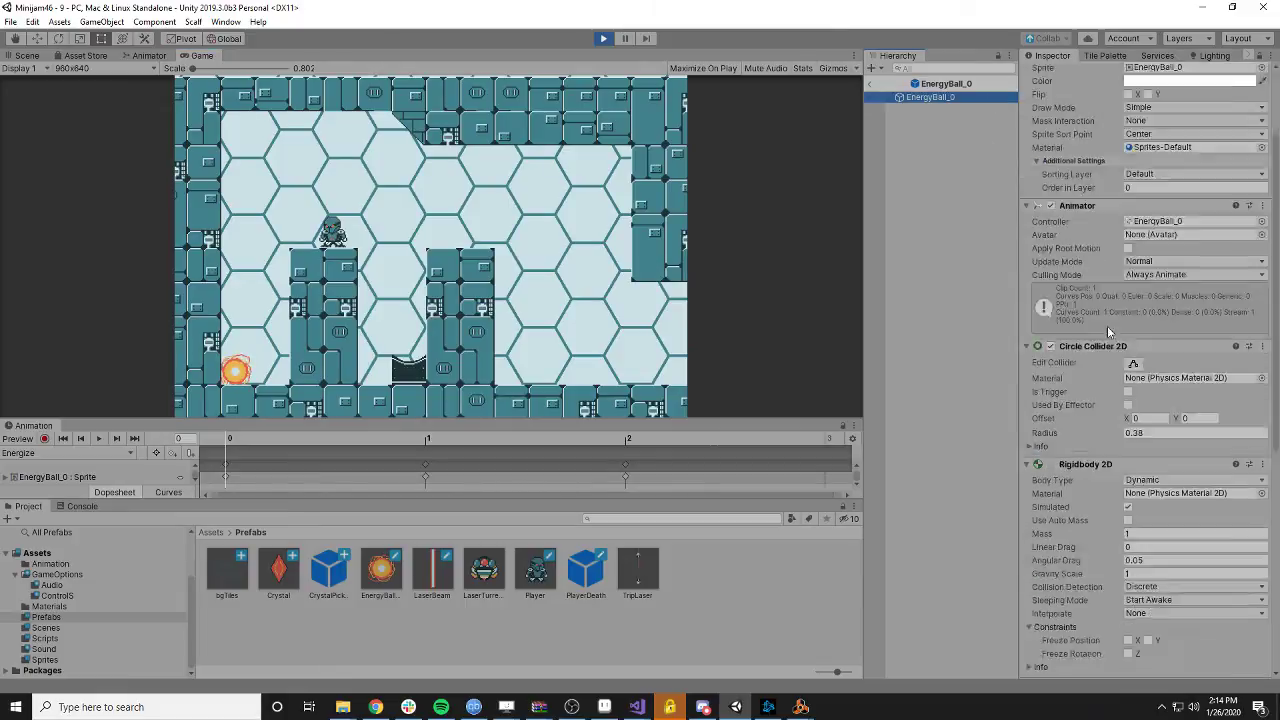
scroll(1102, 435, "down", 3)
scroll(1110, 416, "up", 6)
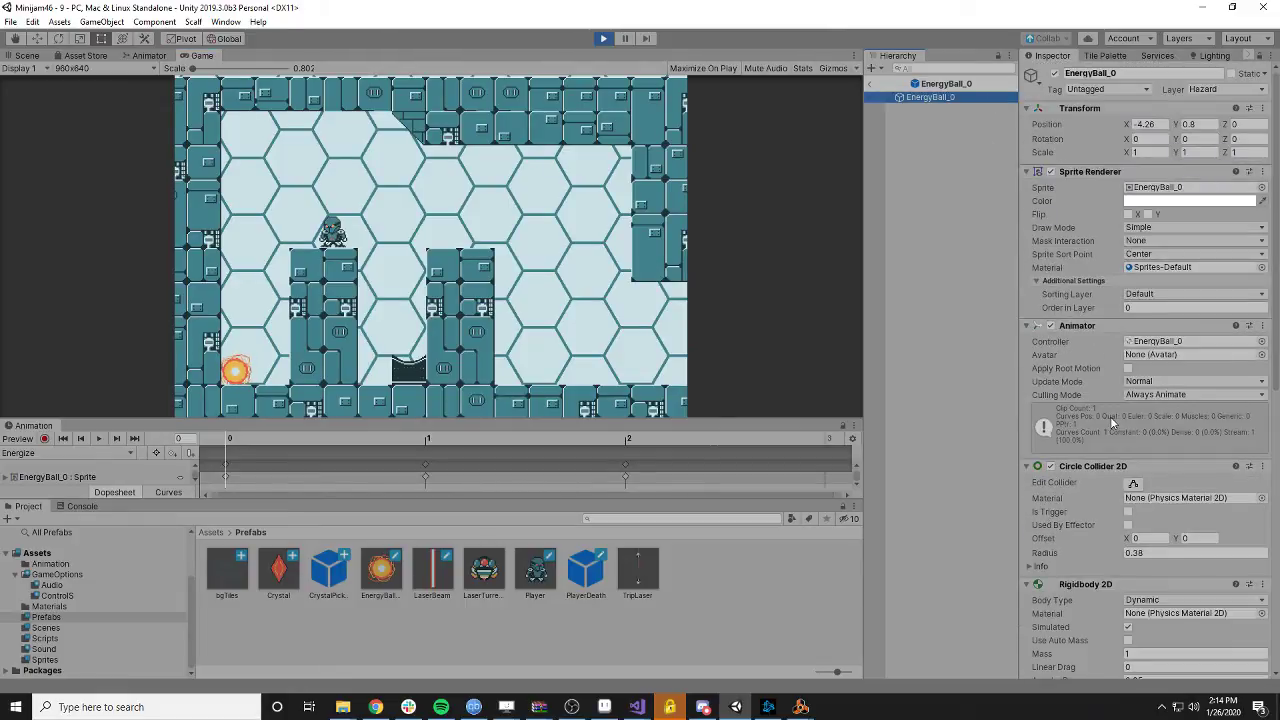
scroll(1110, 416, "down", 10)
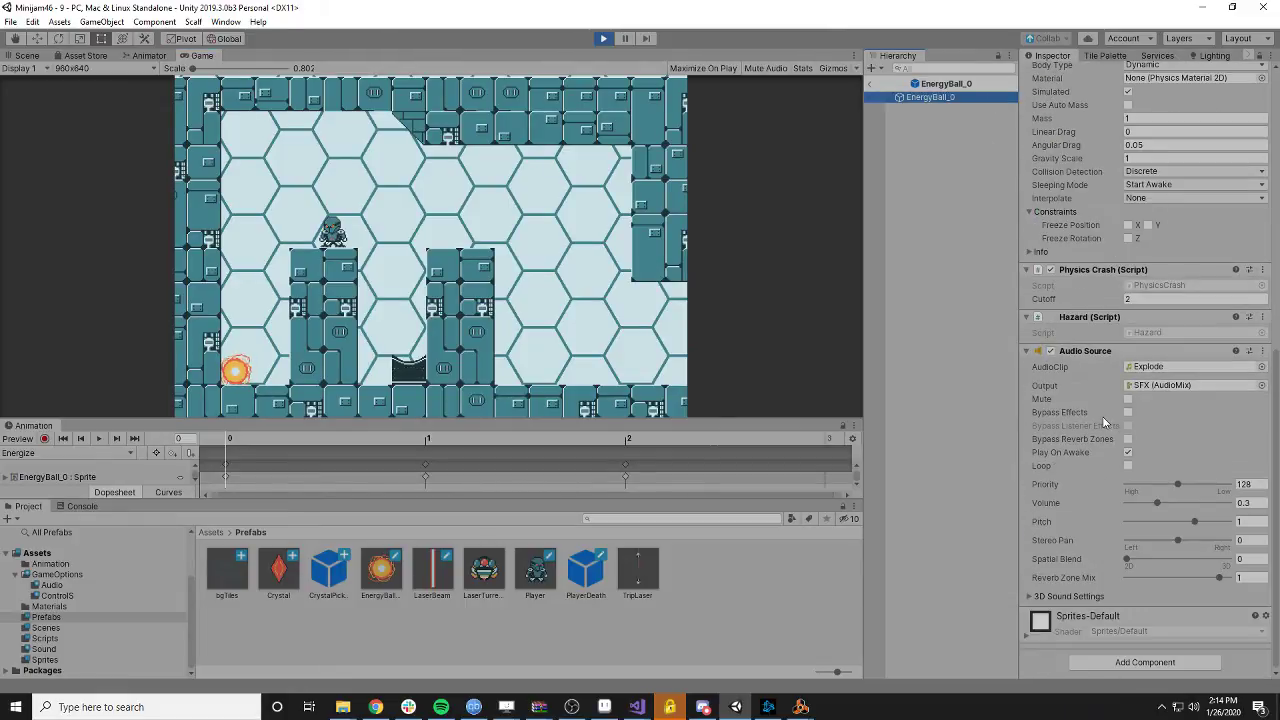
left_click(1135, 299)
type("1")
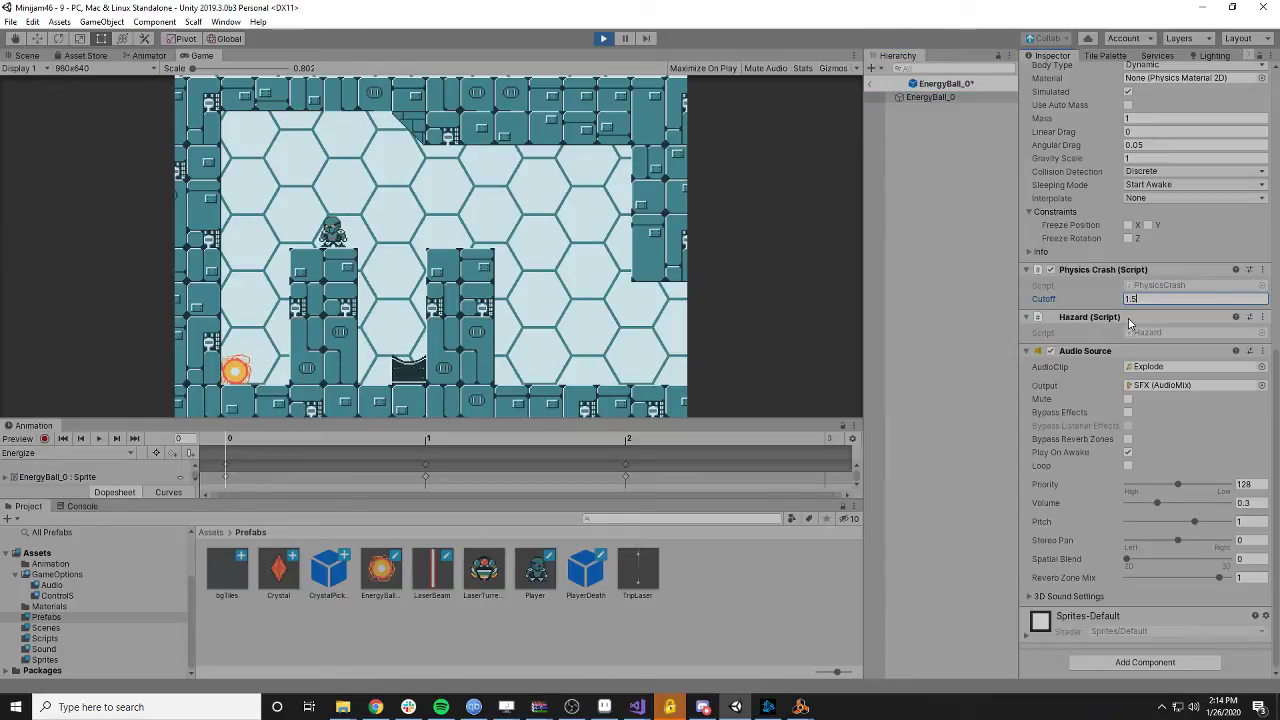
type(".5")
- Switch gravity in the running level to check the energy ball's crash sound, then stop the game
left_click(378, 228)
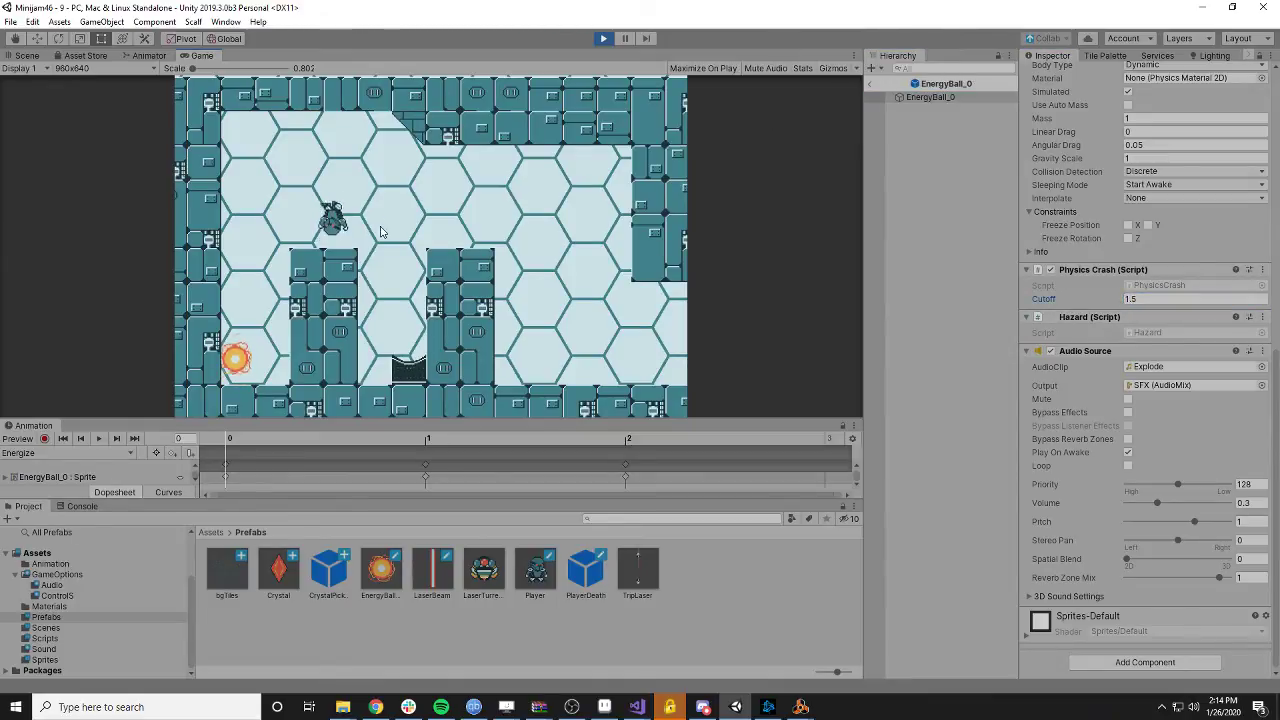
key("space")
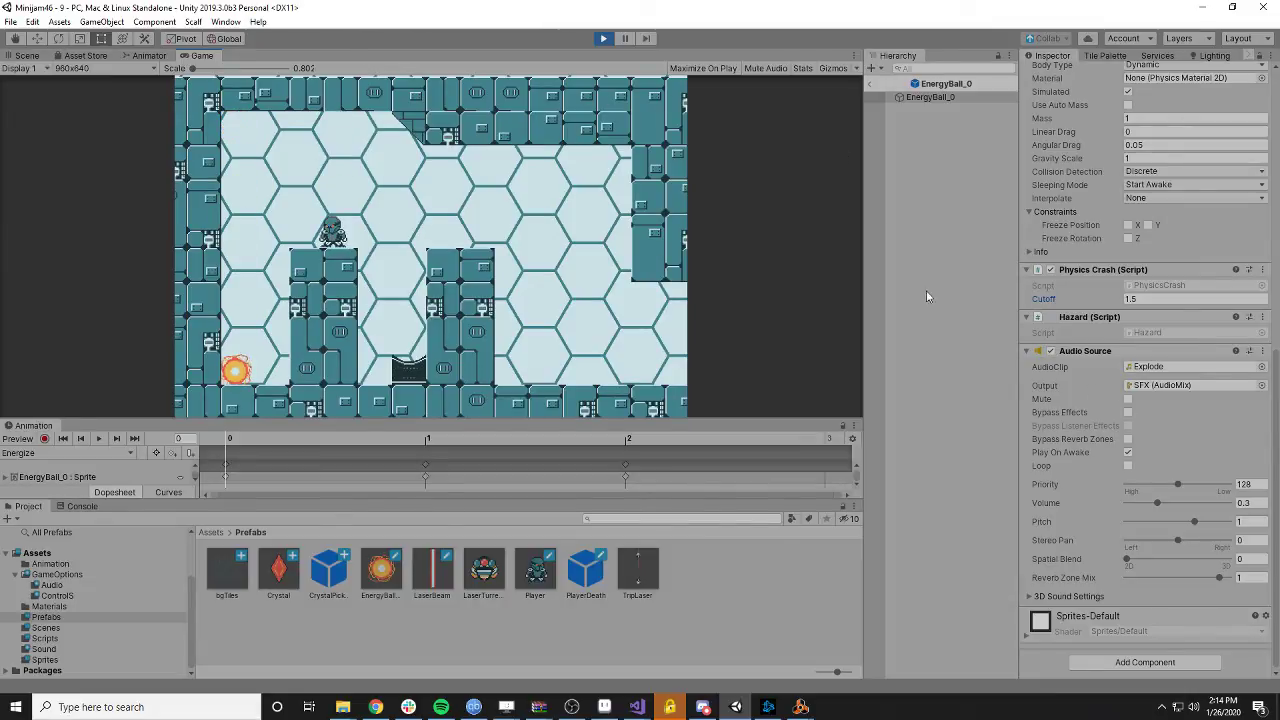
left_click(603, 39)
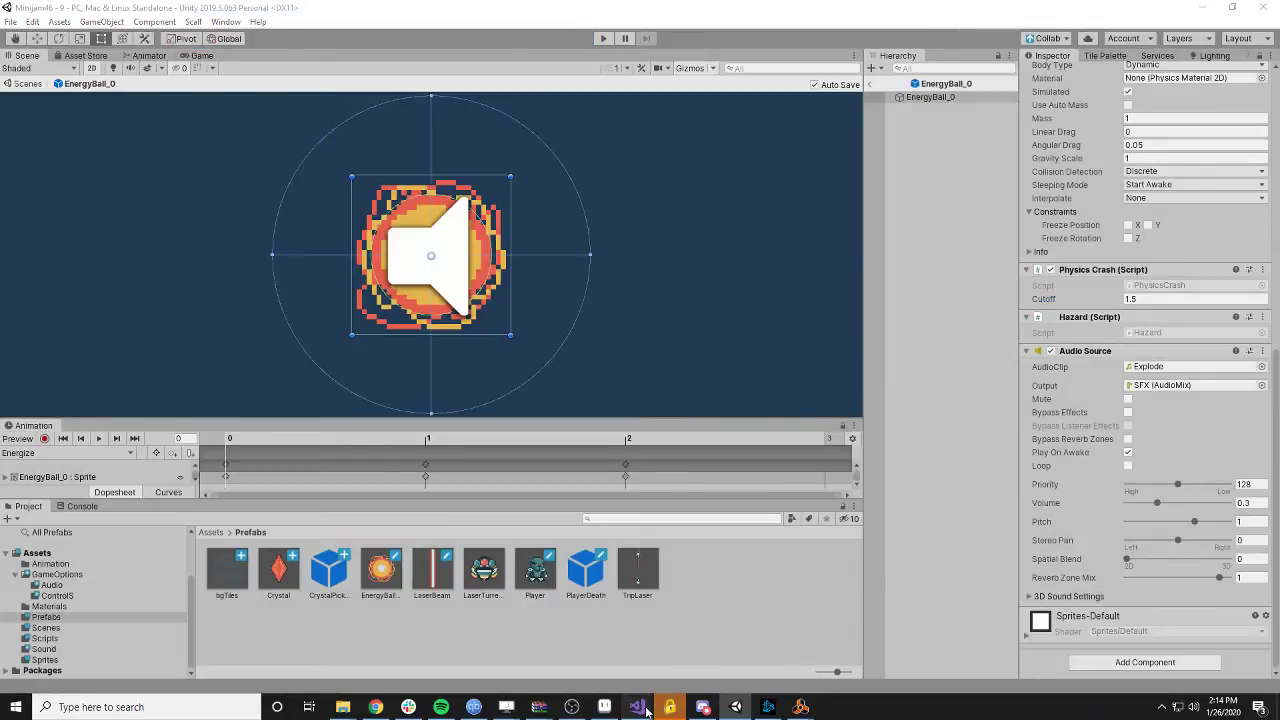
- Switch to Visual Studio, add Debug.Log(rbody.velocity.magnitude); as the first line of OnCollisionEnter2D in PhysicsCrash.cs, and save the script
left_click(637, 707)
left_click(611, 605)
left_click(403, 403)
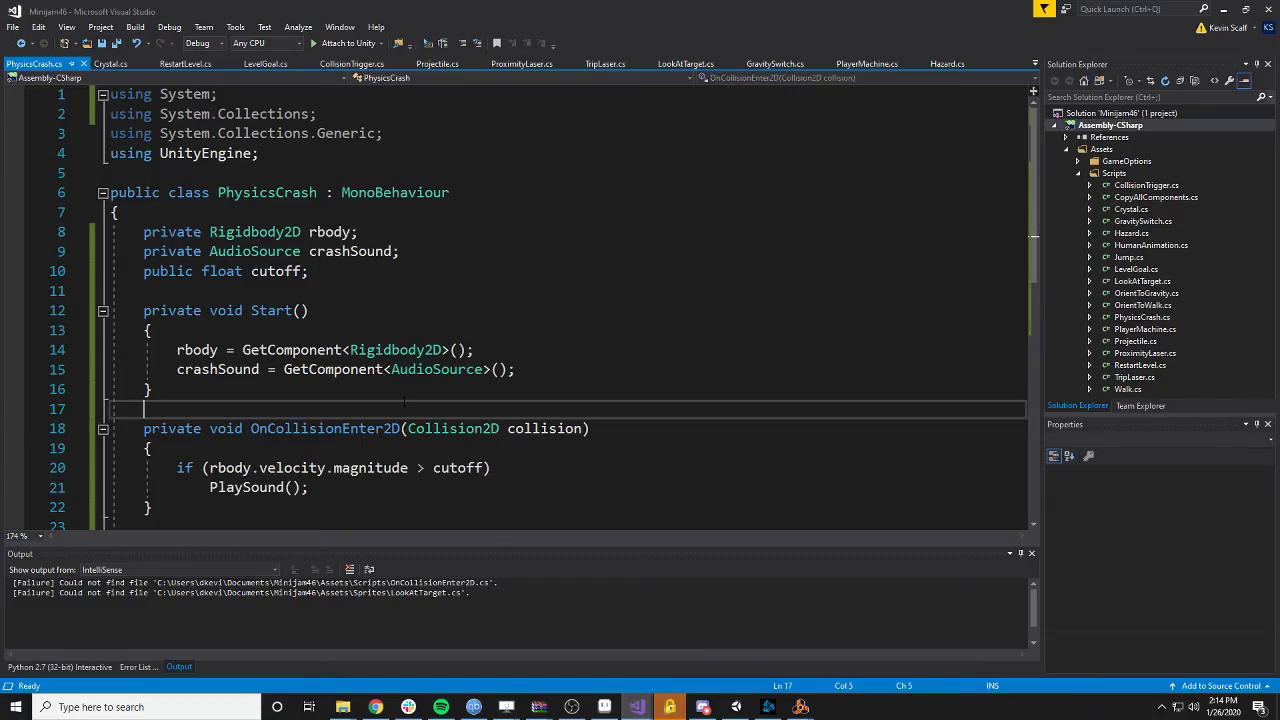
scroll(410, 399, "down", 1)
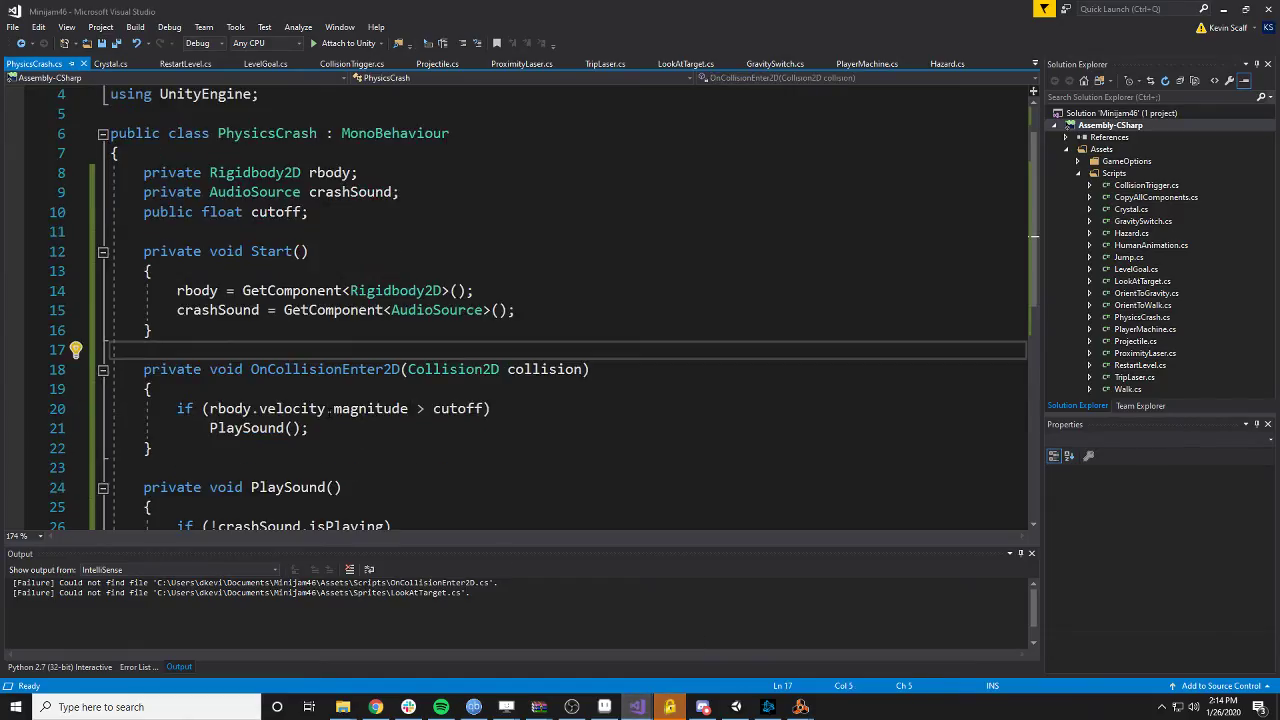
left_click(338, 391)
key("Return")
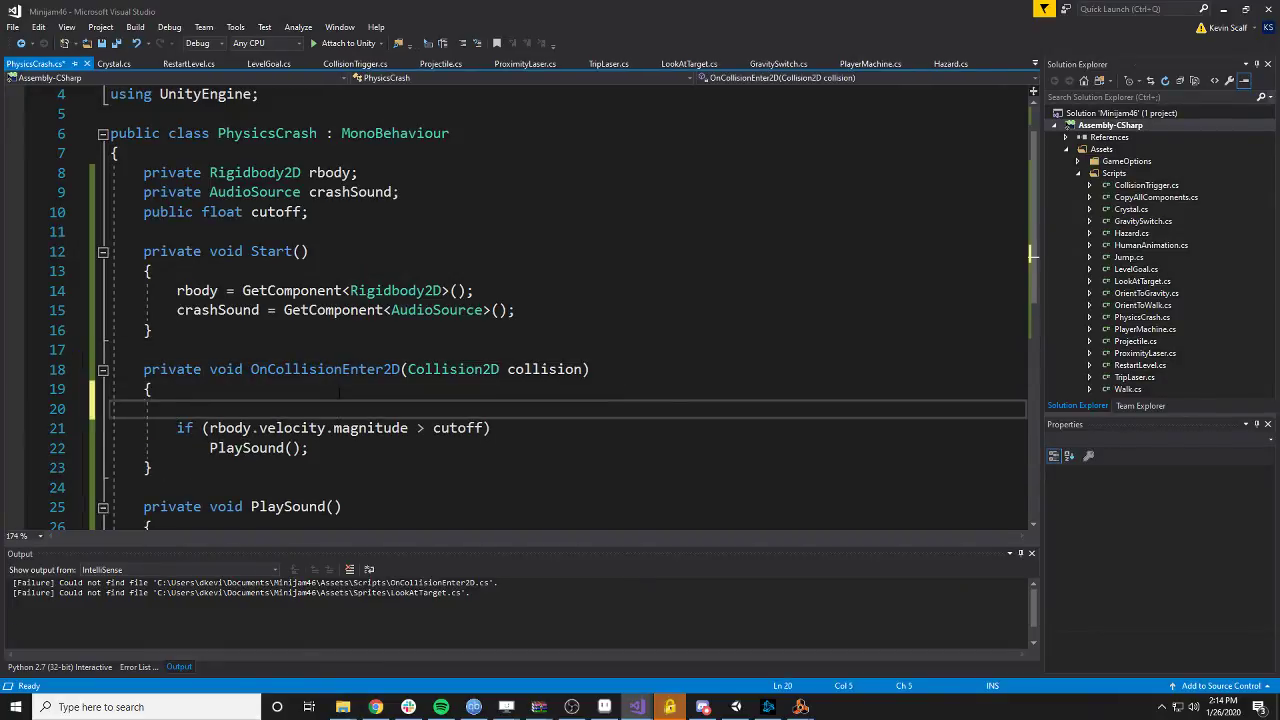
type("Debug")
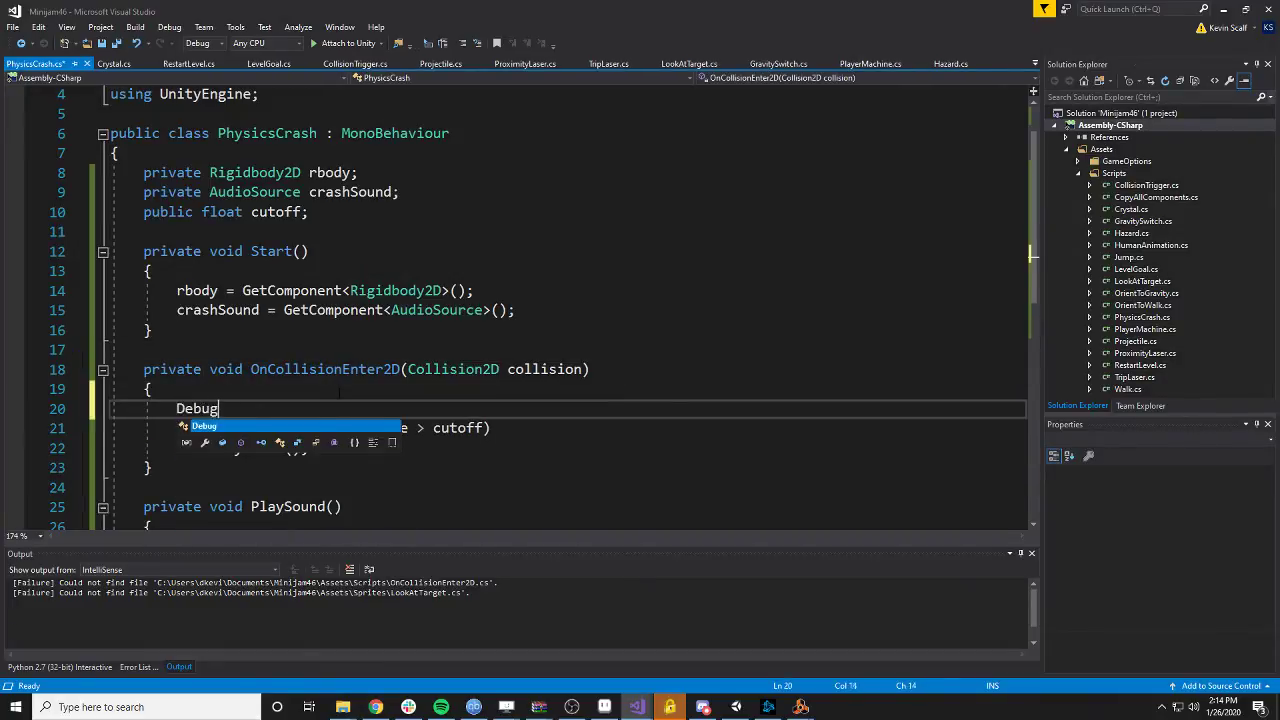
type(".Log(rbody.vel")
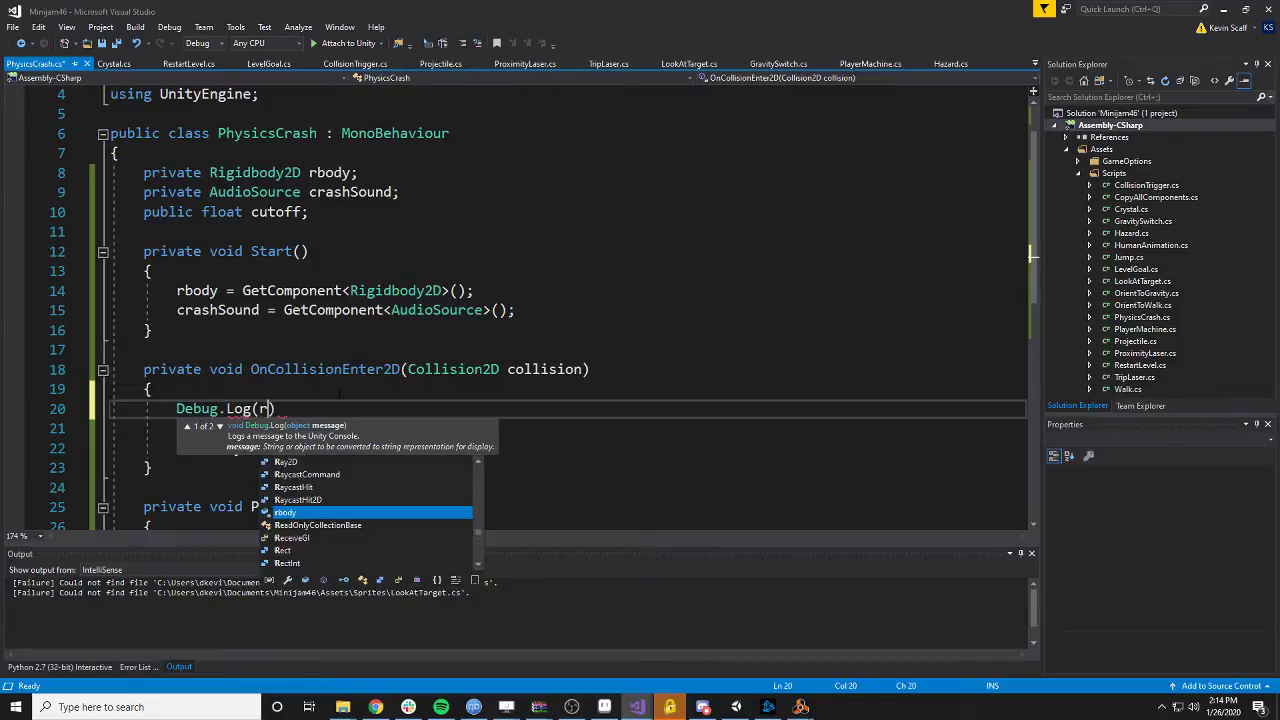
type("ocity.magnitude")
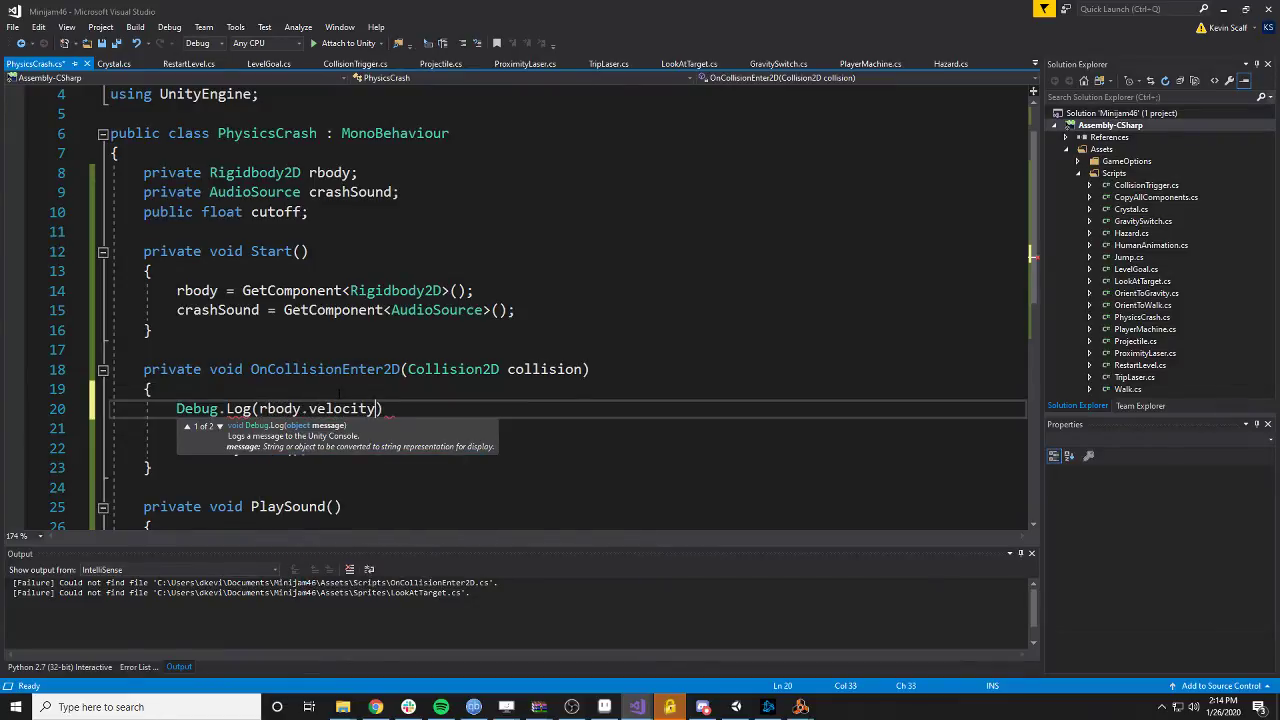
type(");")
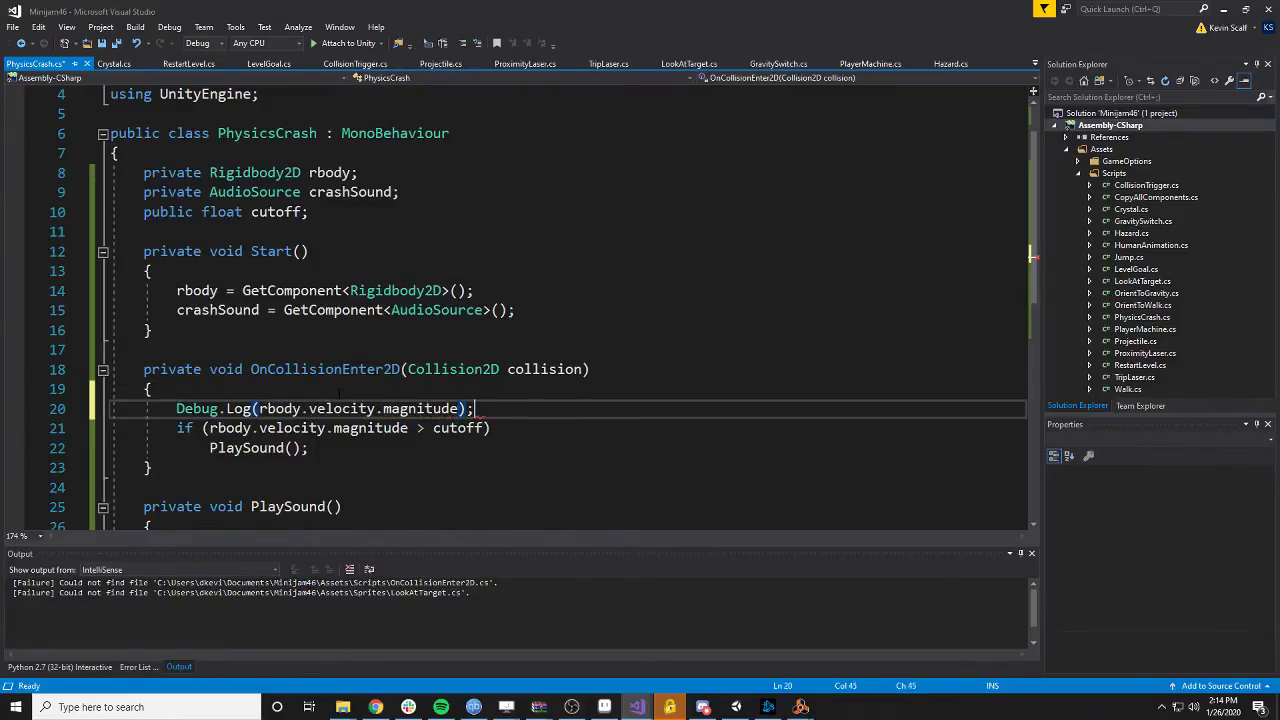
key("ctrl+s")
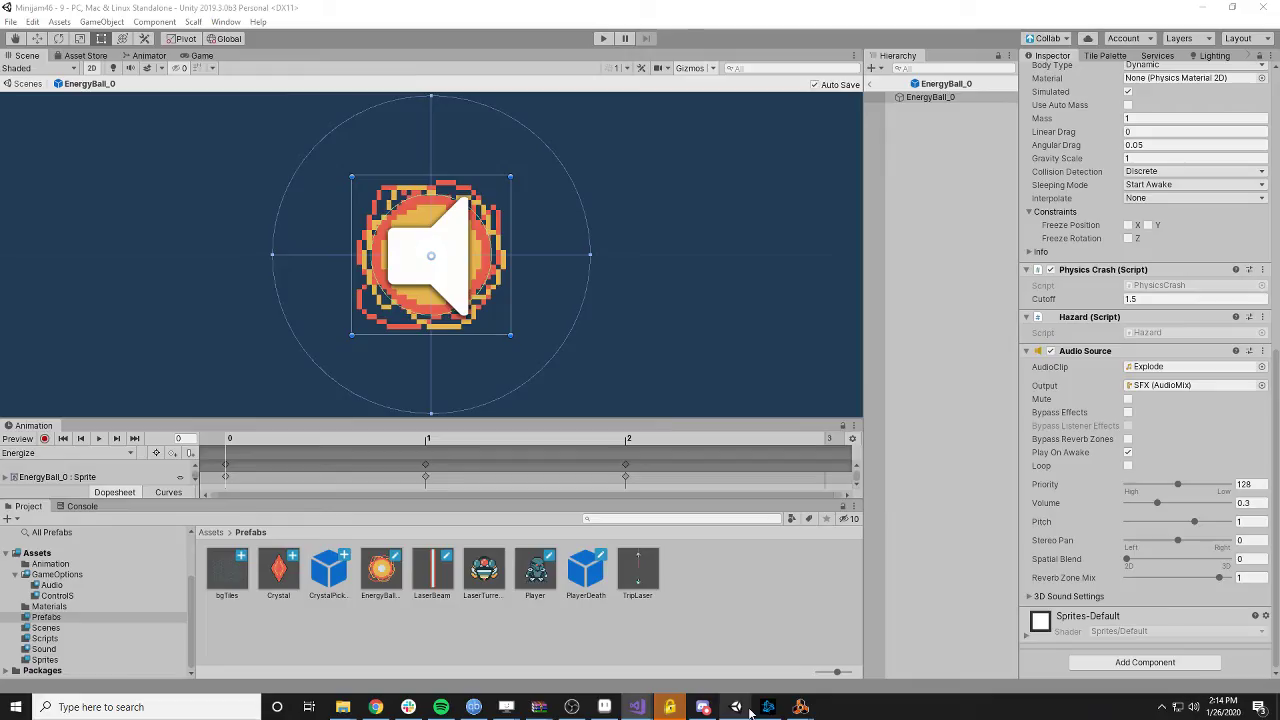
- Switch to Unity, play-test level 9 by moving the player and switching gravity so the energy ball collides, then stop the game
left_click(736, 707)
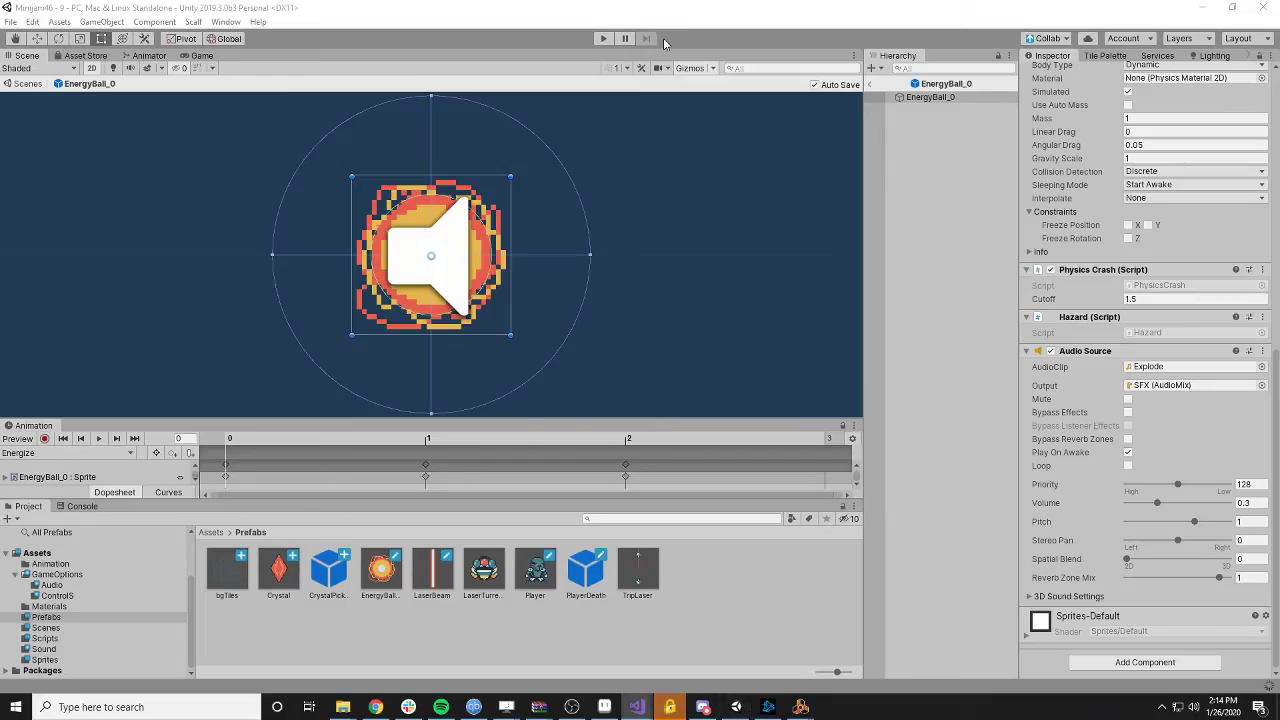
left_click(605, 40)
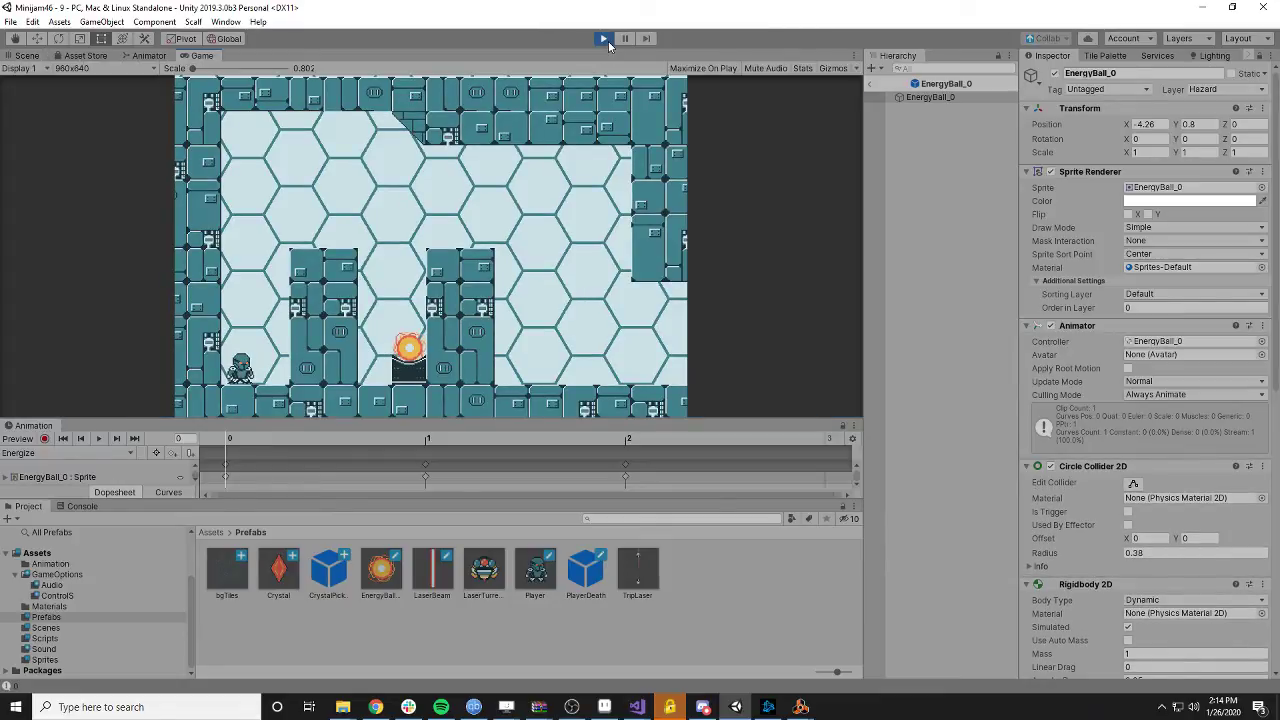
key("Up")
key("Right")
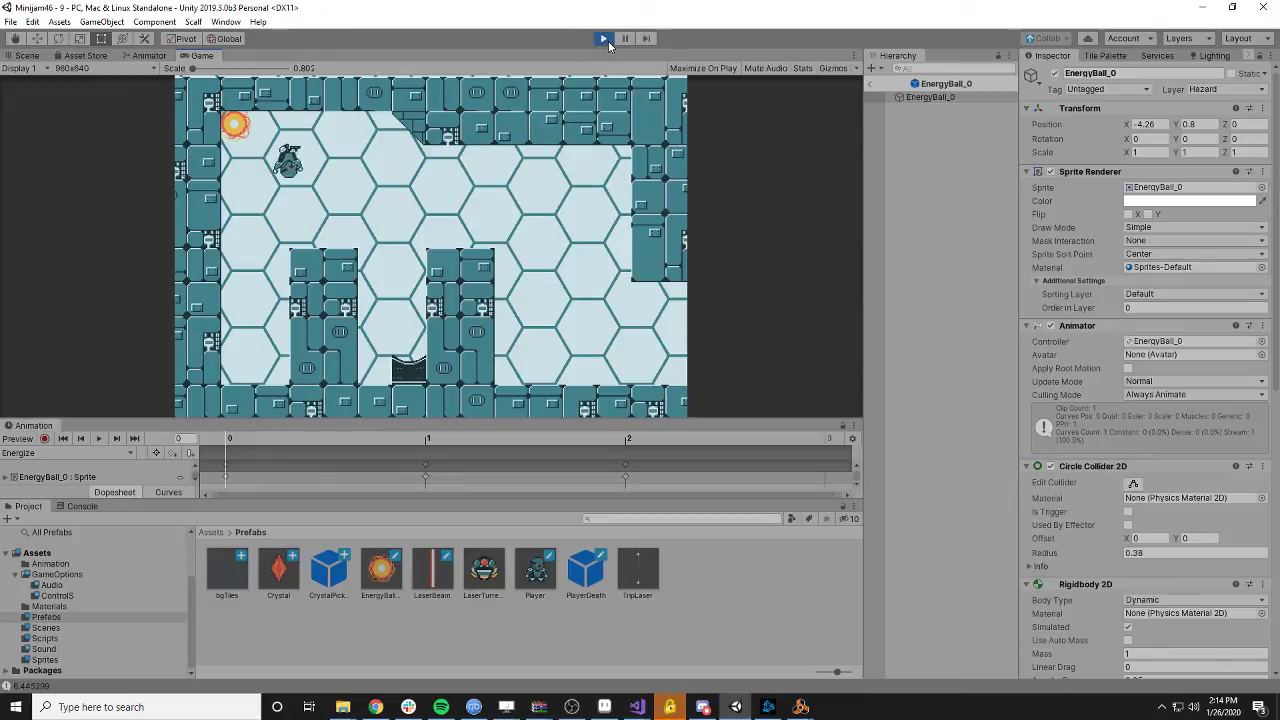
key("Down")
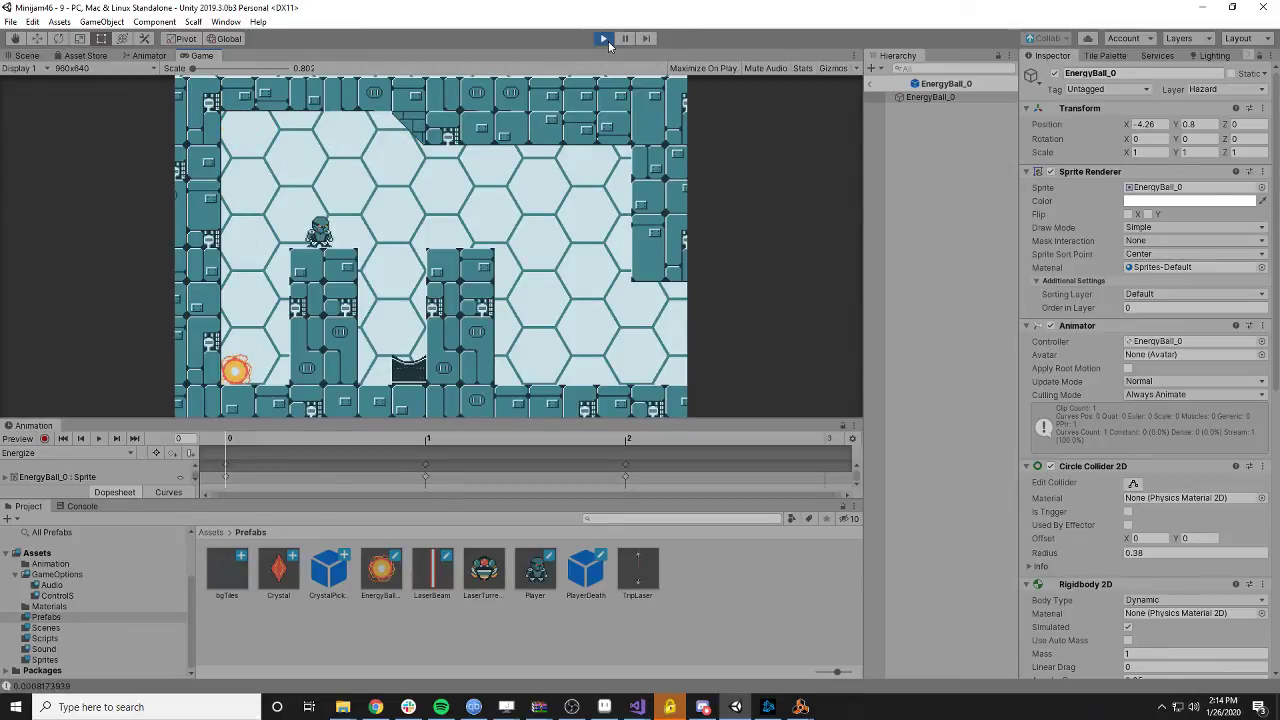
key("Up")
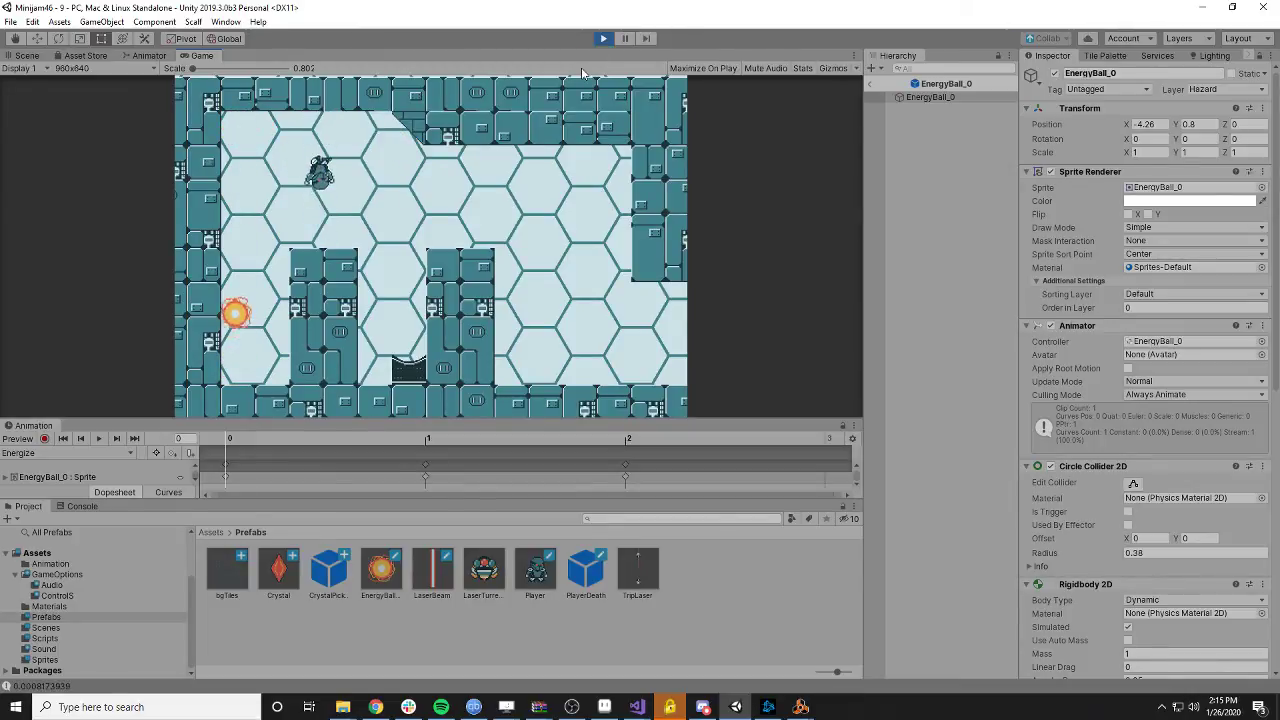
left_click(605, 39)
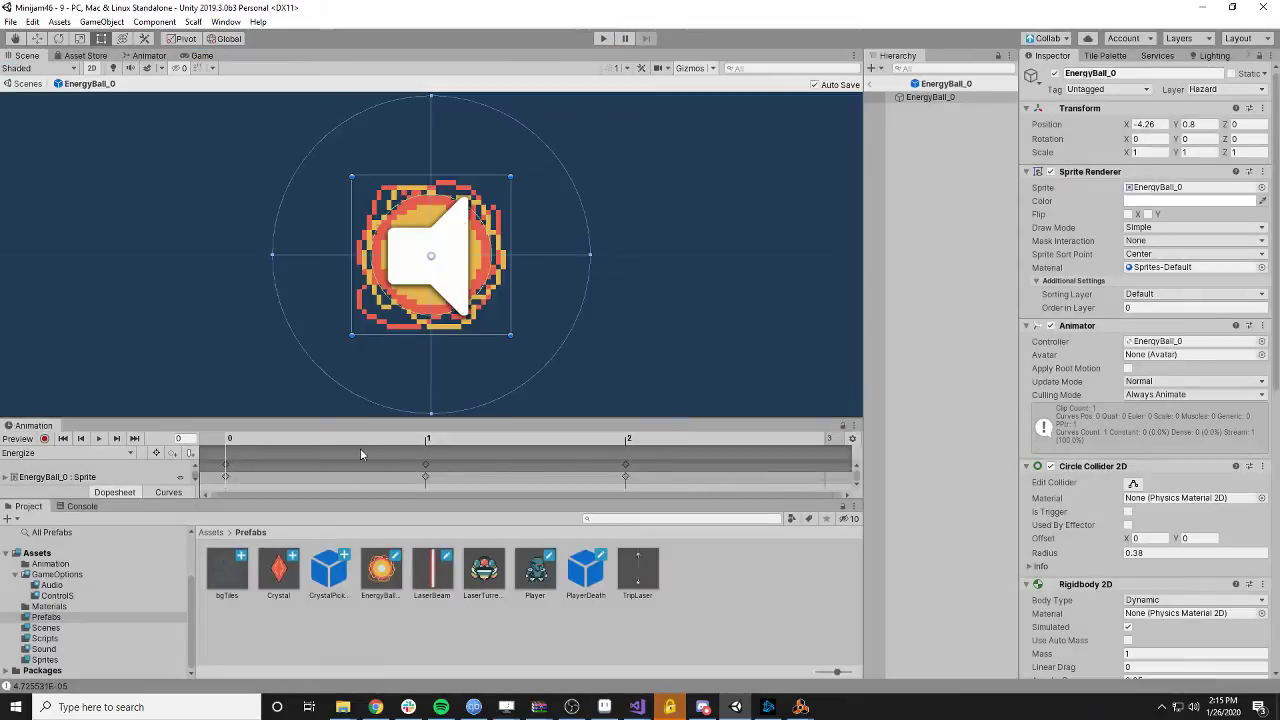
- Open the Console and examine the collision velocities logged by the PhysicsCrash script
left_click(40, 688)
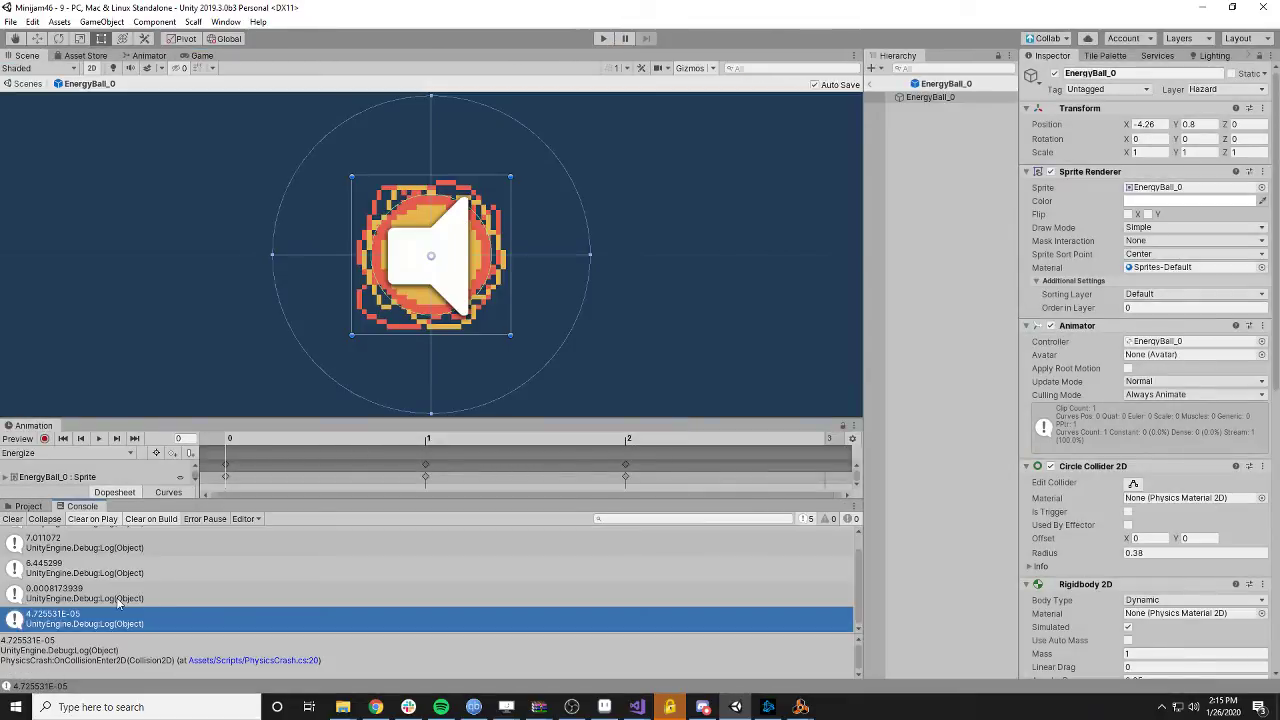
scroll(62, 590, "up", 1)
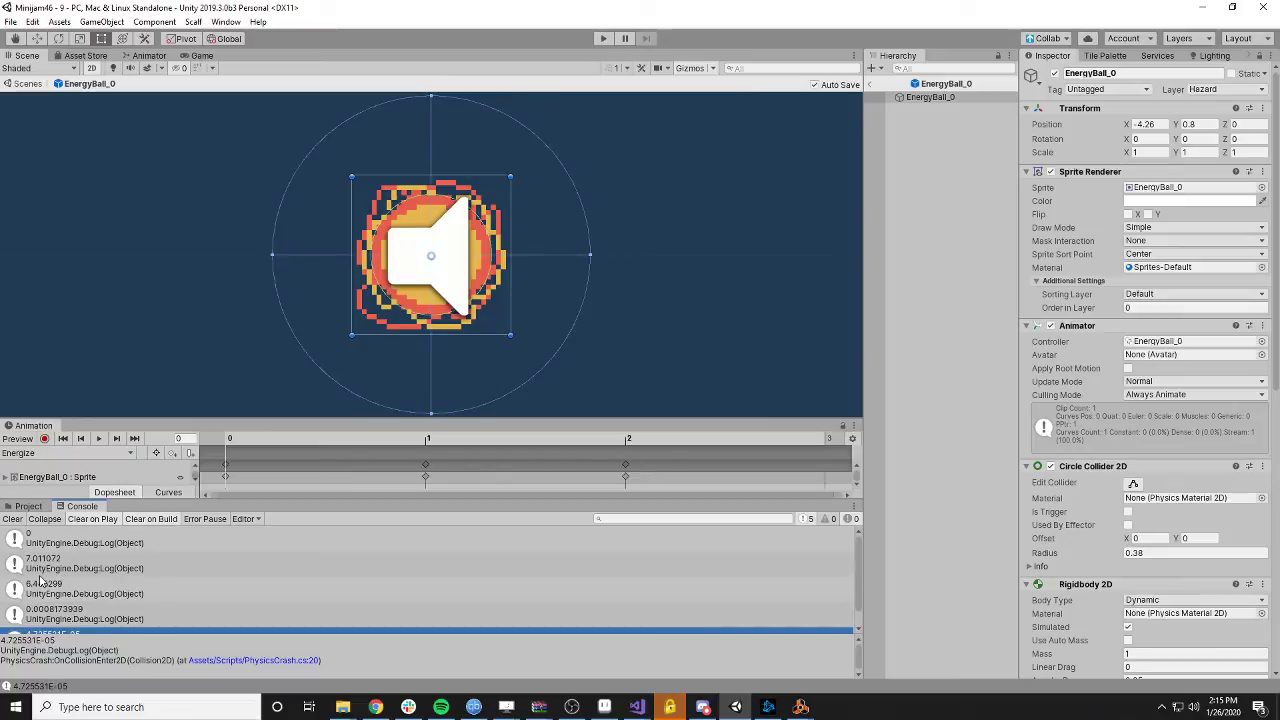
scroll(42, 568, "down", 1)
scroll(50, 566, "up", 1)
scroll(60, 568, "down", 1)
- Review the OnCollisionEnter2D and PlaySound code of PhysicsCrash.cs in Visual Studio, then return to Unity
mouse_move(637, 707)
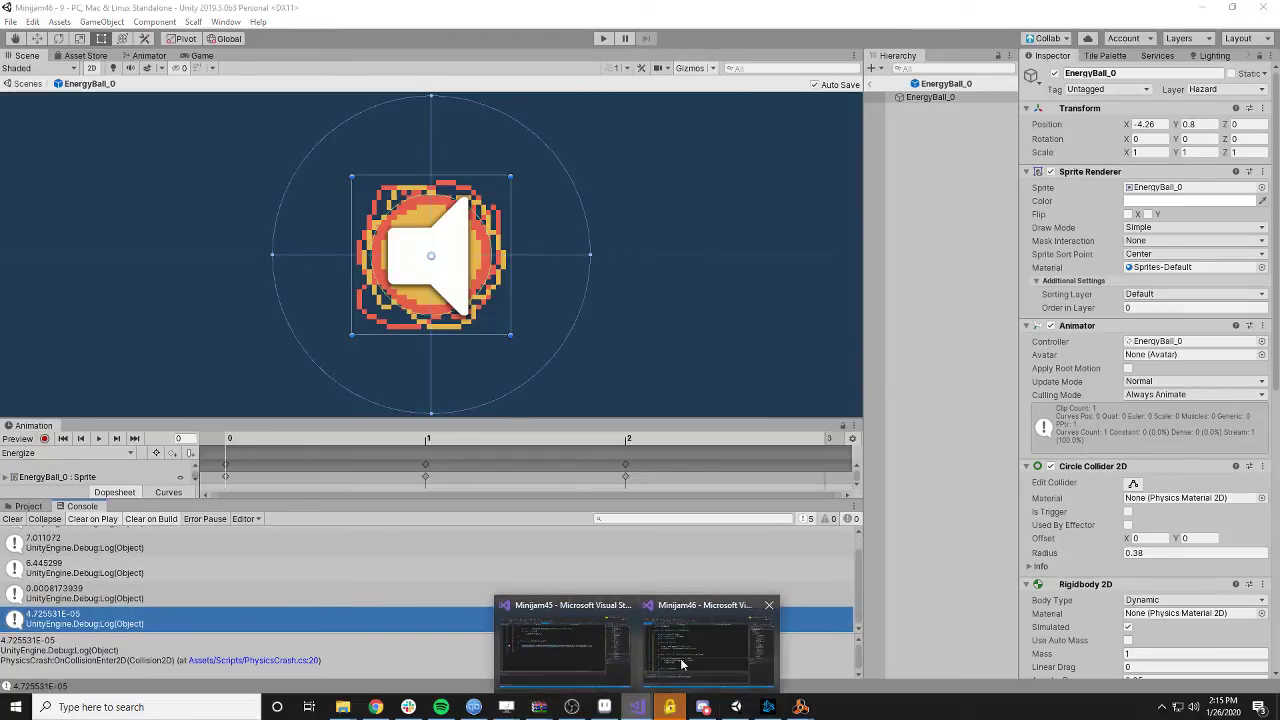
left_click(697, 643)
left_click(495, 428)
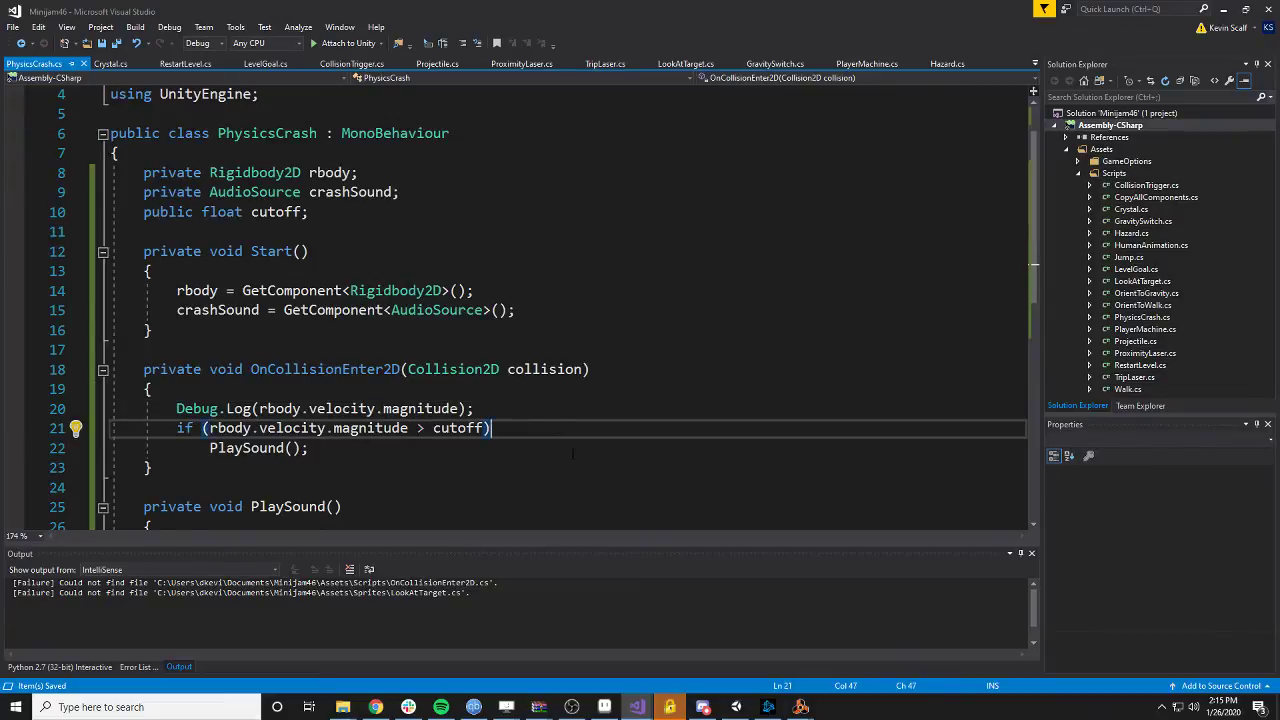
scroll(330, 400, "down", 1)
left_click(328, 396)
scroll(327, 396, "down", 2)
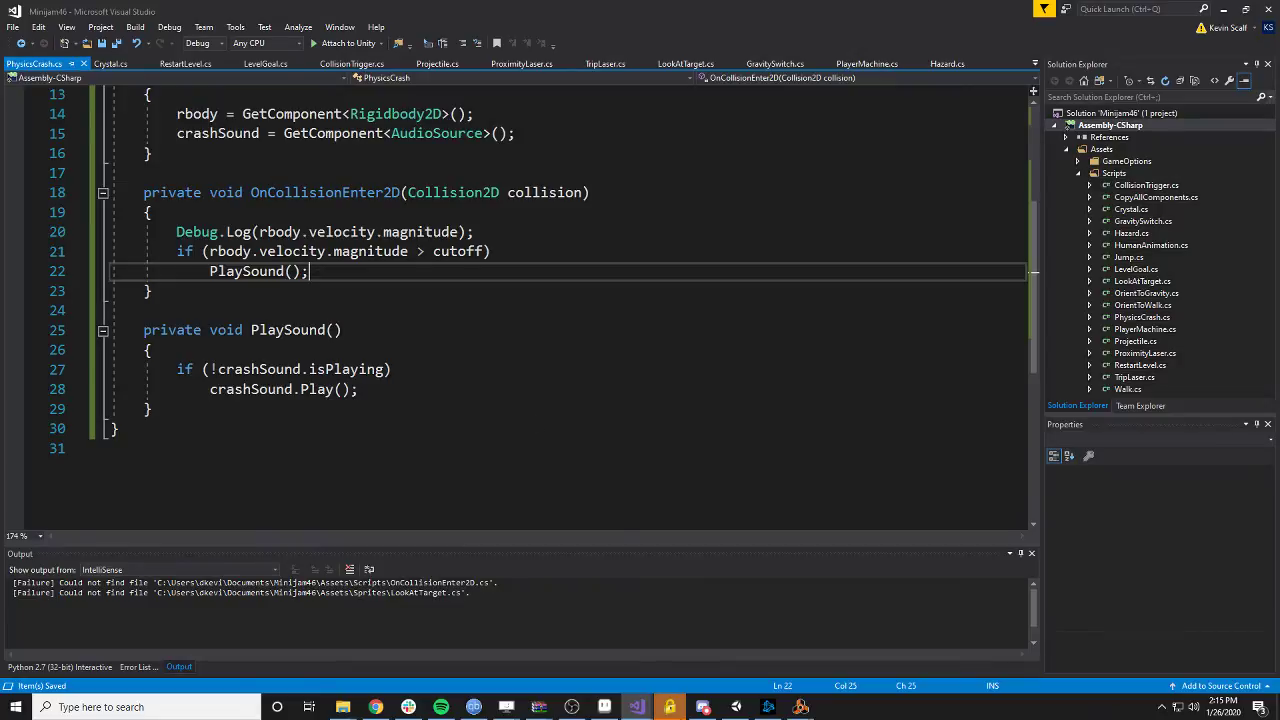
left_click(736, 707)
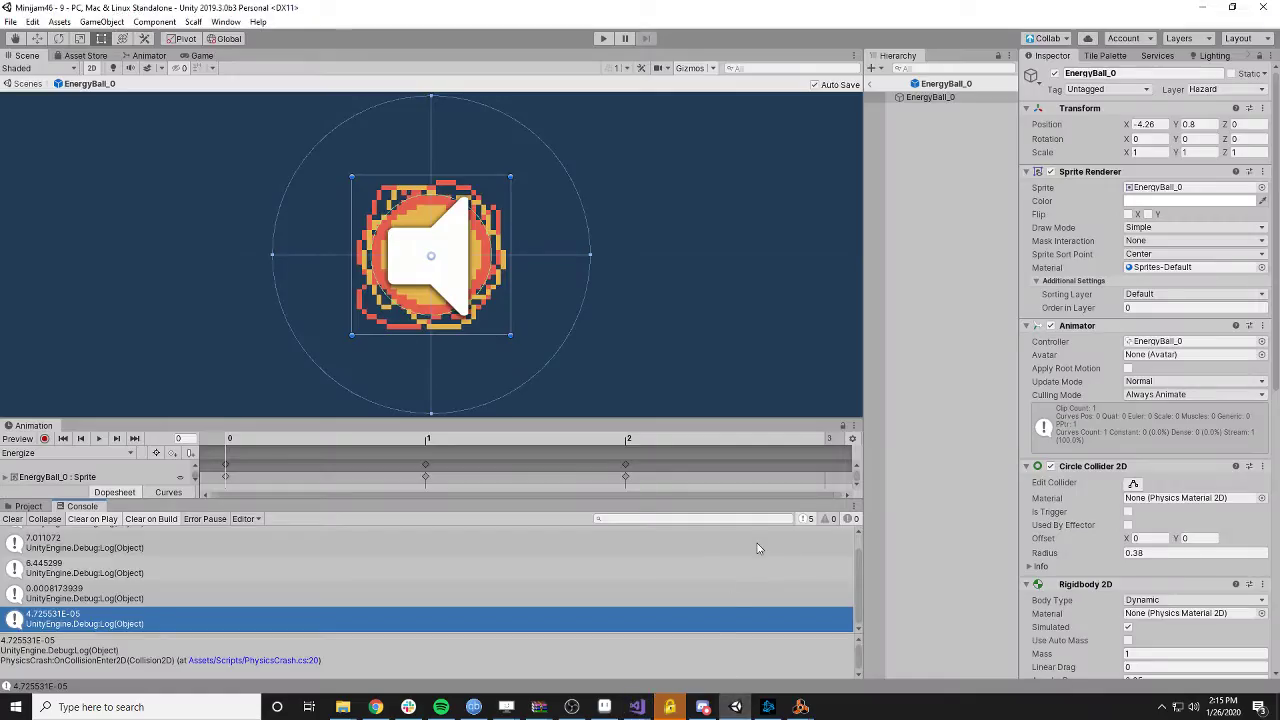
- Turn off Play On Awake in the Audio Source of the EnergyBall_0 prefab
left_click(938, 97)
scroll(1095, 440, "down", 10)
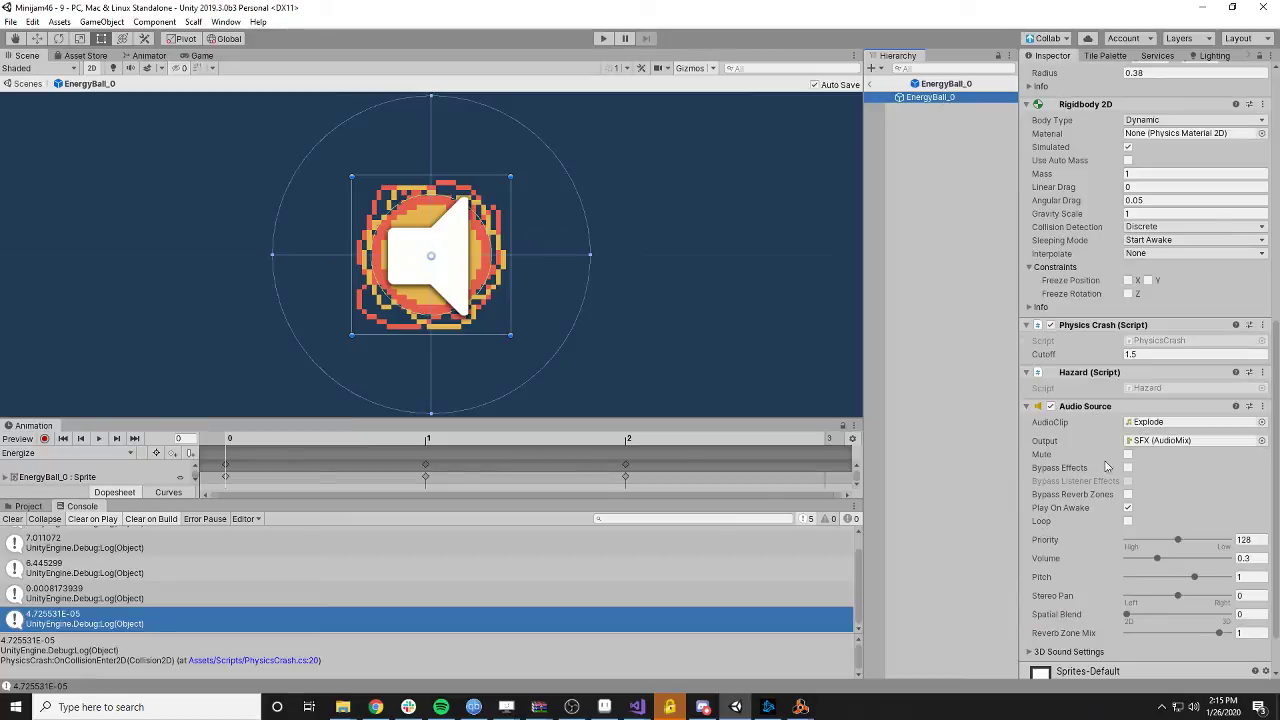
left_click(1128, 507)
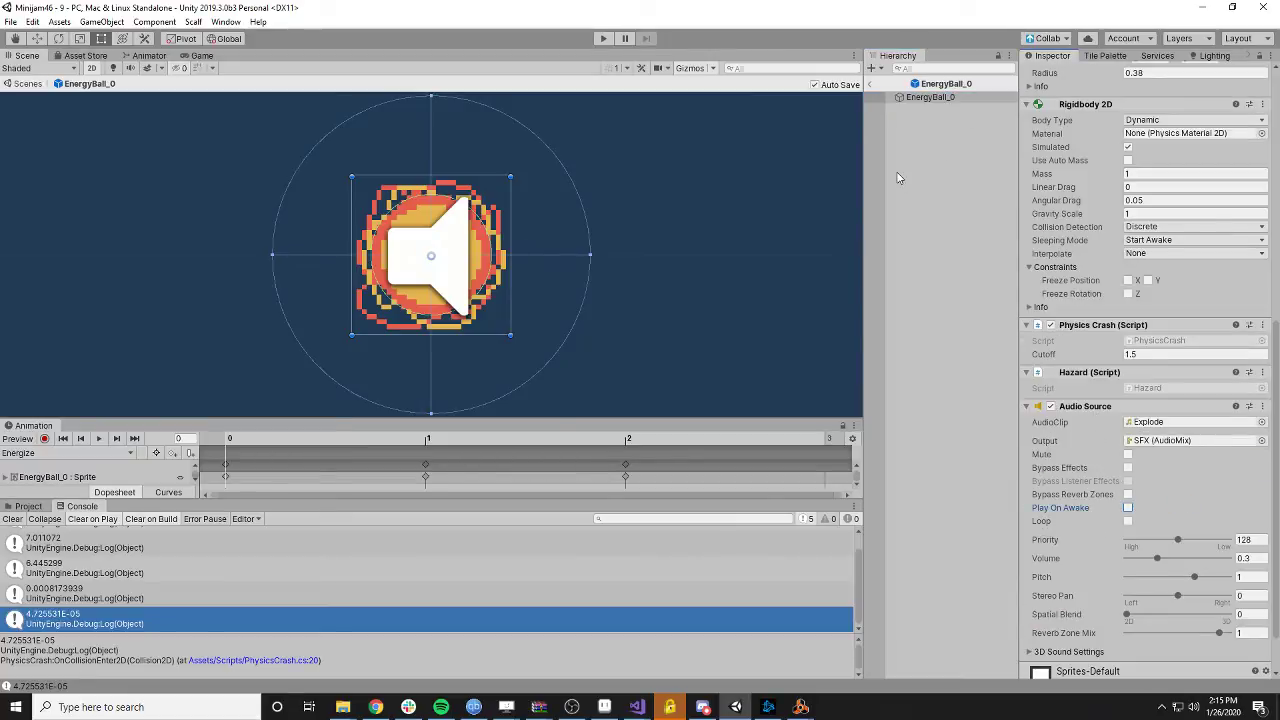
- Play-test level 9 by switching gravity and moving the player so the energy ball hits the ceiling and floor, then stop the game
left_click(605, 39)
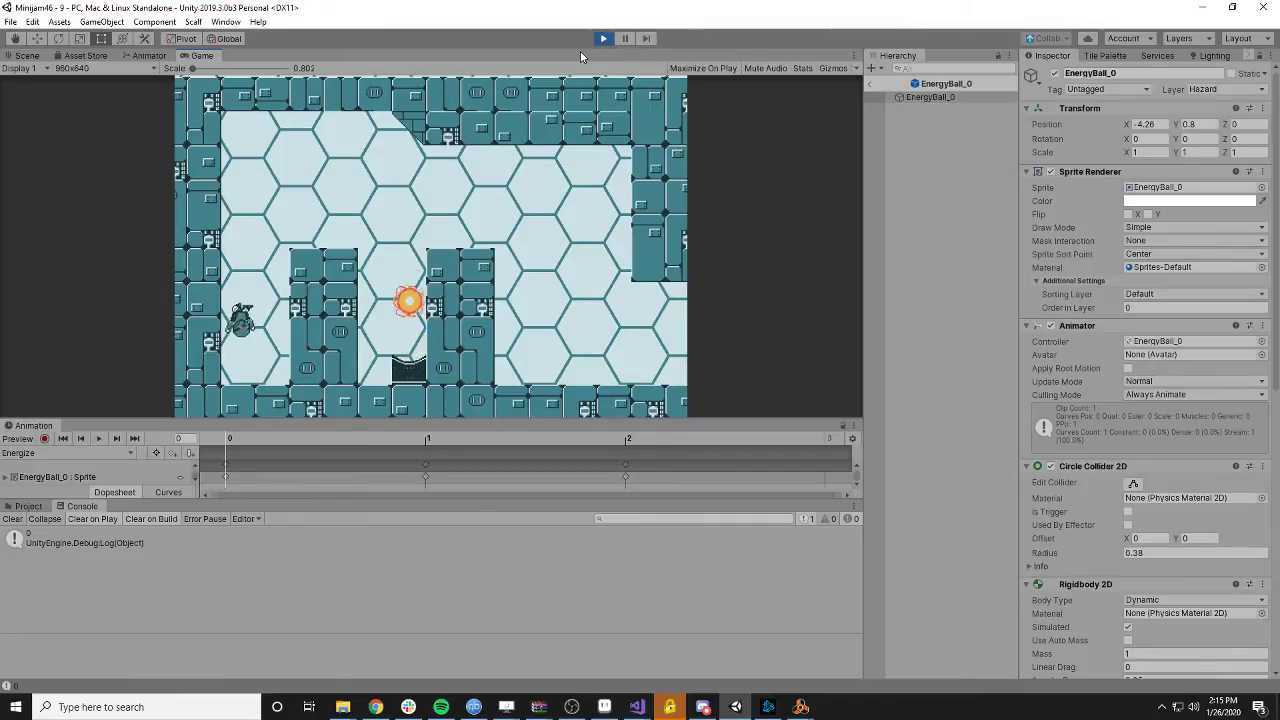
key("Up")
key("Right")
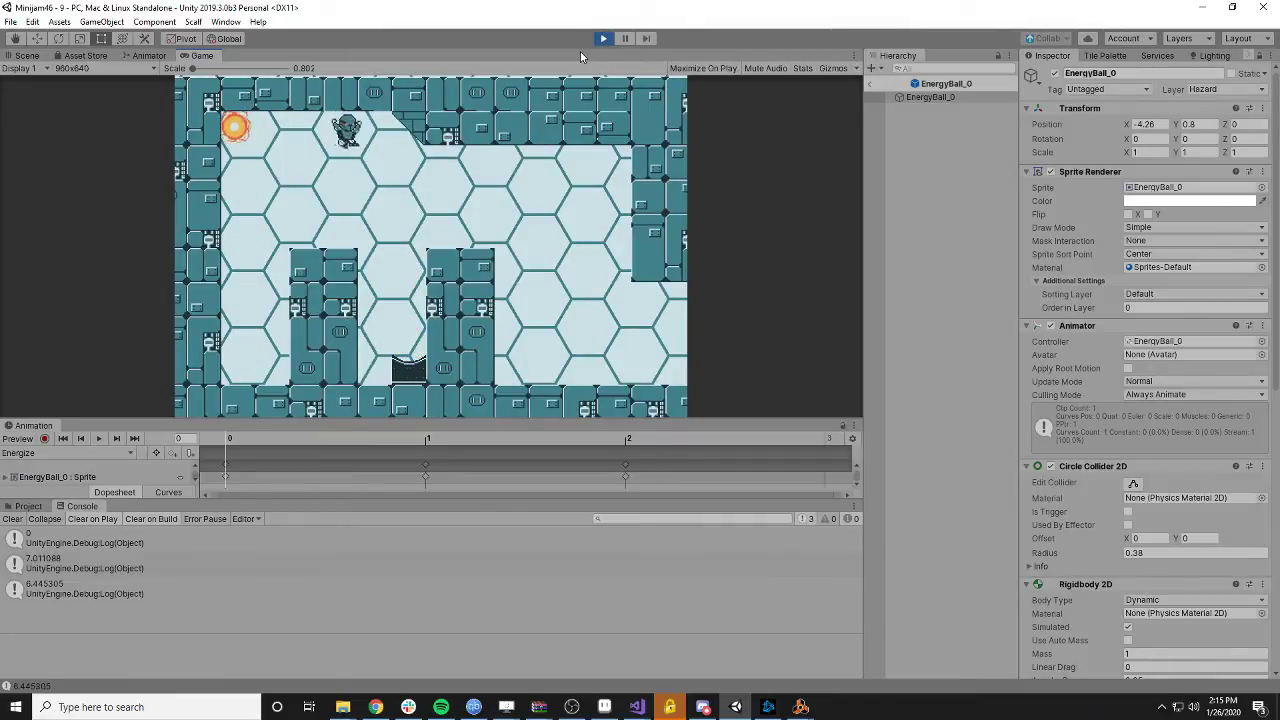
key("Up")
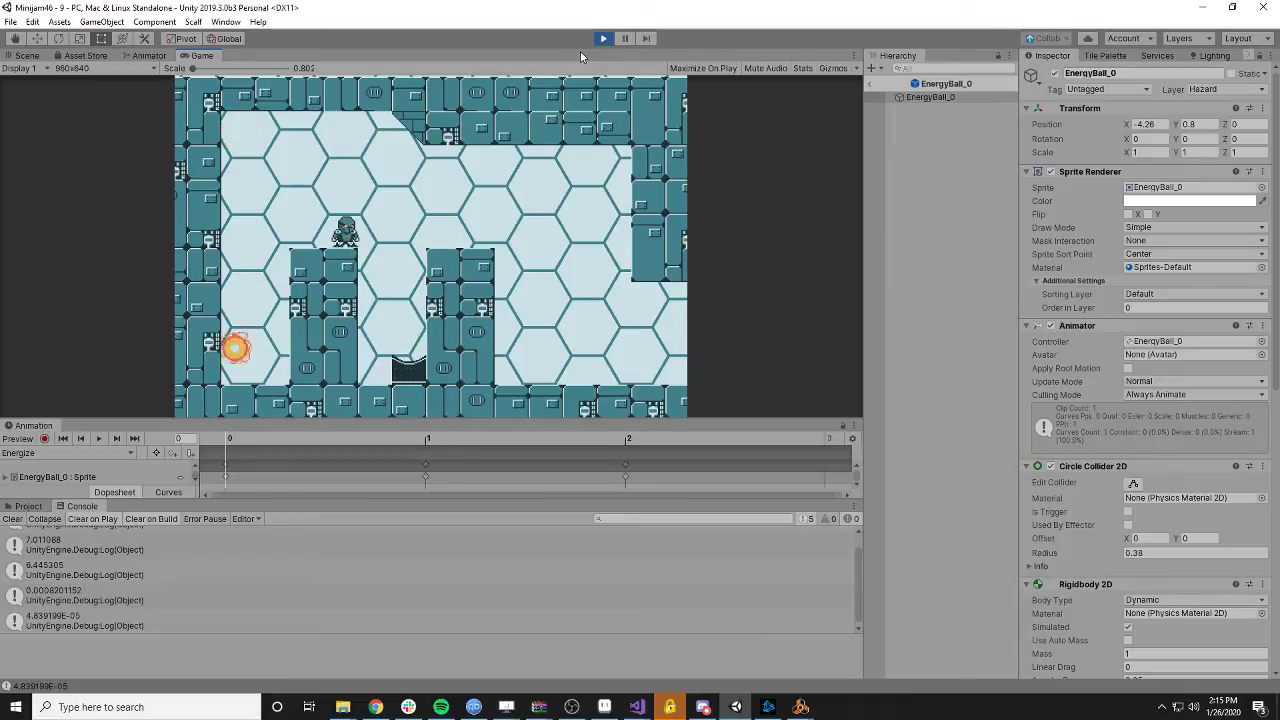
left_click(606, 39)
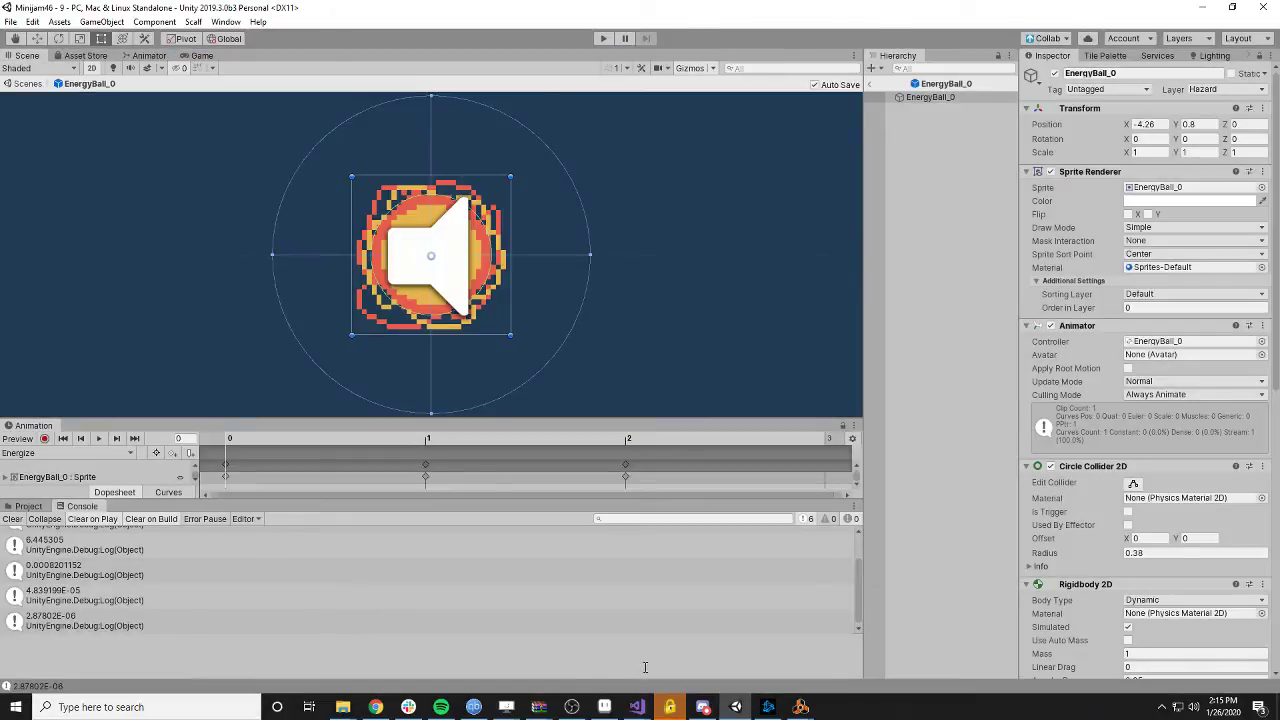
- Switch to Visual Studio and replace the if (!crashSound.isPlaying) line in PlaySound with crashSound.Stop();
mouse_move(637, 707)
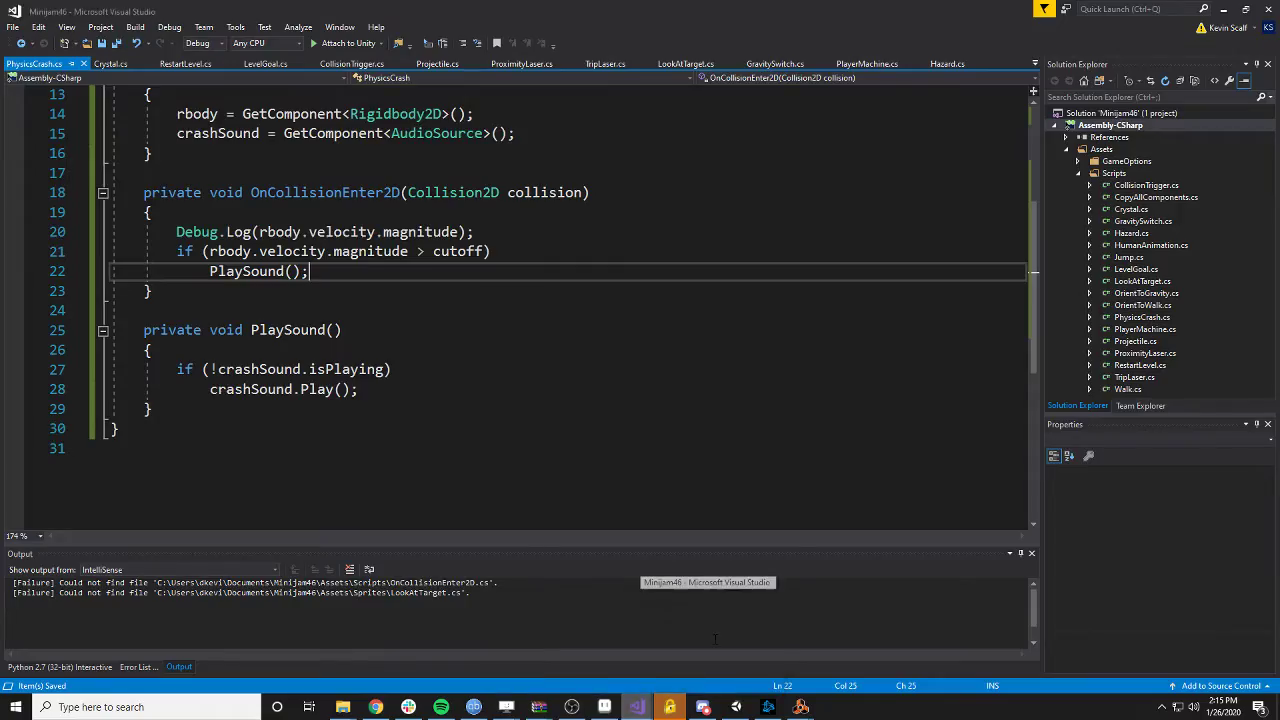
left_click(711, 645)
left_click(428, 393)
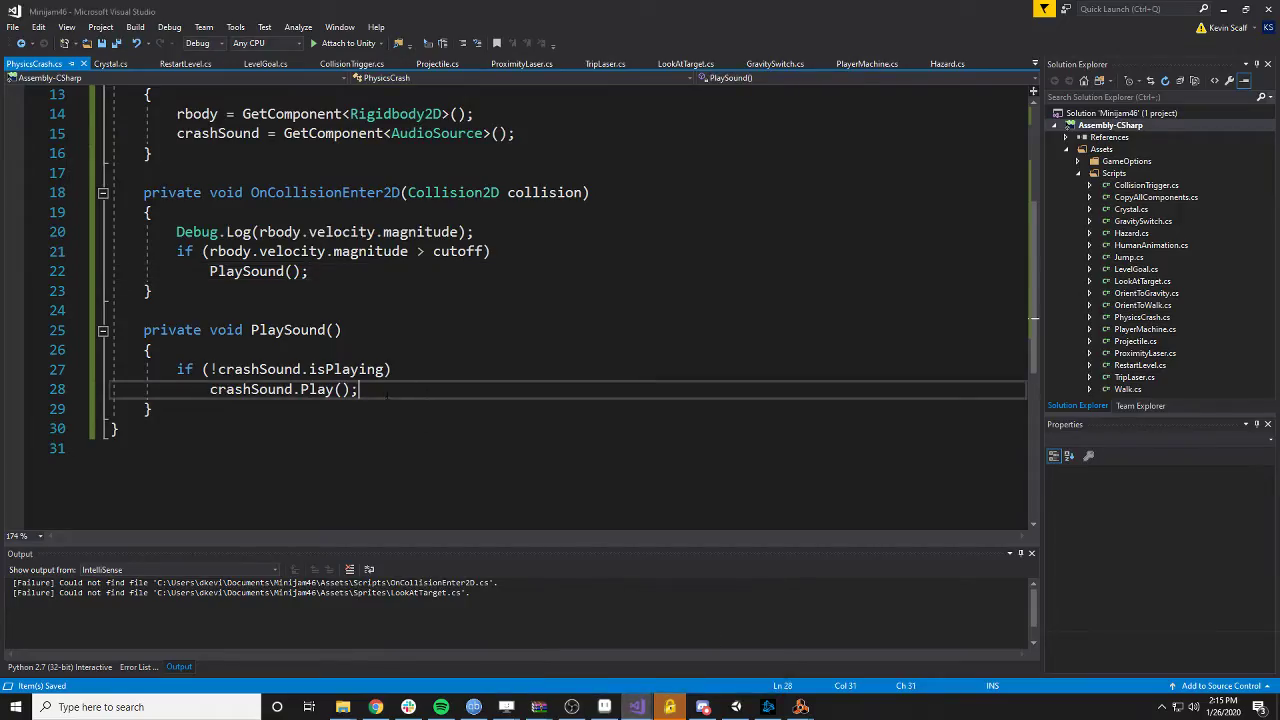
left_click(352, 350)
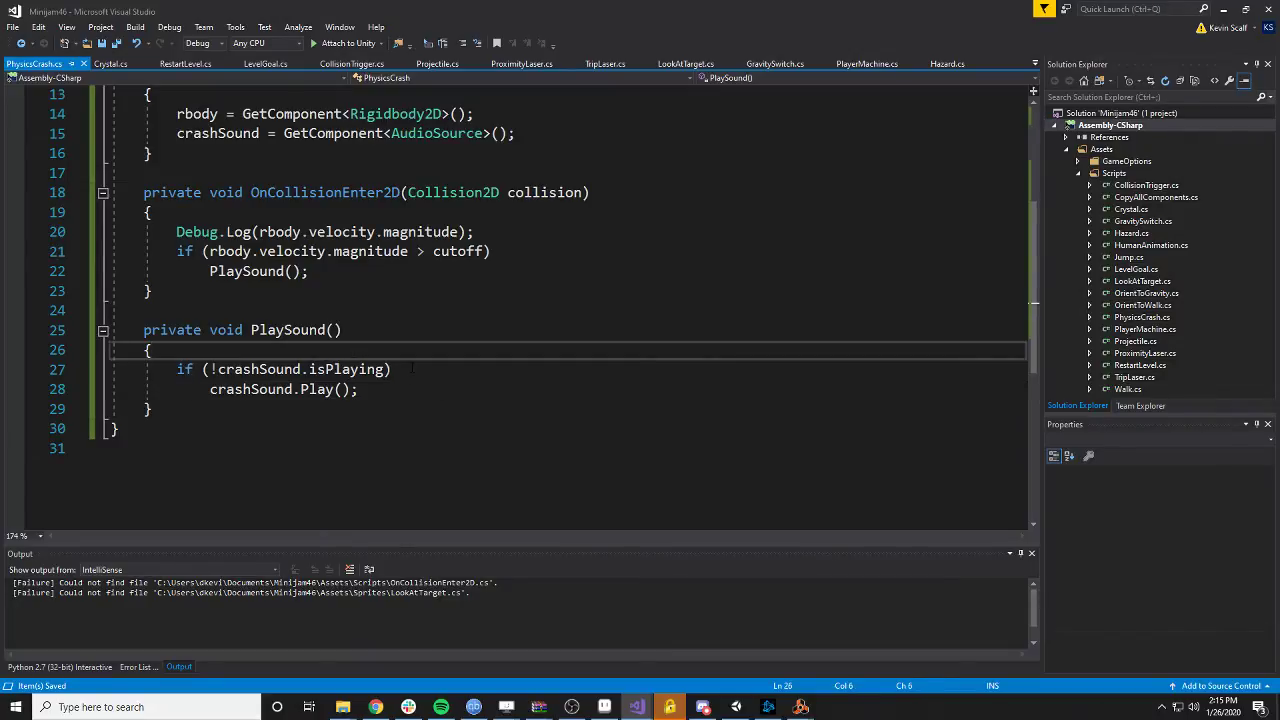
left_click_drag(410, 369, 177, 369)
type("cra")
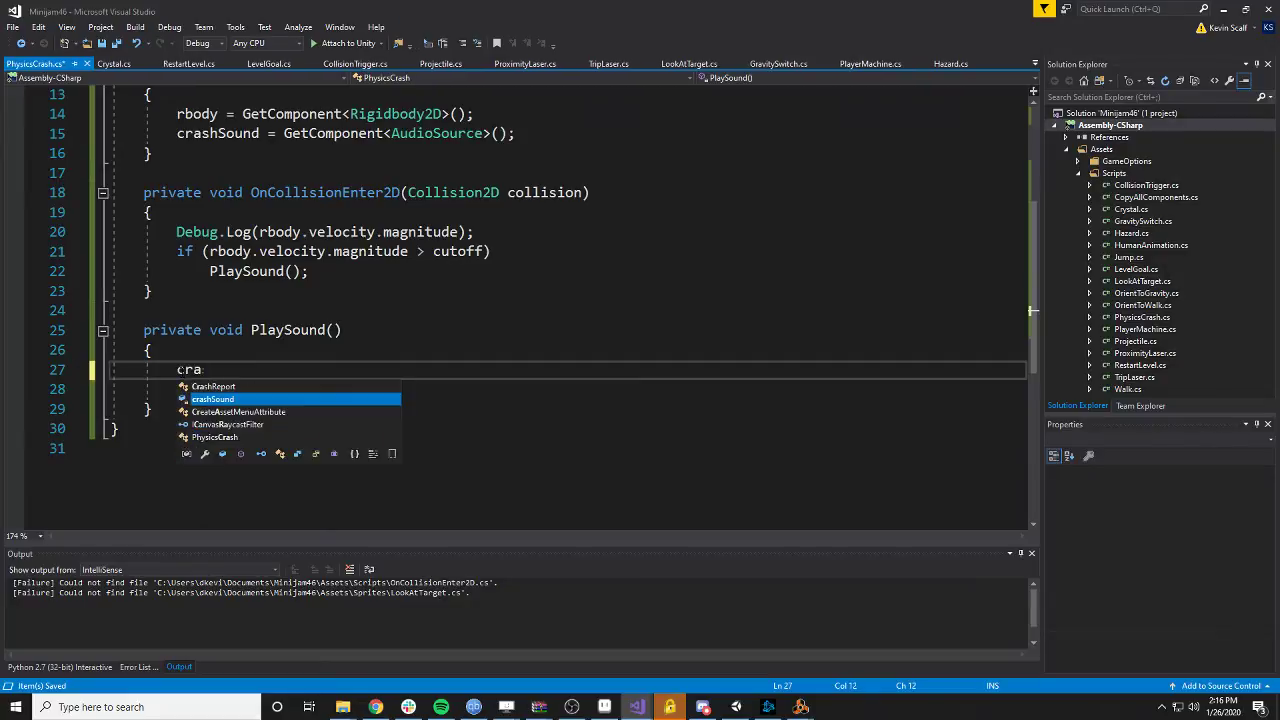
type("shSound.Stop")
type("();")
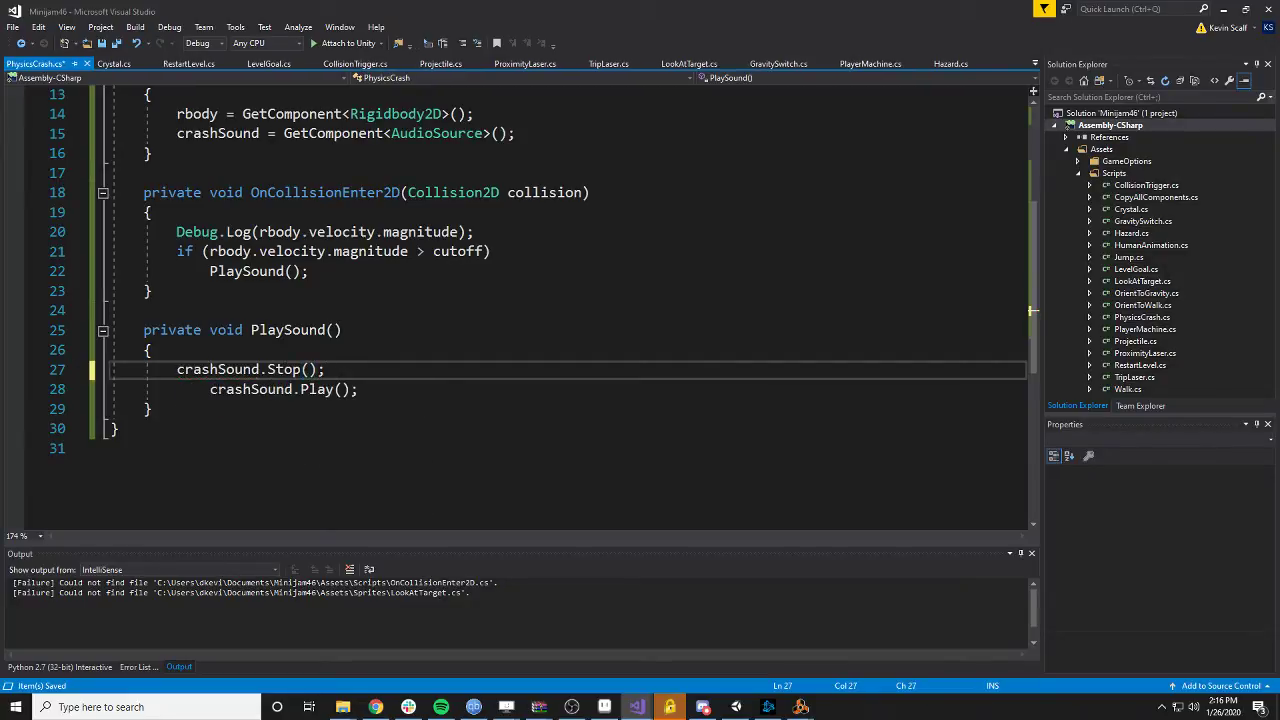
- Unindent the crashSound.Play(); line to align with the Stop call and save PhysicsCrash.cs
left_click(263, 390)
key("Home")
key("shift+Tab")
key("ctrl+s")
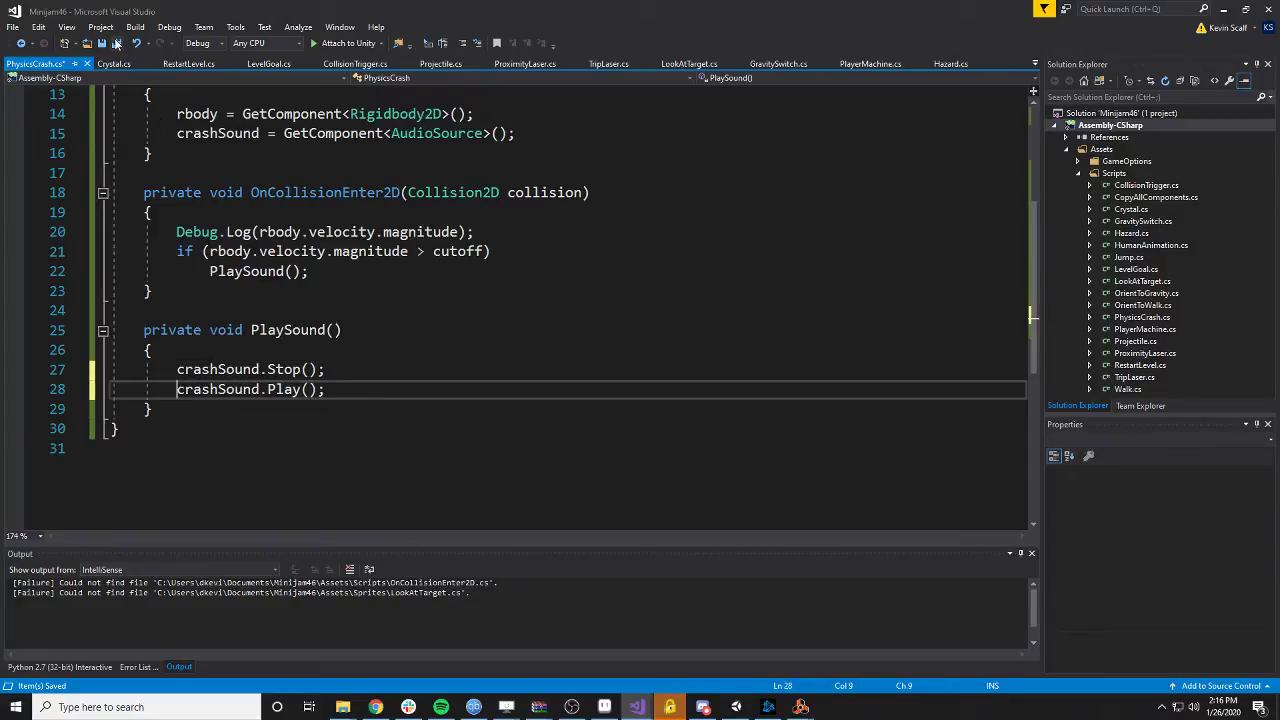
- Switch to Unity, play-test level 9, and examine the collision velocities logged in the Console
left_click(768, 707)
left_click(608, 38)
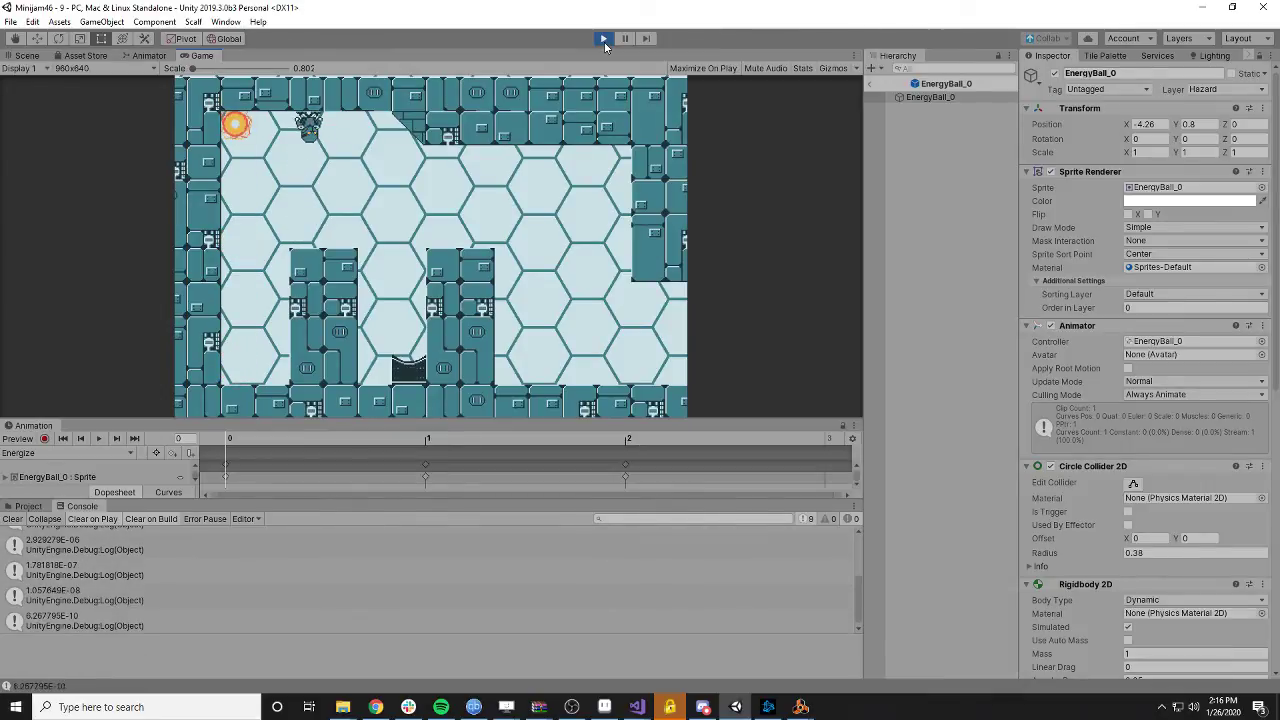
scroll(139, 558, "up", 10)
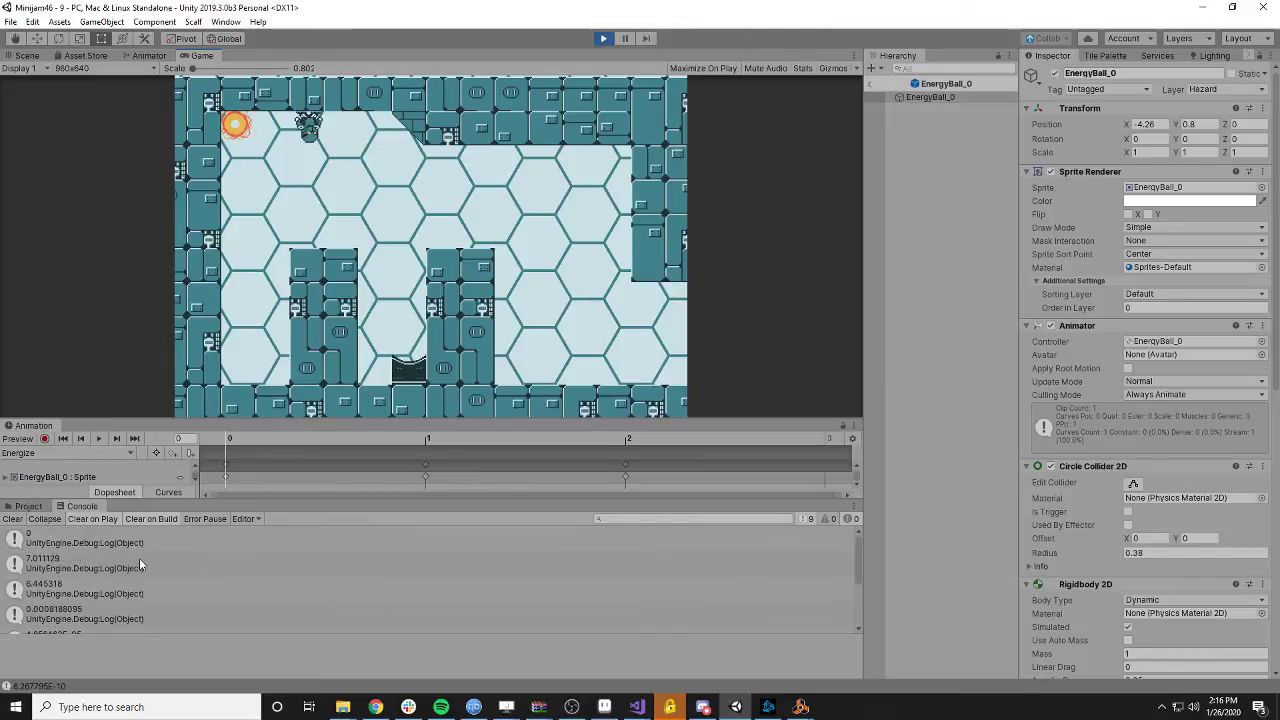
scroll(52, 577, "down", 3)
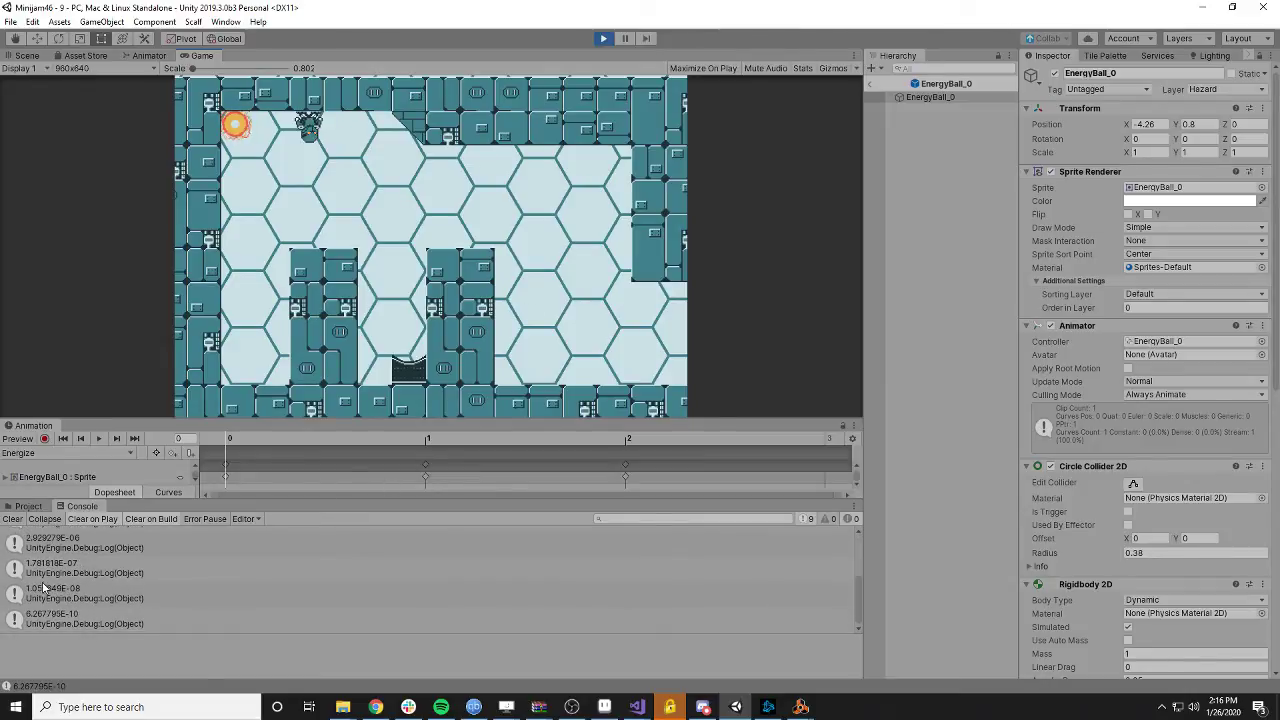
scroll(55, 578, "down", 3)
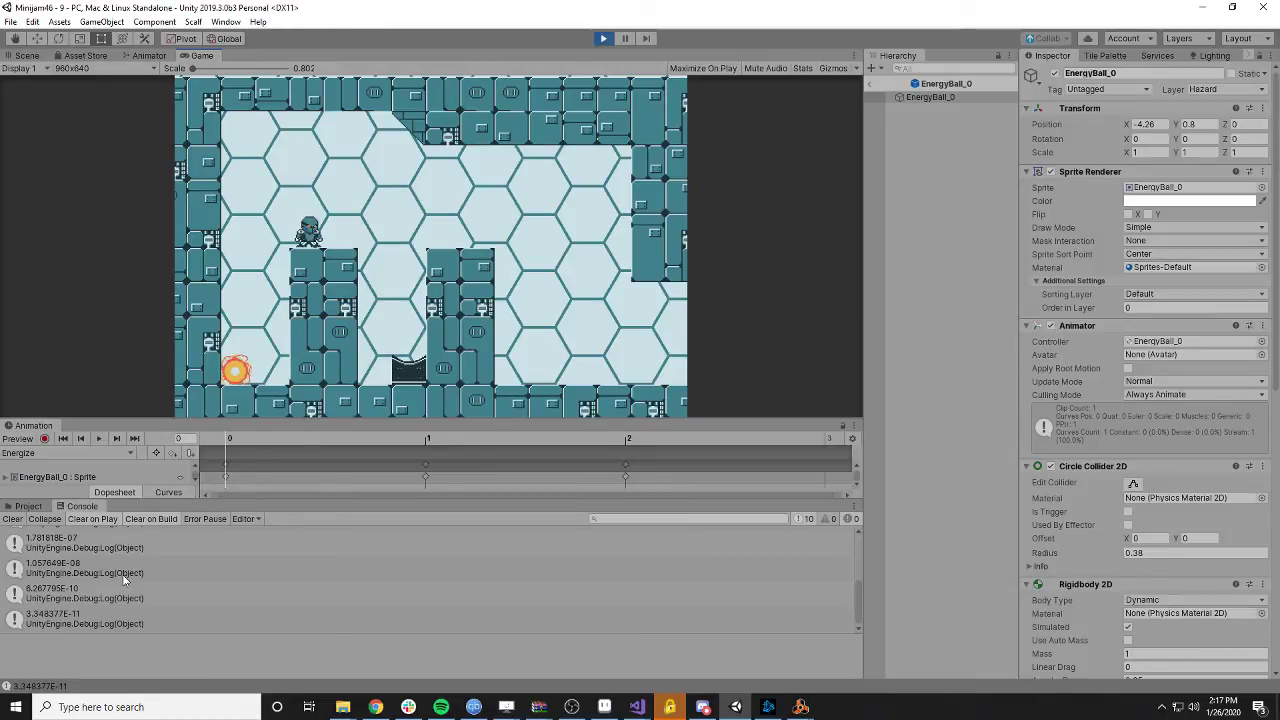
scroll(186, 580, "up", 5)
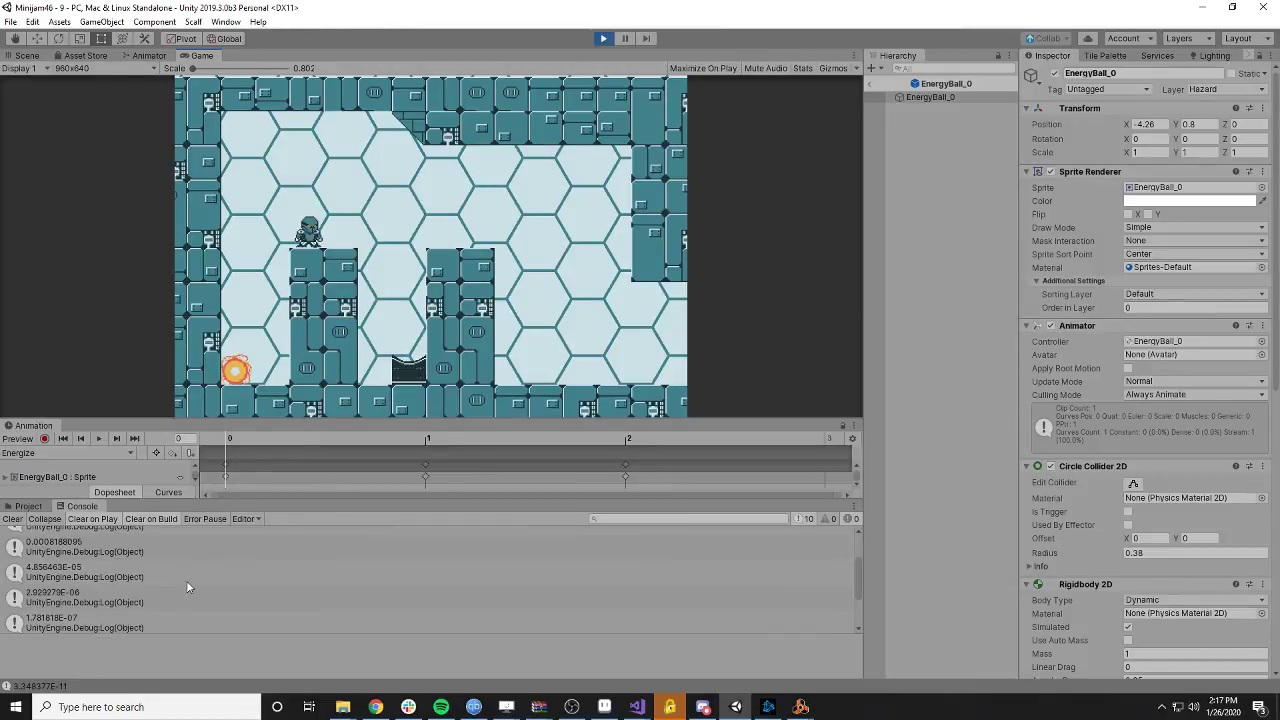
scroll(187, 587, "down", 5)
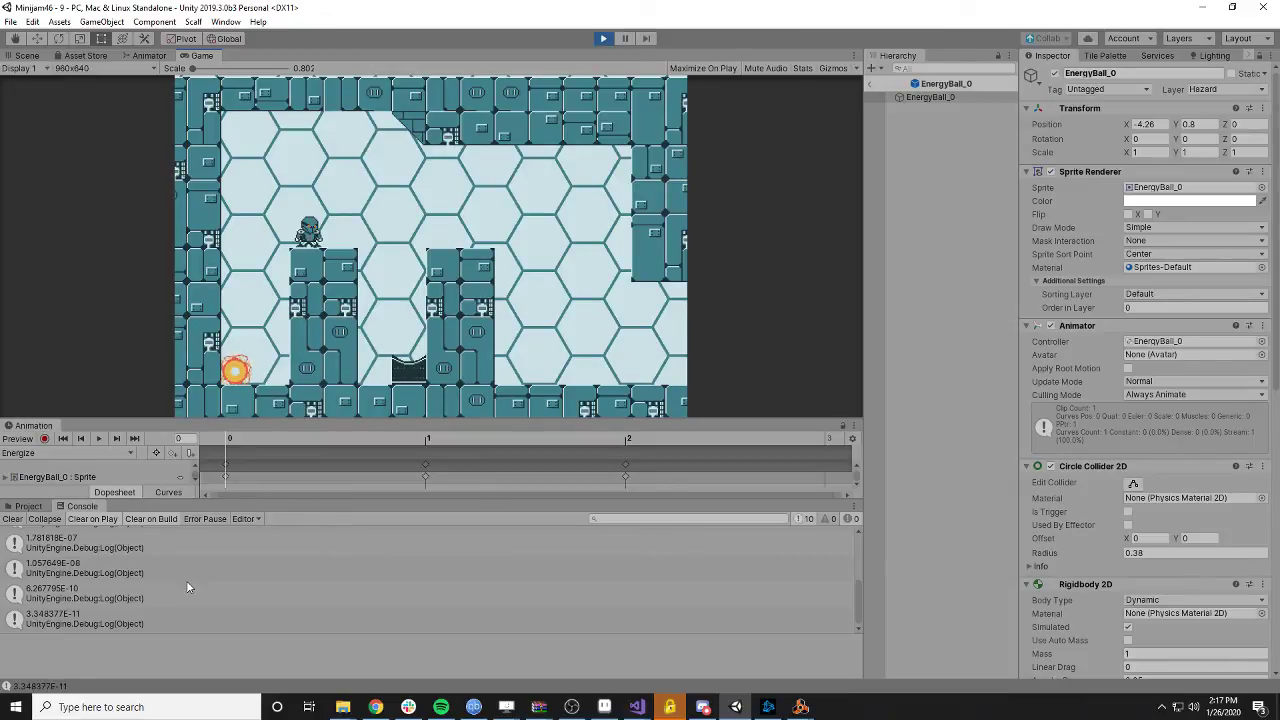
- Switch to Visual Studio, change the Debug.Log call in OnCollisionEnter2D to log rbody.velocity without .magnitude, and save the script
mouse_move(637, 707)
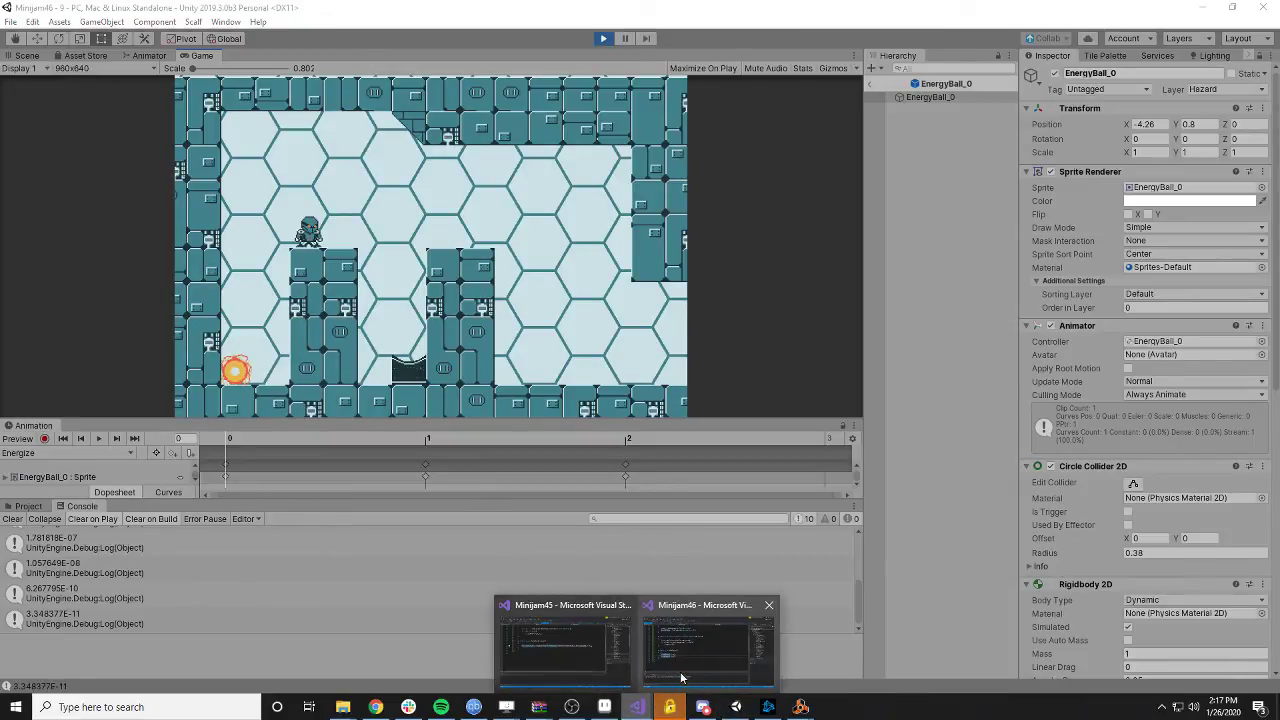
mouse_move(681, 678)
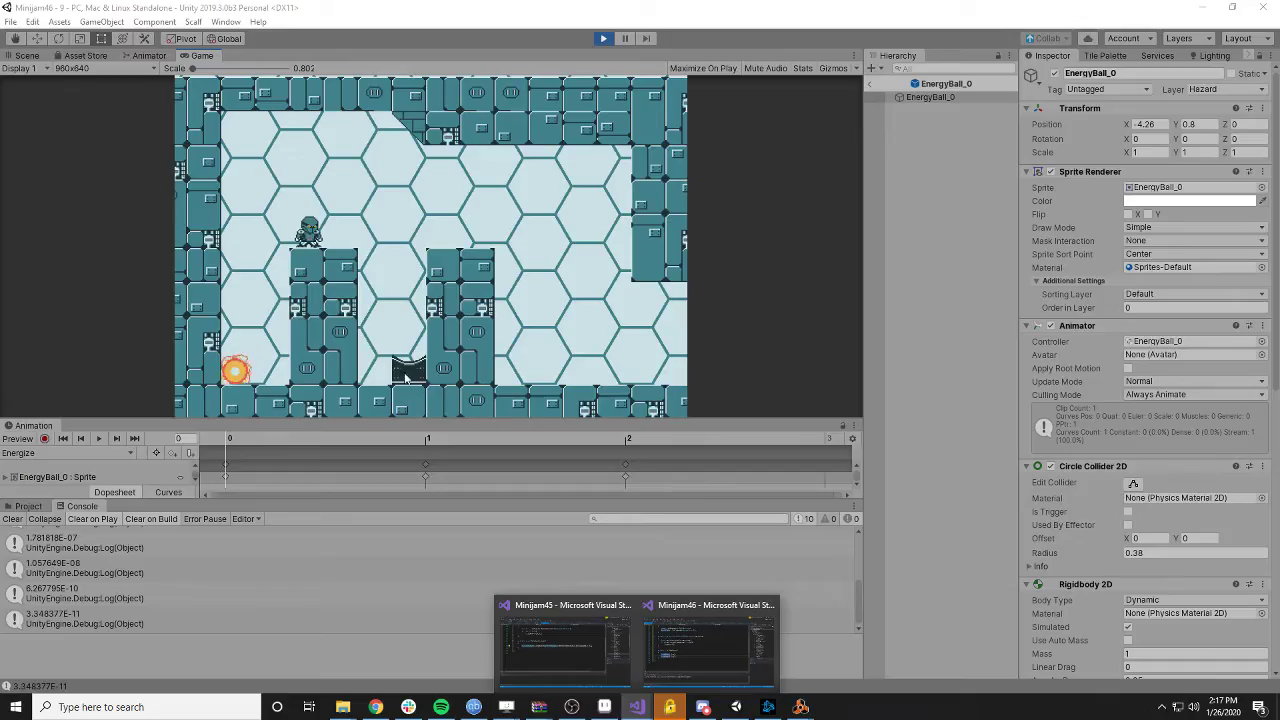
left_click(688, 640)
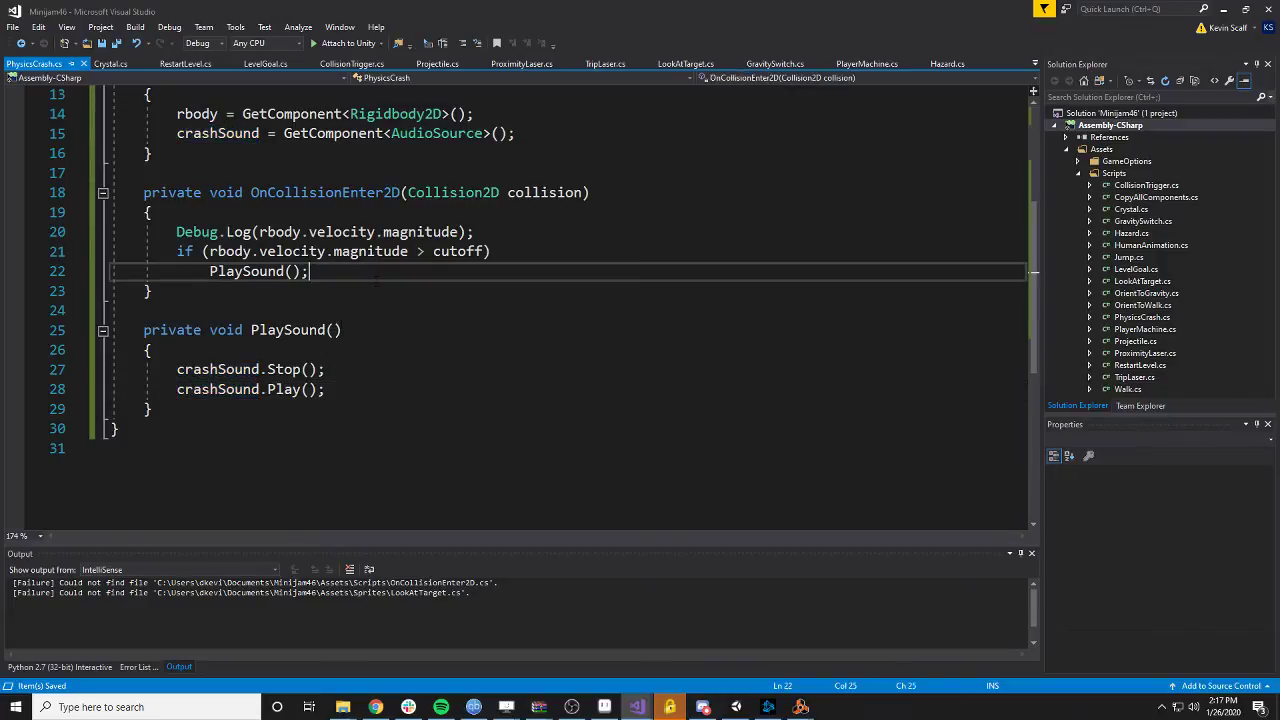
left_click_drag(383, 232, 457, 232)
key("BackSpace")
key("BackSpace")
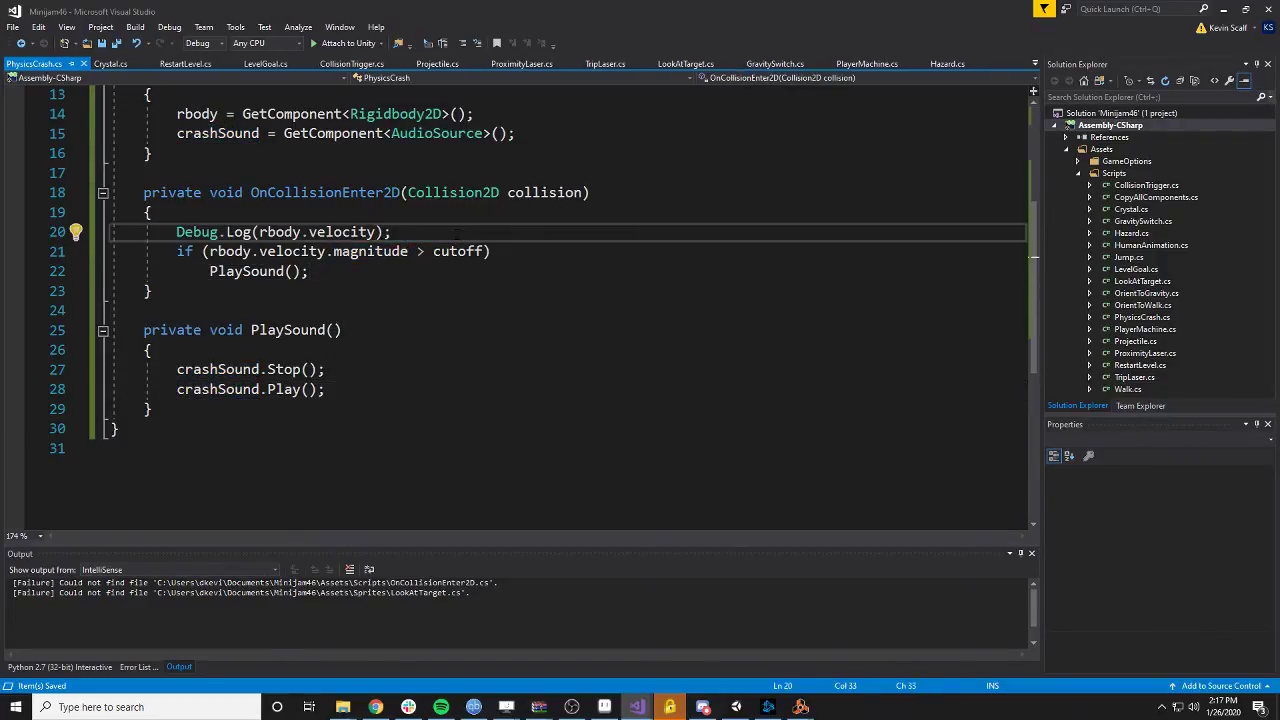
- Switch to Unity, restart the level 9 play-test, move the player and switch gravity so the energy ball collides, then stop the game
left_click(736, 707)
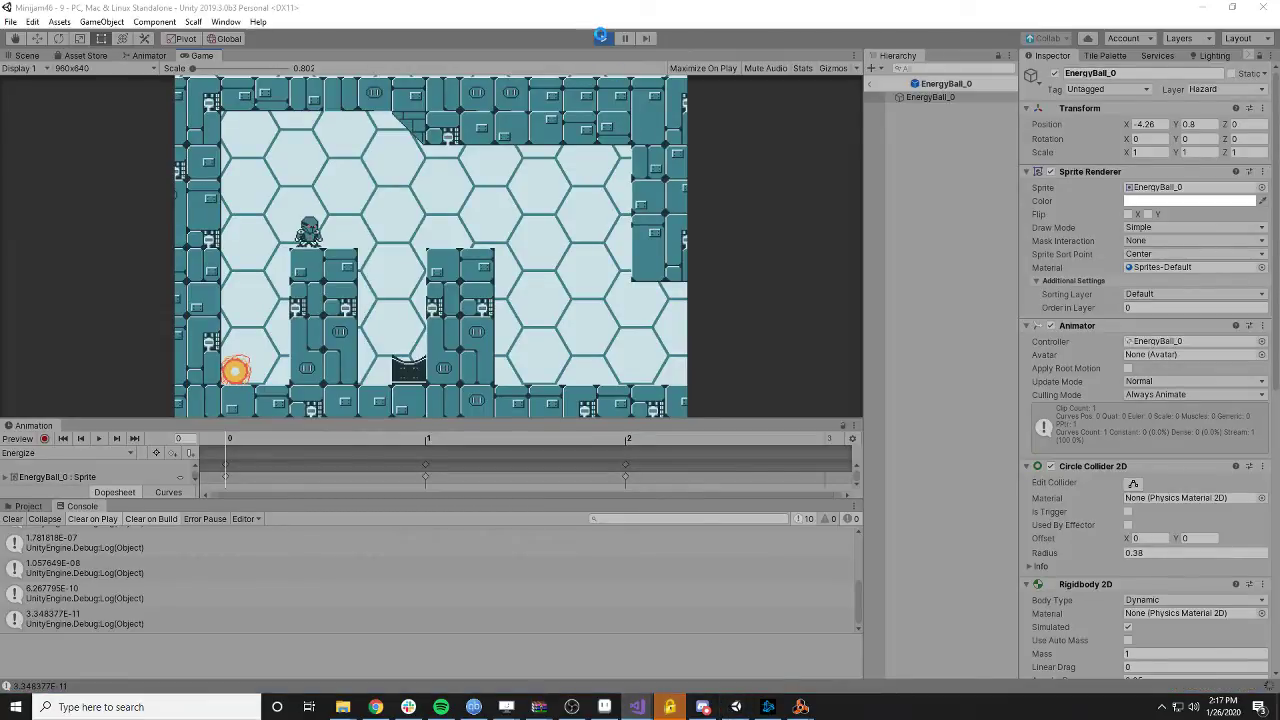
left_click(602, 40)
left_click(602, 40)
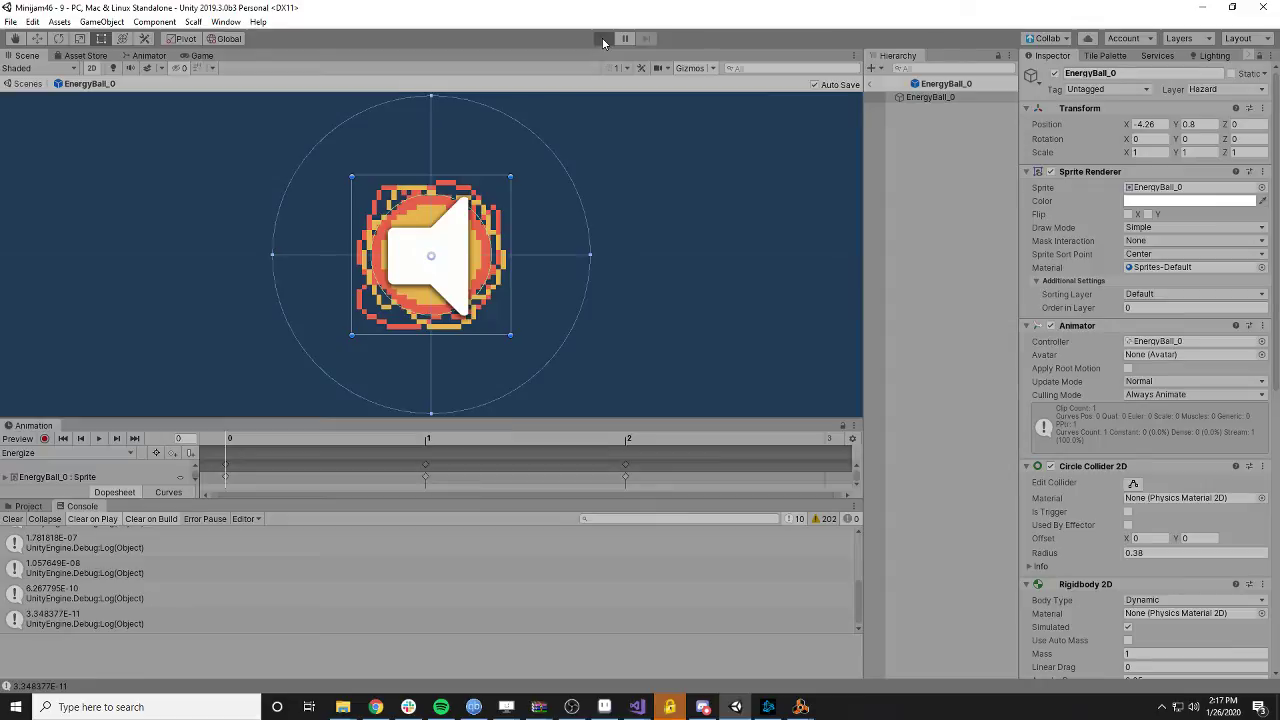
left_click(603, 40)
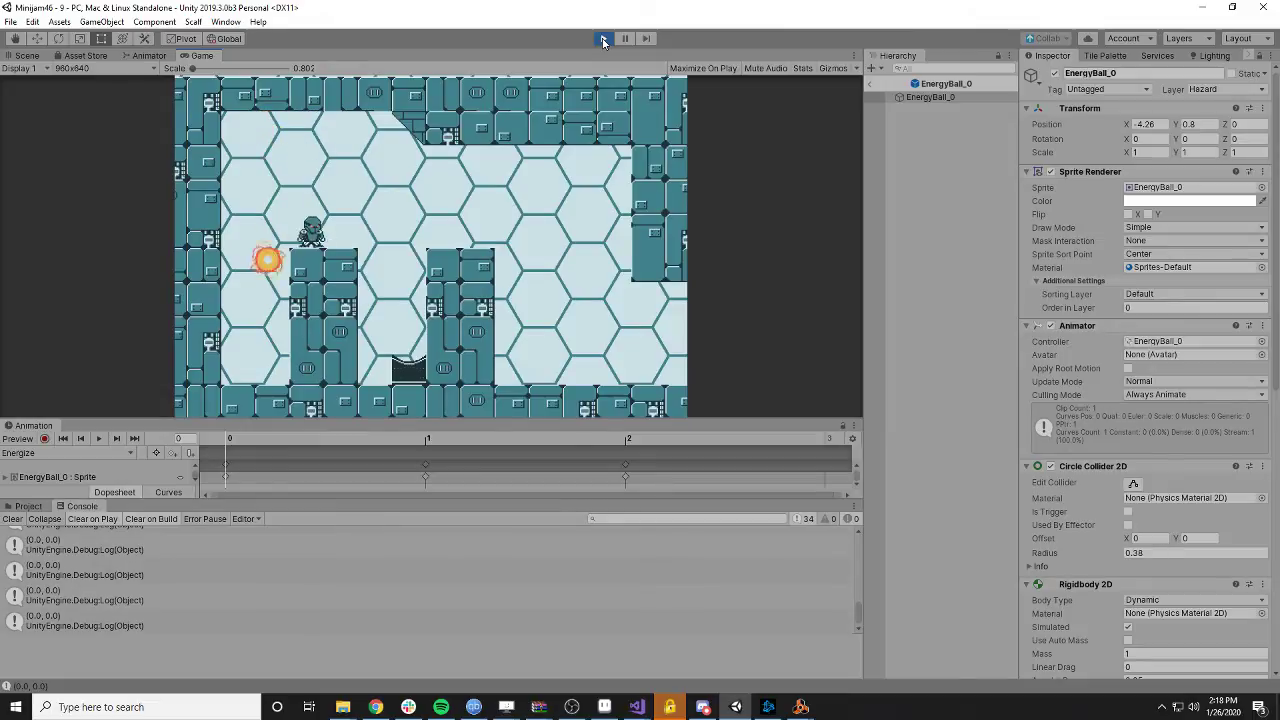
key("Right")
key("space")
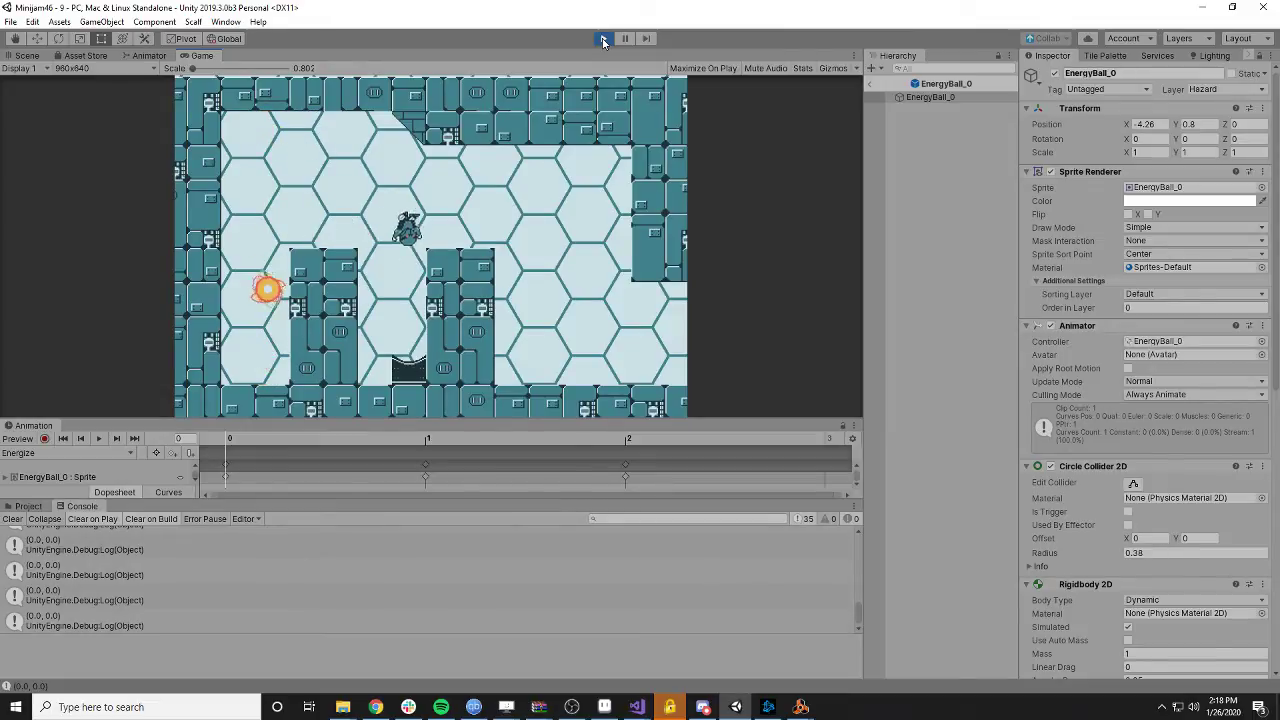
key("Left")
key("Right")
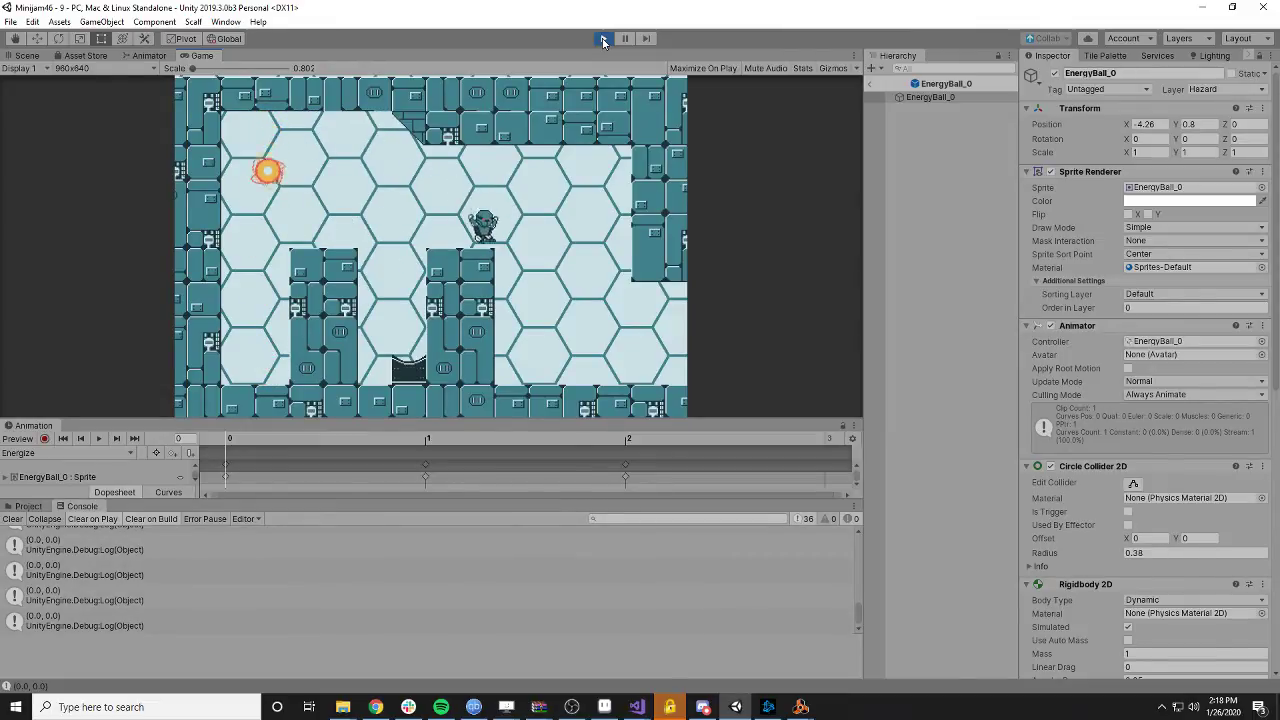
key("space")
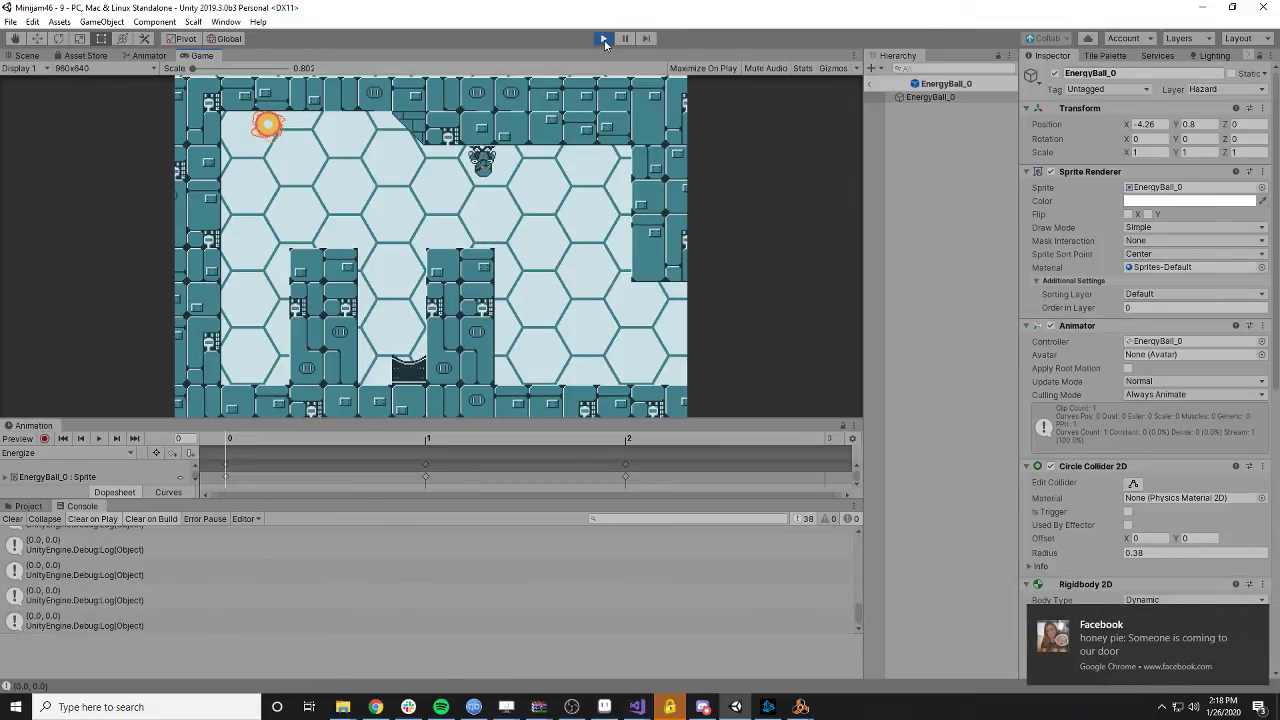
left_click(604, 40)
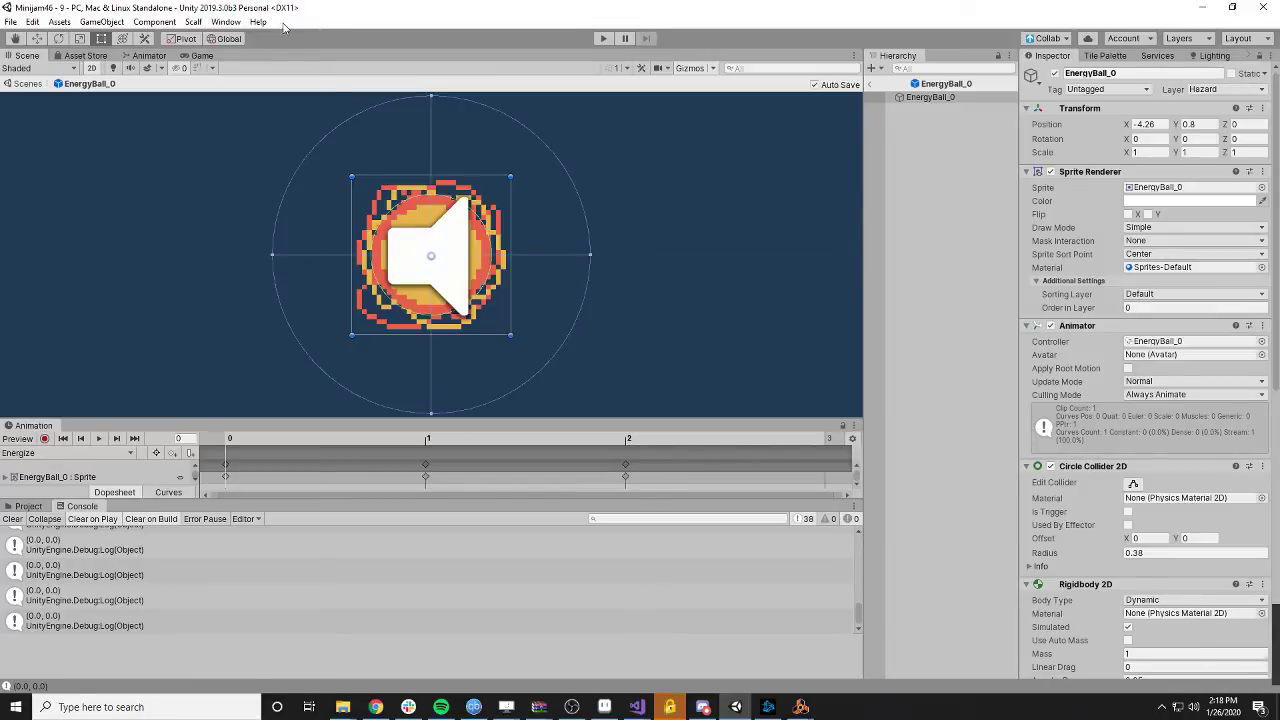
- Run level 9 once more to log the velocity vectors of the energy ball's first collisions, then stop the game
mouse_move(518, 713)
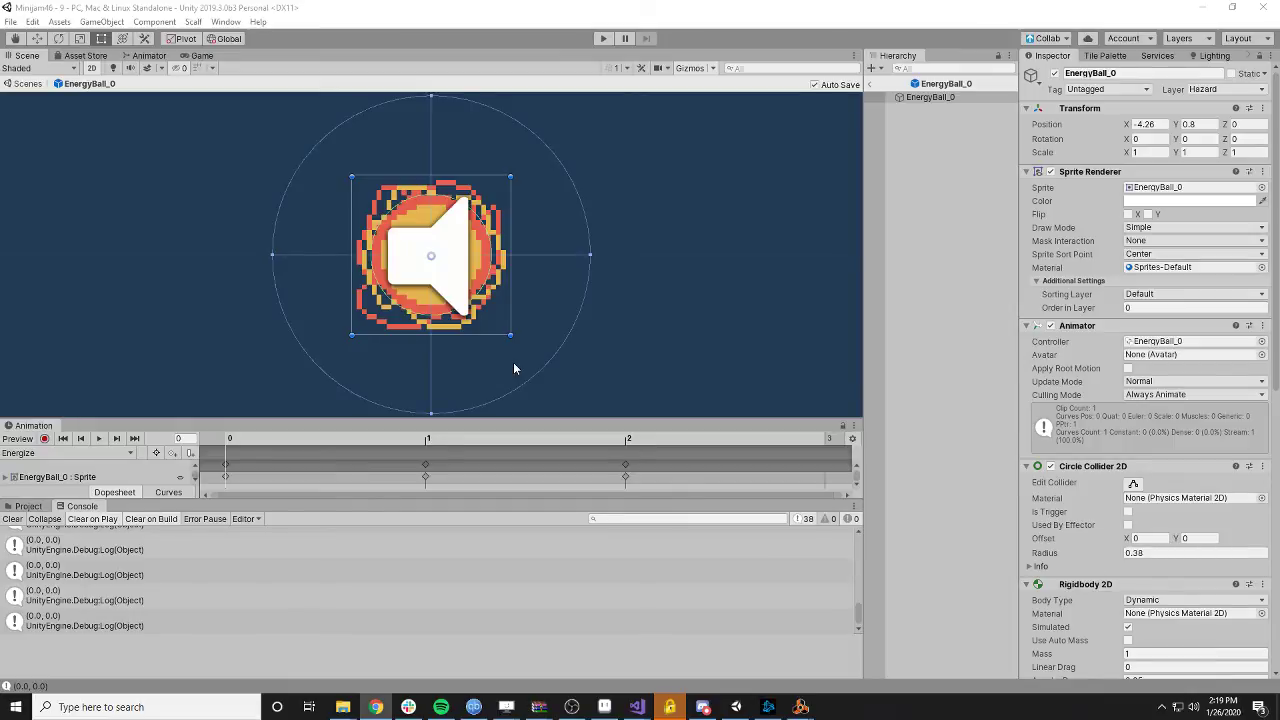
left_click(603, 40)
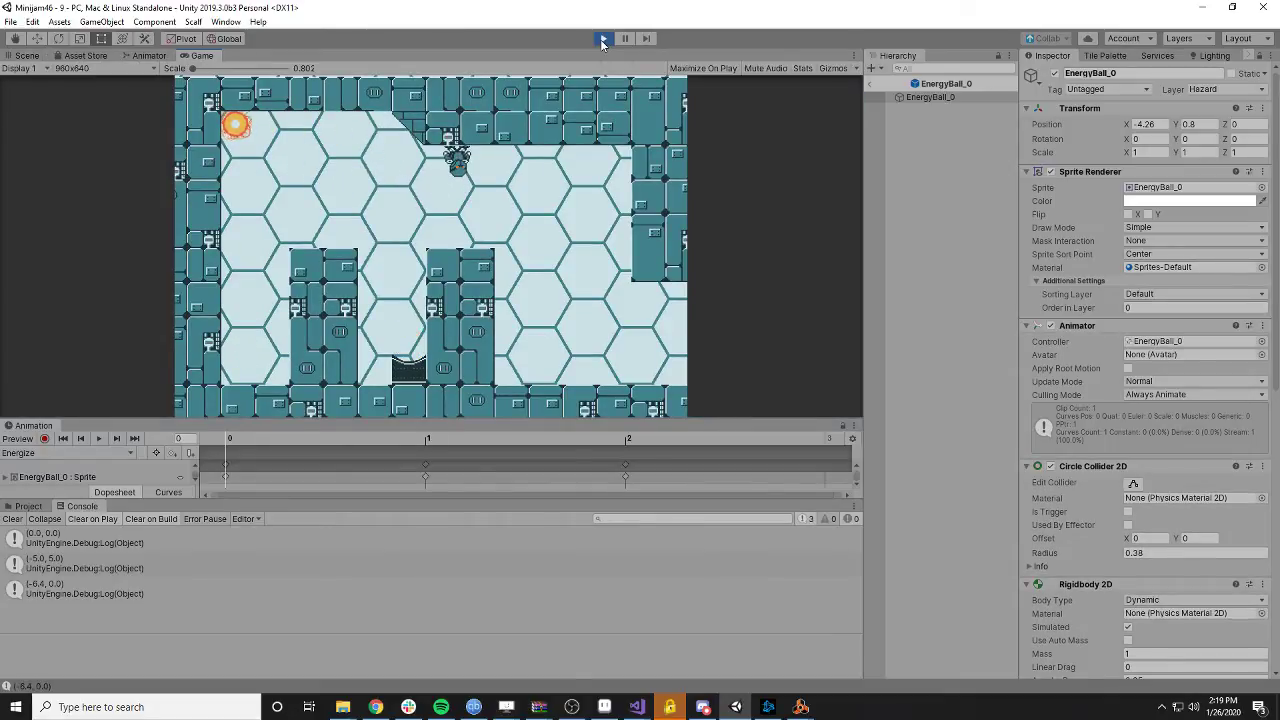
left_click(603, 40)
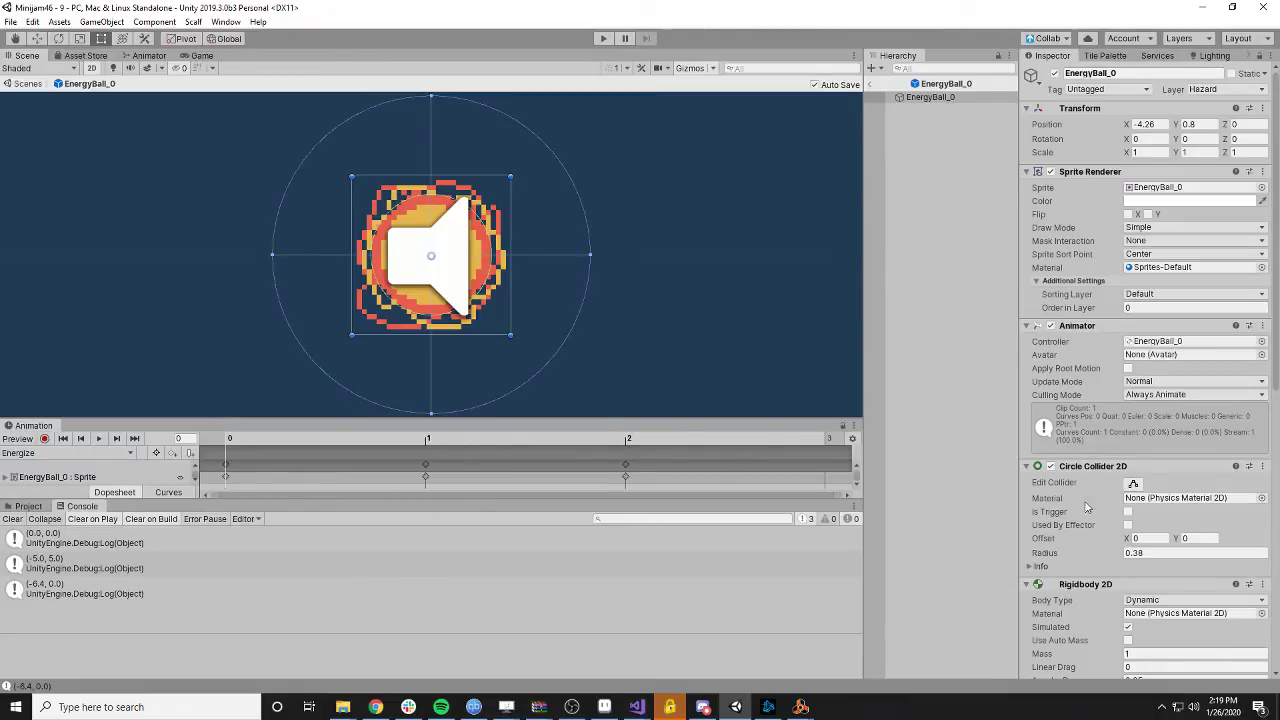
- Turn off the Physics Crash script on the EnergyBall_0 prefab and return to the level 9 scene
scroll(1085, 531, "down", 5)
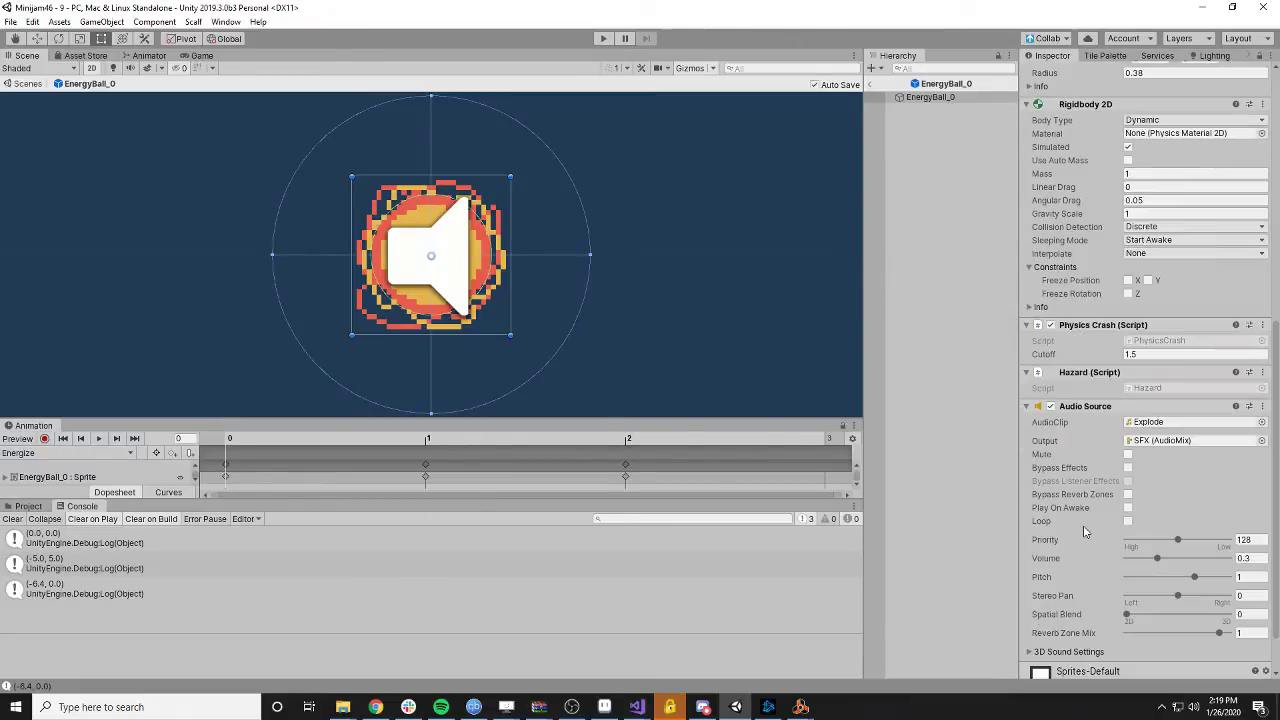
left_click(1050, 325)
left_click(34, 82)
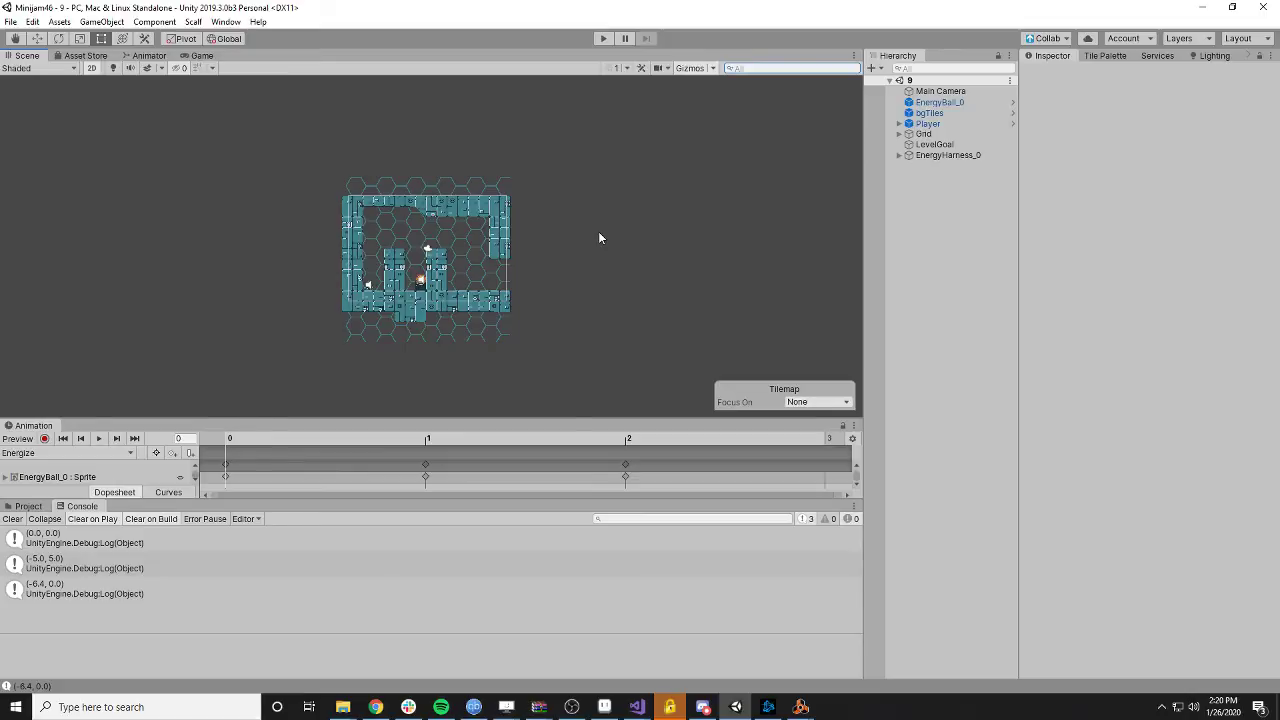
- Switch to Visual Studio, examine the PhysicsCrash script's velocity check and sound calls, and return to the level 9 scene in Unity
left_click(636, 707)
left_click(708, 641)
left_click(540, 388)
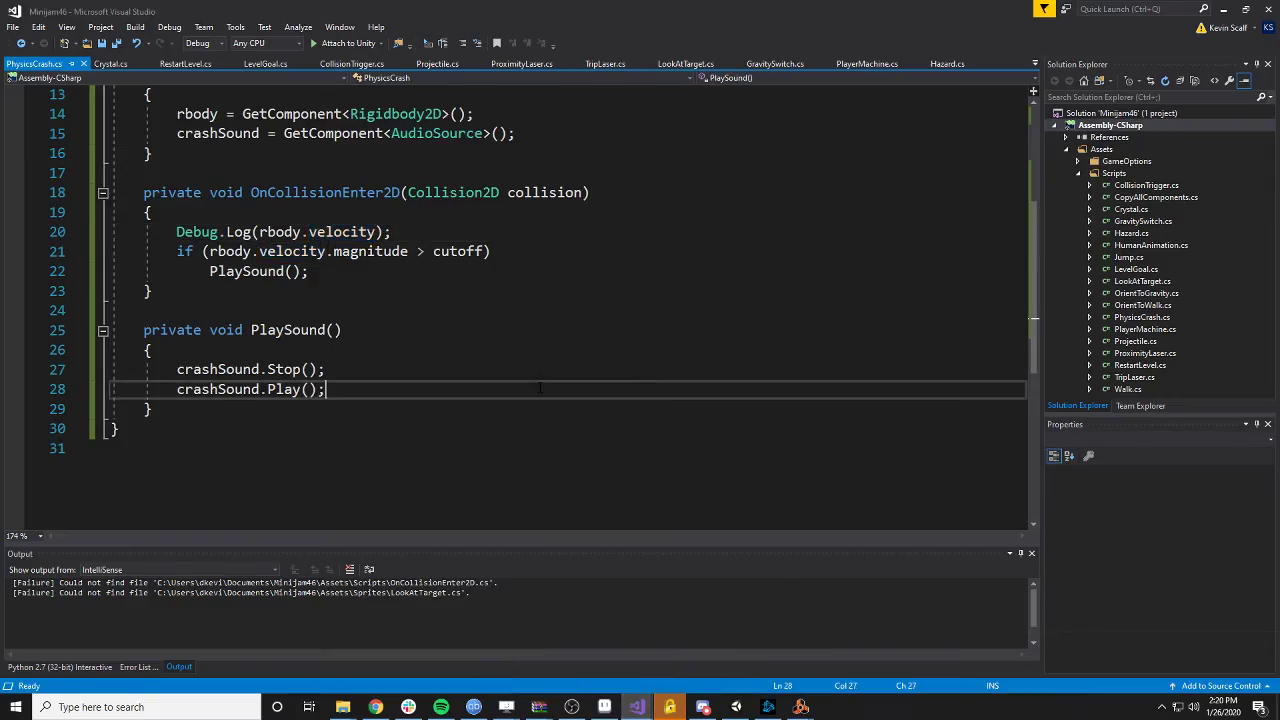
scroll(540, 388, "up", 2)
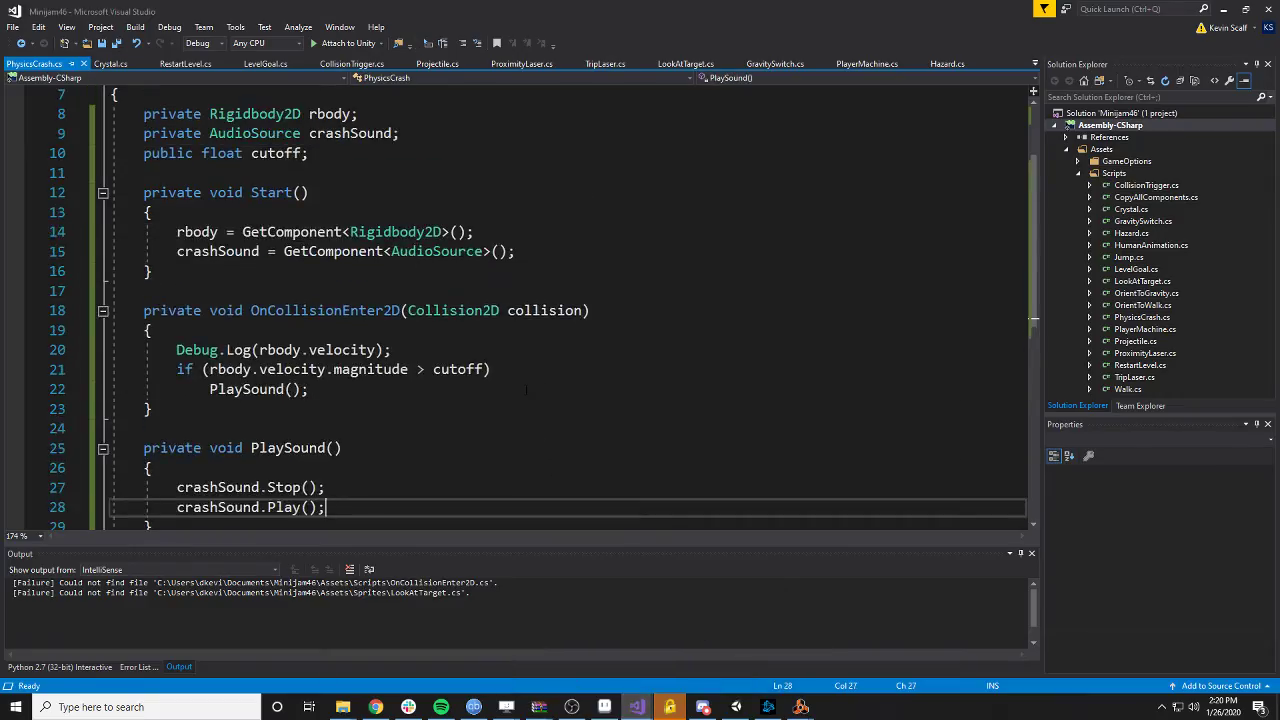
scroll(526, 389, "up", 2)
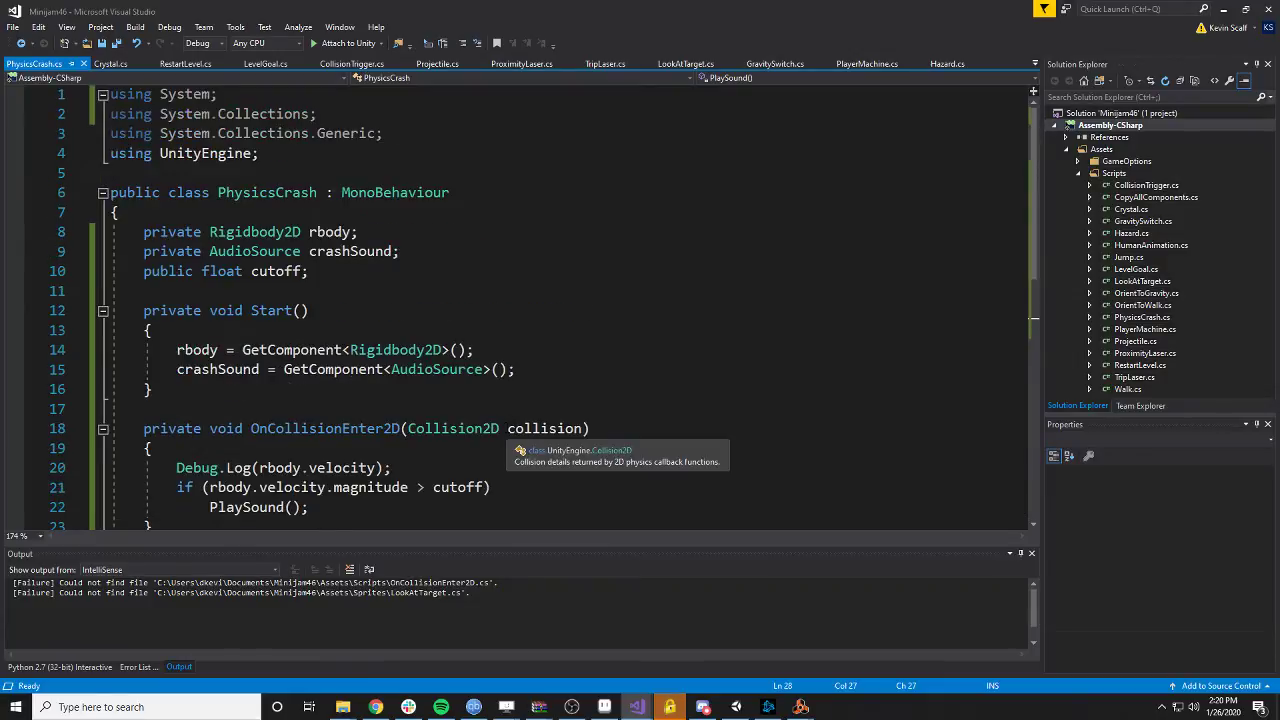
scroll(526, 389, "down", 1)
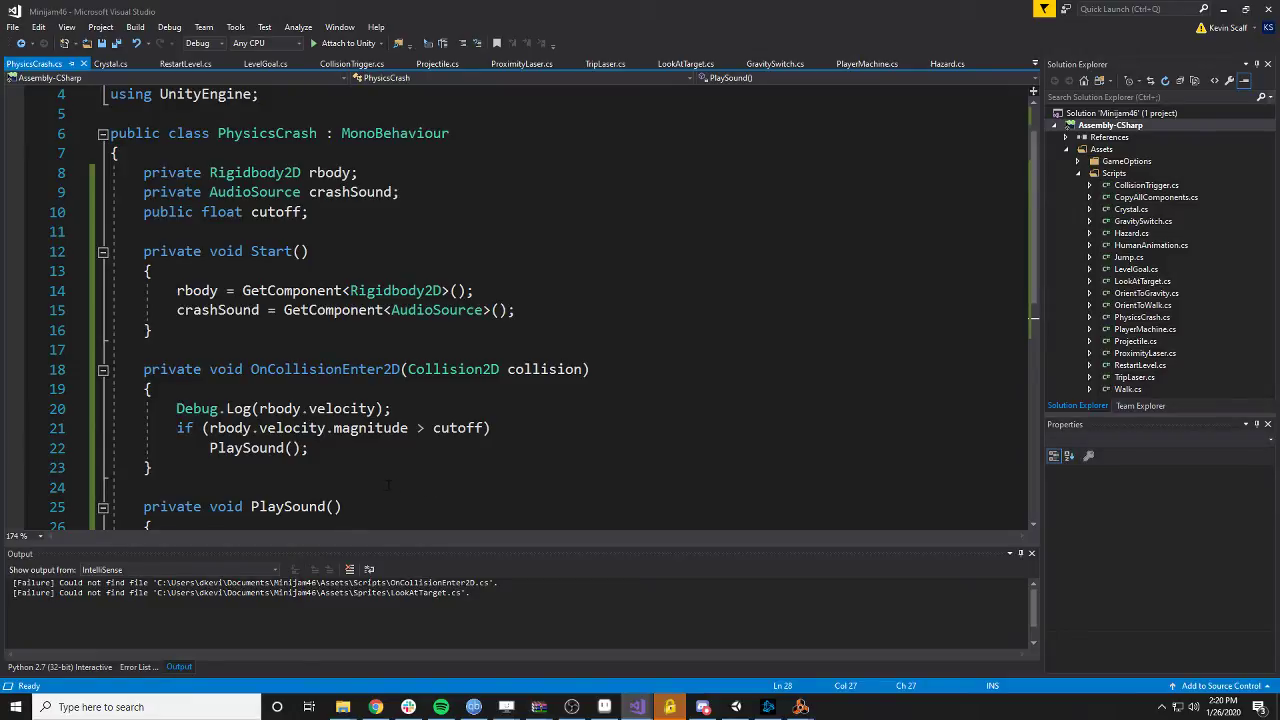
key("alt+Tab")
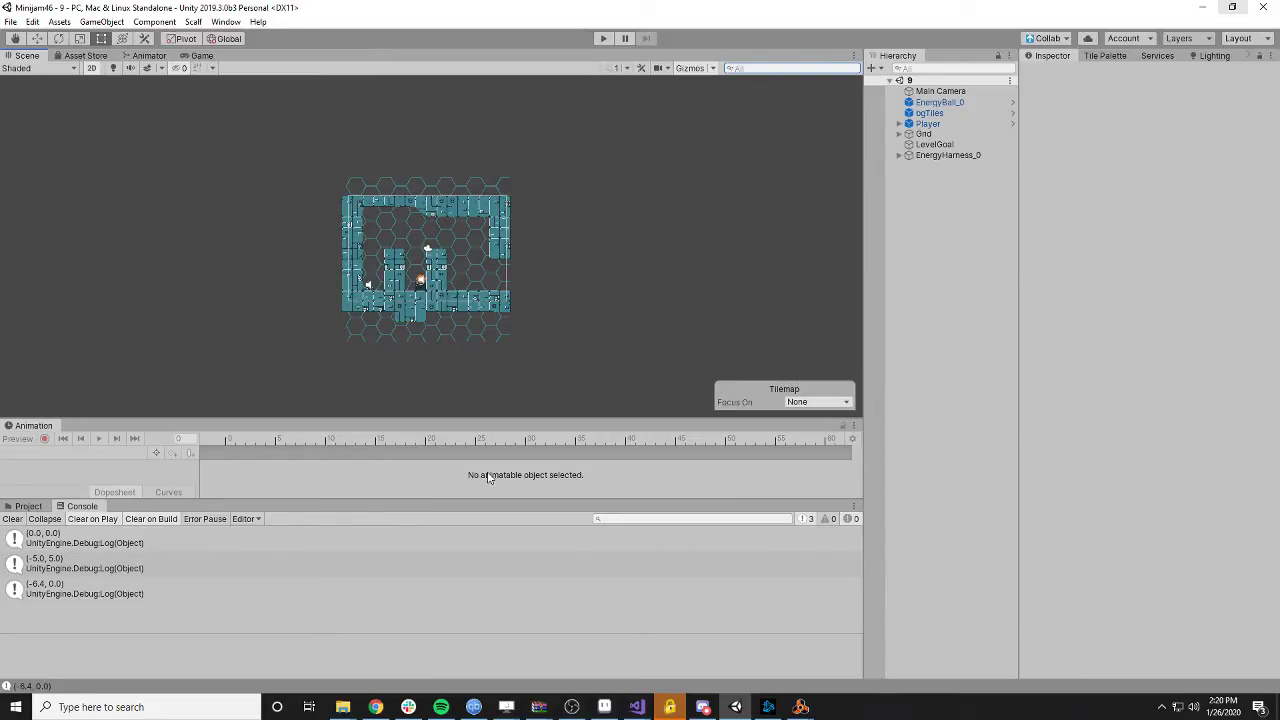
scroll(469, 237, "up", 1)
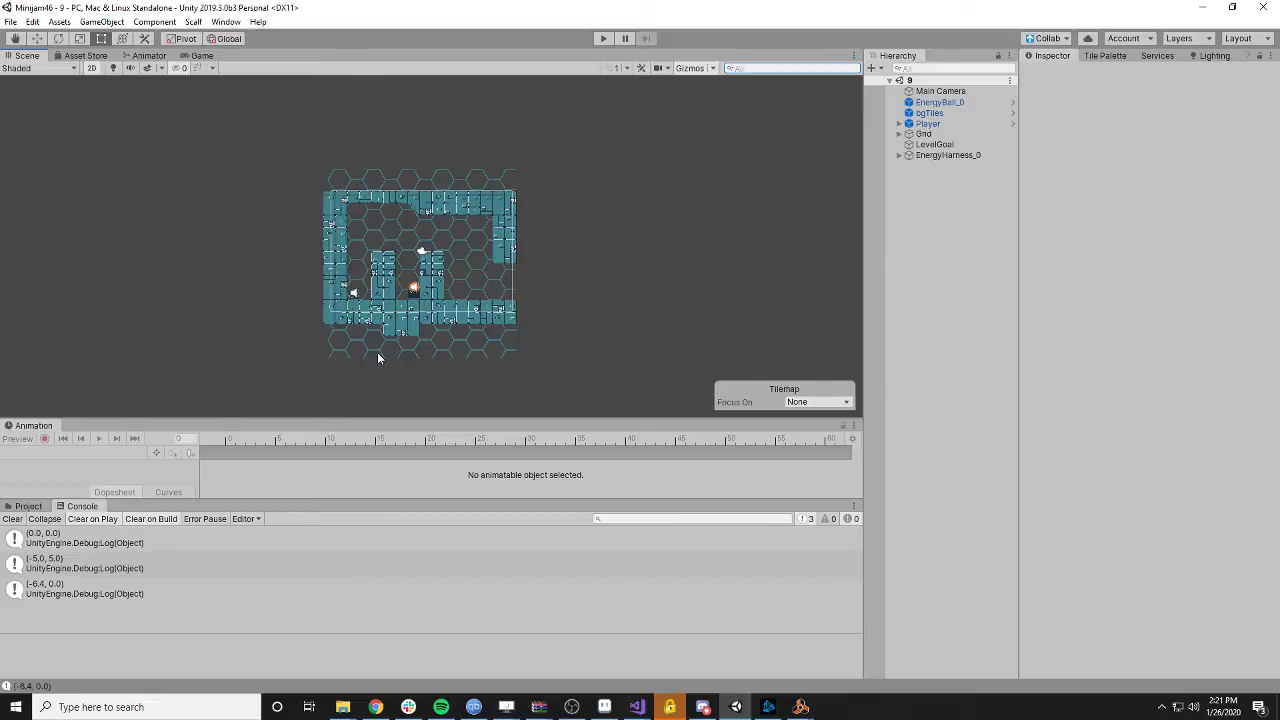
- Switch to Reason, create a new song document and move its window beside the existing rack
mouse_move(800, 707)
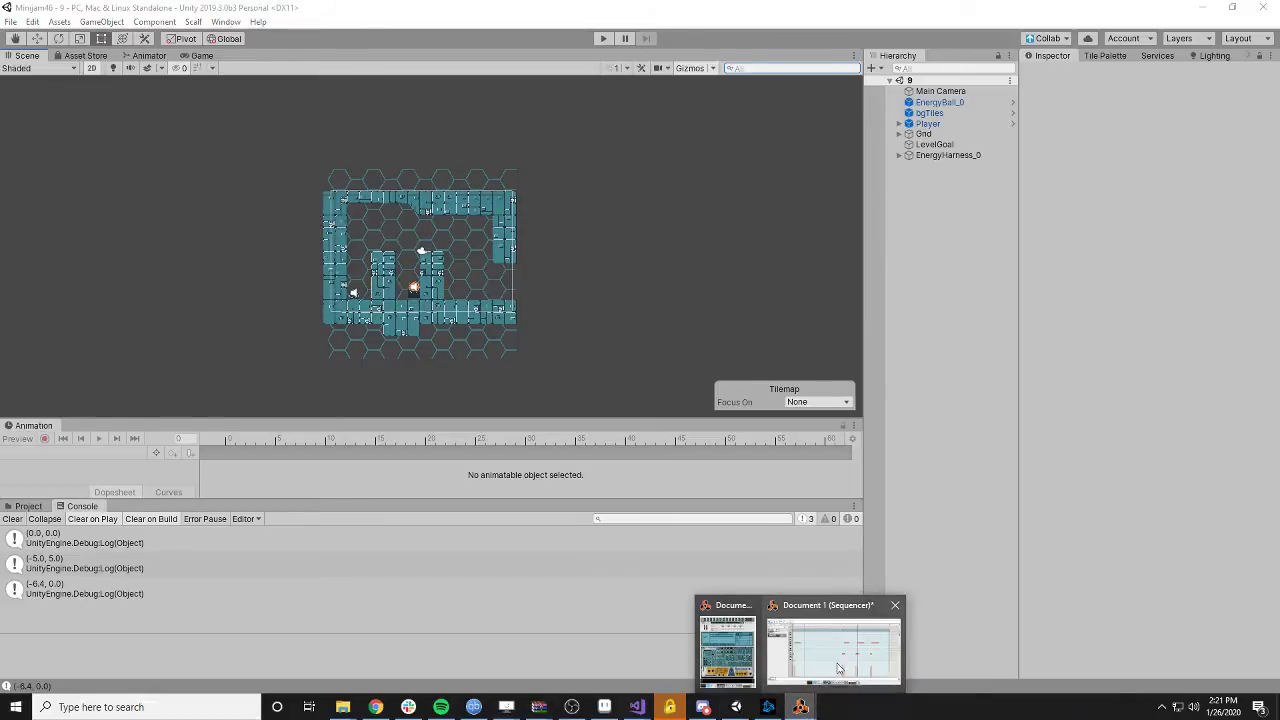
left_click(720, 650)
left_click(151, 27)
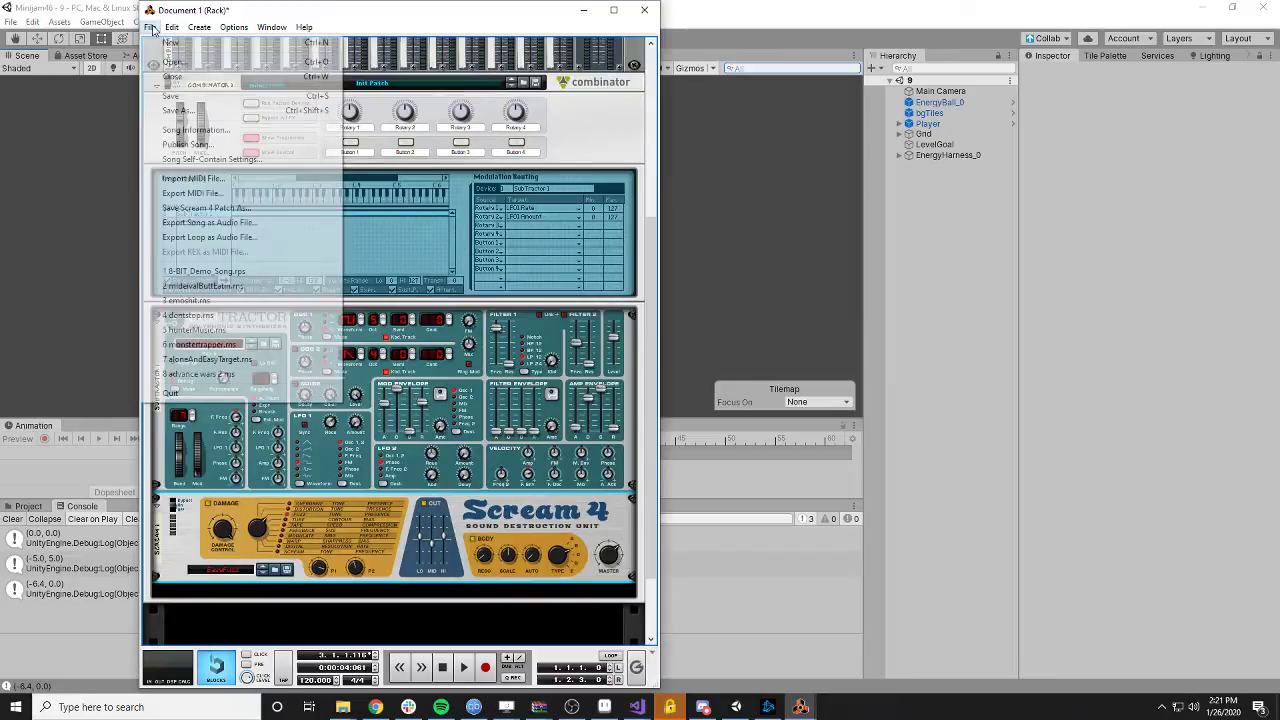
left_click(153, 28)
left_click(151, 27)
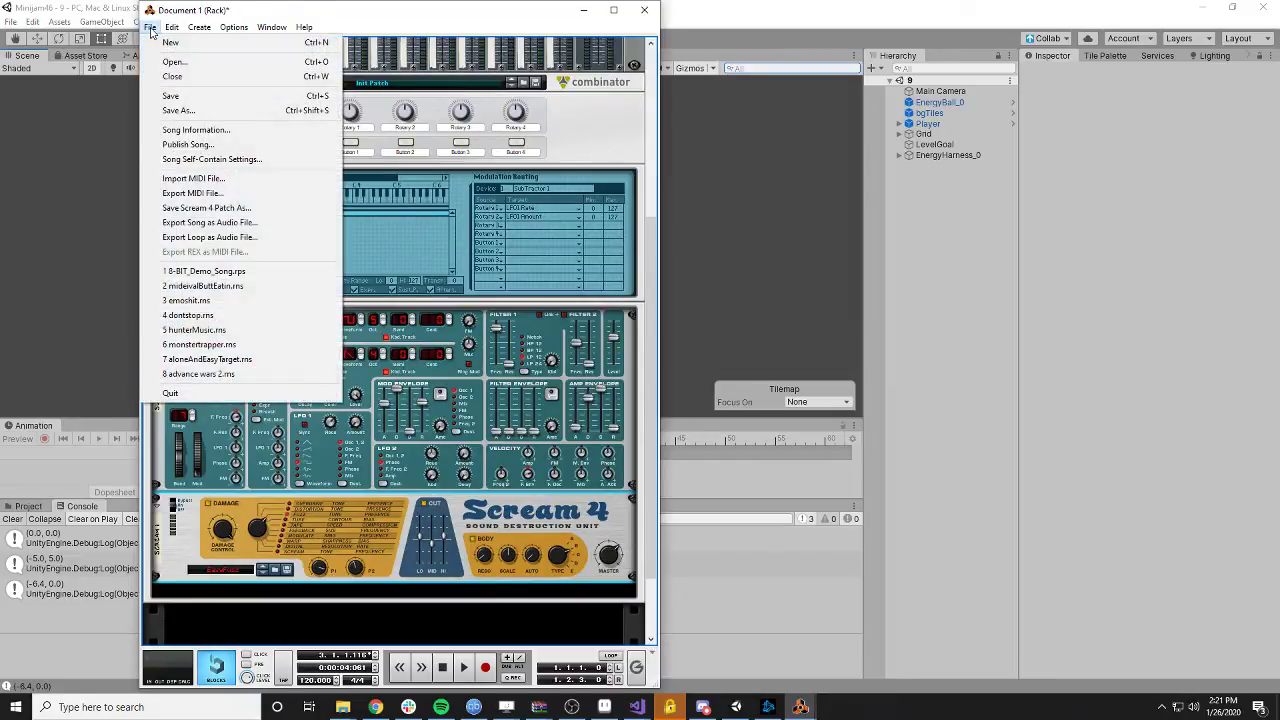
left_click(168, 45)
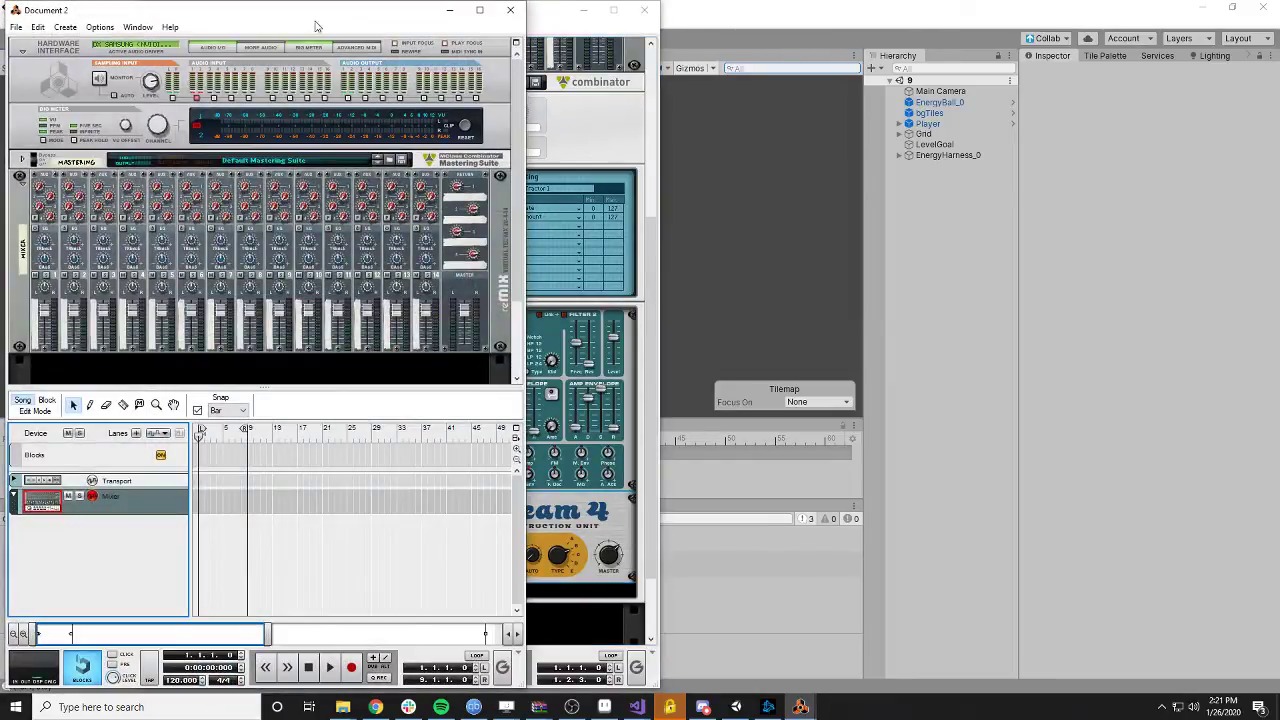
left_click_drag(318, 25, 516, 28)
- Add a Combinator below the mixer in the new song and create a Redrum Drum Computer inside it
scroll(321, 366, "down", 2)
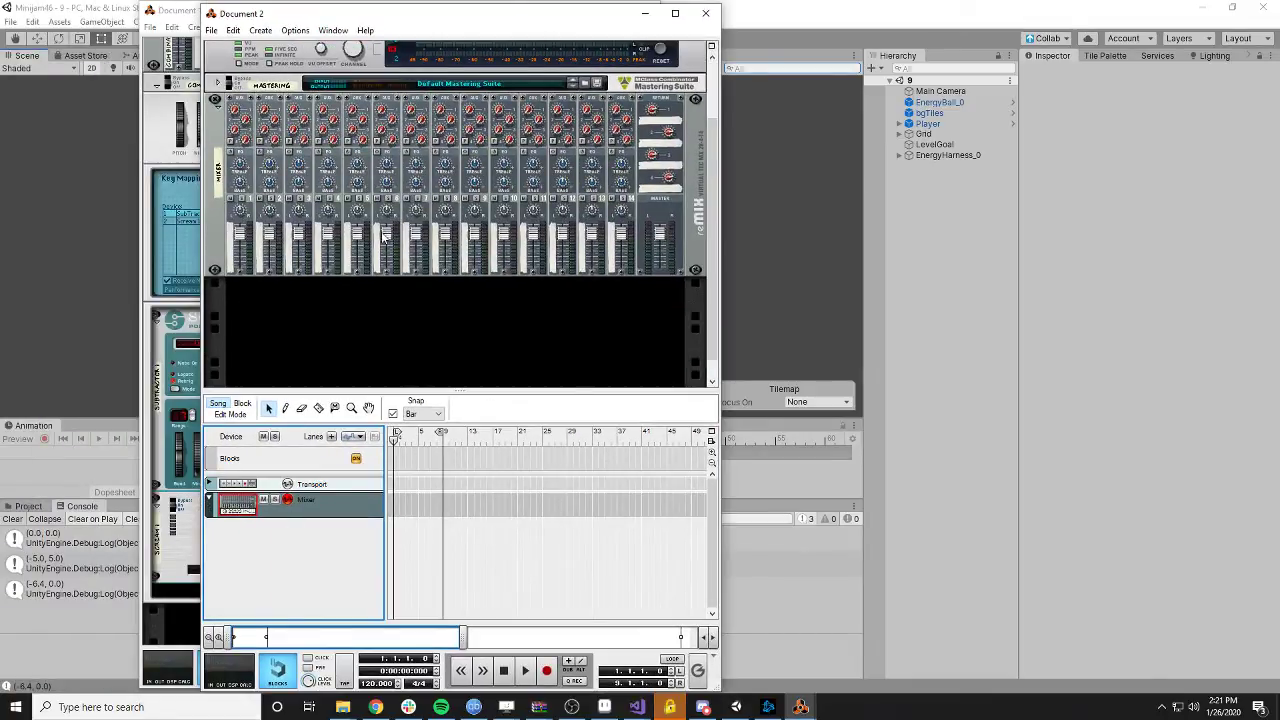
right_click(290, 358)
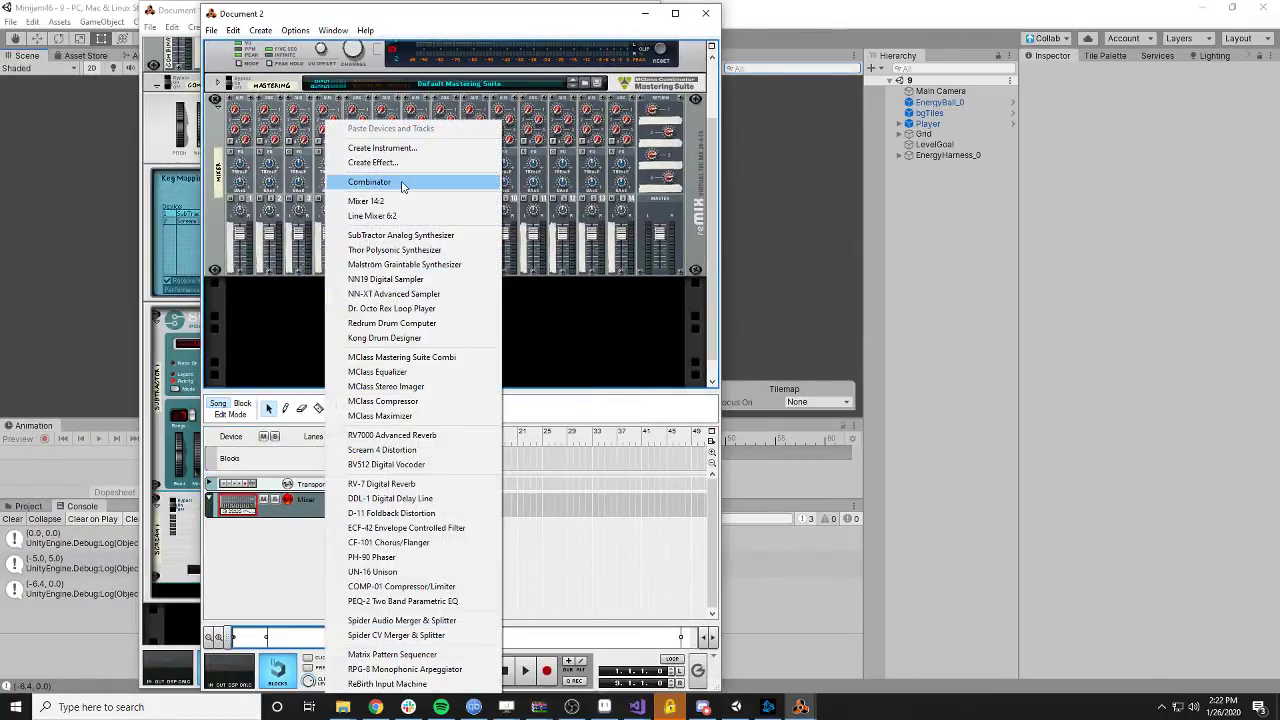
left_click(365, 177)
scroll(322, 360, "down", 1)
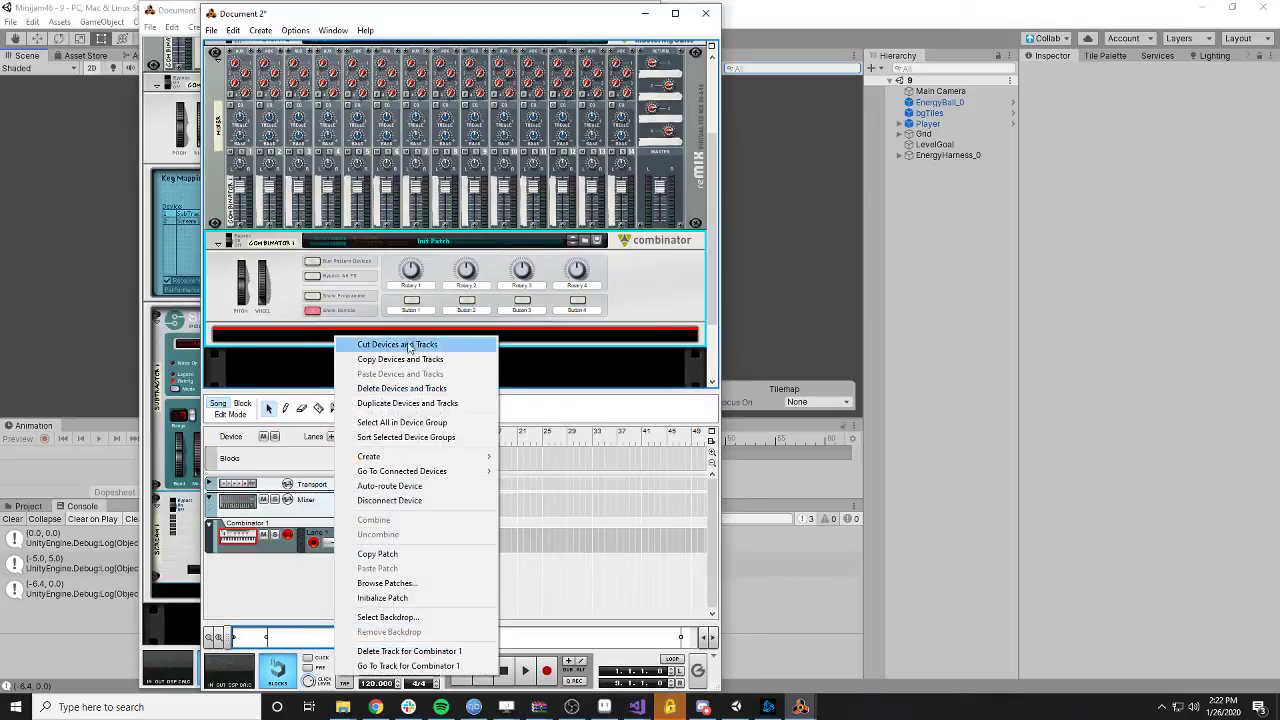
right_click(336, 340)
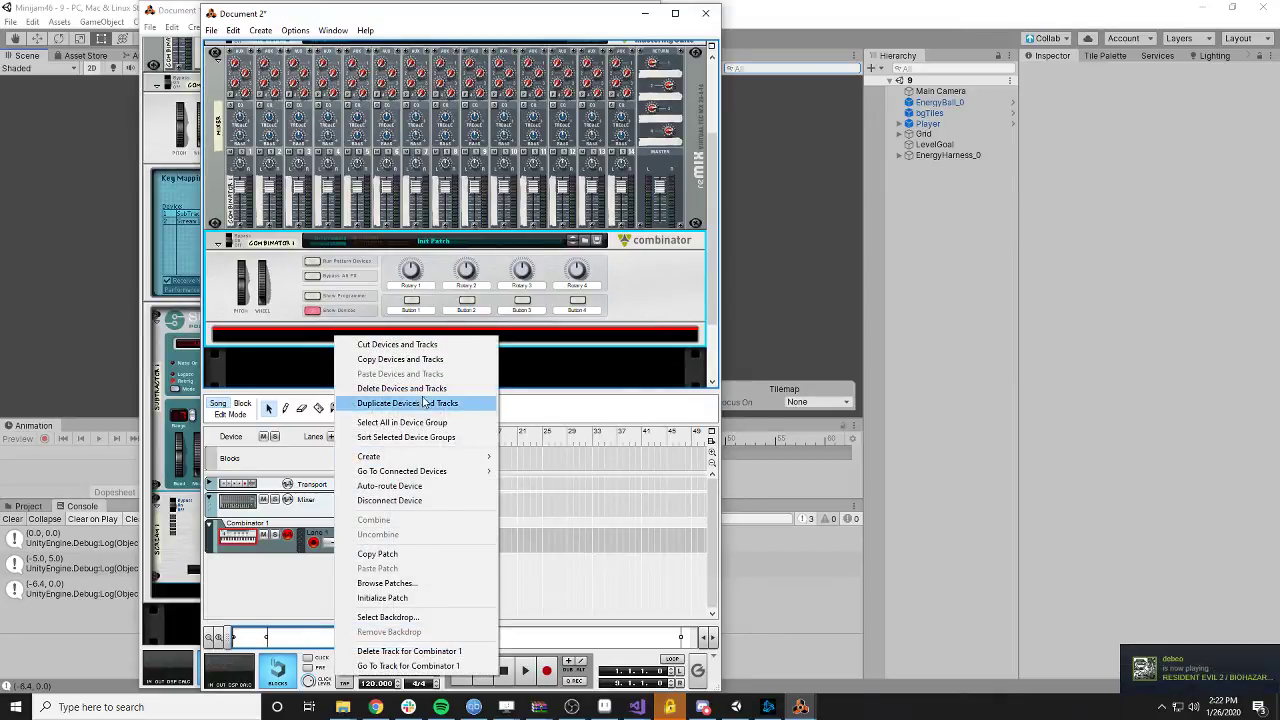
mouse_move(423, 456)
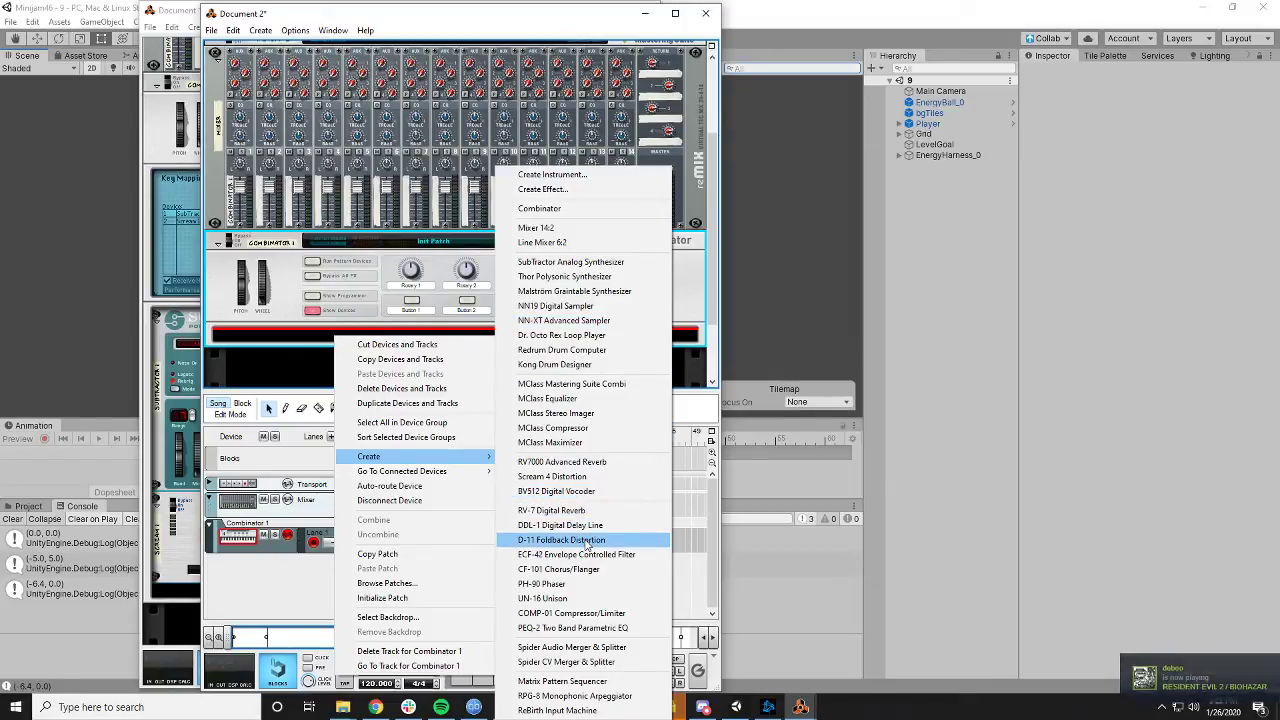
left_click(579, 351)
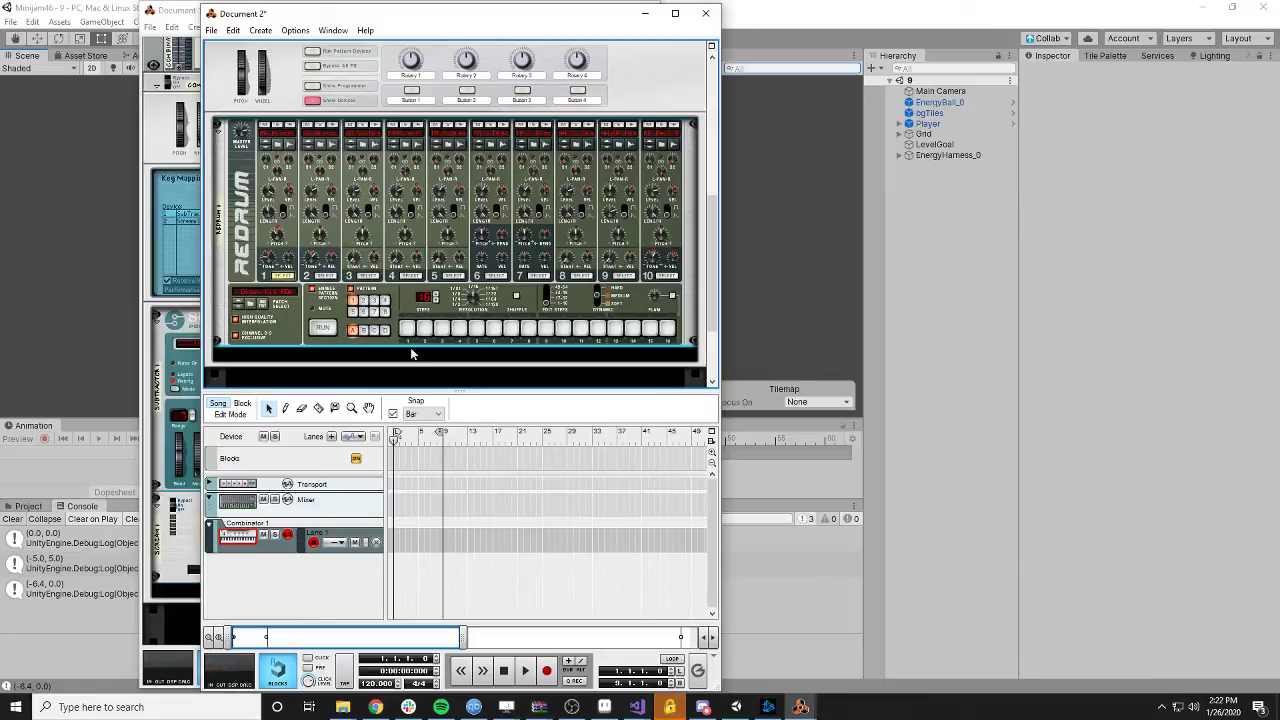
- Run the Redrum pattern and try hits on channel 1 at steps 4, 8, 9, 11 and 12, and channel 2 at steps 8 and 16
left_click(322, 330)
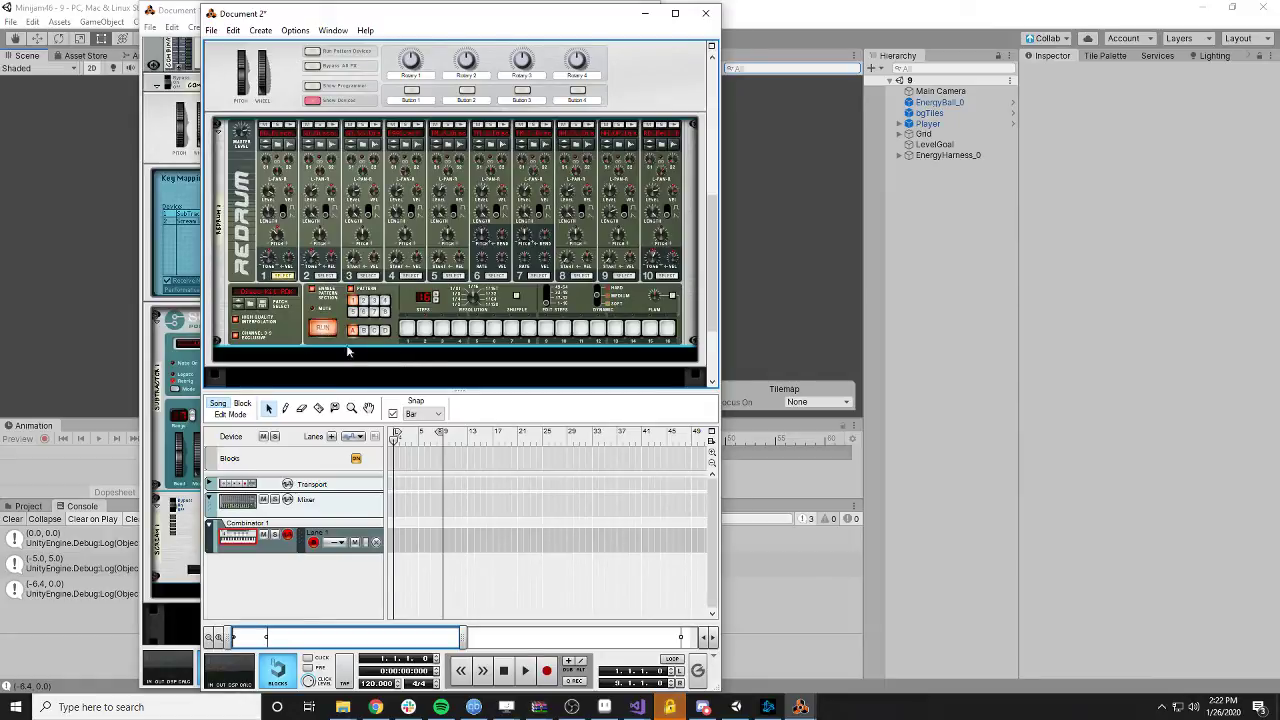
left_click(460, 331)
left_click(546, 330)
left_click(528, 330)
left_click(580, 330)
left_click(597, 330)
left_click(330, 276)
left_click(493, 335)
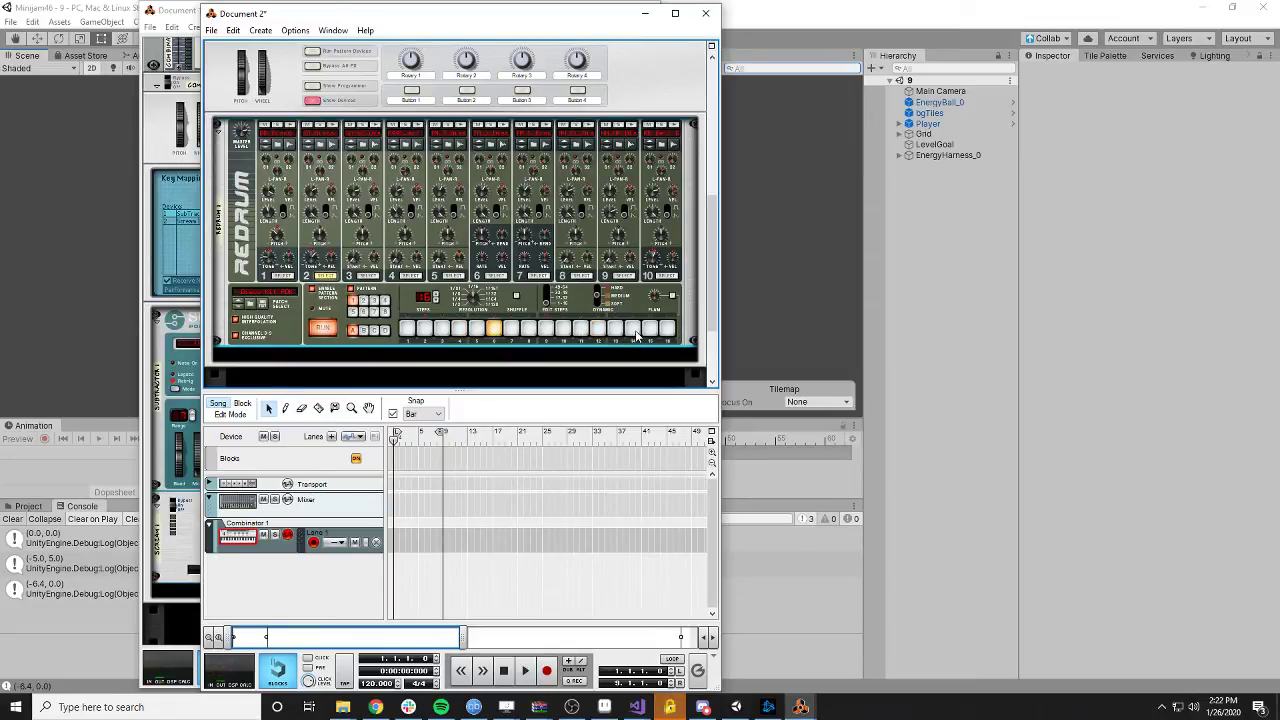
left_click(494, 332)
left_click(529, 333)
left_click(667, 333)
- Create a Scream 4 Distortion below the Redrum and add channel 2 hits at steps 4, 5, 11 and 12
right_click(398, 365)
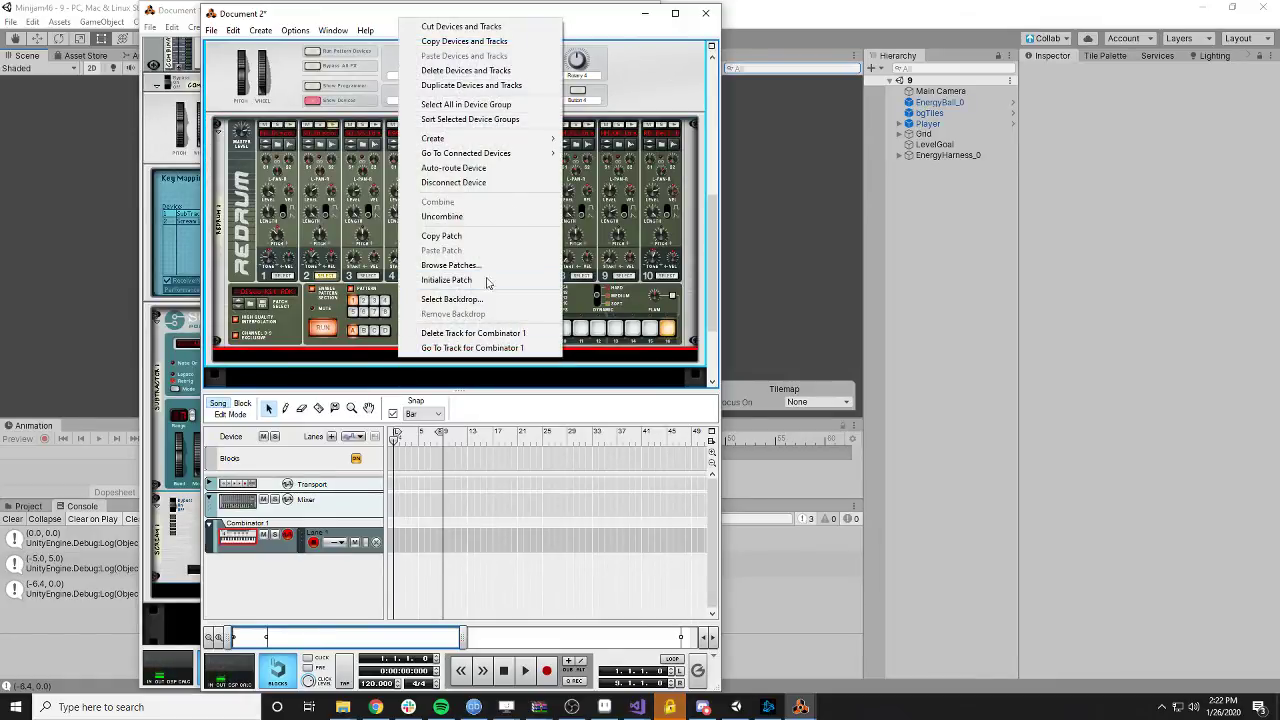
mouse_move(521, 145)
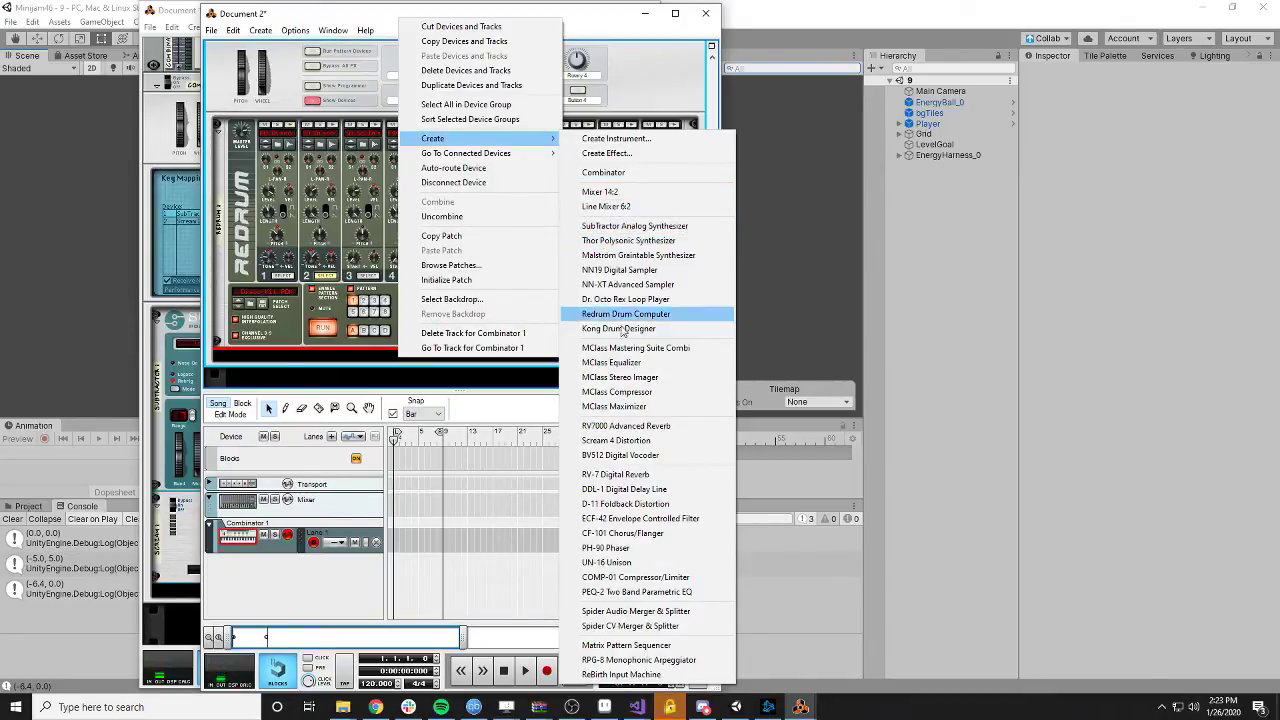
left_click(617, 441)
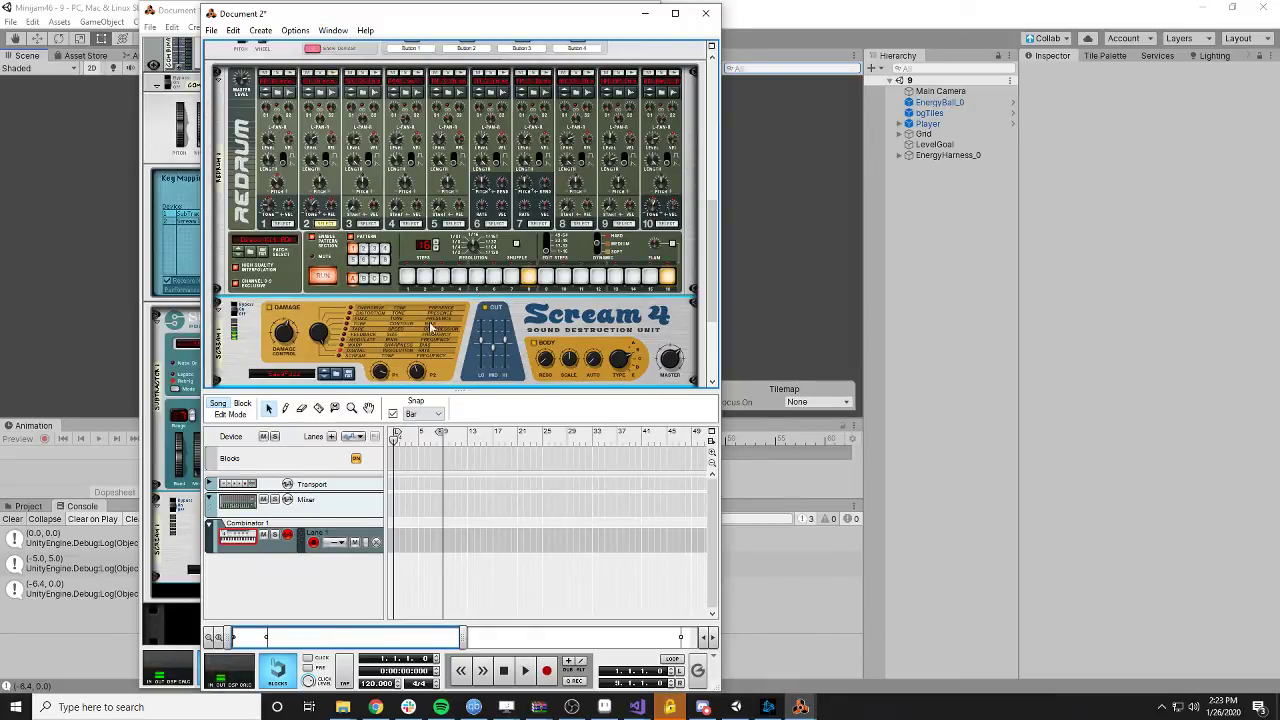
left_click(580, 277)
left_click(597, 277)
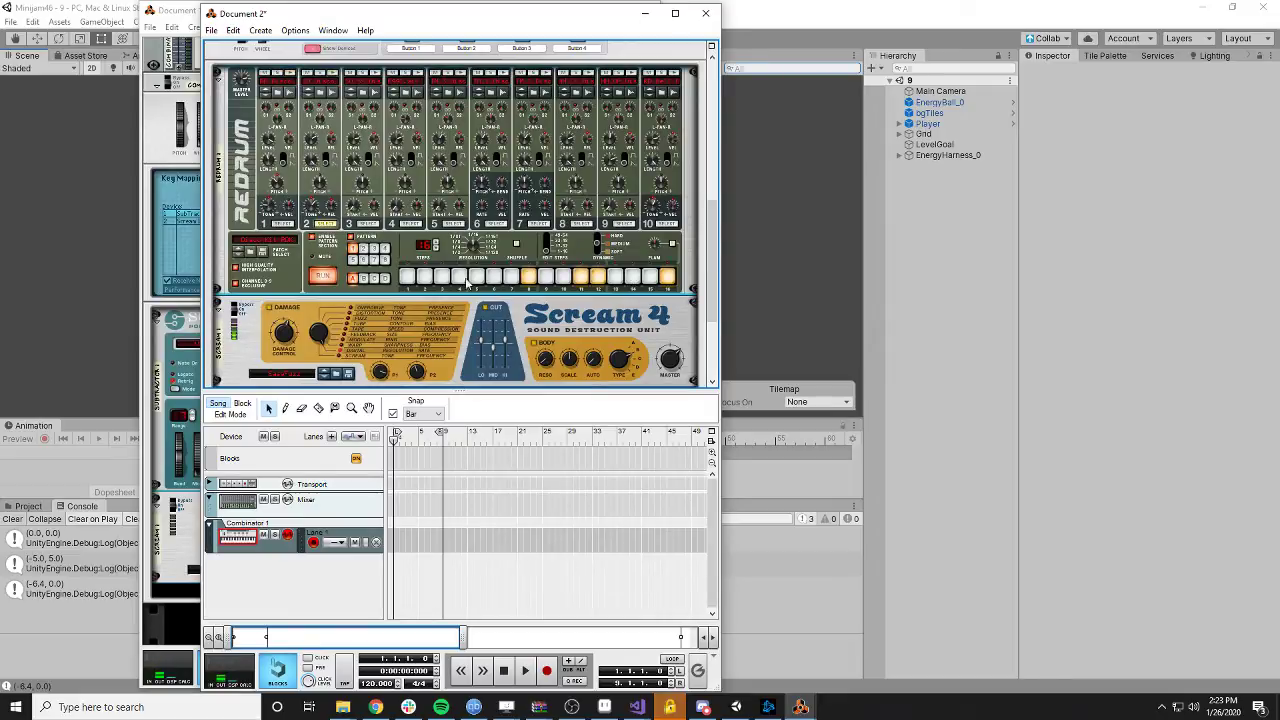
left_click(460, 278)
- Adjust the Scream 4's damage control and Cut sliders while the drum pattern plays, and stop playback
mouse_move(283, 350)
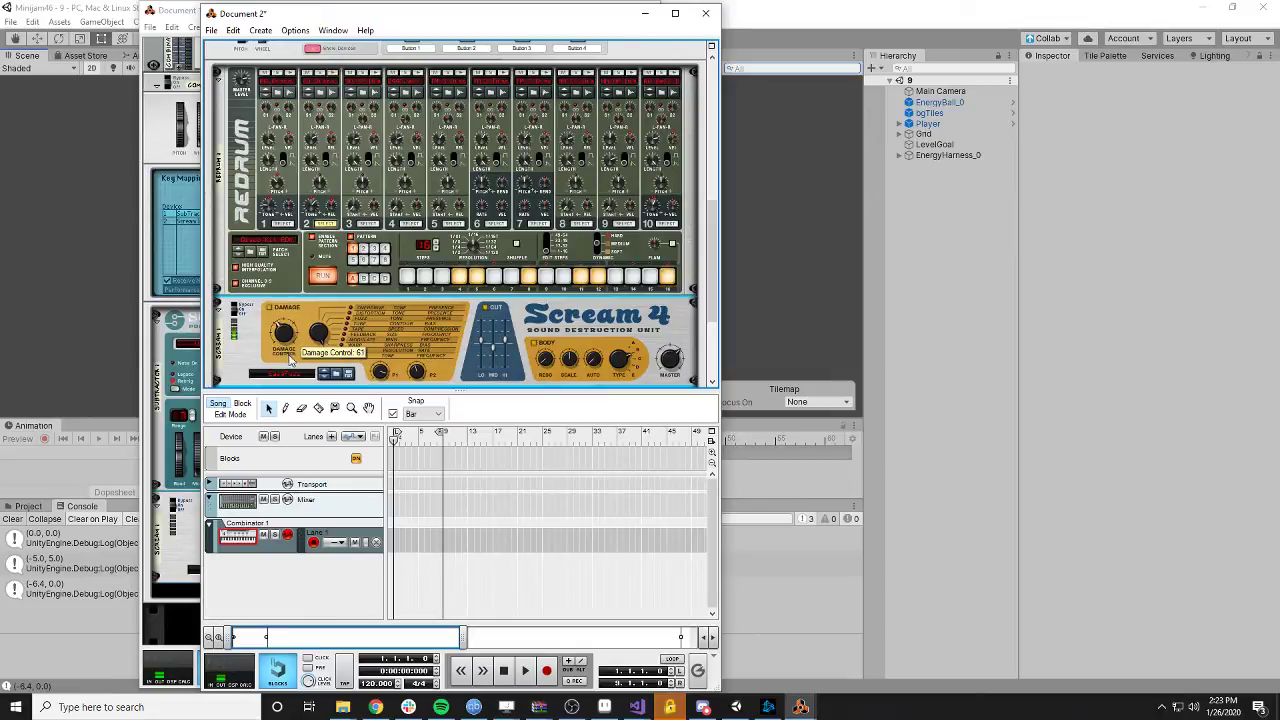
left_click_drag(288, 356, 288, 319)
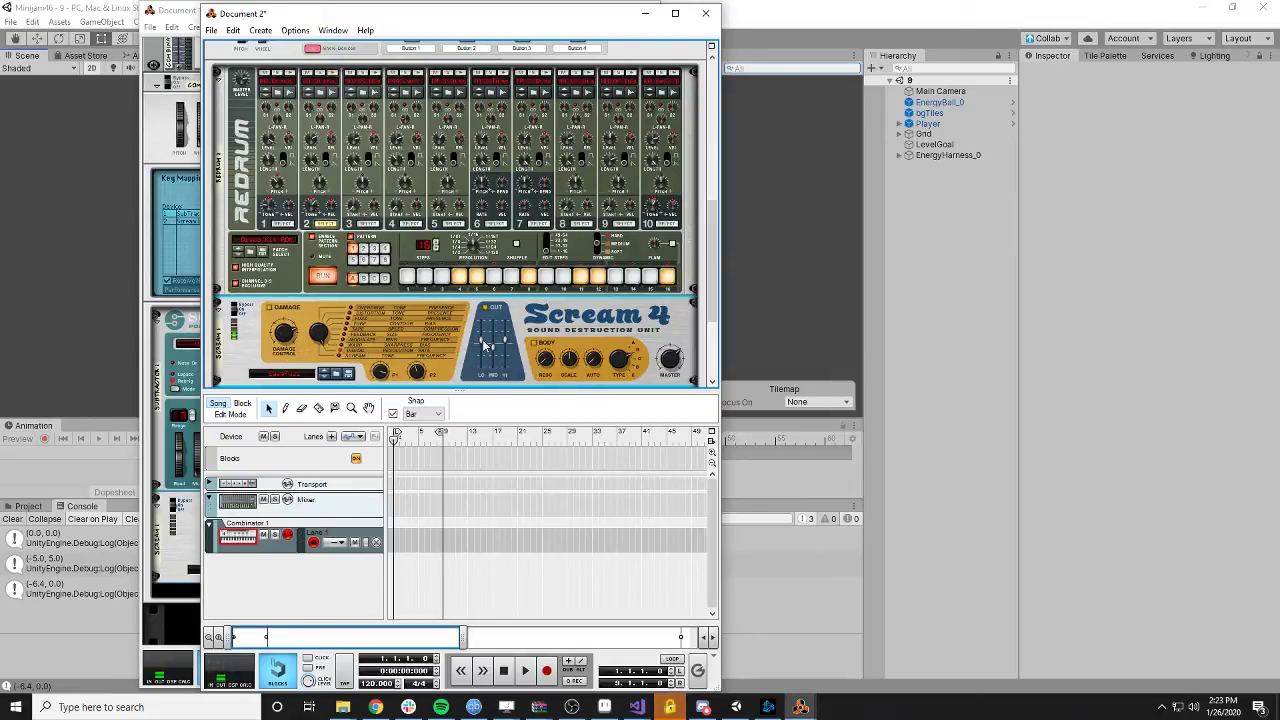
mouse_move(510, 343)
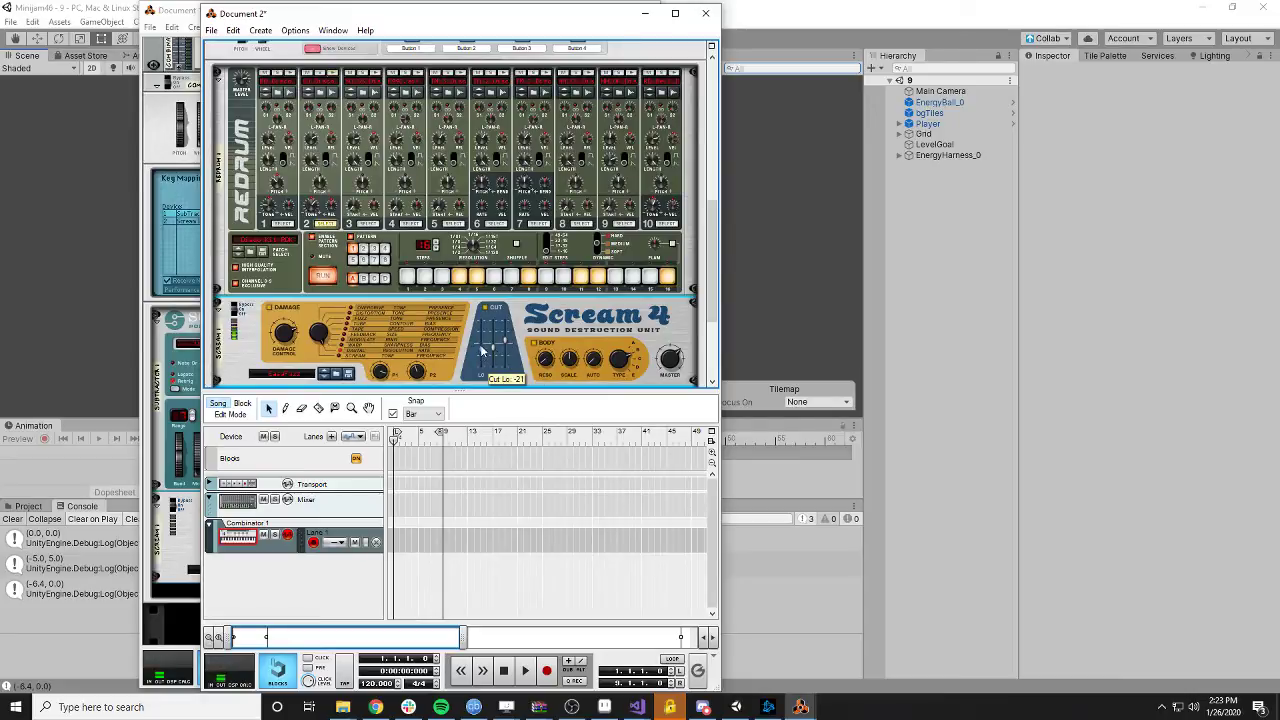
left_click_drag(507, 343, 505, 344)
key("space")
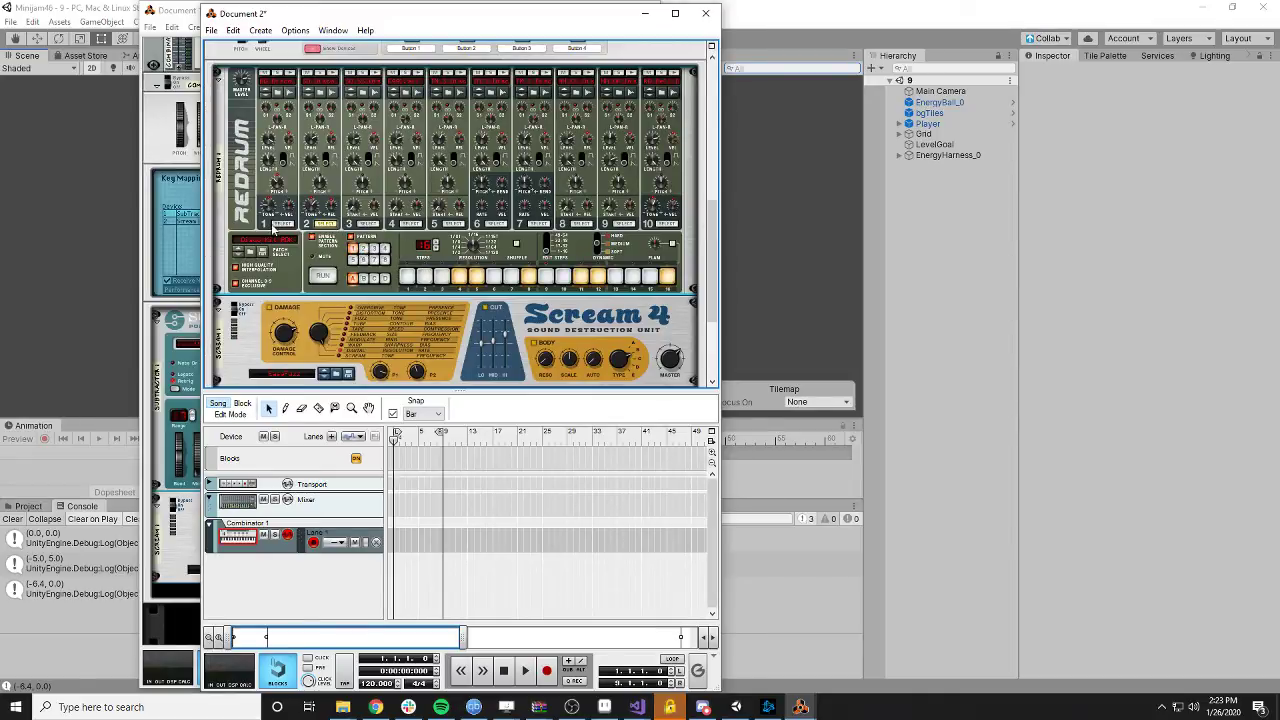
- Clear the existing hits from the Redrum patterns on channels 1 and 2
left_click(279, 224)
left_click(598, 277)
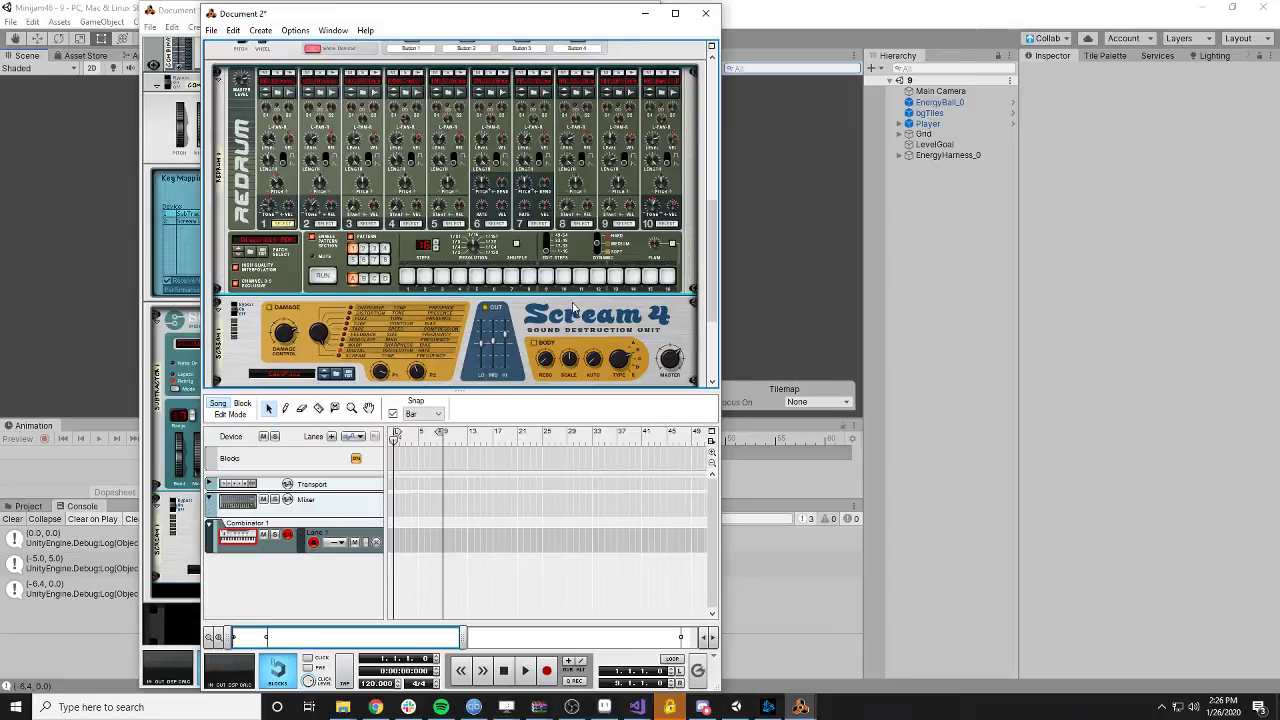
left_click(459, 280)
left_click(459, 280)
left_click(494, 279)
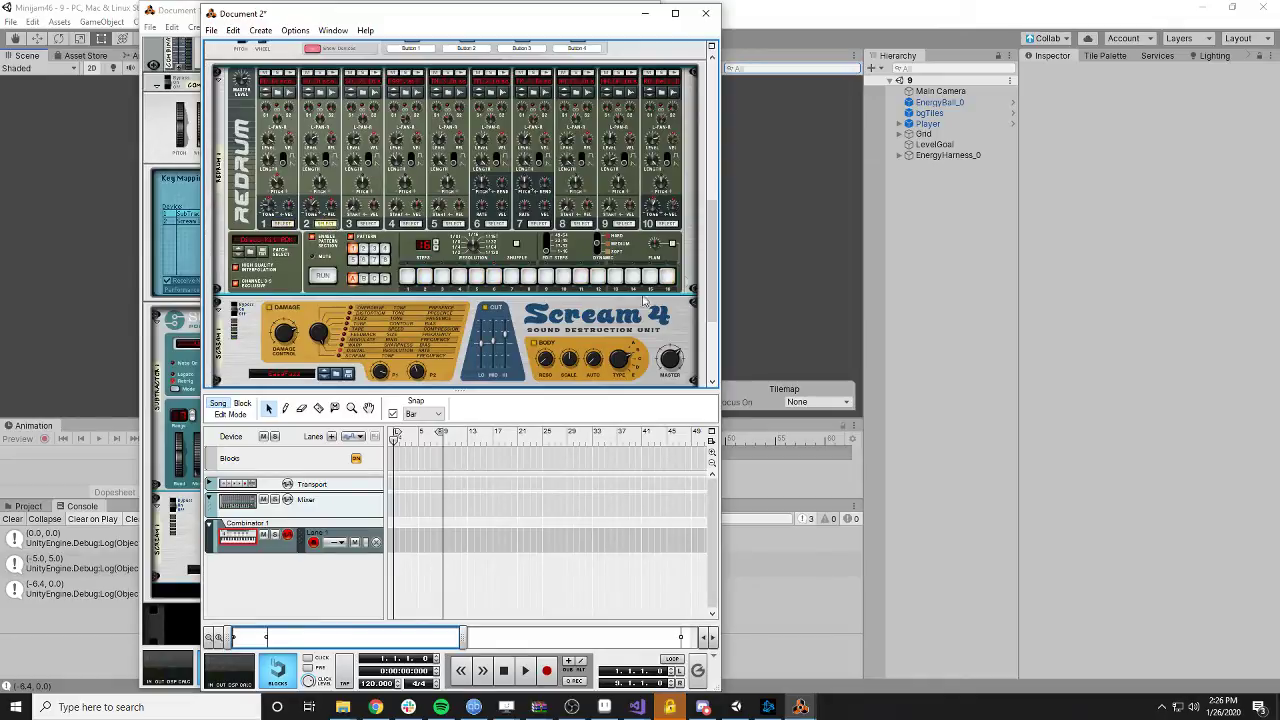
- Program channel 1 hits at steps 2 and 5, playing the Redrum pattern to test their timing
left_click(321, 278)
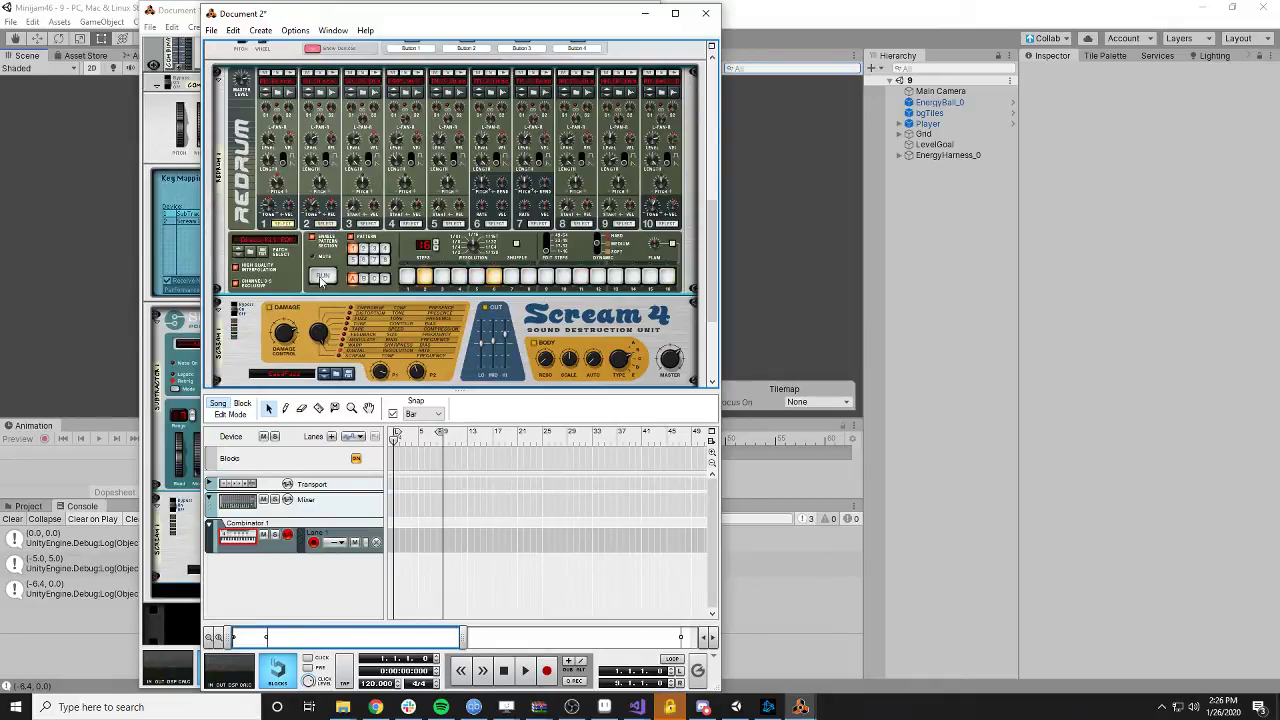
left_click(459, 277)
left_click(323, 278)
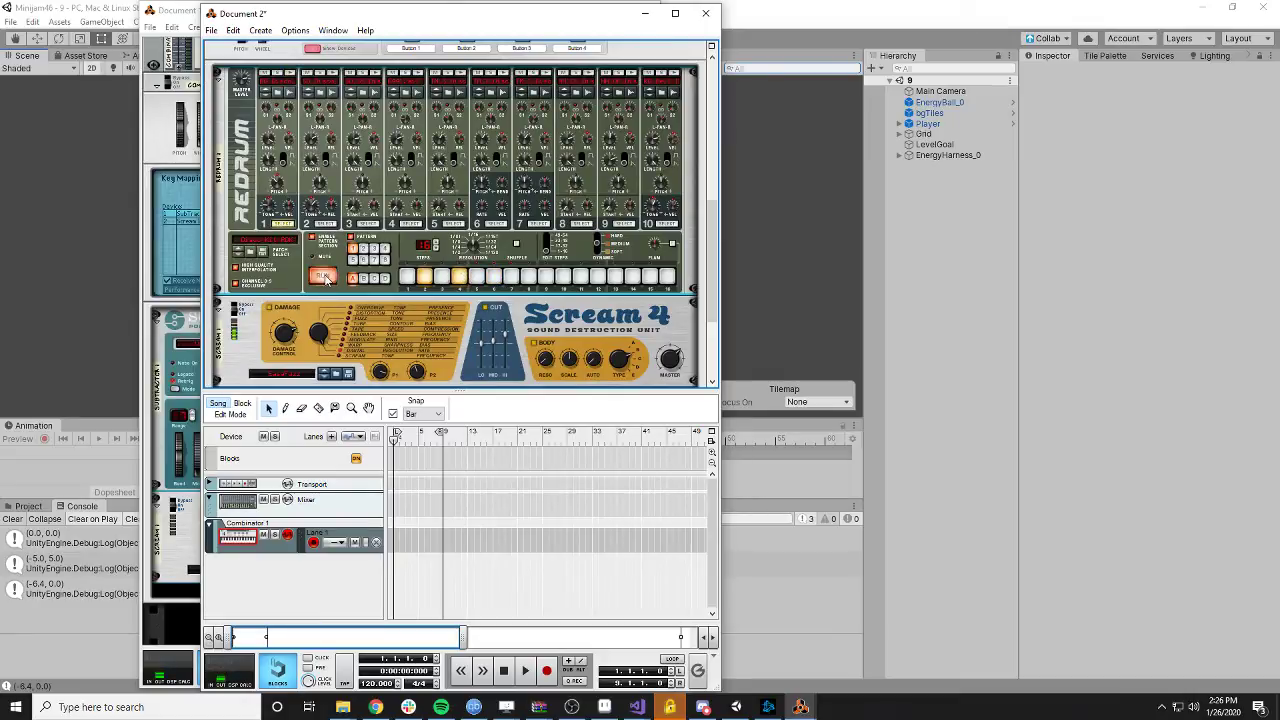
left_click(329, 281)
left_click(323, 278)
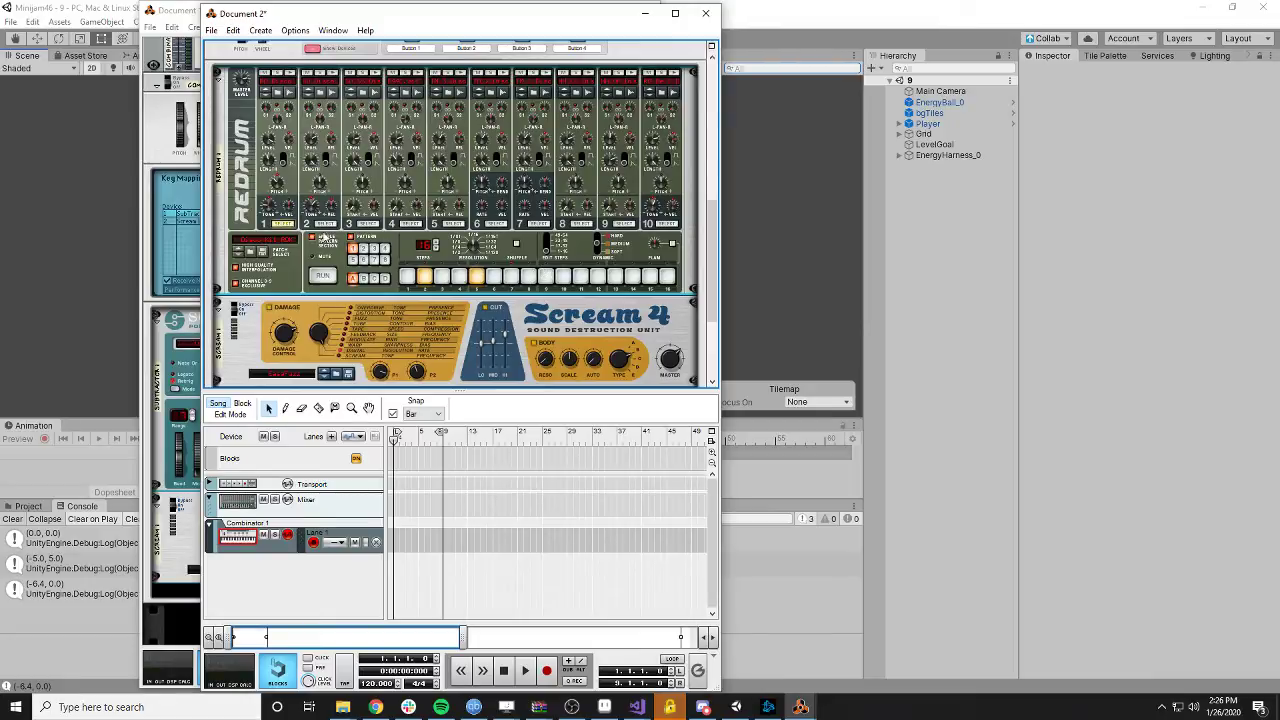
- Add a channel 2 hit at step 6 and play the Redrum pattern briefly to hear it
left_click(322, 224)
left_click(492, 279)
left_click(323, 279)
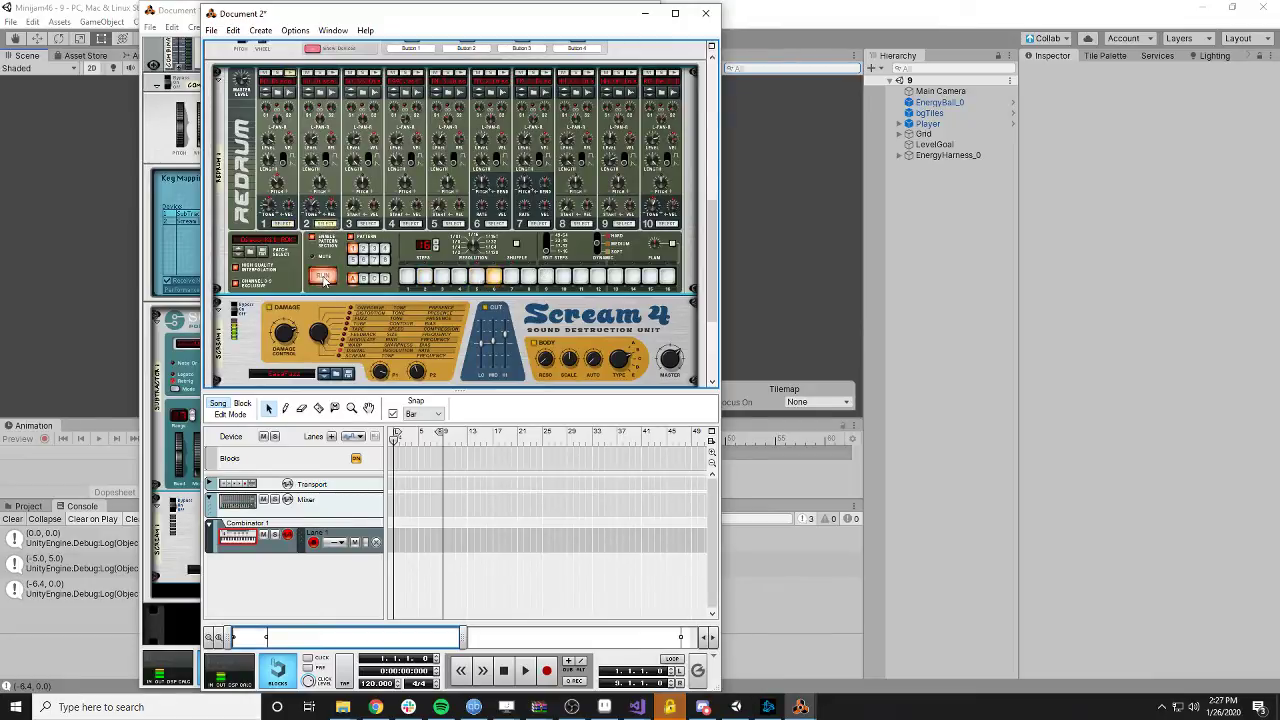
left_click(323, 279)
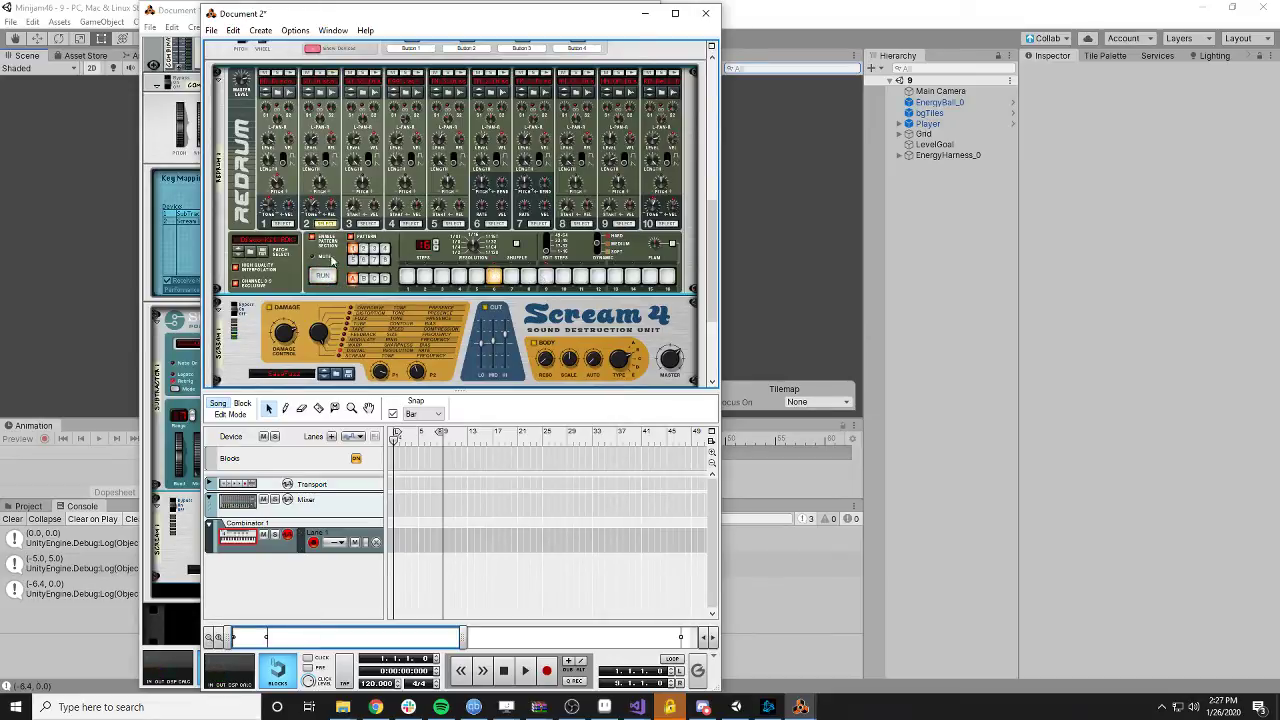
- Add channel 1 hits at steps 8, 10 and 13 and run the Redrum pattern
left_click(293, 225)
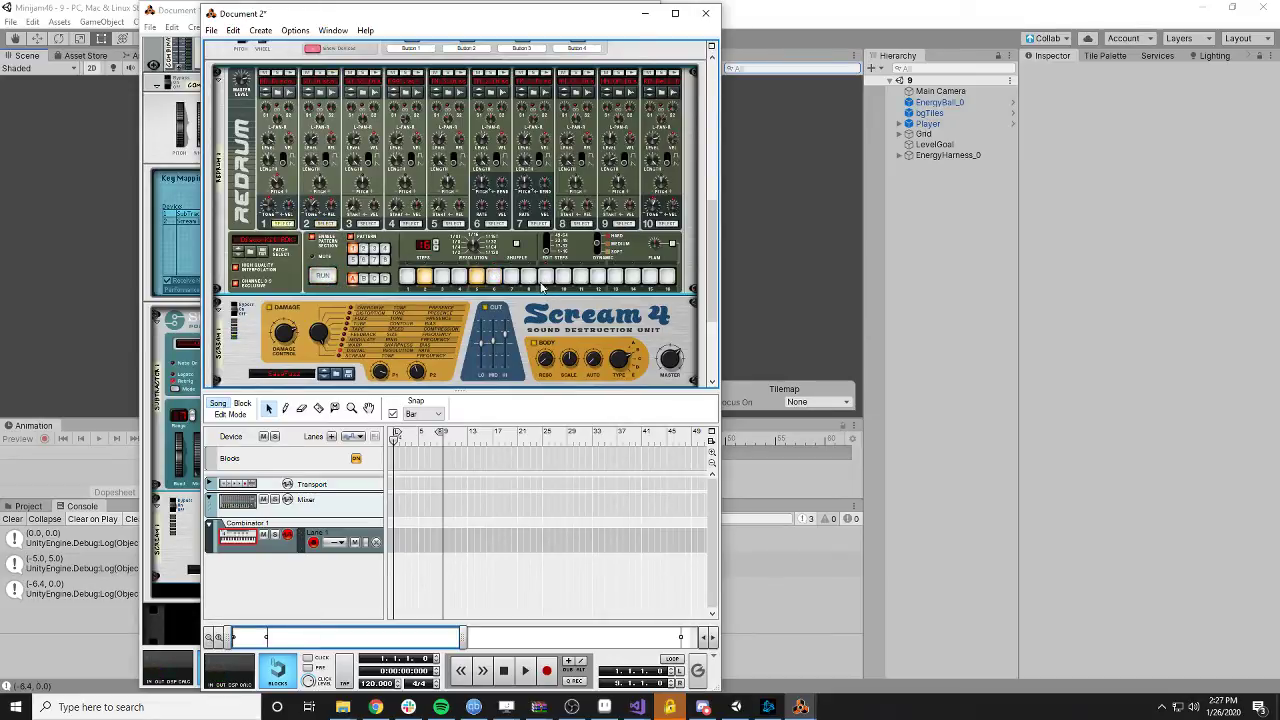
left_click(529, 280)
left_click(563, 280)
left_click(616, 281)
left_click(323, 279)
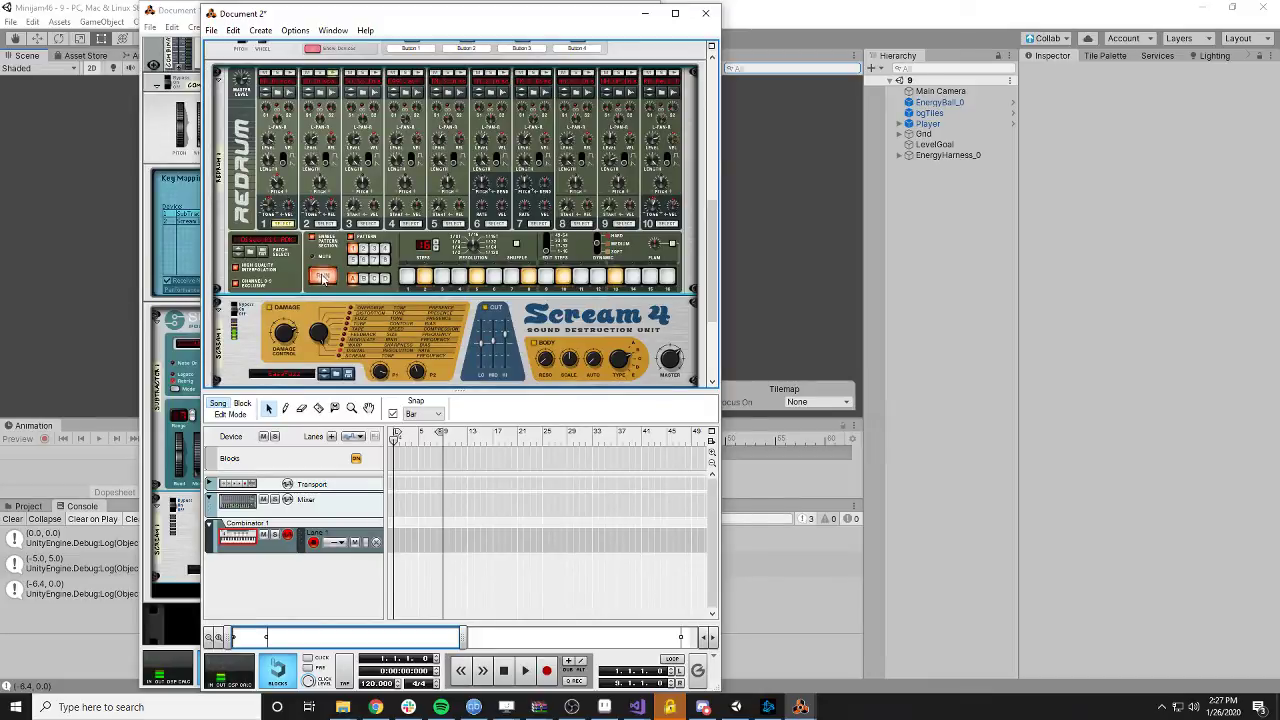
- Add a channel 2 hit at step 14 of the Redrum pattern and play it back, on its own and with the song
left_click(323, 279)
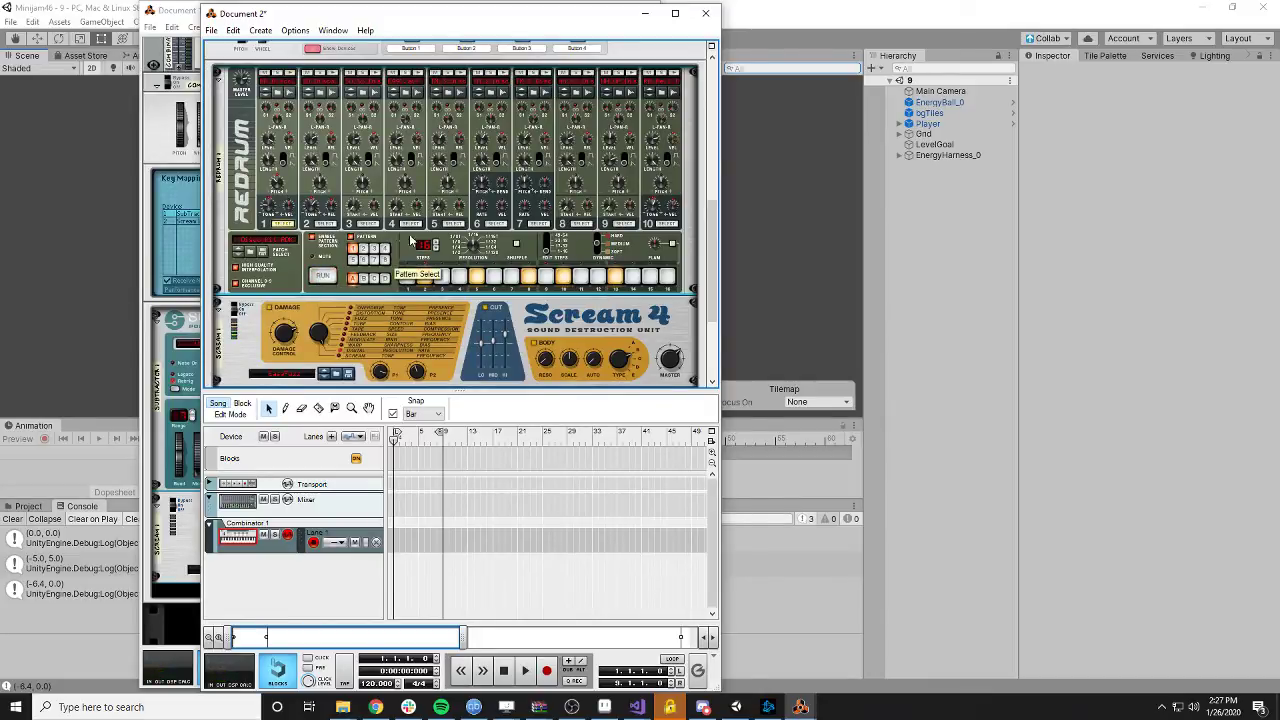
left_click(331, 225)
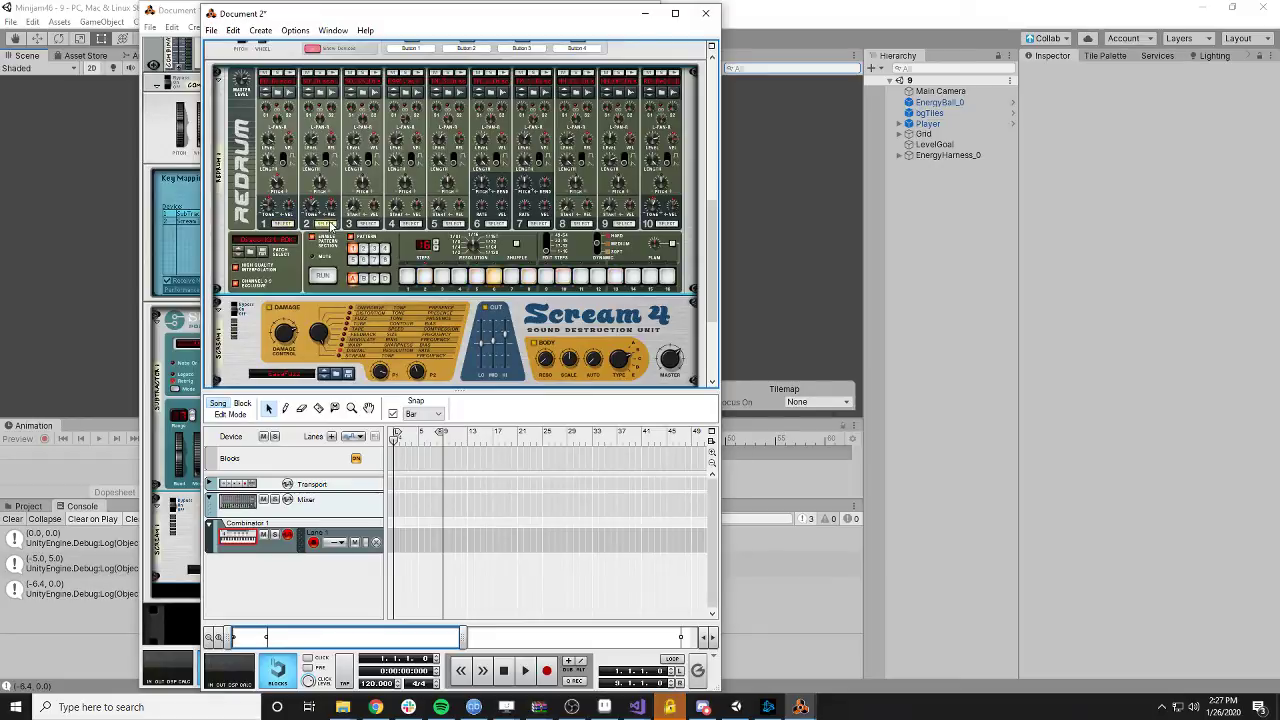
left_click(632, 278)
left_click(323, 279)
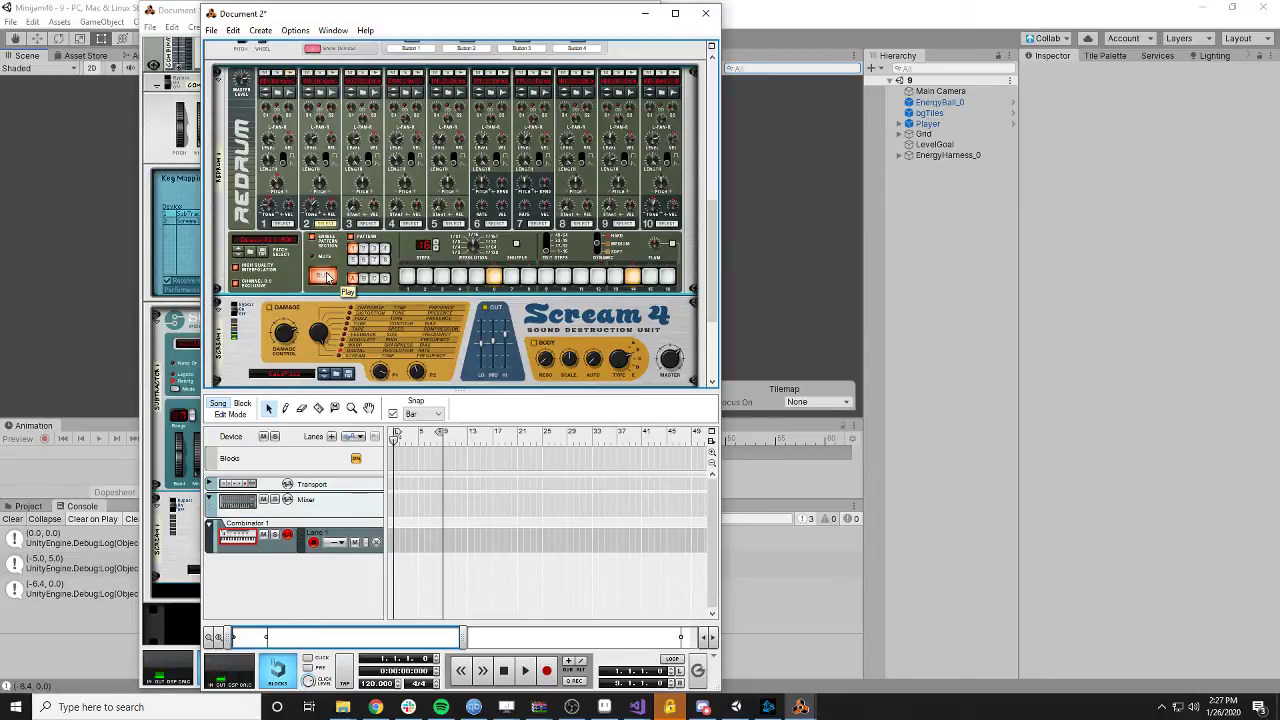
left_click(331, 280)
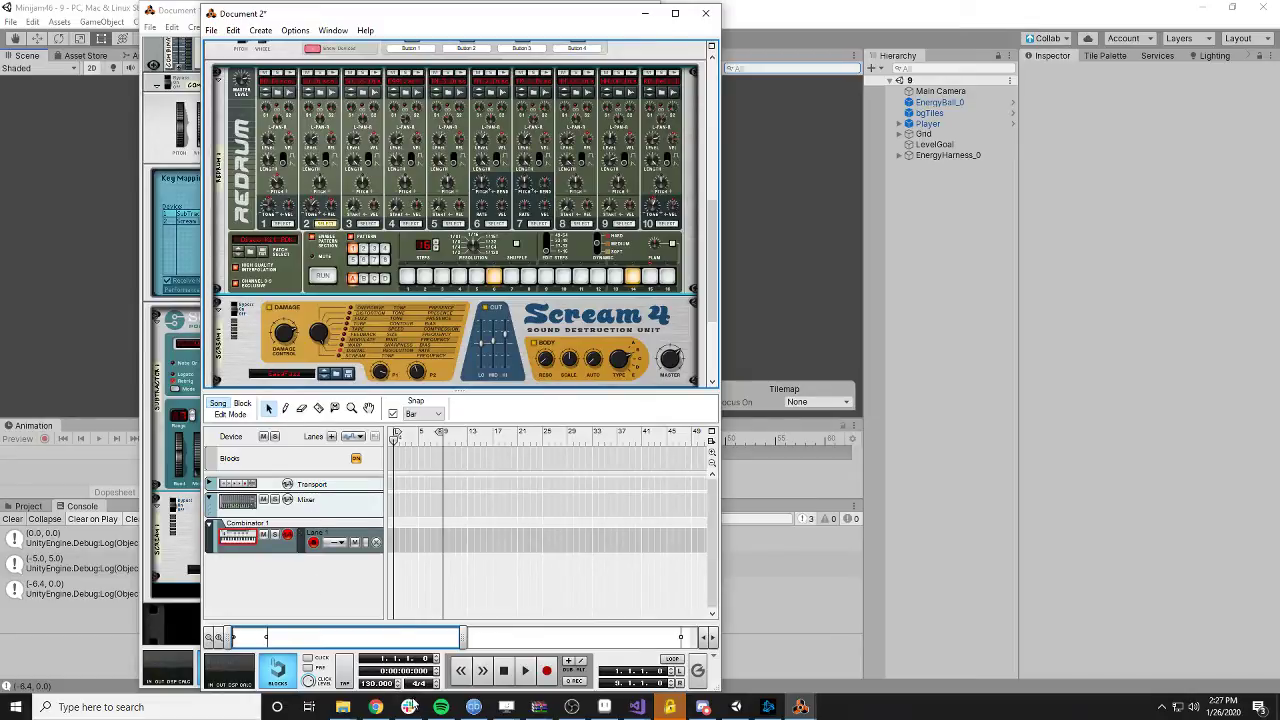
left_click(526, 672)
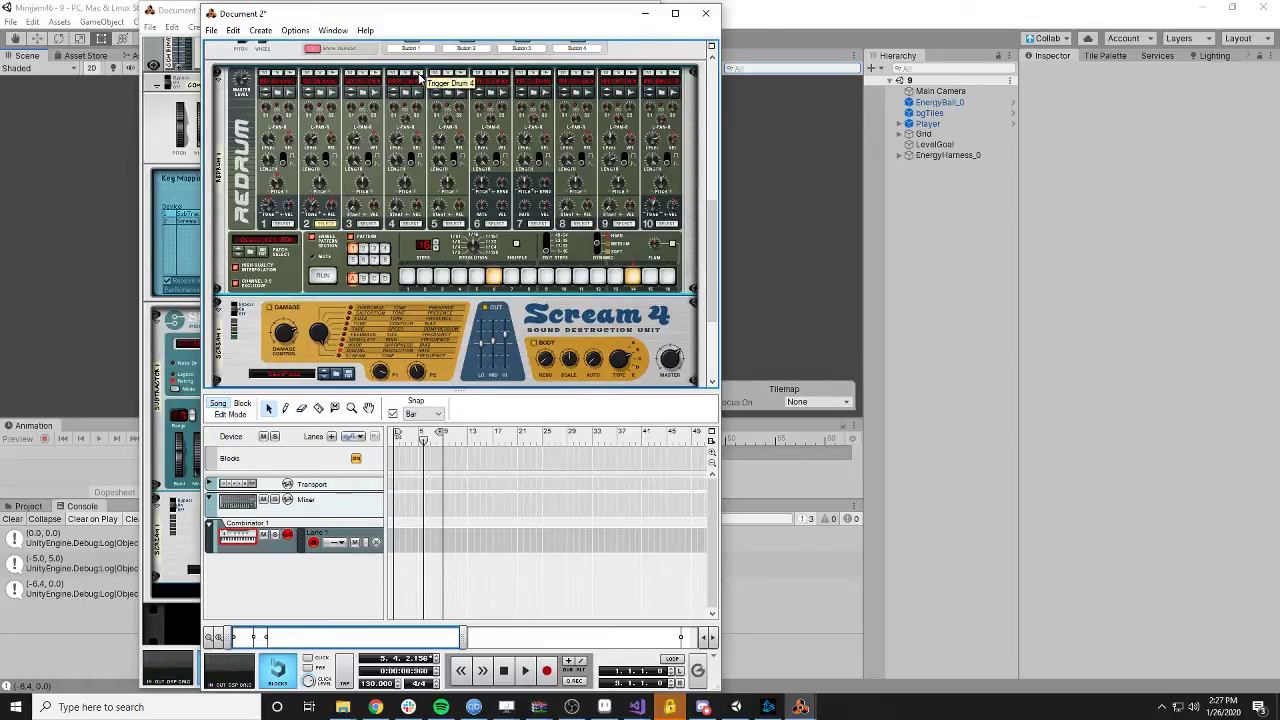
- Audition the Redrum drum sounds on channels 5 through 10, followed by channels 3 and 4
left_click(461, 74)
left_click(504, 74)
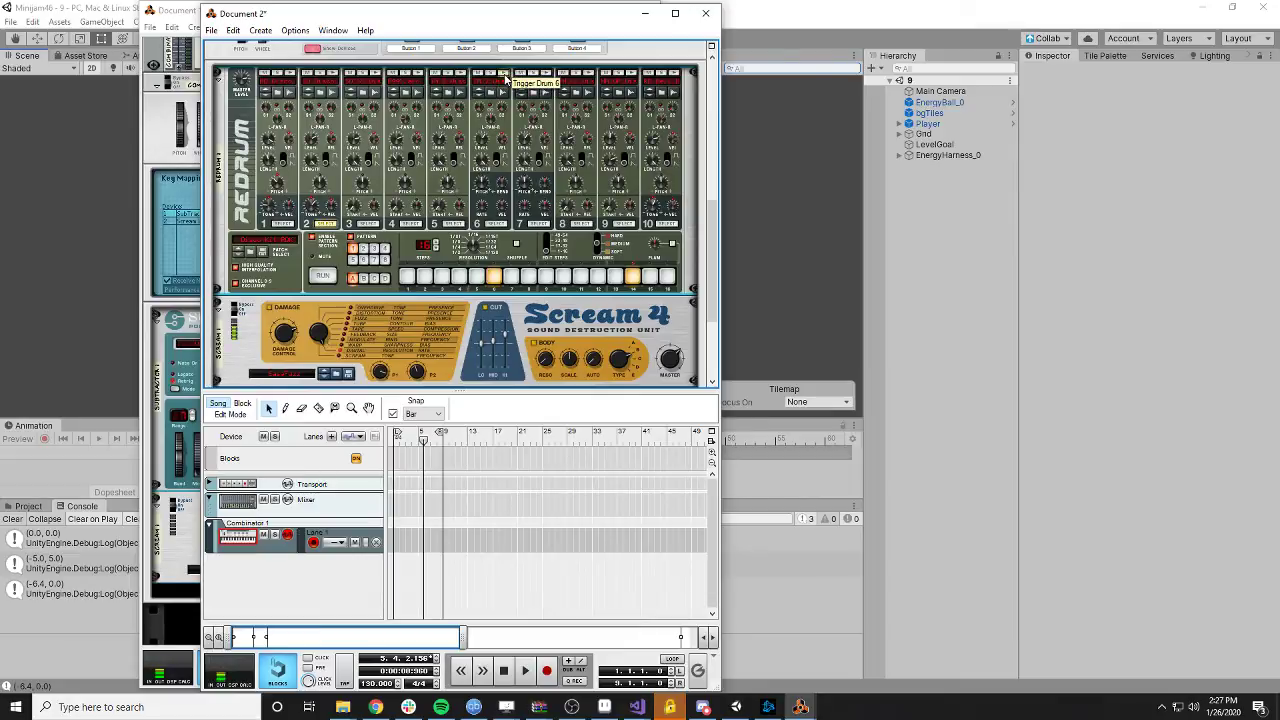
left_click(547, 74)
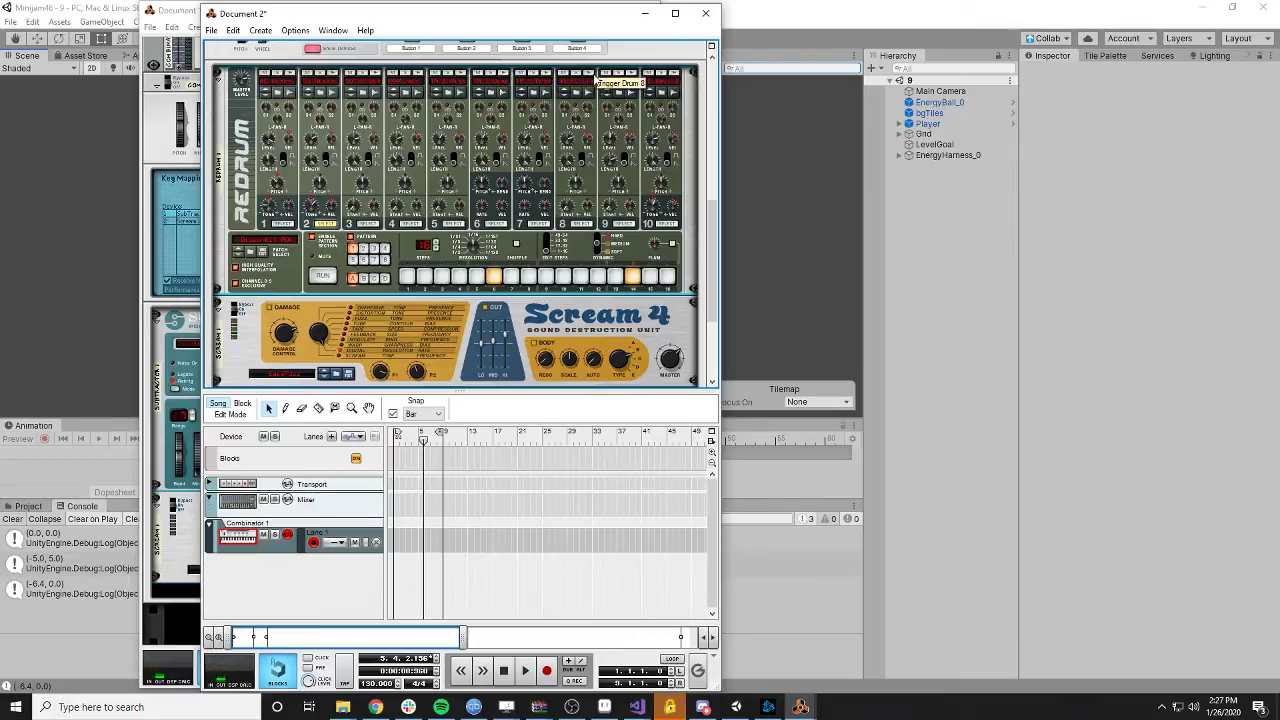
left_click(590, 74)
left_click(624, 78)
left_click(667, 78)
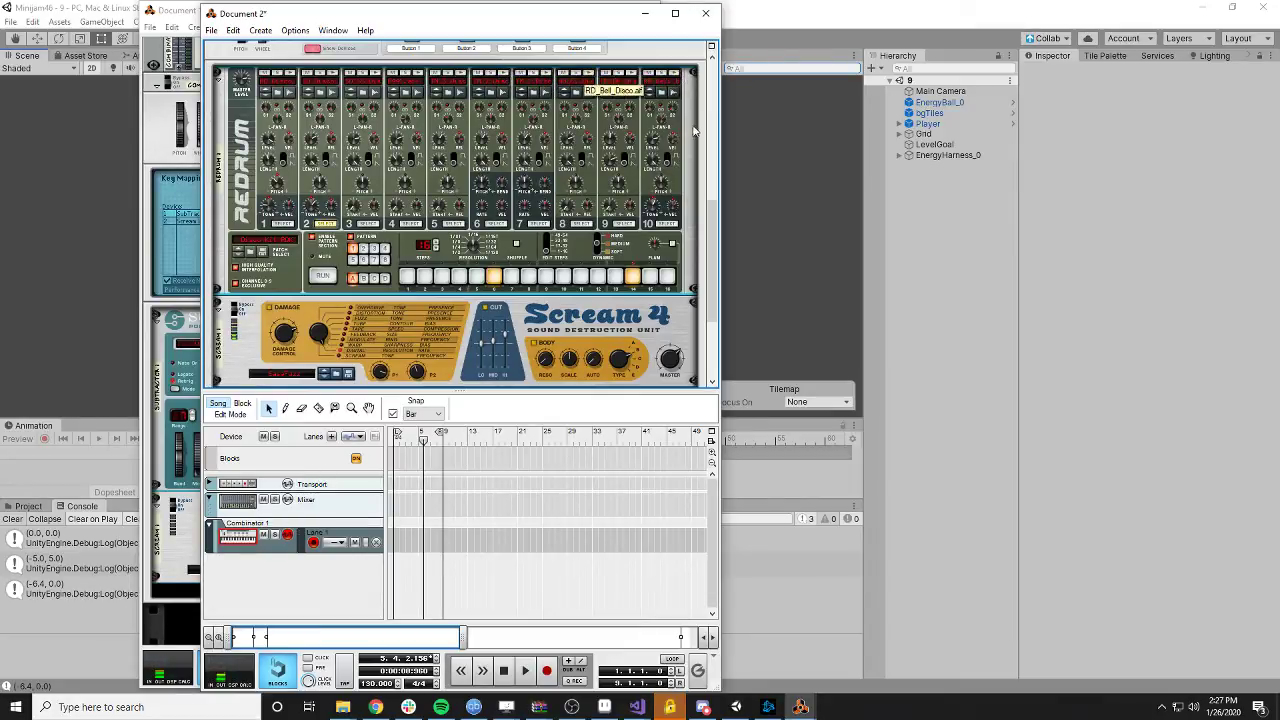
left_click(375, 76)
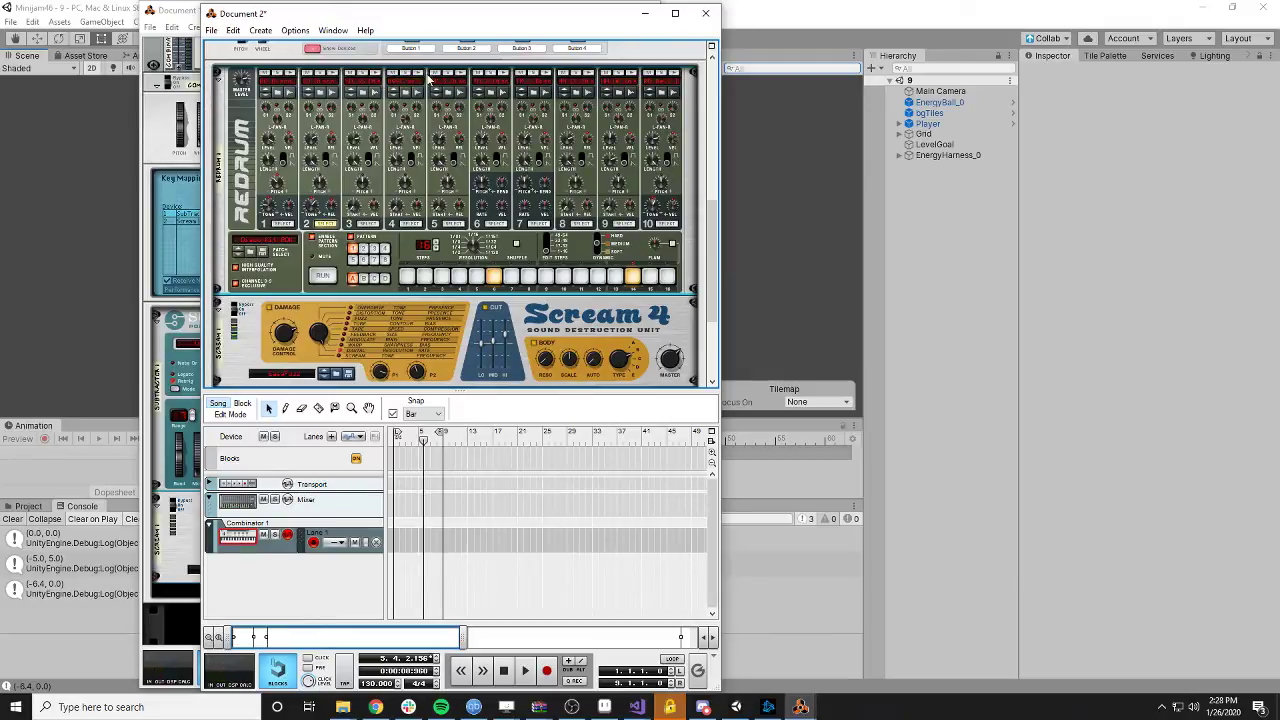
left_click(421, 77)
left_click(423, 77)
left_click(423, 77)
- Program channel 4 hits at steps 4 and 6 and run the Redrum pattern briefly
left_click(289, 224)
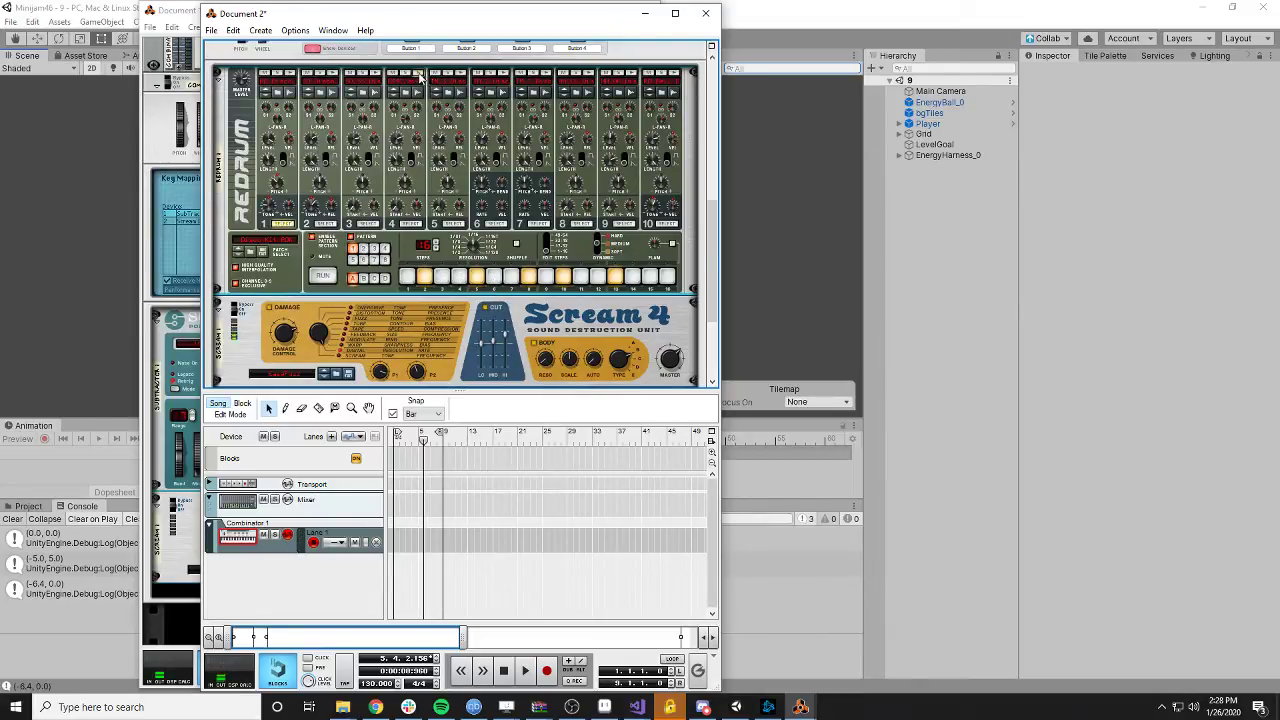
left_click(414, 224)
left_click(458, 277)
left_click(493, 277)
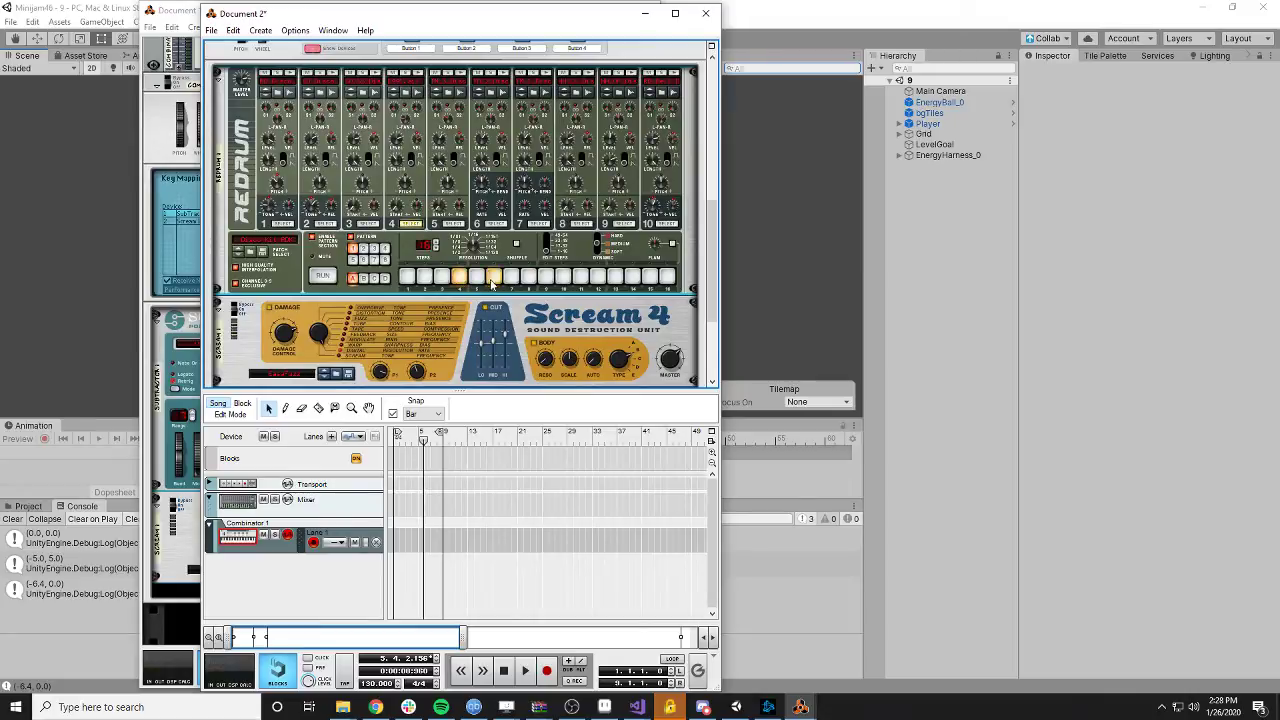
left_click(321, 277)
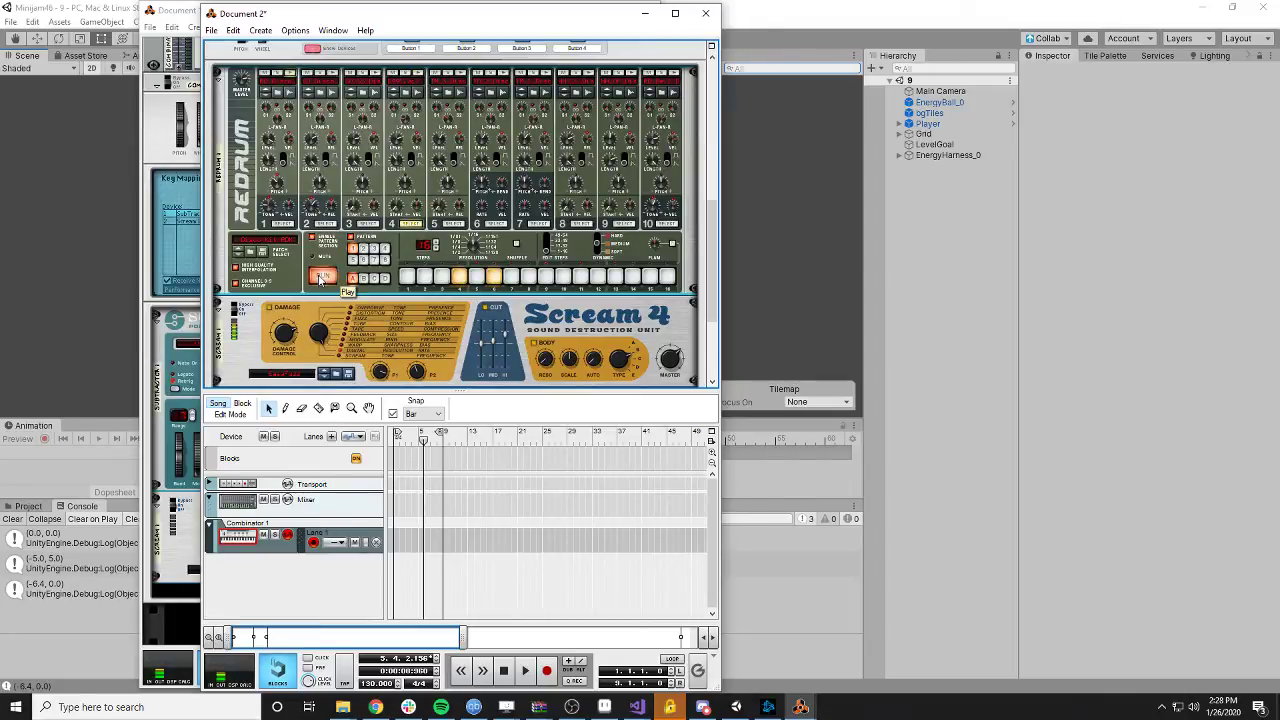
left_click(321, 277)
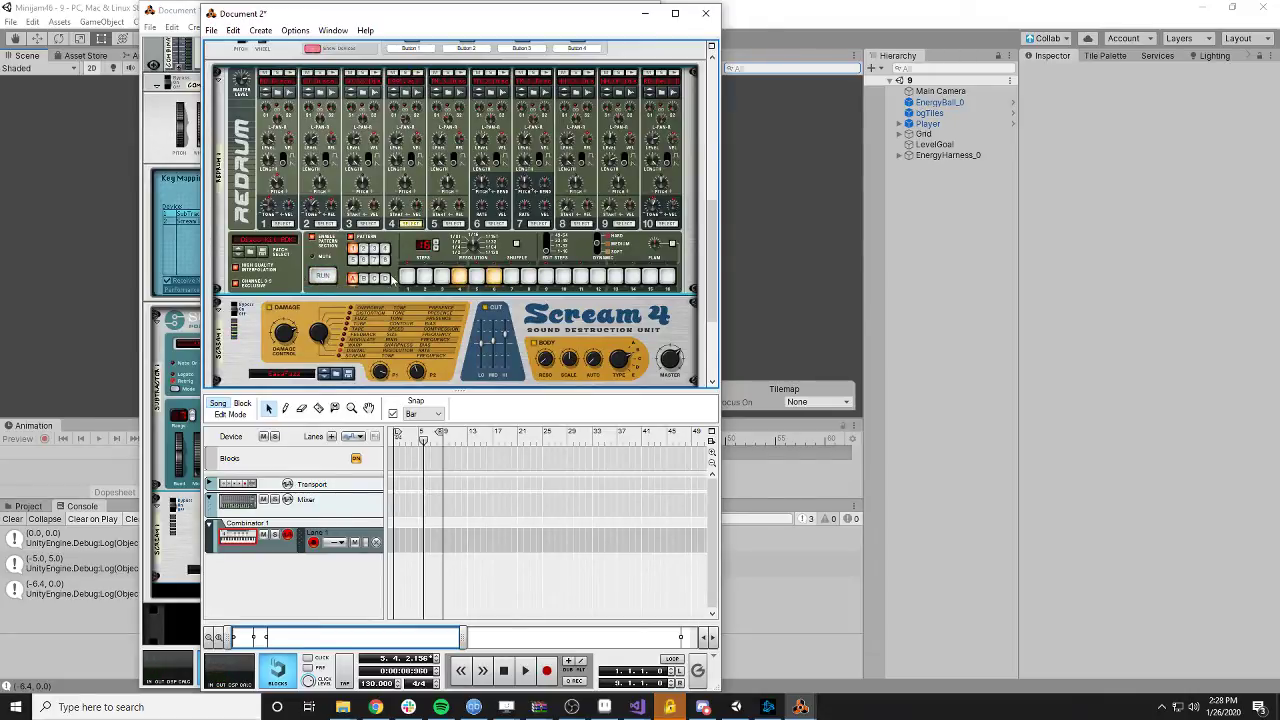
- Remove the channel 4 hit at step 4, add a channel 3 hit at step 4 instead, and test the Redrum pattern
left_click(458, 277)
left_click(371, 224)
left_click(458, 277)
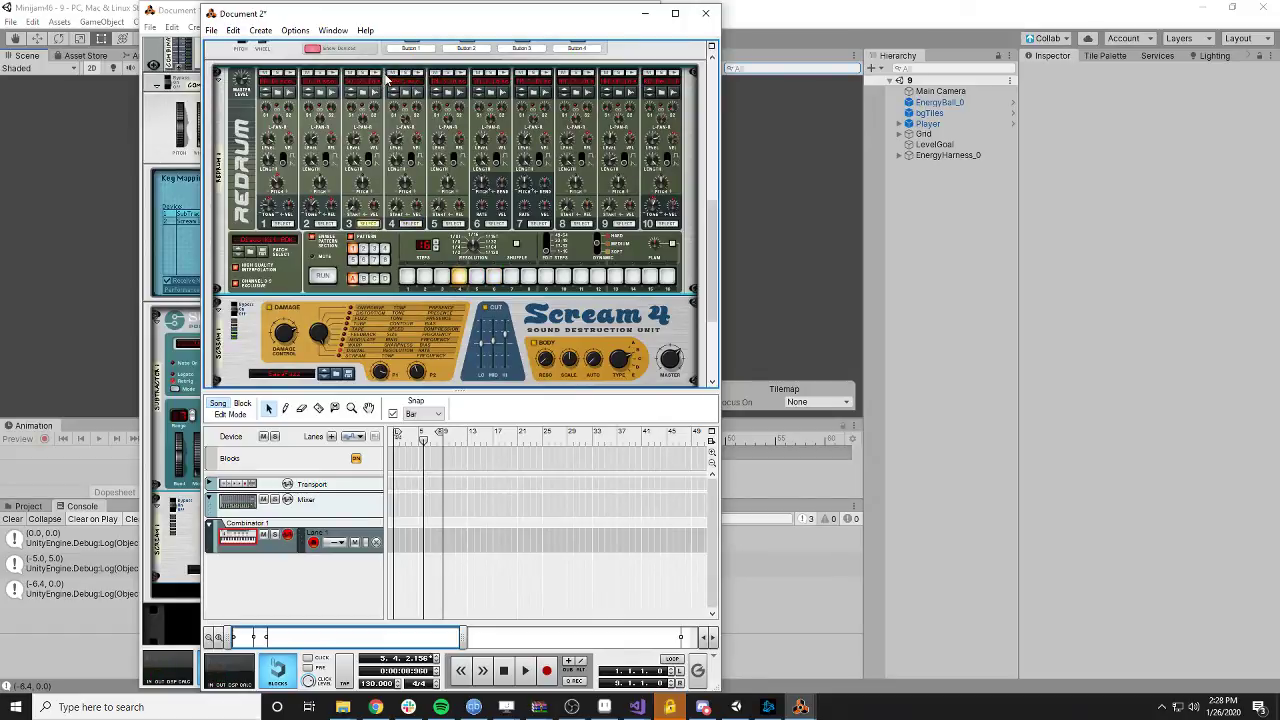
left_click(322, 277)
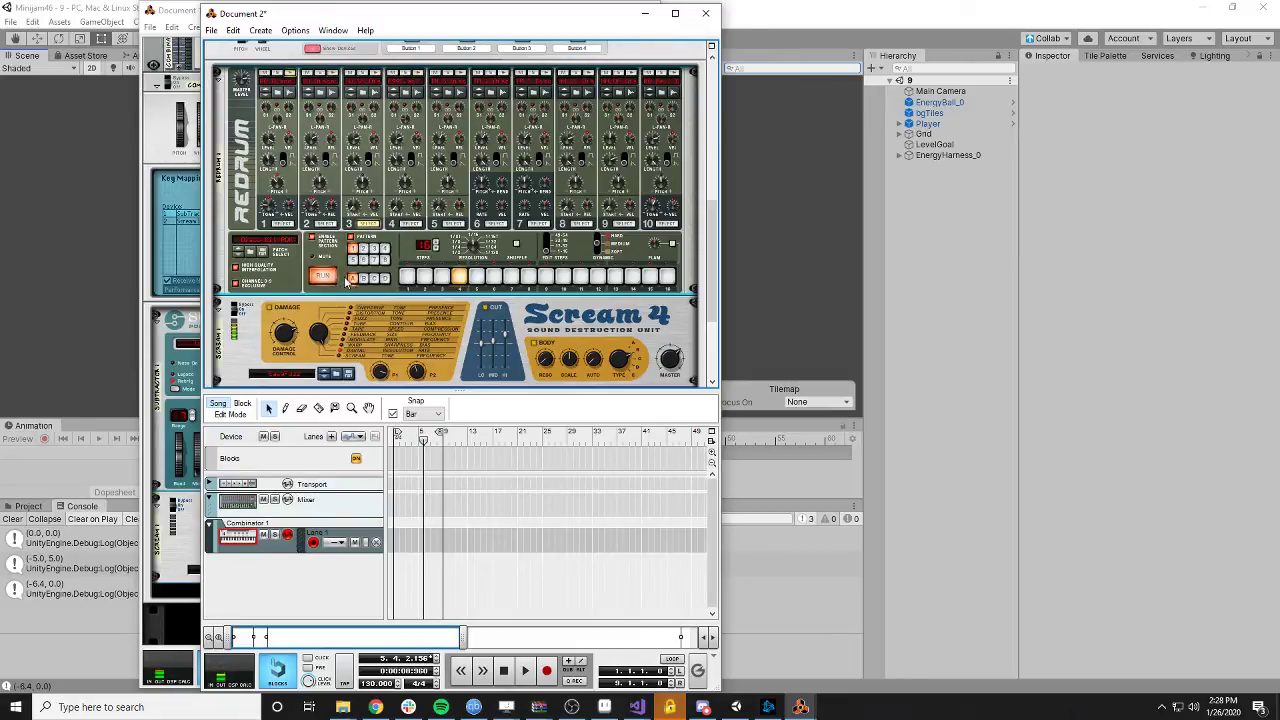
left_click(326, 280)
left_click(327, 278)
- Add a channel 1 hit at step 12 and run the Redrum pattern to hear it
left_click(284, 224)
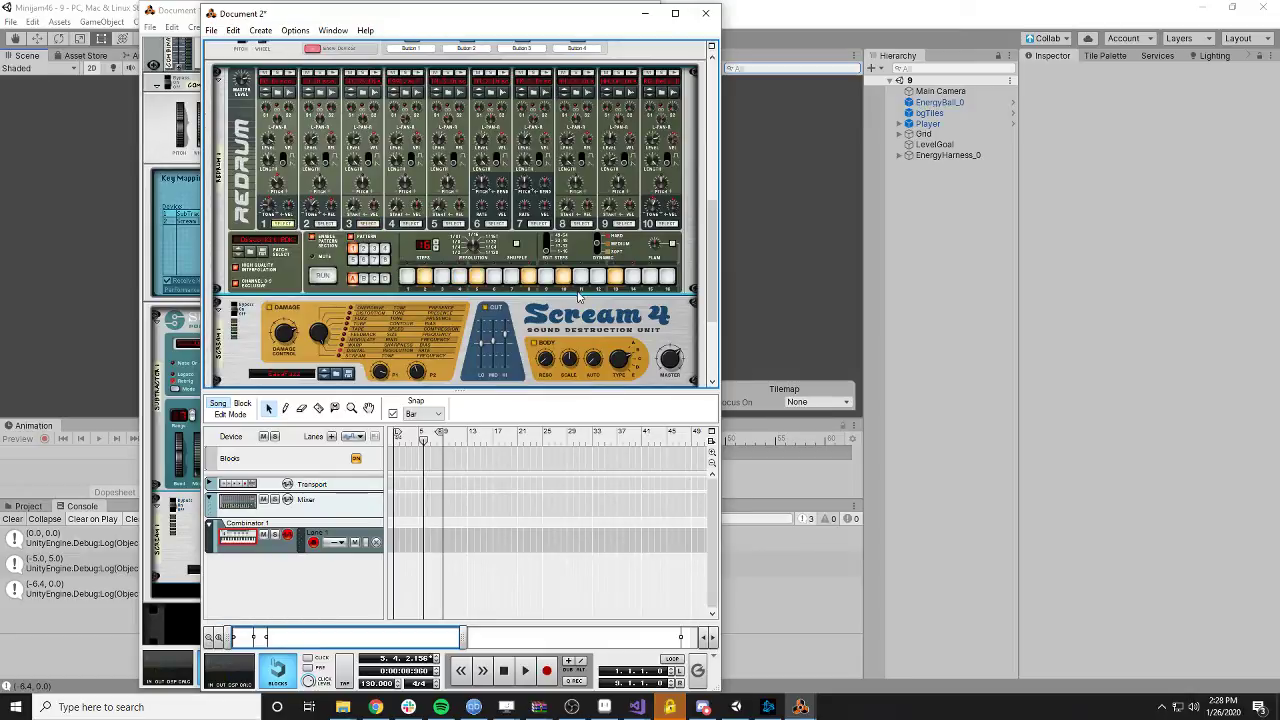
left_click(328, 278)
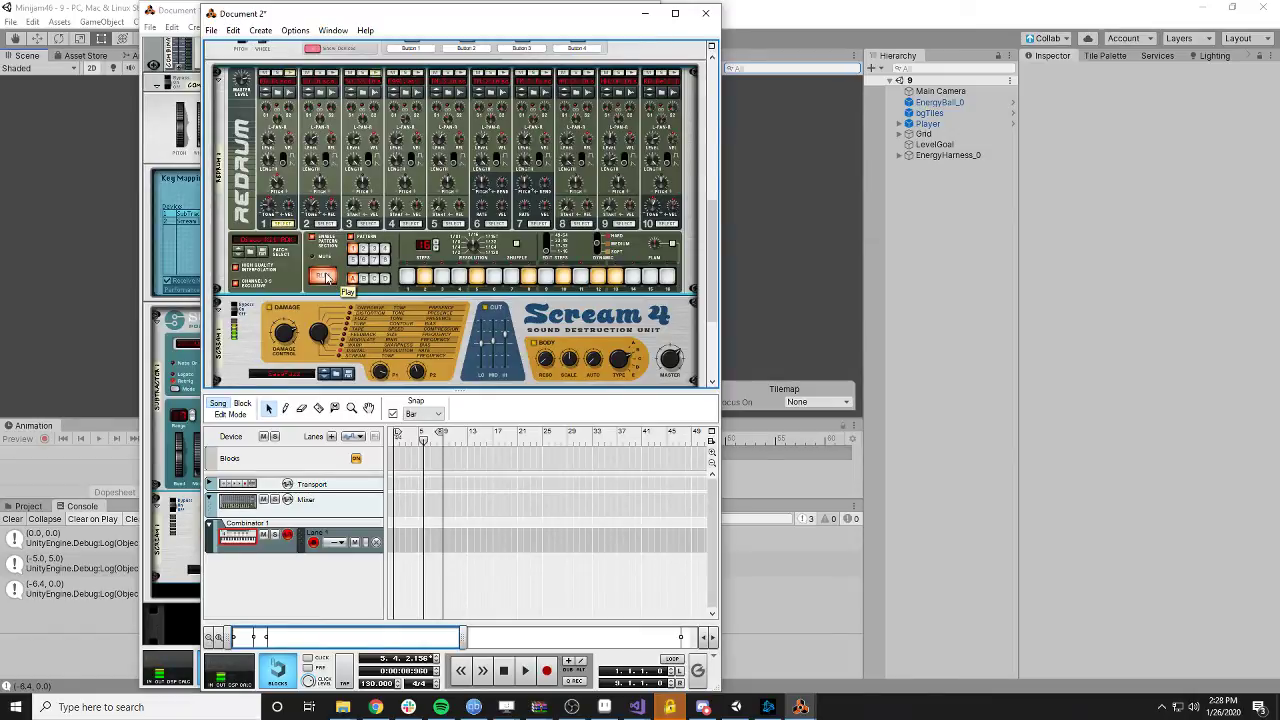
left_click(324, 277)
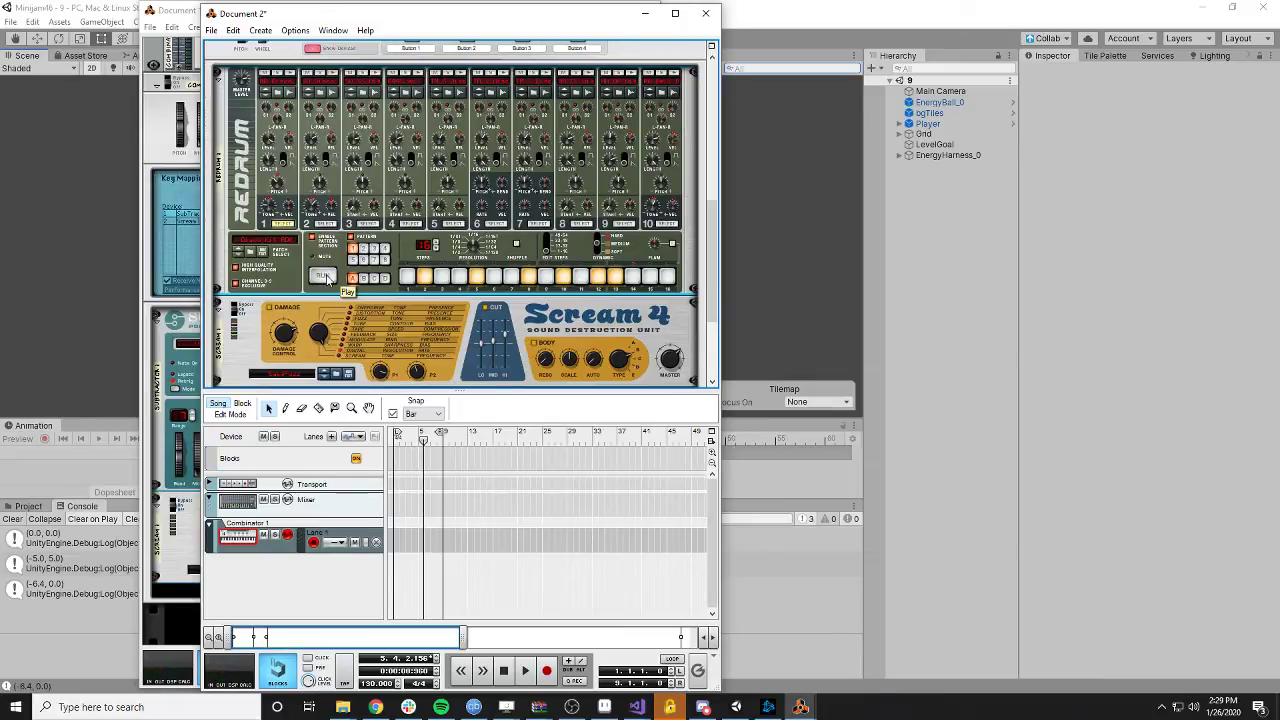
- Fold up the first Combinator and create a second Combinator in the empty rack space below it
scroll(417, 278, "up", 1)
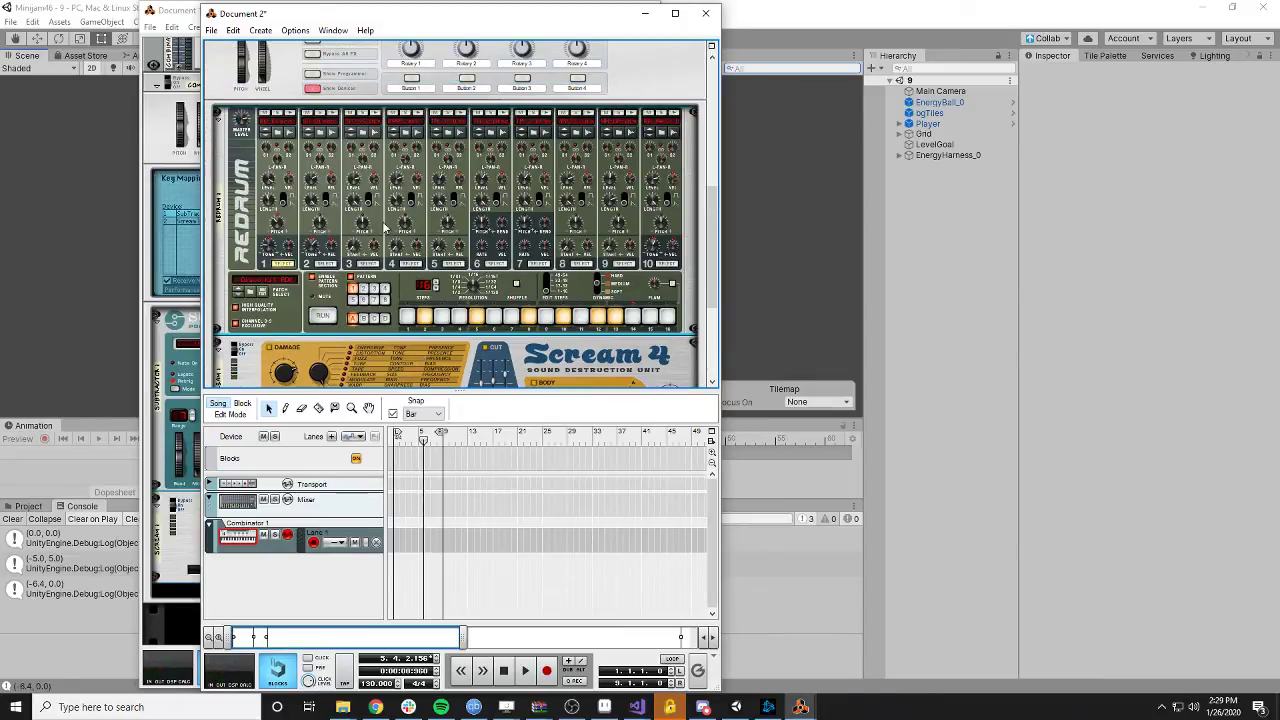
scroll(384, 228, "up", 1)
left_click(219, 62)
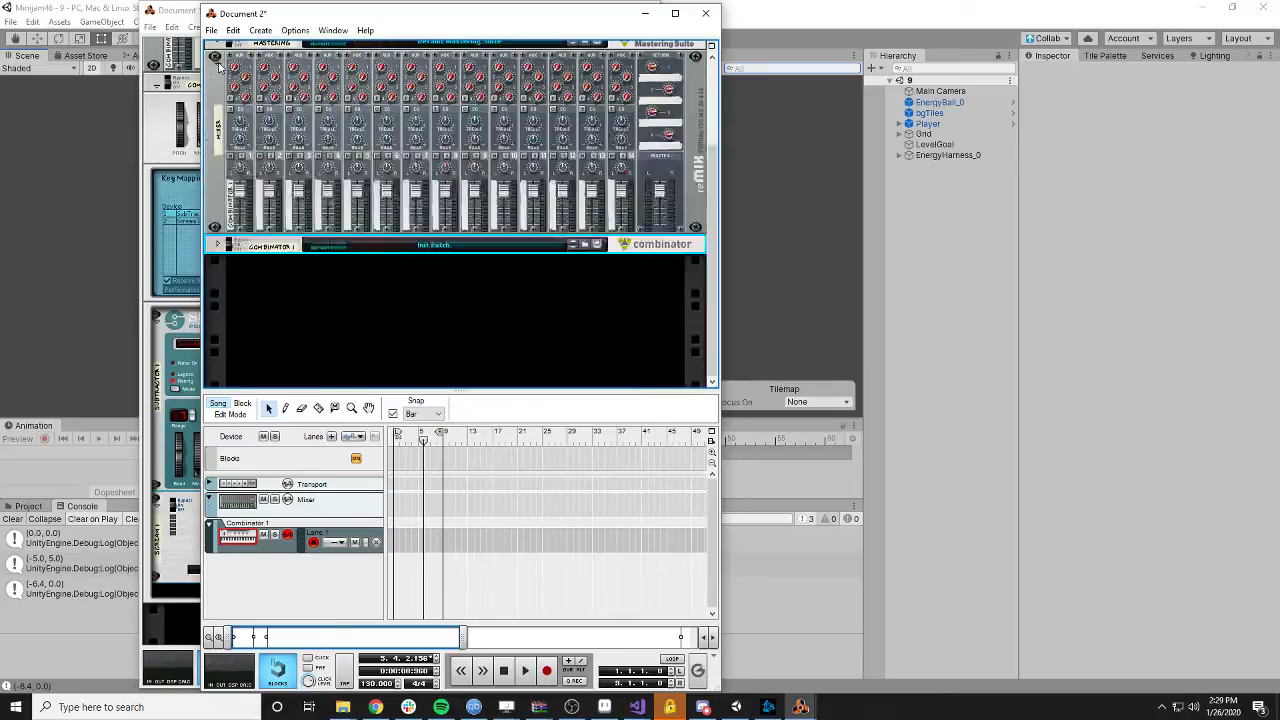
right_click(318, 267)
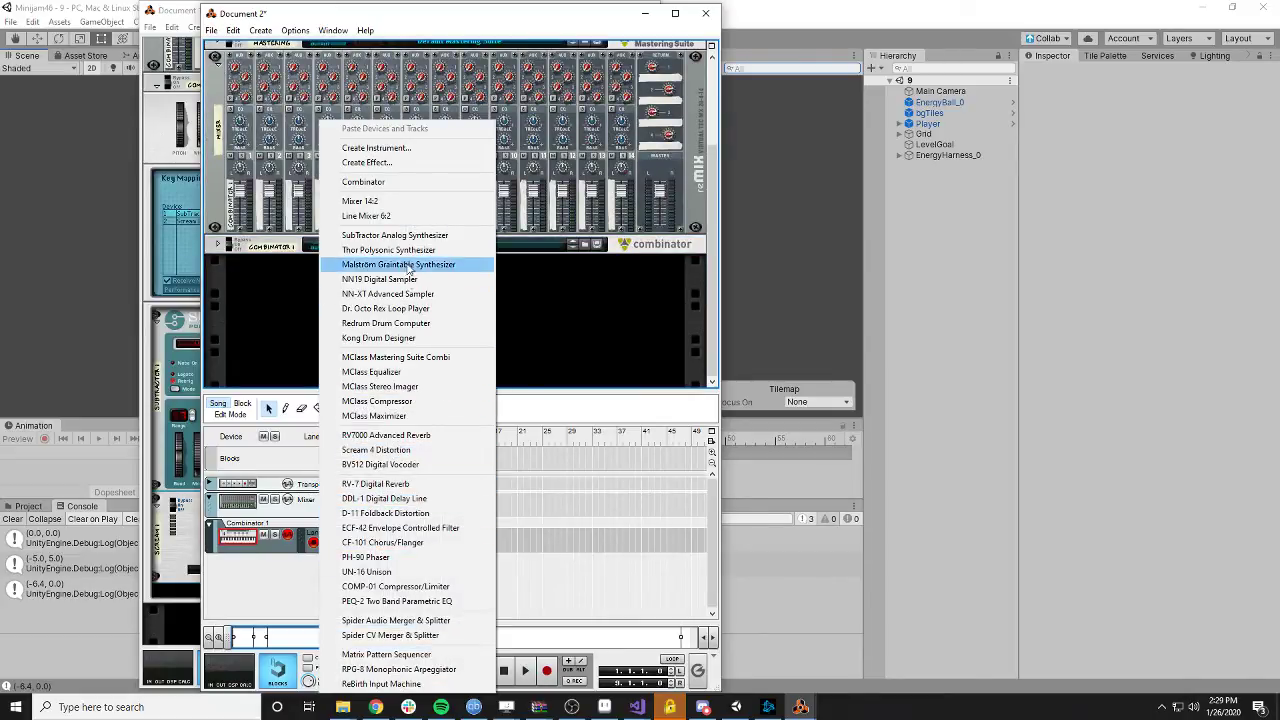
left_click(398, 182)
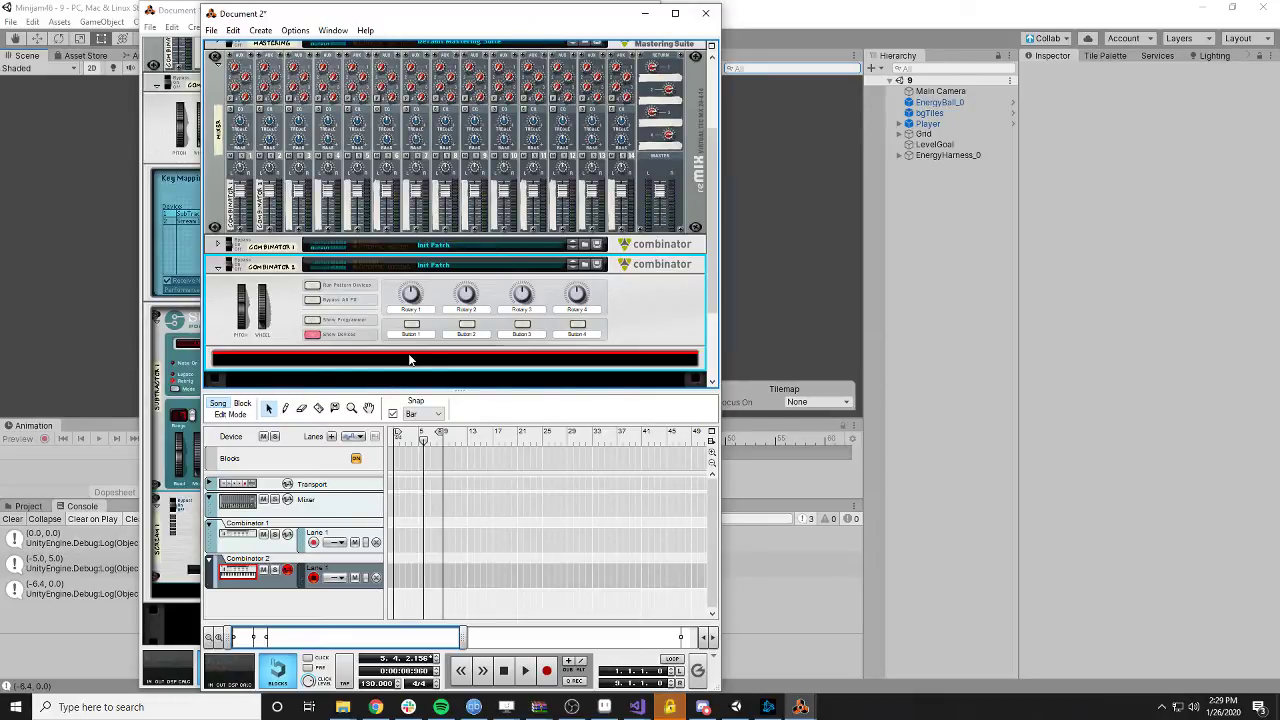
- Create a Malström Graintable Synthesizer inside the new Combinator and switch it to the Sound On Sound patch
right_click(409, 359)
mouse_move(514, 137)
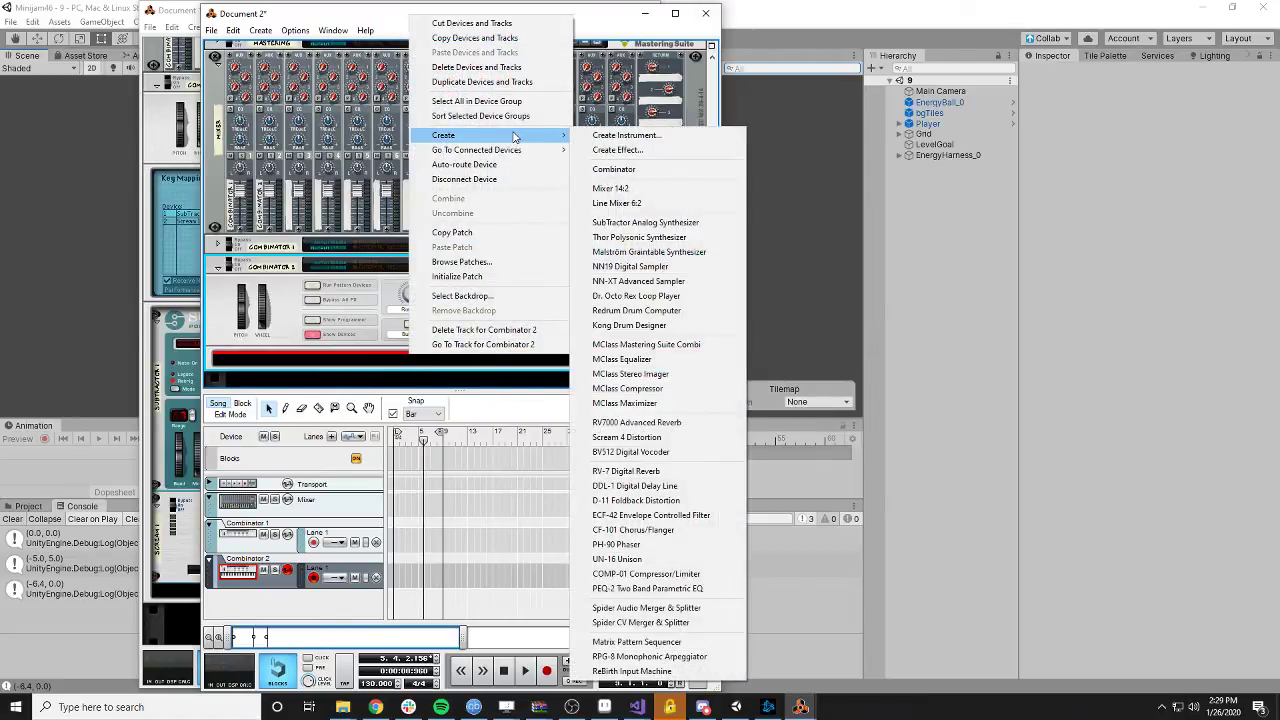
left_click(640, 252)
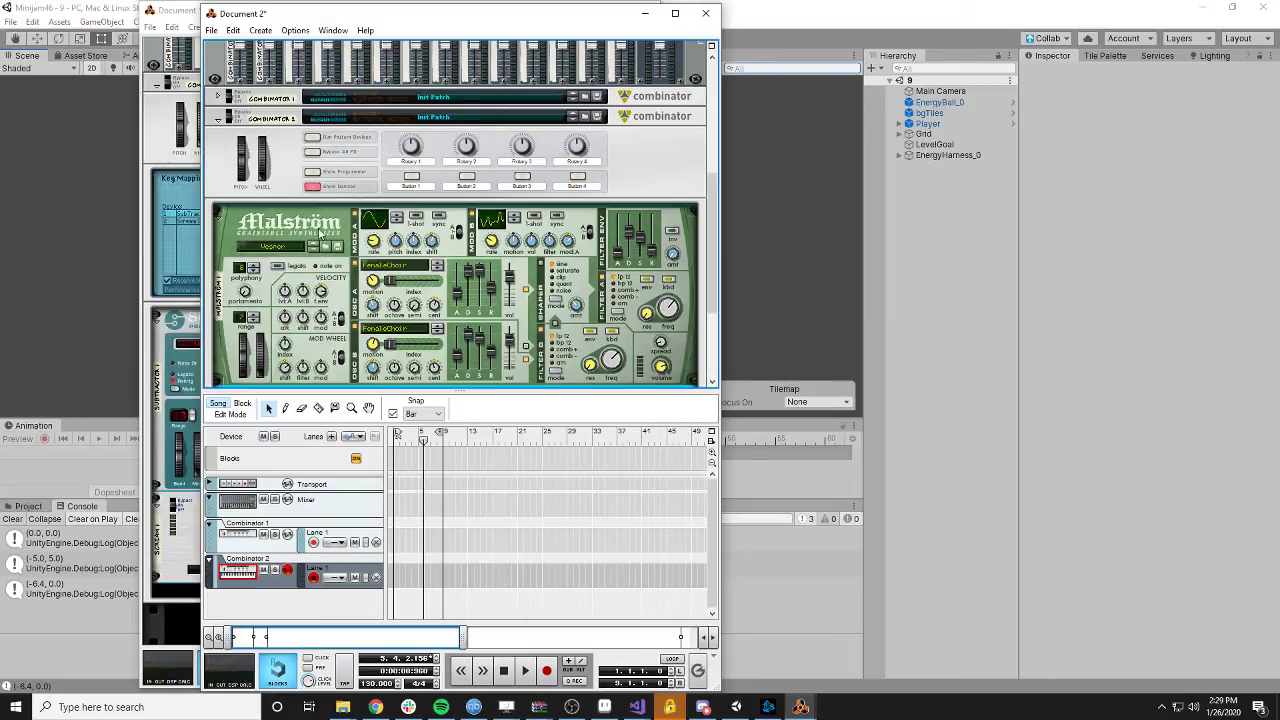
left_click(315, 247)
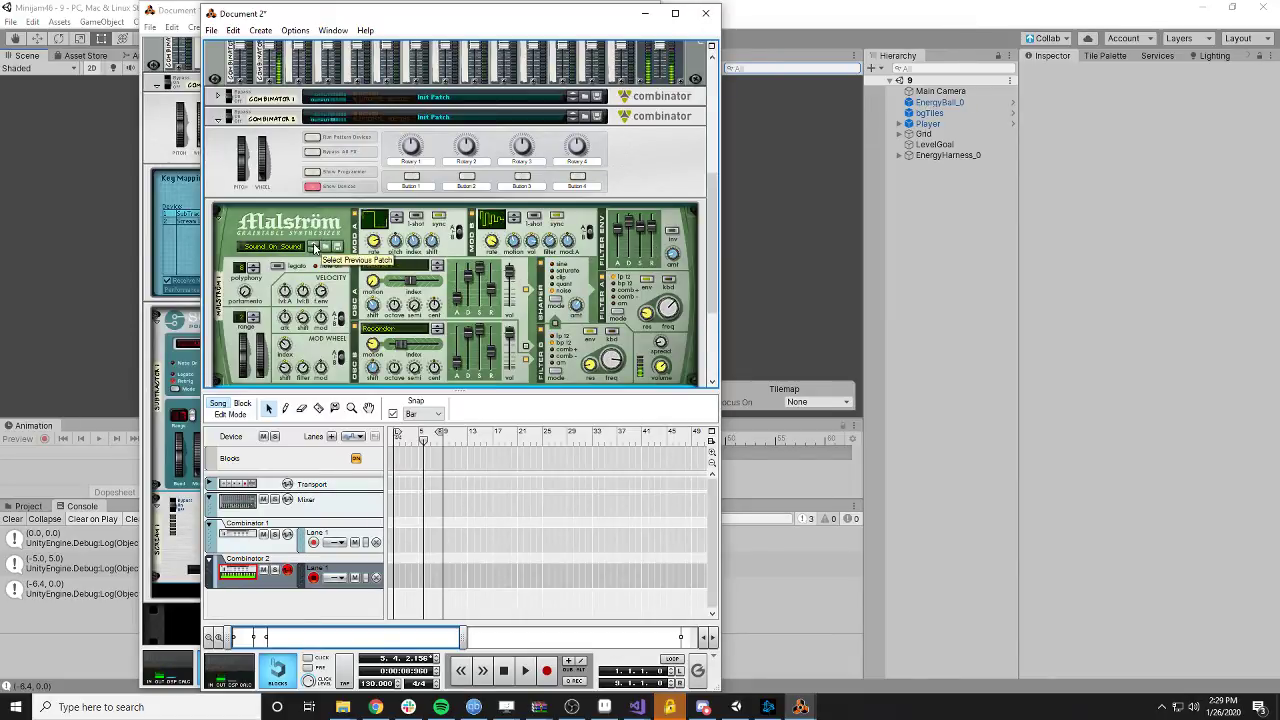
left_click(330, 247)
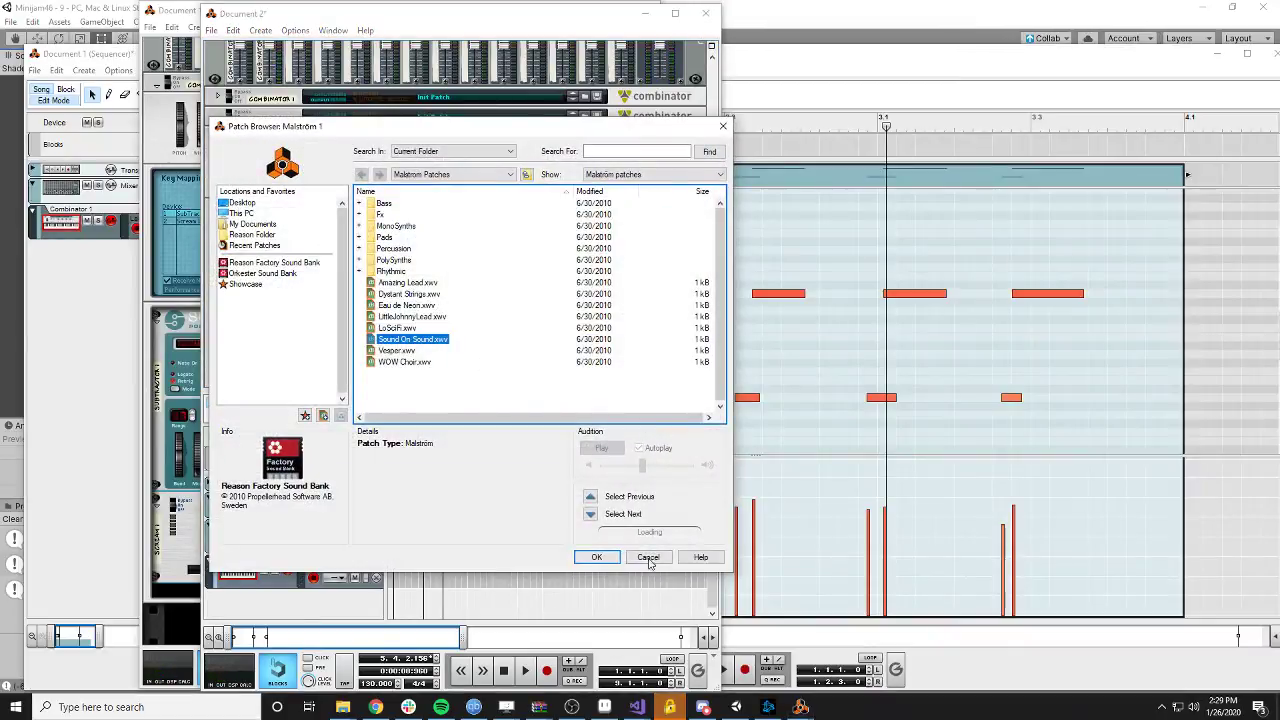
left_click(648, 558)
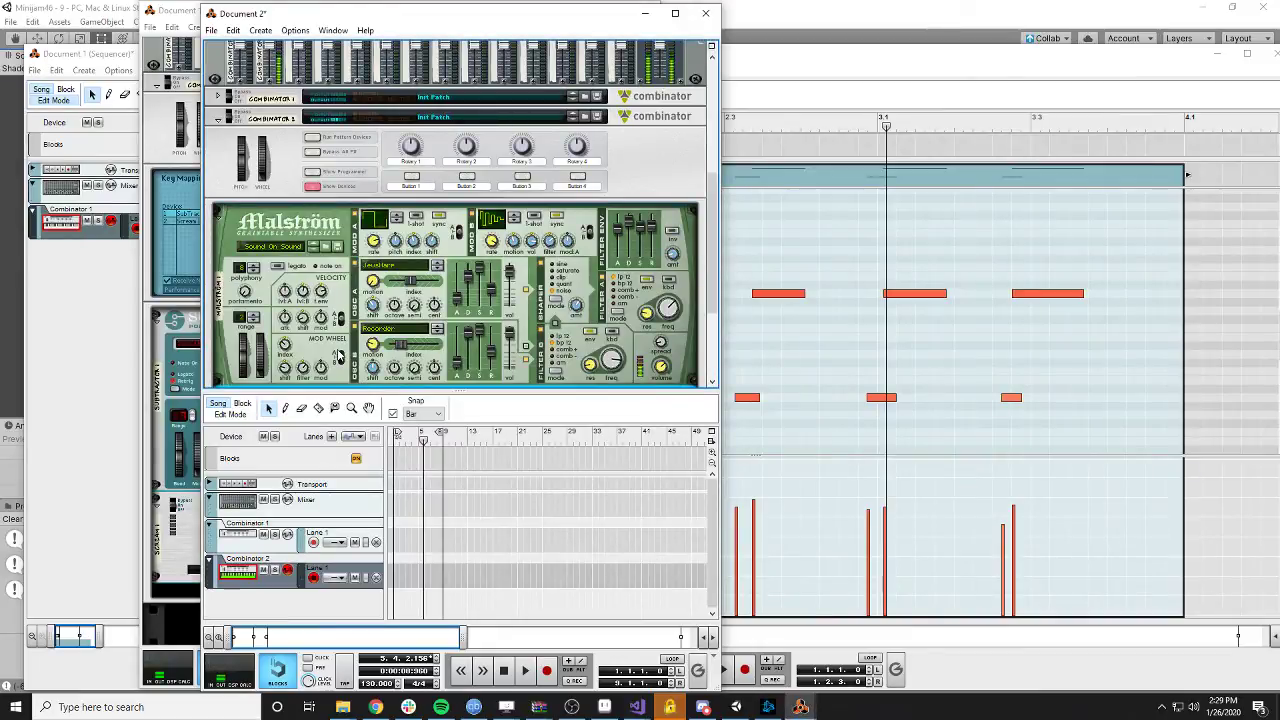
- Add a Scream 4 Distortion below the Malström in the second Combinator and adjust its damage control
scroll(338, 355, "down", 2)
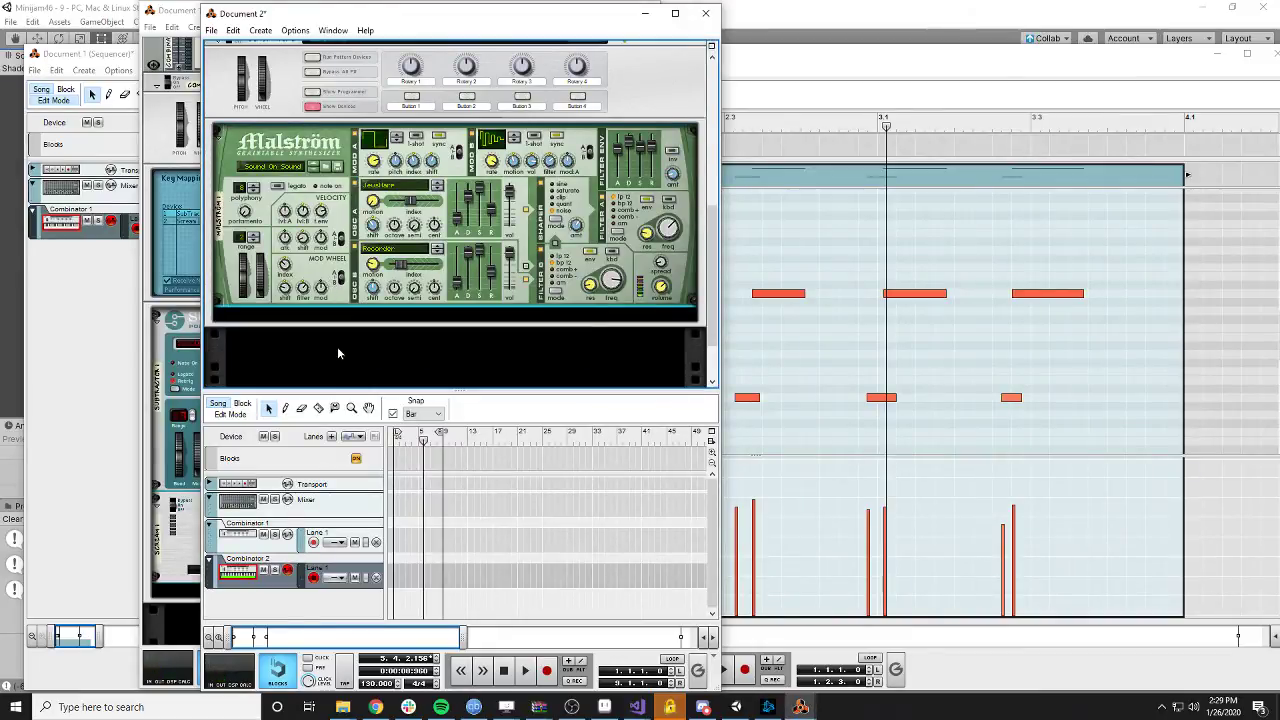
right_click(350, 320)
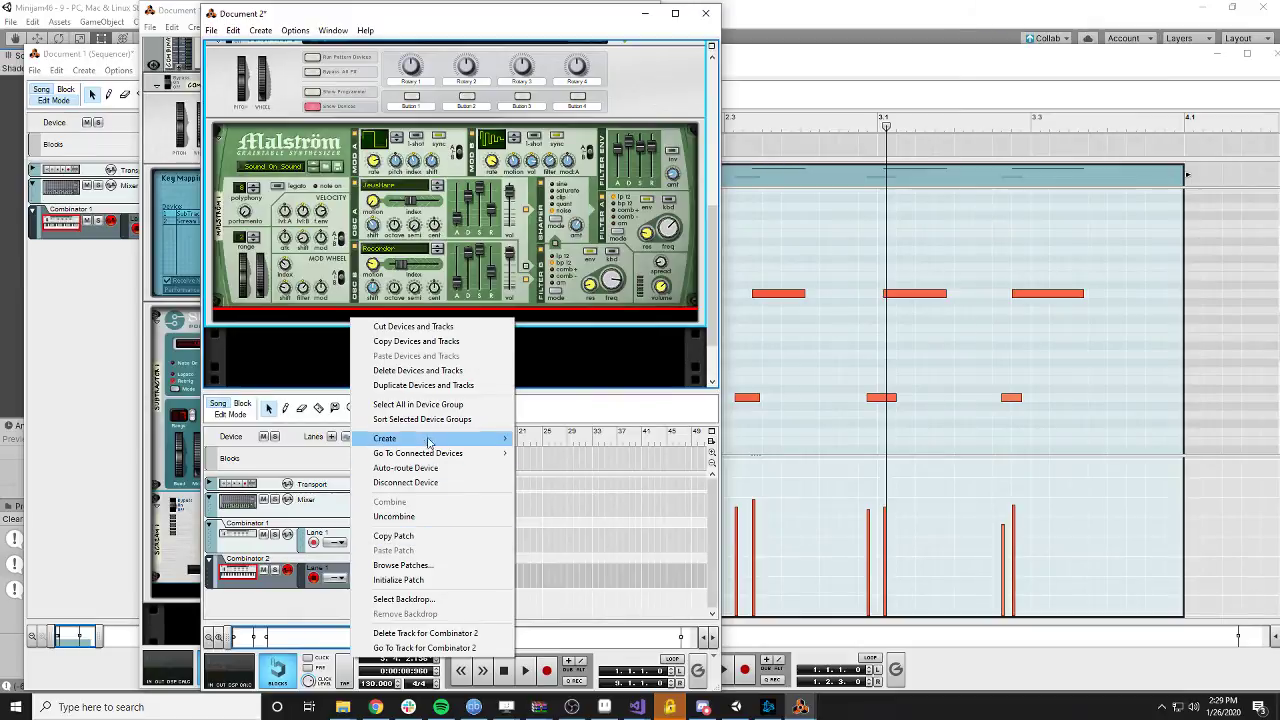
mouse_move(428, 443)
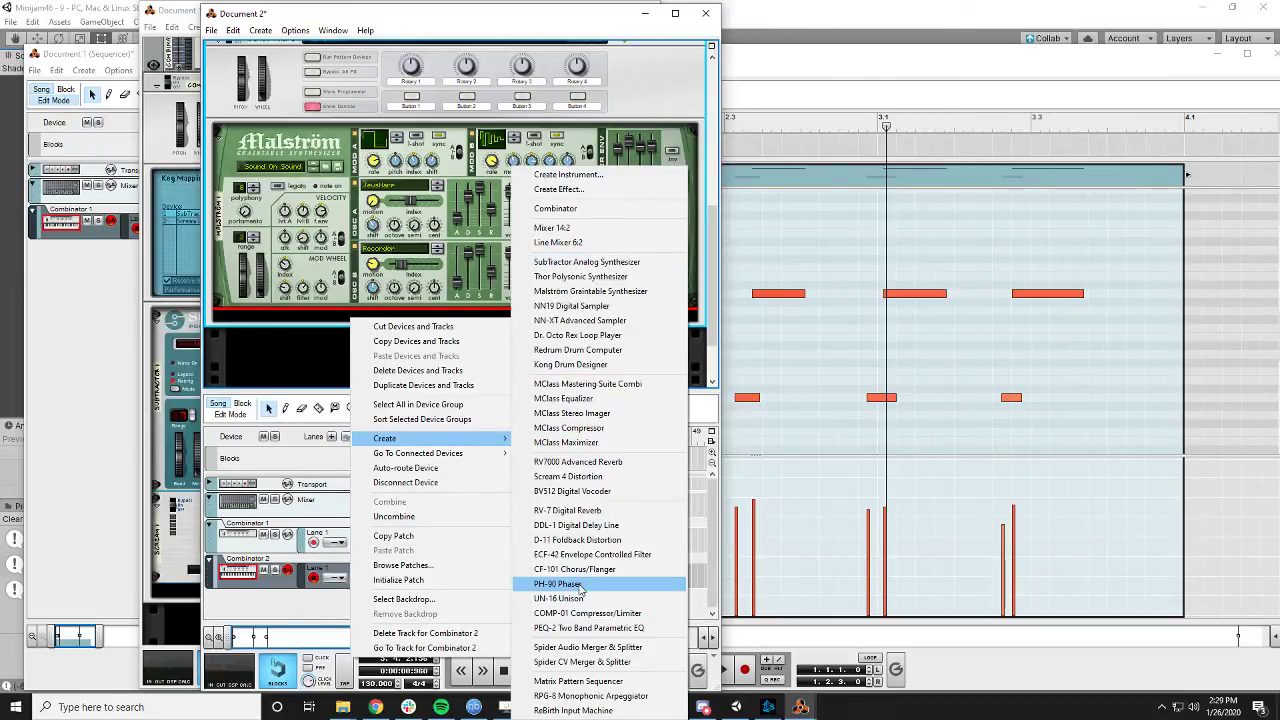
left_click(570, 477)
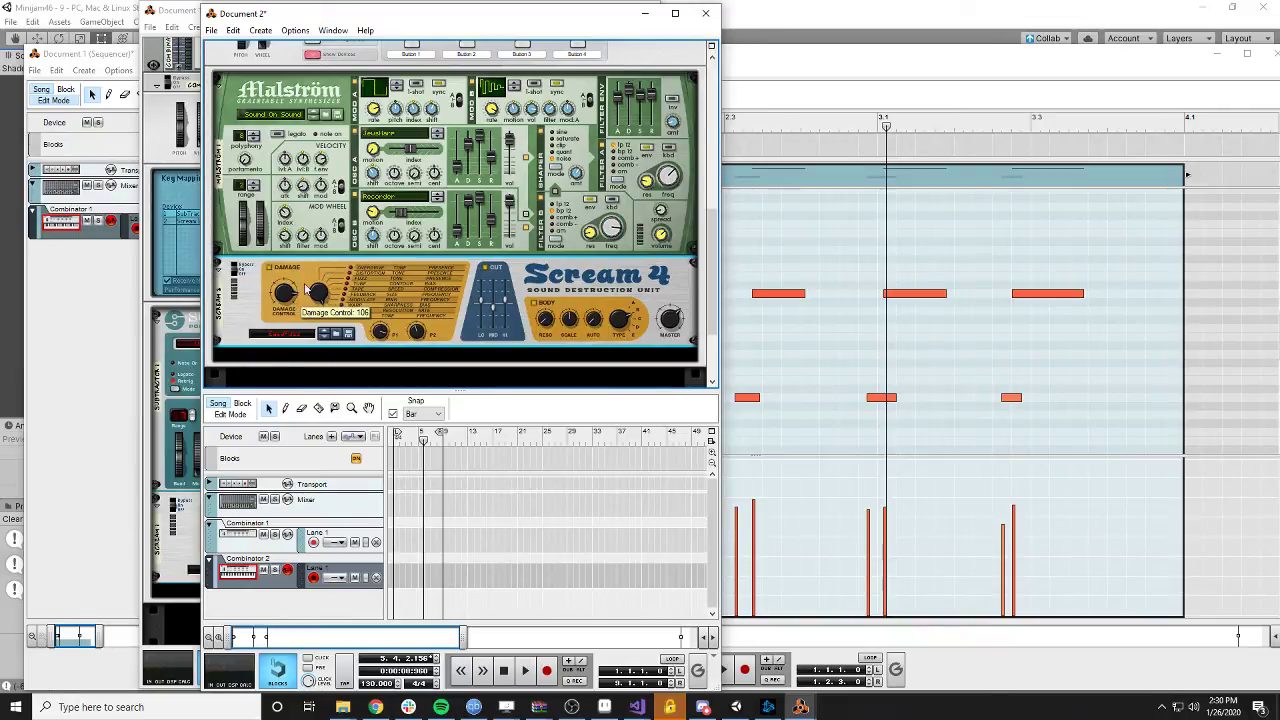
mouse_move(306, 289)
left_mouse_down()
mouse_move(286, 316)
mouse_move(283, 300)
left_mouse_up()
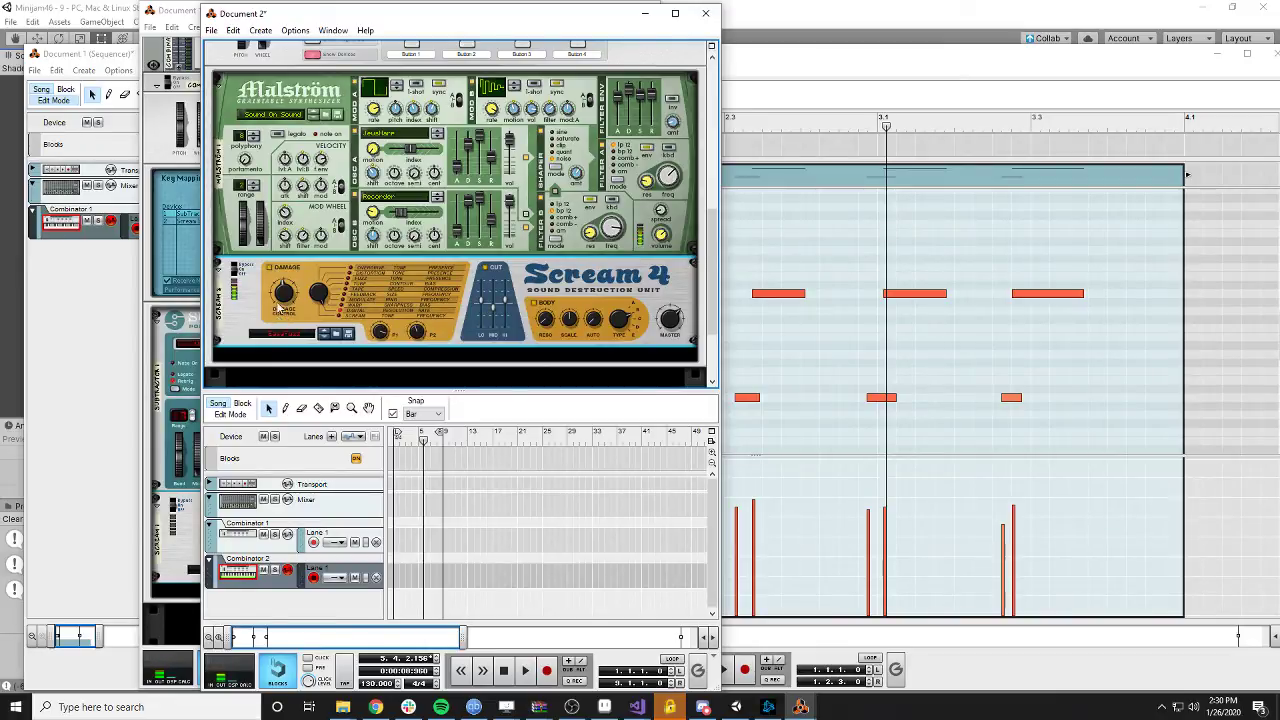
mouse_move(291, 316)
- Unfold the first Combinator and look over the device chains of both Combinators in the rack
scroll(297, 180, "up", 3)
scroll(215, 130, "down", 2)
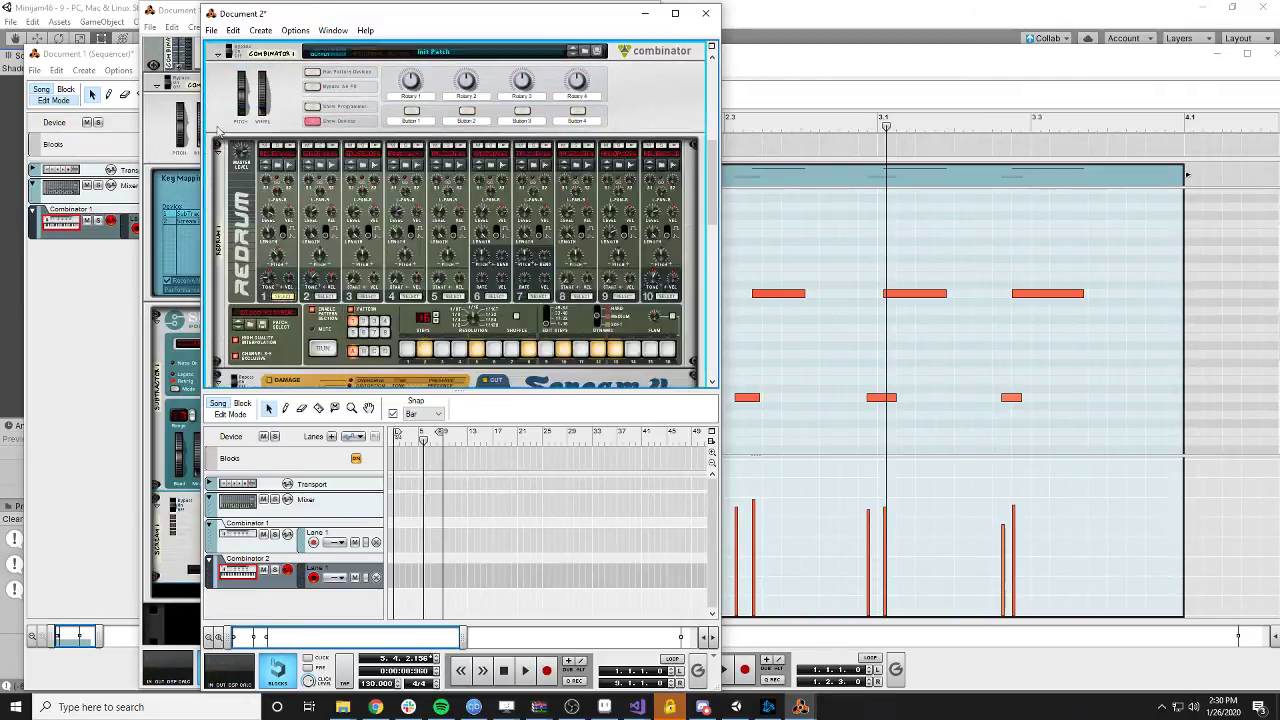
scroll(441, 275, "up", 8)
scroll(441, 275, "down", 2)
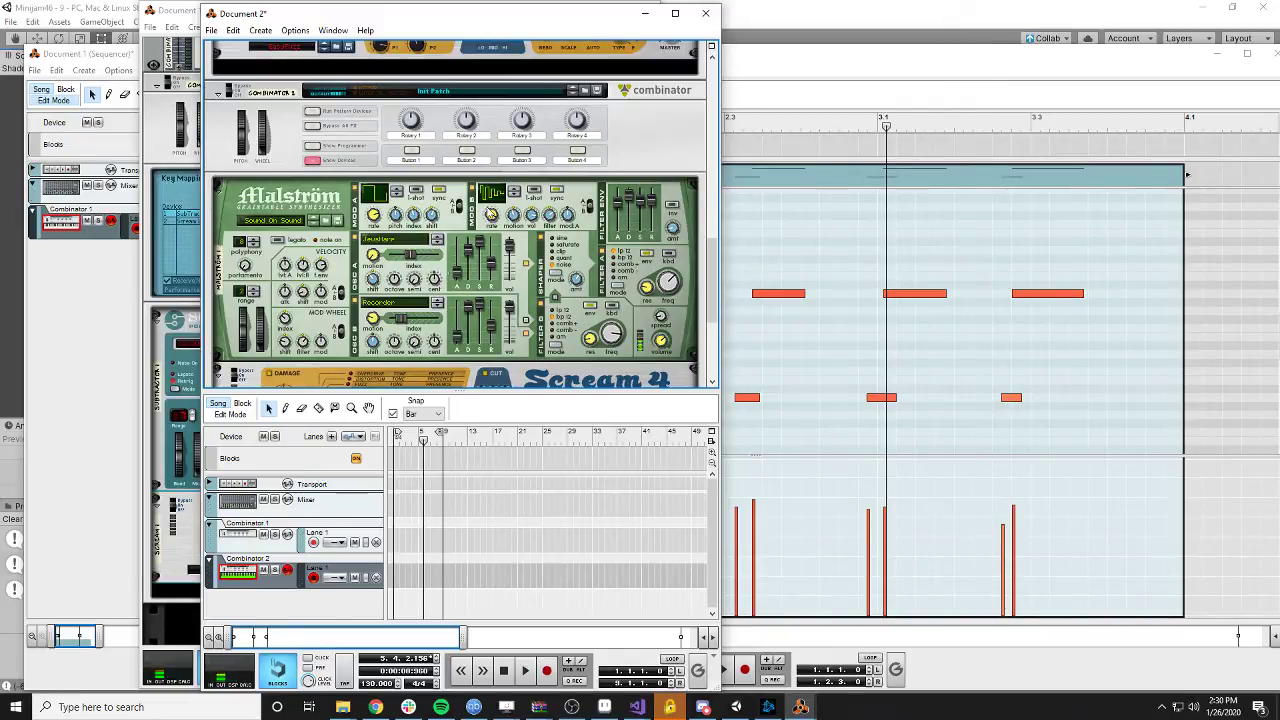
scroll(408, 197, "up", 1)
scroll(400, 220, "down", 3)
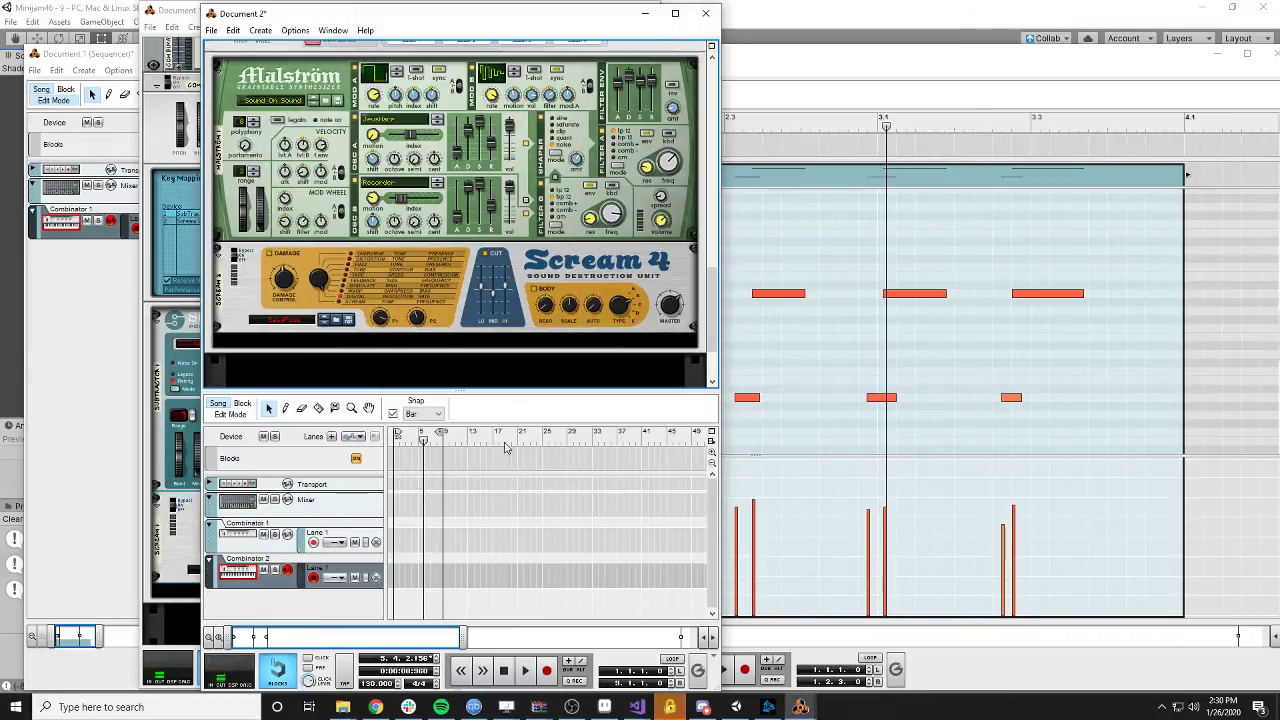
- Try other Malström patches in the second Combinator, including Dystant Strings, Eau de Neon and Sound On Sound, from the patch browser
scroll(296, 163, "up", 3)
scroll(296, 163, "up", 2)
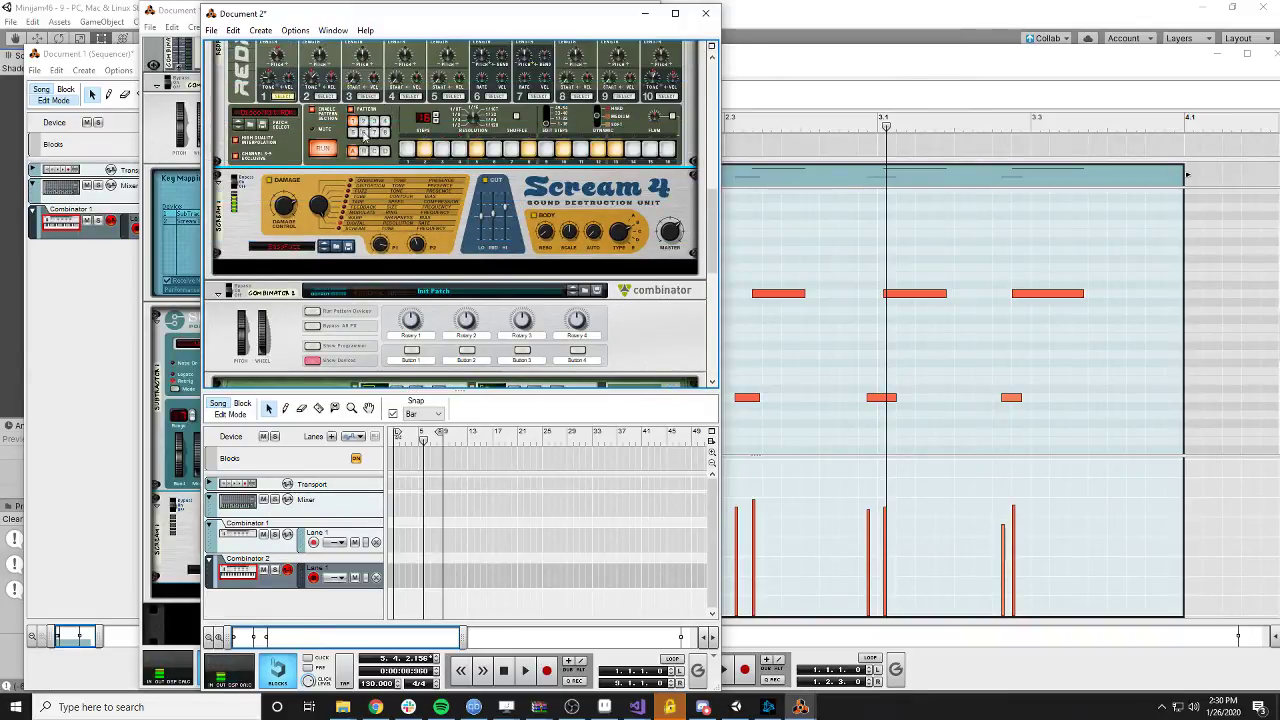
scroll(348, 252, "down", 3)
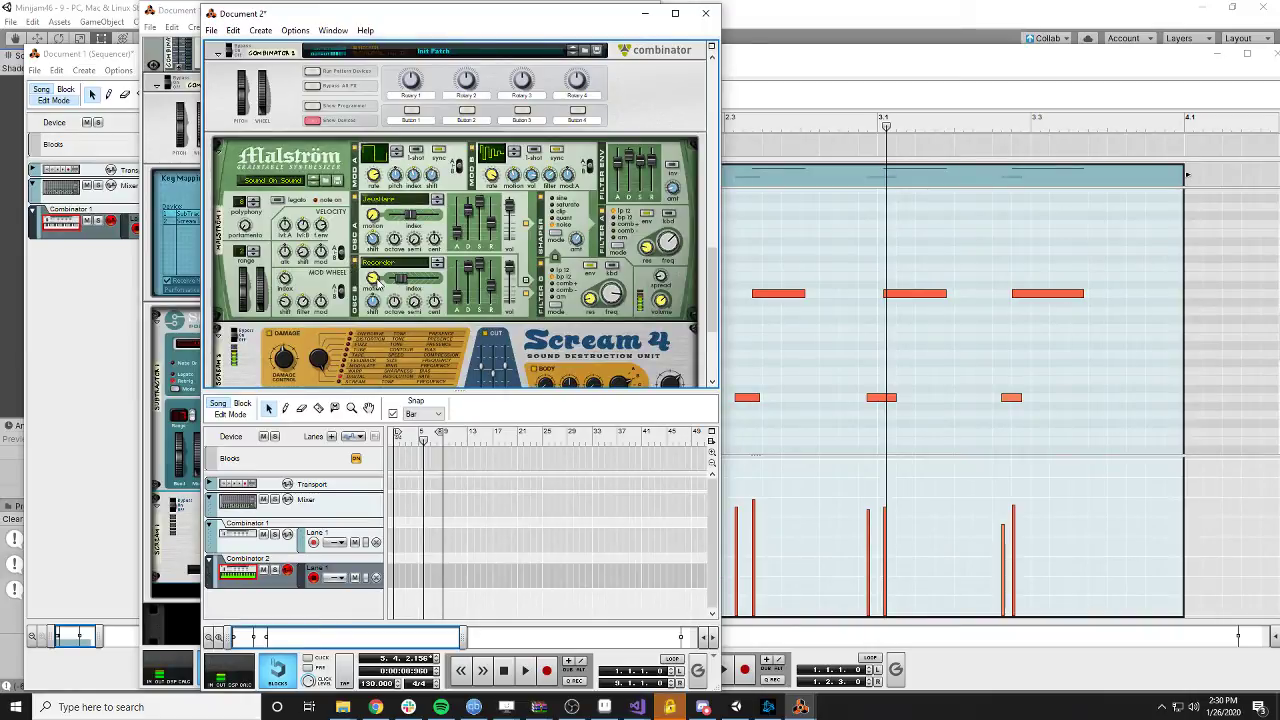
mouse_move(376, 282)
left_click(333, 181)
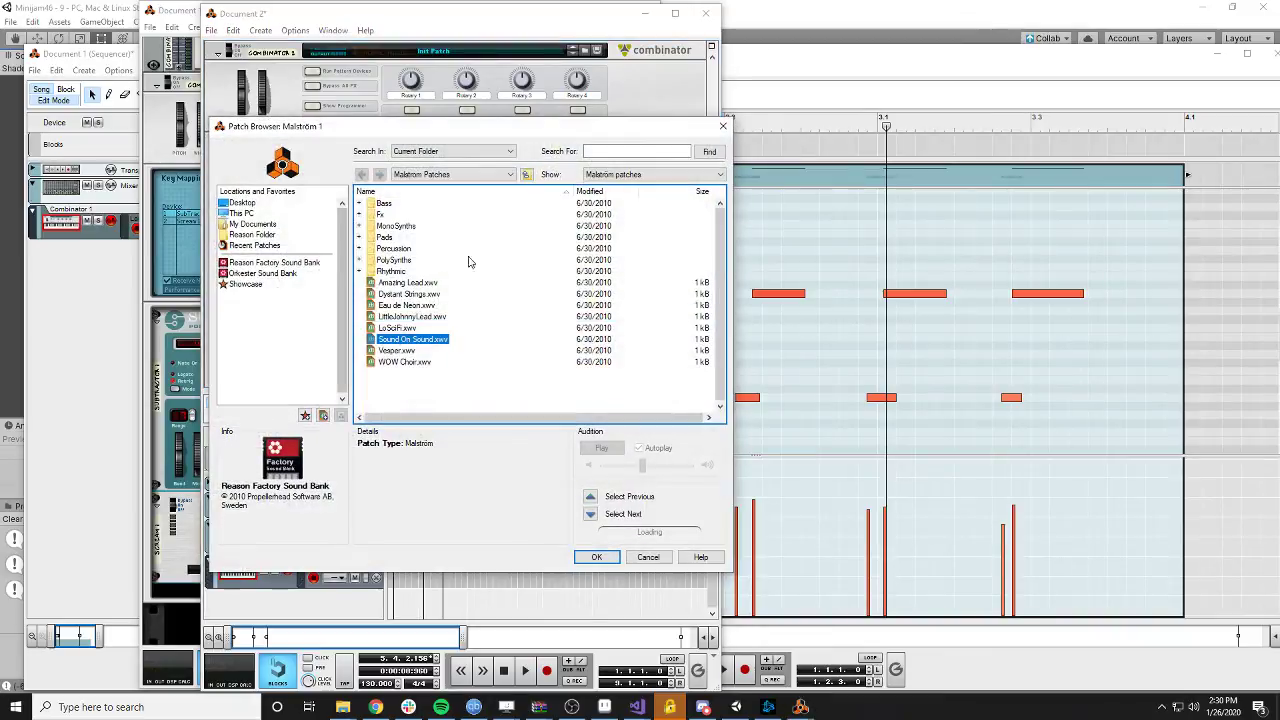
left_click(407, 295)
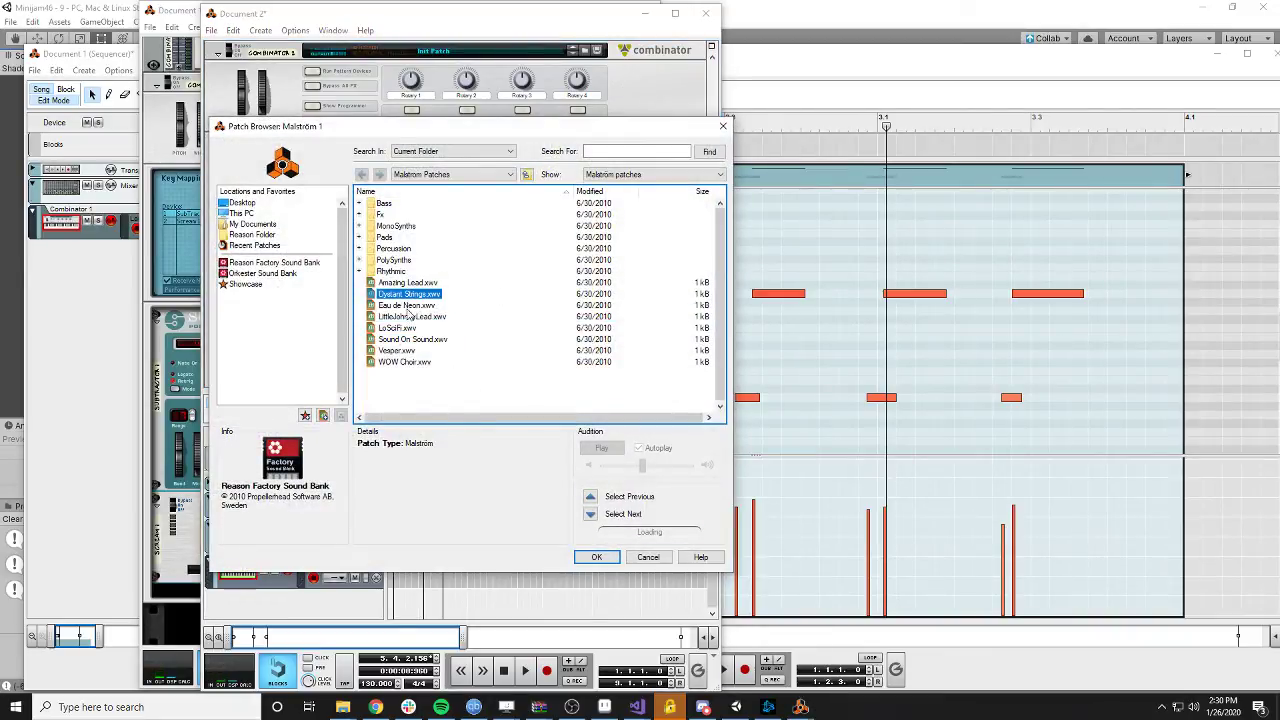
left_click(407, 306)
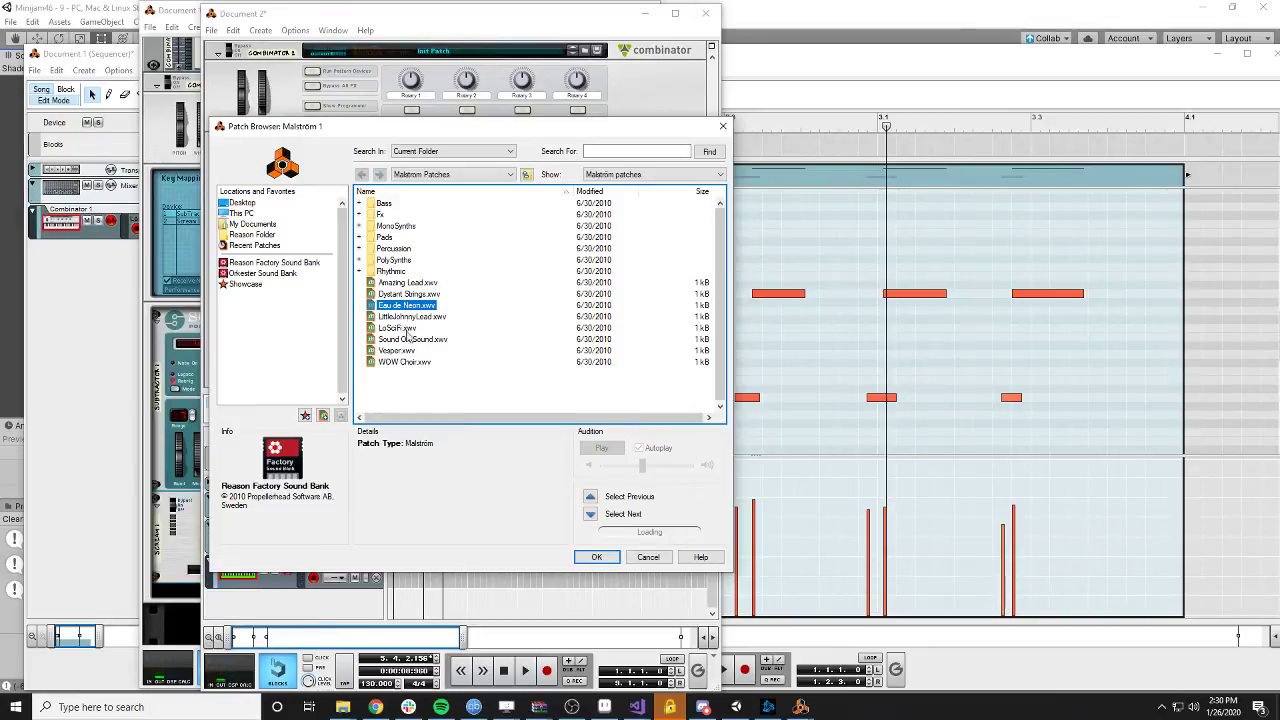
left_click(407, 330)
left_click(407, 341)
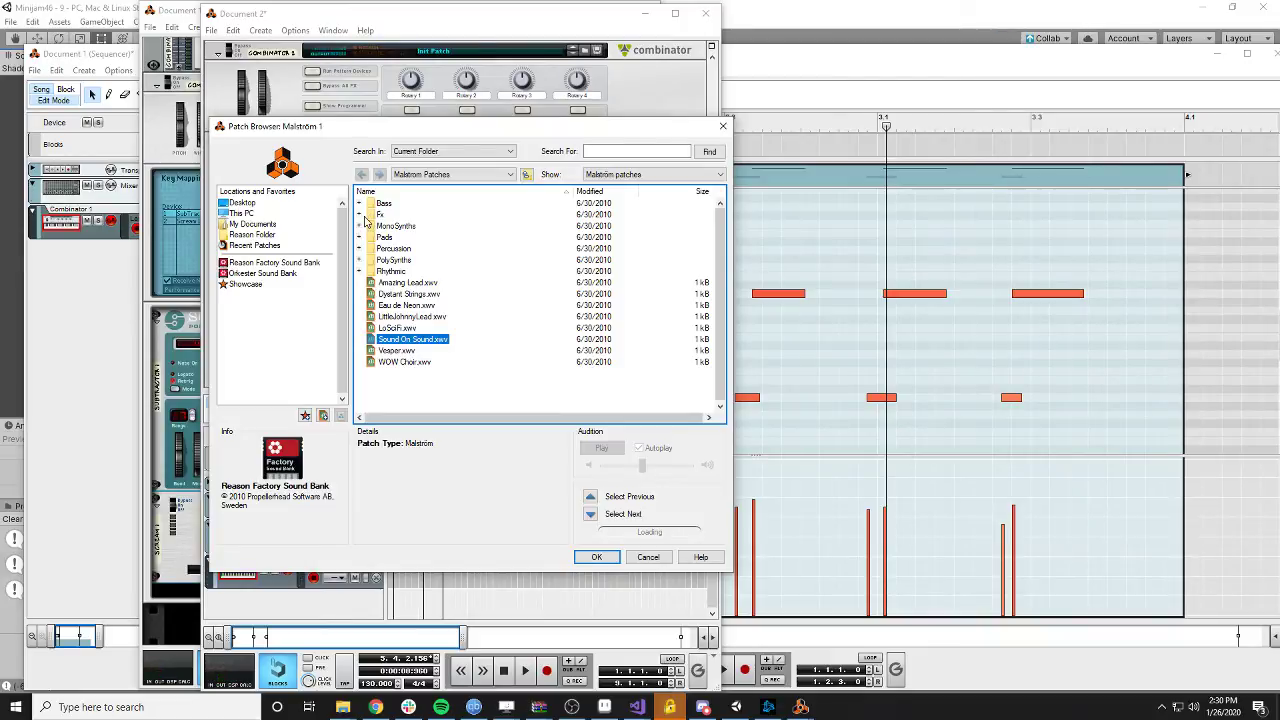
- Try a patch from the Malström Fx folder, reverse the patch list's name order, and cancel the patch selection
left_click(362, 216)
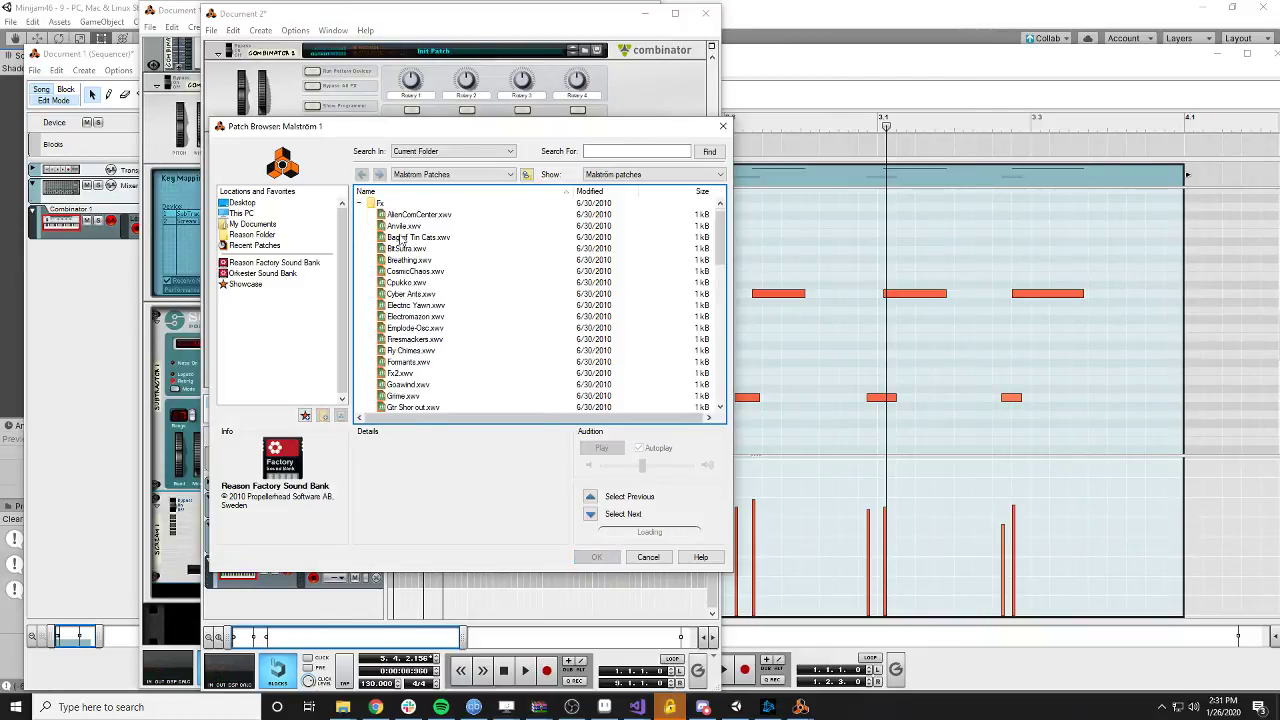
left_click(395, 226)
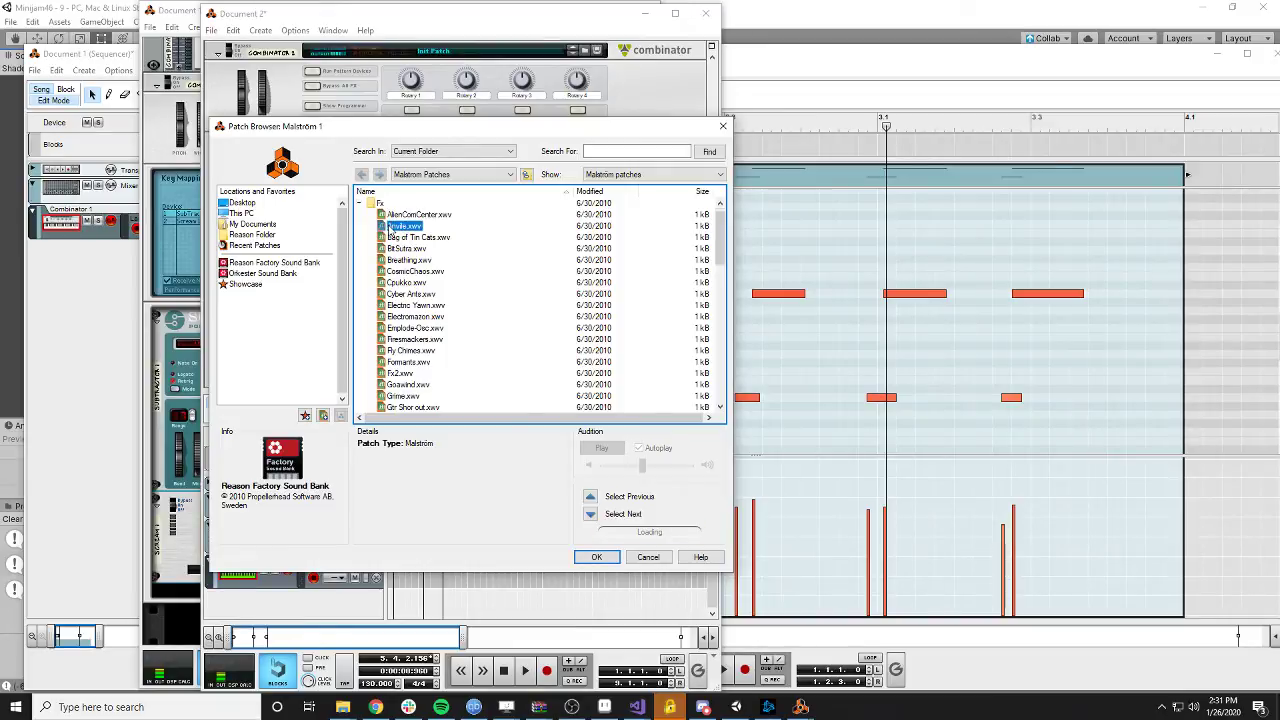
left_click(364, 191)
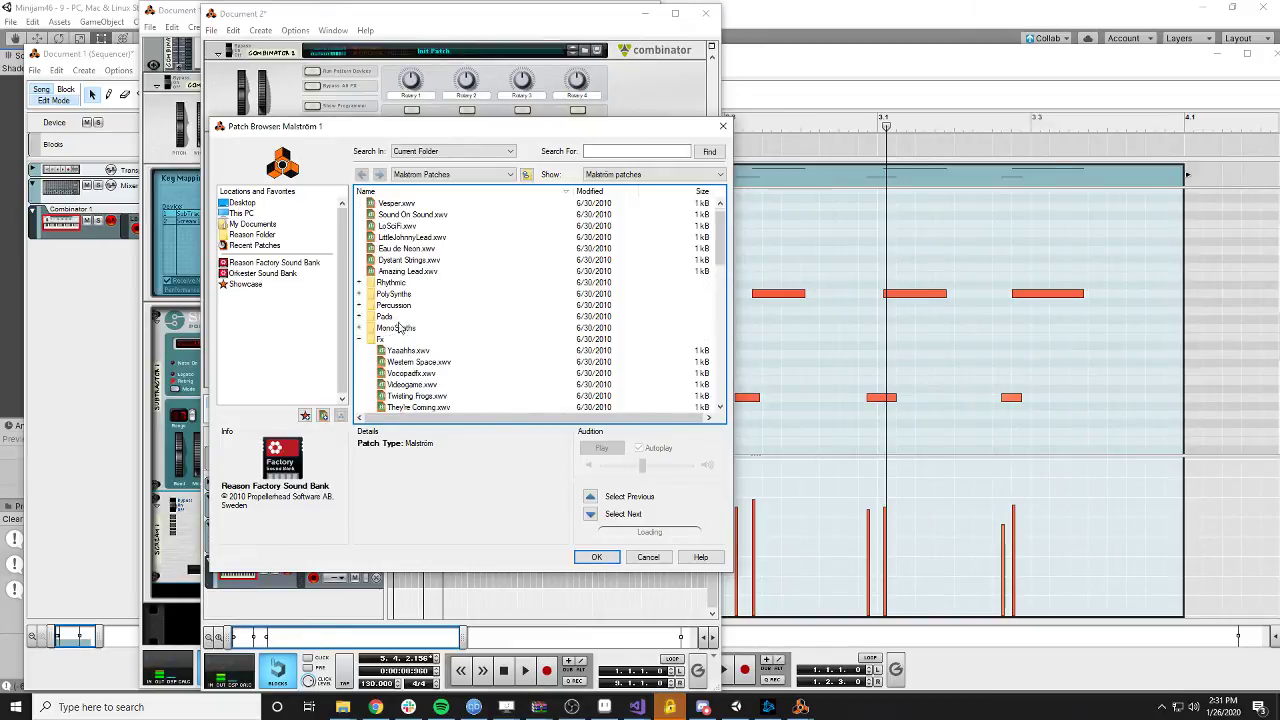
left_click(667, 562)
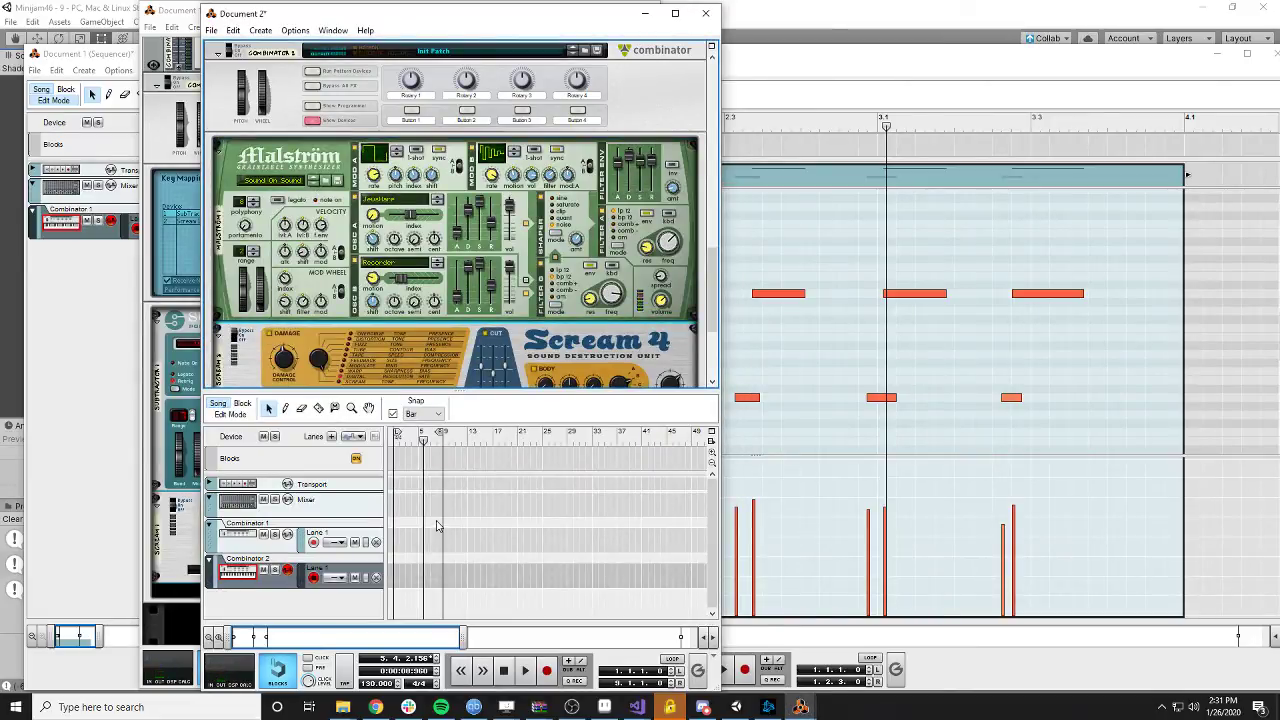
- Play the song briefly while looking over the Scream 4 and Malström devices in the rack
scroll(330, 190, "up", 5)
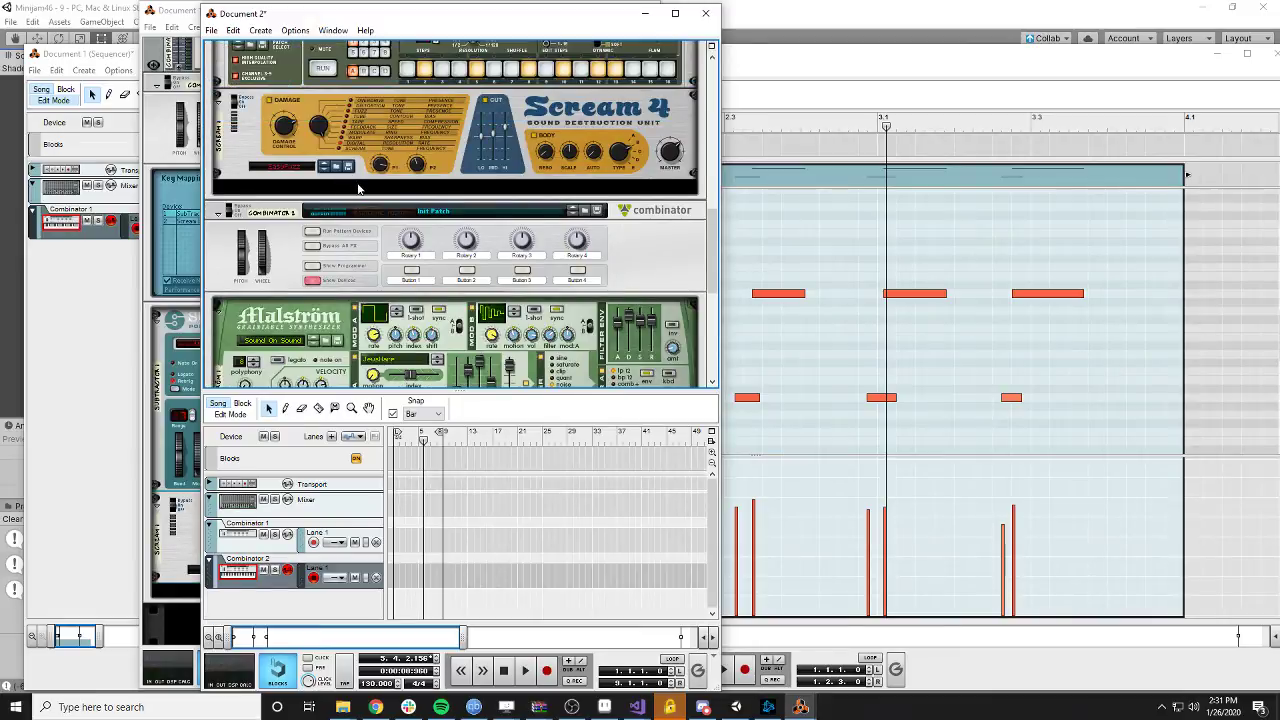
scroll(410, 297, "down", 2)
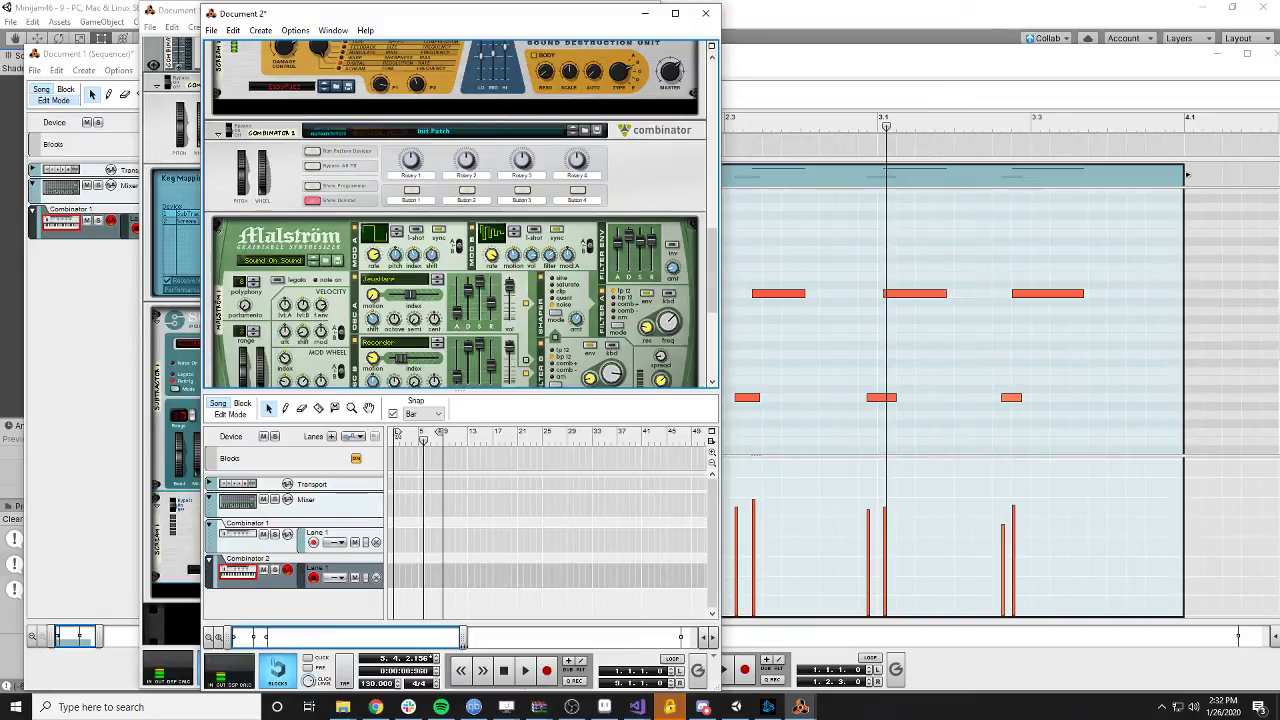
left_click(523, 668)
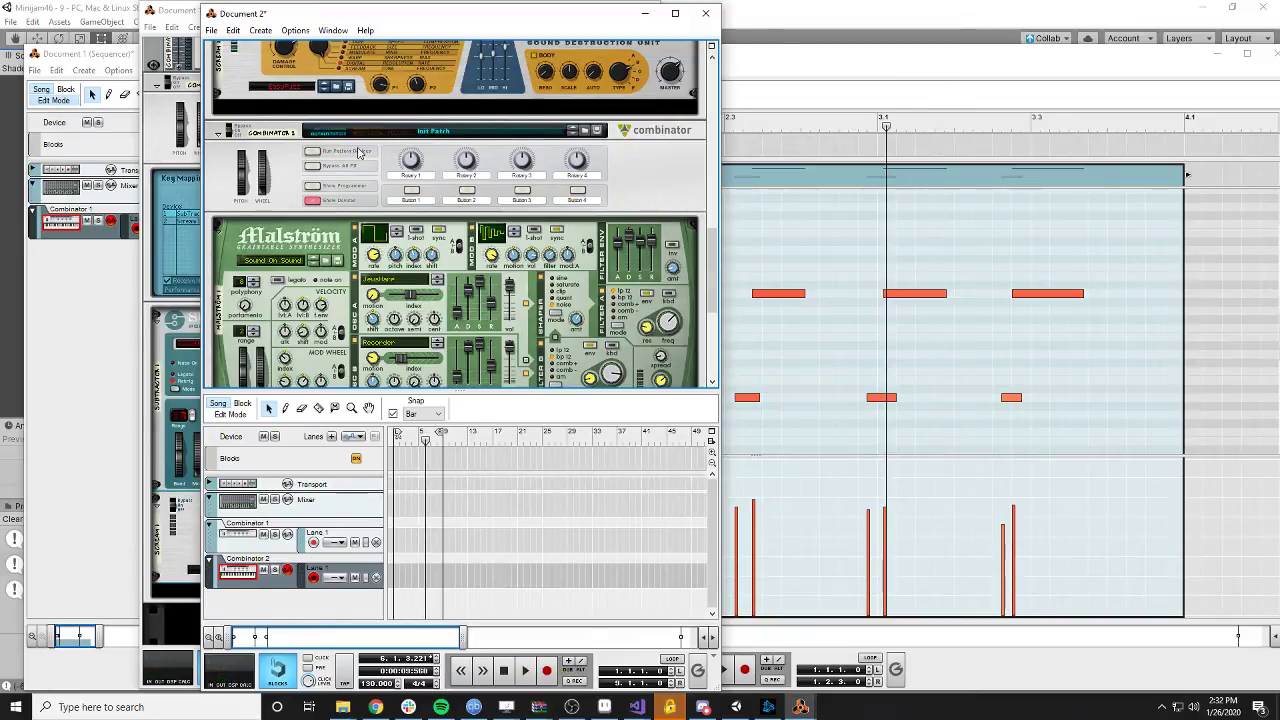
scroll(371, 193, "up", 3)
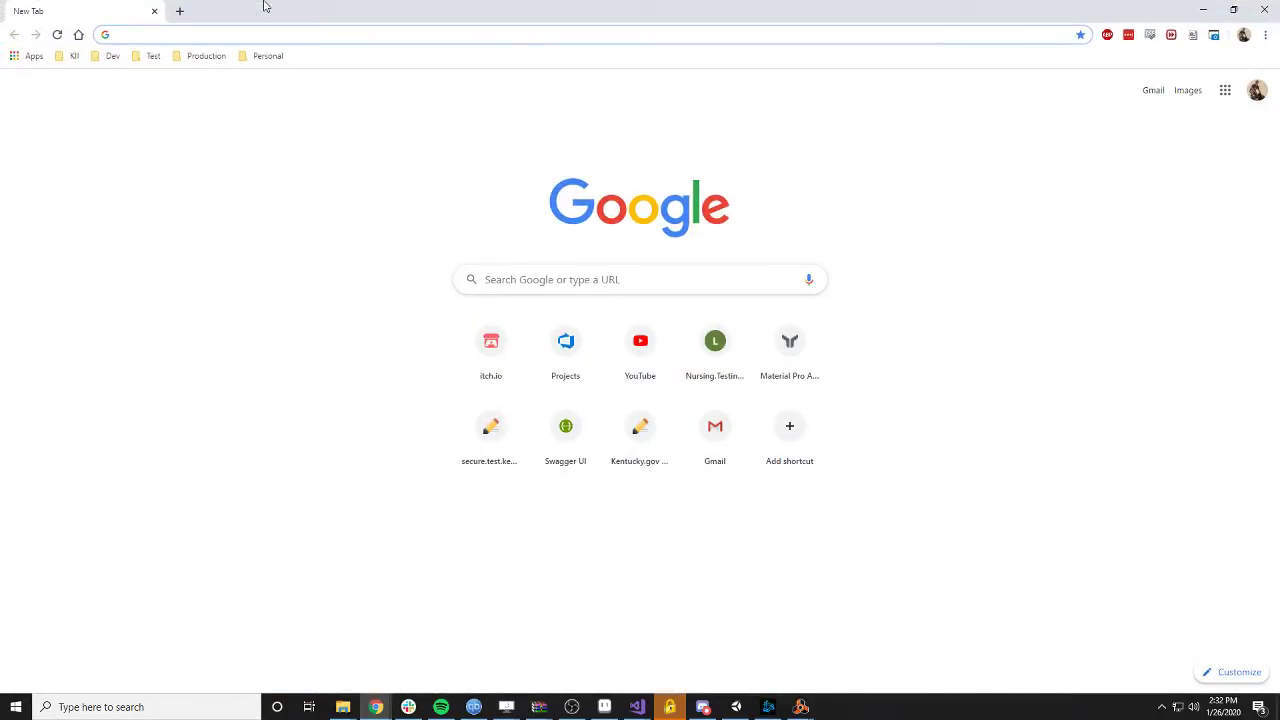
- Switch to Chrome, go to freemusicarchive.org and open its Chiptune genre page
type("freemusicarchive.org")
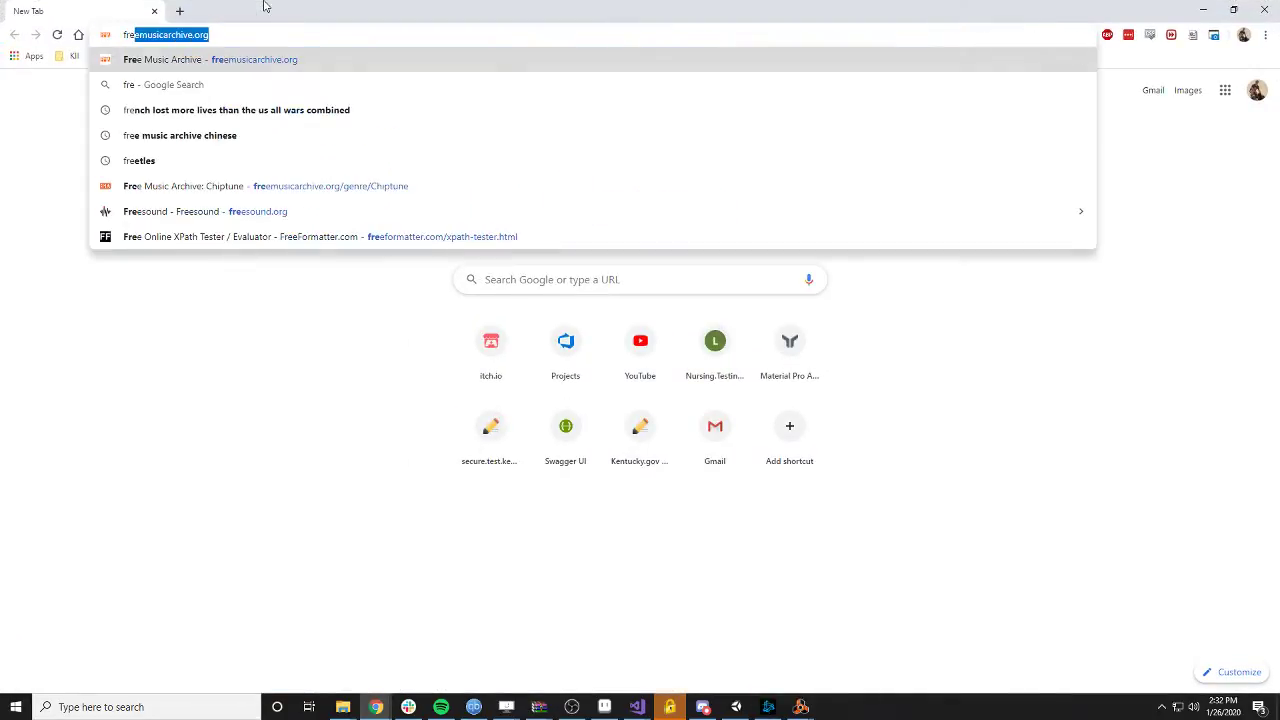
key("Return")
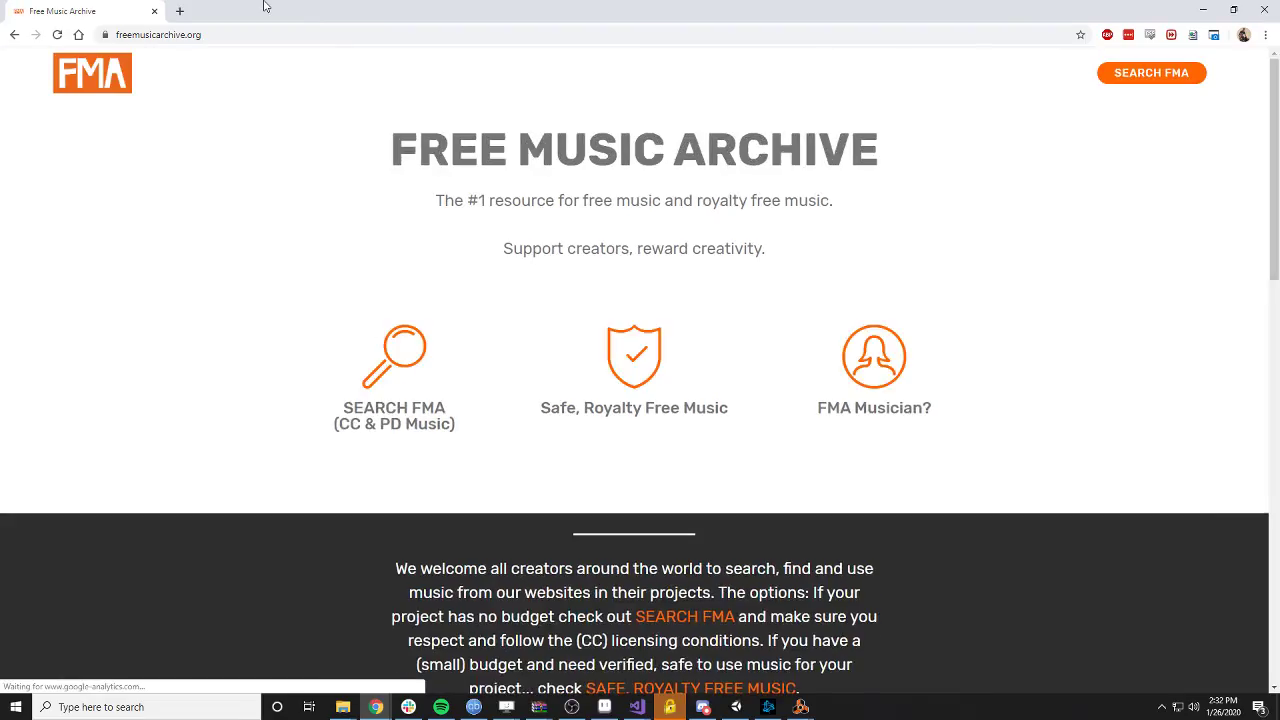
left_click(280, 36)
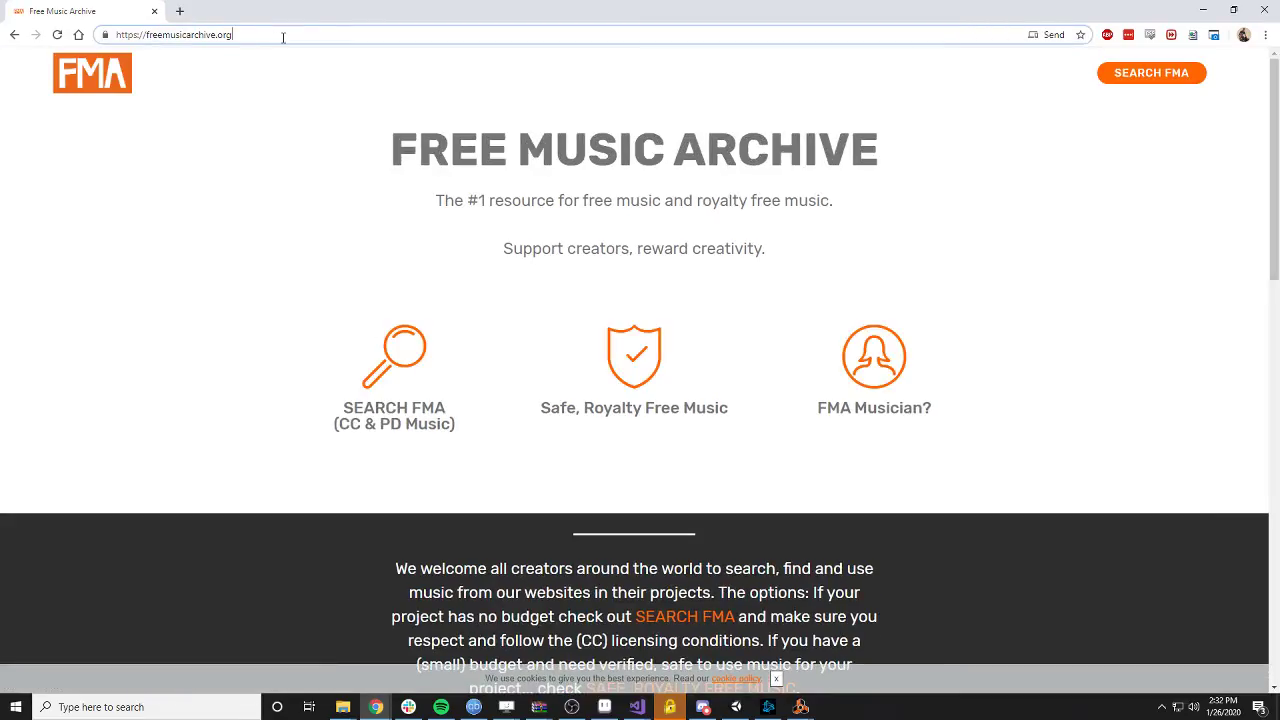
type("/")
key("Down")
key("Down")
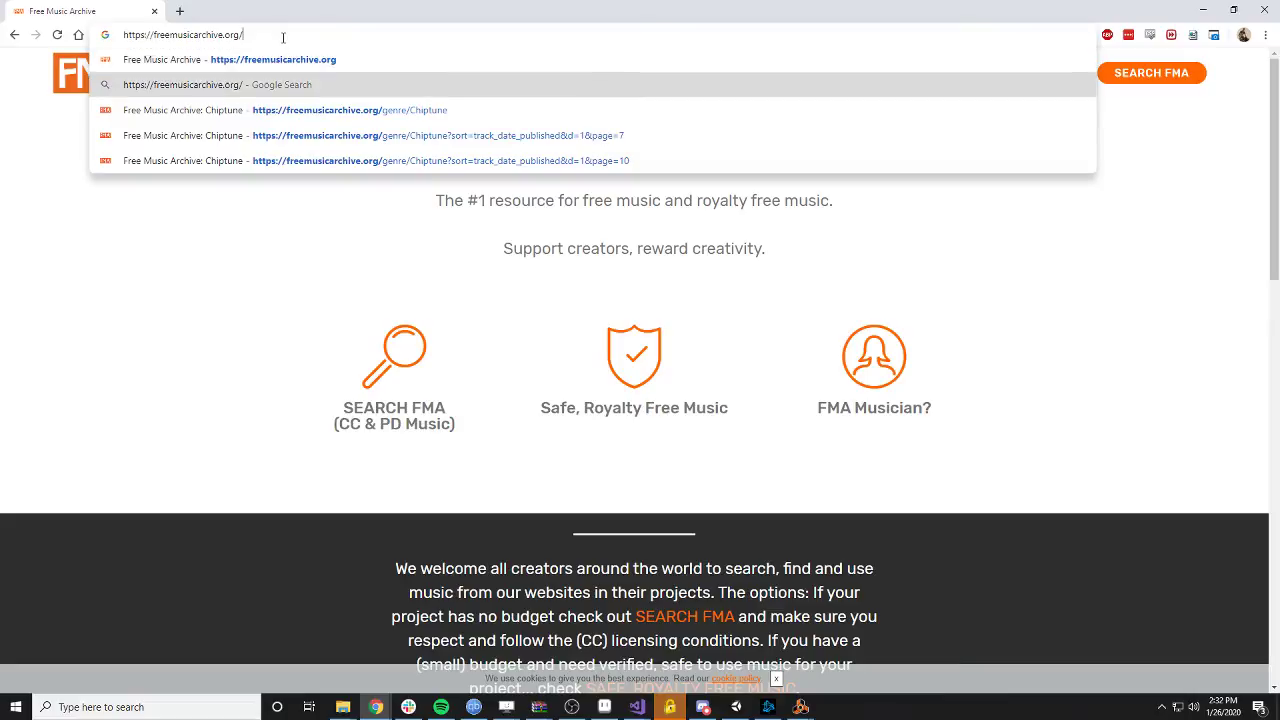
key("Return")
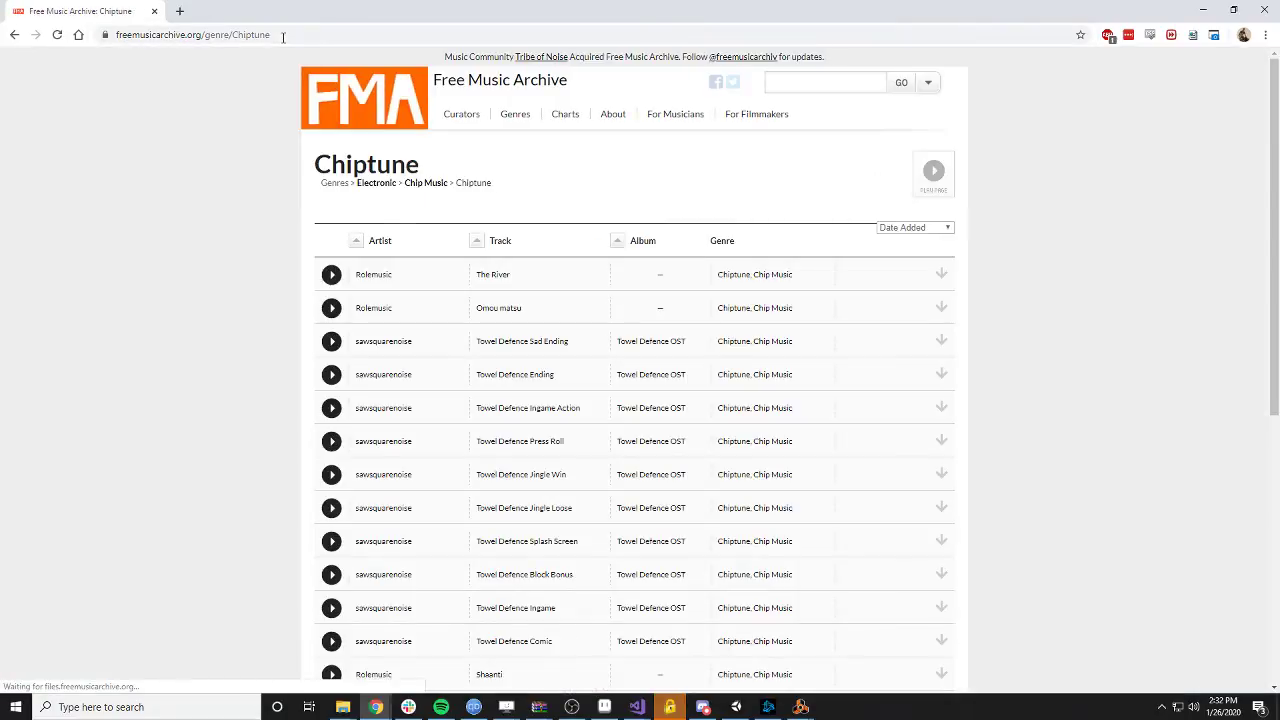
- Preview the track w1x in the Chiptune list and pause it
scroll(644, 311, "down", 4)
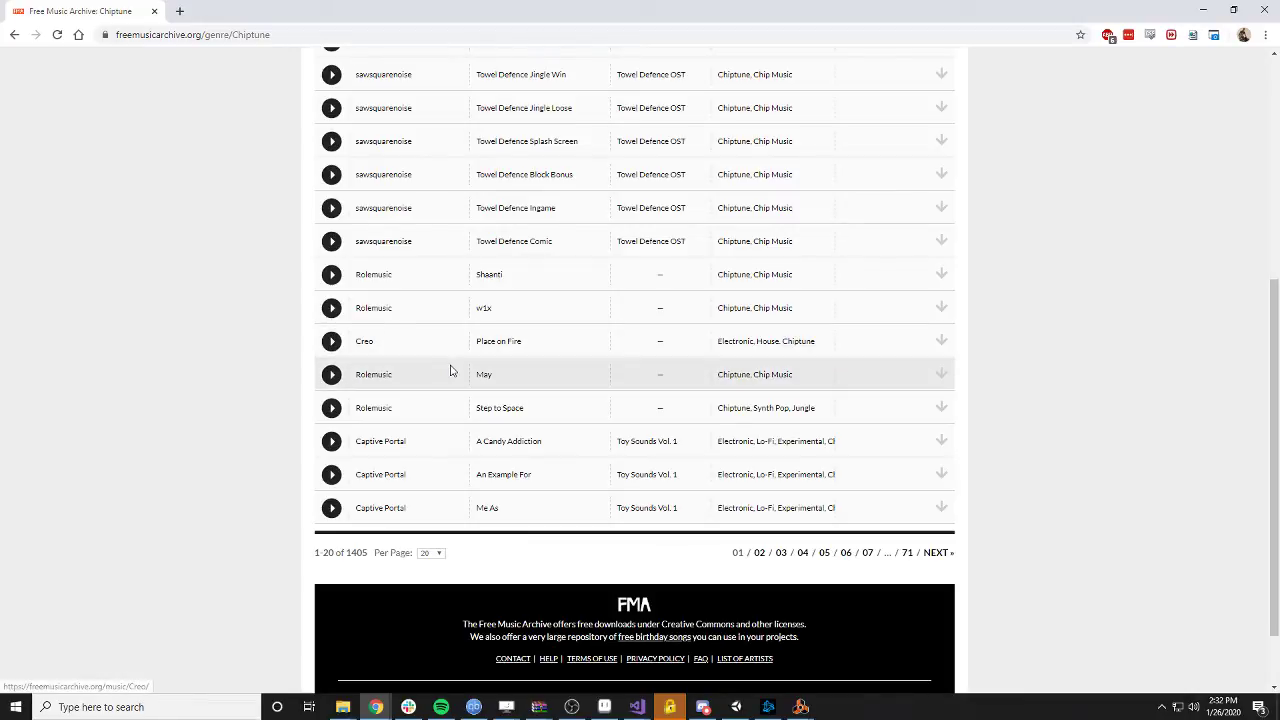
left_click(333, 308)
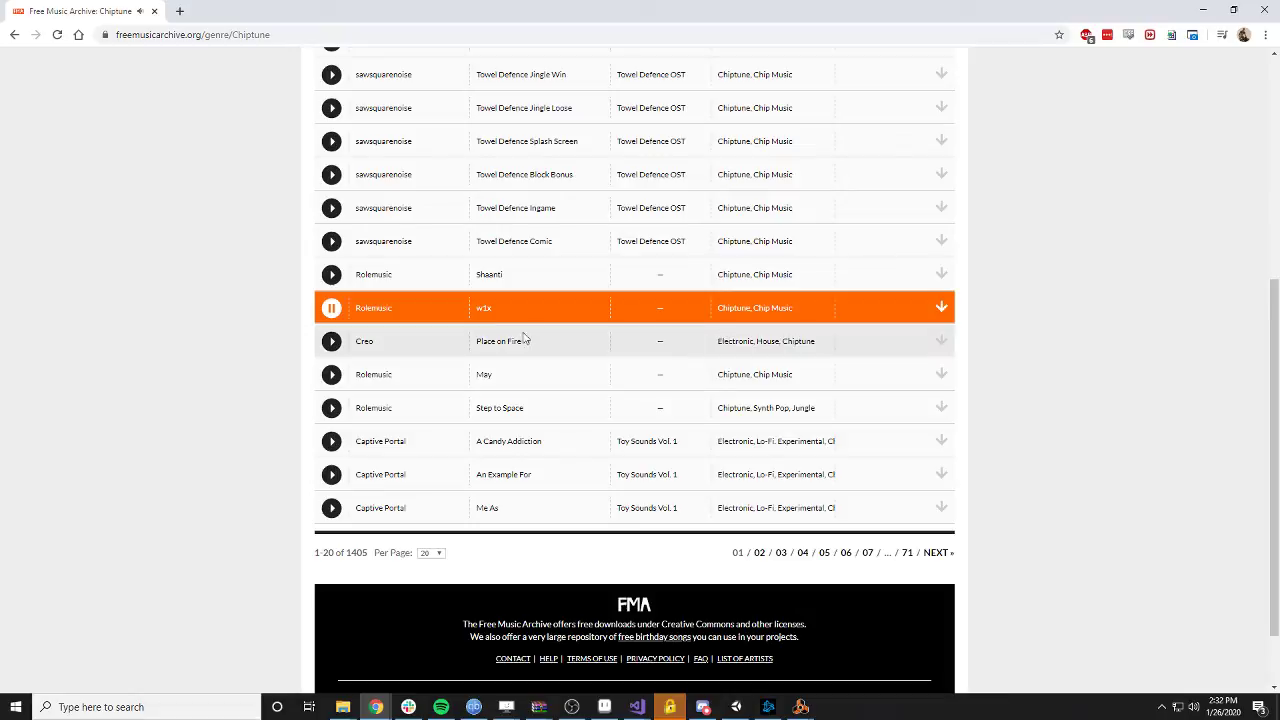
left_click(330, 315)
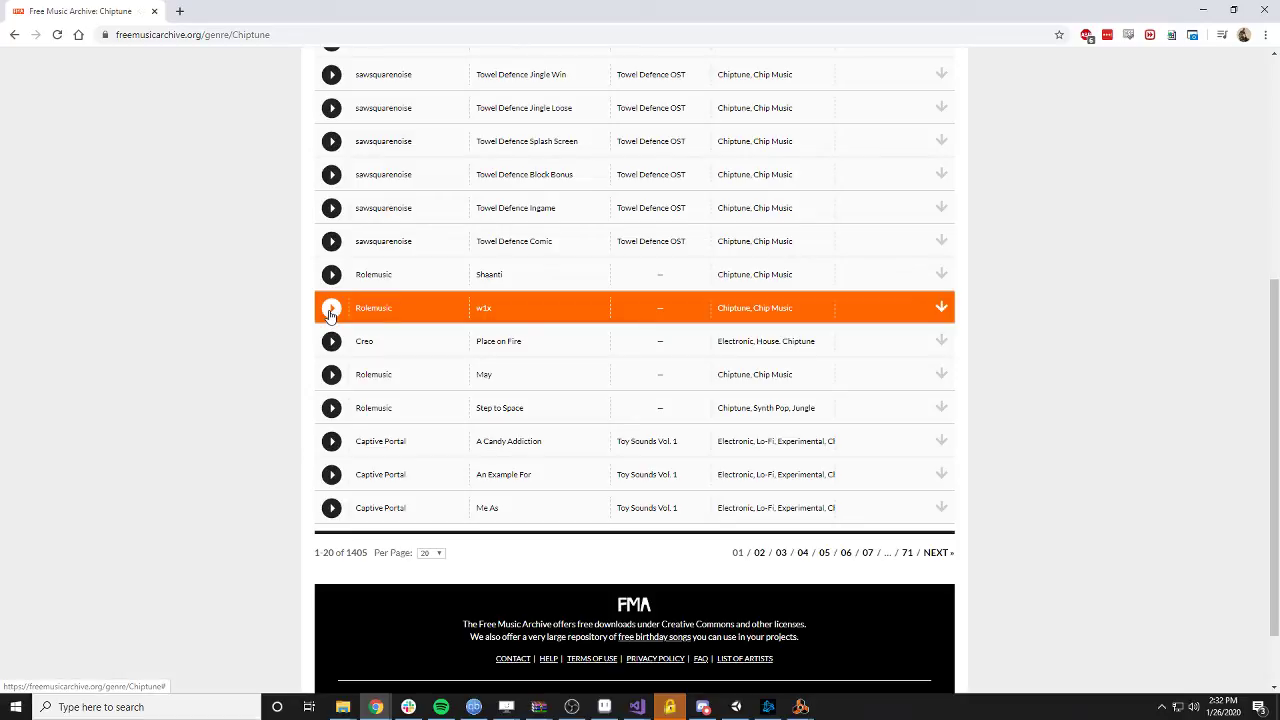
- Go through page 3 to page 7 of the Chiptune list and preview The Great Madeja, Juglar Street and The Black Kitty
left_click(781, 558)
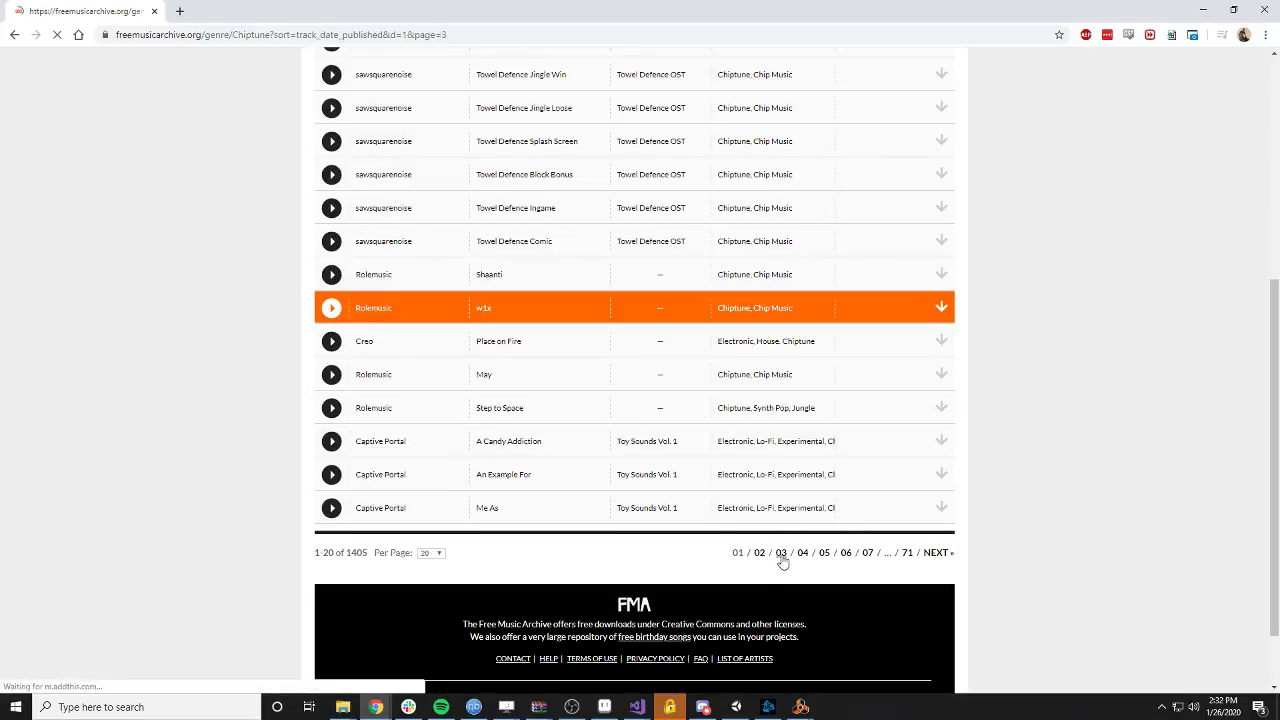
scroll(847, 508, "down", 10)
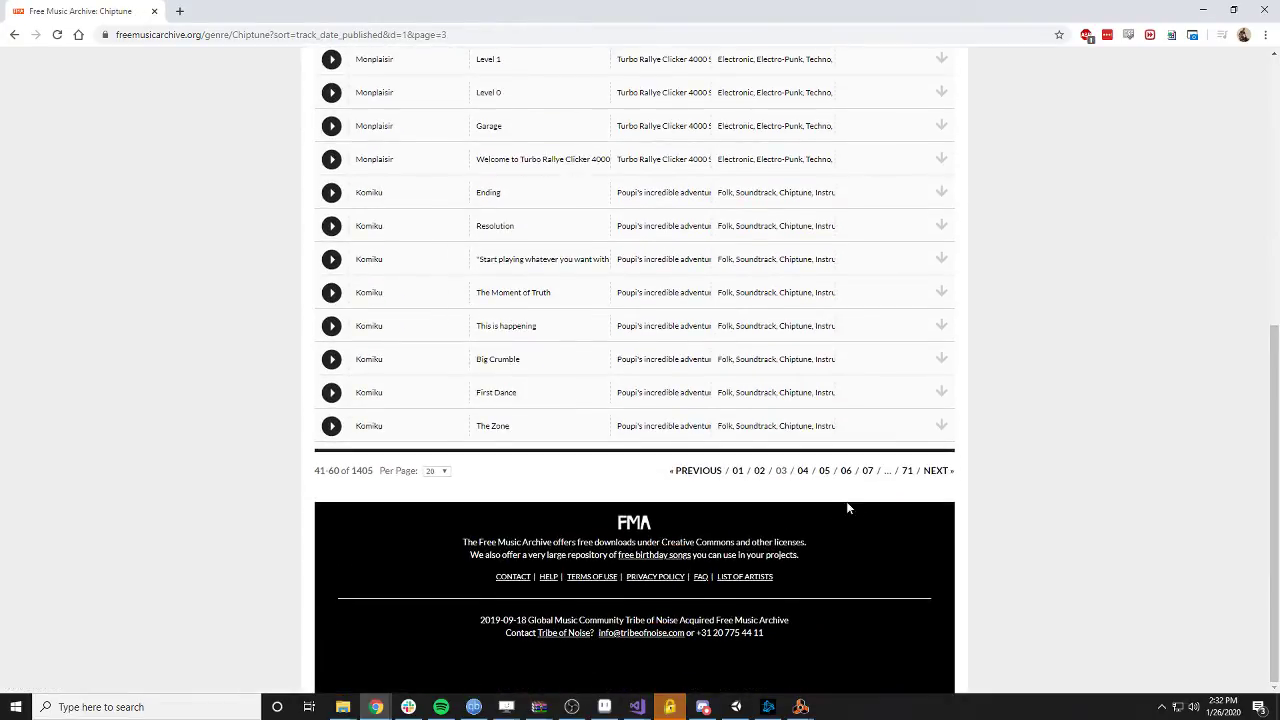
left_click(867, 470)
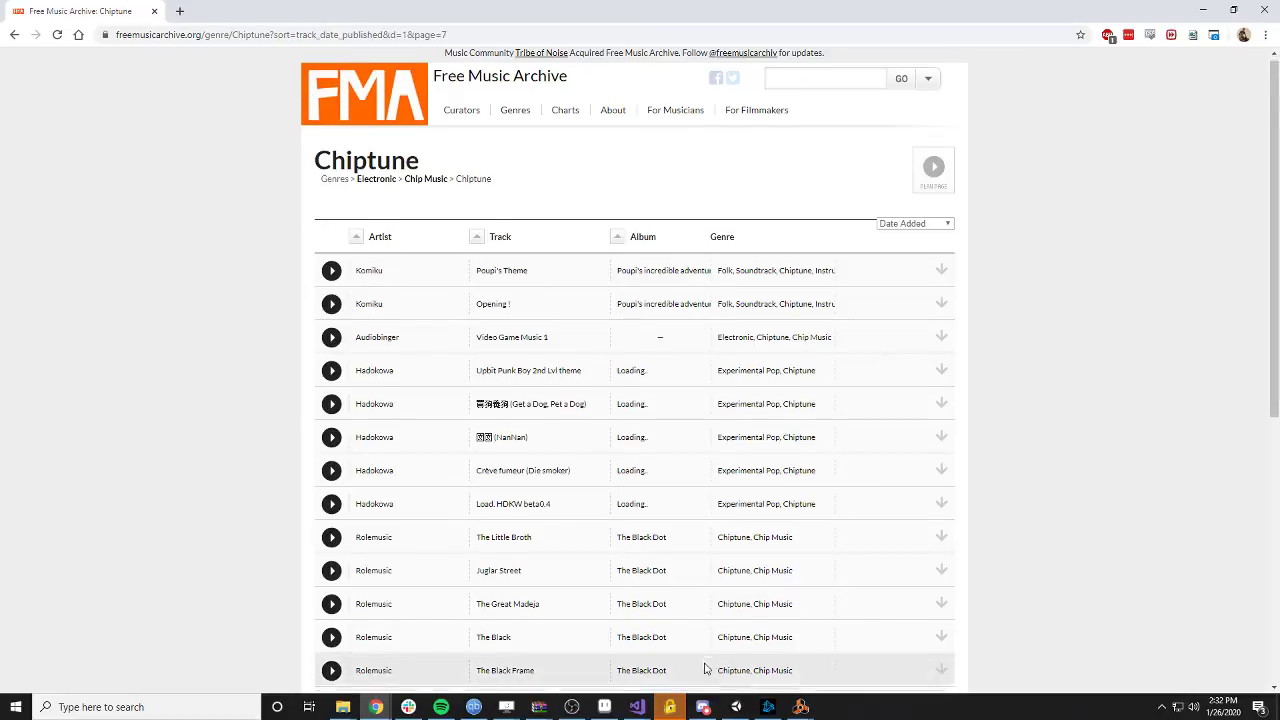
scroll(674, 403, "down", 3)
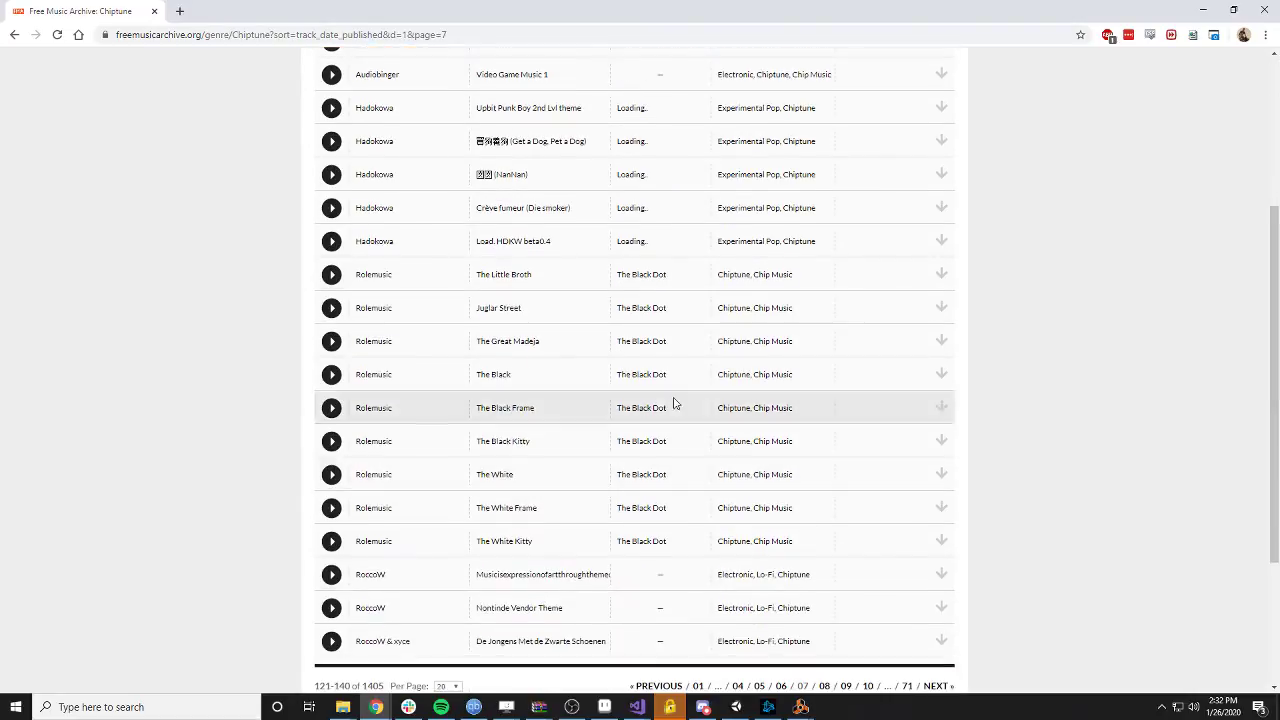
left_click(331, 341)
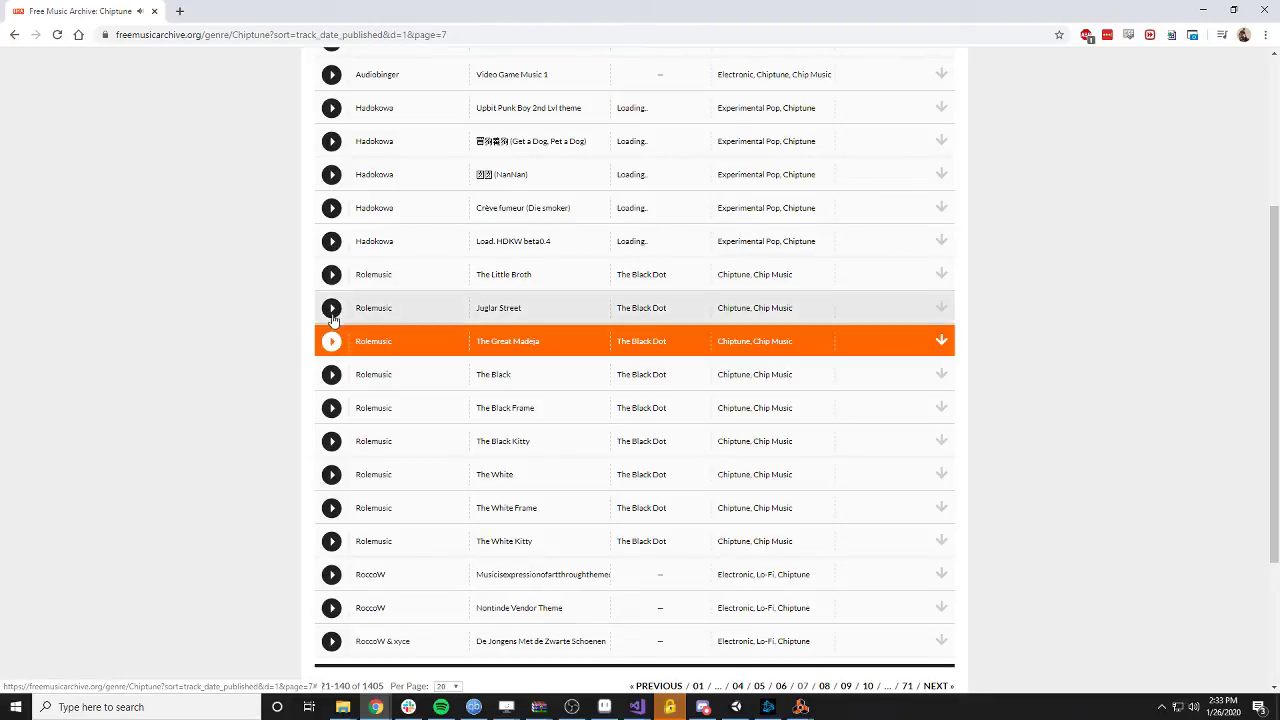
left_click(332, 310)
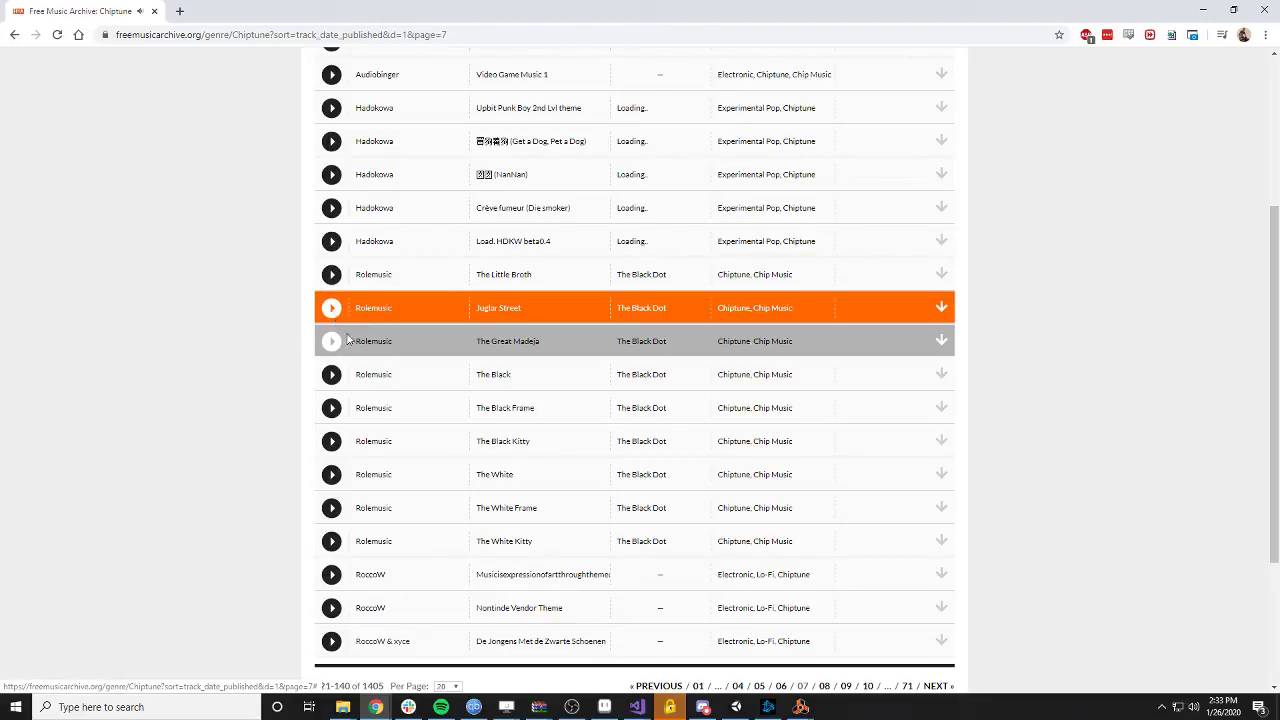
scroll(335, 312, "down", 2)
left_click(332, 310)
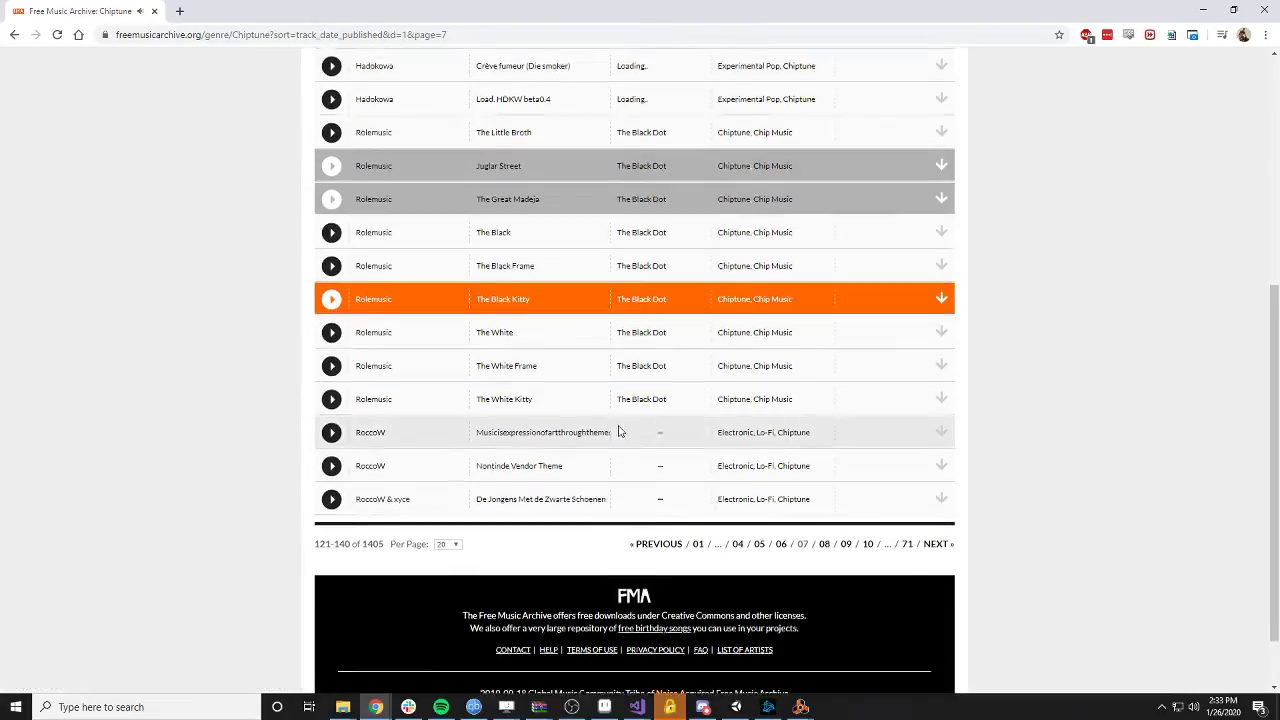
- Preview the last three tracks on page 7, including Nontinde Vendor Theme and De Jongens Met de Zwarte Schoenen
scroll(650, 440, "down", 1)
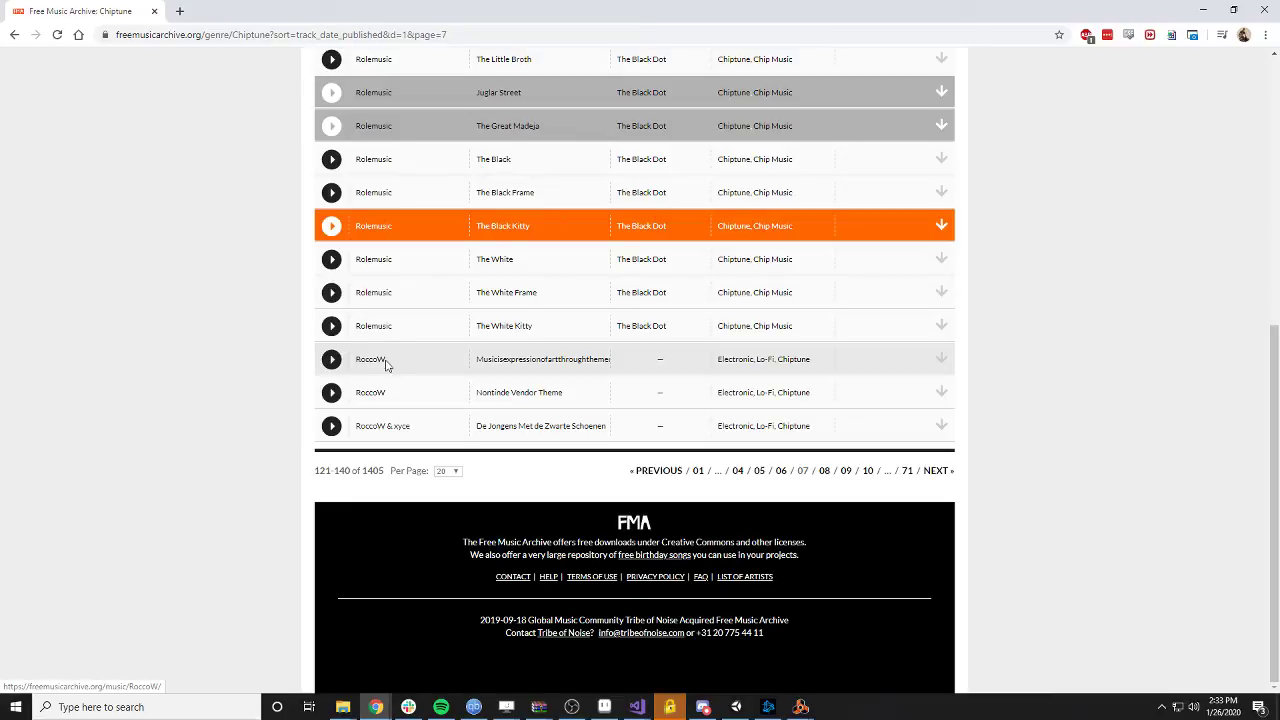
left_click(333, 361)
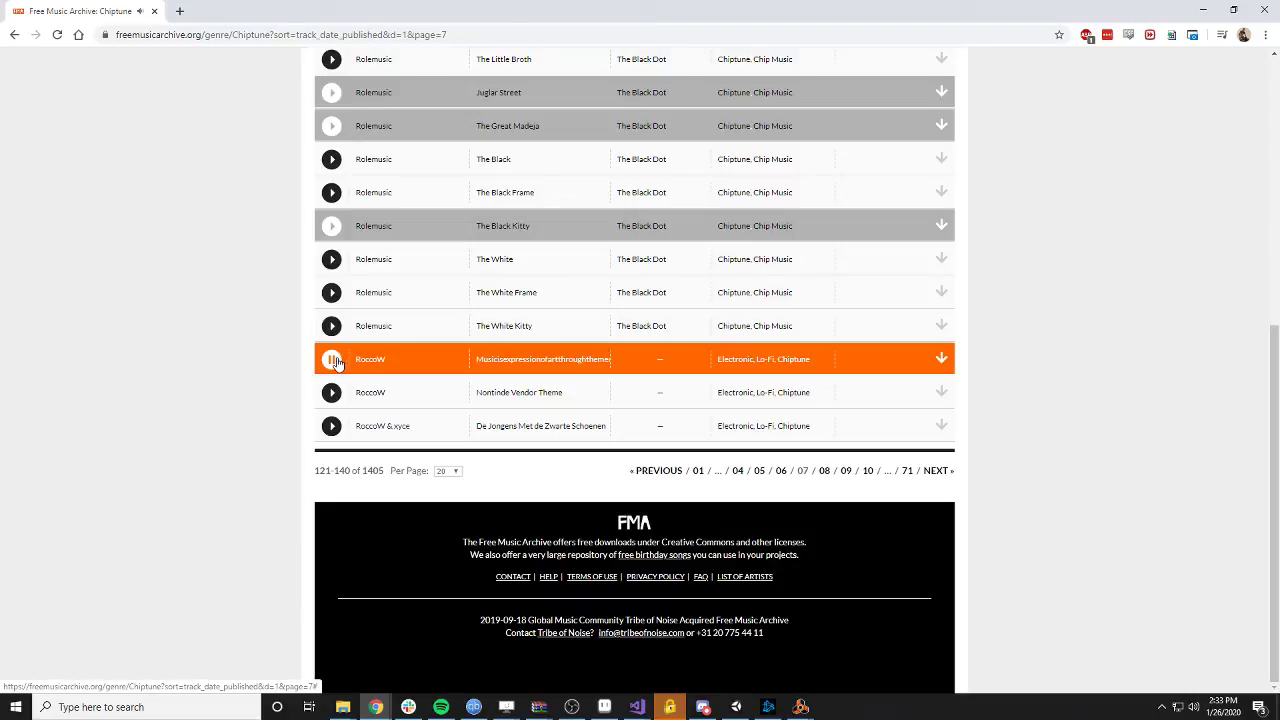
left_click(334, 396)
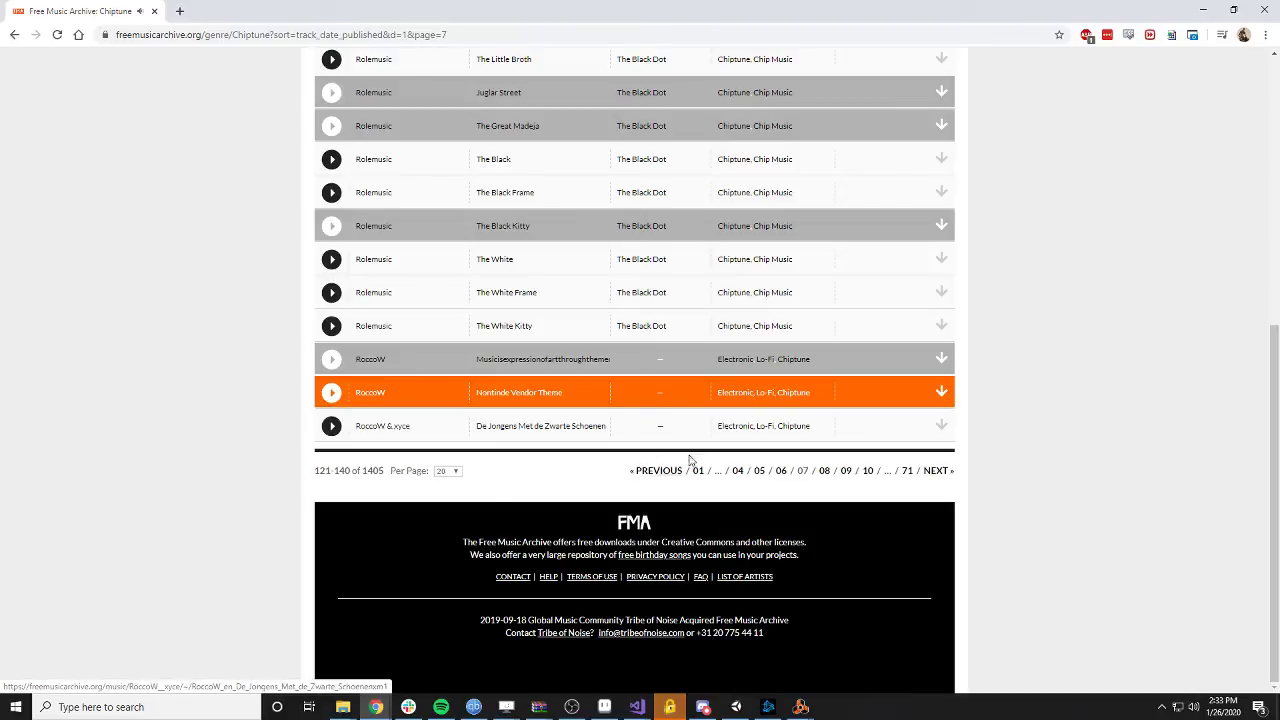
left_click(332, 430)
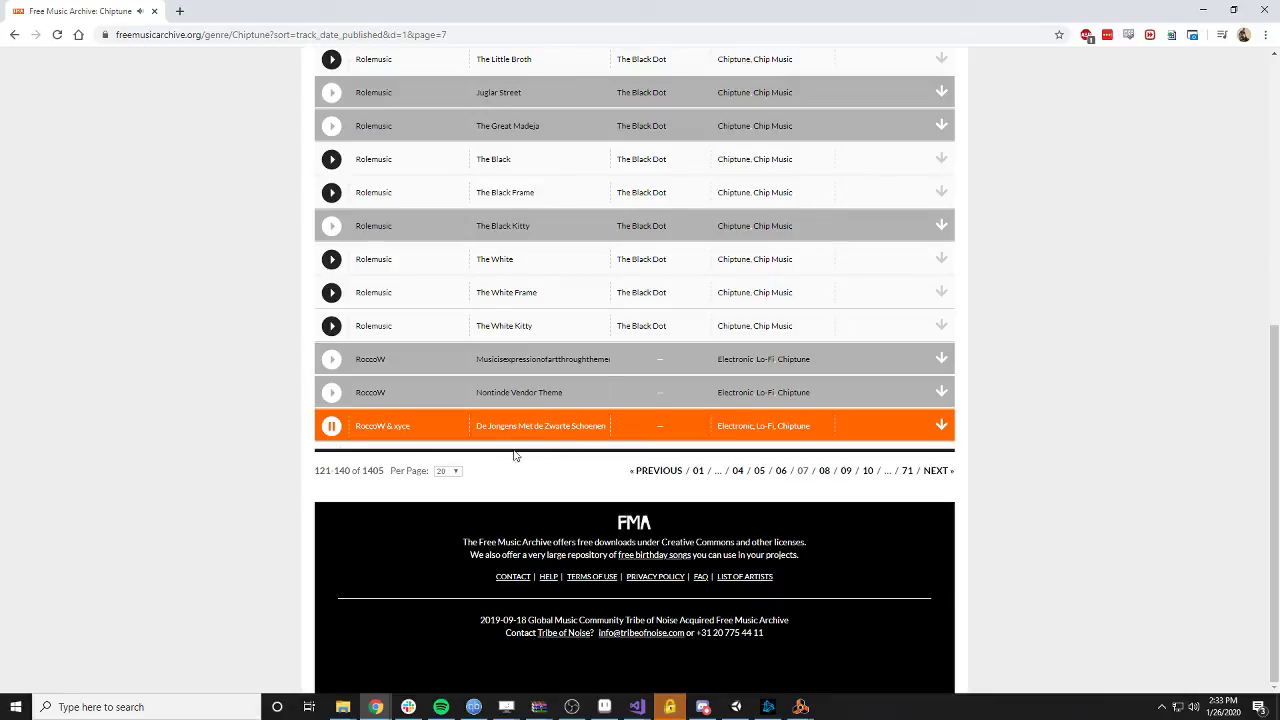
- Go to page 8 of the Chiptune list and preview Visager's Shoots, Roots and Rainy Ascent loops, pausing the last one
left_click(934, 472)
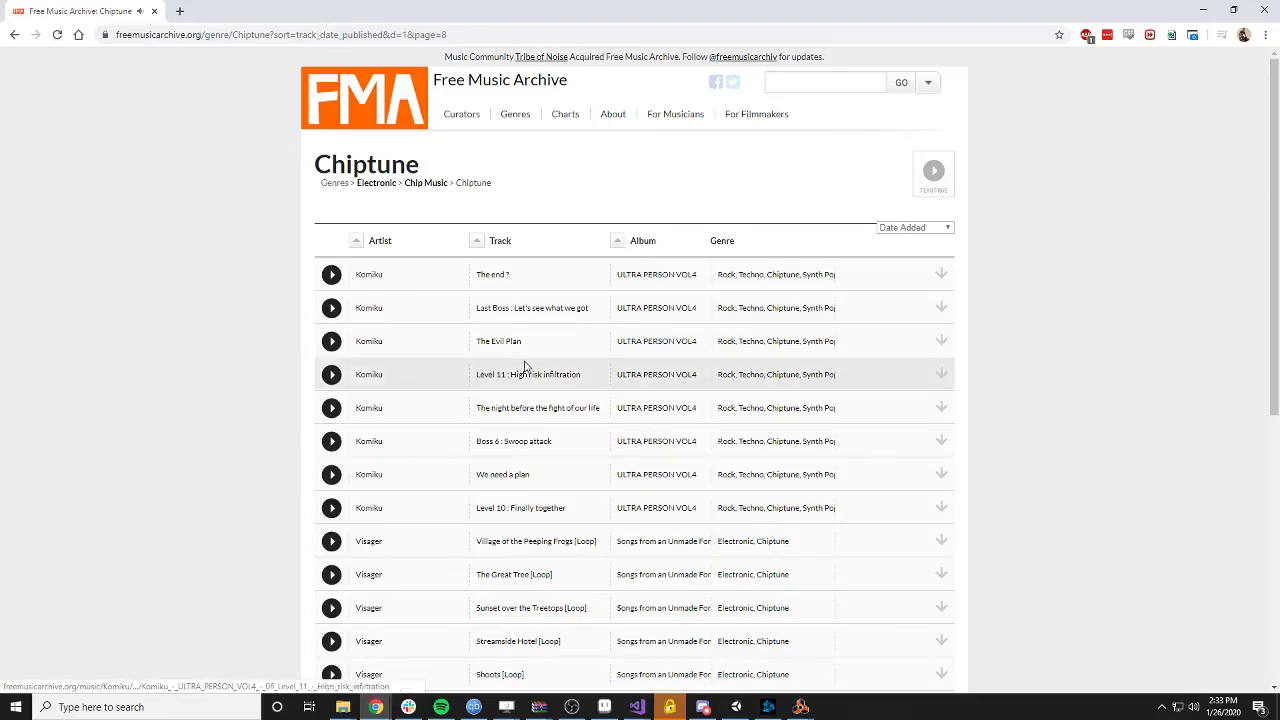
scroll(439, 347, "down", 3)
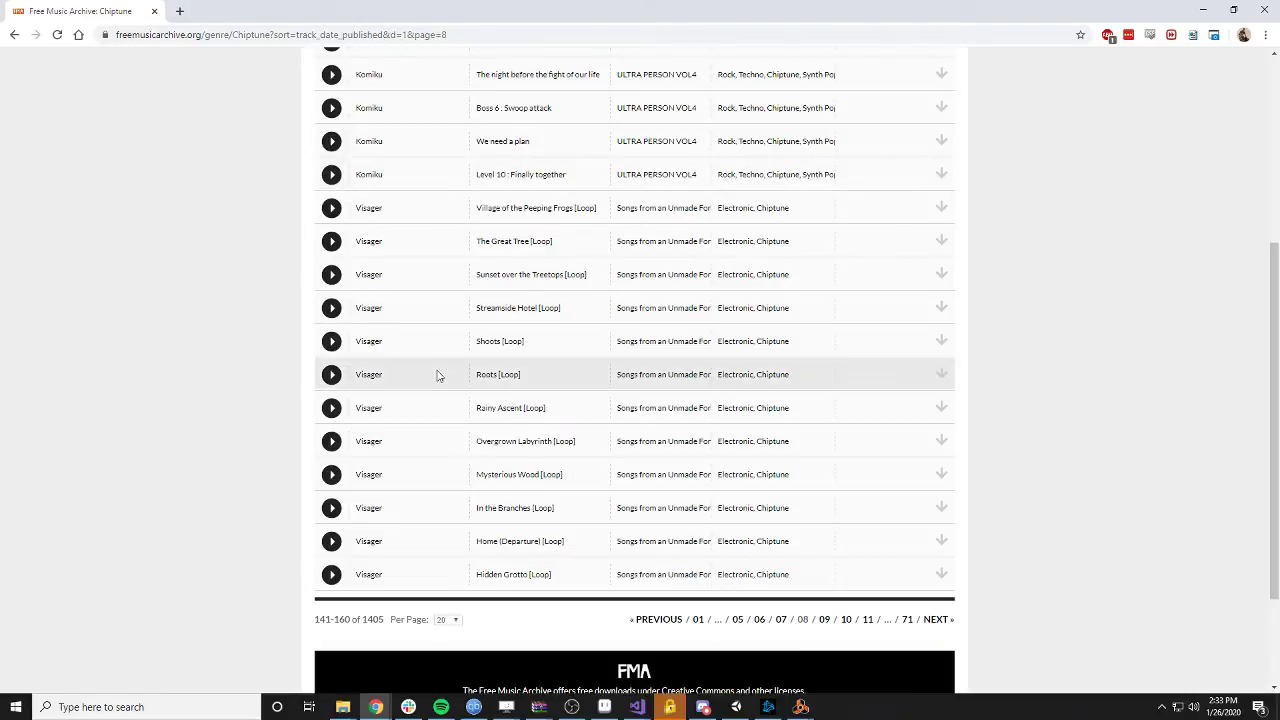
left_click(333, 342)
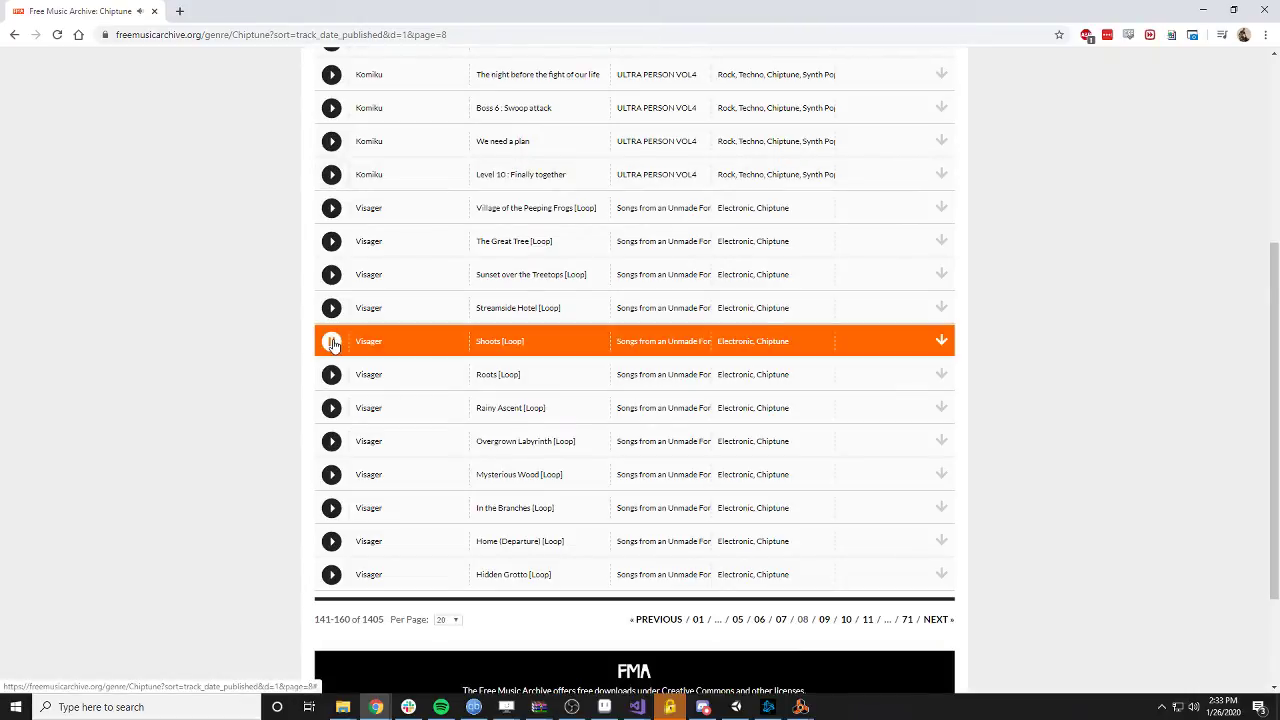
left_click(331, 376)
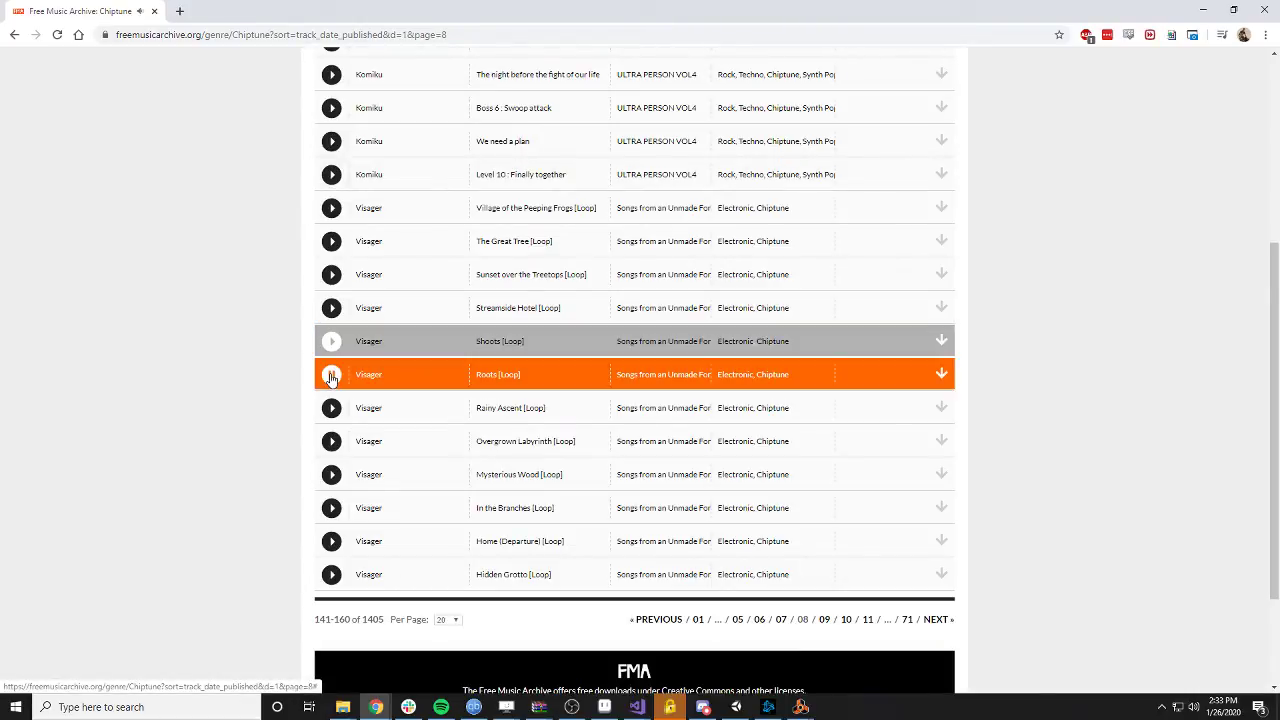
left_click(331, 409)
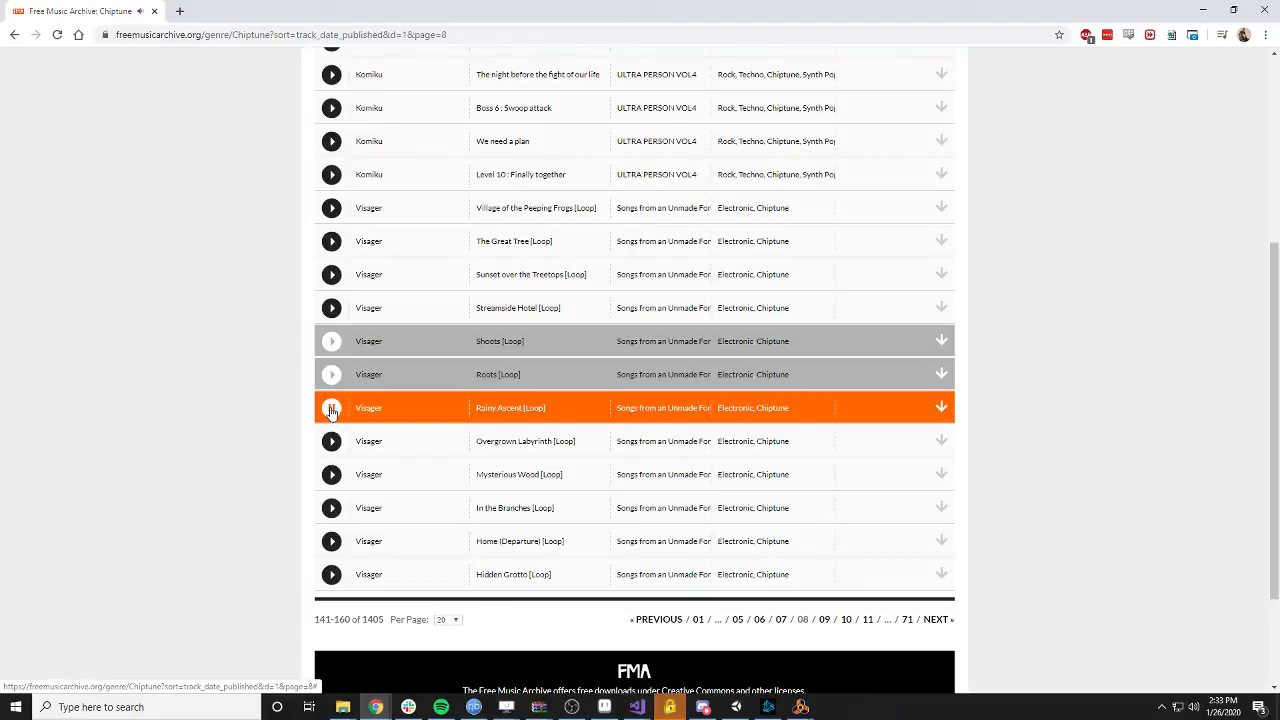
left_click(331, 409)
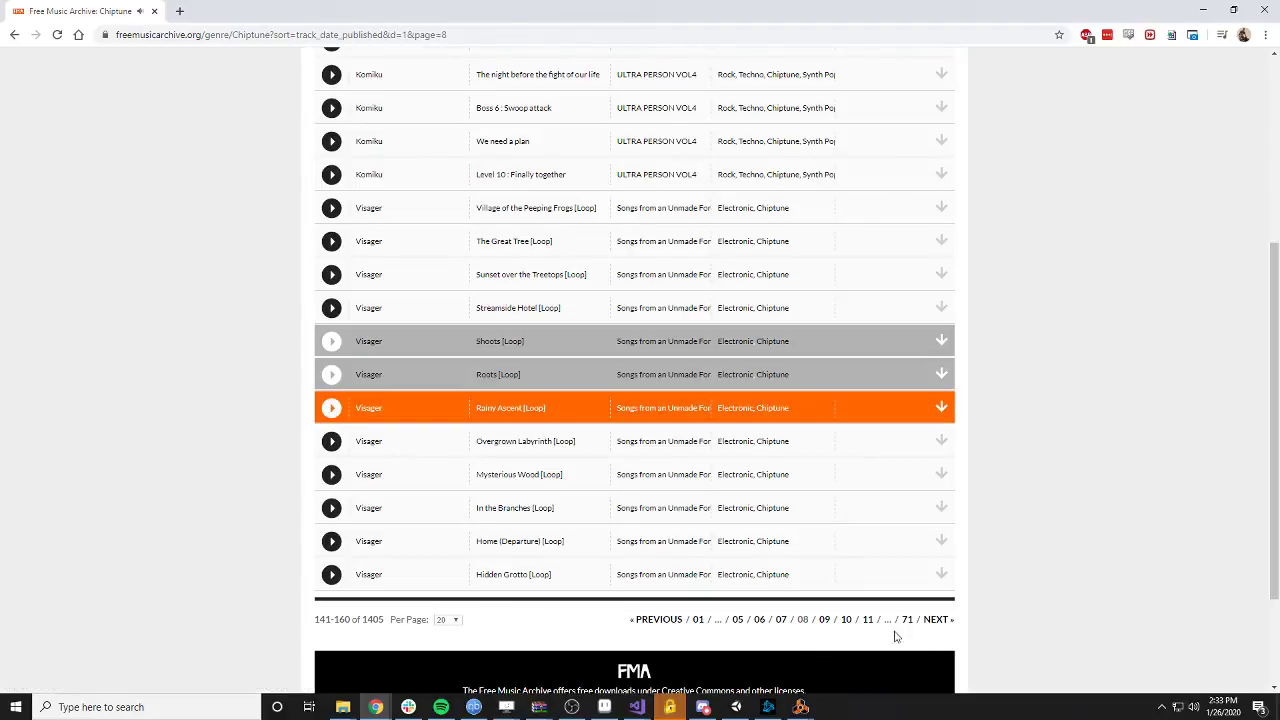
- Go to page 9 of the Chiptune list and preview Disorder, Cochise and Inches of Mercury
left_click(824, 619)
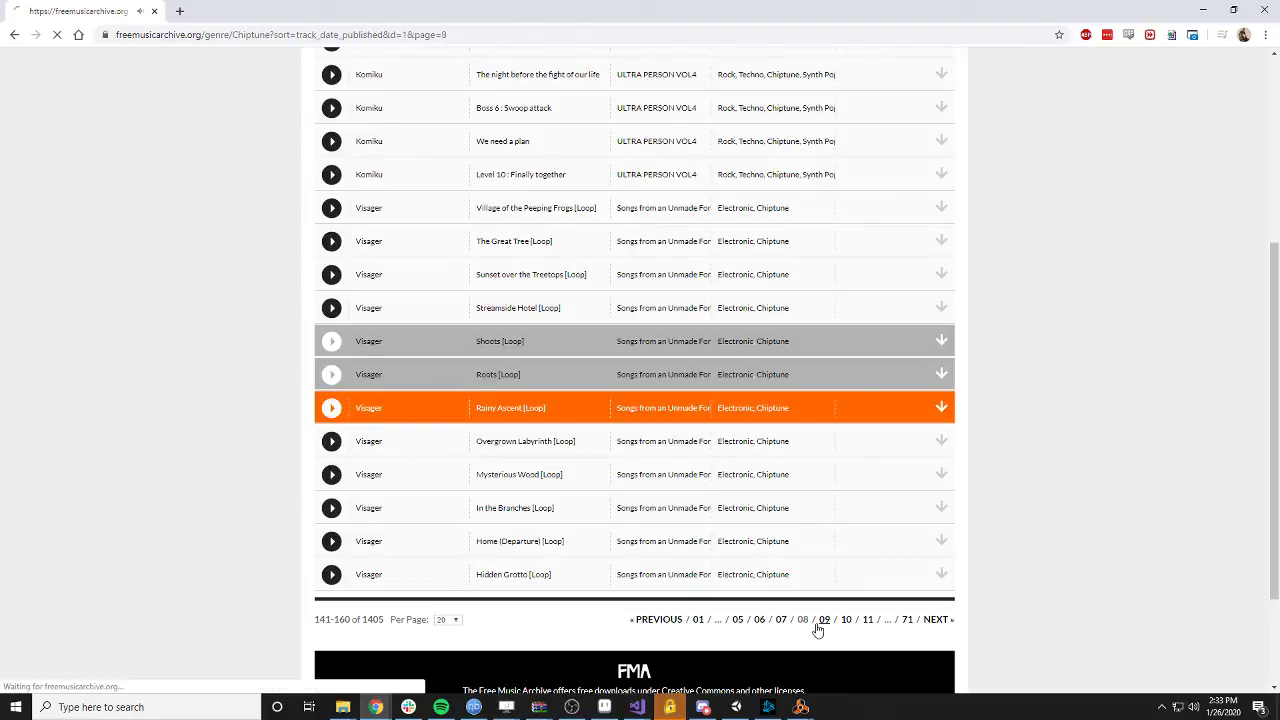
left_click(331, 375)
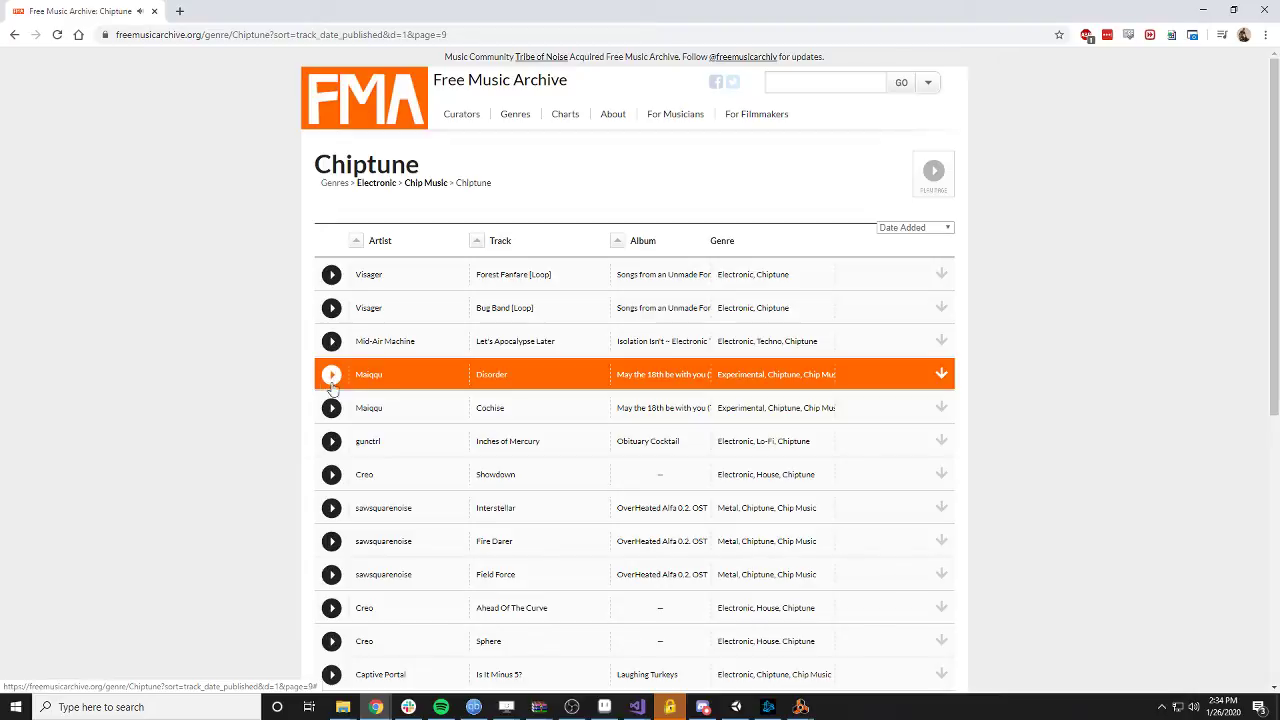
left_click(331, 408)
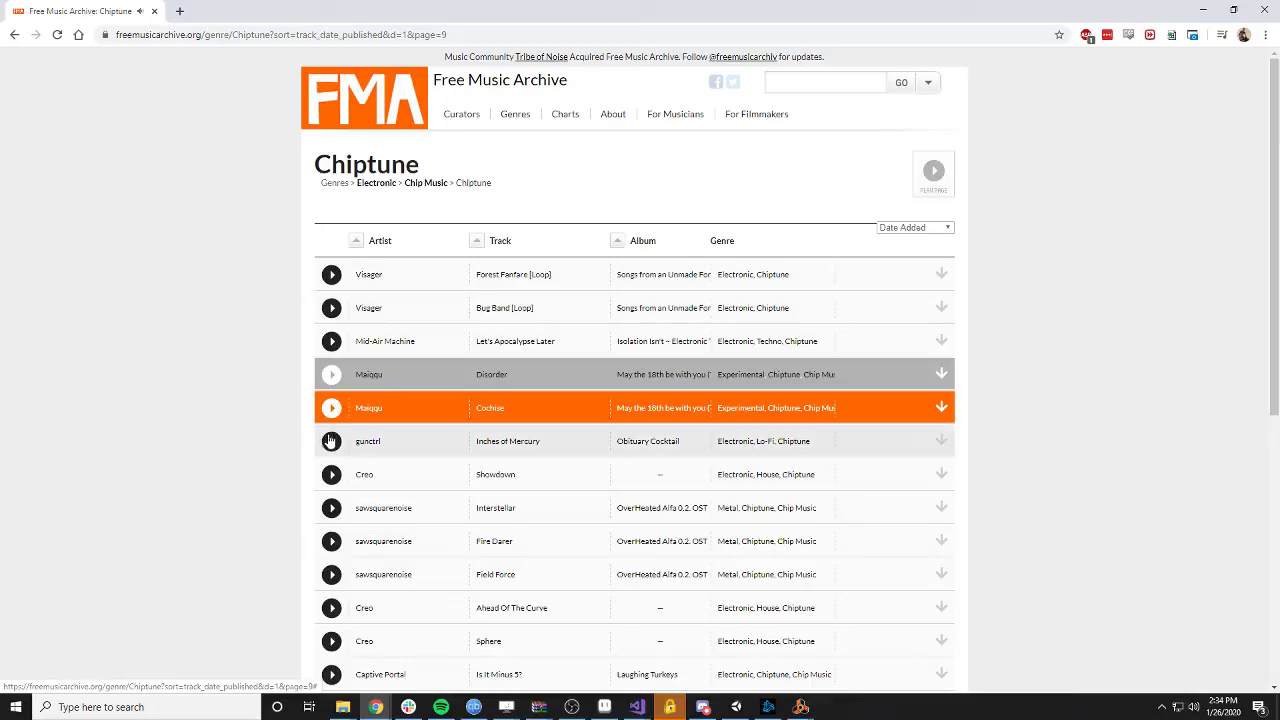
left_click(331, 441)
- Preview Creo's Showdown and the sawsquarenoise tracks Interstellar, Fire Darer and Field Force
scroll(288, 436, "down", 1)
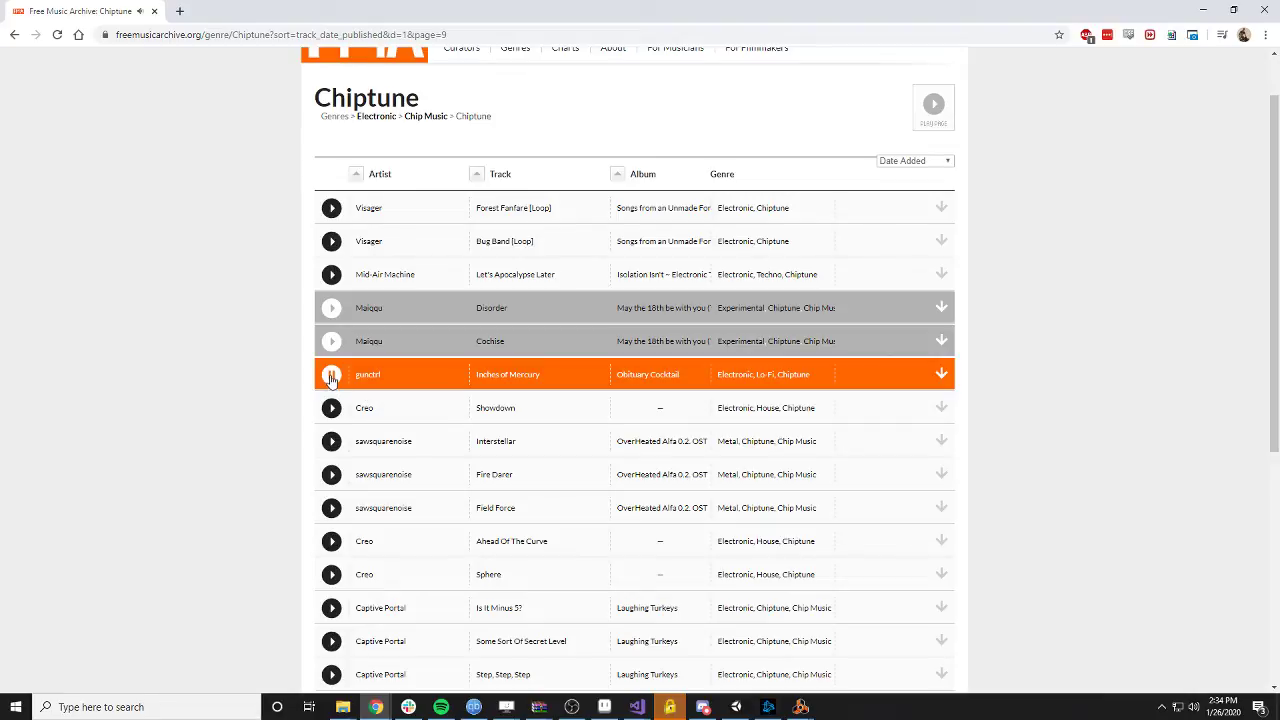
left_click(331, 409)
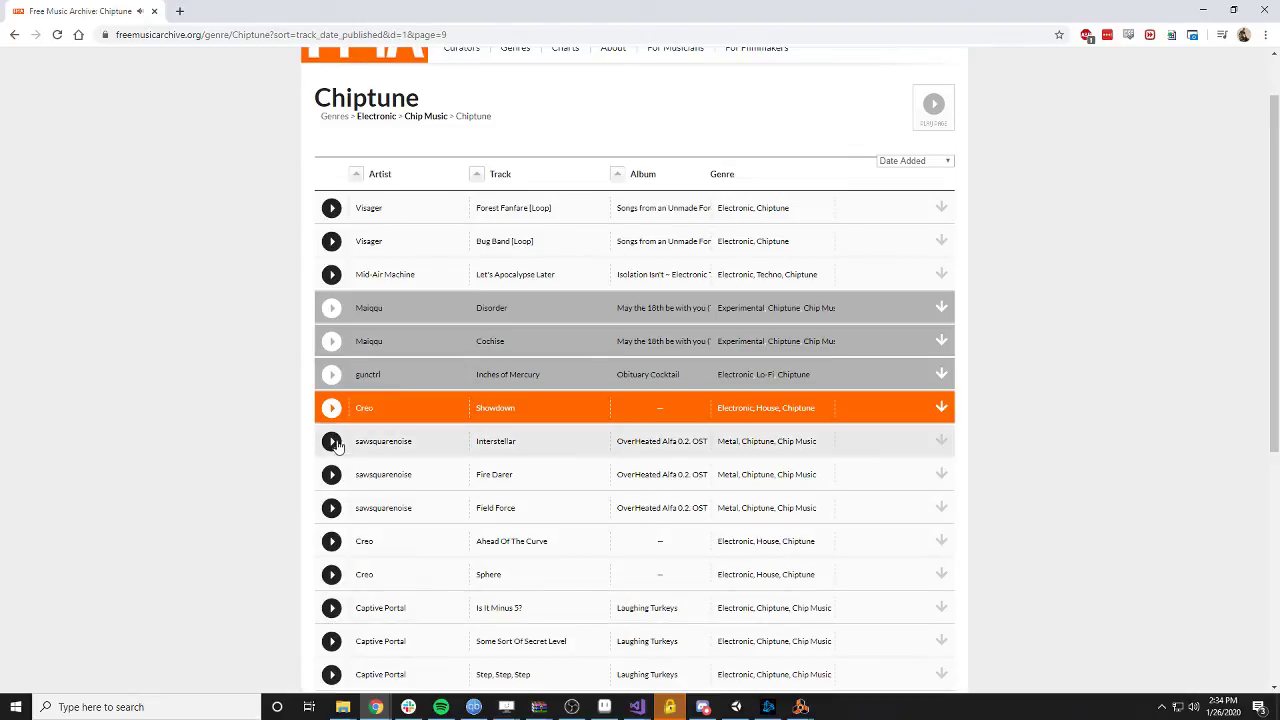
left_click(331, 441)
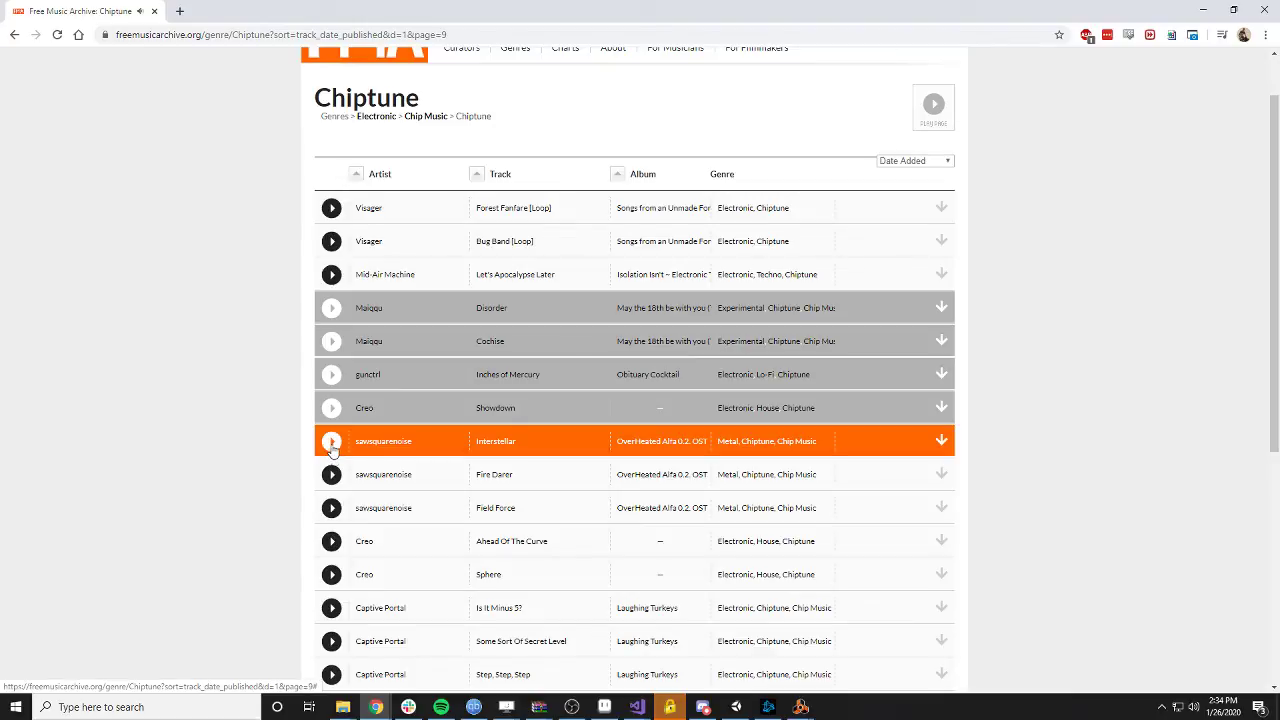
left_click(331, 476)
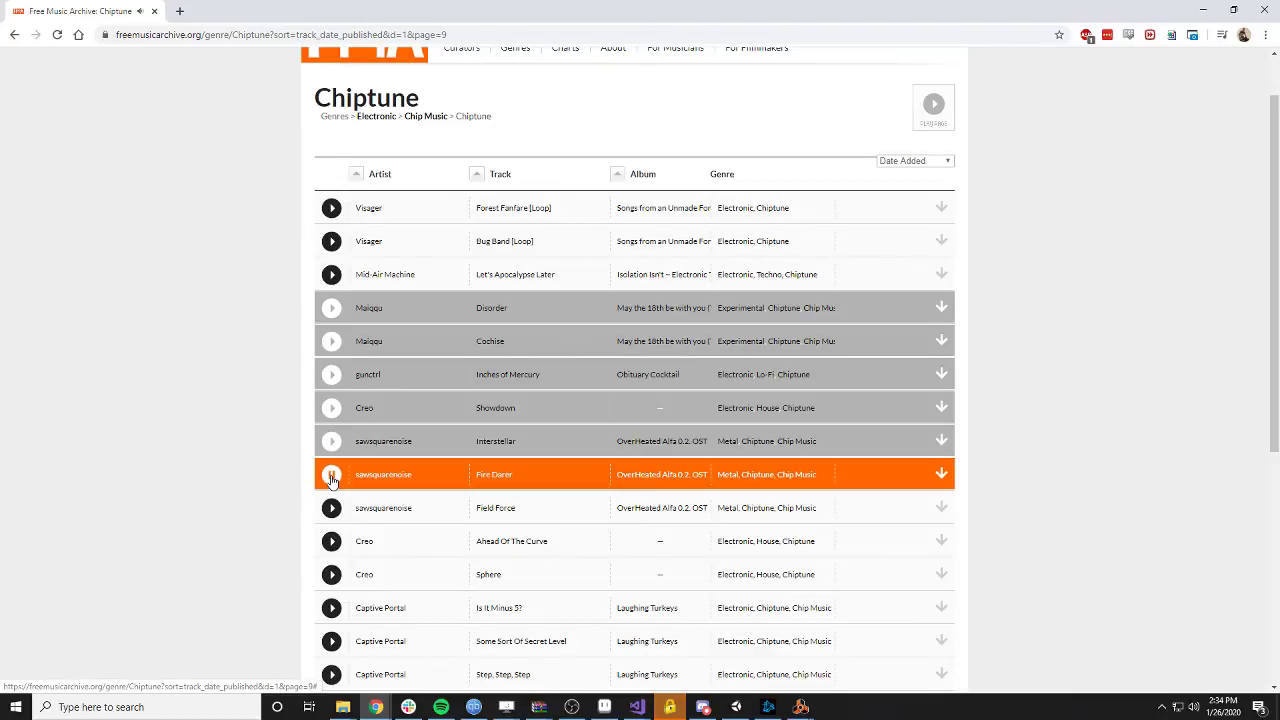
left_click(331, 510)
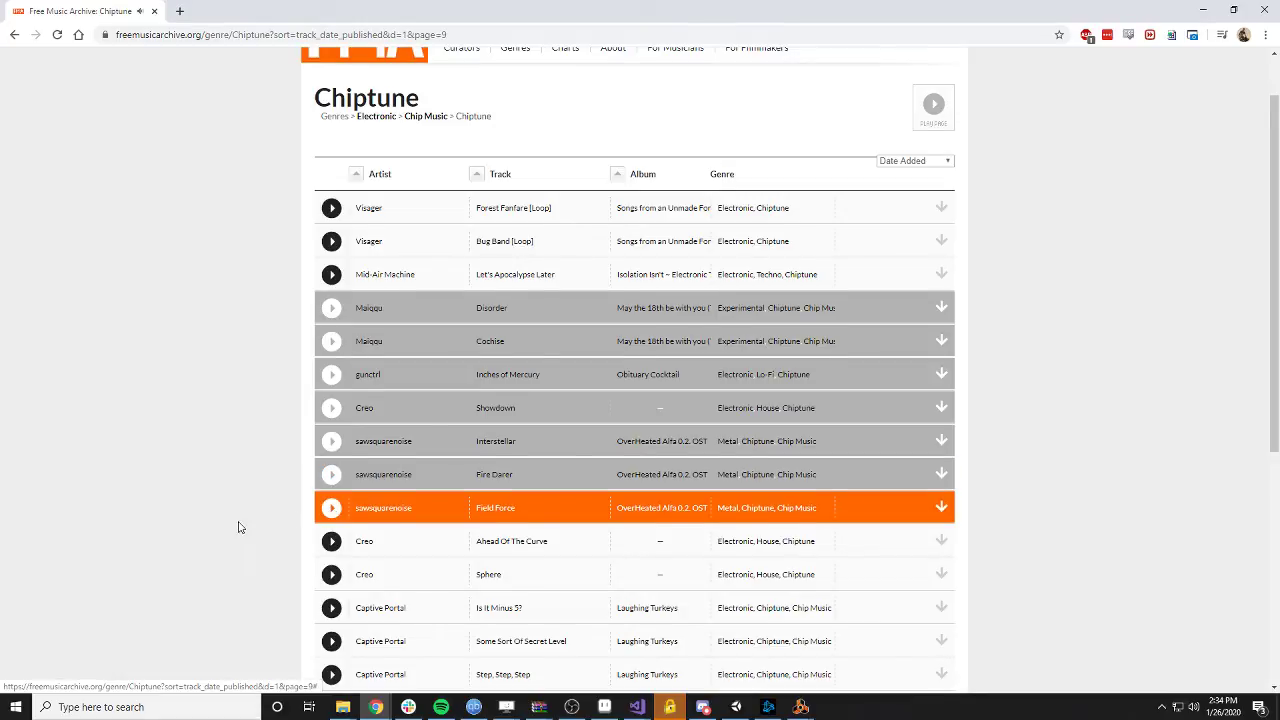
scroll(266, 517, "down", 2)
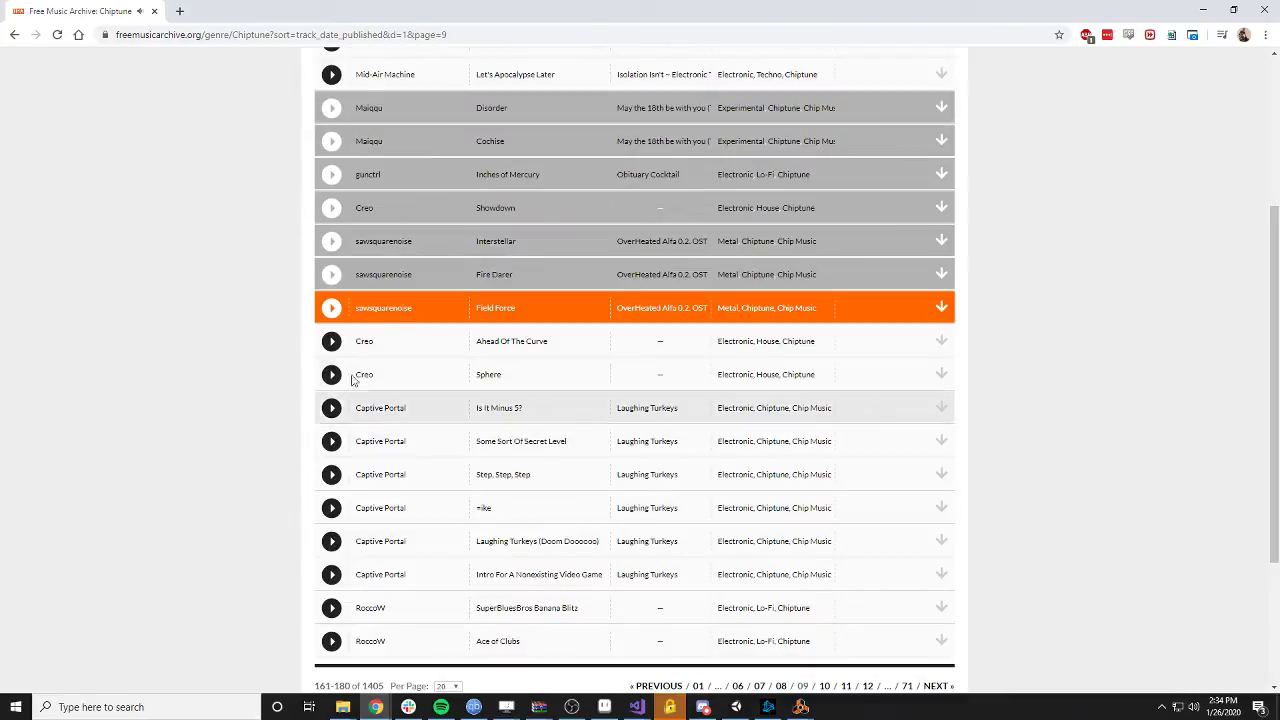
left_click(336, 312)
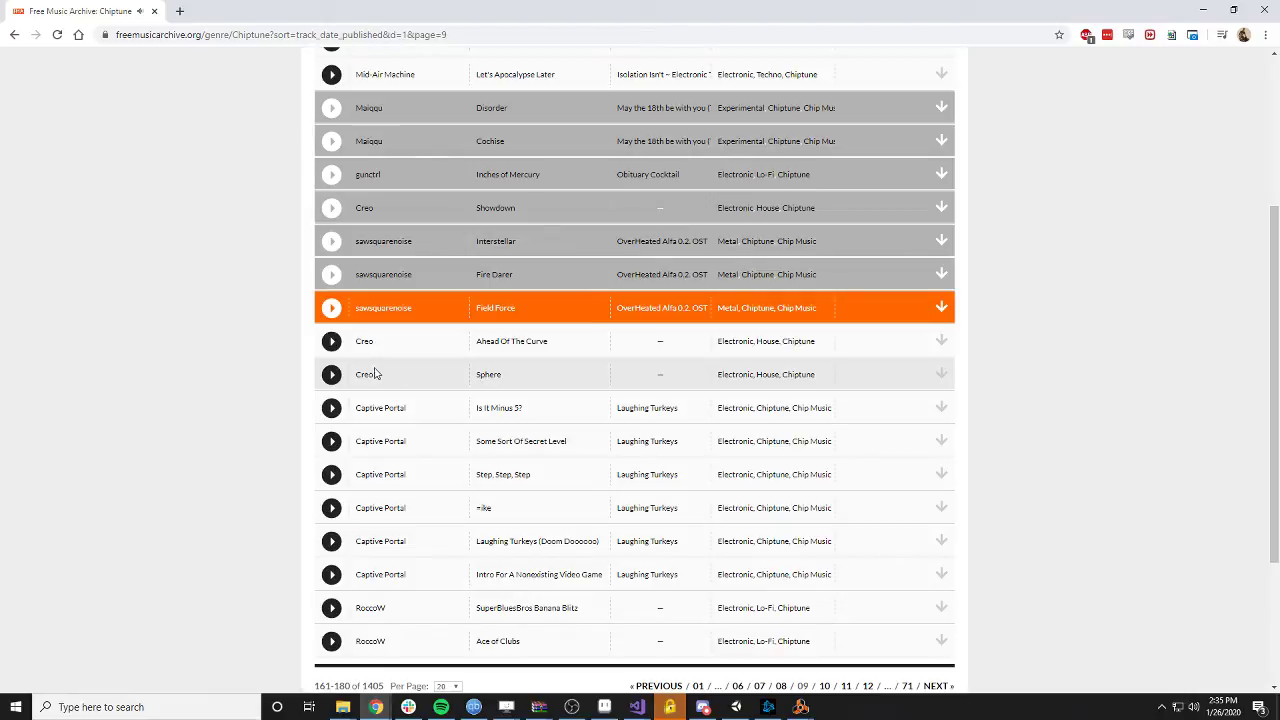
- Preview Creo's Ahead Of The Curve and Sphere, pausing Sphere at the end
left_click(335, 342)
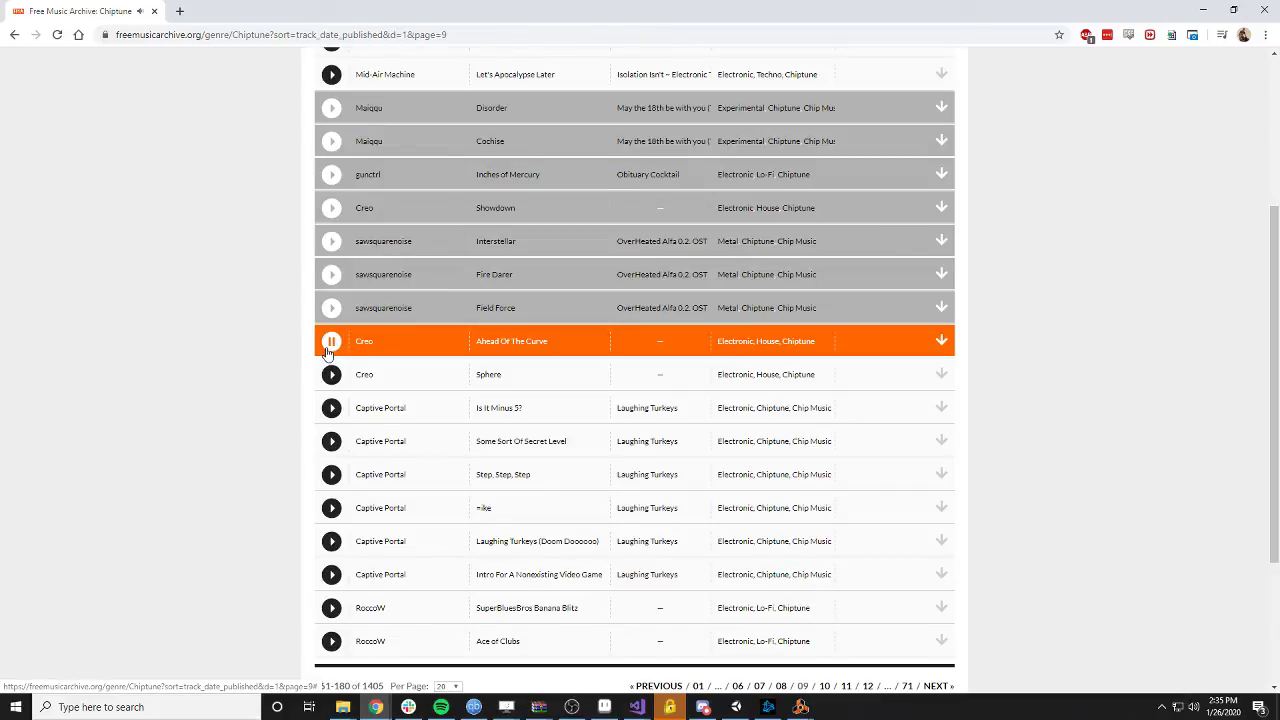
left_click(332, 376)
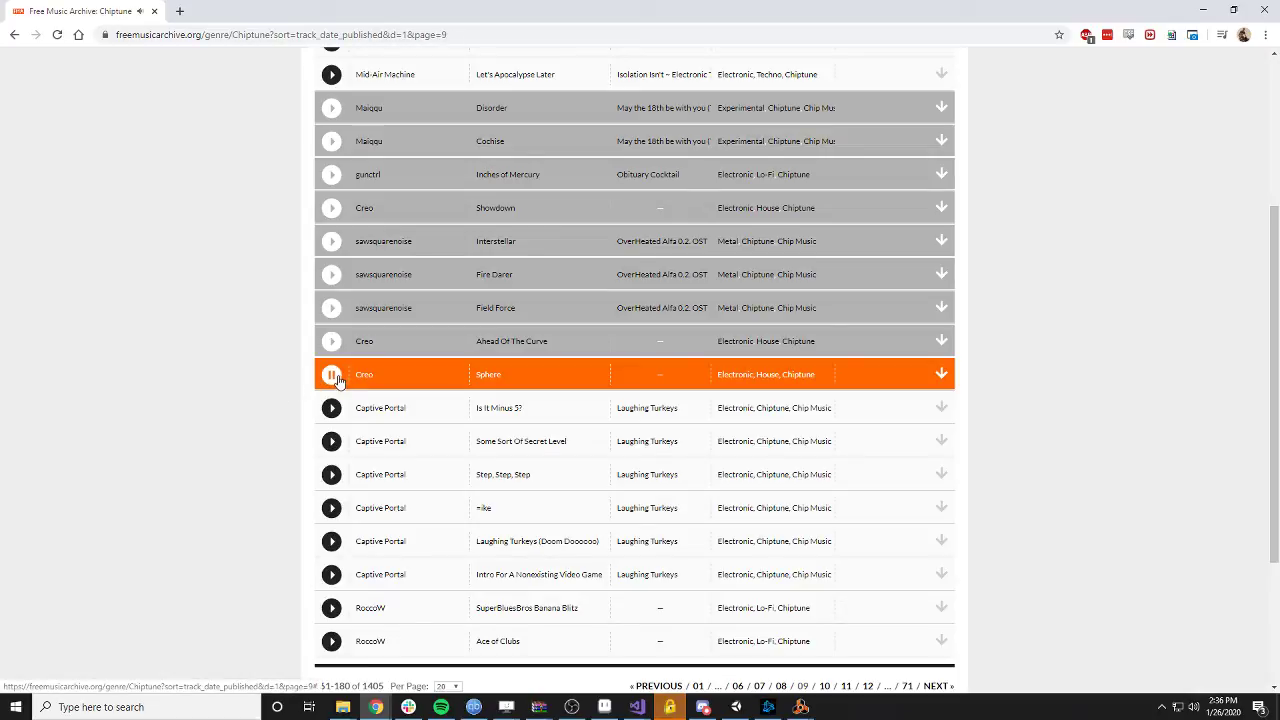
left_click(333, 376)
- Preview four consecutive Captive Portal tracks from Laughing Turkeys, starting with Is It Minus 5?
left_click(332, 409)
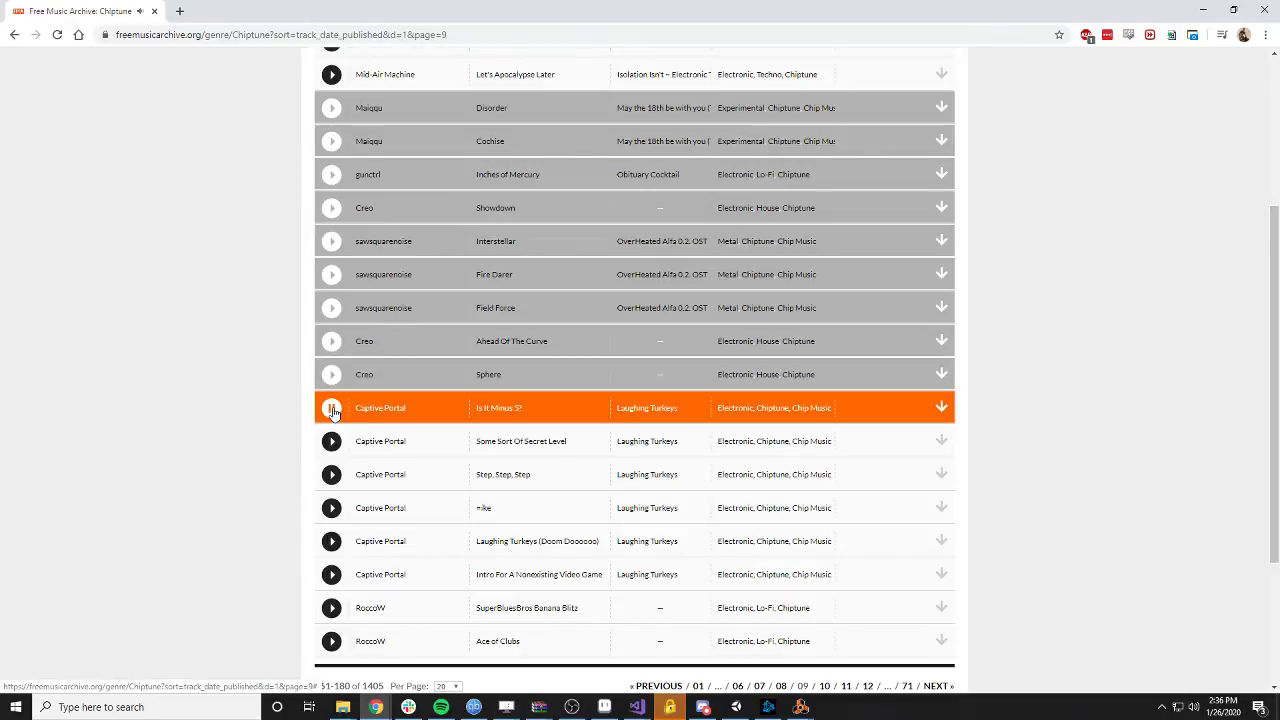
left_click(332, 442)
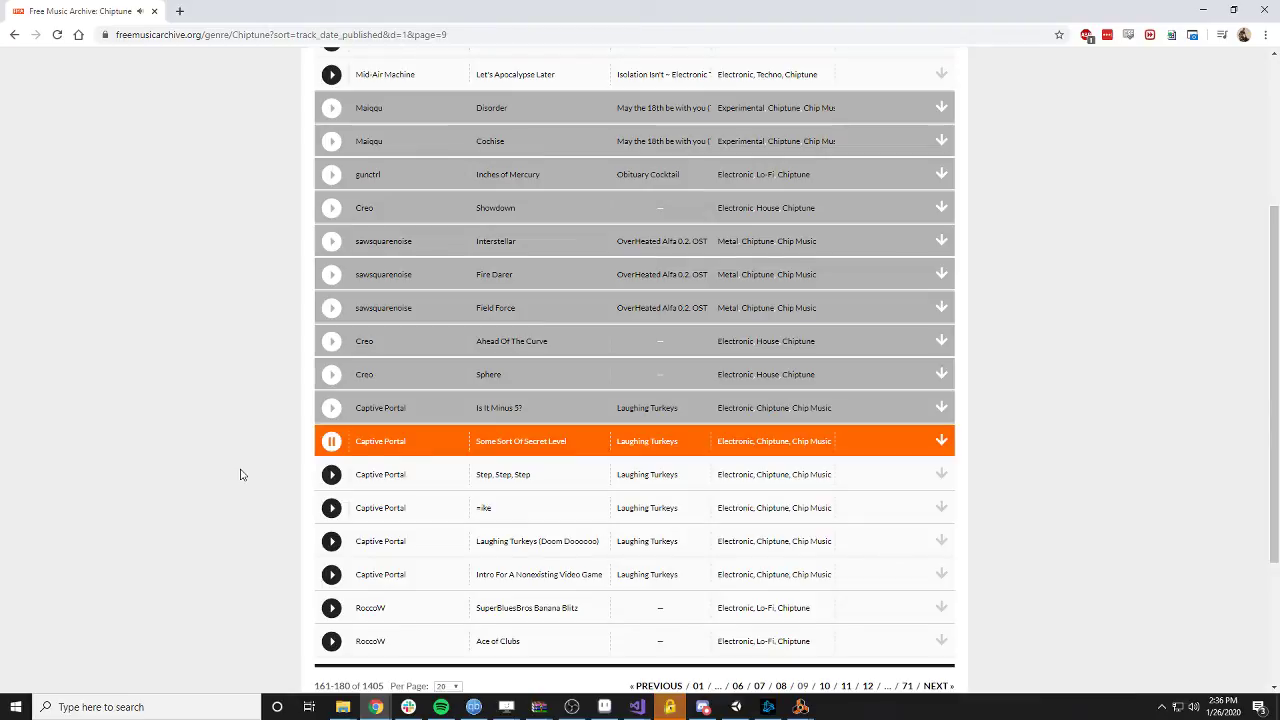
left_click(333, 476)
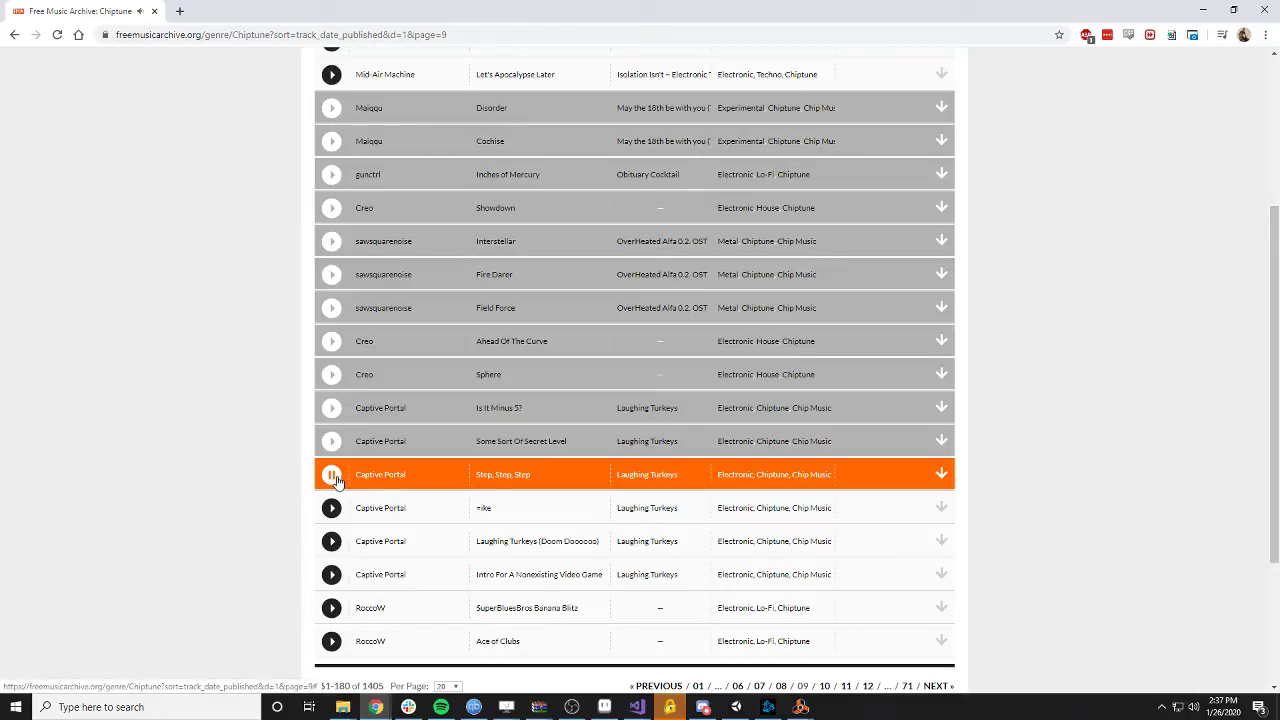
left_click(332, 508)
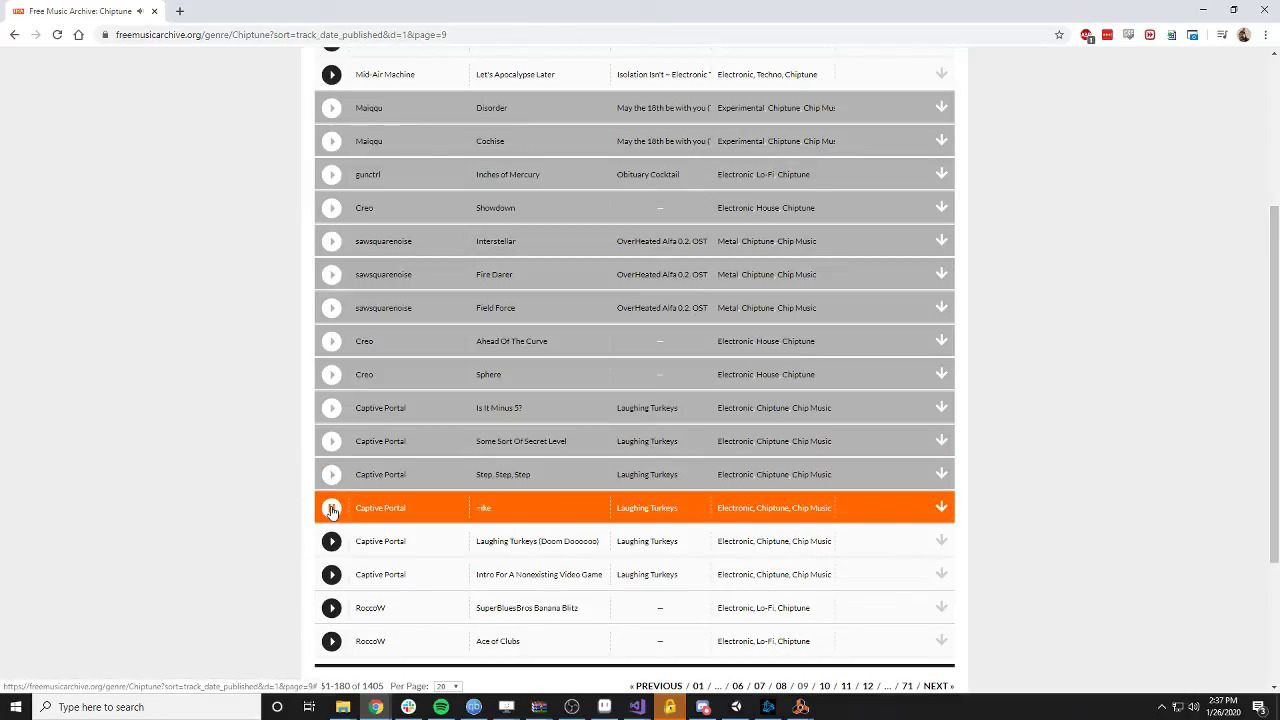
- Preview RoccoW's SuperBluesBros Banana Blitz and Ace of Clubs, pausing Ace of Clubs at the end
scroll(286, 537, "down", 2)
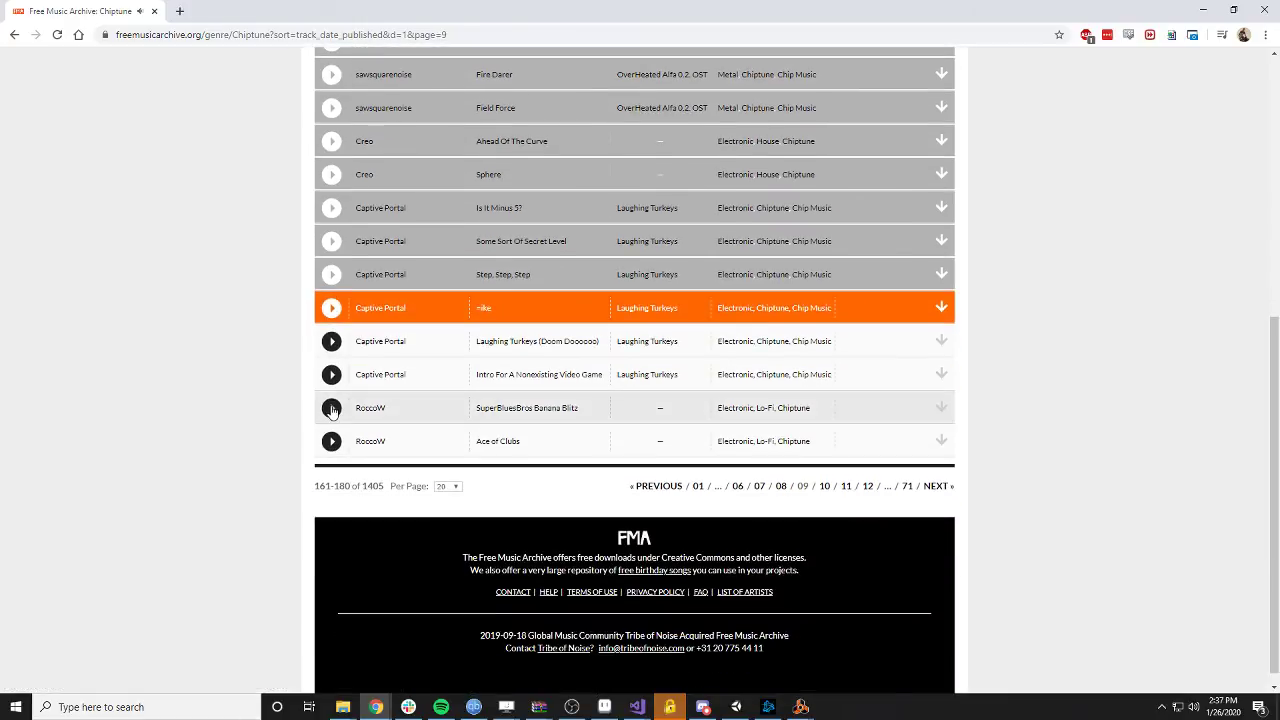
left_click(332, 408)
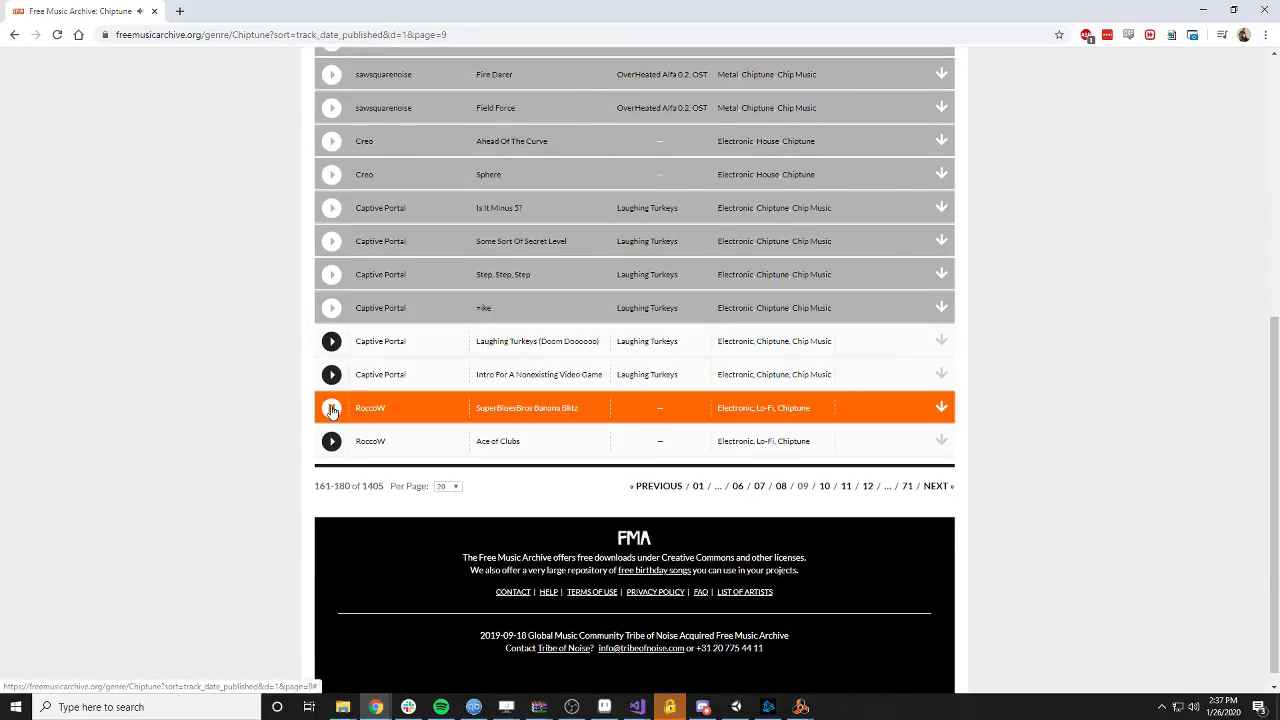
left_click(332, 441)
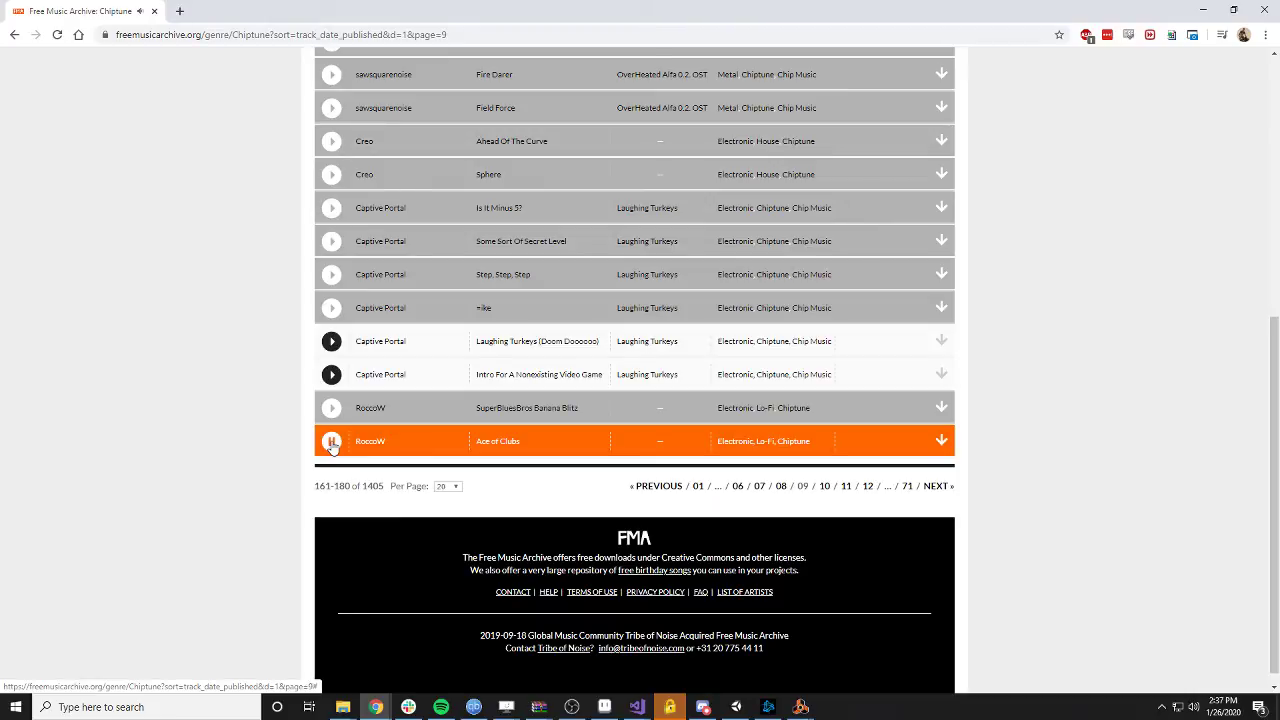
left_click(332, 442)
- Go to page 10 of the Chiptune list and preview Memory, Social sentiments [8-bit mix] and Epilogue
left_click(936, 486)
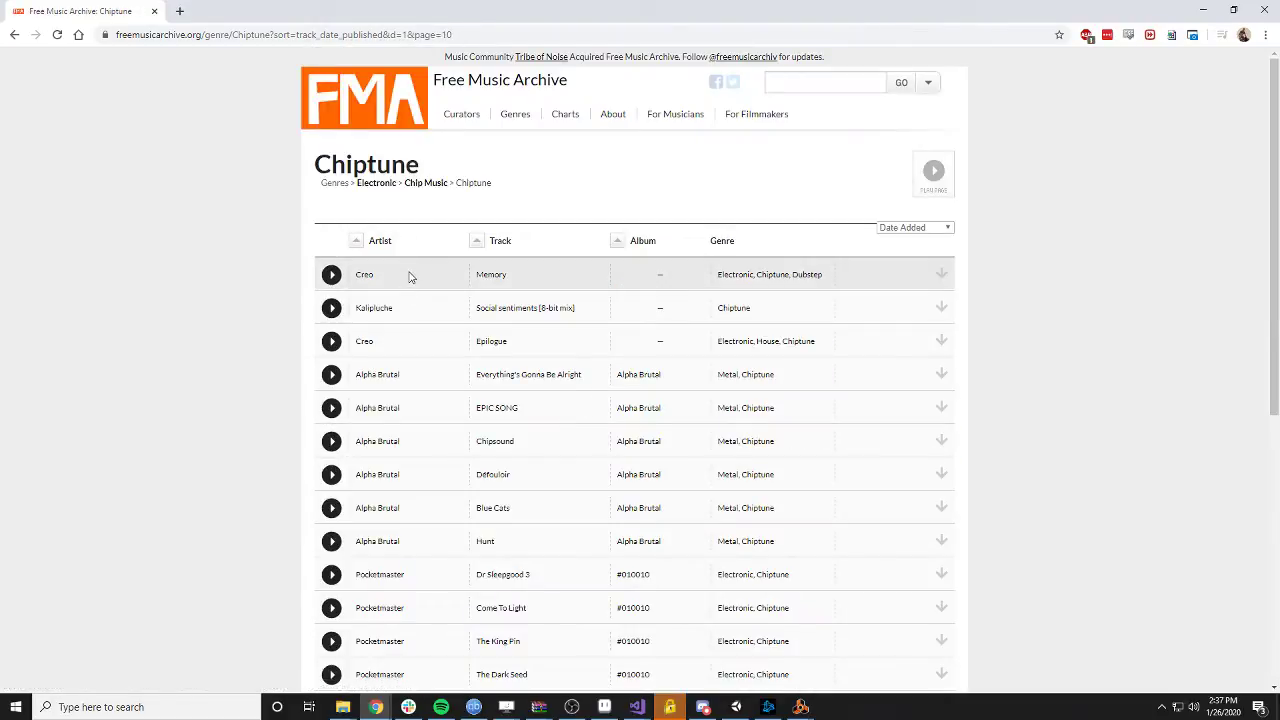
left_click(333, 275)
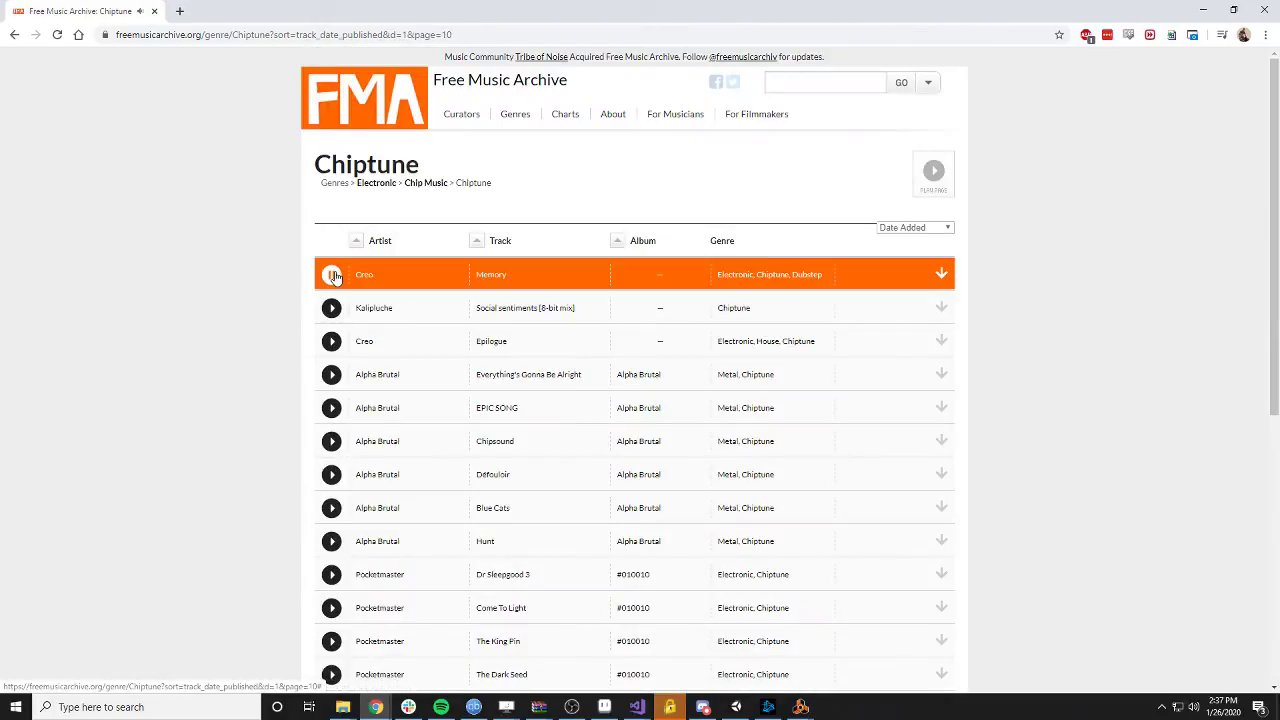
left_click(332, 309)
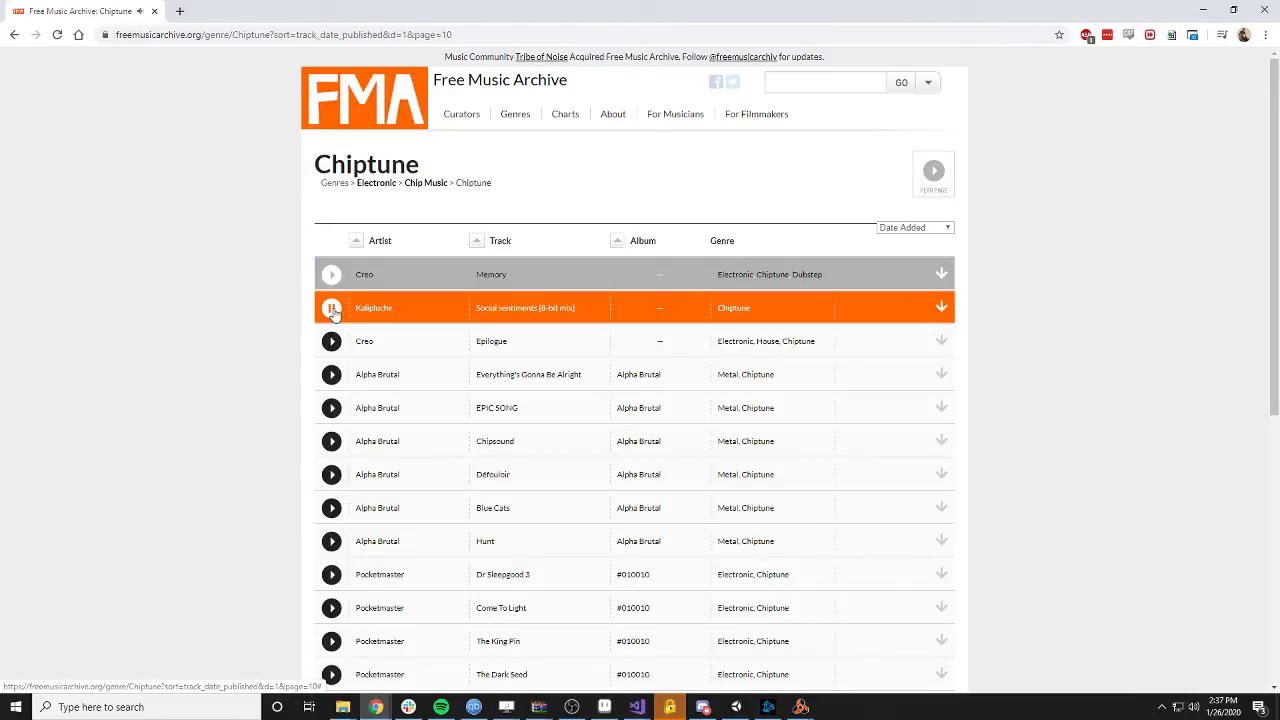
left_click(331, 343)
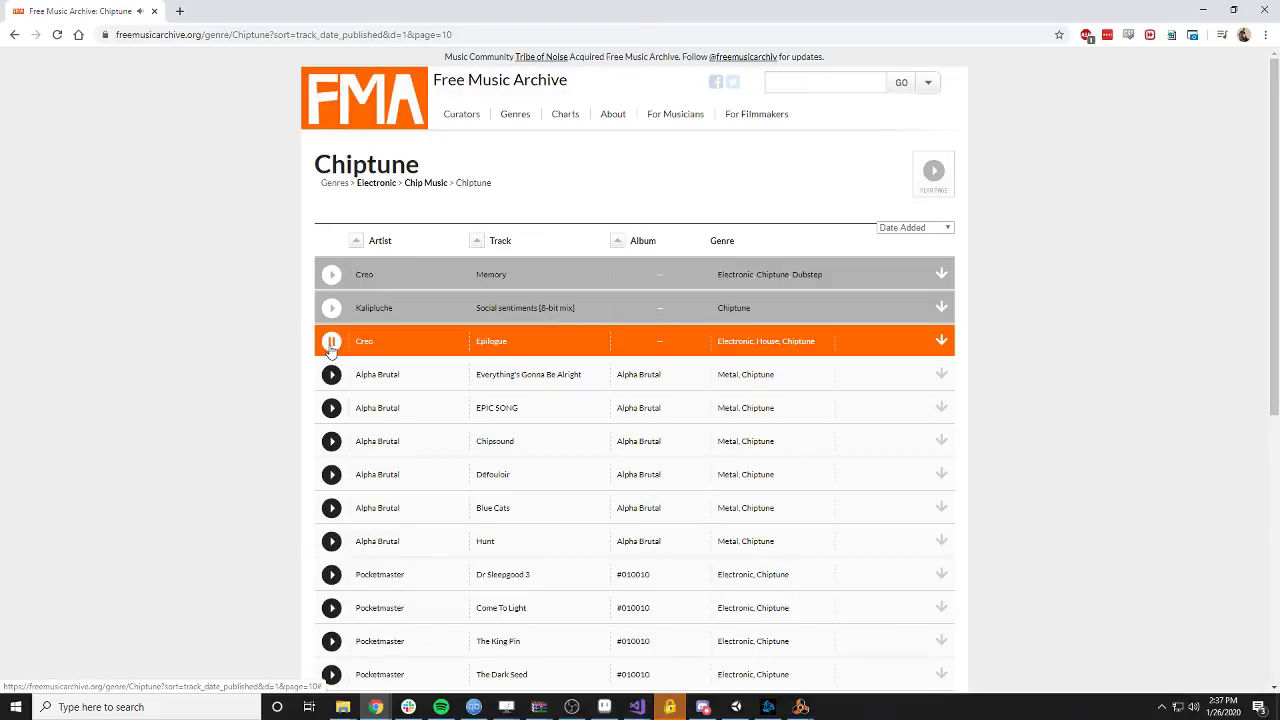
- Preview the Alpha Brutal tracks Everything's Gonna Be Alright, Chipsound and EPIC SONG
left_click(331, 376)
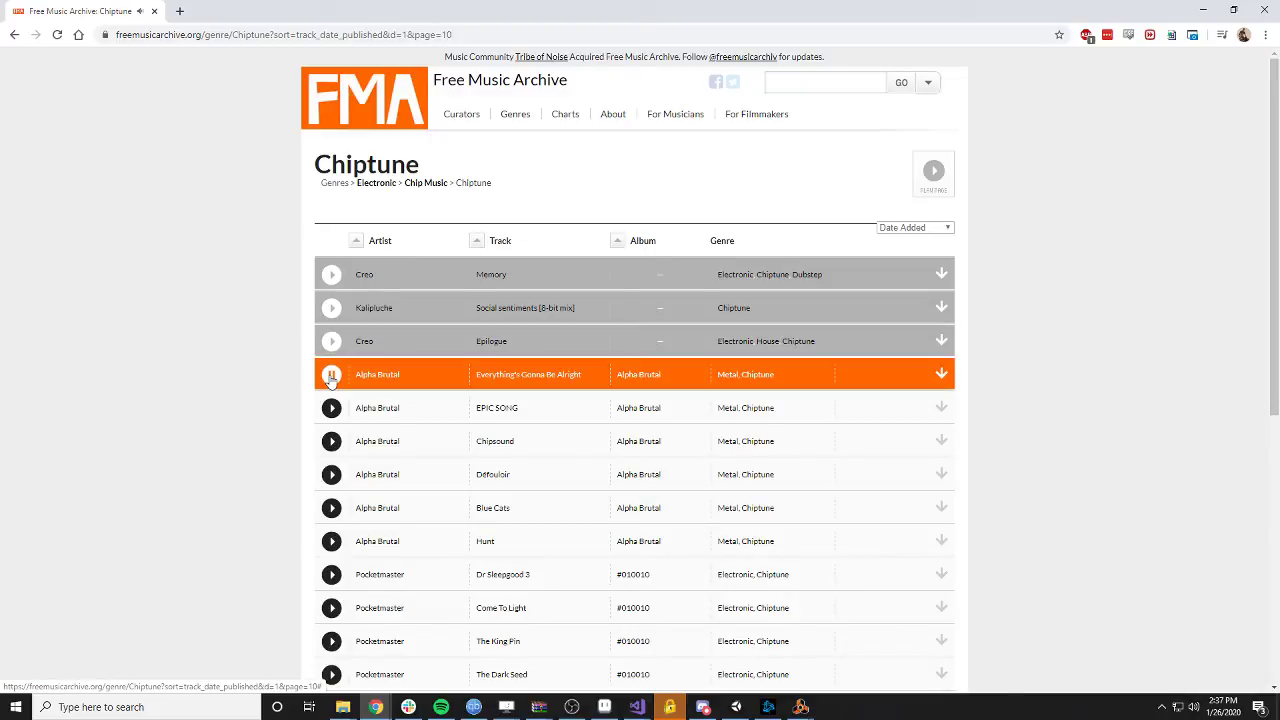
left_click(331, 441)
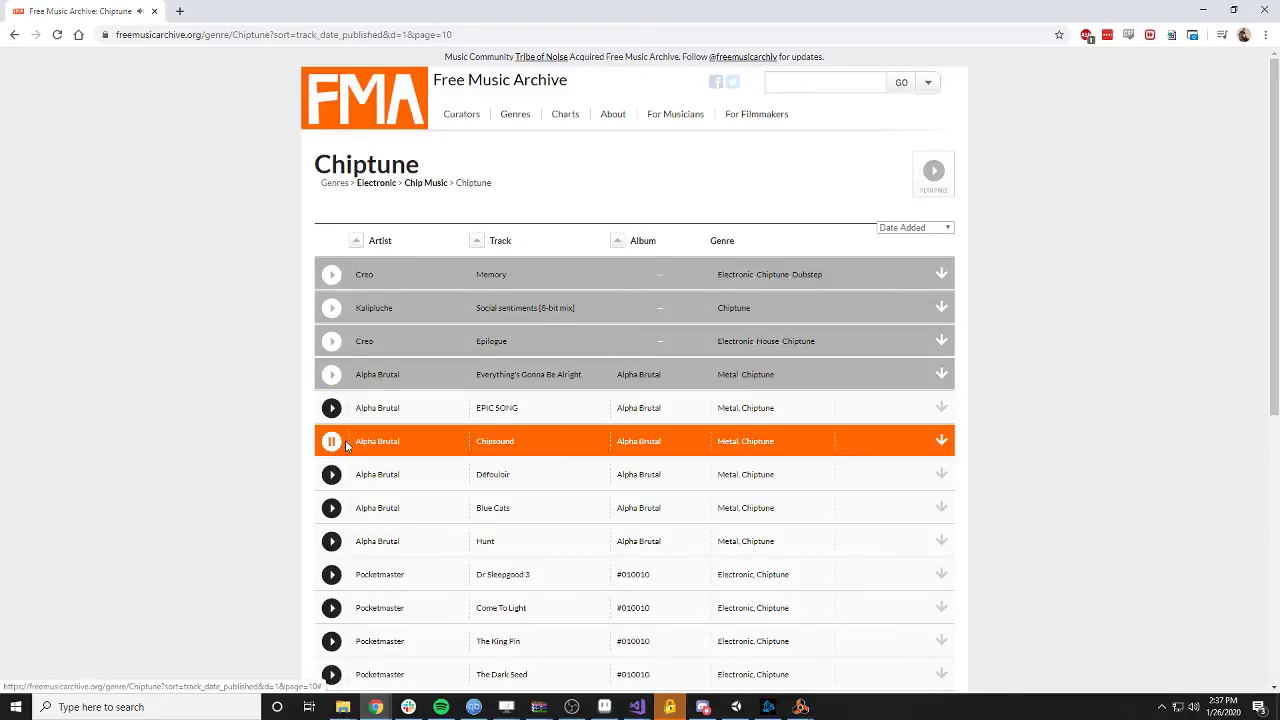
scroll(345, 445, "down", 1)
left_click(331, 341)
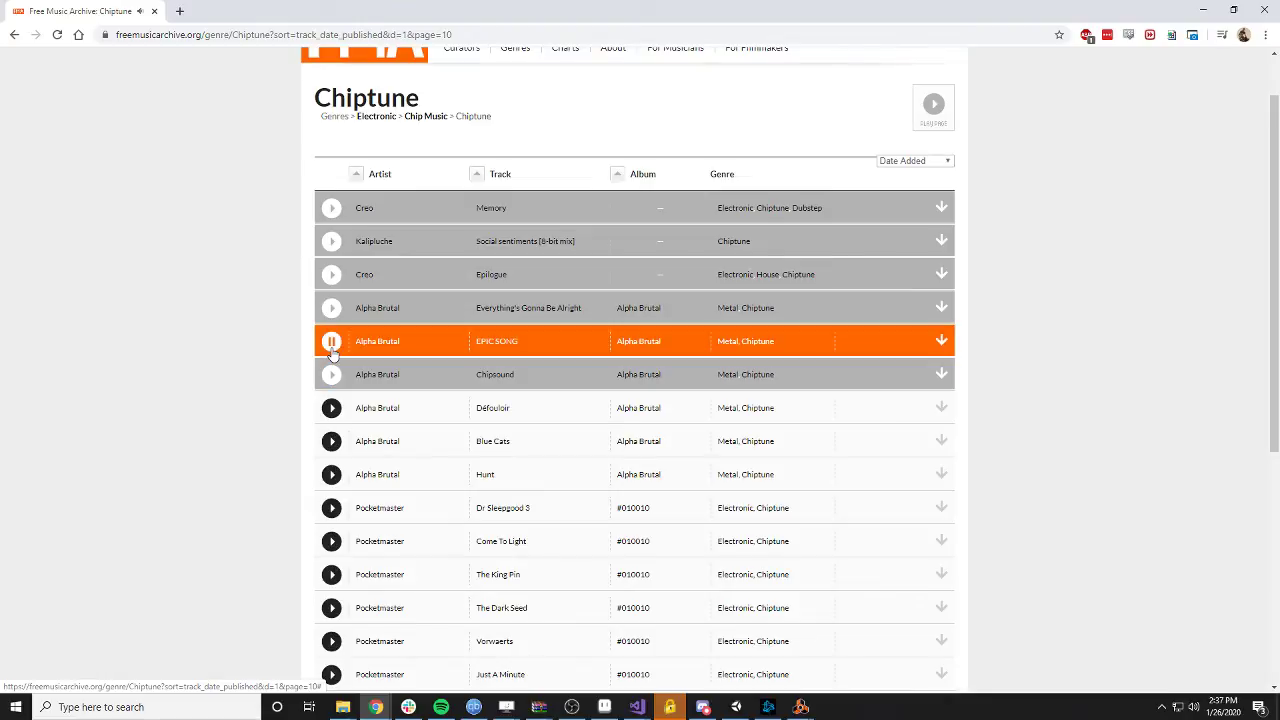
- Preview the Pocketmaster tracks Dr Sleepgood 3 and Come To Light
scroll(331, 437, "down", 2)
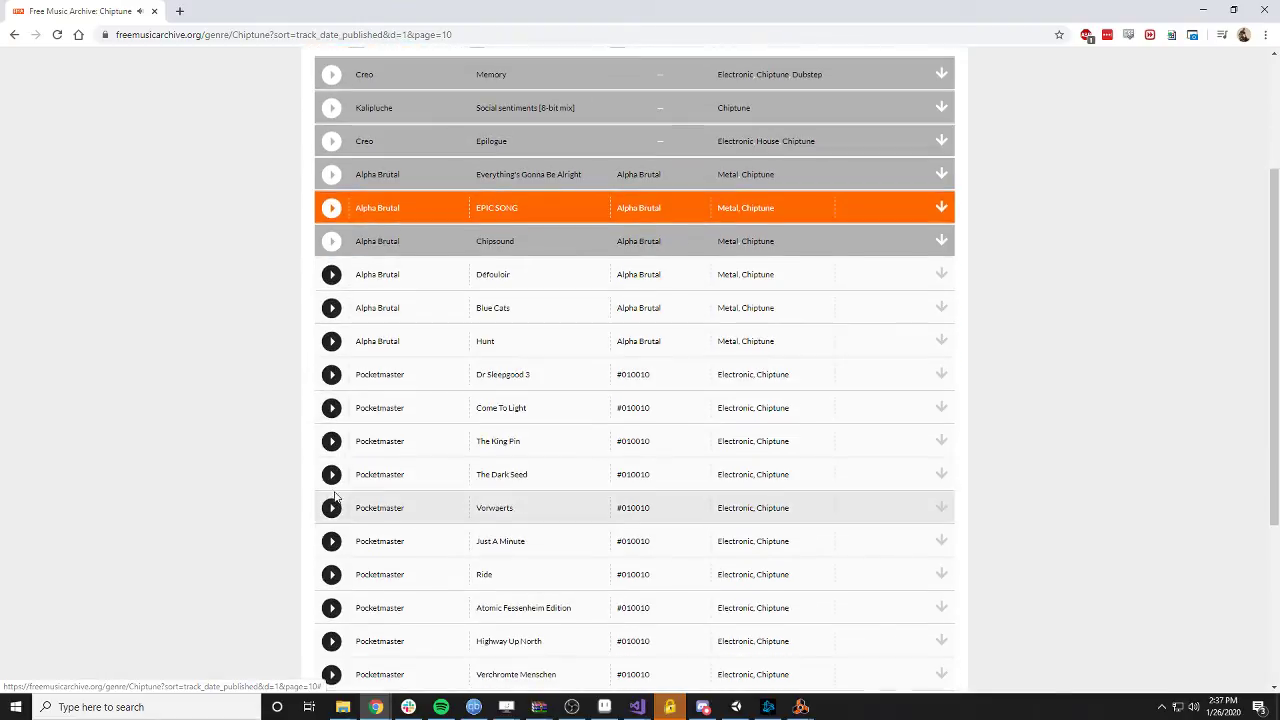
left_click(331, 375)
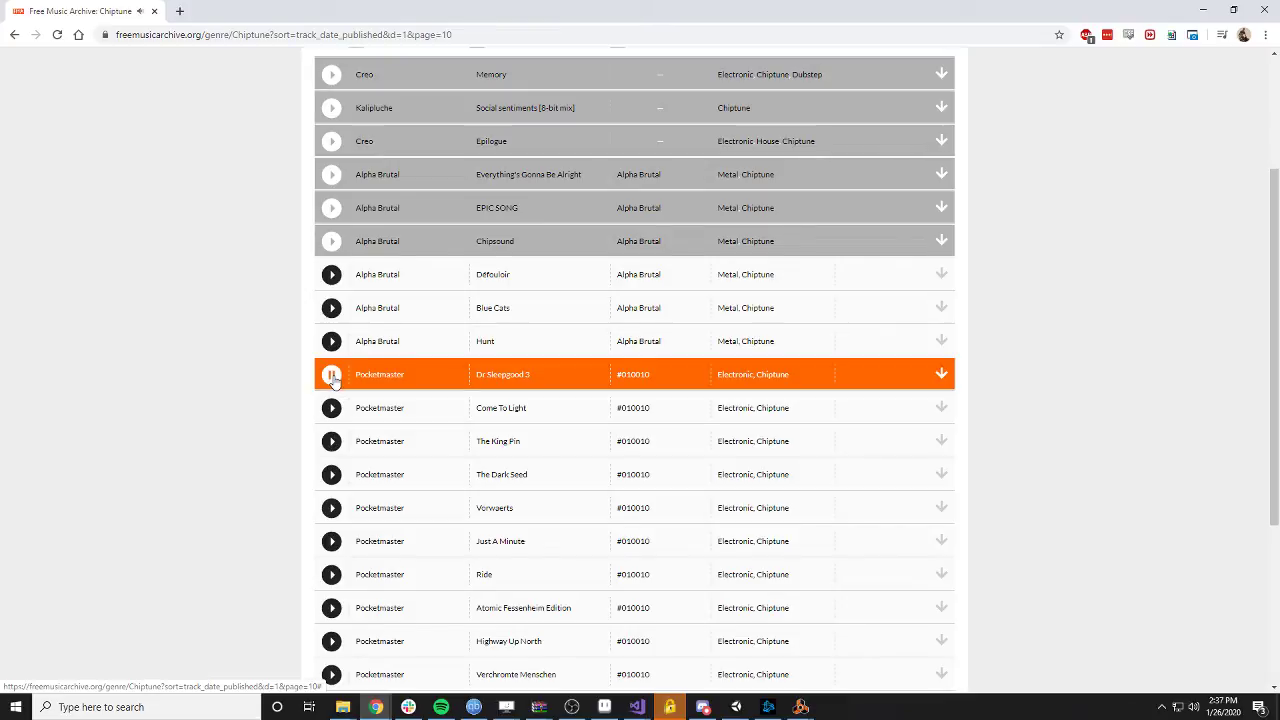
left_click(331, 408)
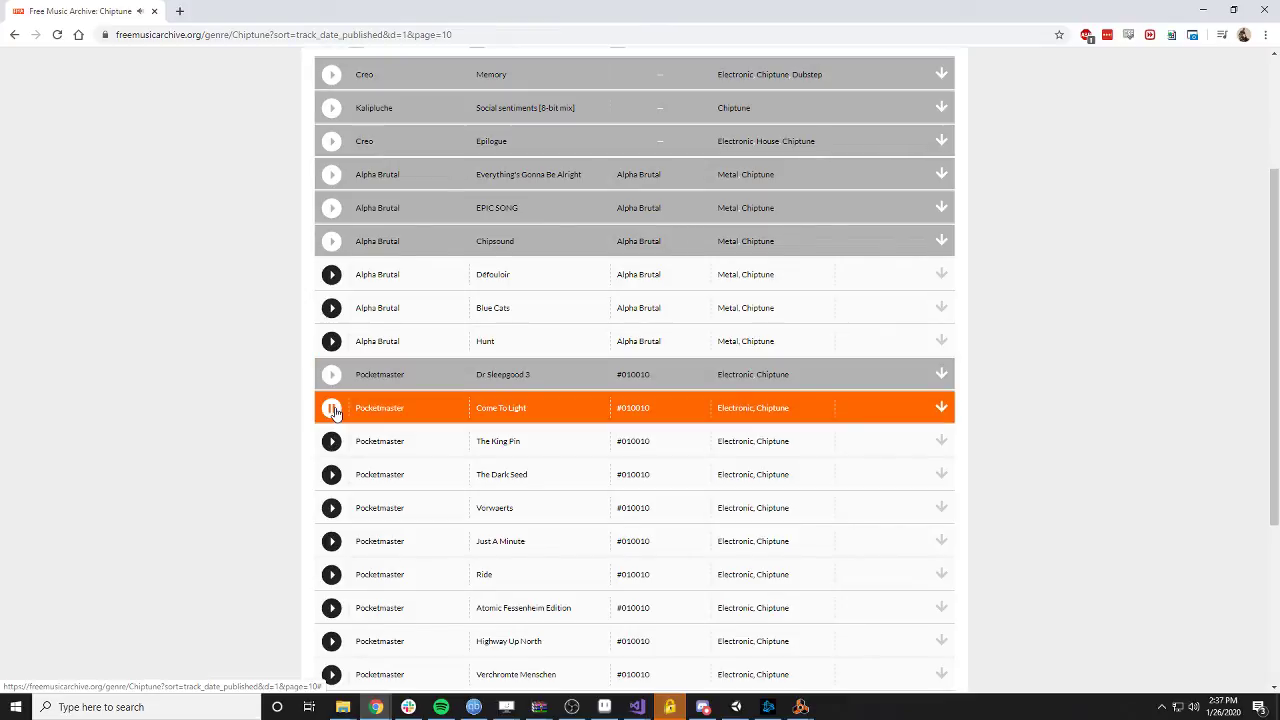
- Preview the Pocketmaster tracks The King Pin, Ride, Vorwaerts and Atomic Fessenheim Edition
left_click(331, 441)
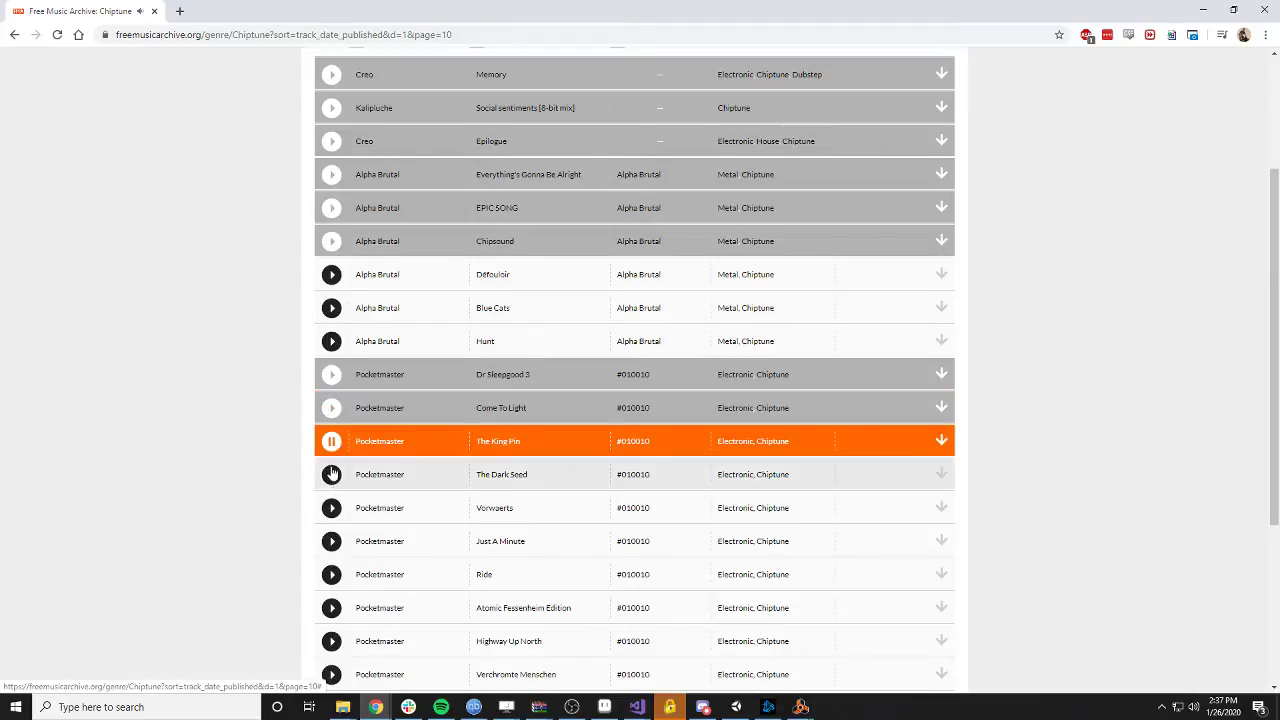
scroll(341, 540, "down", 3)
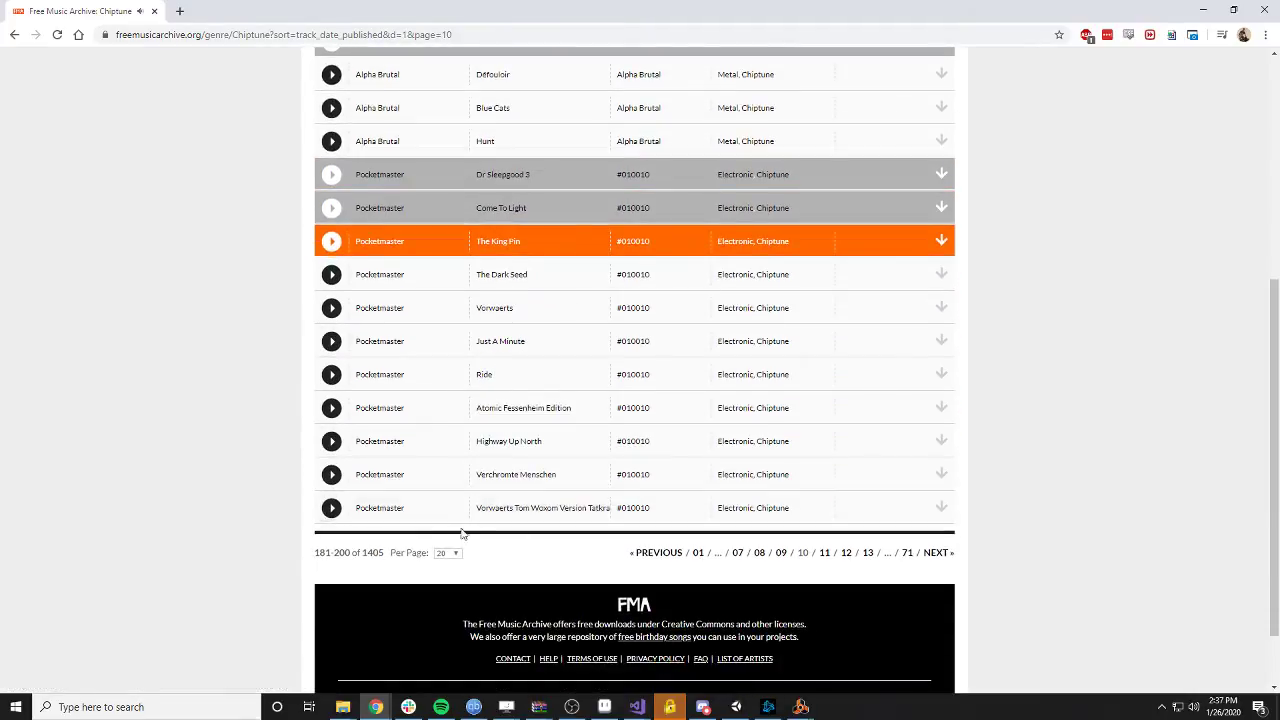
left_click(332, 375)
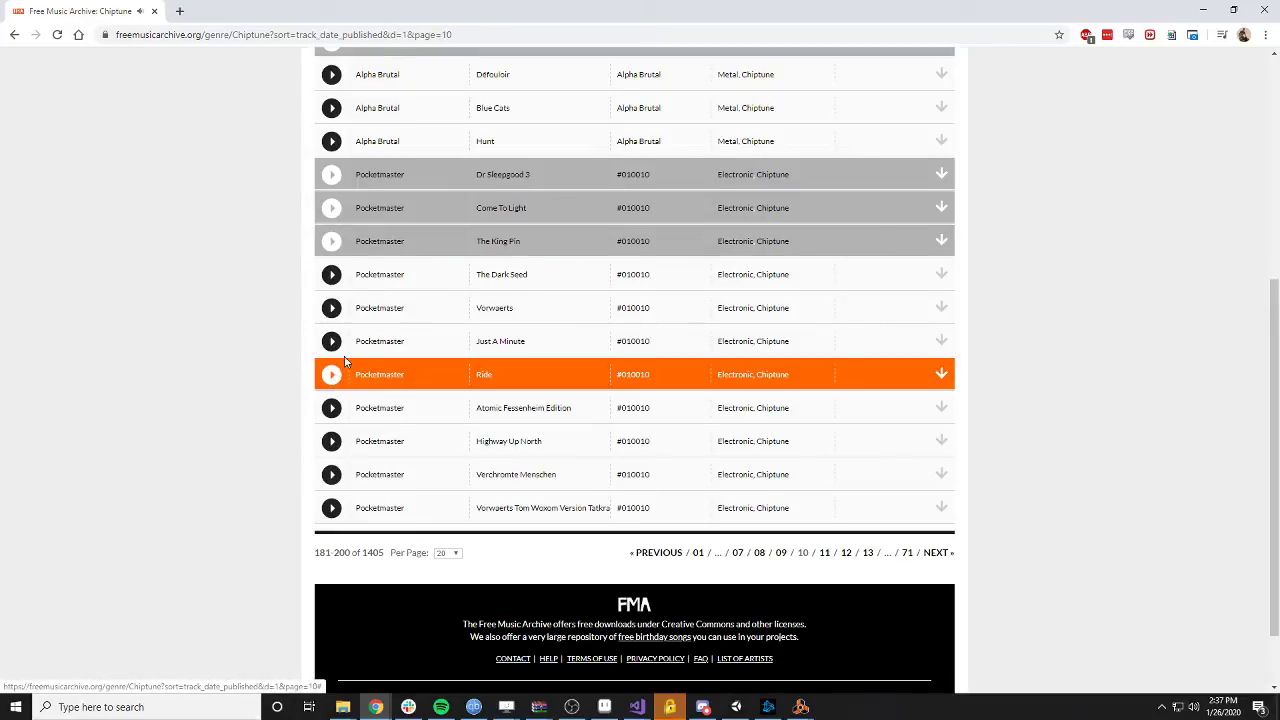
left_click(334, 309)
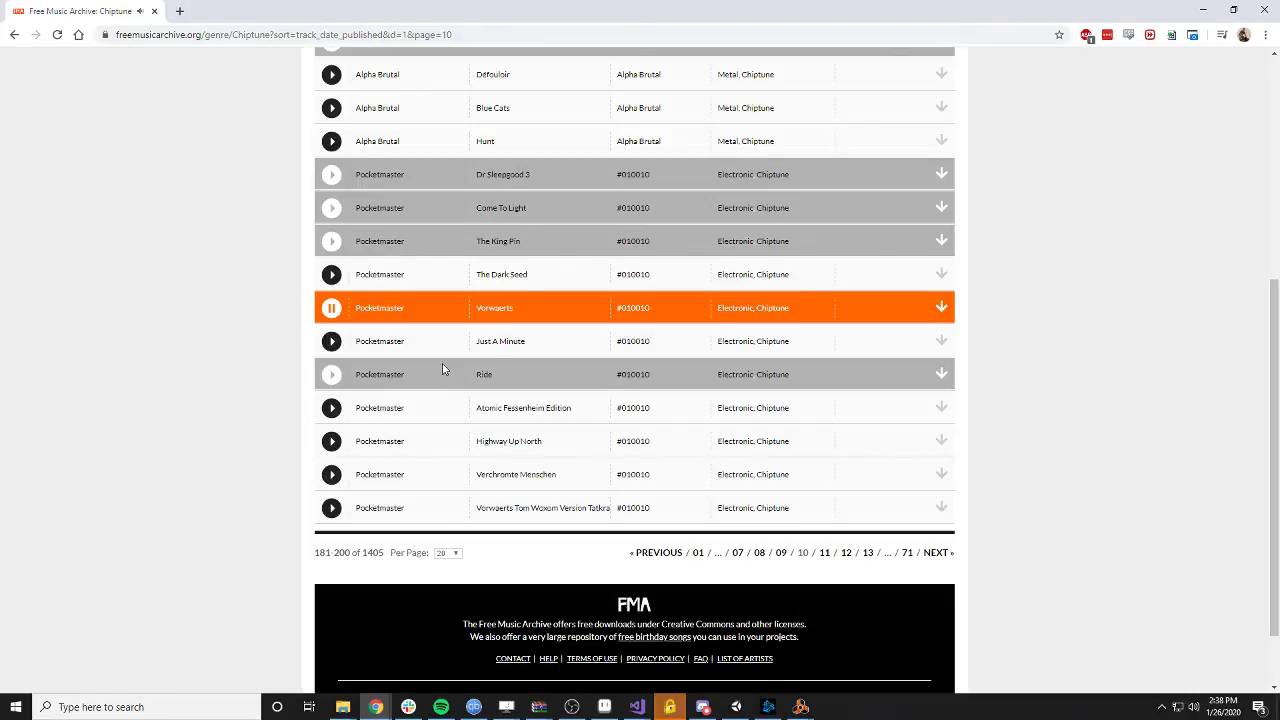
left_click(334, 312)
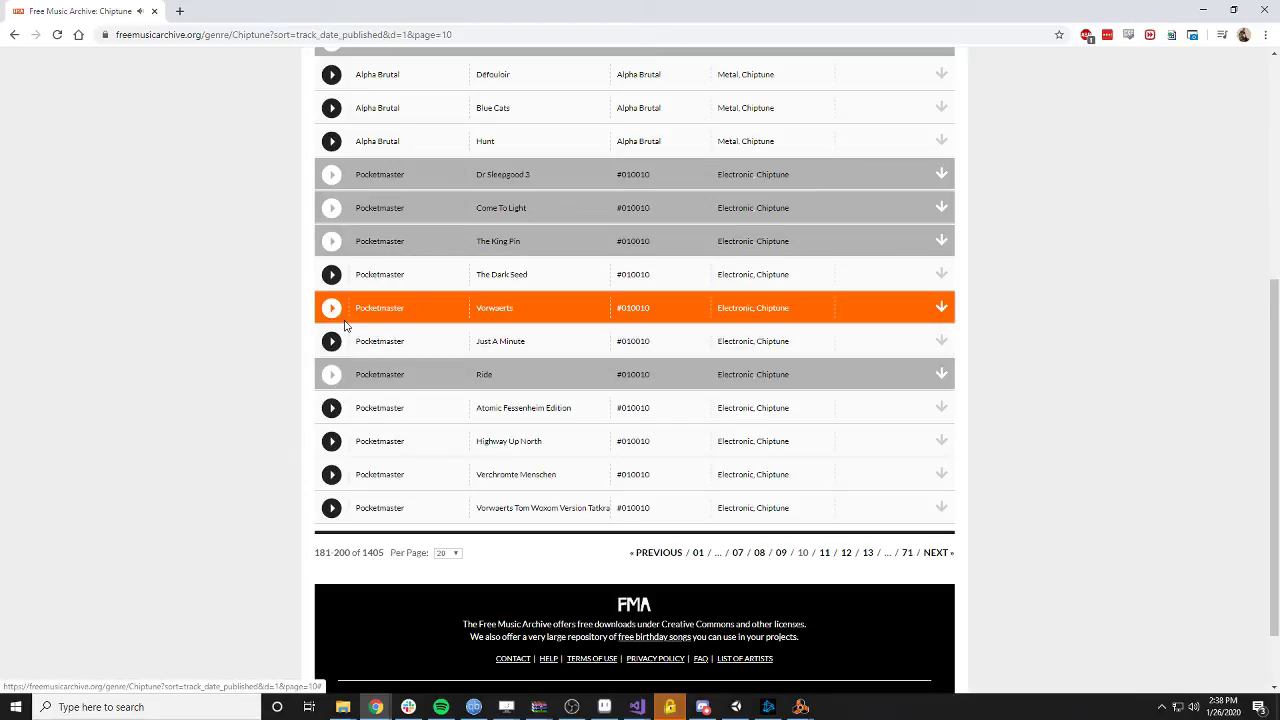
left_click(331, 408)
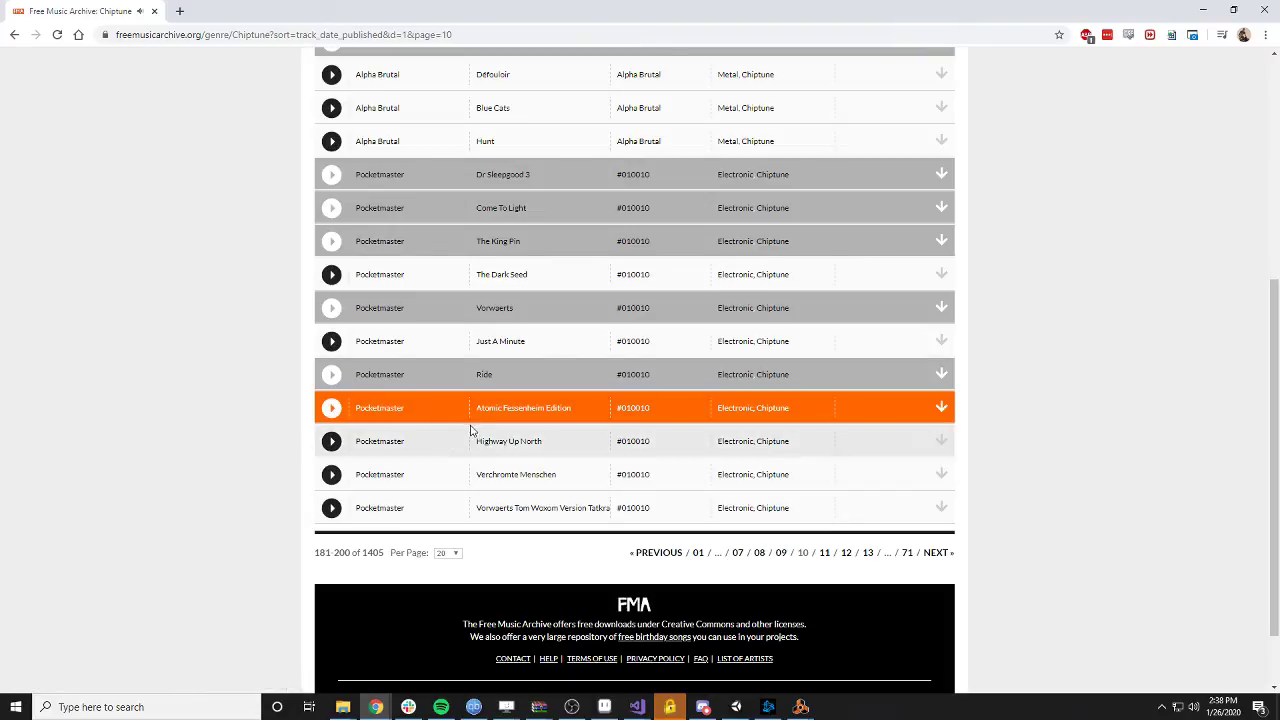
- Go to page 11 of the Chiptune list and preview Raez's Hologram Jinn, Carpet Slow Lane, Persepolis Sunset and Sacred Scarab
scroll(495, 448, "down", 1)
left_click(934, 486)
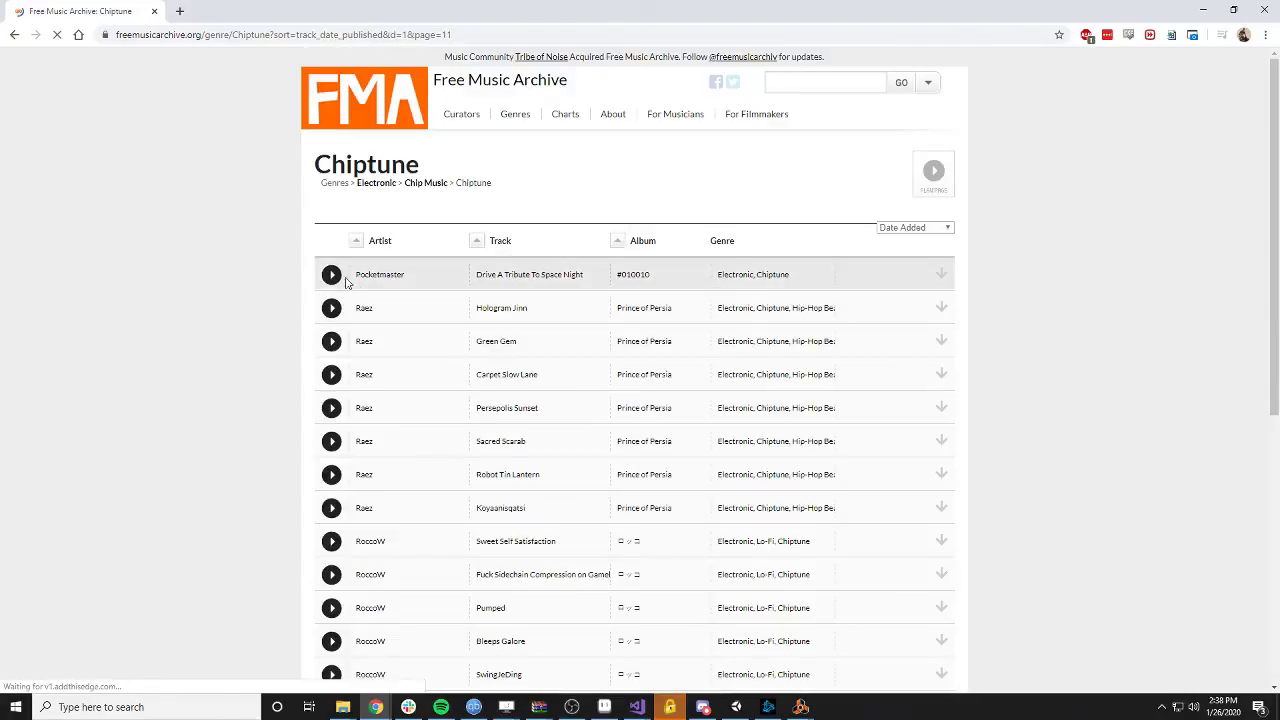
left_click(332, 308)
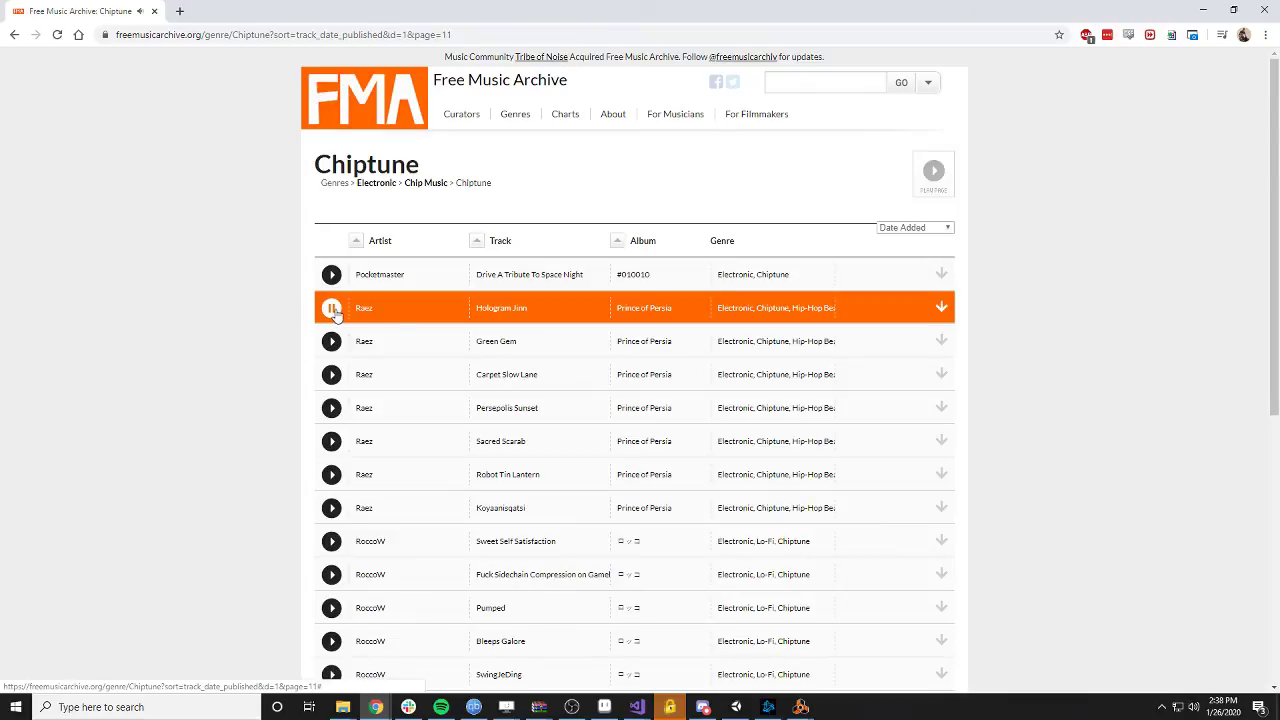
scroll(403, 340, "down", 2)
left_click(334, 175)
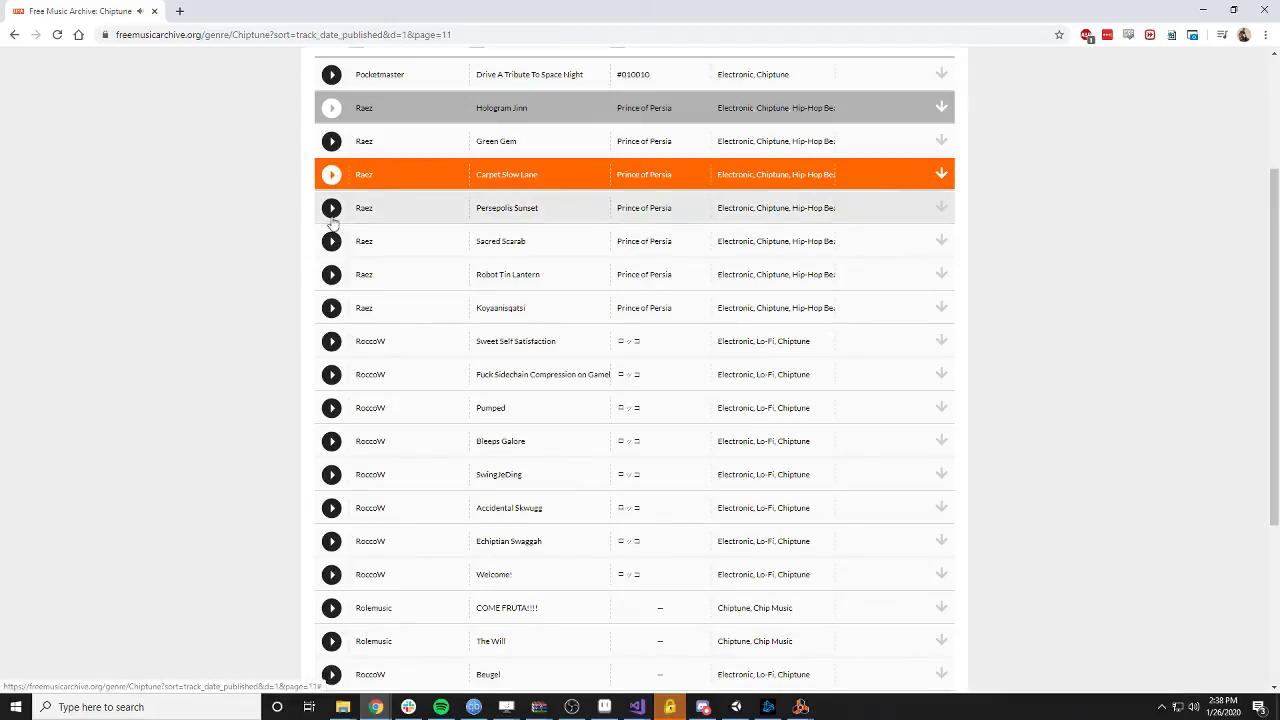
left_click(331, 212)
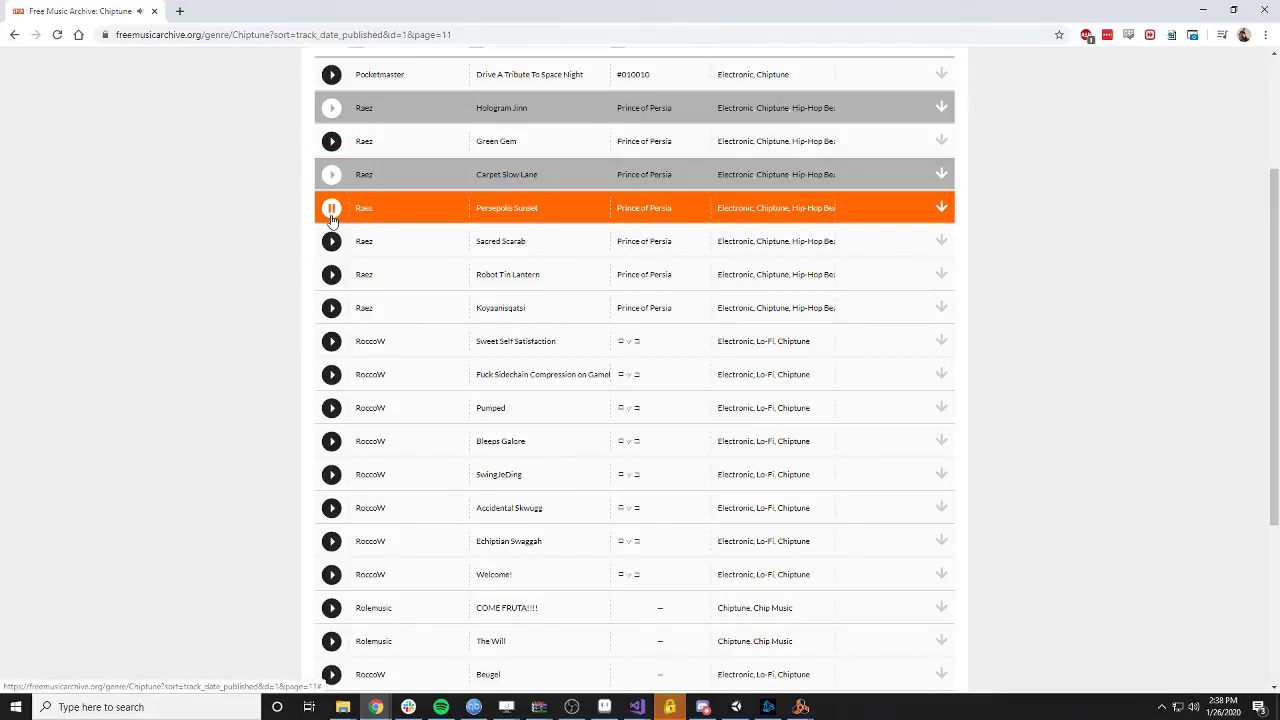
left_click(331, 214)
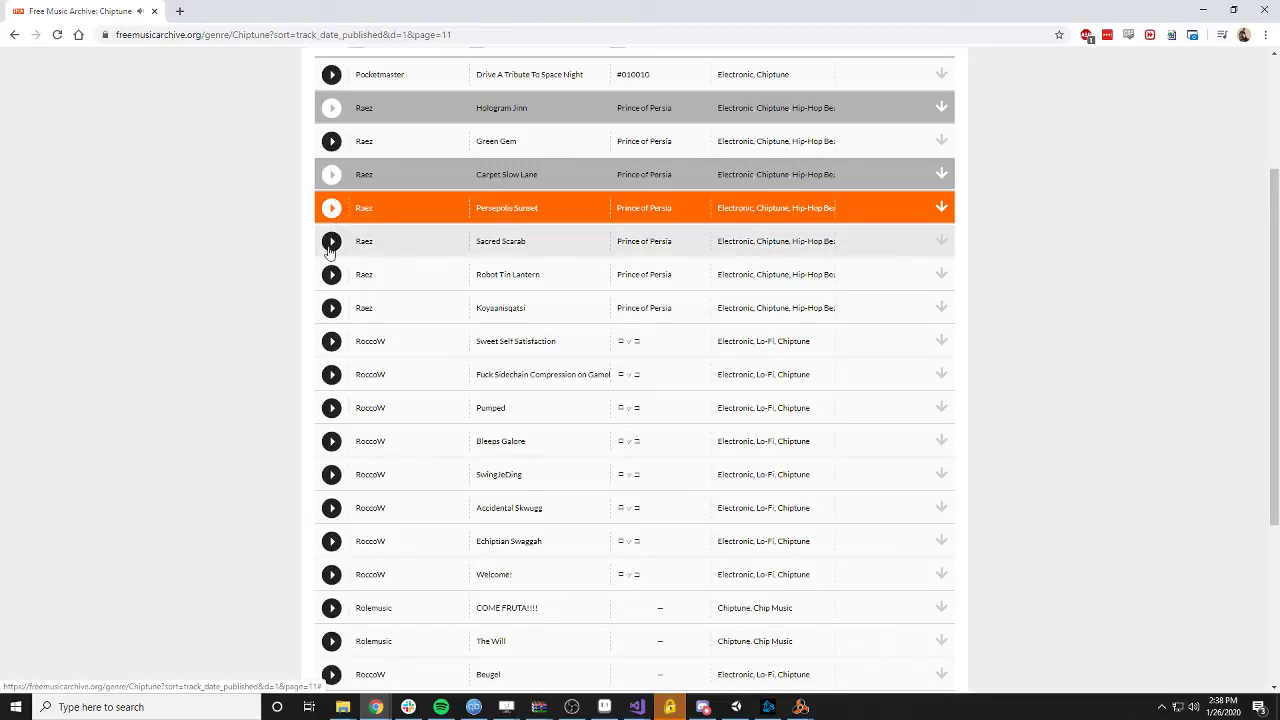
left_click(330, 246)
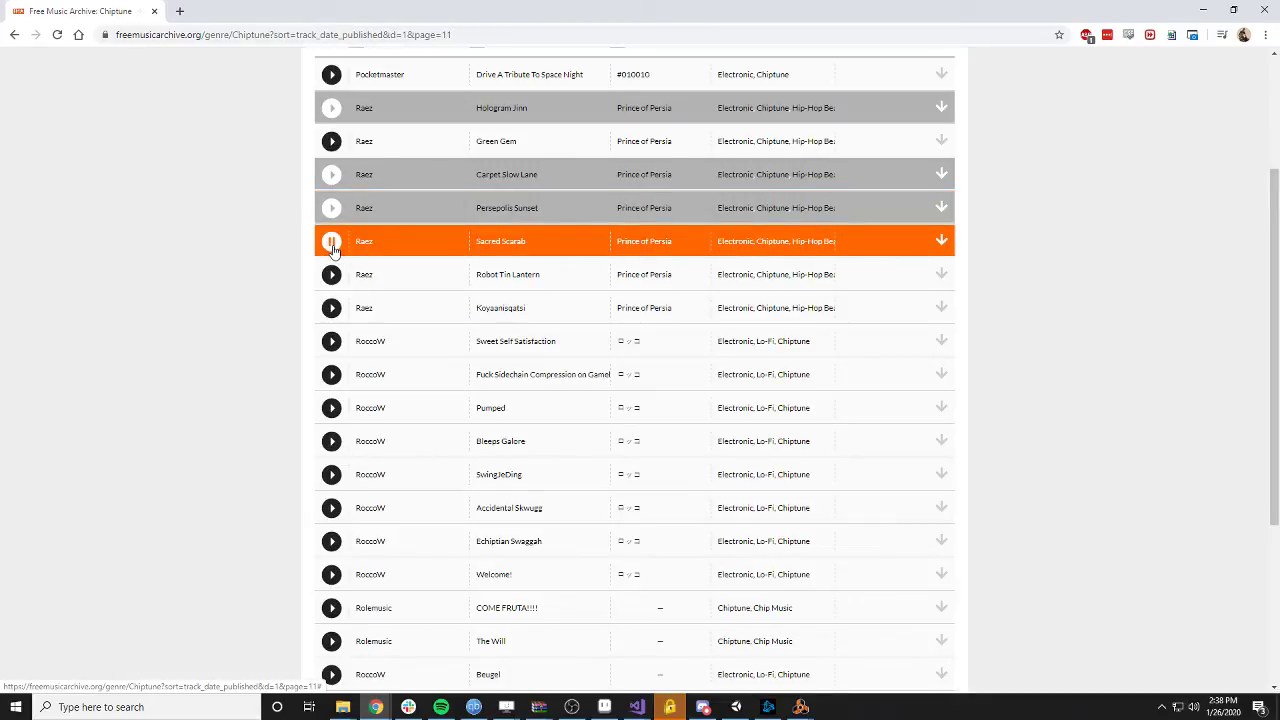
left_click(331, 243)
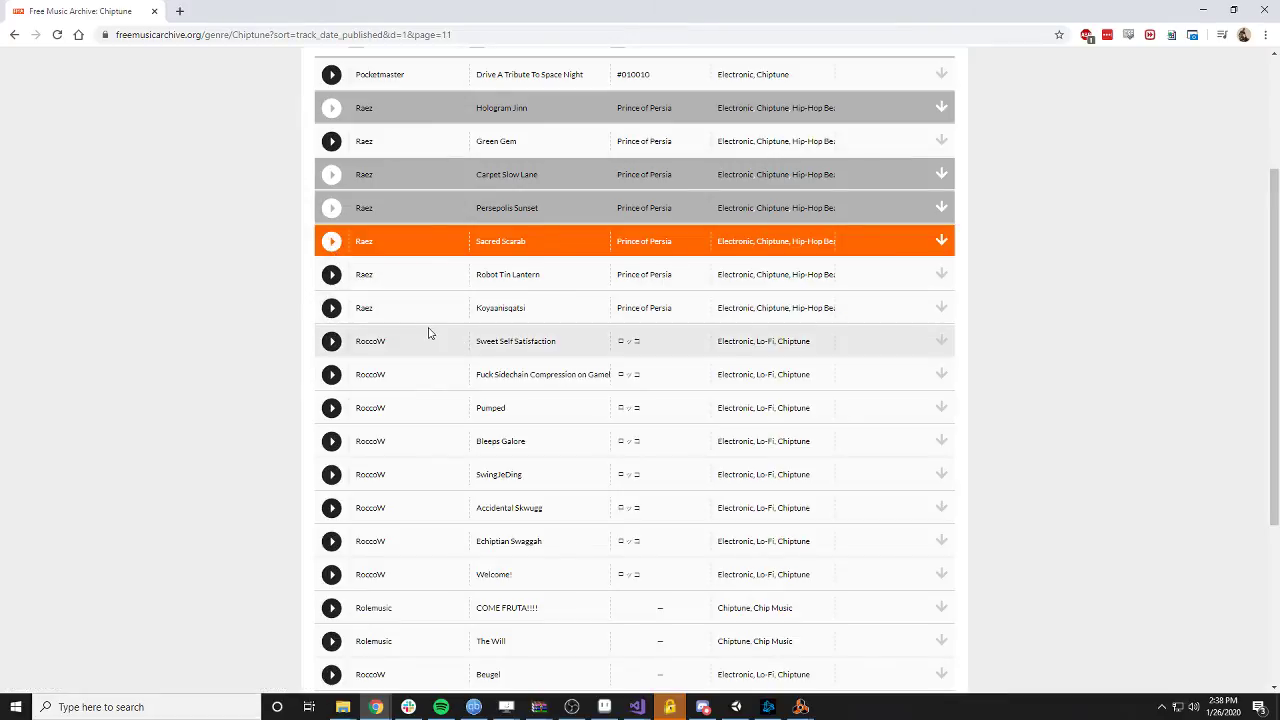
- Preview RoccoW's Sweet Self Satisfaction and Pumped
scroll(428, 333, "down", 1)
left_click(331, 275)
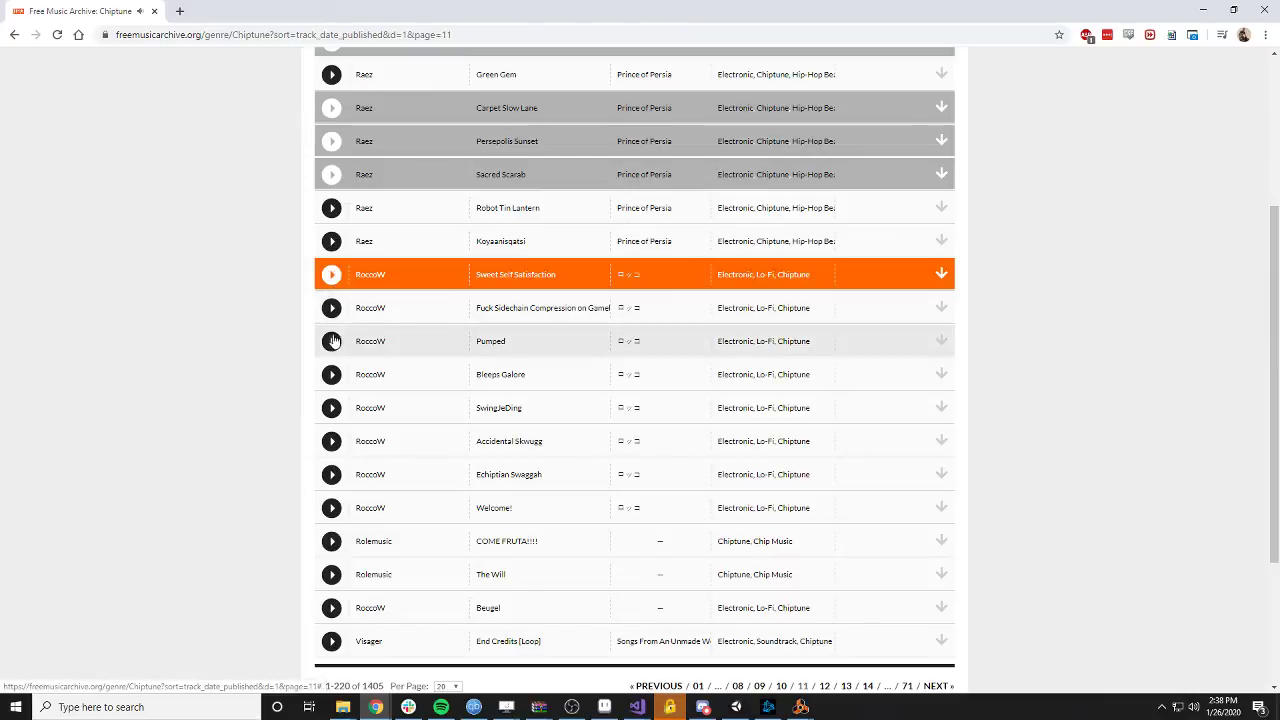
left_click(331, 341)
- Preview RoccoW's Welcome! and Beugel and Rolemusic's COME FRUTA!!!! and The Will, playing The Will again at the end
scroll(381, 391, "down", 1)
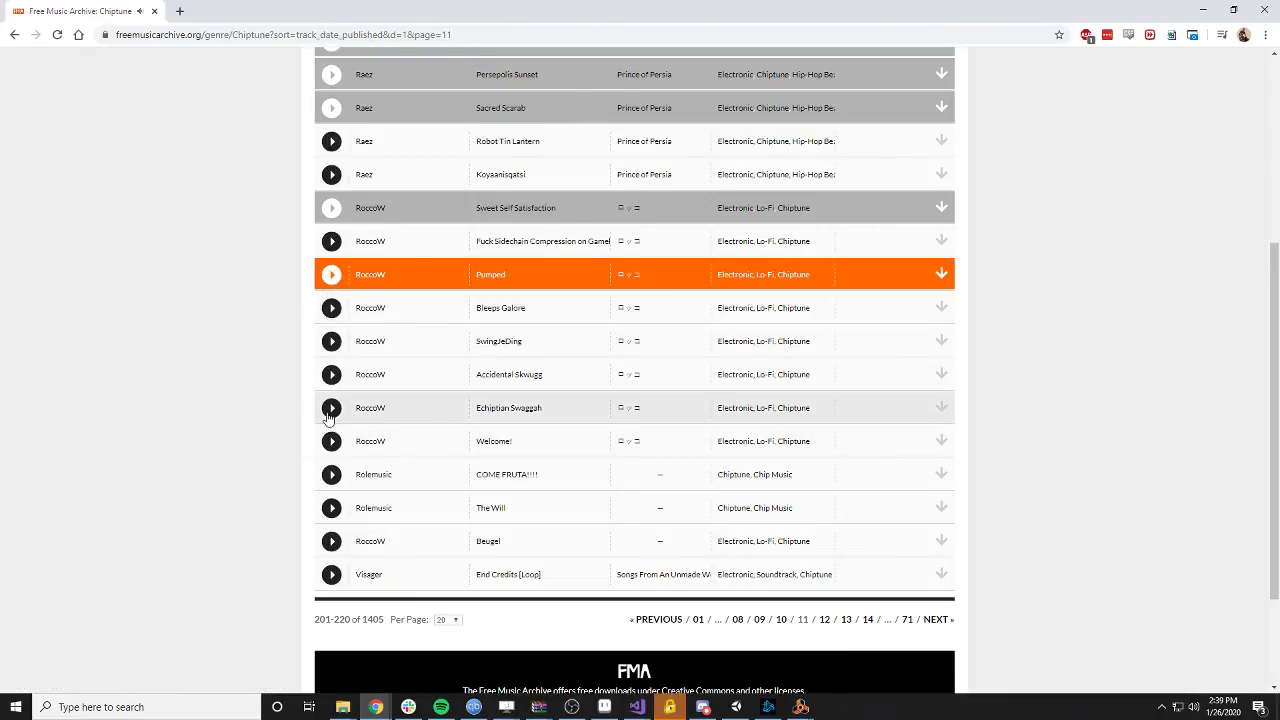
left_click(334, 442)
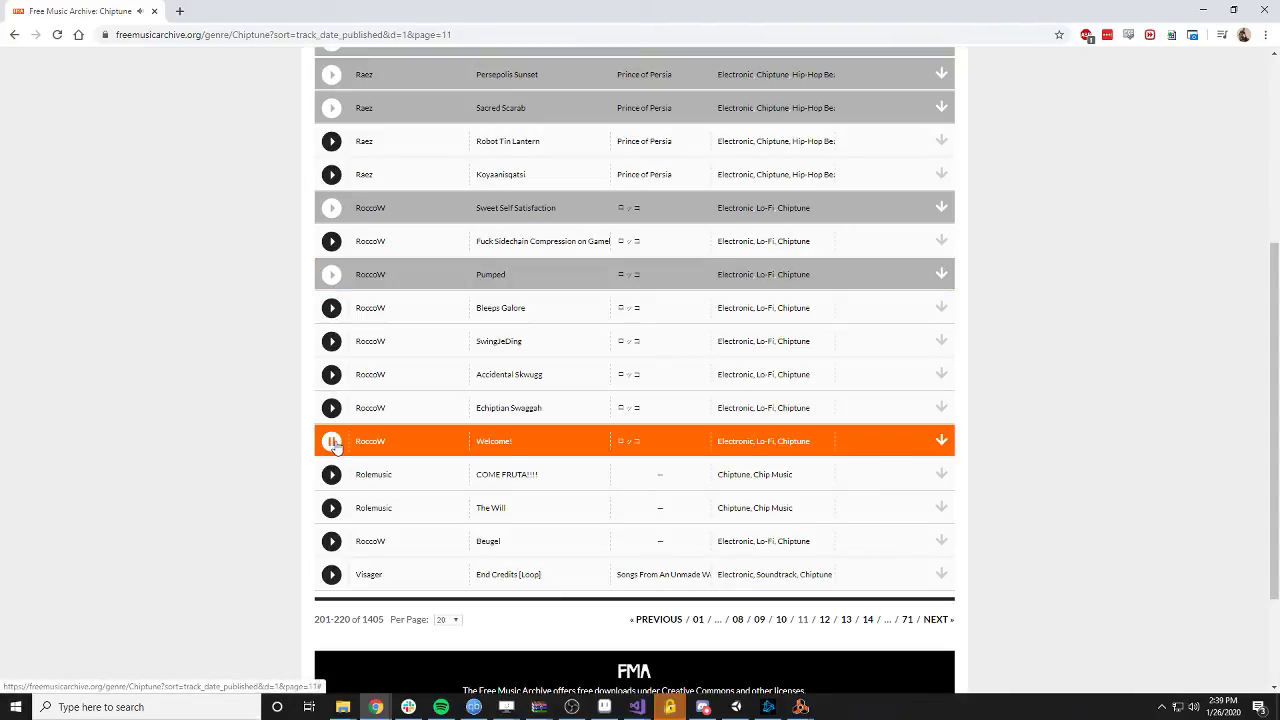
left_click(332, 475)
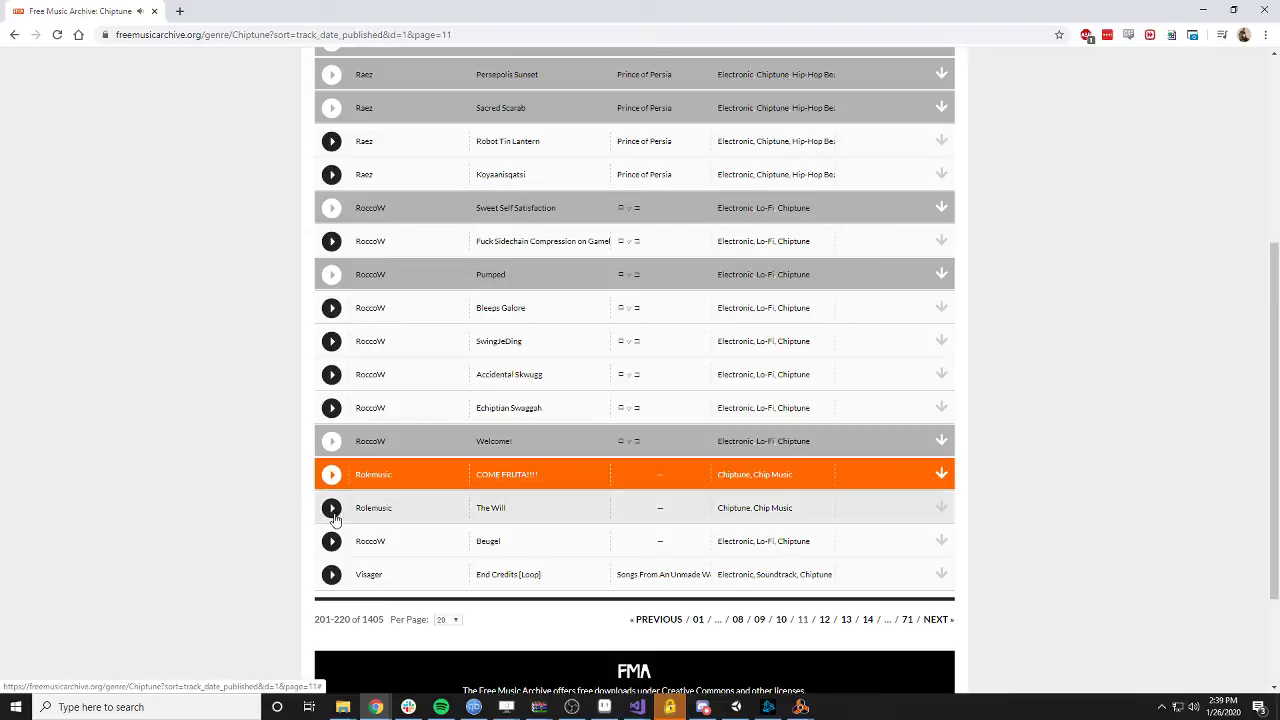
left_click(332, 508)
left_click(332, 541)
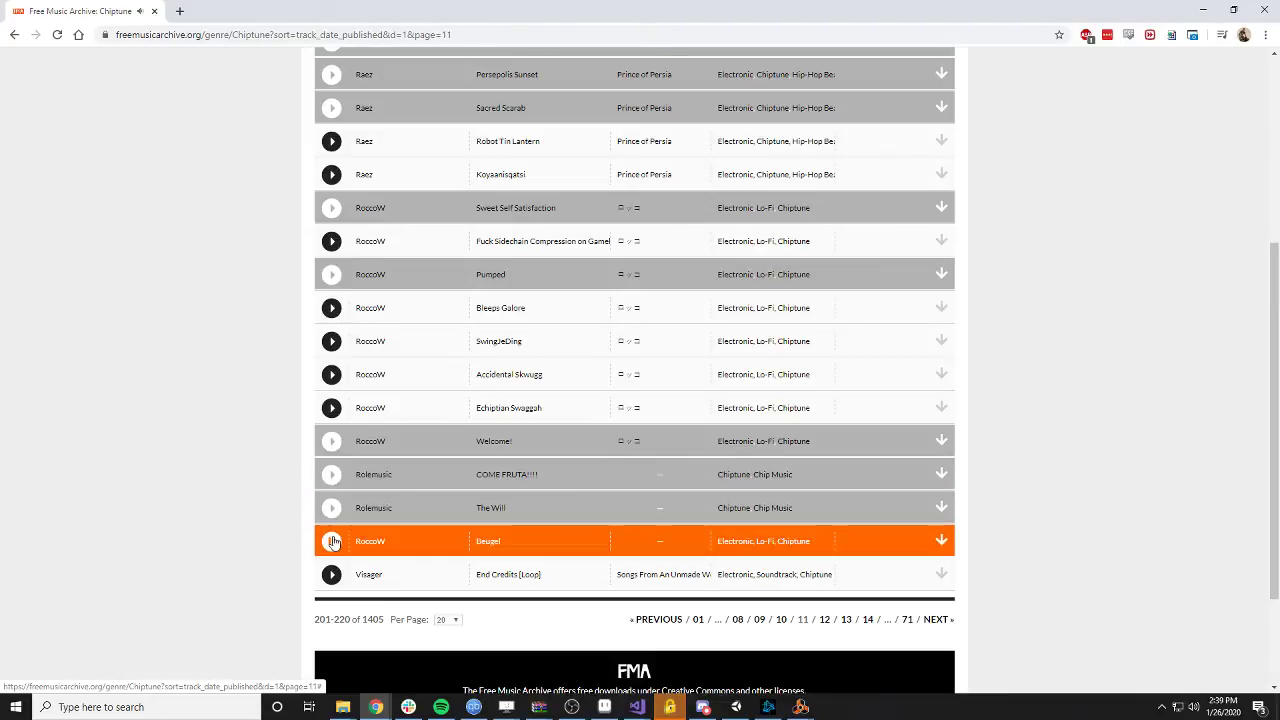
left_click(332, 508)
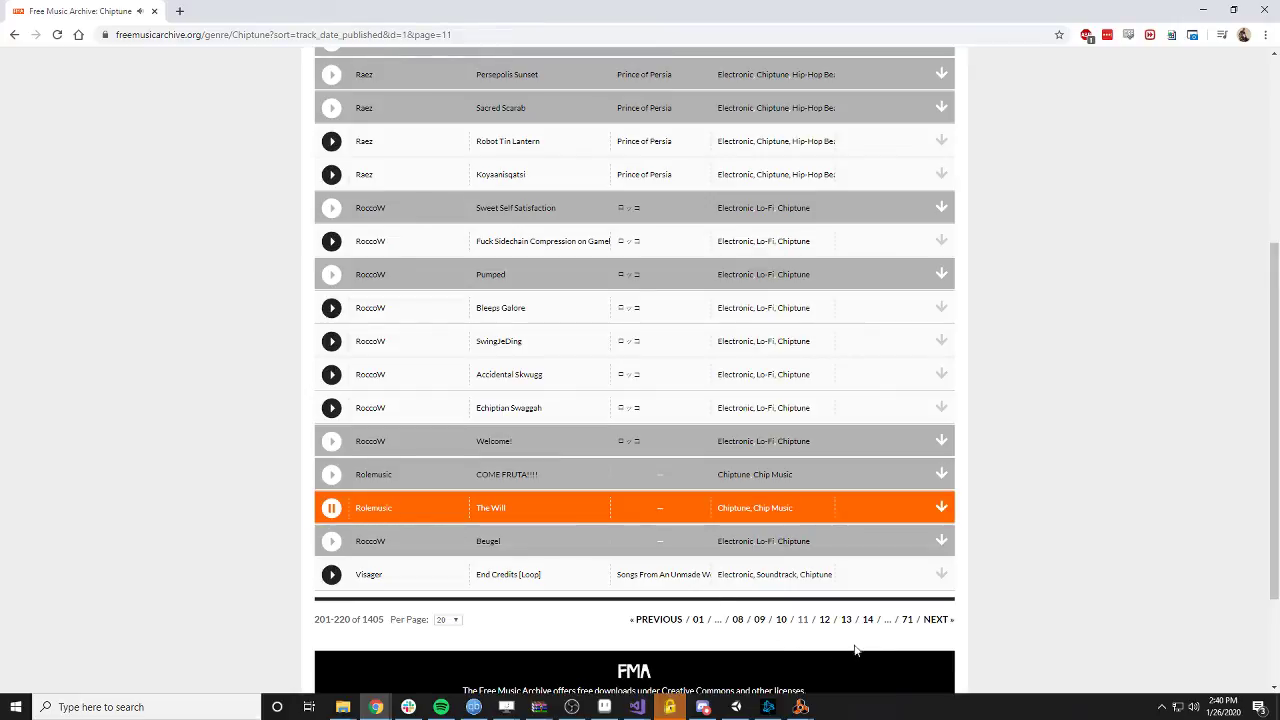
- Go to page 12 of the Chiptune list, preview Visager's Final Sacrifice [Loop] and look through the remaining tracks
left_click(937, 620)
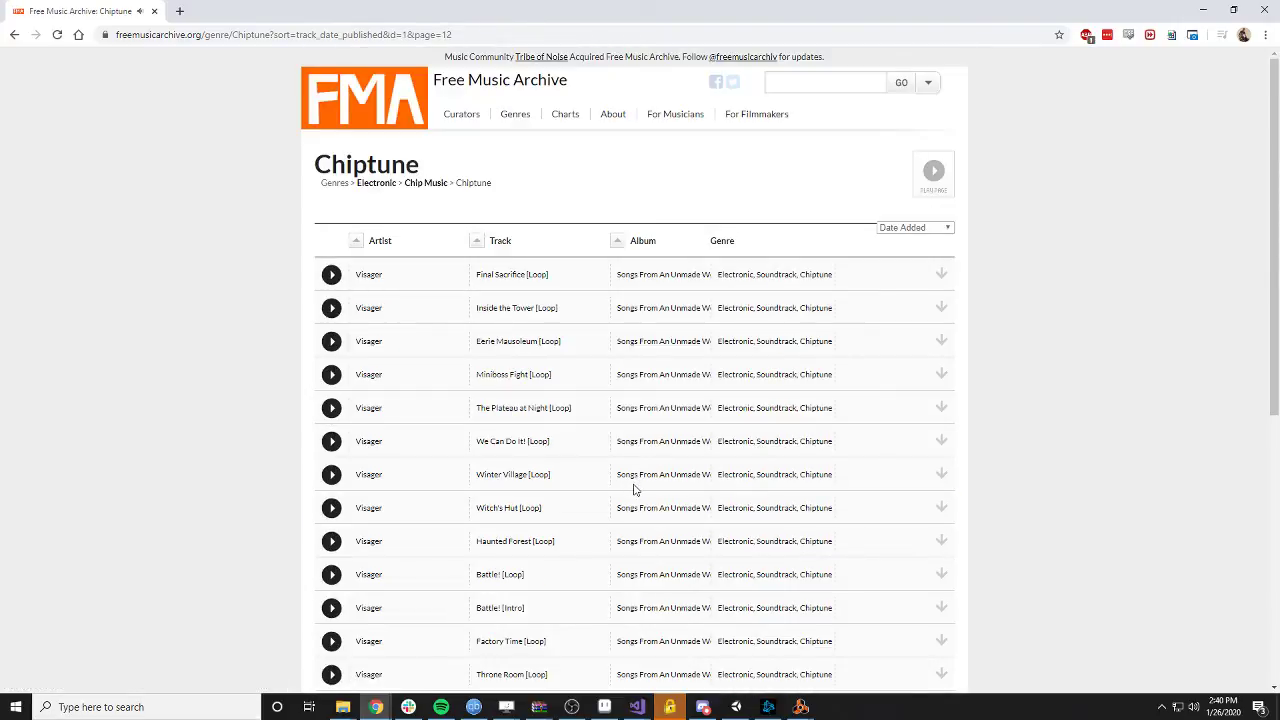
left_click(331, 275)
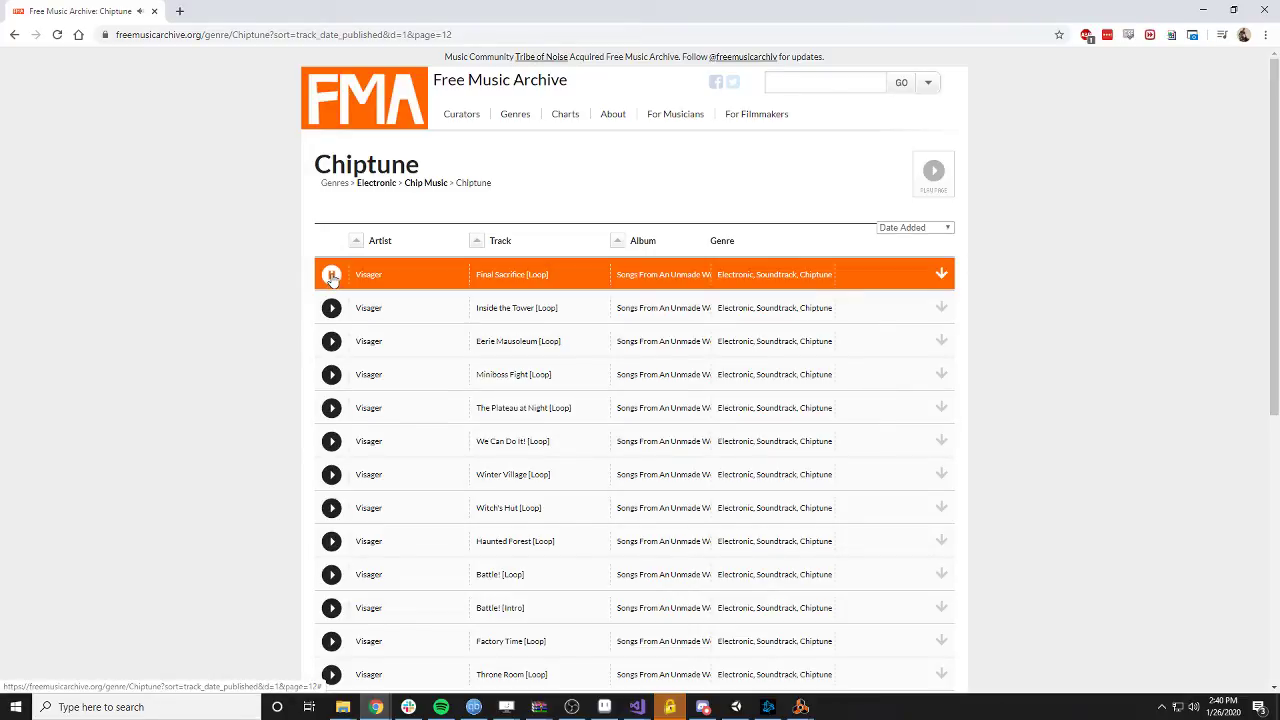
scroll(334, 470, "down", 4)
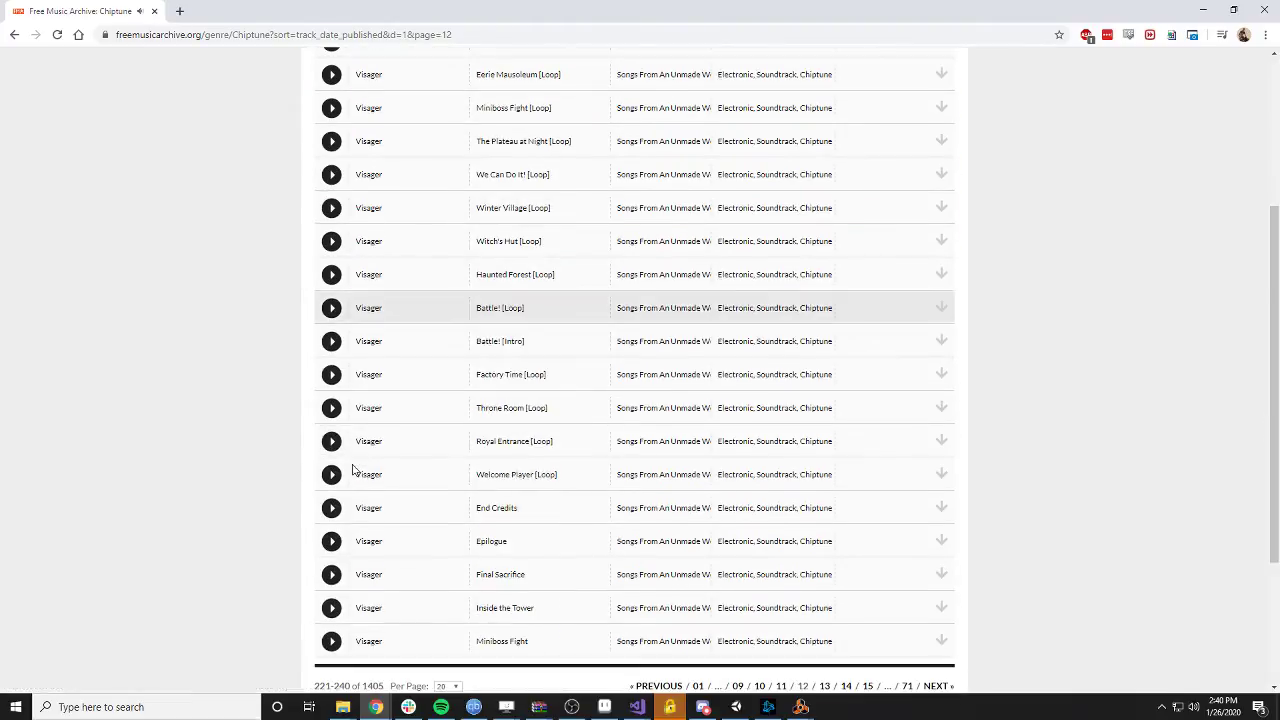
scroll(371, 523, "down", 2)
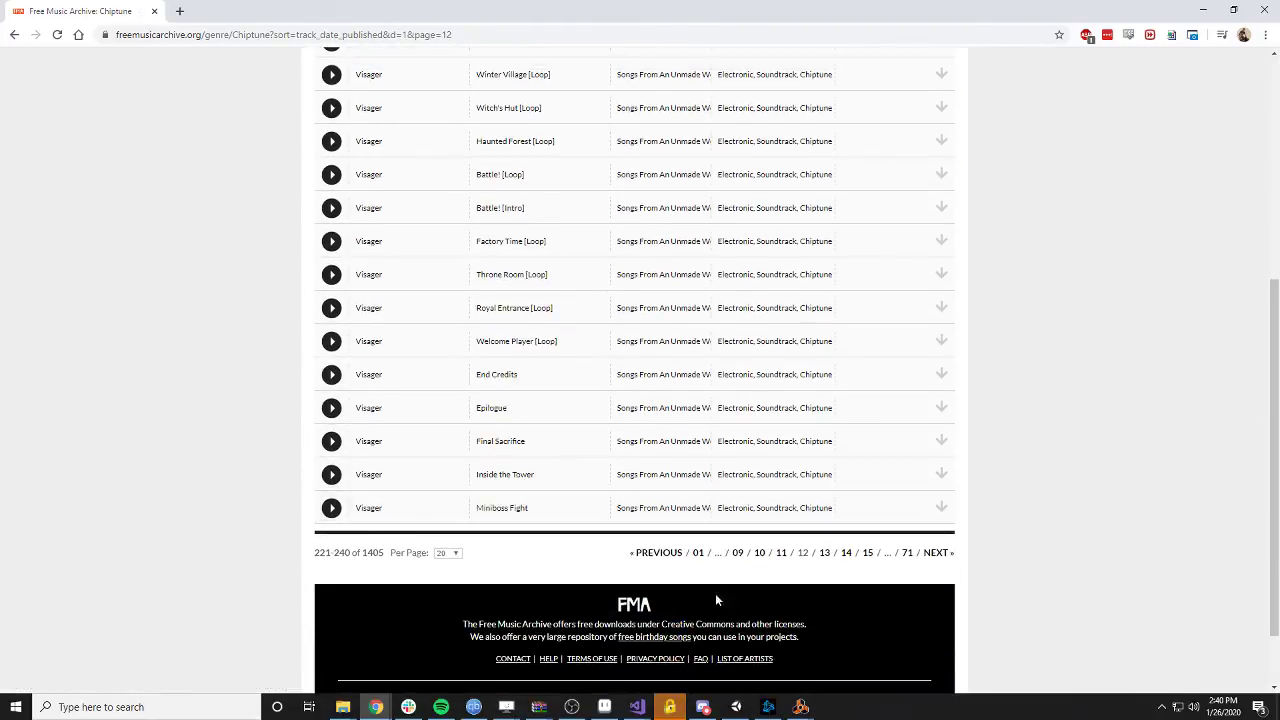
- Go to page 13 of the Chiptune list and preview Visager's Battle! and Factory Time, ending with Battle! again
left_click(936, 553)
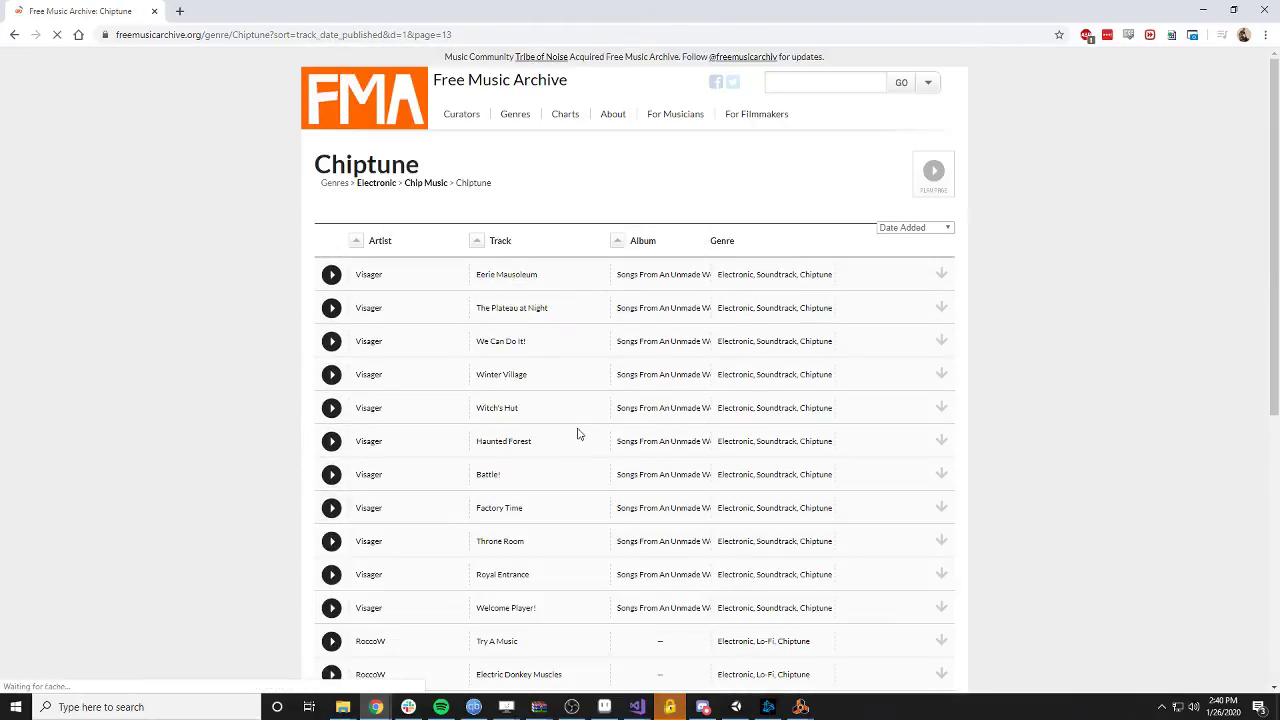
scroll(576, 444, "down", 2)
left_click(331, 341)
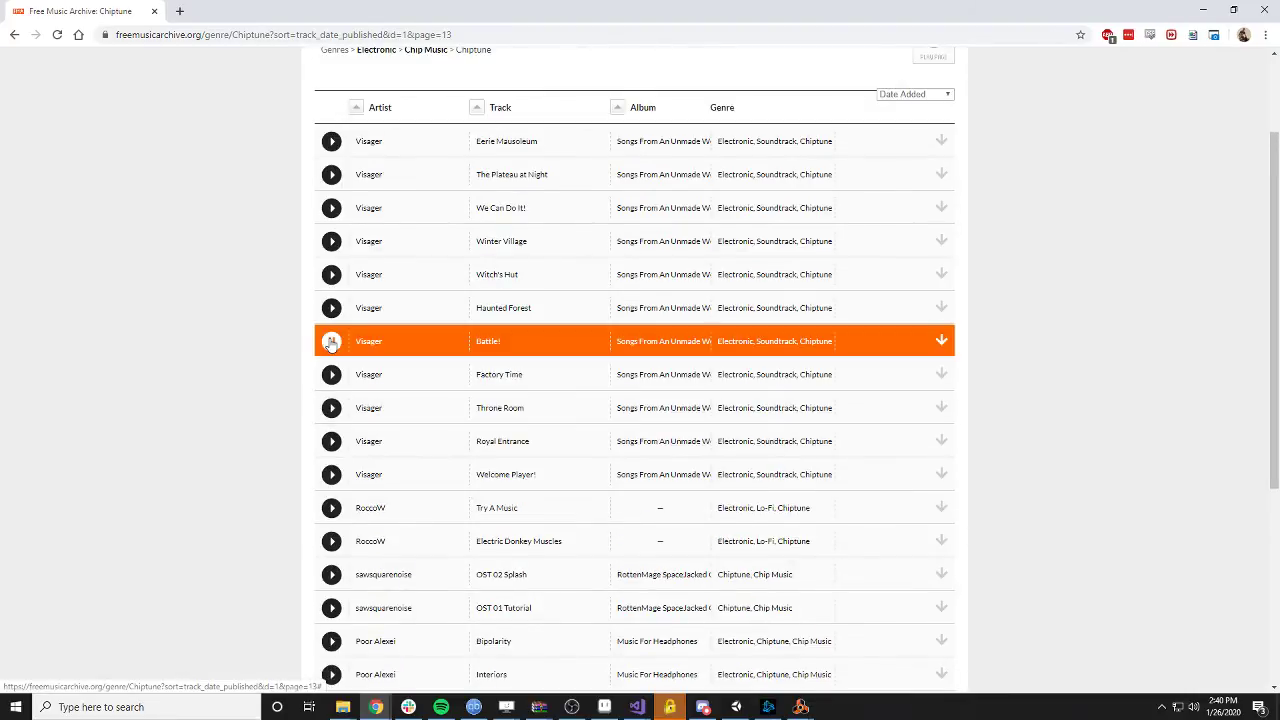
left_click(331, 374)
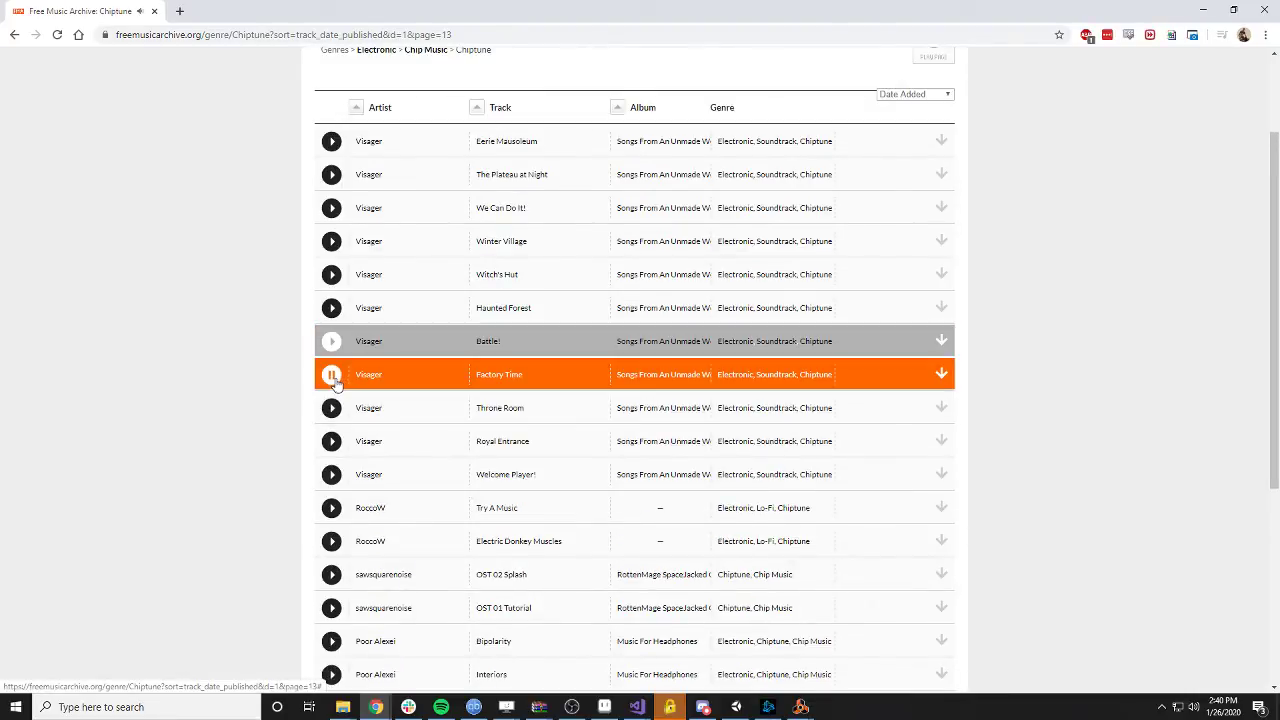
left_click(330, 343)
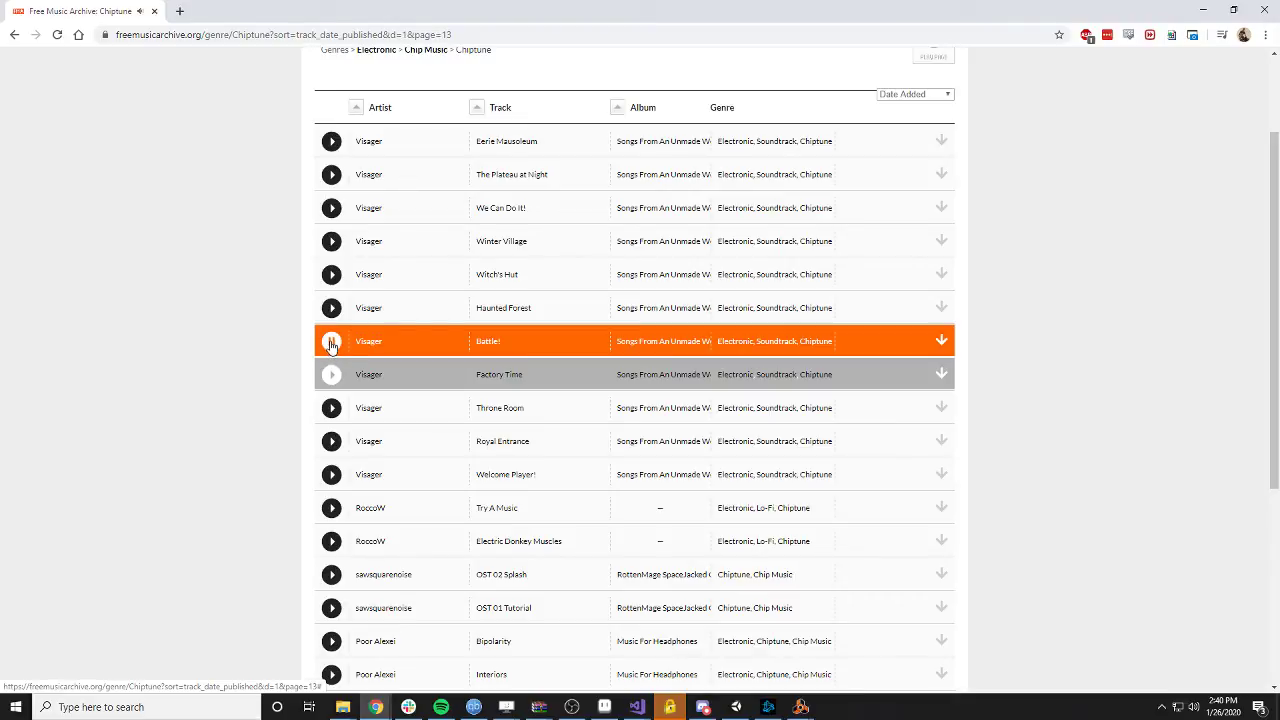
- Preview RoccoW's Electric Donkey Muscles, then sawsquarenoise's RottenMage SpaceJacked OST JINGLE track and OST 15 Super Super
scroll(333, 415, "down", 1)
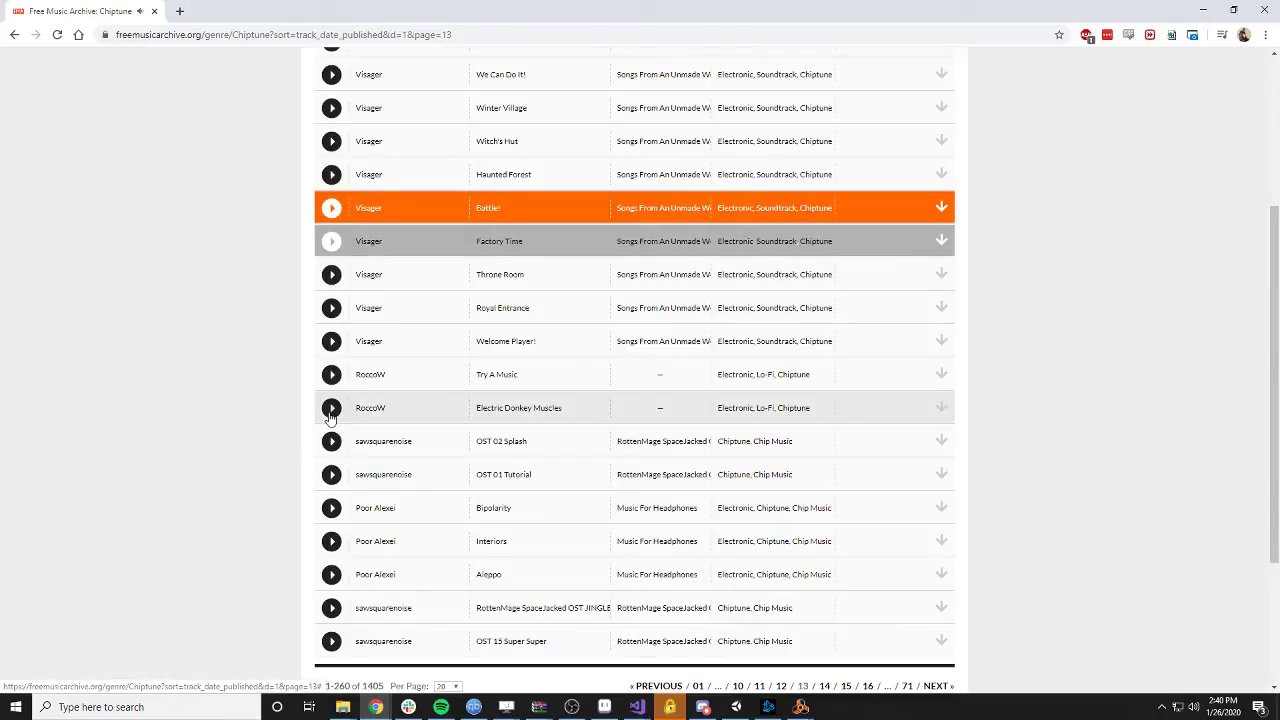
left_click(338, 410)
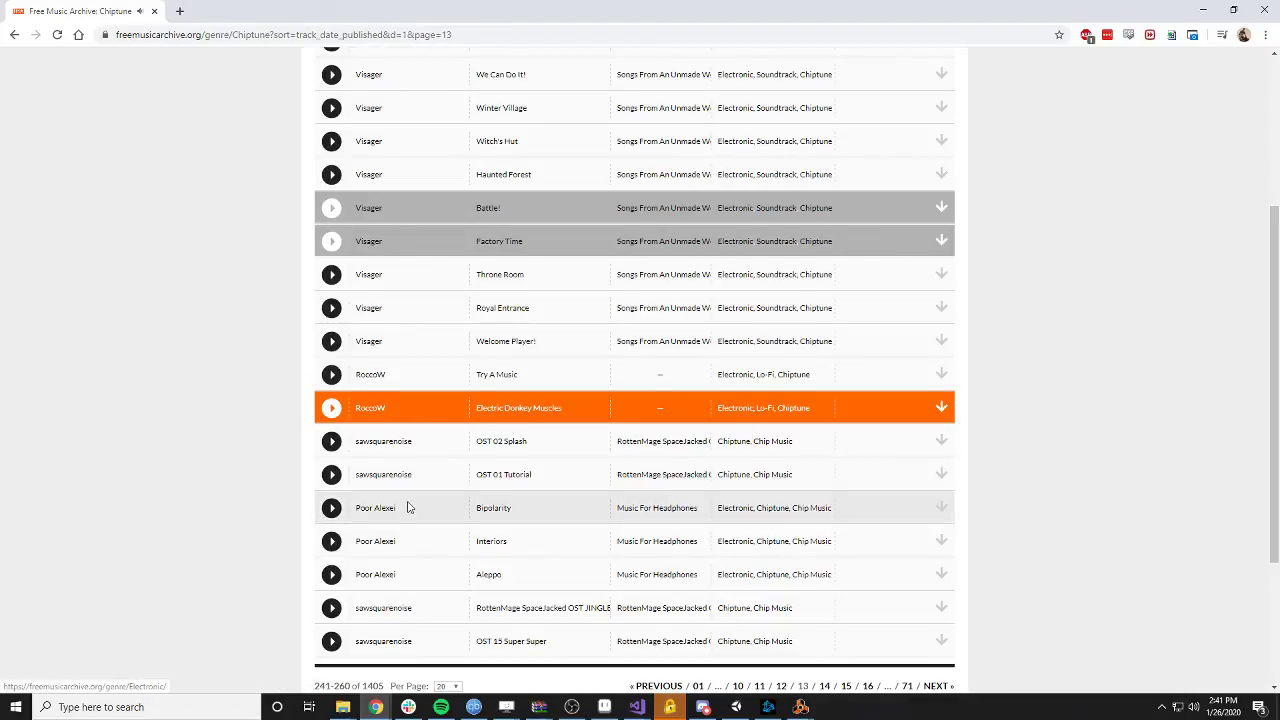
scroll(409, 506, "down", 2)
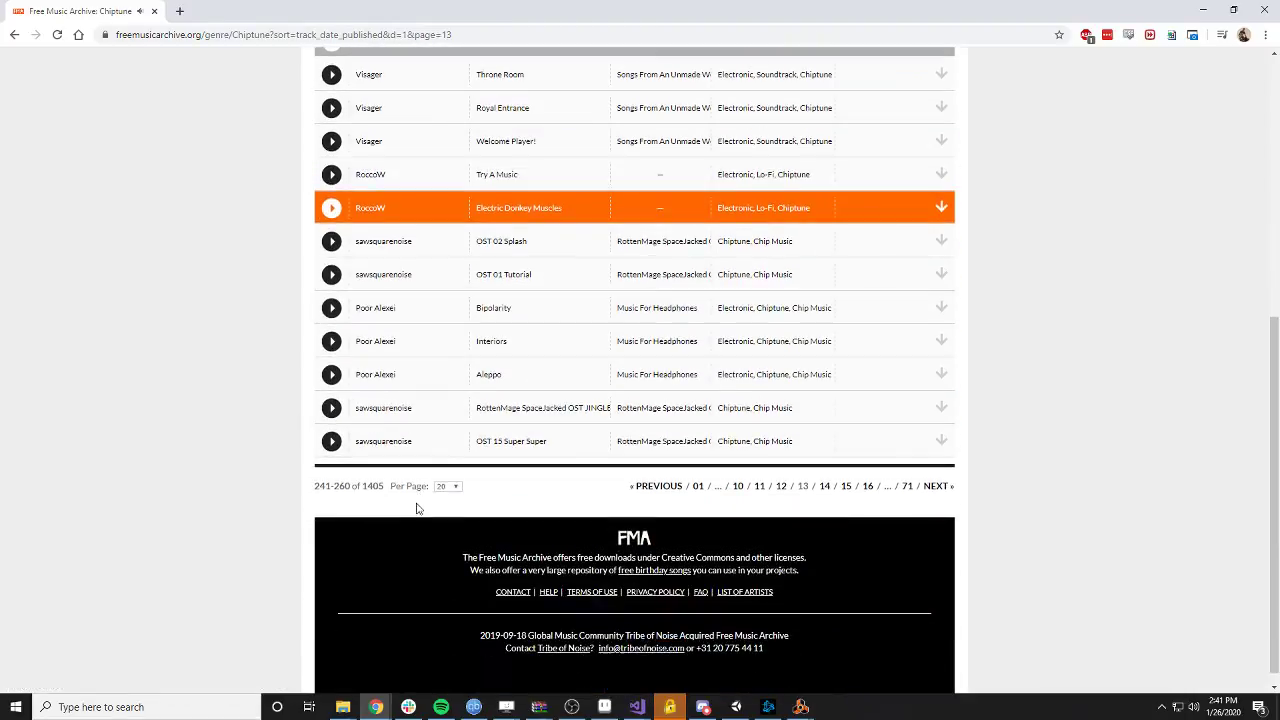
left_click(331, 408)
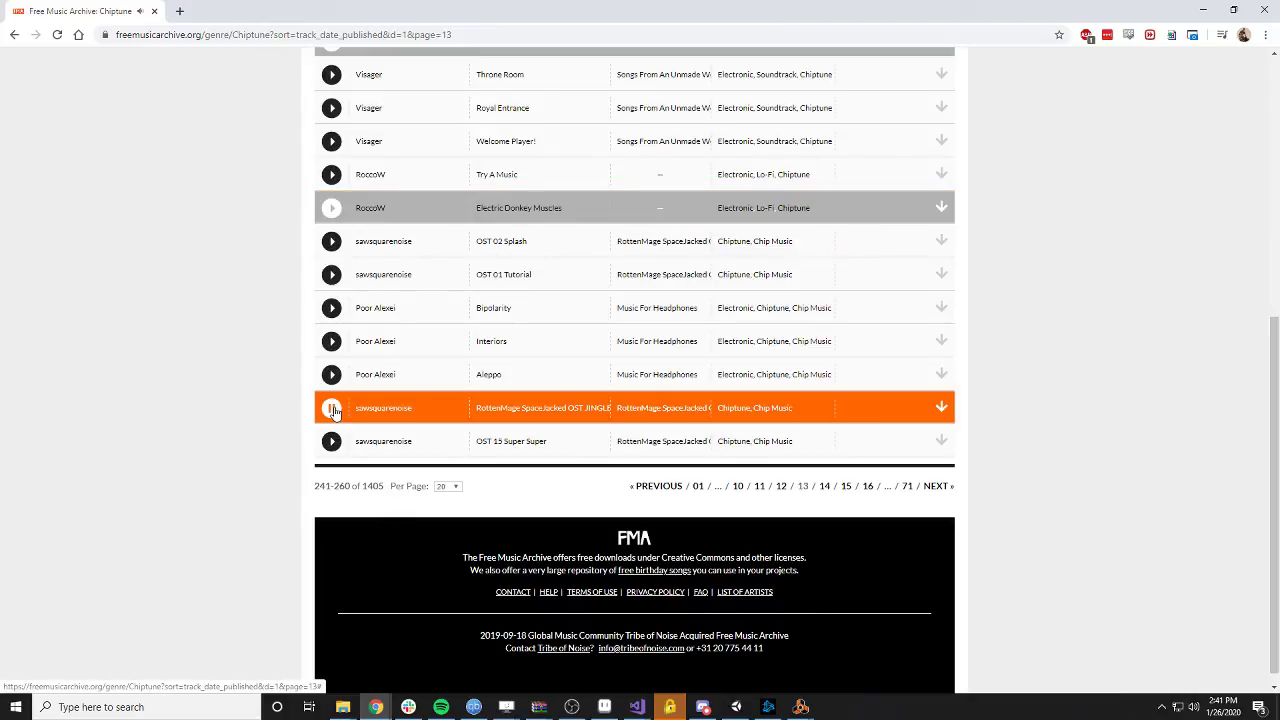
left_click(331, 443)
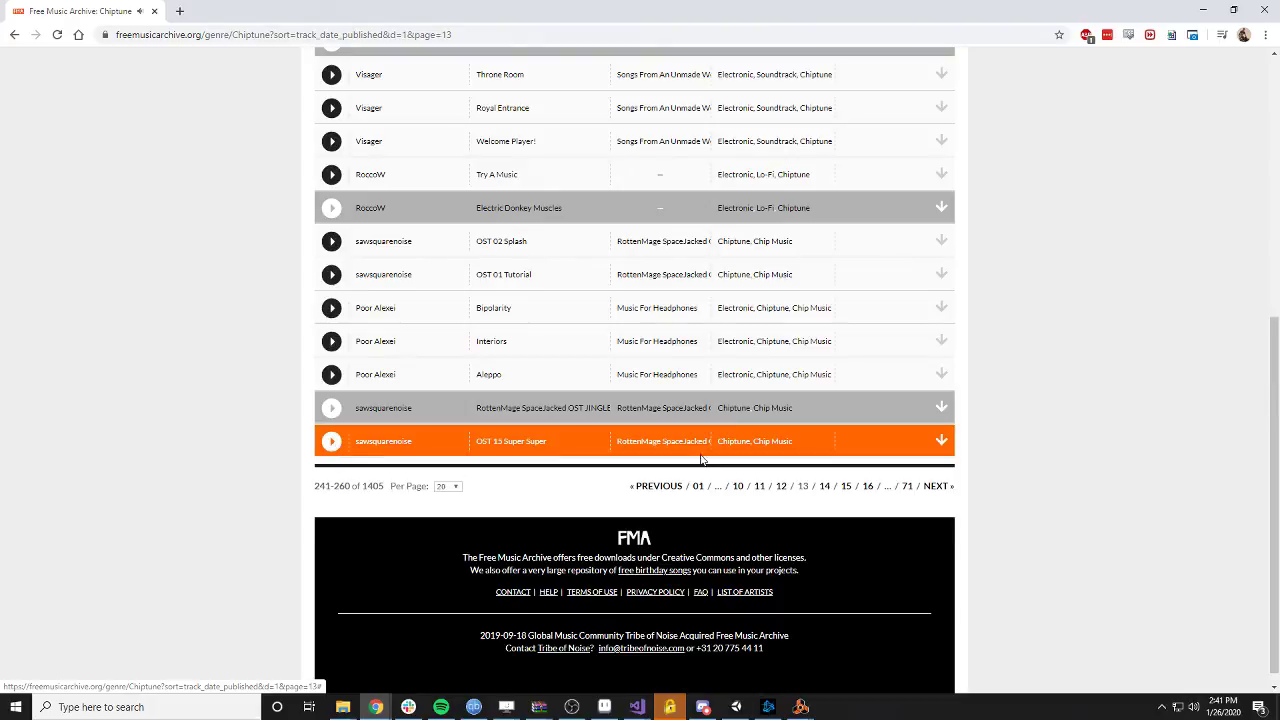
- Return to page 13 of the Chiptune list and save RoccoW's Electric Donkey Muscles MP3 in Minijam46's Assets > Sound folder
left_click(824, 486)
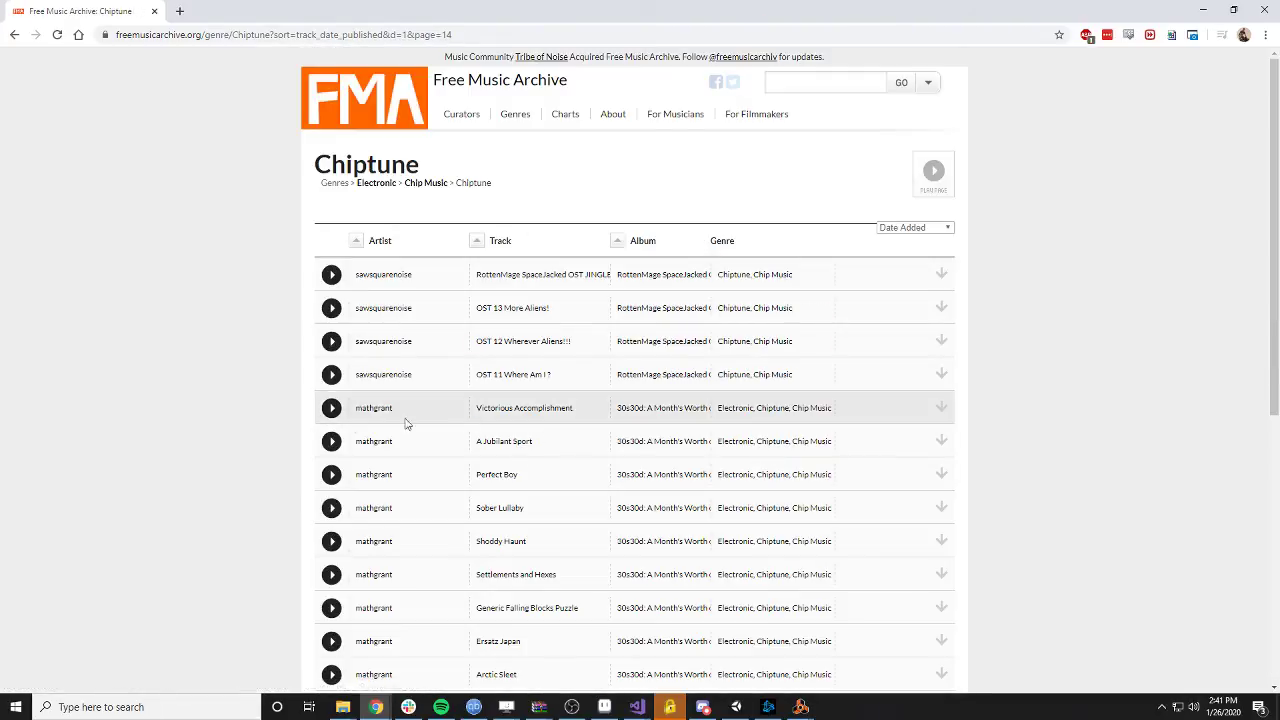
left_click(15, 35)
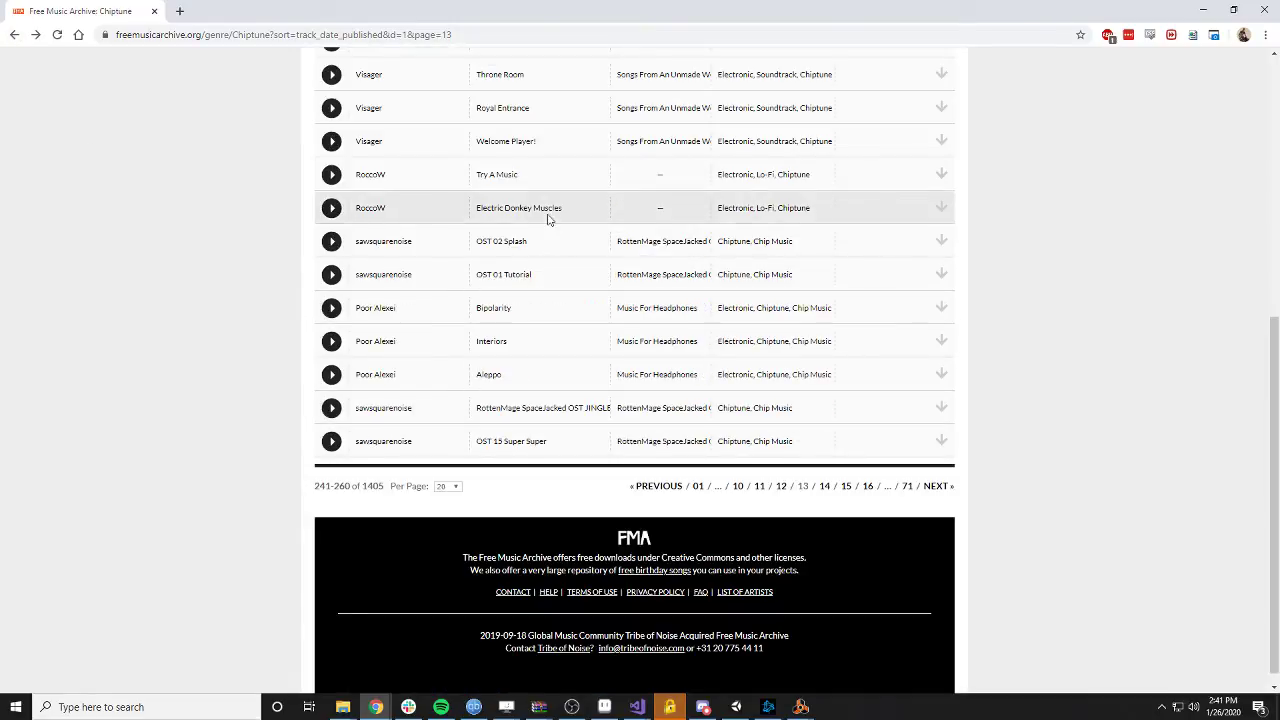
right_click(948, 210)
left_click(988, 293)
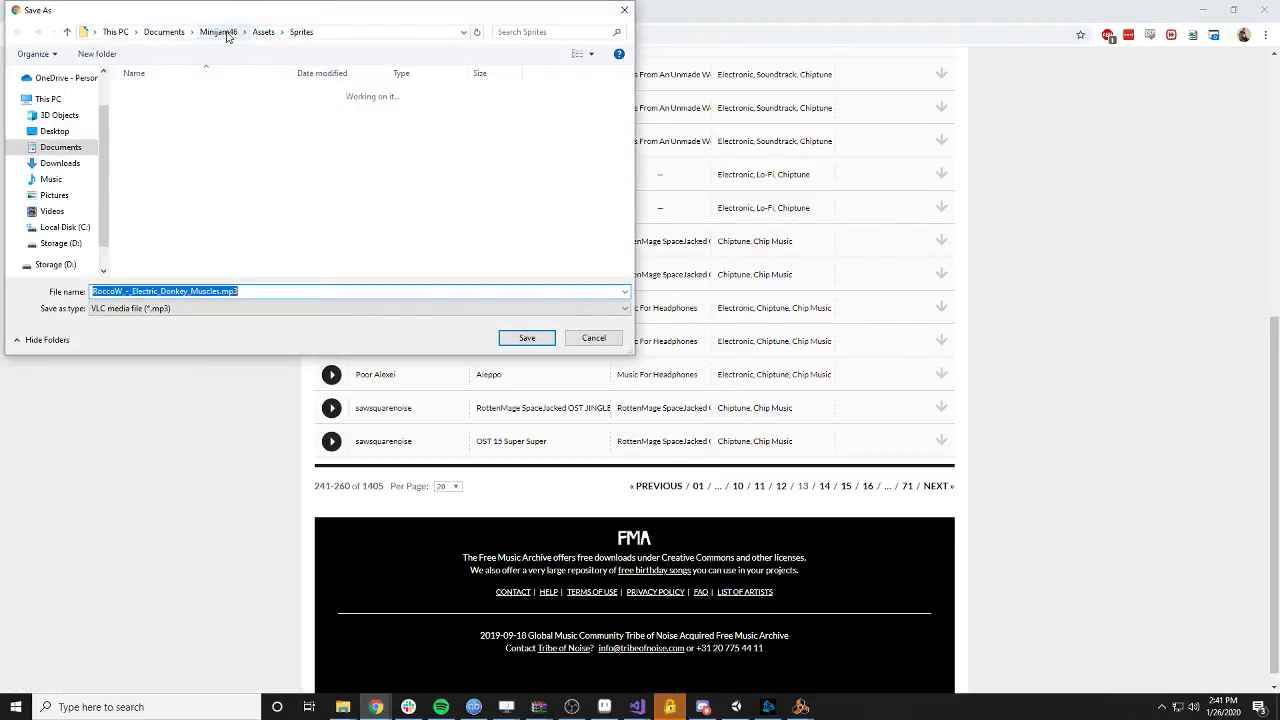
left_click(264, 31)
double_click(163, 177)
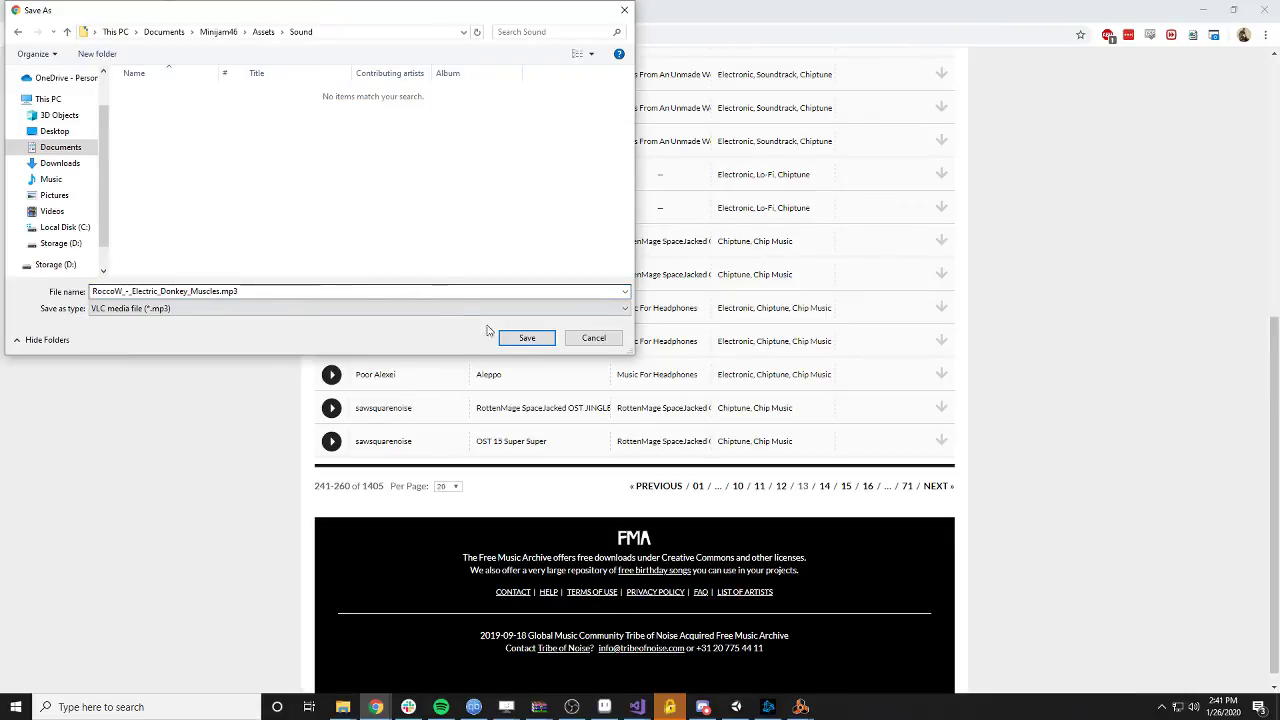
left_click(527, 338)
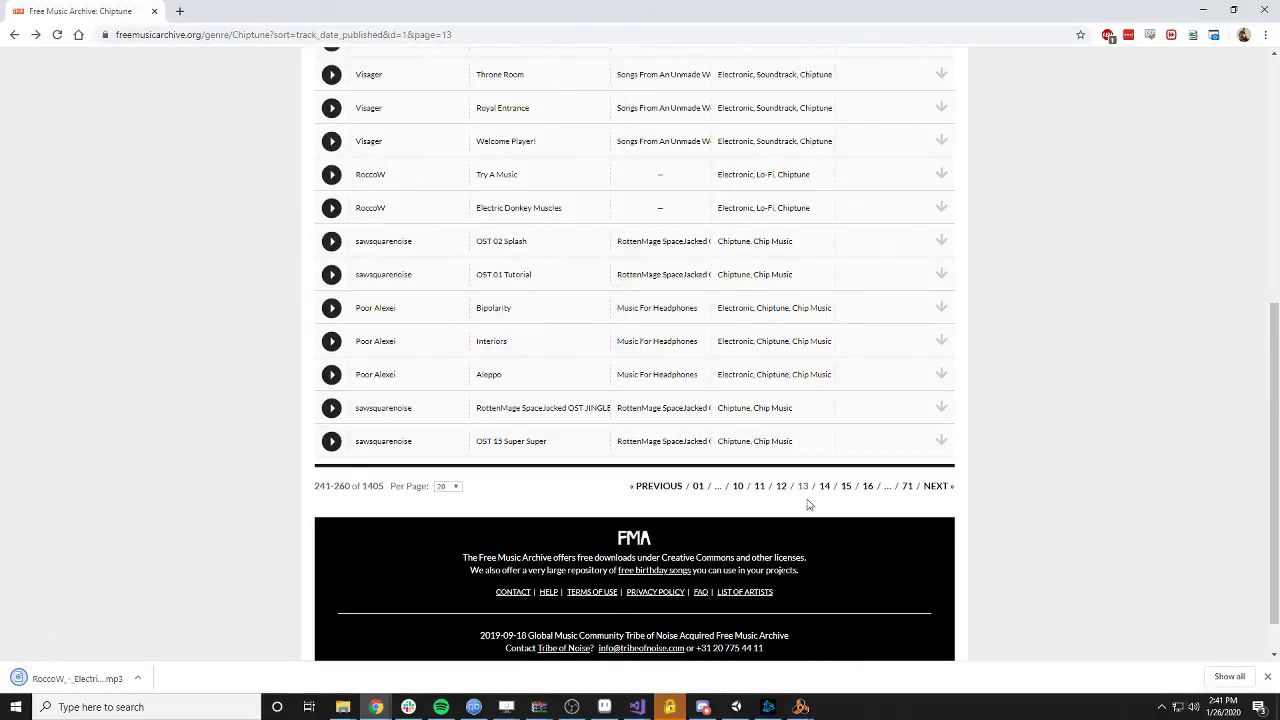
- Go to page 14 of the Chiptune list and preview sawsquarenoise's OST 13 More Aliens!, OST 12 Wherever Aliens!!! and OST 11 Where Am I?
left_click(935, 486)
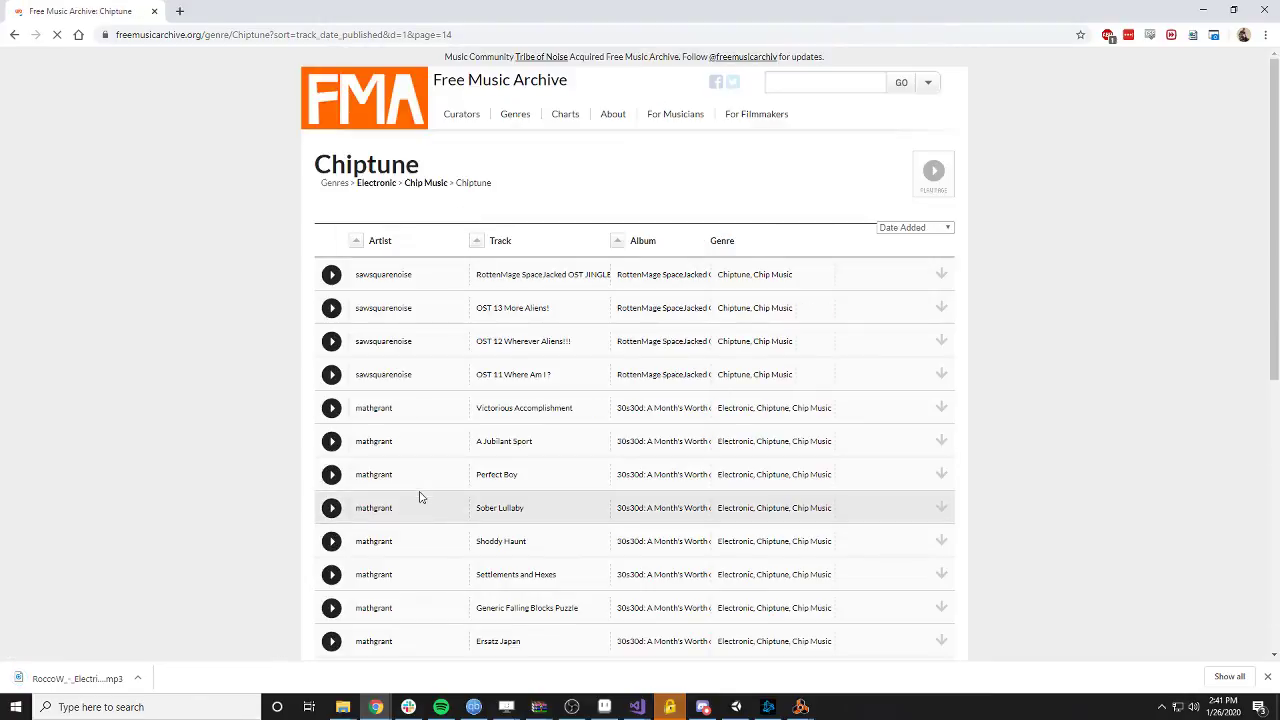
left_click(333, 310)
left_click(332, 341)
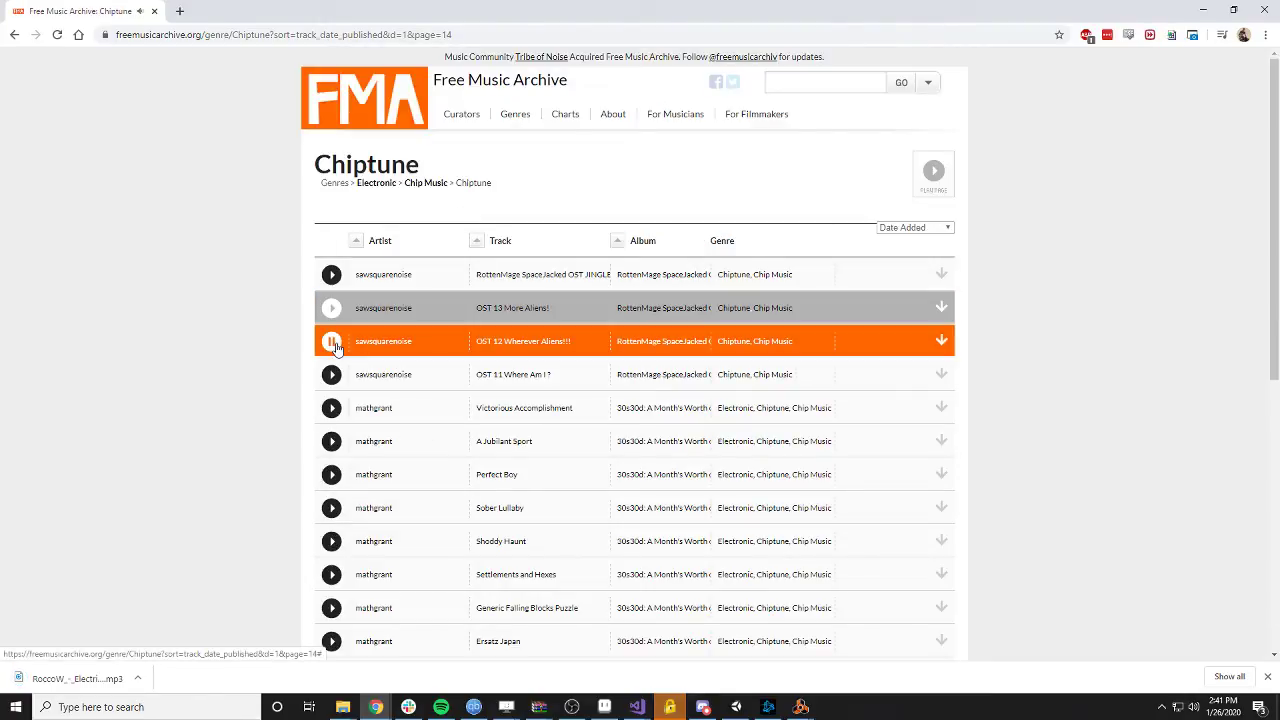
left_click(331, 377)
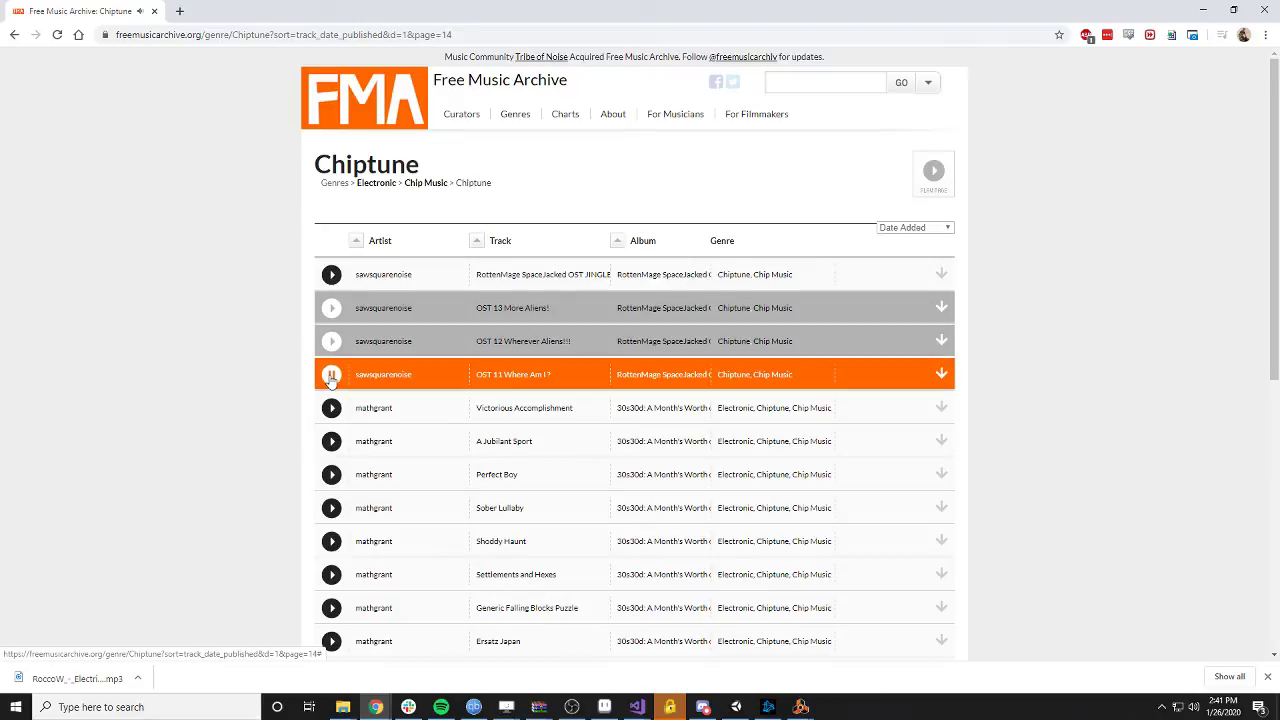
- Preview mathgrant's A Jubilant Sport, Perfect Boy, Sober Lullaby and Shoddy Haunt
scroll(335, 400, "down", 2)
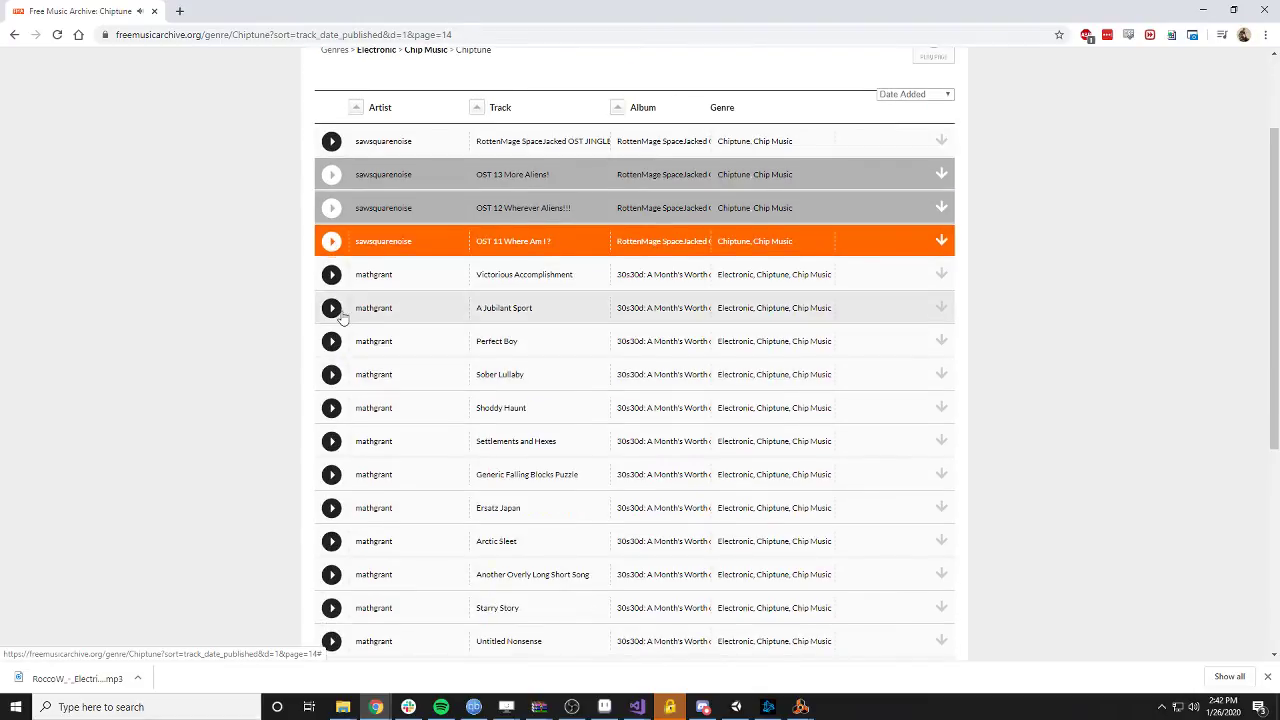
left_click(335, 311)
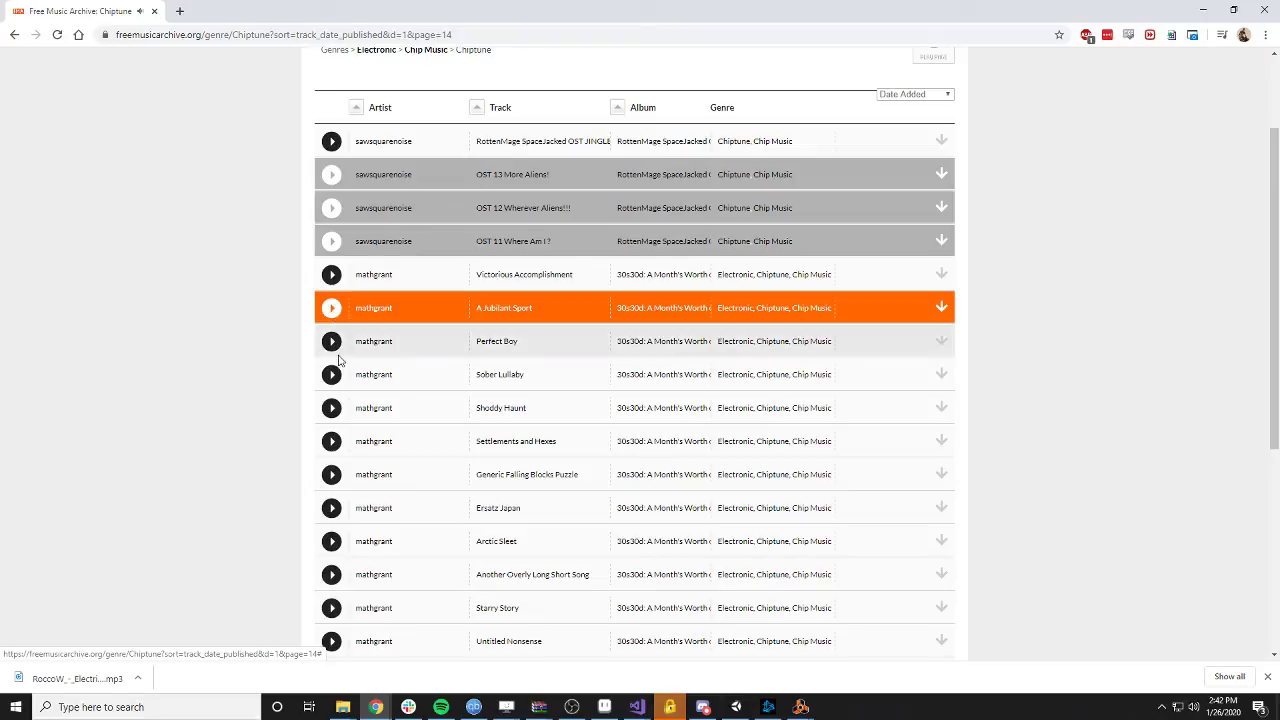
left_click(333, 341)
left_click(332, 377)
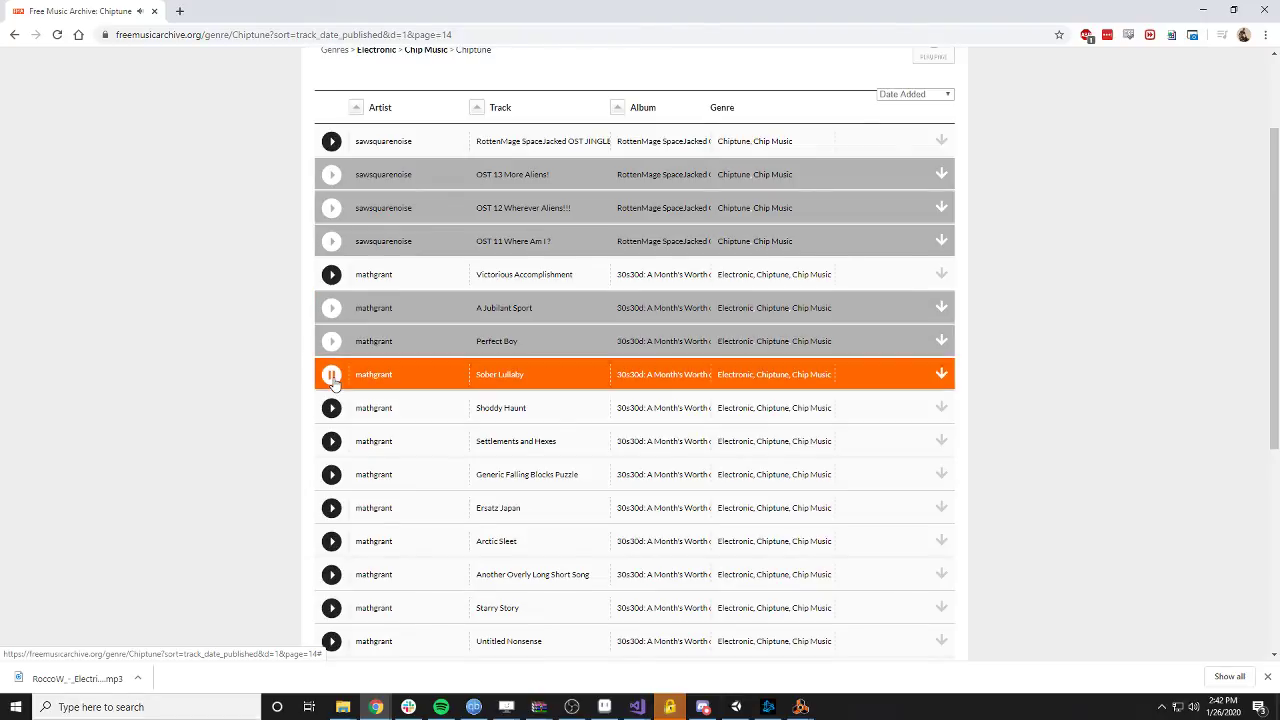
left_click(331, 410)
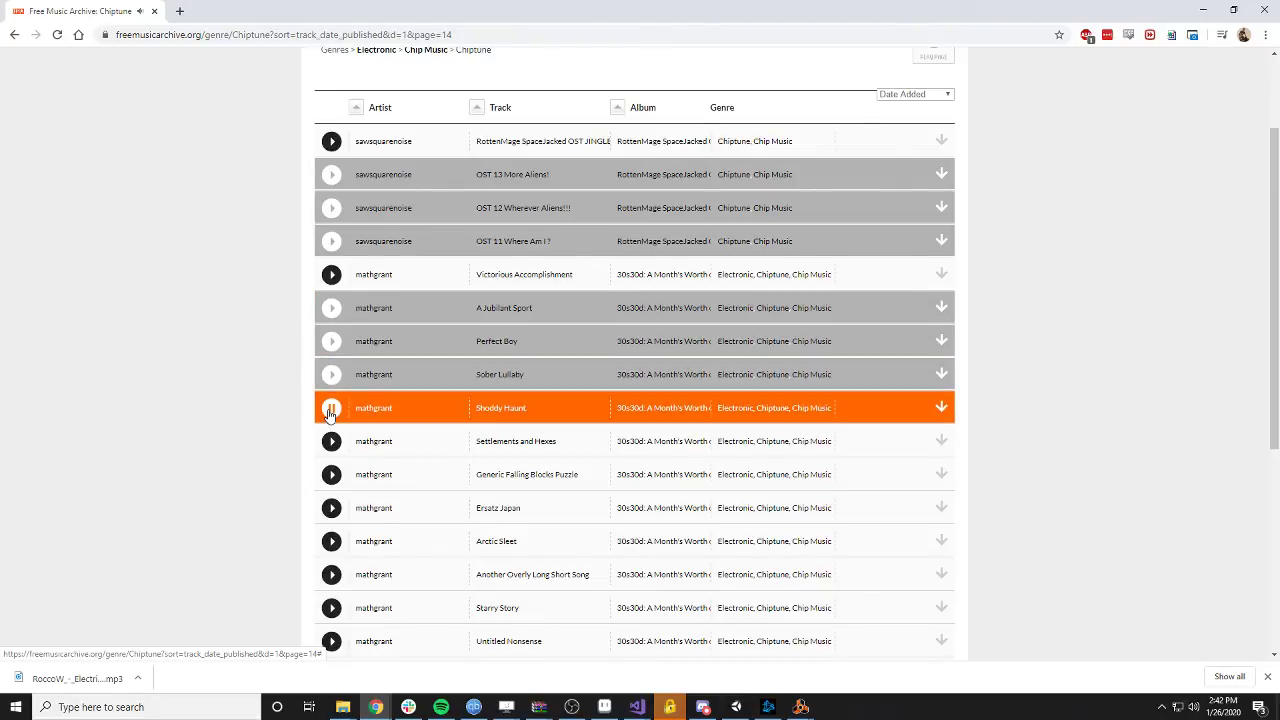
- Preview mathgrant's Settlements and Hexes and After-Dinner Jazz, pausing each one after a short listen
scroll(335, 418, "down", 3)
left_click(332, 241)
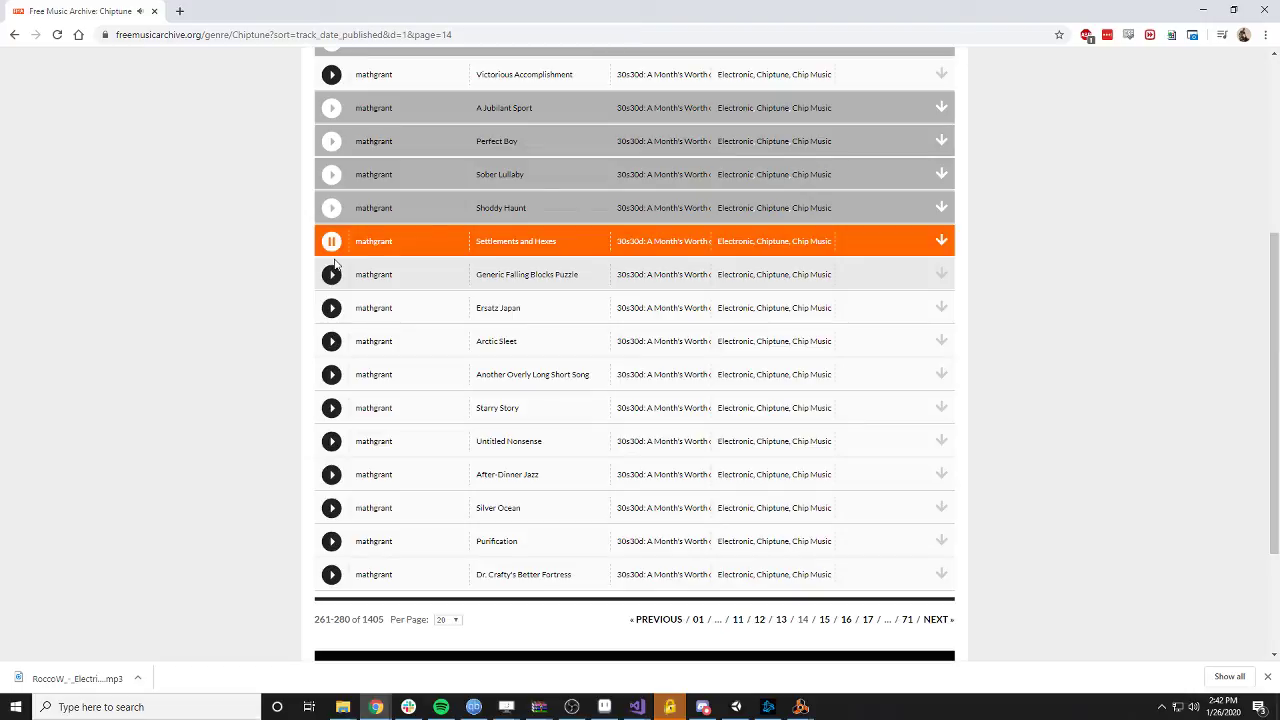
left_click(332, 242)
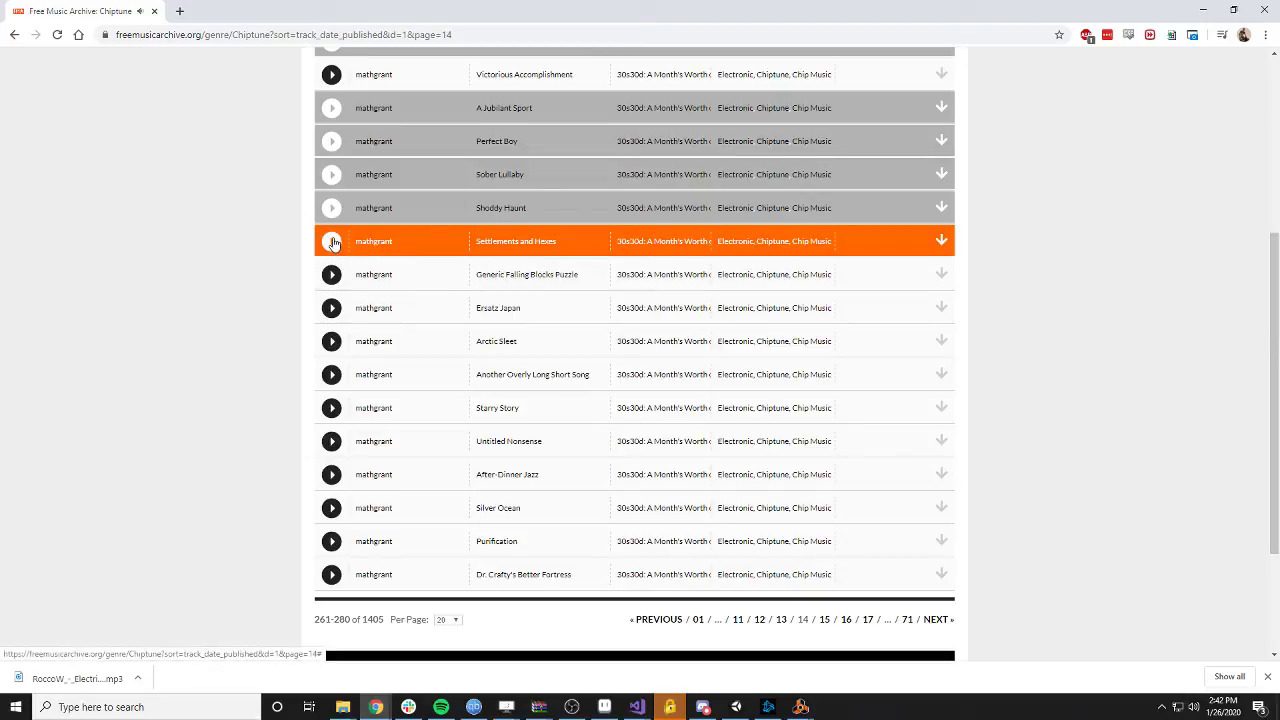
scroll(420, 340, "down", 1)
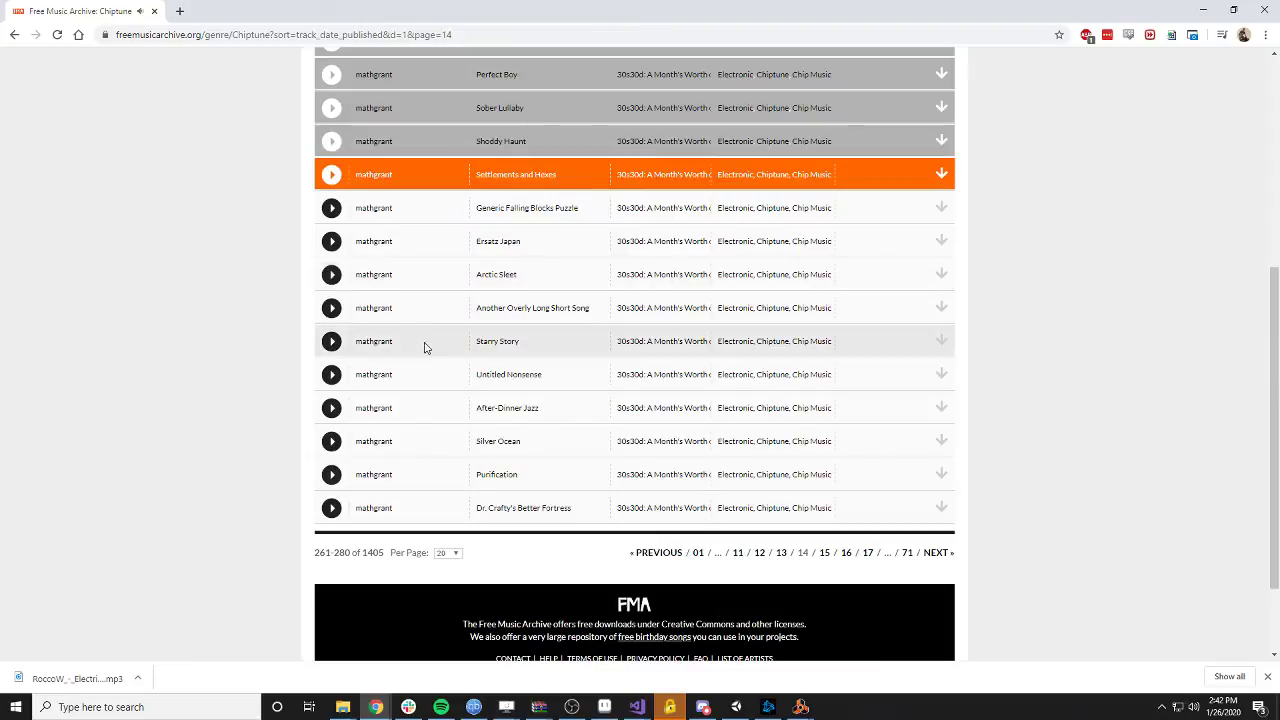
left_click(331, 408)
left_click(331, 410)
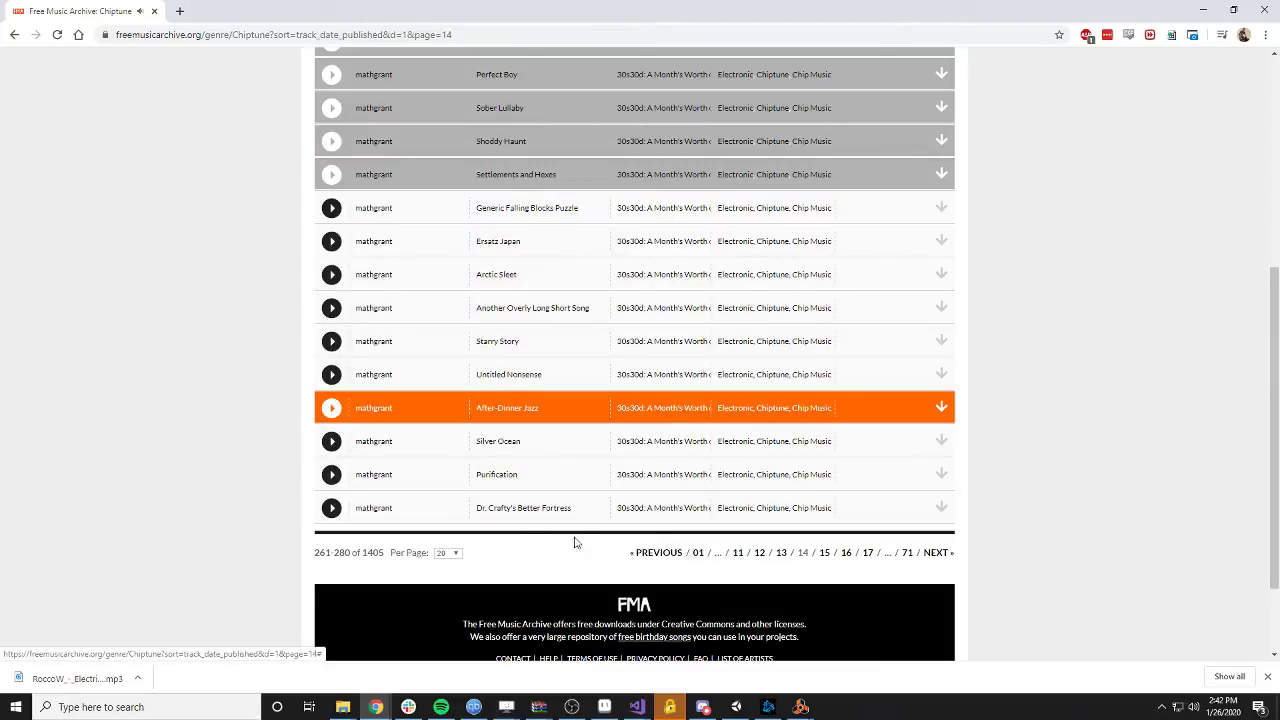
- Go to page 15 of the Chiptune list and preview mathgrant's Link and the King Get Logical and Western Loop
left_click(936, 553)
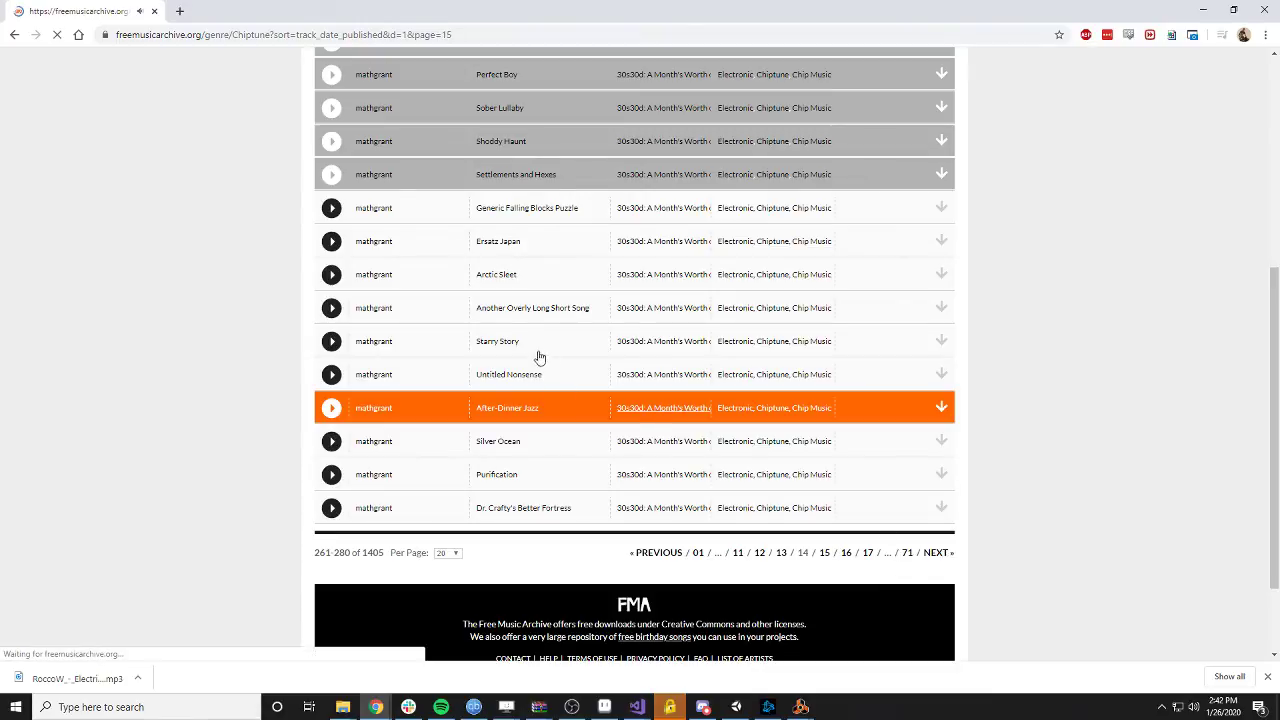
left_click(330, 275)
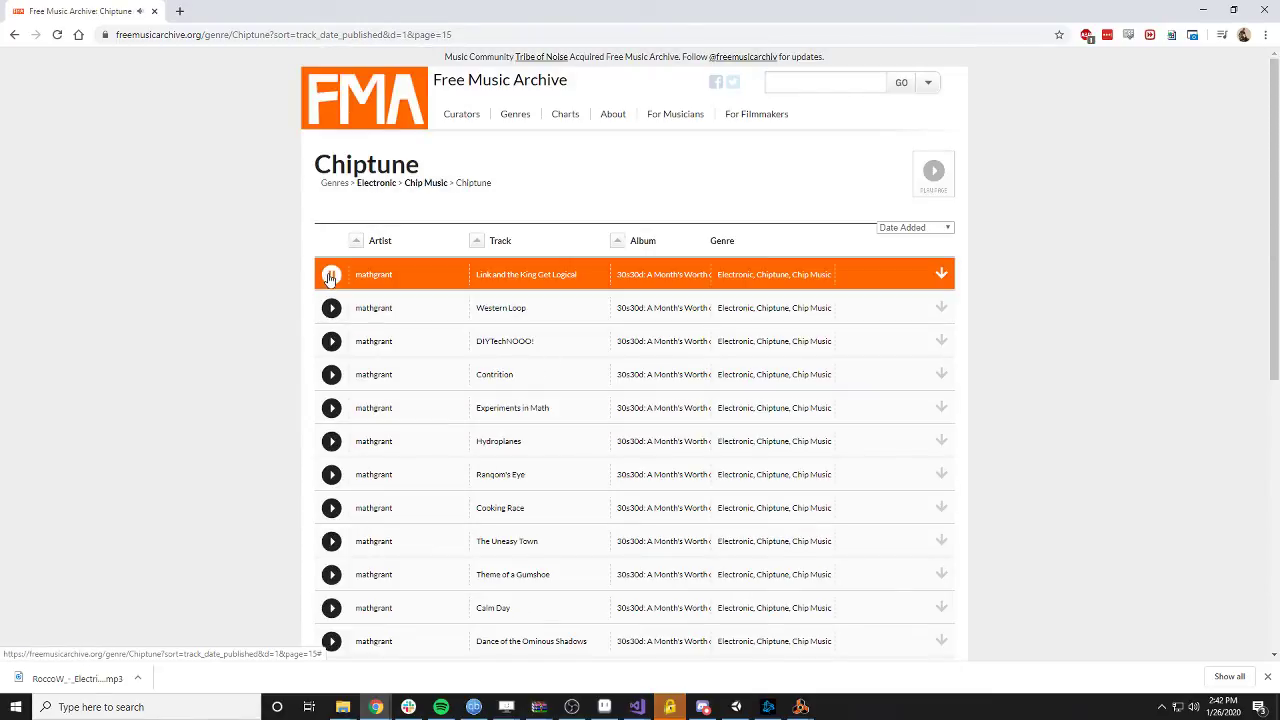
left_click(331, 309)
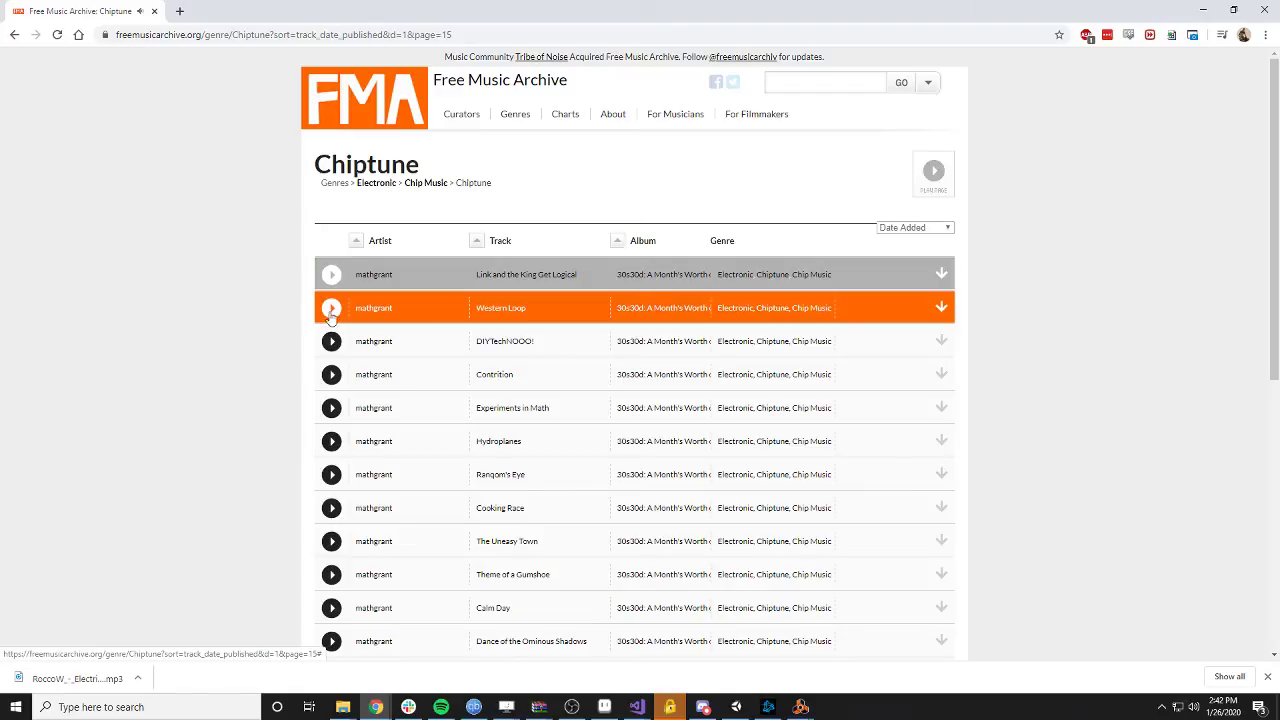
- Preview mathgrant's Cooking Race, The Uneasy Town, Theme of a Gumshoe and Calm Day, playing Theme of a Gumshoe again at the end
scroll(331, 312, "down", 2)
left_click(331, 310)
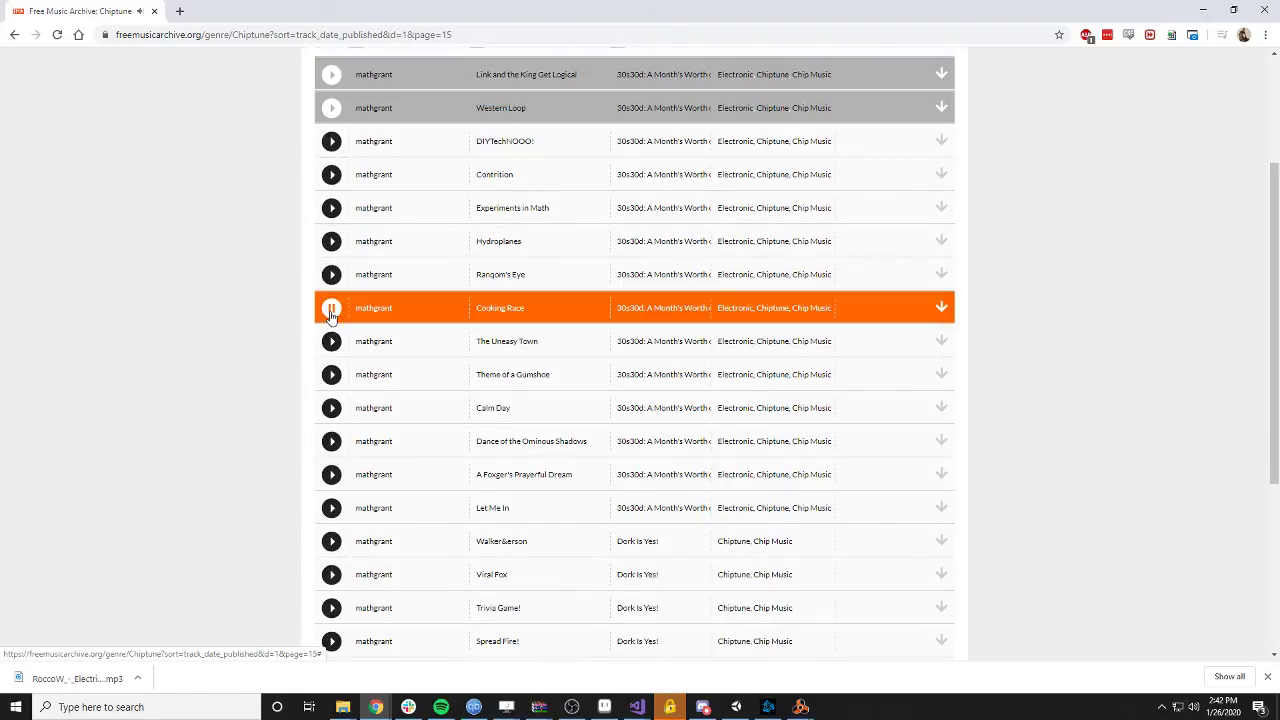
left_click(333, 342)
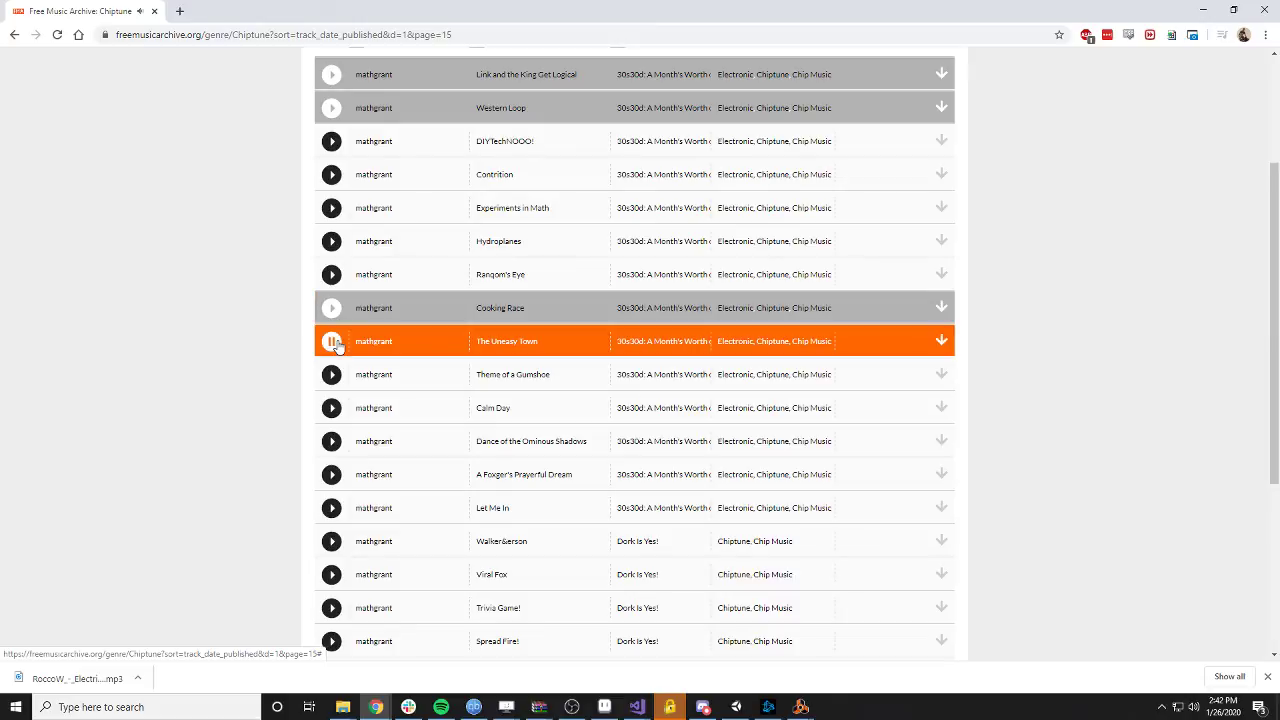
left_click(331, 375)
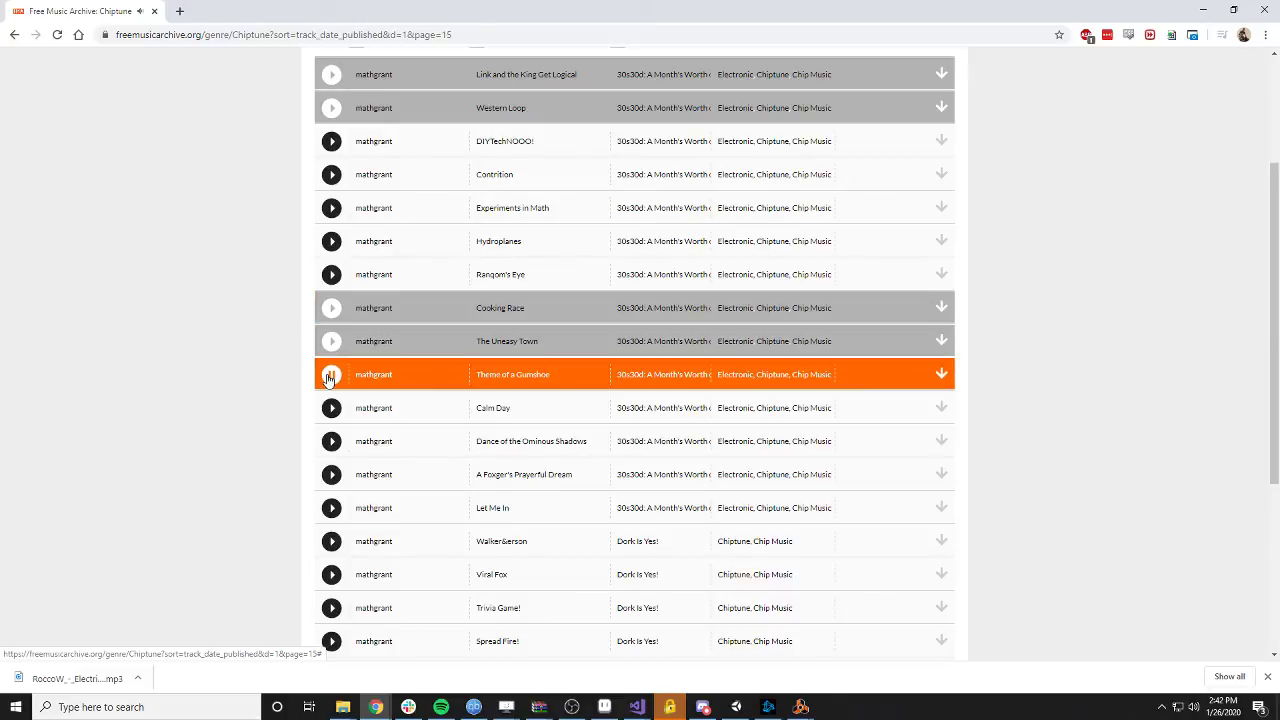
left_click(331, 408)
left_click(331, 375)
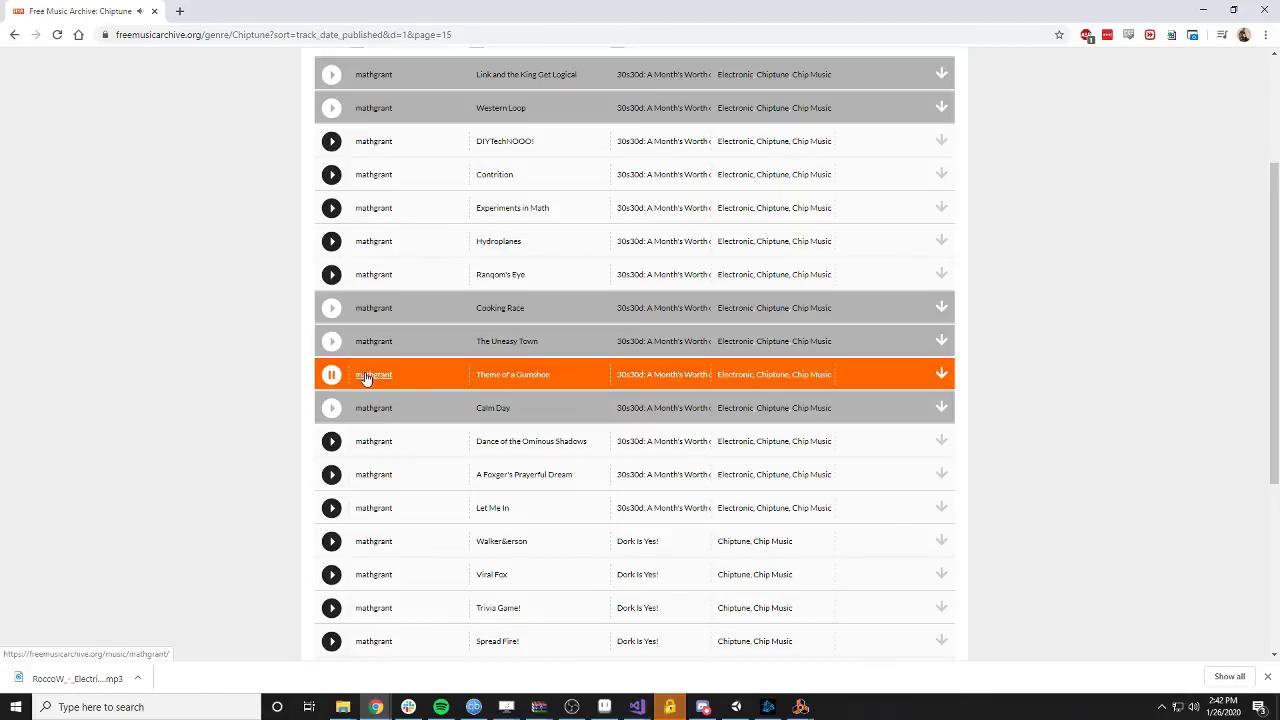
left_click(331, 375)
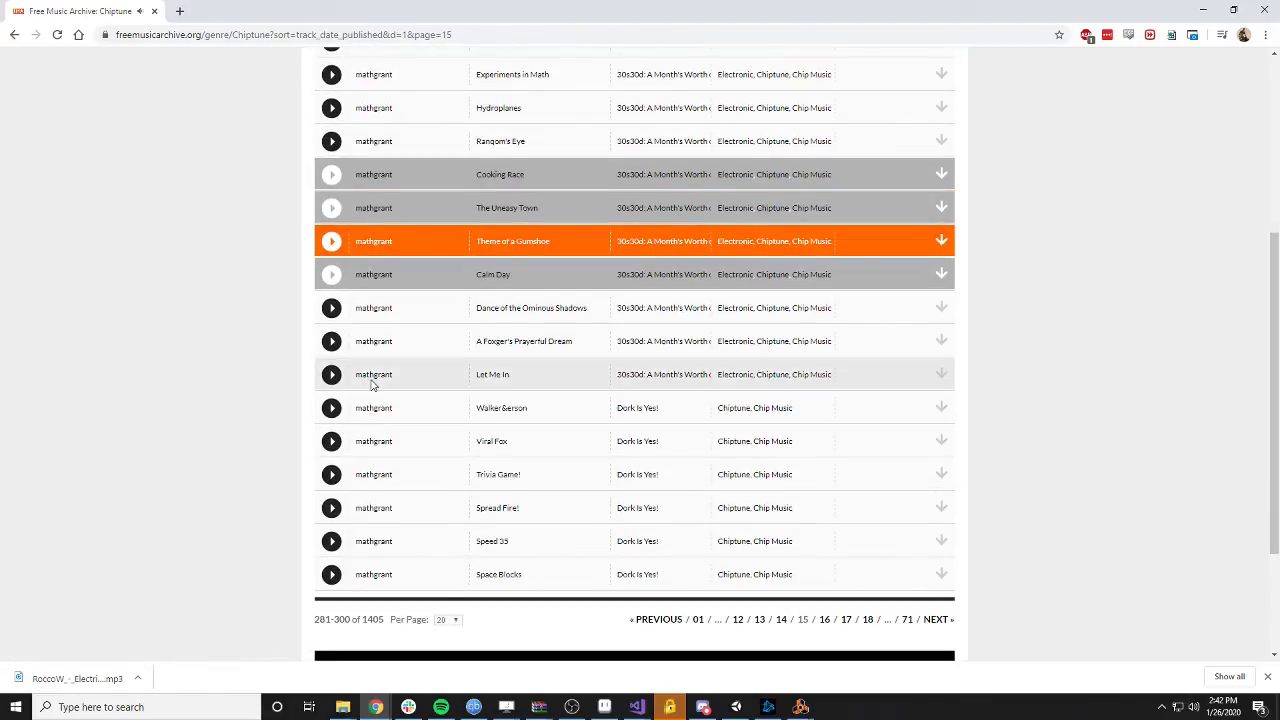
- Preview mathgrant's Let Me In, Walker&erson and Viral Fox
left_click(331, 374)
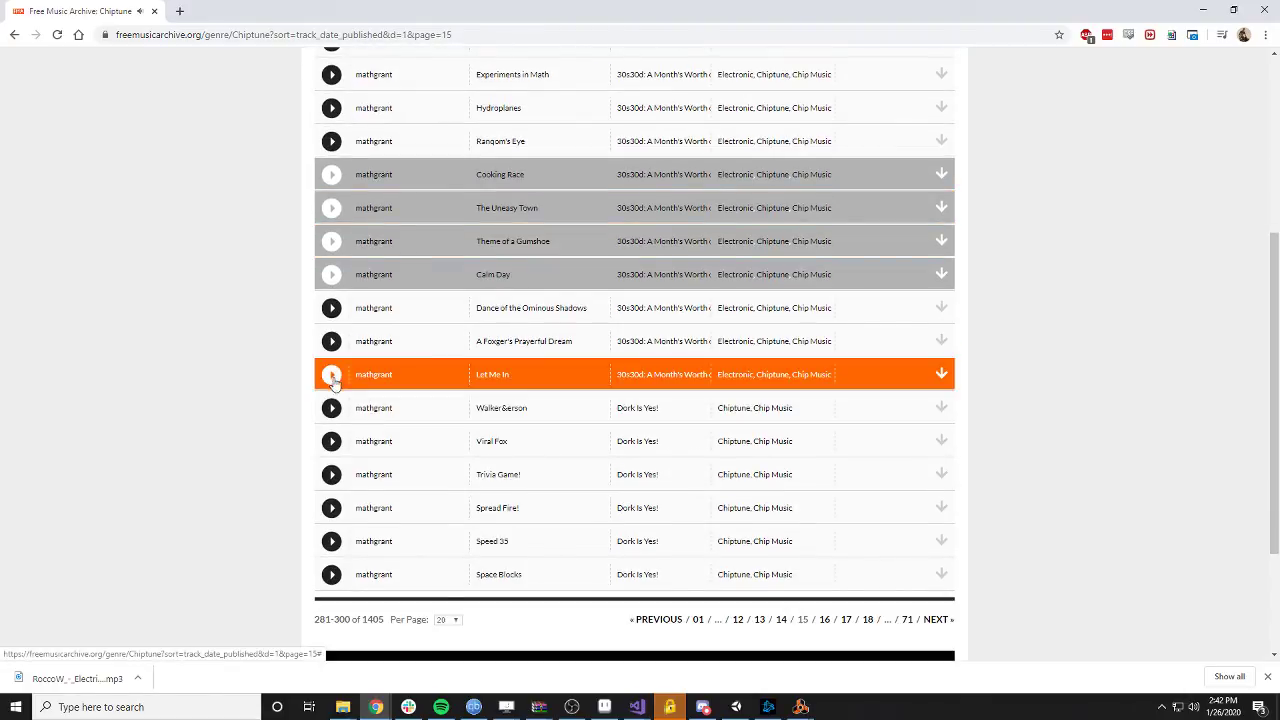
left_click(331, 408)
left_click(331, 441)
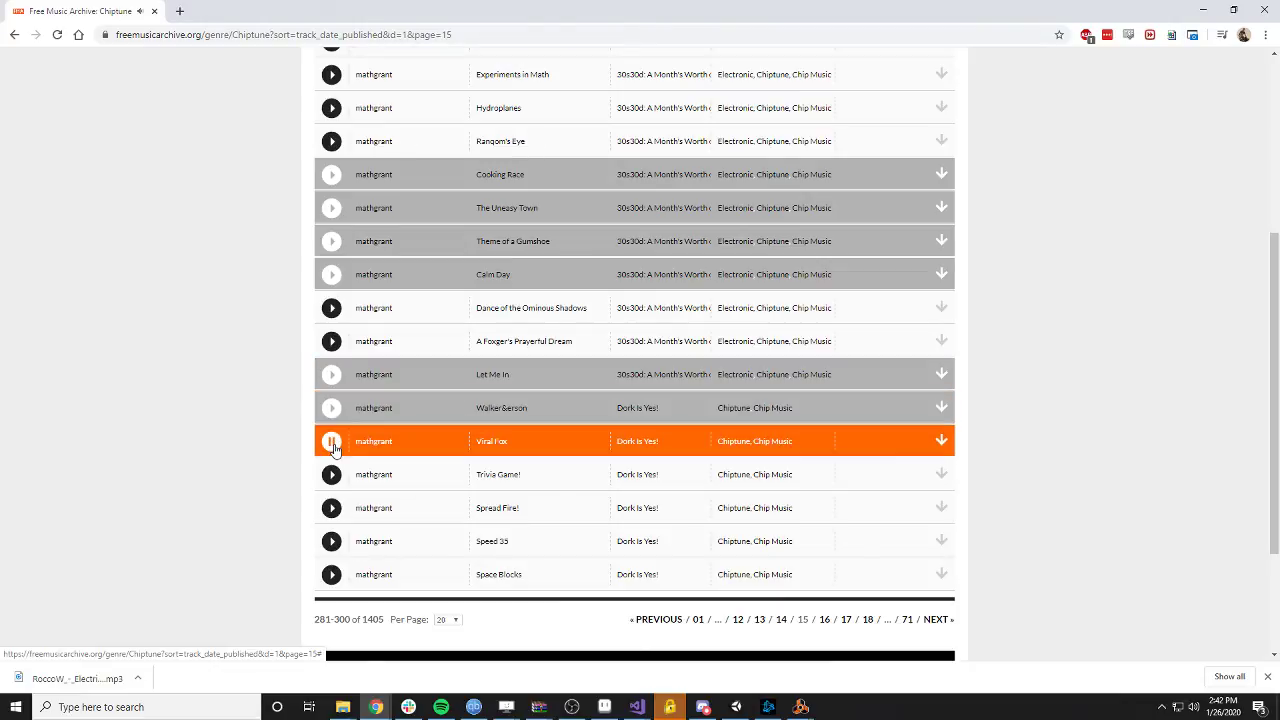
- Go to page 16 of the Chiptune list and preview Lately Kind of Yeah's Veldt track and Rolemusic's Itsumo no yō ni, ending with the Veldt track again
scroll(343, 524, "down", 2)
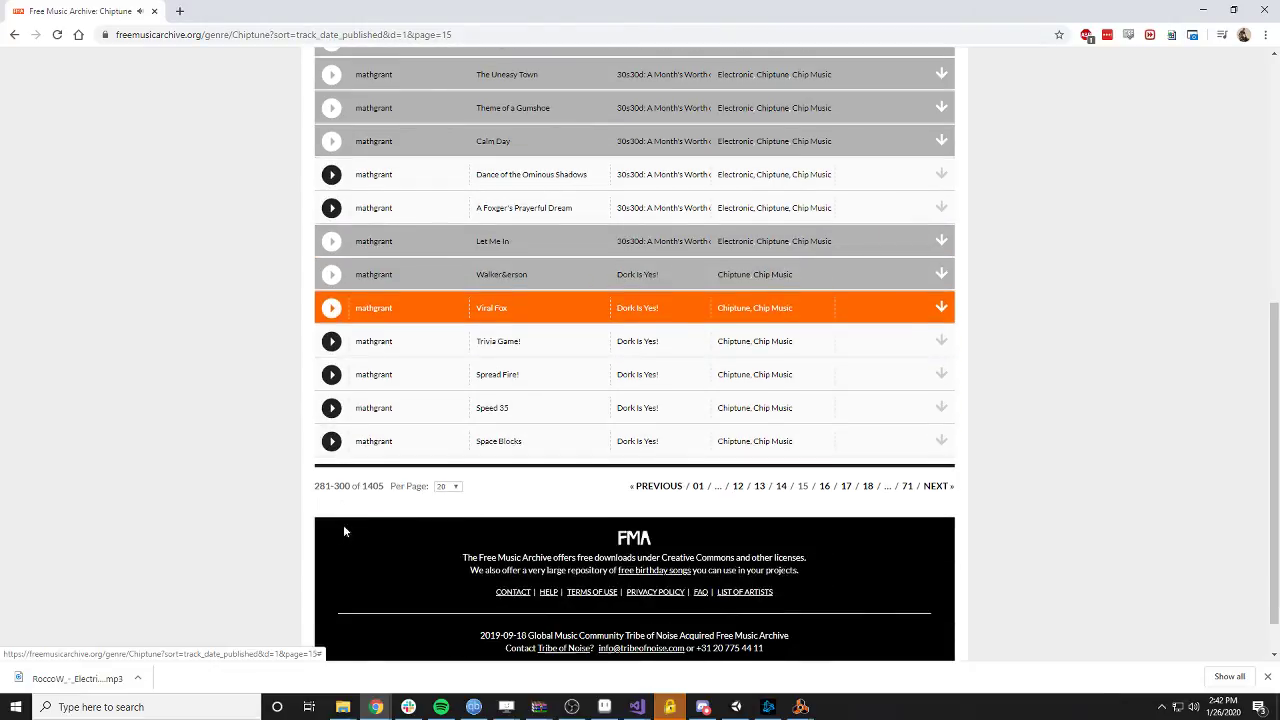
left_click(938, 486)
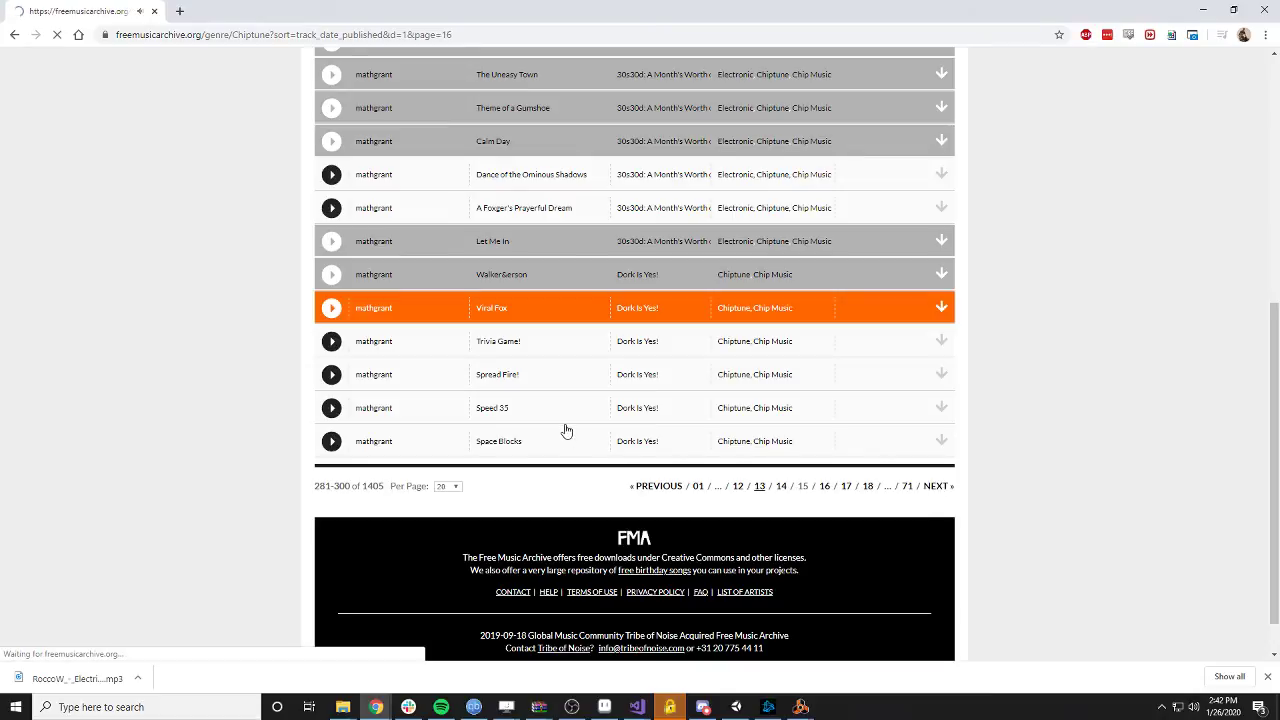
scroll(520, 400, "down", 5)
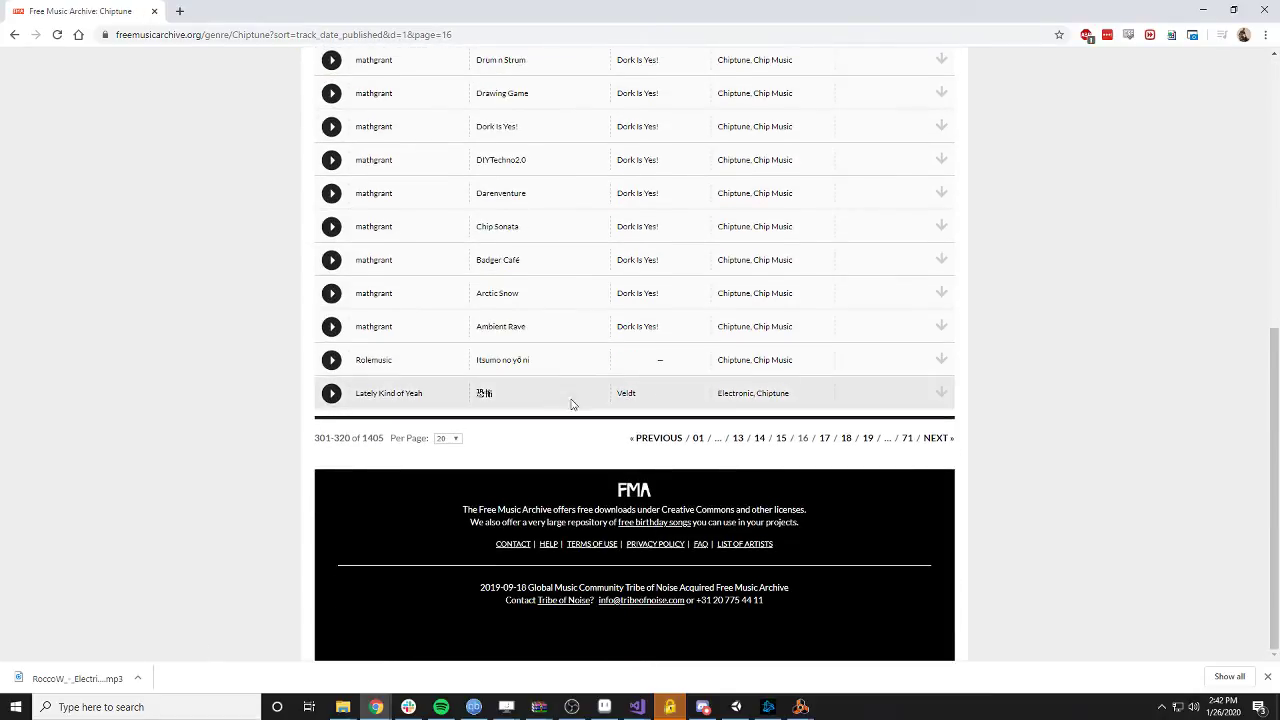
left_click(331, 393)
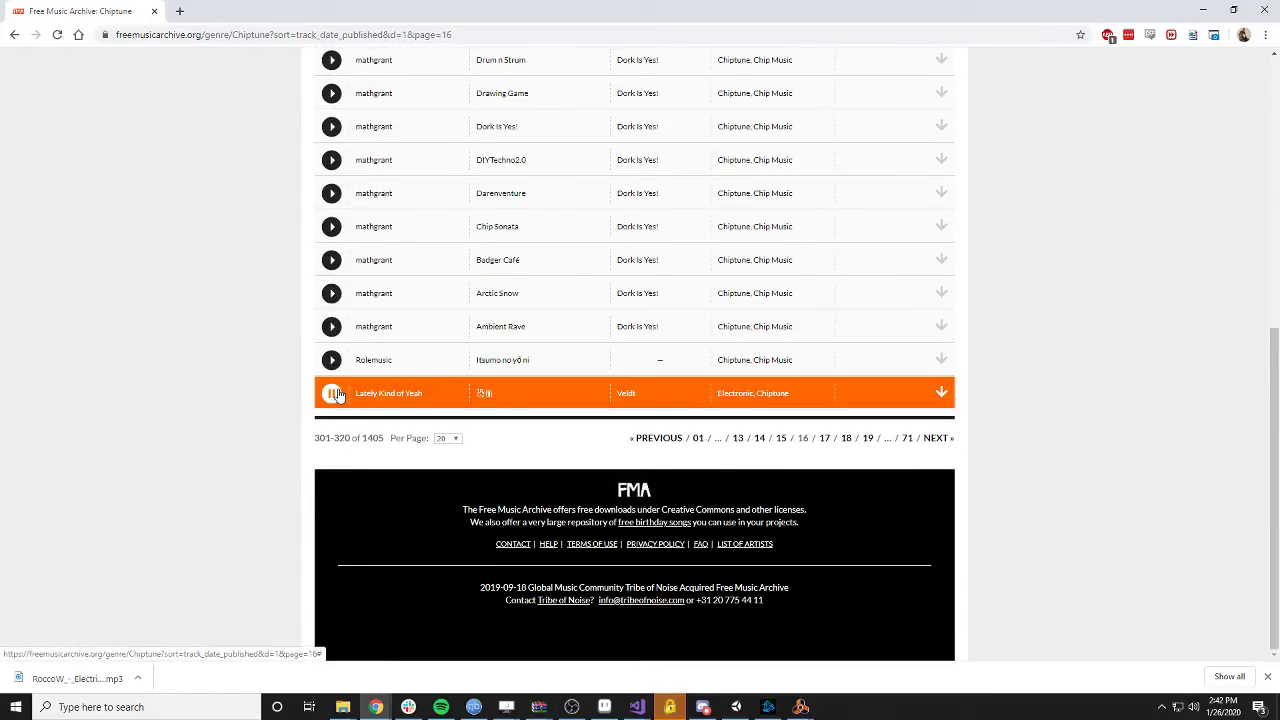
left_click(333, 362)
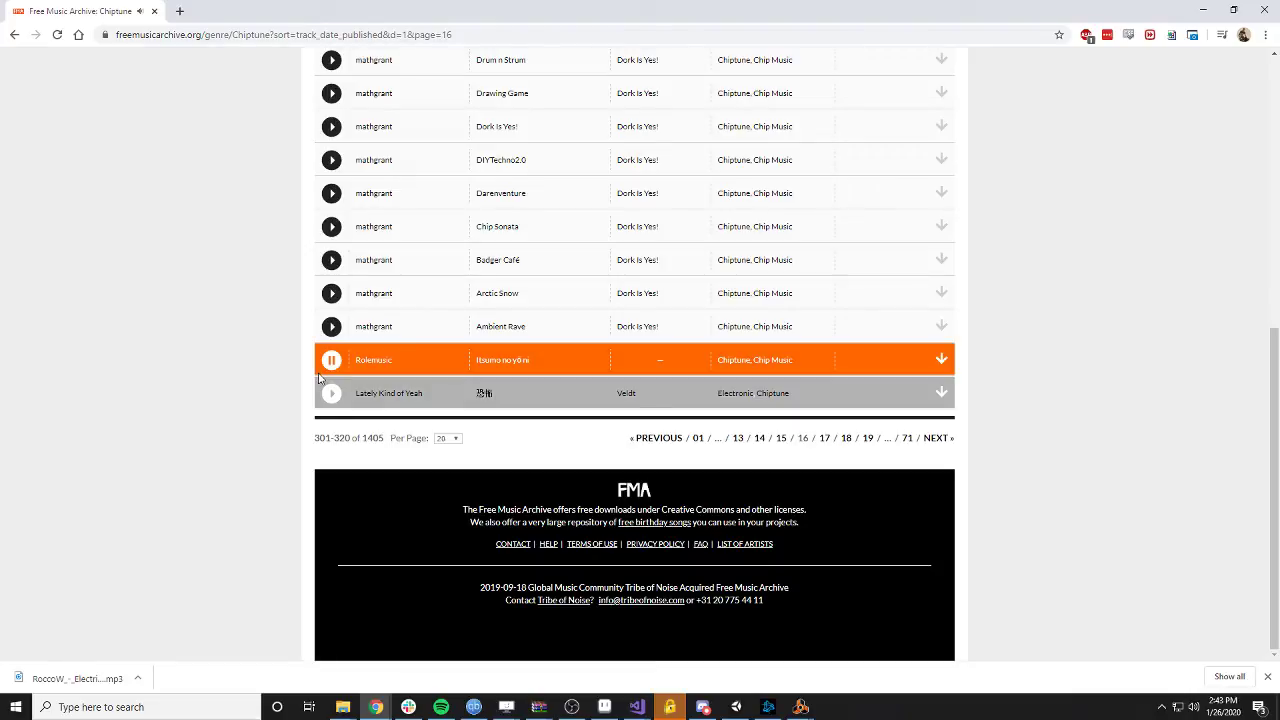
left_click(333, 362)
left_click(332, 394)
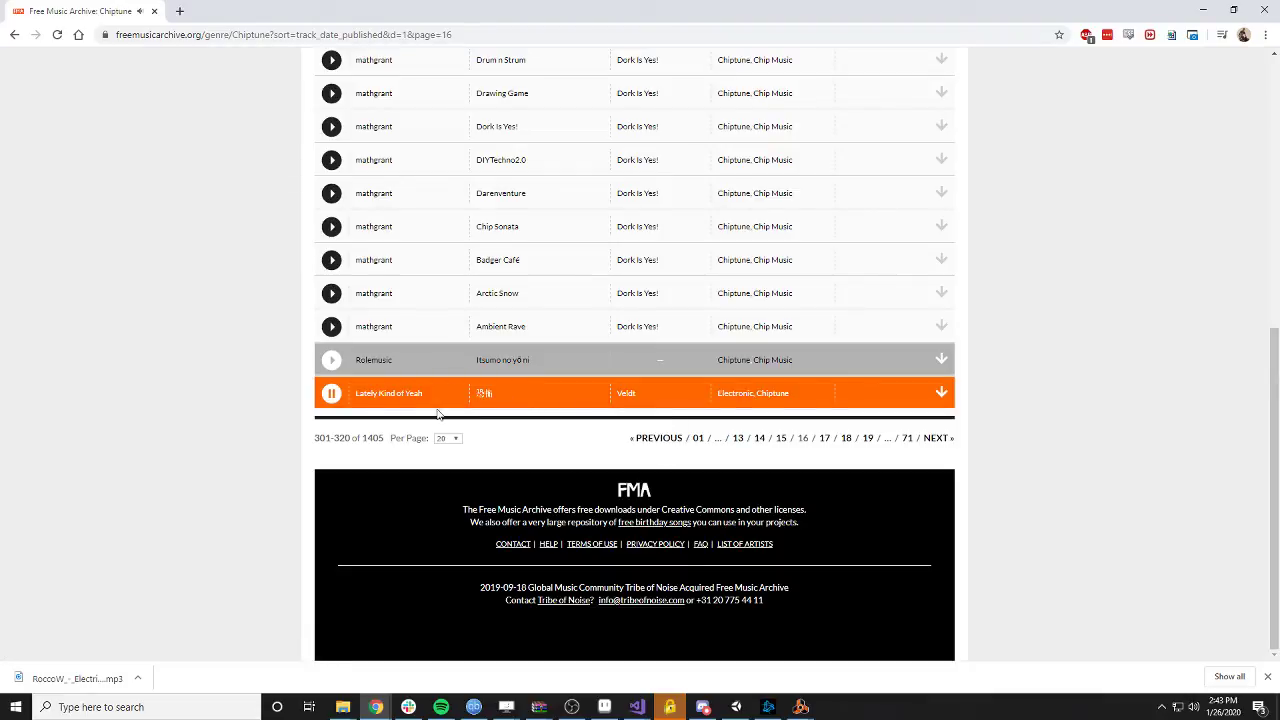
left_click(331, 393)
- Go to page 17 of the Chiptune list and preview Lately Kind of Yeah's P.Mantium and x
left_click(936, 438)
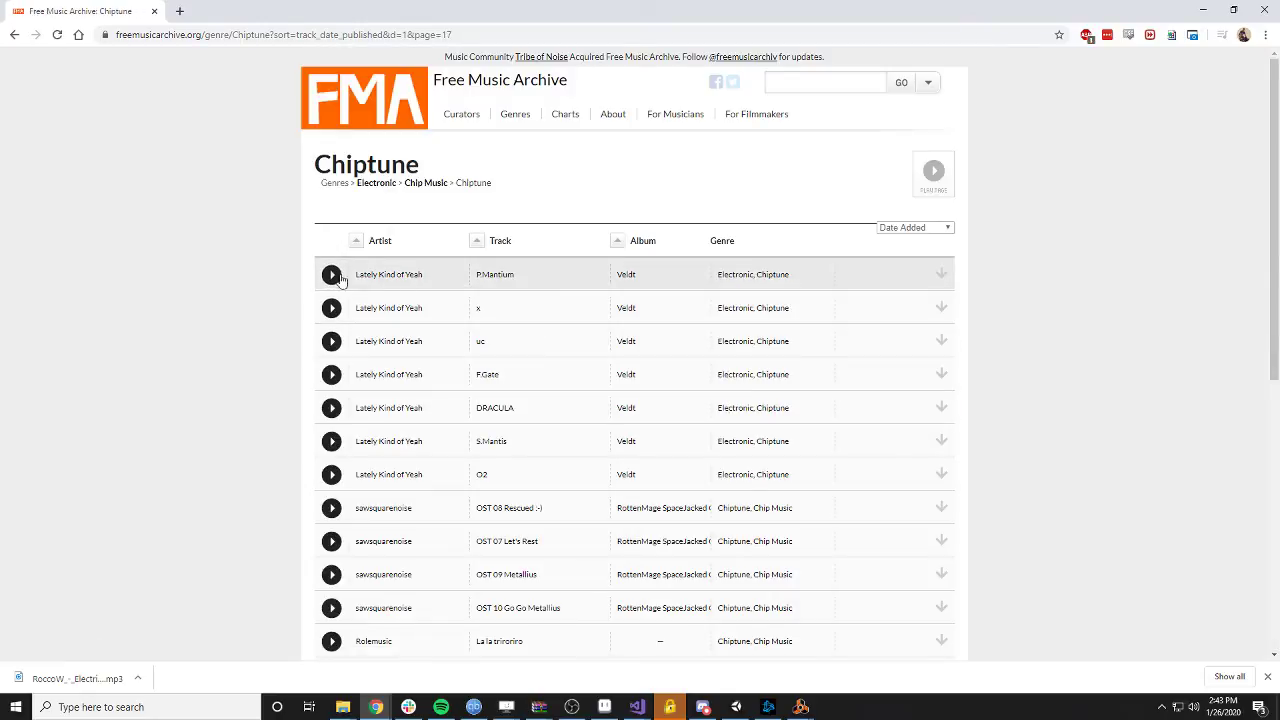
left_click(331, 275)
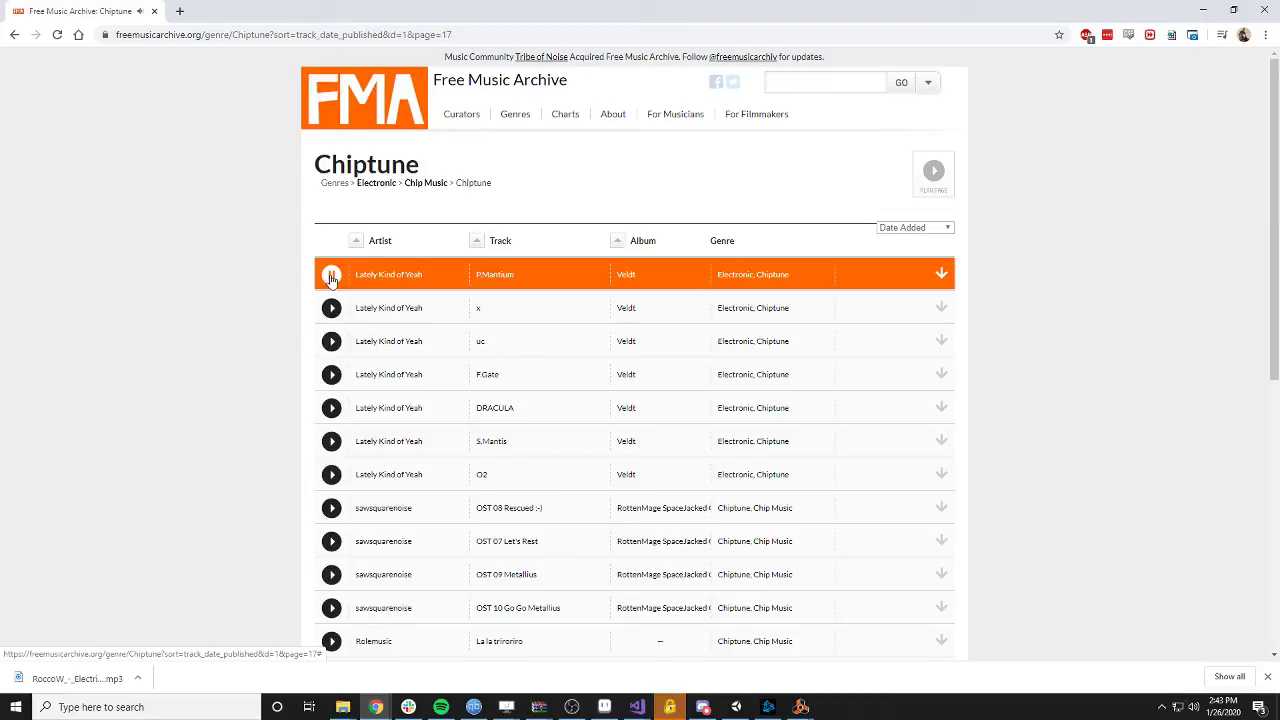
left_click(331, 308)
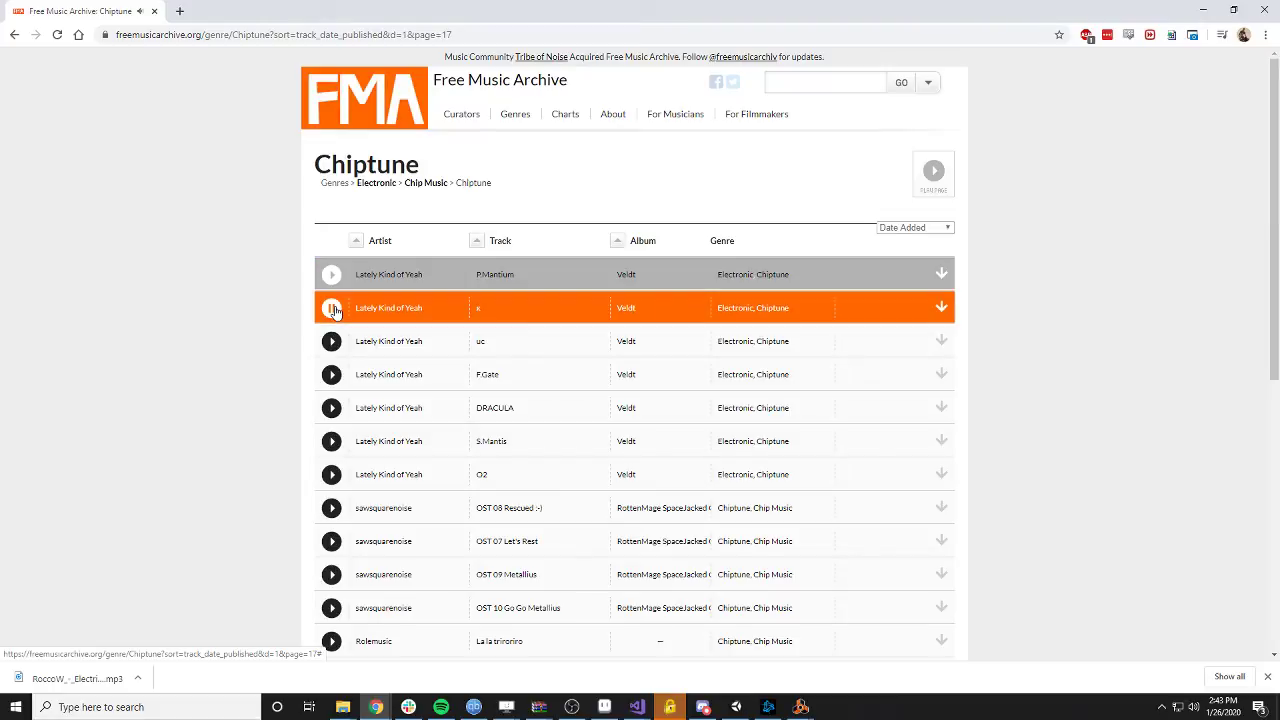
- Preview Lately Kind of Yeah's uc, DRACULA and S.Mantis from the Veldt album
left_click(331, 341)
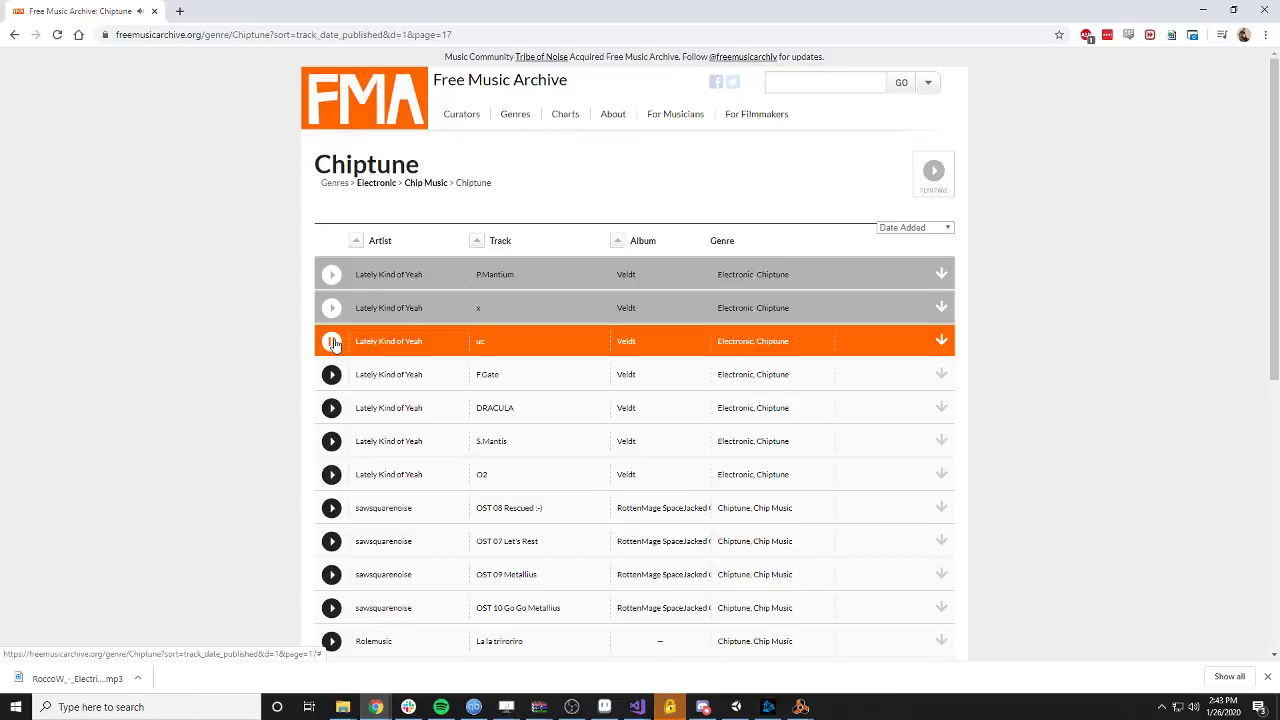
left_click(331, 408)
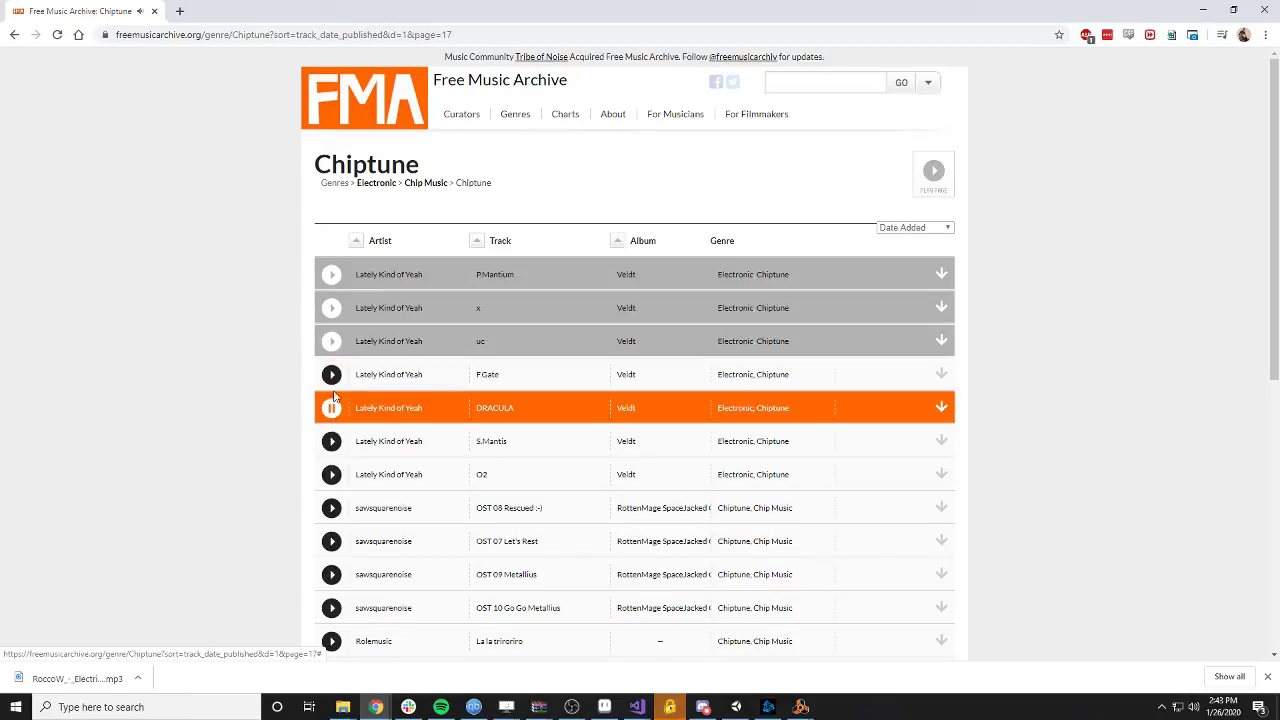
scroll(347, 400, "down", 1)
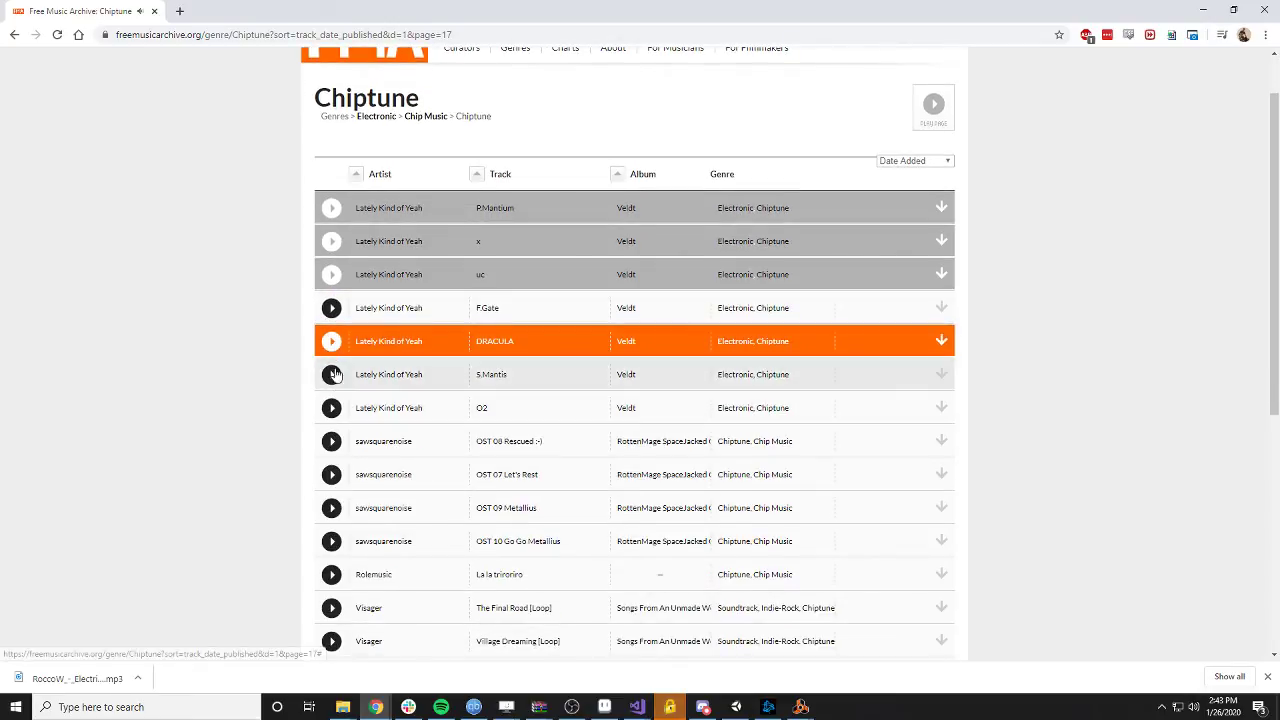
left_click(331, 375)
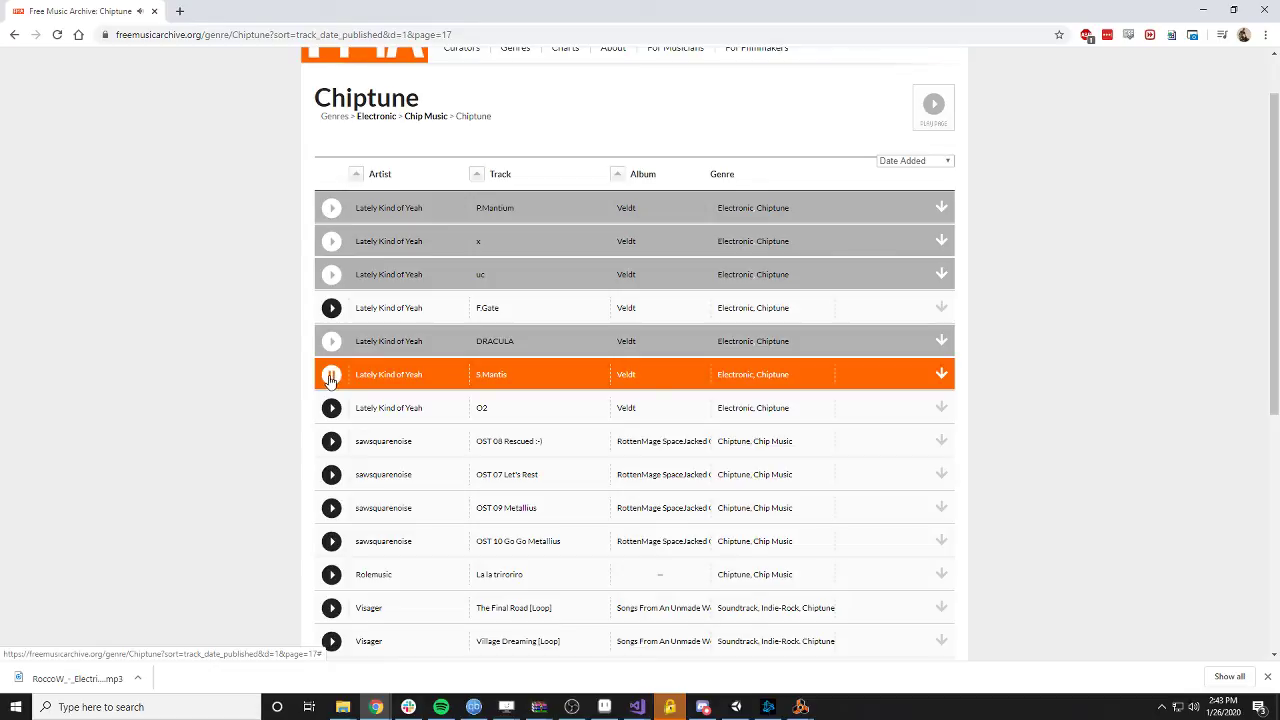
- Preview sawsquarenoise's OST 08 Rescued, OST 07 Let's Rest, OST 09 Metallius and OST 10 Go Go Metallius, plus Rolemusic's La la triroriro
scroll(331, 375, "down", 2)
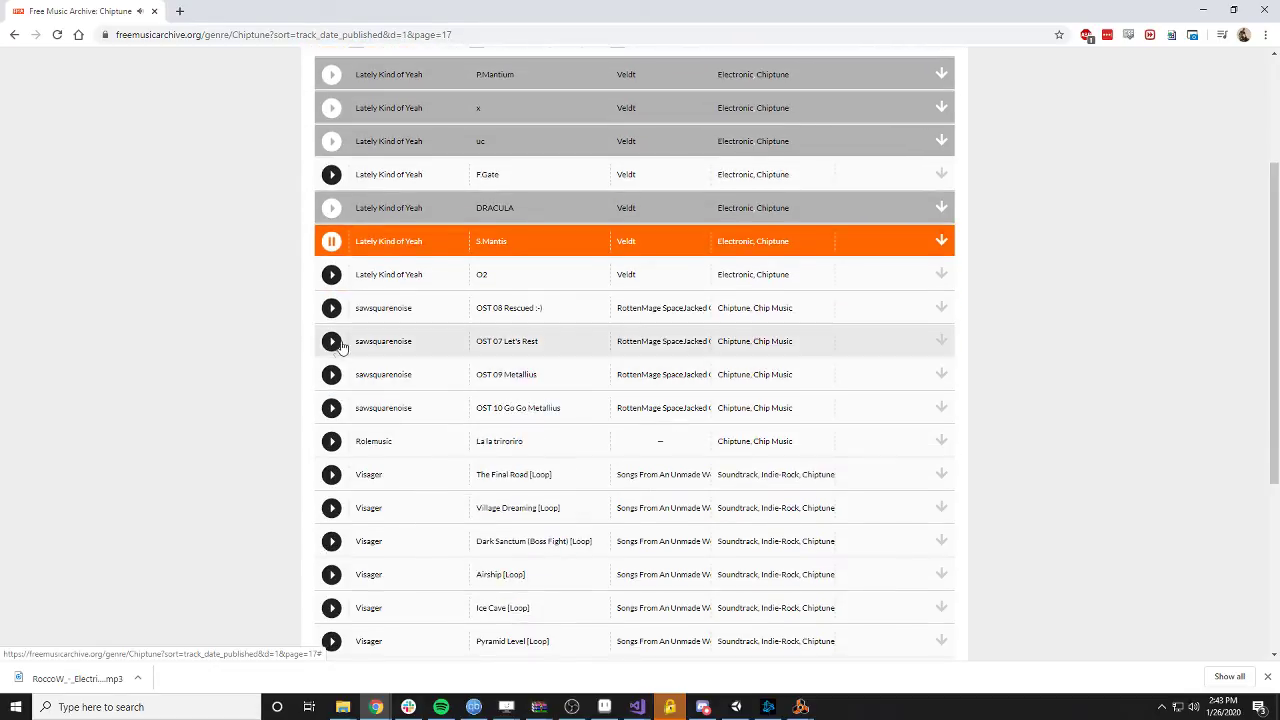
left_click(331, 307)
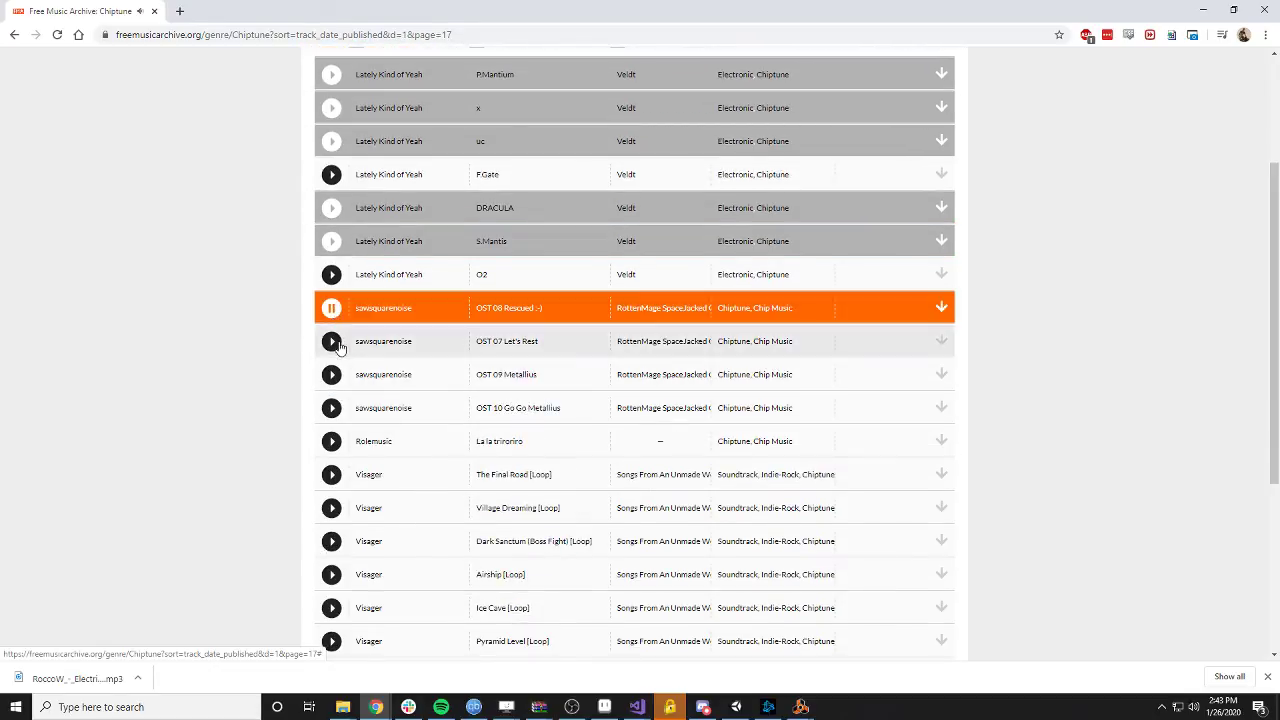
left_click(331, 341)
left_click(331, 374)
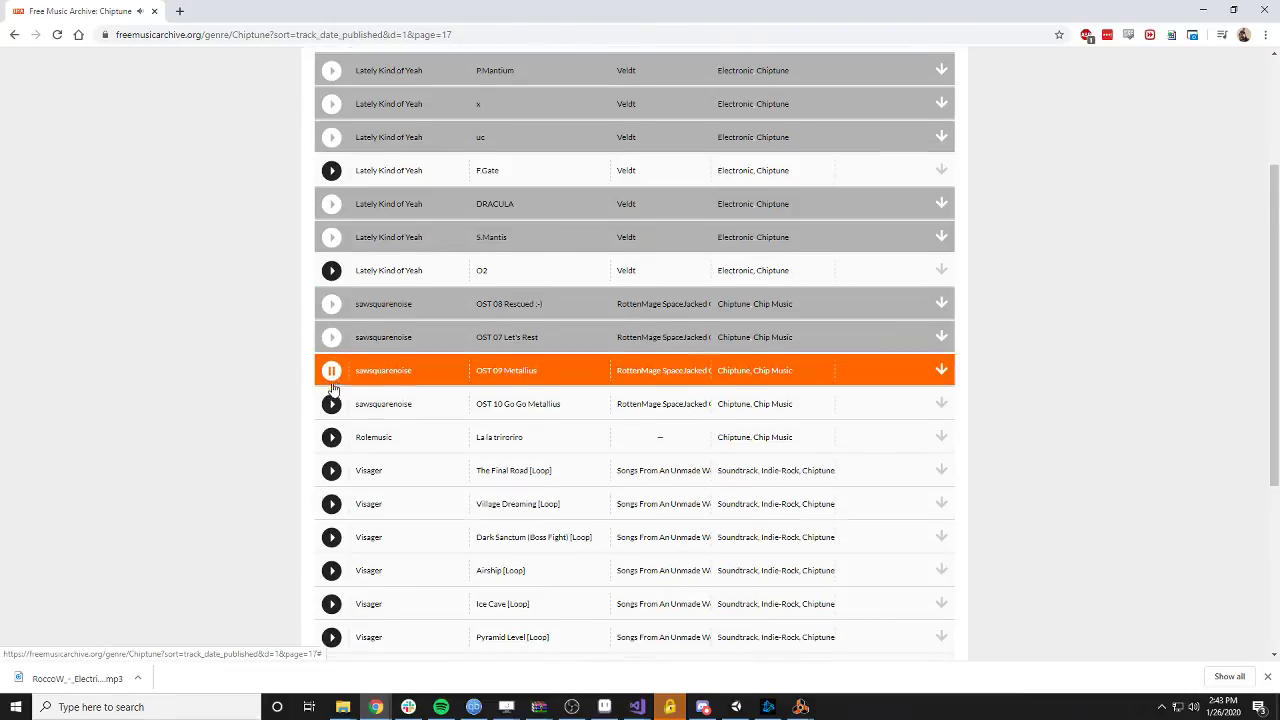
scroll(330, 390, "down", 2)
left_click(331, 276)
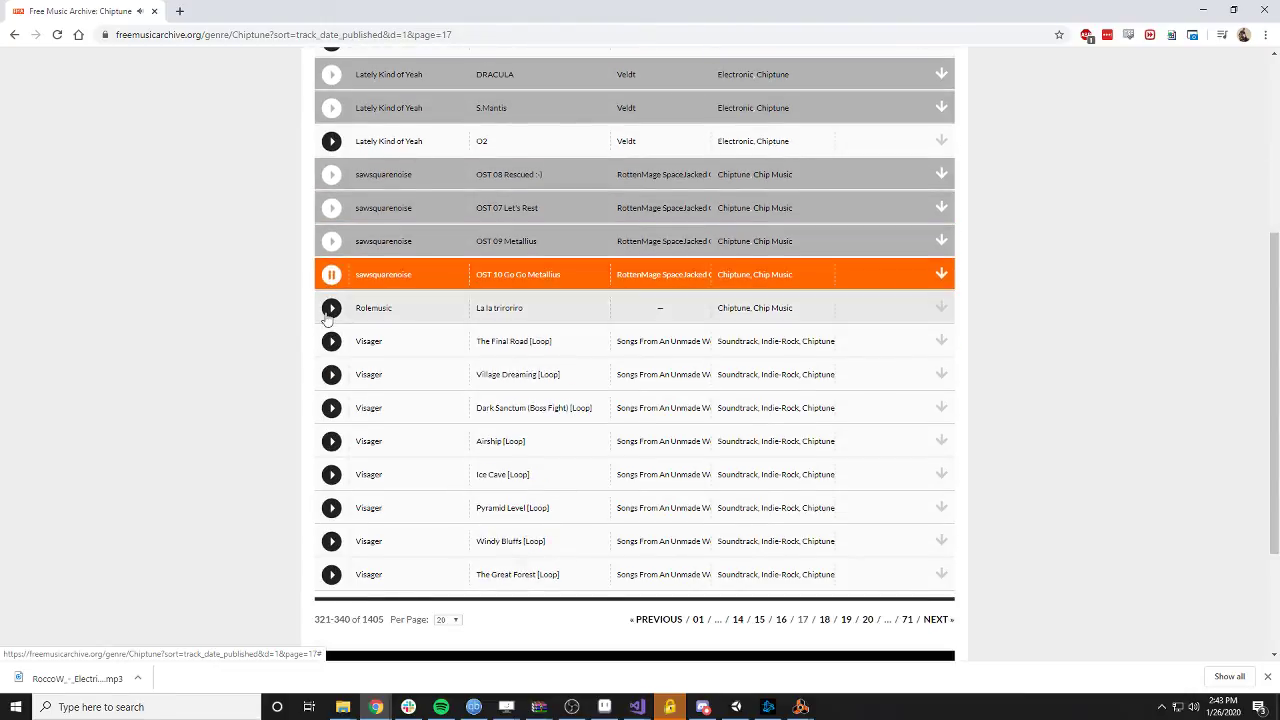
left_click(331, 308)
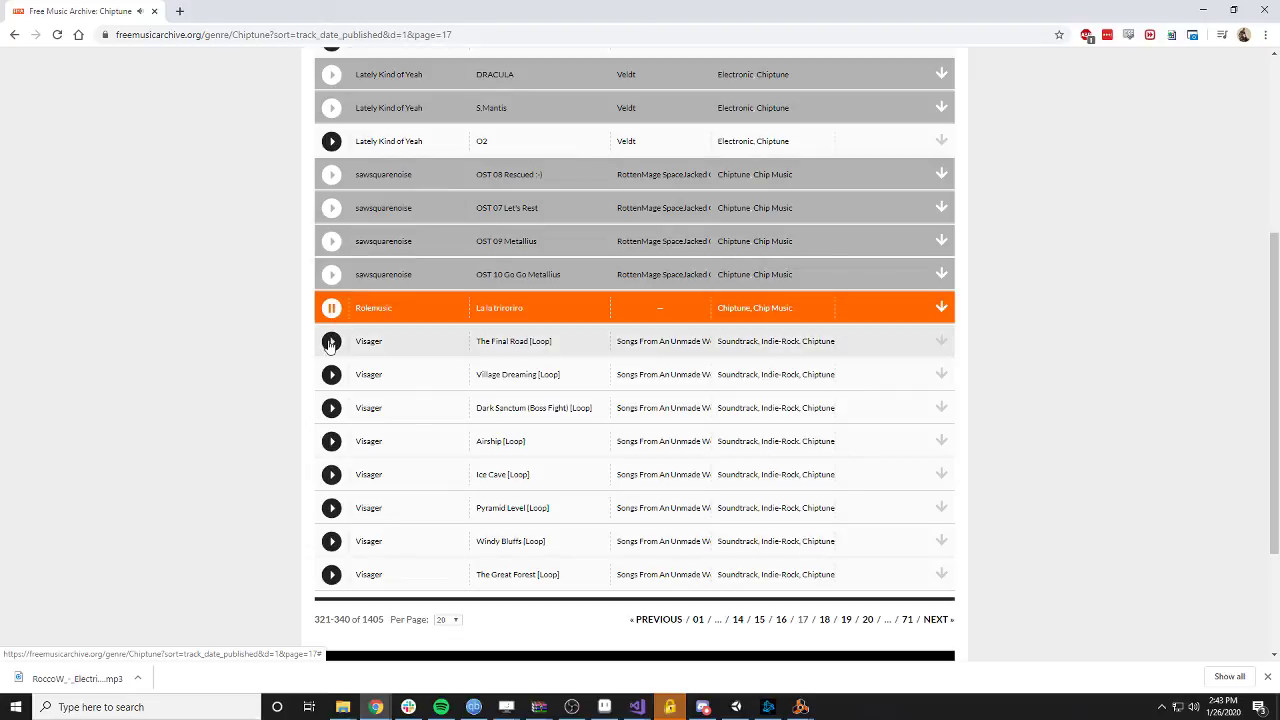
- Go to page 18 of the Chiptune list and preview The Lucky Bench, Reformat The Planet, Sustos, Pocket Mirror Main Theme and Bit Bossa
scroll(449, 394, "down", 1)
left_click(933, 556)
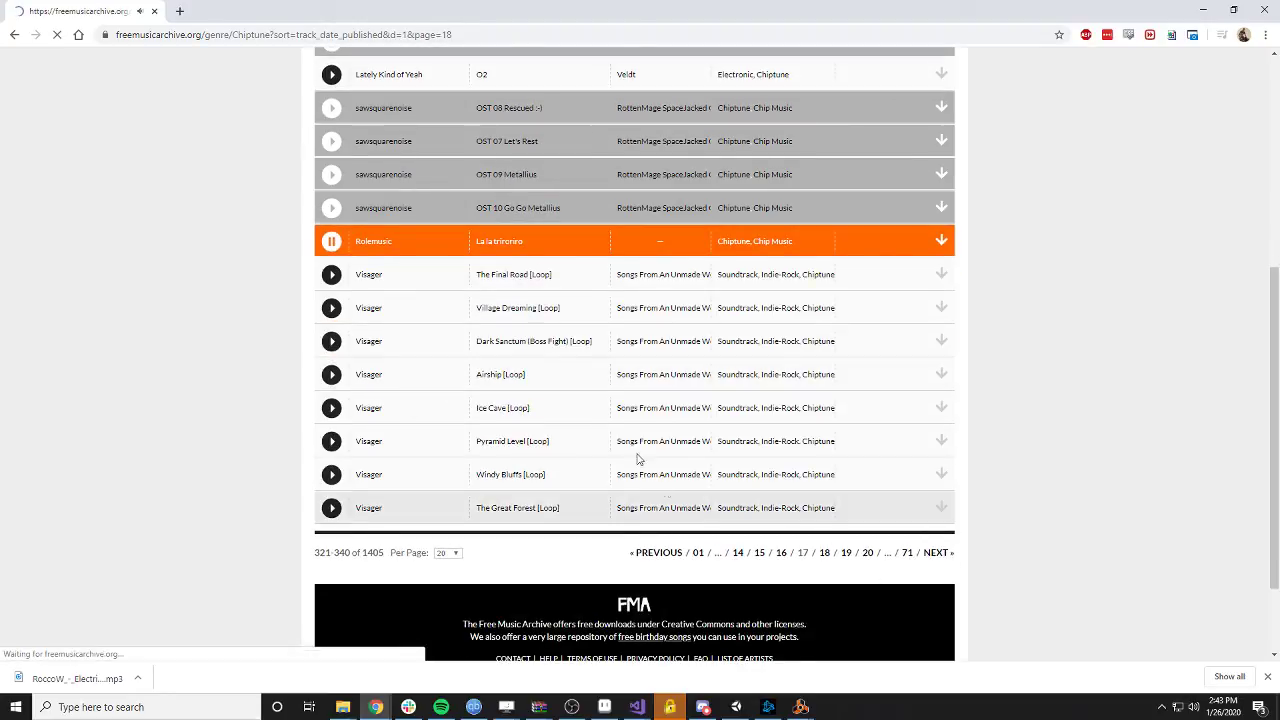
scroll(454, 378, "down", 3)
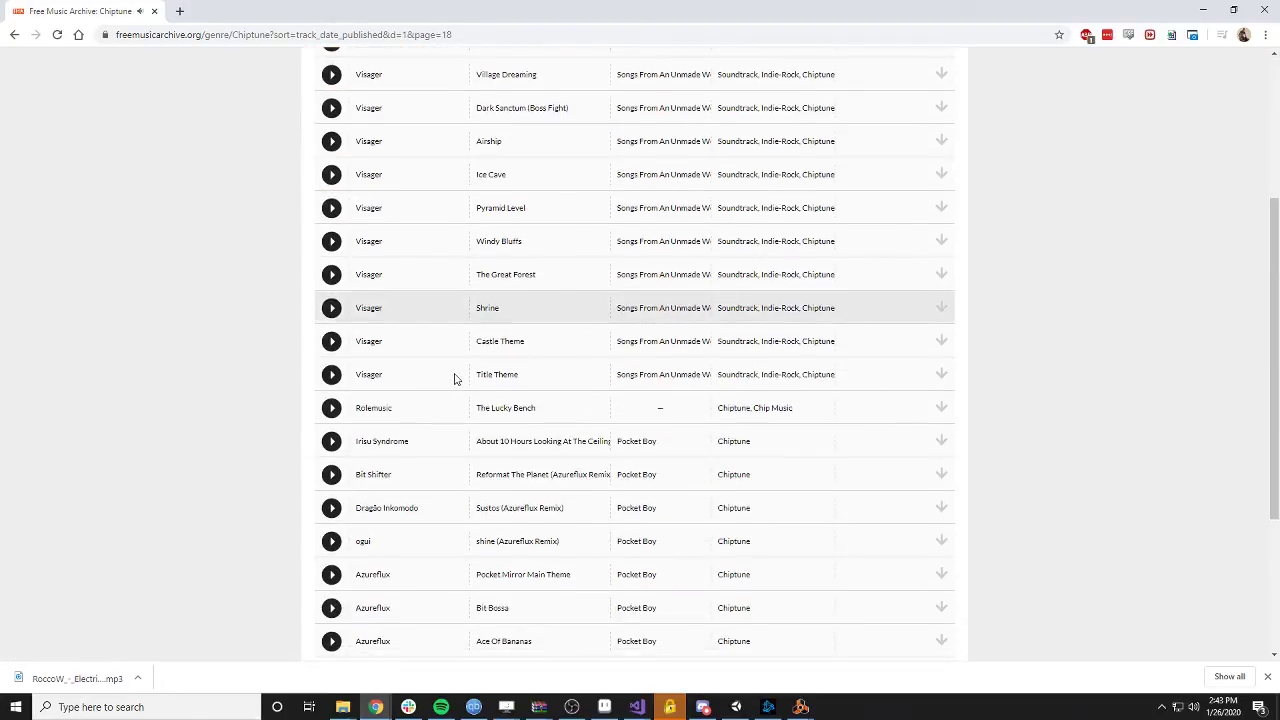
left_click(331, 341)
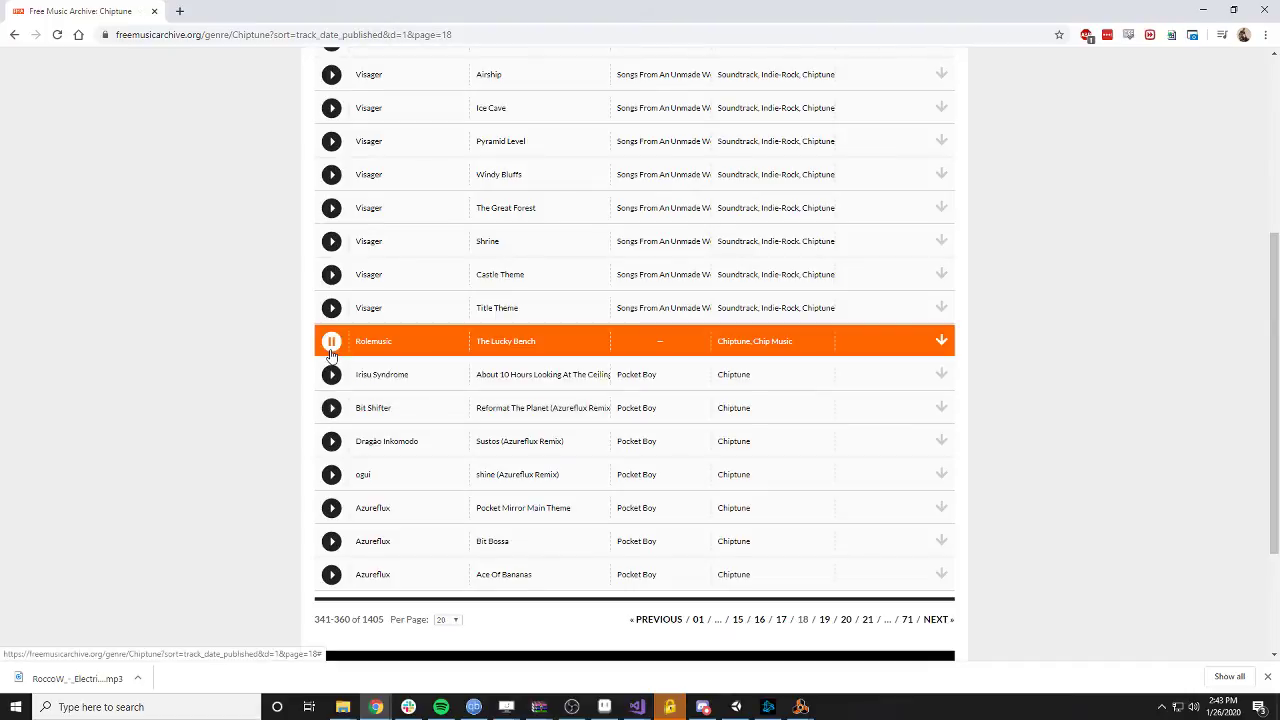
left_click(334, 409)
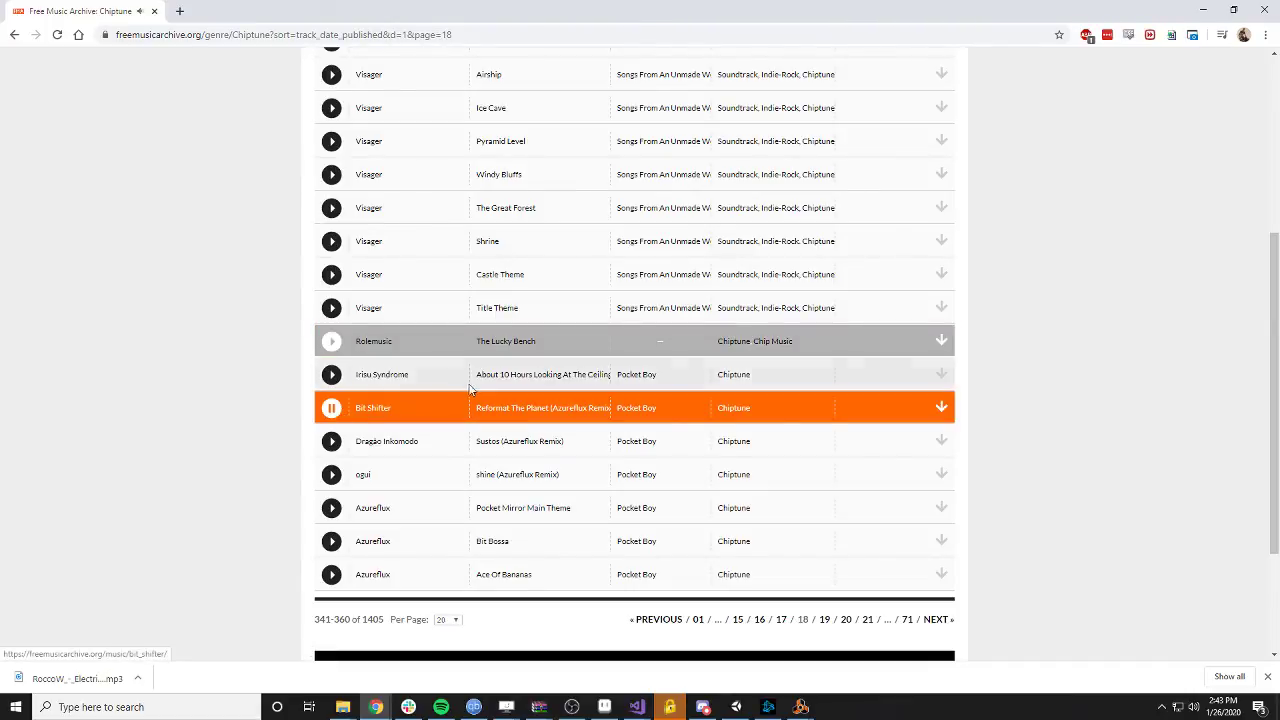
scroll(472, 395, "down", 1)
scroll(478, 405, "down", 1)
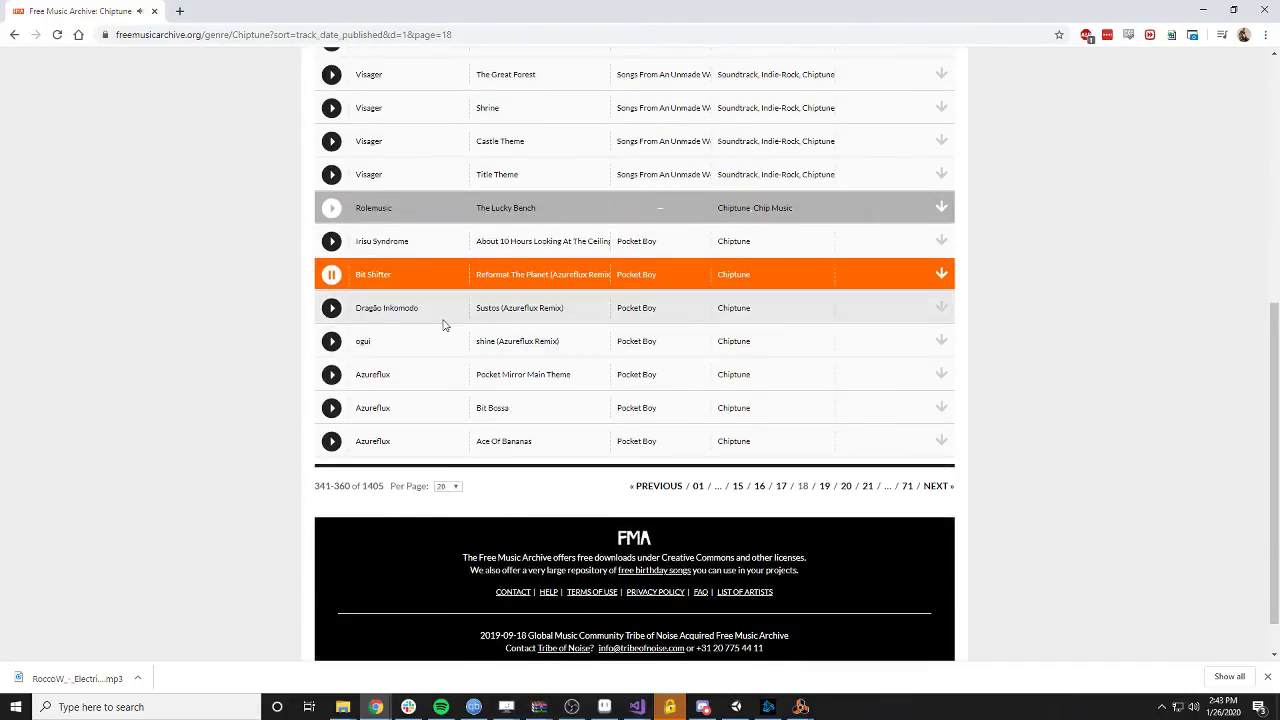
left_click(331, 308)
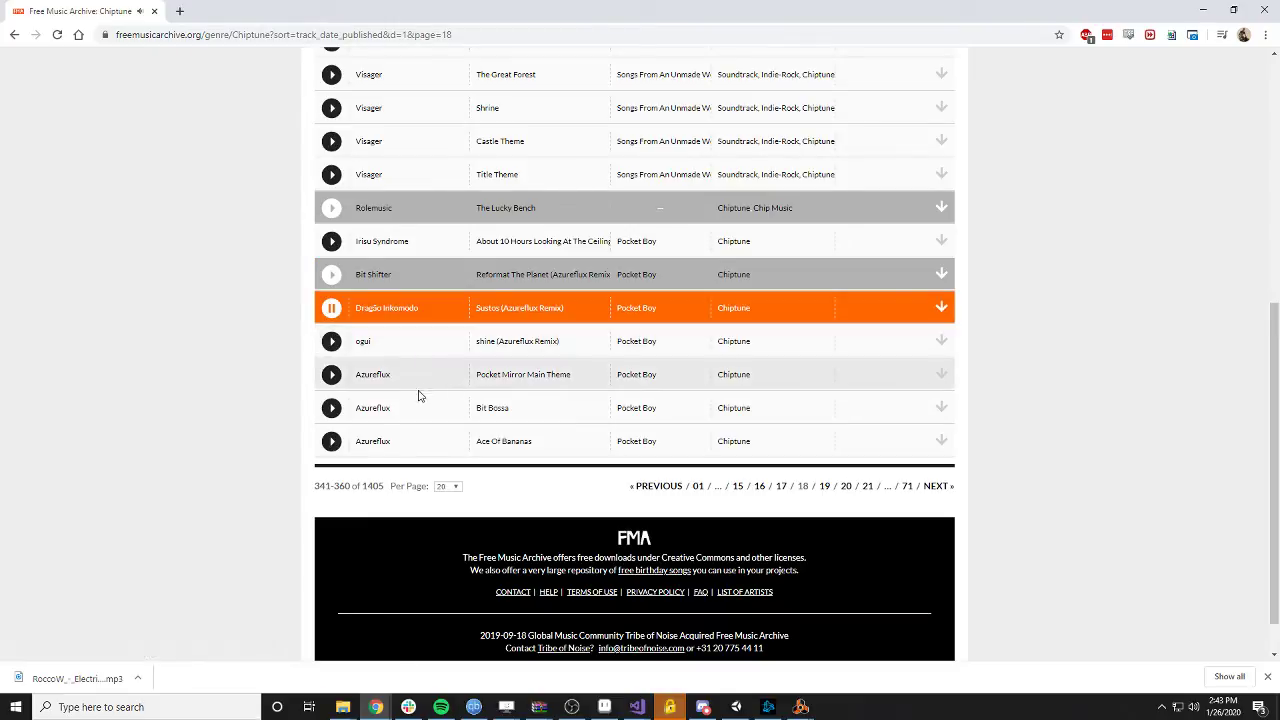
left_click(331, 408)
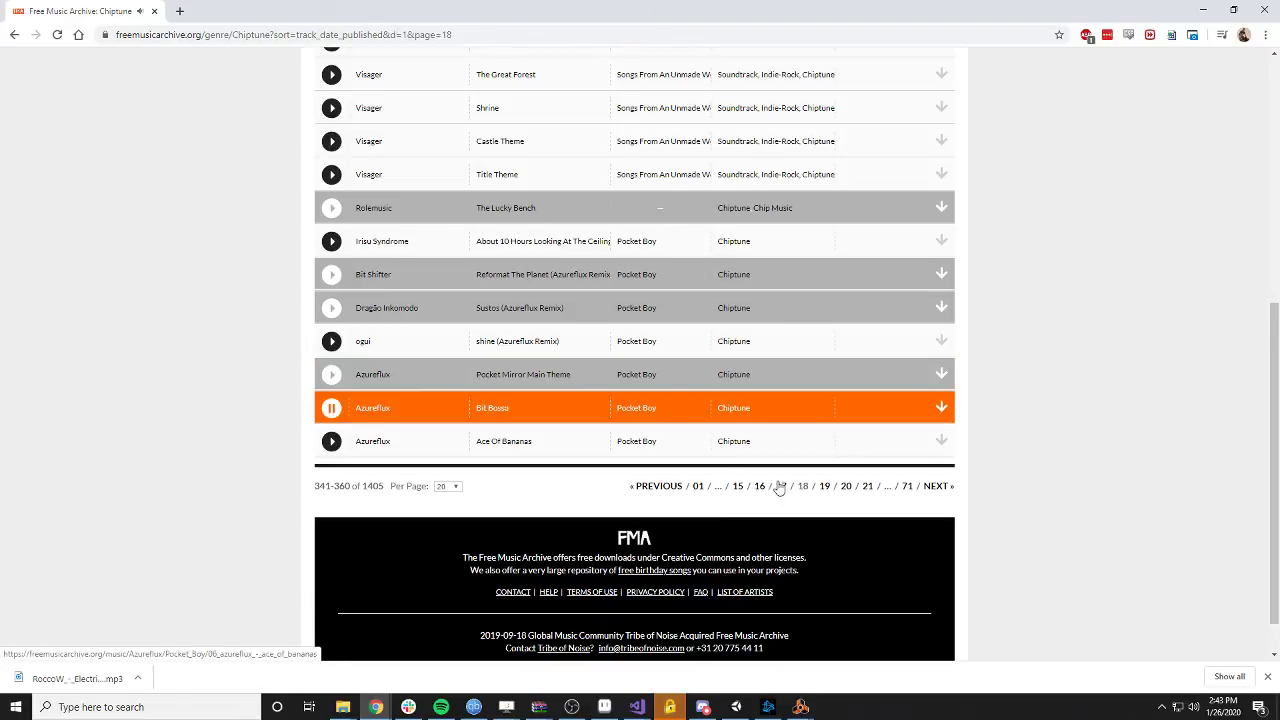
- Go to page 19 of the Chiptune list and preview RoccoW's wbfdfbgkg
left_click(936, 486)
scroll(409, 334, "down", 2)
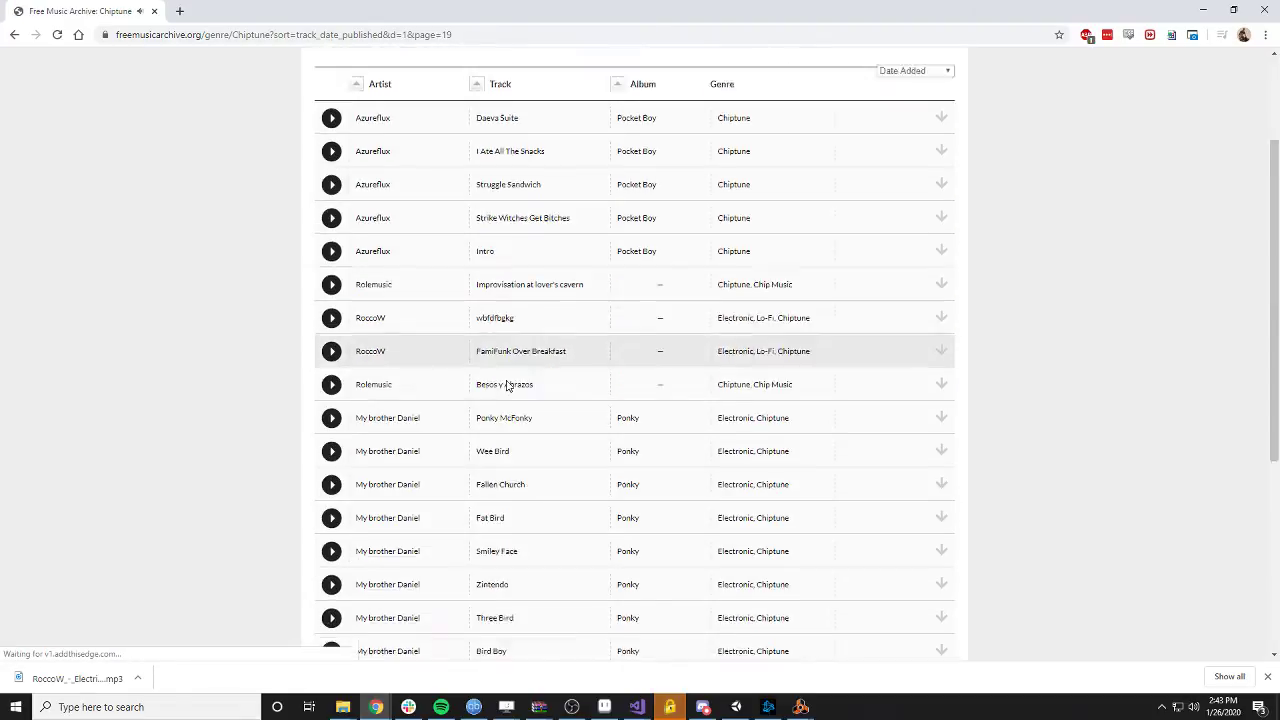
left_click(332, 275)
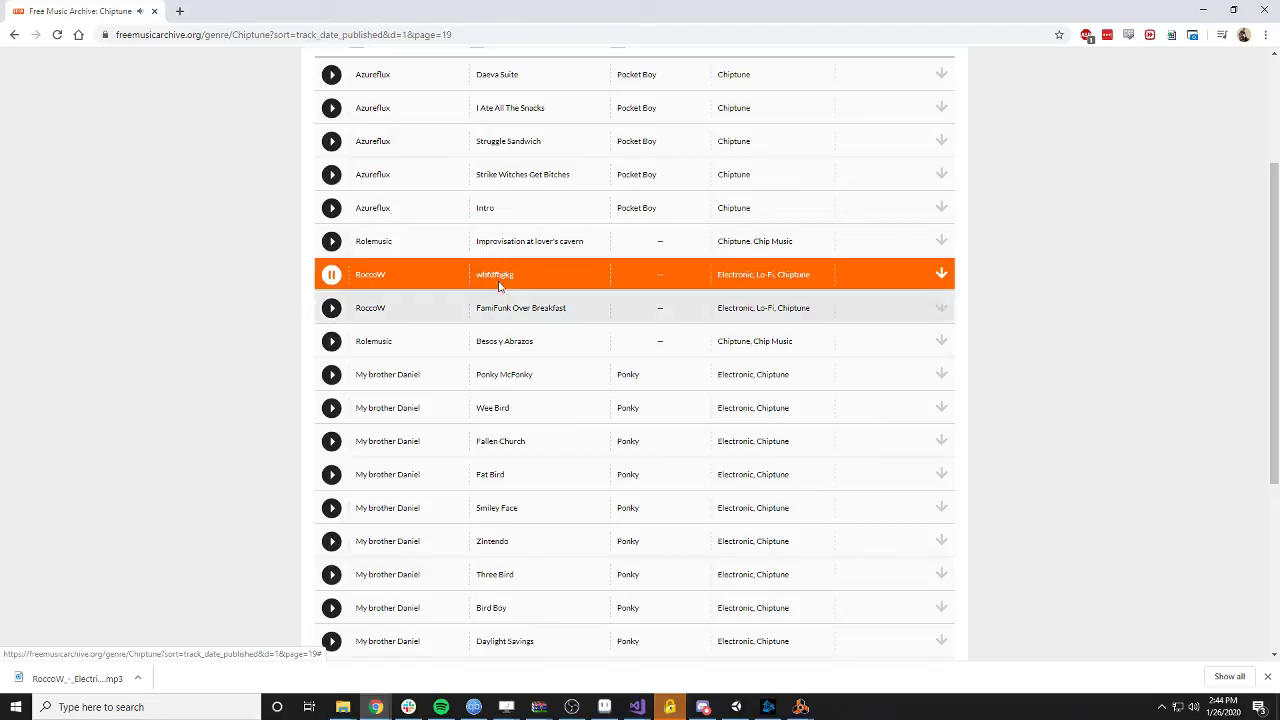
- Save the MP3 of RoccoW's wbfdfbgkg through its download link, keeping the suggested folder and file name
right_click(946, 276)
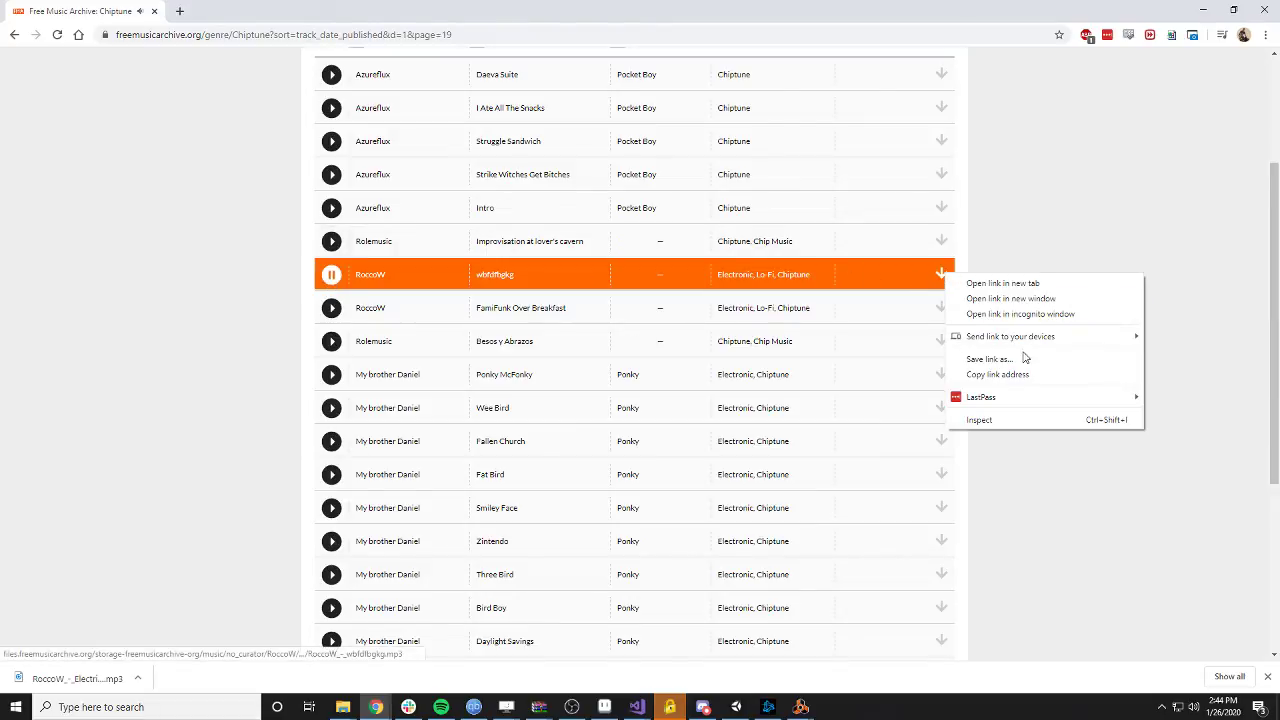
left_click(989, 359)
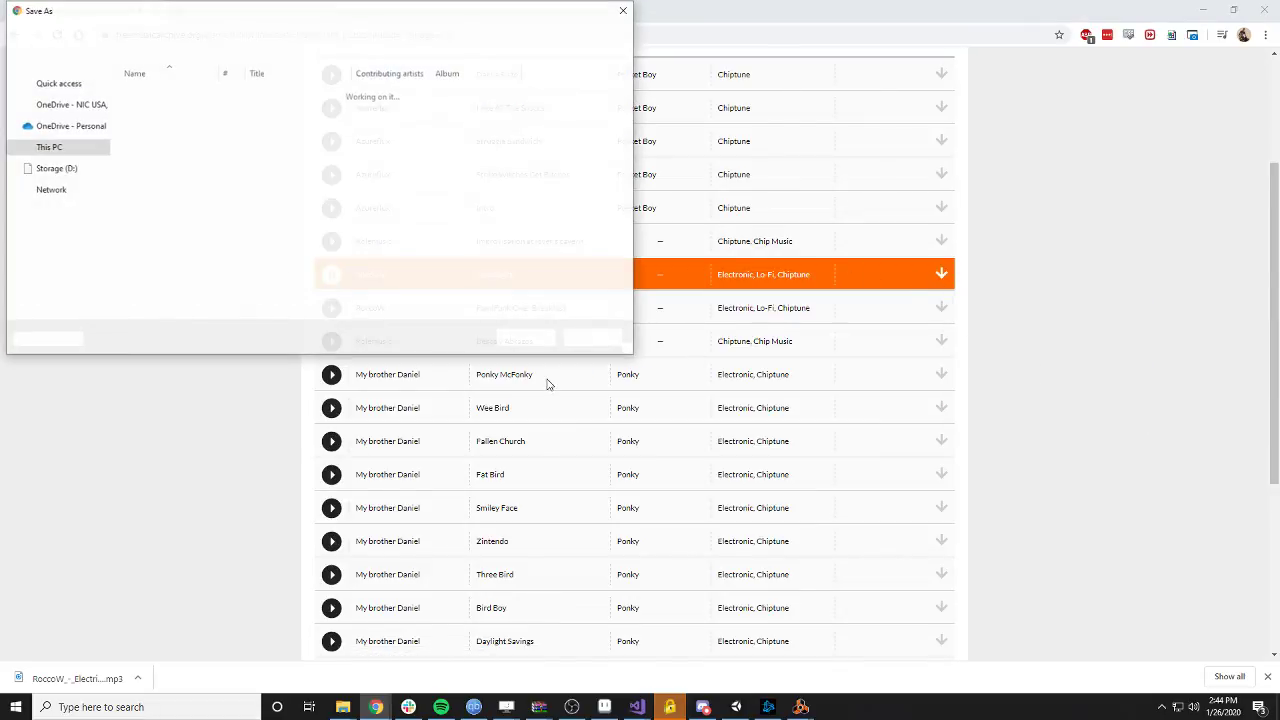
left_click(530, 337)
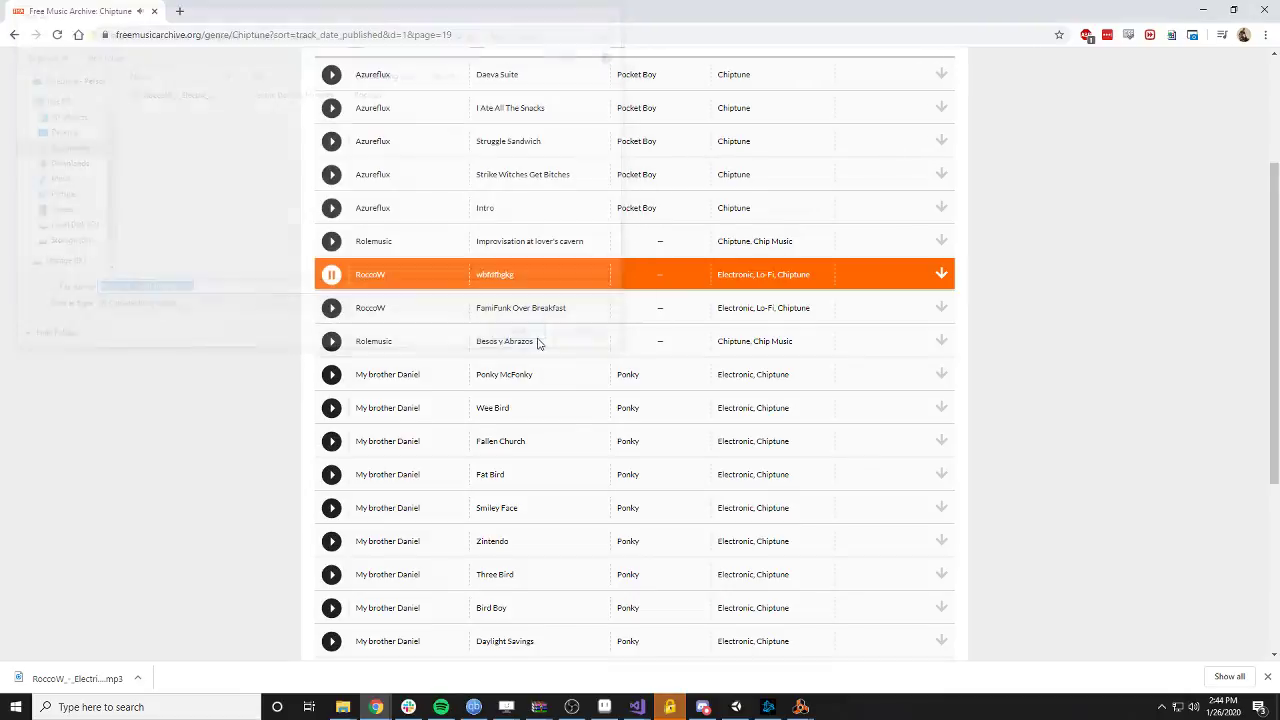
- Preview RoccoW's FamiFunk Over Breakfast and My brother Daniel's Zintendo, pausing Zintendo at the end
left_click(331, 308)
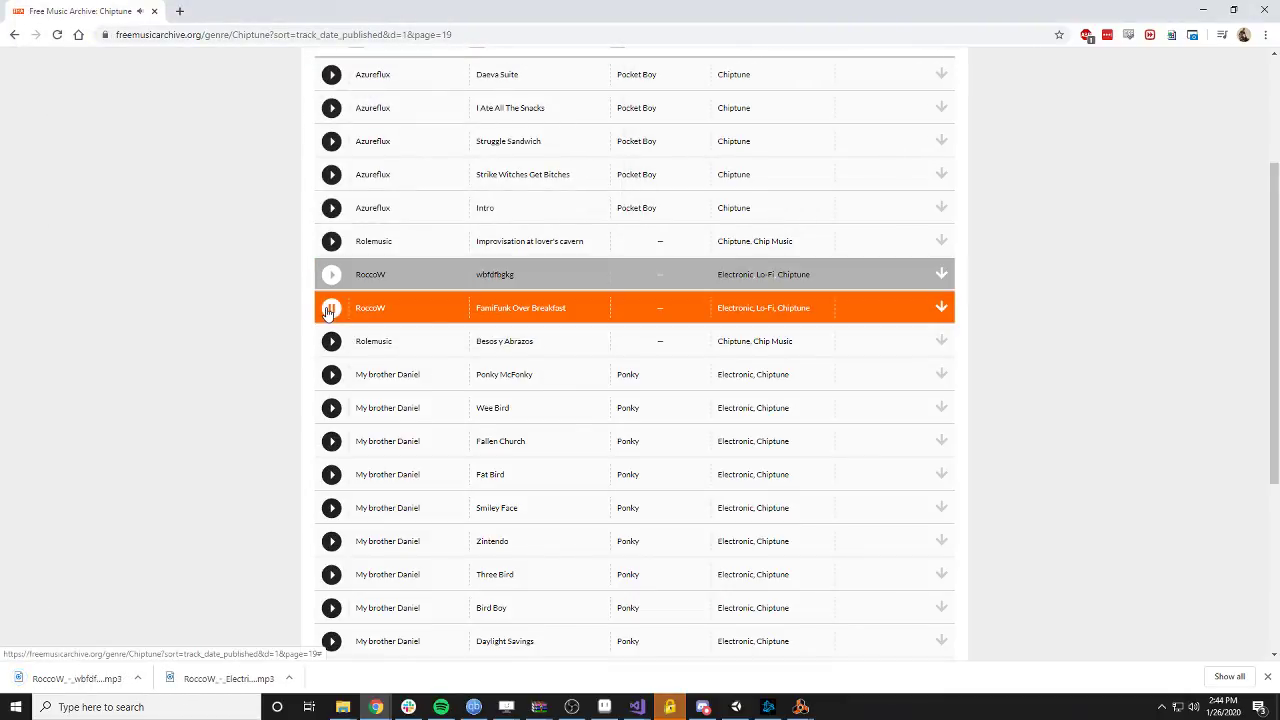
scroll(464, 406, "down", 3)
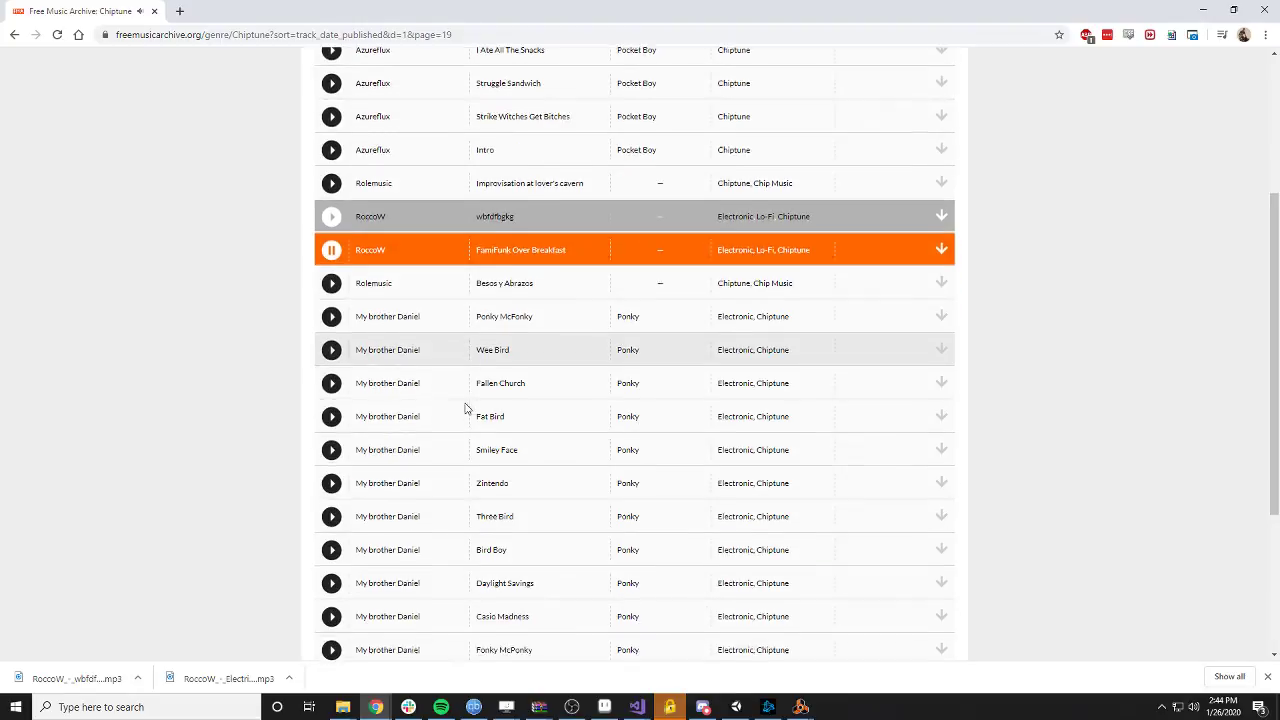
scroll(490, 410, "up", 4)
scroll(440, 330, "up", 1)
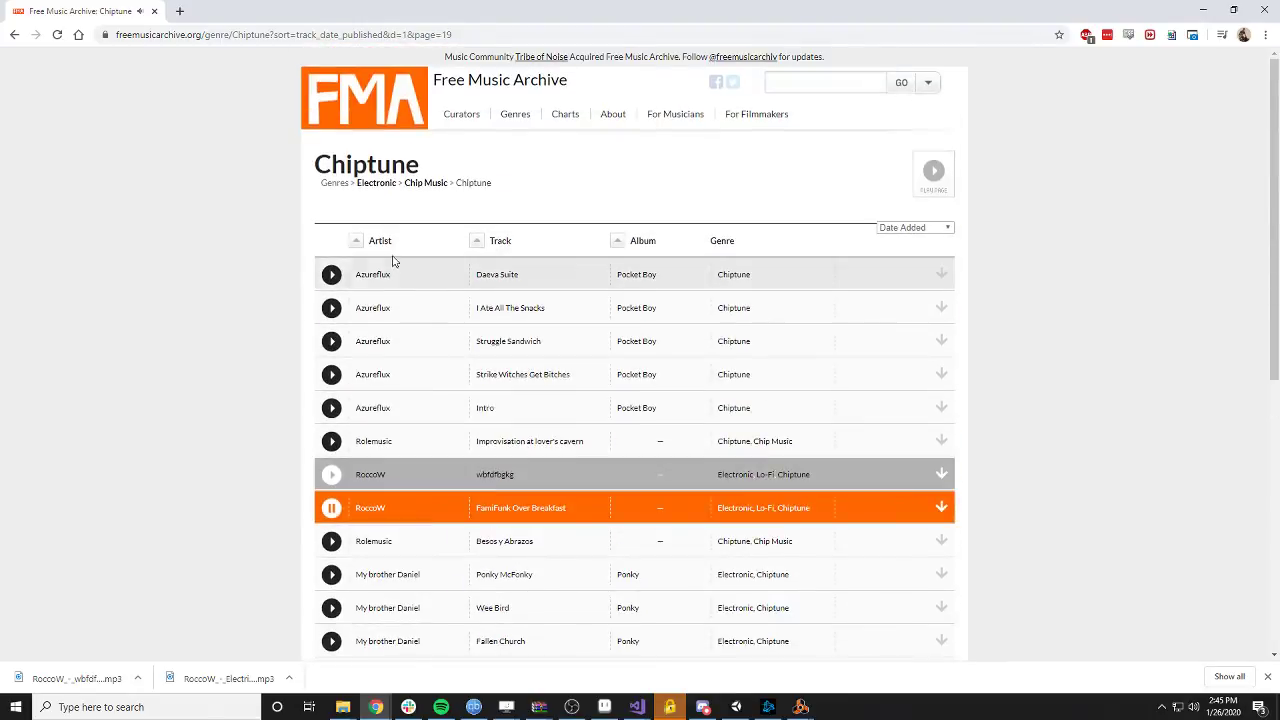
scroll(430, 430, "down", 3)
scroll(430, 460, "down", 2)
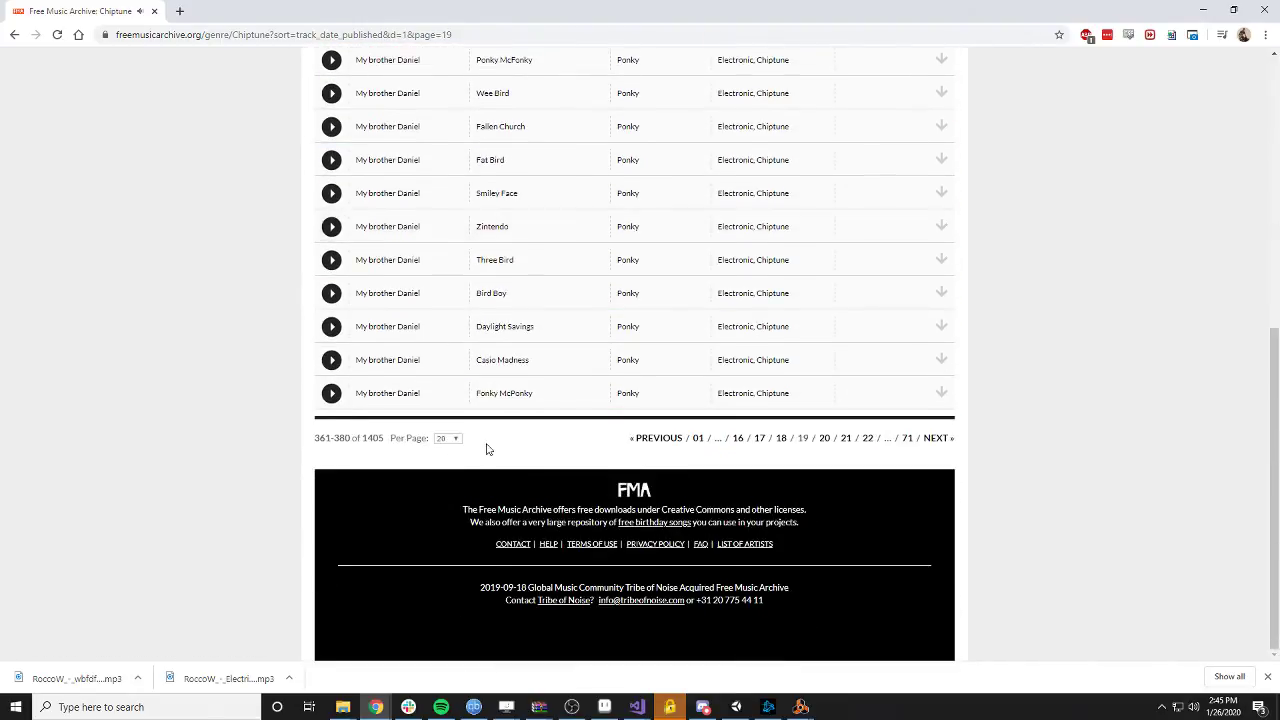
left_click(332, 228)
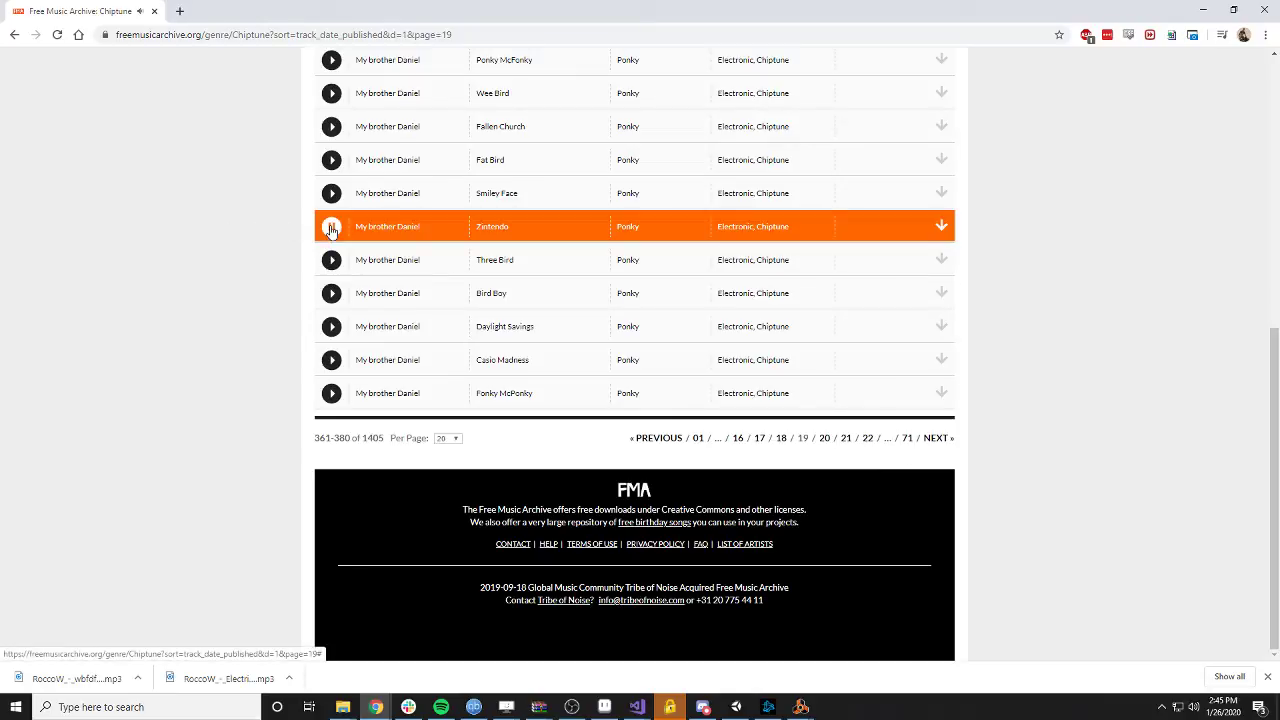
scroll(333, 240, "up", 1)
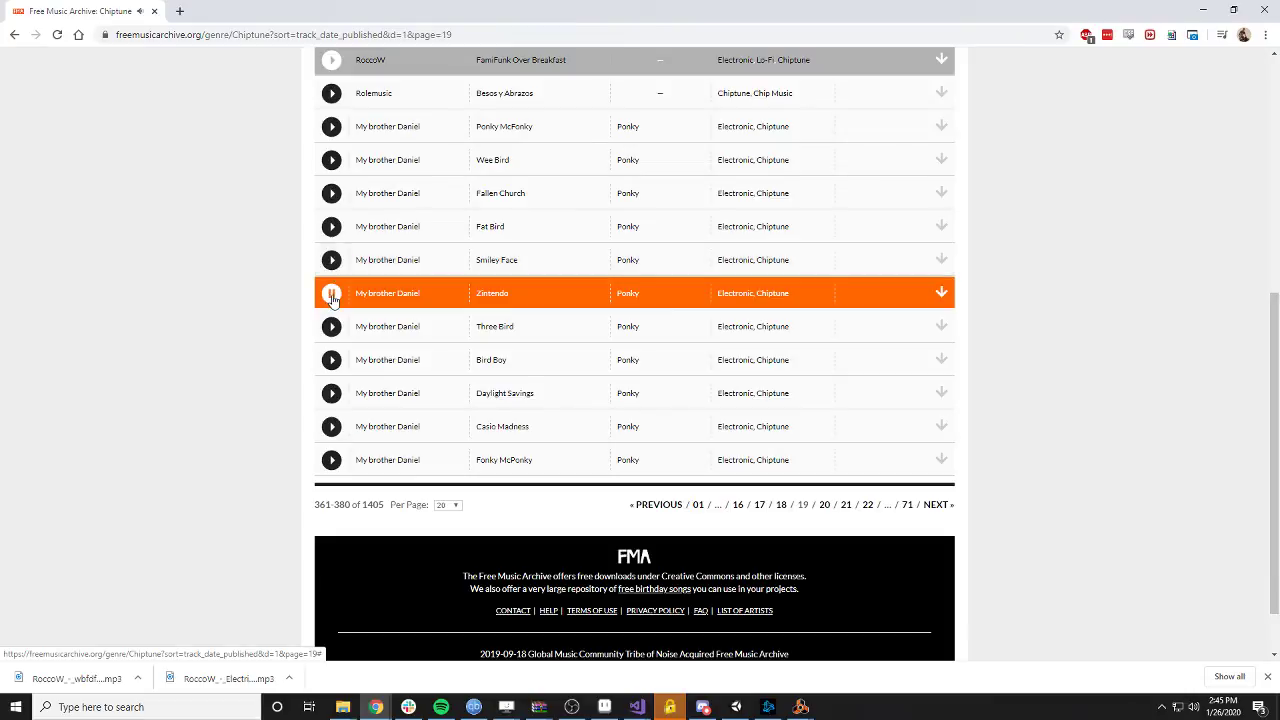
left_click(332, 295)
- Go to page 20 of the Chiptune list and preview sawsquarenoise's OST 06 Go Go Faster Faster, OST 05 Go Go Go and OST 04 Ship under attack
left_click(936, 504)
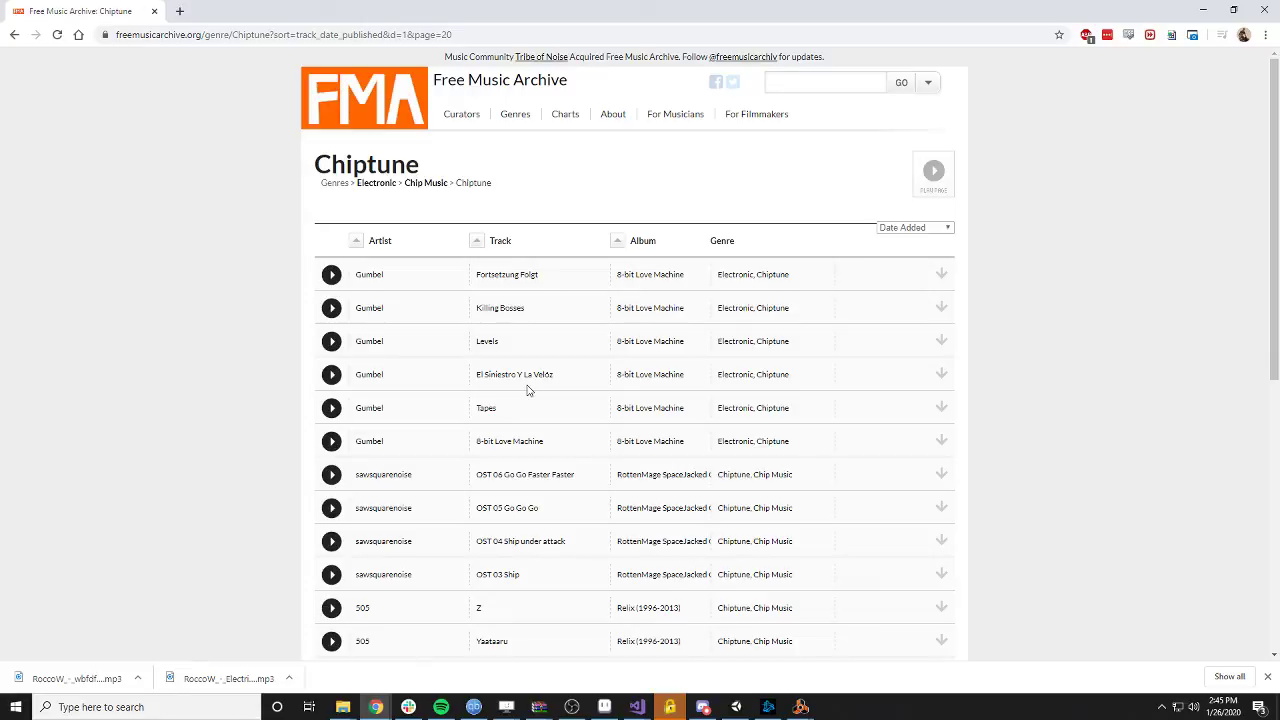
scroll(410, 400, "down", 2)
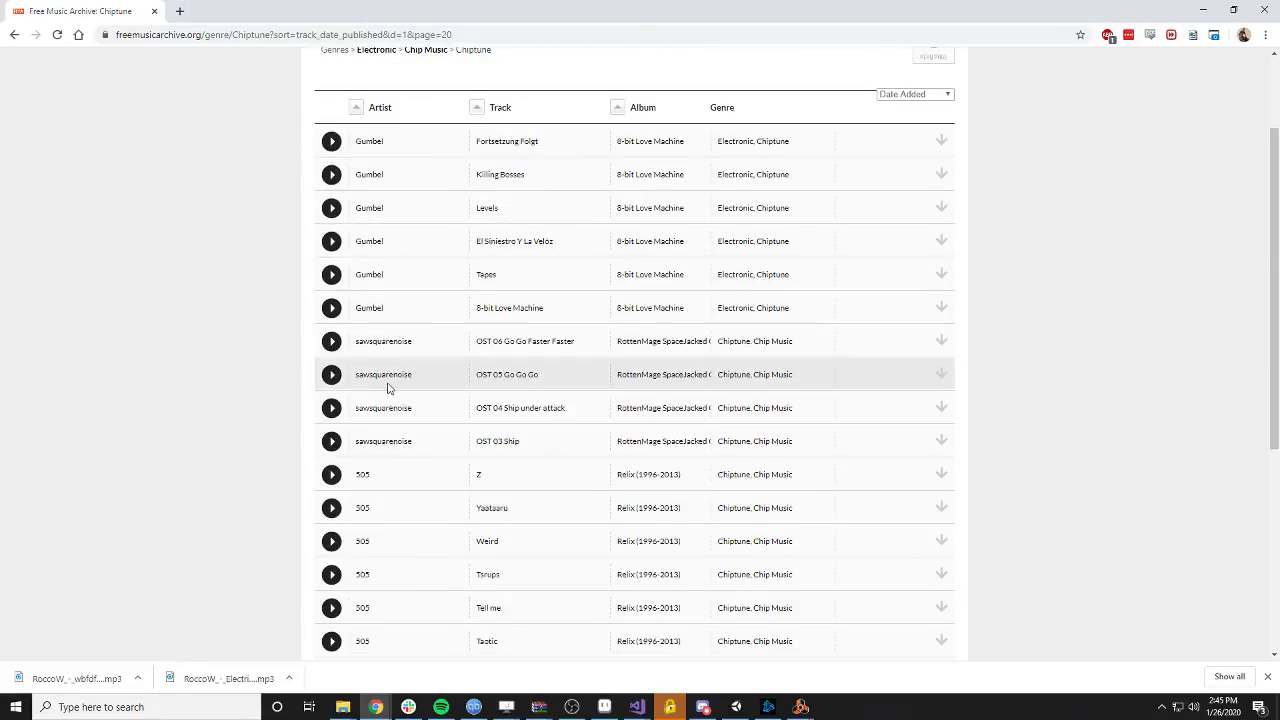
left_click(332, 343)
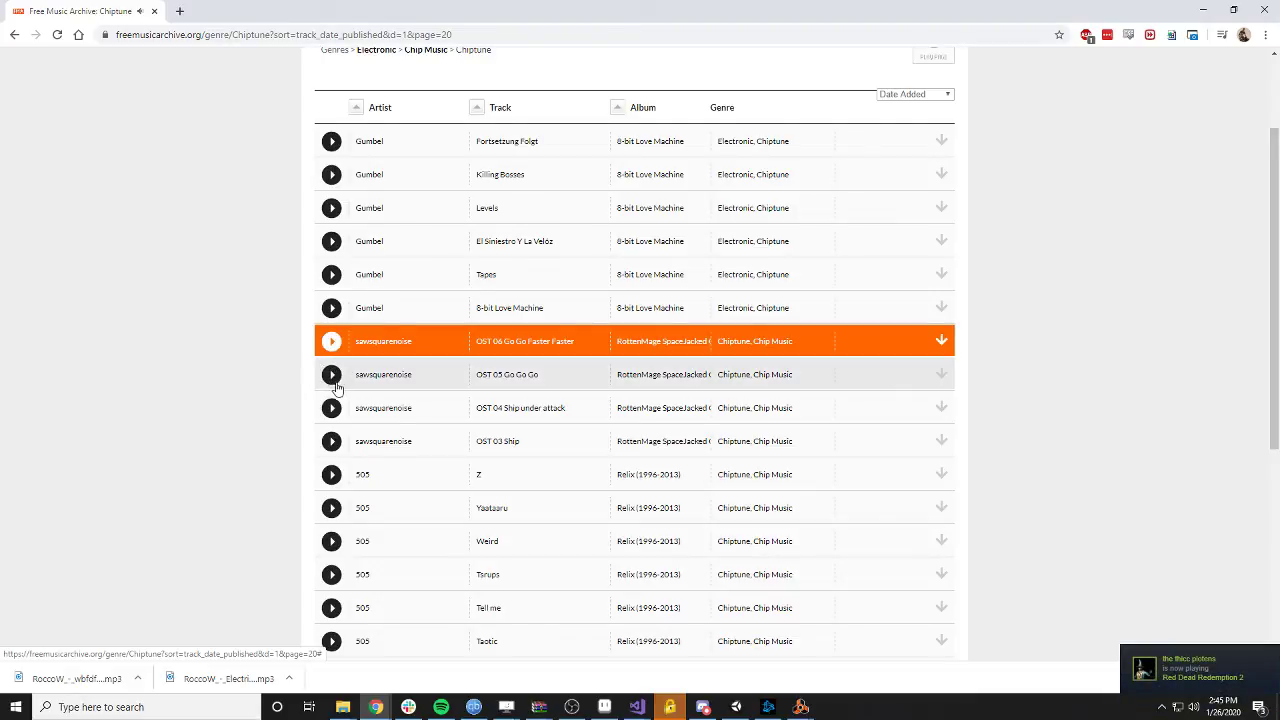
left_click(332, 375)
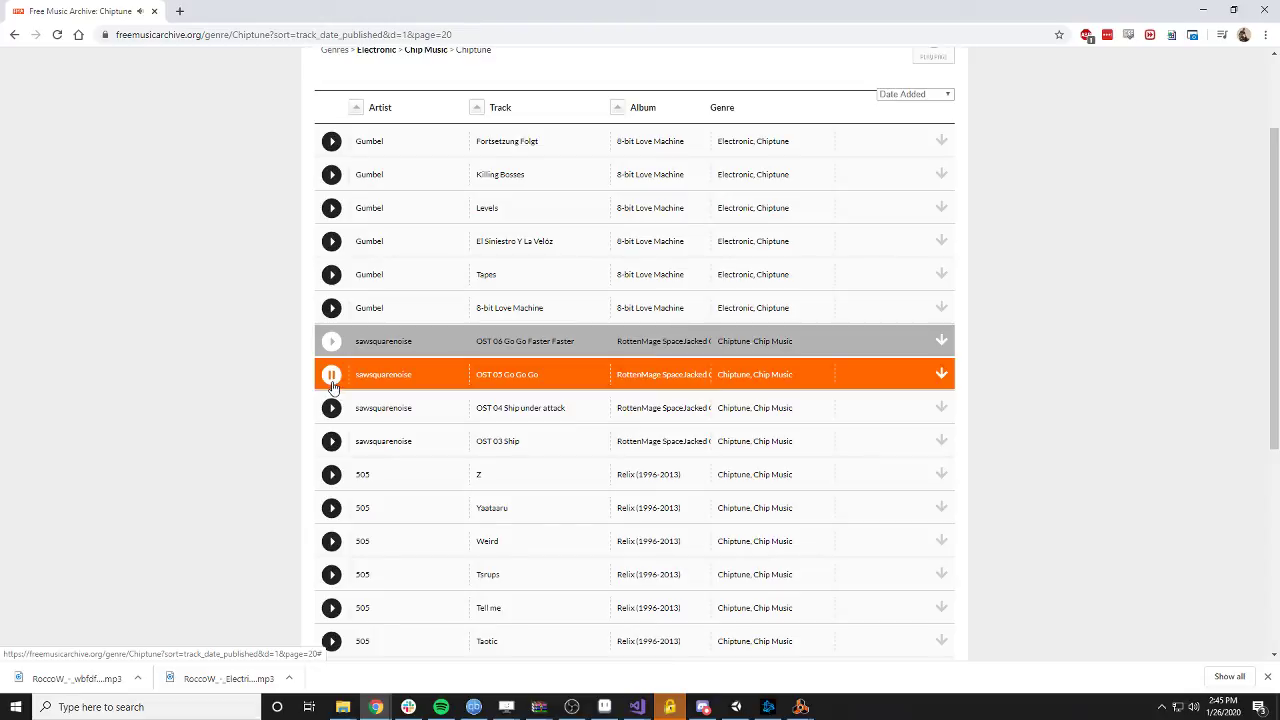
left_click(332, 408)
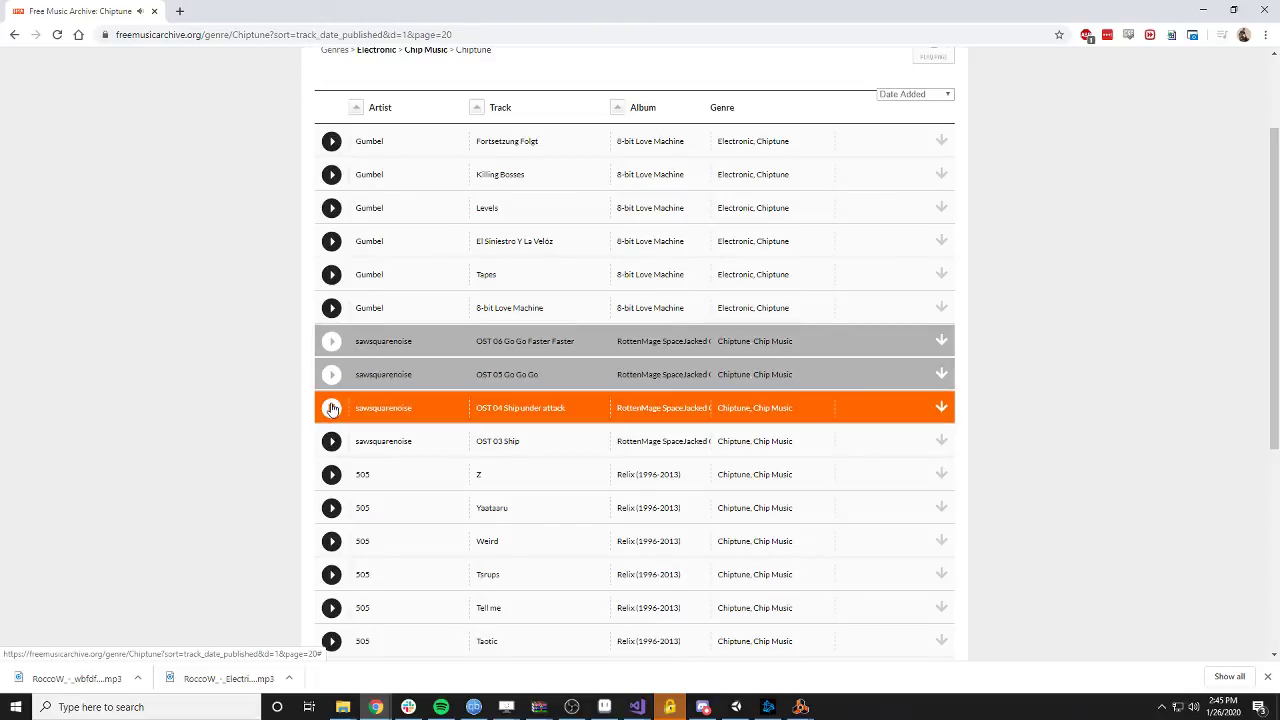
- Preview 505's Taotic from the Relix (1996-2013) album
scroll(375, 432, "down", 1)
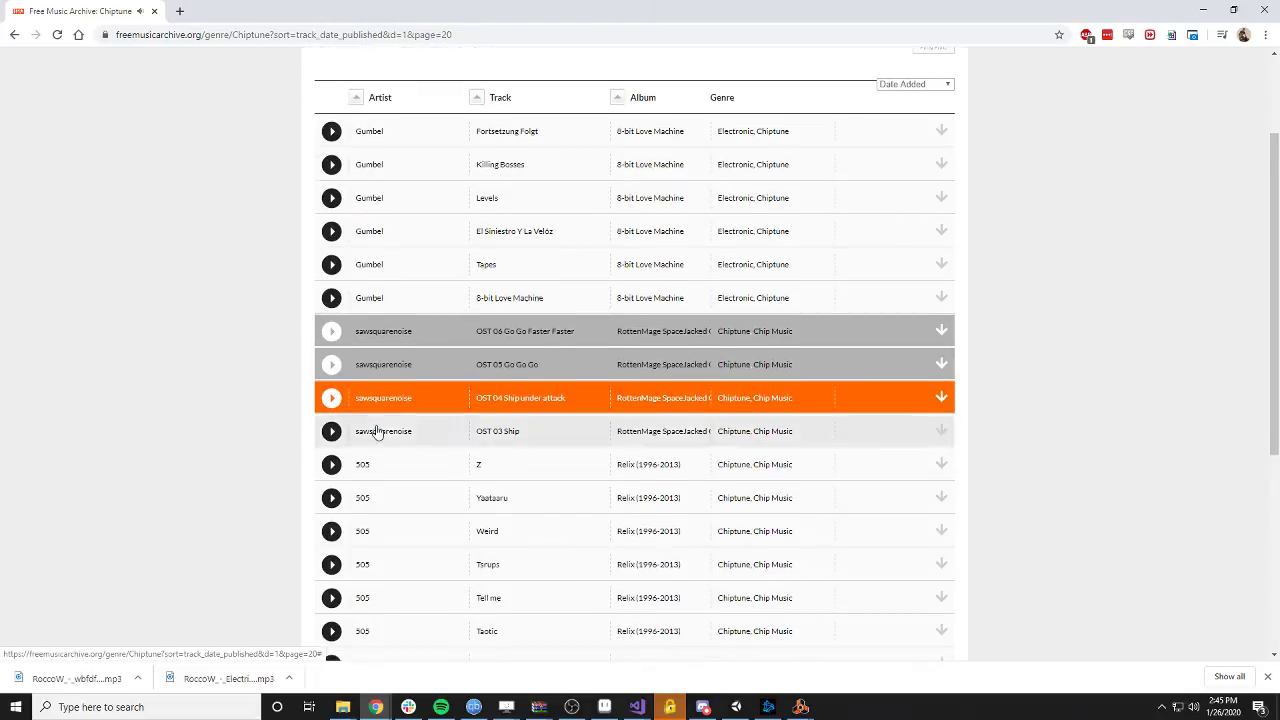
scroll(381, 437, "down", 2)
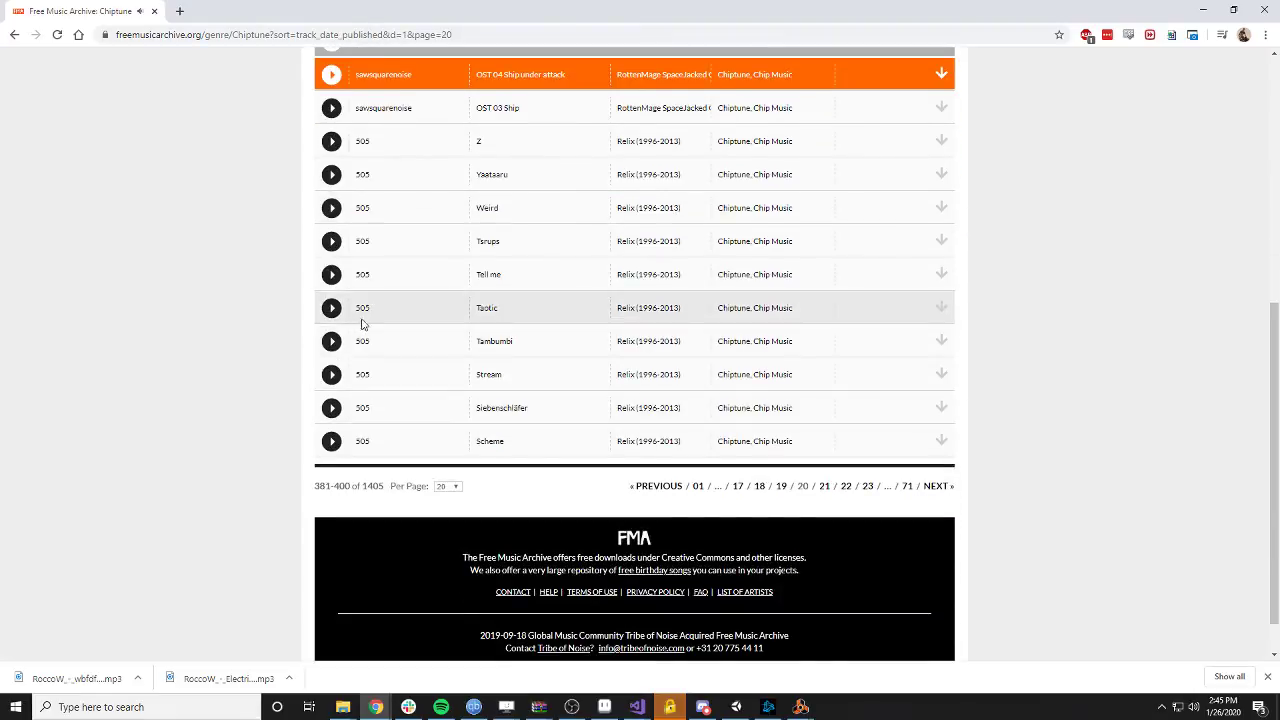
left_click(332, 308)
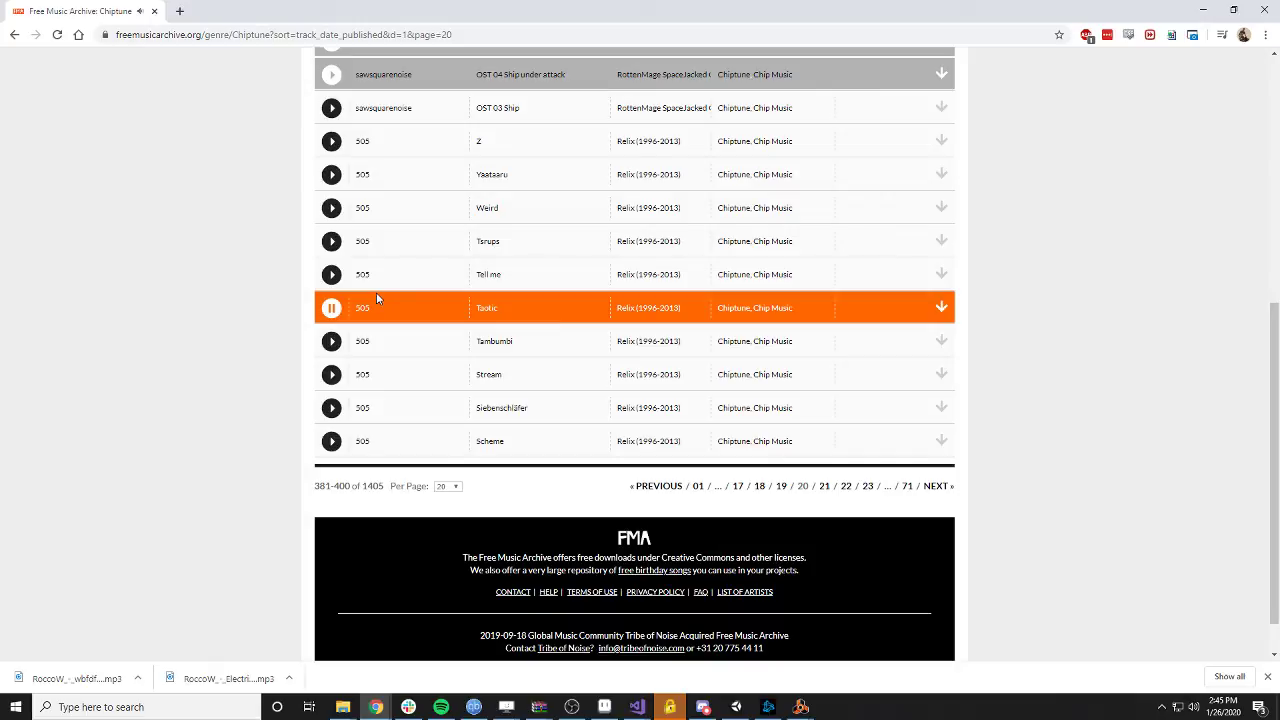
- Preview 505's Yaataaru, Z and Tell me from the Relix (1996-2013) album
left_click(332, 175)
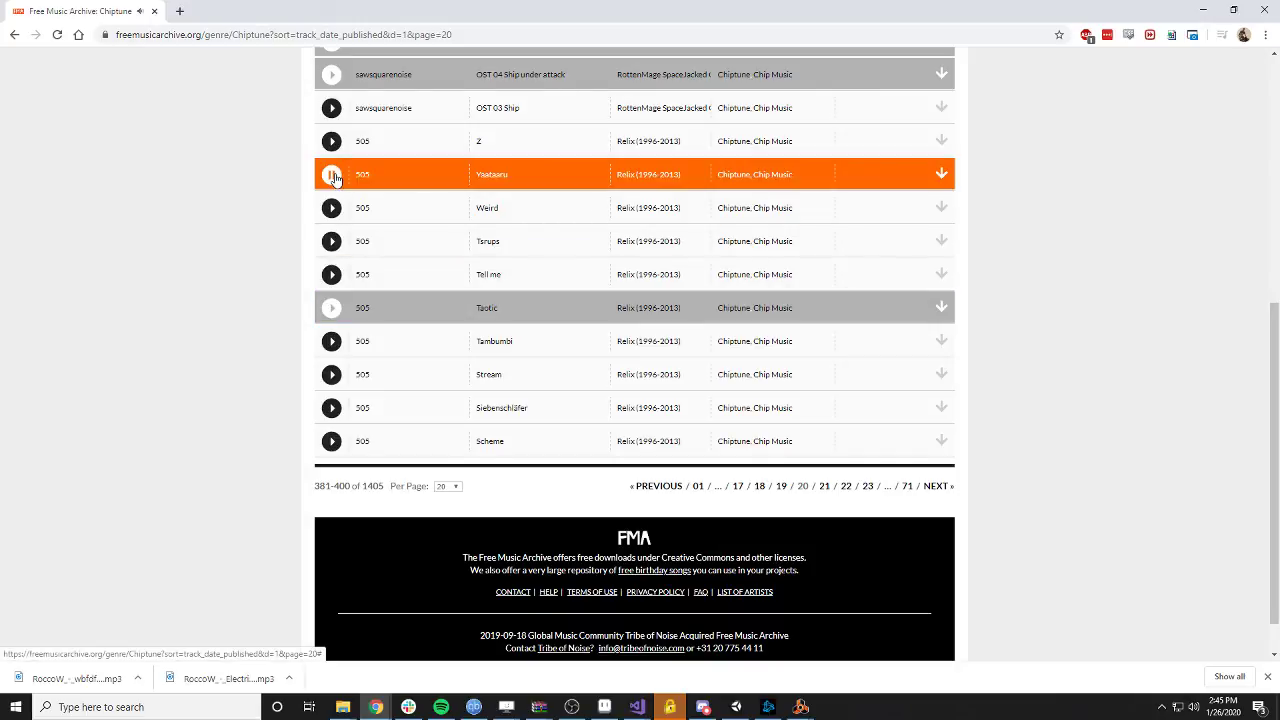
scroll(380, 220, "up", 1)
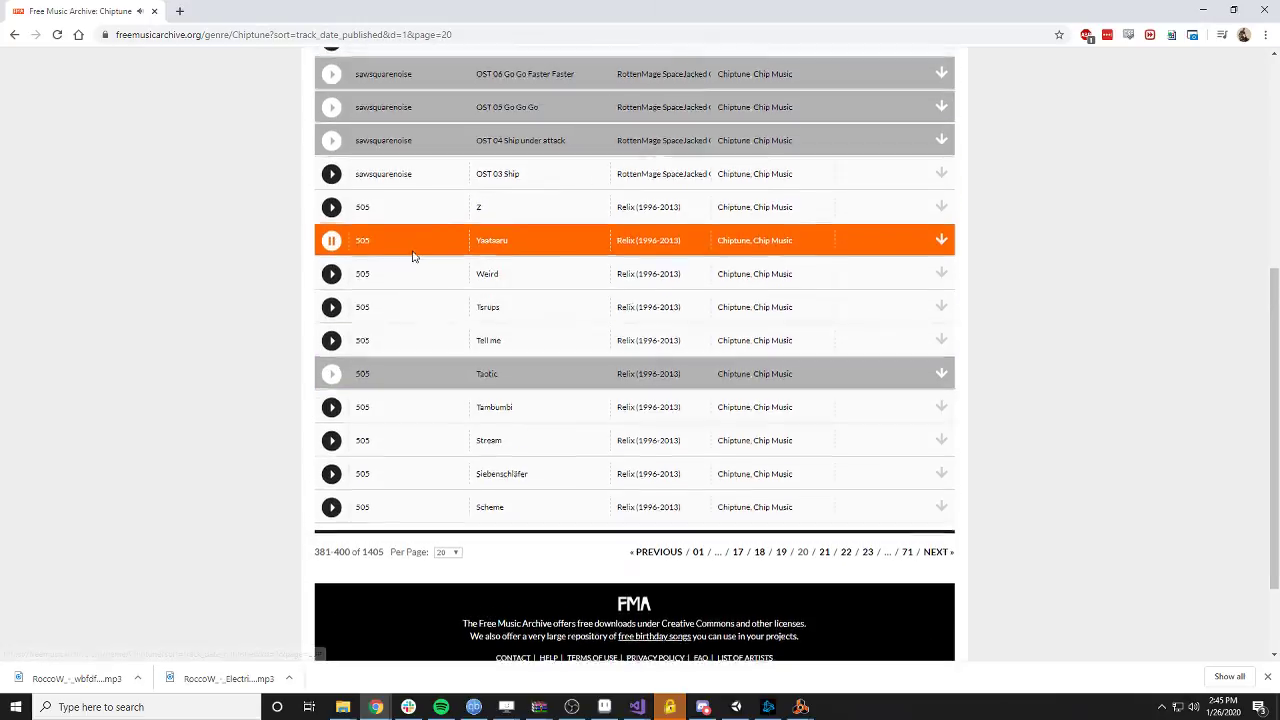
left_click(332, 208)
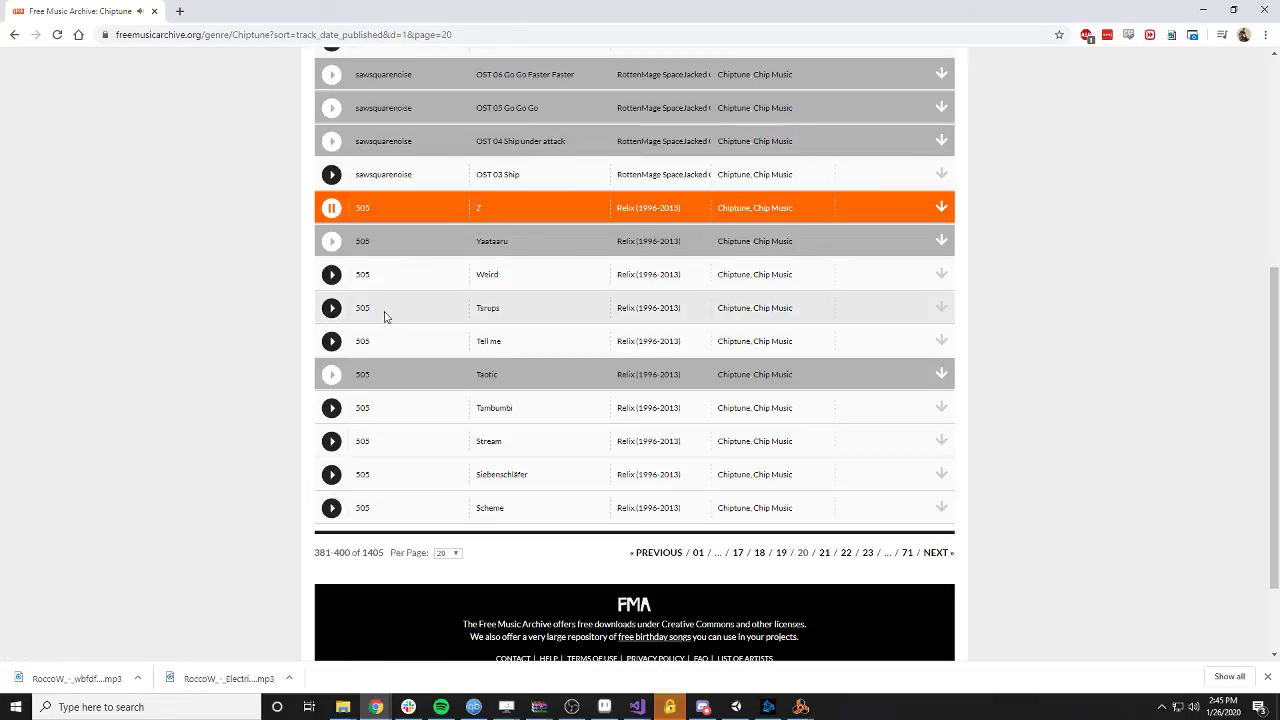
left_click(331, 341)
- Preview 505's Tambumbi, Stream and Siebenschläfer from the same album
scroll(332, 345, "down", 1)
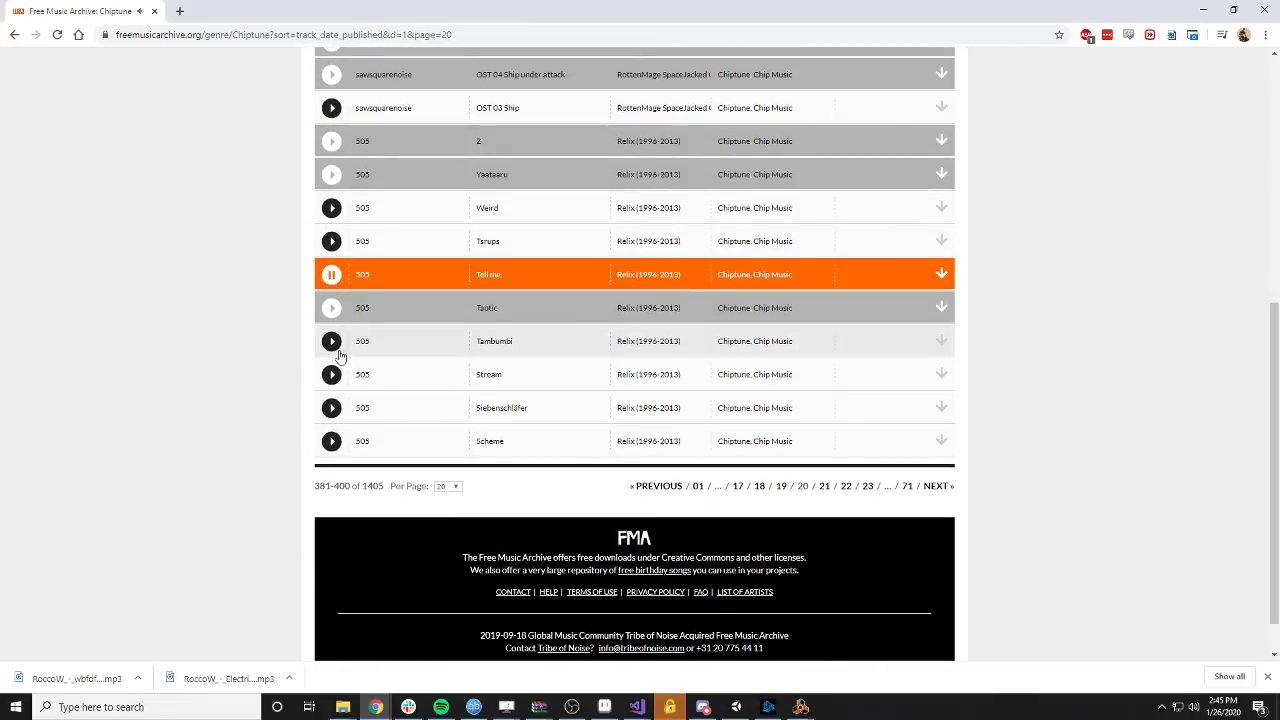
left_click(333, 342)
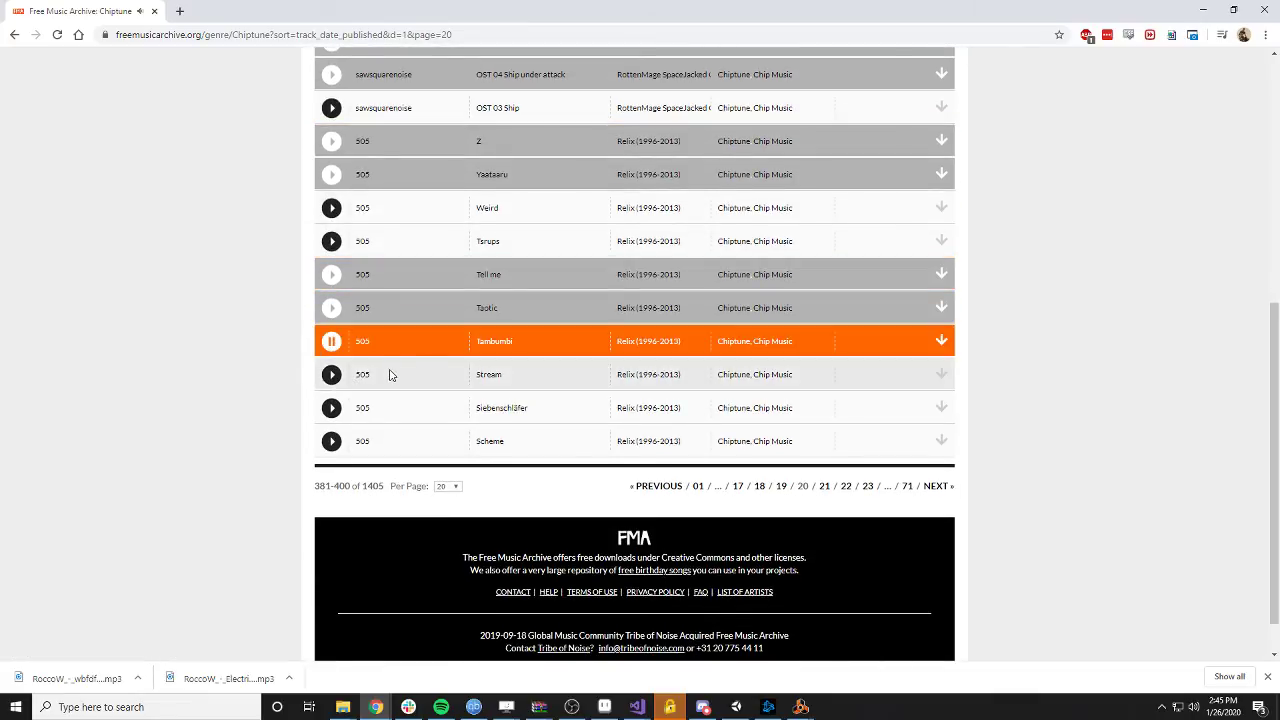
left_click(332, 374)
scroll(340, 405, "down", 1)
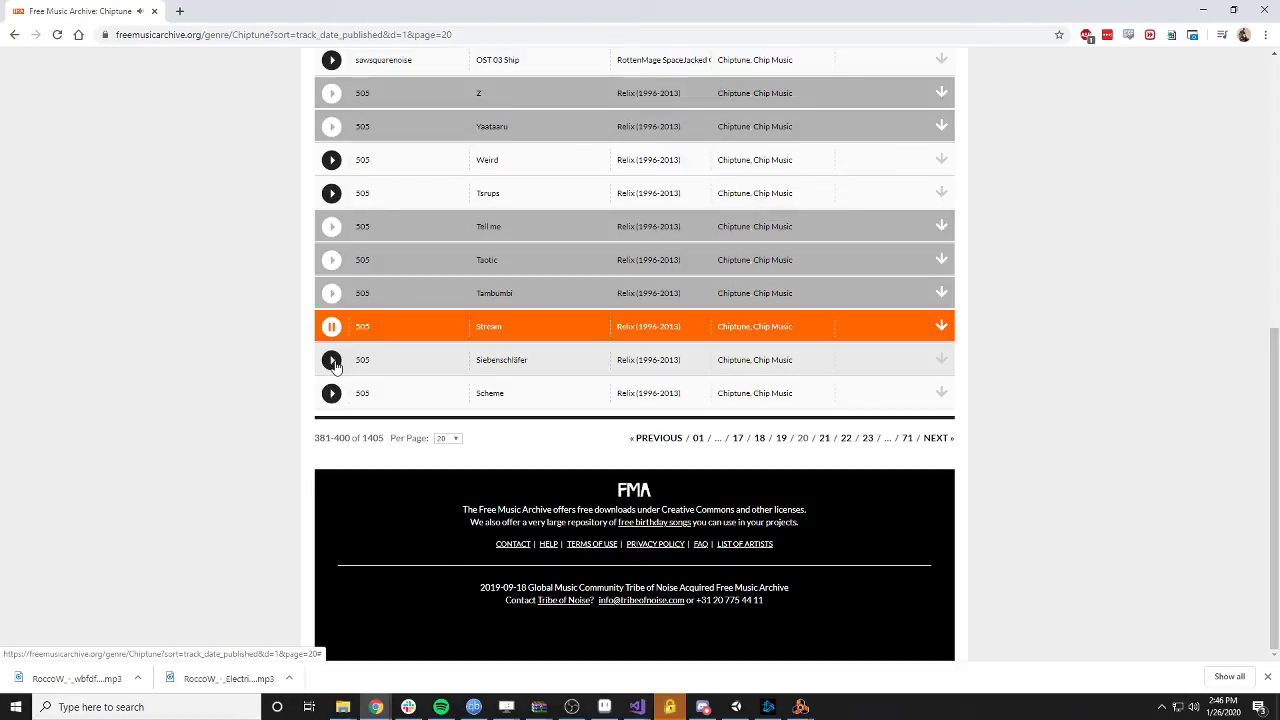
left_click(332, 360)
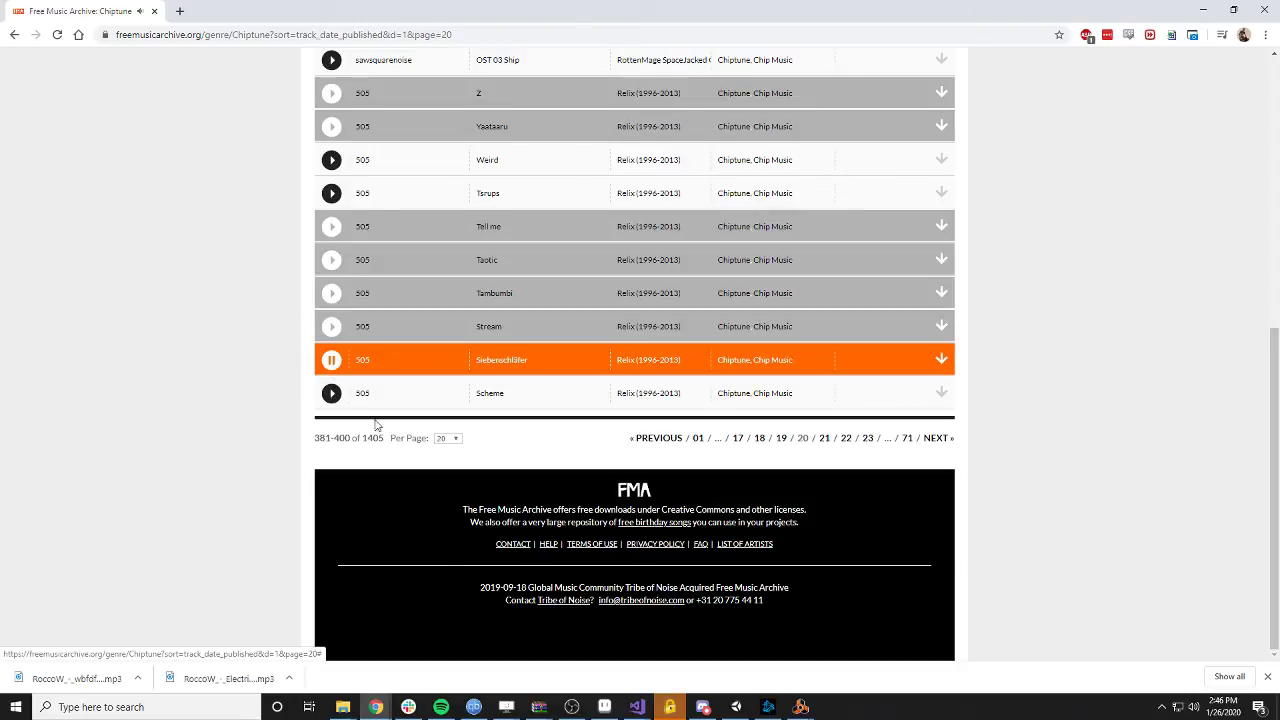
- Go to page 21 of the Chiptune list and preview 505's Dark
left_click(929, 440)
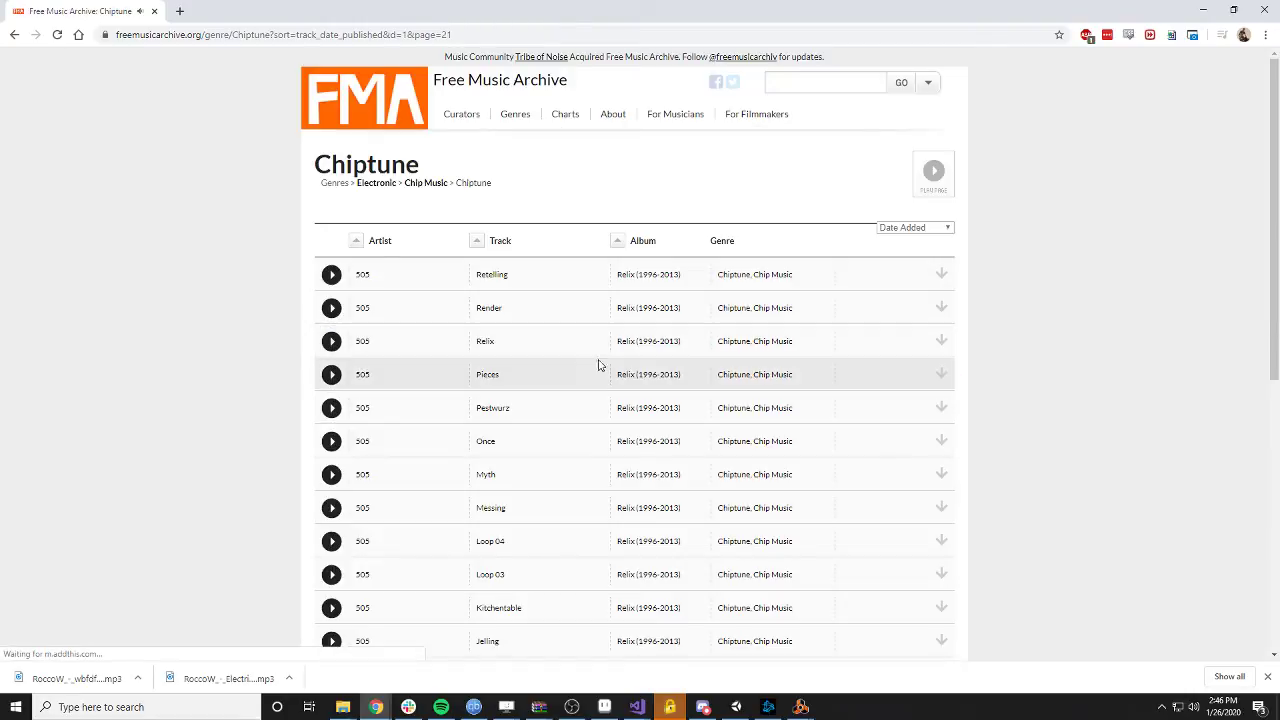
scroll(548, 370, "down", 1)
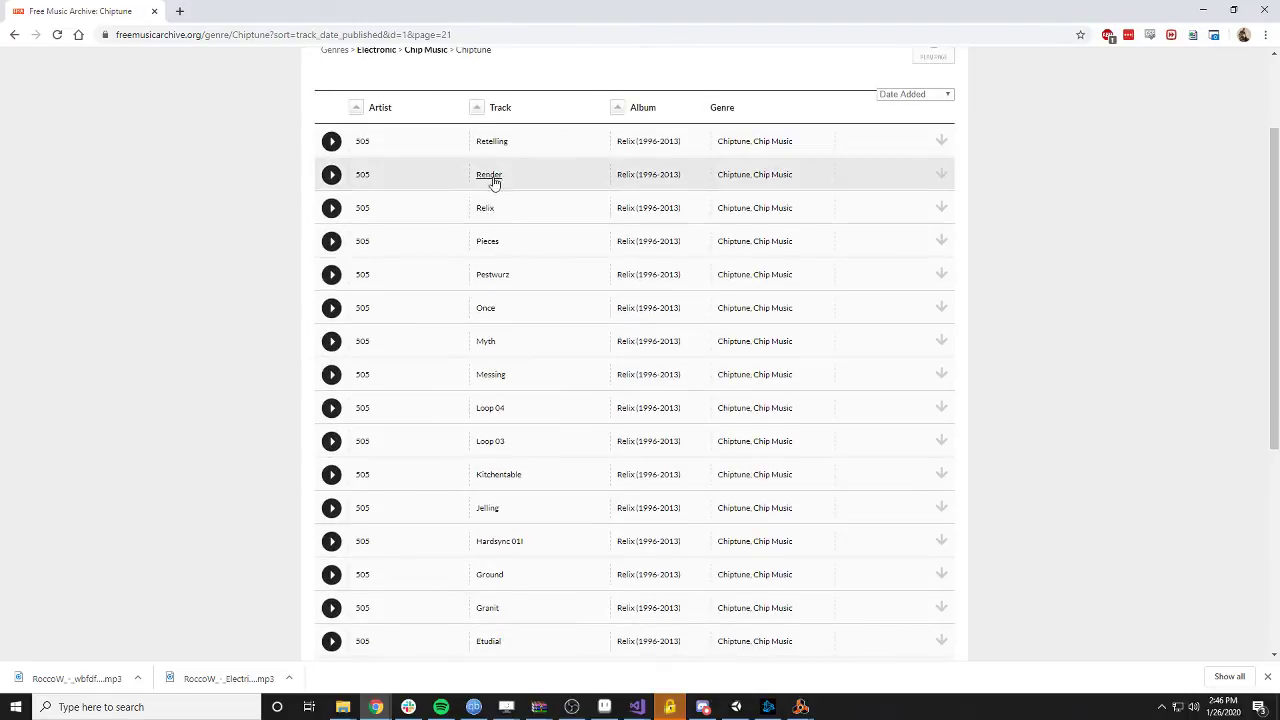
scroll(566, 372, "down", 1)
scroll(541, 412, "down", 1)
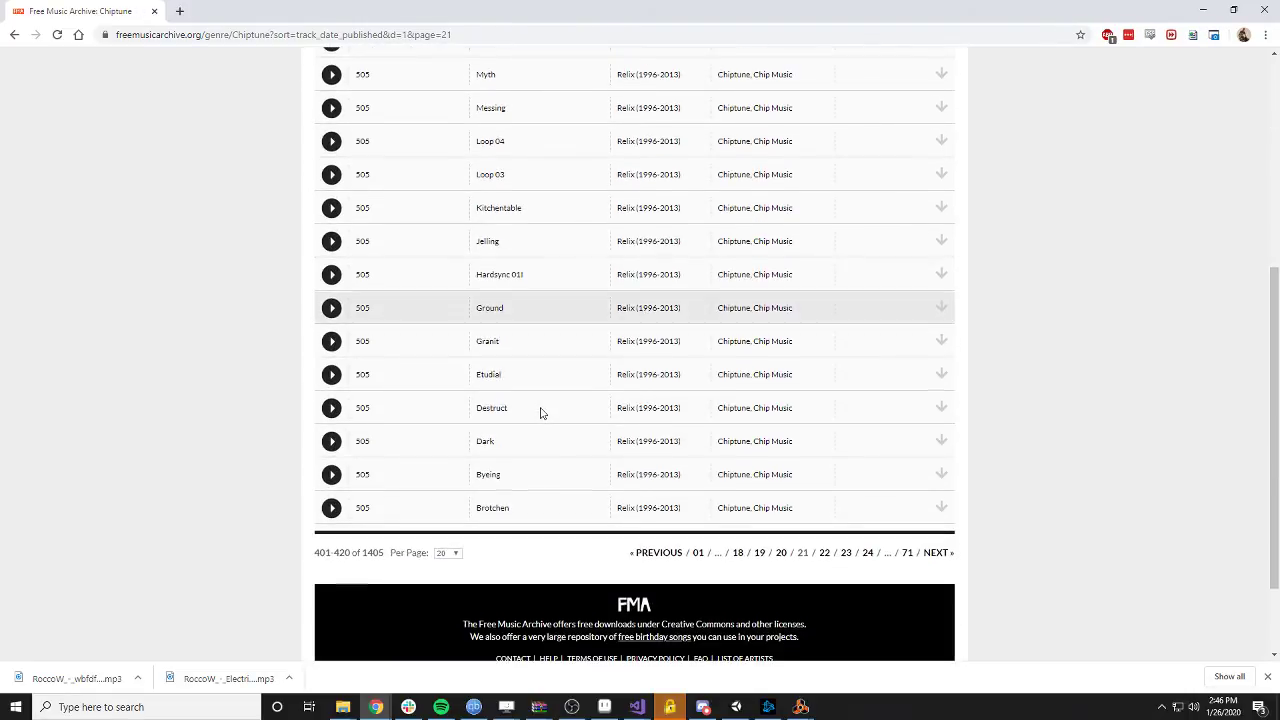
left_click(331, 441)
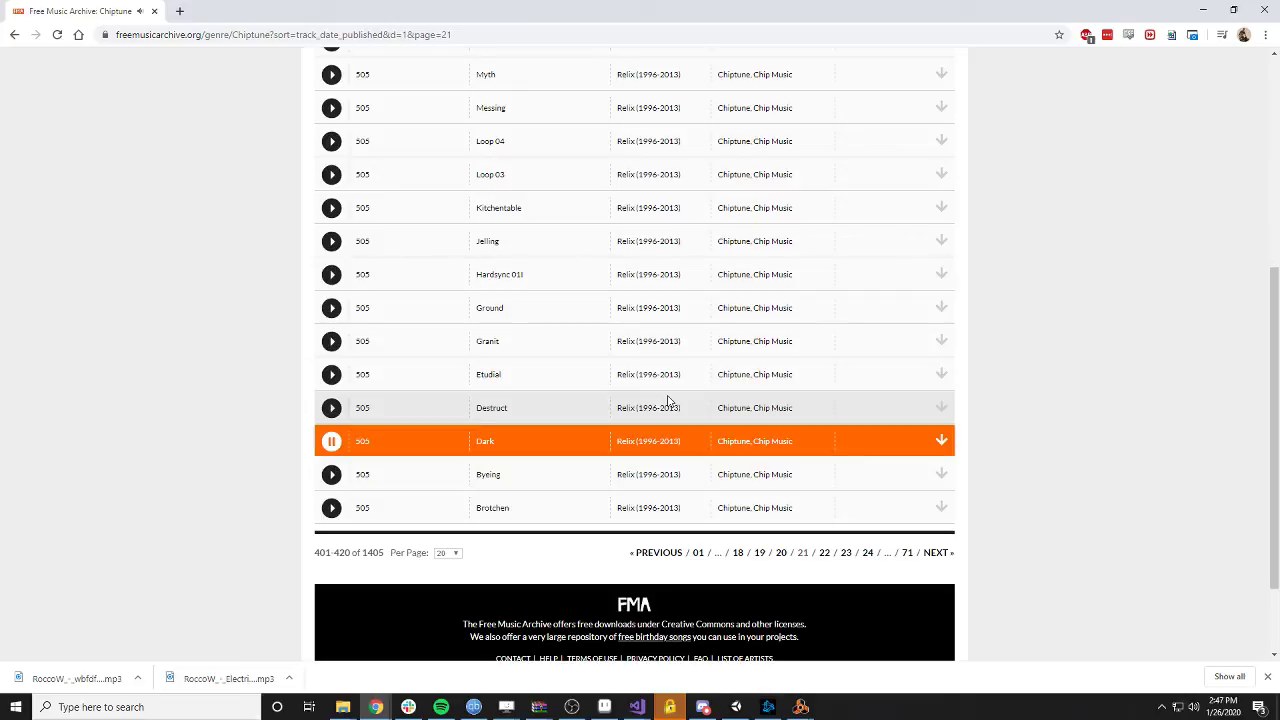
- Save the MP3 of 505's Dark through its download link, keeping the suggested file name, and start previewing Destruct
right_click(943, 443)
left_click(988, 528)
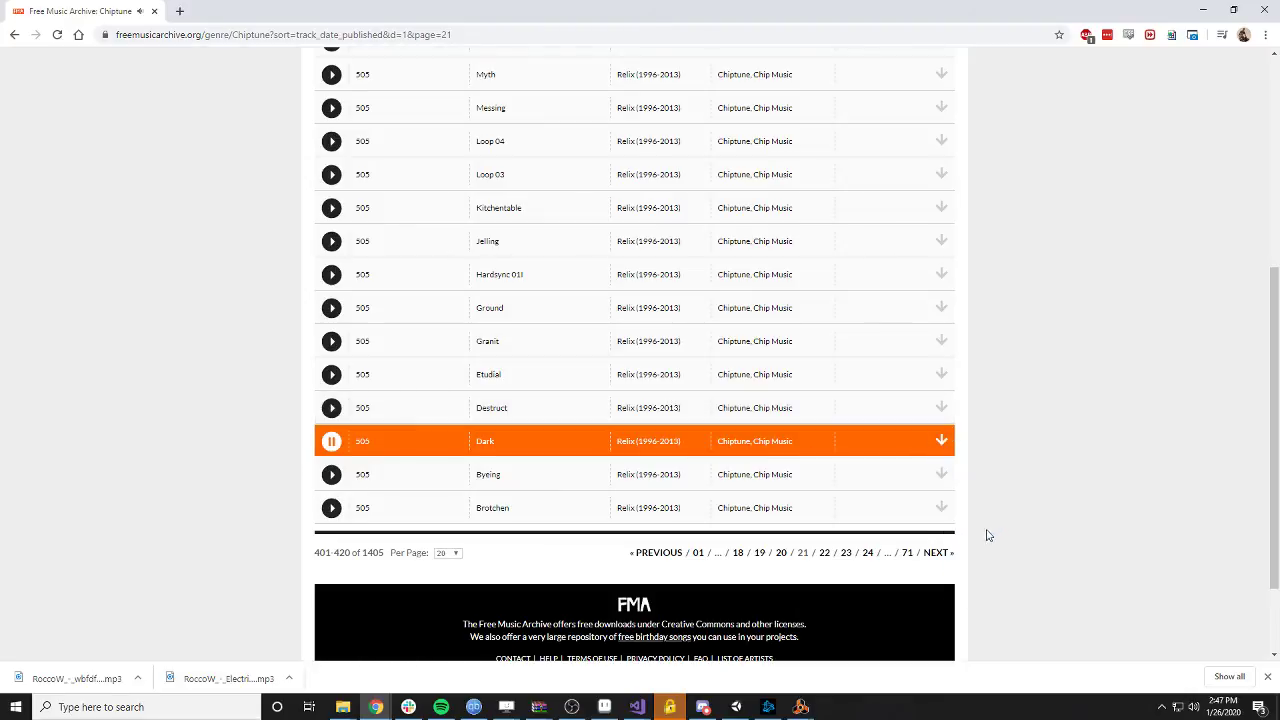
left_click(508, 342)
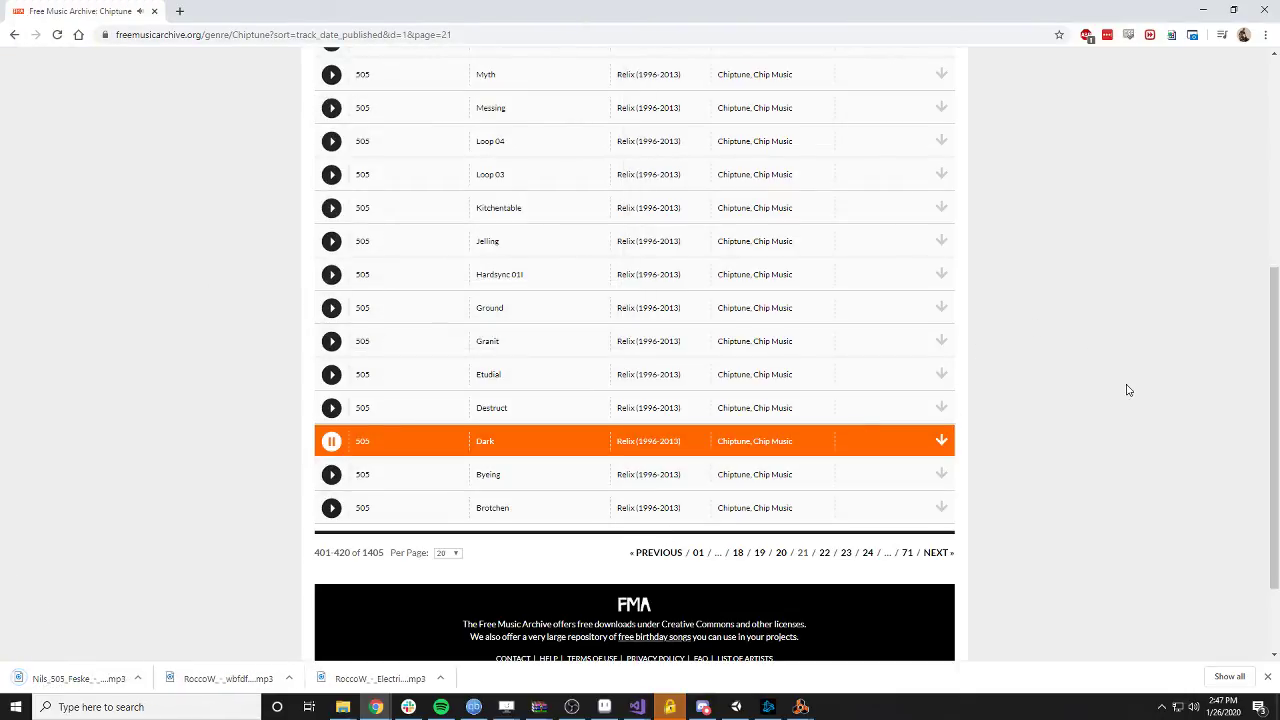
left_click(945, 408)
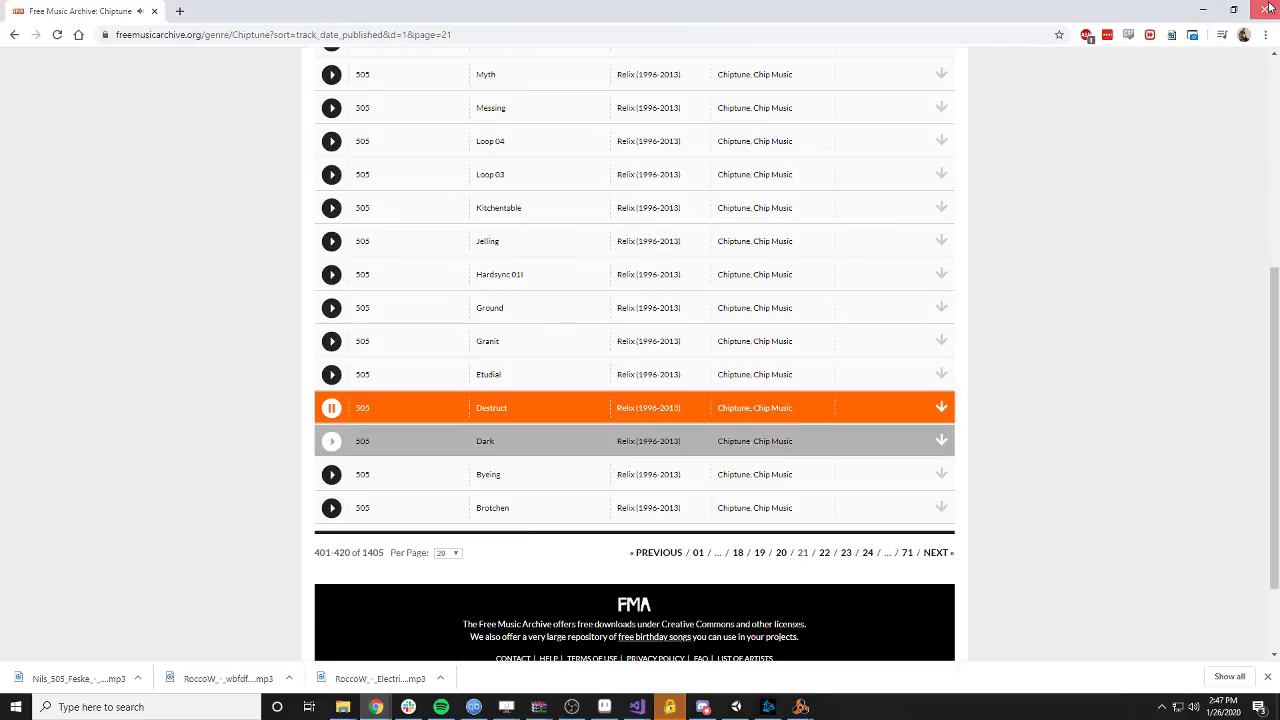
- Switch to the Minijam46 project in Unity and open the scene 1.unity from the Scenes folder
left_click(1203, 10)
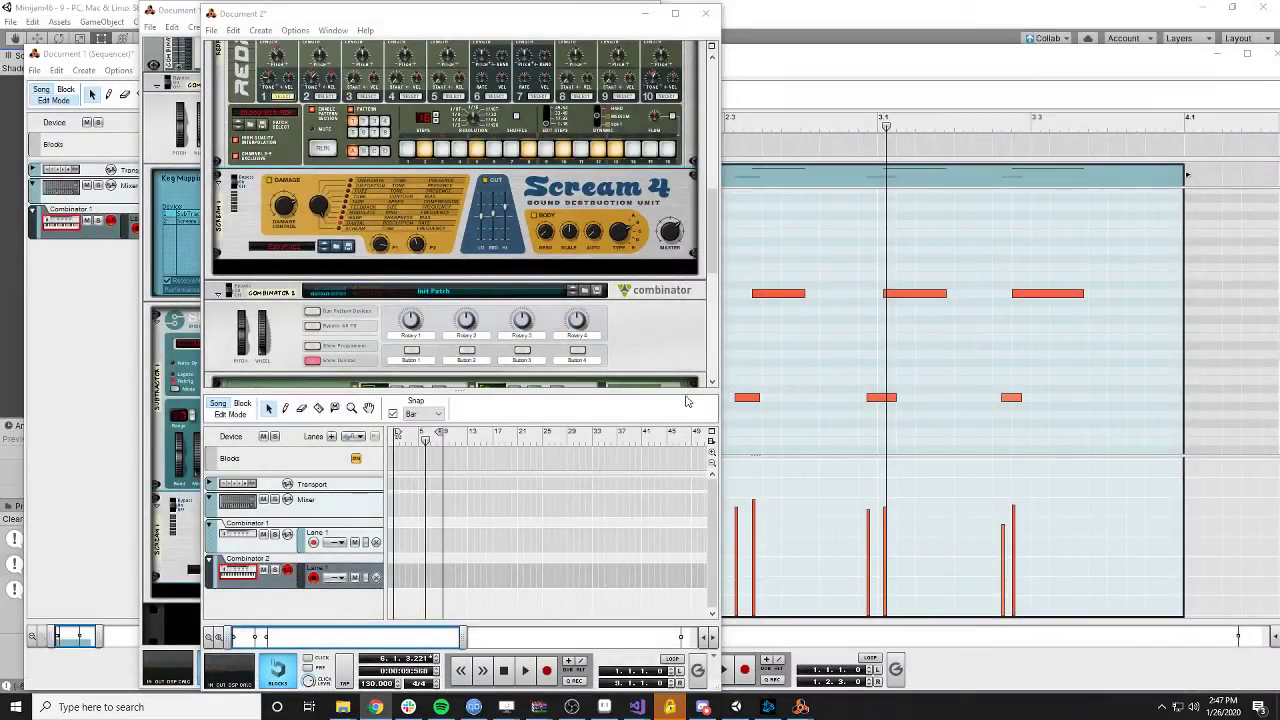
left_click(738, 707)
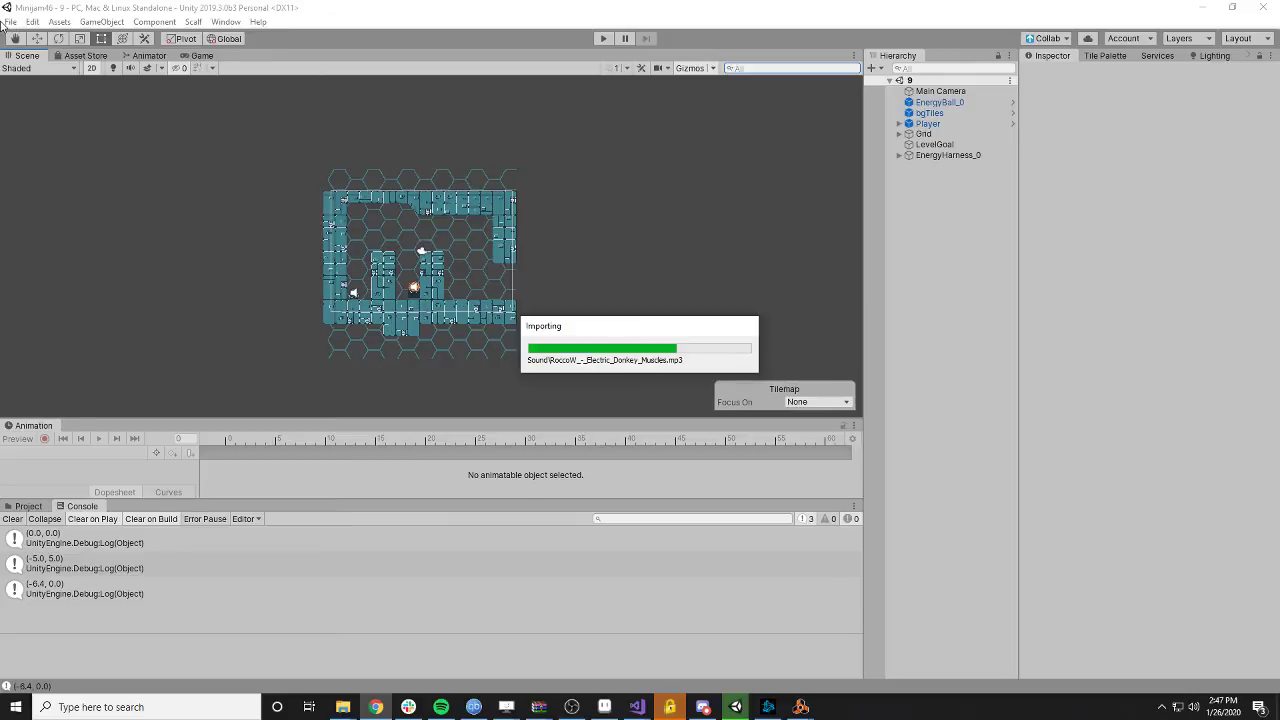
left_click(8, 22)
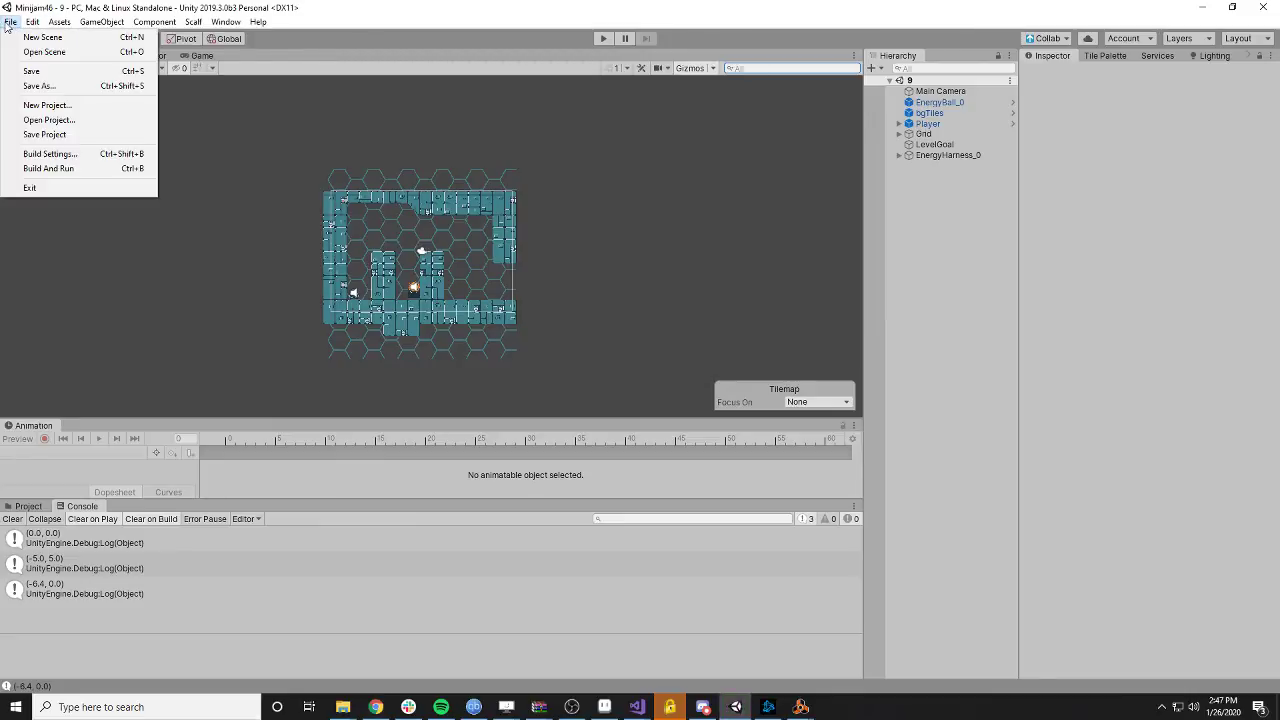
left_click(42, 52)
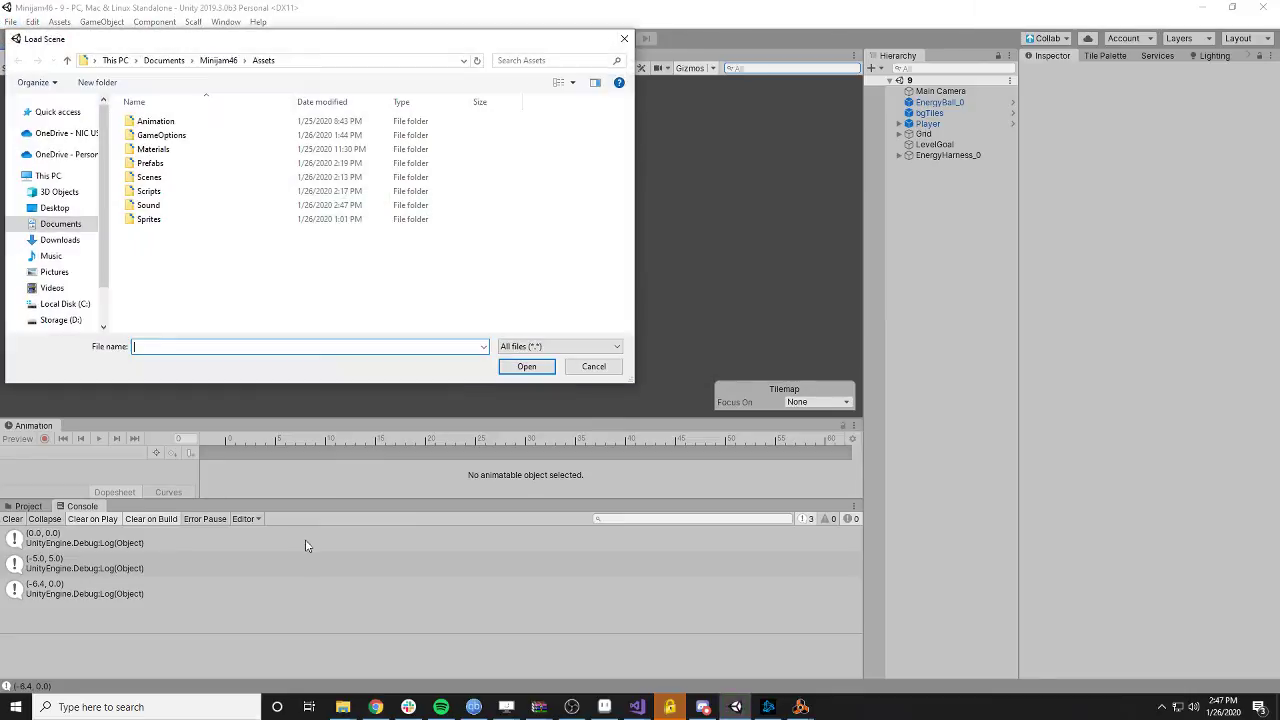
double_click(178, 177)
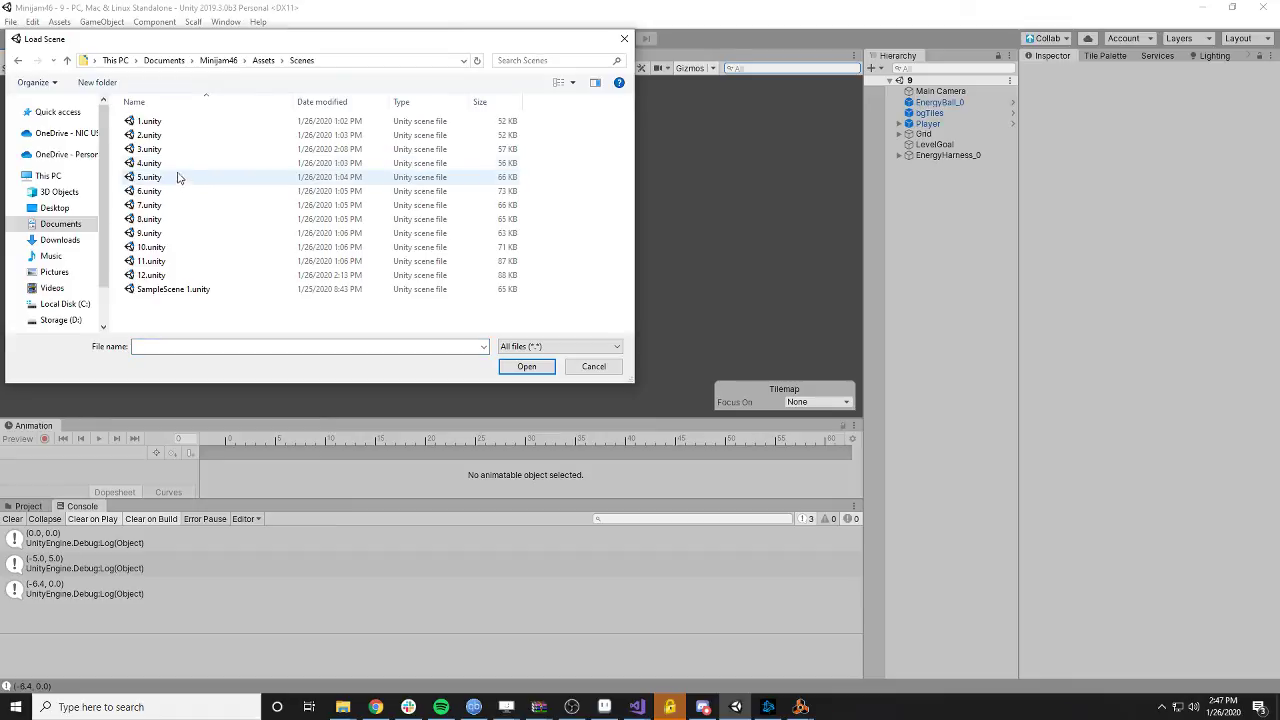
double_click(160, 121)
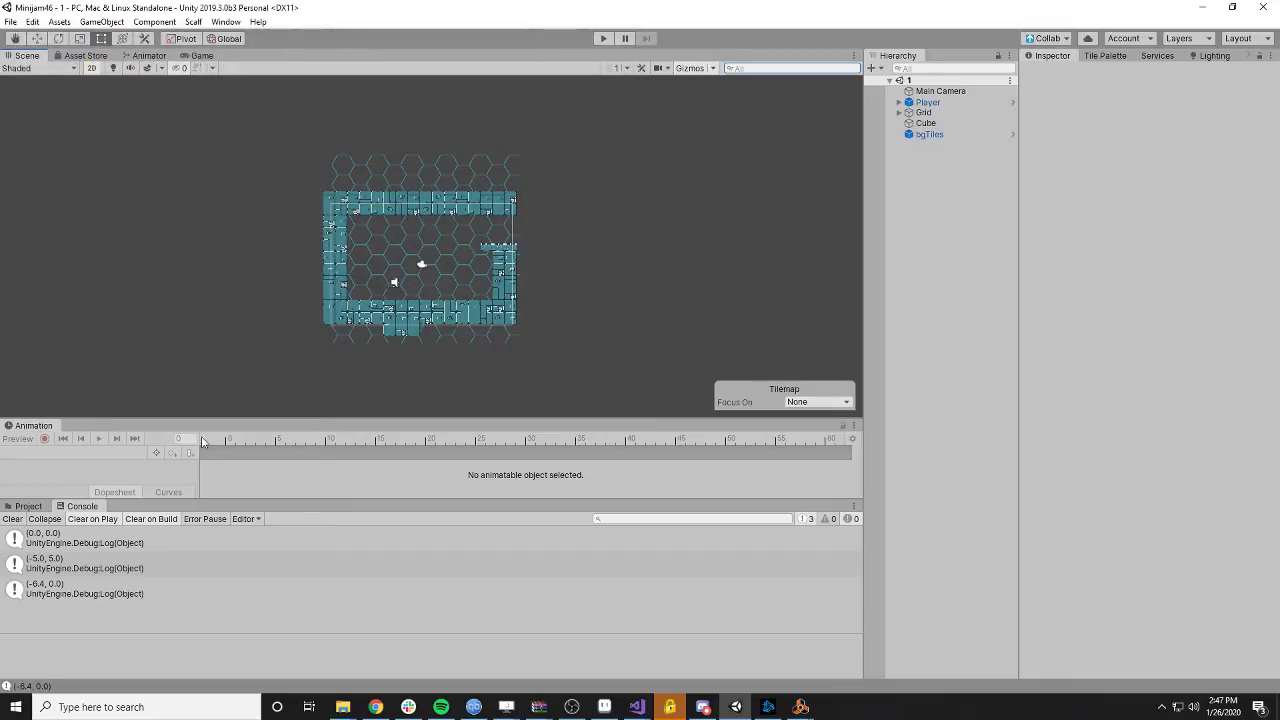
- Add the Settings prefab from the GameOptions folder to the hierarchy of scene 1
left_click(28, 506)
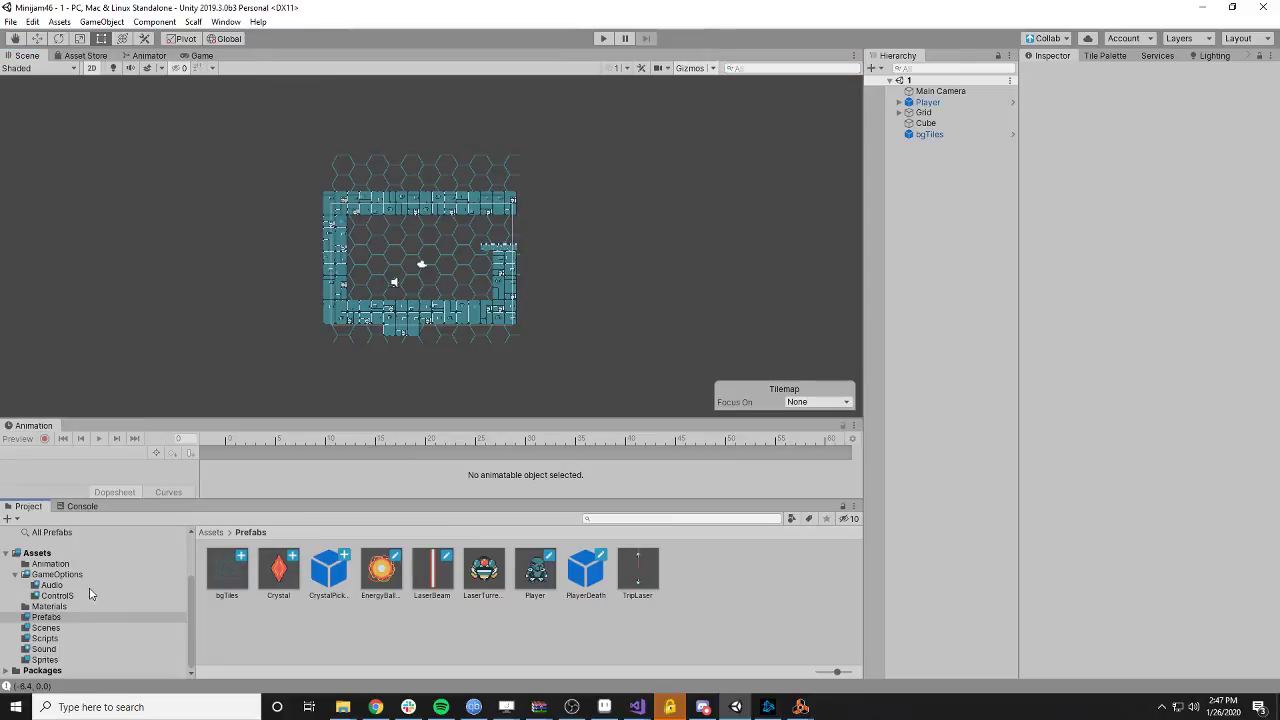
left_click(58, 575)
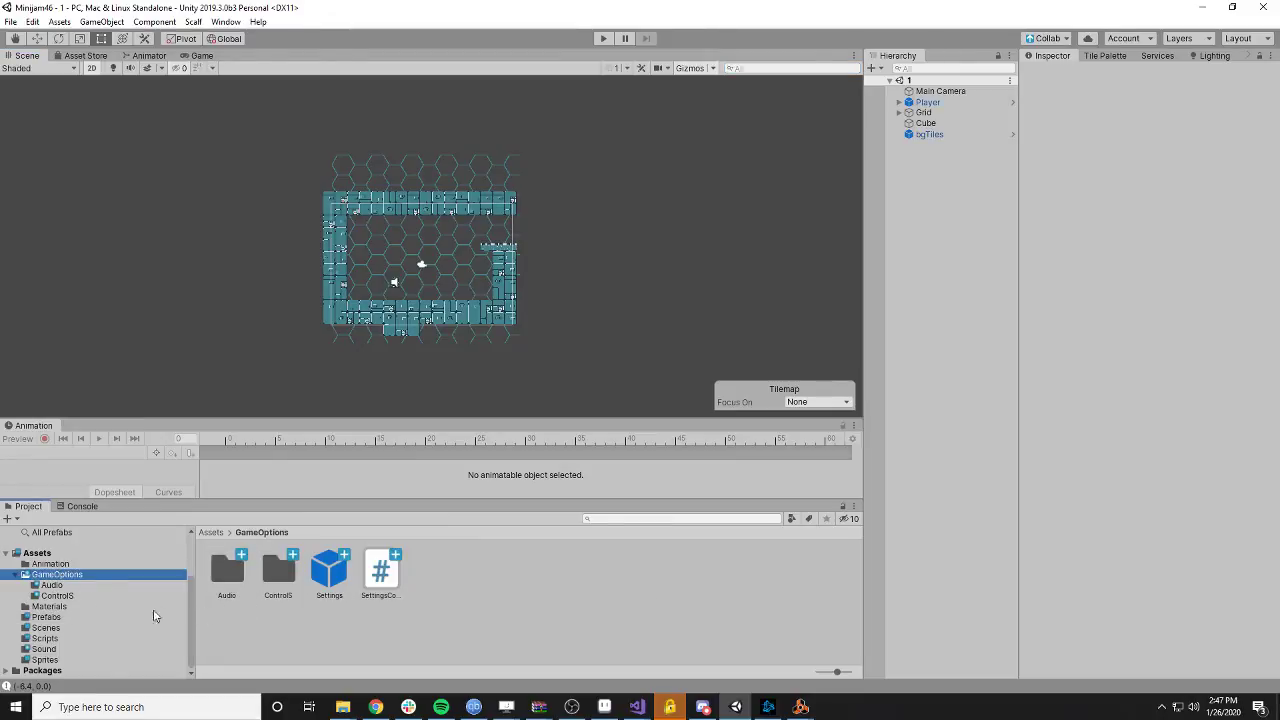
left_click(938, 173)
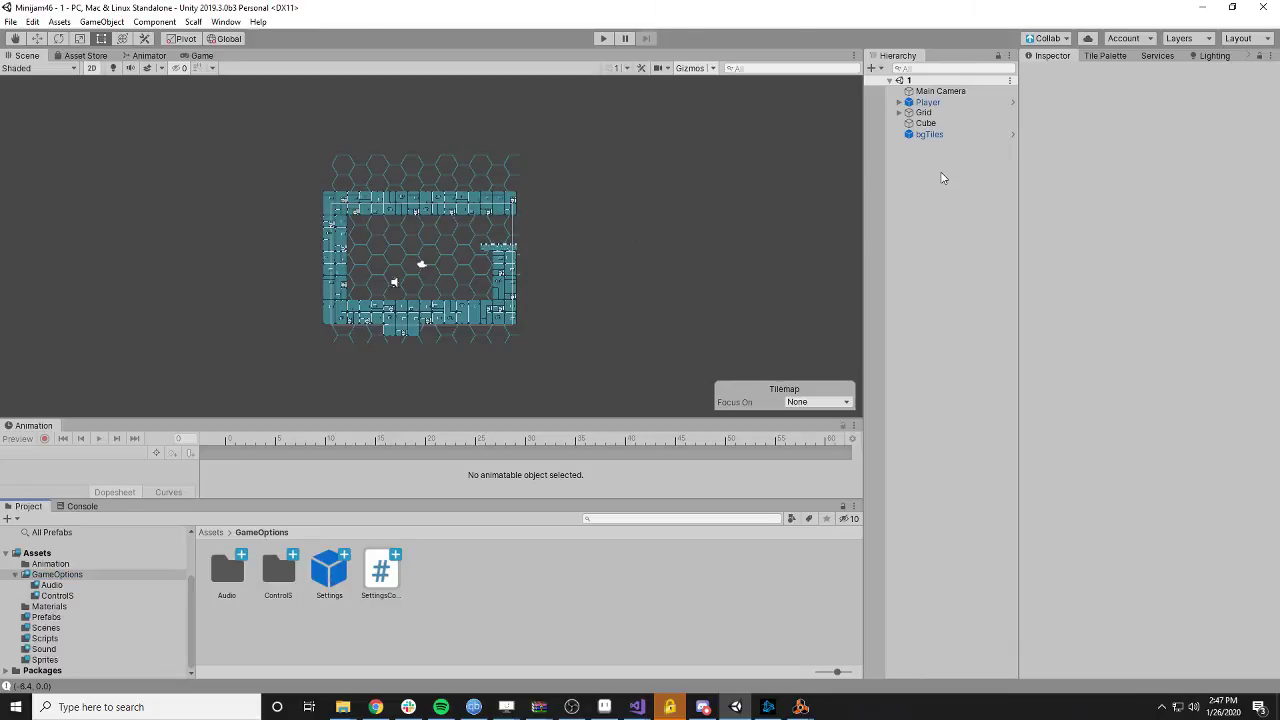
left_click_drag(352, 581, 952, 226)
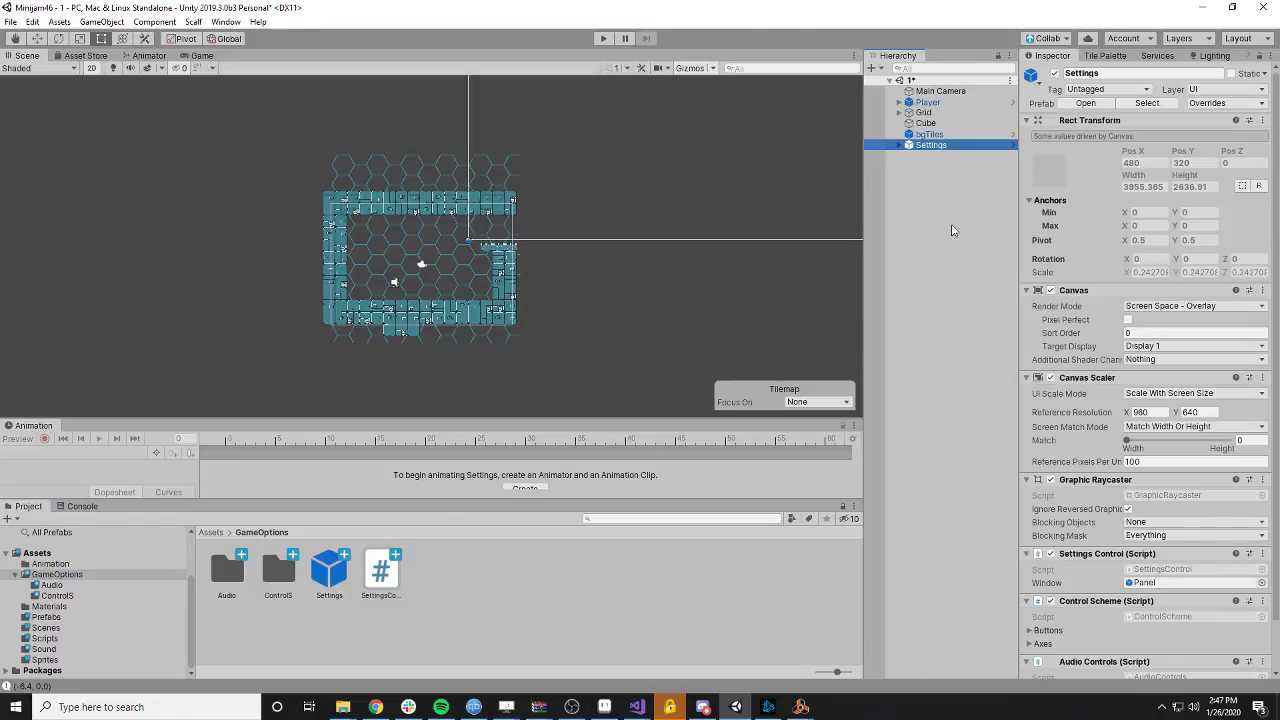
- Assign the Dark track from the Sound folder as the audio clip of the RoccoW Sweet Self Satisfaction music object inside Settings
left_click(903, 145)
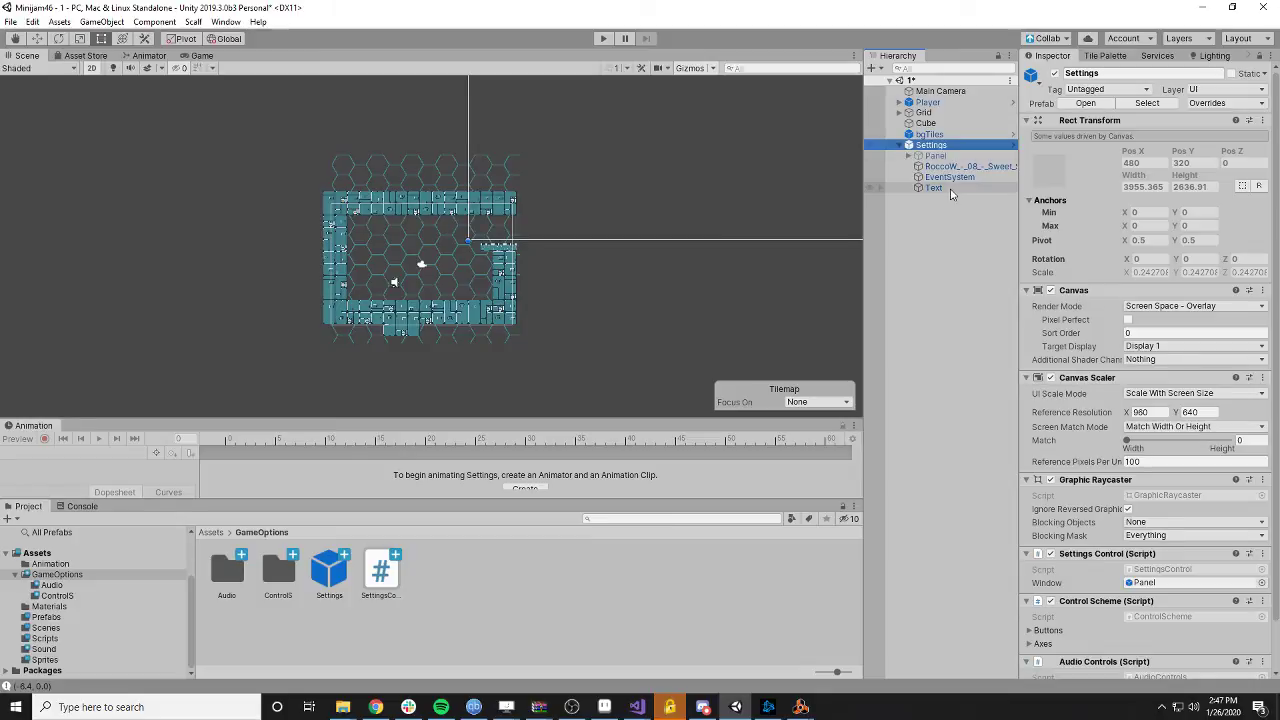
left_click(951, 179)
key("Up")
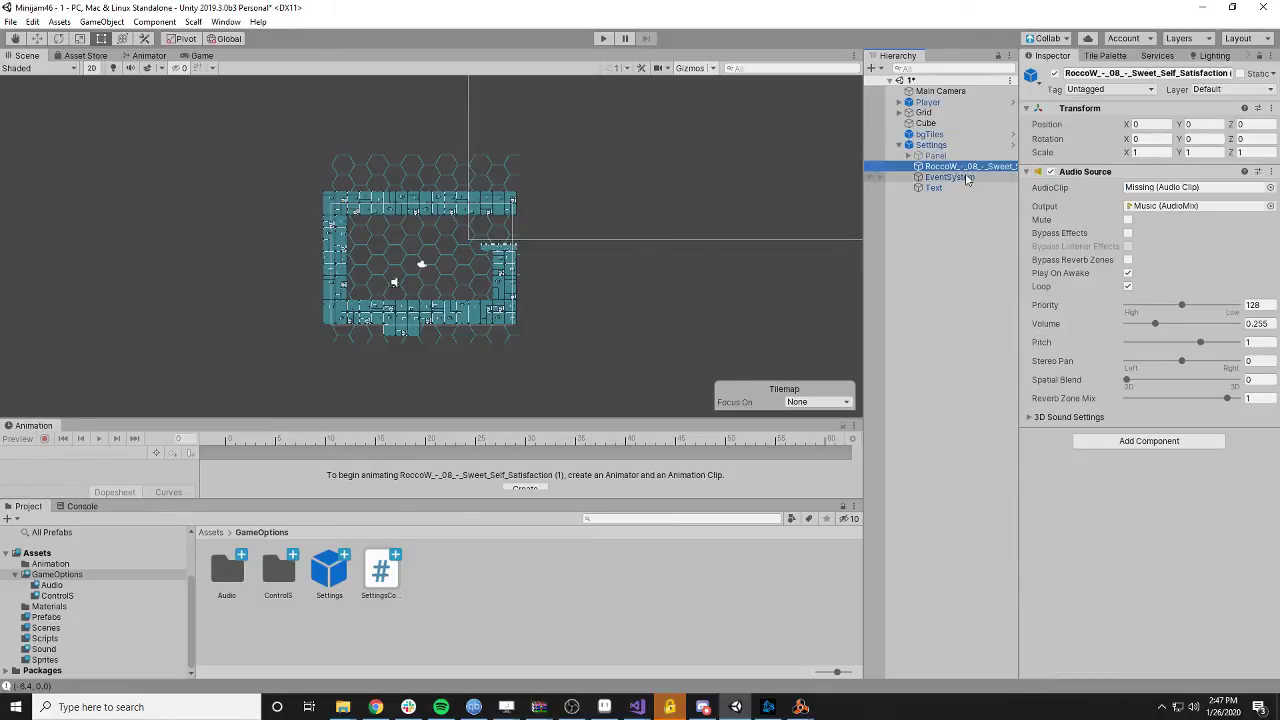
left_click(962, 157)
left_click(966, 166)
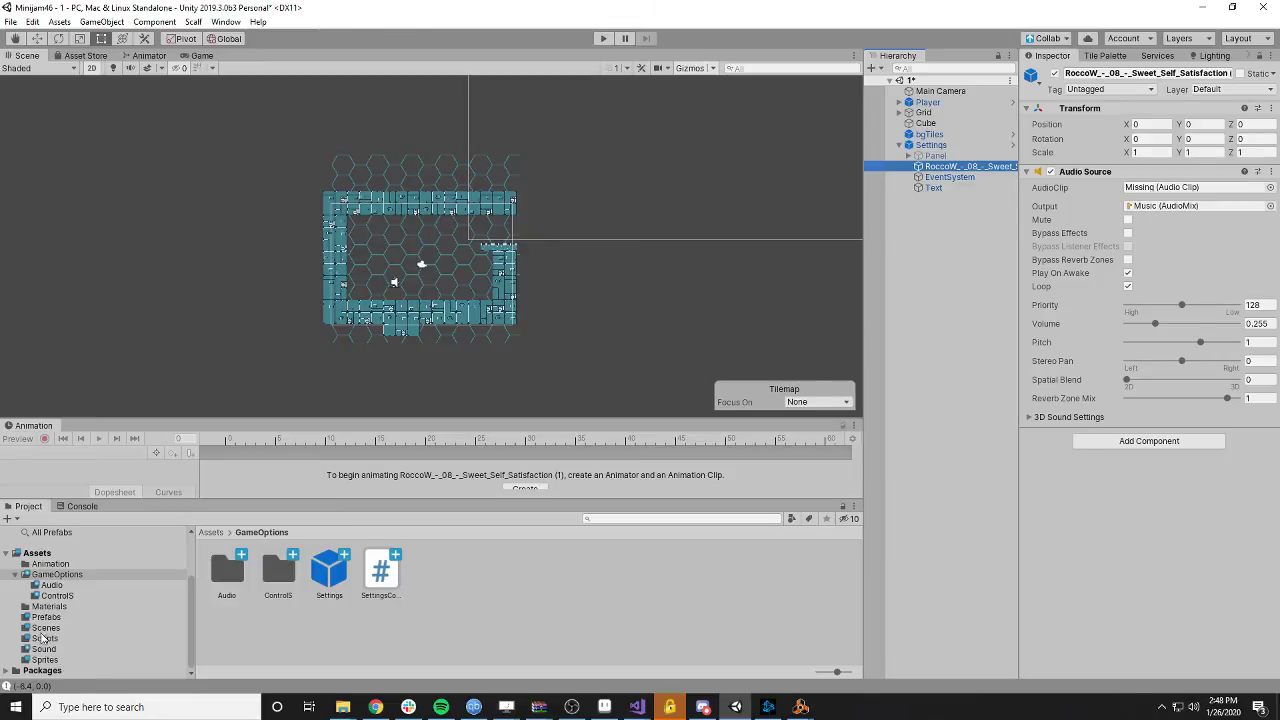
left_click(44, 650)
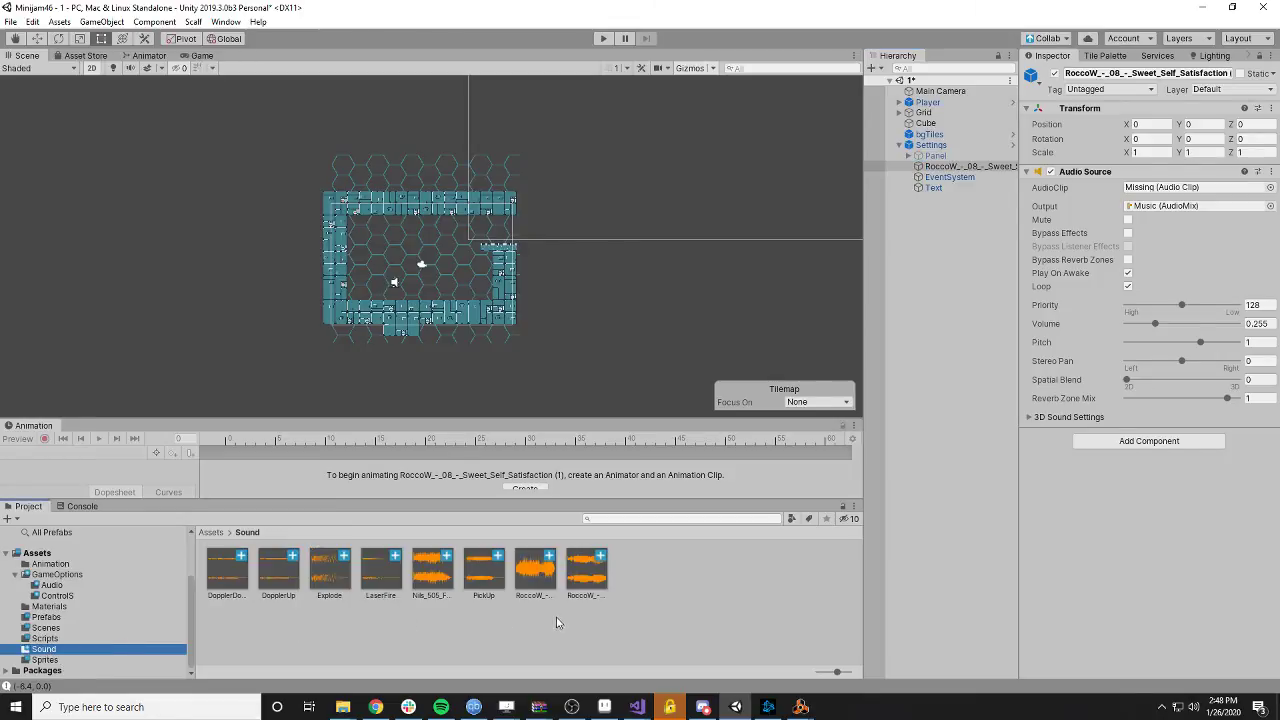
left_click_drag(432, 570, 1207, 190)
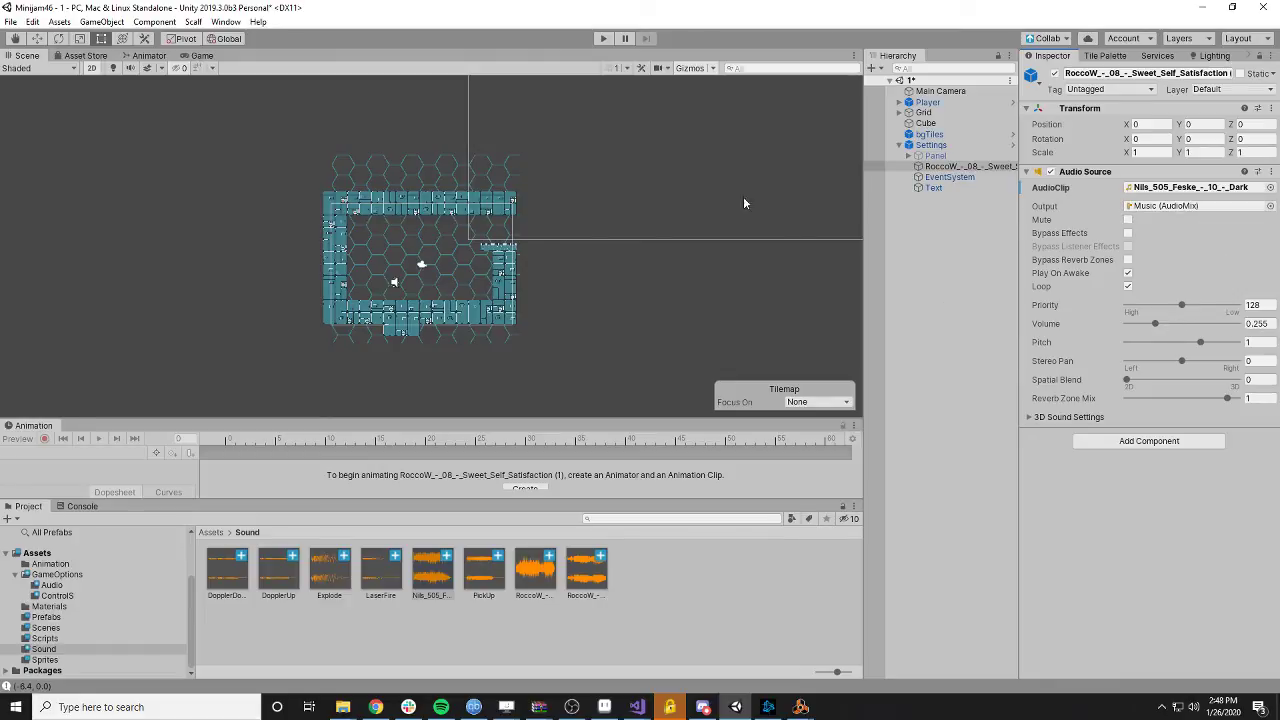
- Start a playtest from scene 1 with the Dark music and move the character through levels 1 and 2
left_click(603, 38)
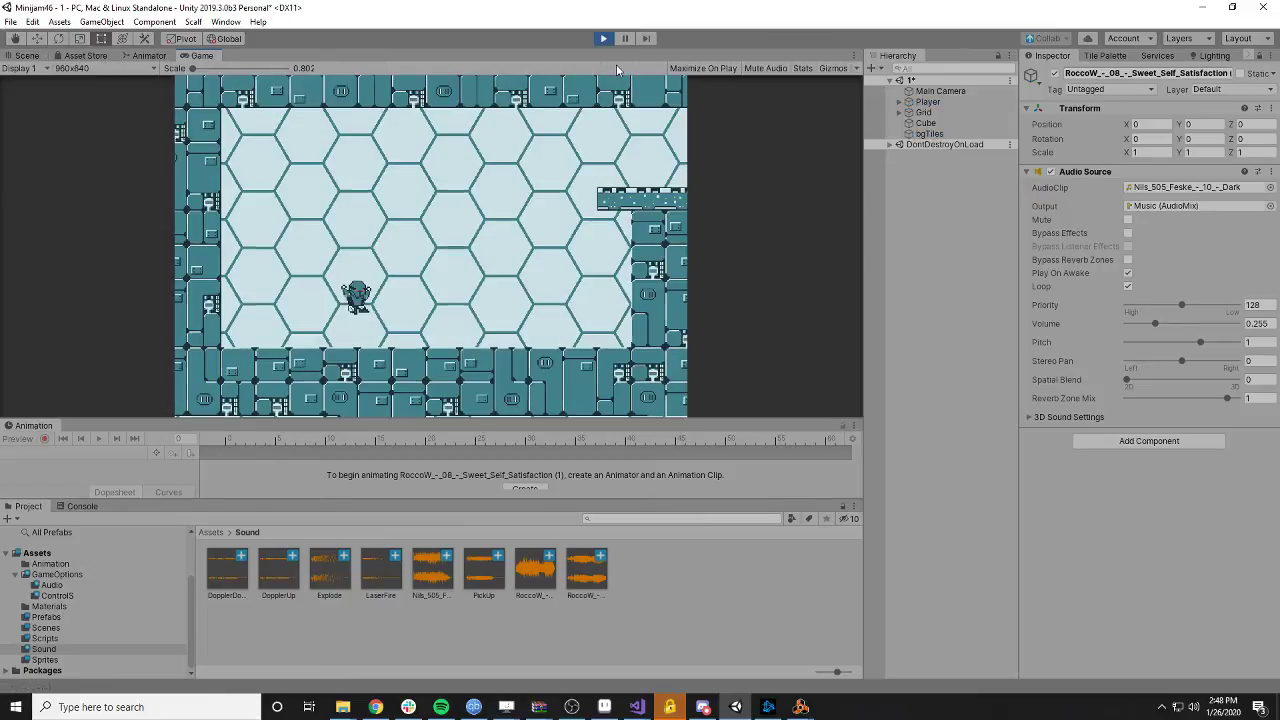
key("Left")
key("space")
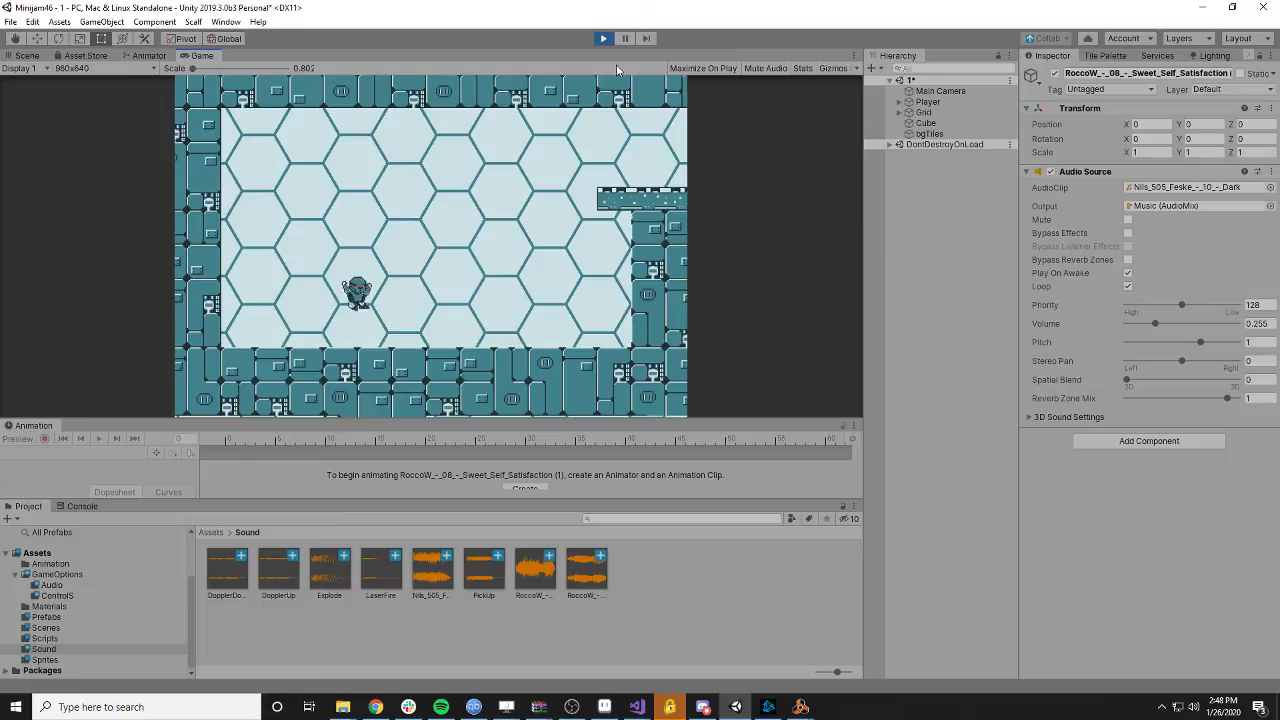
key("Right")
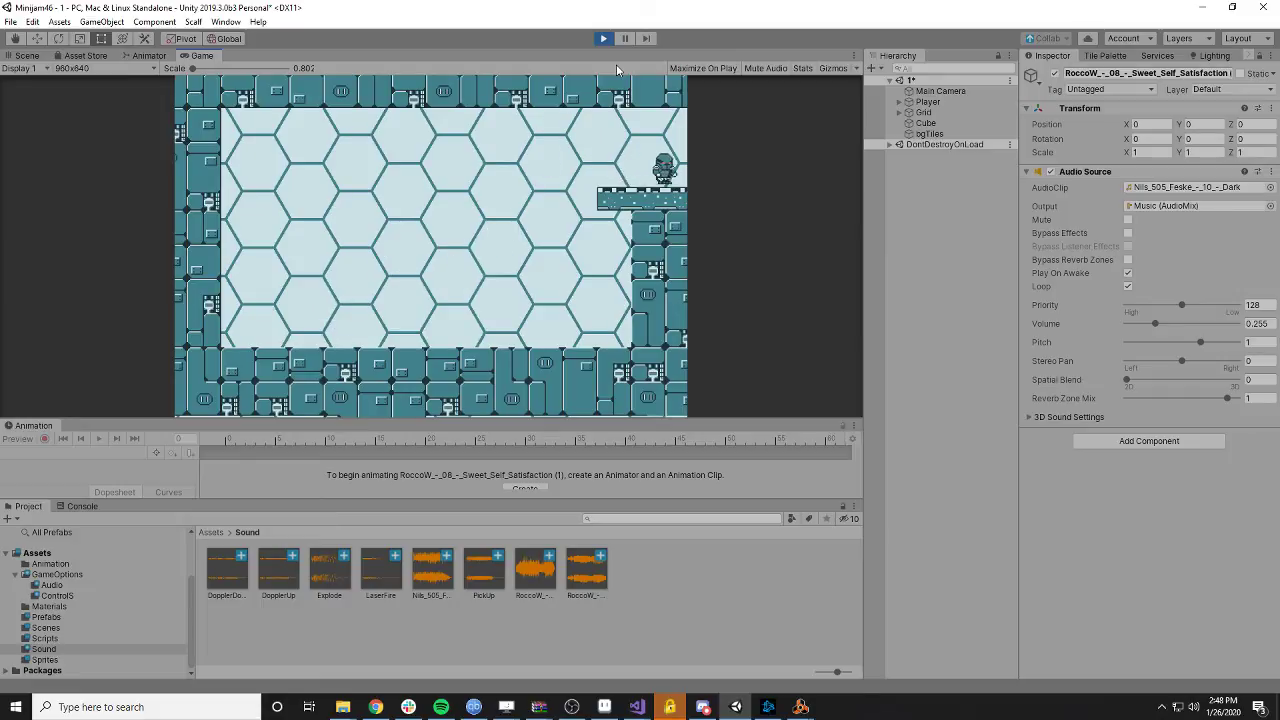
key("Right")
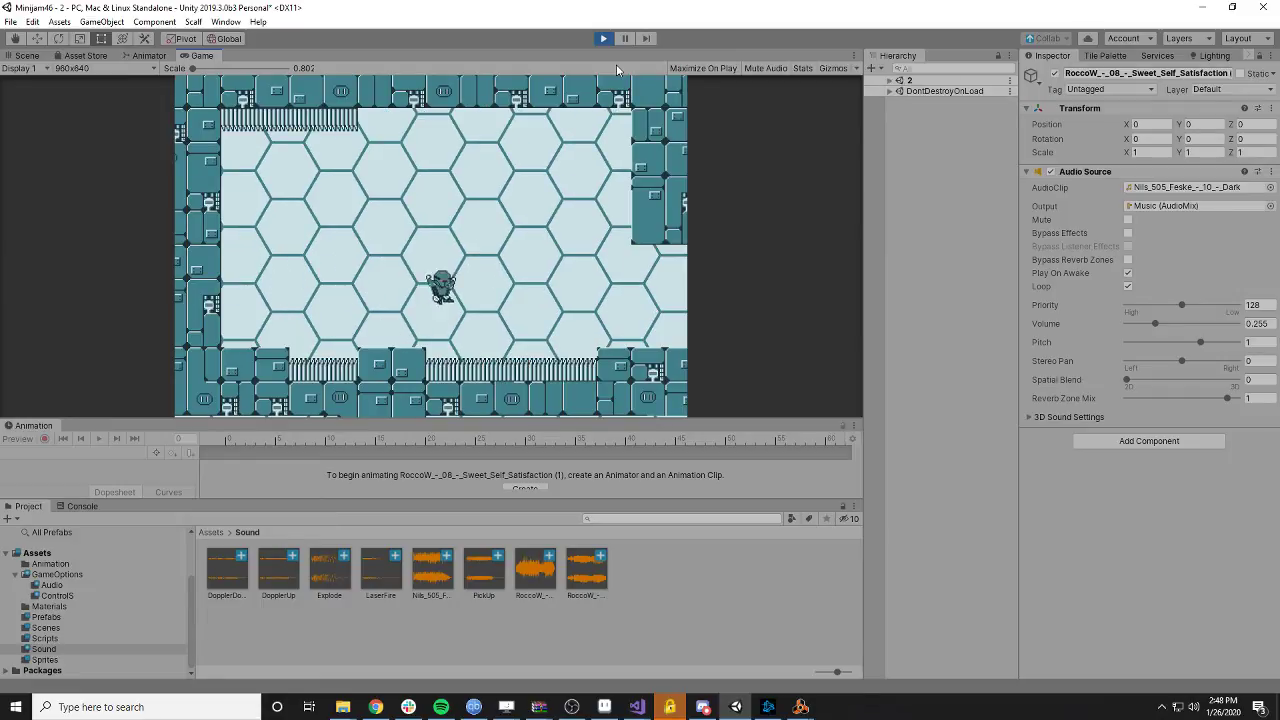
key("space")
key("Right")
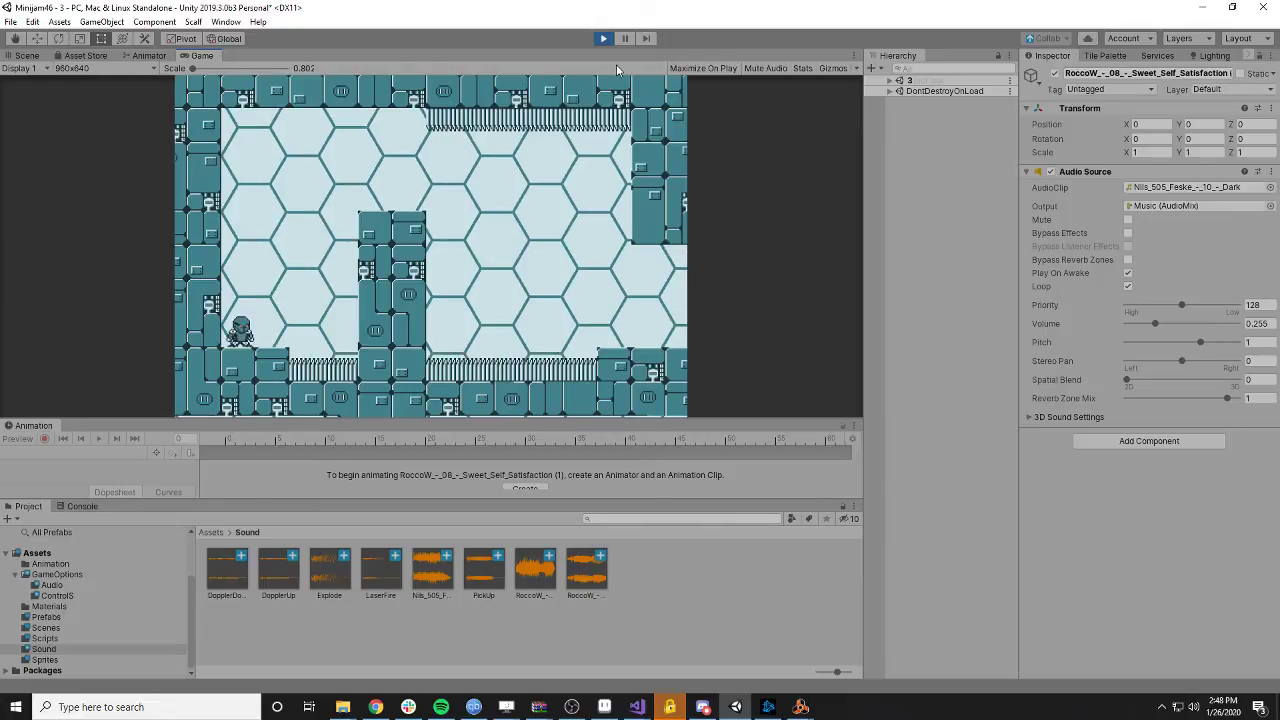
- Continue the playtest through levels 3, 4 and 5 up to level 6, and stop the game
key("space")
key("Right")
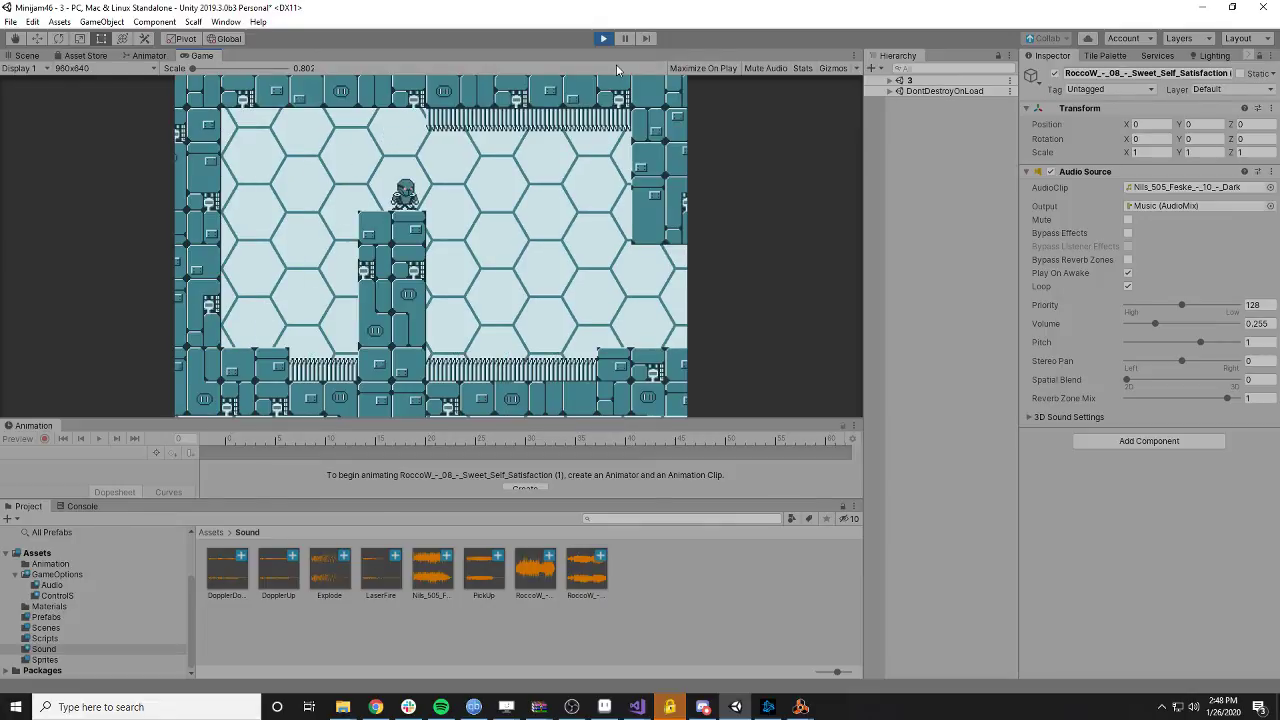
key("Right")
key("Right")
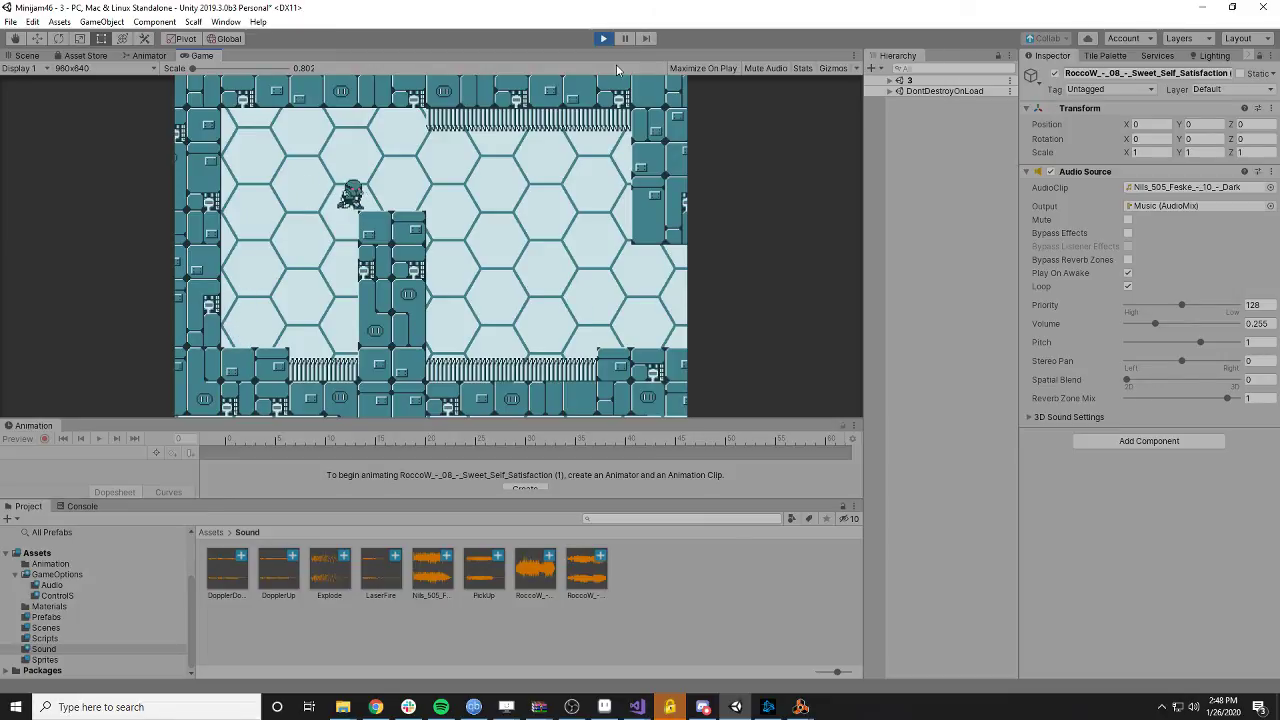
key("Right")
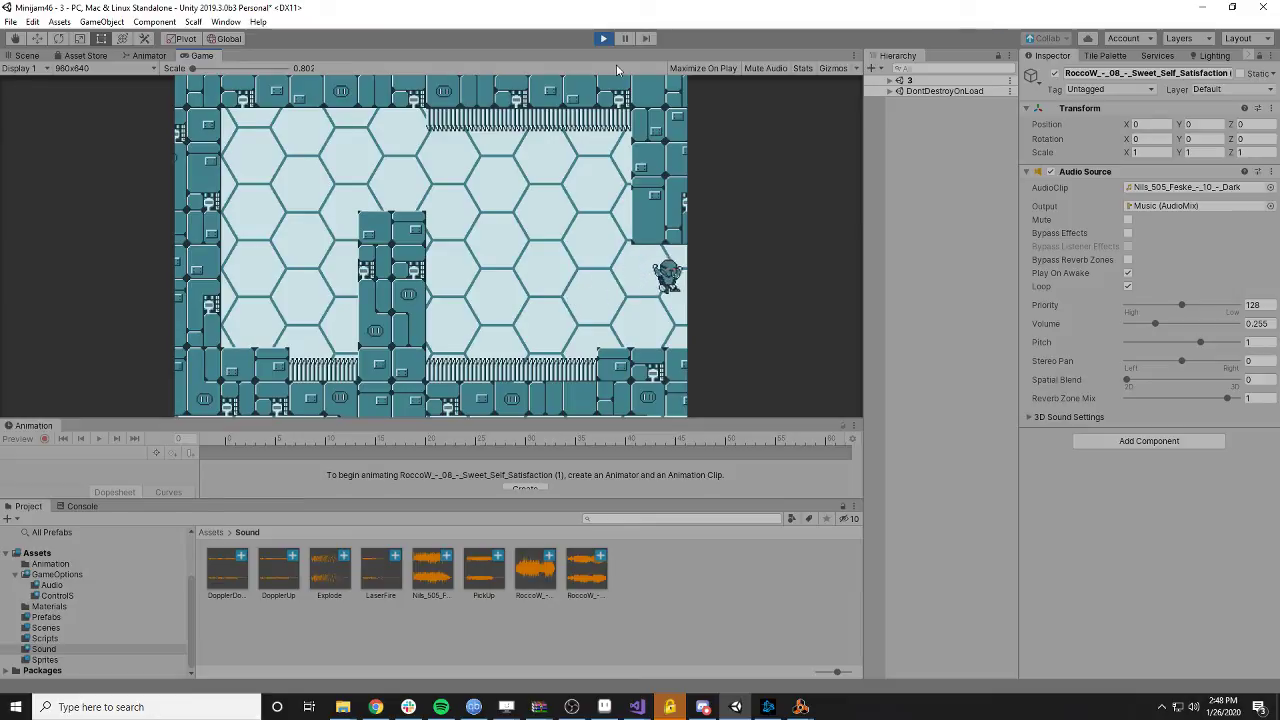
key("Right")
key("Up")
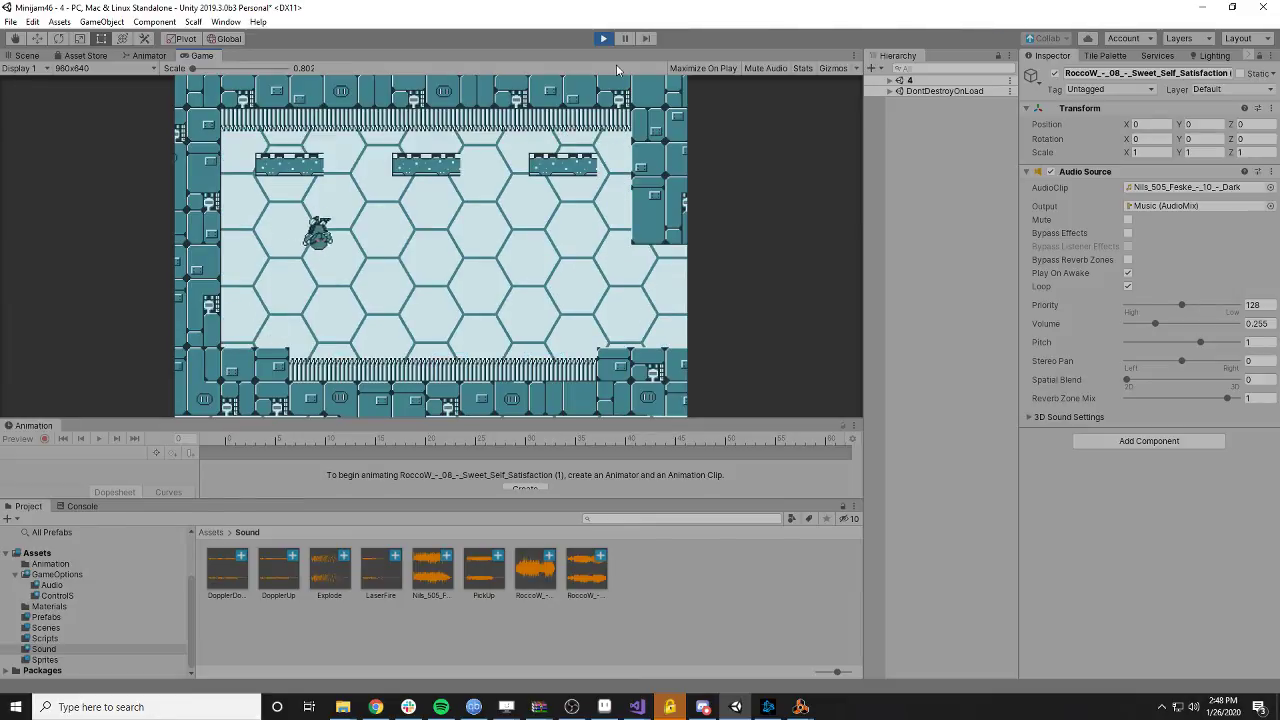
key("Right")
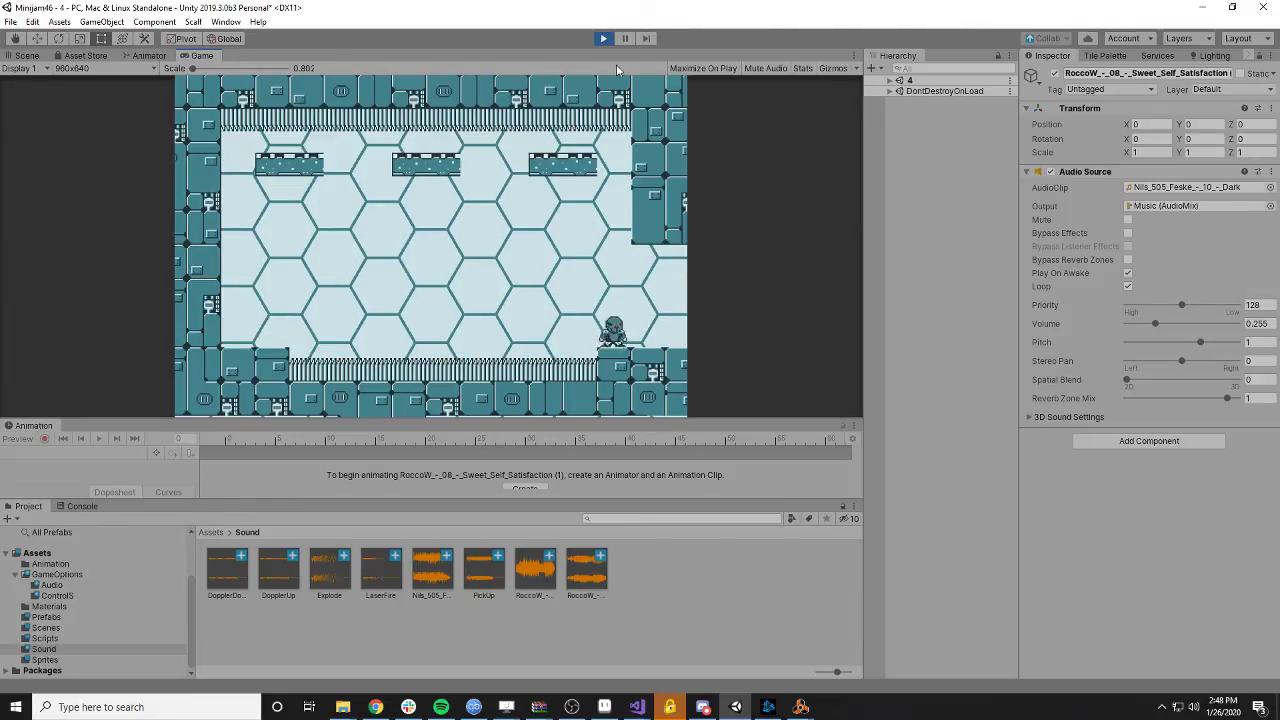
key("Right")
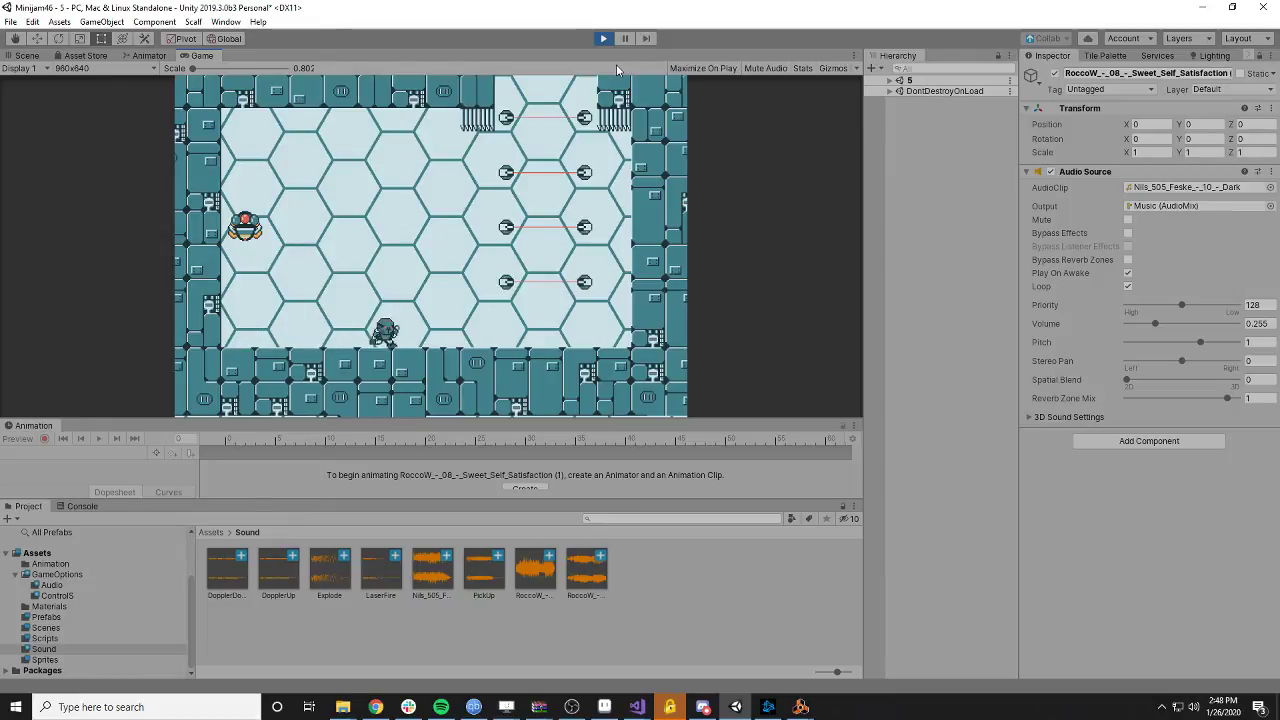
key("Up")
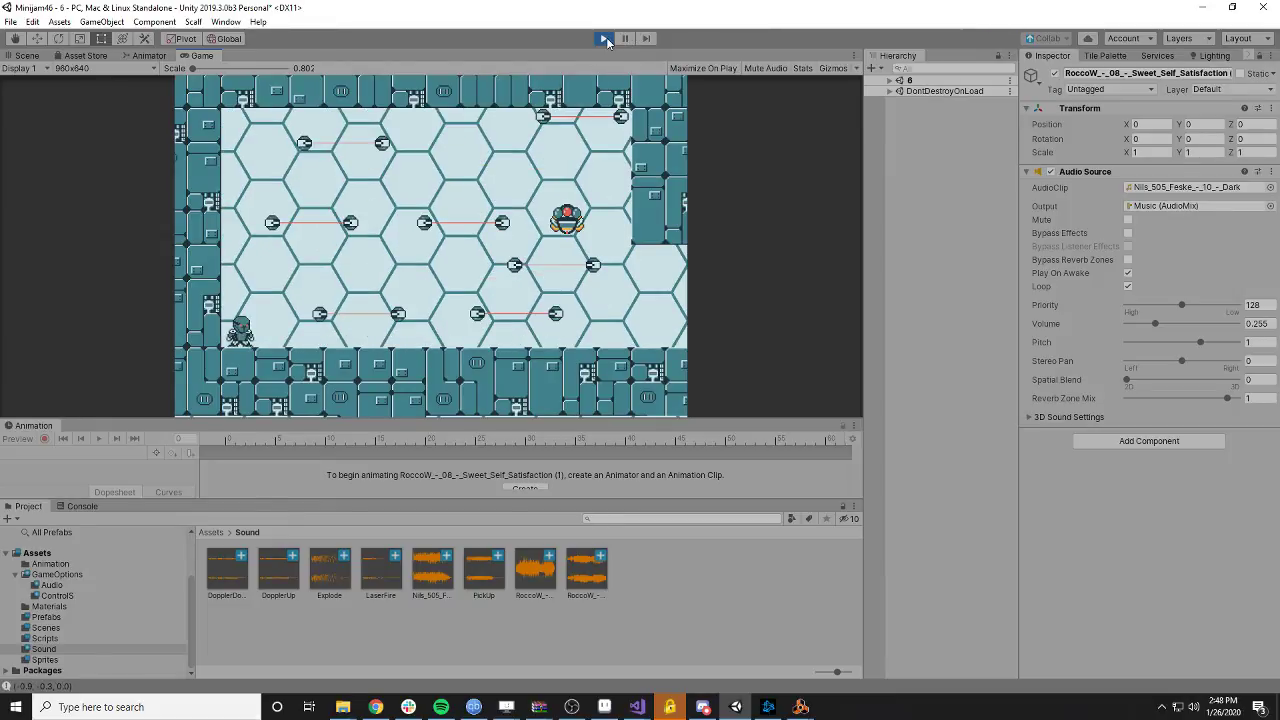
left_click(603, 38)
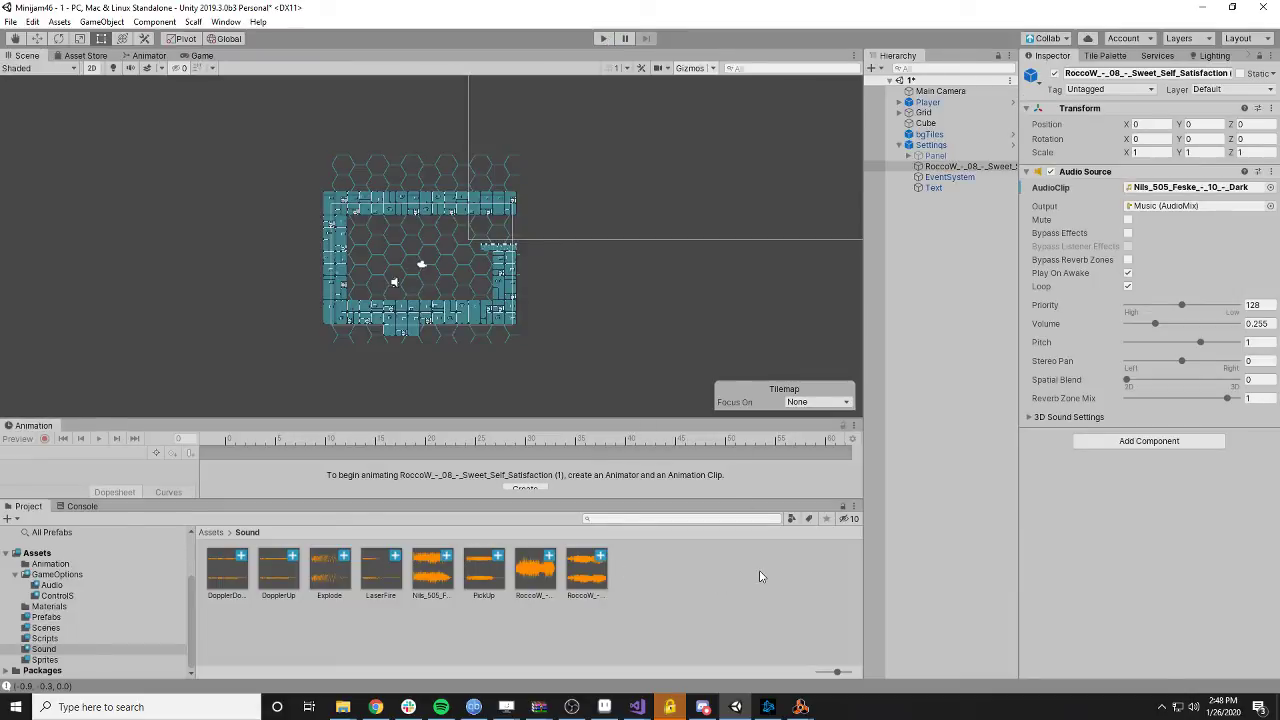
- Set the music object's Audio Source volume to 0.1 and listen to it in a short playtest of scene 1
left_click(1260, 324)
type("0.1")
left_click(601, 41)
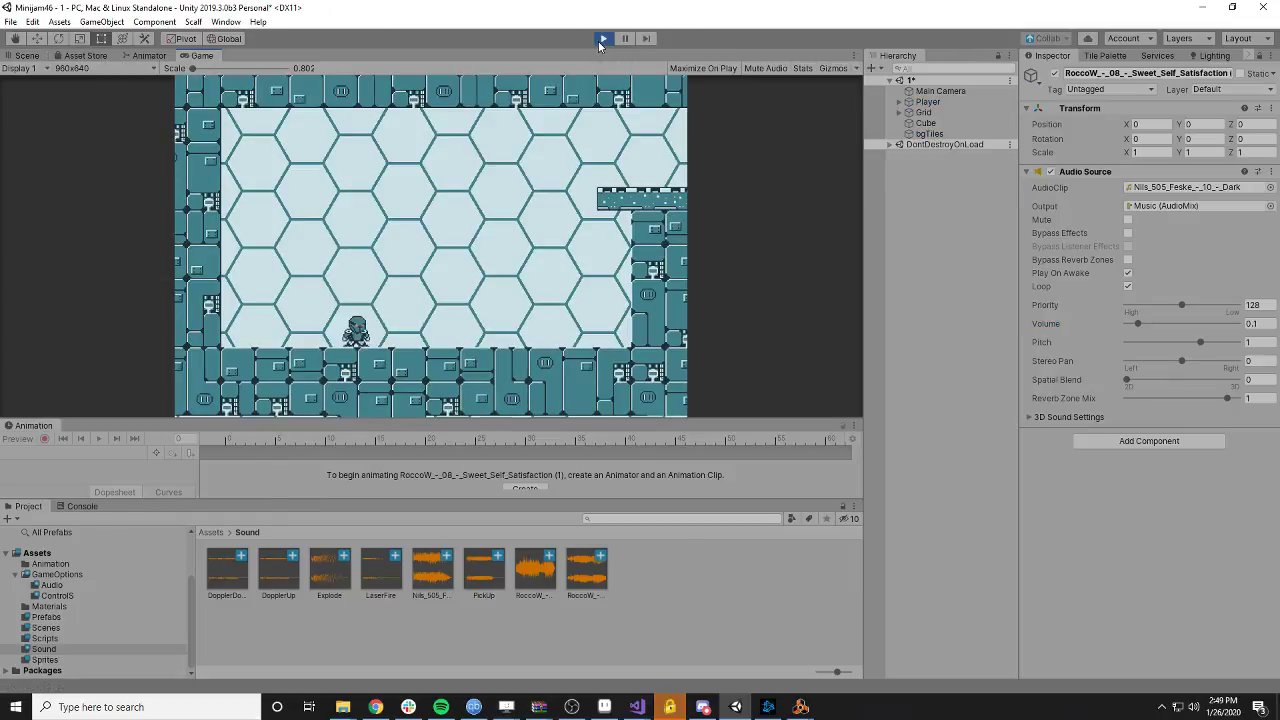
key("w")
key("a")
key("s")
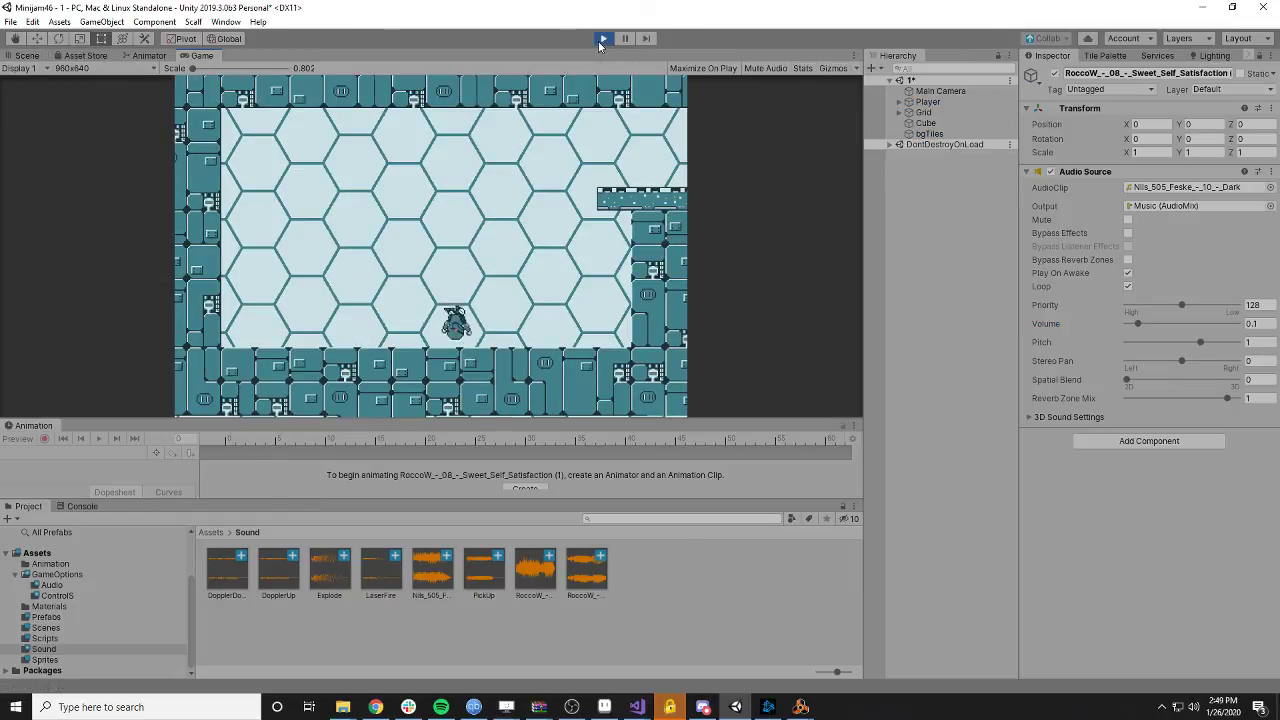
key("w")
key("w")
key("s")
key("w")
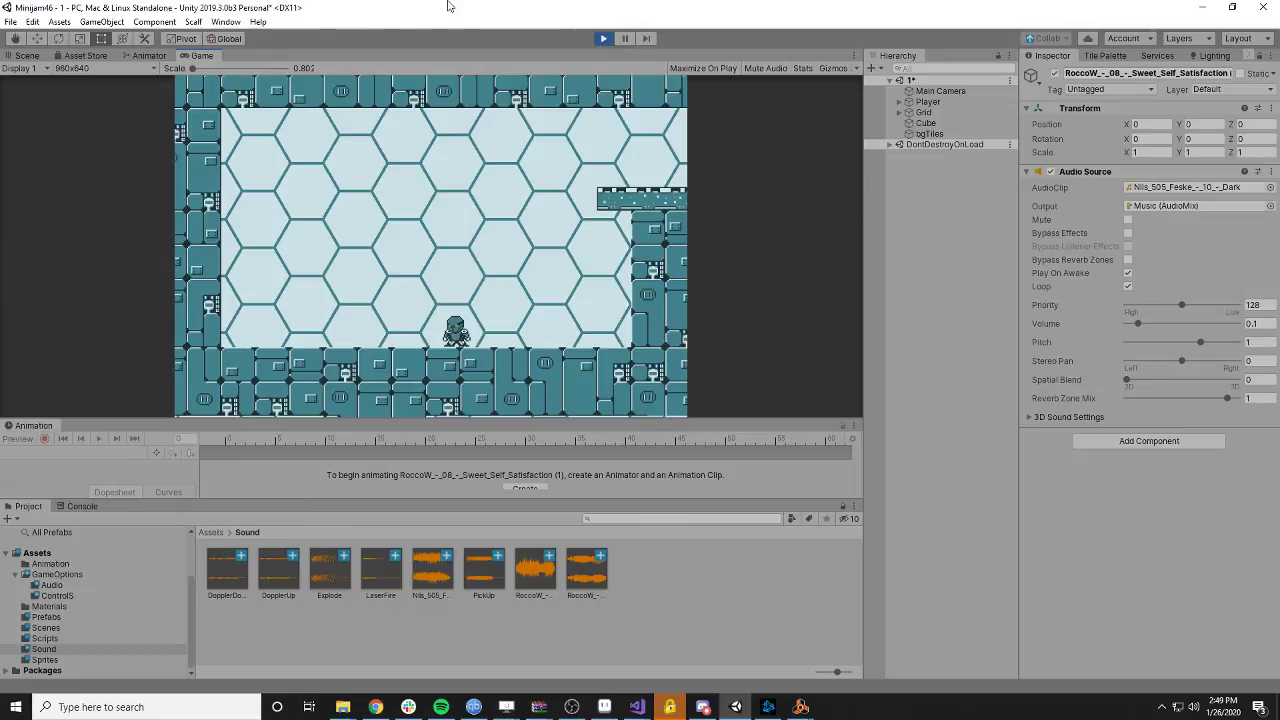
left_click(603, 39)
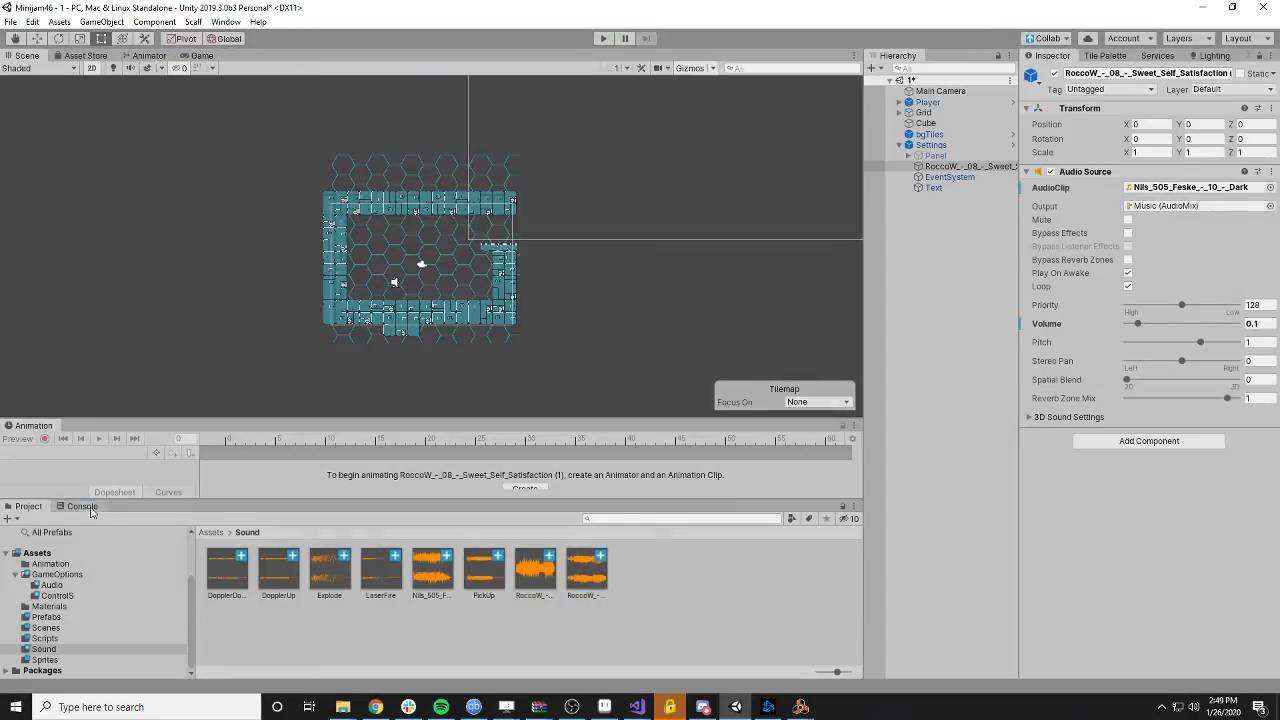
- Restart the playtest and adjust the in-game music volume slider to a little over half, resuming play between adjustments to compare loudness
left_click(84, 506)
left_click(29, 507)
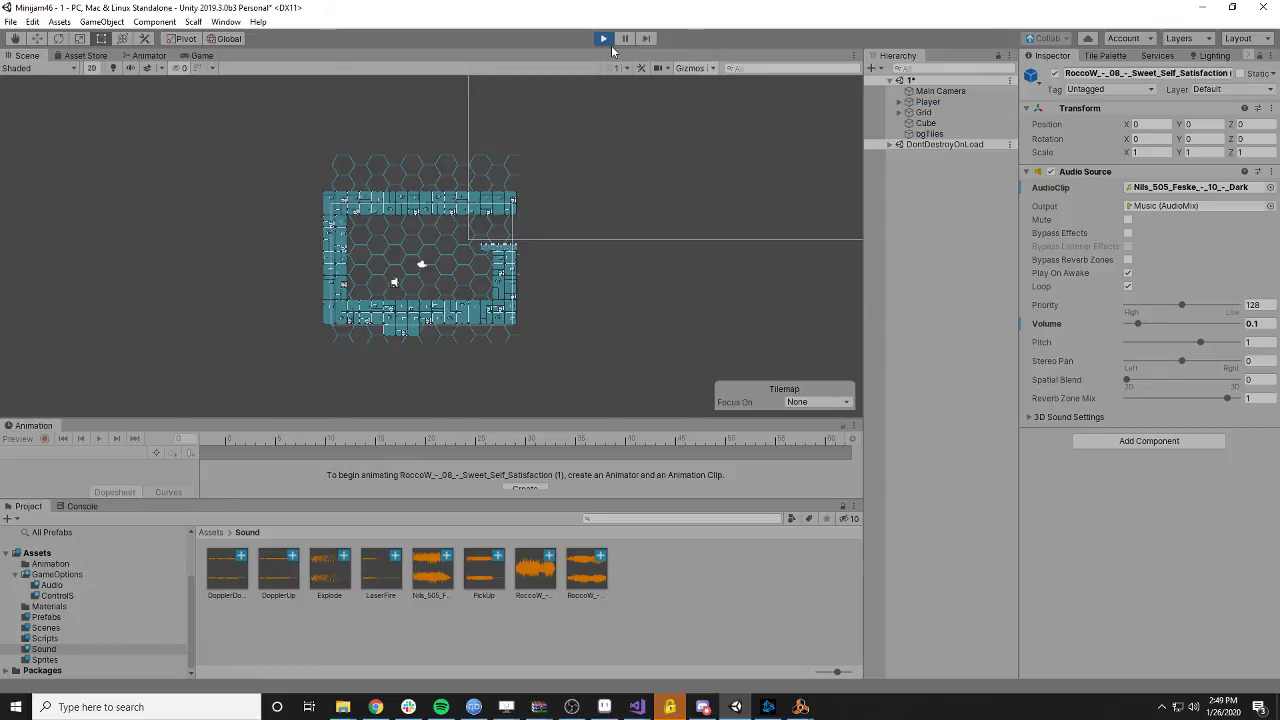
key("Escape")
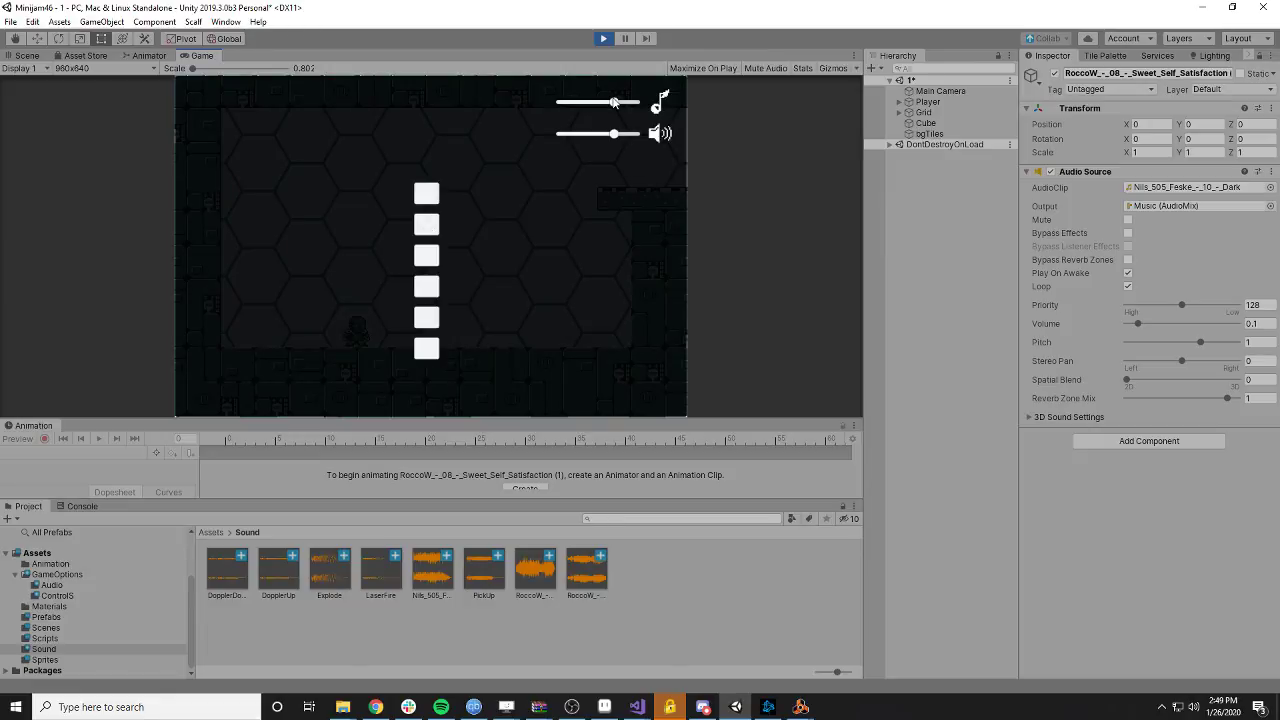
left_click_drag(613, 102, 580, 105)
key("Escape")
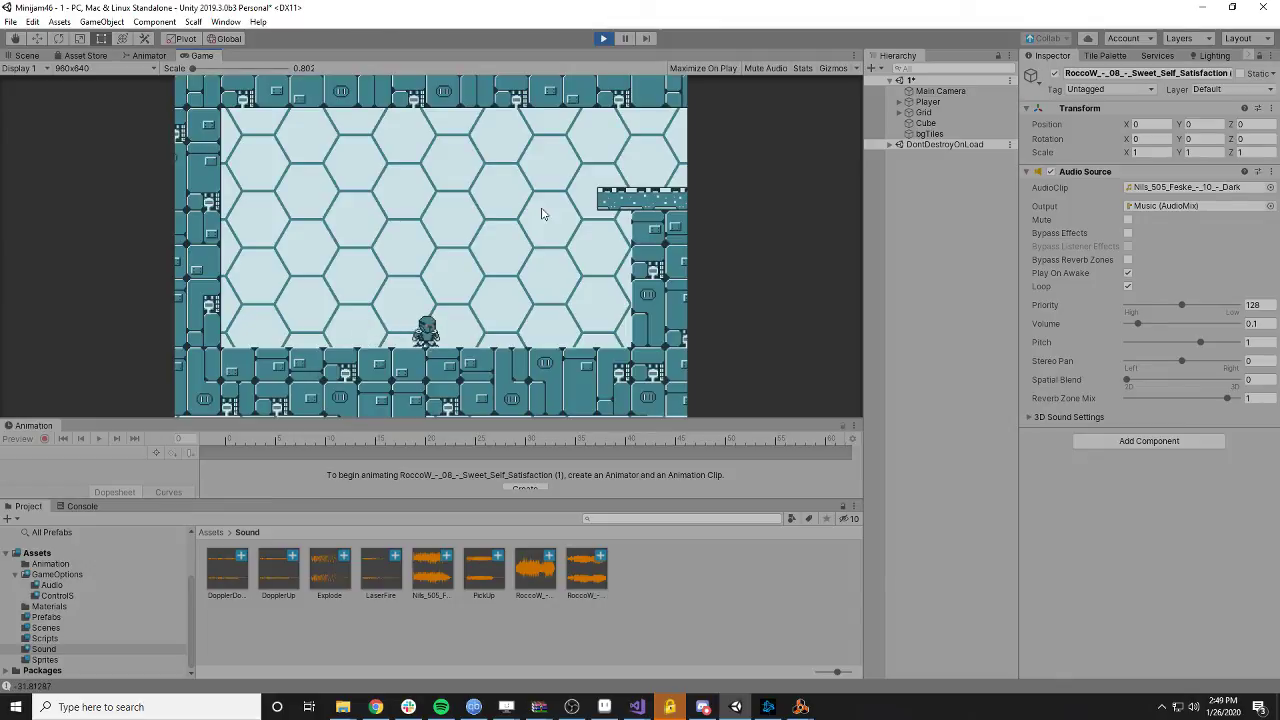
key("Escape")
left_click_drag(585, 108, 600, 104)
key("Escape")
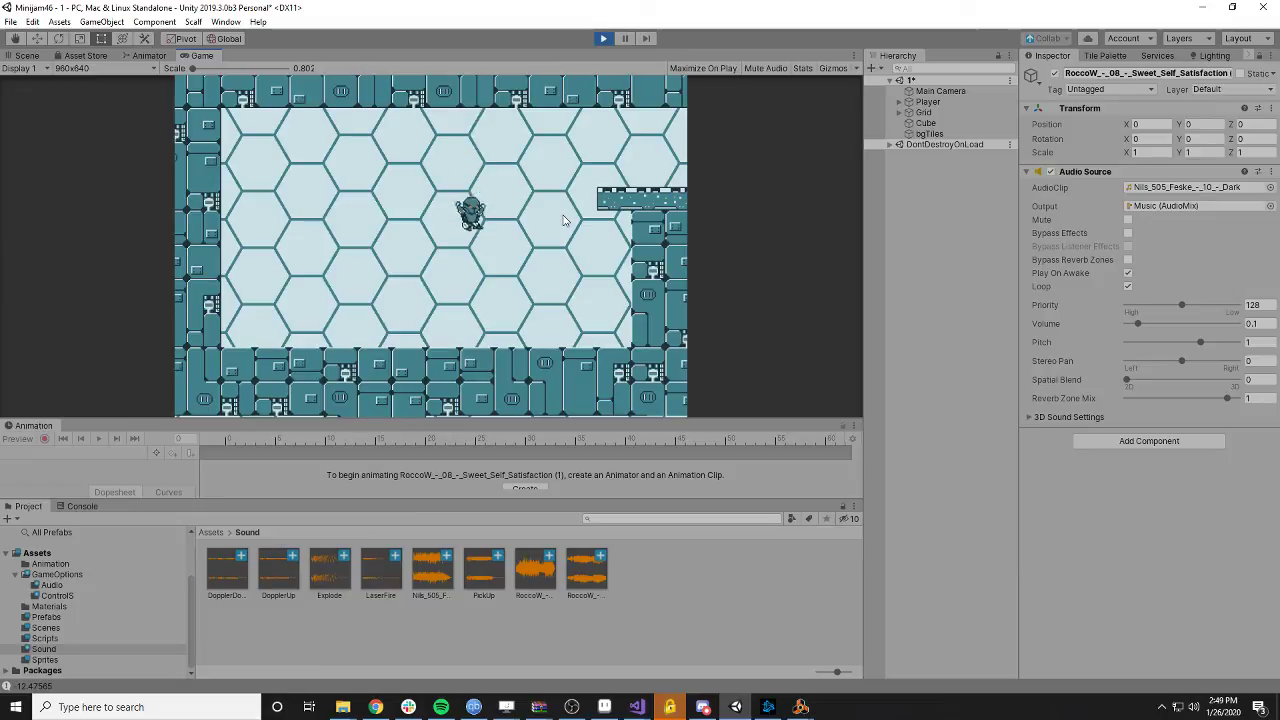
key("Escape")
left_click_drag(601, 104, 608, 105)
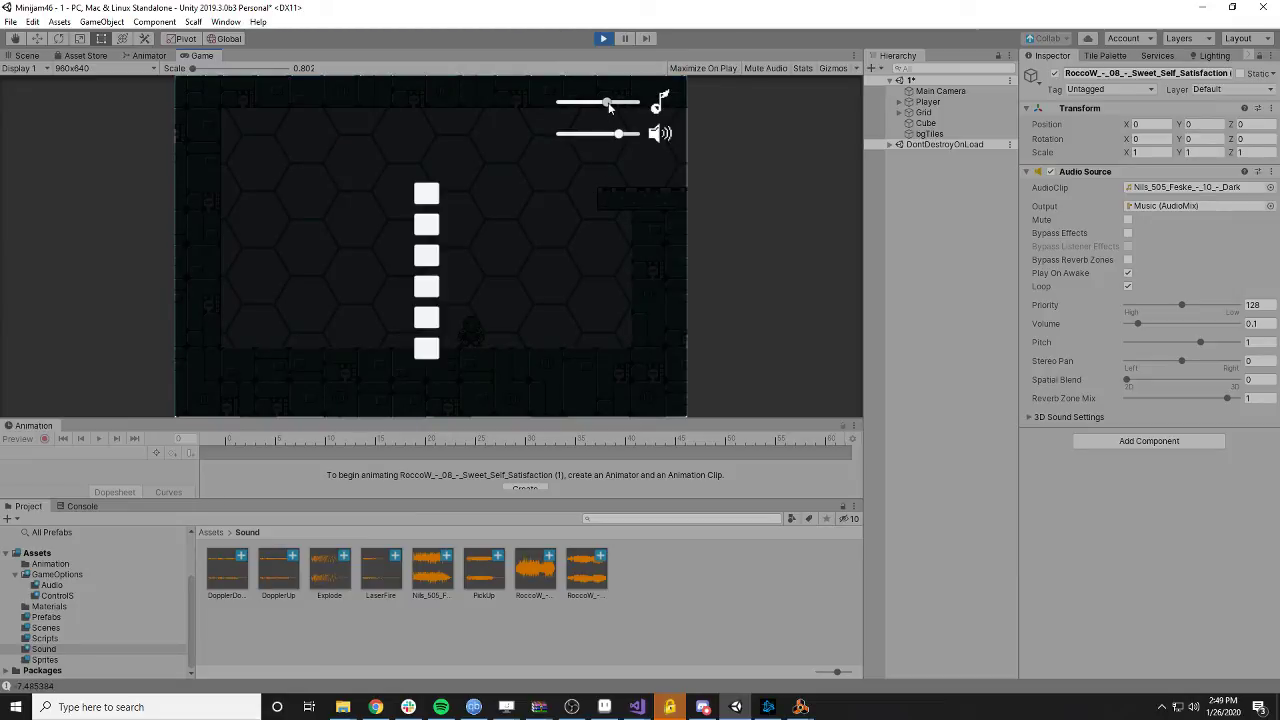
key("Escape")
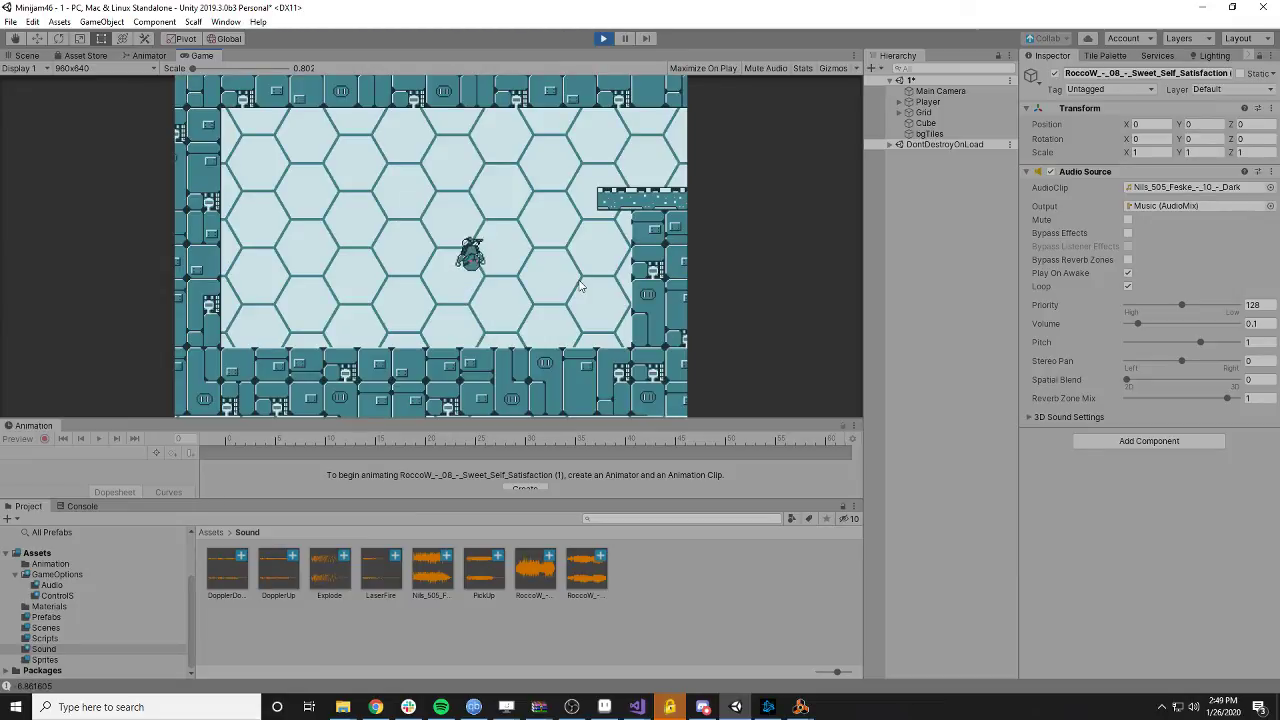
- Play from level 1 through level 4 to reach level 5 while listening to the adjusted music volume
key("Right")
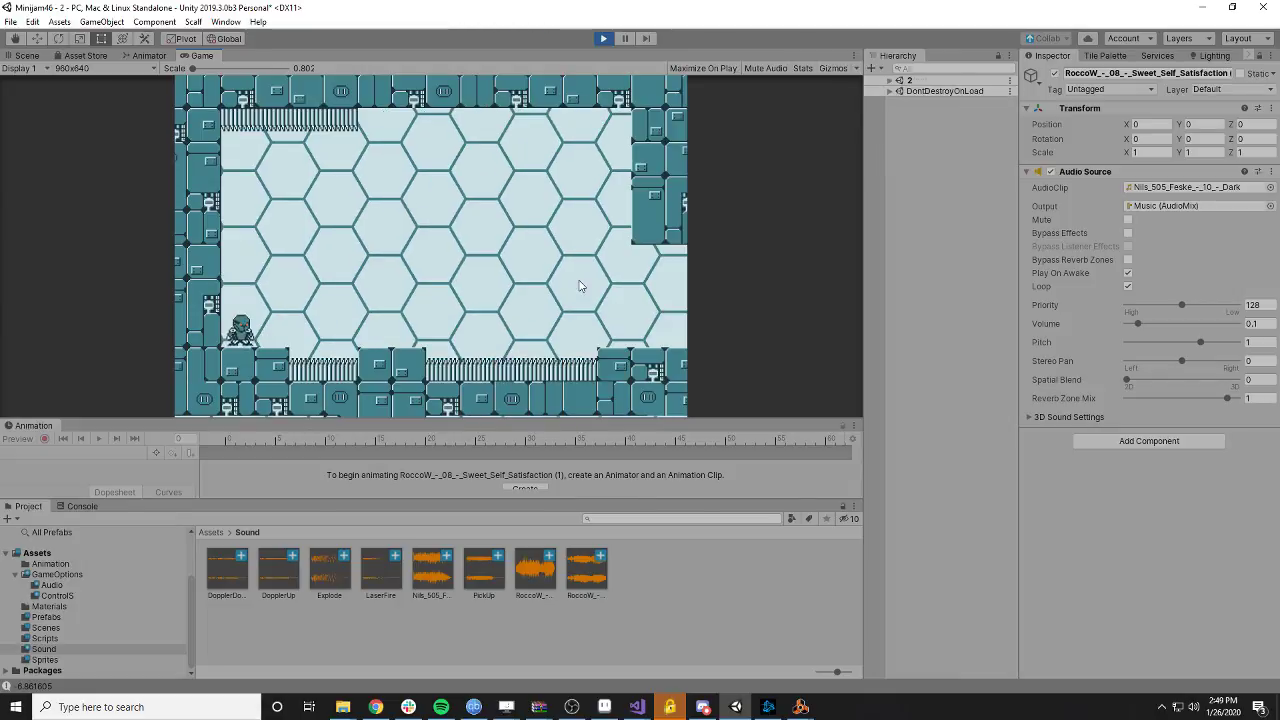
key("Right")
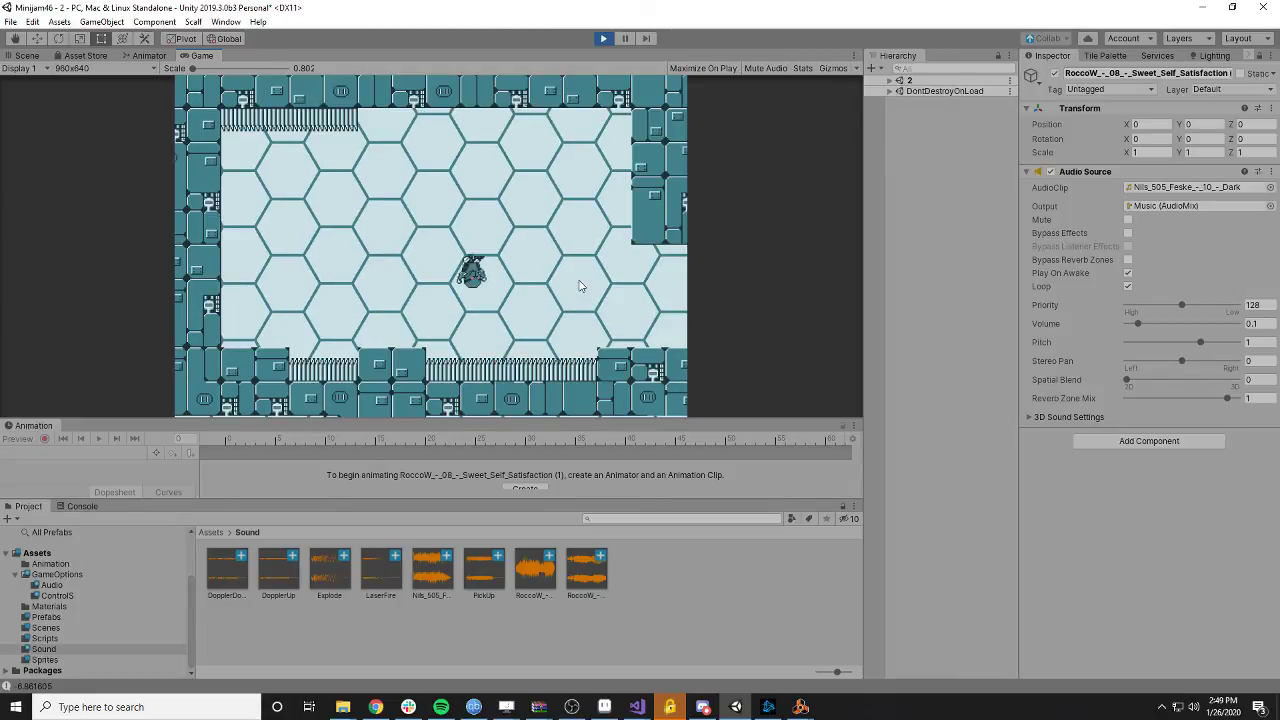
key("Right")
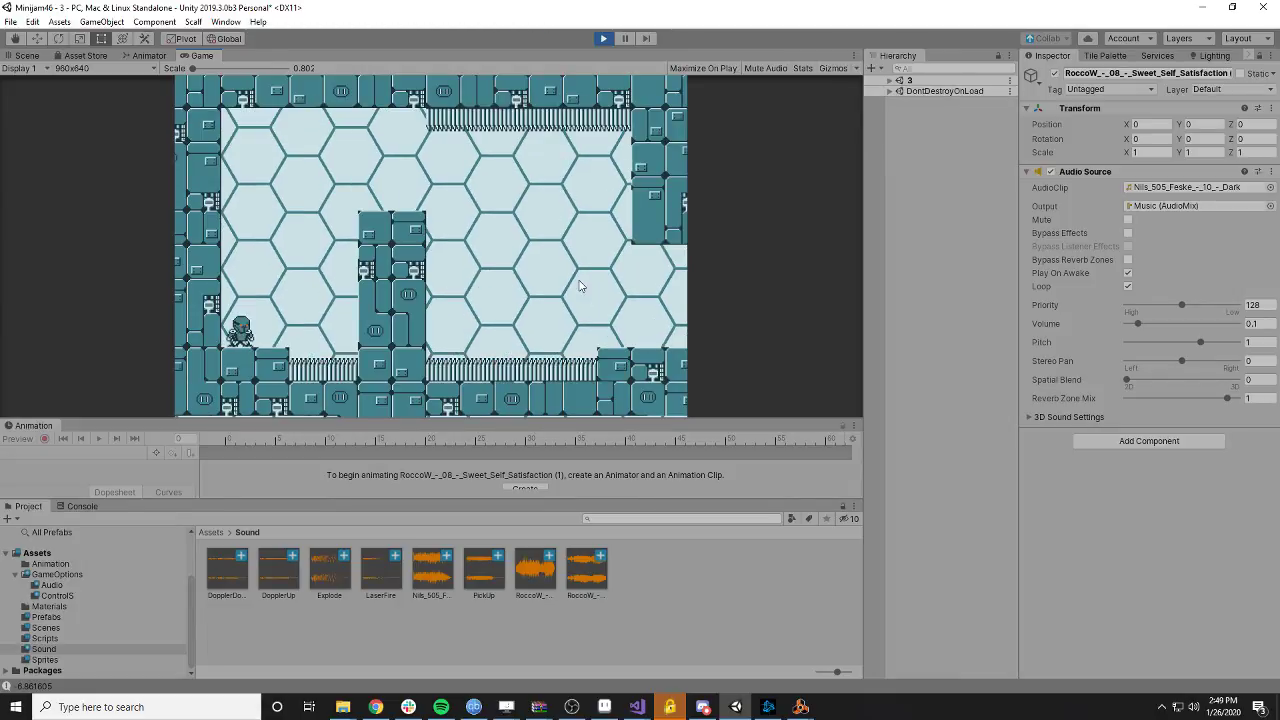
key("Right")
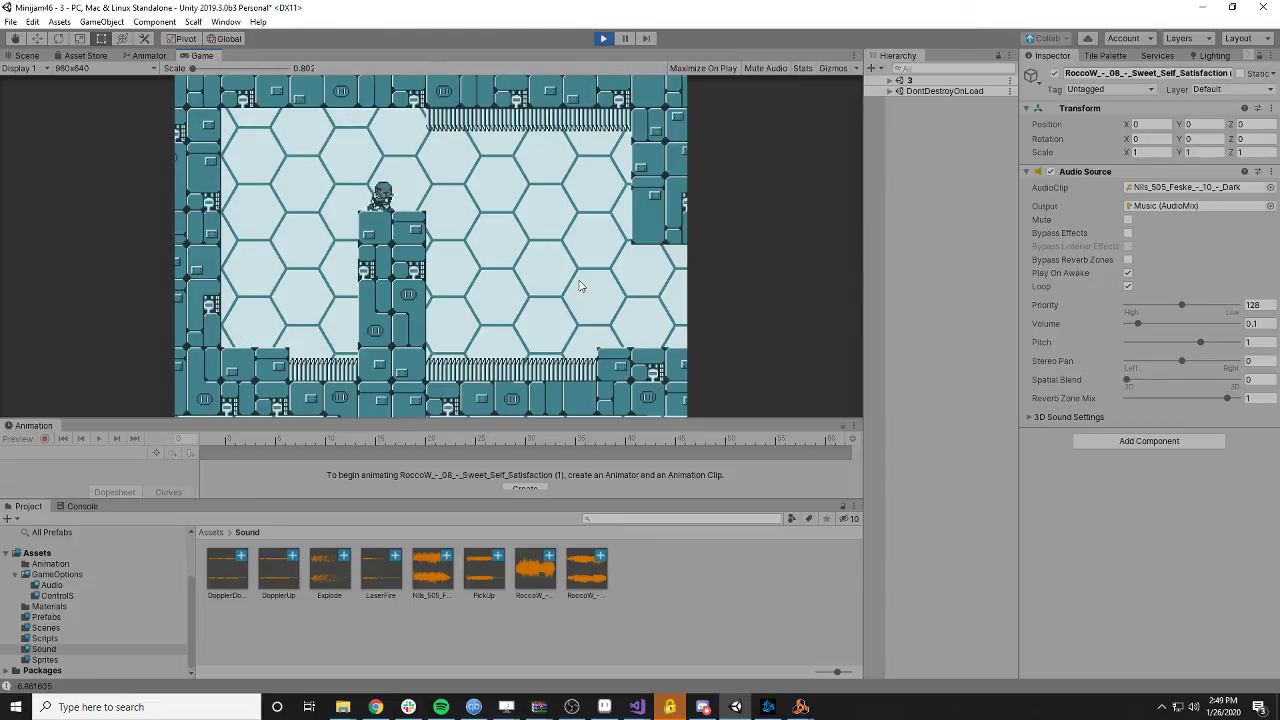
key("Right")
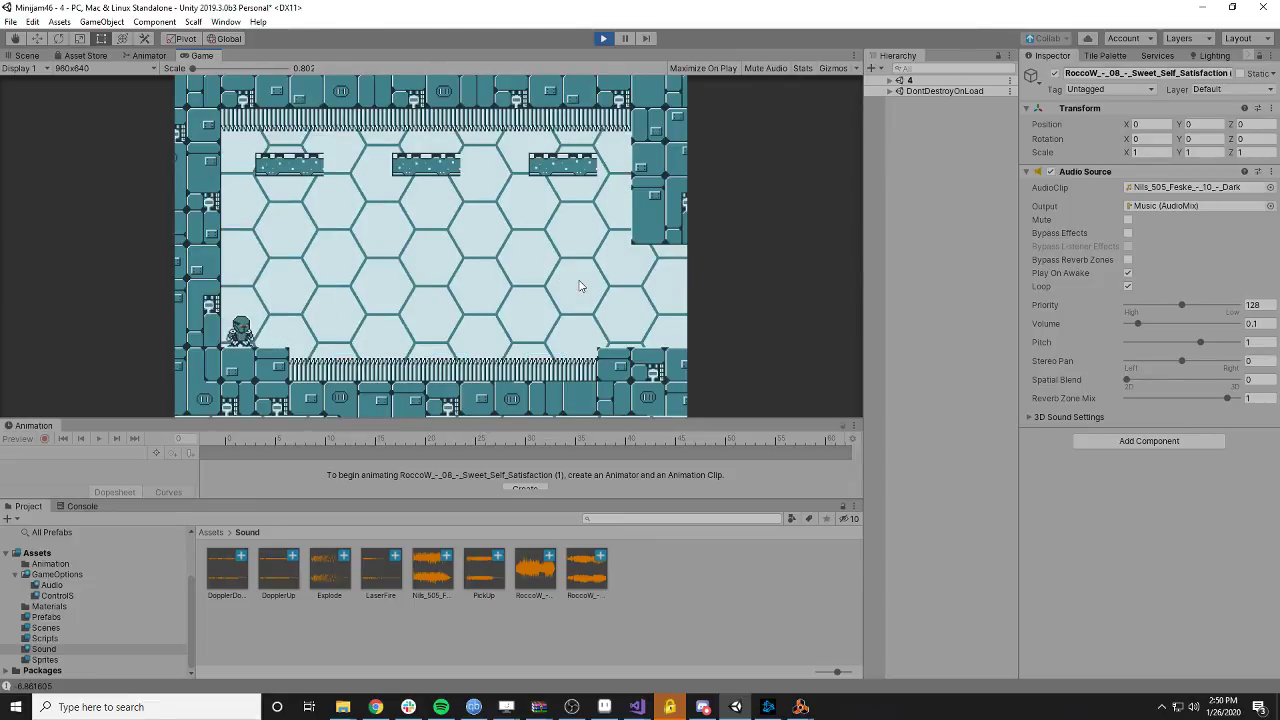
key("Right")
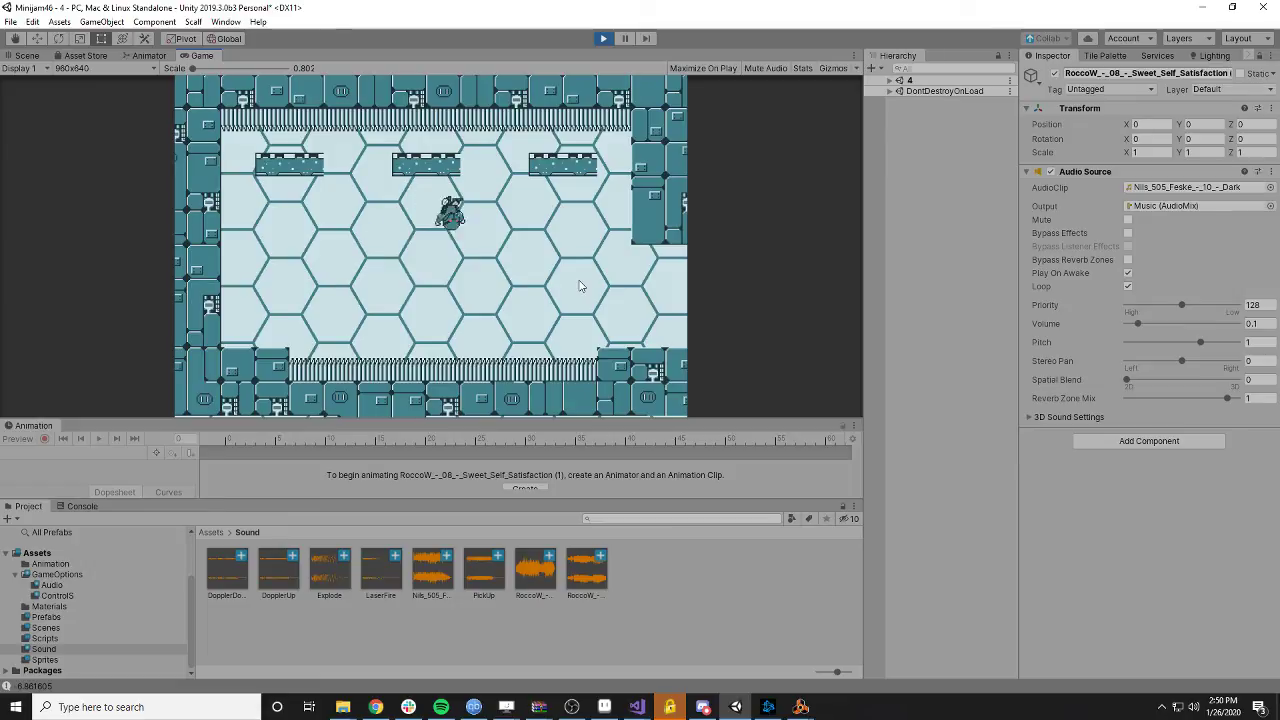
key("Right")
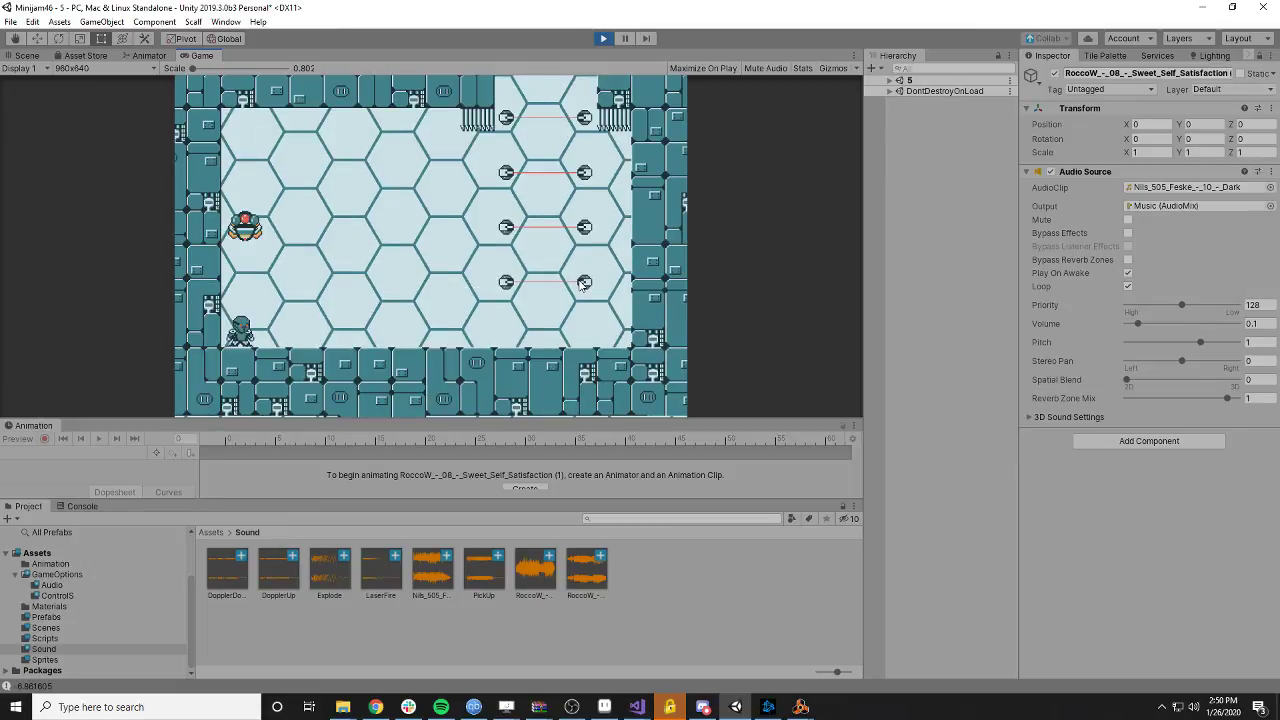
- Raise the in-game music volume slightly and test it against the lasers in level 5, pausing the game again
key("Escape")
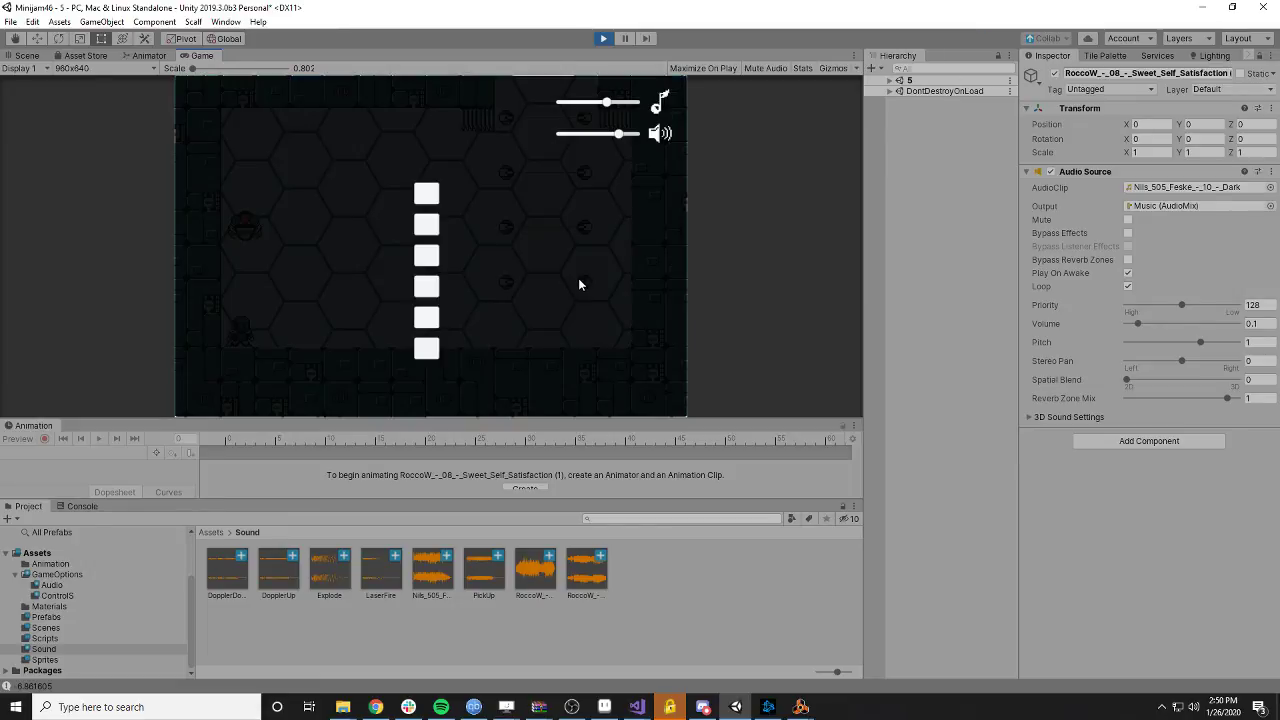
left_click(612, 105)
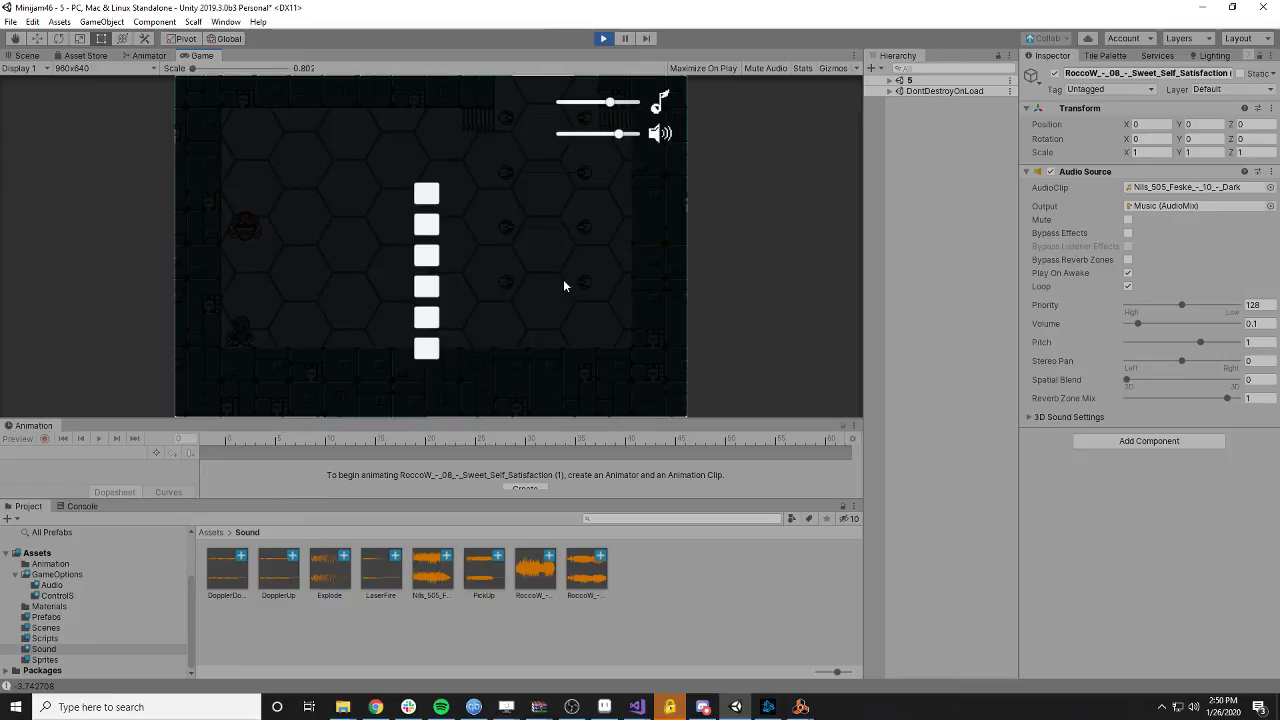
key("Escape")
key("Right")
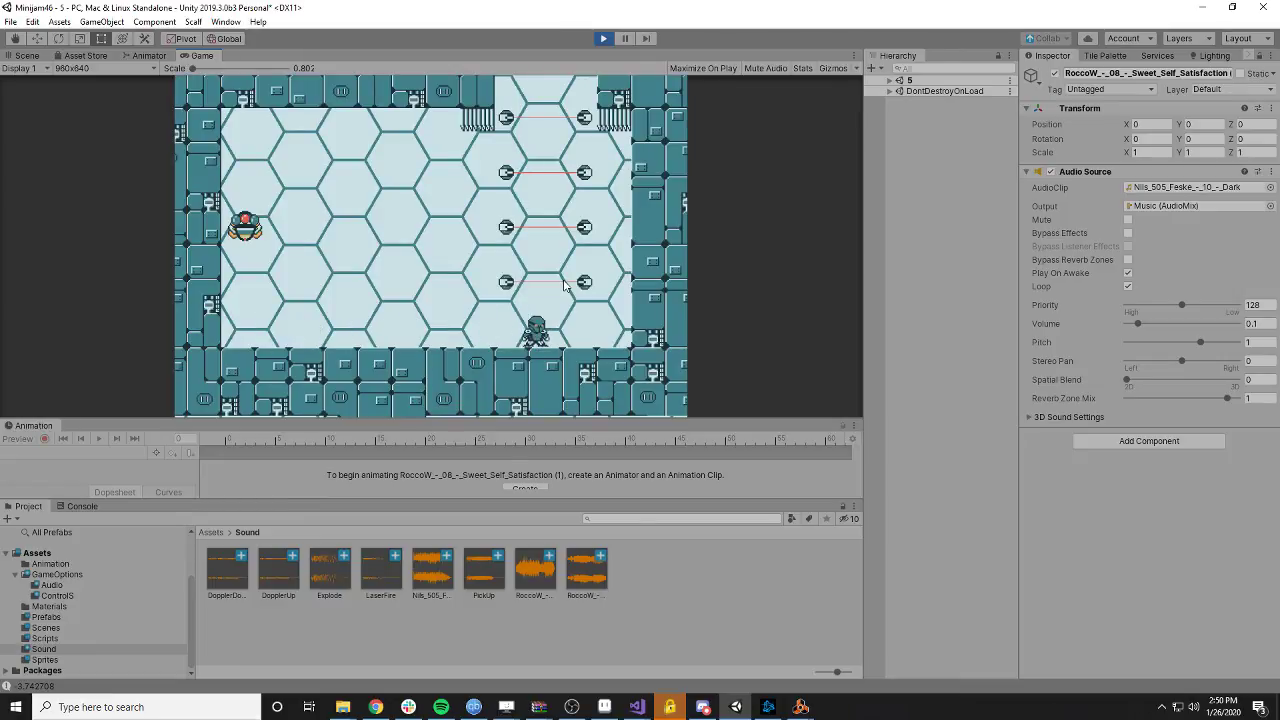
key("Up")
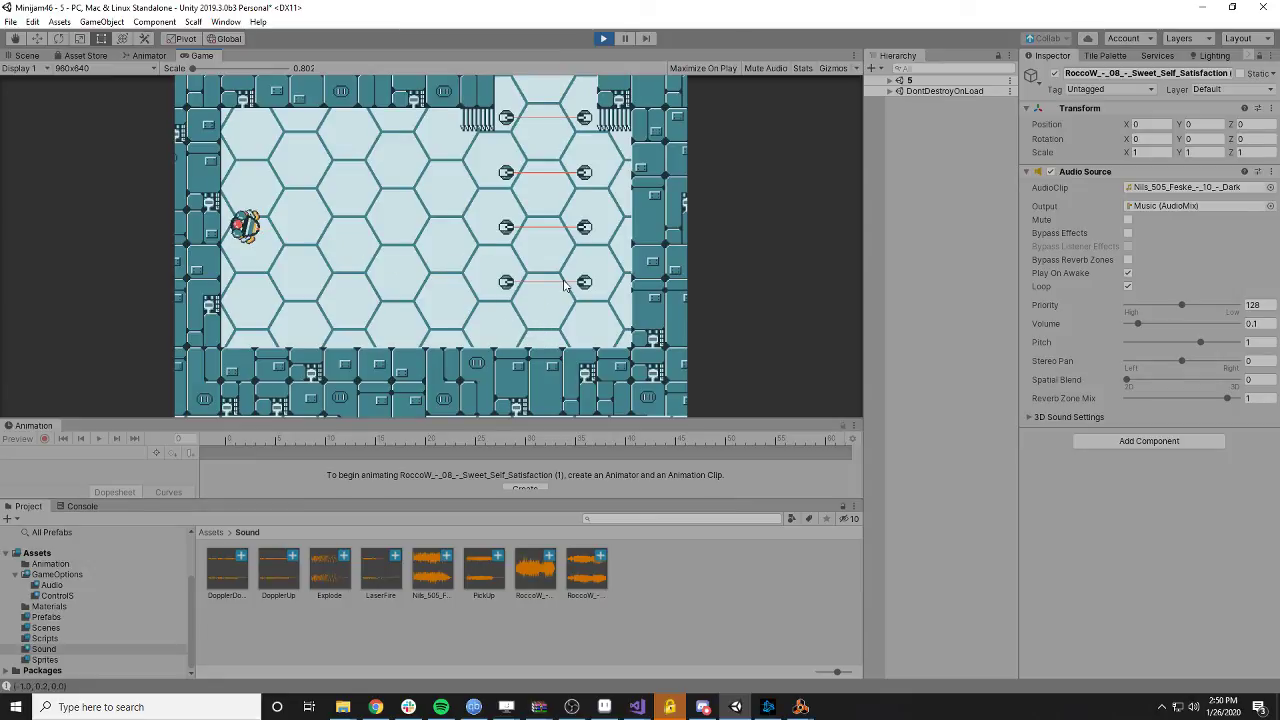
key("Escape")
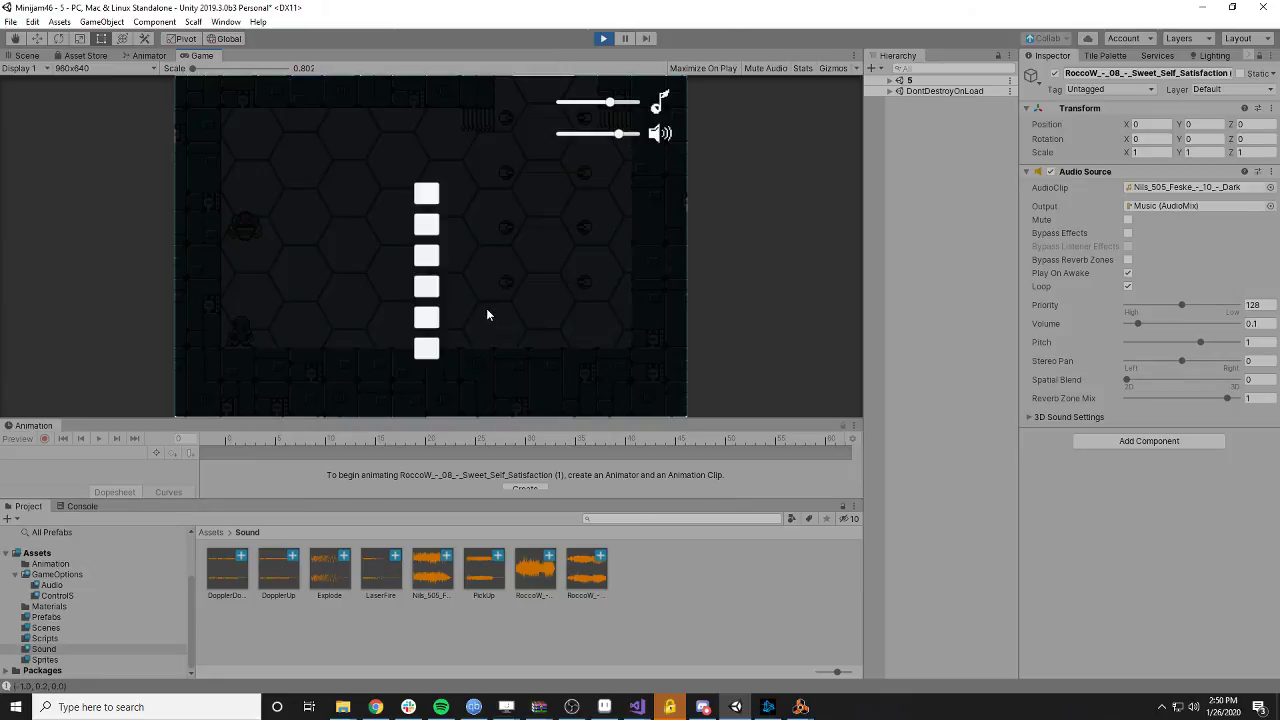
- Nudge the in-game music volume up a little more and run toward the lasers in level 5 to compare loudness
left_click_drag(613, 104, 618, 105)
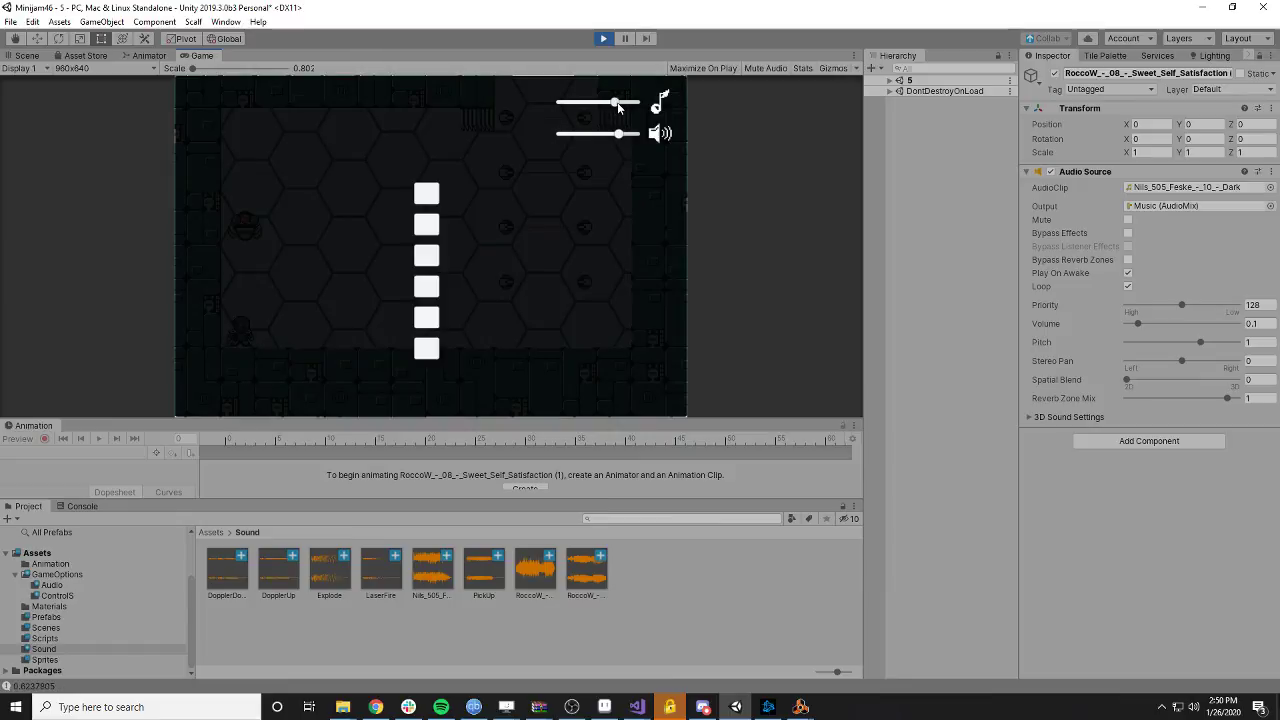
key("Escape")
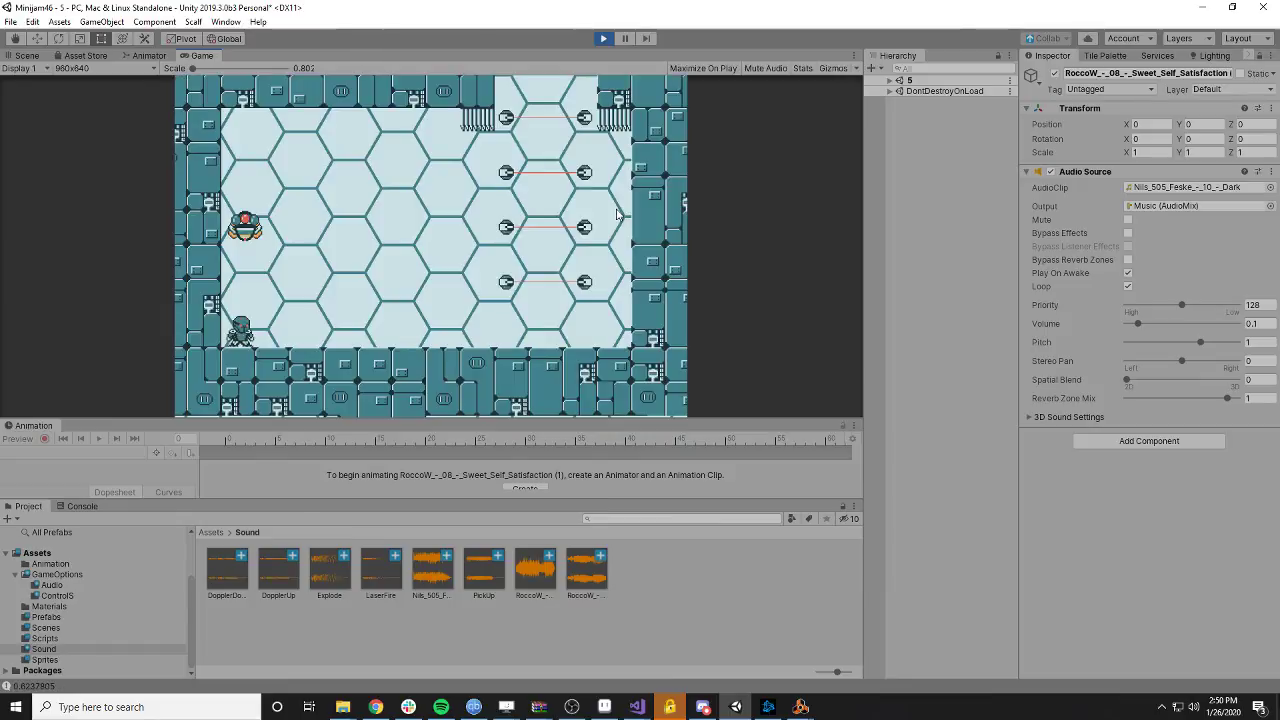
key("Right")
key("space")
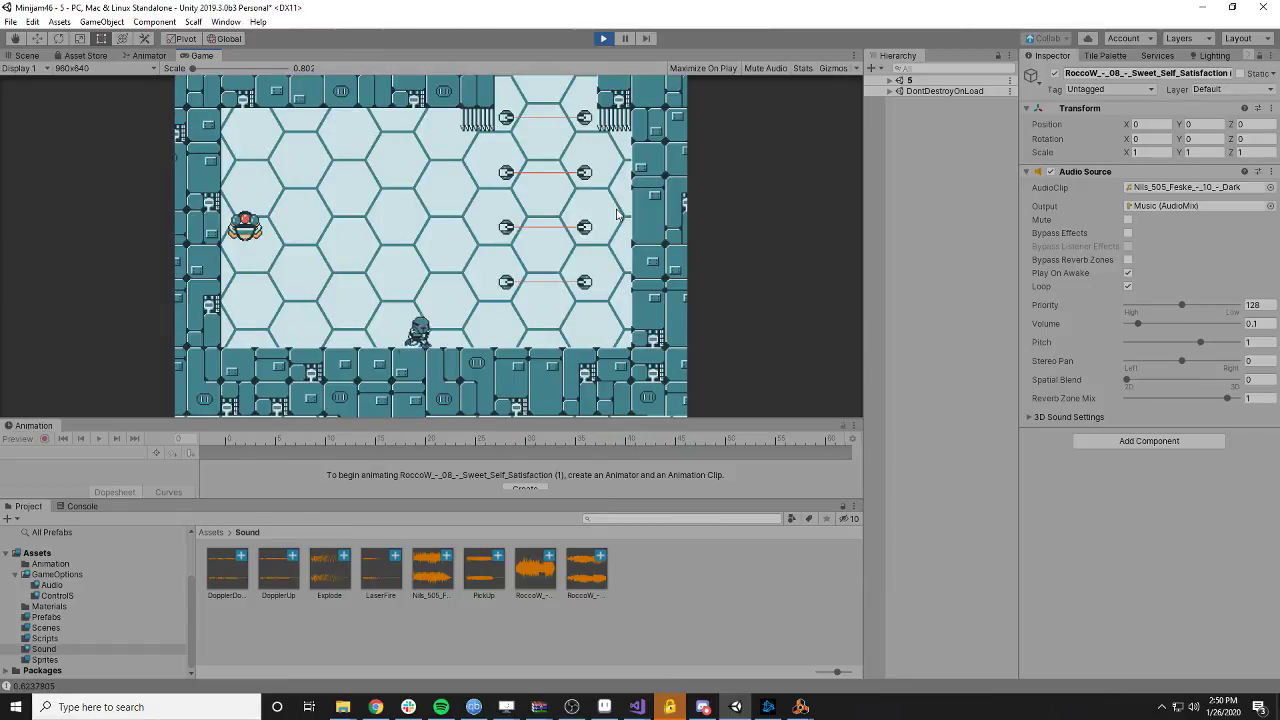
key("Right")
key("space")
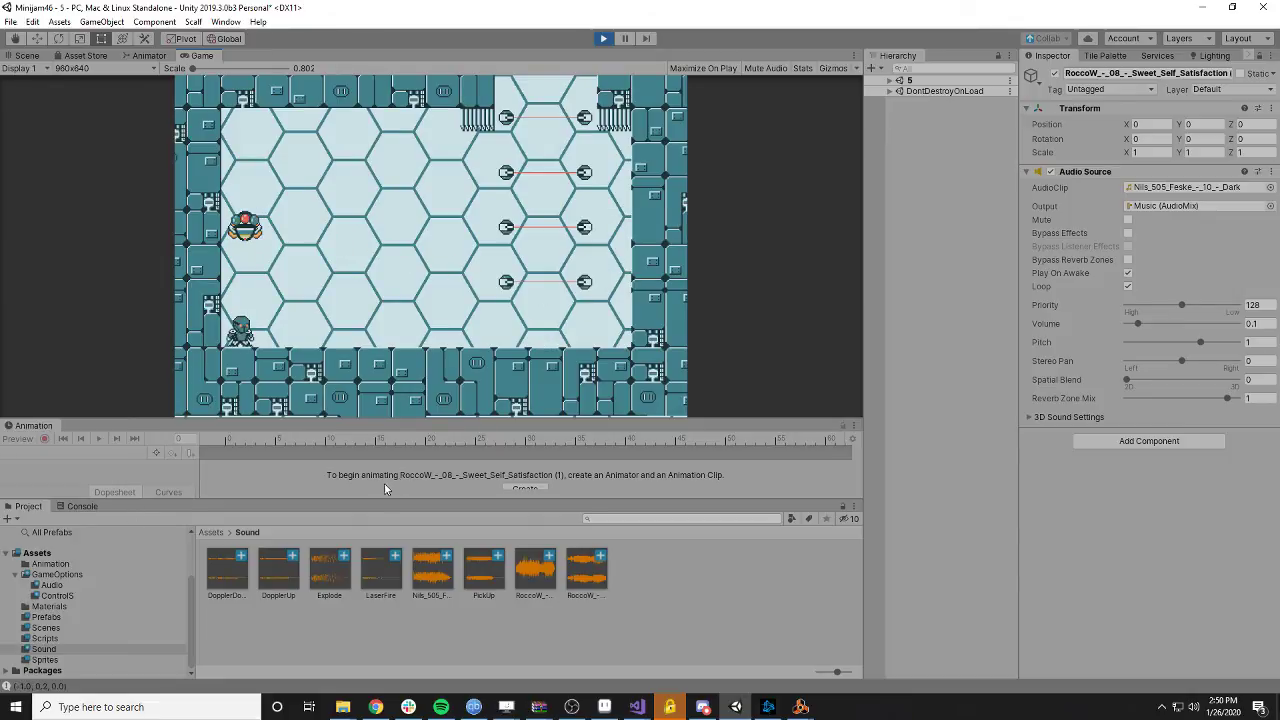
- Open the Audio Mixer while the game is running and show the groups of the AudioMix mixer
left_click(225, 22)
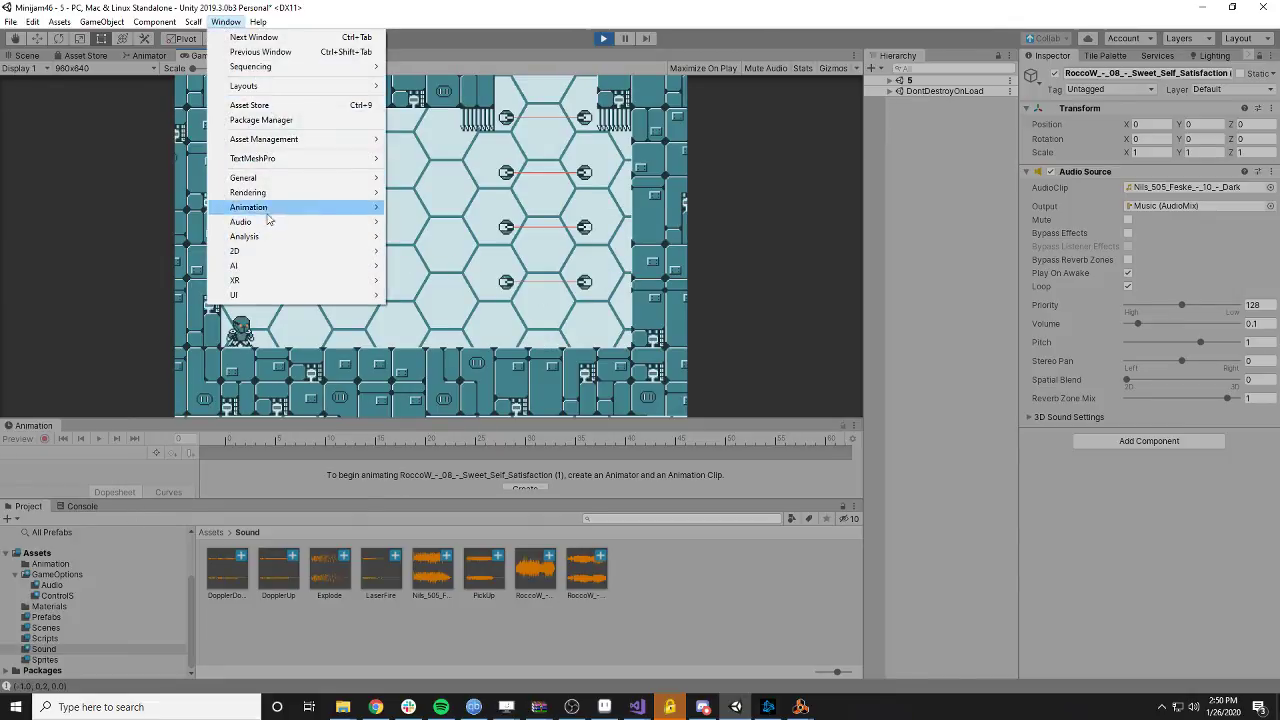
mouse_move(276, 221)
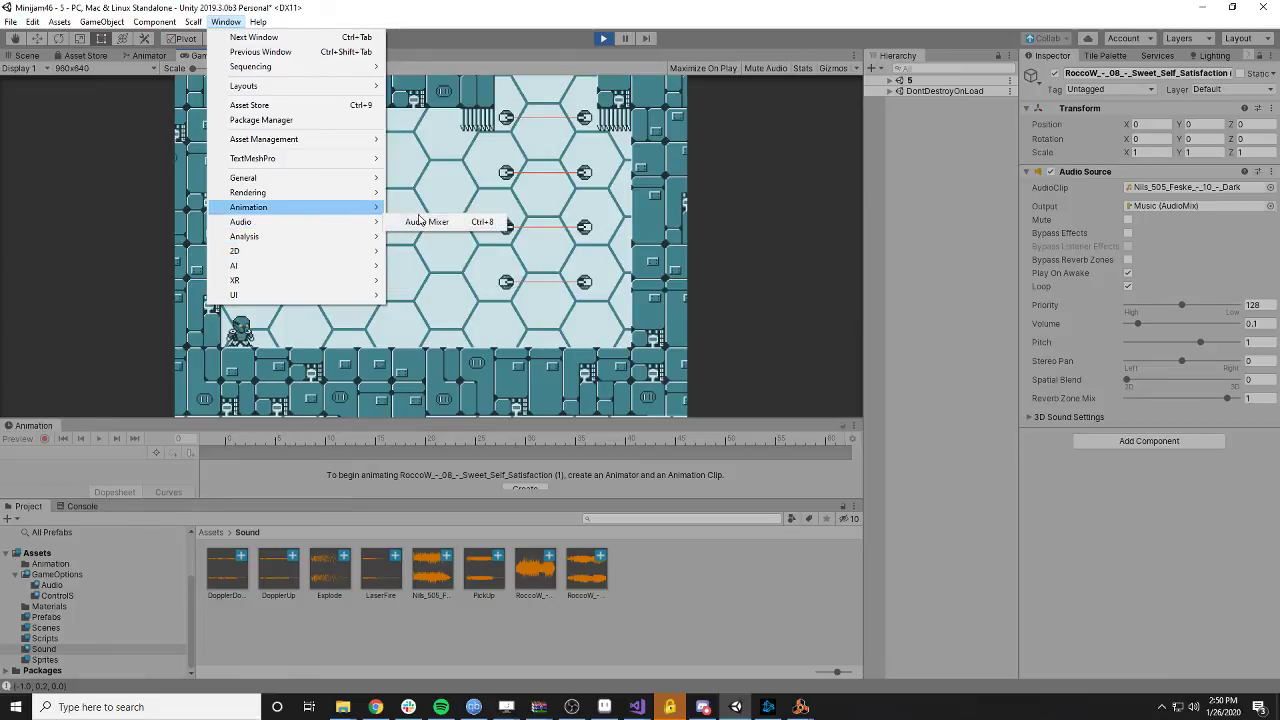
left_click(430, 221)
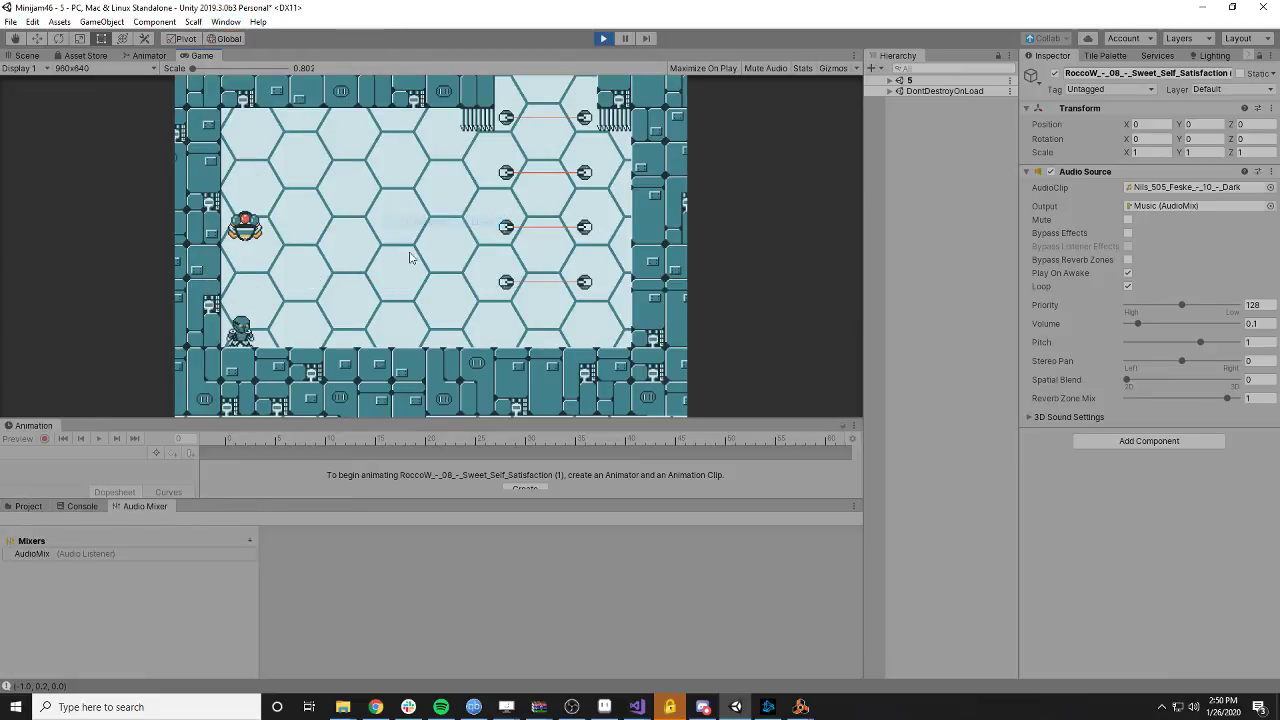
left_click(53, 556)
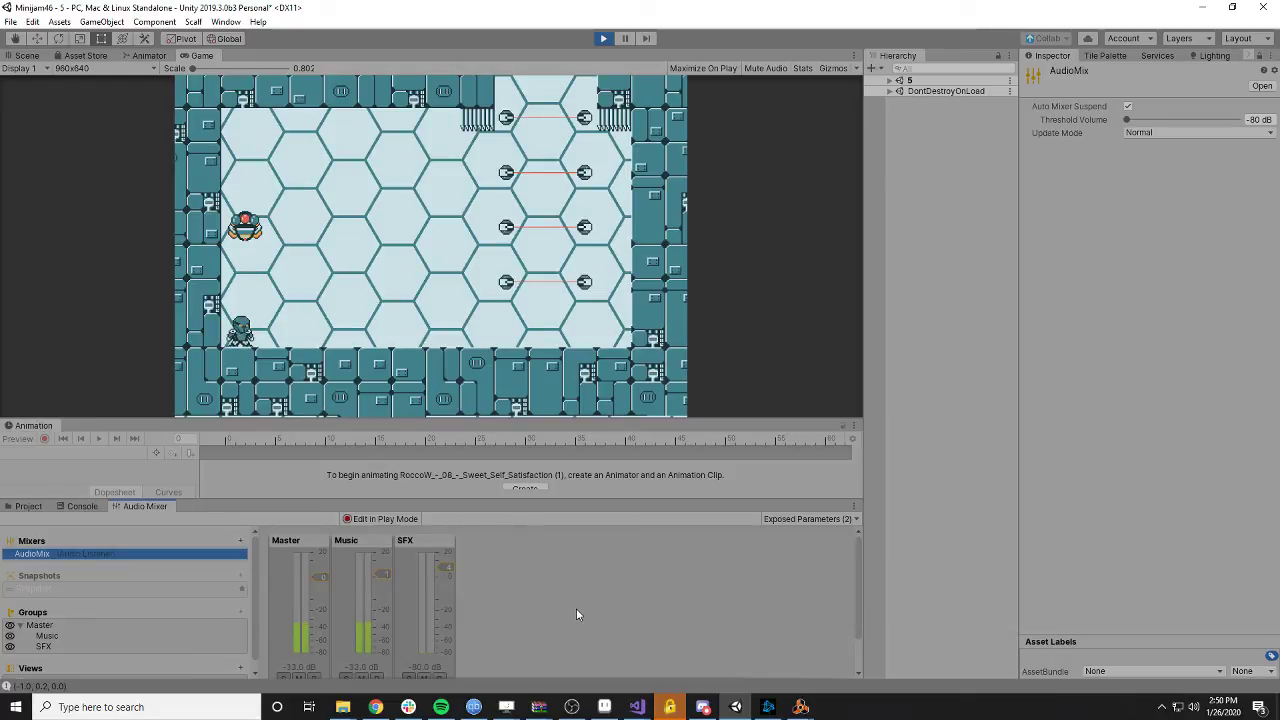
- Enable mixer editing in play mode, then set the SFX group to about 4 dB and the Music group to 0.59 dB
left_click(384, 578)
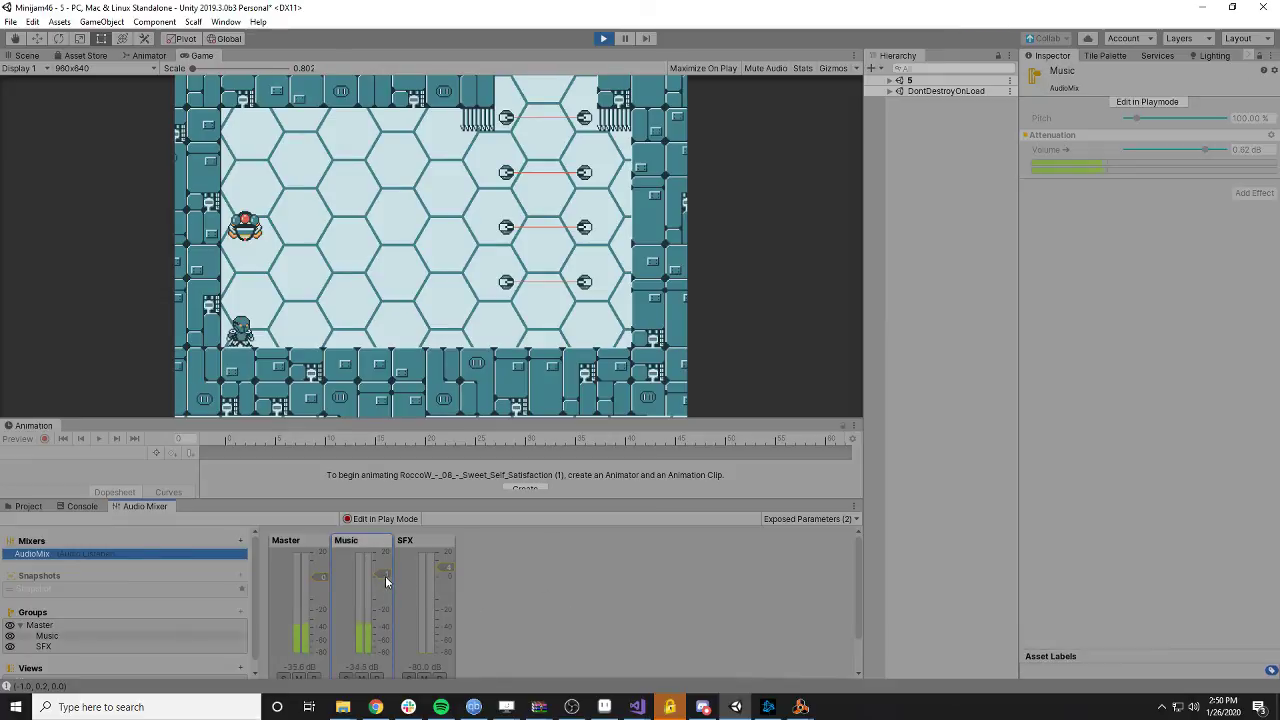
left_click(380, 518)
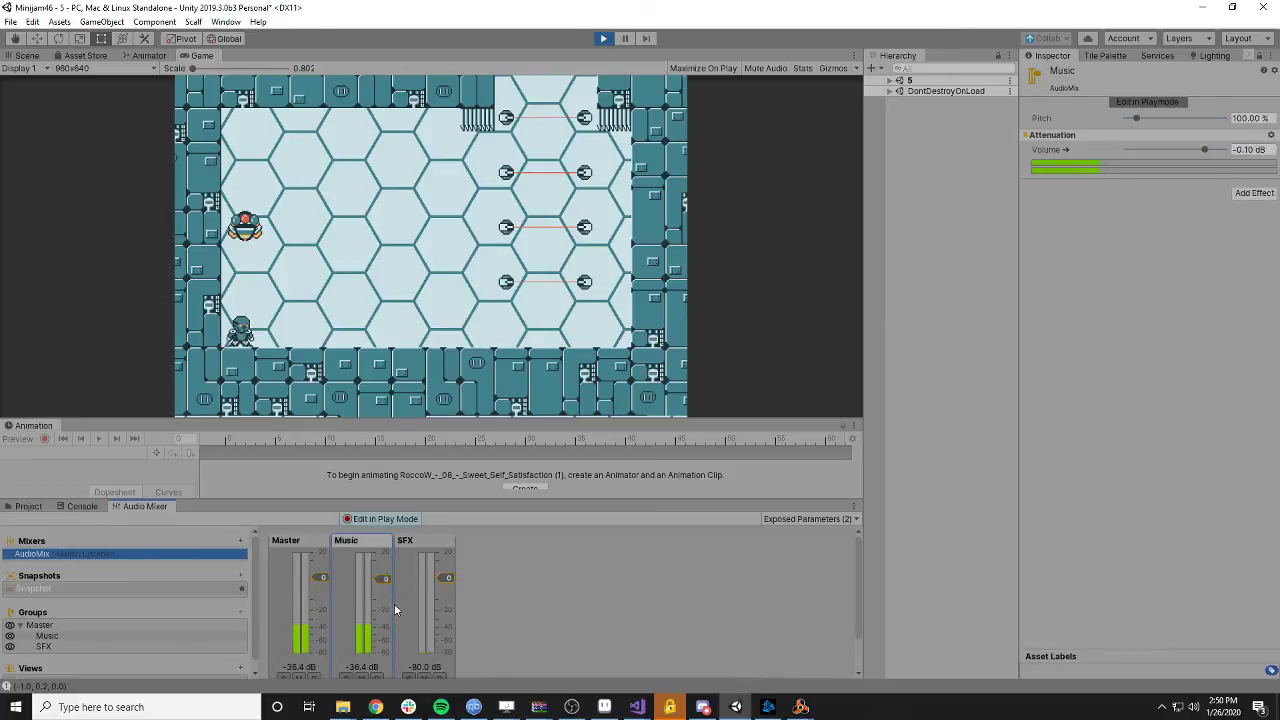
left_click_drag(449, 577, 389, 572)
left_click(481, 277)
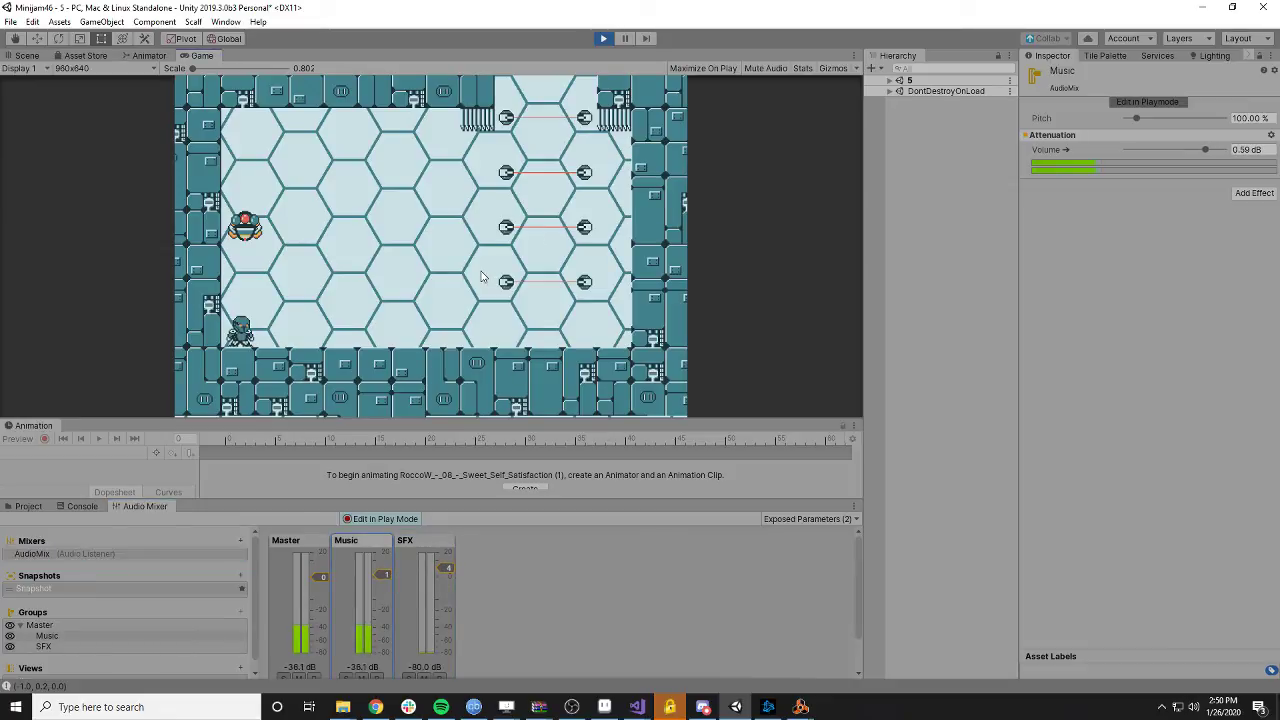
- Play level 5 up to the lasers to hear the music against the sound effects with the new mixer levels
key("Right")
key("Right")
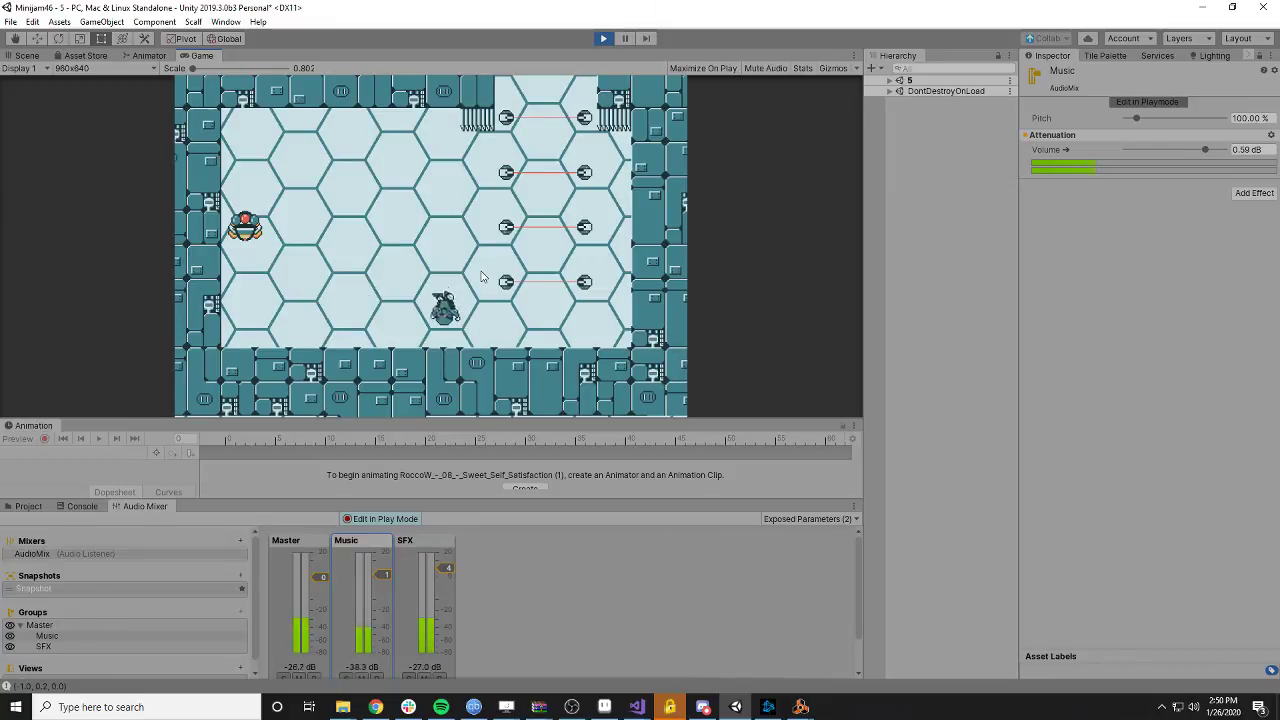
key("Up")
key("Down")
key("Right")
key("Up")
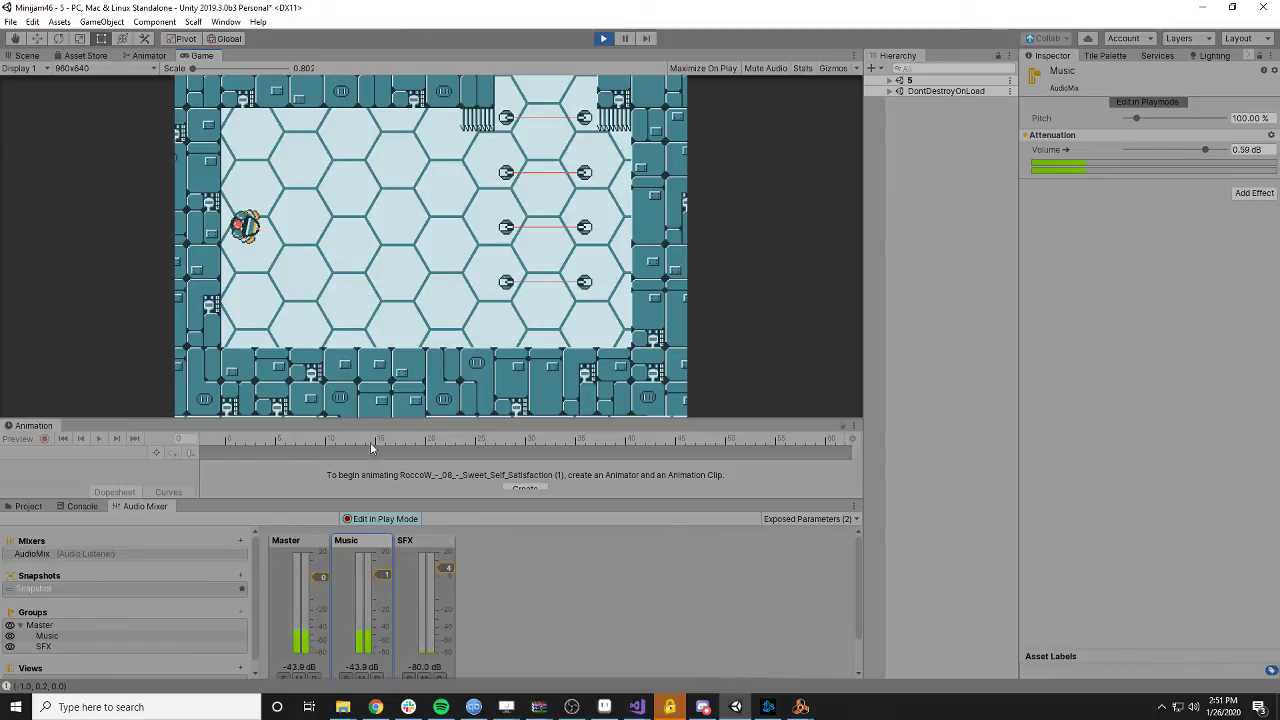
- Raise the Music group's volume to 4.05 dB and listen to it against the jump sounds in a restarted playtest of scene 1
left_click_drag(385, 574, 389, 568)
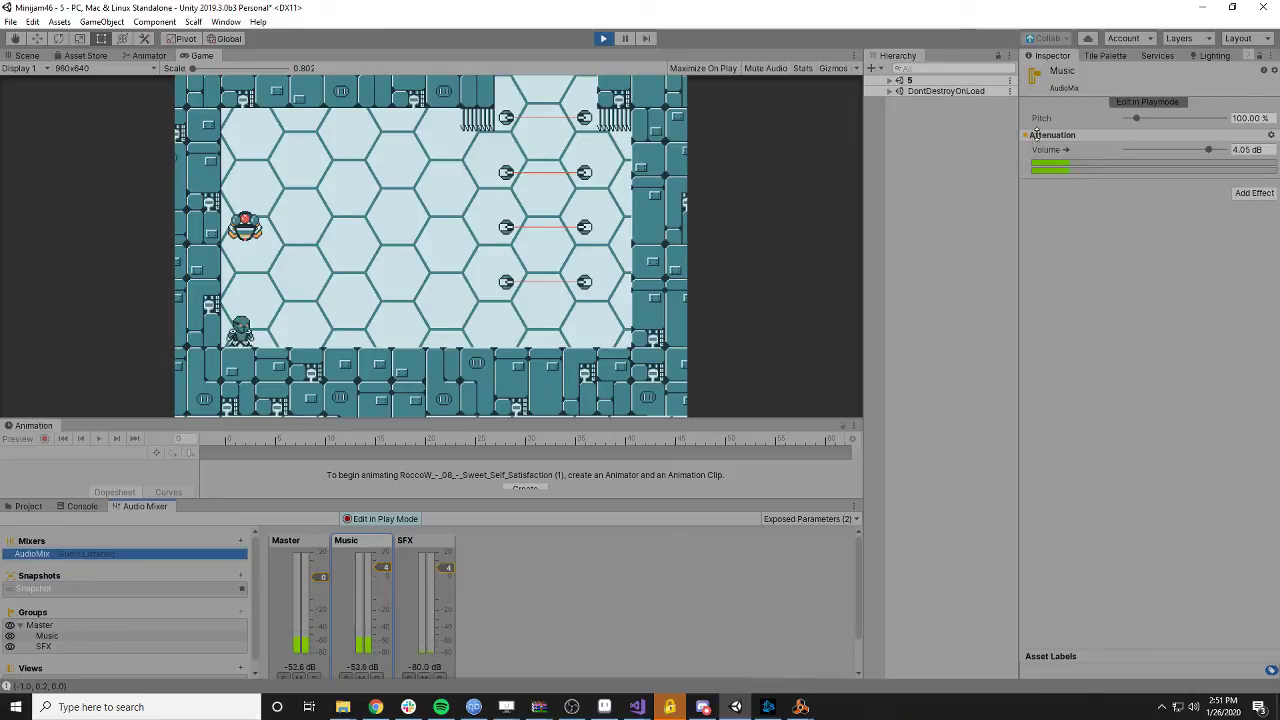
key("ctrl+p")
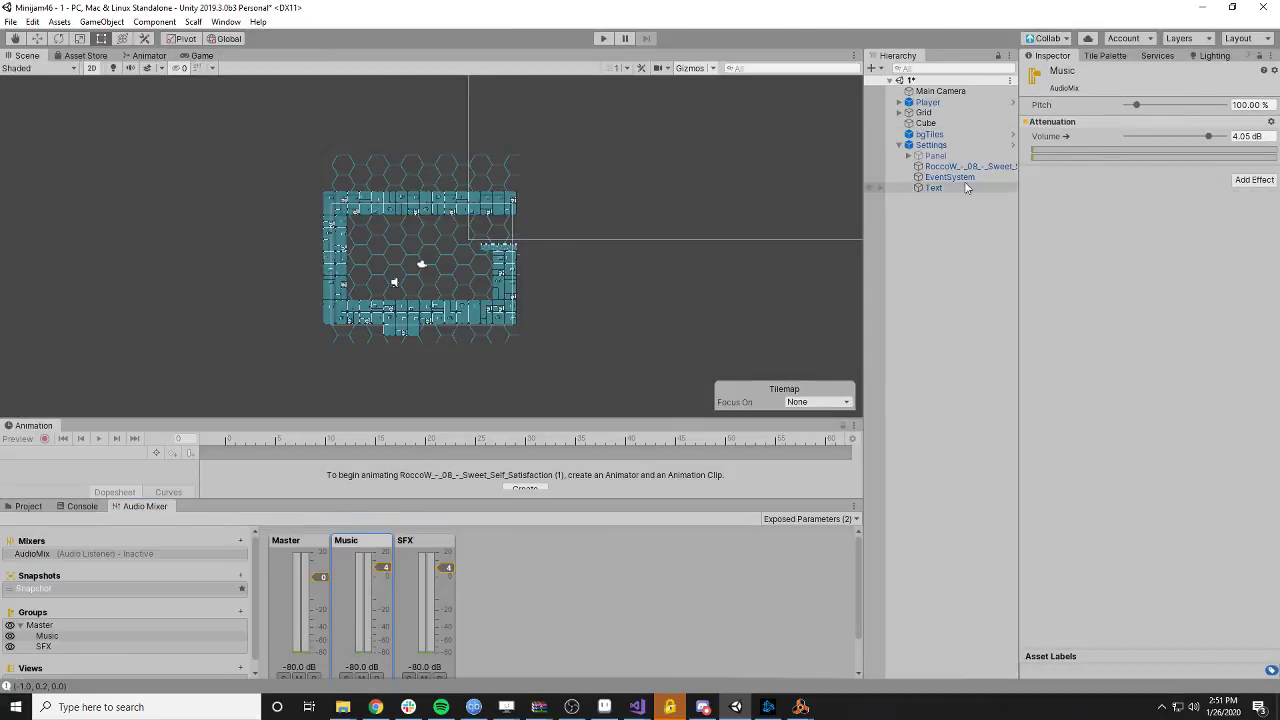
left_click(975, 167)
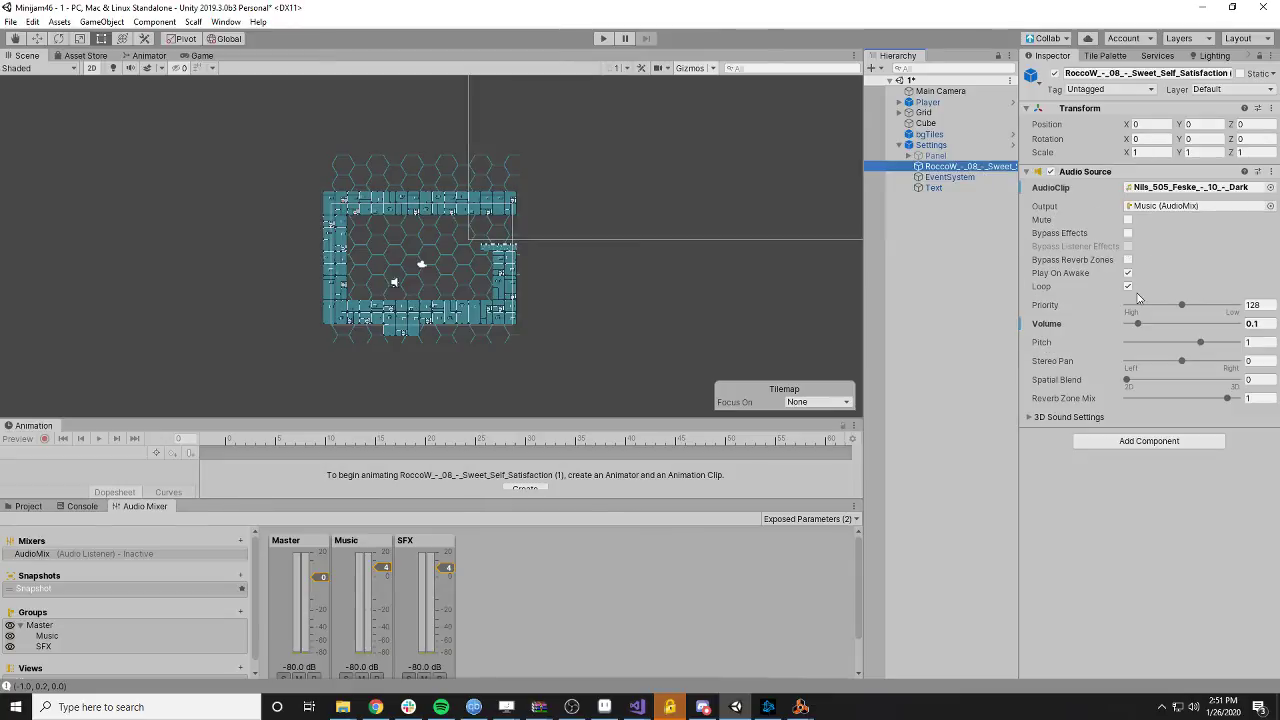
left_click(605, 42)
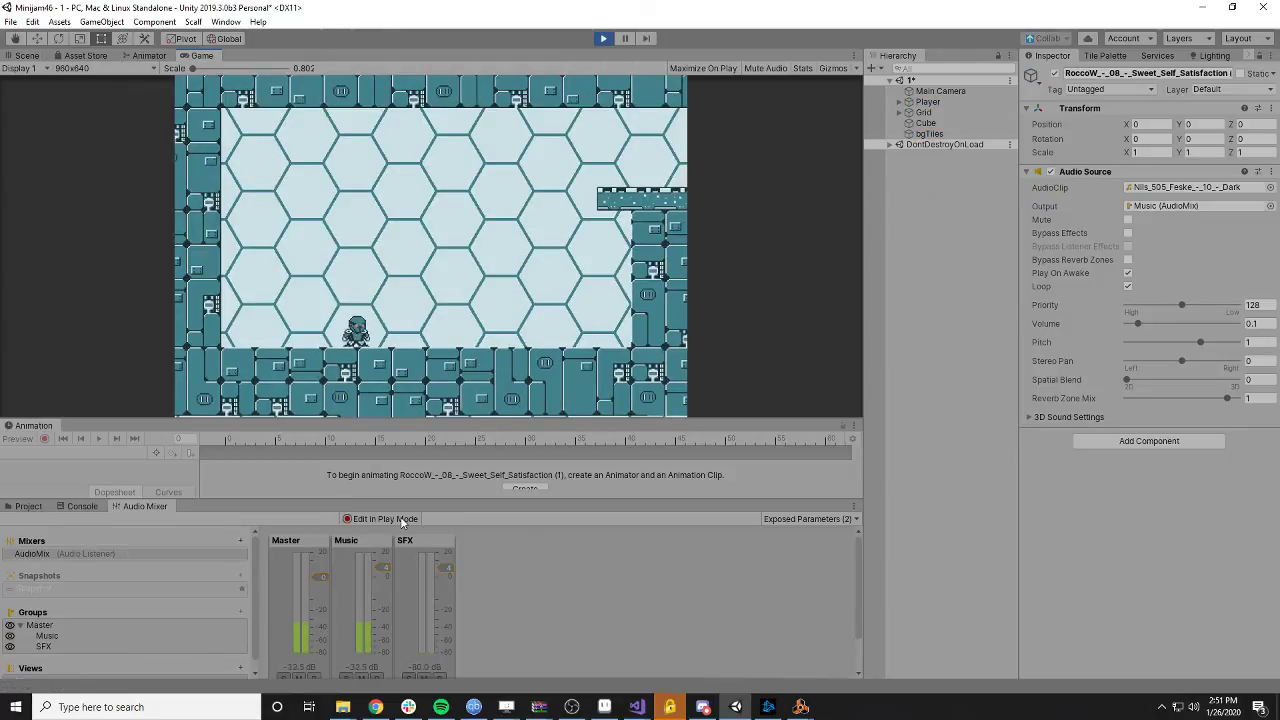
key("space")
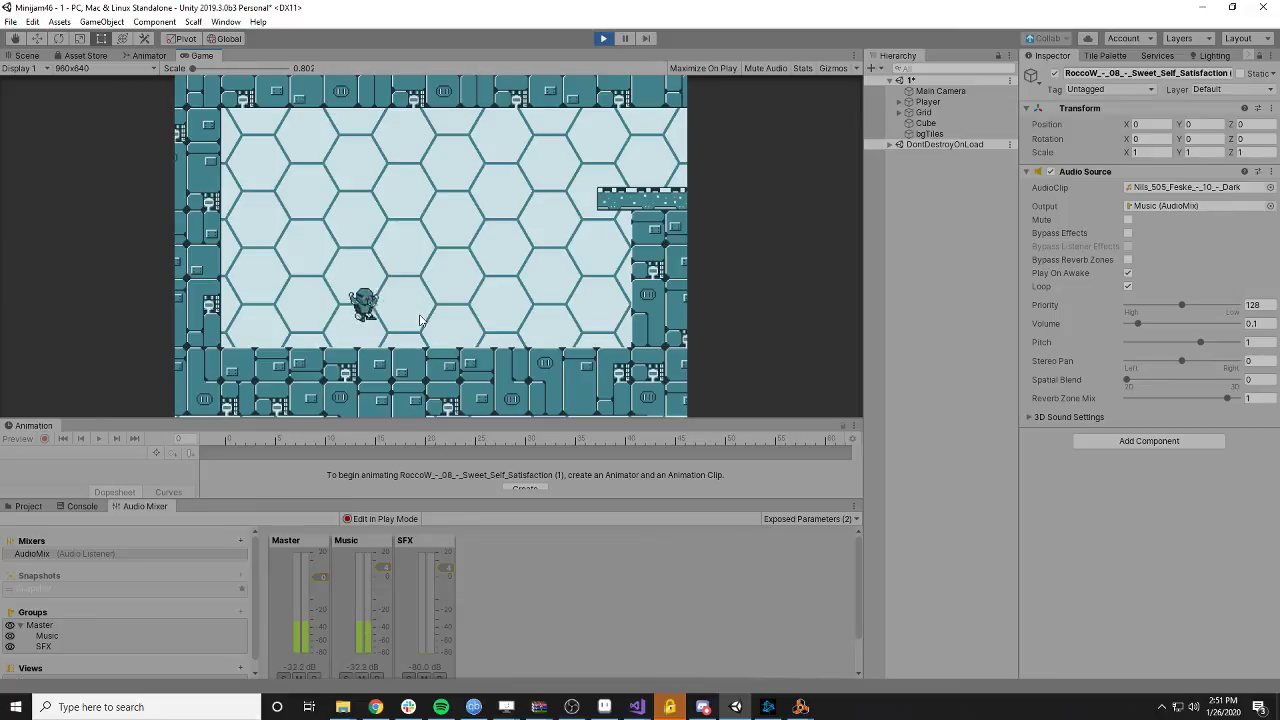
key("space")
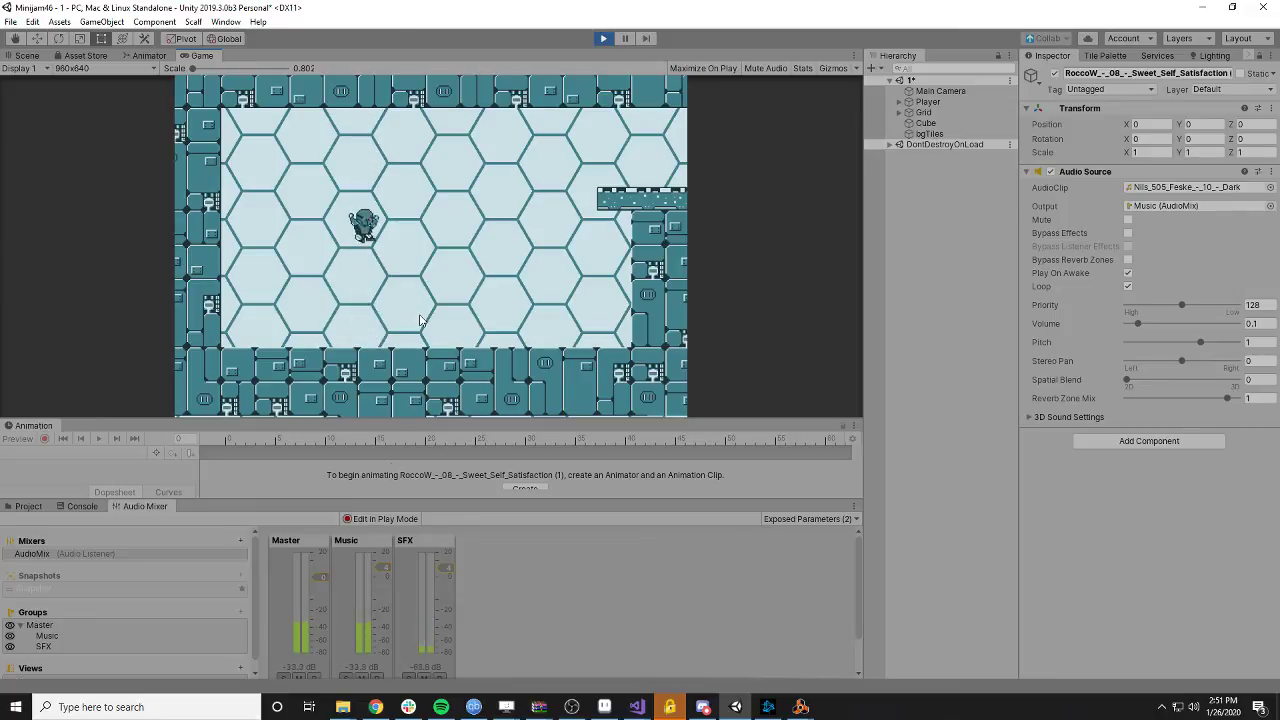
- Enable mixer editing in the running game and lower the Music group's volume to 1.67 dB
left_click(380, 532)
left_click(386, 570)
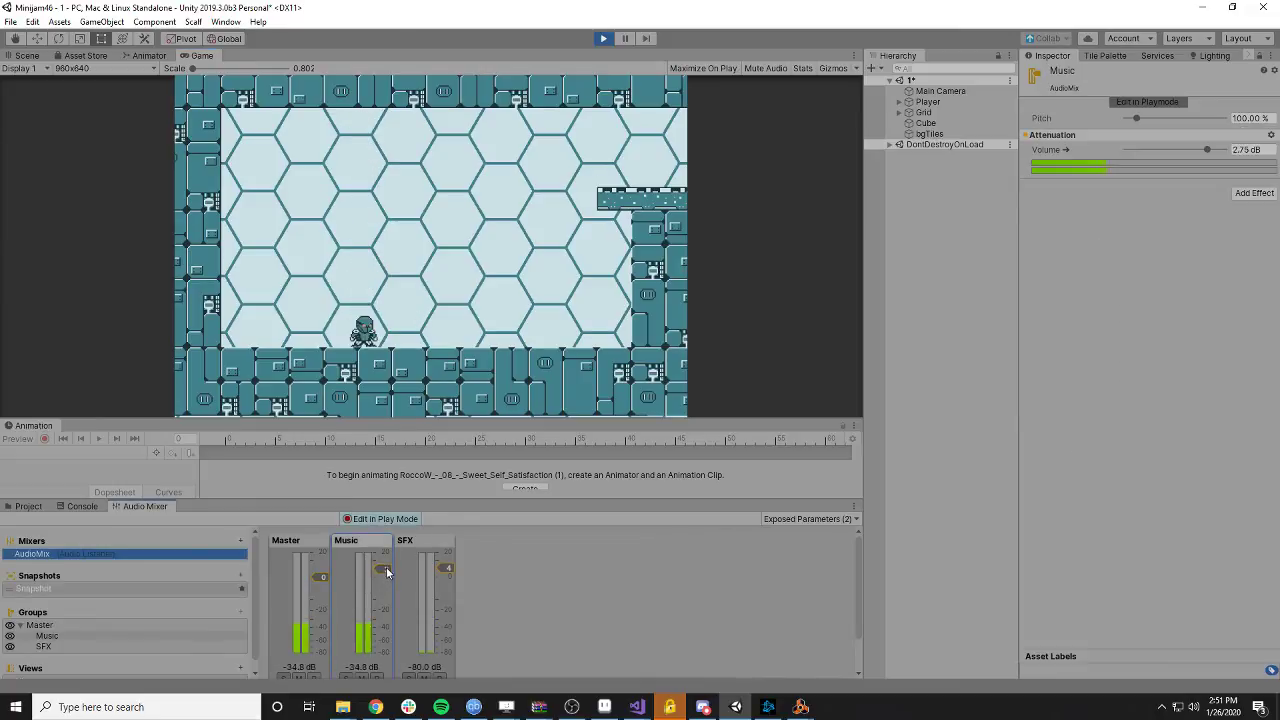
left_click_drag(387, 572, 390, 571)
left_click(441, 301)
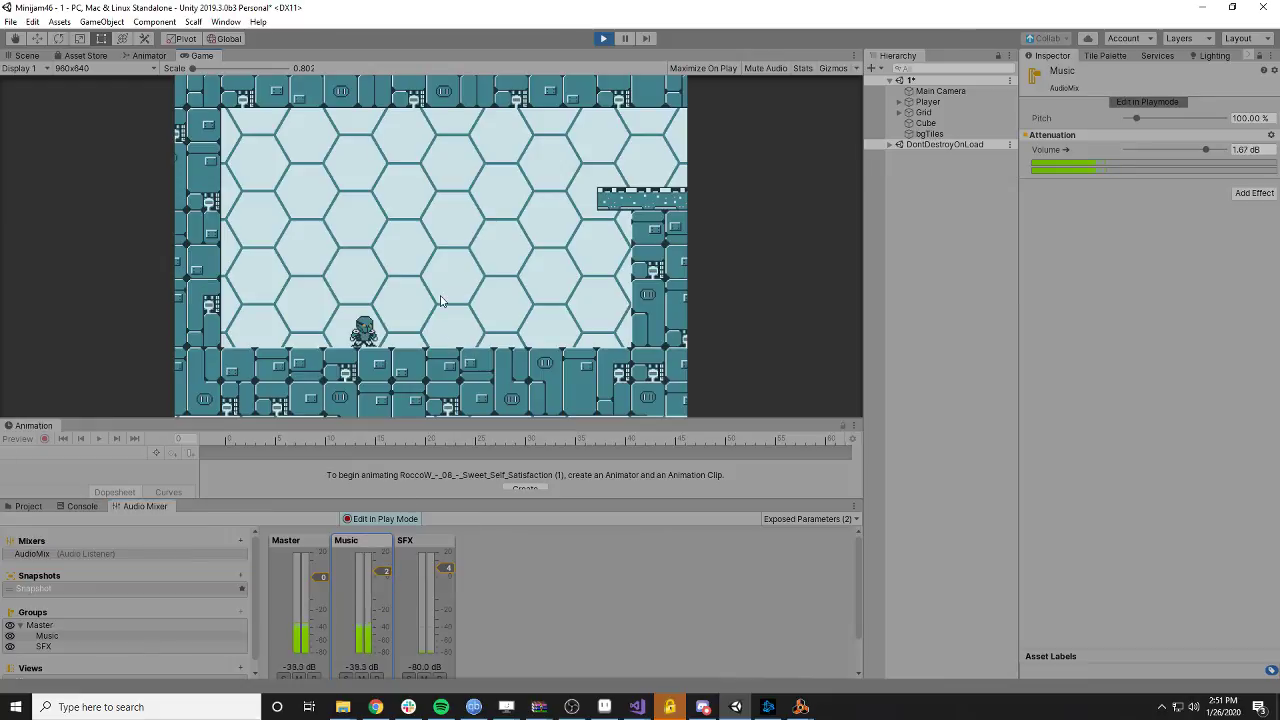
- Play from level 1 into level 3 to judge the music against the sound effects, and stop the playtest there
key("space")
key("space")
key("Right")
key("space")
key("Right")
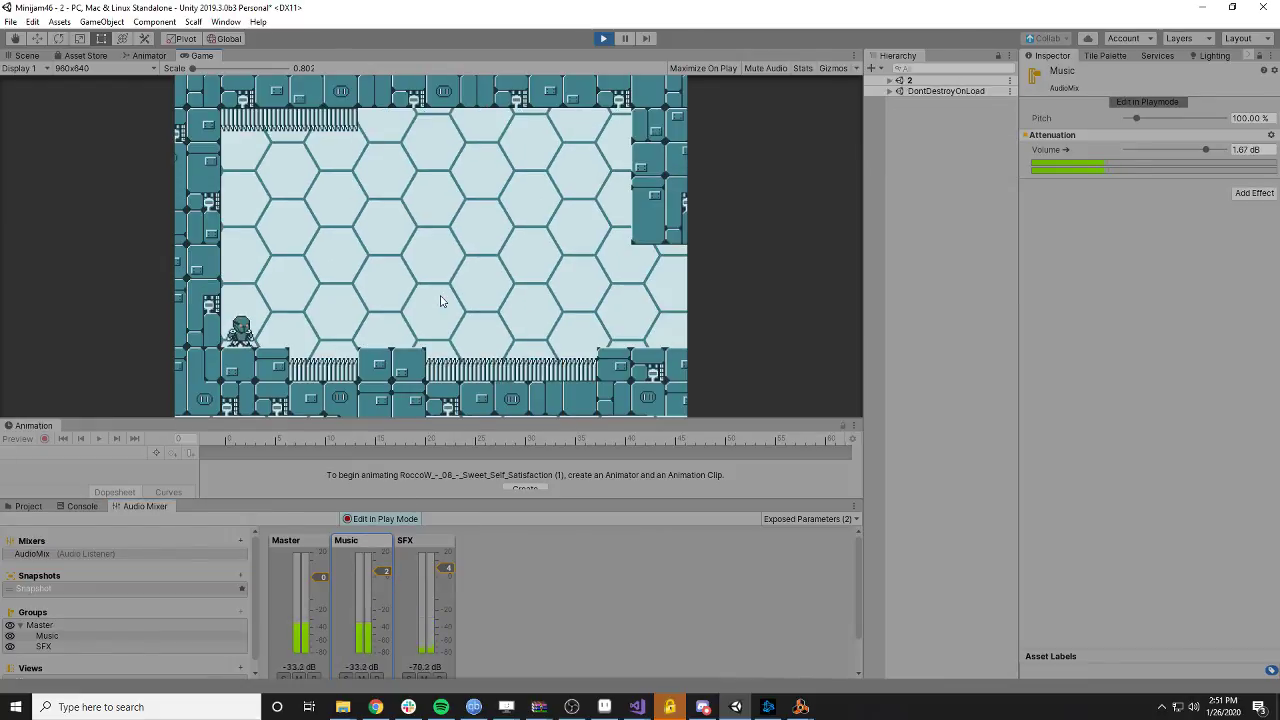
key("space")
key("Right")
key("space")
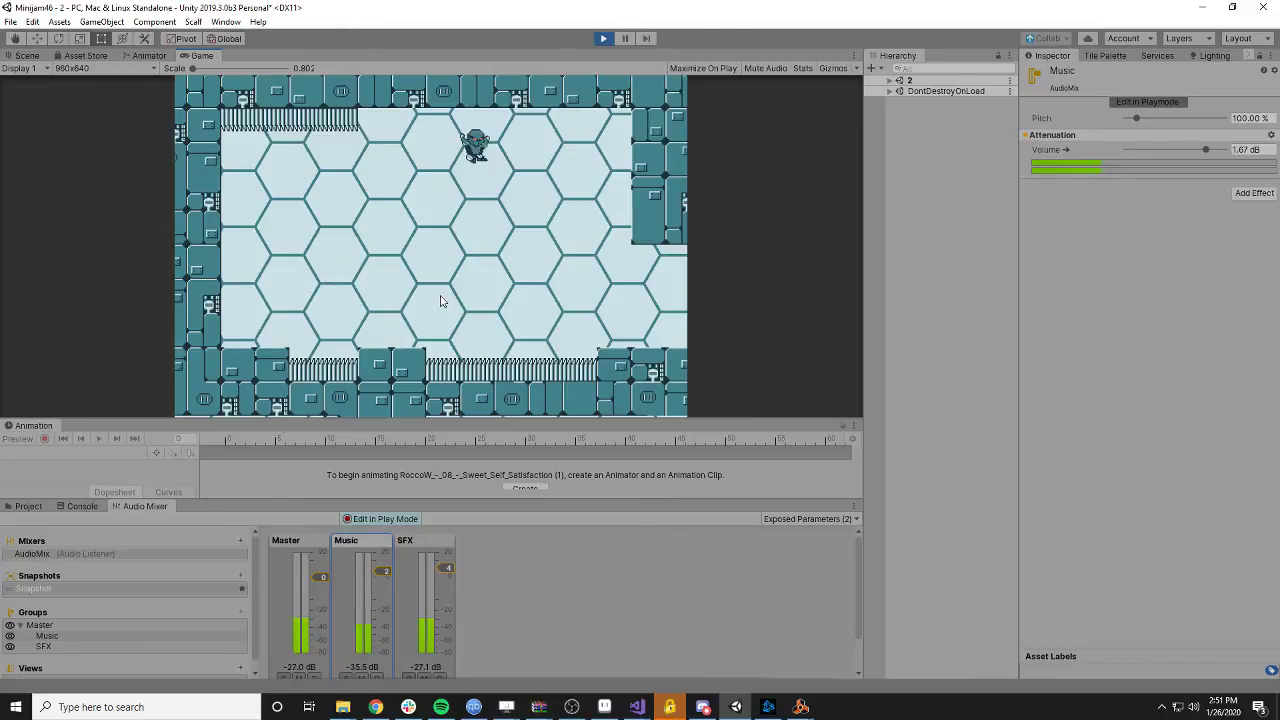
key("Right")
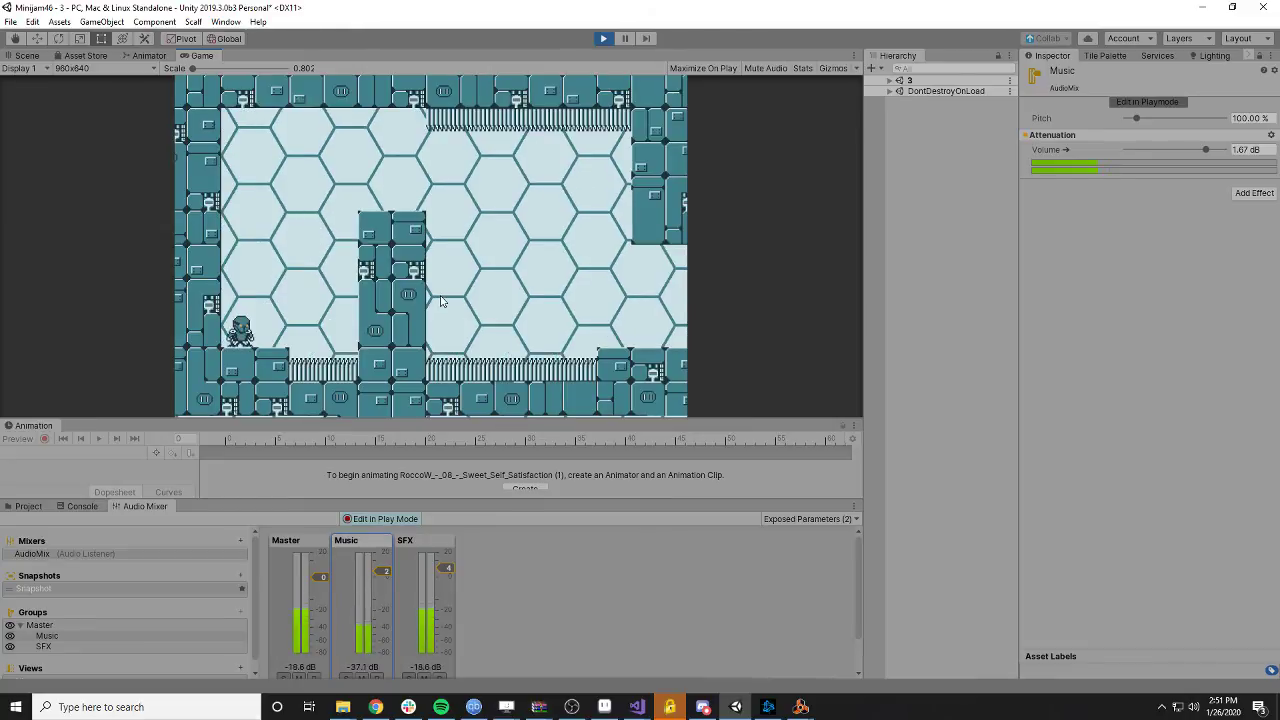
key("space")
key("Right")
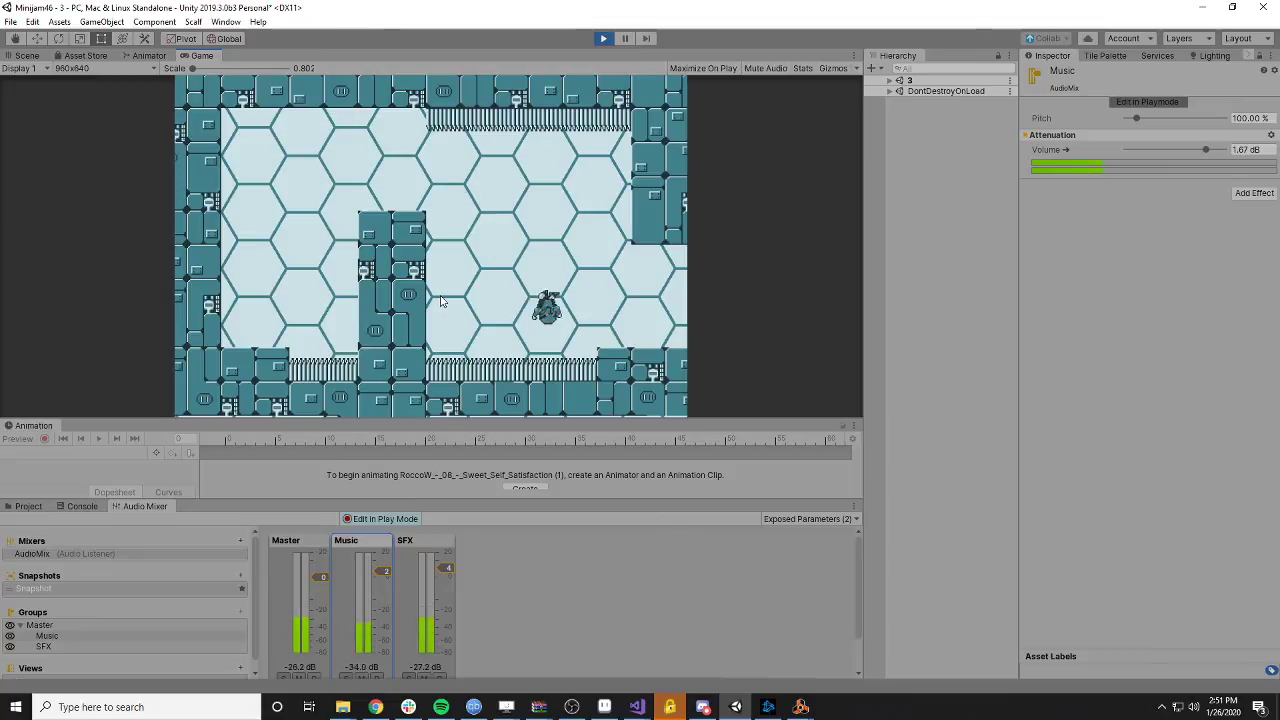
key("space")
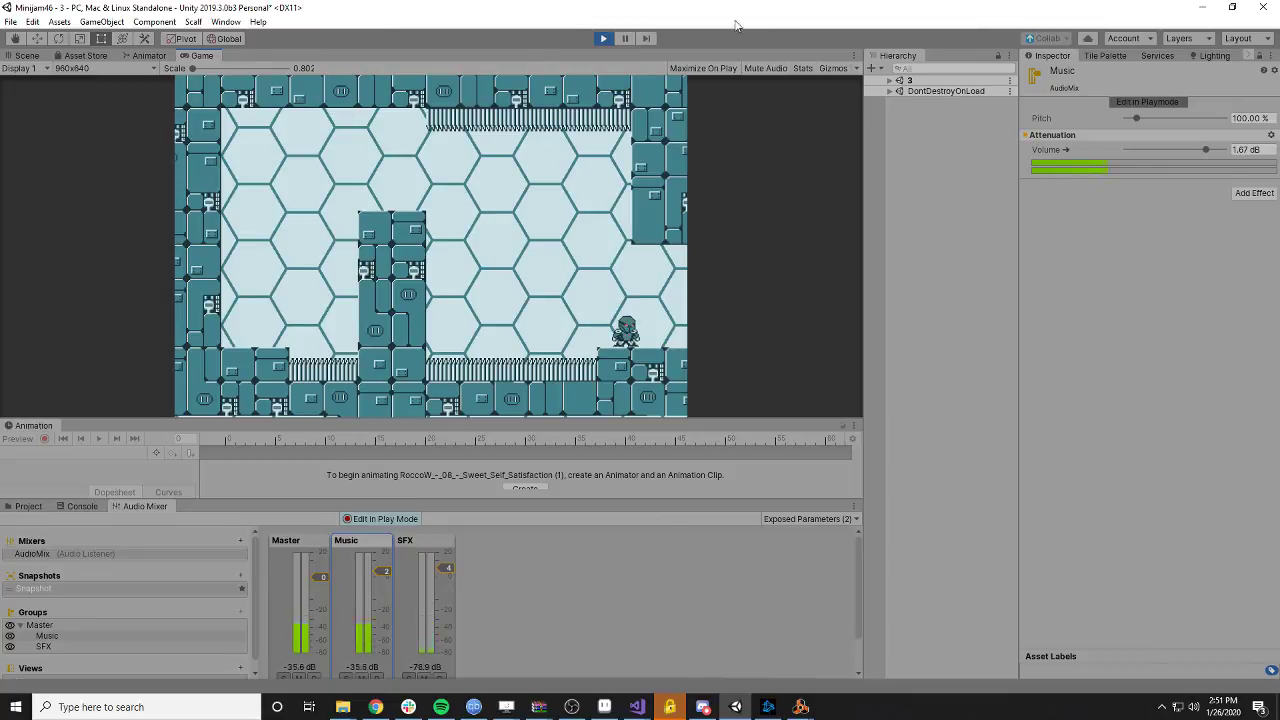
left_click(603, 38)
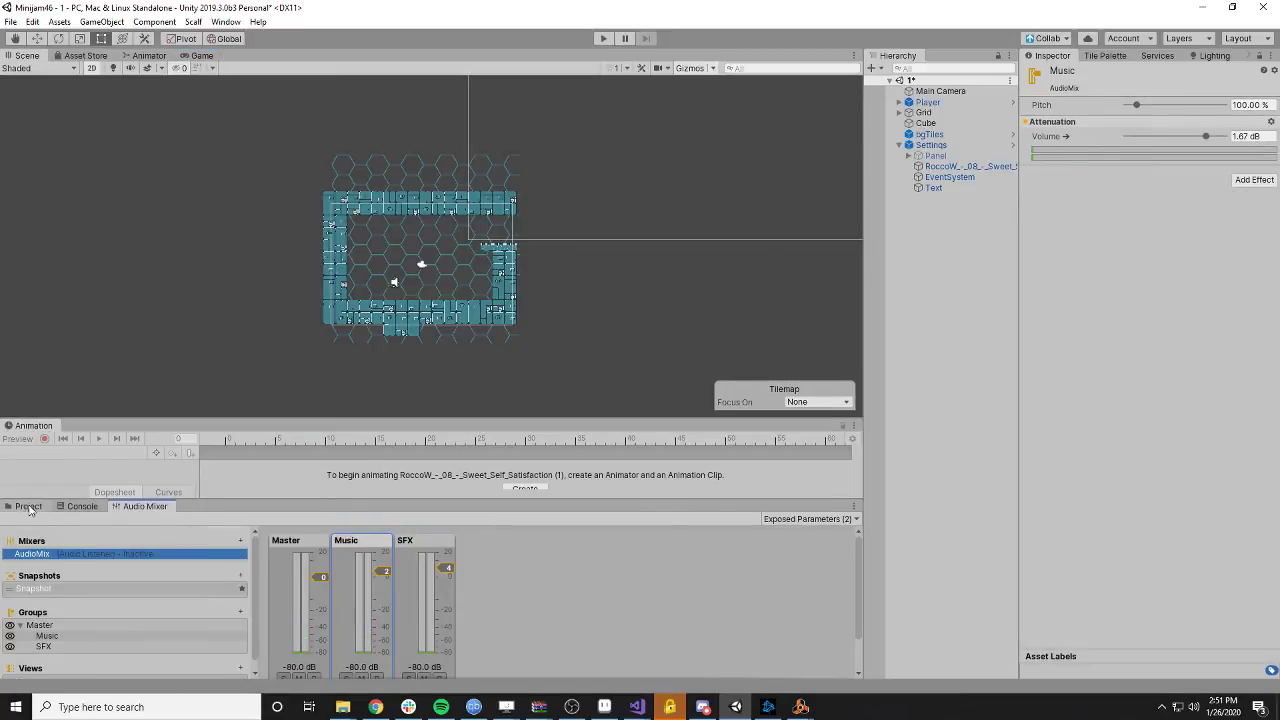
- Open scene 3, saving the changes to scene 1, and delete its CrystalPickup object
left_click(27, 506)
left_click(50, 628)
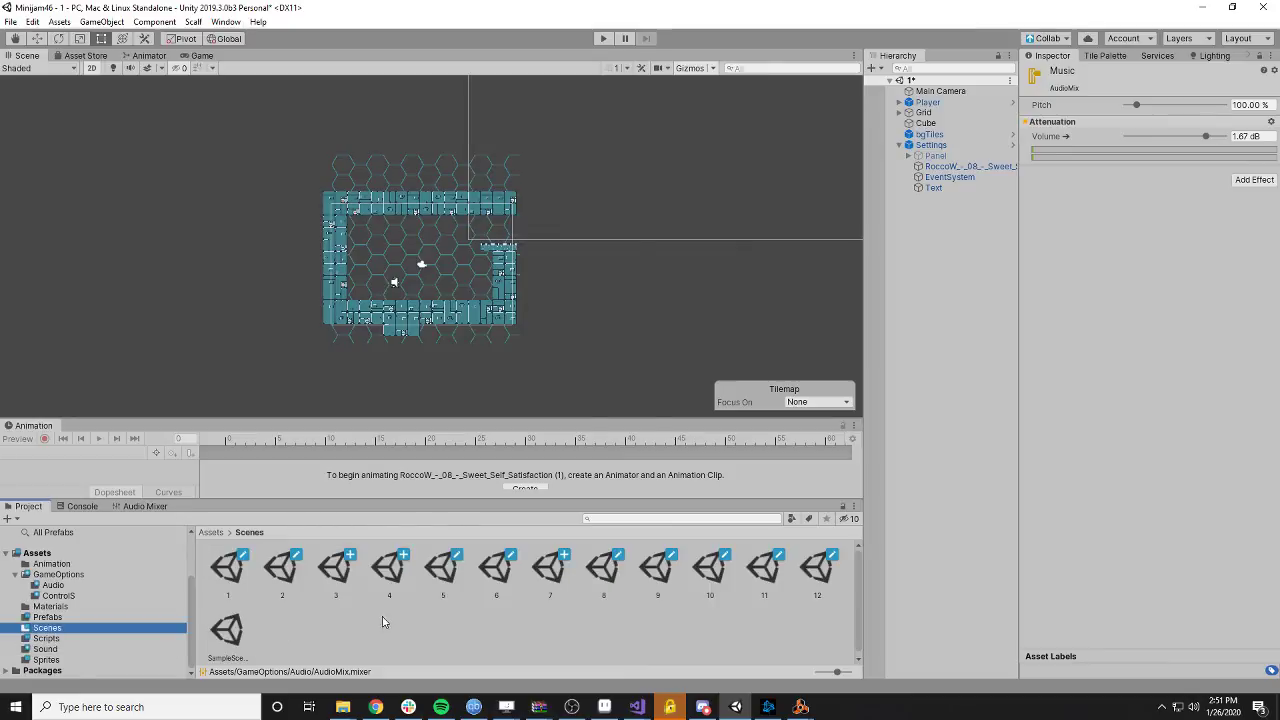
double_click(335, 570)
left_click(639, 382)
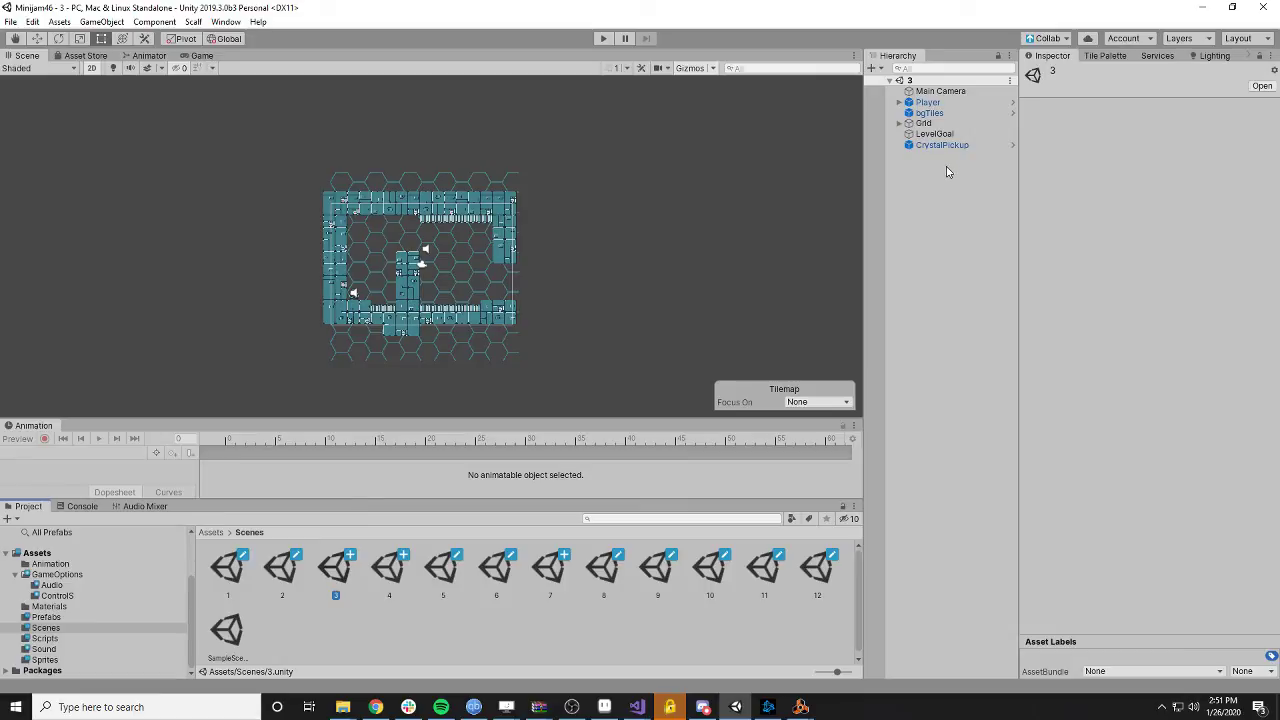
left_click(942, 145)
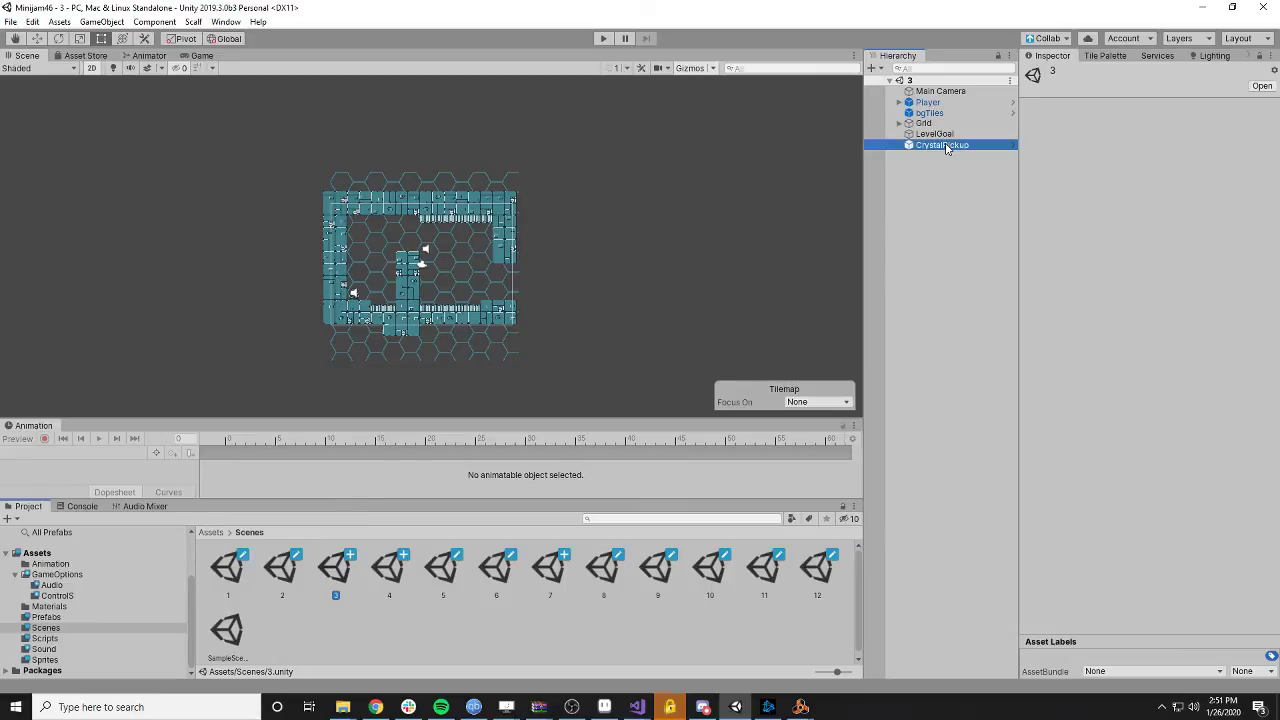
key("Delete")
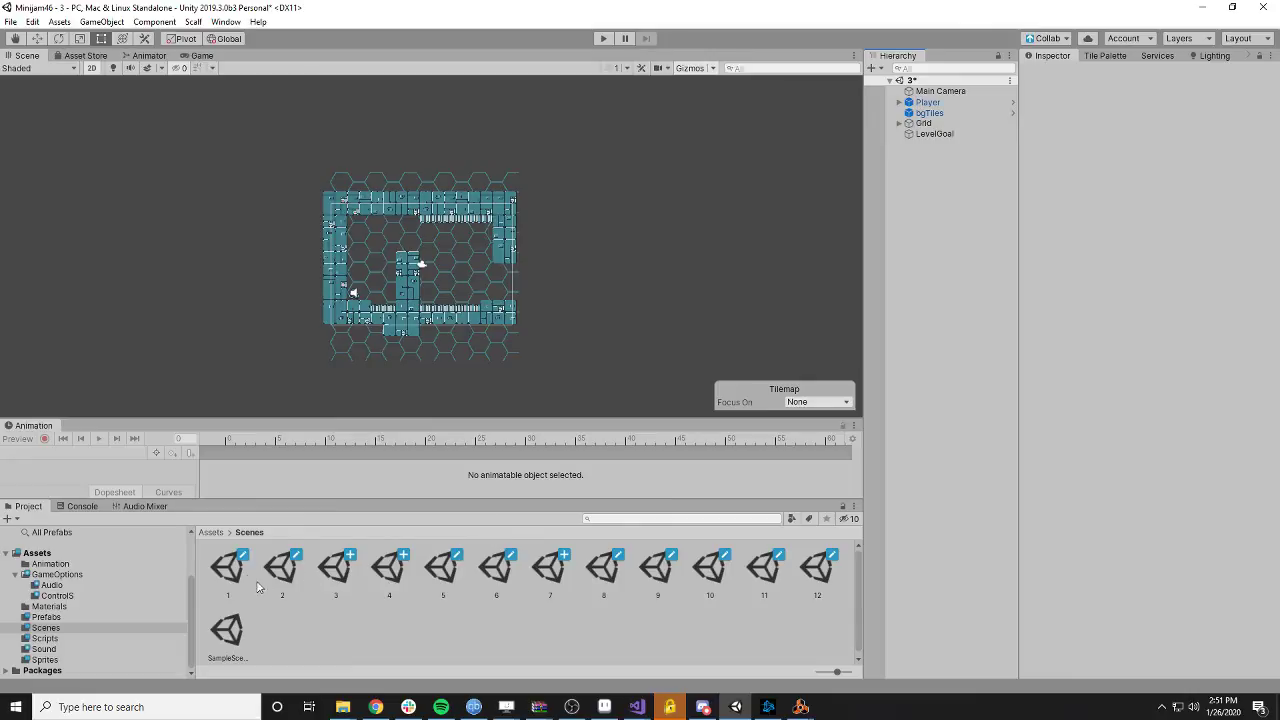
- Reopen scene 1, saving the changes to scene 3, and run a short playtest of it
double_click(237, 573)
left_click(623, 379)
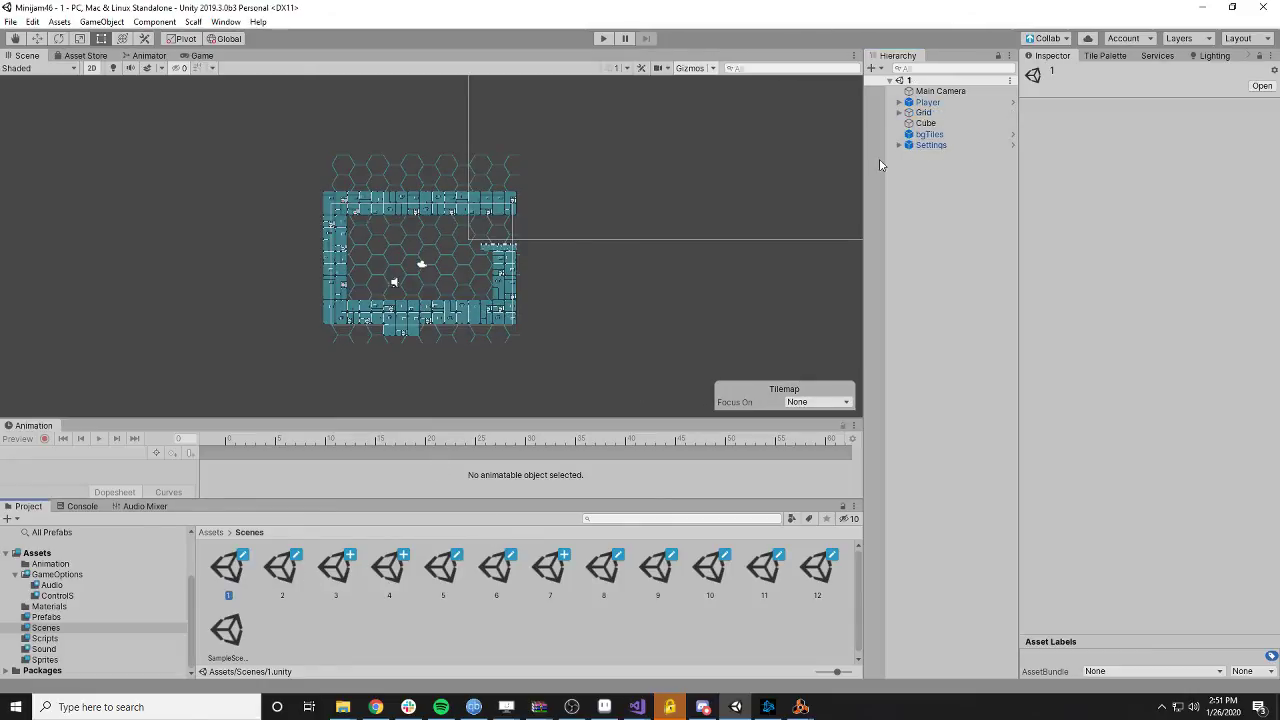
left_click(605, 40)
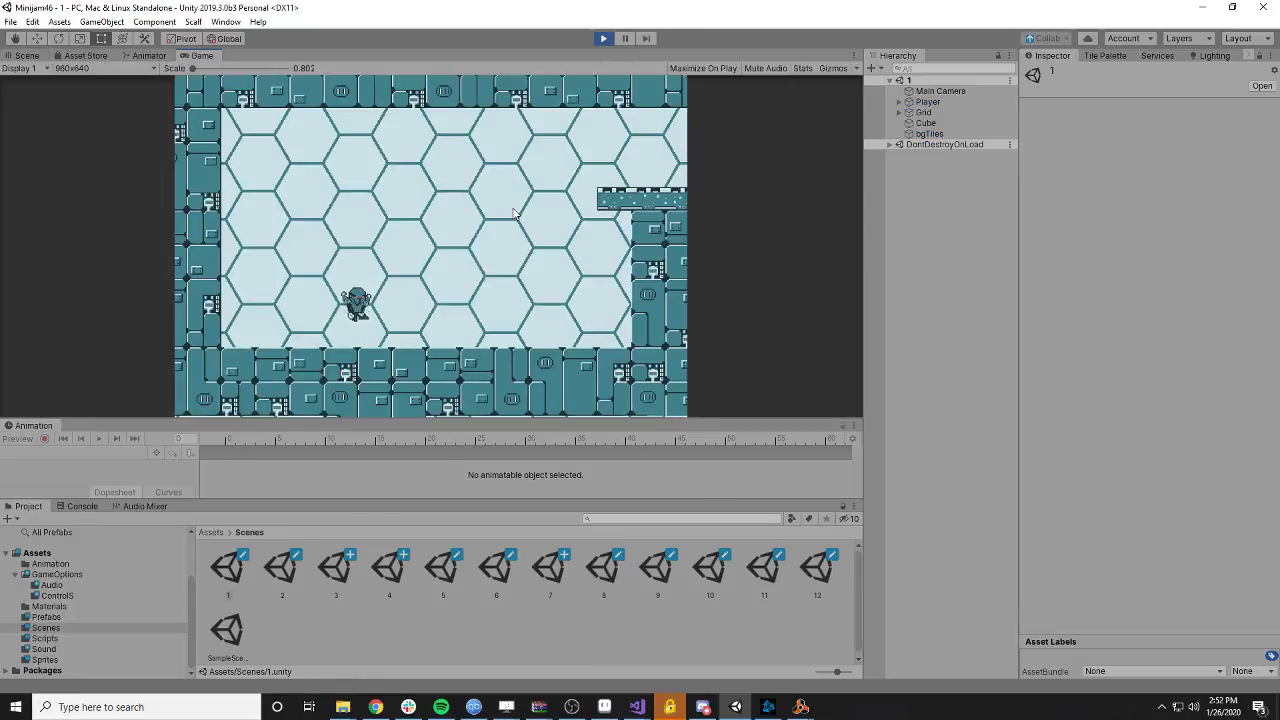
key("Right")
key("space")
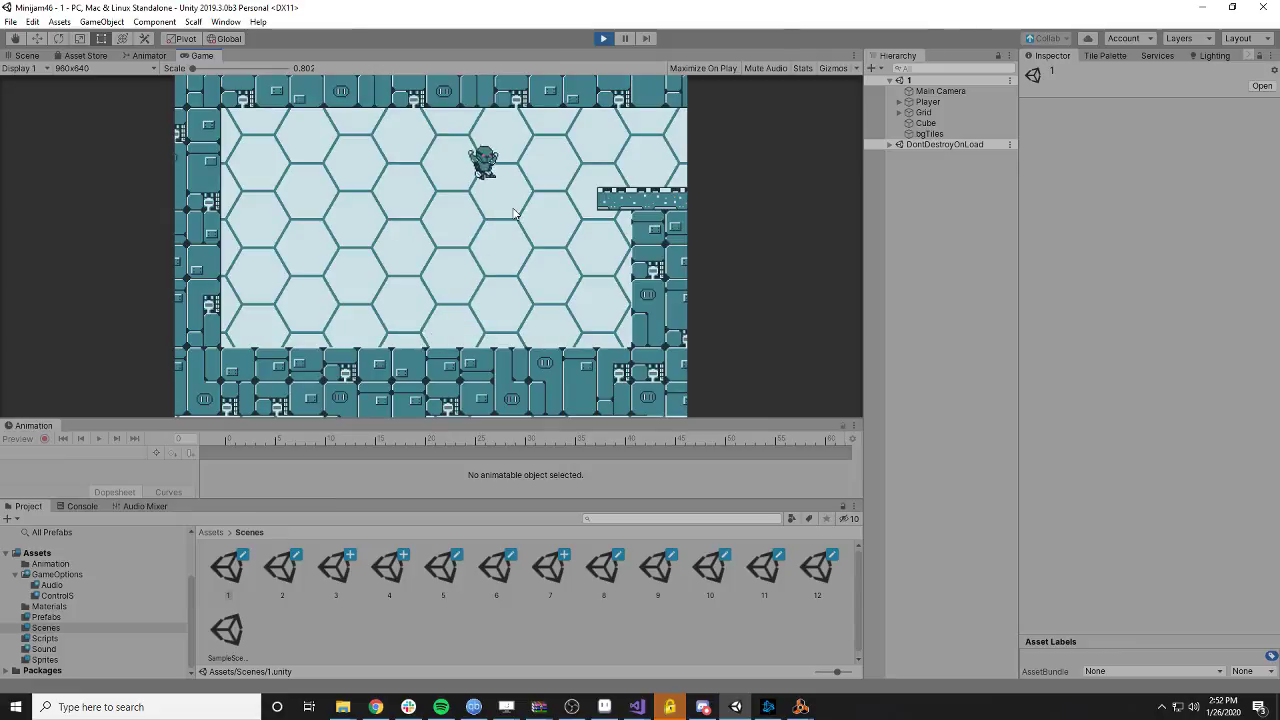
left_click(603, 39)
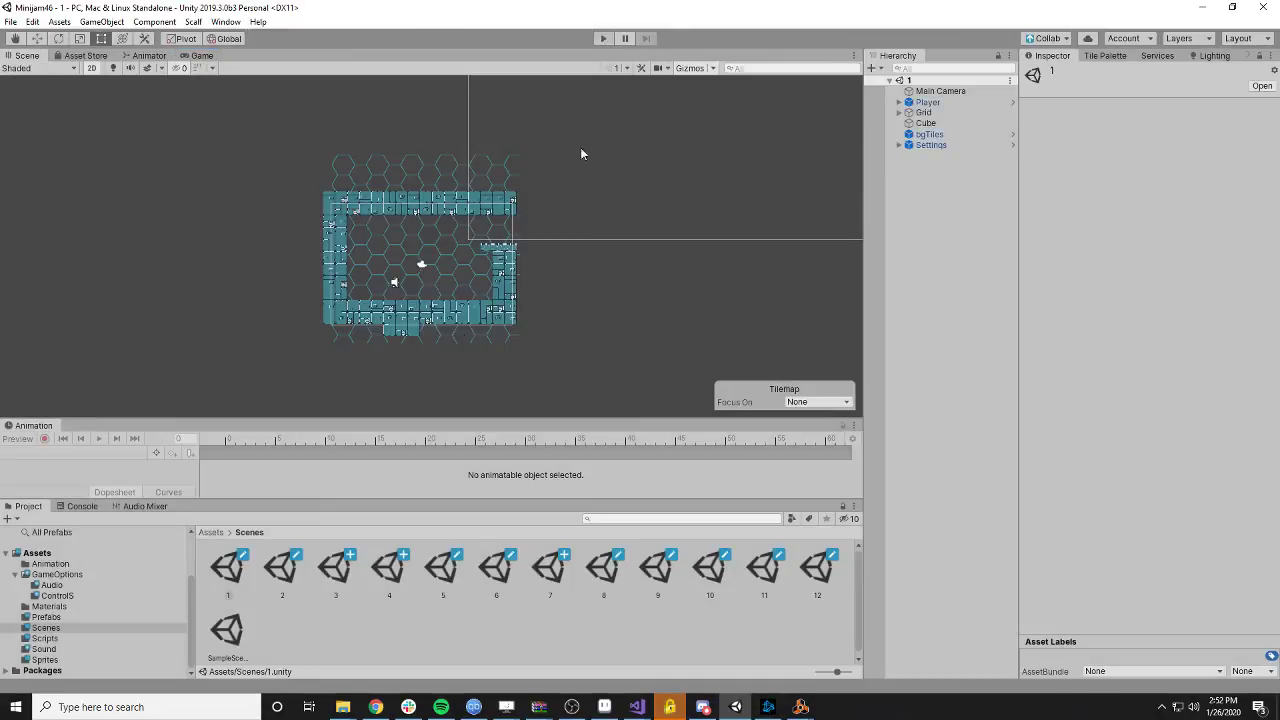
- Select the Music mixer group, playtest scene 1 while raising the music and effects volumes with the in-game settings sliders, and stop the playtest
left_click(145, 506)
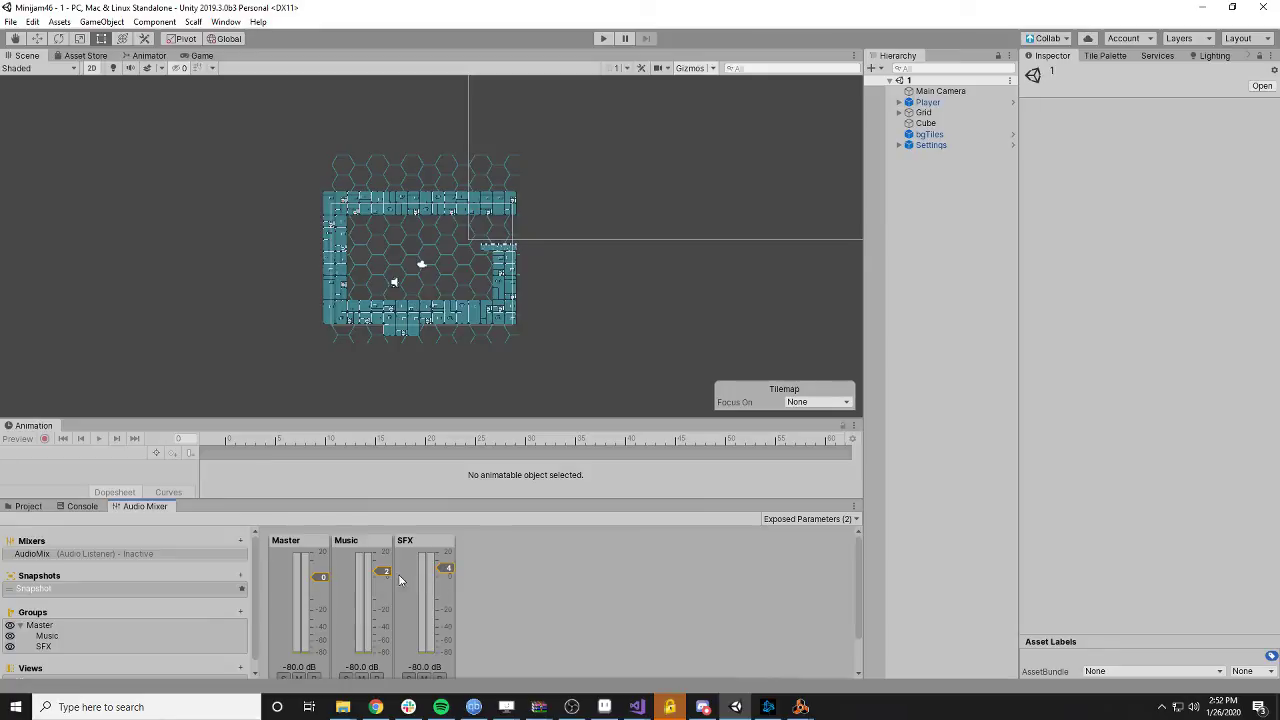
left_click_drag(385, 571, 390, 573)
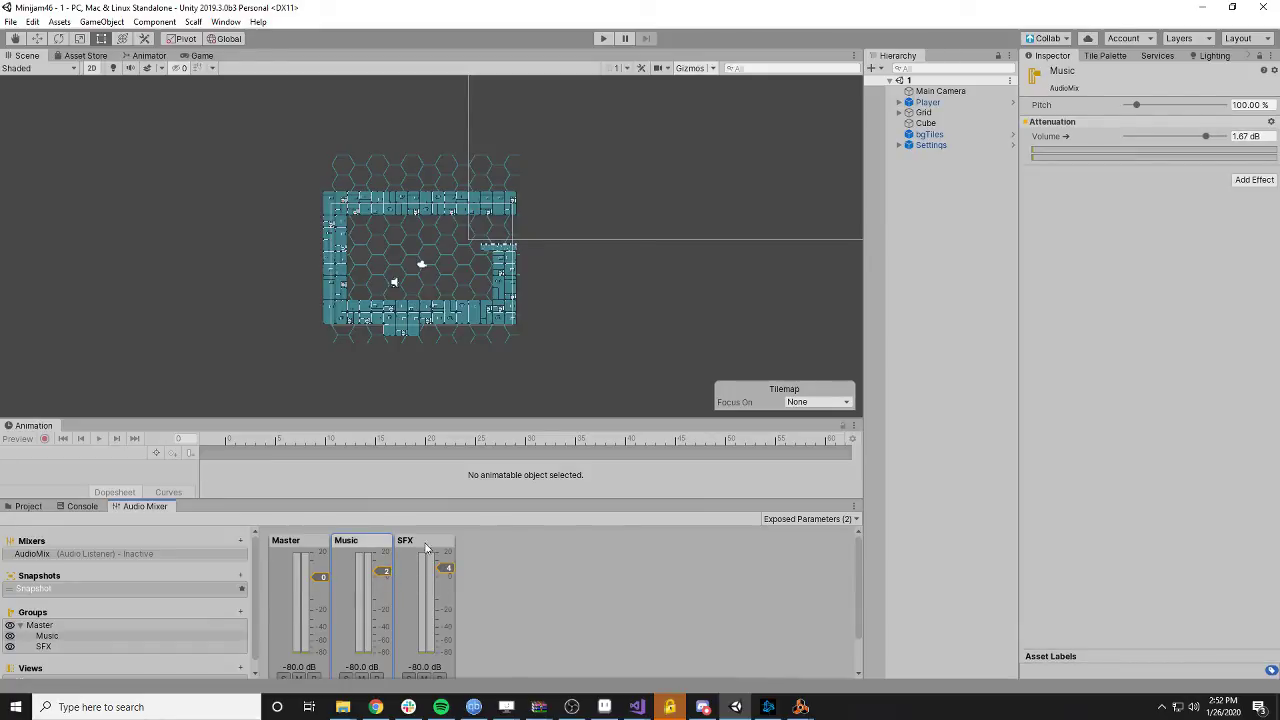
left_click(599, 40)
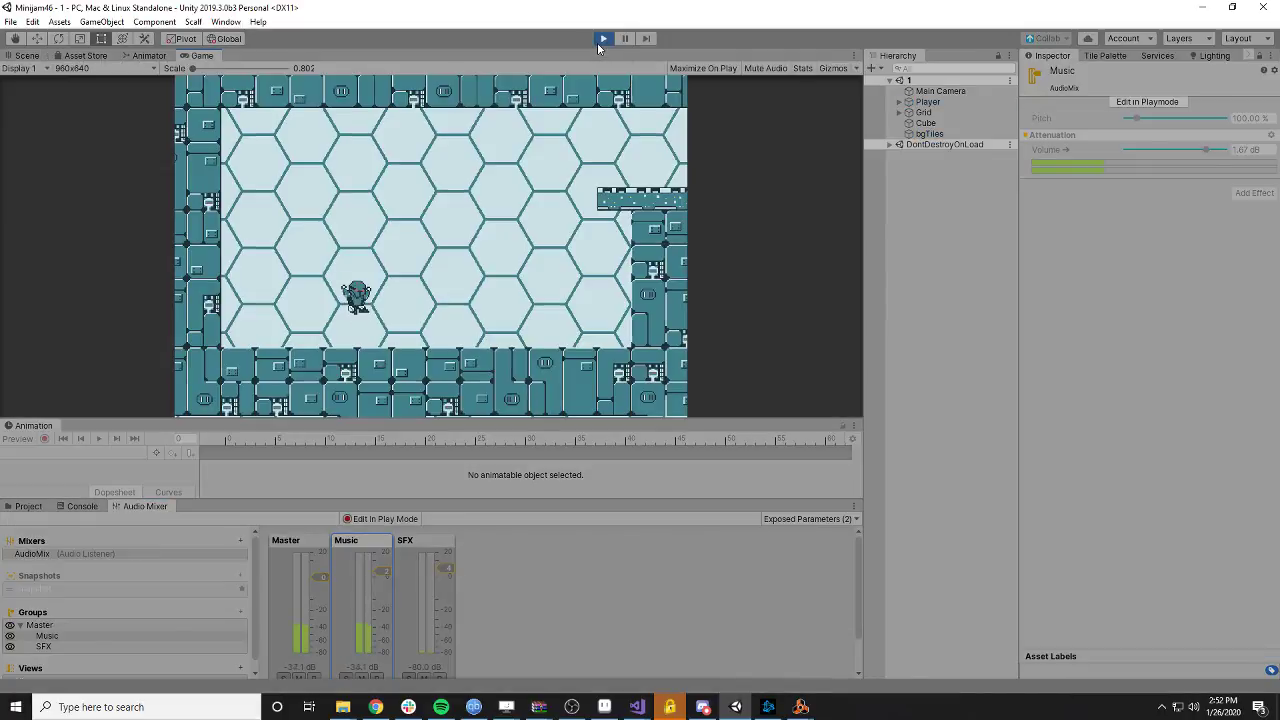
key("Escape")
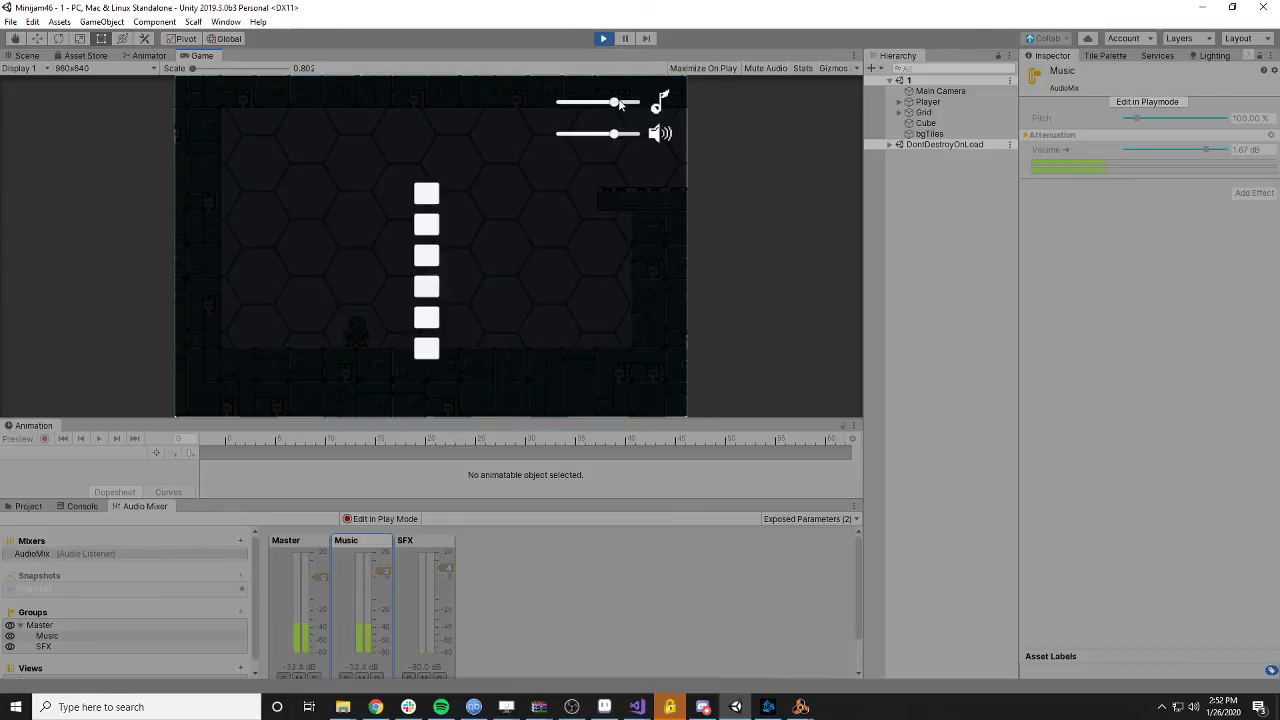
left_click_drag(616, 104, 628, 140)
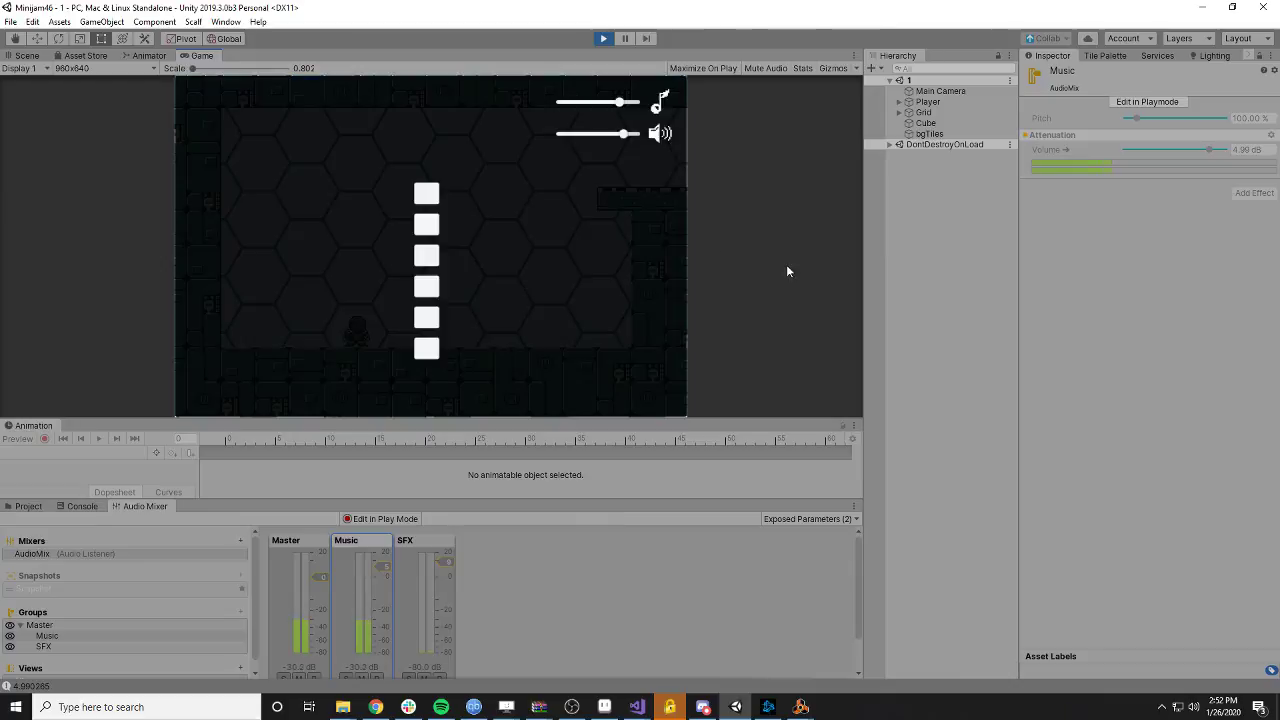
left_click(603, 38)
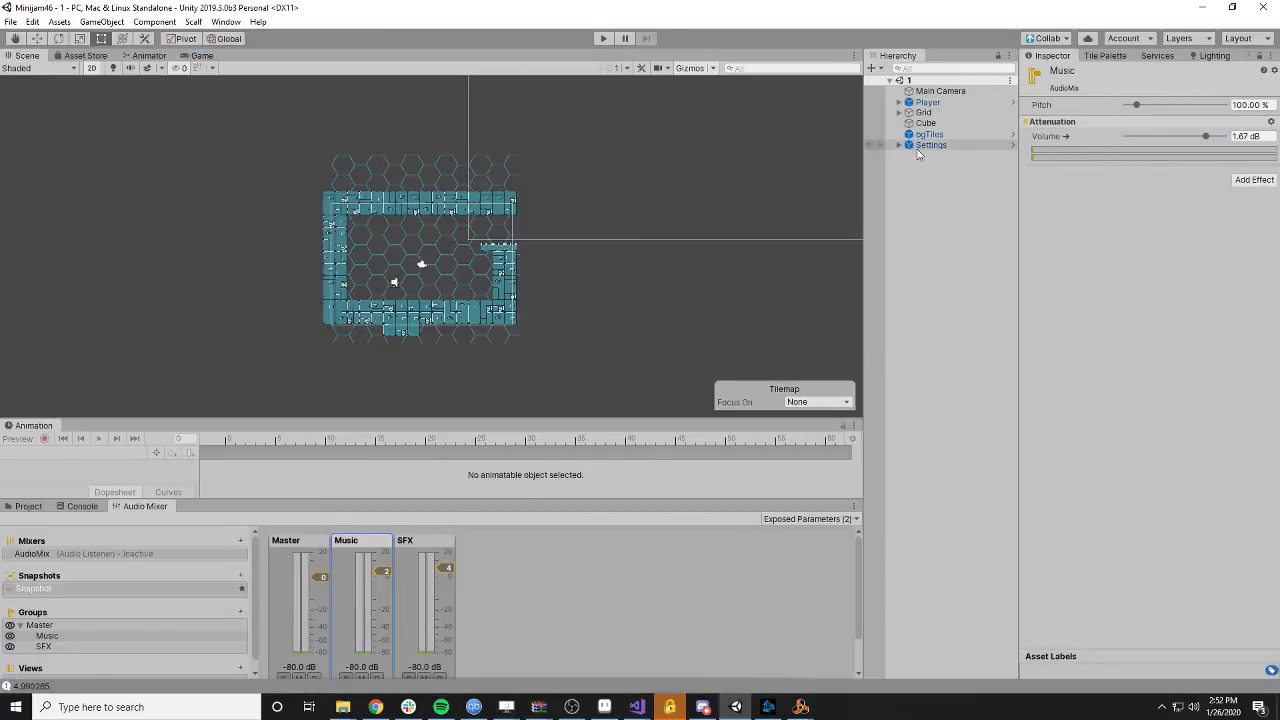
- Expand the Settings object down to Panel's AudioControls, and select and frame its MusicSlider
left_click(900, 145)
left_click(908, 156)
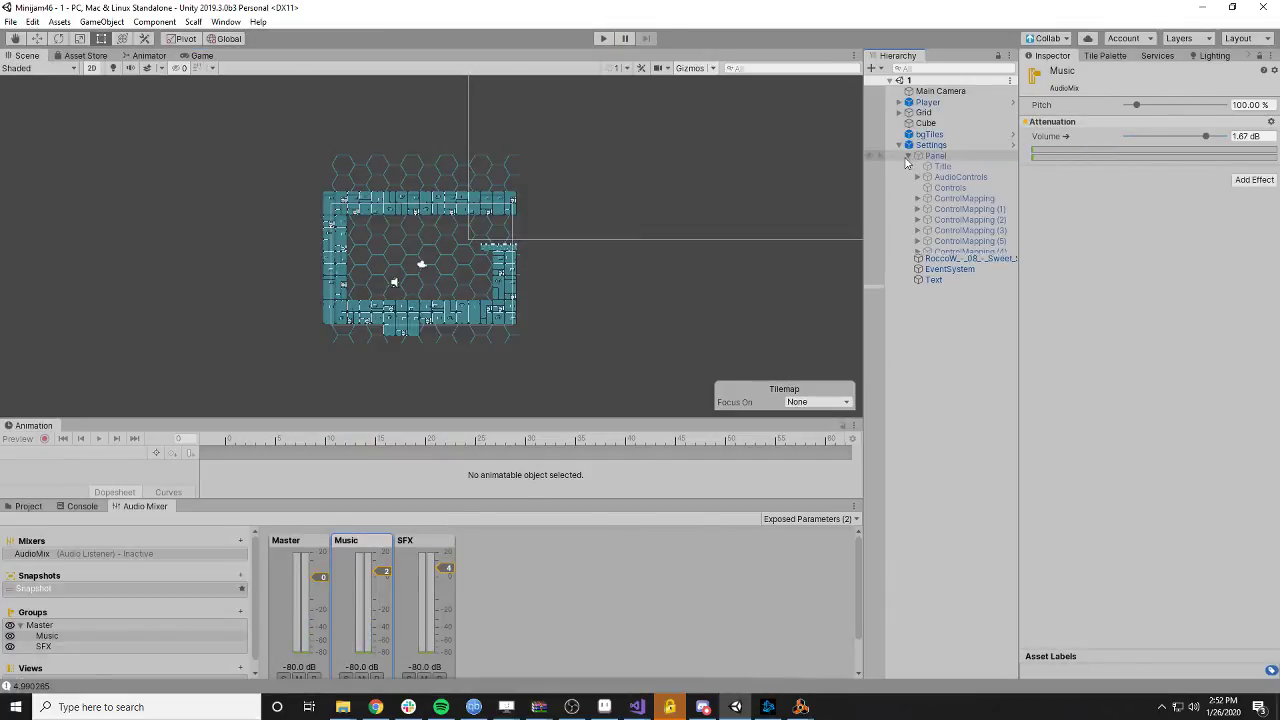
left_click(936, 157)
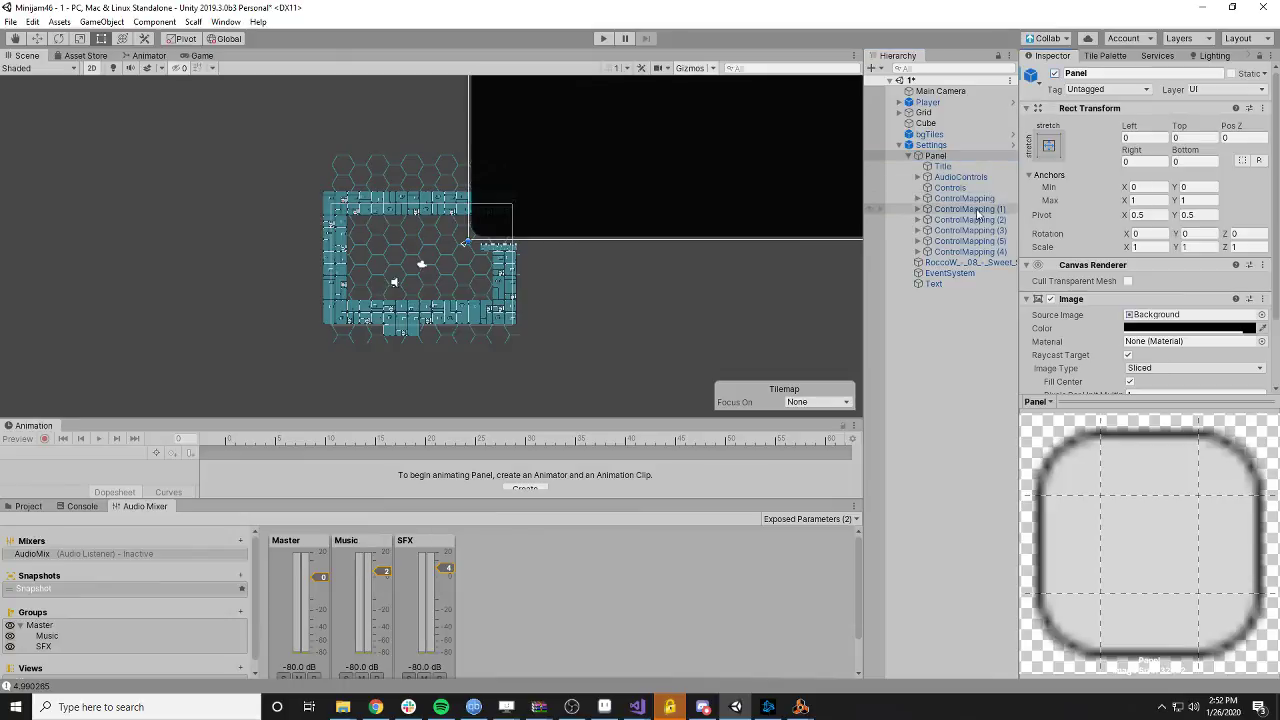
left_click(968, 219)
left_click(962, 188)
left_click(958, 177)
left_click(928, 177)
left_click(965, 198)
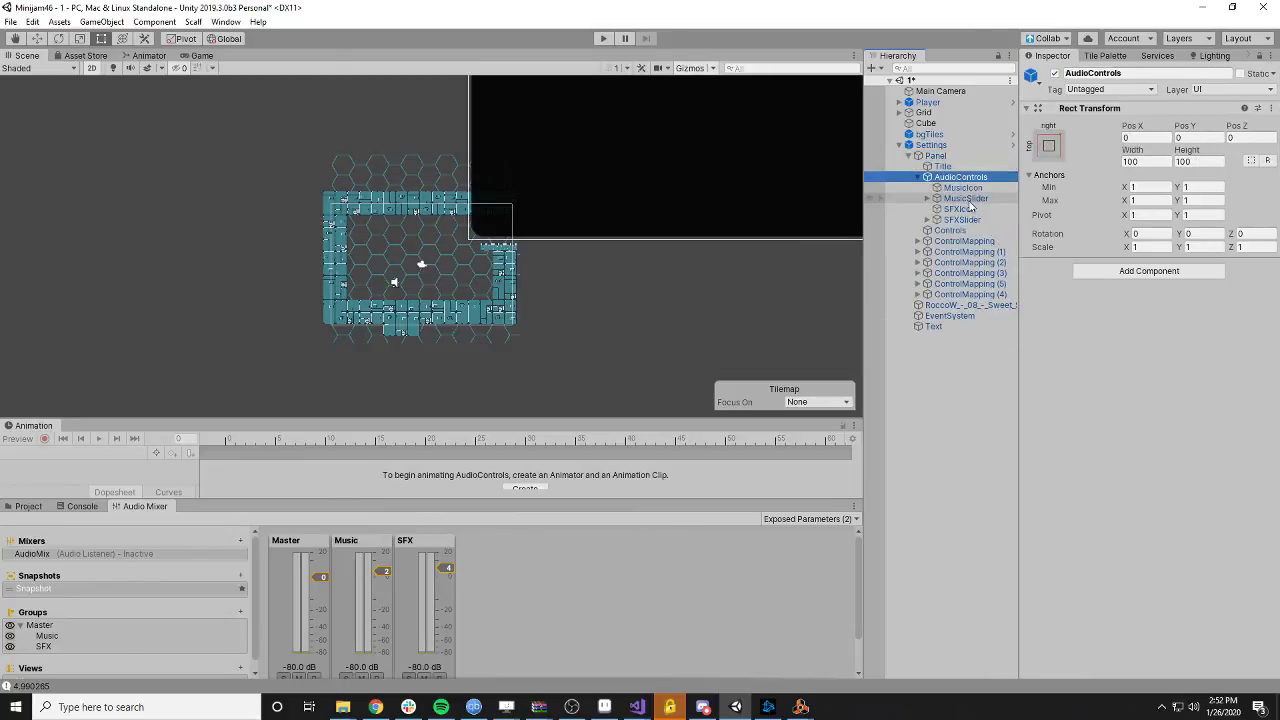
key("f")
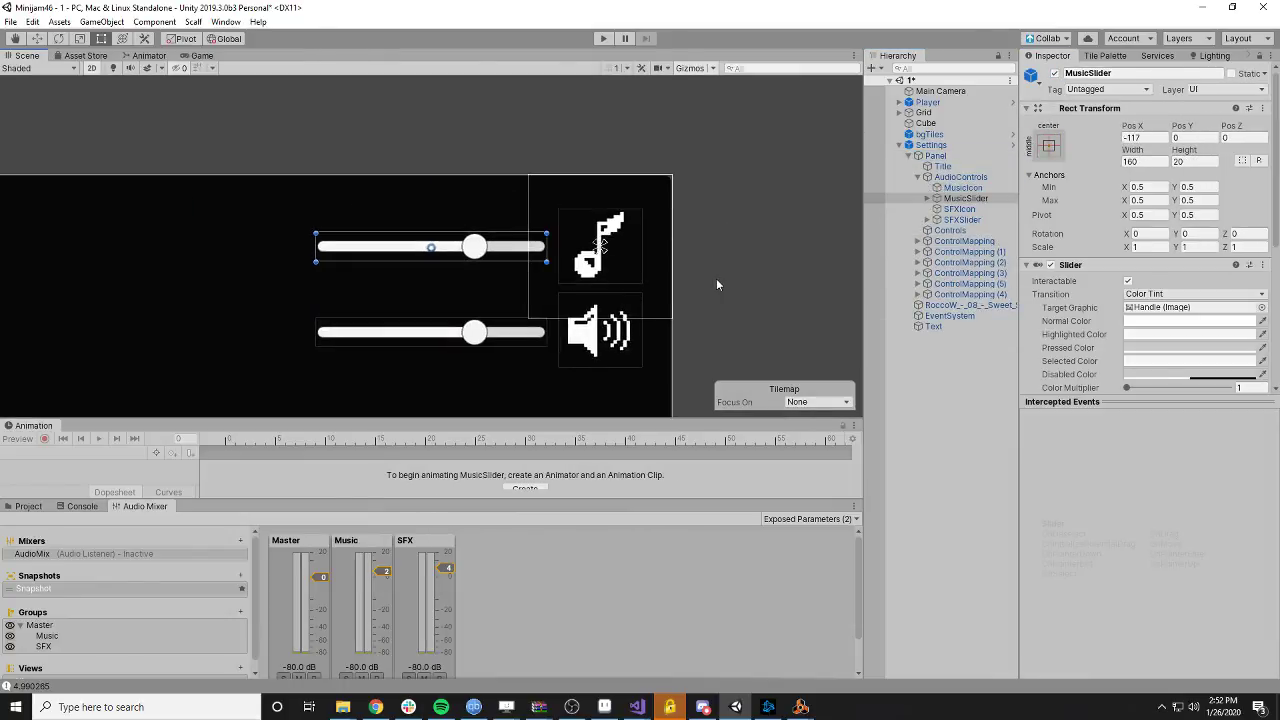
- Examine the MusicSlider's value range, On Value Changed event and other Slider settings
scroll(1079, 352, "down", 6)
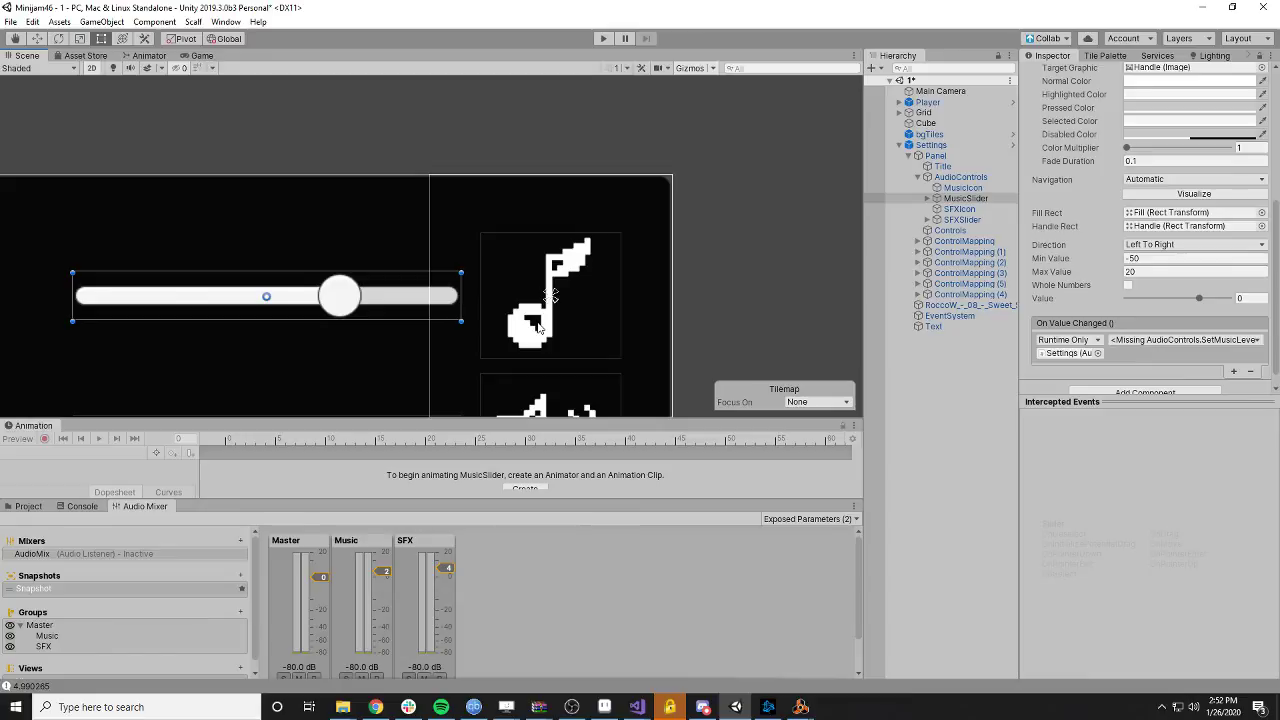
scroll(537, 327, "up", 2)
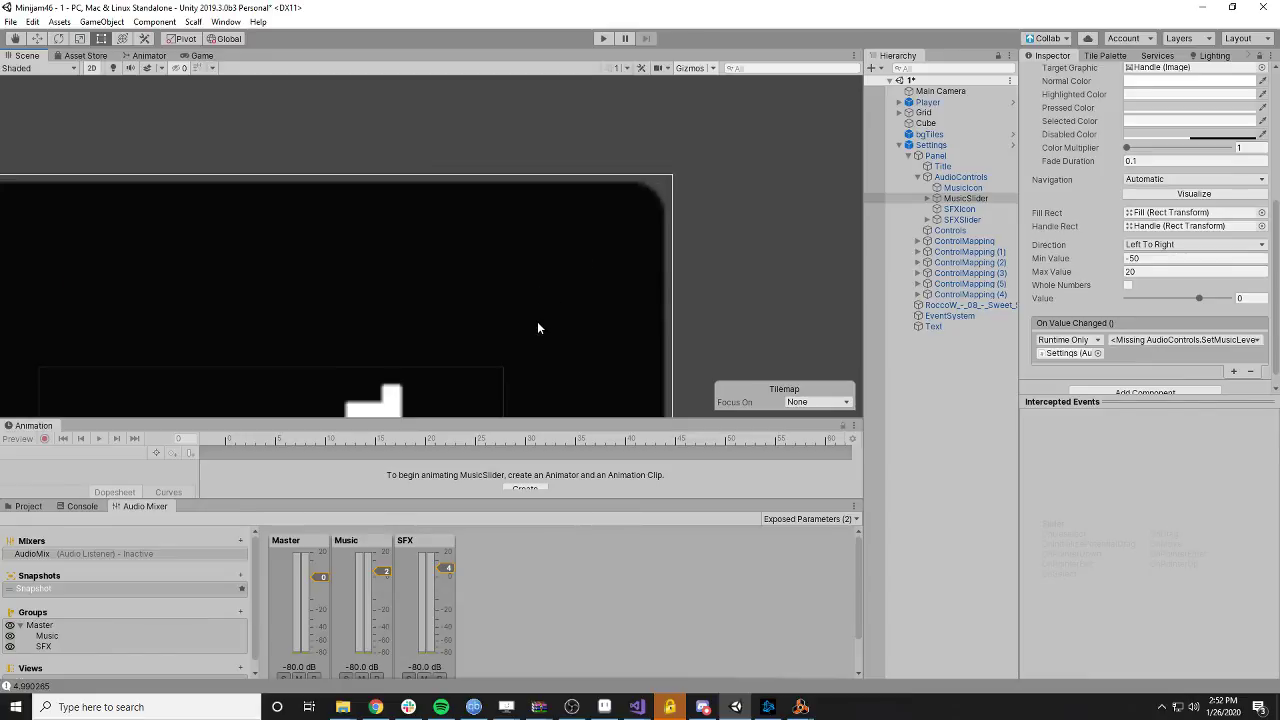
scroll(537, 328, "down", 3)
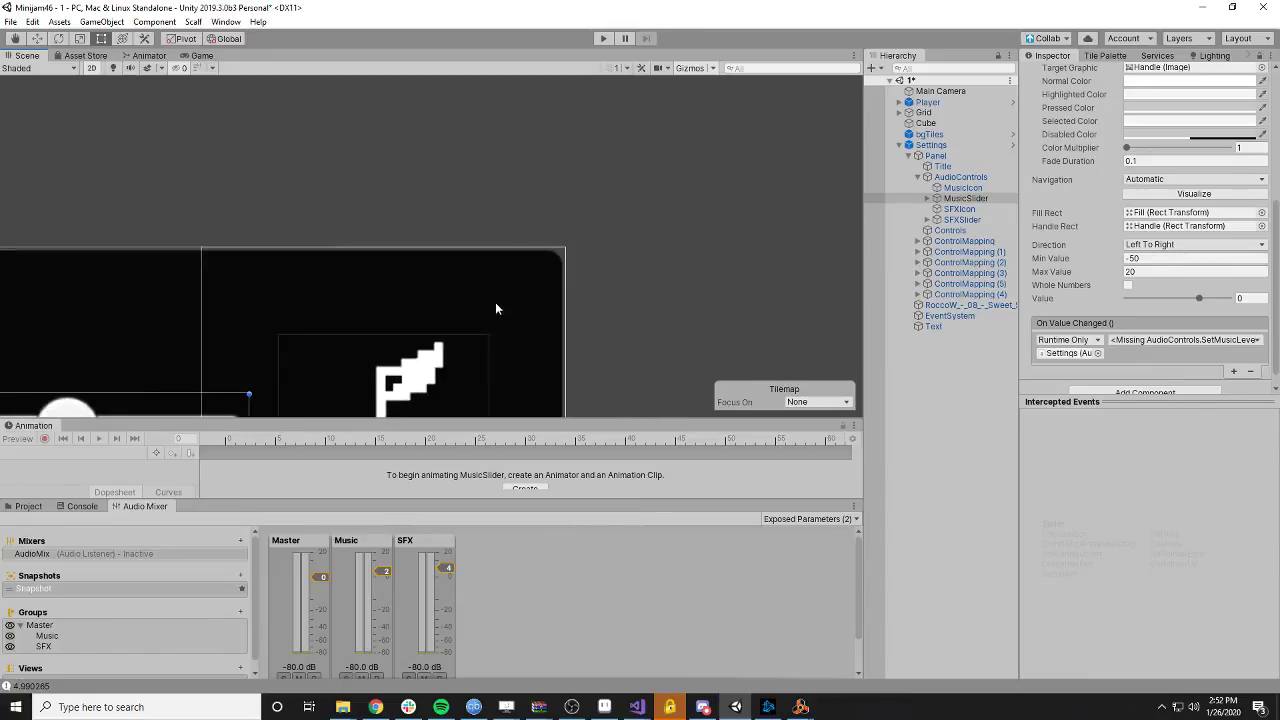
scroll(476, 322, "down", 2)
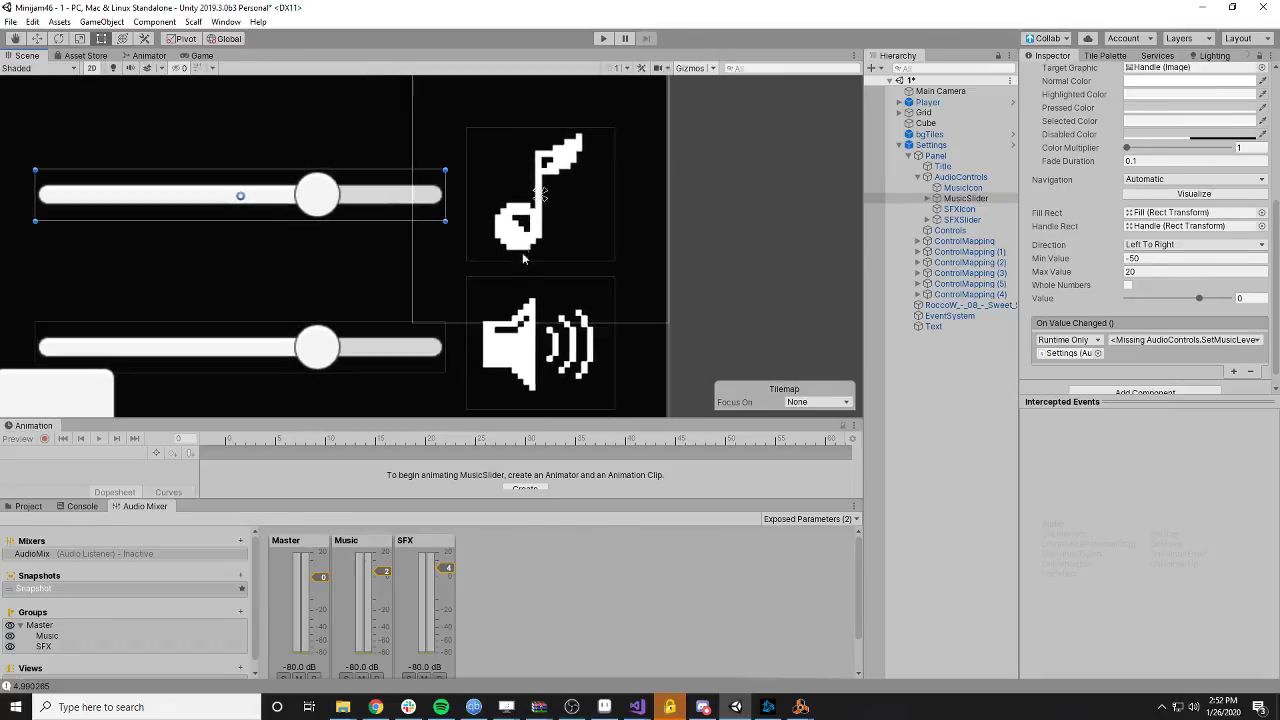
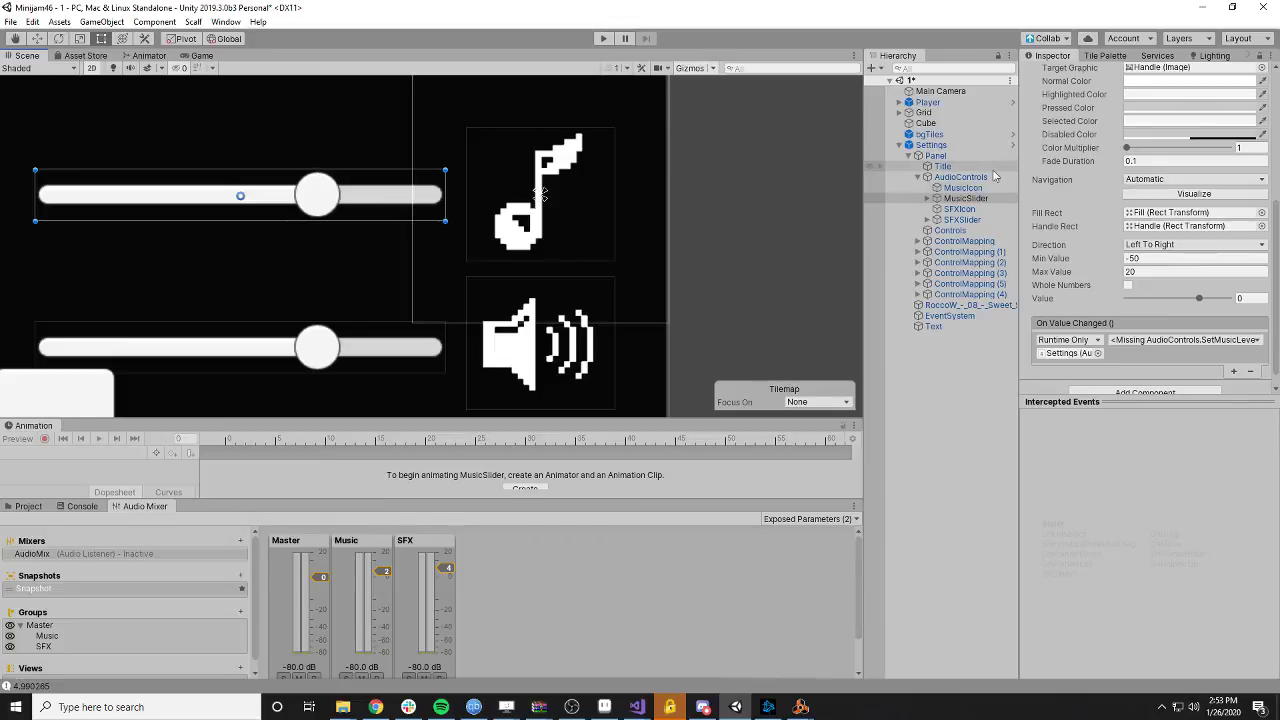
left_click(961, 176)
double_click(961, 176)
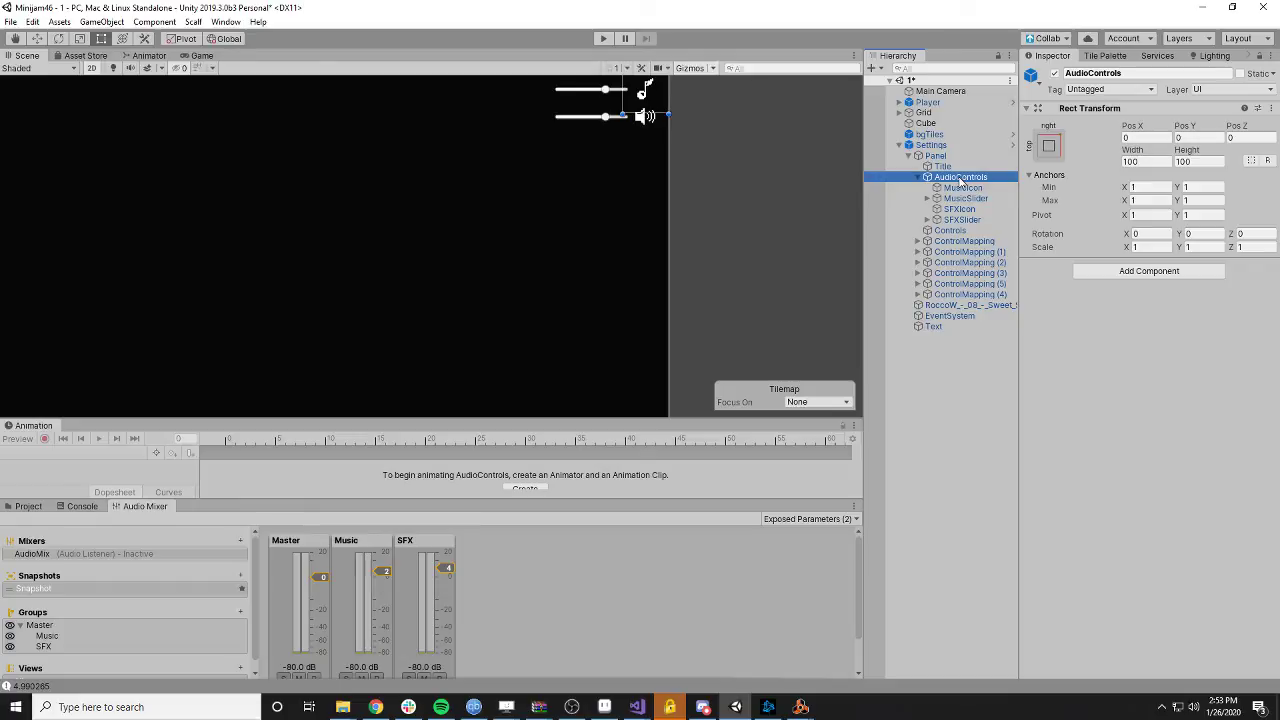
left_click(961, 199)
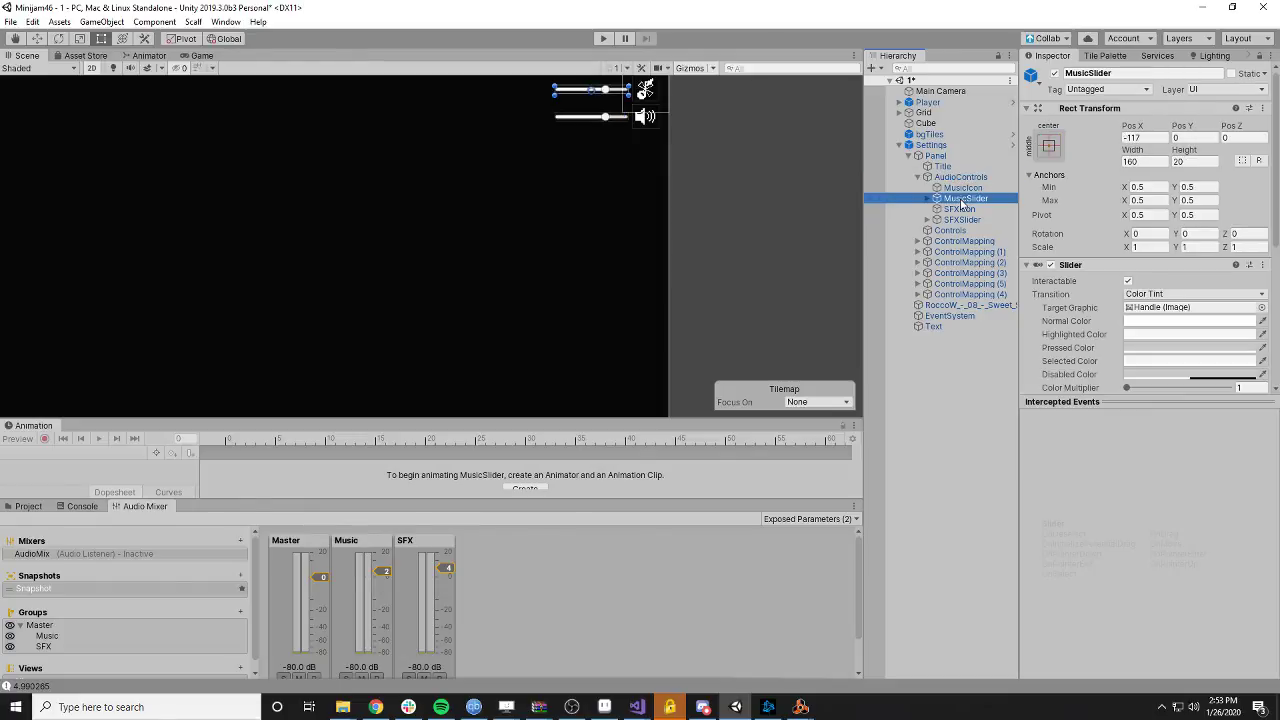
scroll(1089, 306, "down", 5)
scroll(1087, 282, "up", 5)
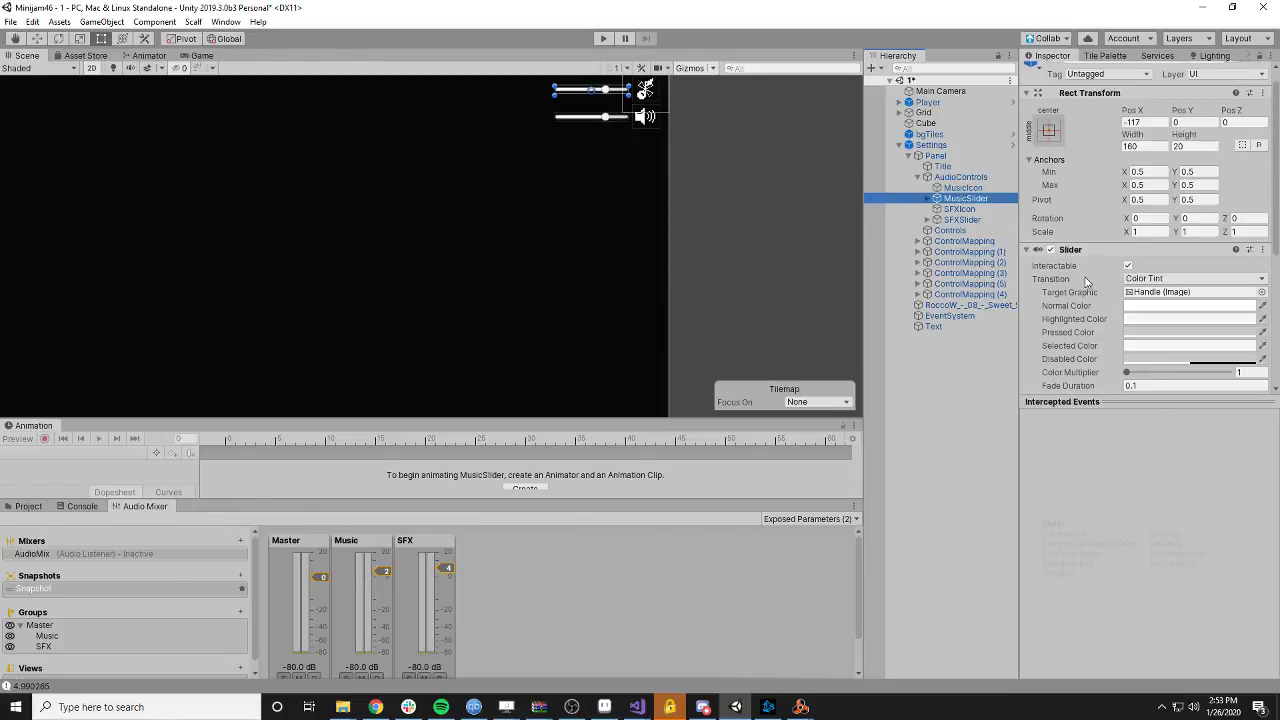
- Remove the Audio Controls script component from the Settings object in scene 1
double_click(930, 145)
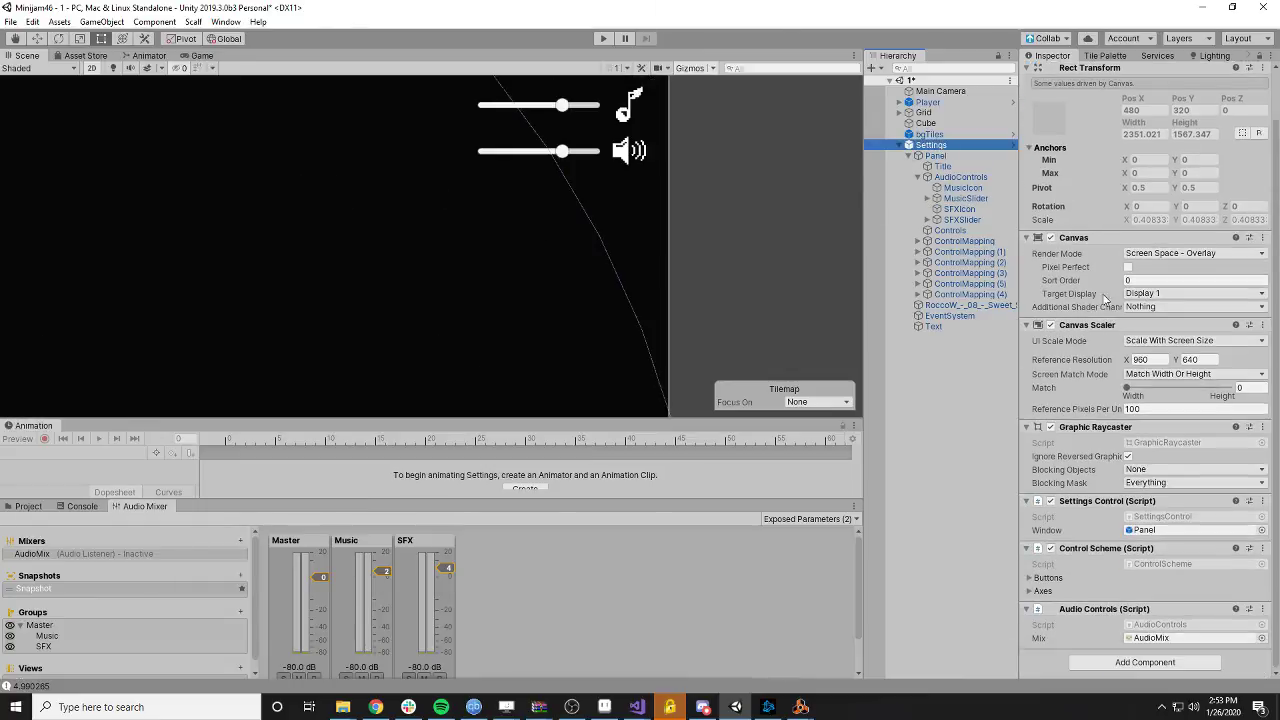
right_click(1115, 615)
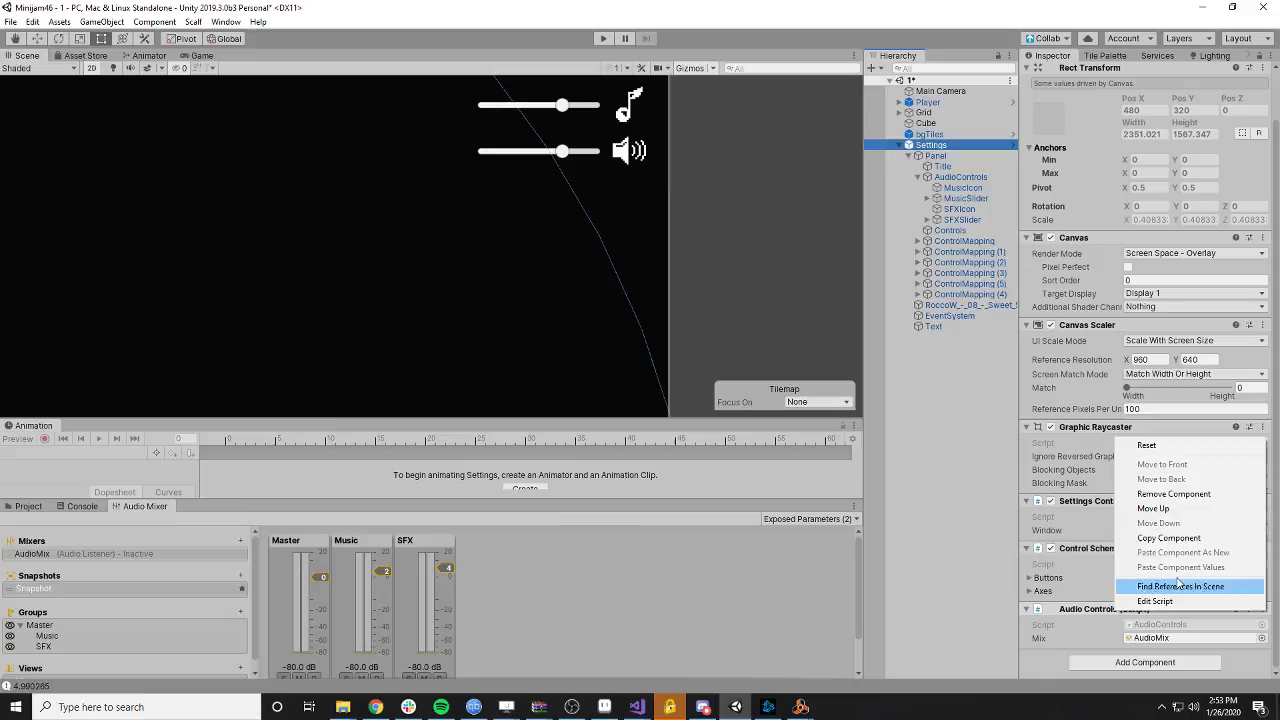
left_click(1173, 497)
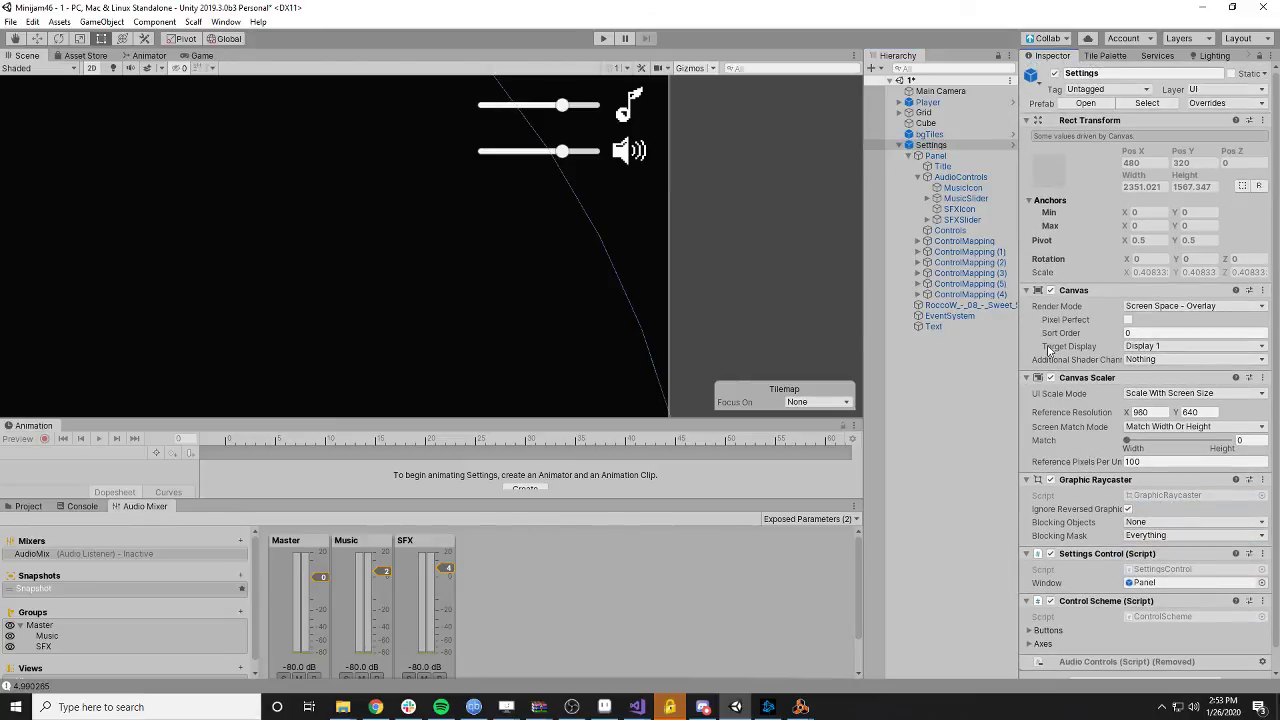
- Look through the Panel, its audio control children and the Settings object's remaining components
left_click(935, 156)
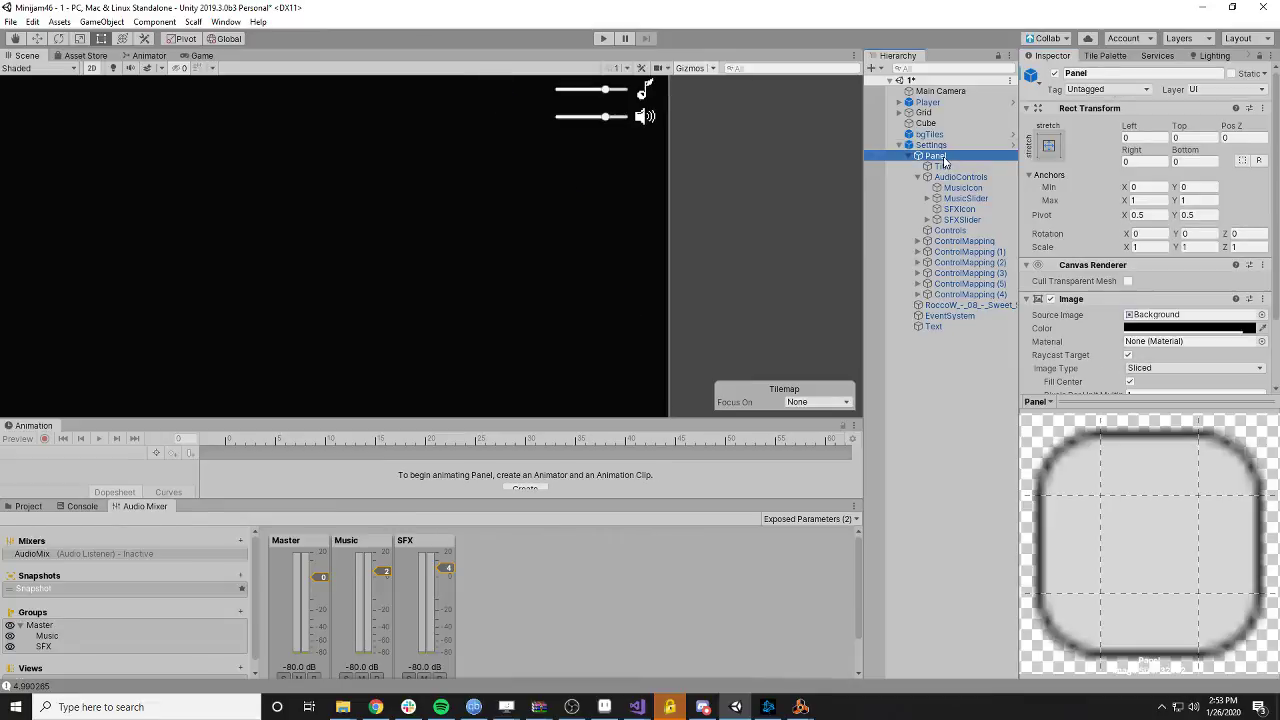
key("Down")
key("Down")
key("Down")
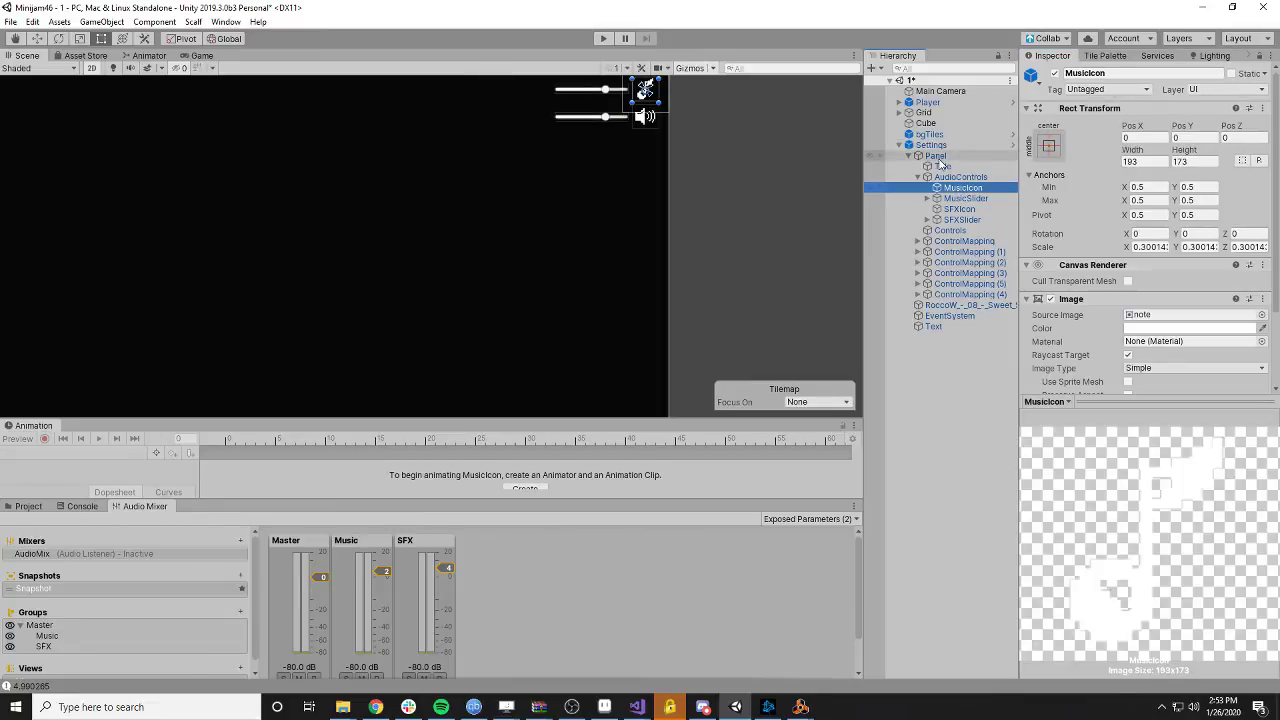
key("Up")
key("Up")
key("Up")
key("Up")
scroll(1085, 460, "down", 1)
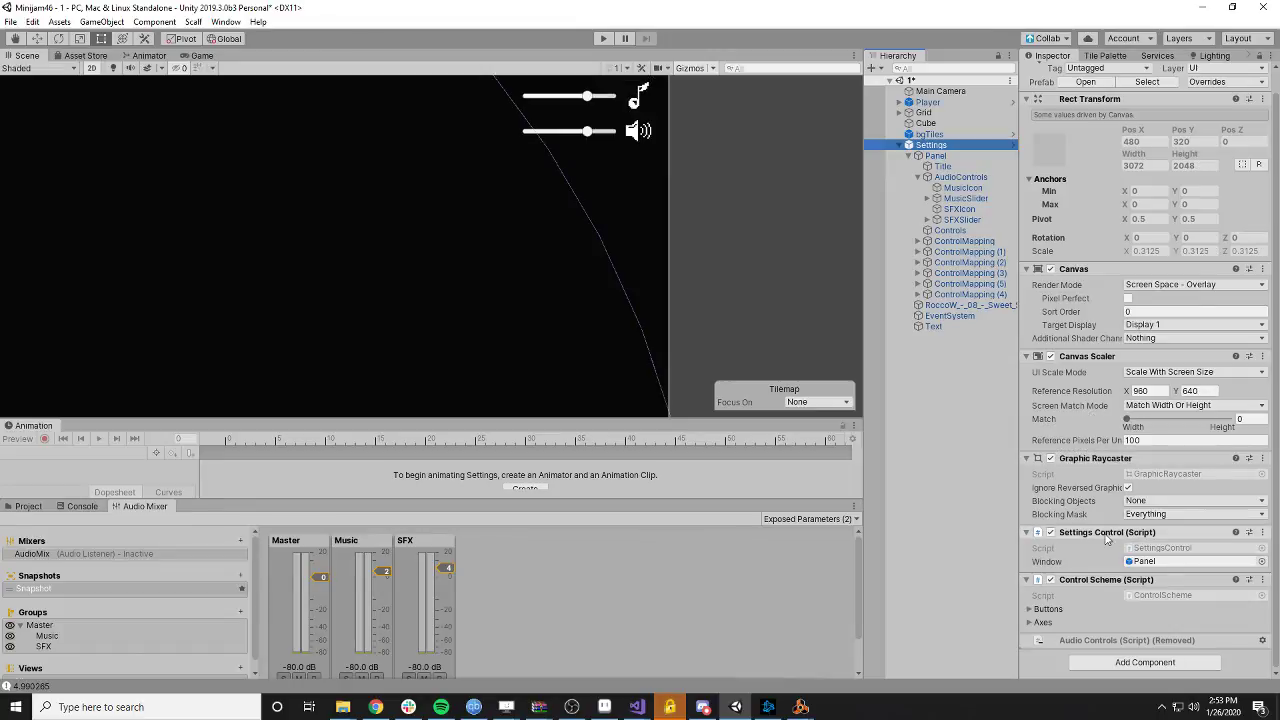
- Try to remove the Panel from the Settings prefab instance in scene 1
double_click(945, 177)
left_click(940, 156)
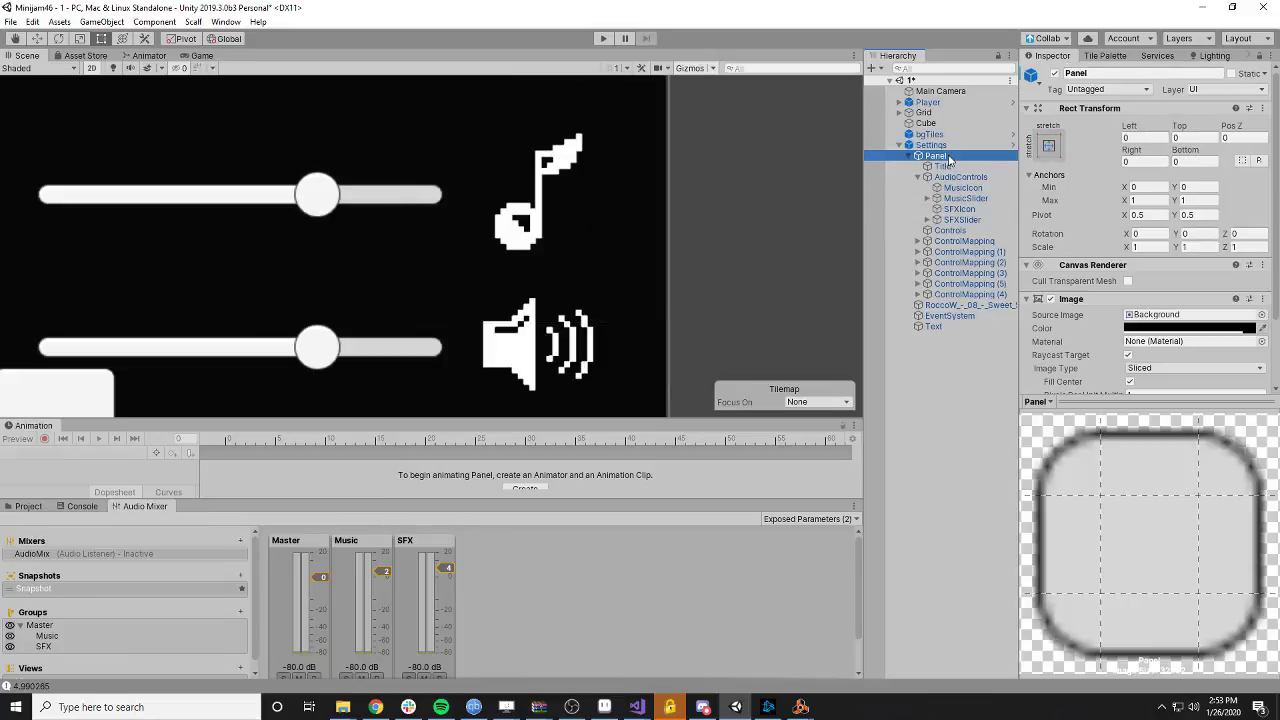
double_click(950, 157)
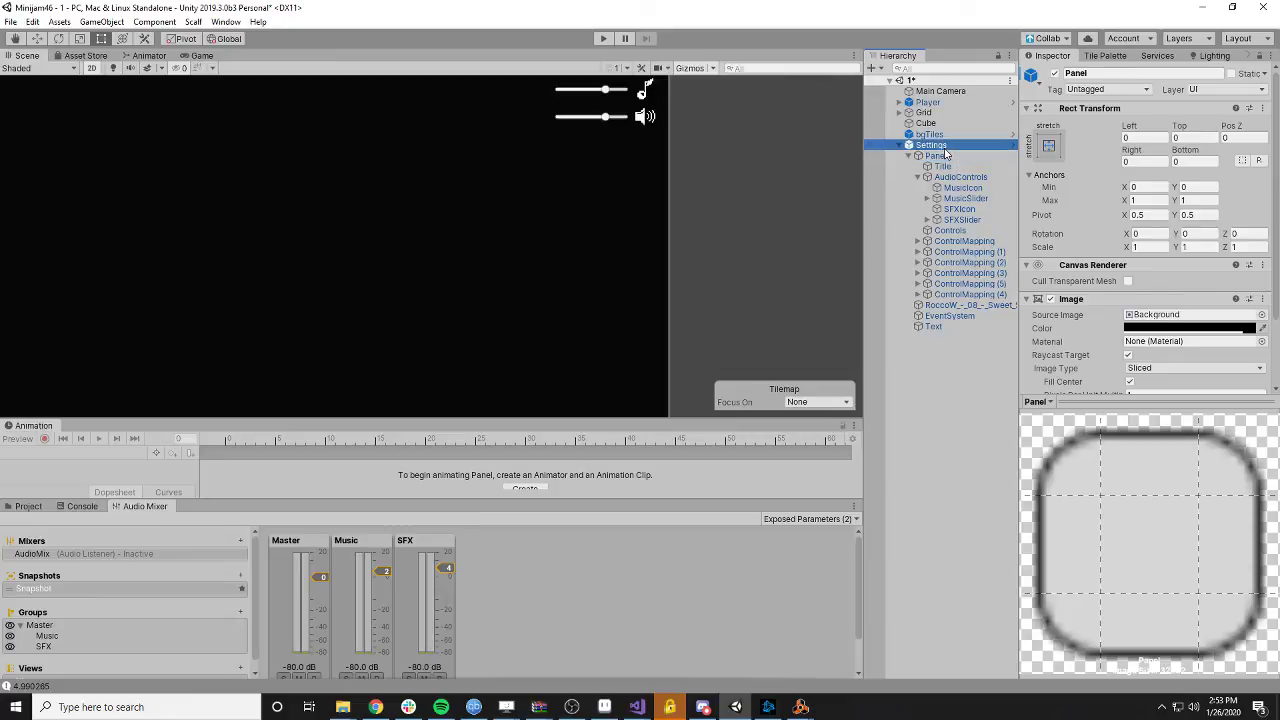
left_click_drag(952, 160, 943, 163)
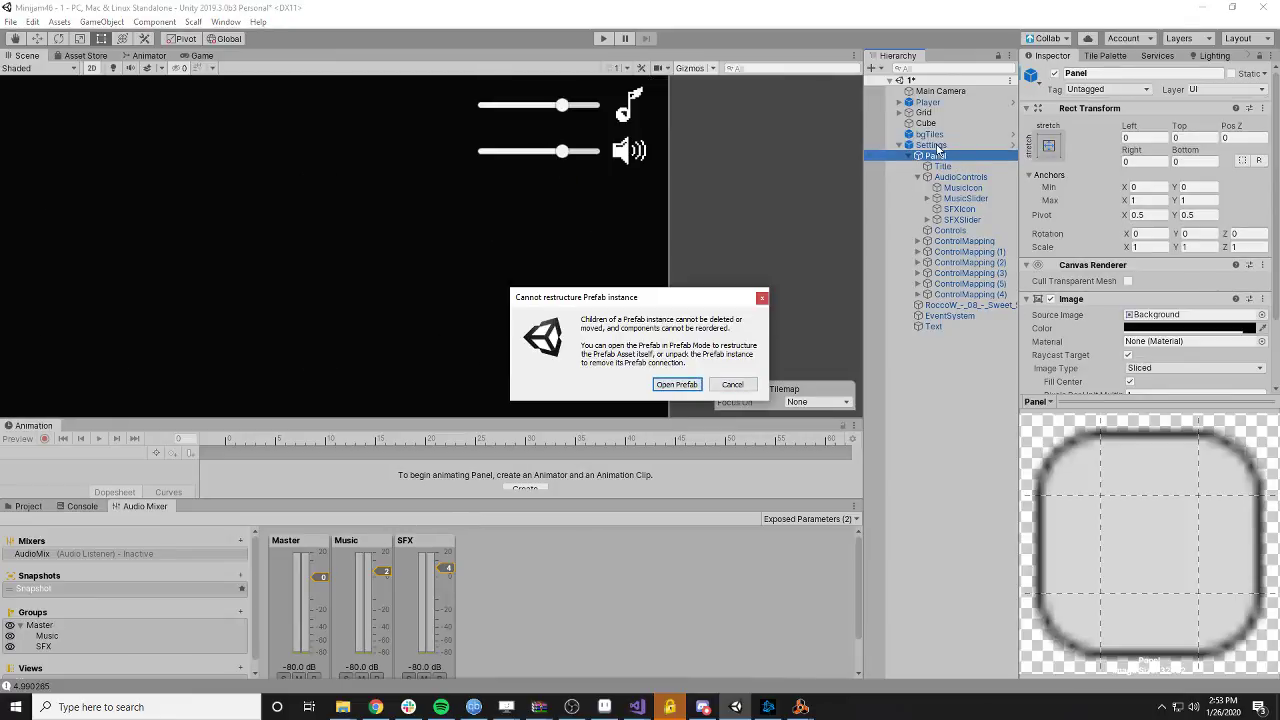
key("Escape")
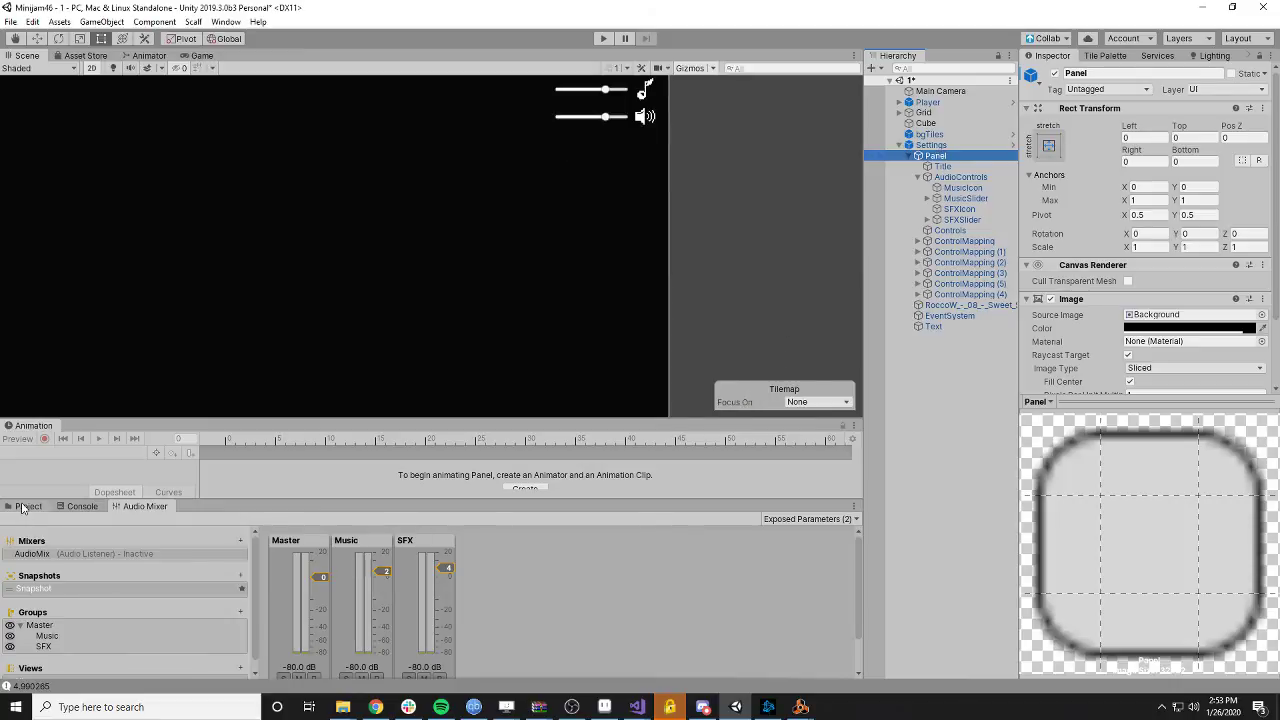
- Open the Settings prefab from the GameOptions folder and delete its Panel with all settings controls
left_click(26, 506)
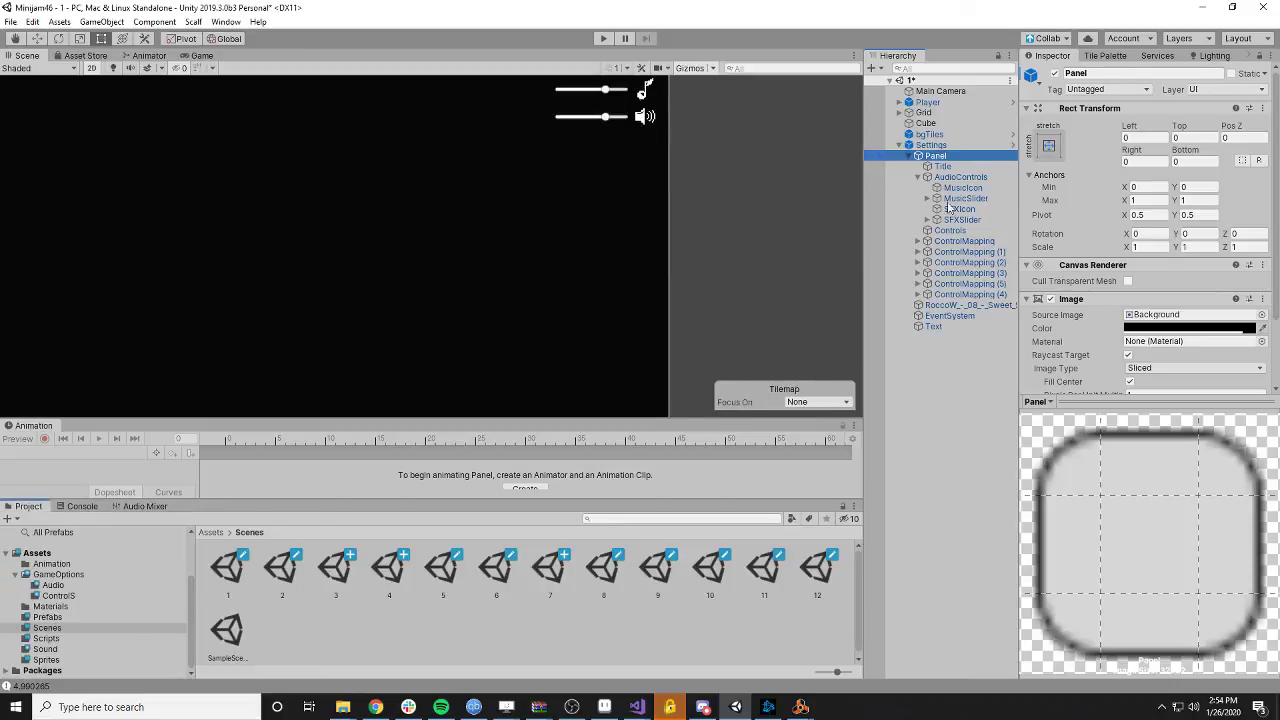
double_click(930, 145)
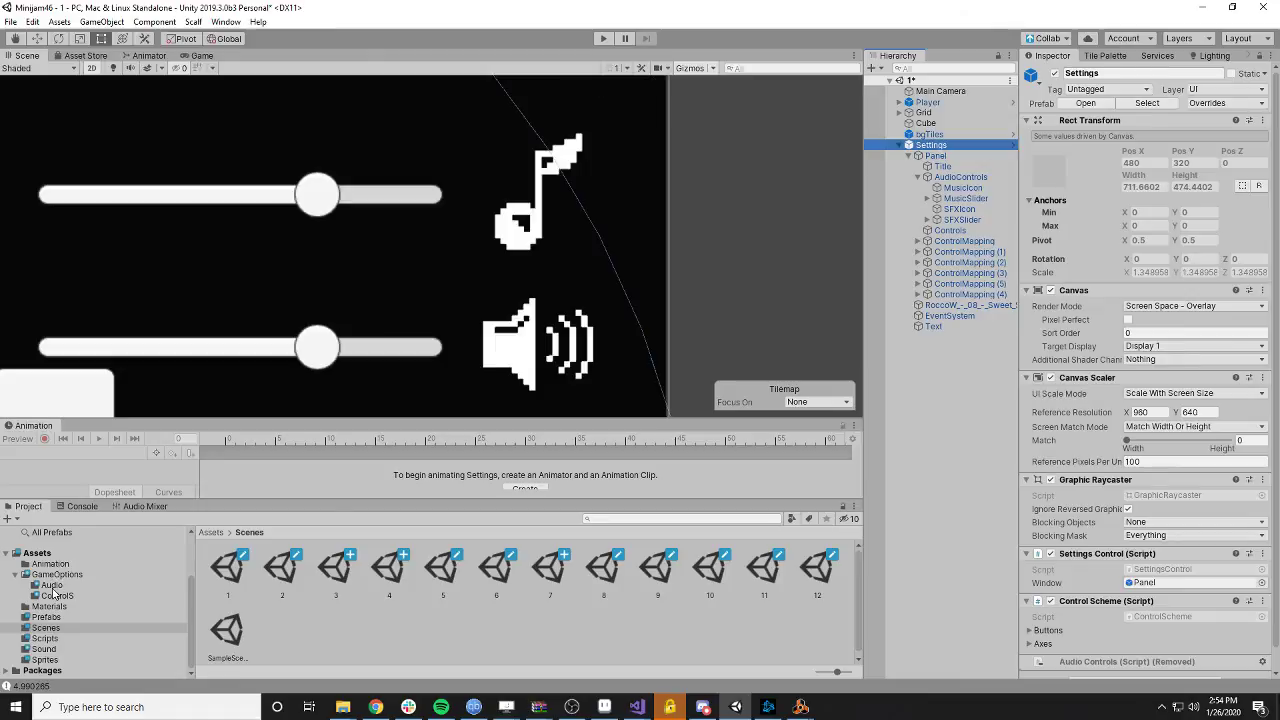
left_click(52, 585)
left_click(270, 533)
double_click(329, 570)
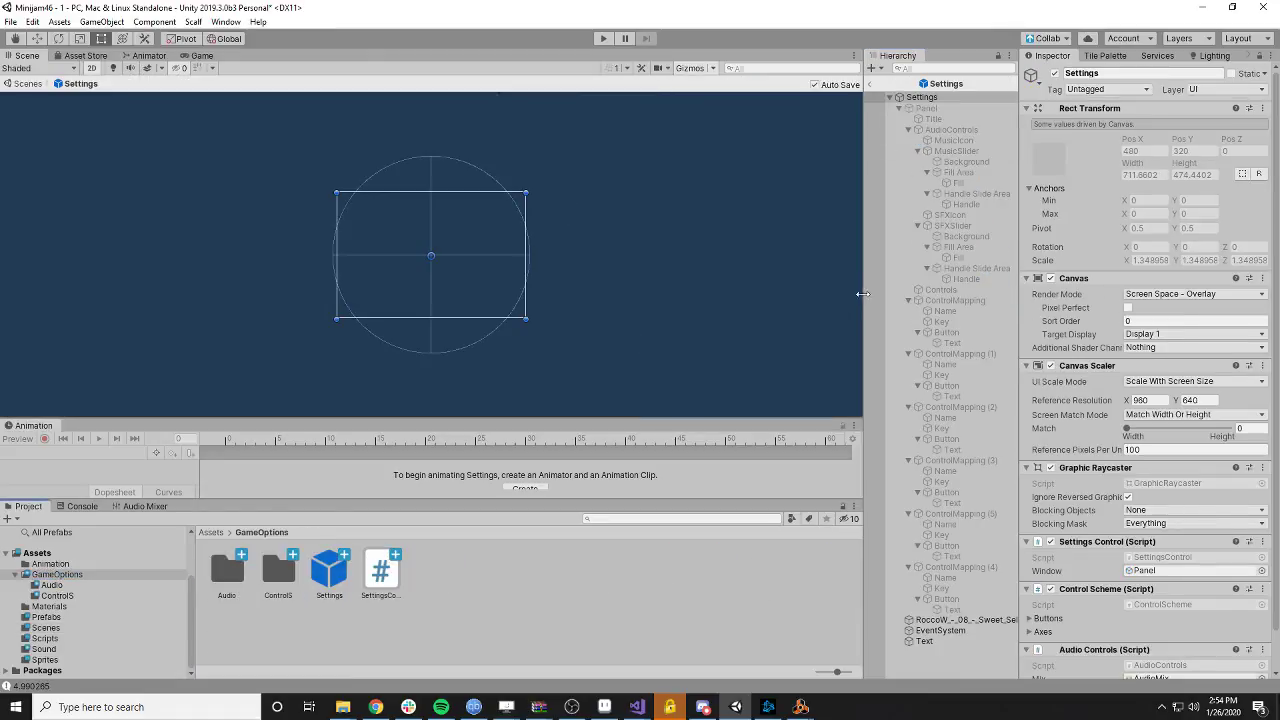
left_click(927, 108)
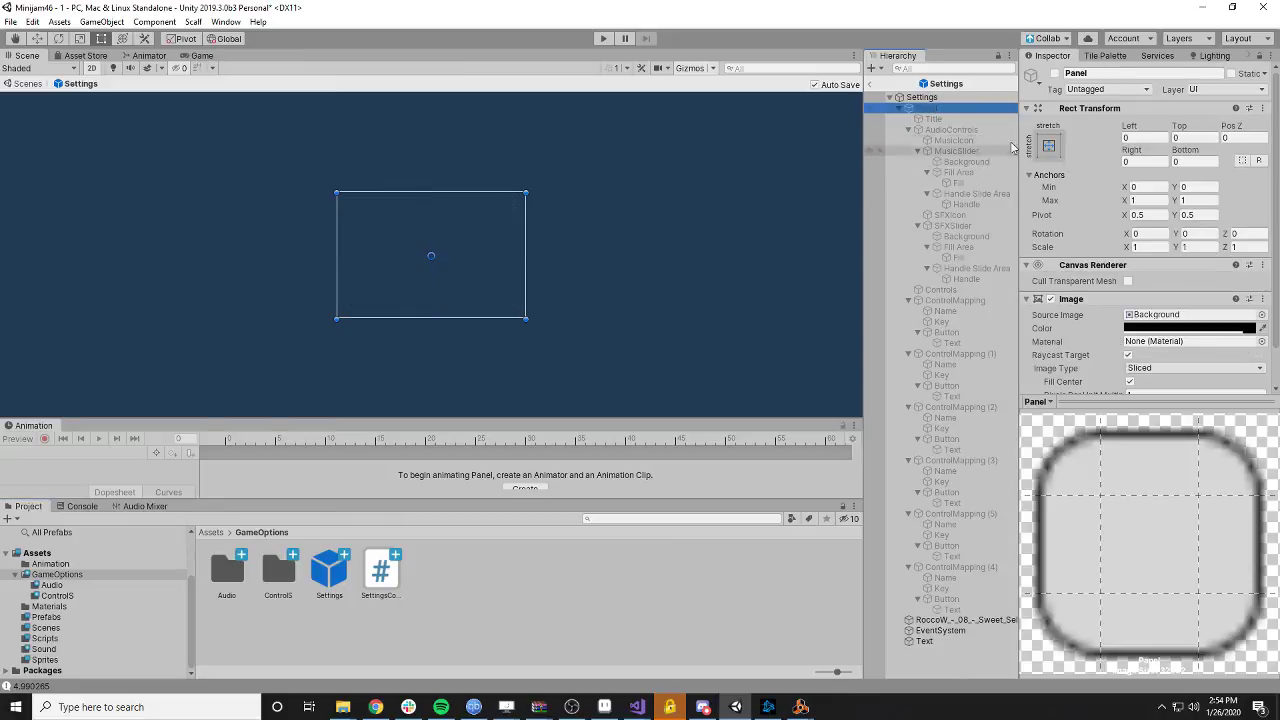
key("Delete")
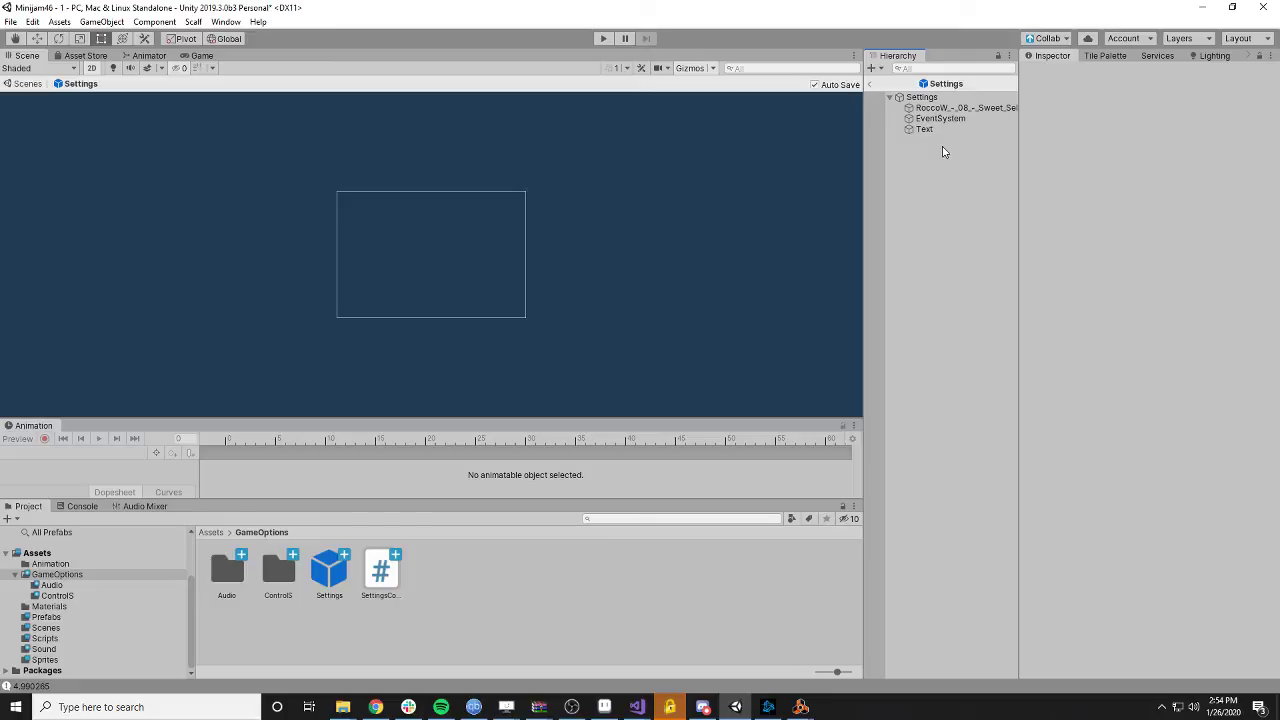
- Run the game and play through level 1 while watching the Audio Mixer's Master, Music and SFX levels
left_click(946, 110)
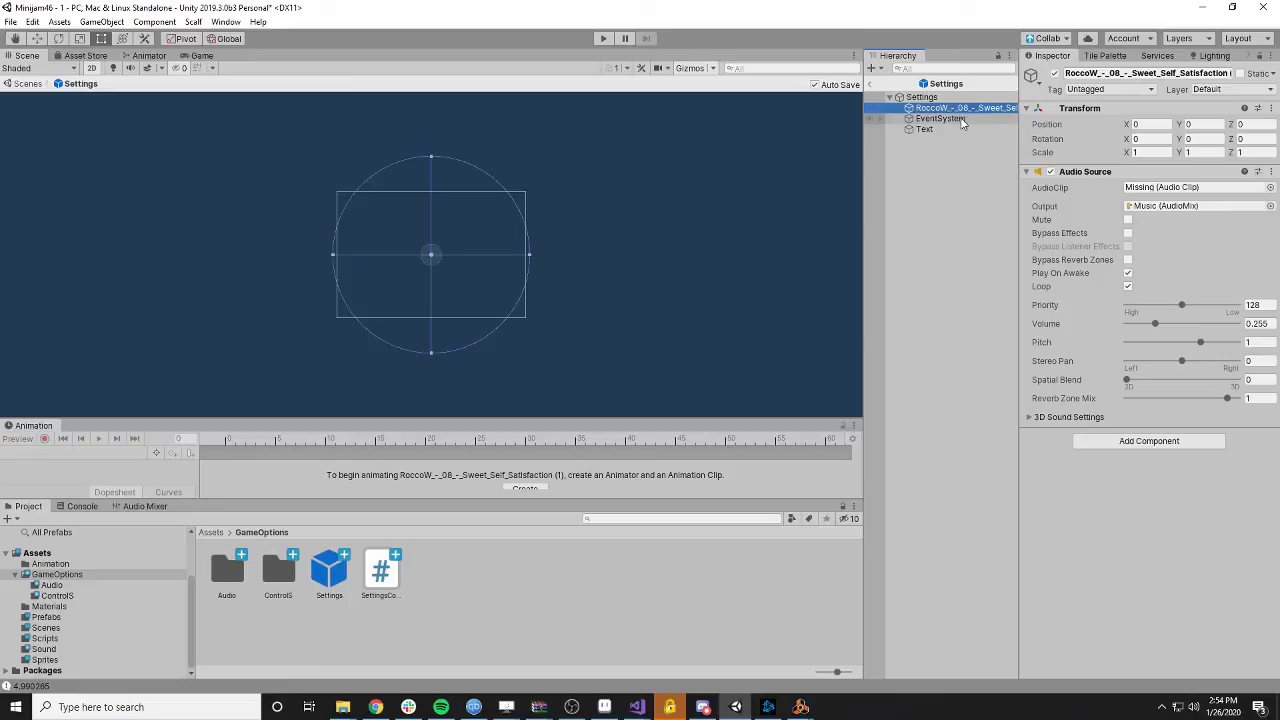
left_click(607, 39)
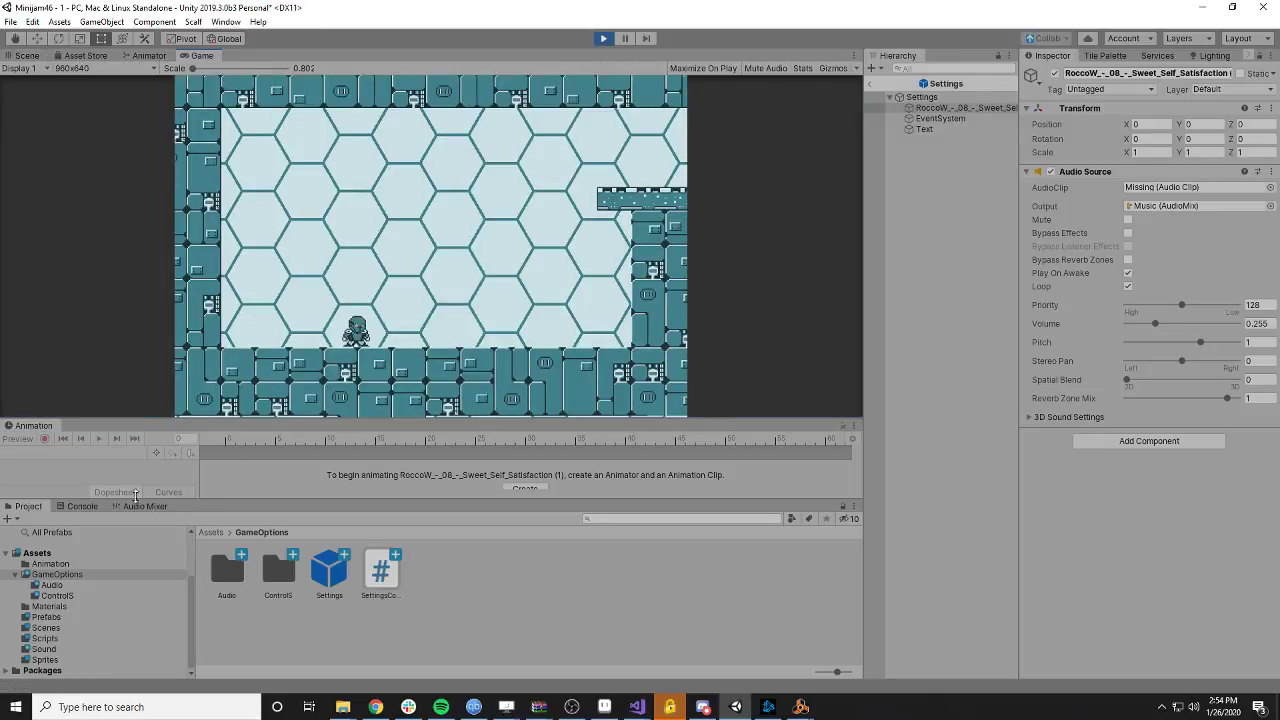
left_click(140, 506)
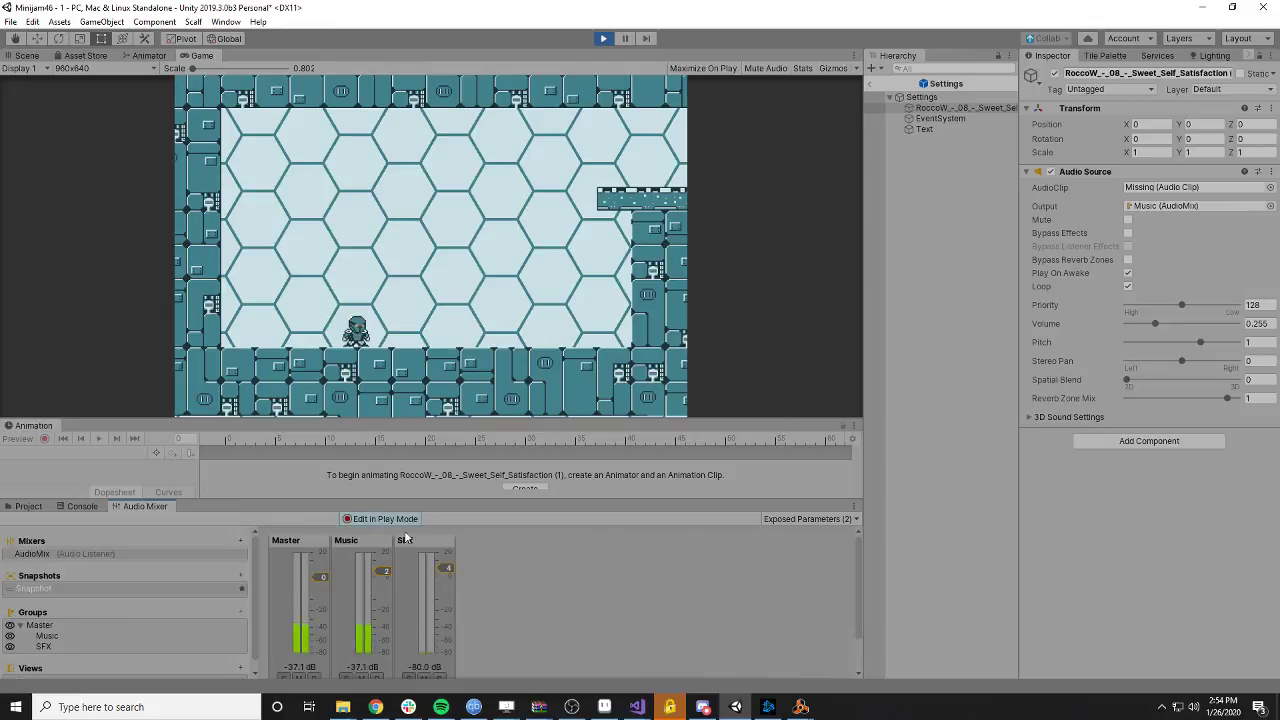
key("space")
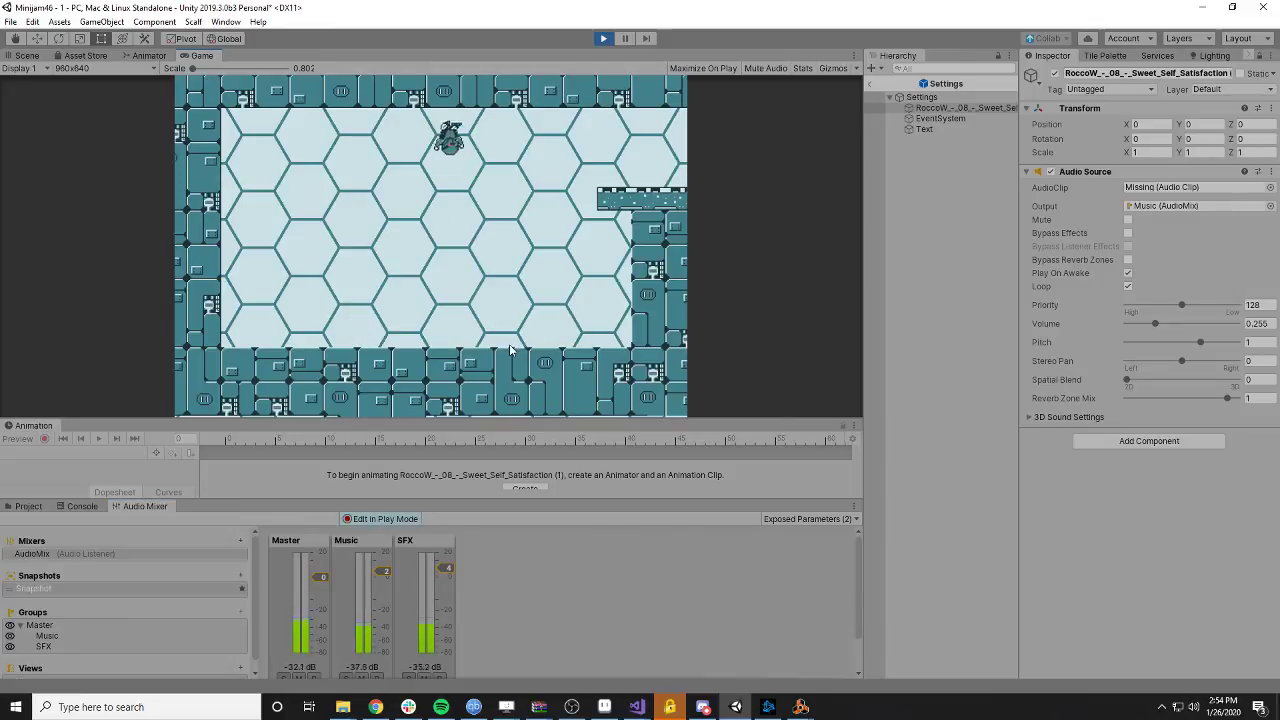
key("space")
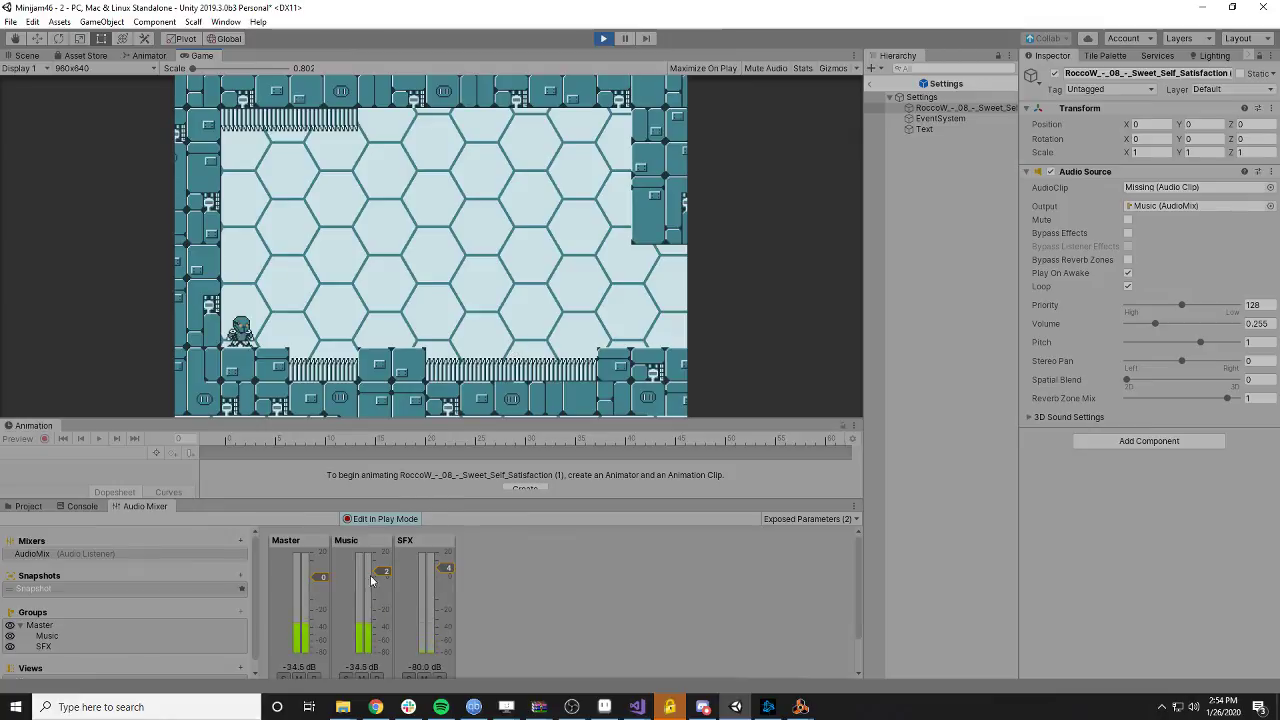
- Lower the Music group's volume to 0.11 dB and playtest levels 2 to 4 to hear the balance against the sound effects
left_click_drag(384, 572, 384, 576)
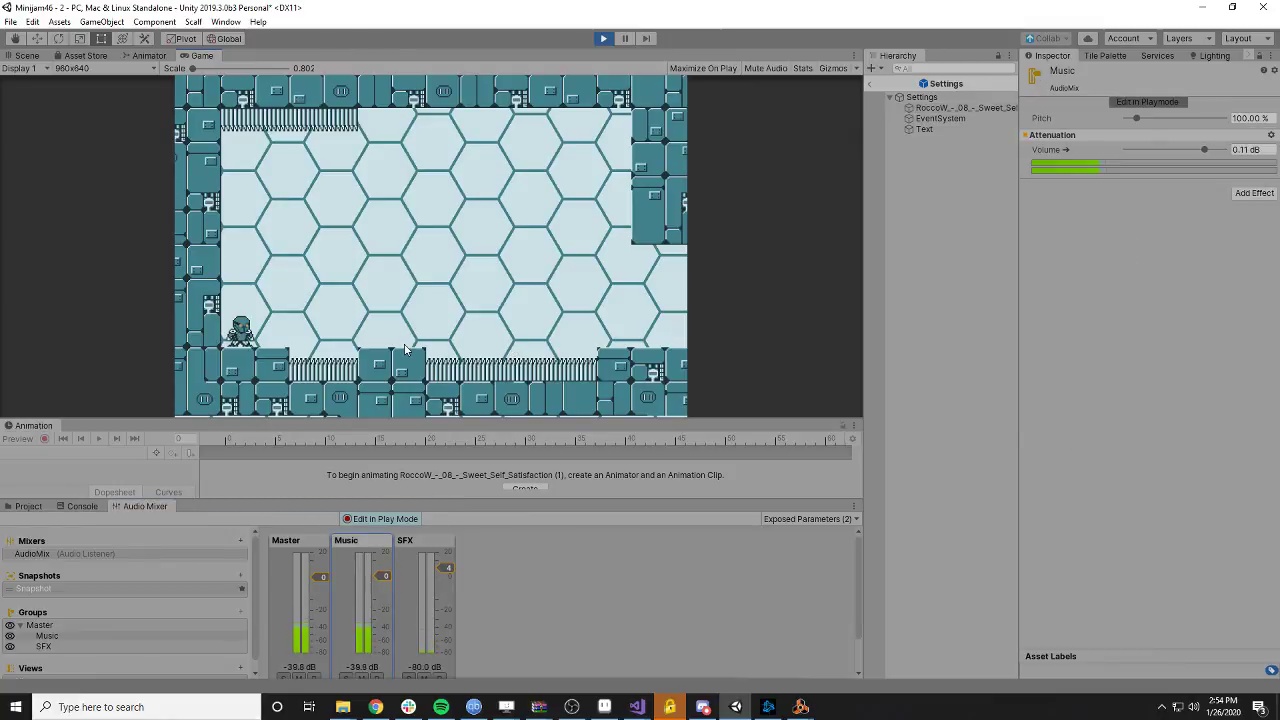
key("space")
key("Right")
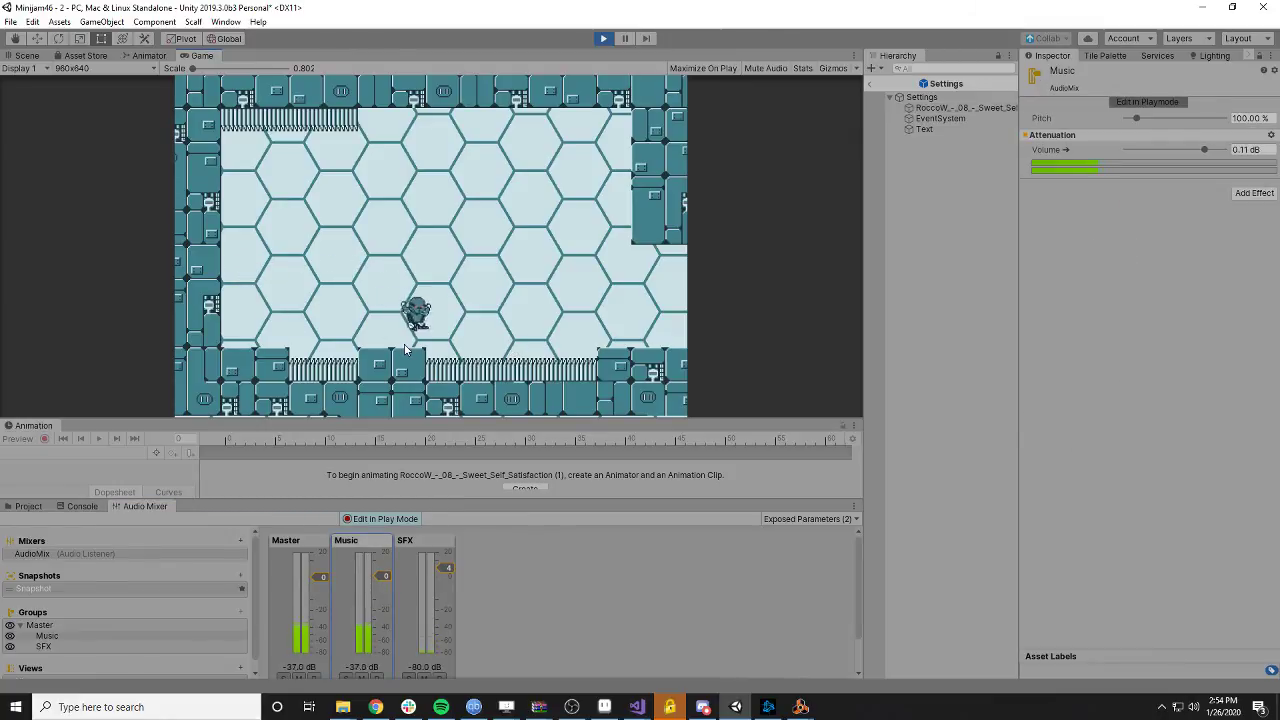
key("space")
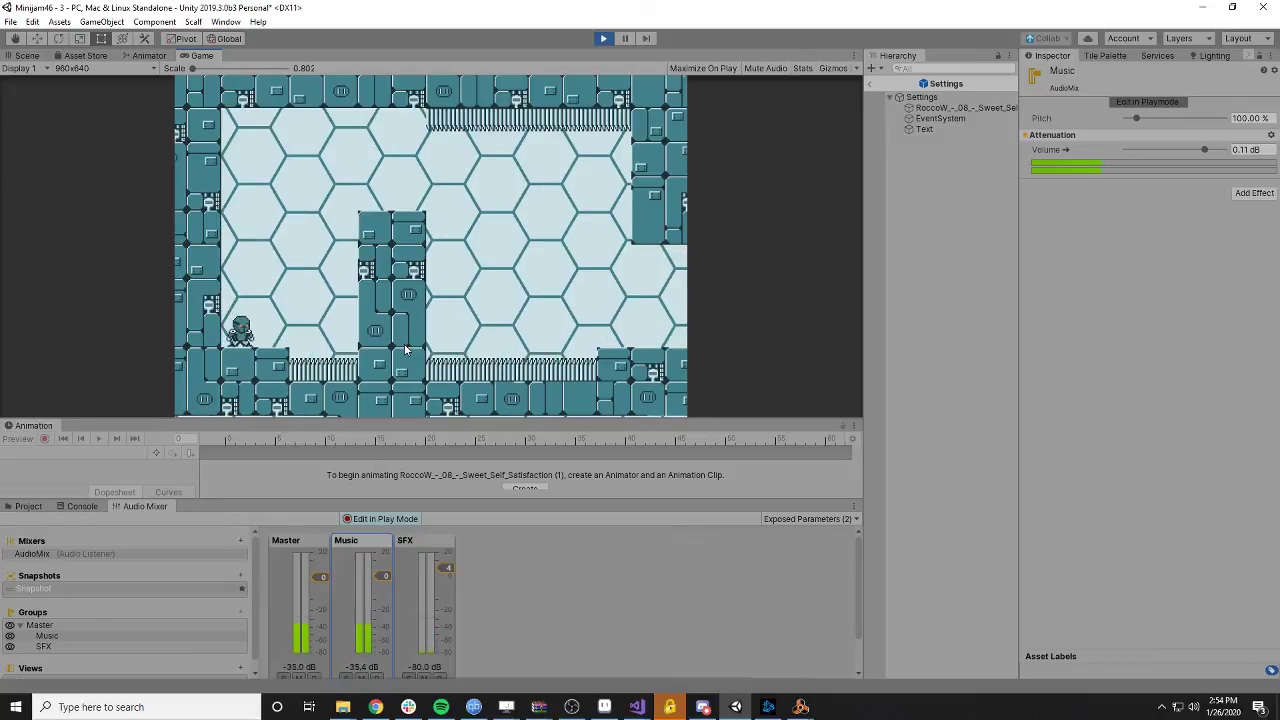
key("Right")
key("space")
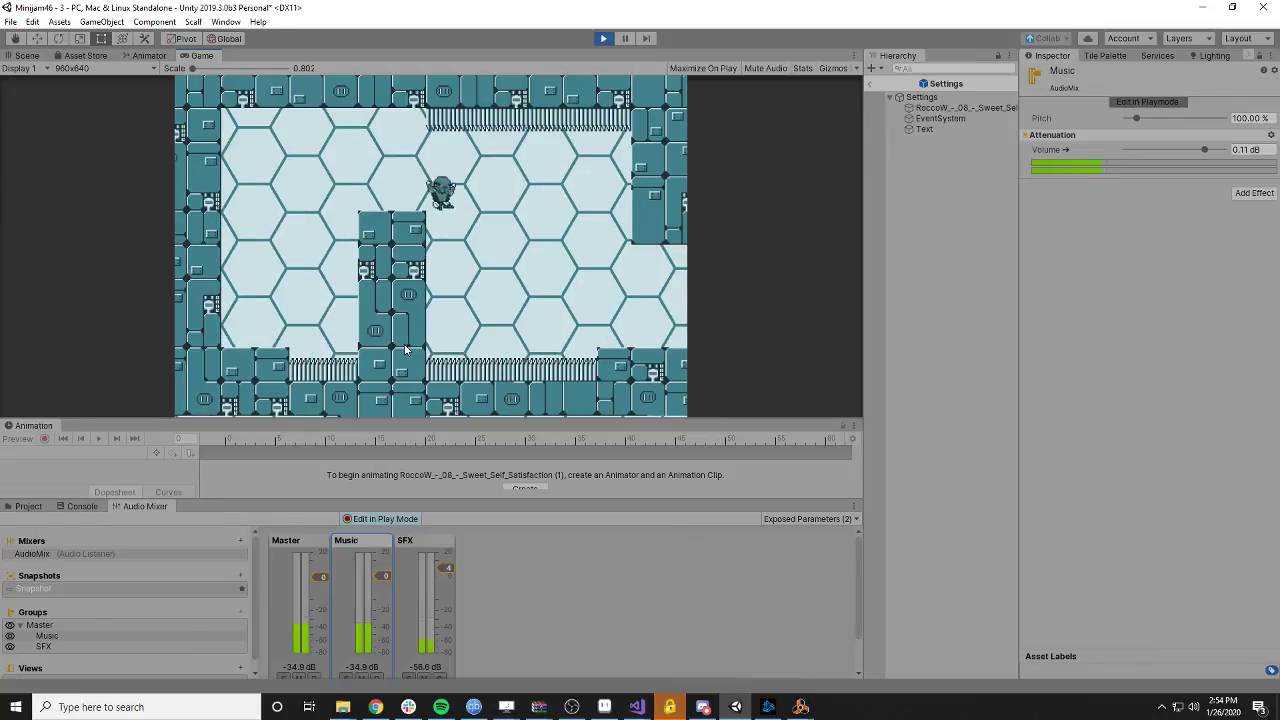
key("Right")
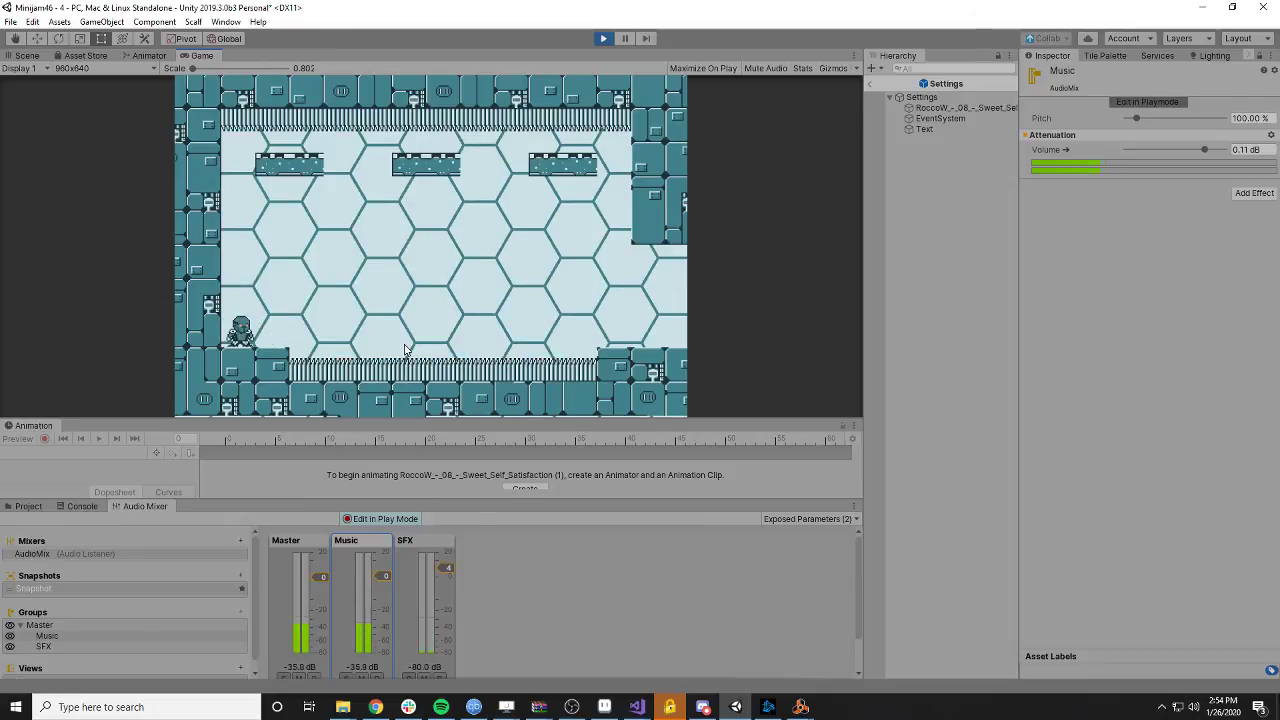
key("Right")
key("space")
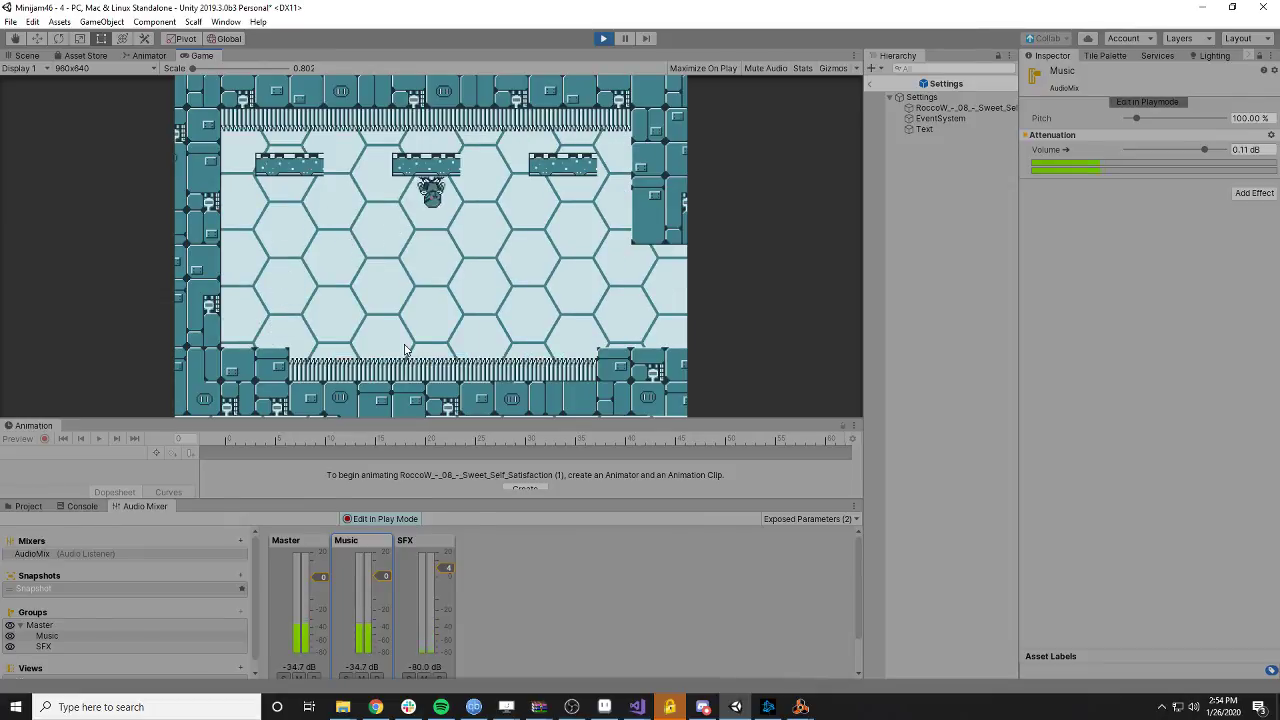
key("Right")
key("space")
key("space")
key("space")
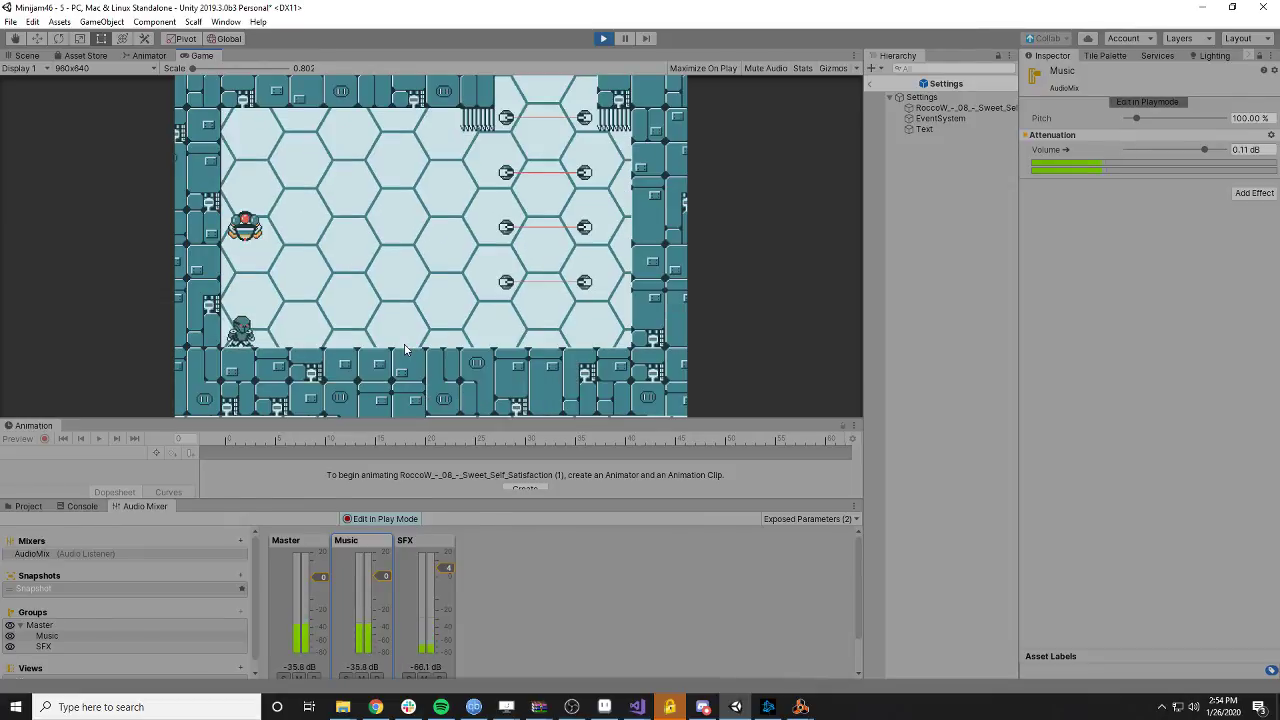
- Playtest levels 5 to 7 past the laser turrets, checking the music and sound effects balance
key("Right")
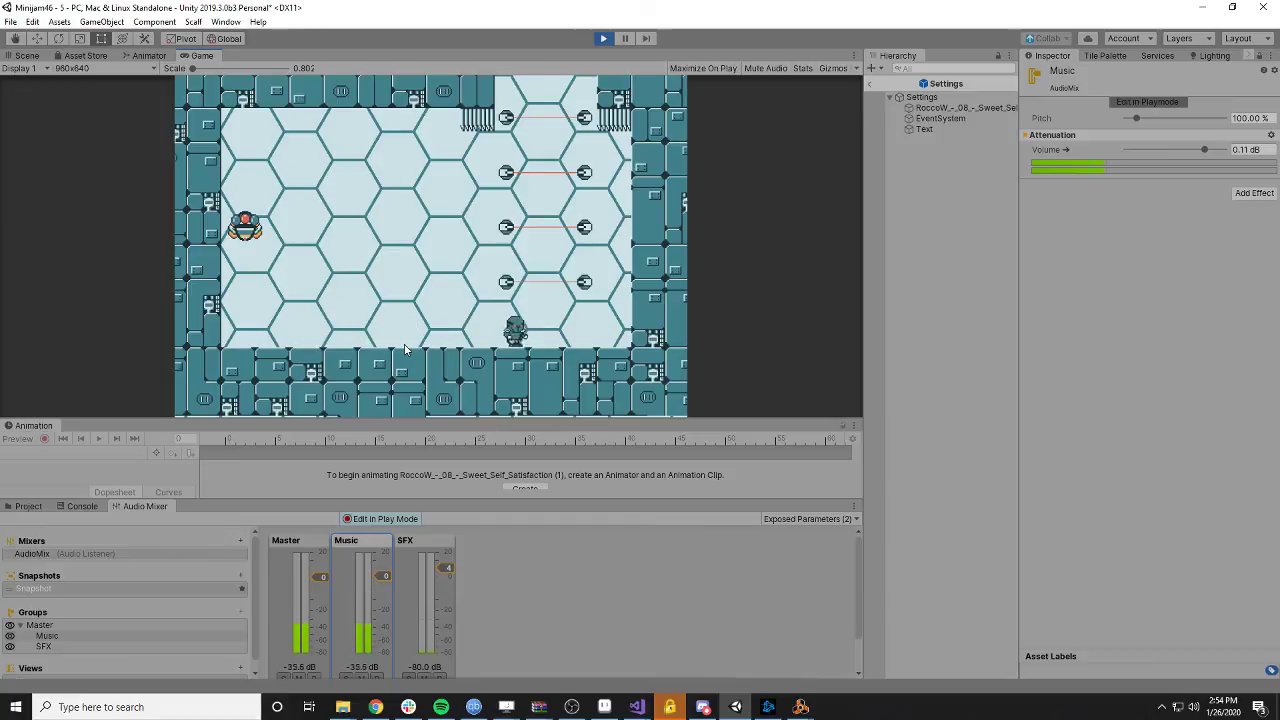
key("space")
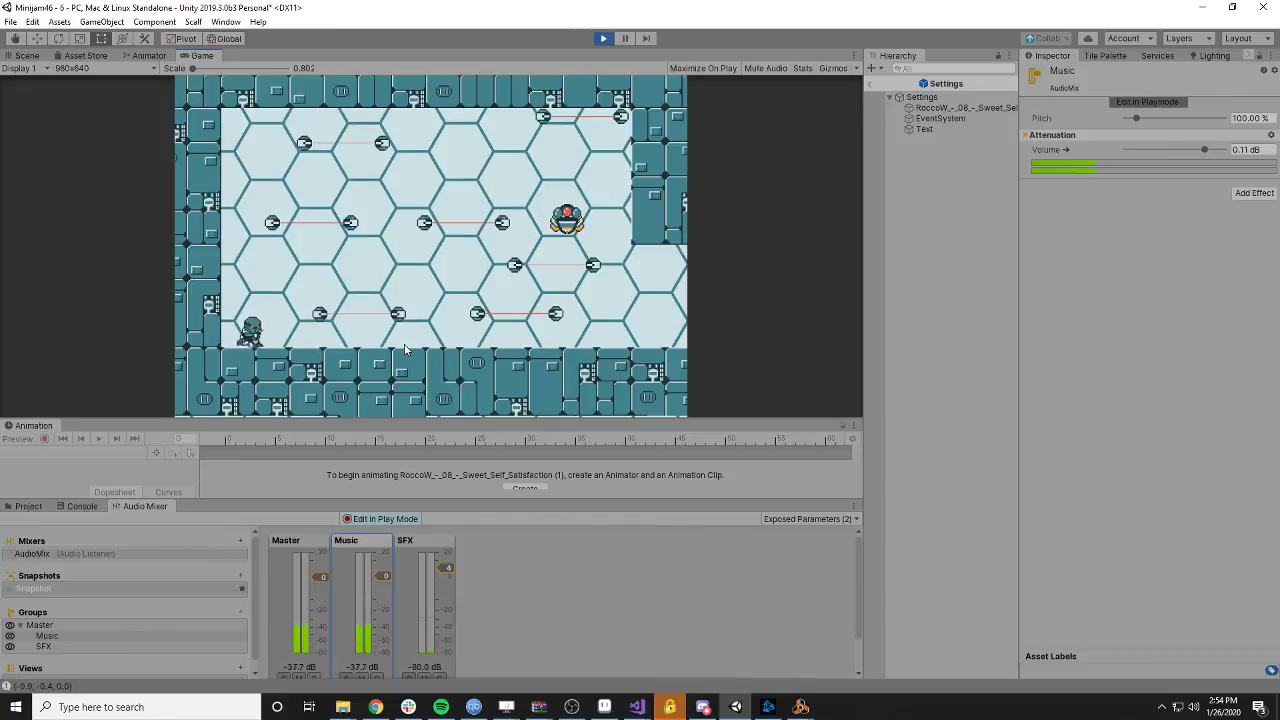
key("Right")
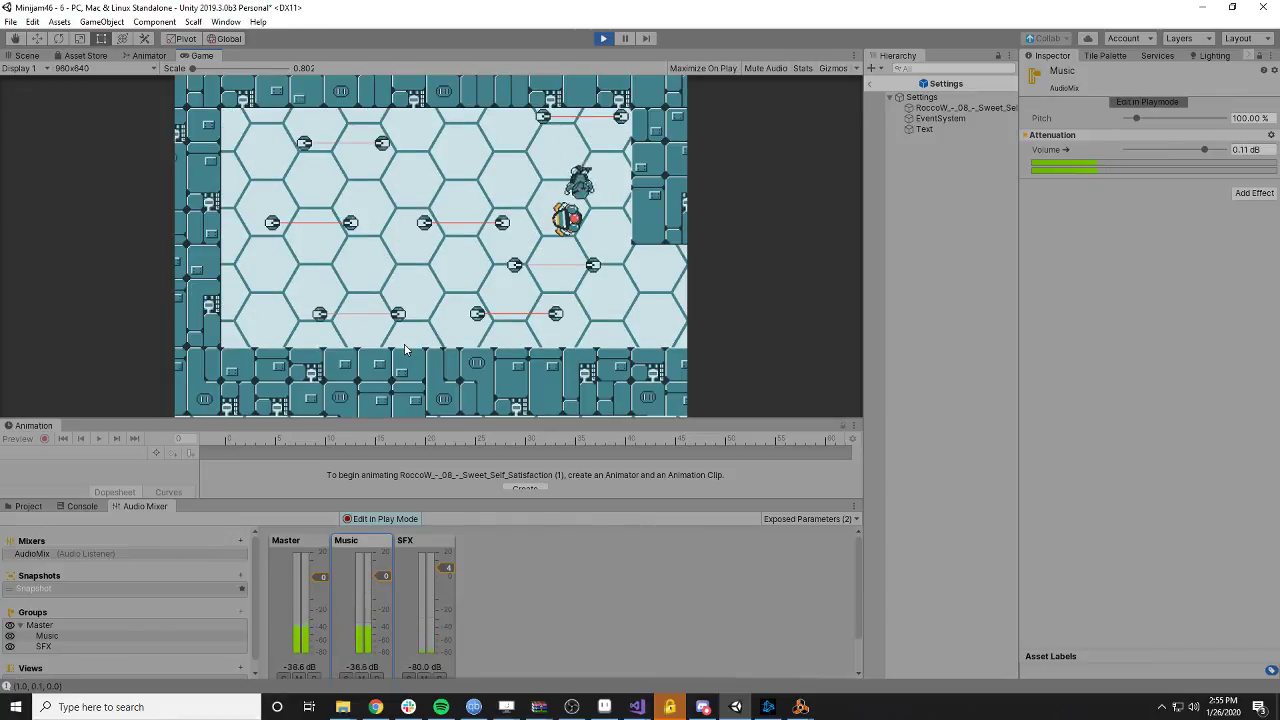
key("space")
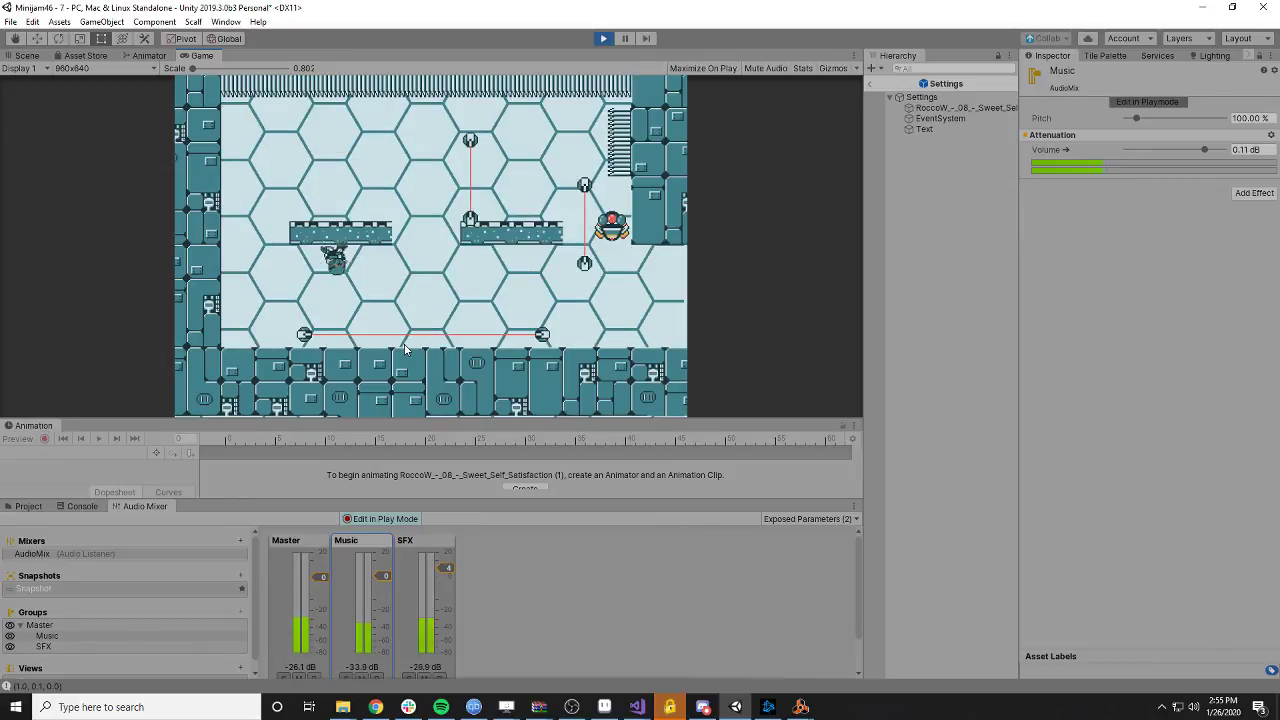
key("Left")
key("Right")
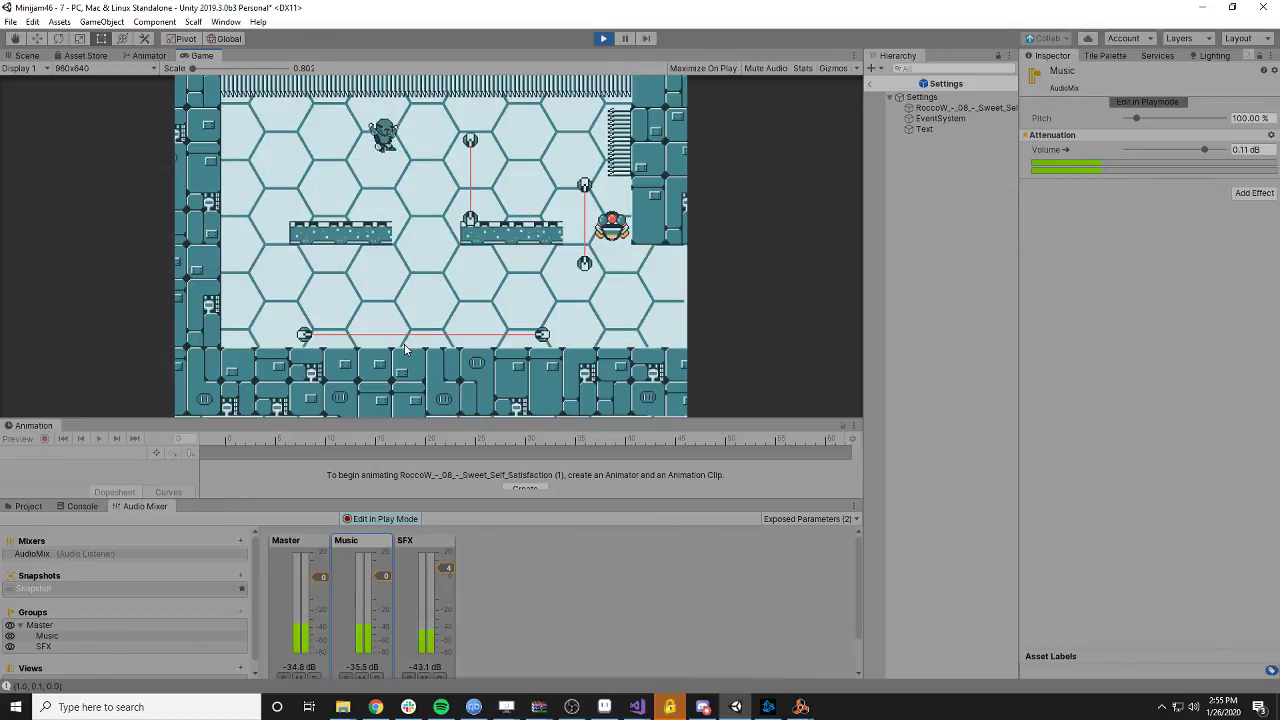
key("space")
key("Right")
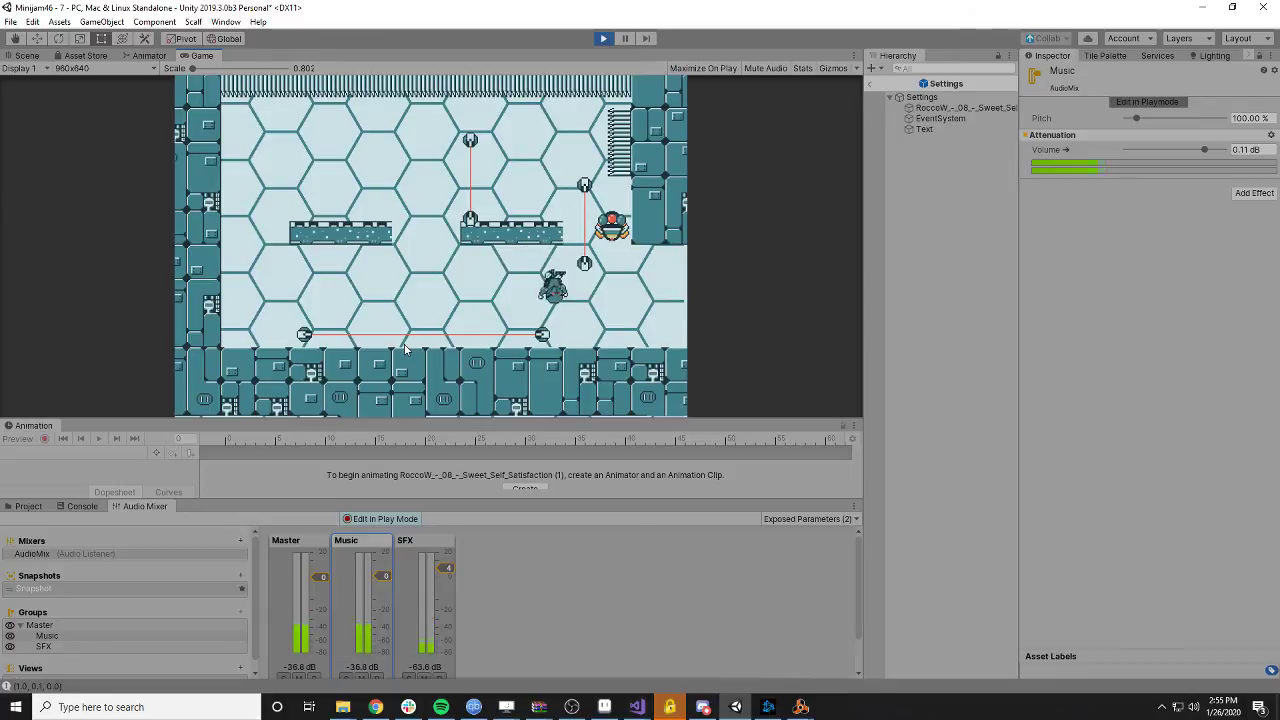
key("Right")
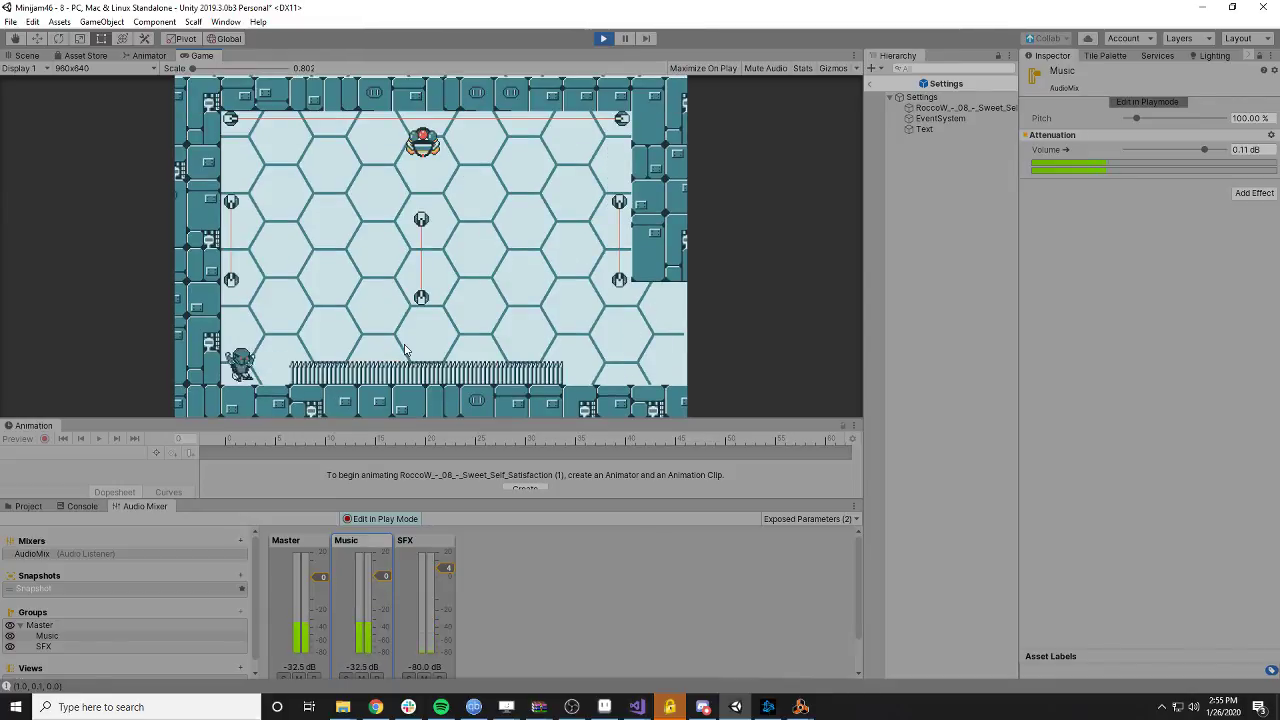
- Playtest from level 8 through to level 12 with the energy balls, and stop the game
key("space")
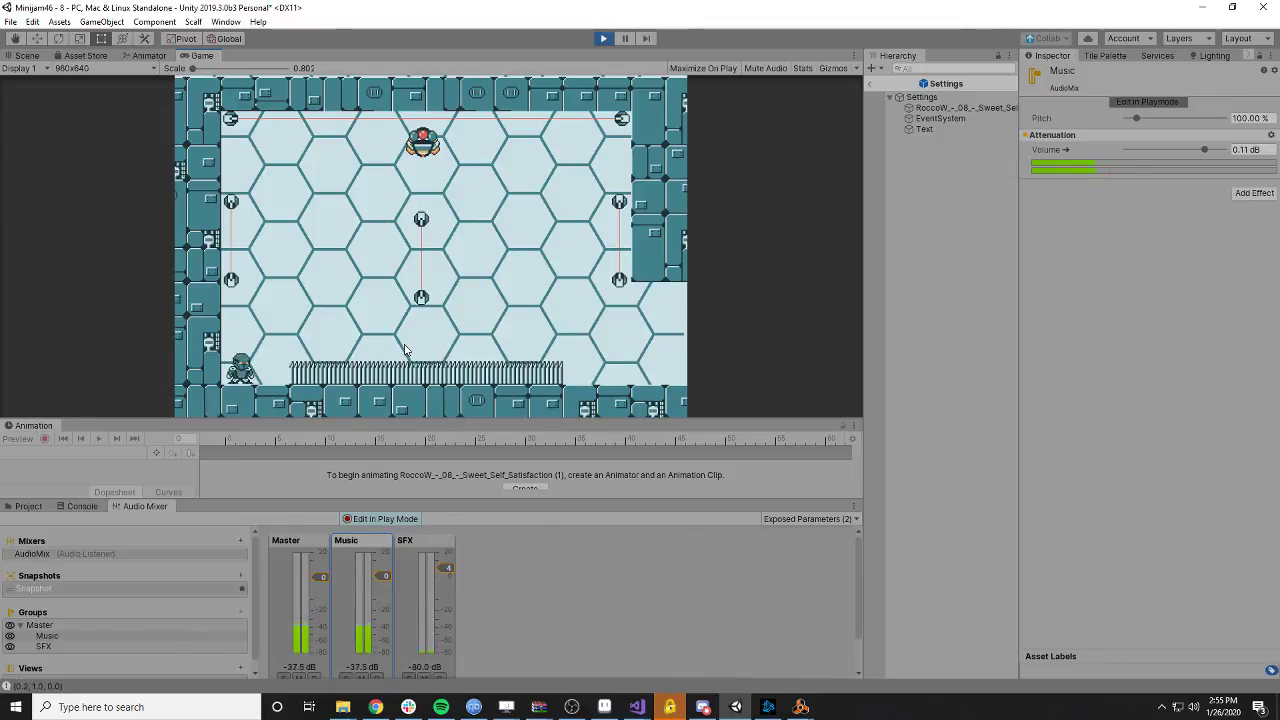
key("space")
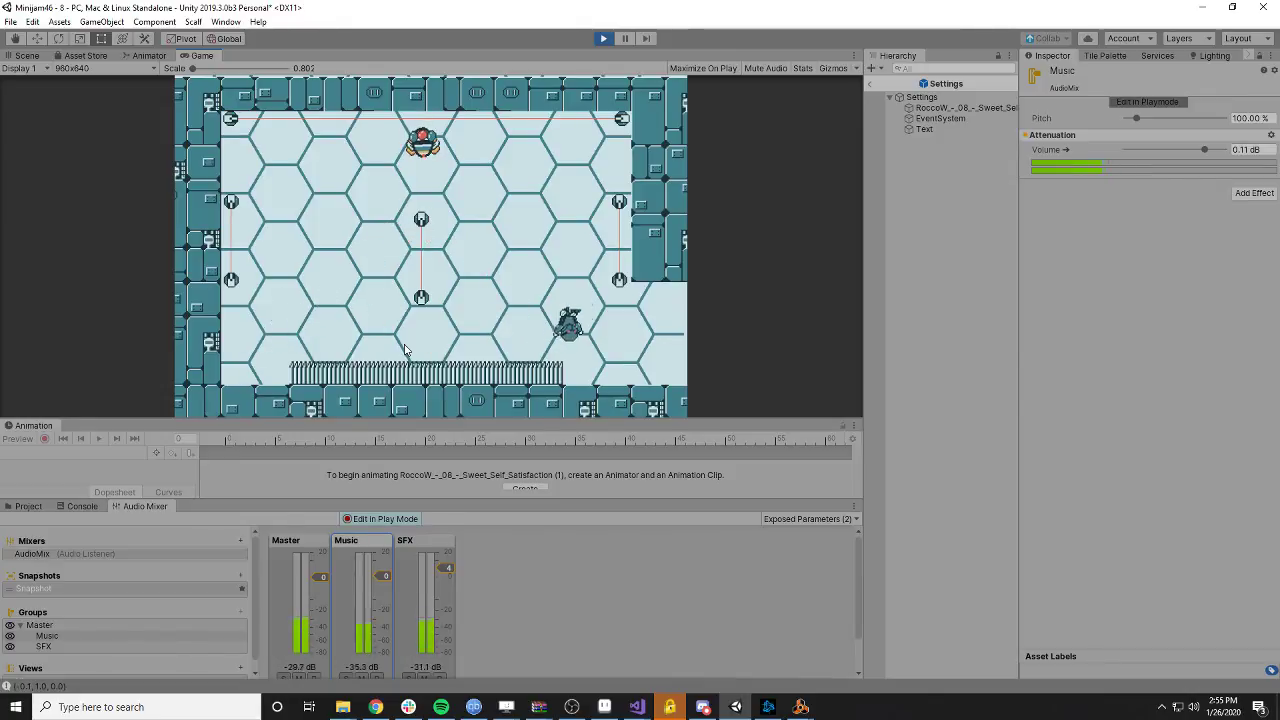
key("space")
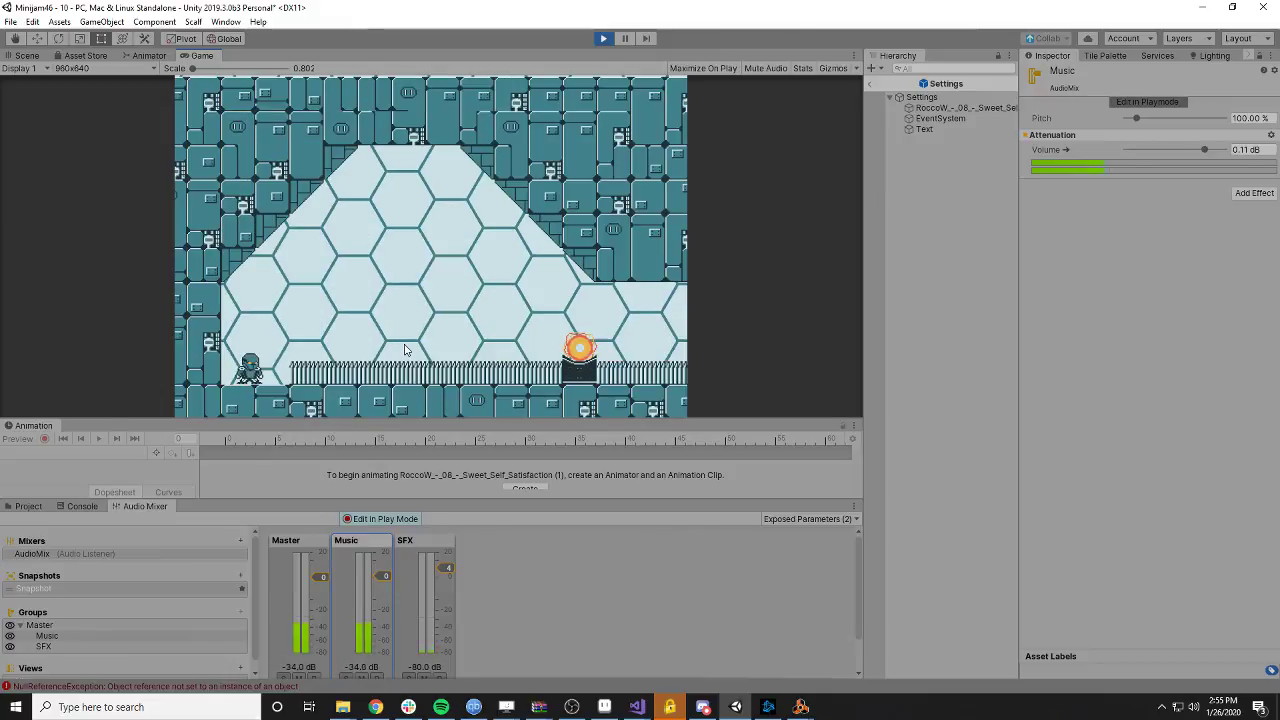
key("space")
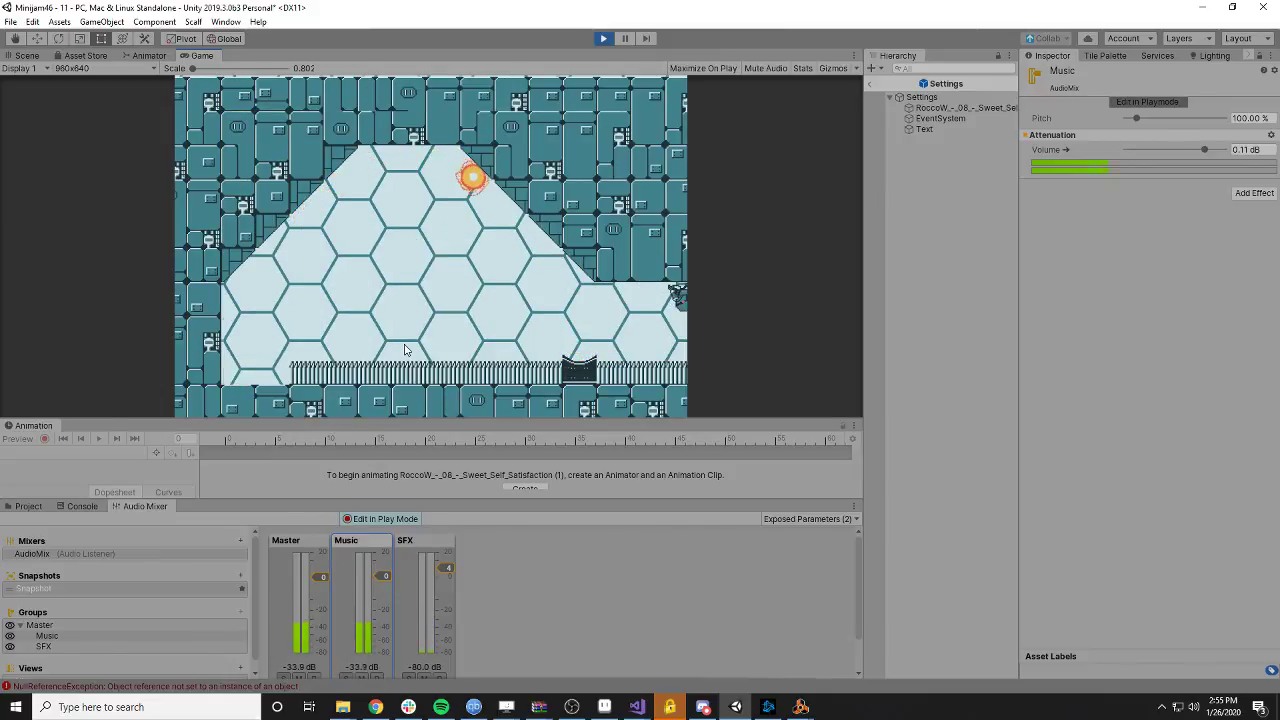
key("space")
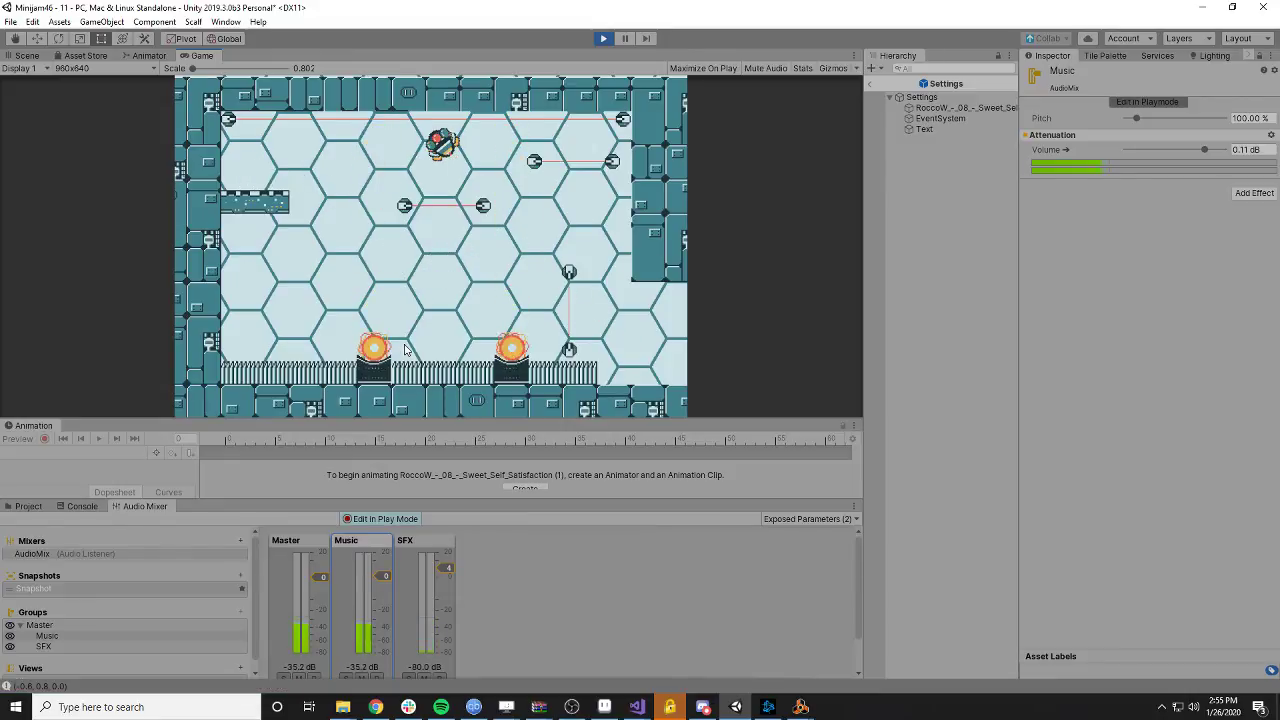
key("space")
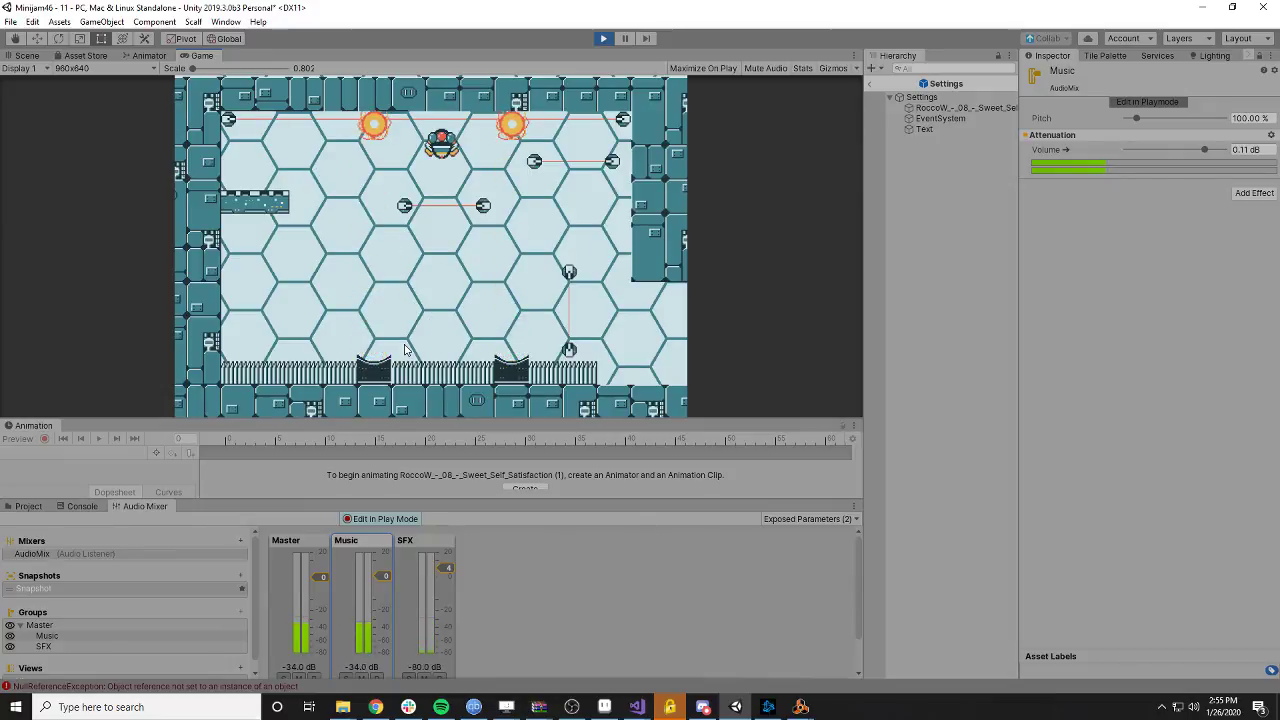
key("space")
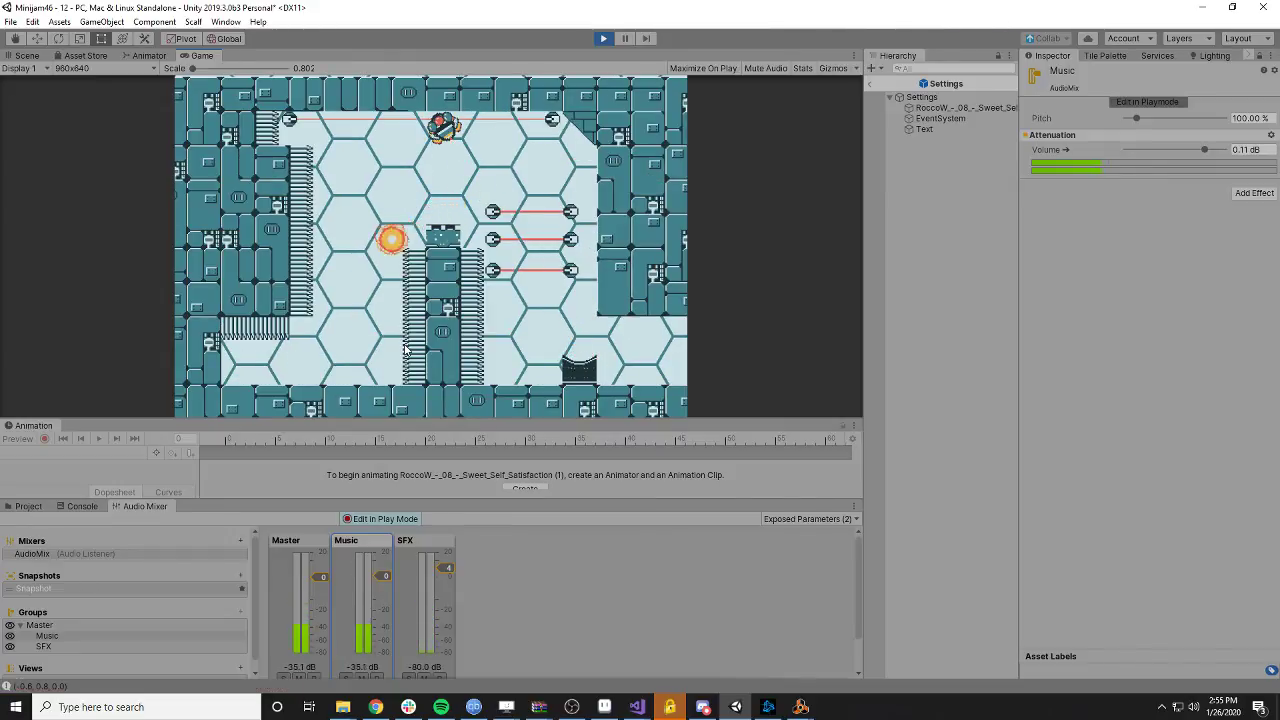
left_click(600, 40)
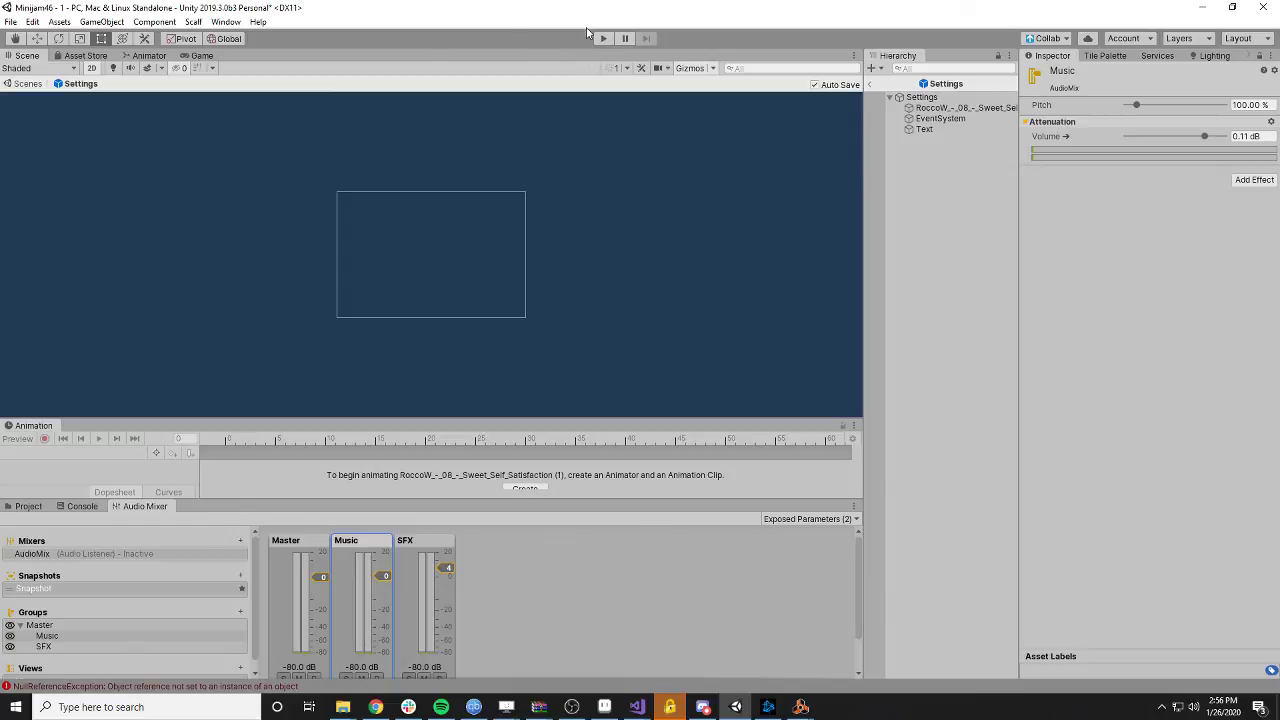
- Leave the Settings prefab for scene 1 and collapse the Settings object's children
left_click(22, 85)
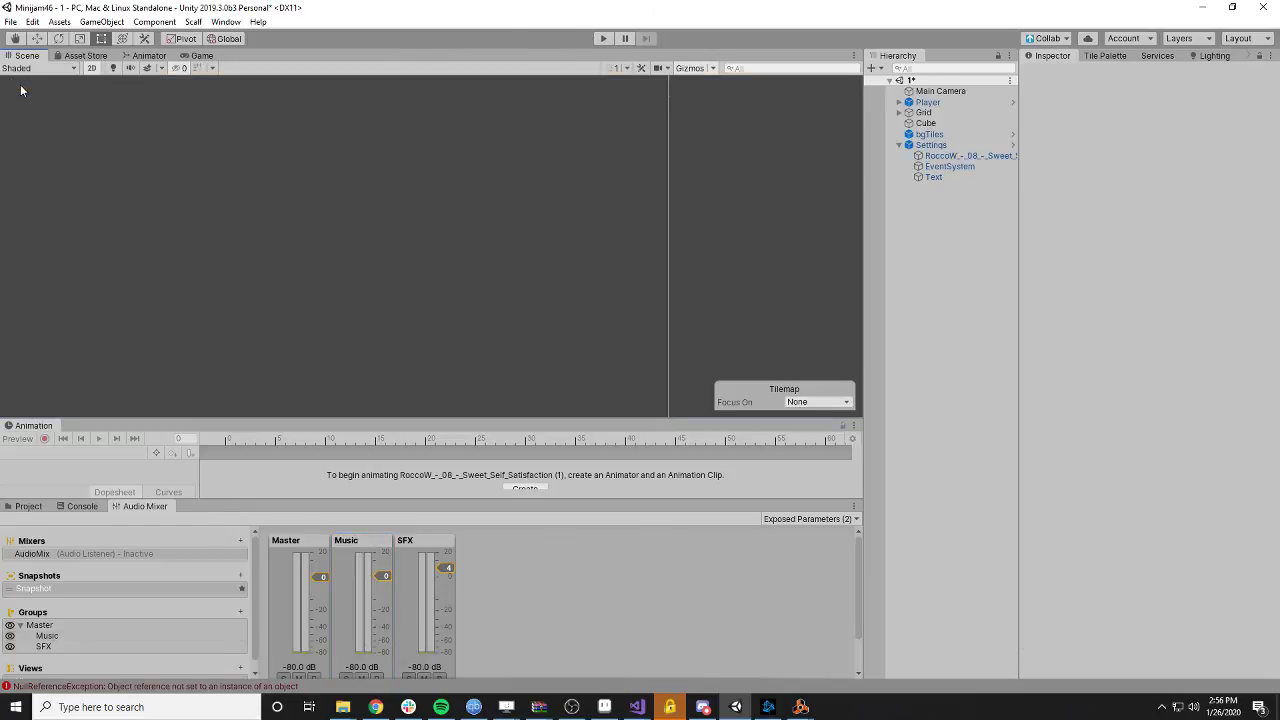
left_click(903, 146)
left_click(899, 145)
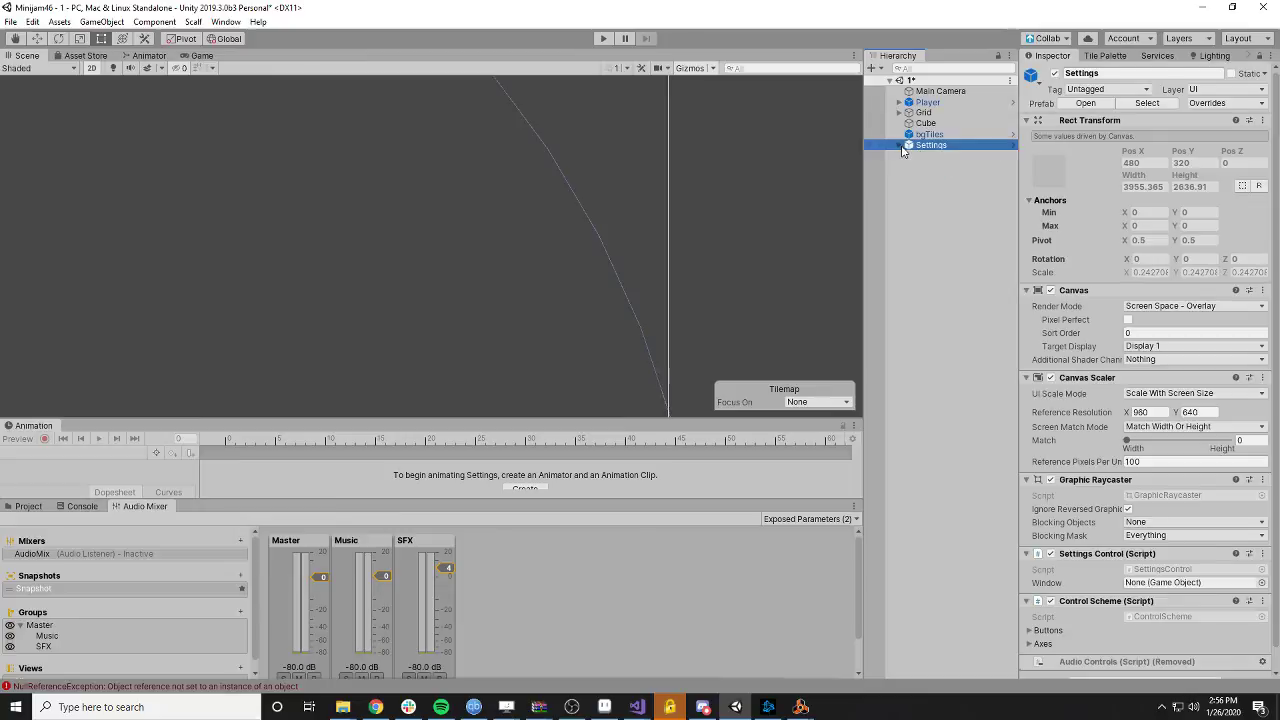
- Open scene 11 from the Scenes folder, saving the changes to scene 1, and focus on its Grid object
left_click(28, 506)
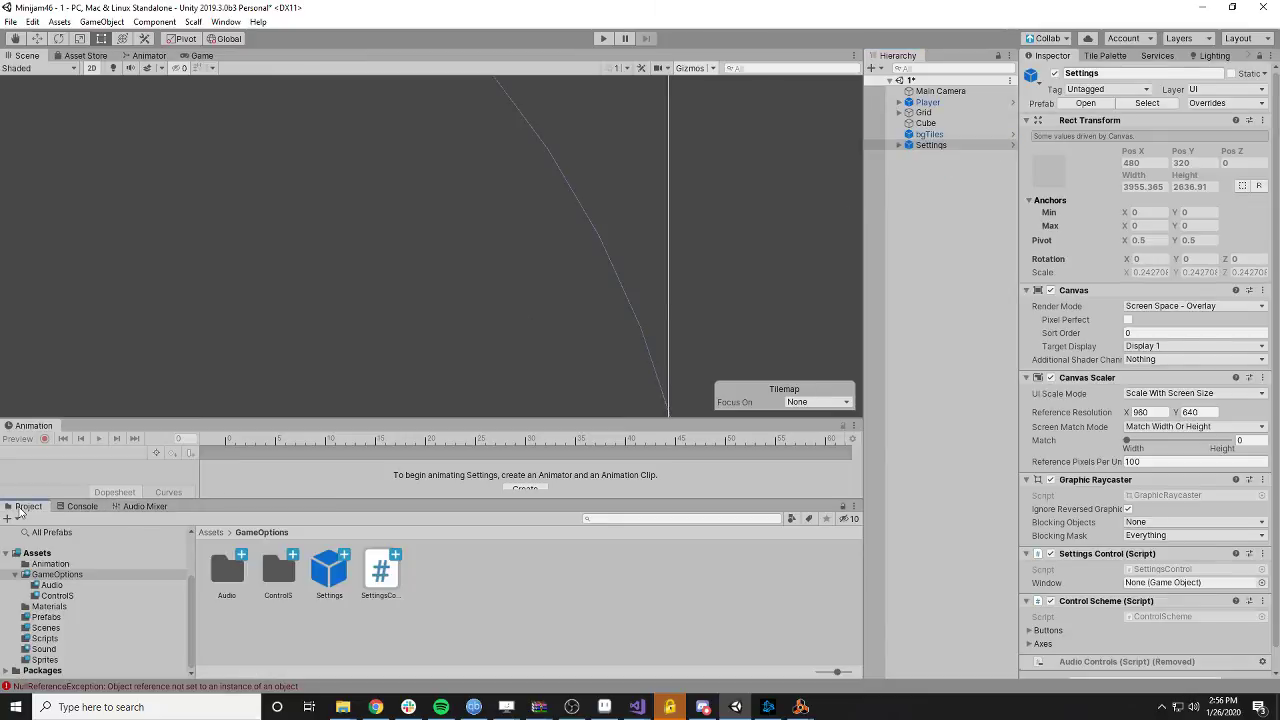
left_click(45, 627)
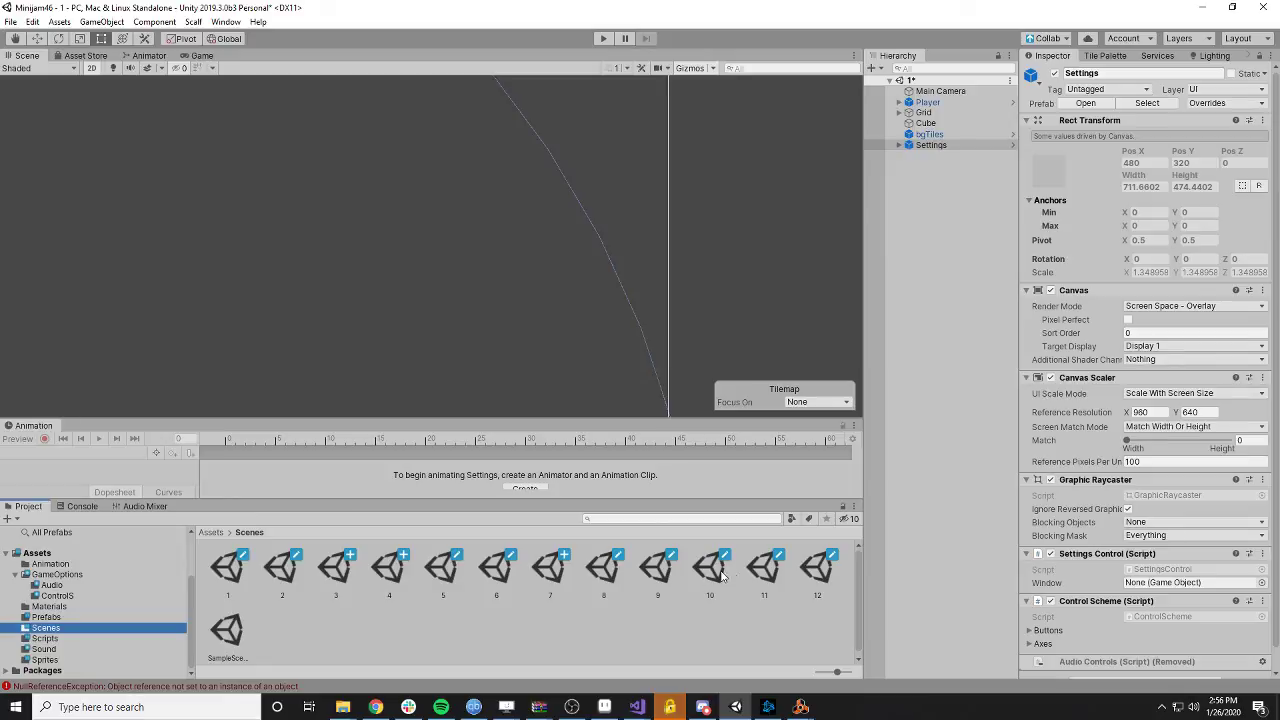
double_click(762, 570)
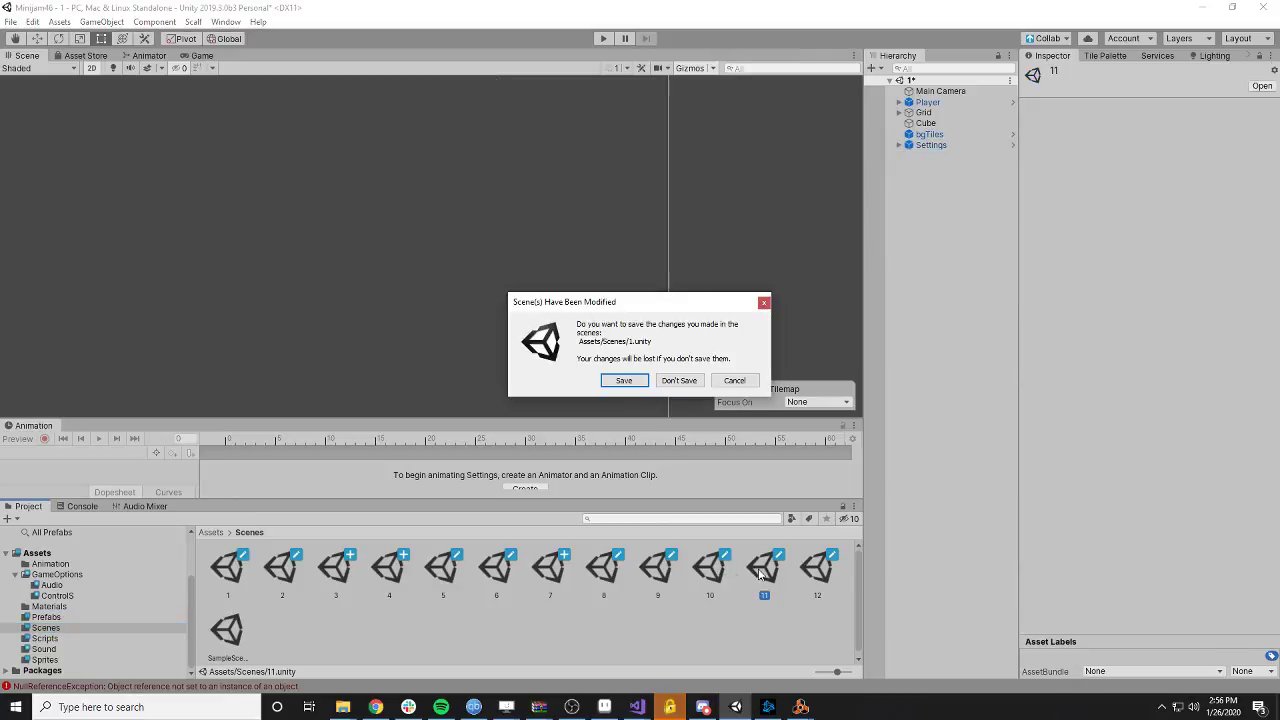
left_click(626, 380)
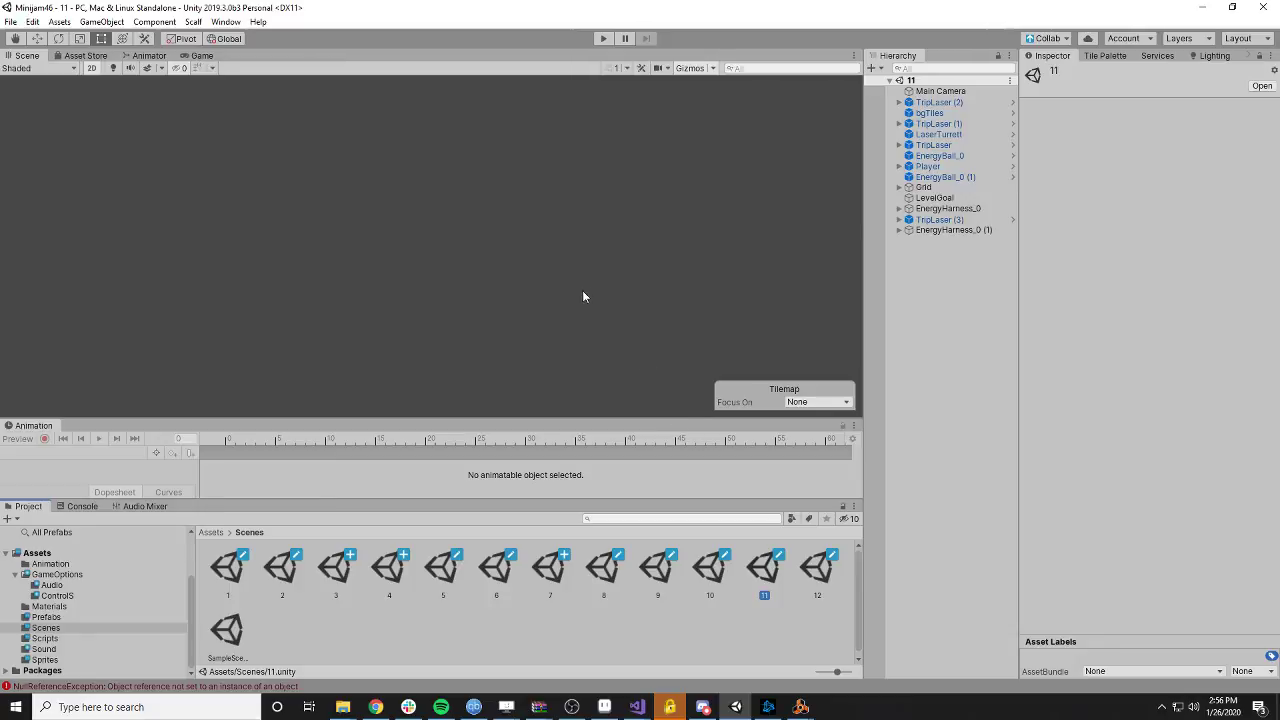
left_click(943, 188)
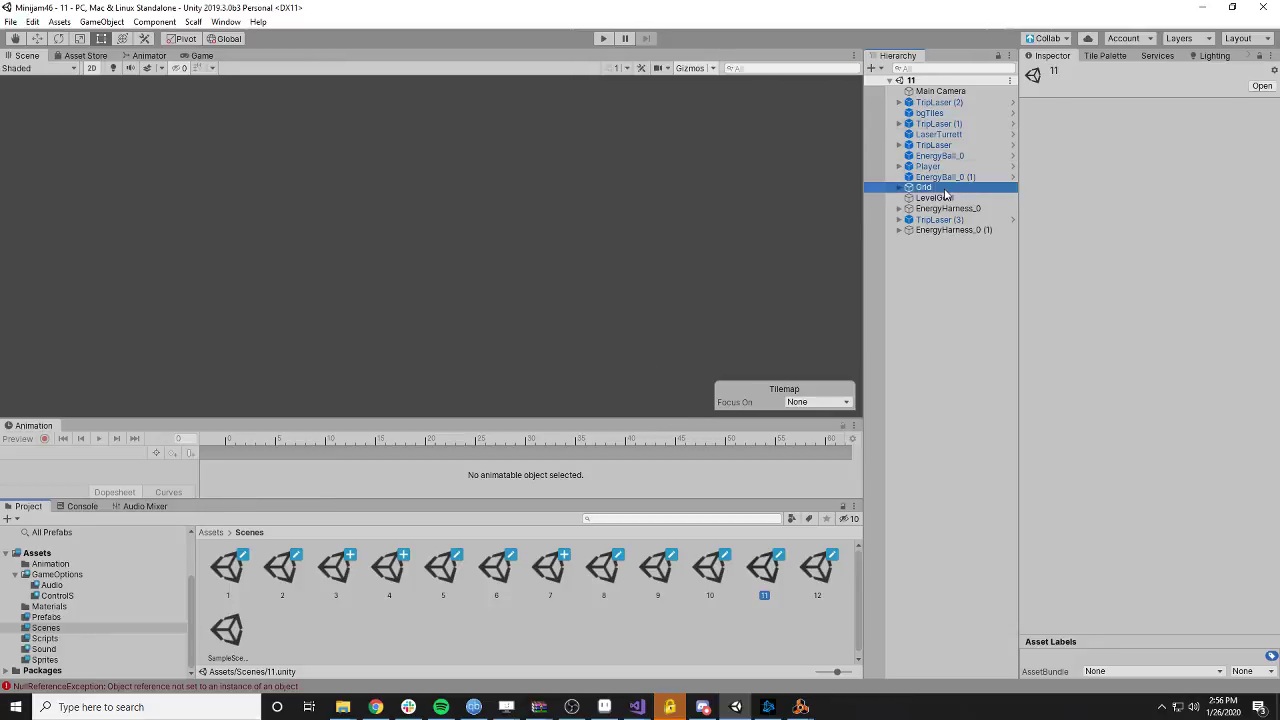
key("f")
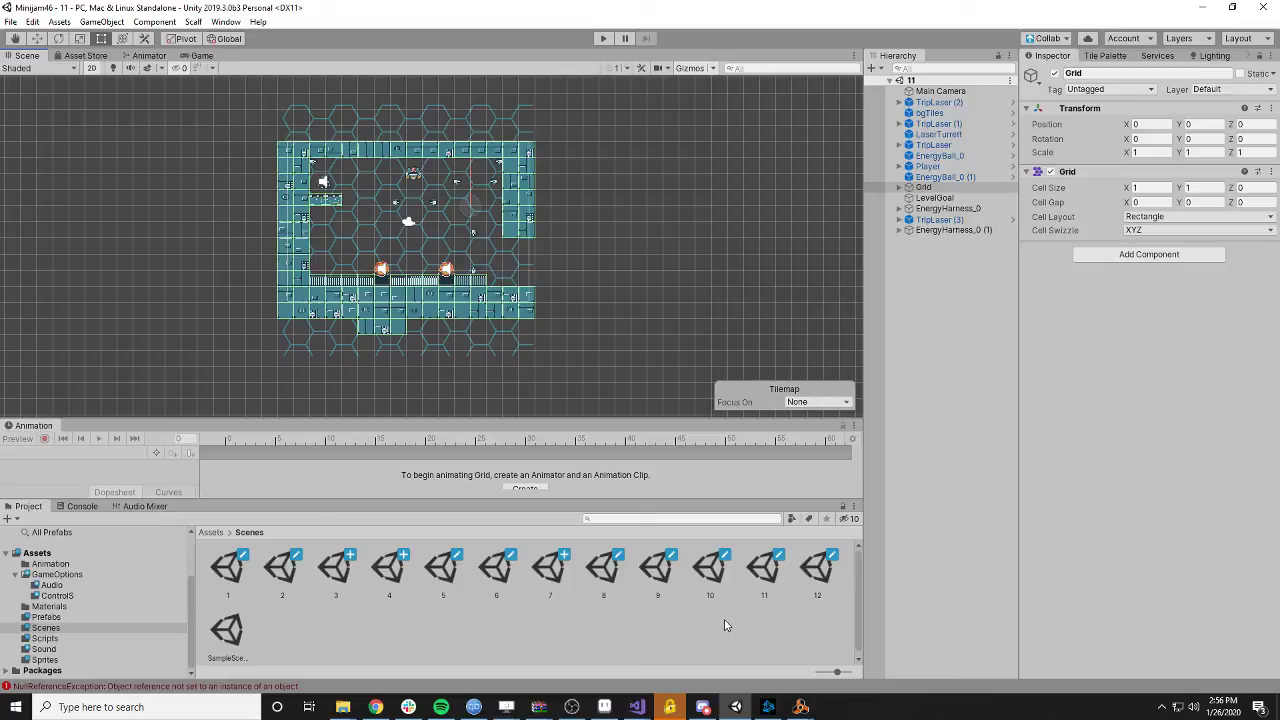
- Revert all prefab overrides on the Player object in scene 11
double_click(714, 592)
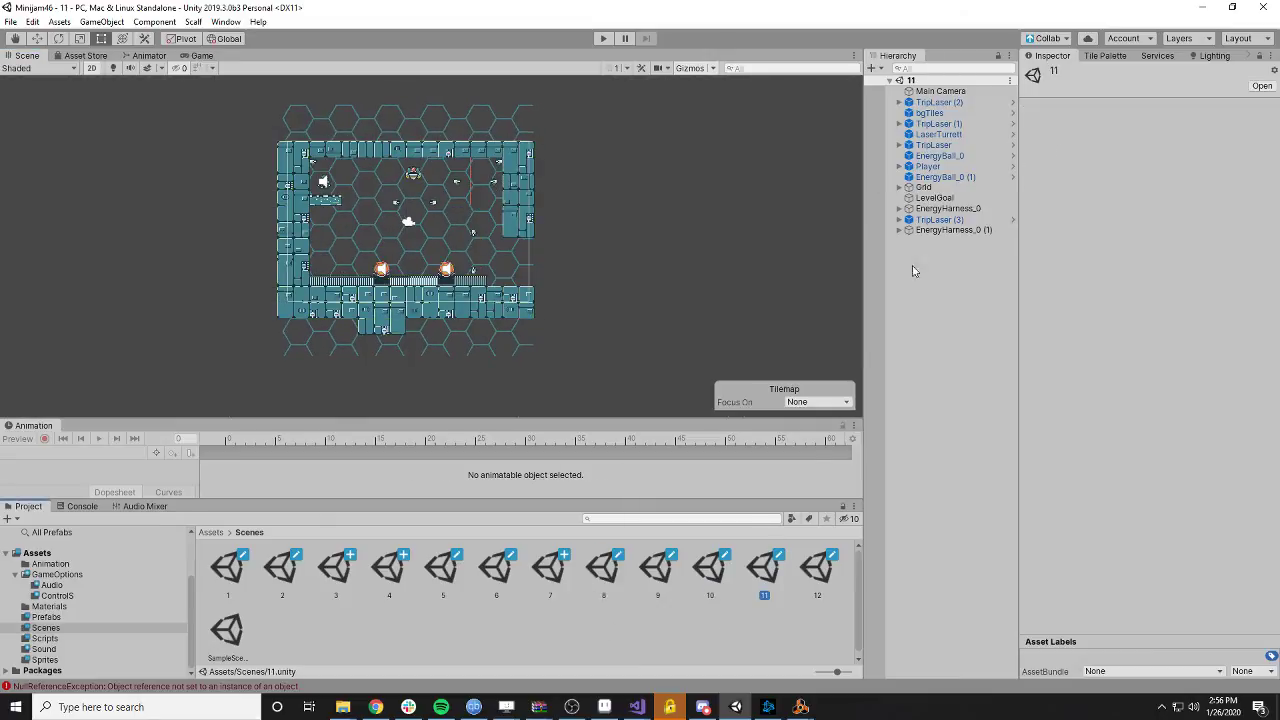
left_click(900, 166)
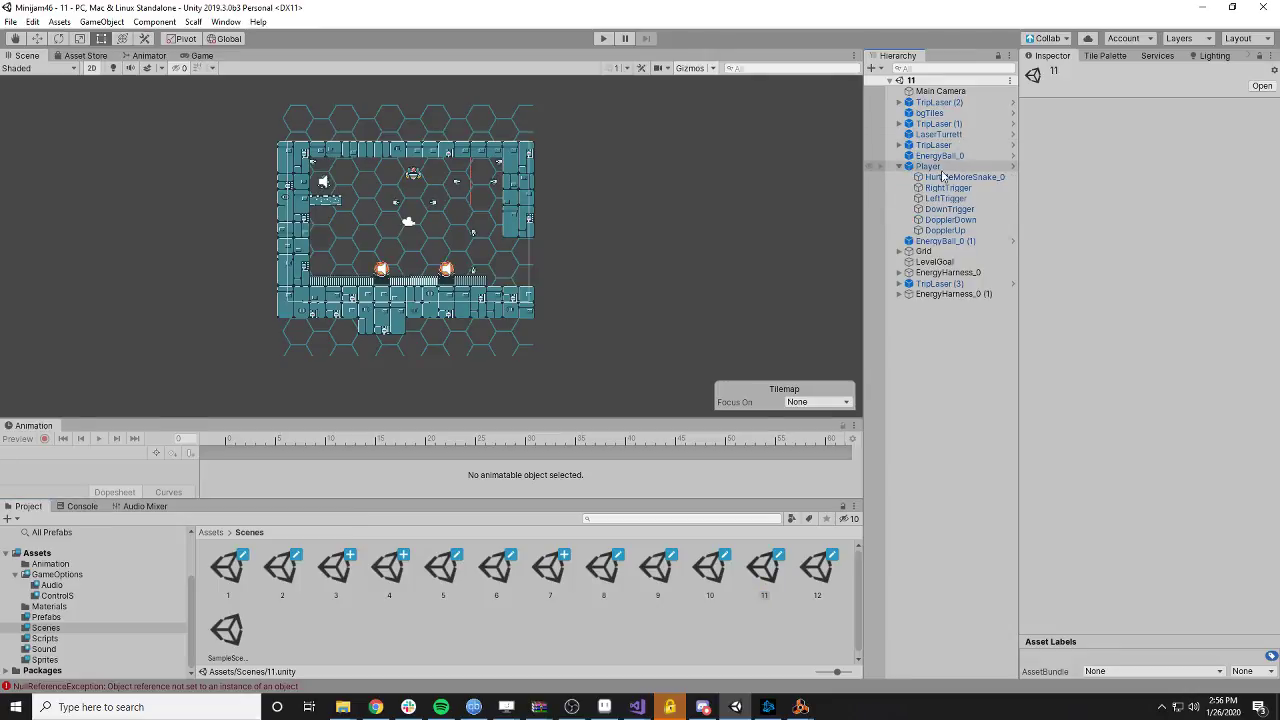
left_click(912, 166)
left_click(1236, 104)
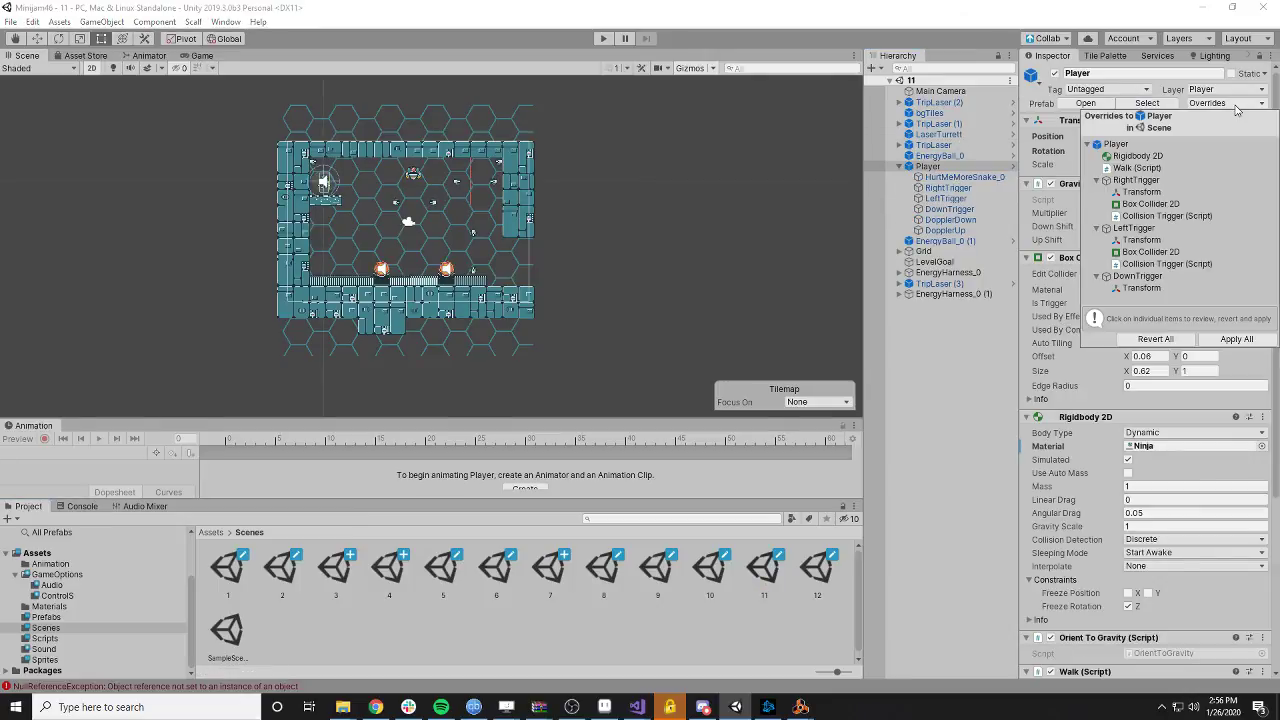
left_click(1172, 339)
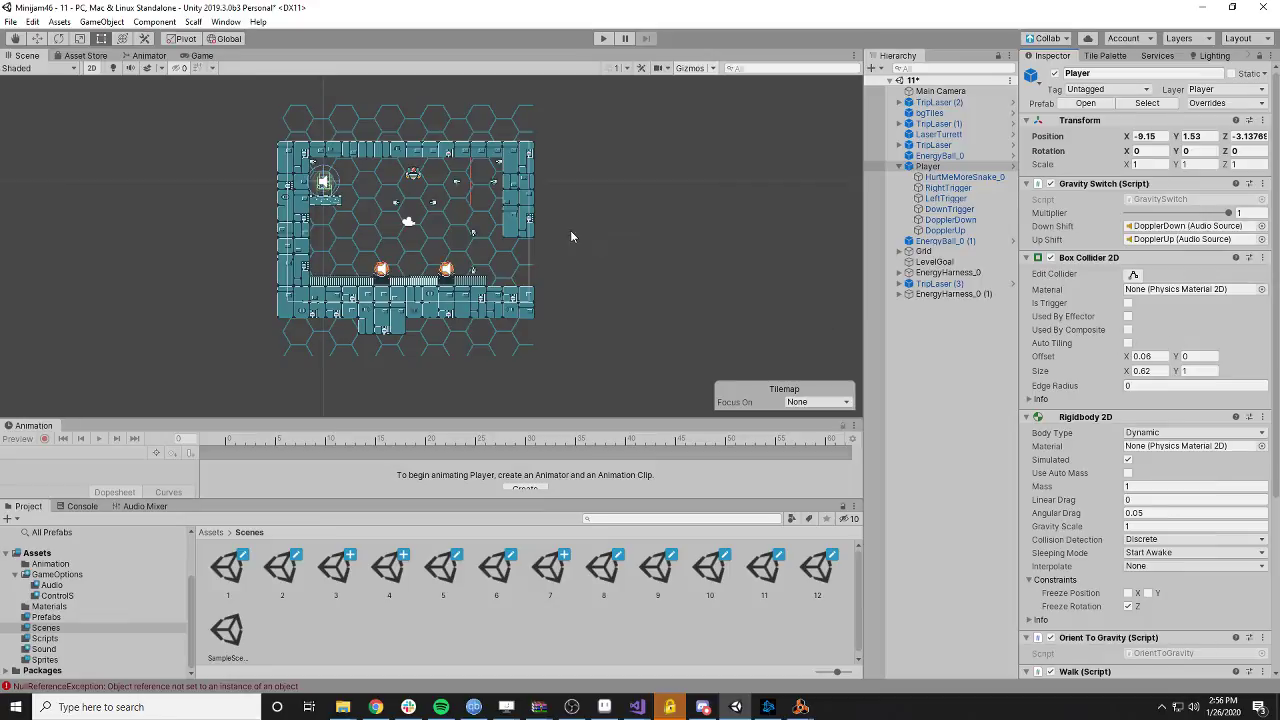
- Playtest from level 11 into level 12, collect the crystal to hear its pickup sound, and stop the game
left_click(604, 38)
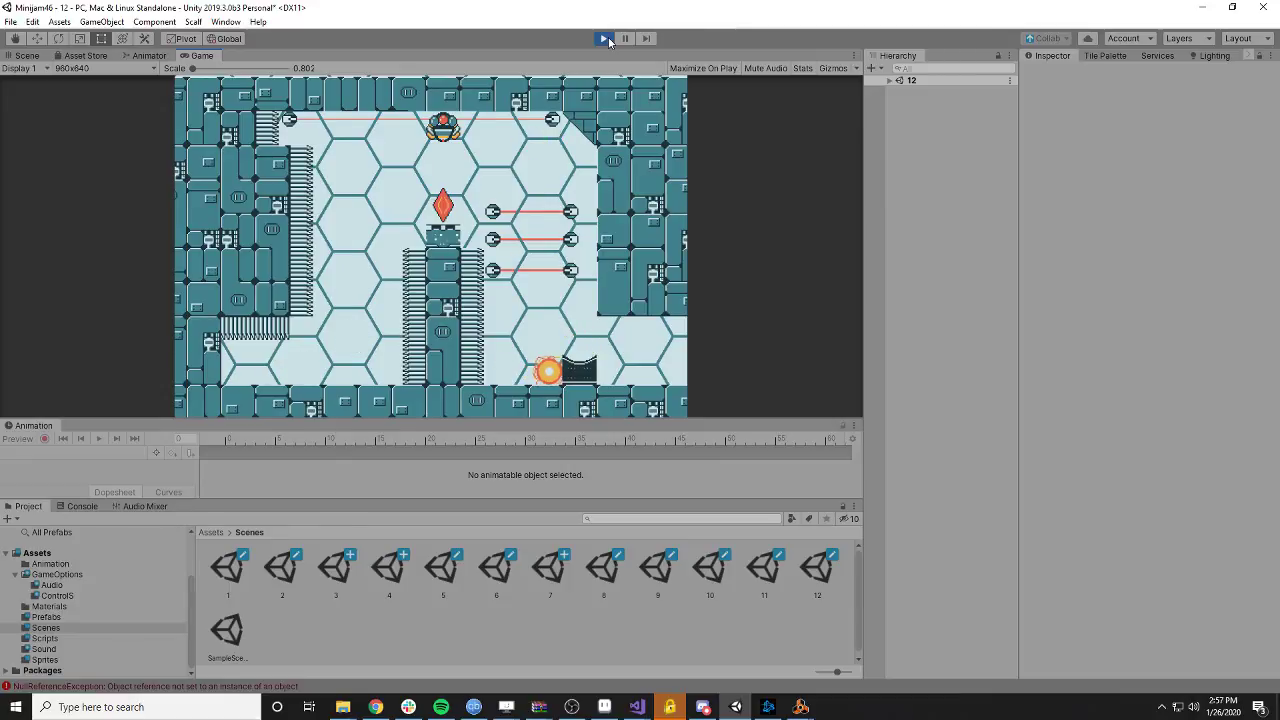
key("Right")
key("Up")
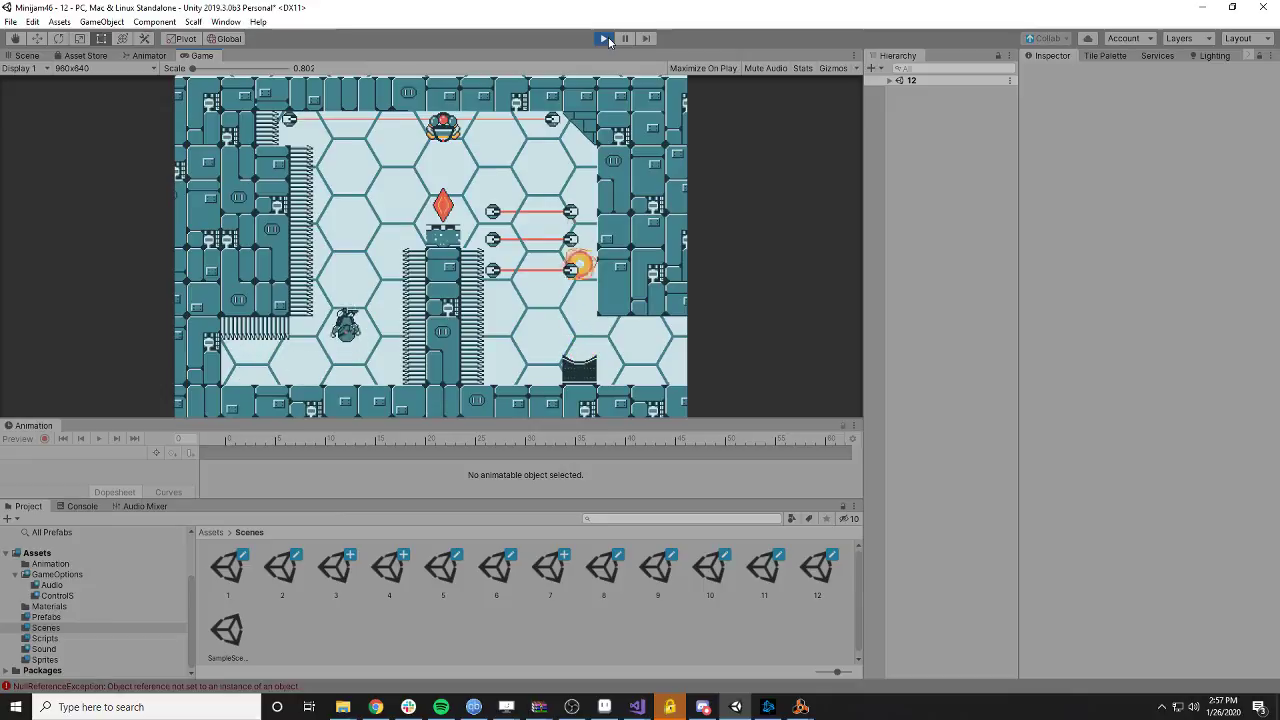
key("Right")
key("Up")
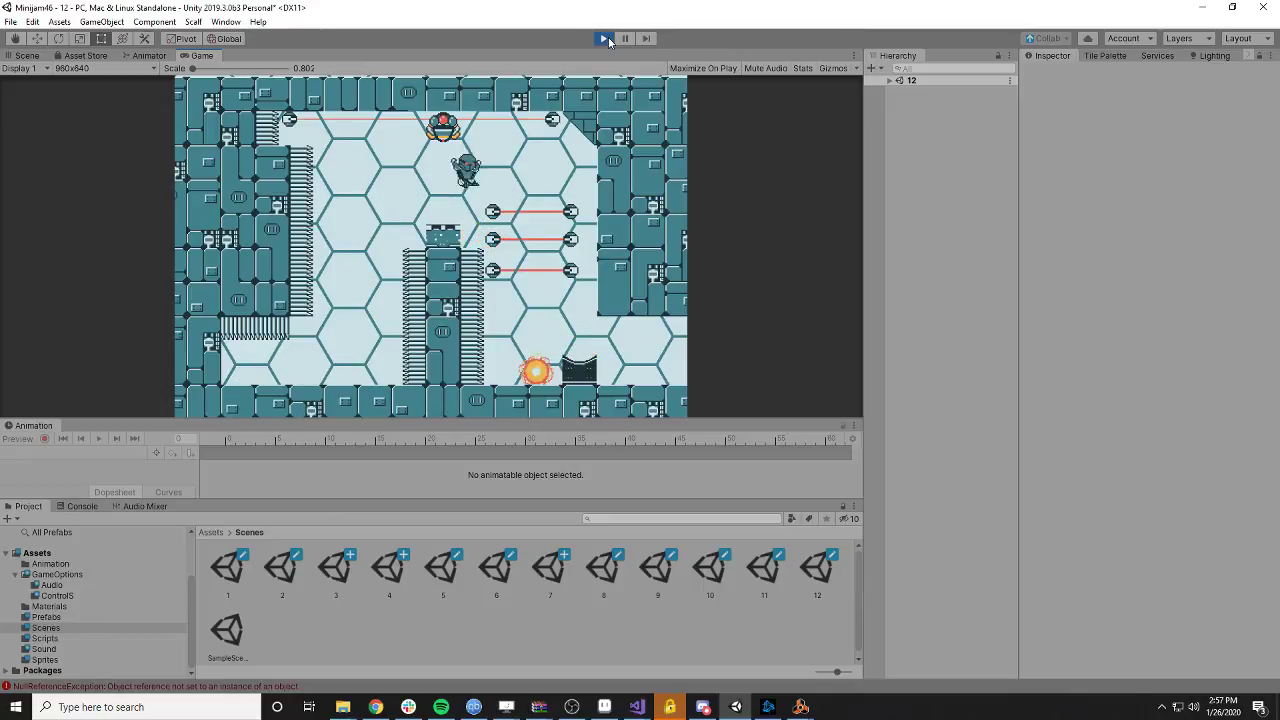
key("Right")
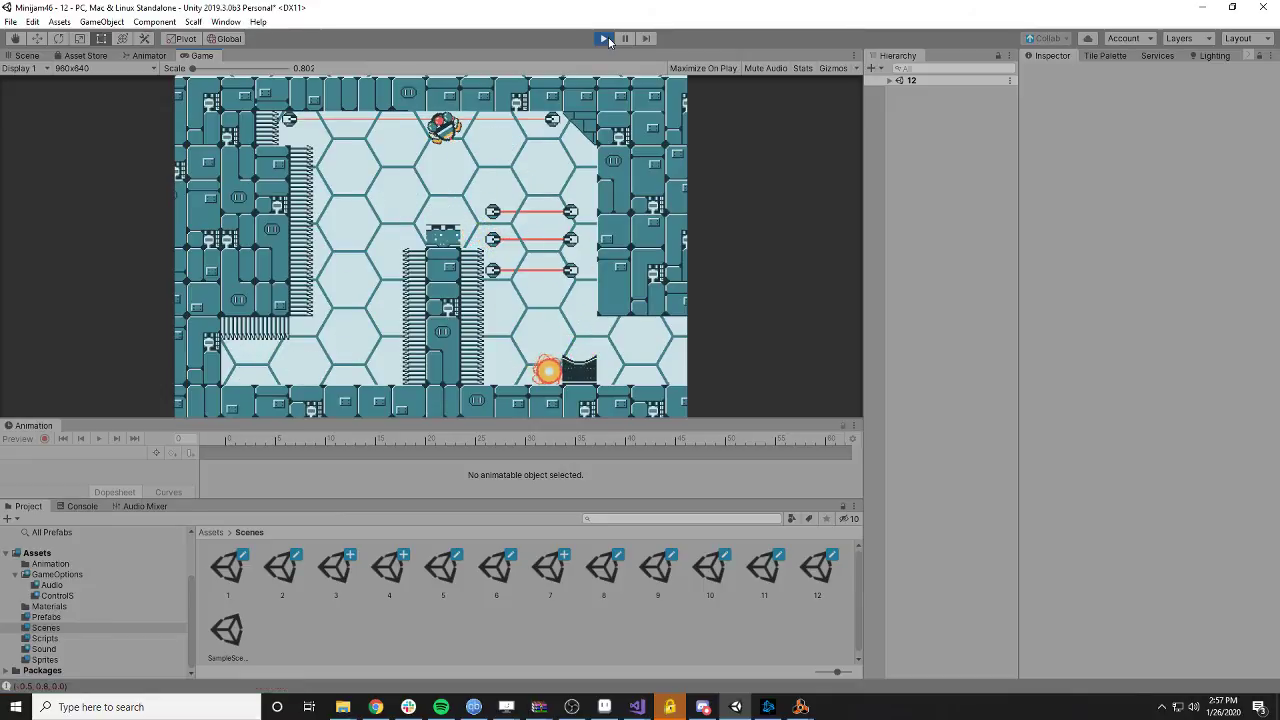
left_click(605, 39)
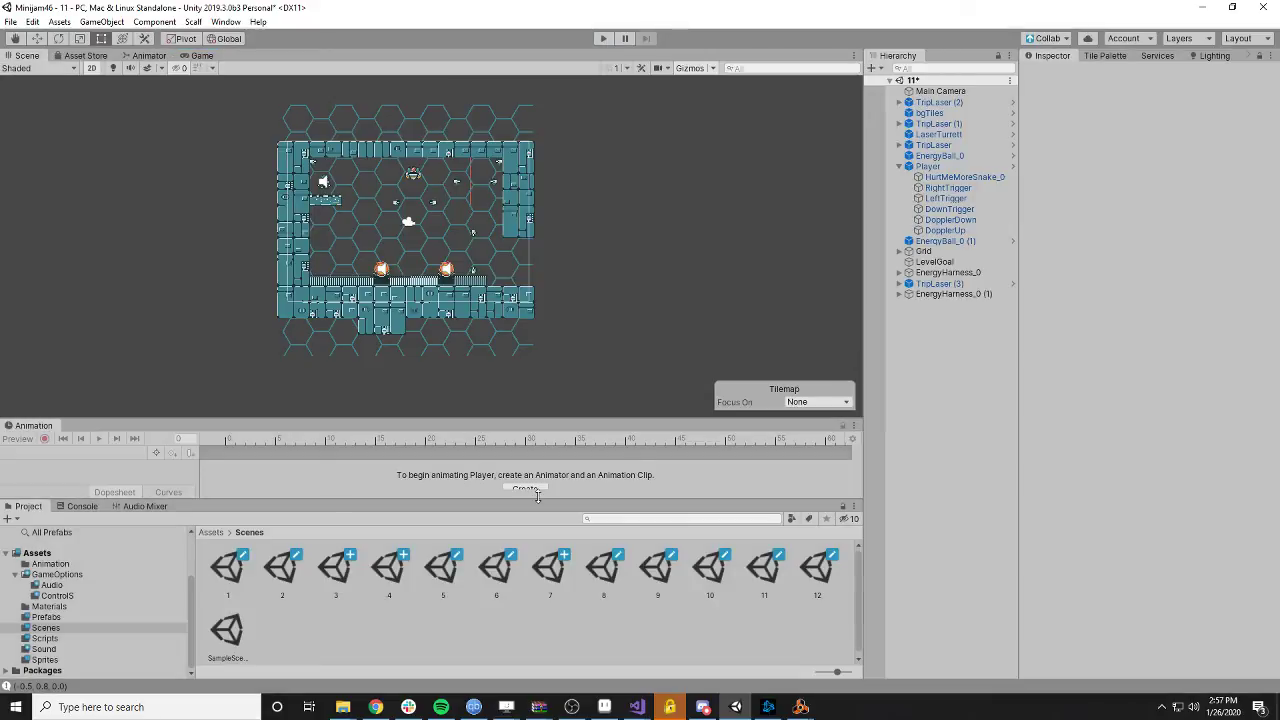
- Open the CrystalPickup prefab and set its Audio Source volume to 0.5
left_click(46, 617)
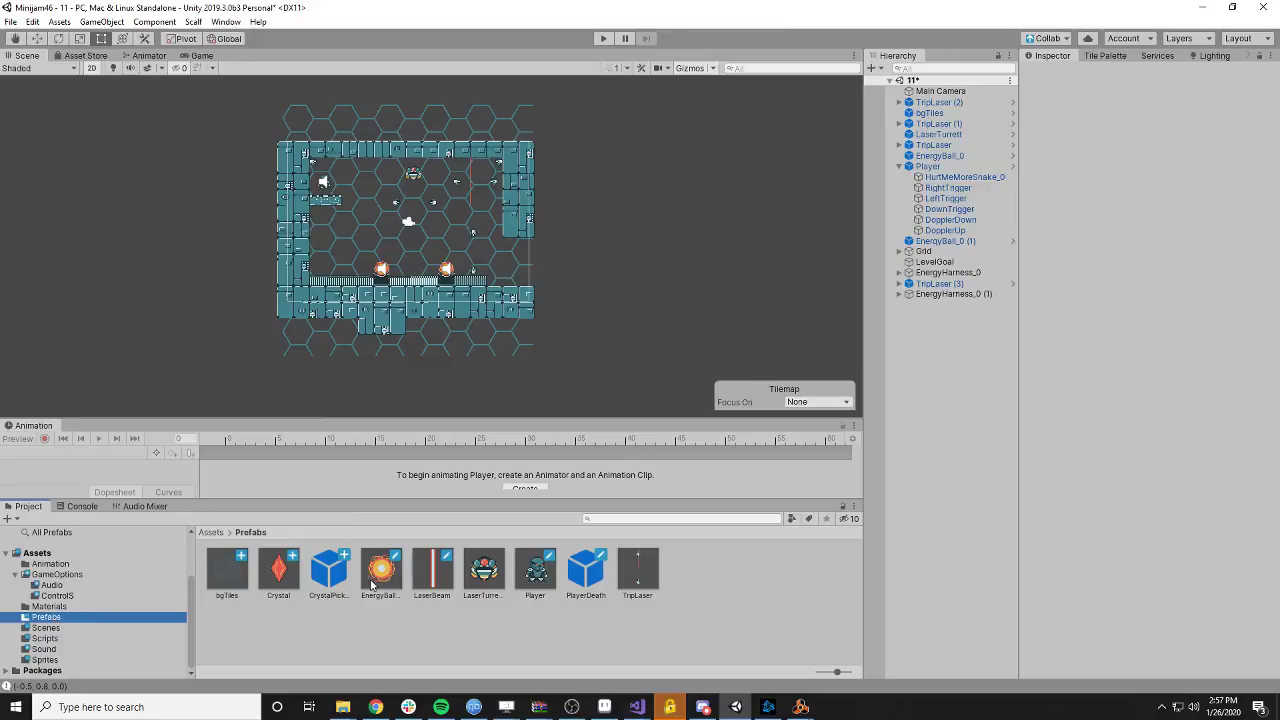
double_click(284, 572)
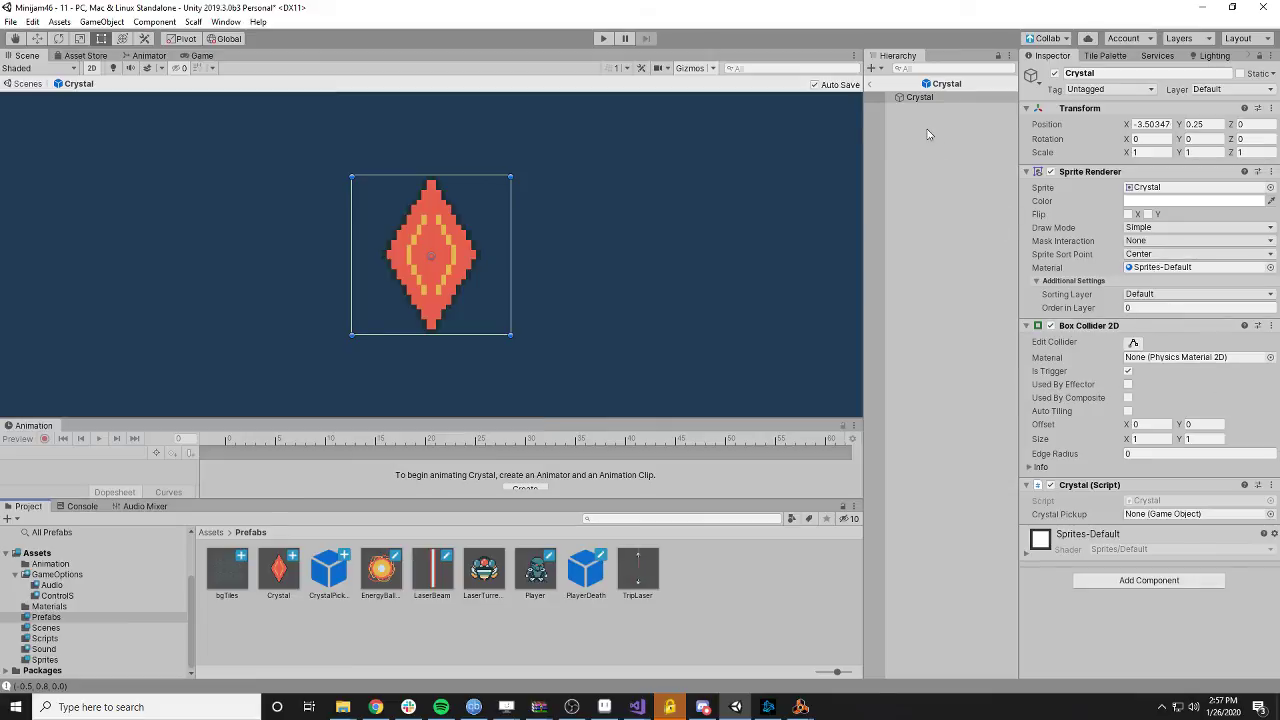
double_click(327, 578)
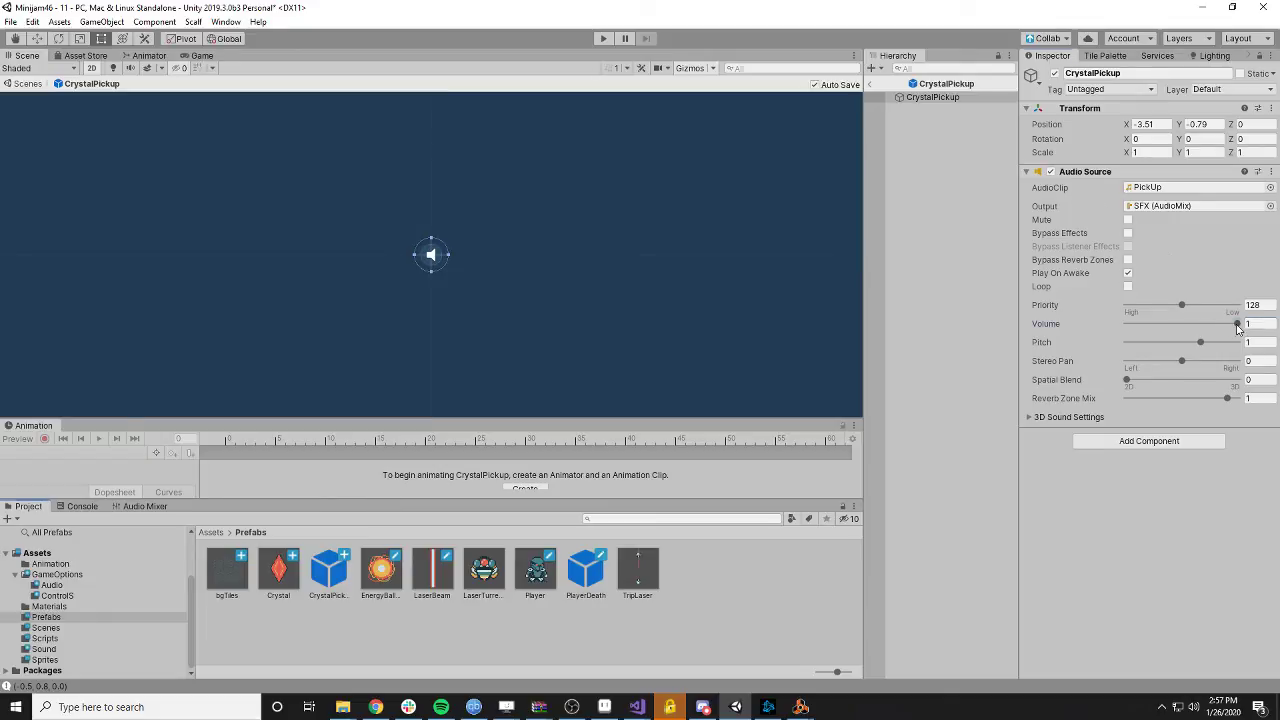
left_click_drag(1237, 326, 1200, 326)
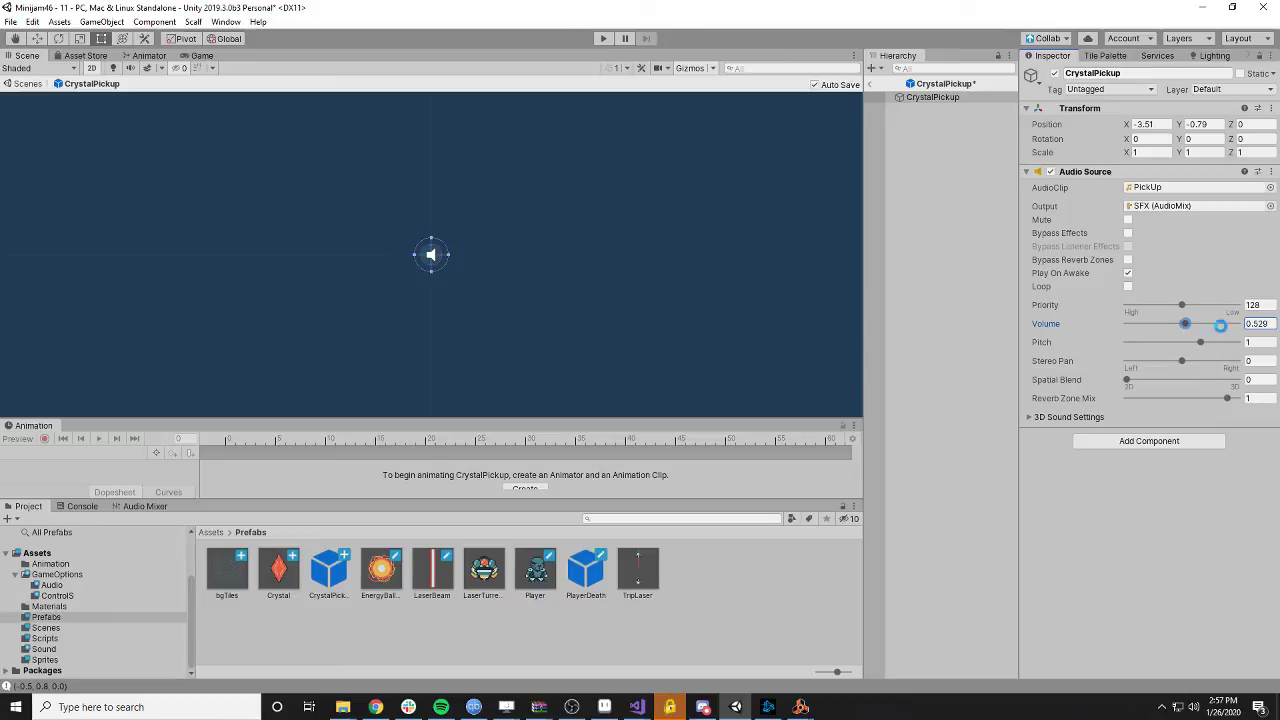
left_click(1258, 323)
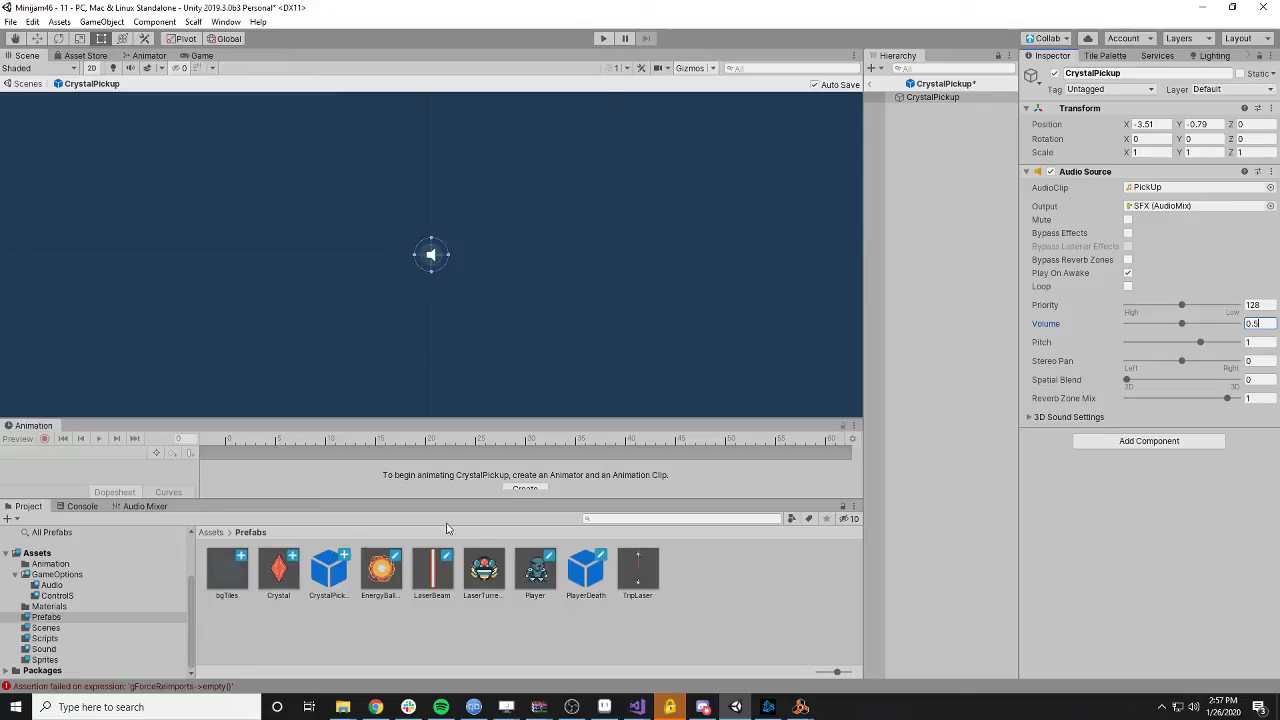
- Open the Player prefab and inspect the audio settings of DopplerDown and DopplerUp together
double_click(535, 572)
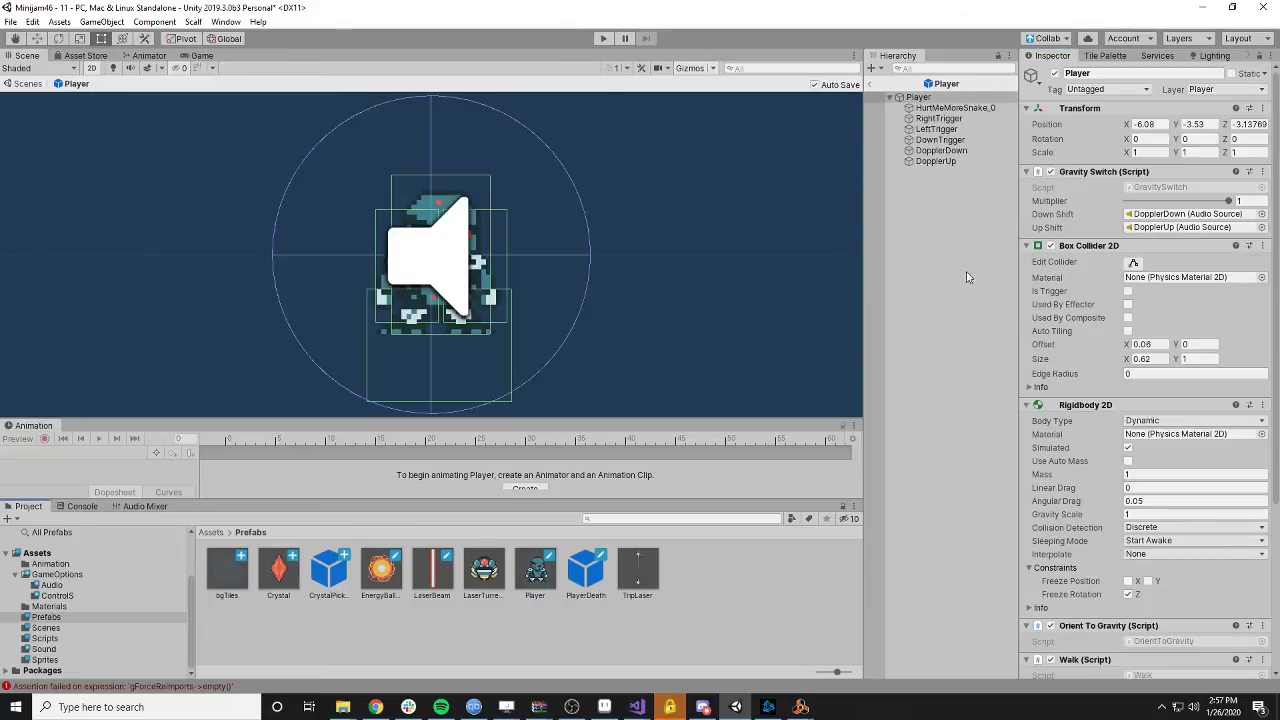
left_click(940, 150)
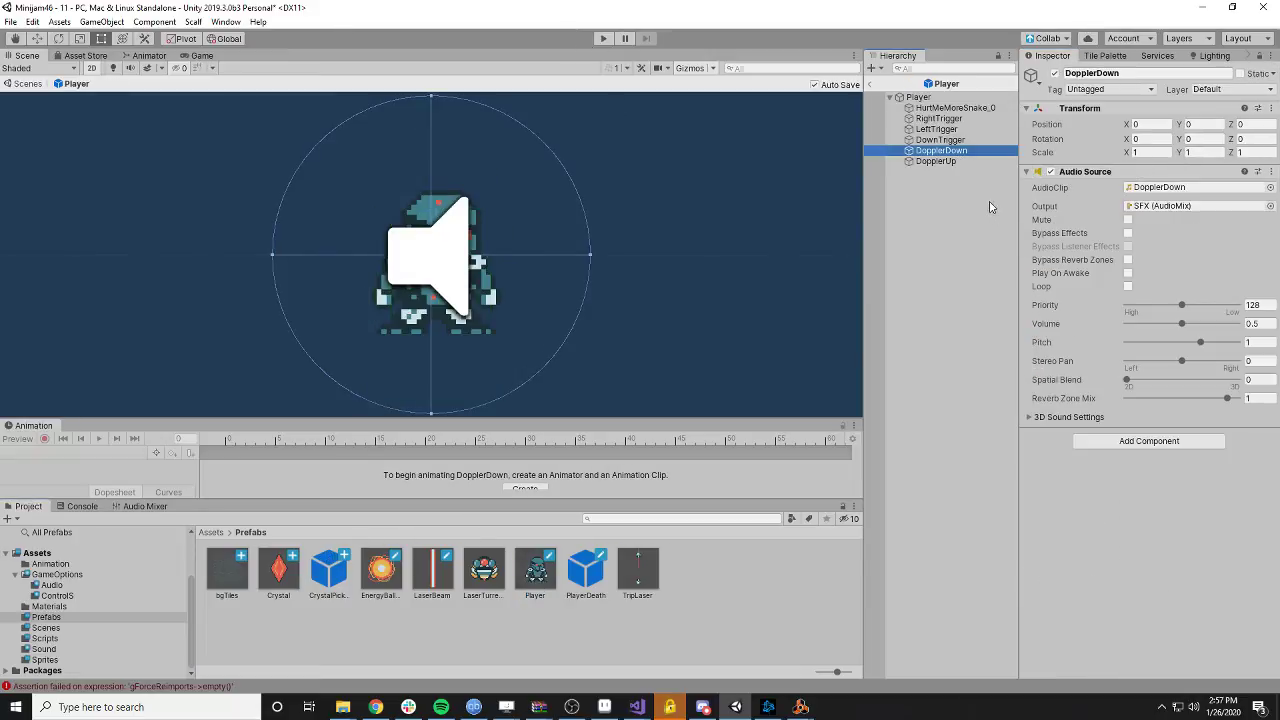
left_click(950, 162, "ctrl")
- Run the game from scene 11 and play past the energy balls and lasers to reach level 12
left_click(603, 39)
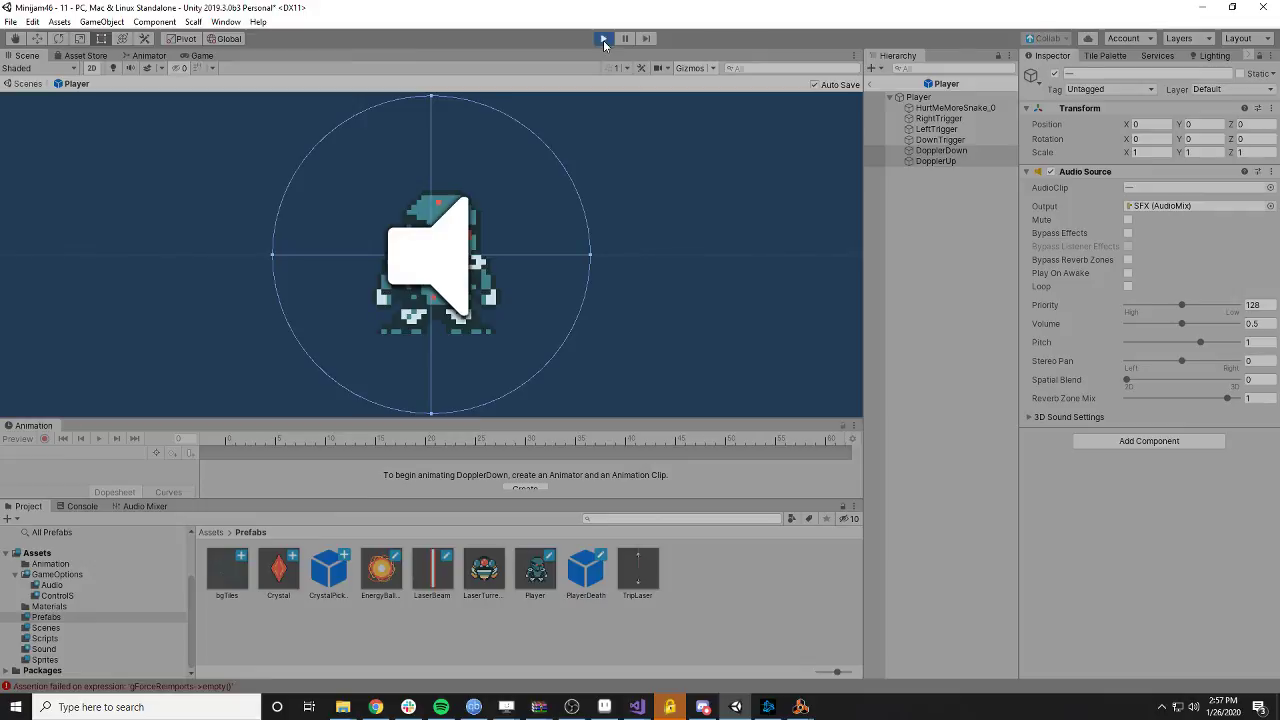
key("Right")
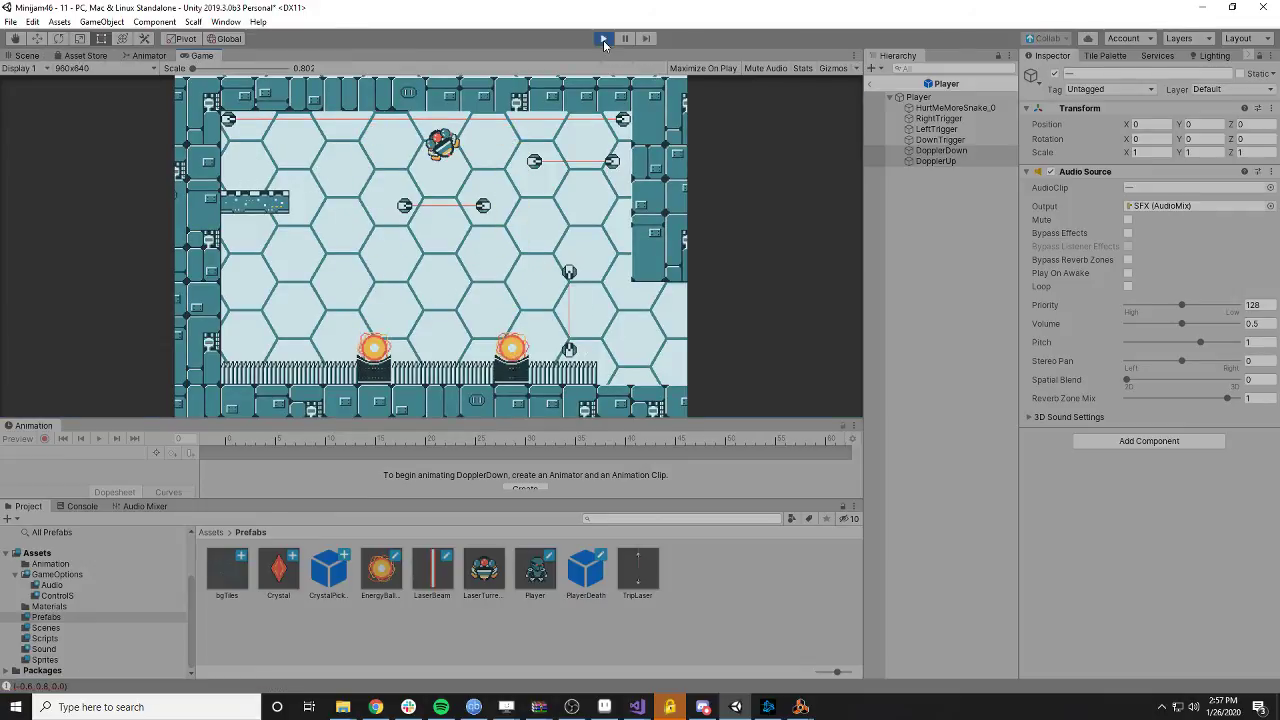
key("Right")
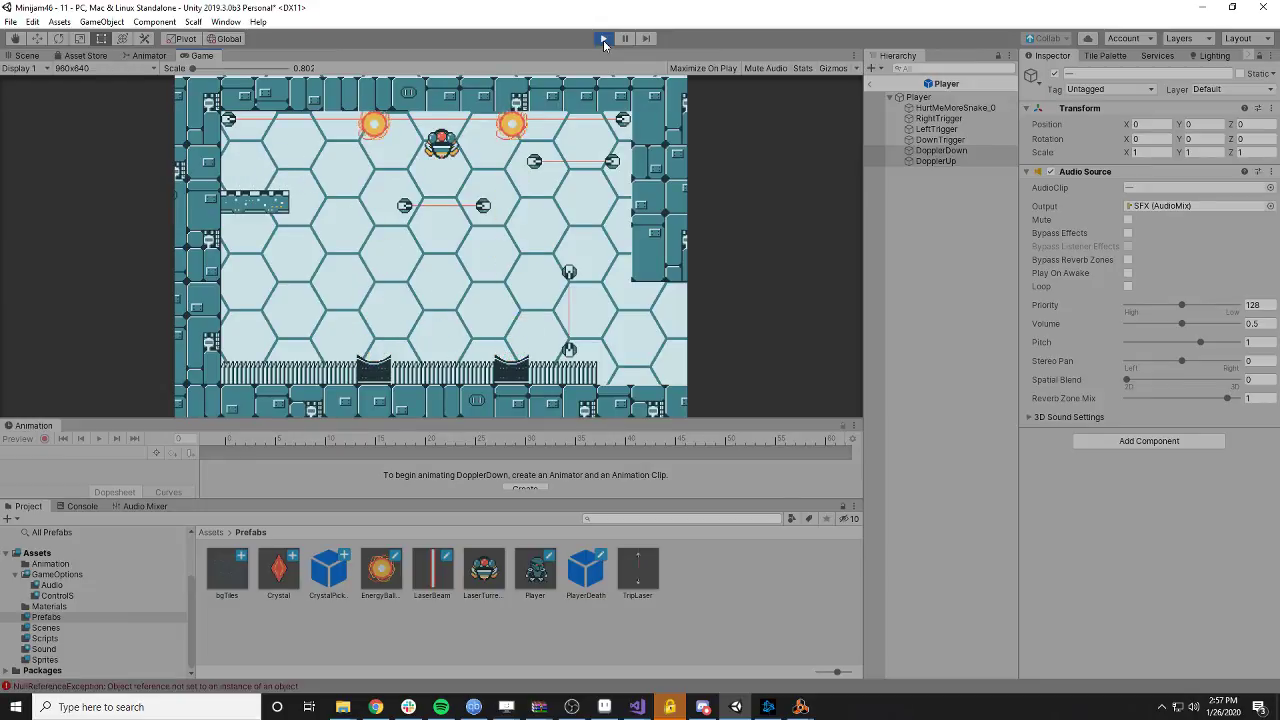
key("Right")
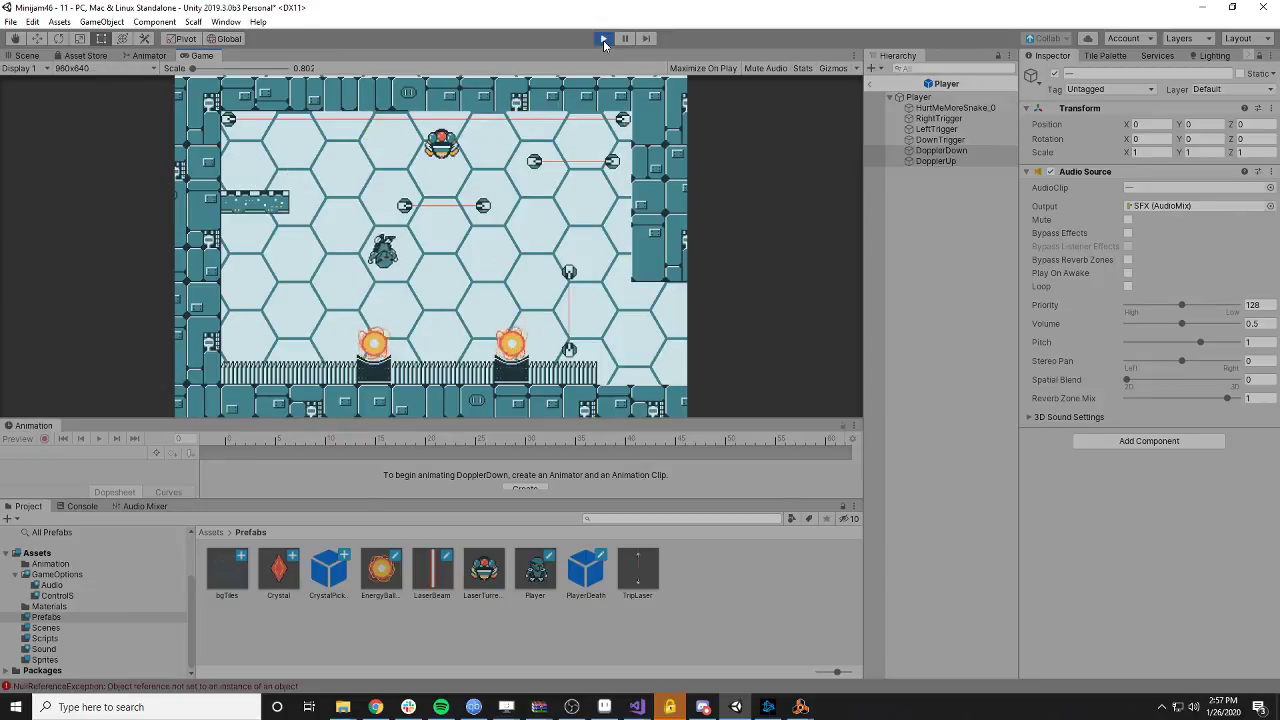
key("Right")
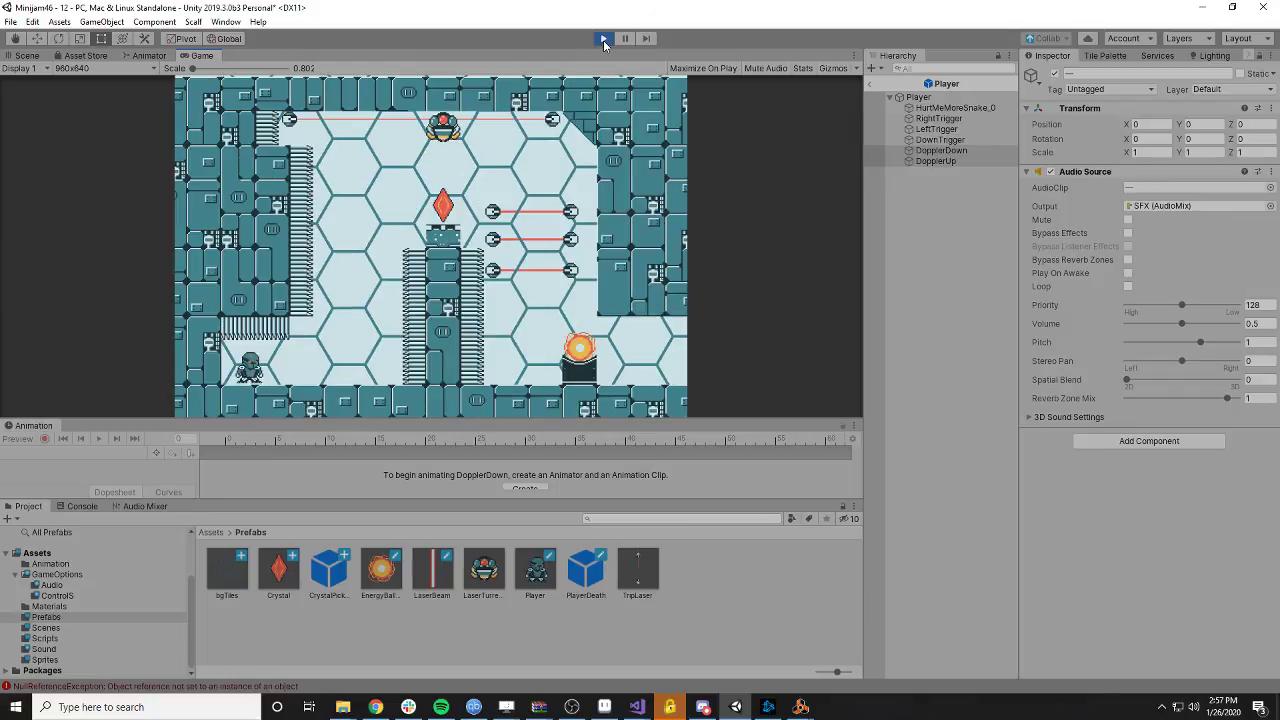
- Playtest level 12, collecting the crystal and heading past the trip lasers to the exit, and stop the game
key("Right")
key("Up")
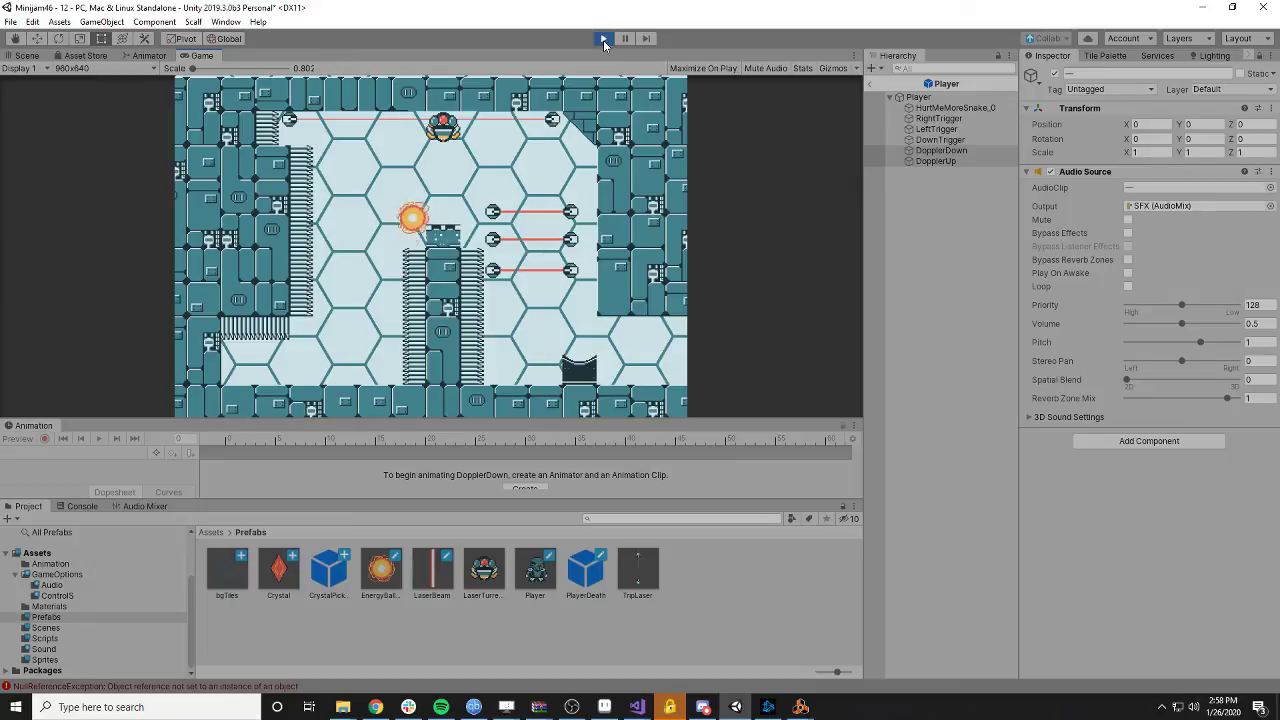
key("Right")
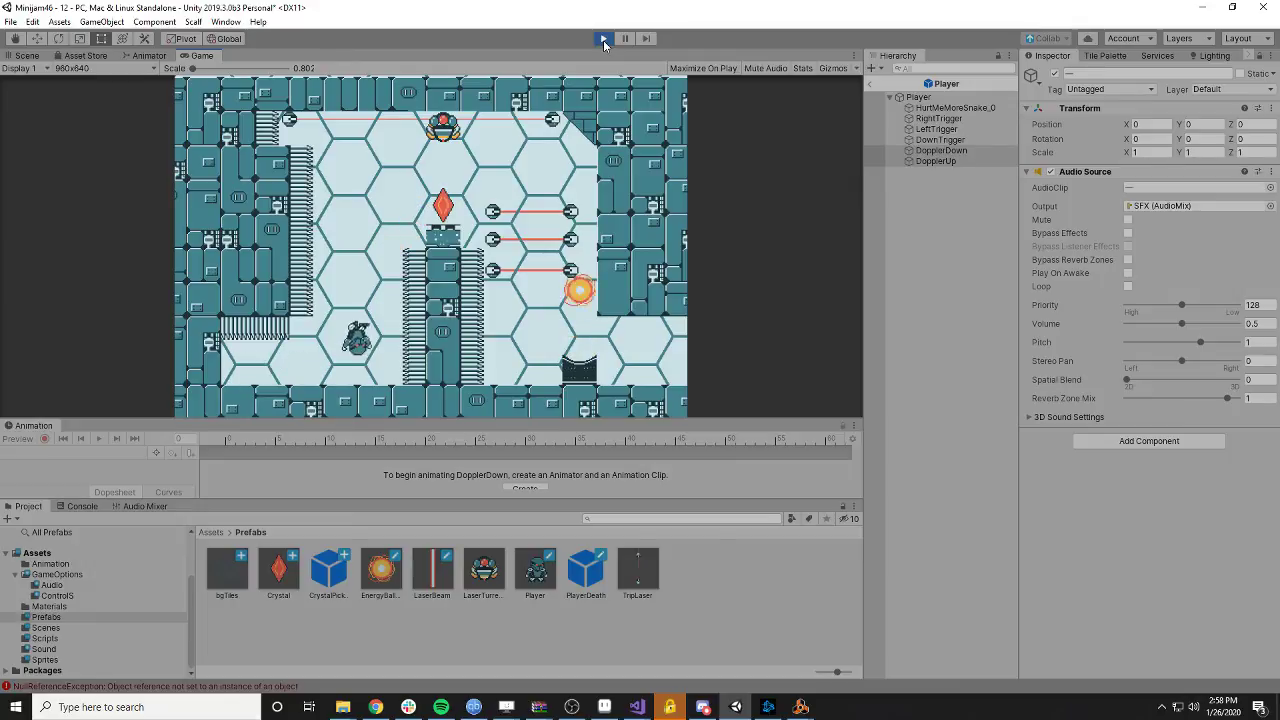
key("Up")
key("Right")
key("Up")
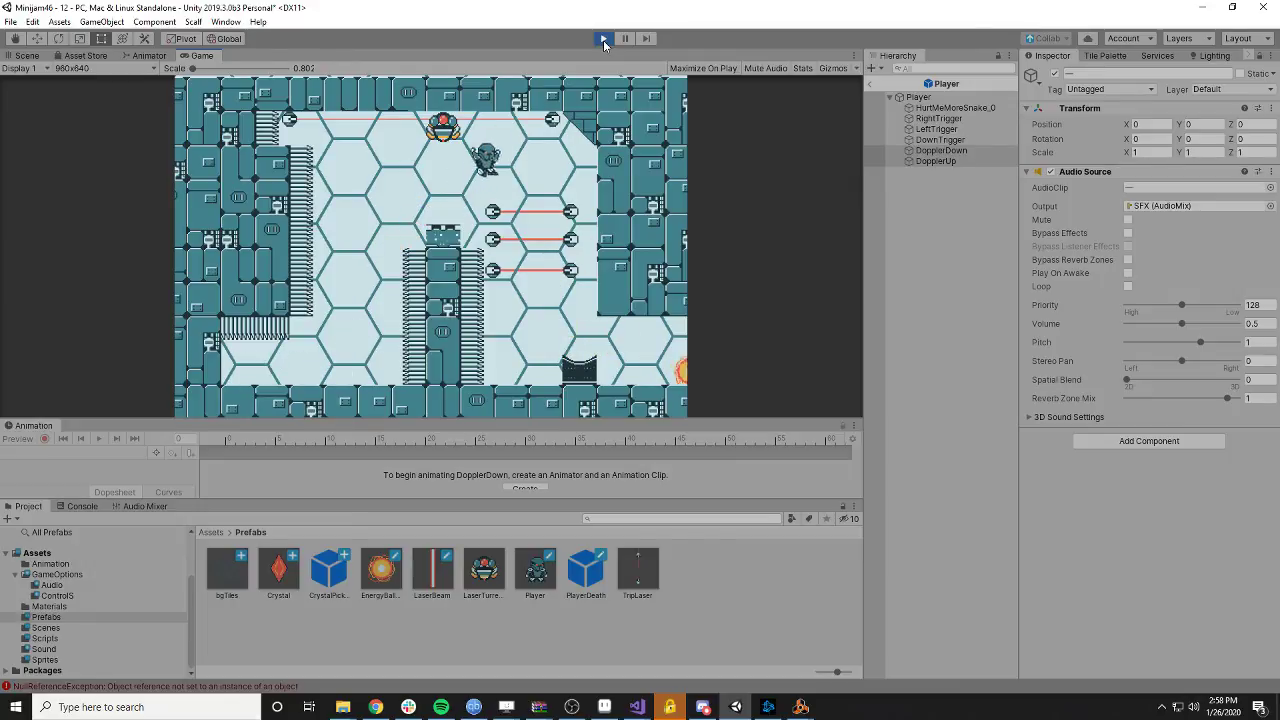
key("Down")
key("Right")
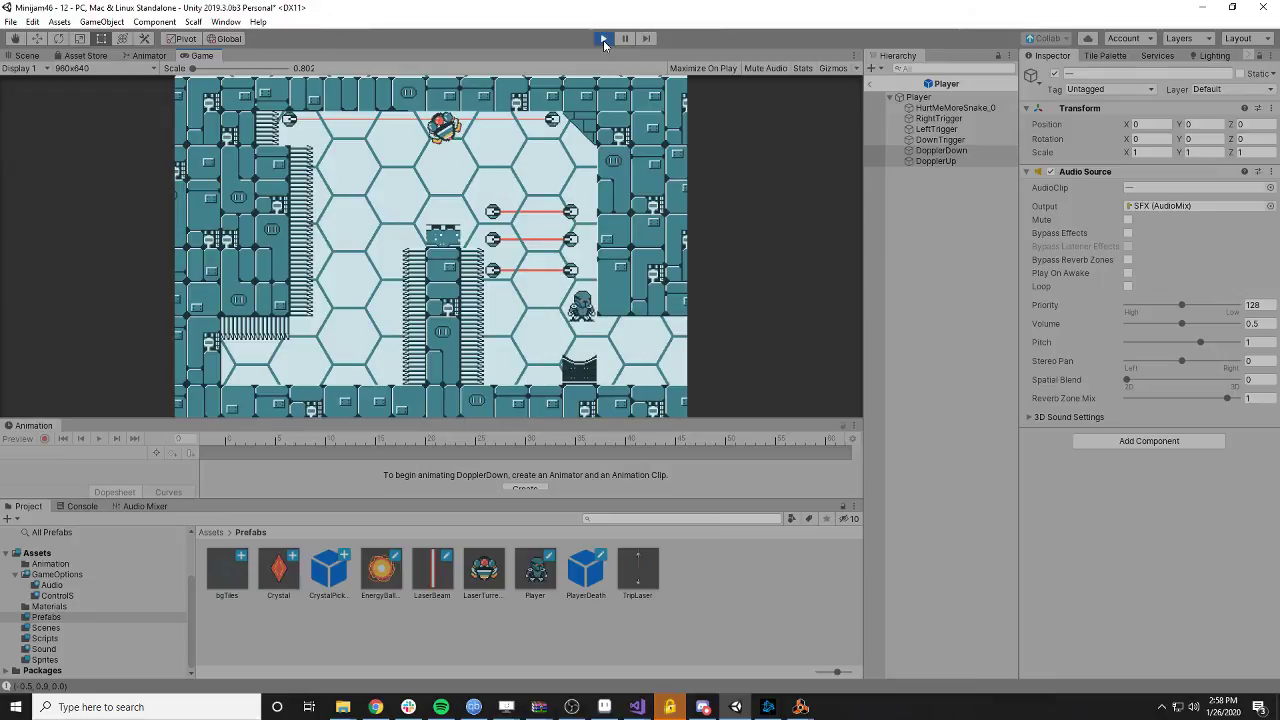
key("Right")
key("Left")
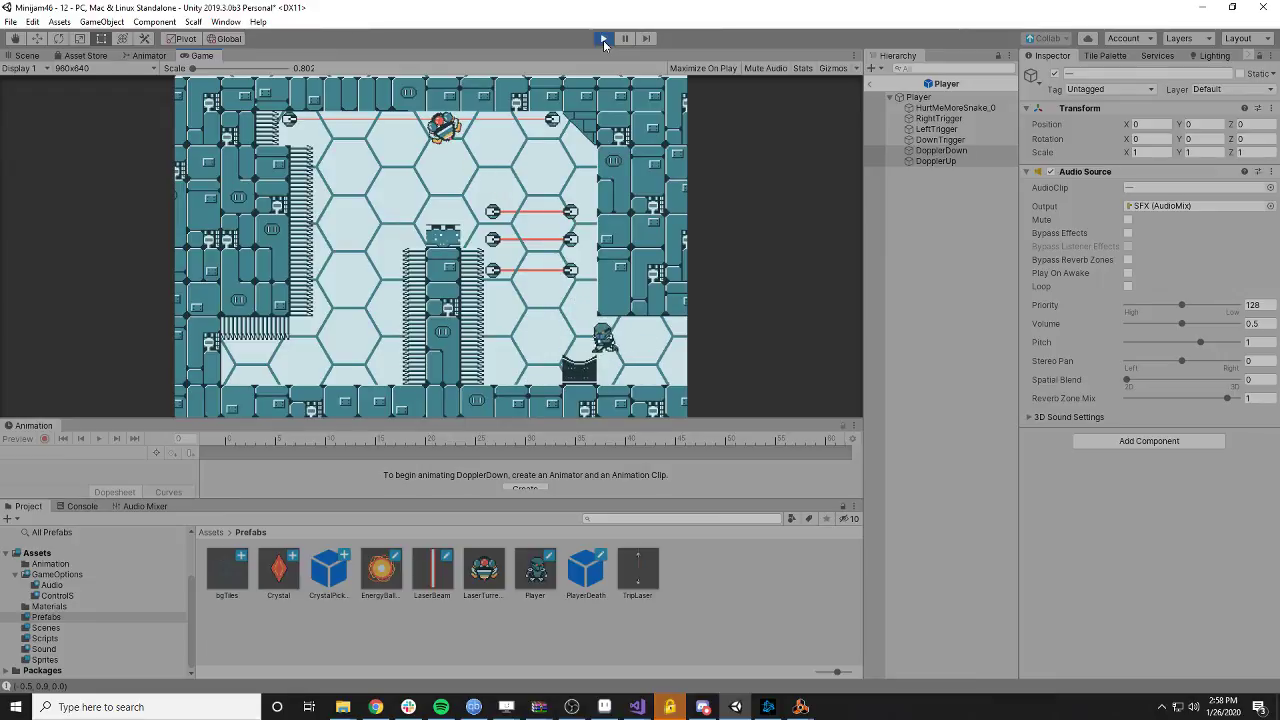
key("Right")
left_click(604, 41)
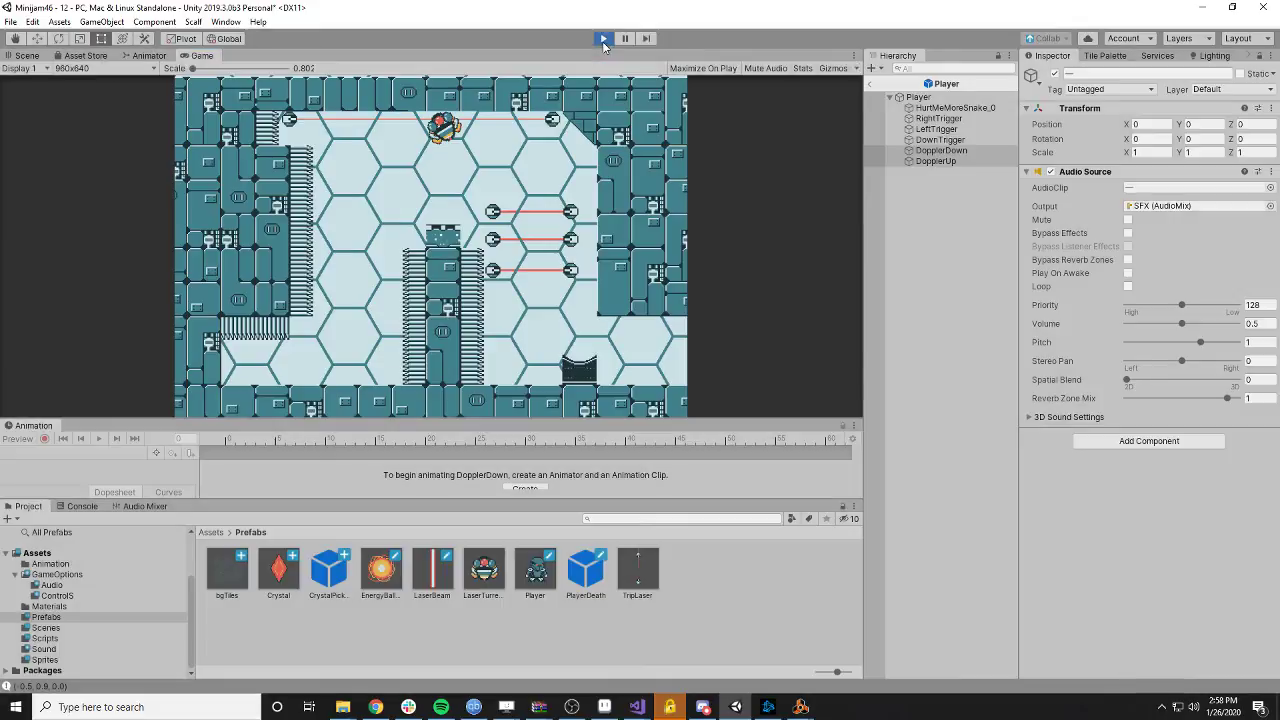
- Open scene 1 from the Scenes folder, saving the changes to scene 11
left_click(10, 21)
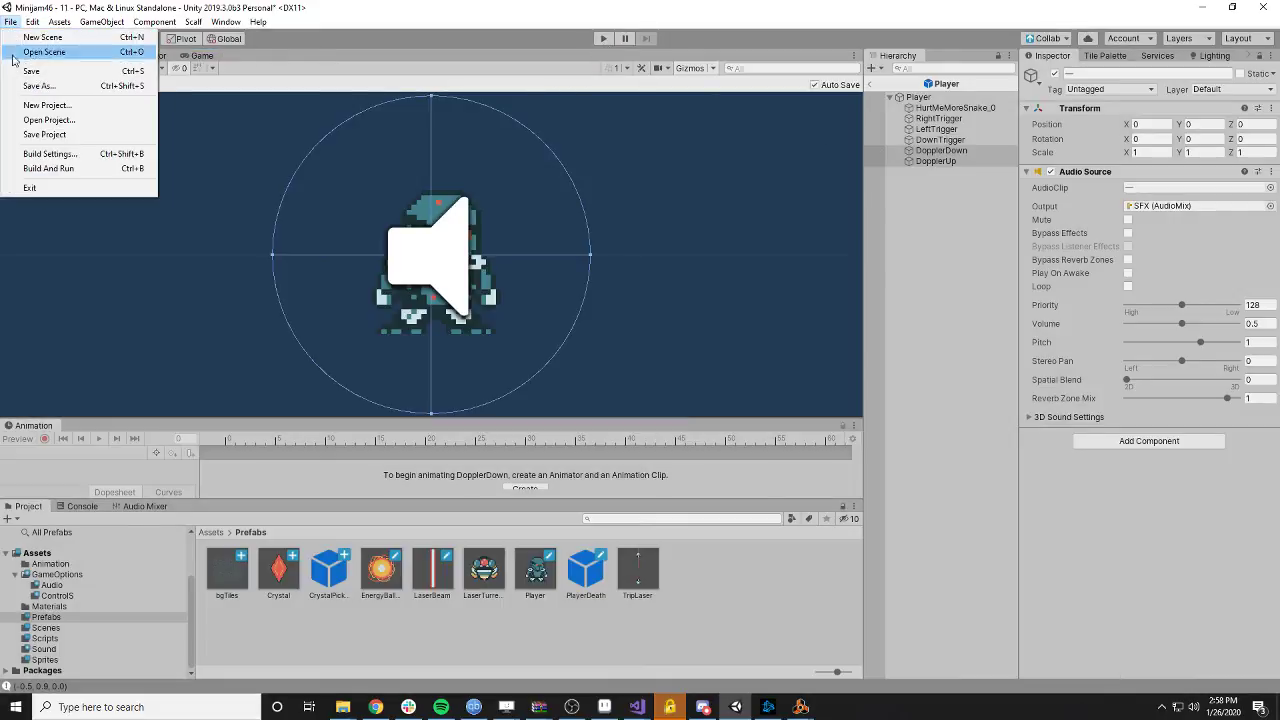
left_click(40, 48)
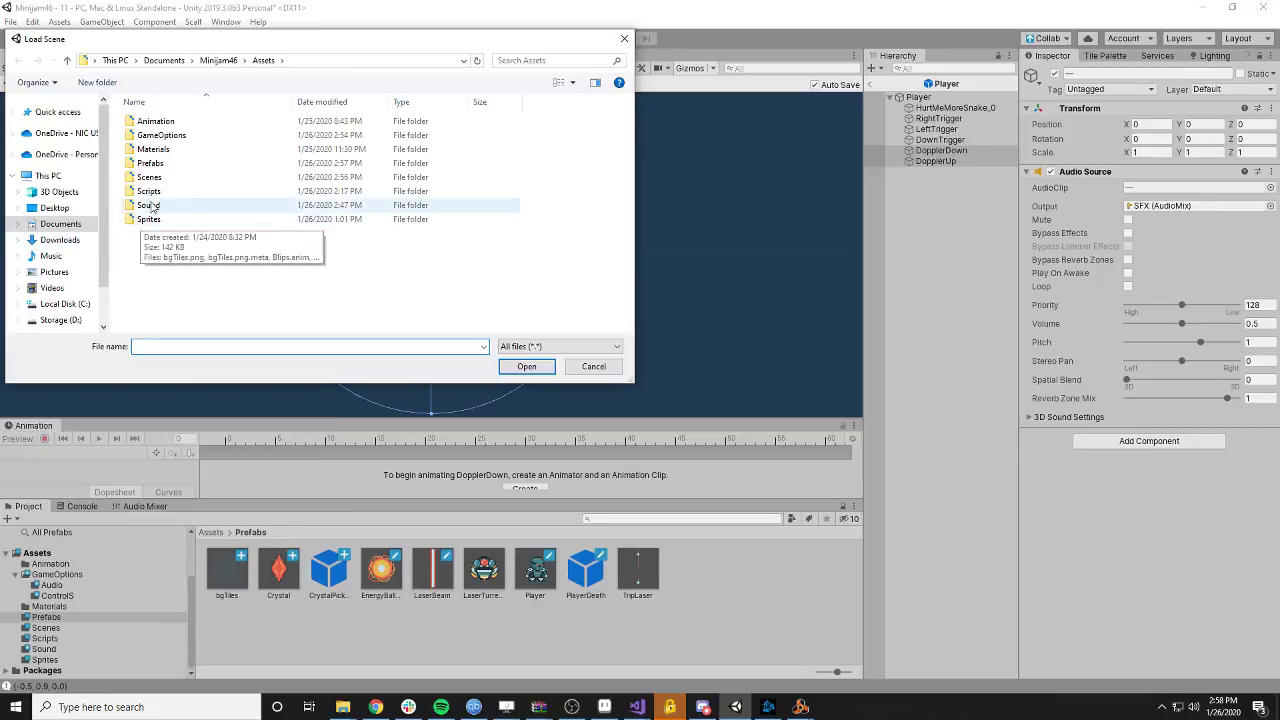
double_click(150, 123)
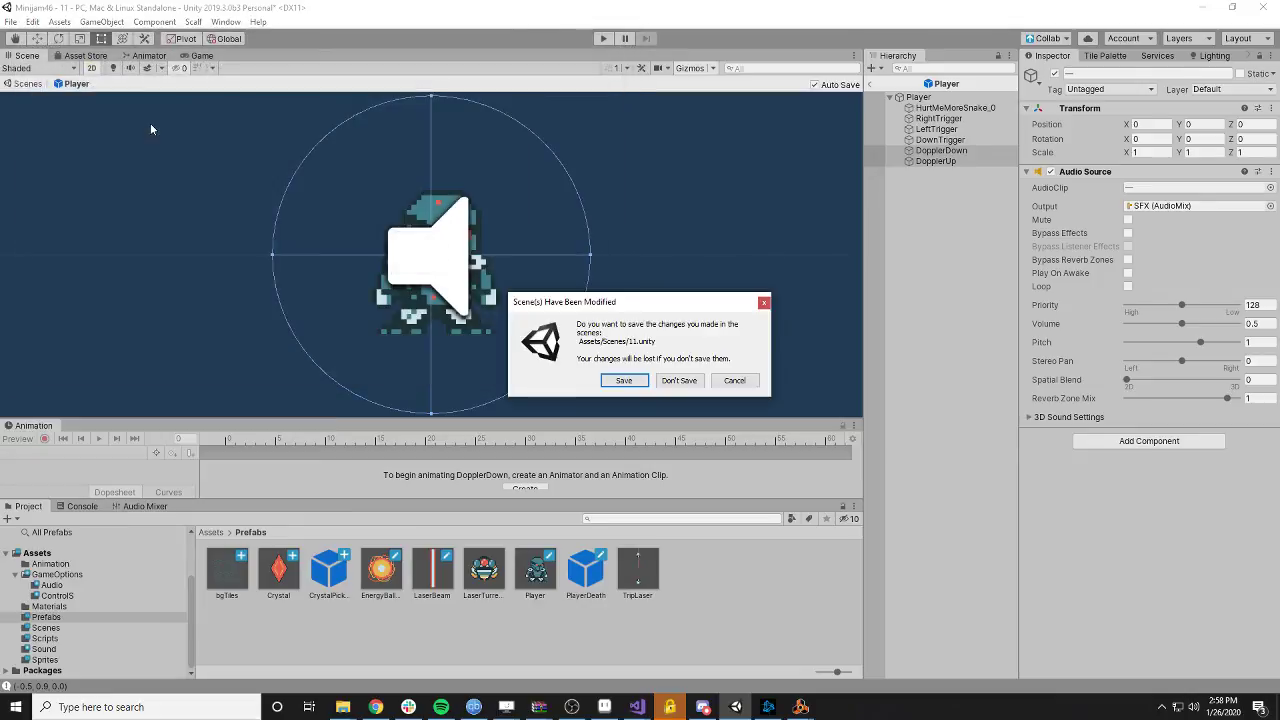
left_click(622, 379)
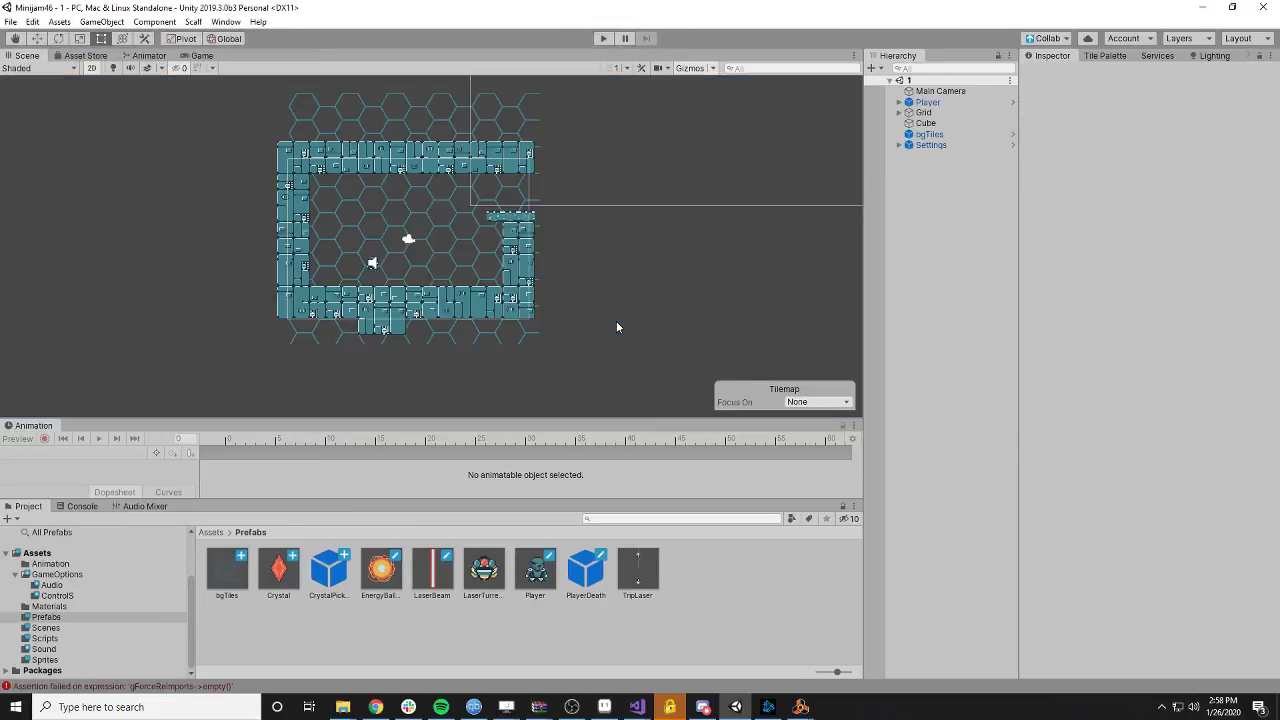
- Run the game from scene 1 and play through levels 1 and 2 to reach level 3
left_click(605, 39)
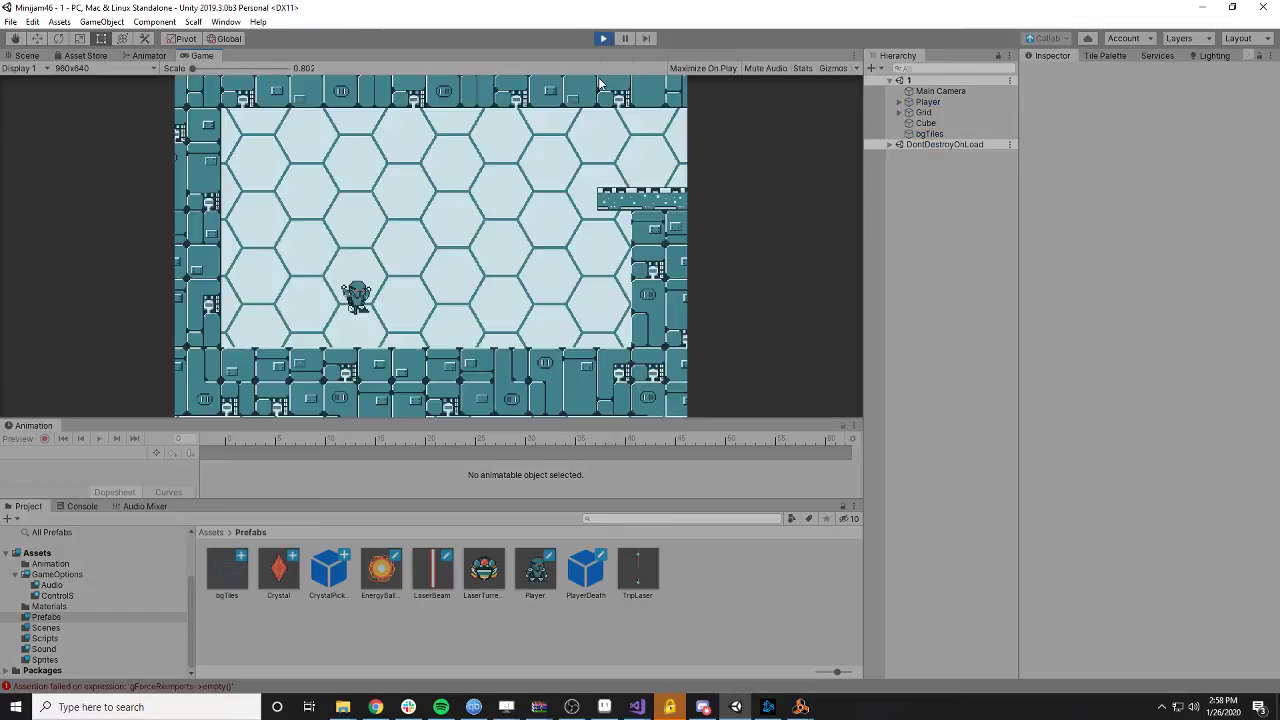
key("Right")
key("space")
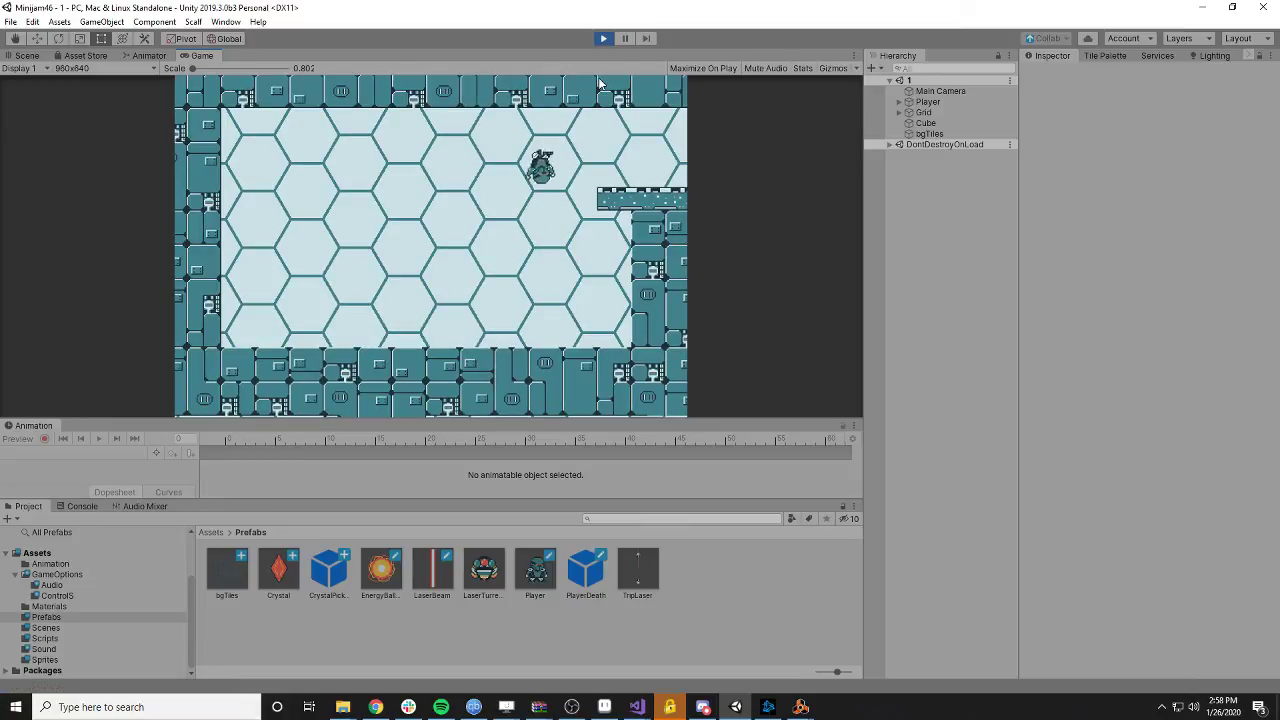
key("space")
key("Right")
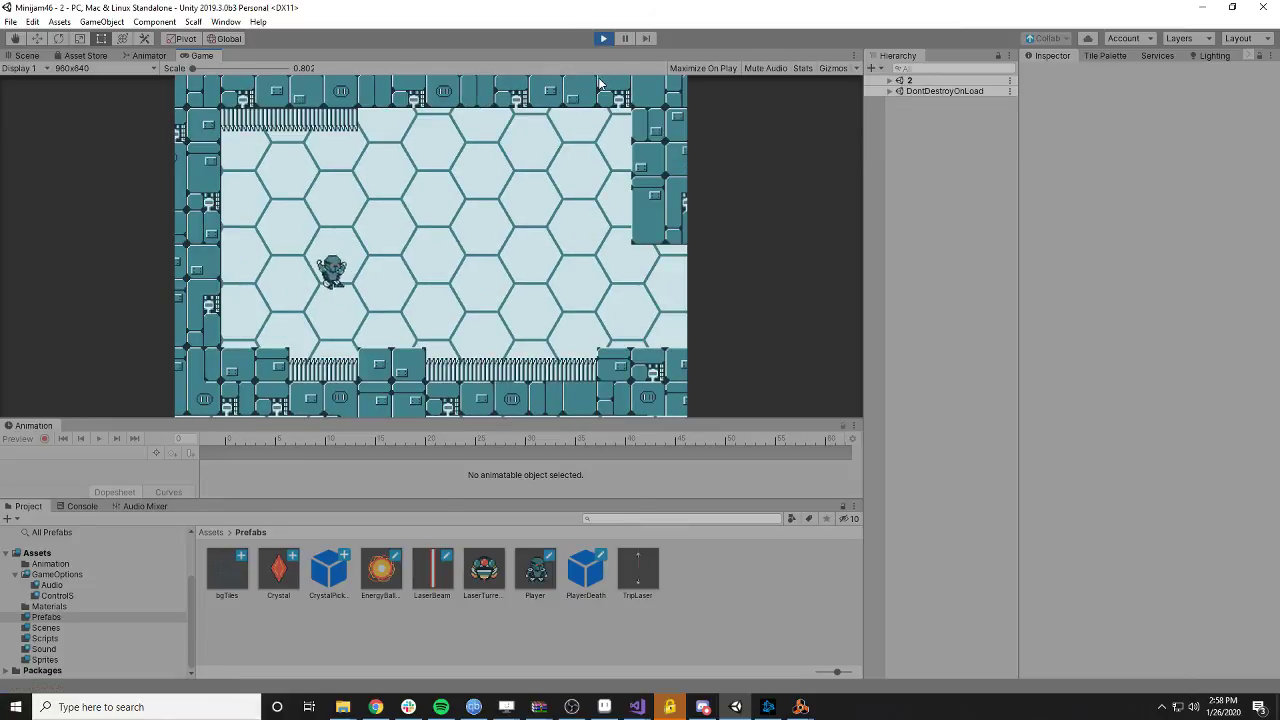
key("space")
key("Right")
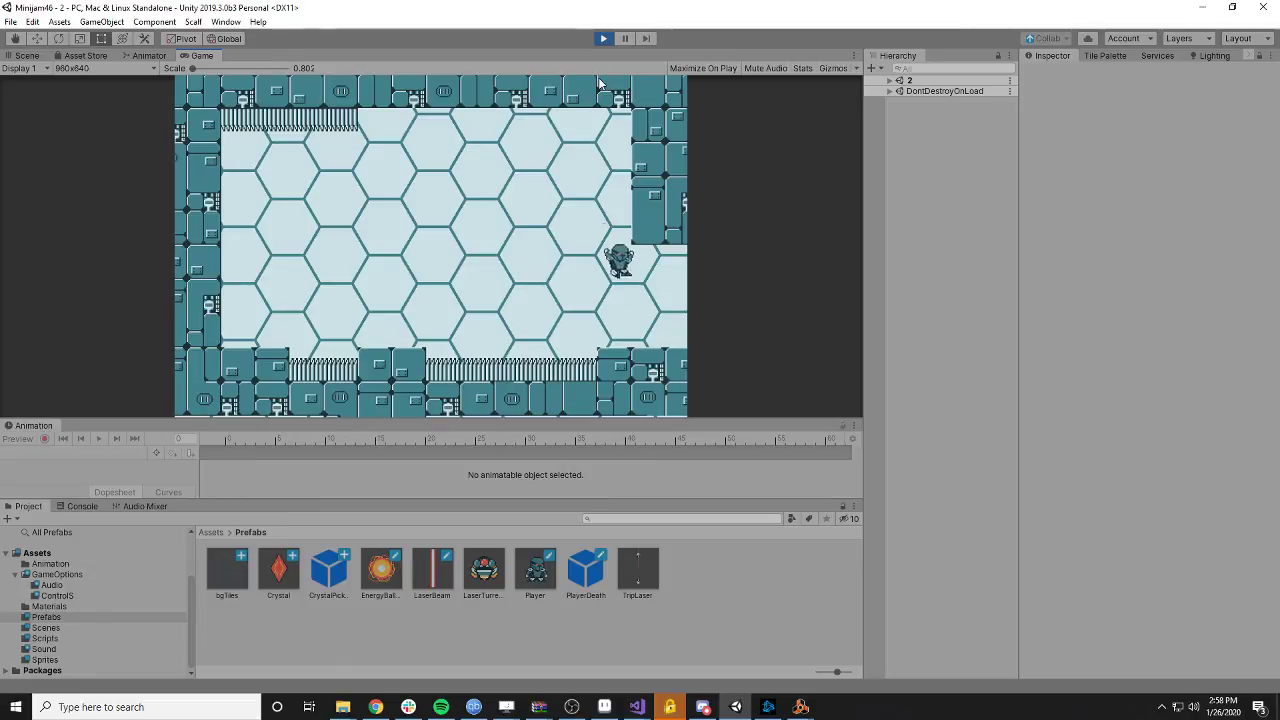
key("Right")
key("space")
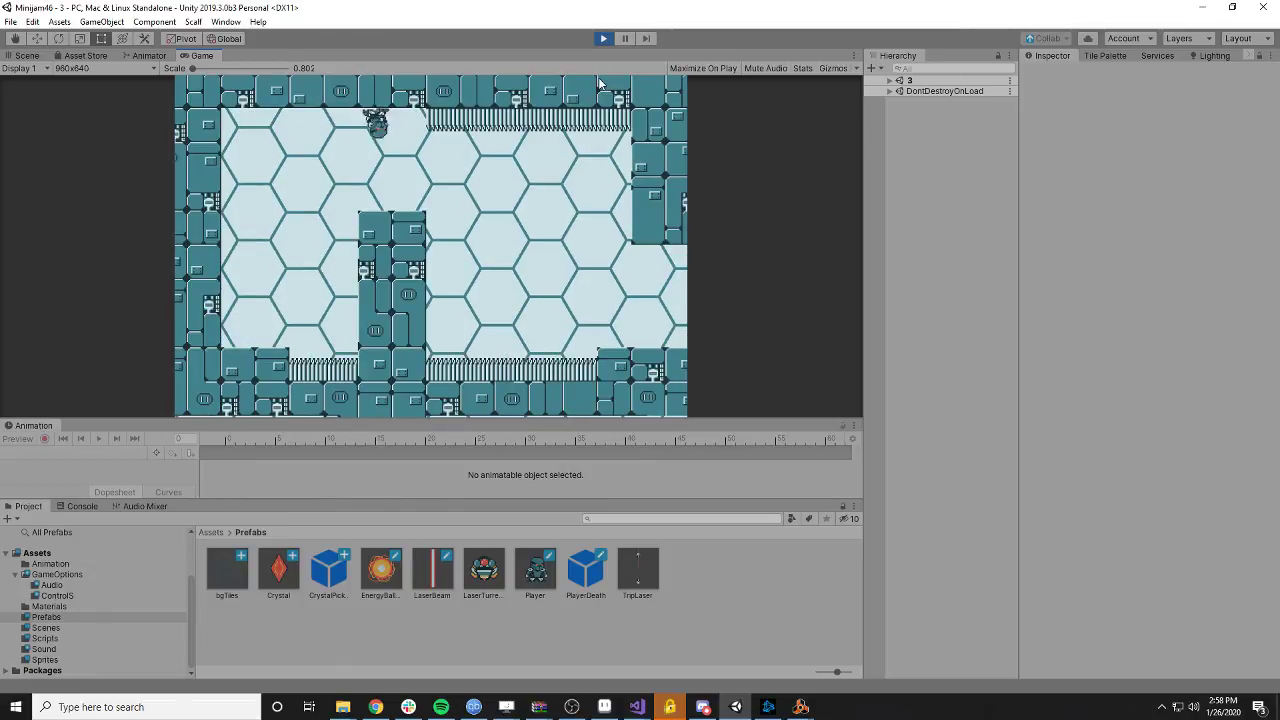
- Playtest levels 3 and 4, flipping past the spikes and floating platforms to reach level 5
key("Right")
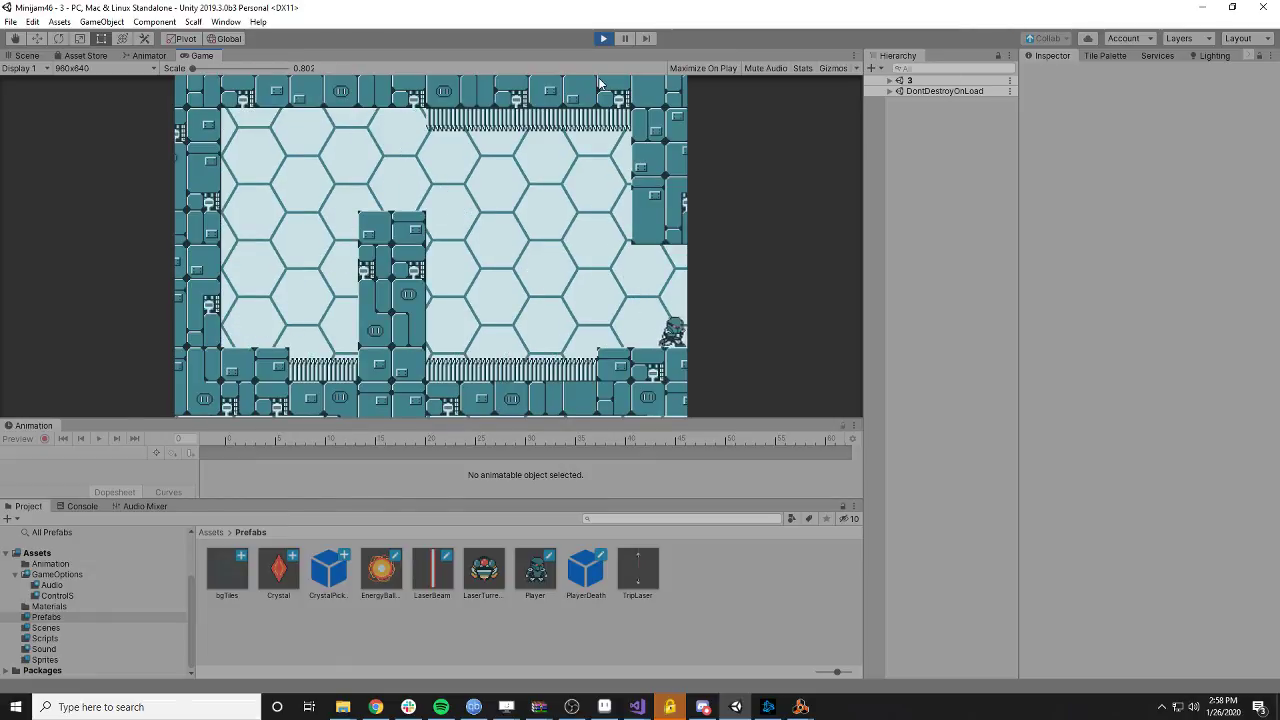
key("space")
key("Right")
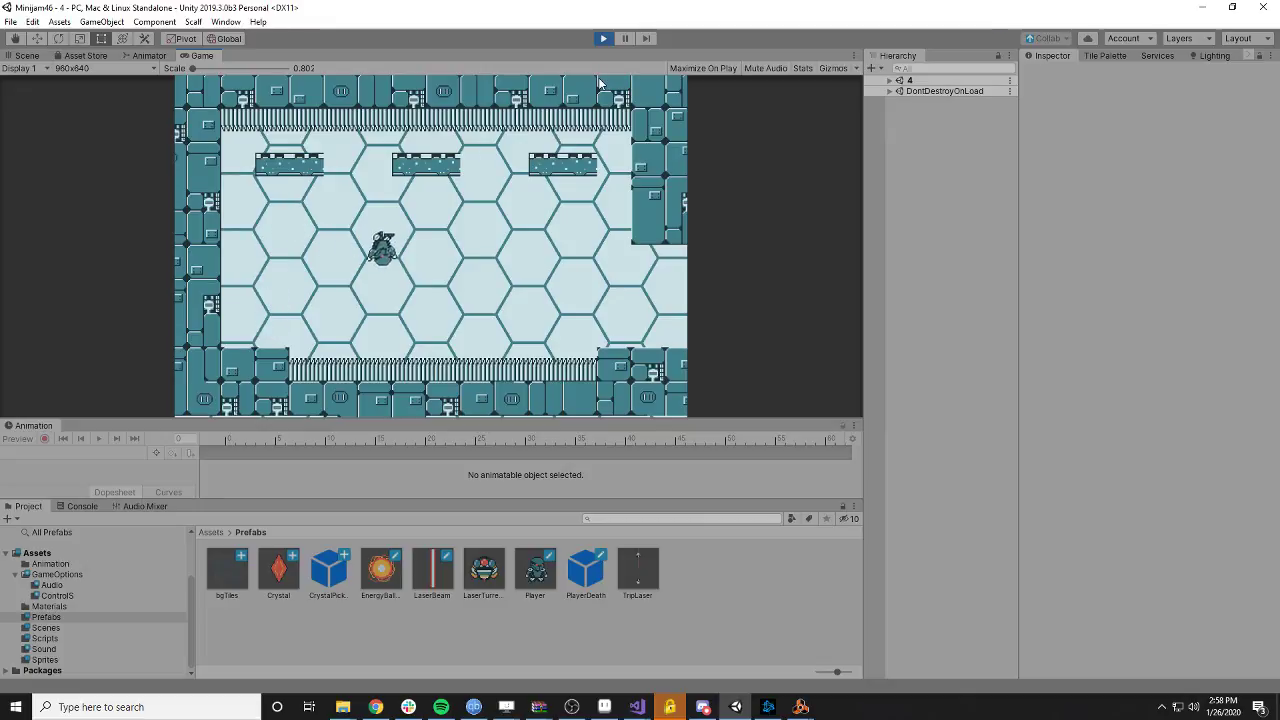
key("Right")
key("space")
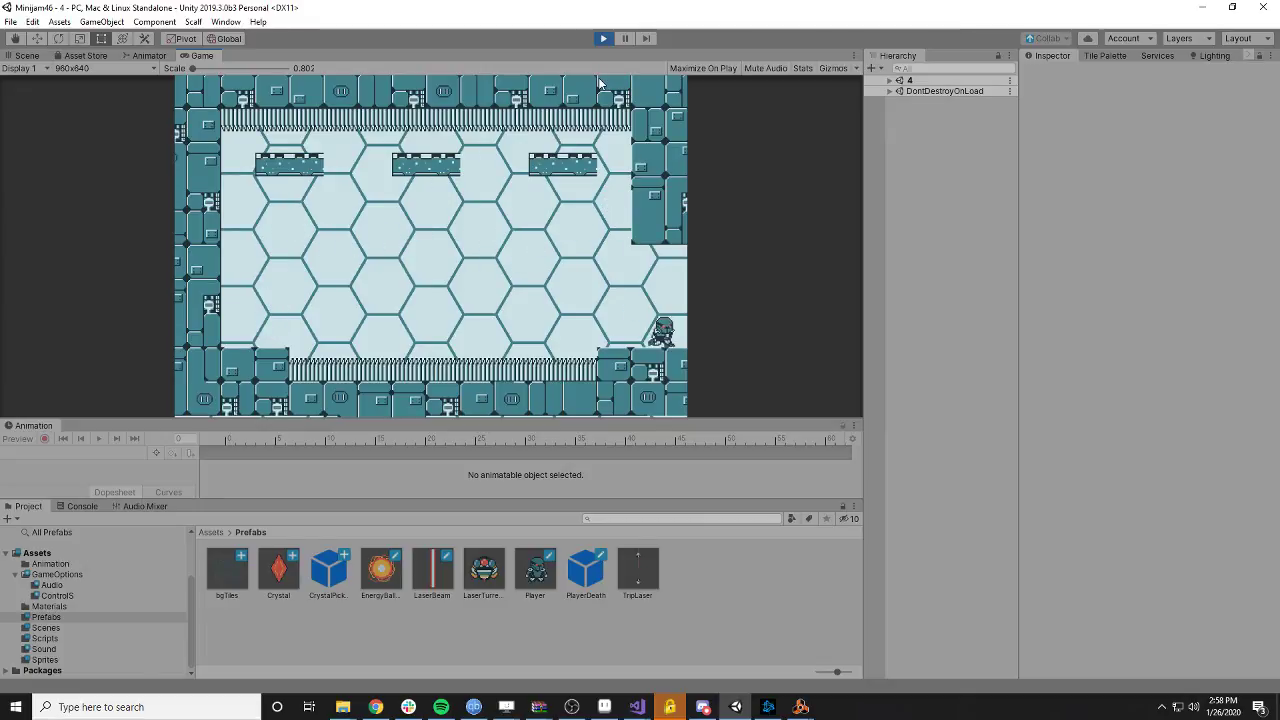
key("Right")
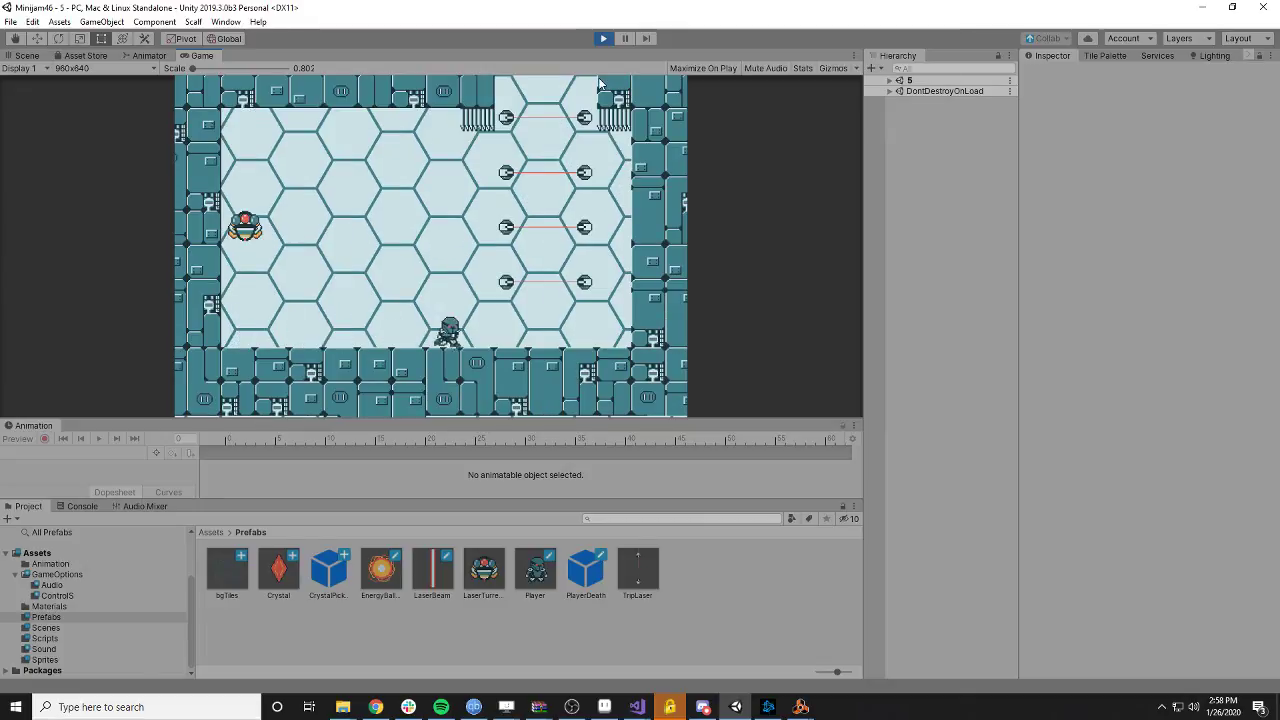
- Playtest levels 5 and 6, getting past the laser turrets and trip lasers to reach level 7
key("space")
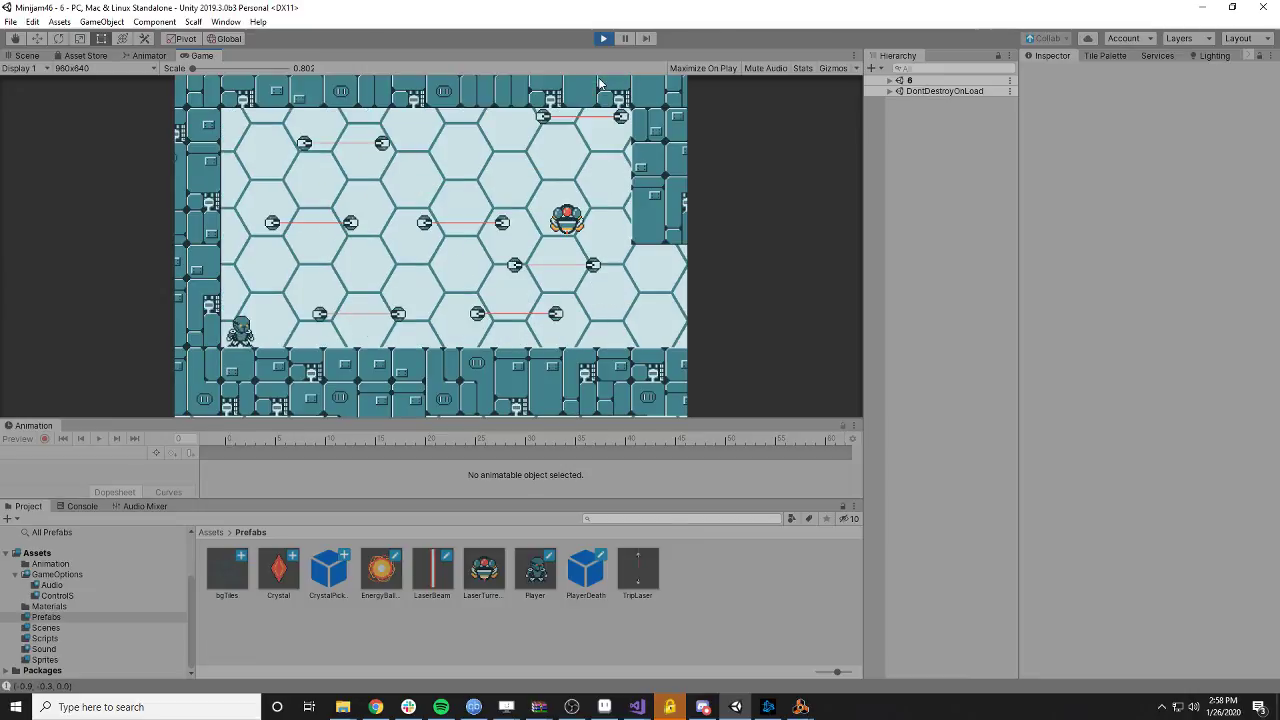
key("Right")
key("Right")
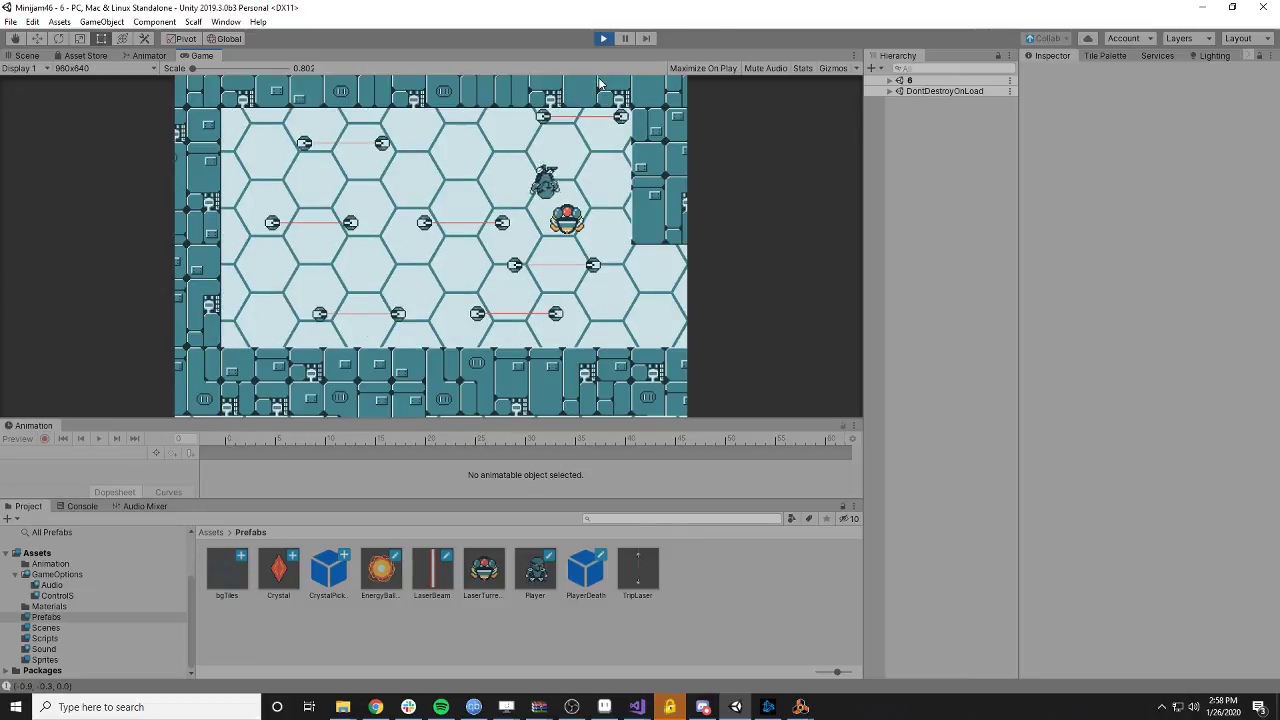
key("space")
key("Right")
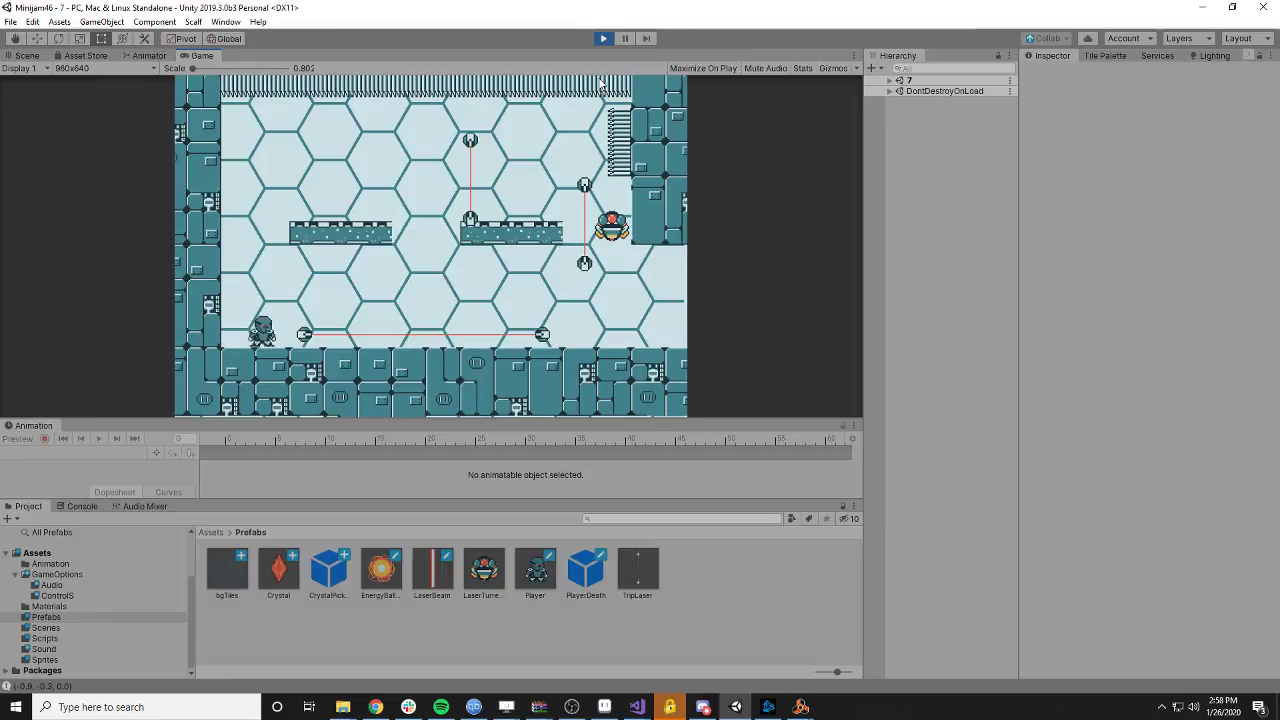
- Playtest level 7, crossing the platforms between the trip lasers to the exit beneath the turret
key("space")
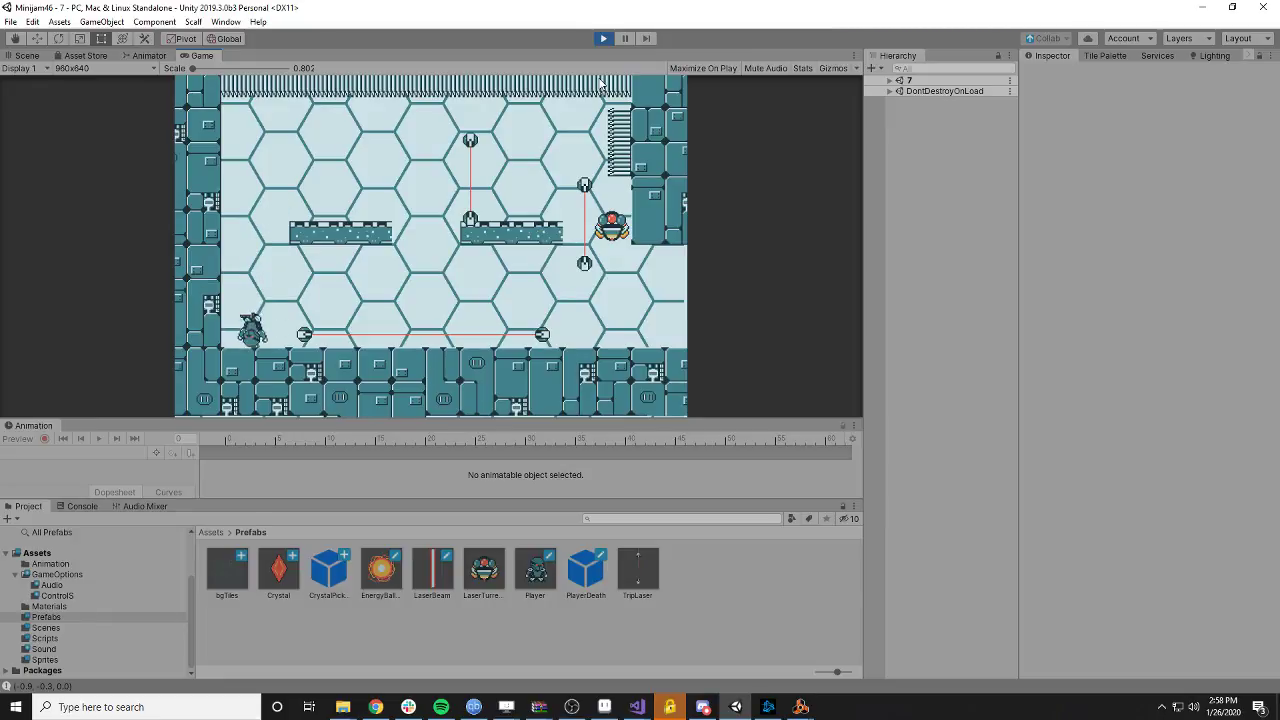
key("space")
key("space")
key("Right")
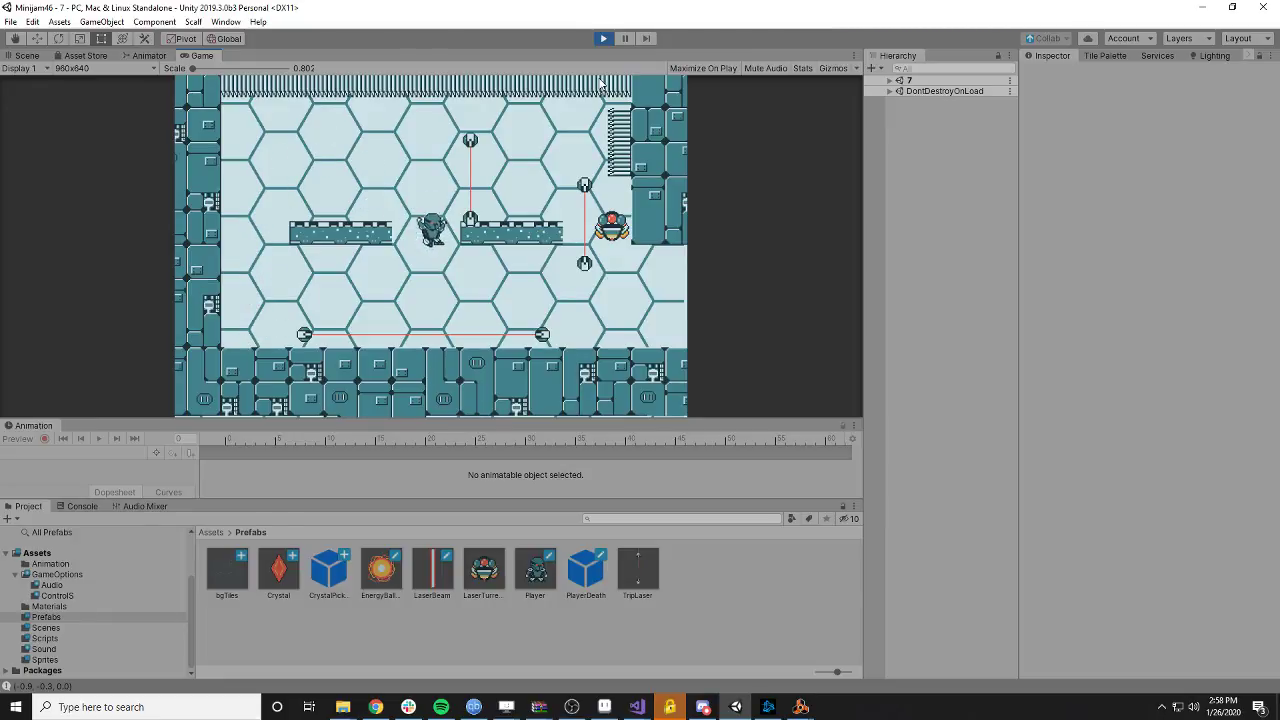
key("Right")
key("space")
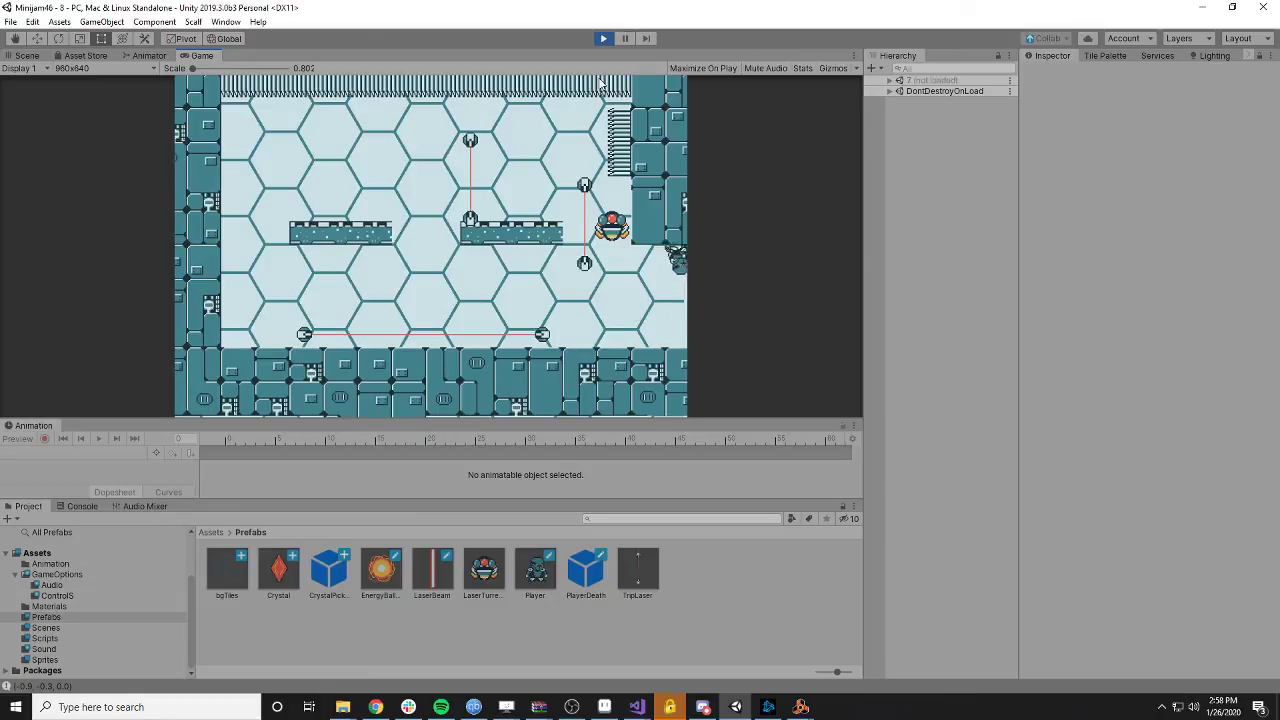
- Playtest level 8, crossing the floor spikes past the central trip laser and turret to reach level 9
key("space")
key("Right")
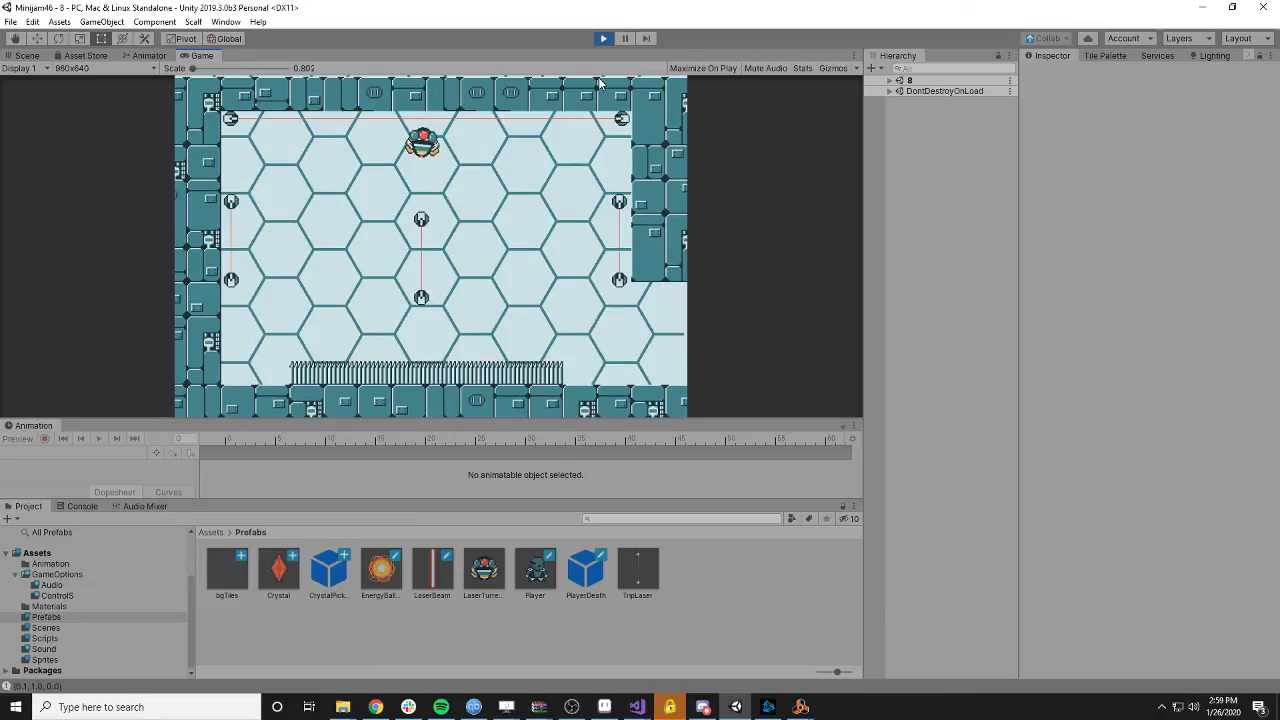
key("space")
key("Right")
key("space")
key("Right")
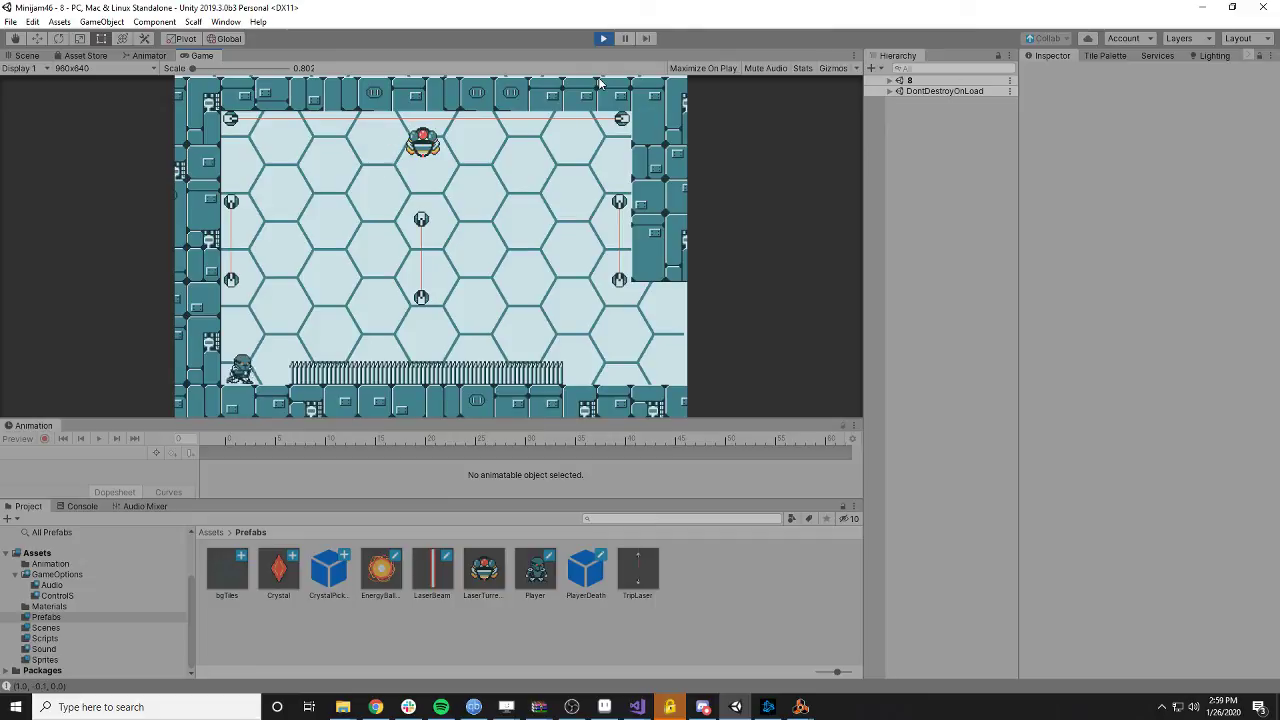
key("space")
key("Right")
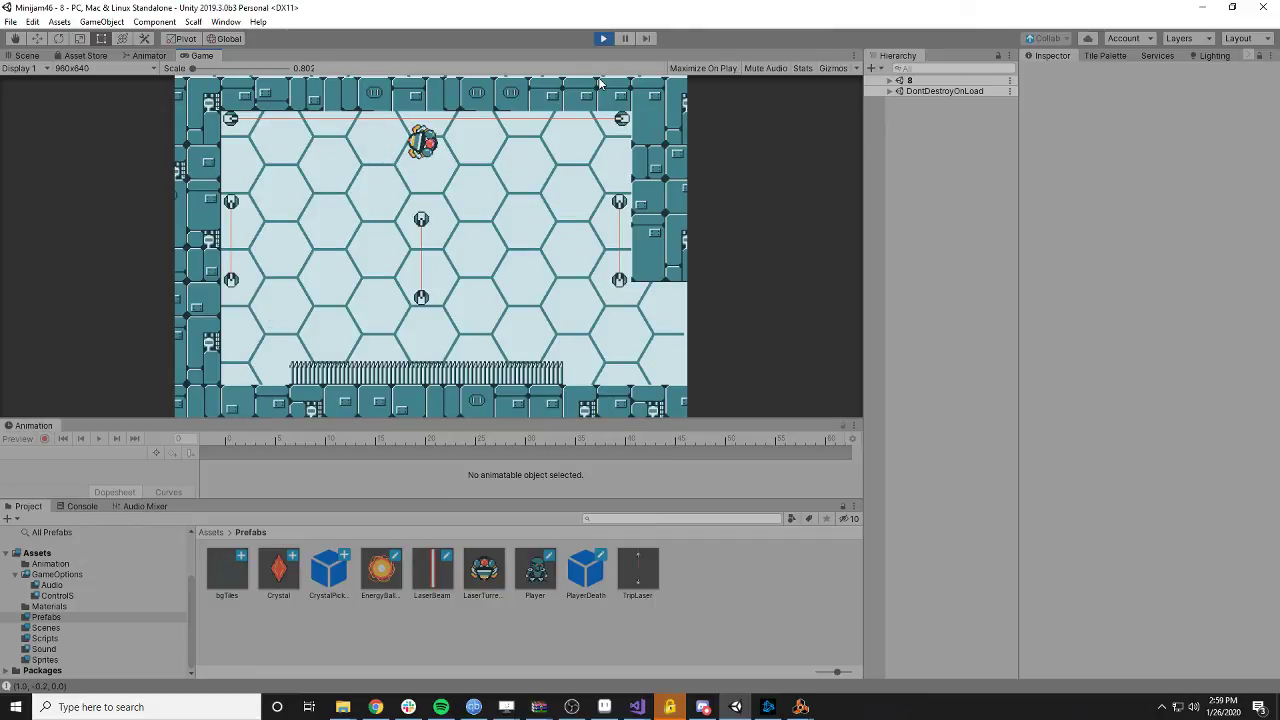
key("space")
key("Right")
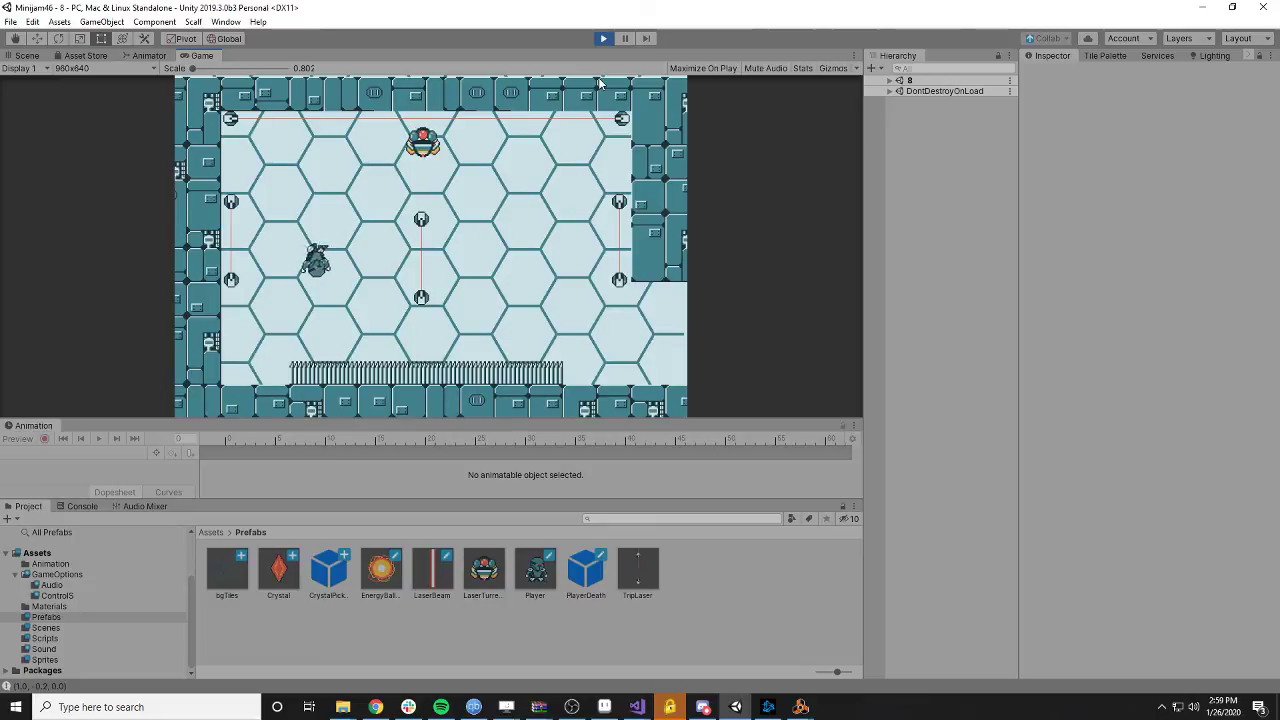
key("Right")
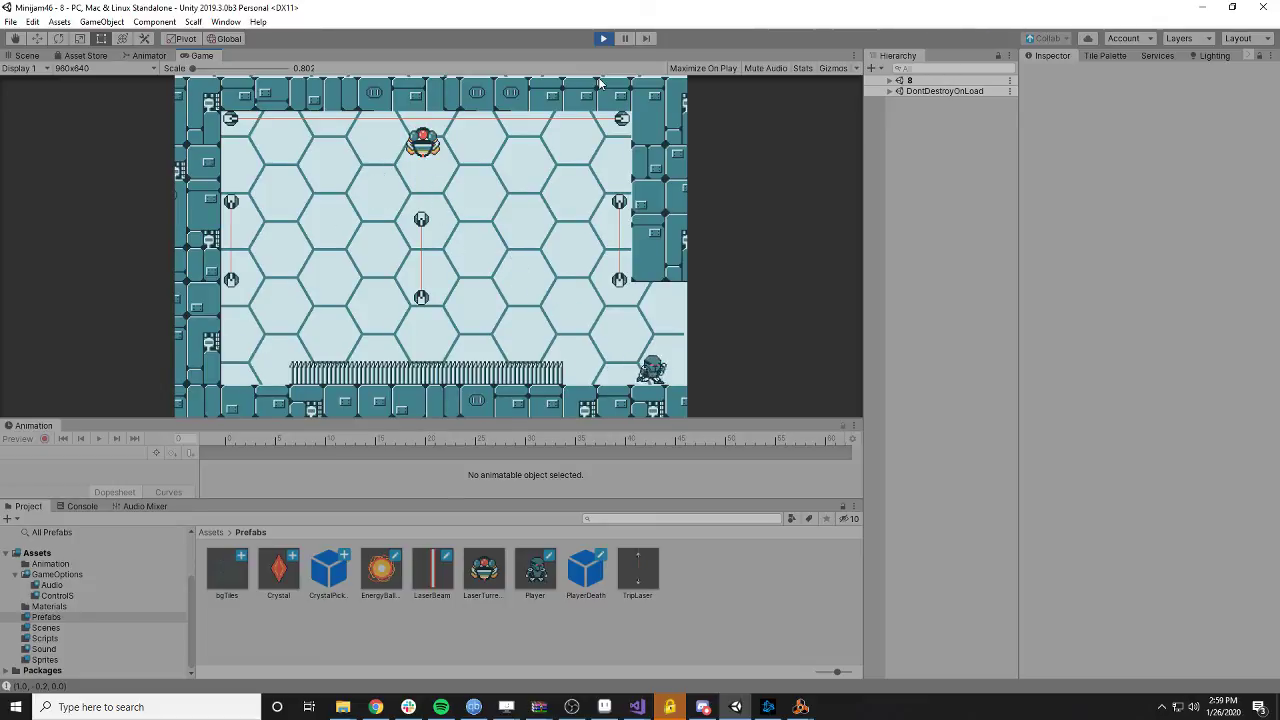
key("space")
key("Right")
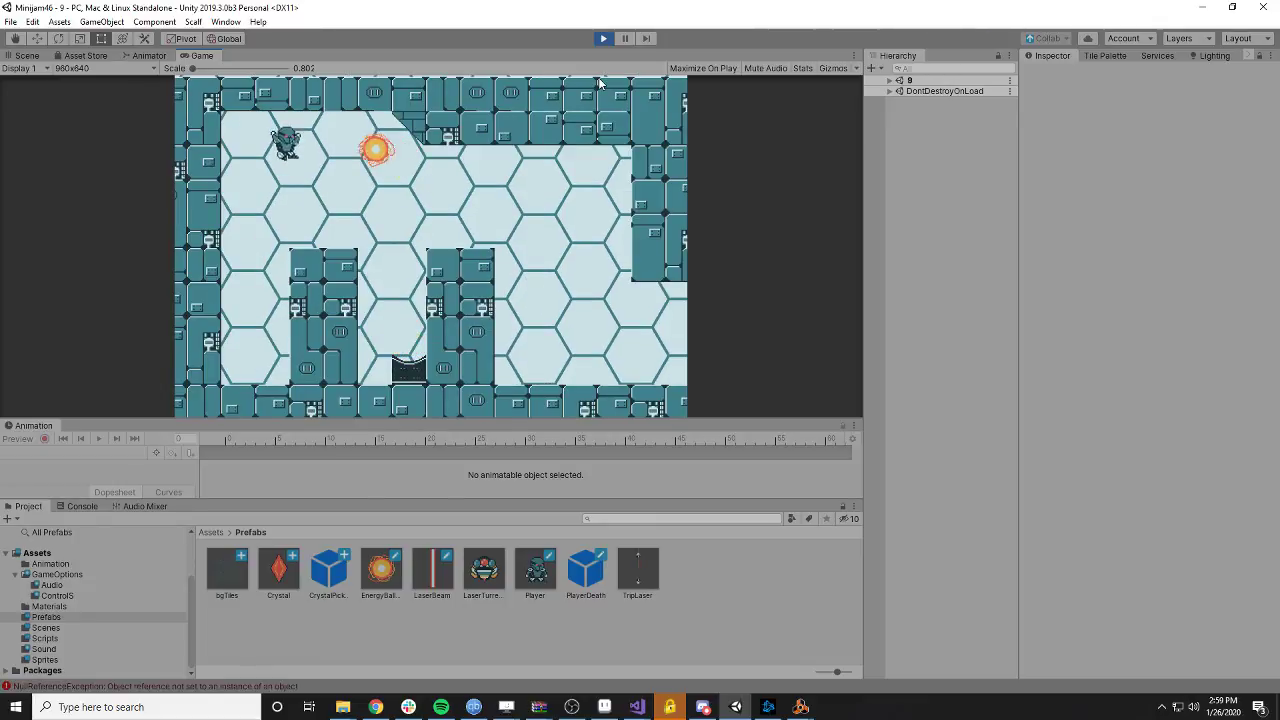
- Playtest level 9, getting past the energy ball and over the two pillars to reach level 10
key("space")
key("Left")
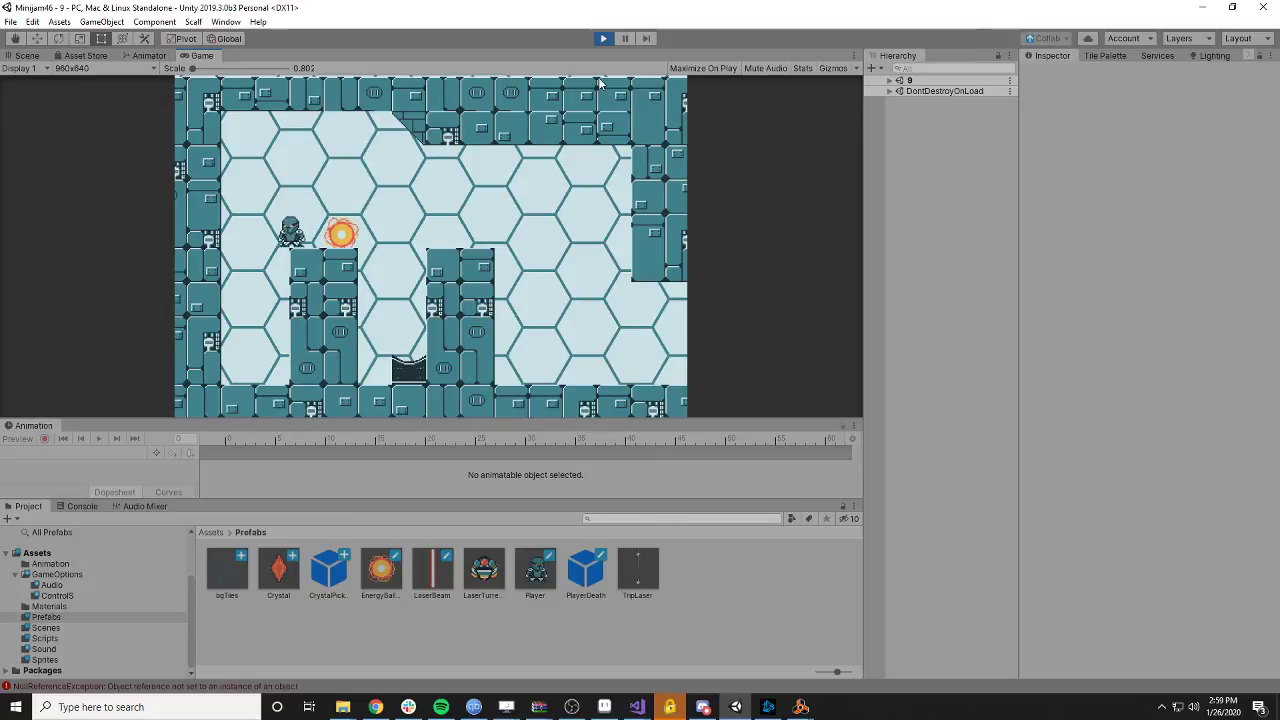
key("space")
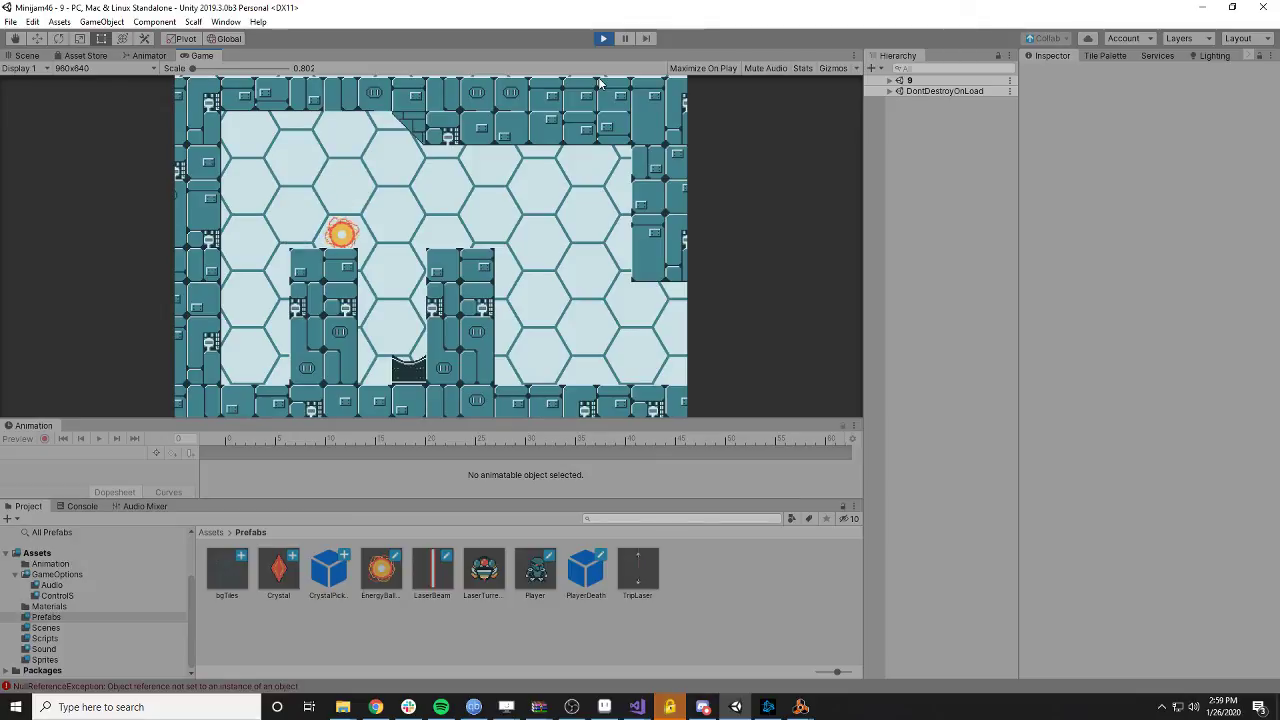
key("Up")
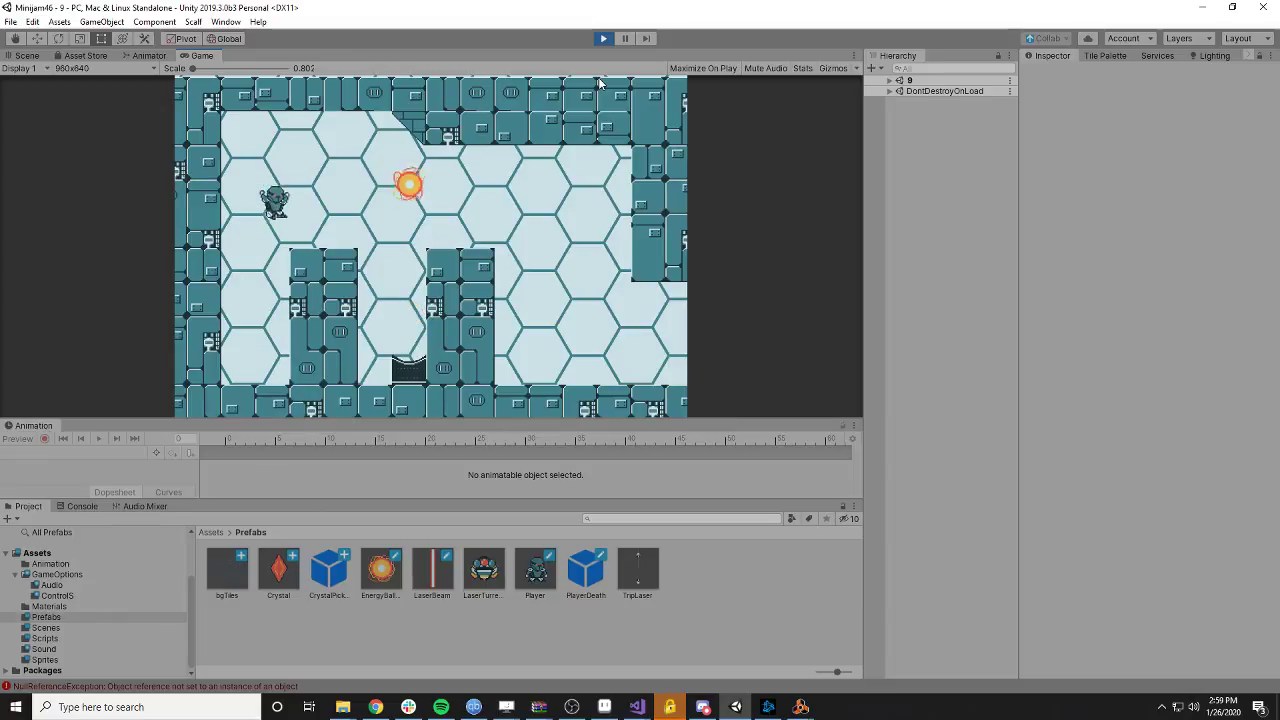
key("Right")
key("Right")
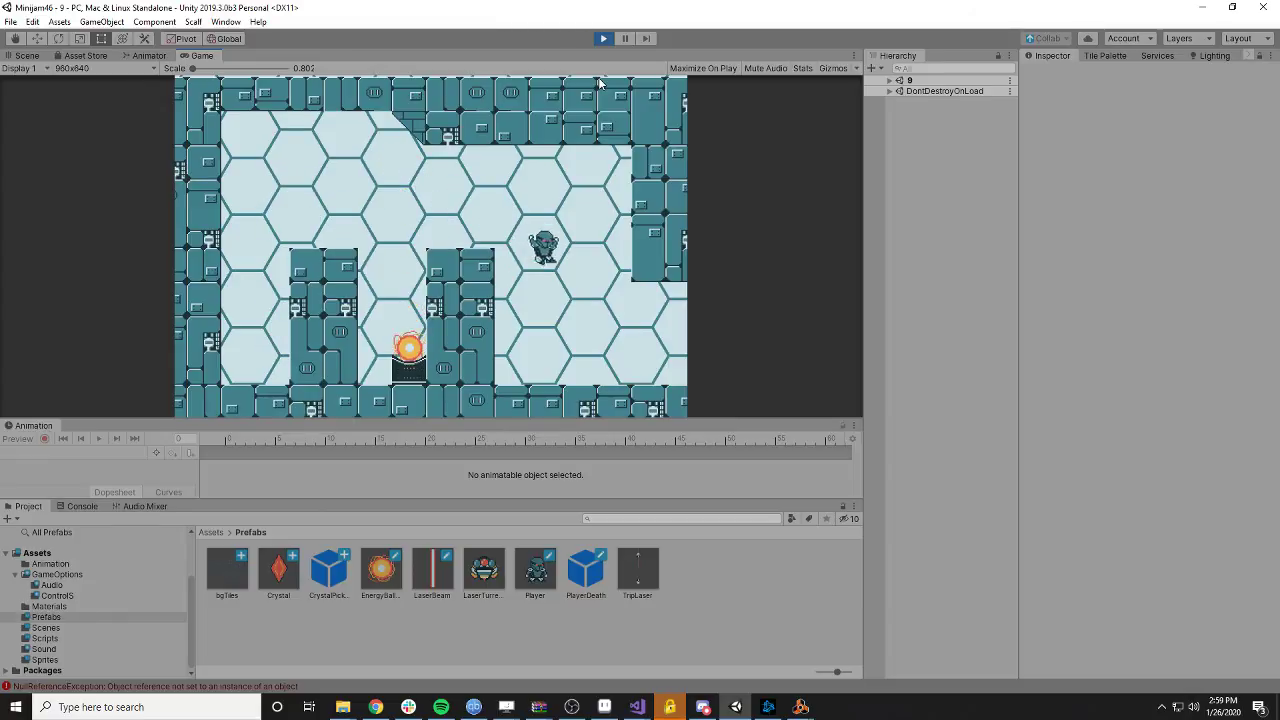
key("Up")
key("Right")
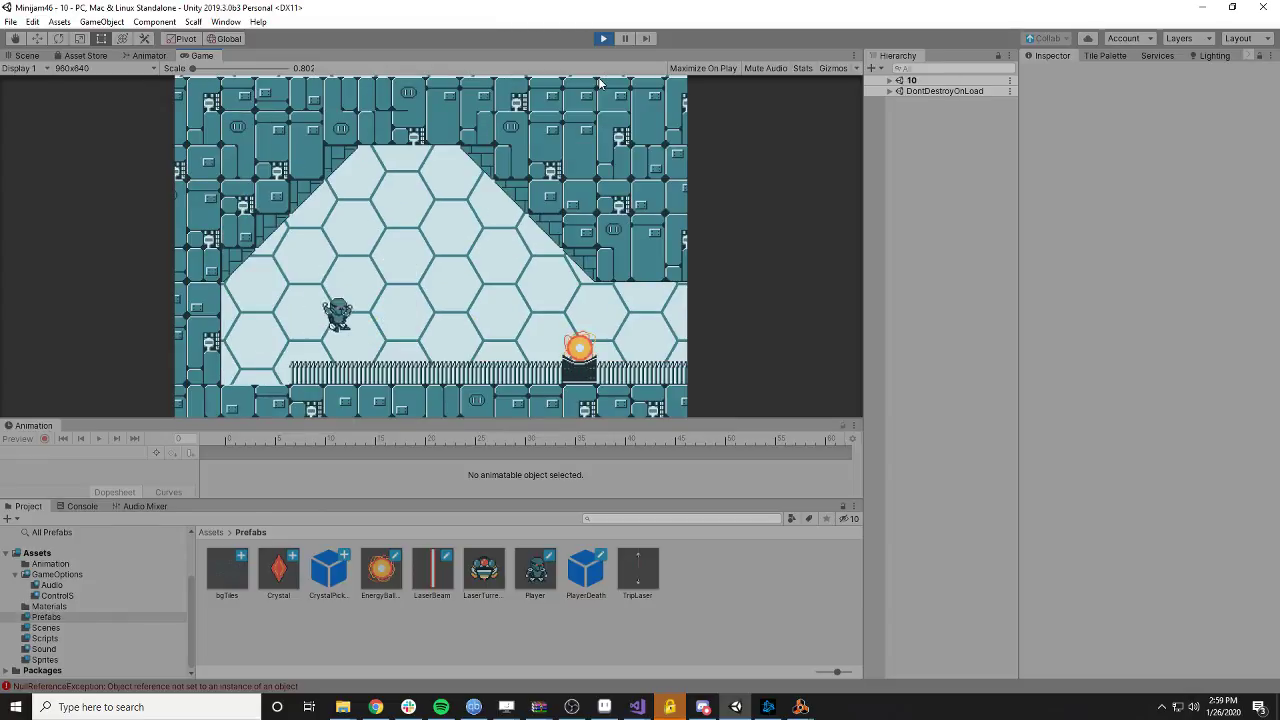
- Playtest level 10, crossing above the spikes and past the energy ball to reach level 11
key("Right")
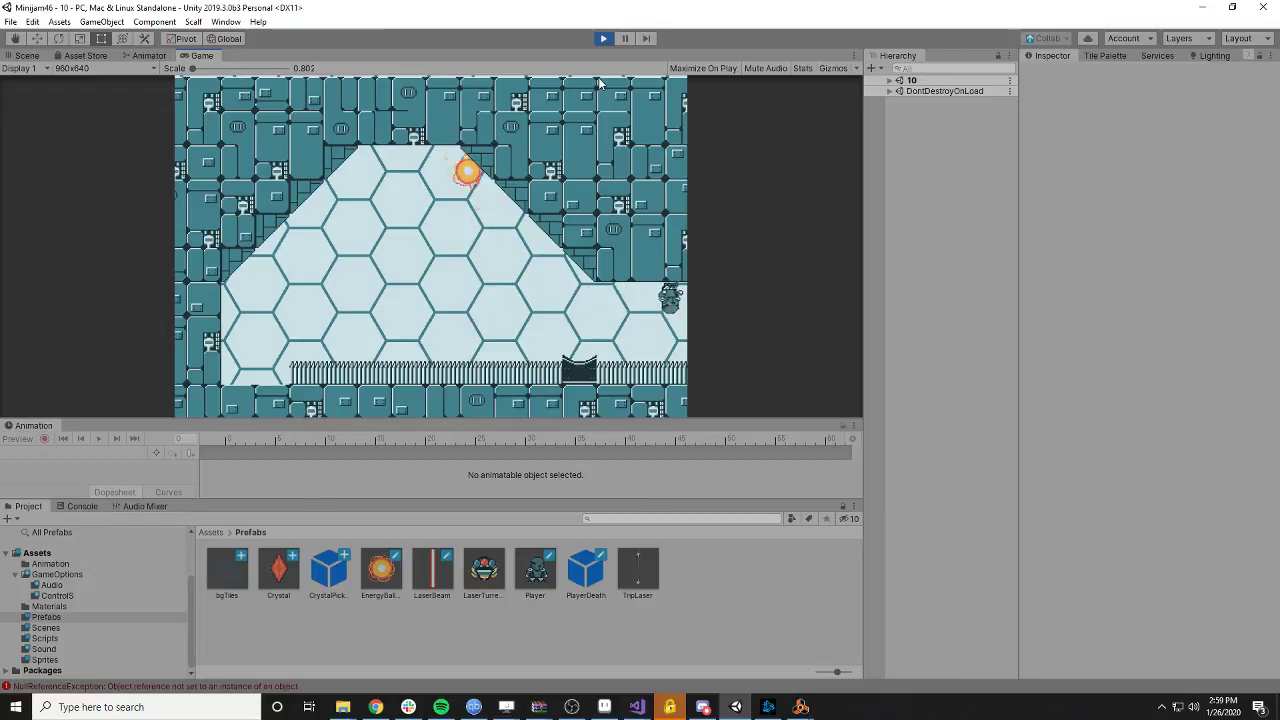
key("Right")
key("Right")
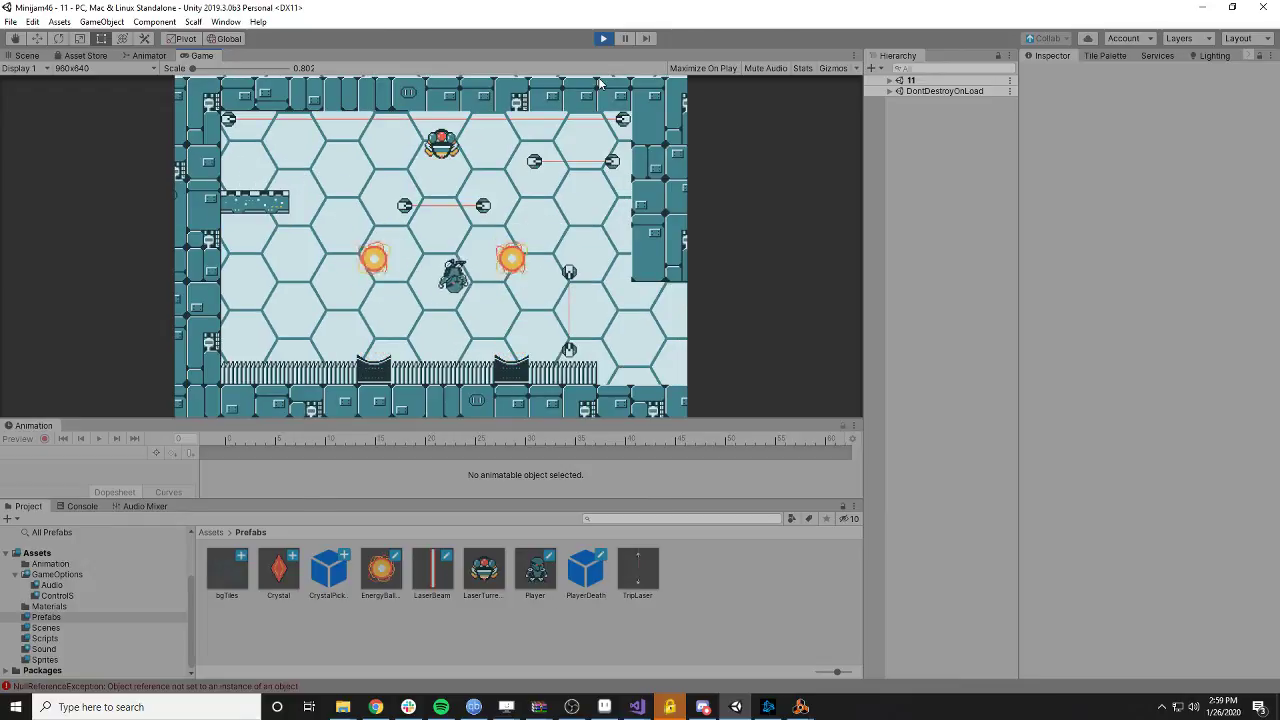
- Playtest level 11, trying to cross the spikes between the two energy balls while avoiding the trip lasers and turret
key("Up")
key("Left")
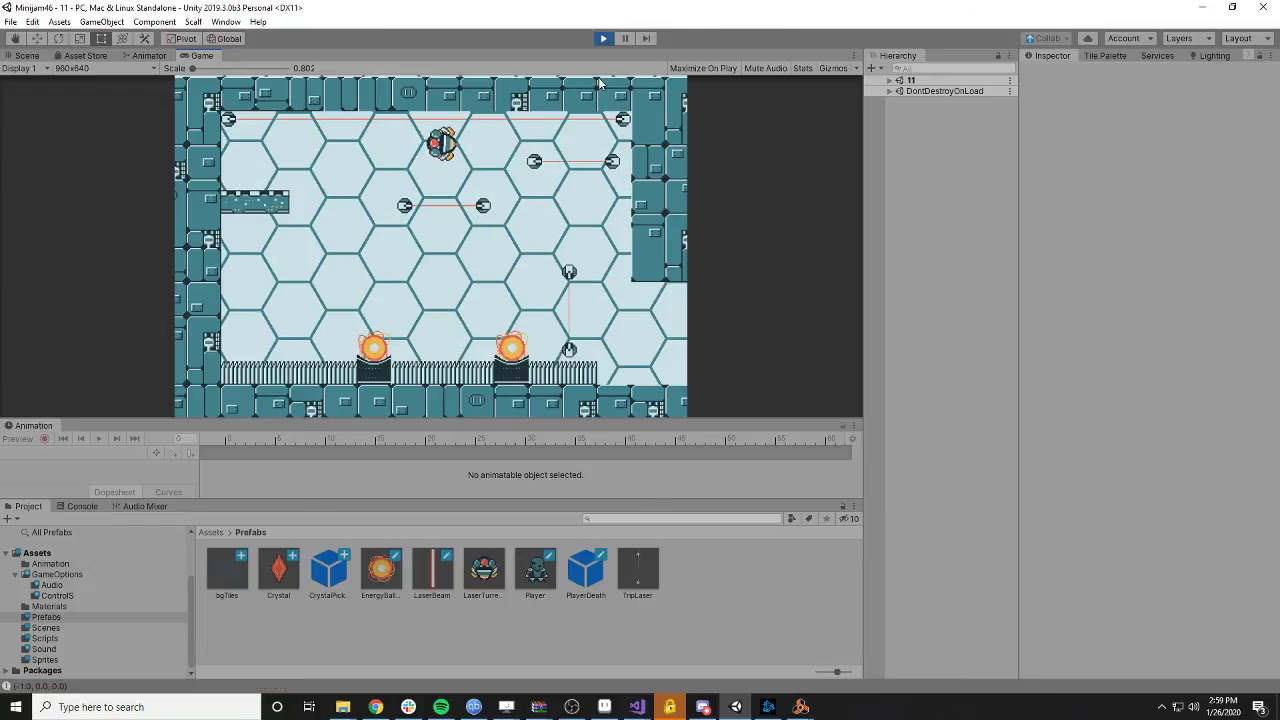
key("Right")
key("Down")
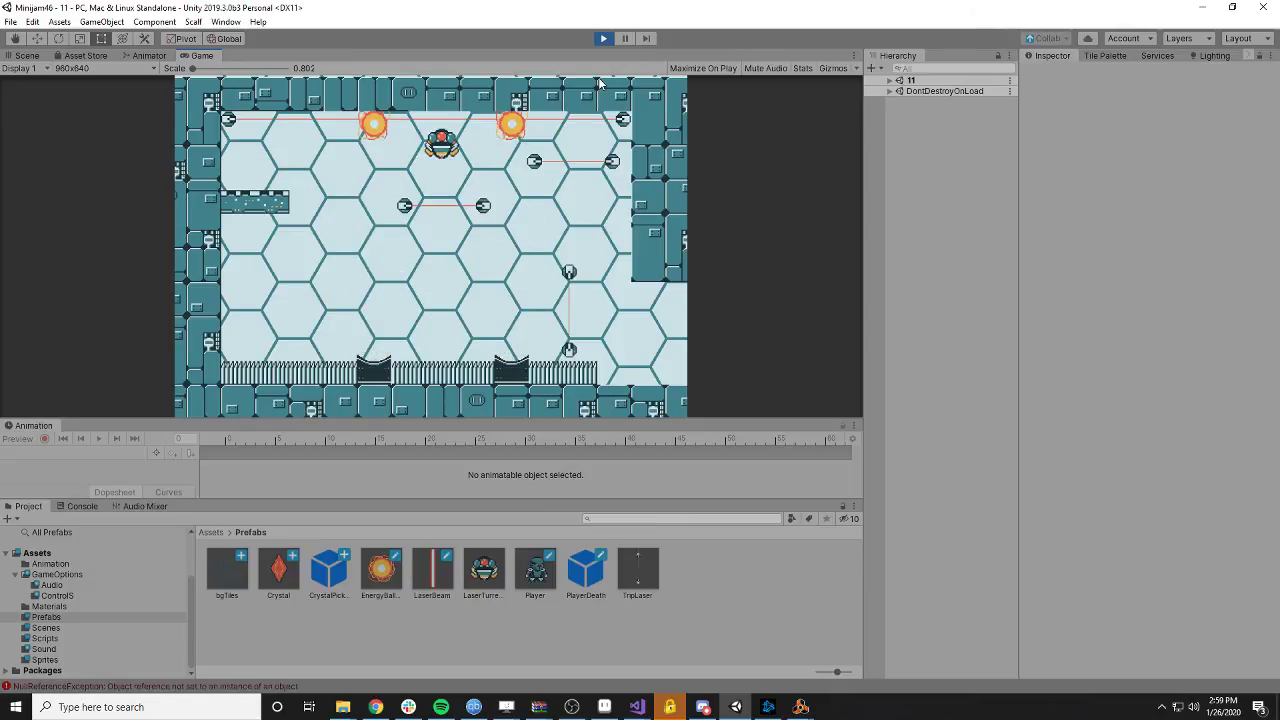
key("Down")
key("Right")
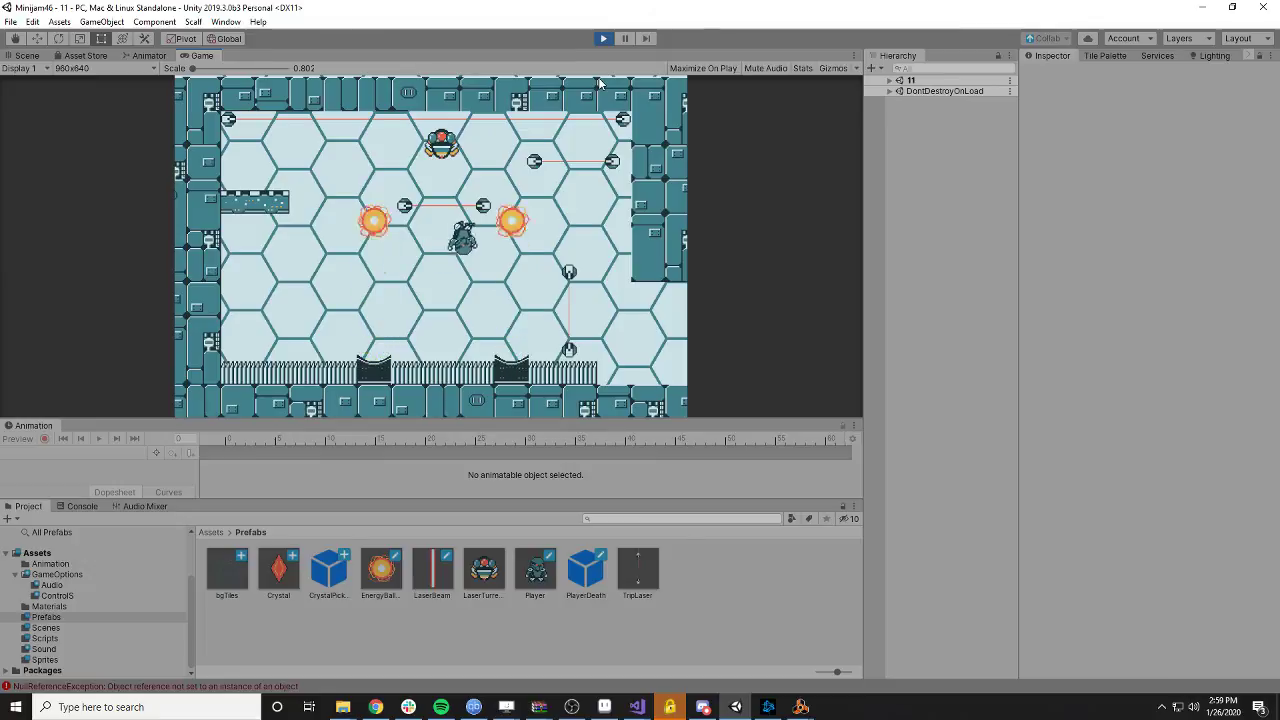
key("Up")
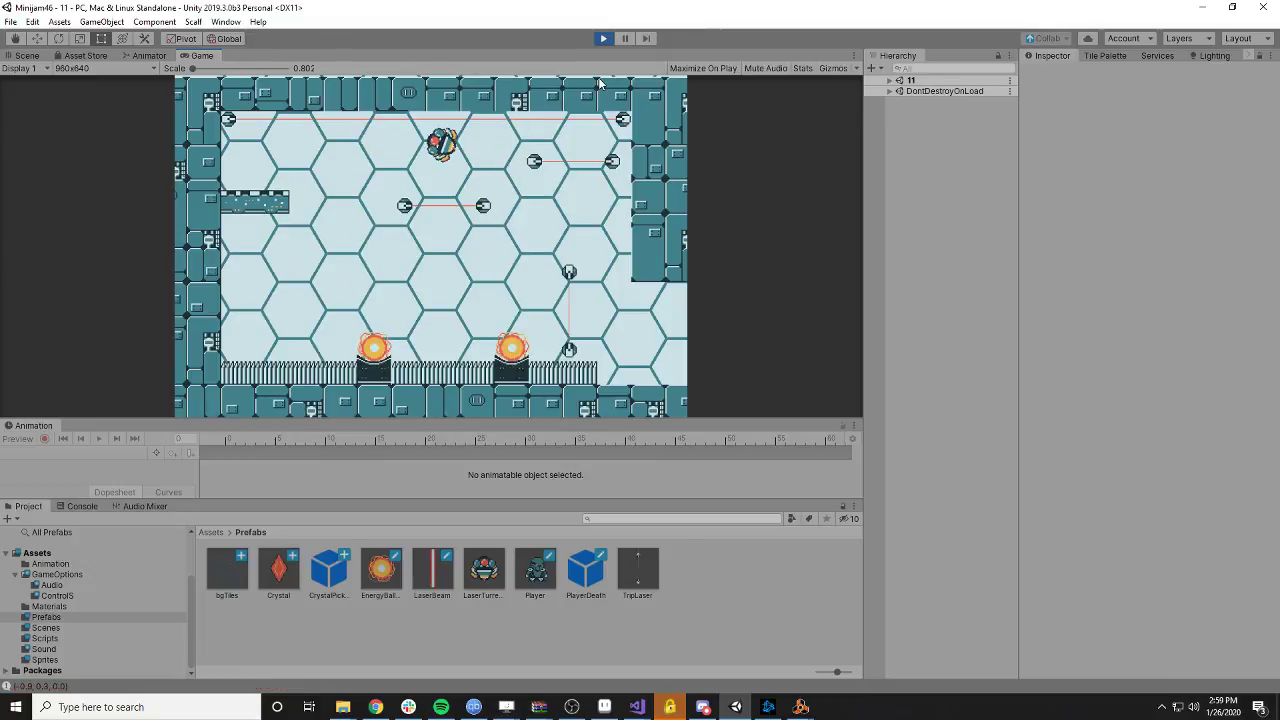
key("Right")
key("Down")
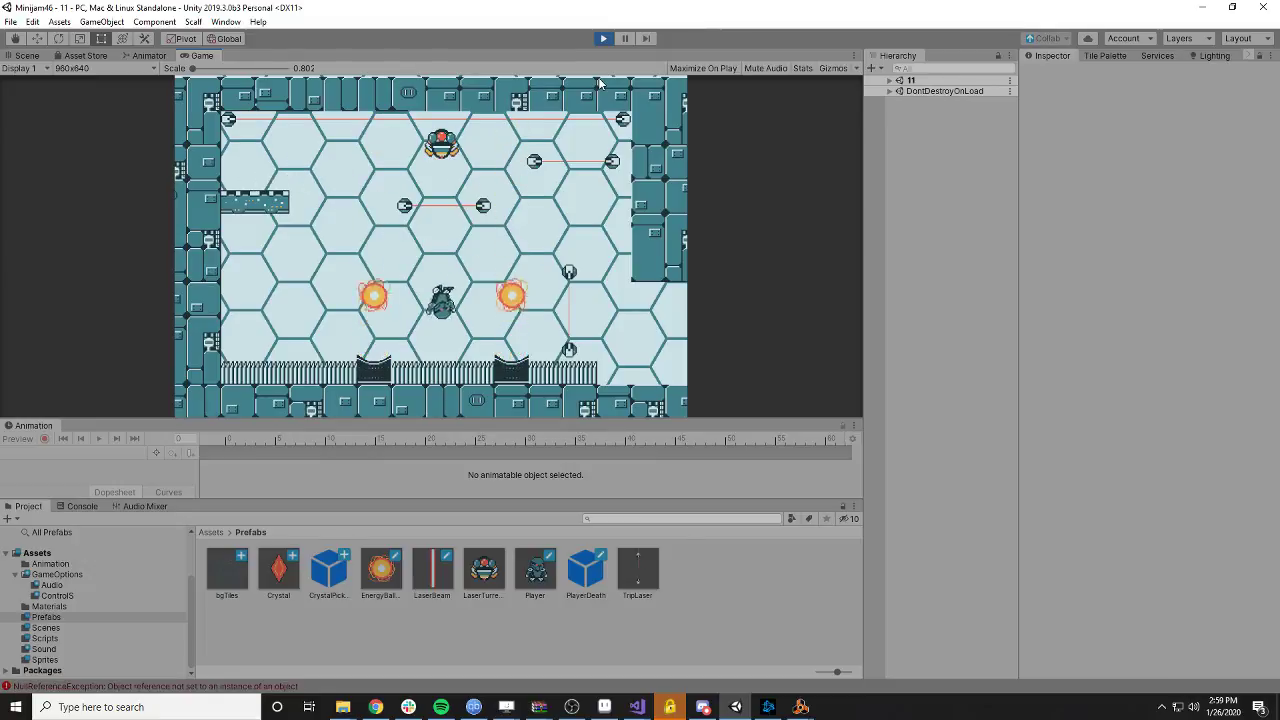
key("Up")
key("Up")
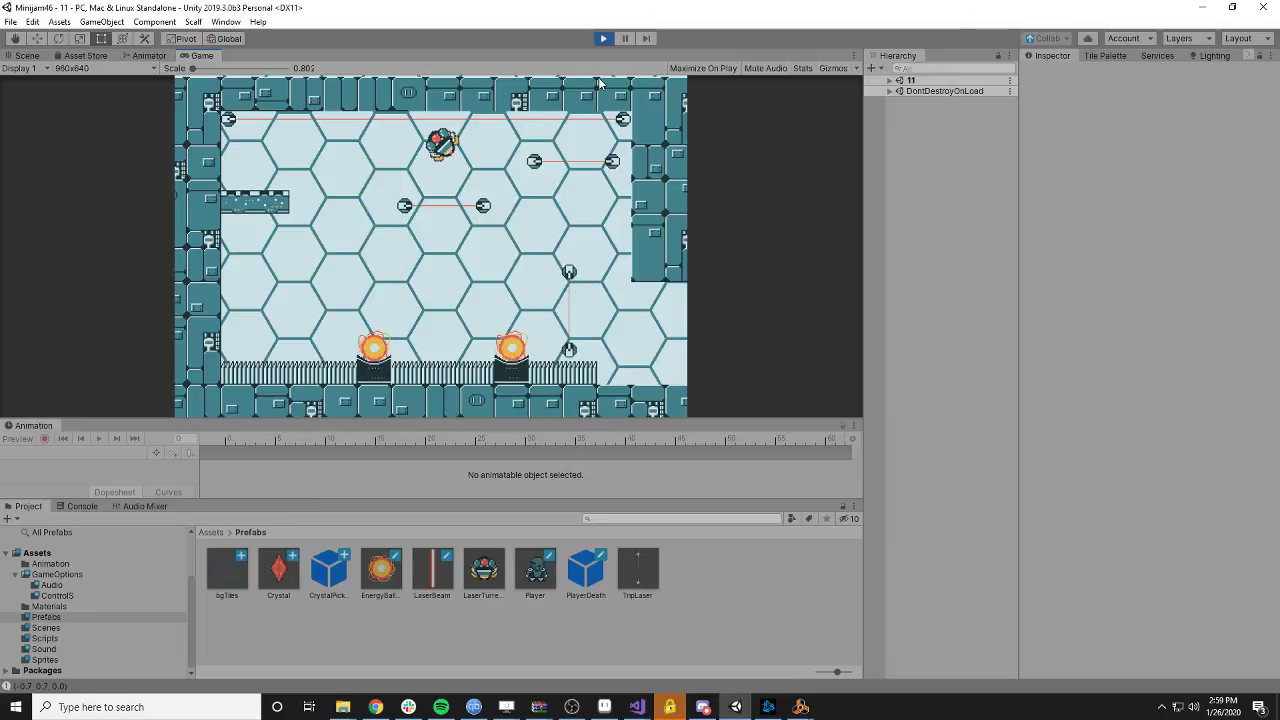
key("Right")
key("Down")
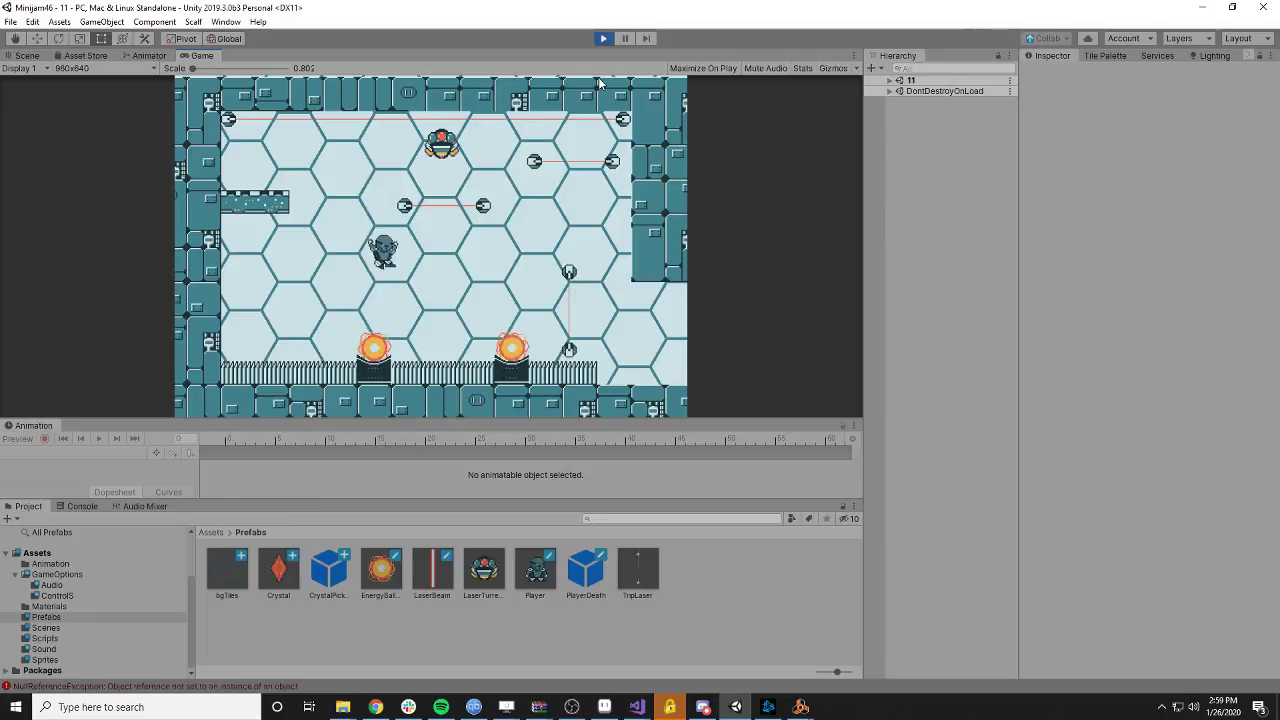
key("Down")
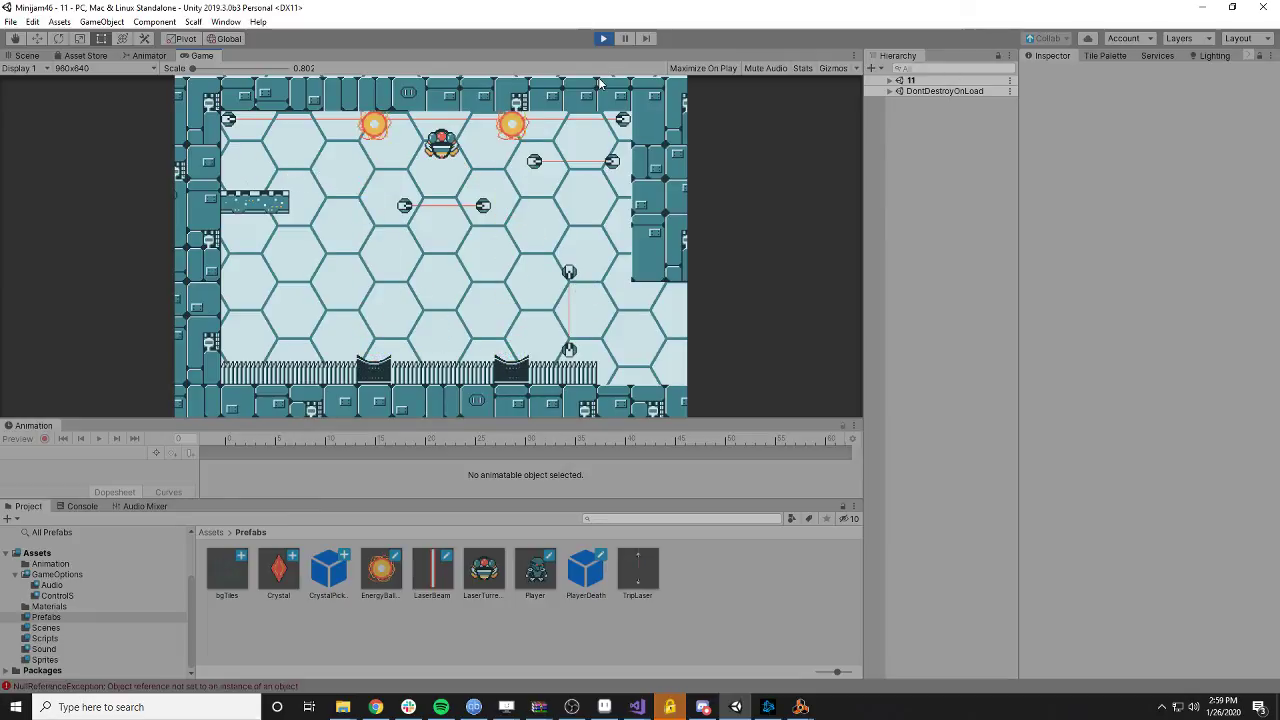
- Playtest level 11 again, getting past both energy balls and the vertical trip laser to reach level 12
key("Right")
key("Down")
key("Down")
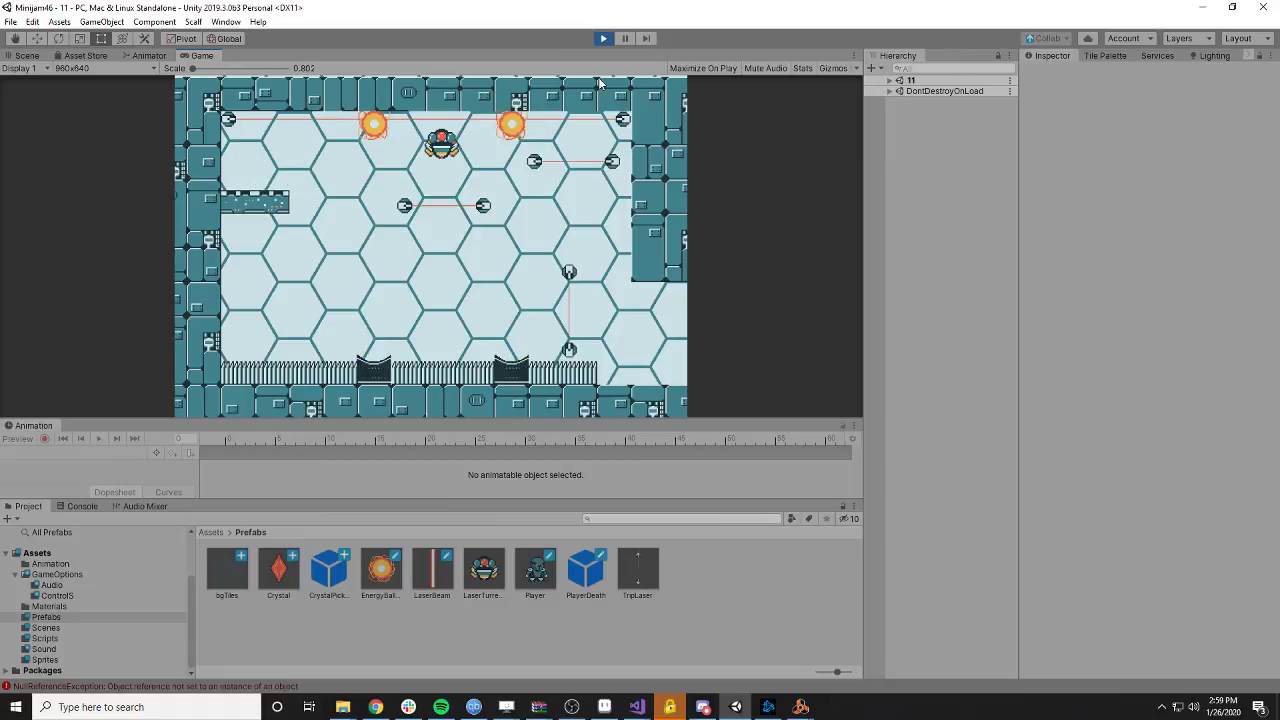
key("Right")
key("Down")
key("Right")
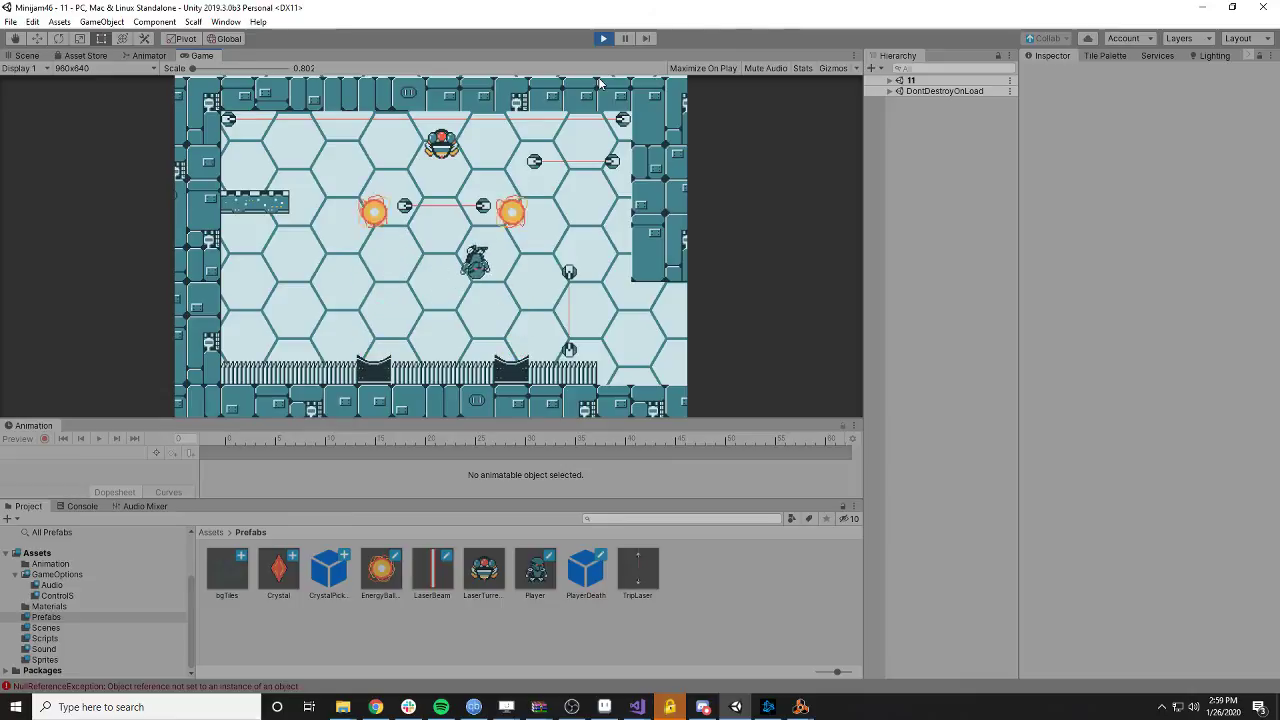
key("Right")
key("Down")
key("Down")
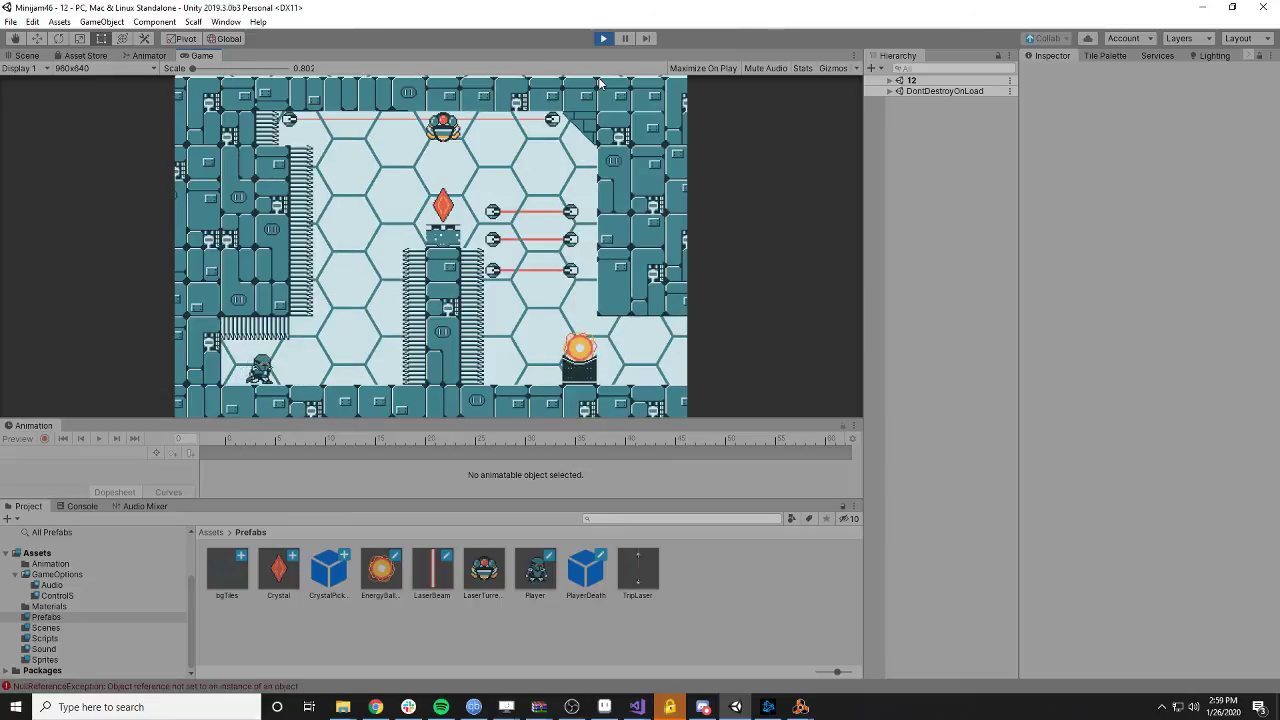
- Playtest level 12, collecting the crystal on the central pillar and passing the energy ball to the exit, and stop play mode
key("Up")
key("Right")
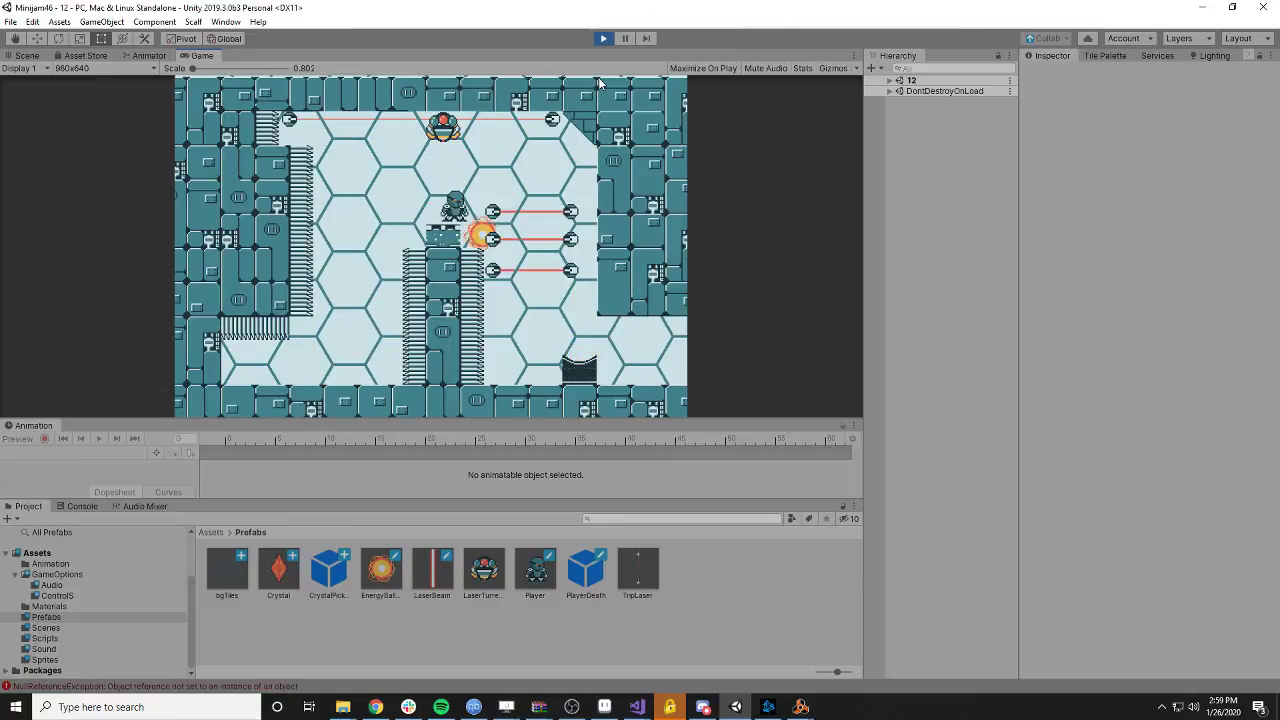
key("Up")
key("Right")
key("Down")
key("Down")
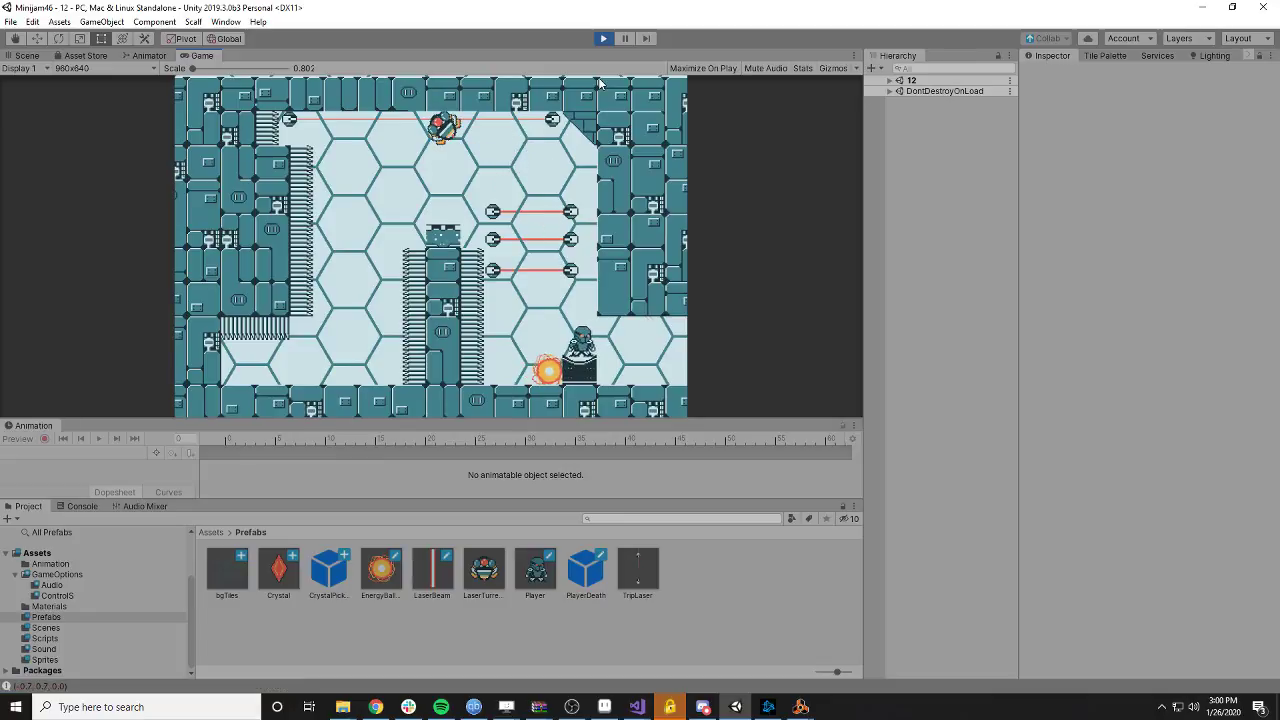
key("Right")
key("Right")
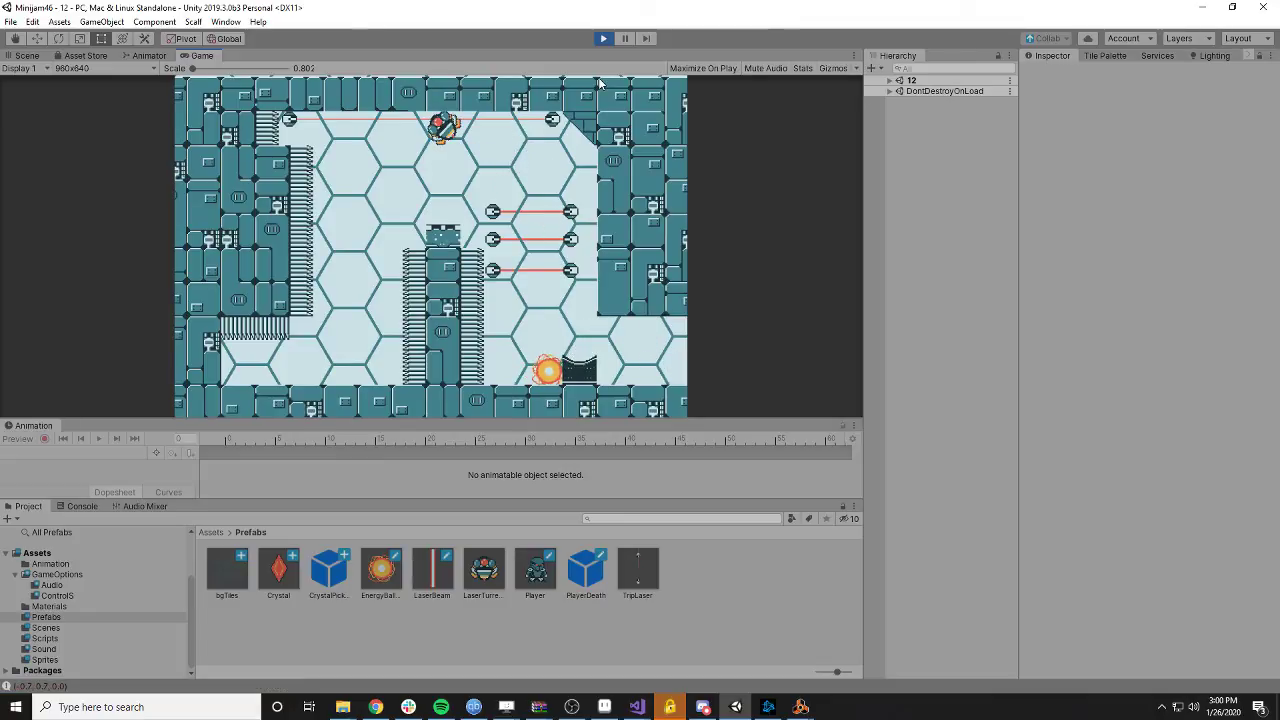
left_click(603, 40)
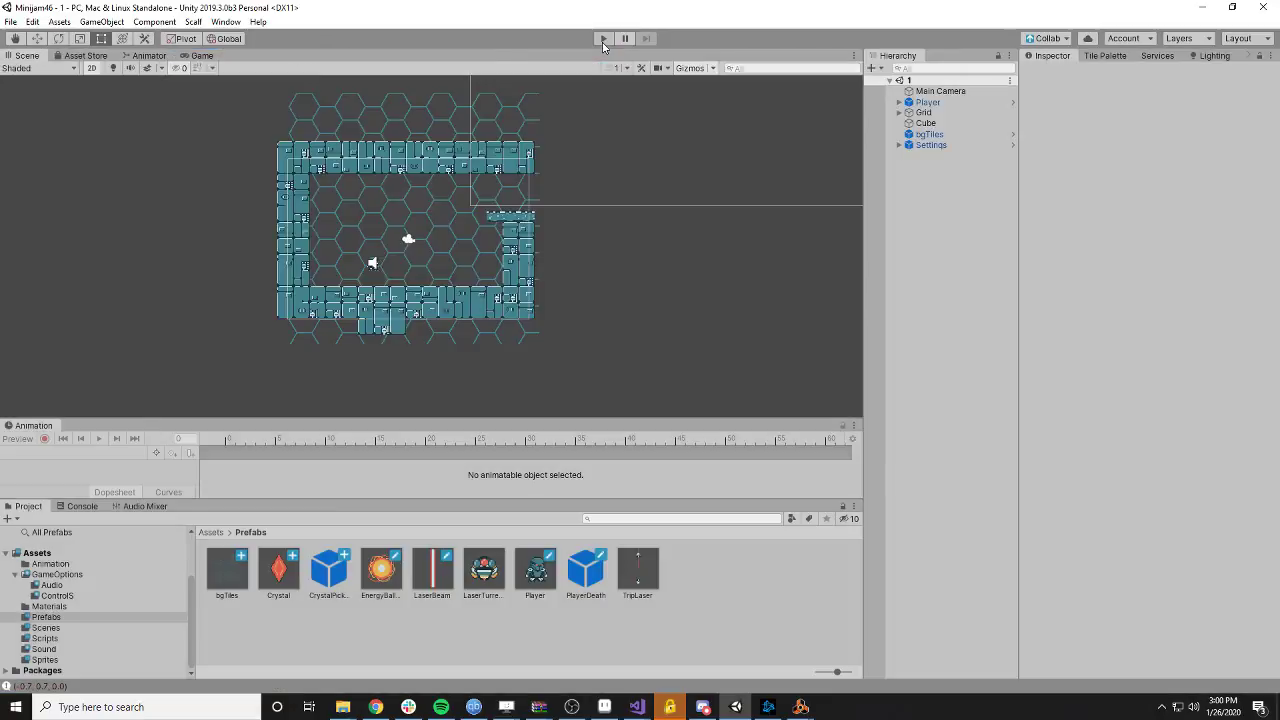